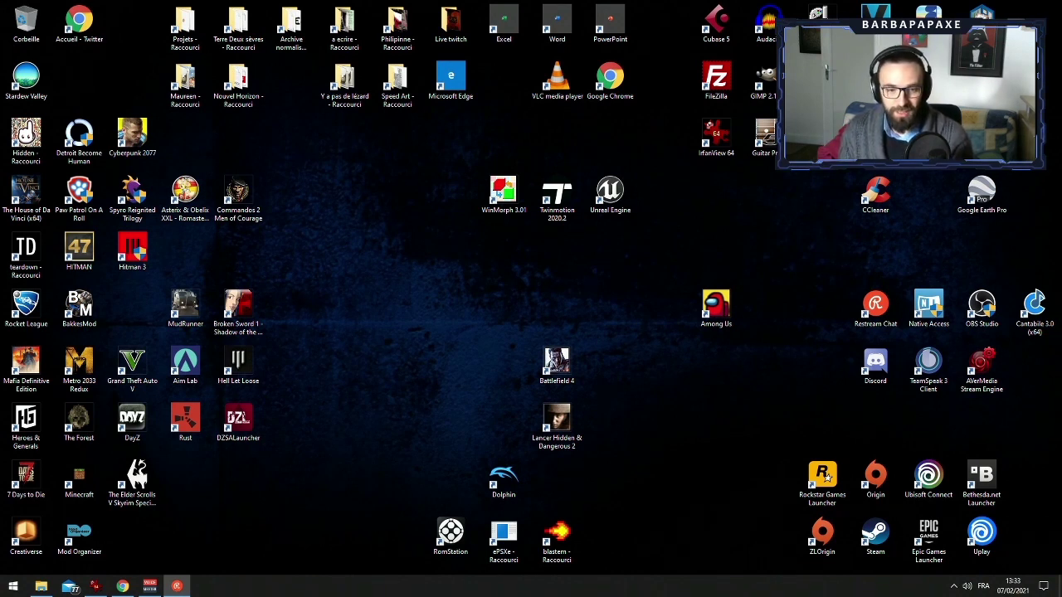
# Open the "non assisance" folder in File Explorer, play the voice WAV recording briefly, and close the audio player
pyautogui.click(41, 586)
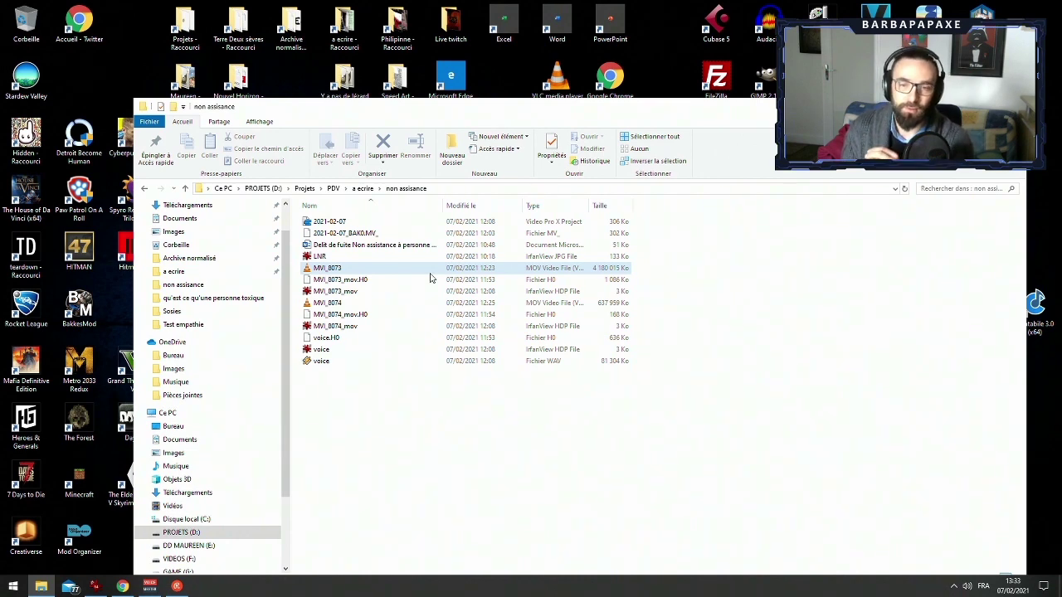
pyautogui.click(349, 364)
pyautogui.doubleClick(350, 364)
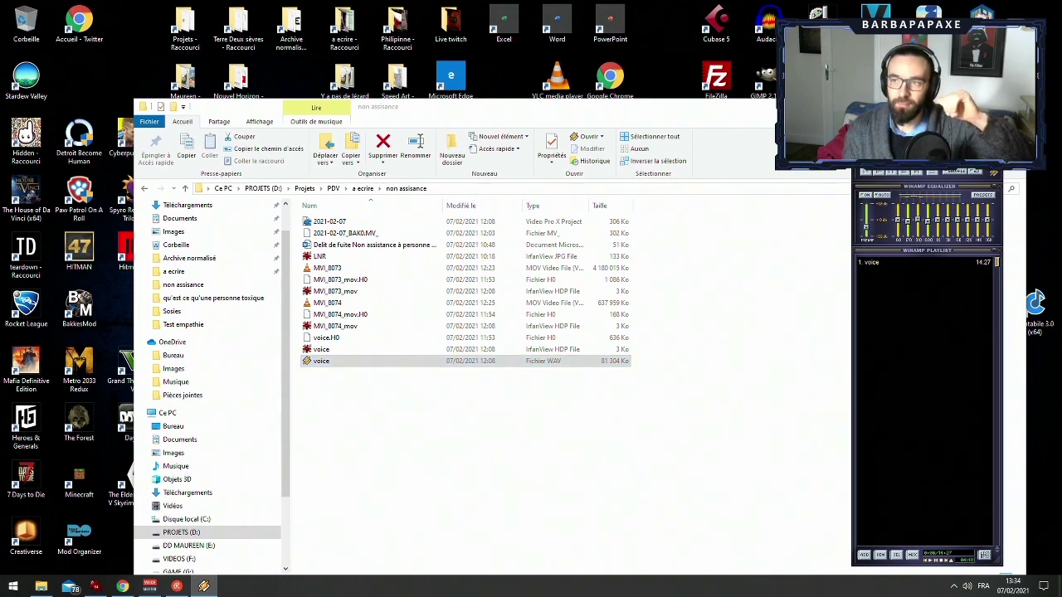
pyautogui.moveTo(926, 122); pyautogui.dragTo(877, 114)
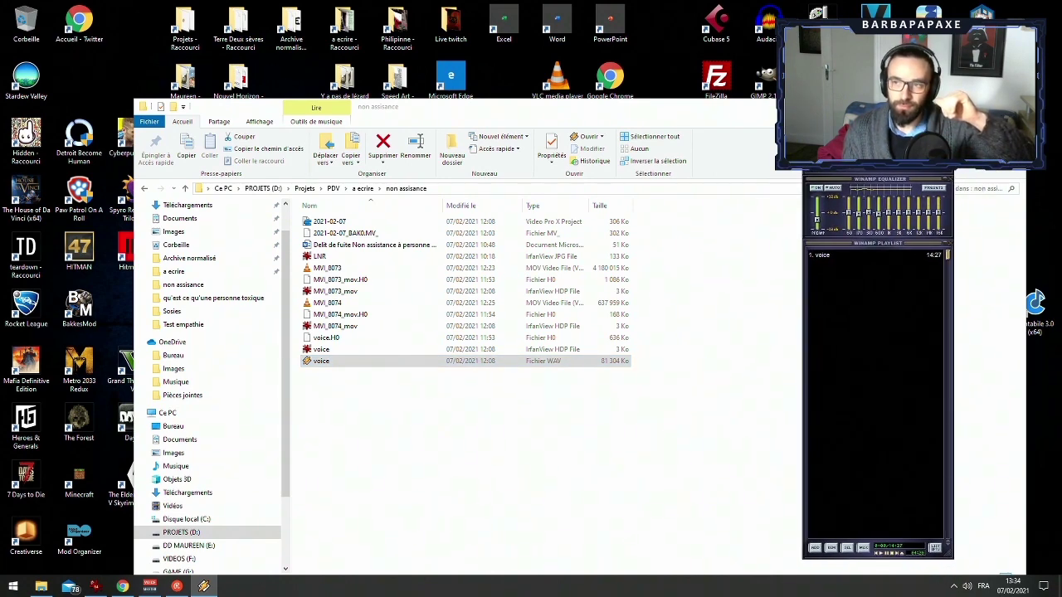
pyautogui.moveTo(878, 115); pyautogui.dragTo(882, 115)
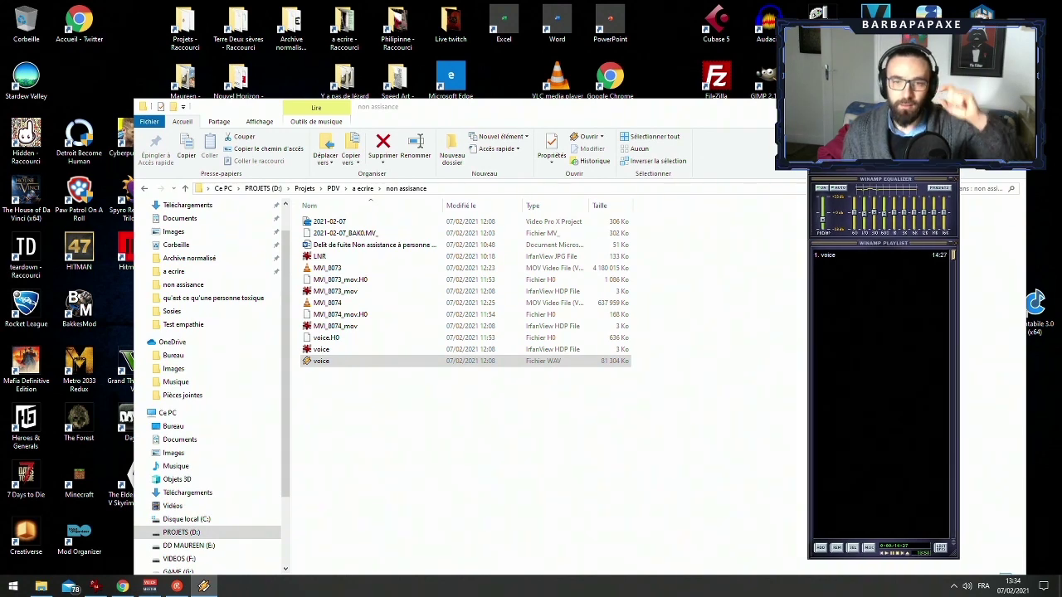
pyautogui.click(954, 115)
# Play the MVI_8073 video from the folder full screen, and close the video player
pyautogui.doubleClick(326, 270)
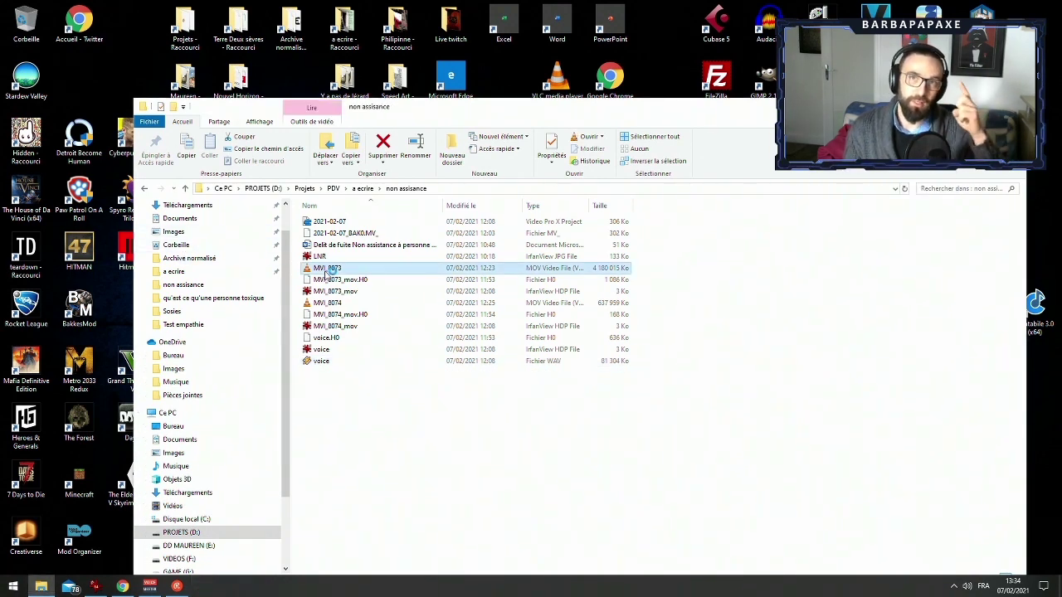
pyautogui.doubleClick(326, 271)
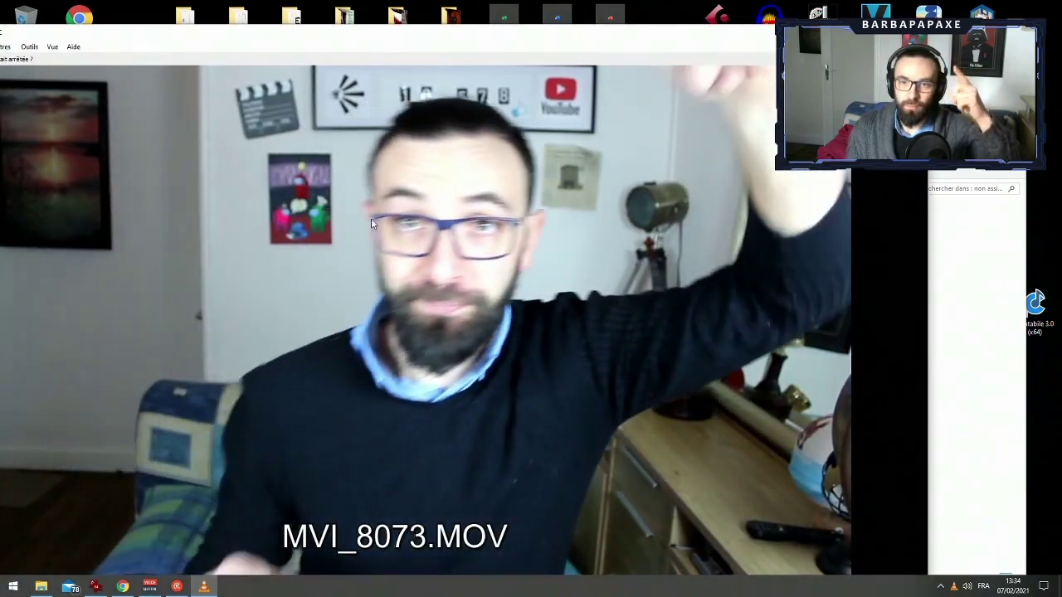
pyautogui.doubleClick(462, 185)
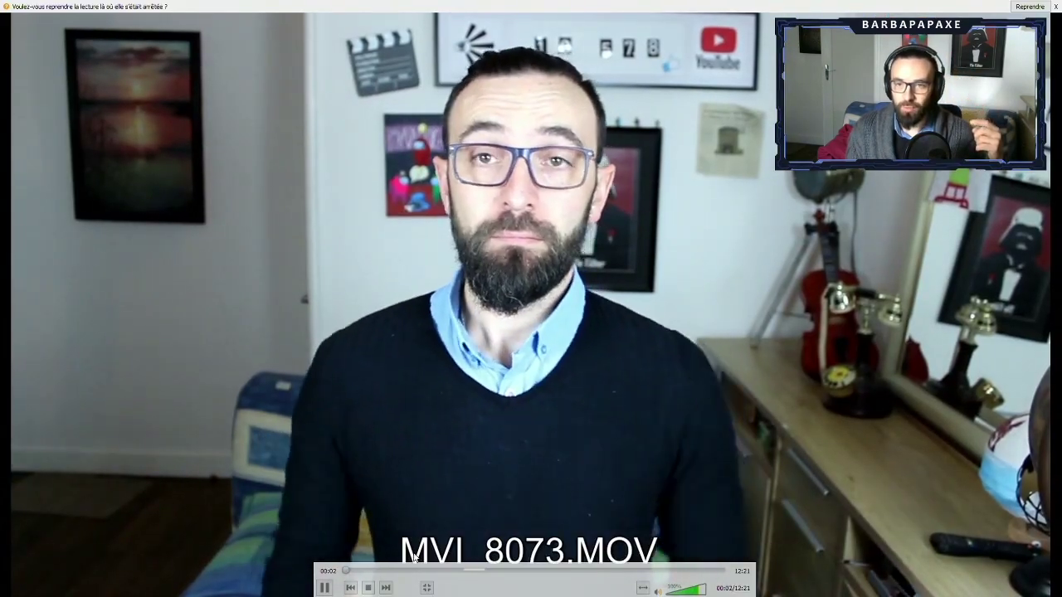
pyautogui.press('Escape')
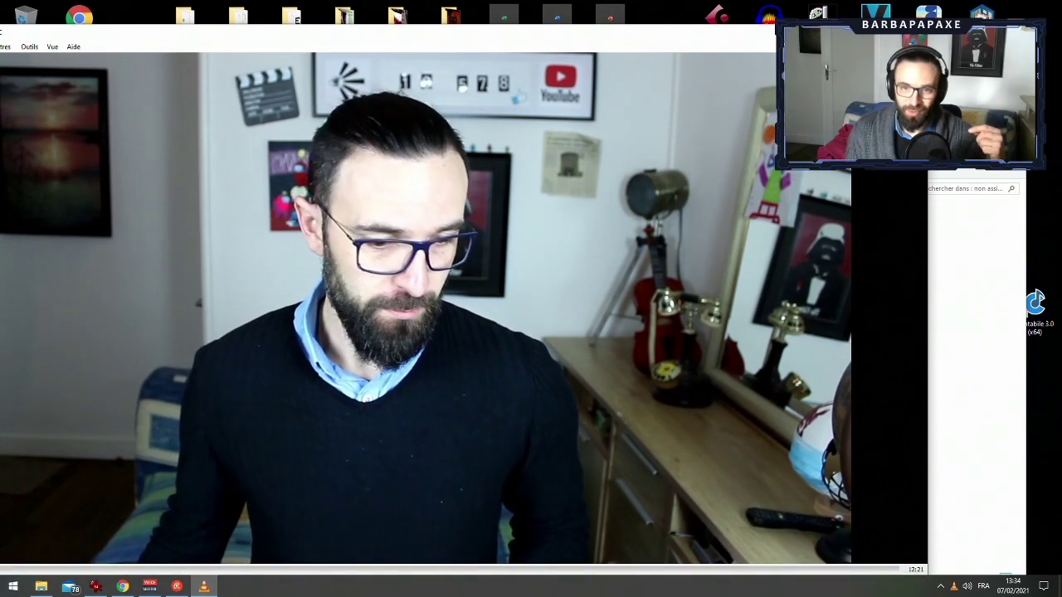
pyautogui.click(911, 31)
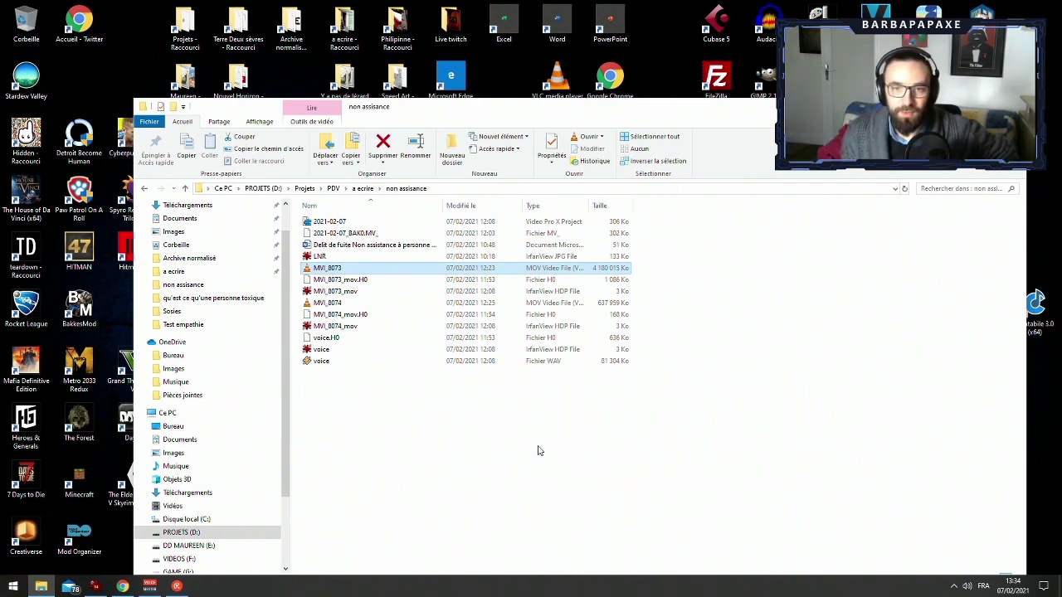
pyautogui.click(426, 368)
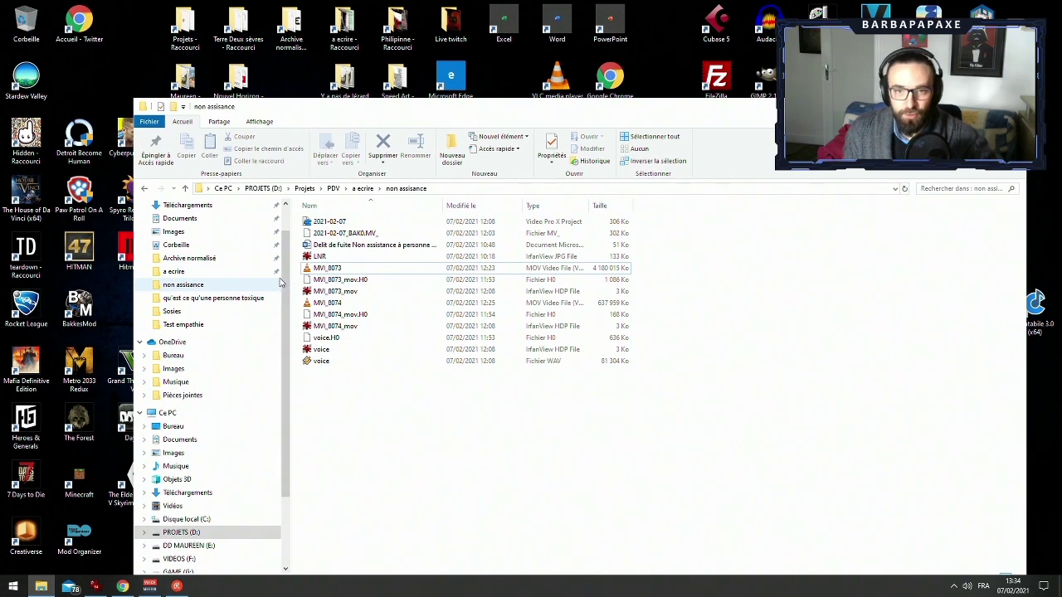
# Open the 2021-02-07 project in Video Pro X and place the playhead at the start of a magnified timeline
pyautogui.doubleClick(356, 221)
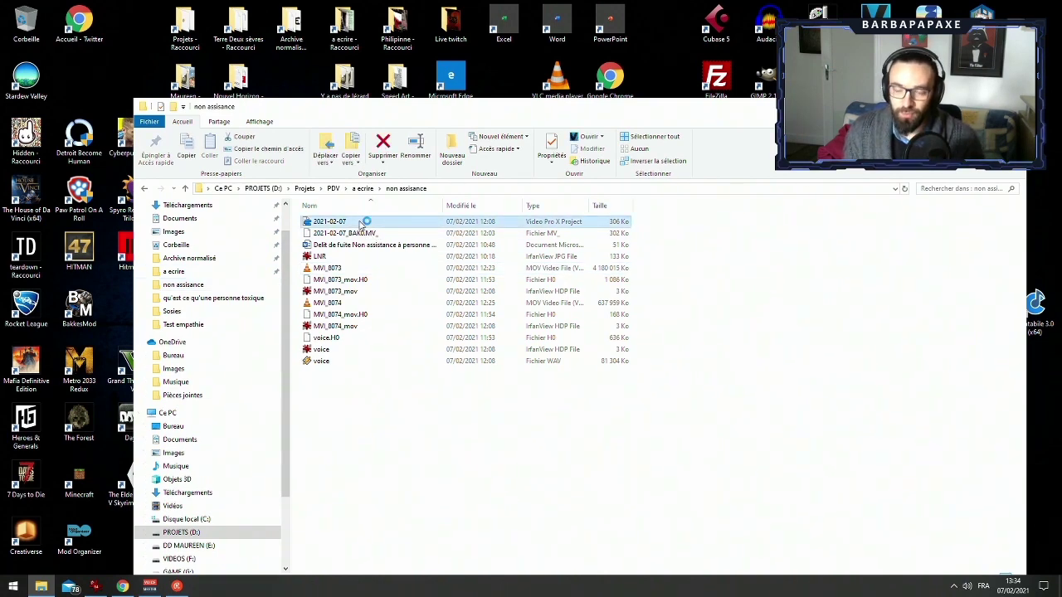
pyautogui.click(962, 107)
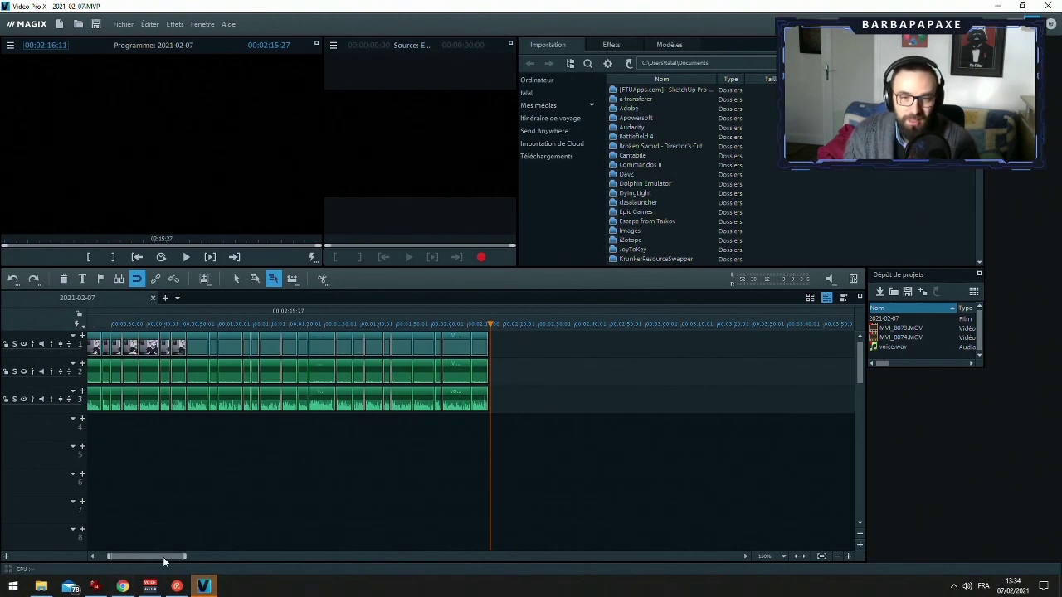
pyautogui.moveTo(163, 557); pyautogui.dragTo(115, 511)
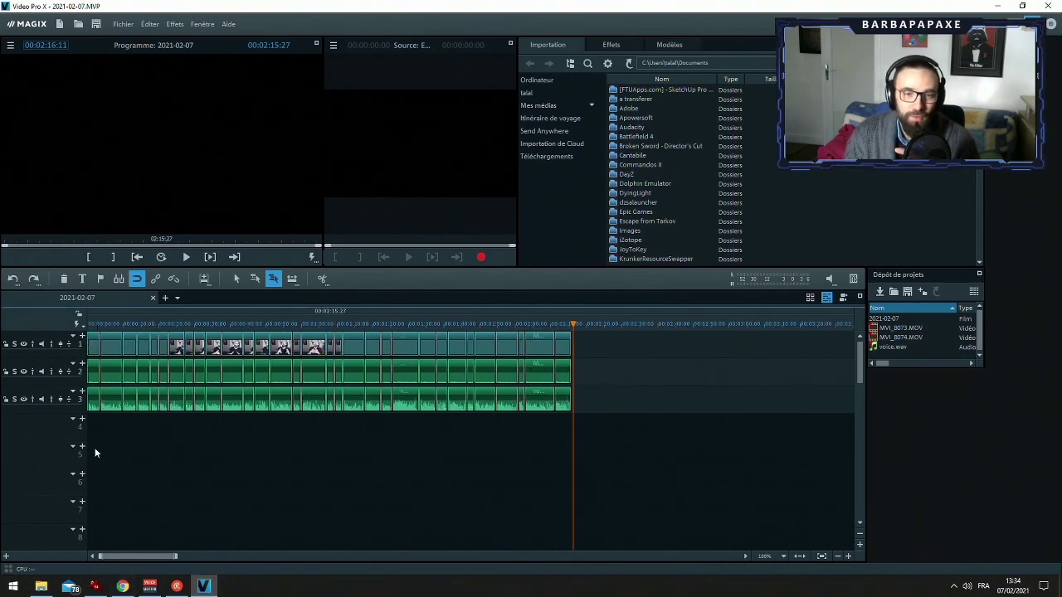
pyautogui.click(92, 338)
pyautogui.click(94, 326)
pyautogui.click(848, 556)
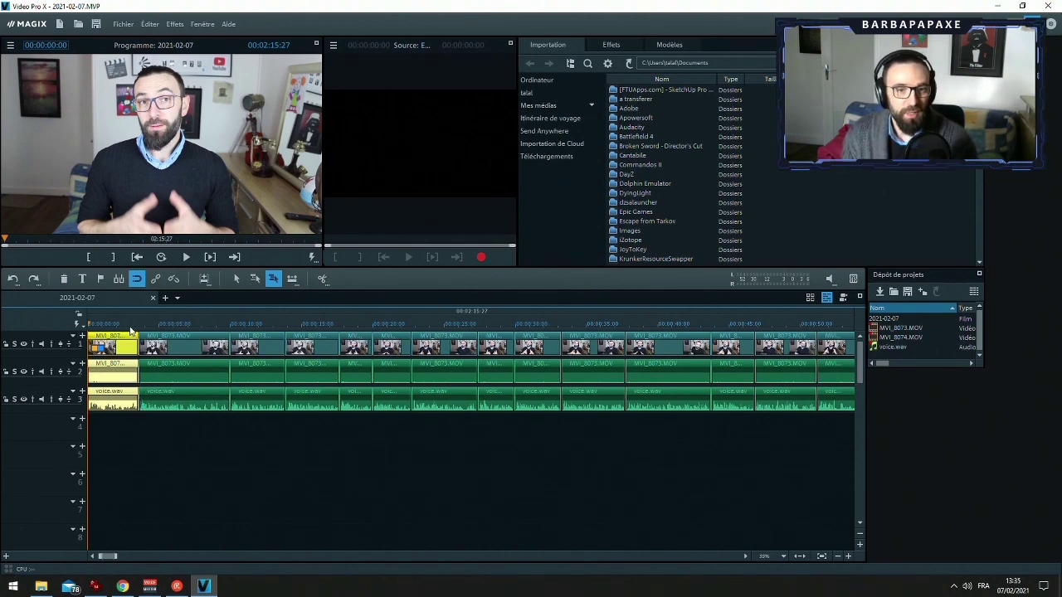
# Try shifting all clips about 7 seconds later and extending the first clip's start to play its trimmed footage, and undo both changes
pyautogui.moveTo(126, 338); pyautogui.dragTo(224, 340)
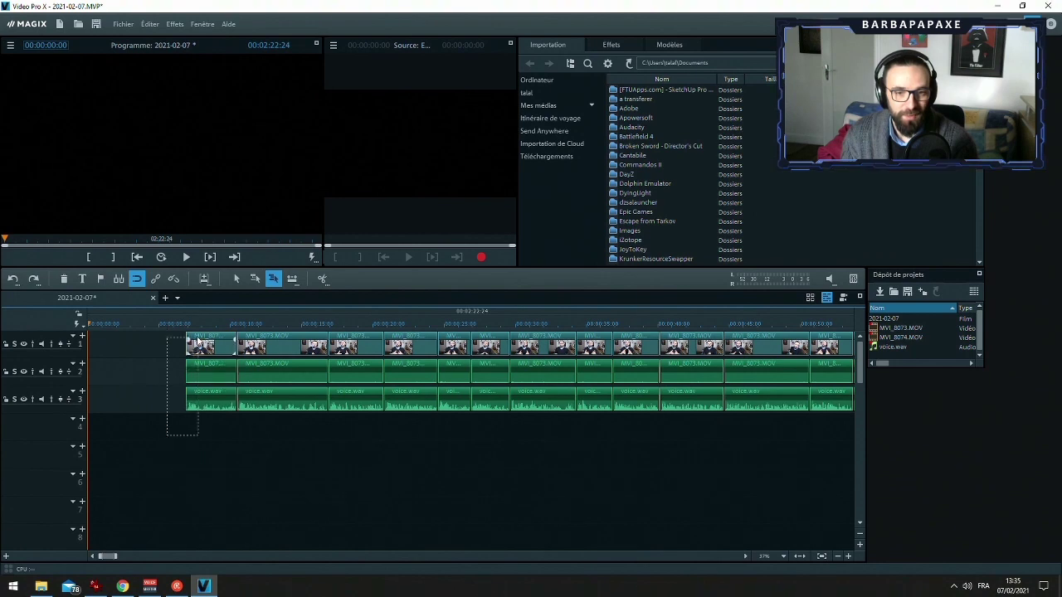
pyautogui.moveTo(184, 408); pyautogui.dragTo(113, 405)
pyautogui.moveTo(134, 324); pyautogui.dragTo(121, 326)
pyautogui.press('space')
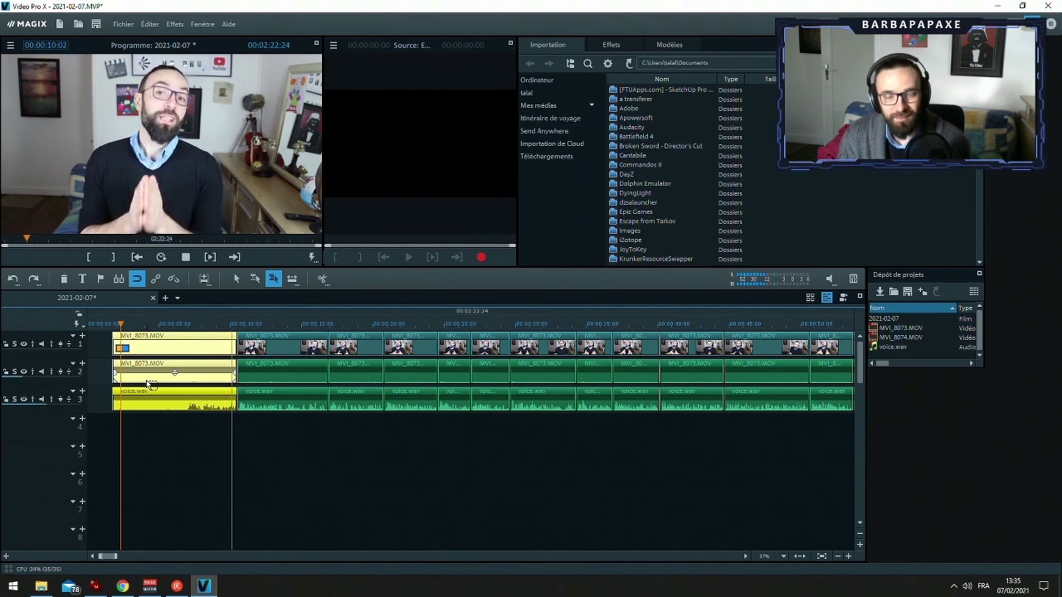
pyautogui.hotkey('ctrl', 'z')
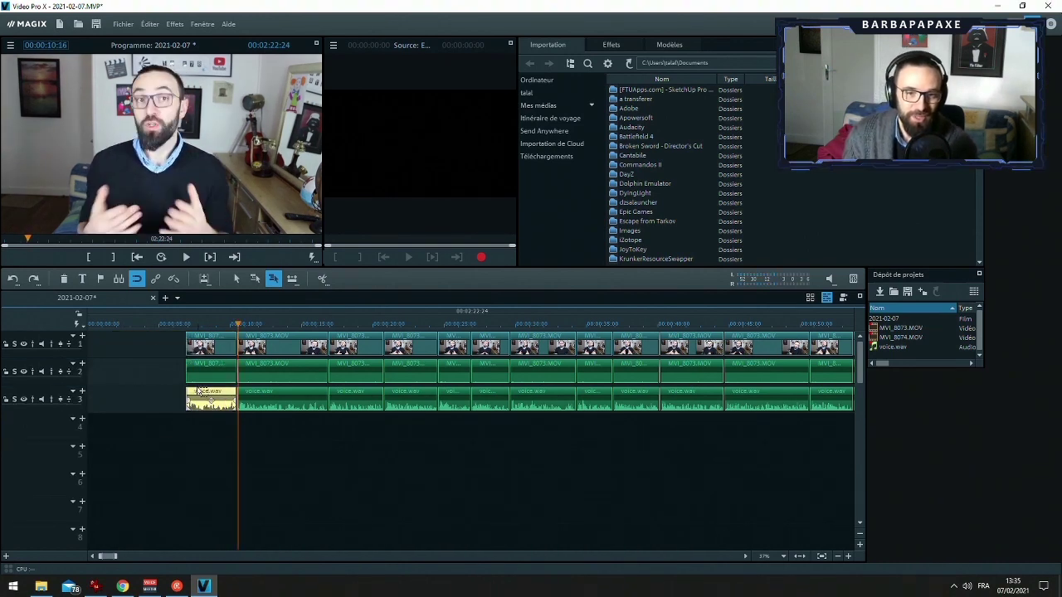
pyautogui.hotkey('ctrl', 'z')
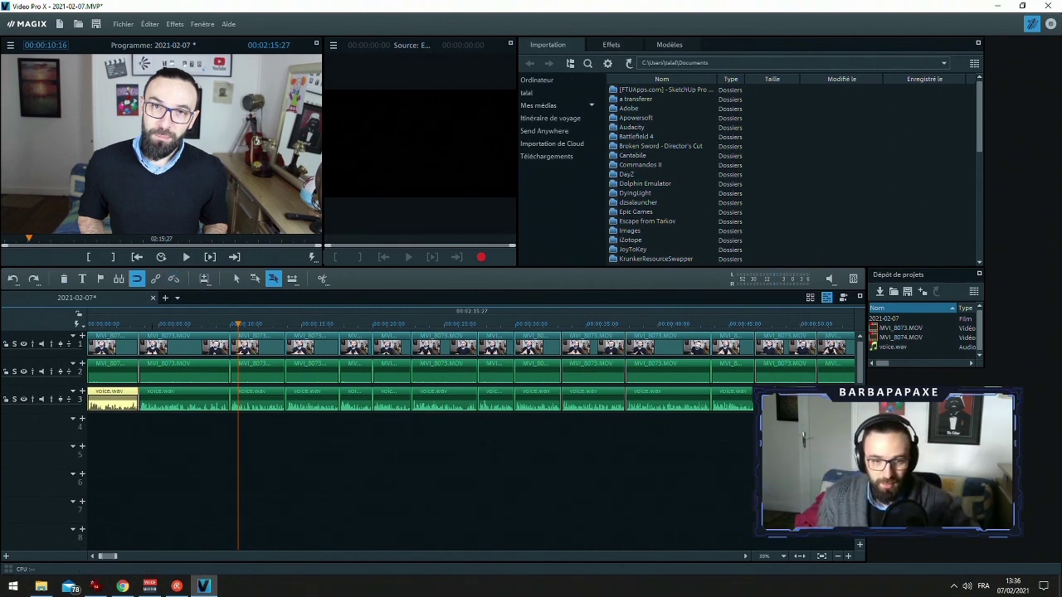
# Play the edited sequence from its beginning and stop at 00:01:09:20
pyautogui.moveTo(107, 555)
pyautogui.mouseDown()
pyautogui.moveTo(166, 560)
pyautogui.moveTo(108, 560)
pyautogui.mouseUp()
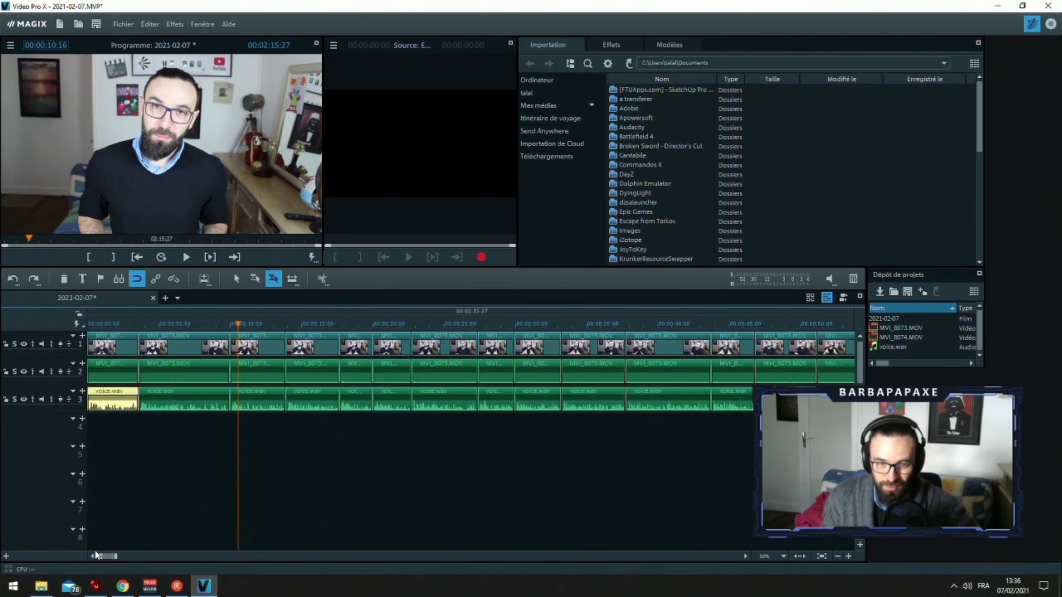
pyautogui.click(138, 323)
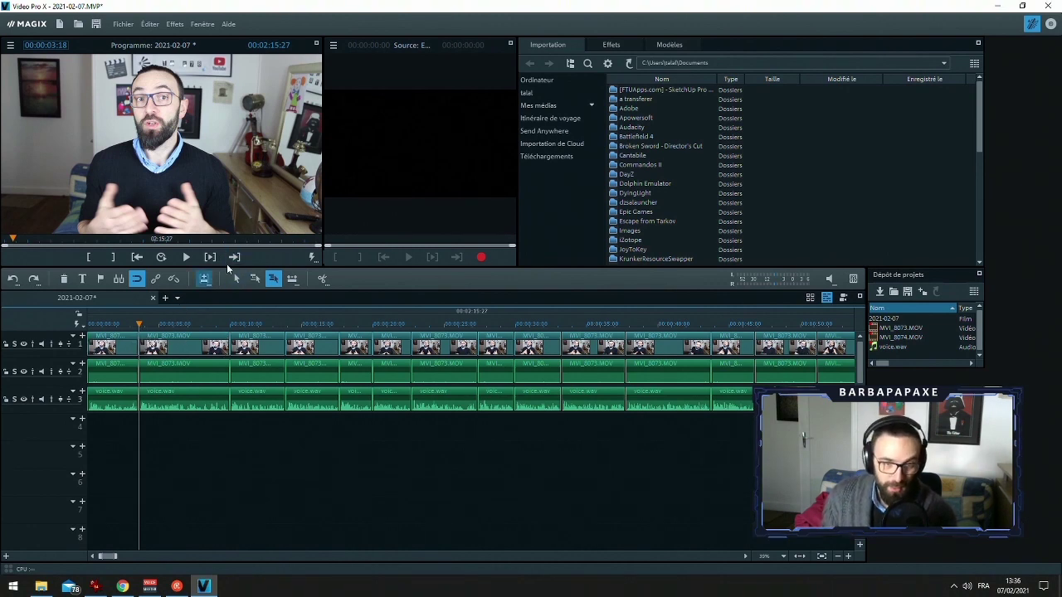
pyautogui.click(122, 323)
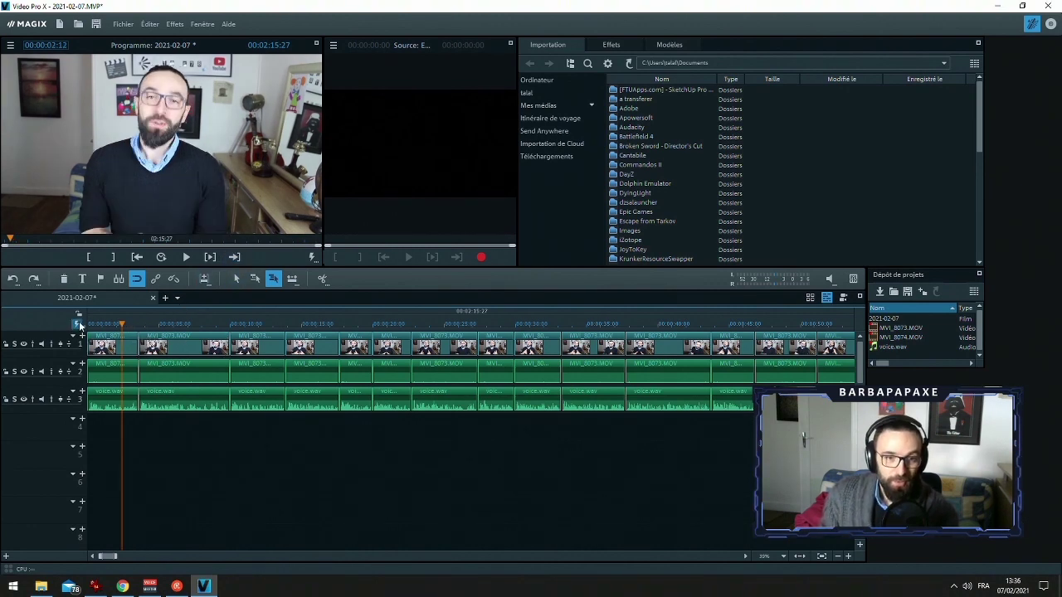
pyautogui.press('Home')
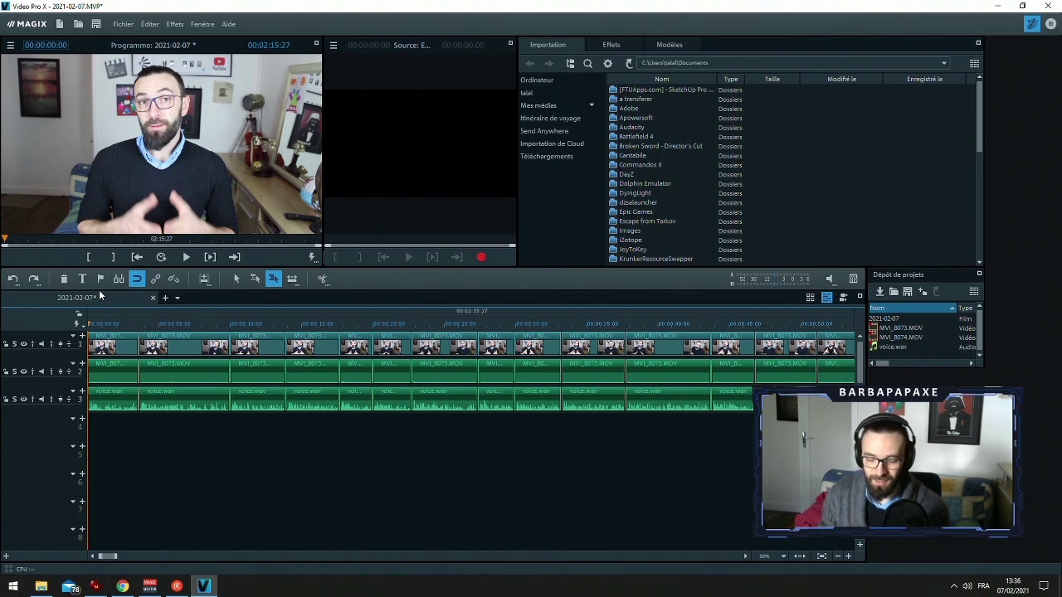
pyautogui.press('space')
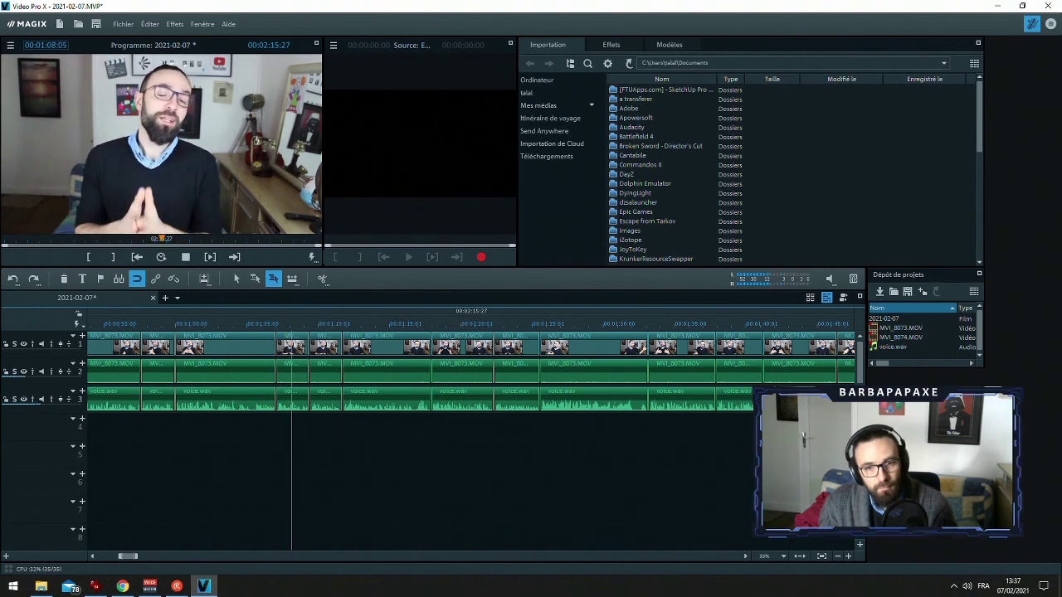
pyautogui.press('space')
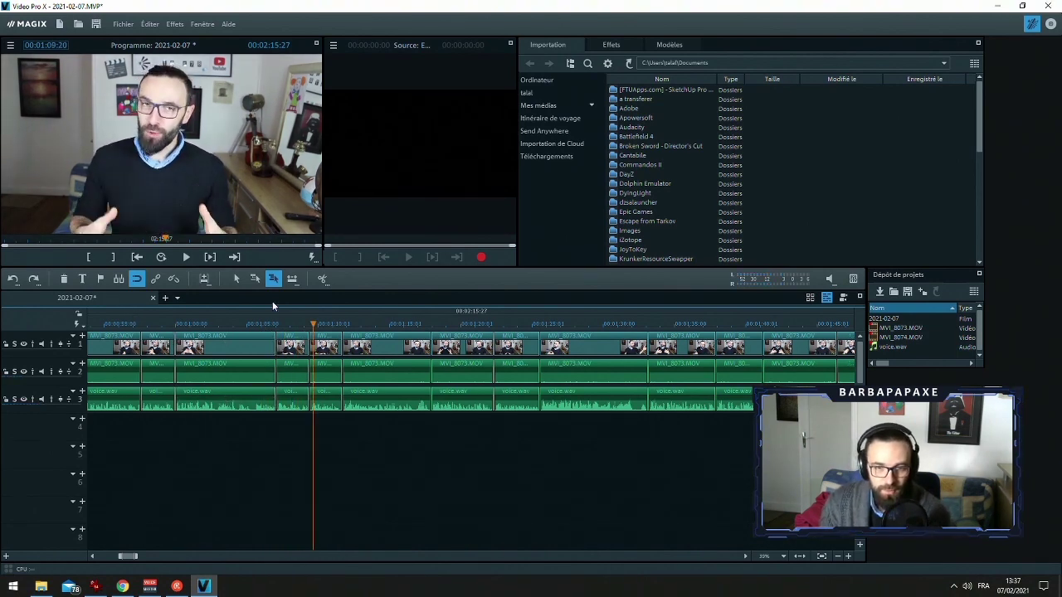
# Replay the cut between the two MVI_8073 clips just before 00:01:07:05 on a magnified timeline
pyautogui.click(269, 324)
pyautogui.click(847, 556)
pyautogui.click(847, 556)
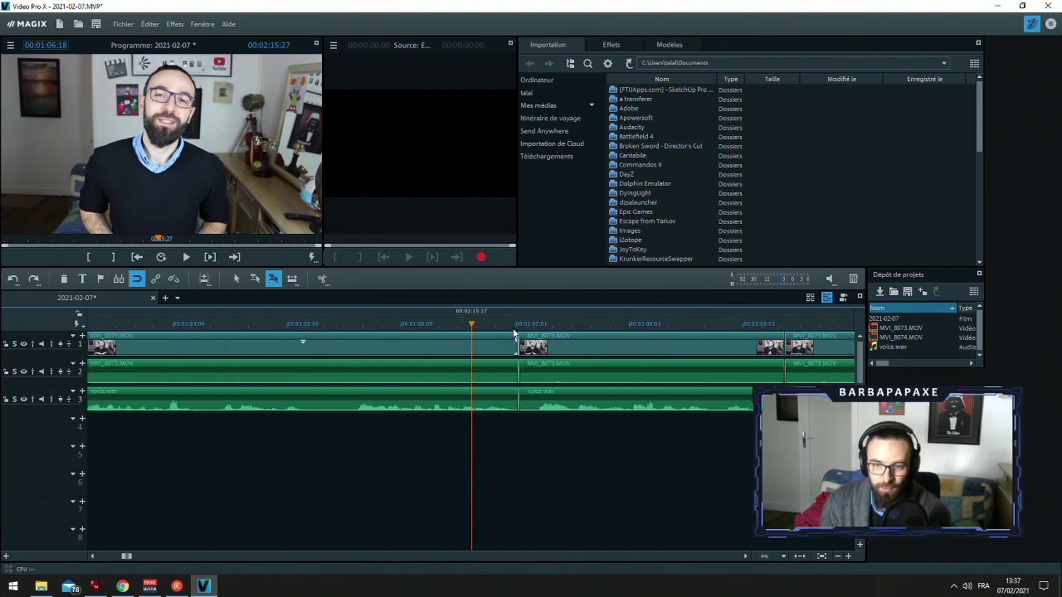
pyautogui.click(485, 325)
pyautogui.moveTo(472, 328); pyautogui.dragTo(427, 327)
pyautogui.press('space')
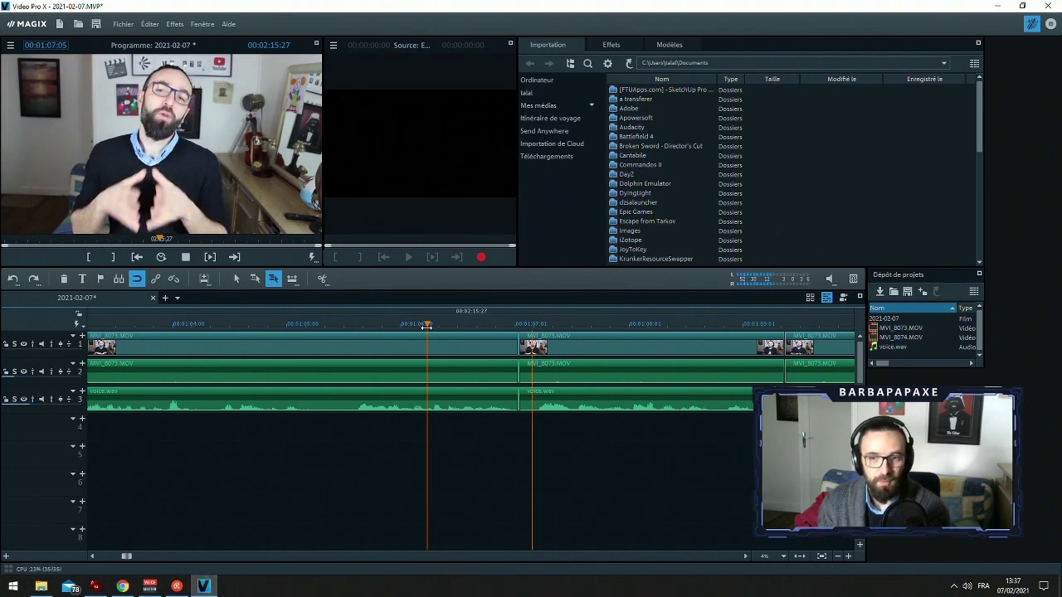
# Split the video and audio clips at 00:01:07:06 and delete the short fragment before that point, closing the gap
pyautogui.click(481, 325)
pyautogui.moveTo(481, 324); pyautogui.dragTo(537, 324)
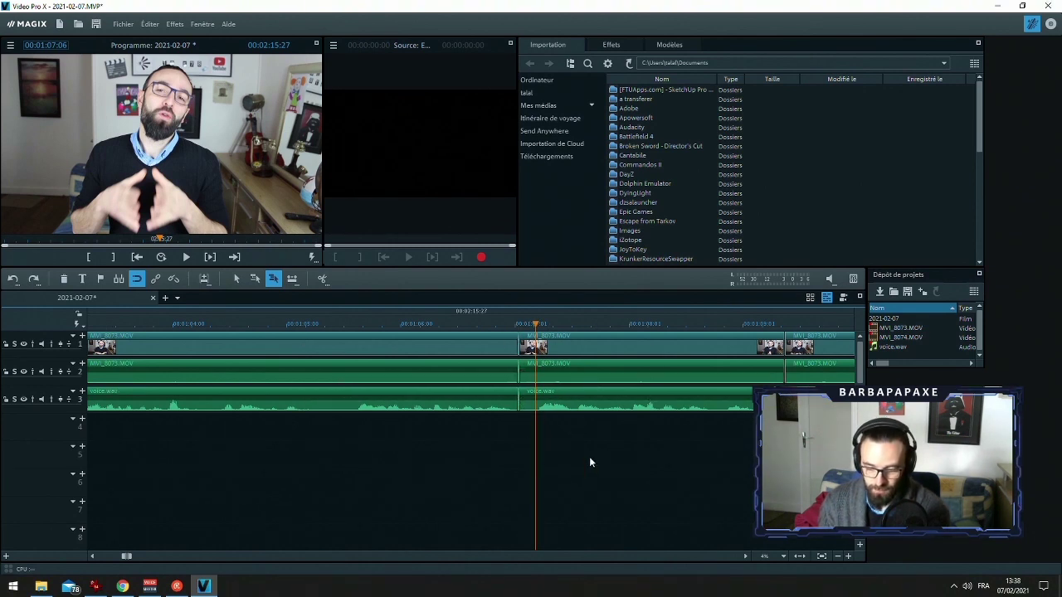
pyautogui.press('t')
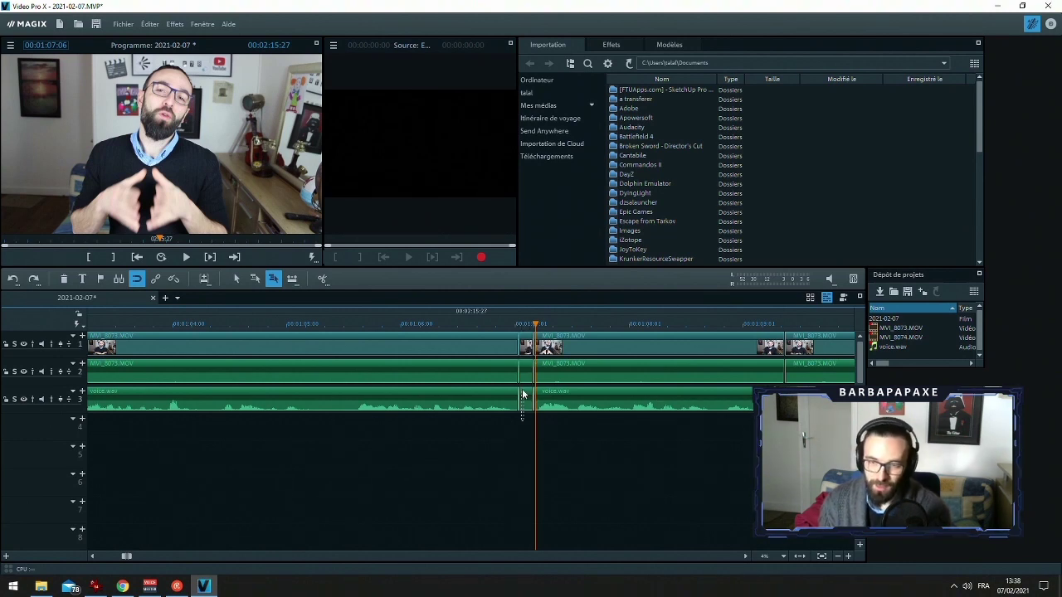
pyautogui.click(526, 397)
pyautogui.press('Delete')
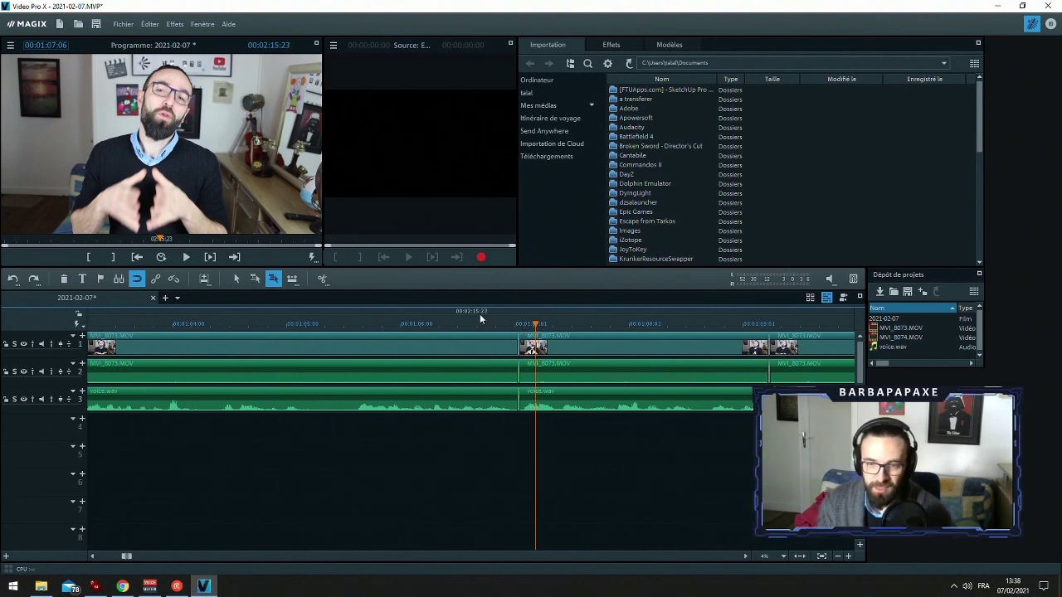
# Replay the shortened cut and remove the end of the preceding clip from 00:01:07:00 up to the cut, closing the gap
pyautogui.moveTo(485, 320); pyautogui.dragTo(340, 323)
pyautogui.press('space')
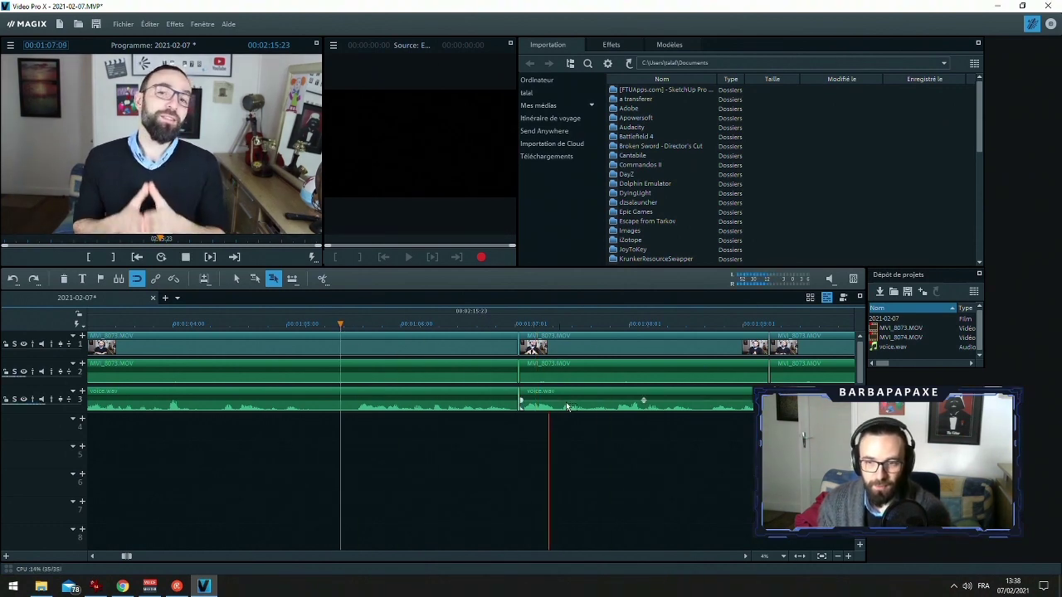
pyautogui.press('space')
pyautogui.moveTo(523, 320)
pyautogui.mouseDown()
pyautogui.moveTo(494, 316)
pyautogui.moveTo(513, 319)
pyautogui.mouseUp()
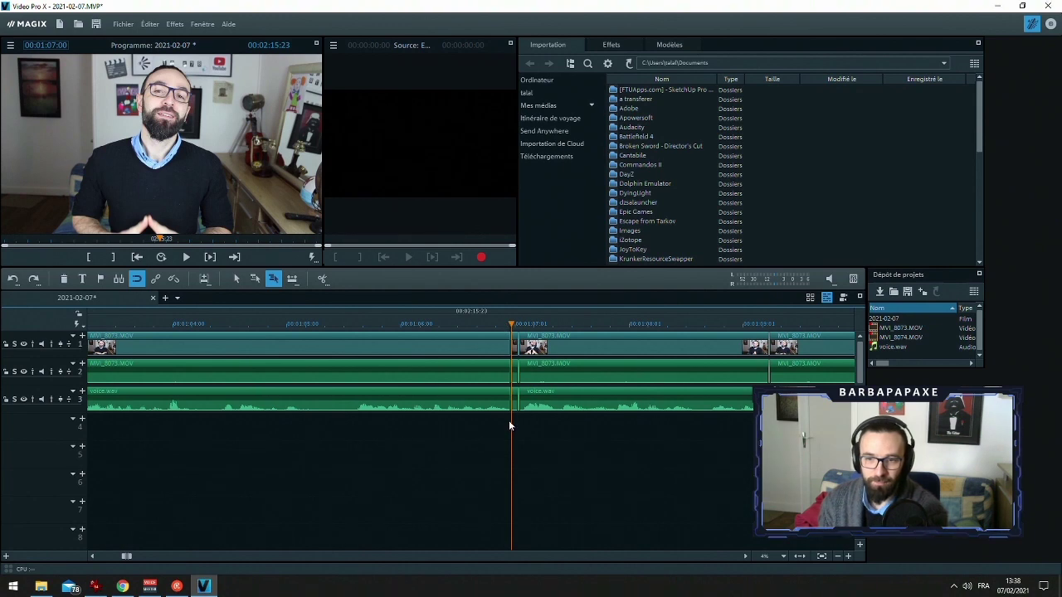
pyautogui.hotkey('ctrl', 'Delete')
# Play the sequence from before the cut at 00:01:07:00, and move the playhead to 00:01:24:28
pyautogui.moveTo(481, 325); pyautogui.dragTo(341, 326)
pyautogui.press('space')
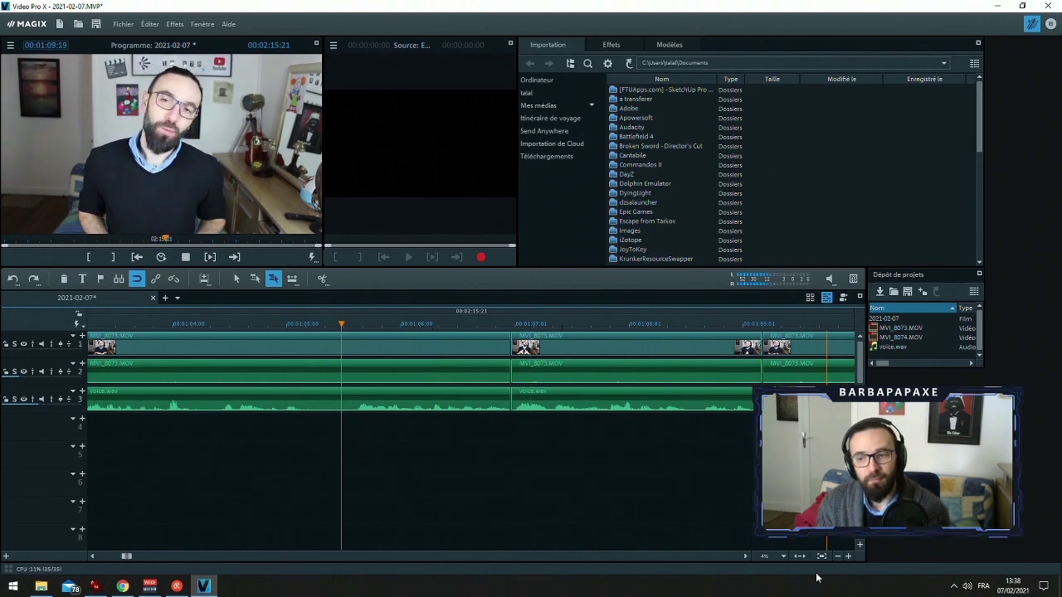
pyautogui.click(836, 555)
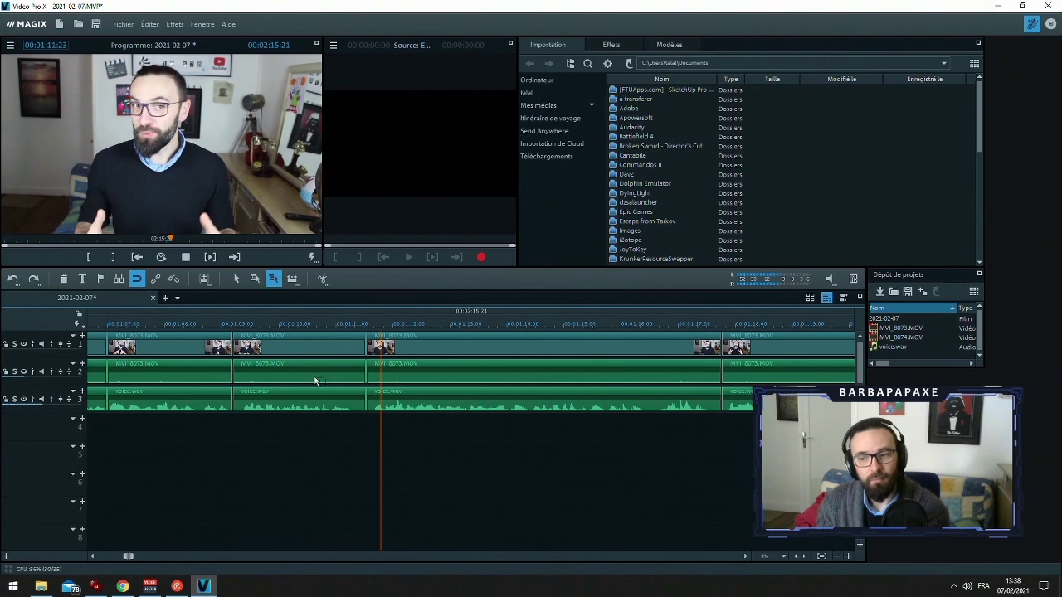
pyautogui.click(847, 560)
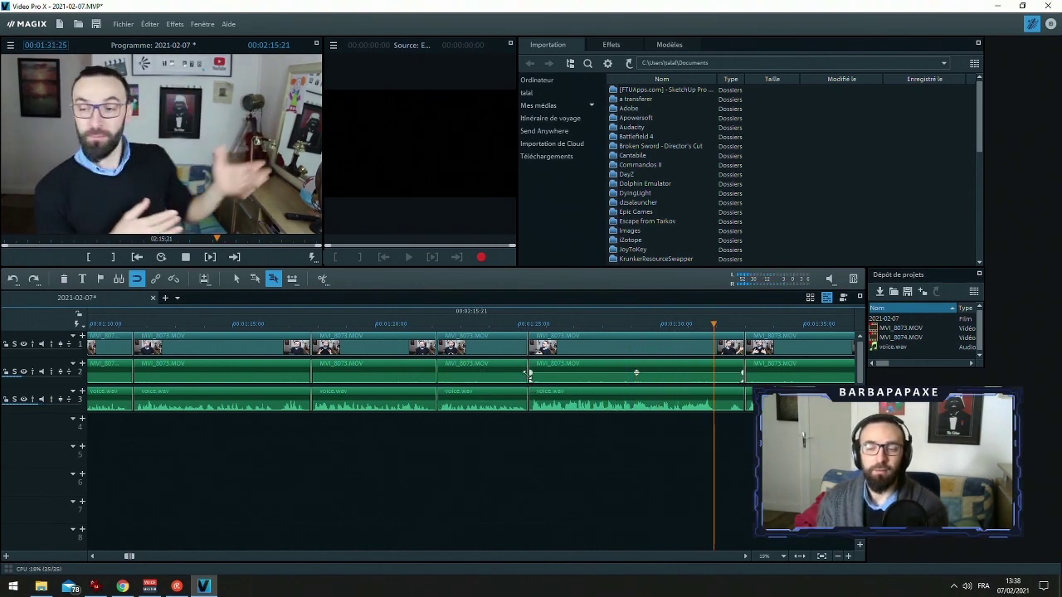
pyautogui.click(516, 324)
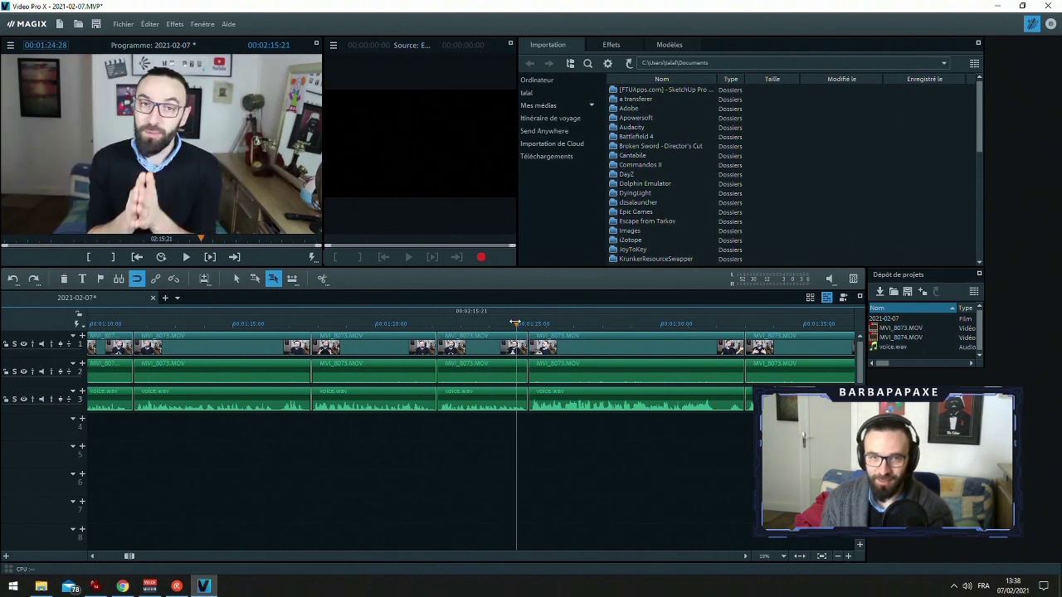
# Scrub and play the sequence around the cut at 00:01:25:11 to check how the neighbouring clips join
pyautogui.moveTo(515, 322); pyautogui.dragTo(529, 321)
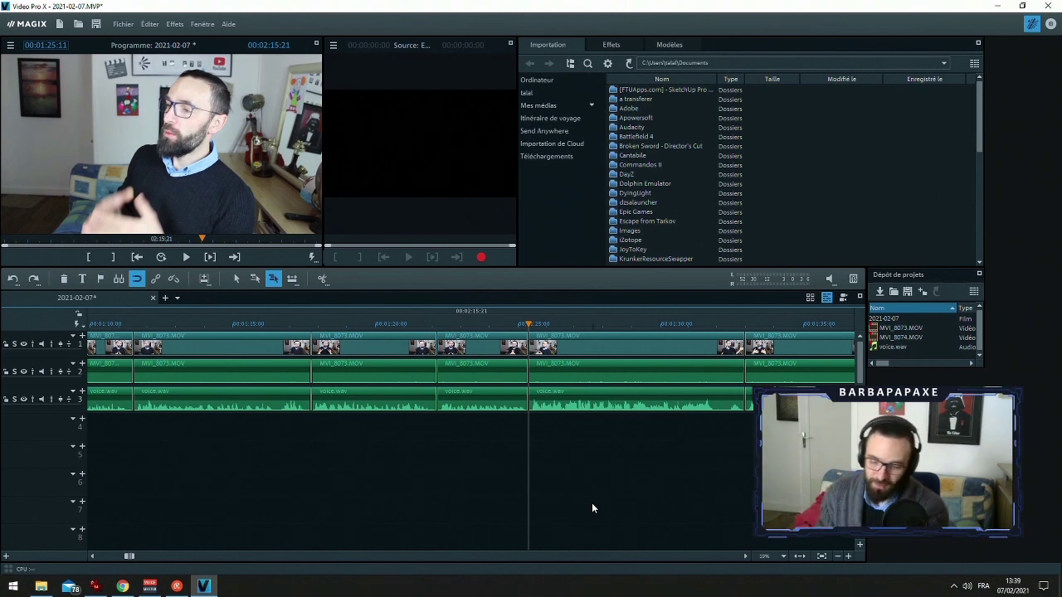
pyautogui.moveTo(537, 377)
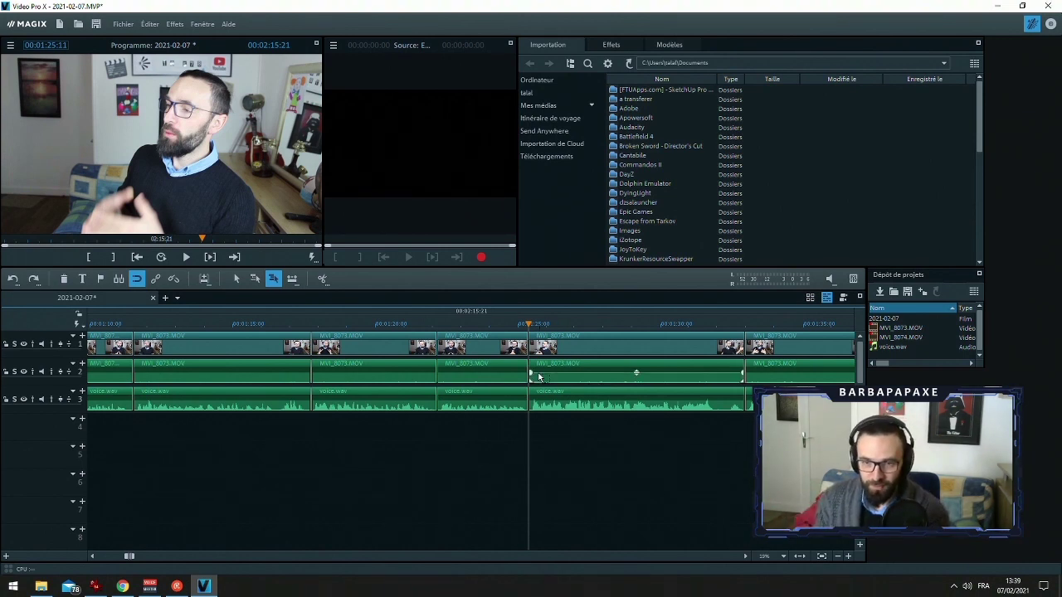
pyautogui.moveTo(504, 324); pyautogui.dragTo(523, 326)
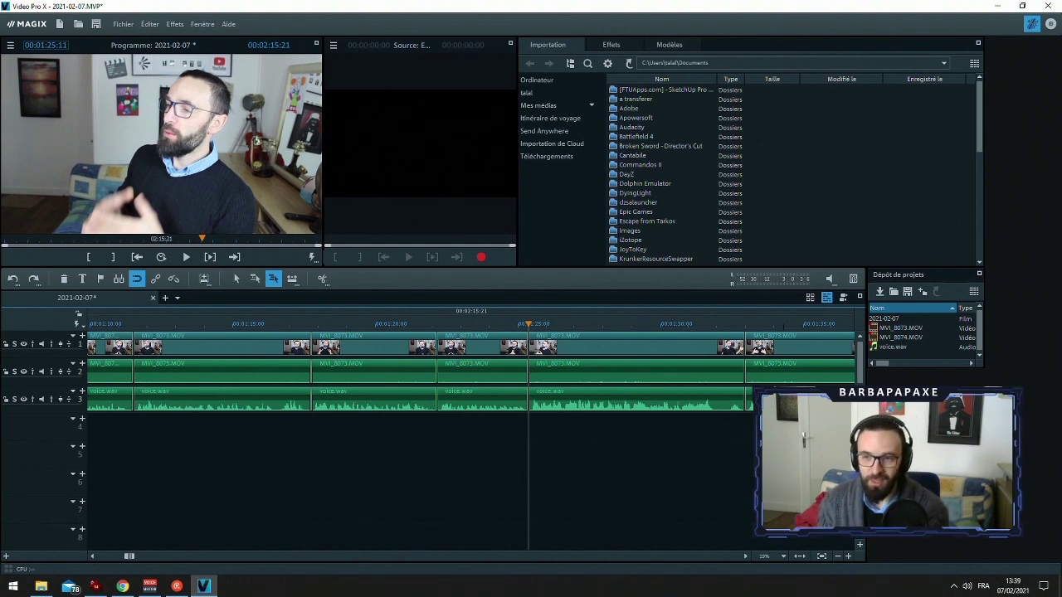
pyautogui.click(711, 323)
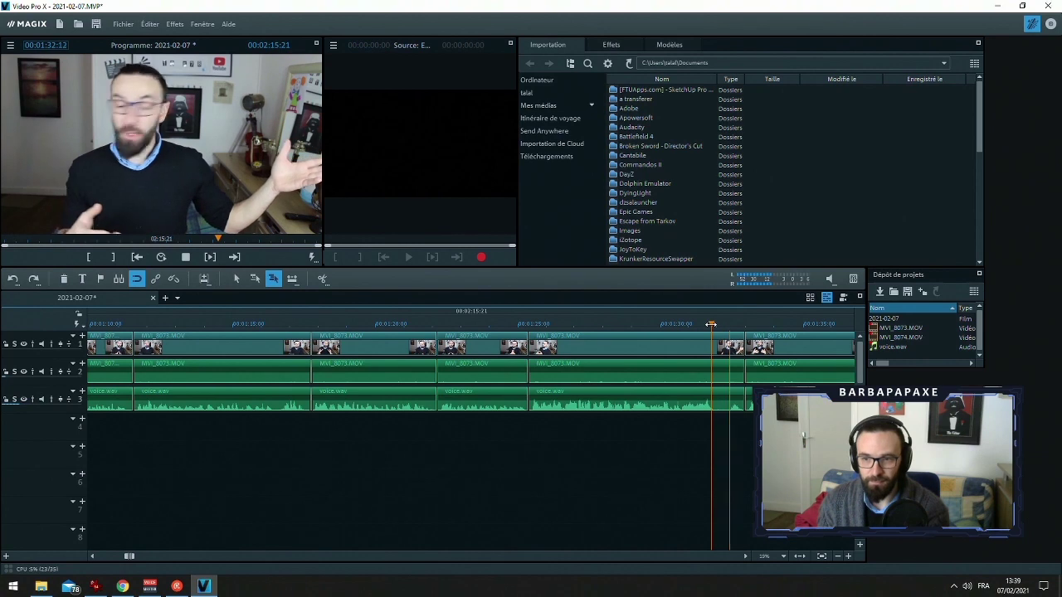
pyautogui.click(493, 325)
pyautogui.moveTo(493, 329); pyautogui.dragTo(524, 326)
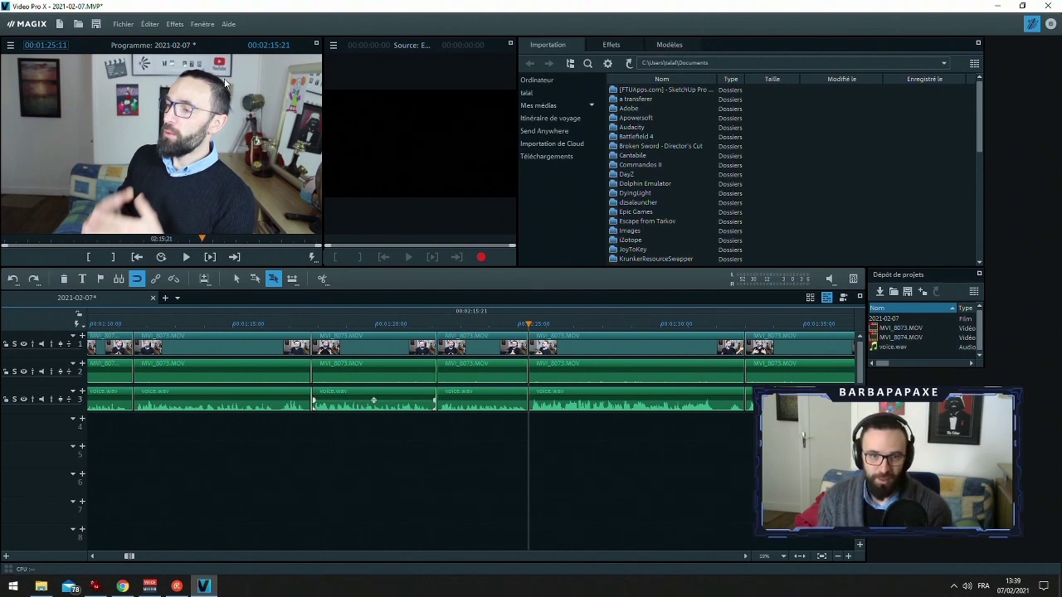
# Examine the MVI_8073 clip around 00:01:20:06, select it with its camera audio on track 2, and set the playhead to 00:01:19:28
pyautogui.click(371, 322)
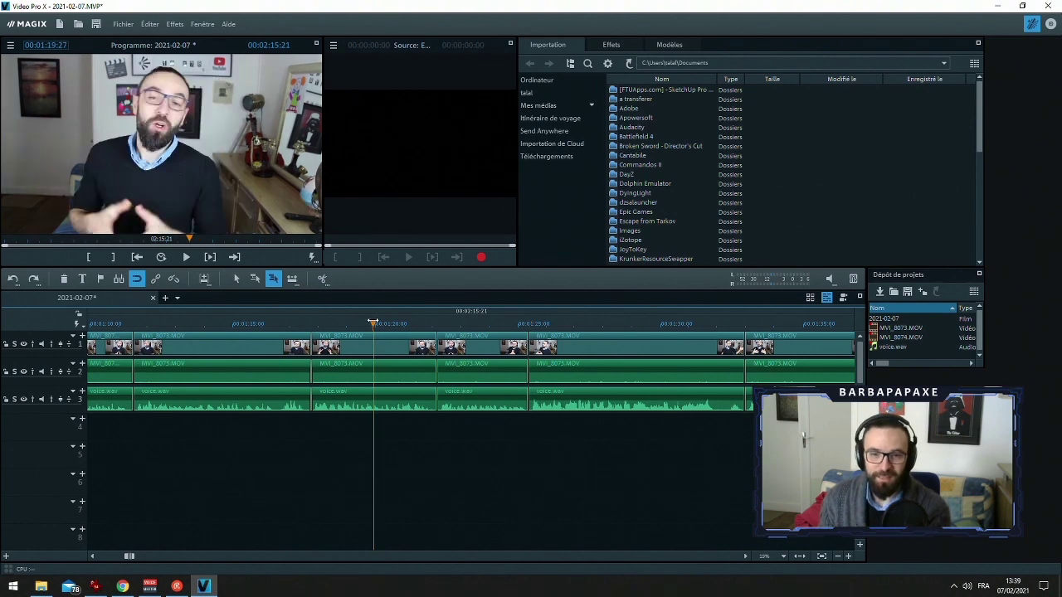
pyautogui.moveTo(373, 322); pyautogui.dragTo(379, 322)
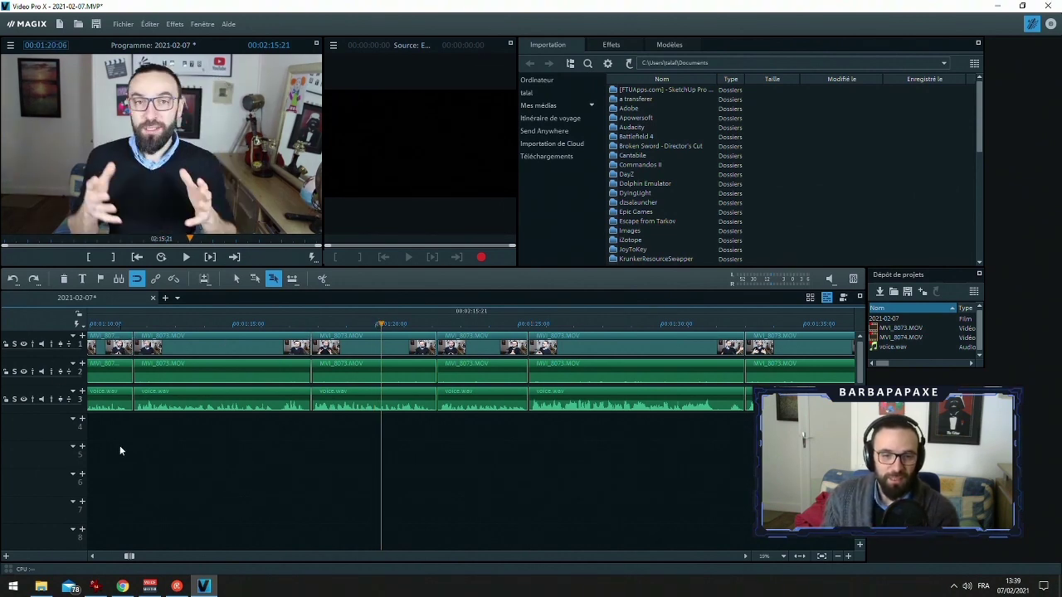
pyautogui.click(43, 423)
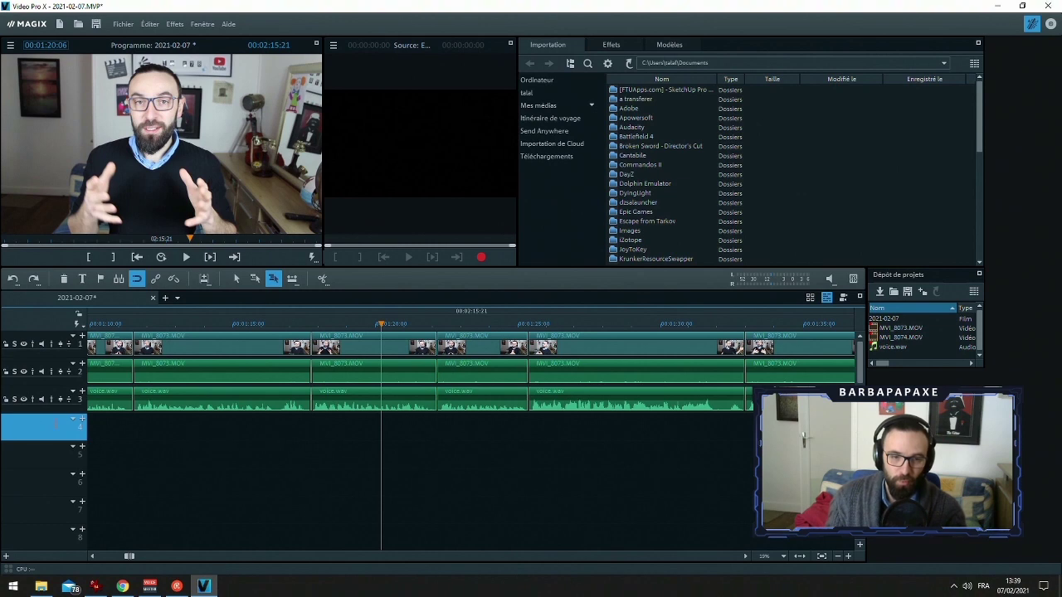
pyautogui.click(32, 365)
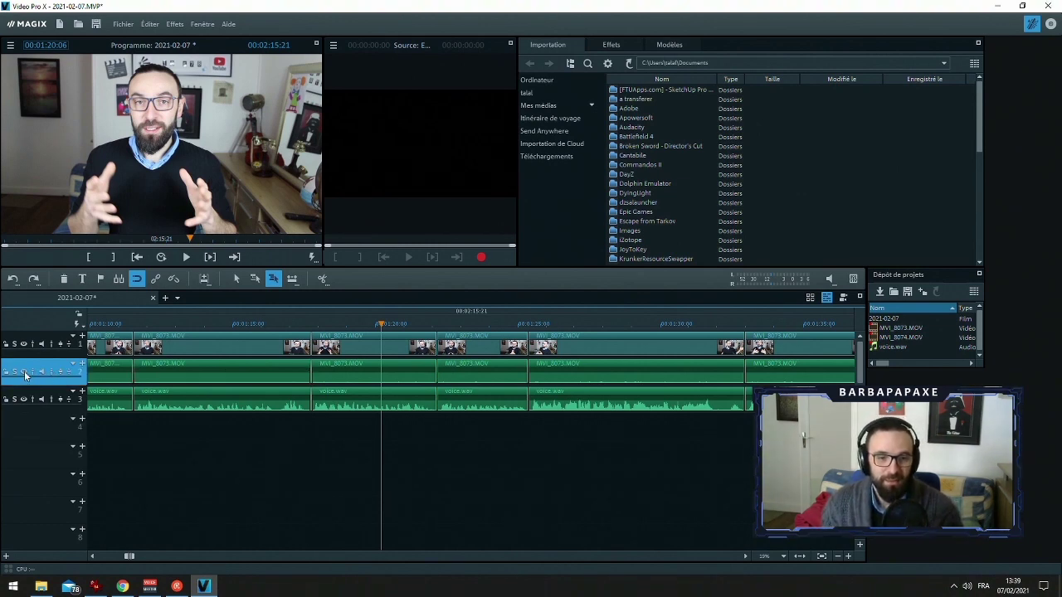
pyautogui.click(343, 369)
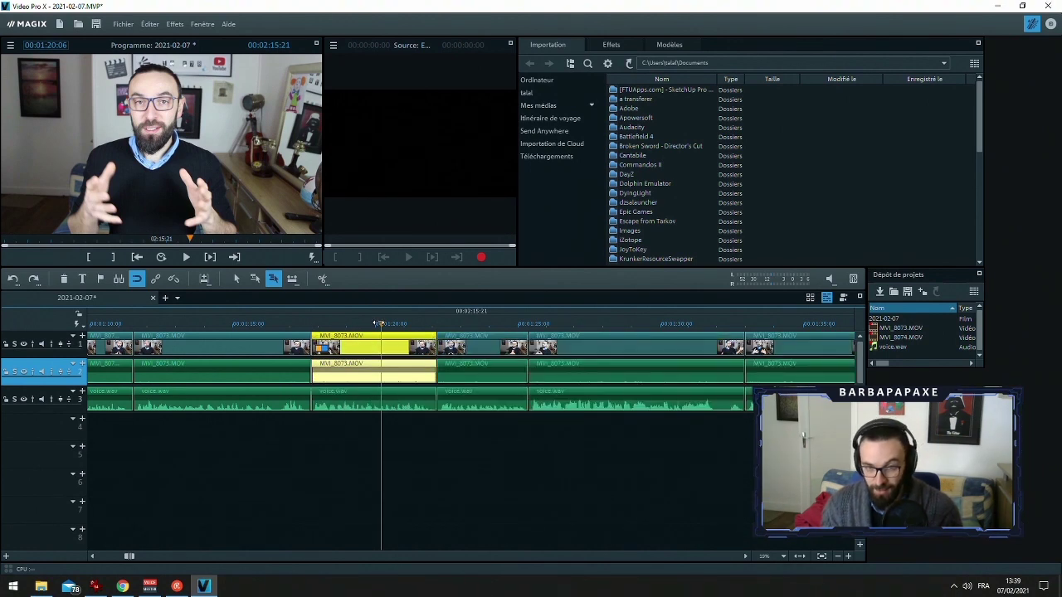
pyautogui.click(374, 323)
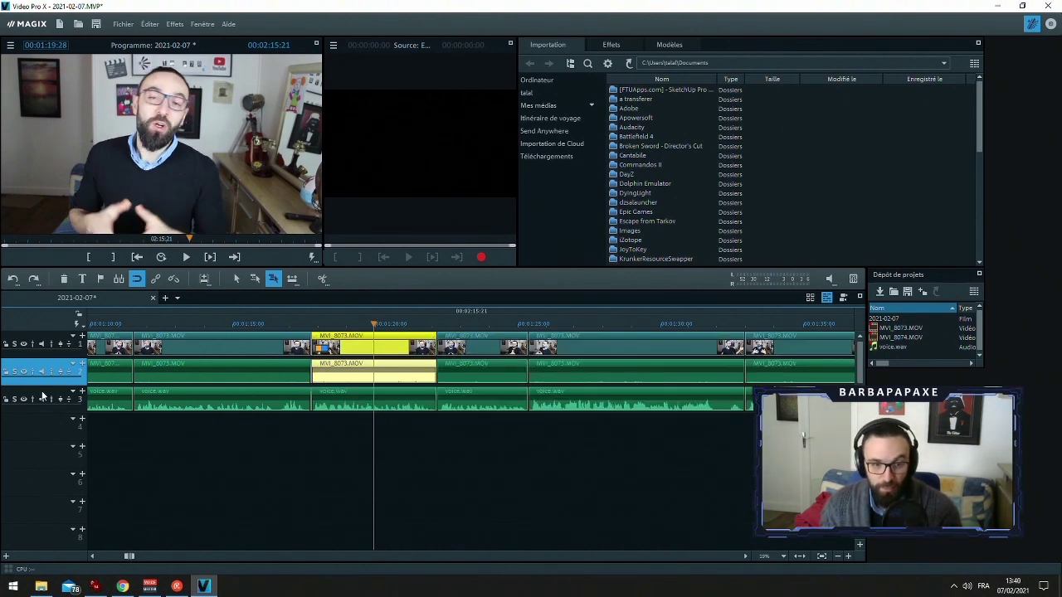
# Enlarge and solo track 2 to listen to the camera audio from 00:01:18:08, and restore the track's height and normal playback
pyautogui.moveTo(39, 379); pyautogui.dragTo(38, 445)
pyautogui.click(14, 402)
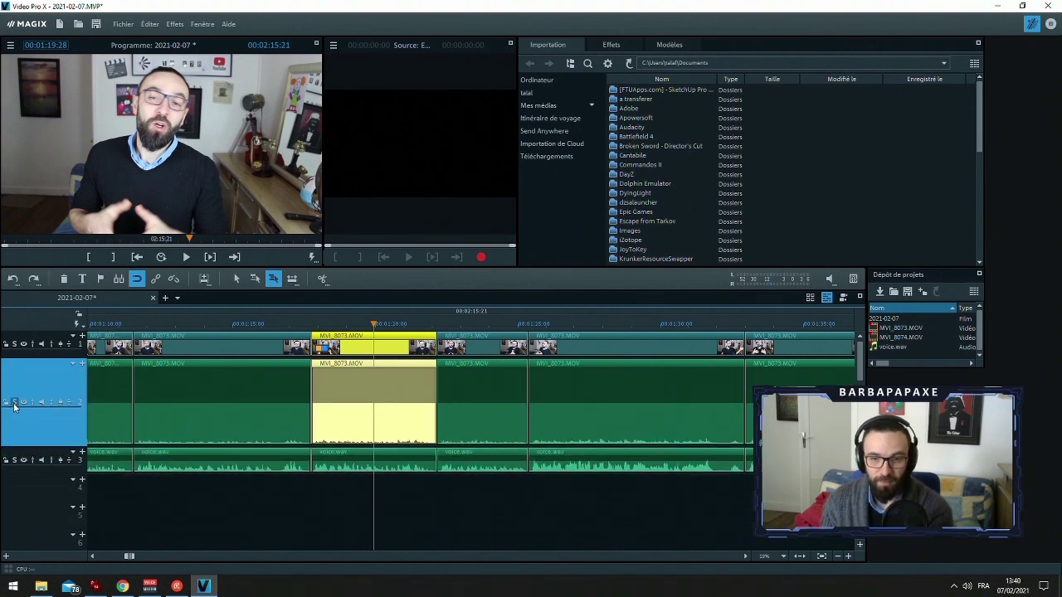
pyautogui.click(322, 325)
pyautogui.press('space')
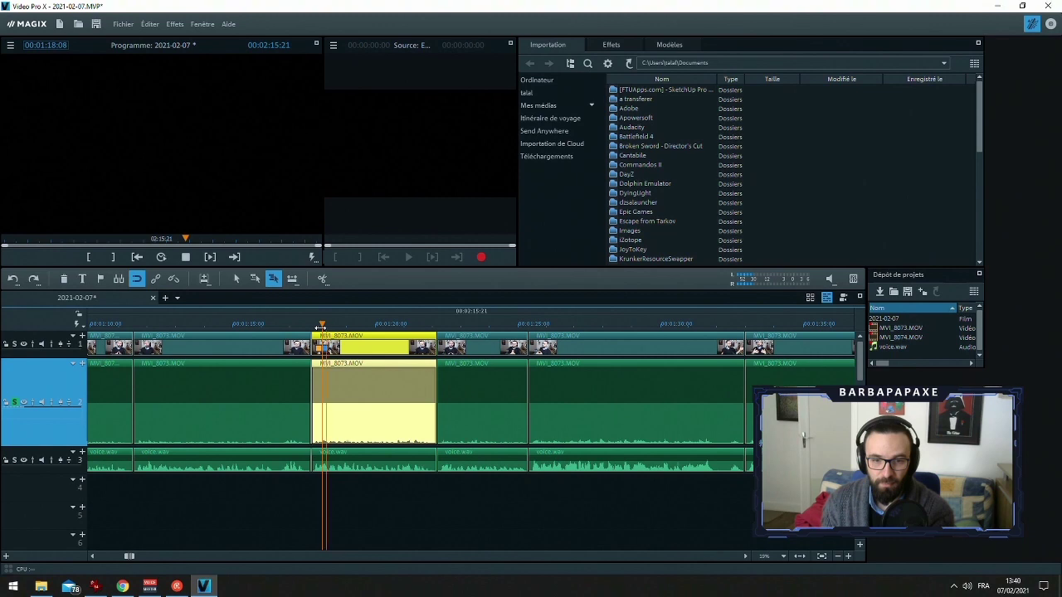
pyautogui.press('space')
pyautogui.click(14, 402)
pyautogui.moveTo(38, 428); pyautogui.dragTo(43, 385)
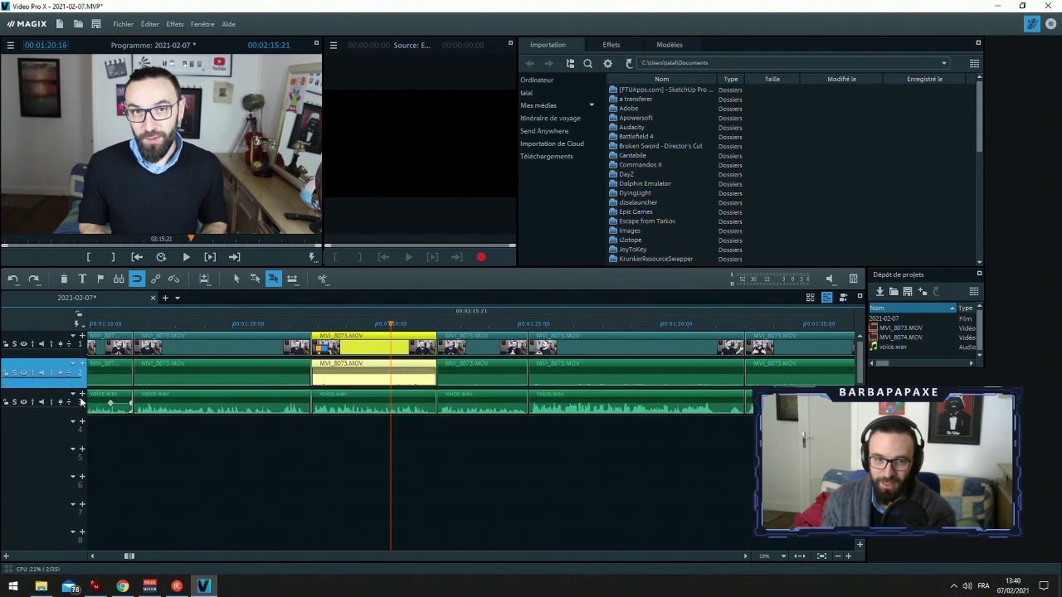
# Select the voice.wav clip on track 3 at 00:01:20:16, clear the selection, and make the project media list taller
pyautogui.click(306, 455)
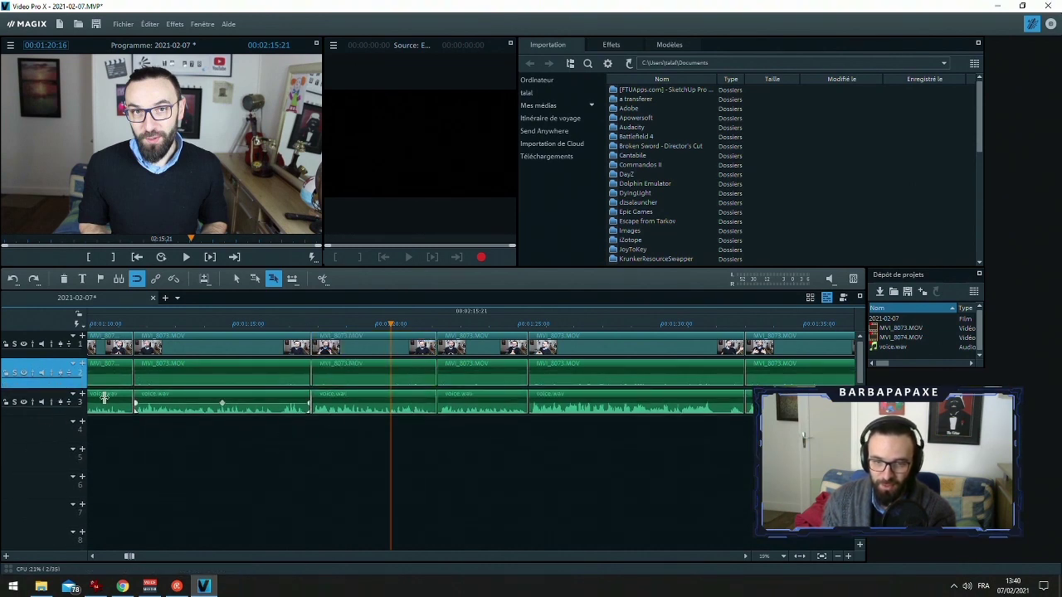
pyautogui.click(398, 403)
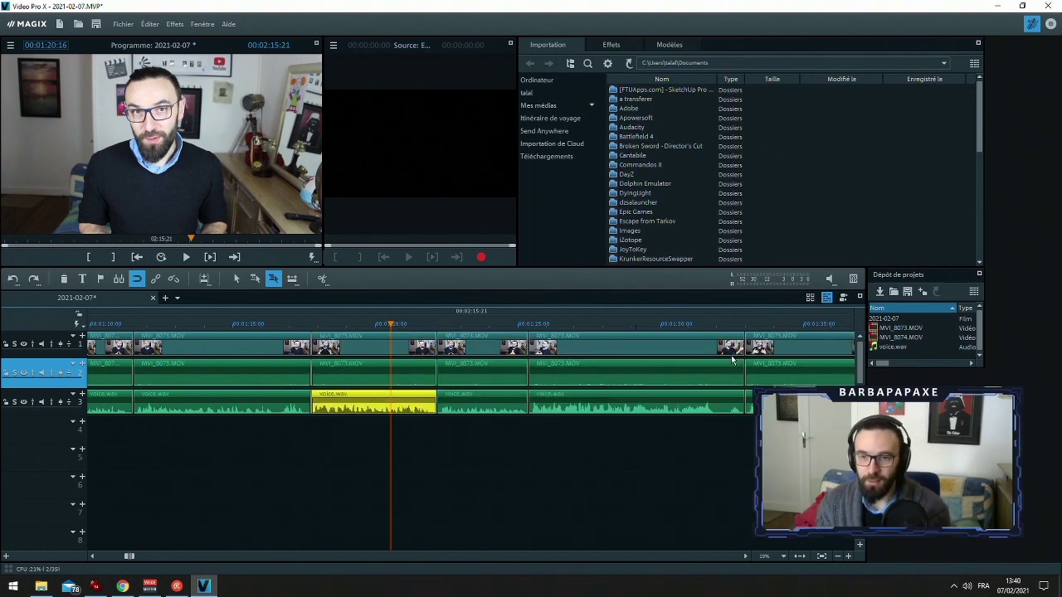
pyautogui.click(683, 519)
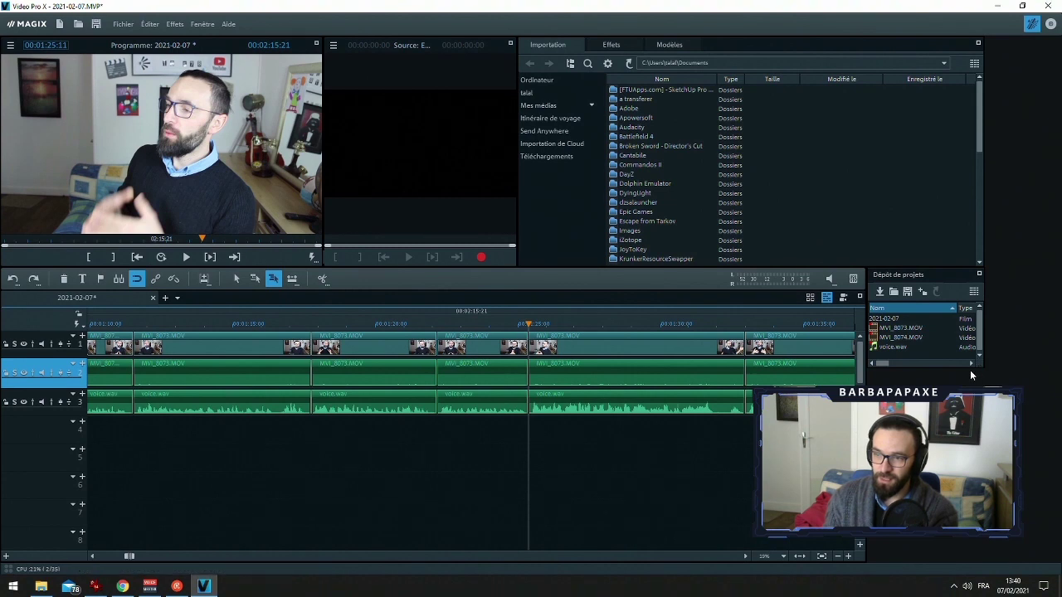
pyautogui.moveTo(966, 367); pyautogui.dragTo(964, 385)
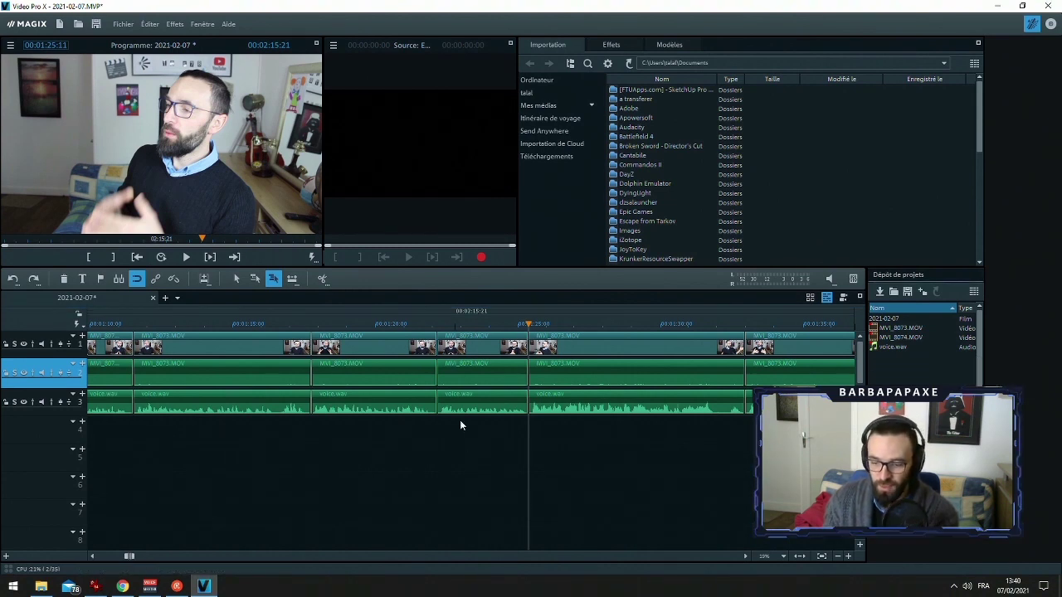
# Play from 00:01:25:11 through the following cut, and replay that cut from about 00:01:32:00
pyautogui.moveTo(516, 368)
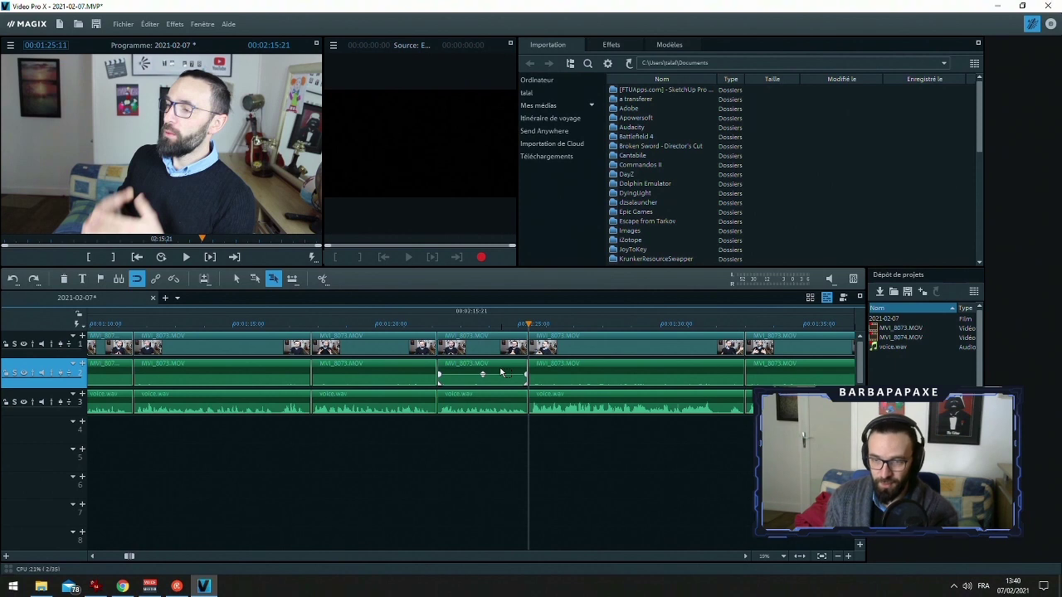
pyautogui.press('space')
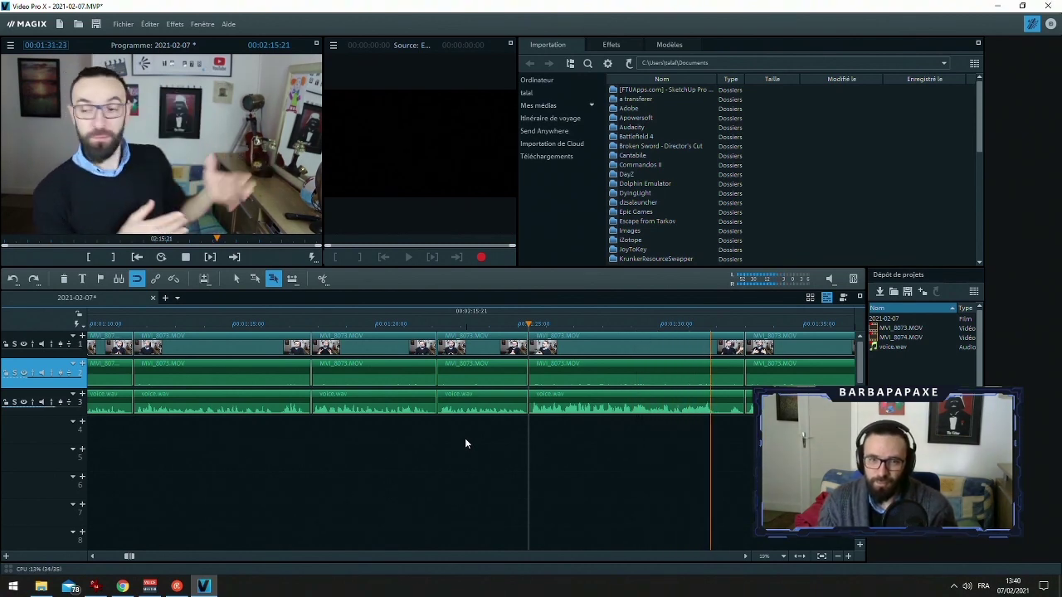
pyautogui.press('space')
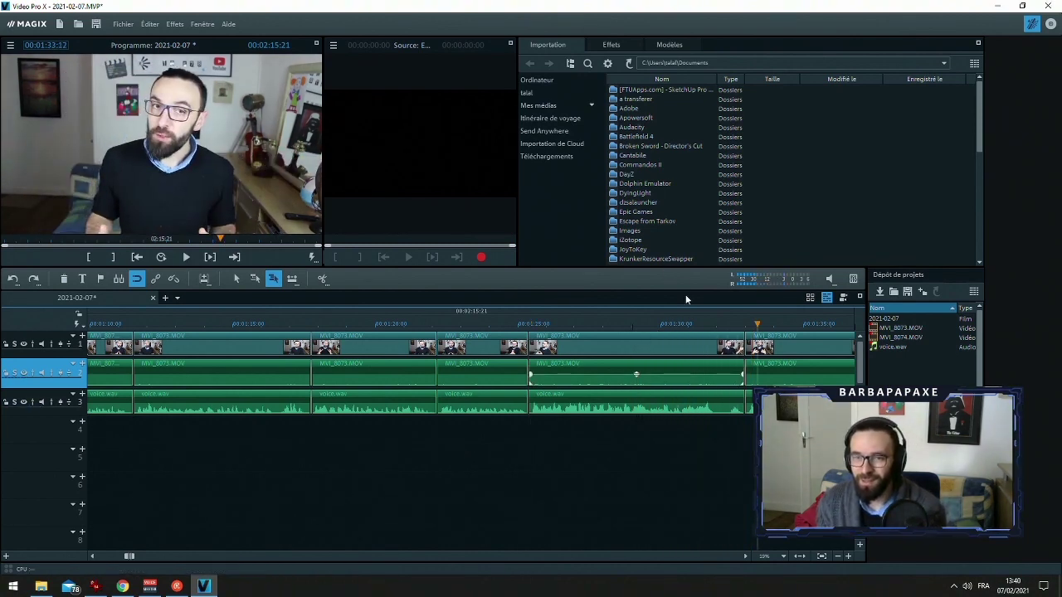
pyautogui.click(719, 322)
pyautogui.press('space')
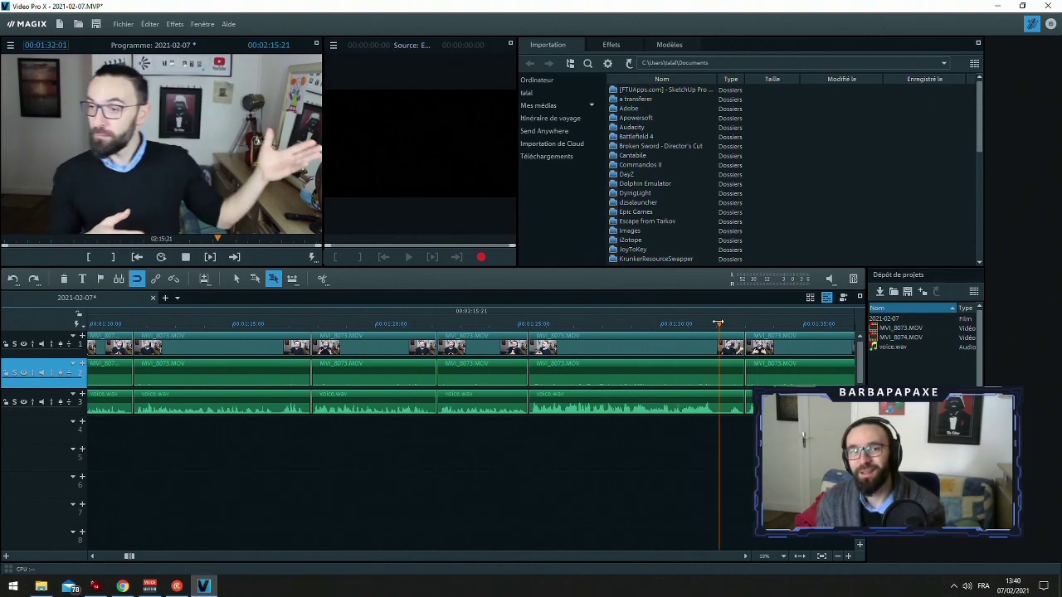
pyautogui.press('space')
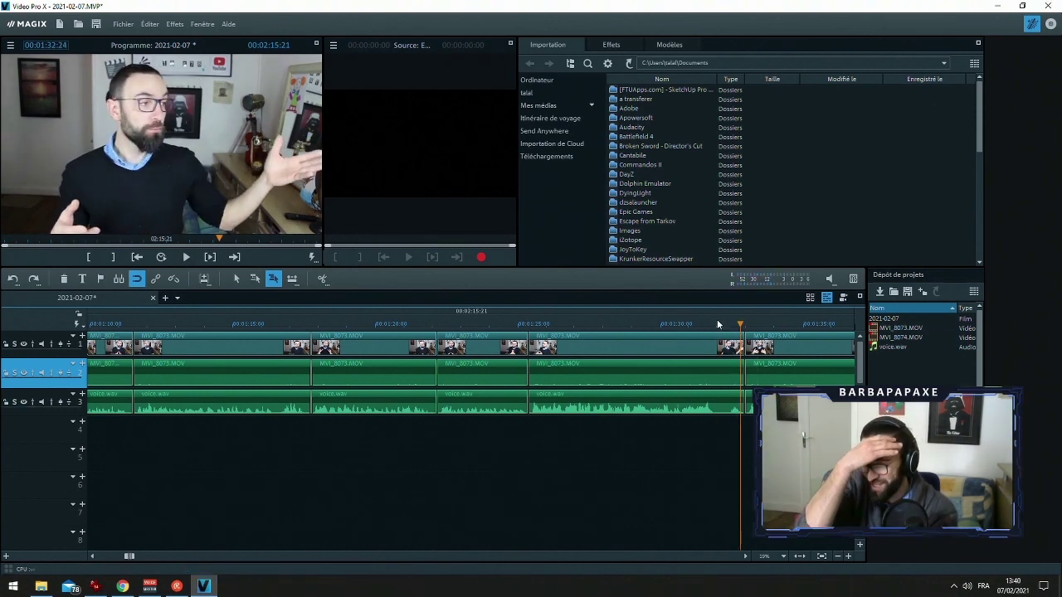
# Play the sequence from 00:01:32:24 through its end, and return the view and playhead to the beginning
pyautogui.press('space')
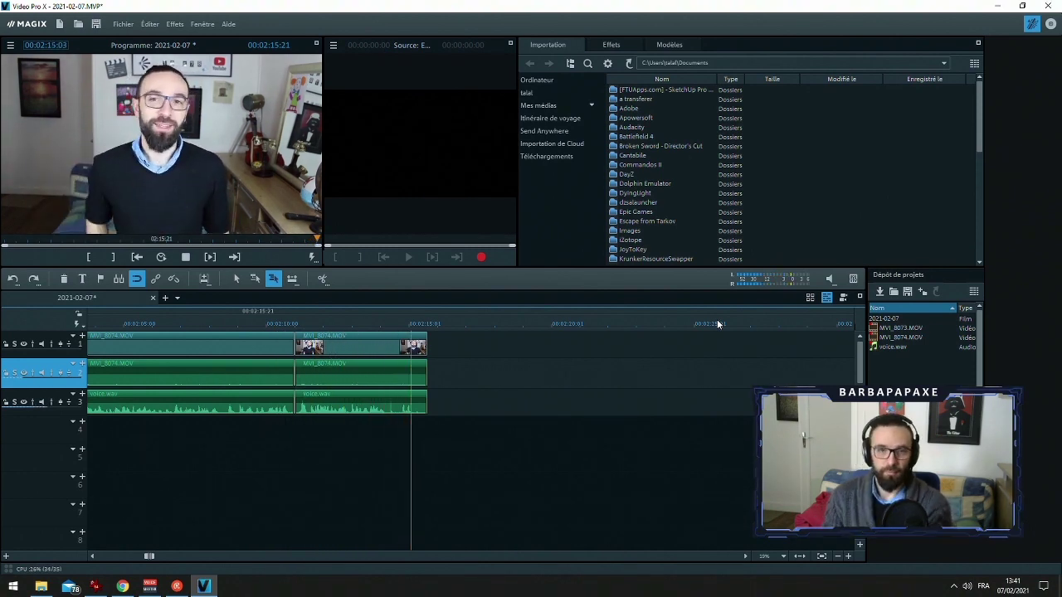
pyautogui.press('space')
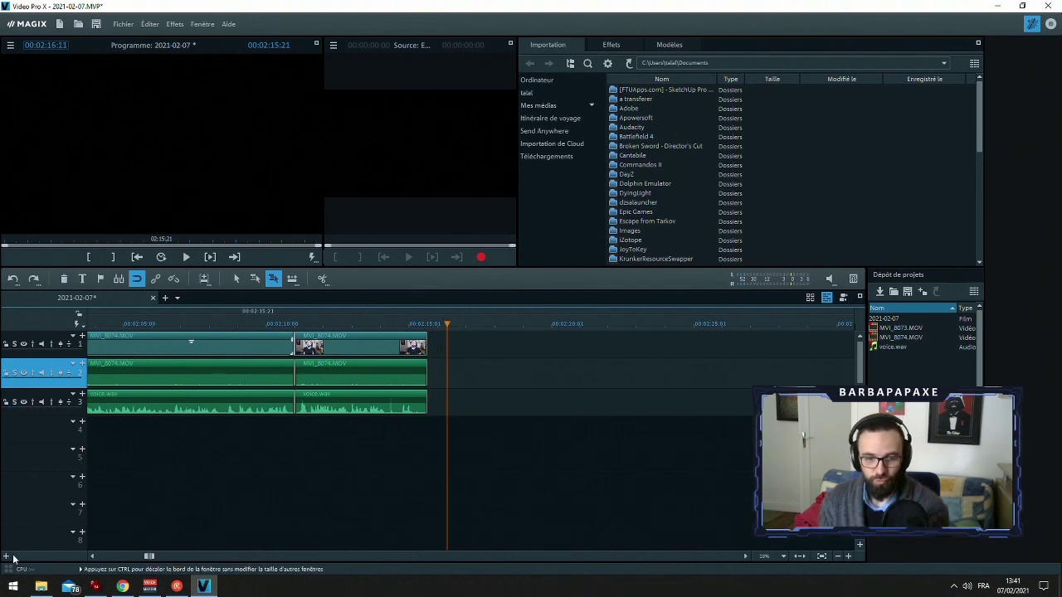
pyautogui.moveTo(149, 556); pyautogui.dragTo(91, 558)
pyautogui.moveTo(137, 326); pyautogui.dragTo(72, 325)
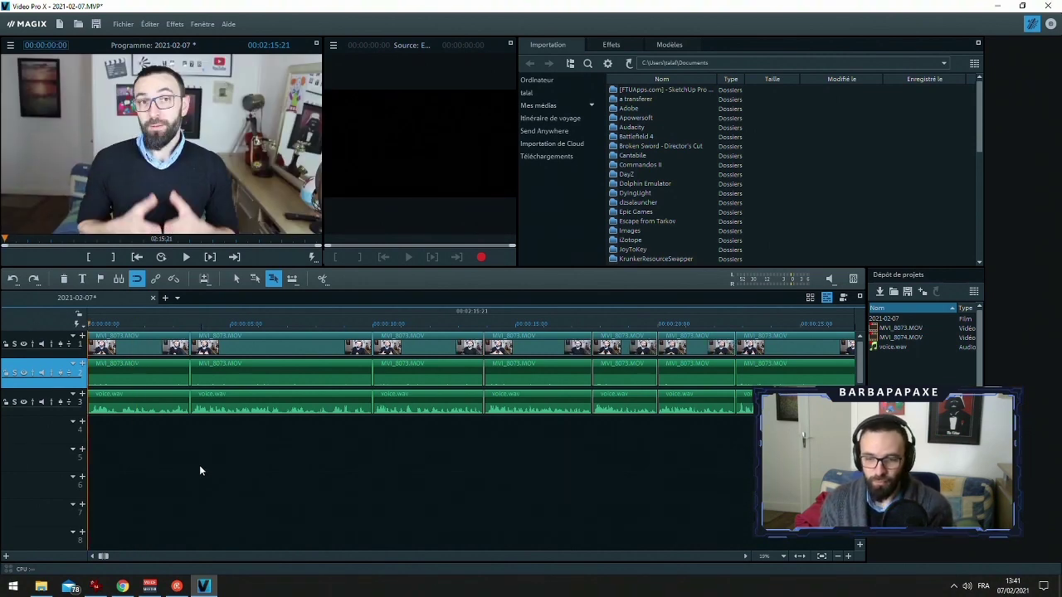
# Play from 00:00:07:10 across the cut at 00:00:10:00, and place the playhead on that cut
pyautogui.click(296, 324)
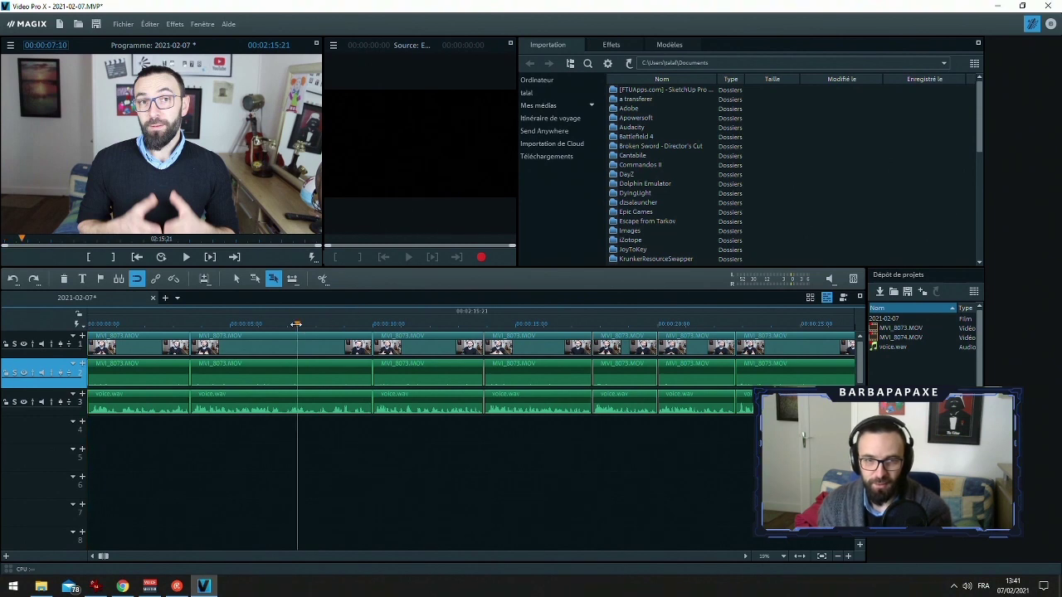
pyautogui.press('space')
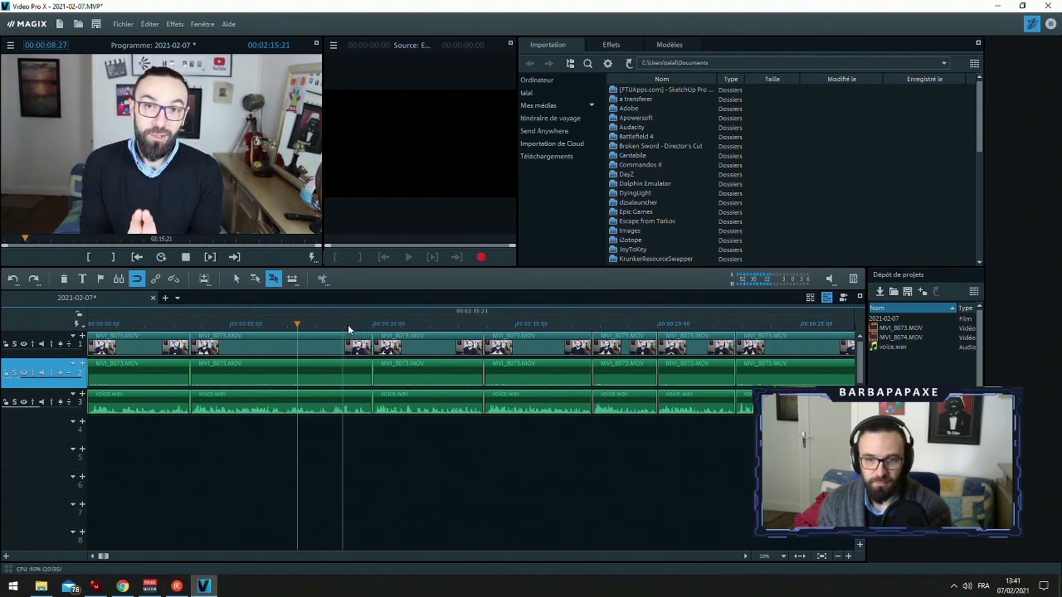
pyautogui.press('space')
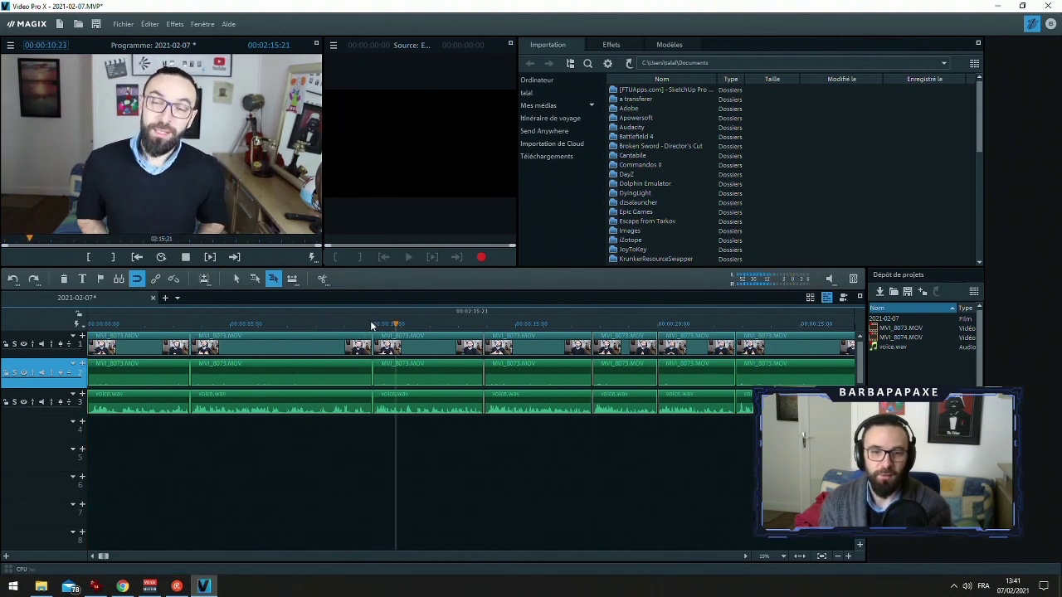
pyautogui.click(373, 325)
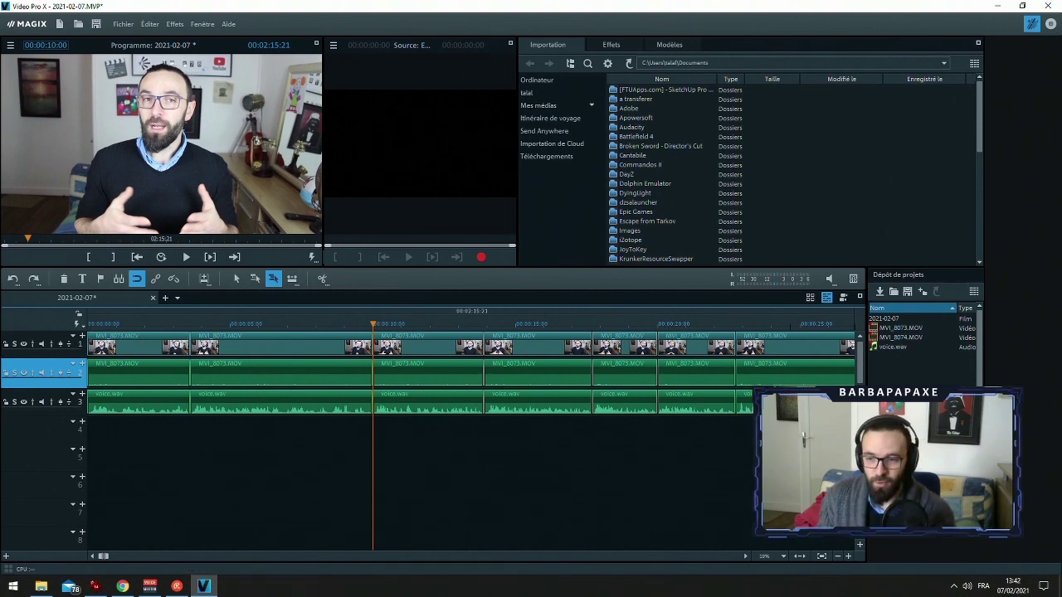
# Examine frames of several clips across the first minute on a wider timeline, including 00:00:52:03 and 00:00:33:25
pyautogui.click(837, 556)
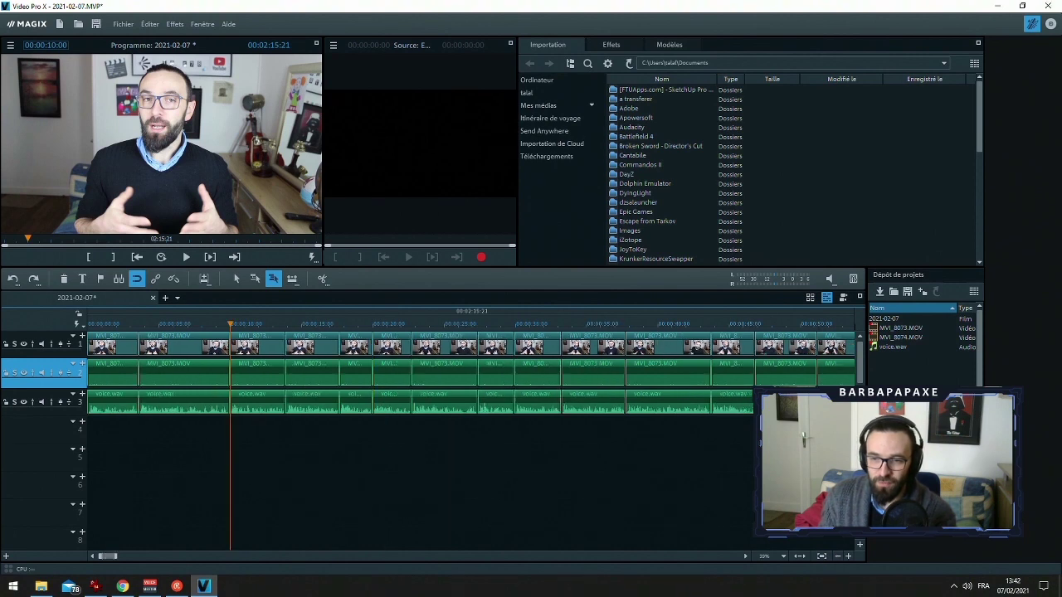
pyautogui.click(653, 324)
pyautogui.click(767, 325)
pyautogui.click(829, 323)
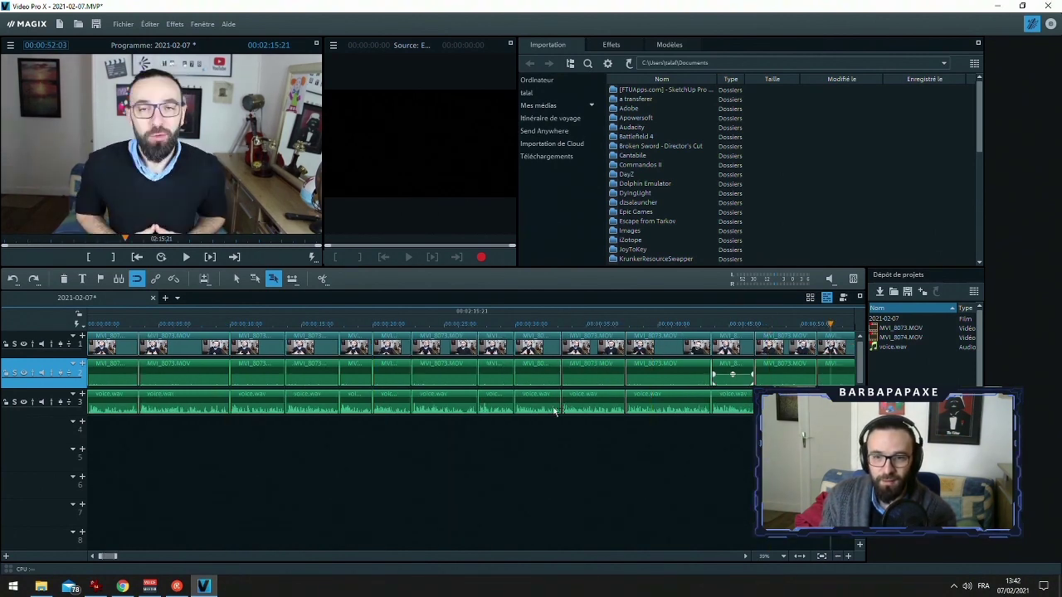
pyautogui.click(449, 323)
pyautogui.click(514, 324)
pyautogui.click(569, 324)
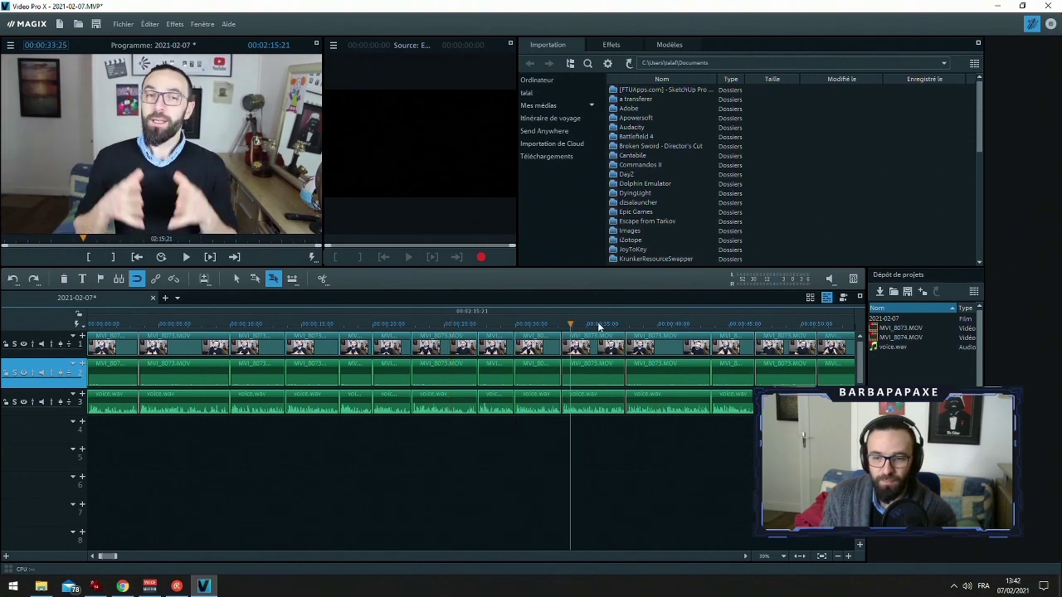
# Examine frames further along the sequence and set the playhead to 00:00:42:19
pyautogui.click(745, 556)
pyautogui.click(746, 555)
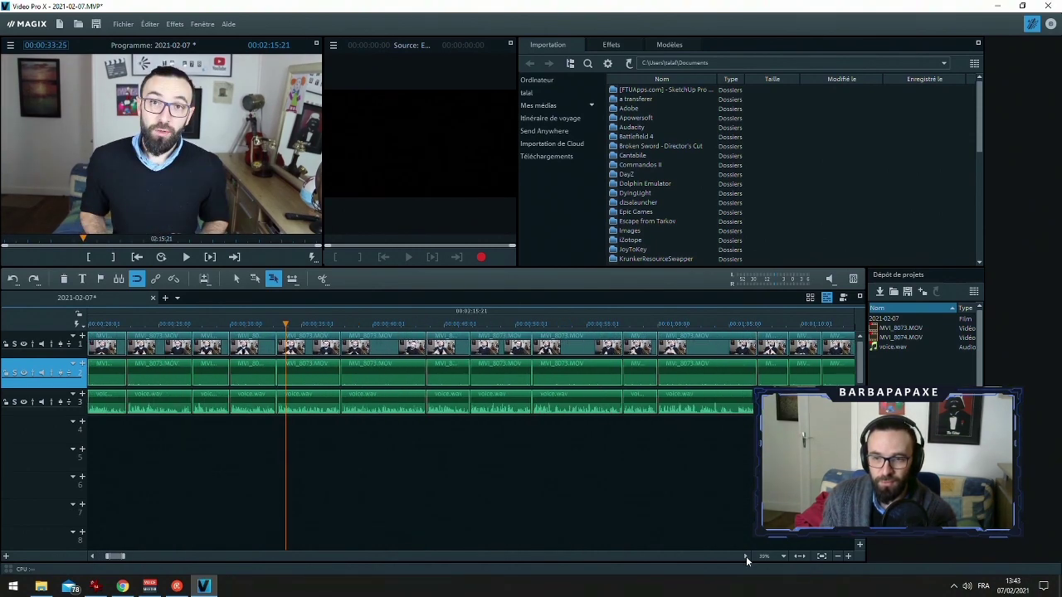
pyautogui.click(645, 323)
pyautogui.click(338, 323)
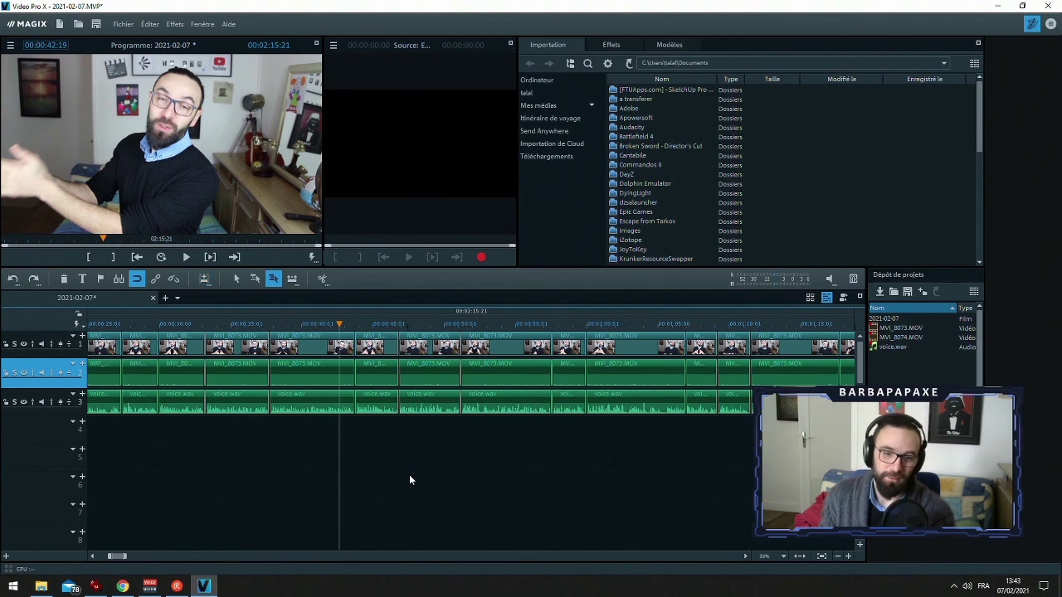
# Set the playhead to 00:00:01:17 near the sequence start and examine that frame in a full-screen program preview
pyautogui.moveTo(121, 558); pyautogui.dragTo(107, 556)
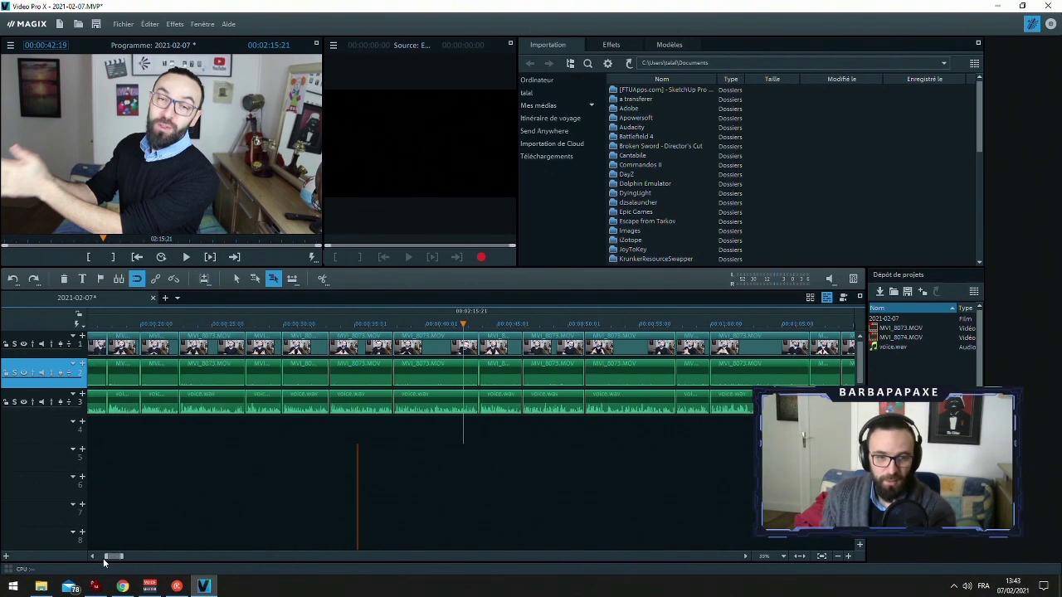
pyautogui.moveTo(113, 324); pyautogui.dragTo(109, 323)
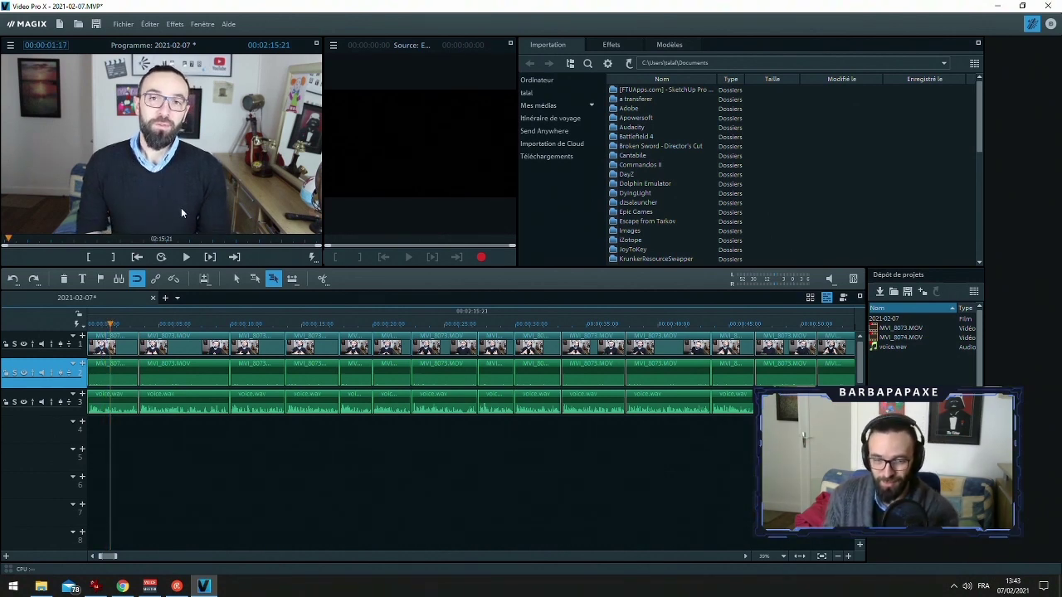
pyautogui.doubleClick(186, 181)
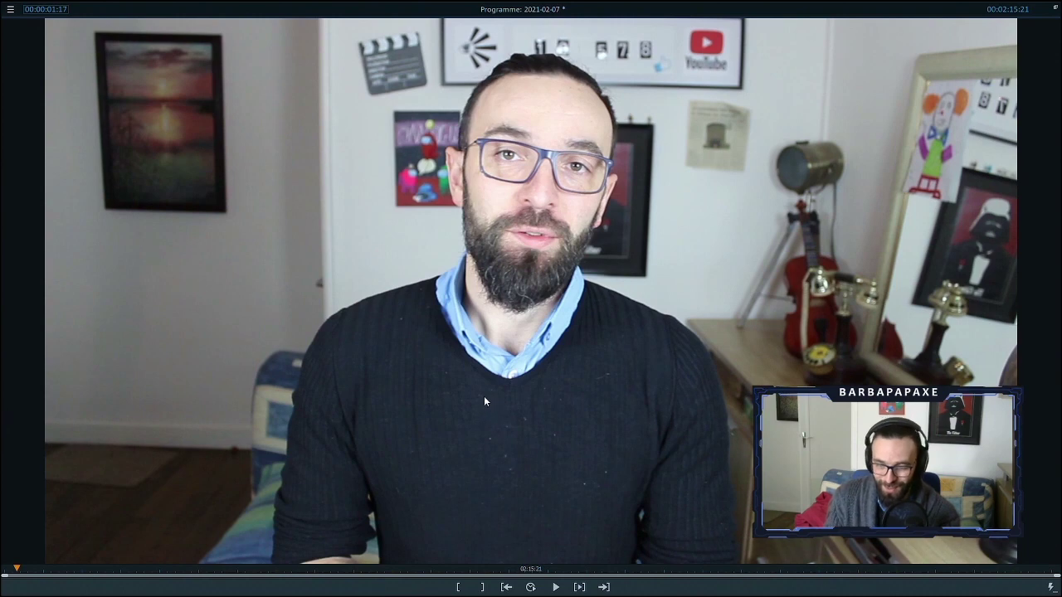
pyautogui.doubleClick(355, 278)
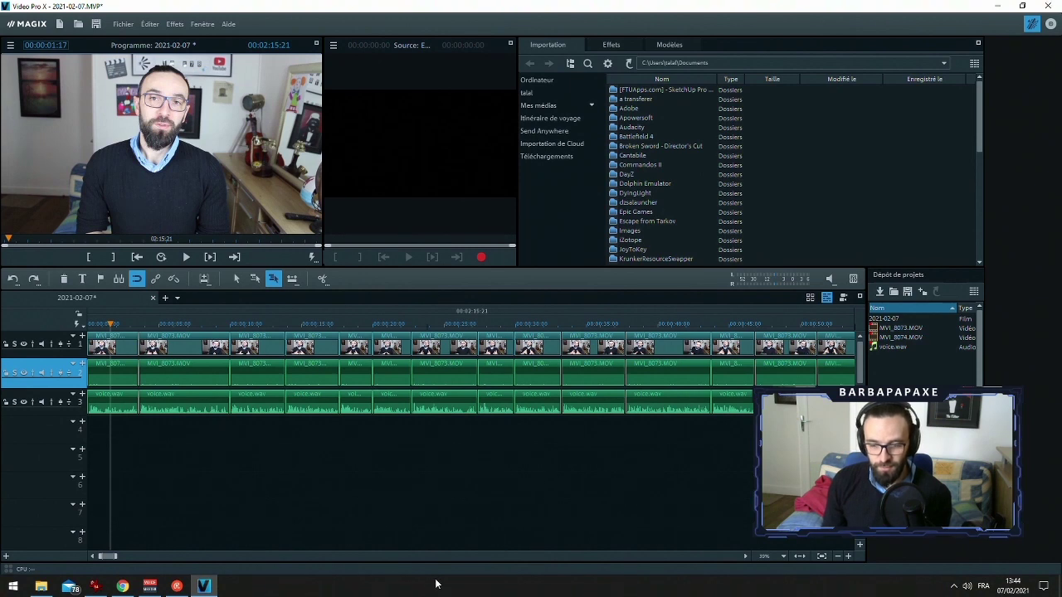
# Switch to YouTube Studio in Chrome and look over the channel's uploaded videos and live streams
pyautogui.hotkey('alt', 'Tab')
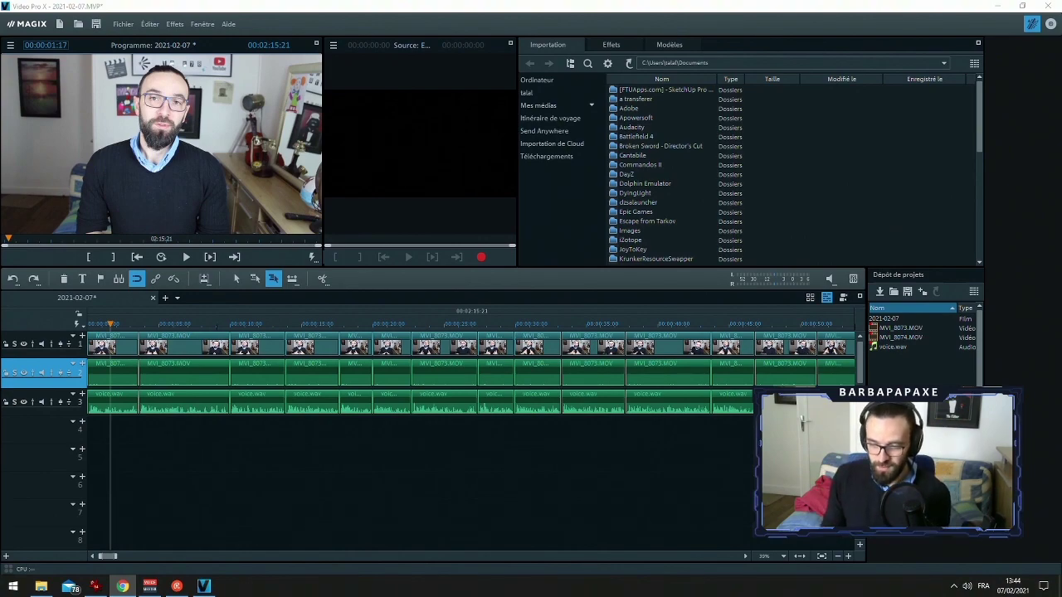
pyautogui.moveTo(587, 305); pyautogui.dragTo(590, 26)
pyautogui.doubleClick(590, 26)
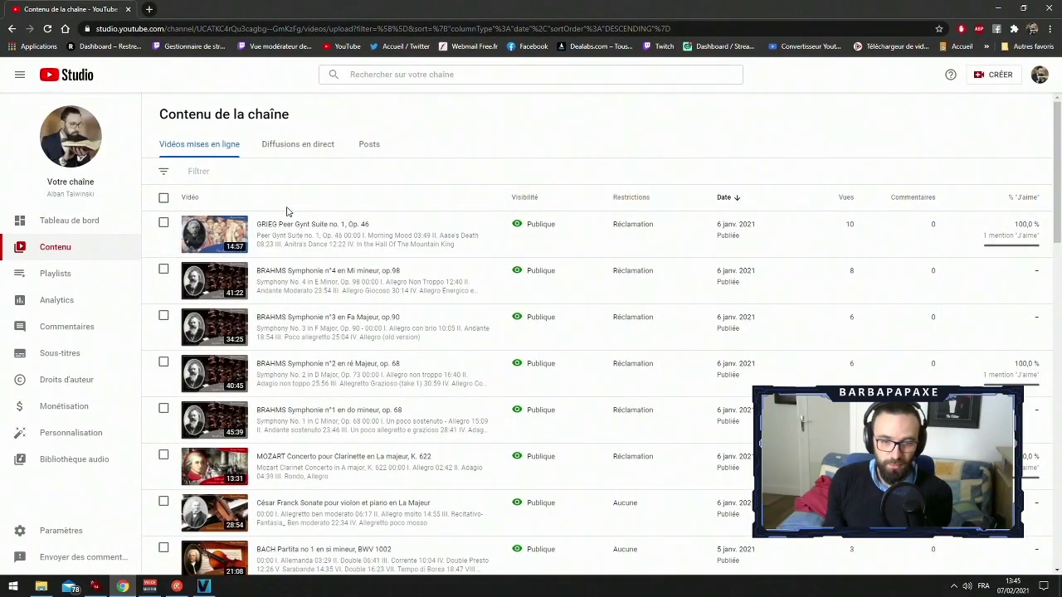
pyautogui.scroll(-4, 258, 365)
pyautogui.scroll(4, 249, 356)
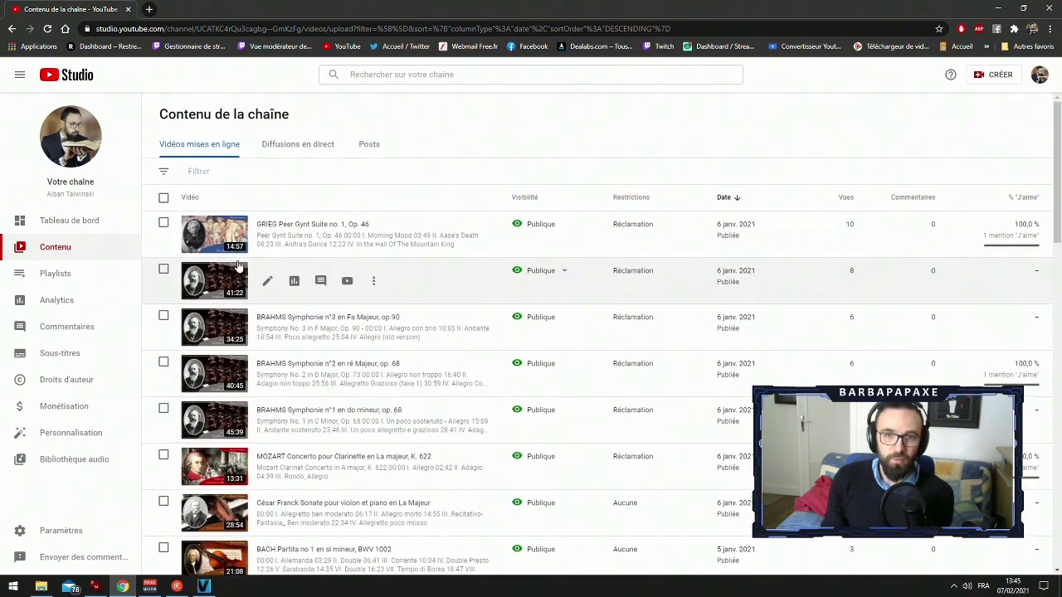
pyautogui.click(287, 145)
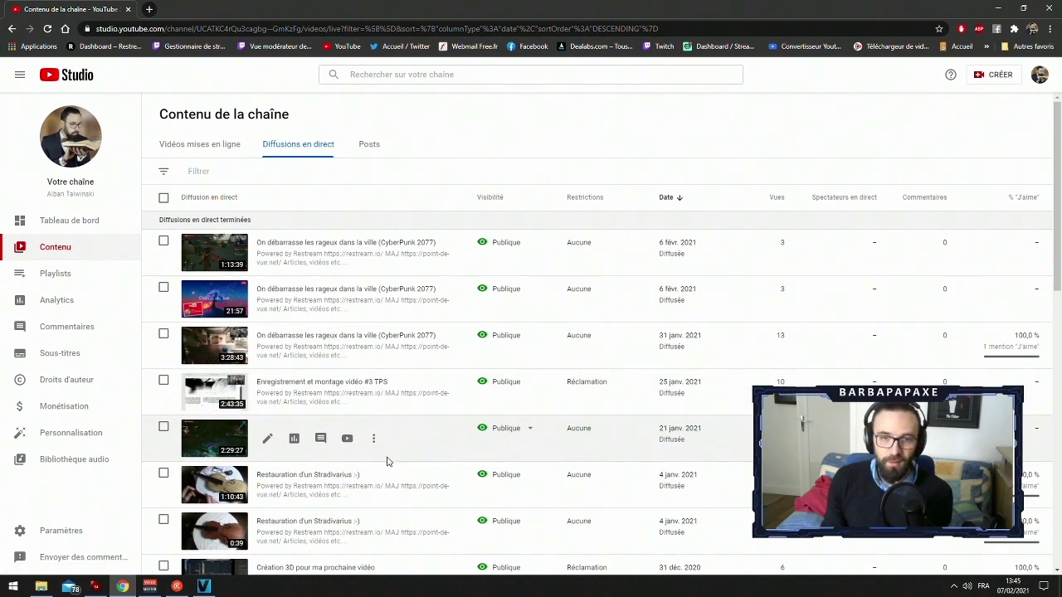
pyautogui.click(213, 146)
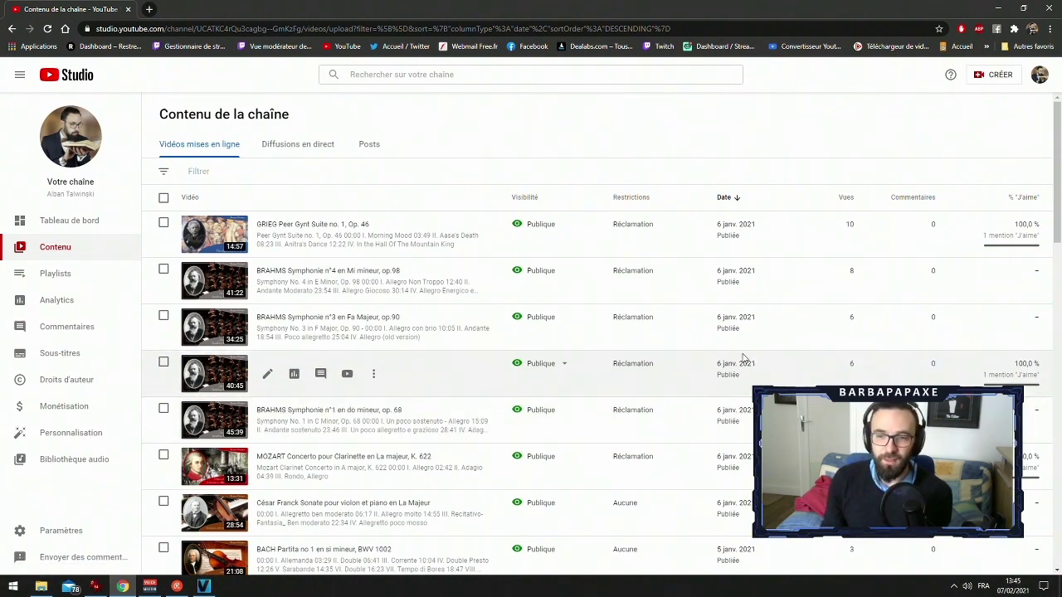
# Review the copyright claim details of the video "BRAHMS Symphonie n°3 en Fa Majeur, op.90", and close them
pyautogui.moveTo(639, 317)
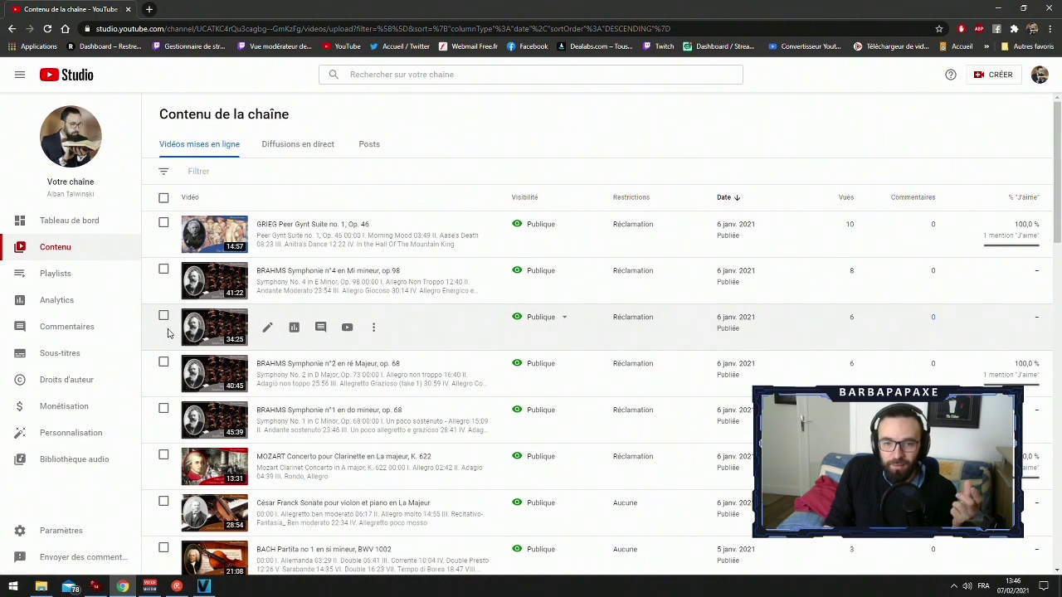
pyautogui.moveTo(631, 321)
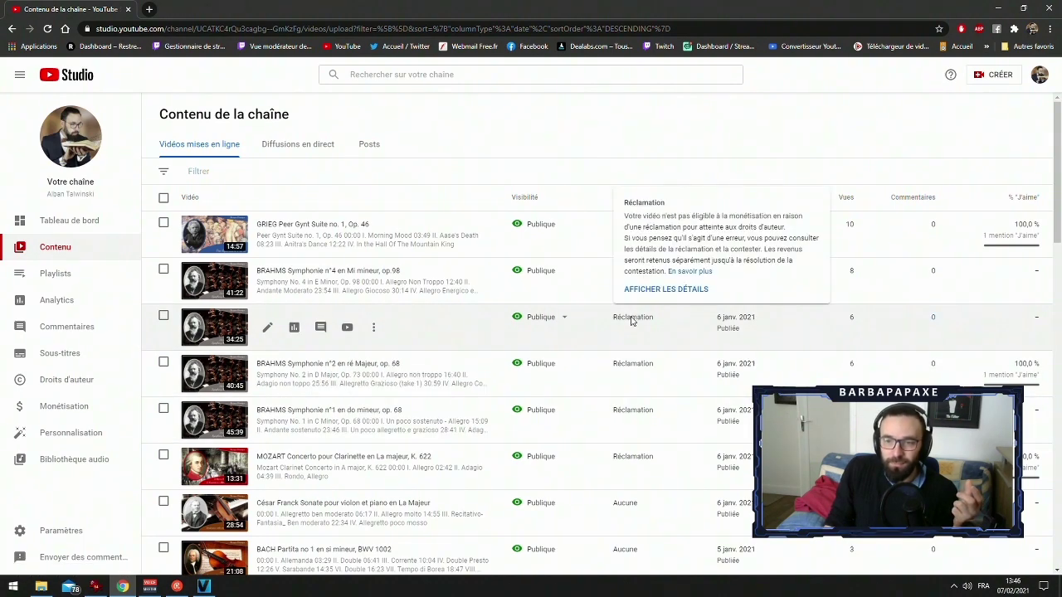
pyautogui.click(649, 290)
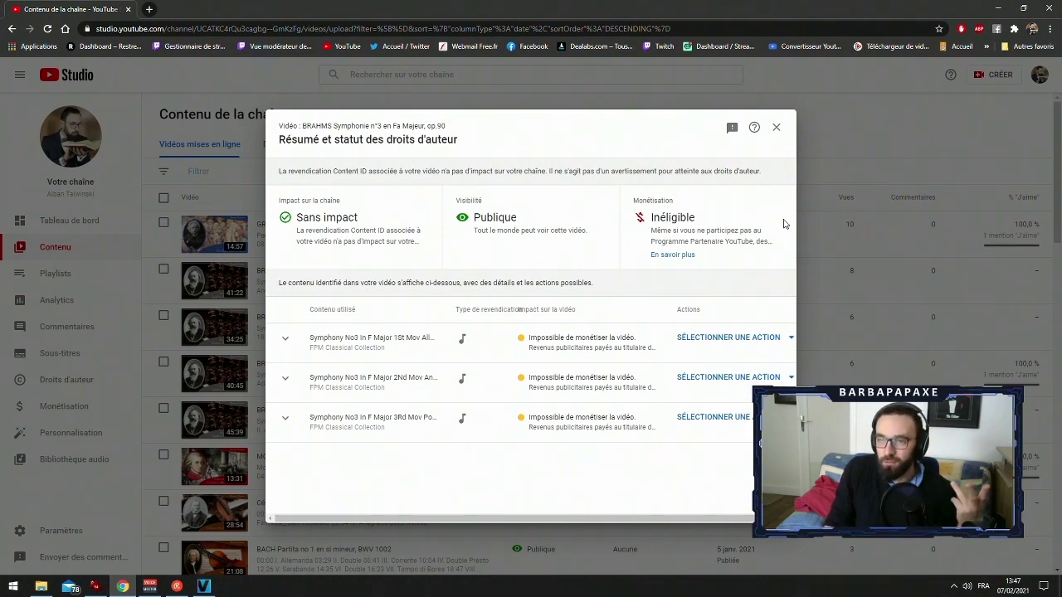
pyautogui.click(777, 128)
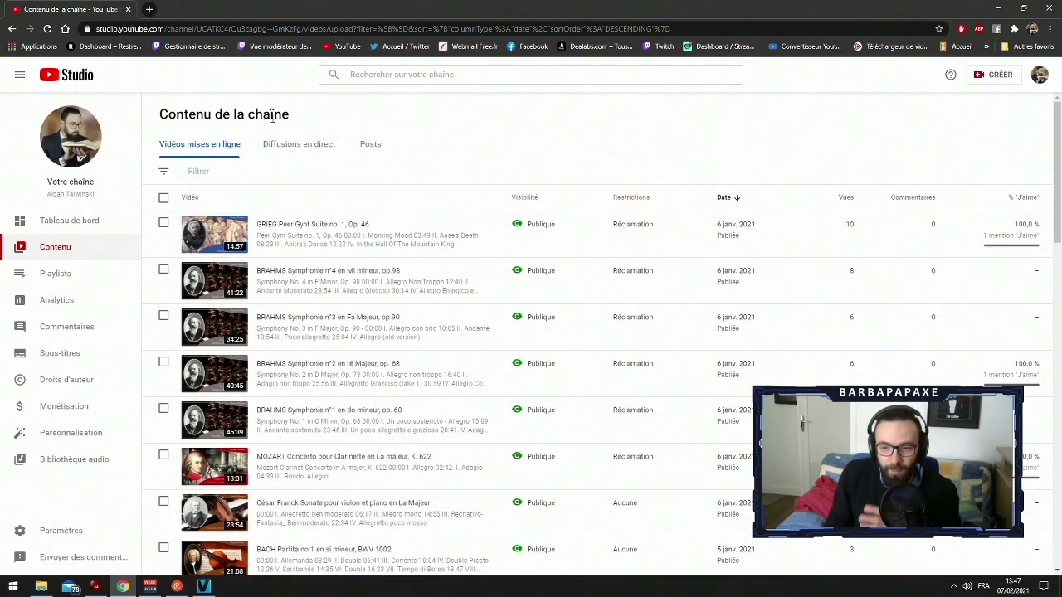
# Find the video "Relaxing Classical Piano 2 hours" among the uploads and review the content listed in its copyright claim details
pyautogui.scroll(-3, 547, 268)
pyautogui.scroll(3, 580, 247)
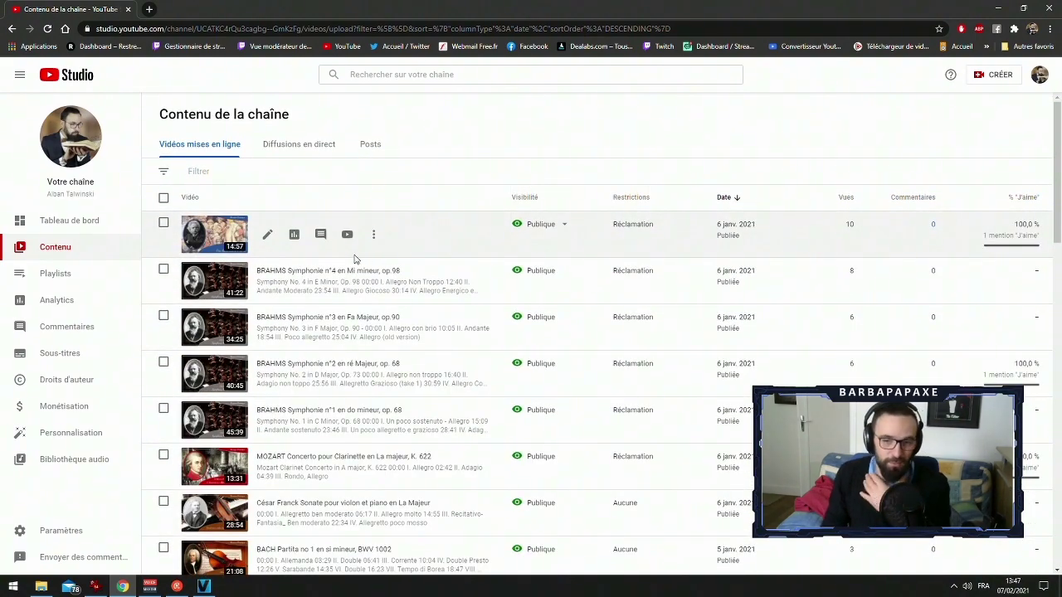
pyautogui.scroll(-3, 278, 316)
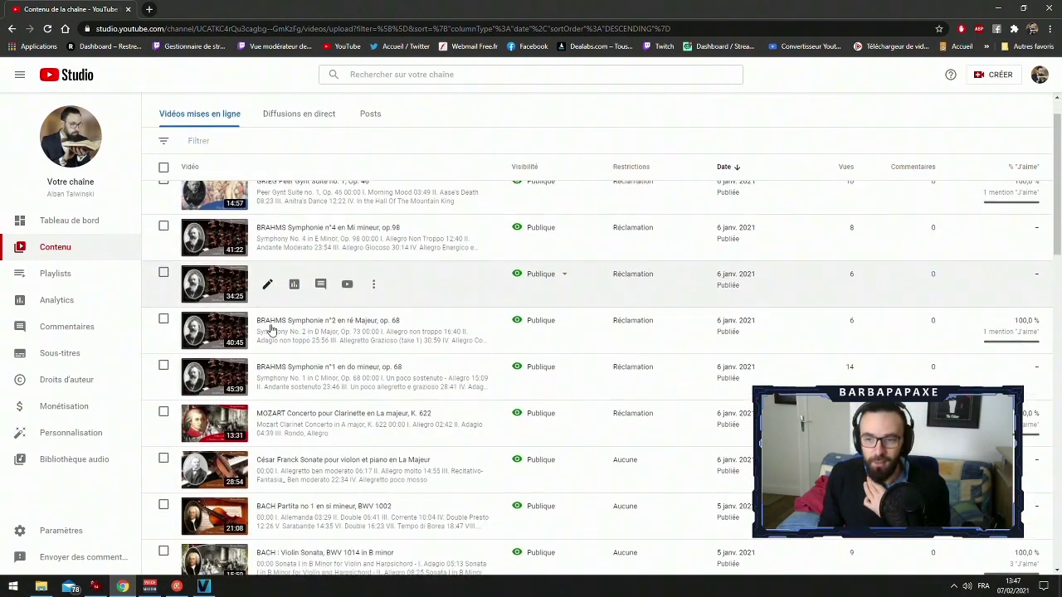
pyautogui.scroll(-3, 315, 344)
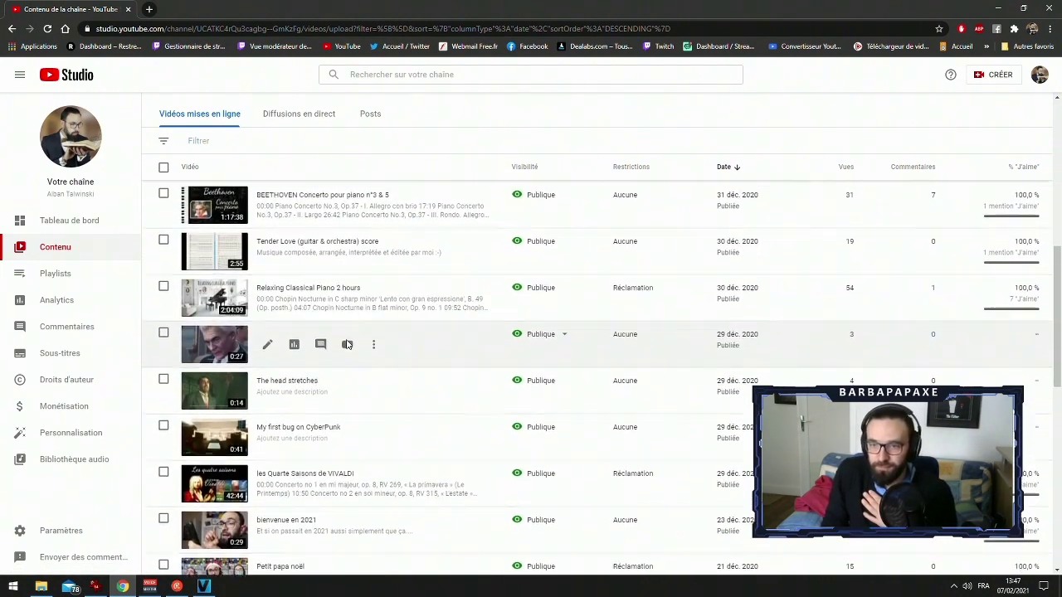
pyautogui.moveTo(642, 288)
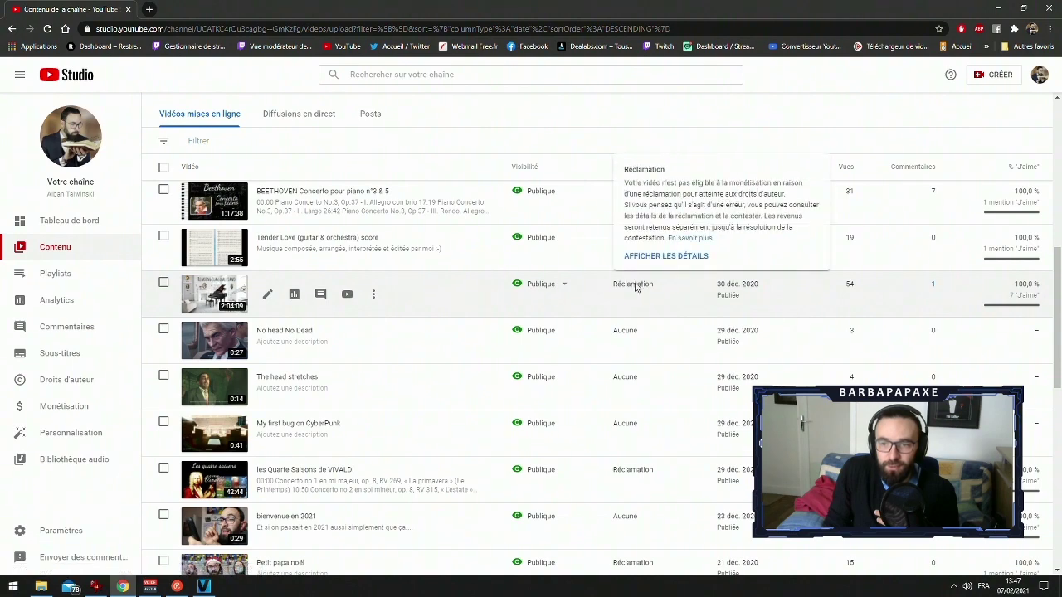
pyautogui.click(667, 258)
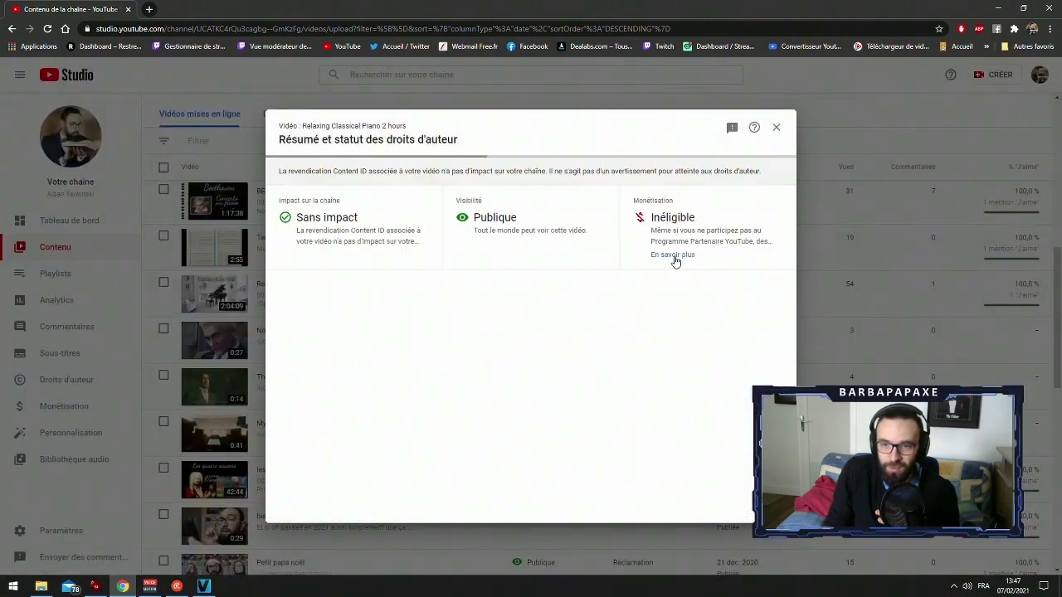
pyautogui.scroll(-1, 432, 365)
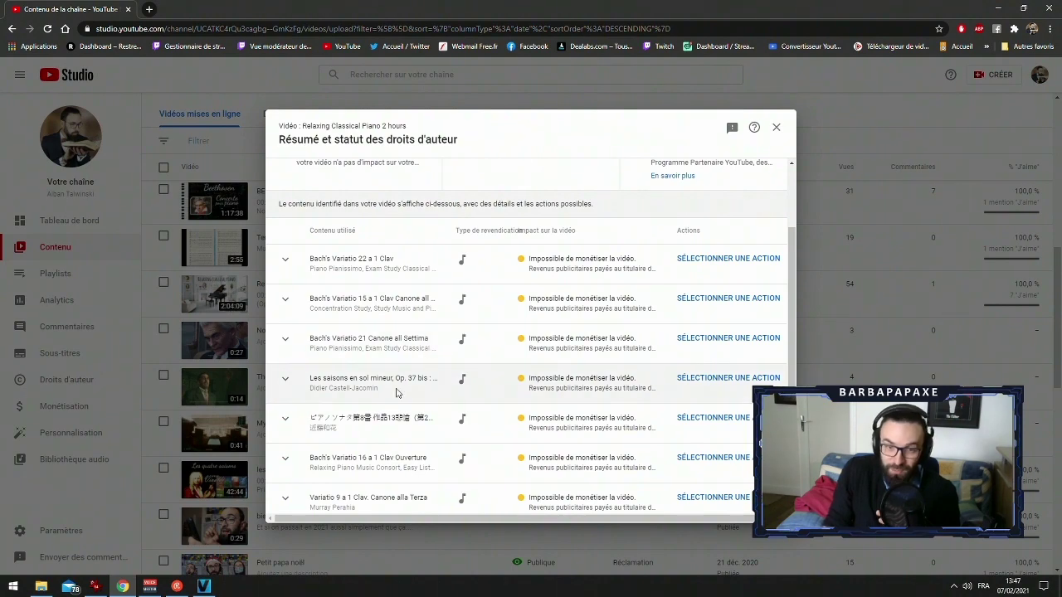
pyautogui.scroll(1, 393, 425)
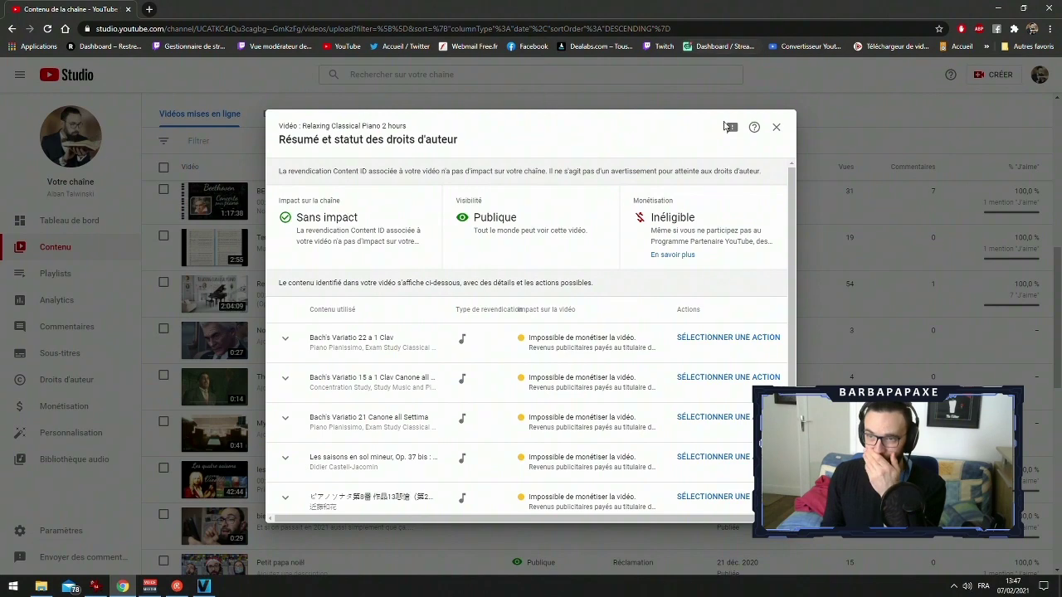
pyautogui.click(777, 127)
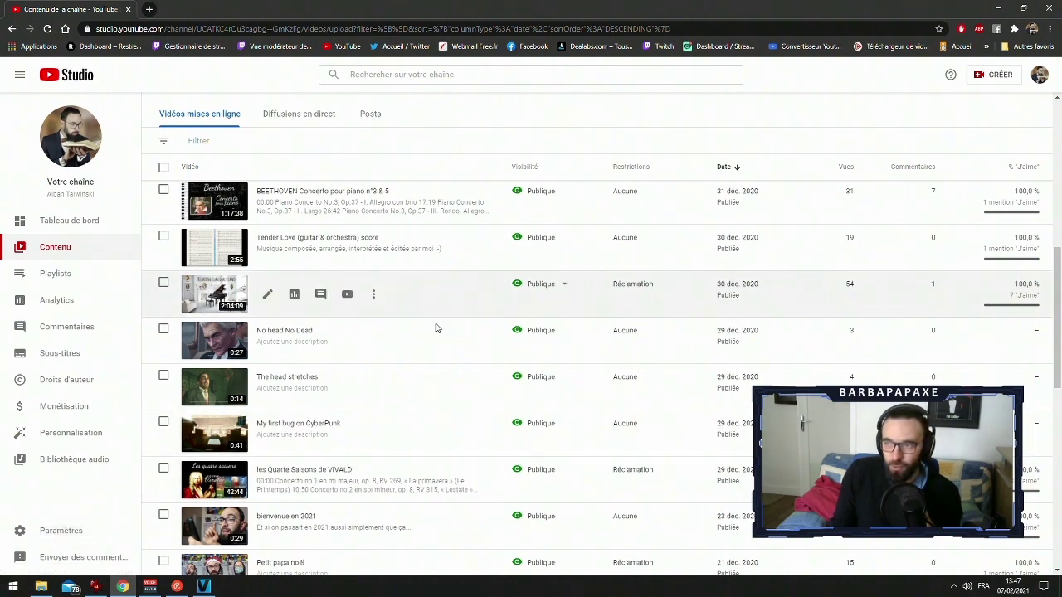
# Switch YouTube Studio to the "Point de vue" channel account and open its list of uploaded videos
pyautogui.click(1043, 83)
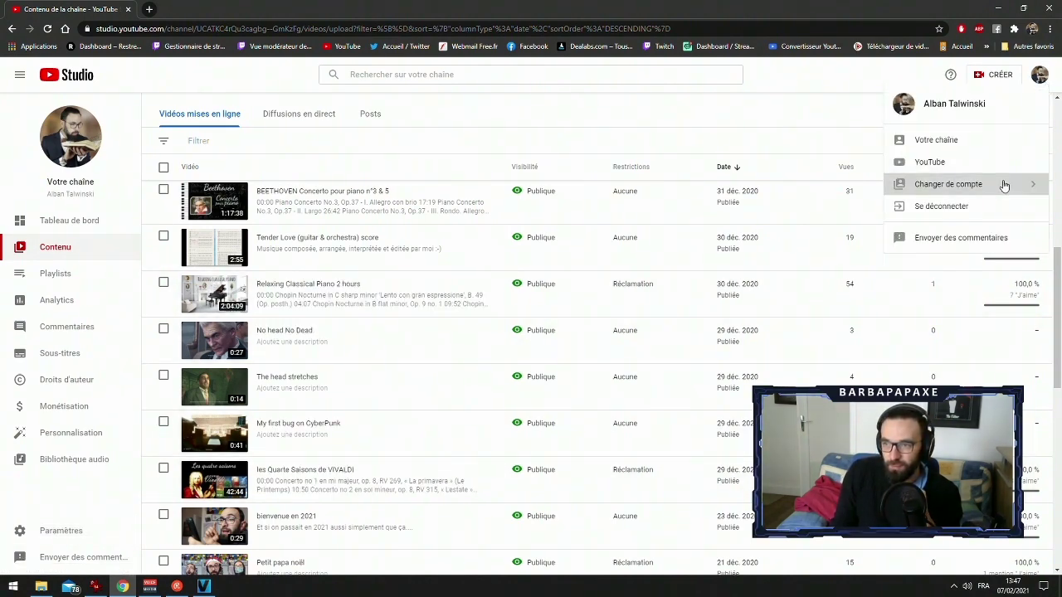
pyautogui.click(1003, 183)
pyautogui.click(981, 207)
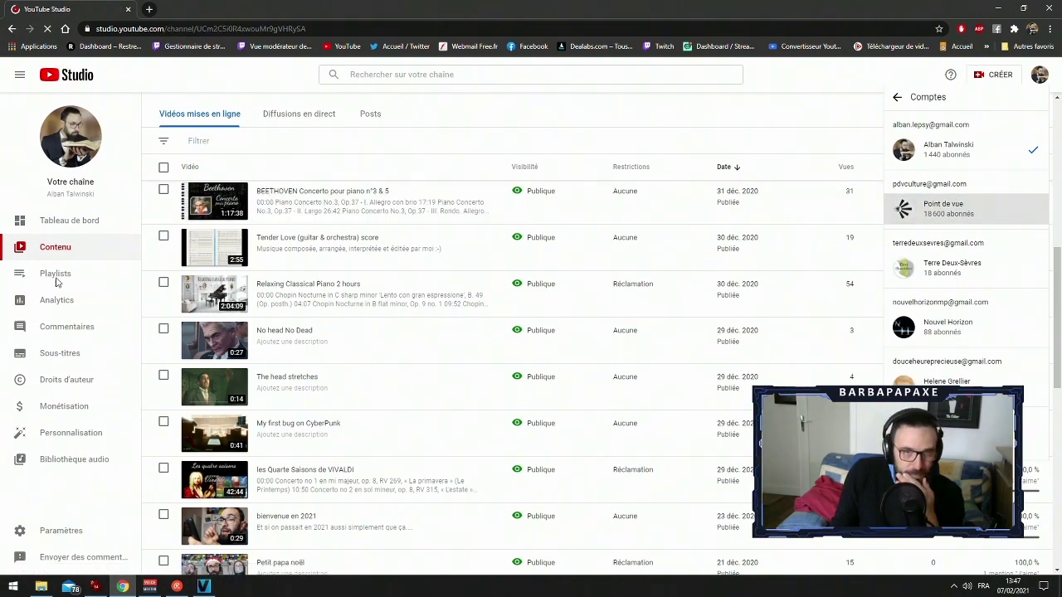
pyautogui.moveTo(249, 5); pyautogui.dragTo(0, 19)
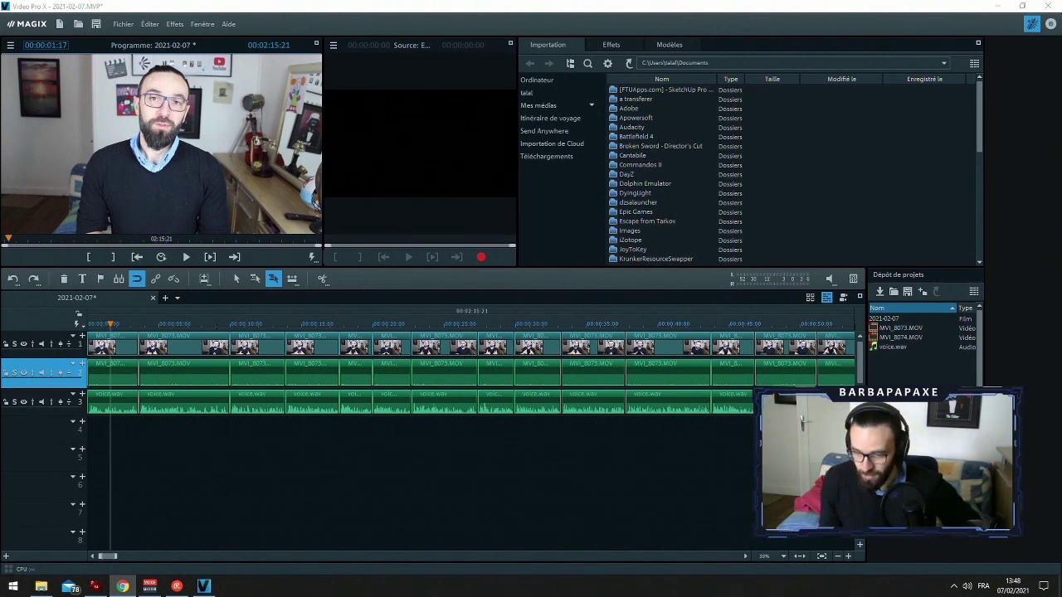
pyautogui.moveTo(587, 596); pyautogui.dragTo(645, 86)
pyautogui.doubleClick(645, 86)
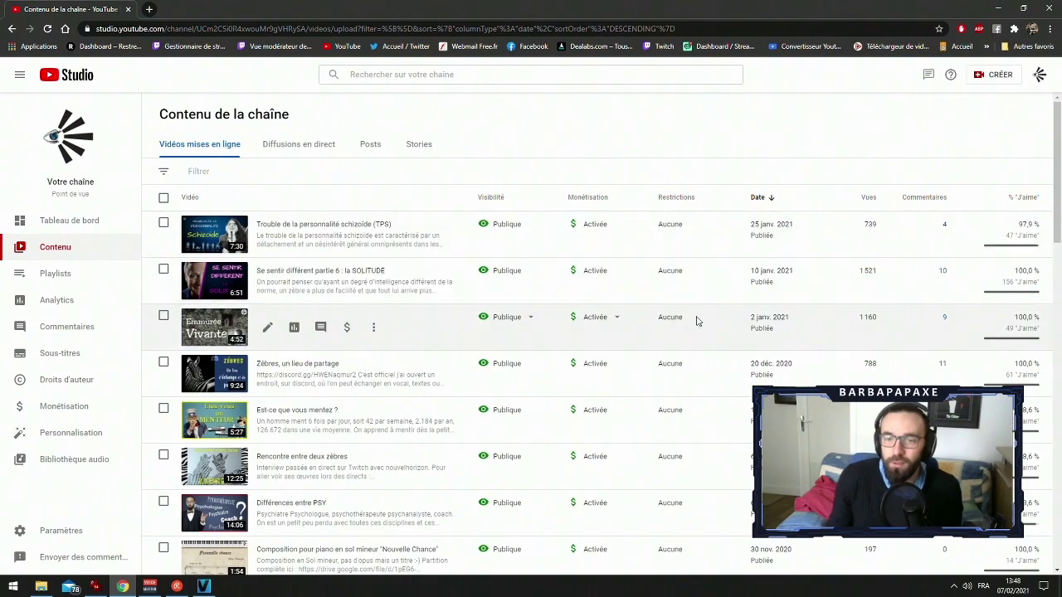
# Look through the channel's older uploads and read the limited monetisation explanation for "Le COMPLOT du 11 mai prochain"
pyautogui.scroll(-5, 689, 324)
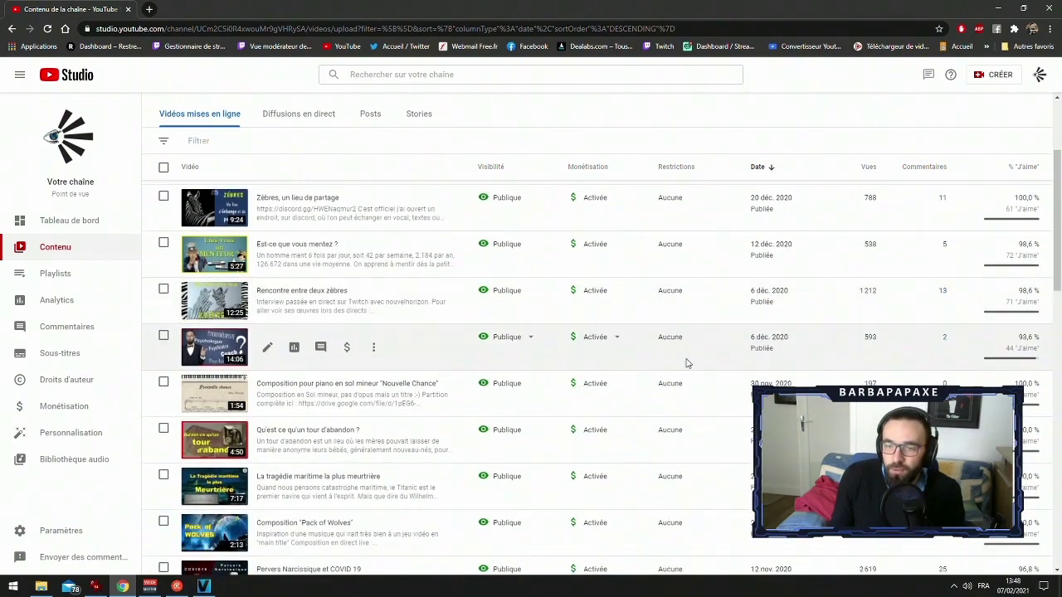
pyautogui.scroll(-10, 689, 396)
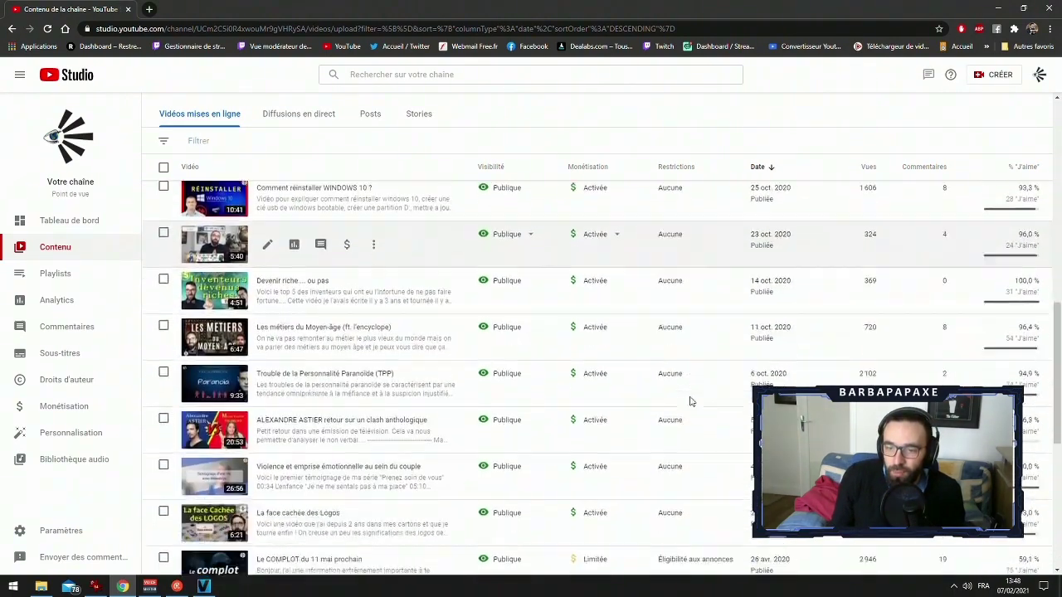
pyautogui.moveTo(695, 421)
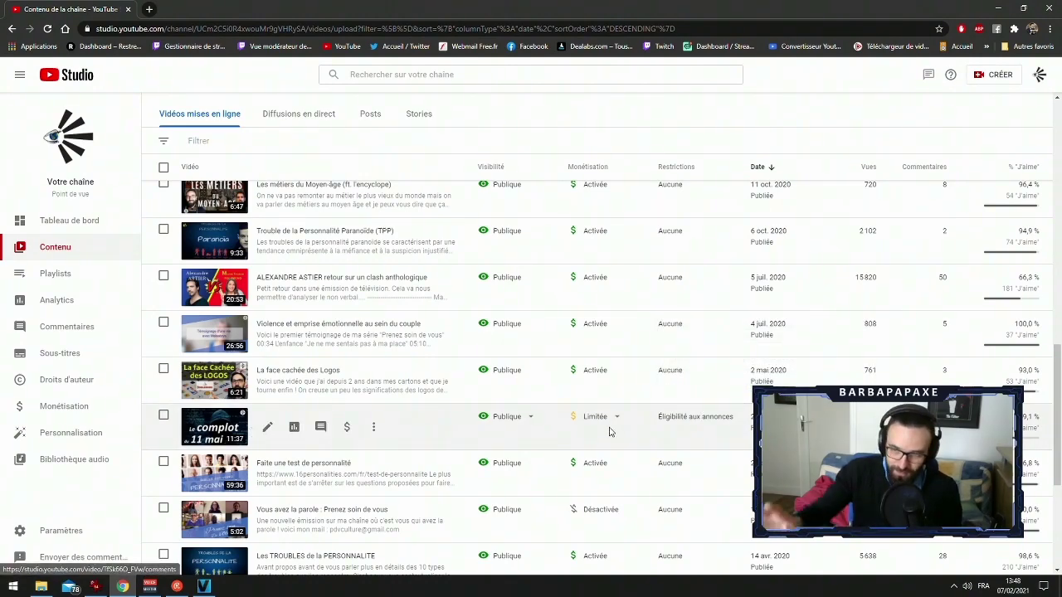
pyautogui.moveTo(637, 430)
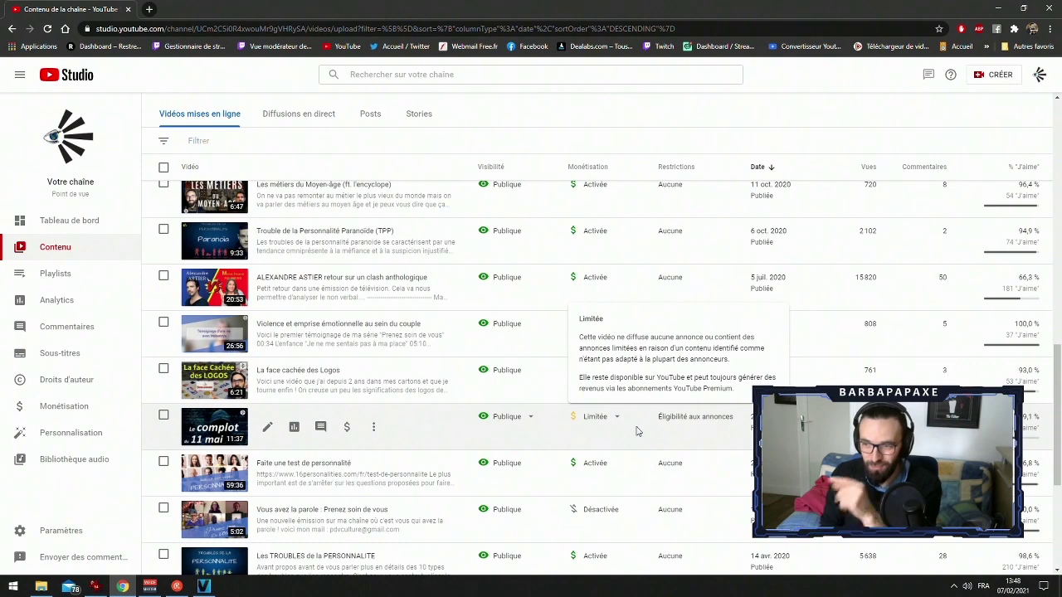
# Review the copyright claim details of "La chanson du lundi #2 : Le petit pain au chocolat", and close them
pyautogui.scroll(-2, 666, 431)
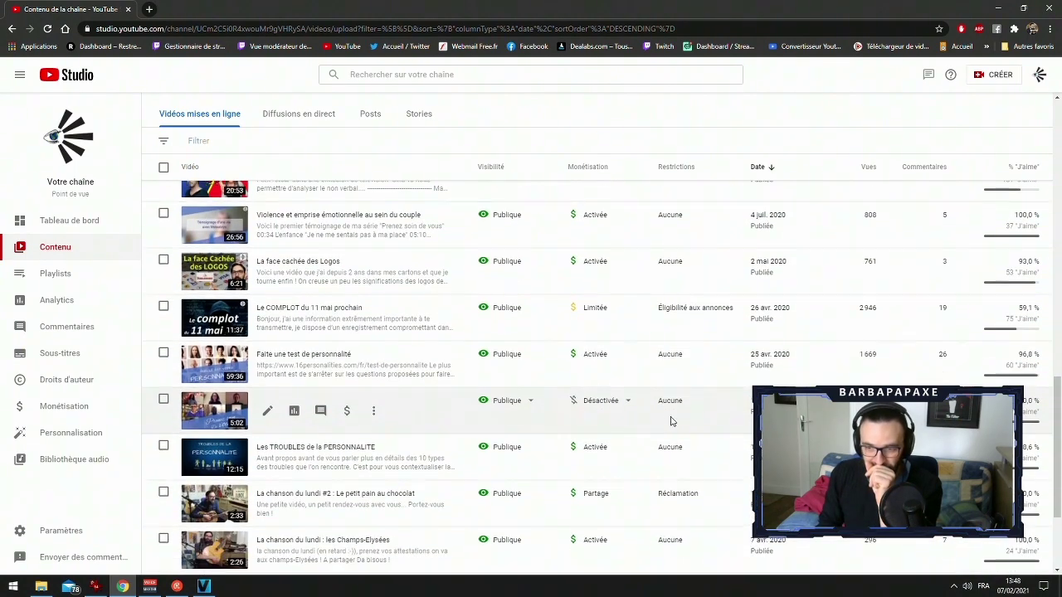
pyautogui.moveTo(674, 435)
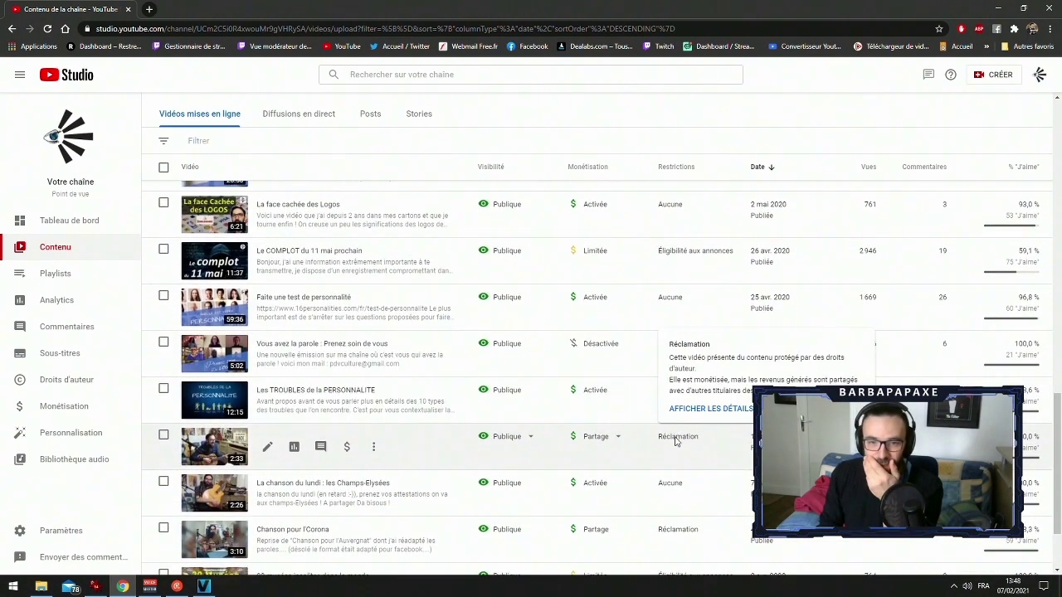
pyautogui.click(728, 414)
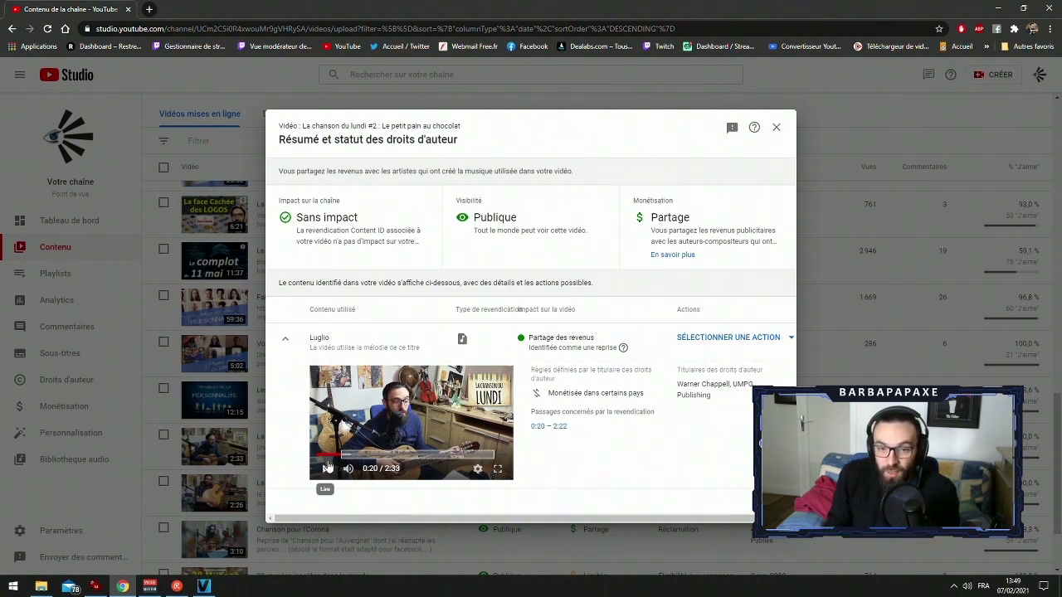
pyautogui.click(778, 128)
# Check the restriction on "20 musées insolites dans le monde" and return to the newest uploads
pyautogui.scroll(-2, 721, 375)
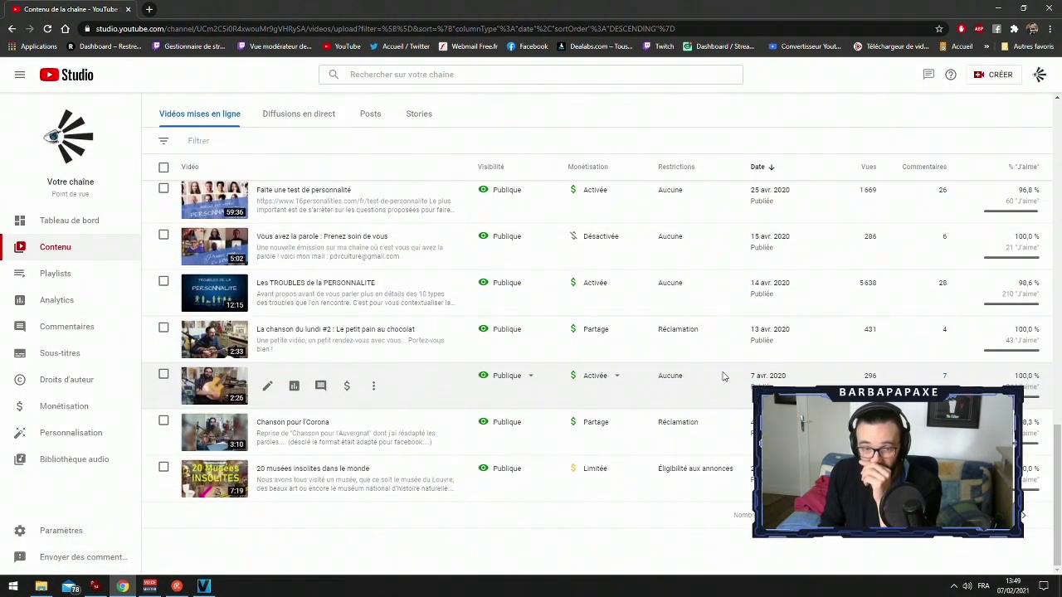
pyautogui.moveTo(709, 474)
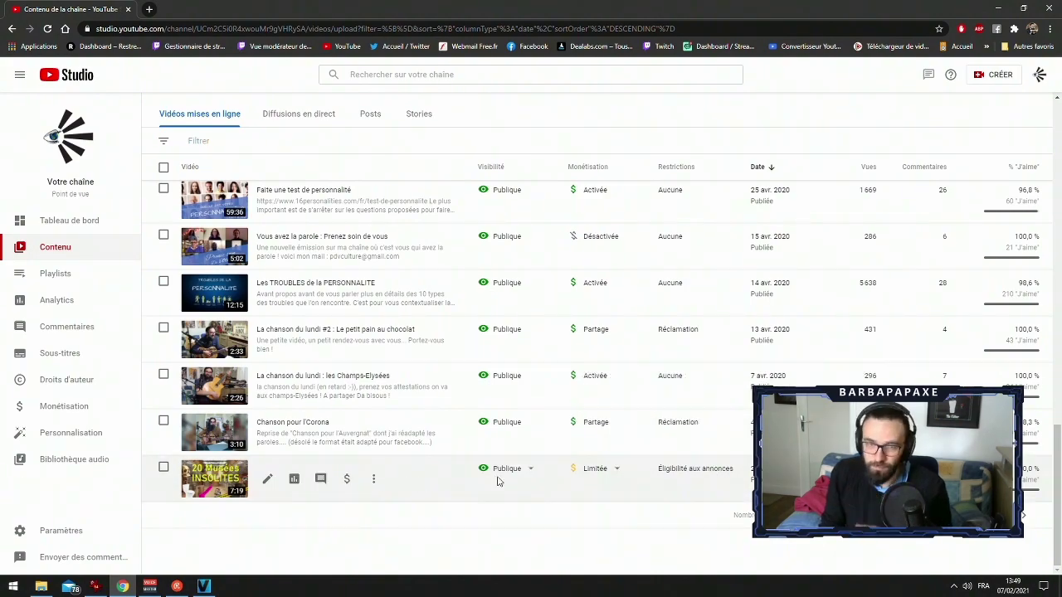
pyautogui.scroll(10, 404, 485)
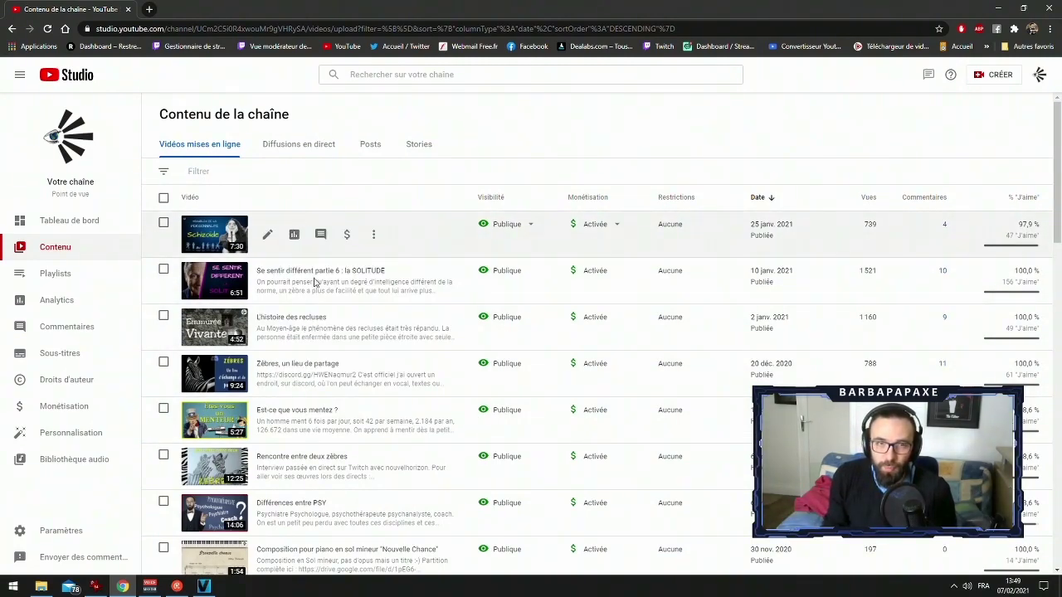
# Switch from the browser to File Explorer and look through the "jamendo" folder inside the "Archive normalisé" music archive
pyautogui.click(1000, 6)
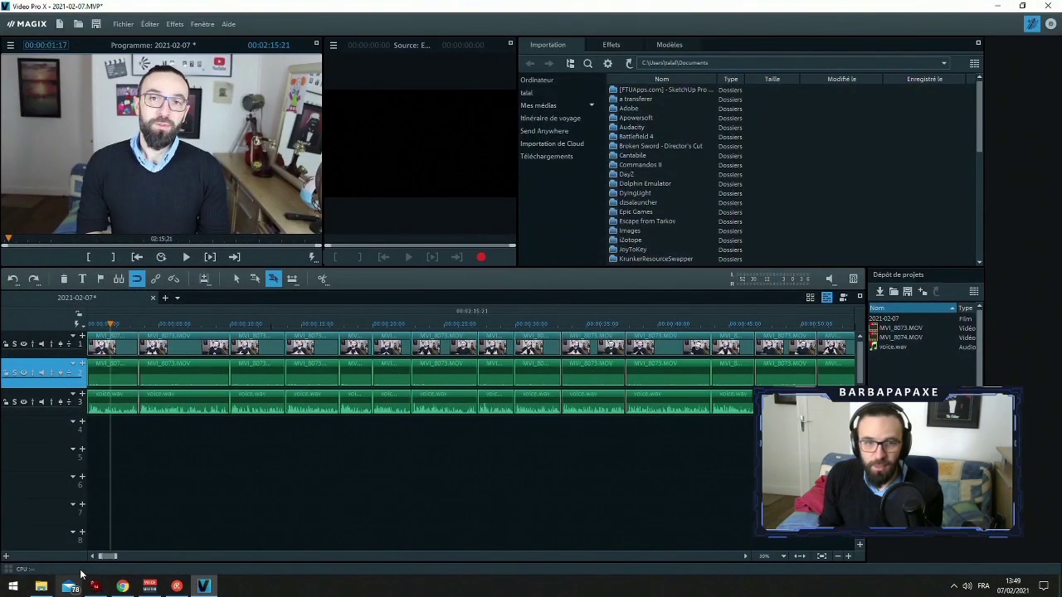
pyautogui.press('super+d')
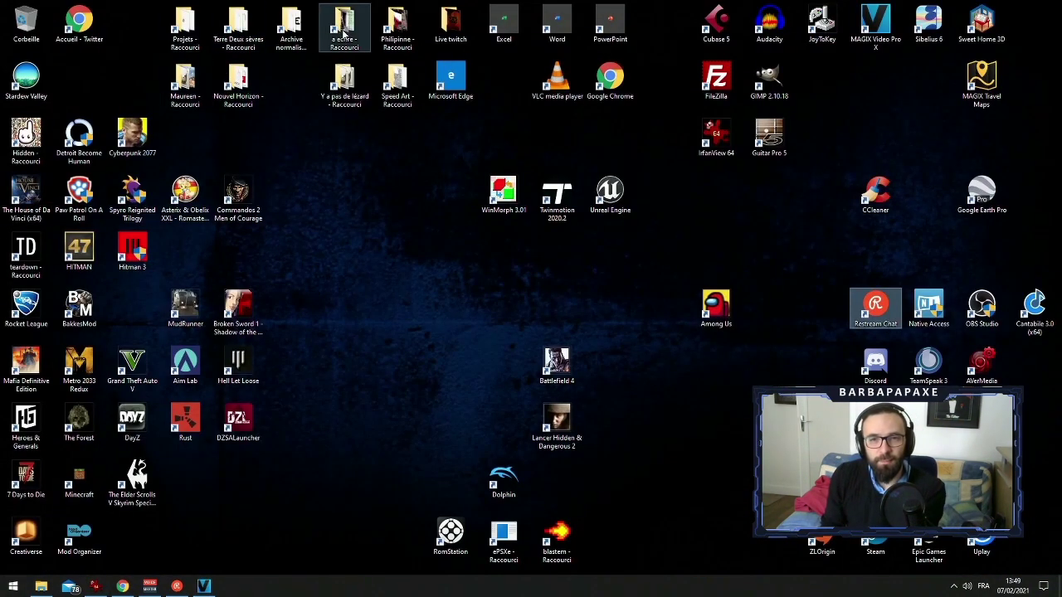
pyautogui.doubleClick(291, 25)
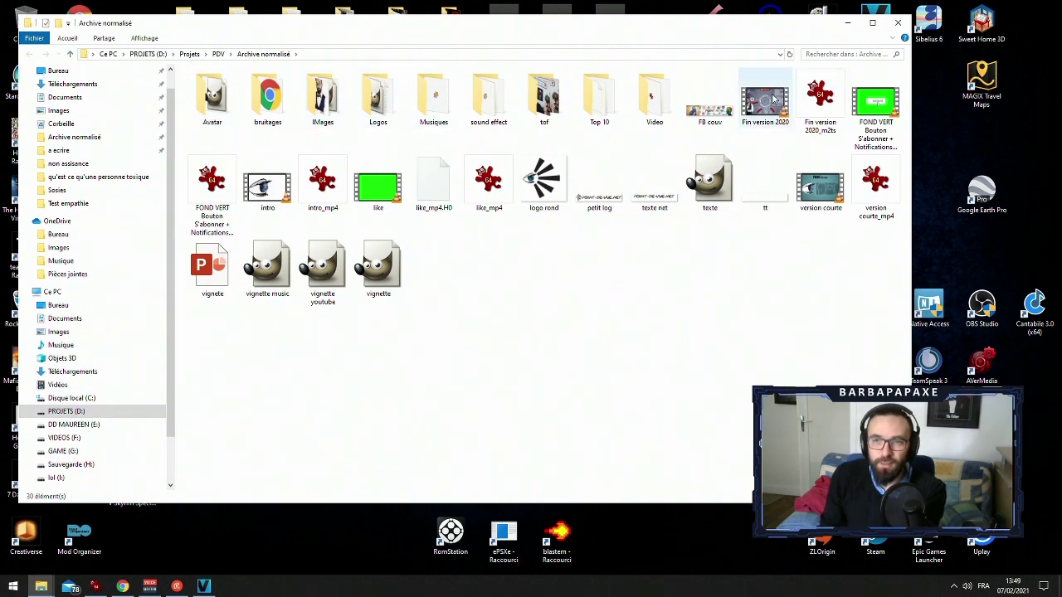
pyautogui.doubleClick(433, 95)
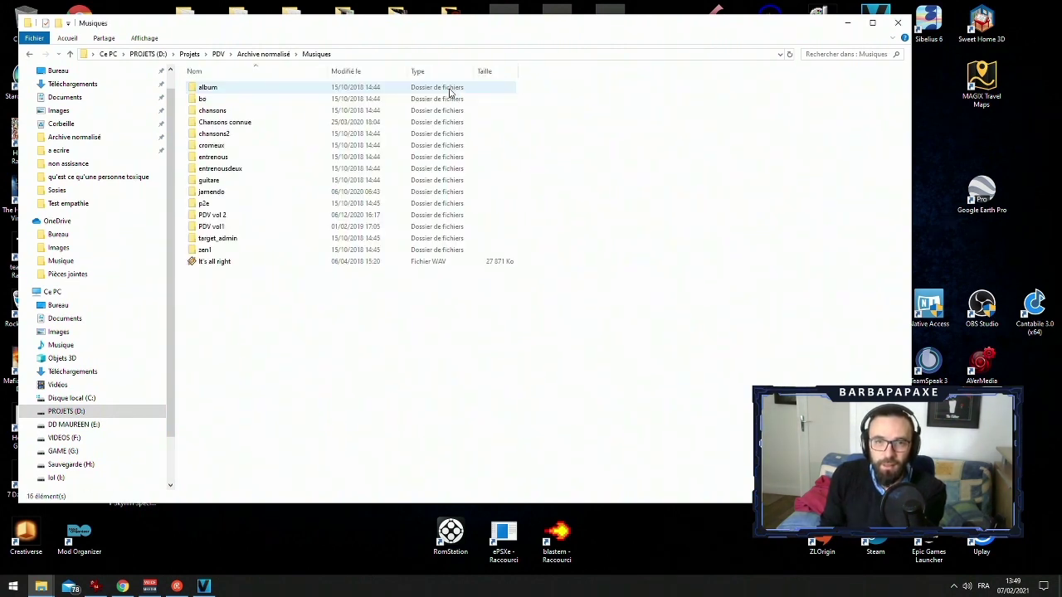
pyautogui.doubleClick(231, 194)
pyautogui.moveTo(282, 35); pyautogui.dragTo(461, 70)
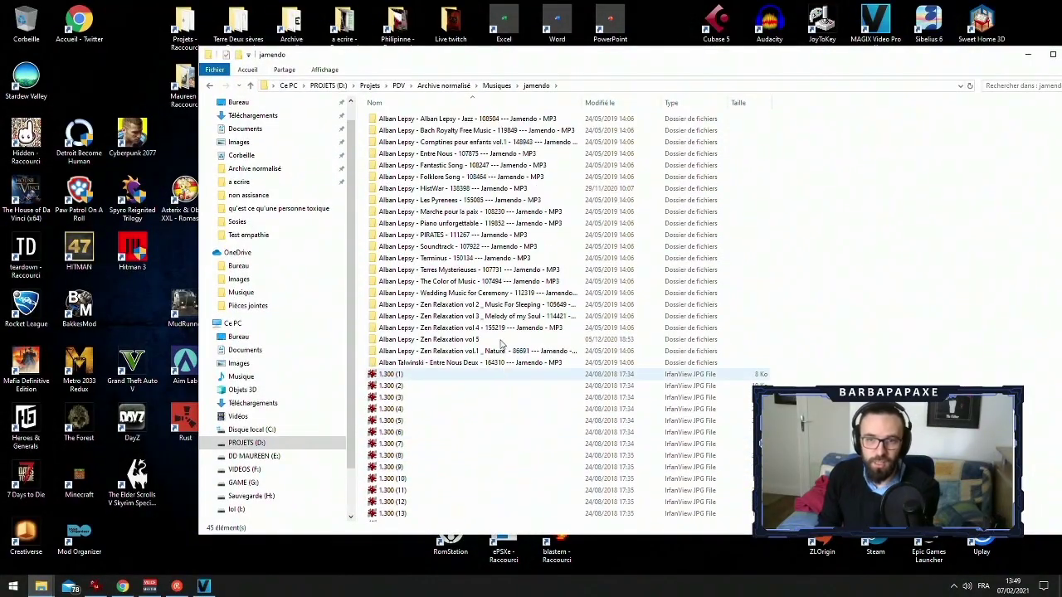
pyautogui.click(530, 272)
pyautogui.hotkey('alt', 'Left')
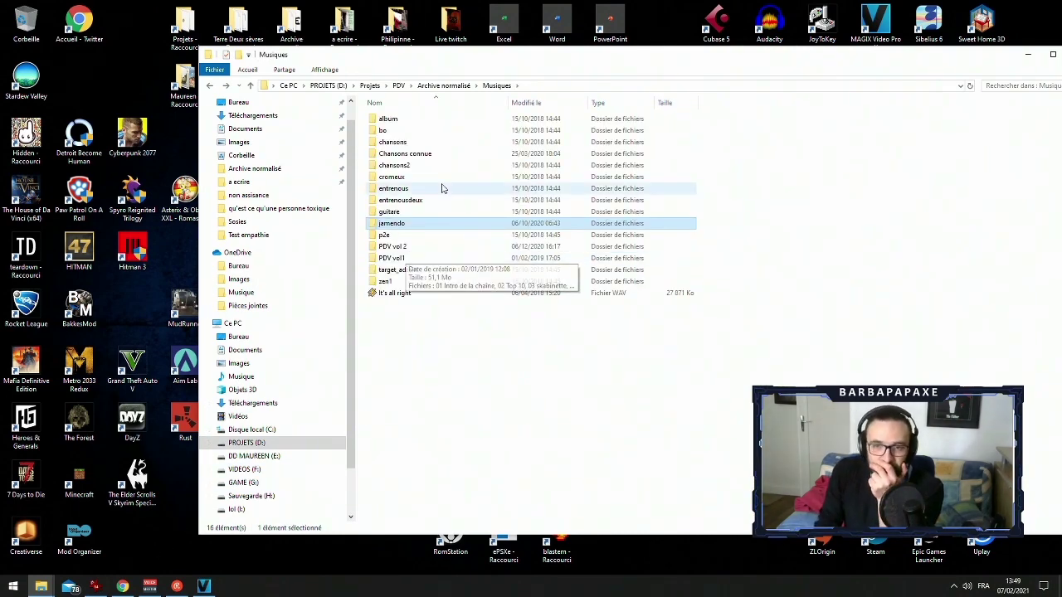
# Look into the "PDV vol 2" music folder, and open the "jazz" subfolder of "target_admin"
pyautogui.doubleClick(395, 248)
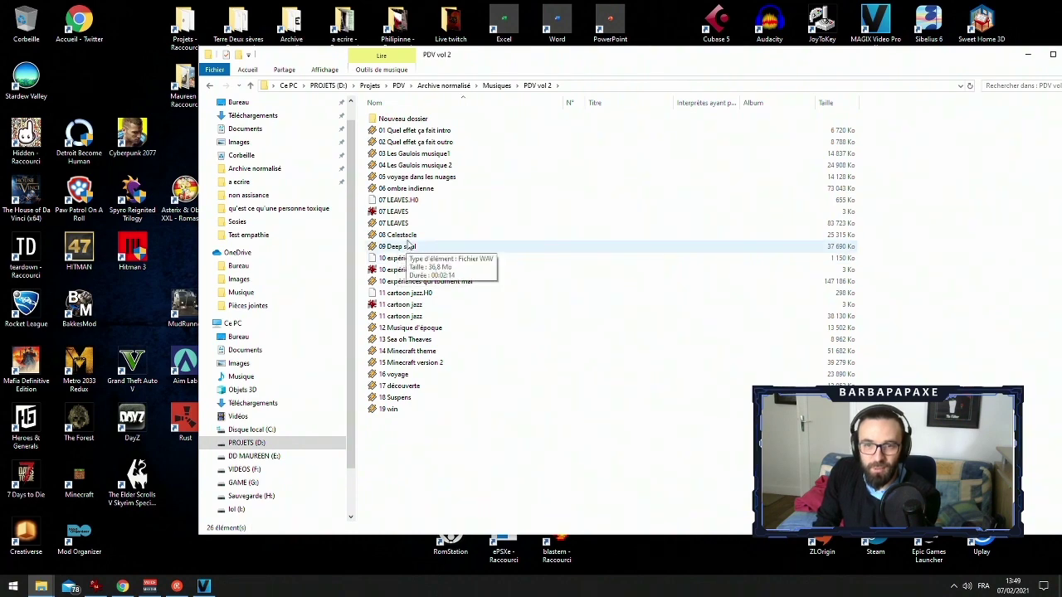
pyautogui.press('BackSpace')
pyautogui.press('Down')
pyautogui.press('Down')
pyautogui.press('Return')
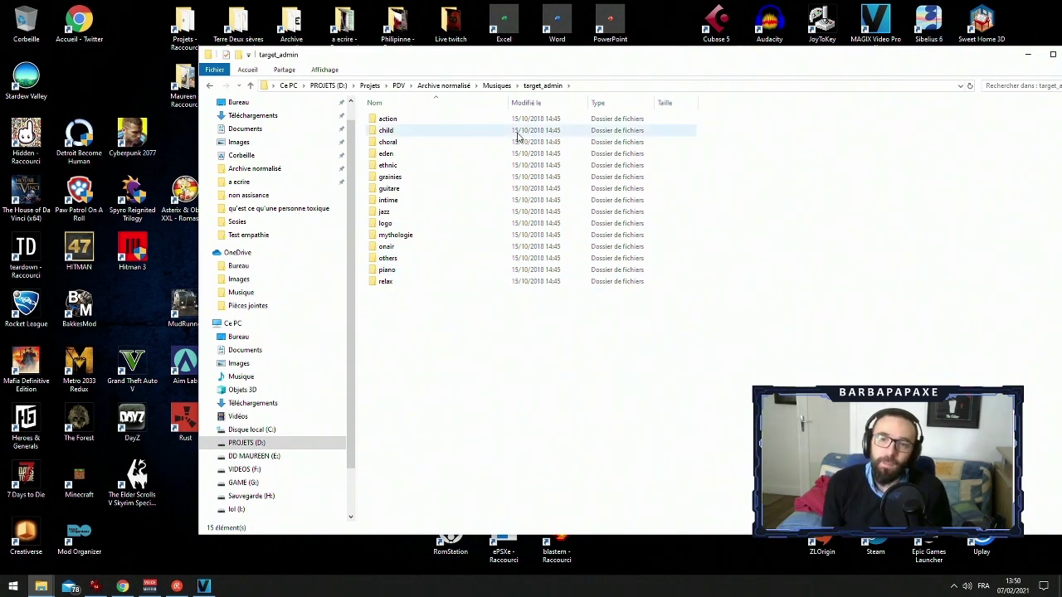
pyautogui.click(395, 201)
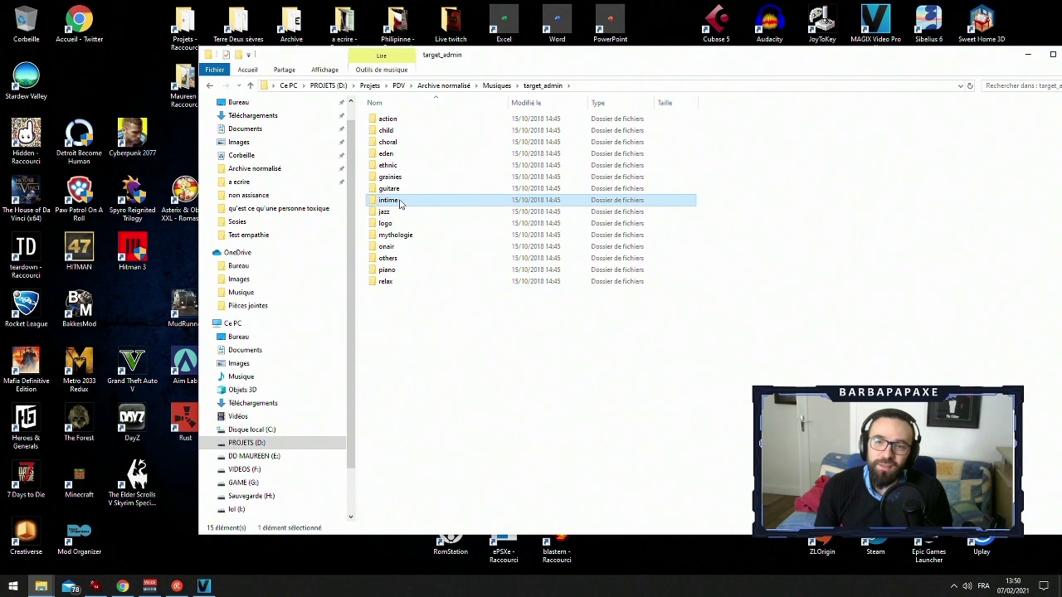
pyautogui.doubleClick(395, 212)
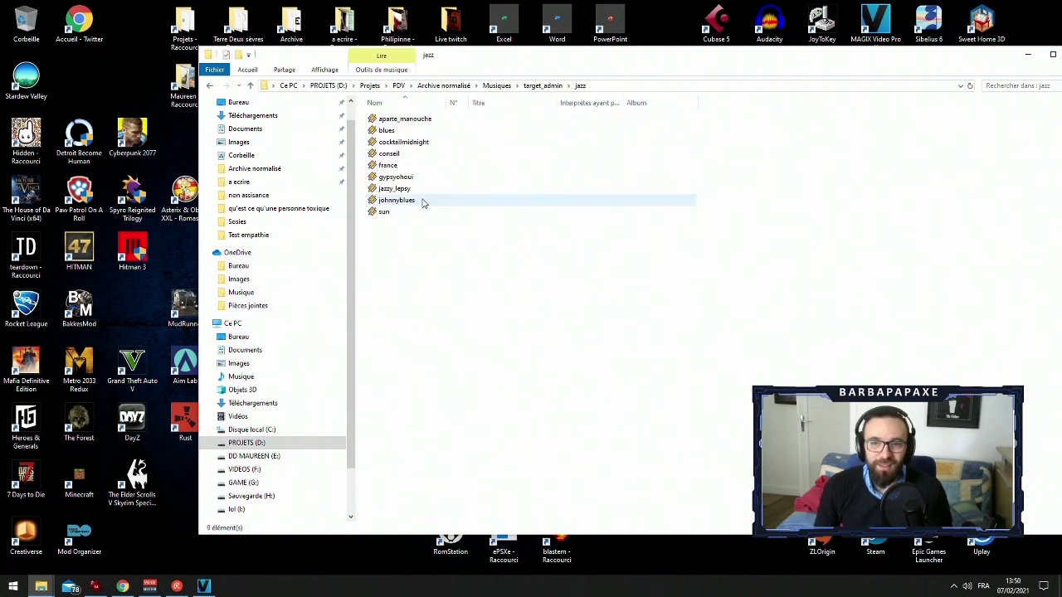
# Preview the "jazzy_lepsy" track in Winamp and add "cocktailmidnight" to the playlist
pyautogui.doubleClick(431, 189)
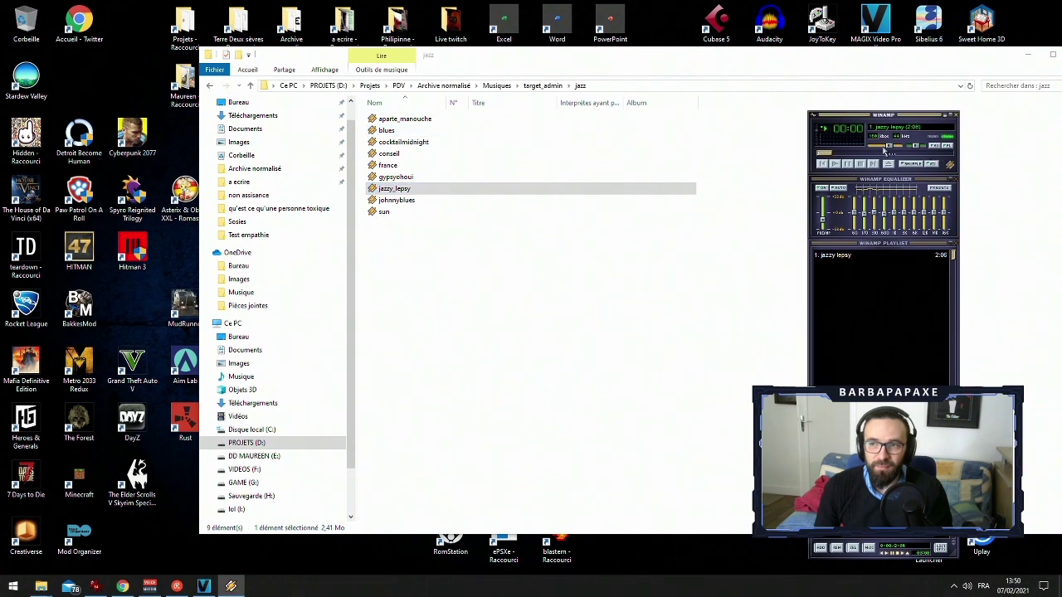
pyautogui.moveTo(913, 116); pyautogui.dragTo(873, 104)
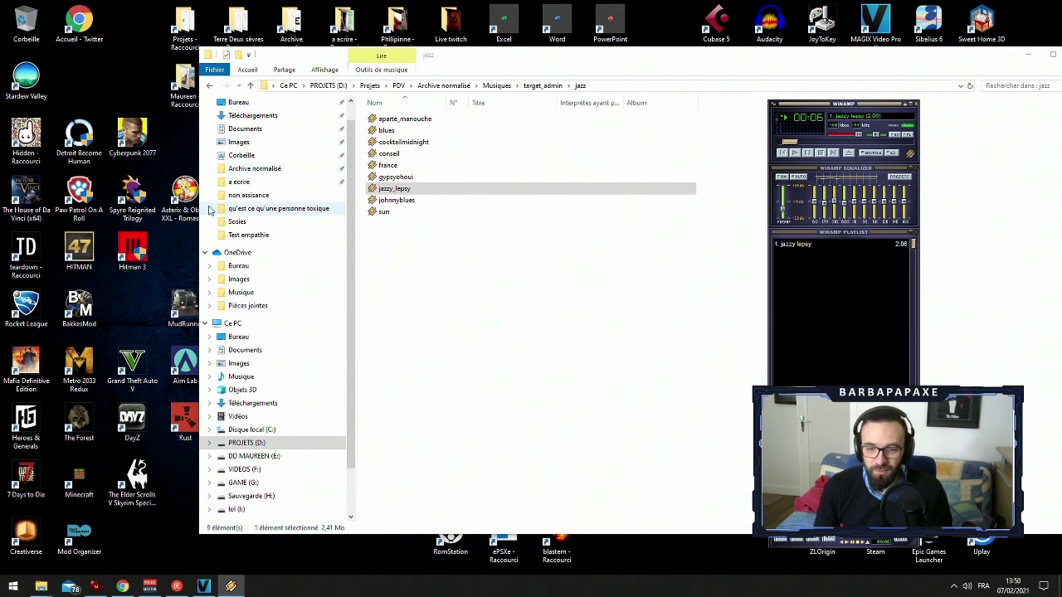
pyautogui.click(177, 586)
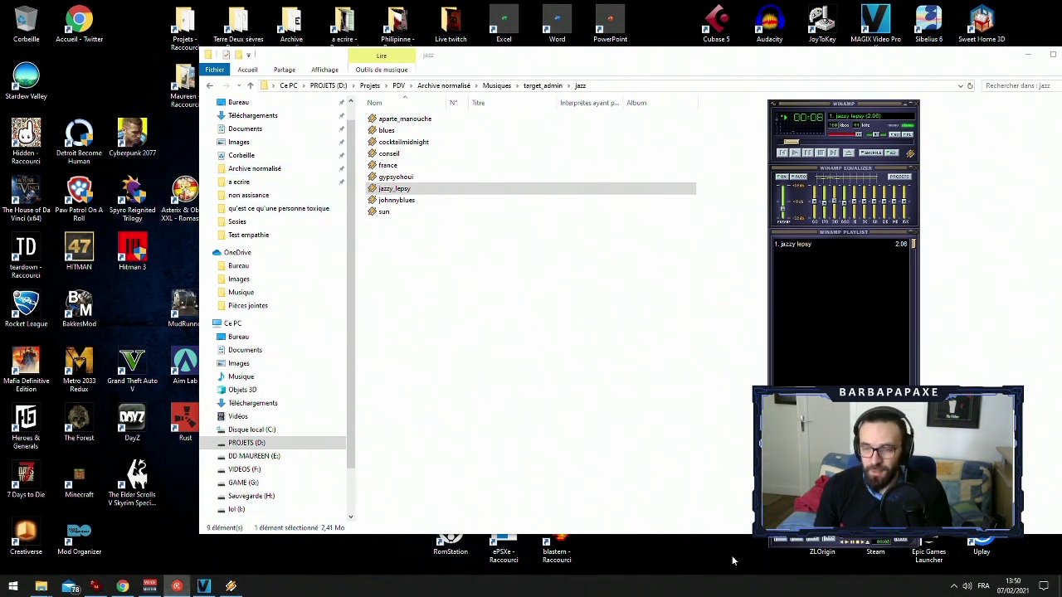
pyautogui.click(388, 146)
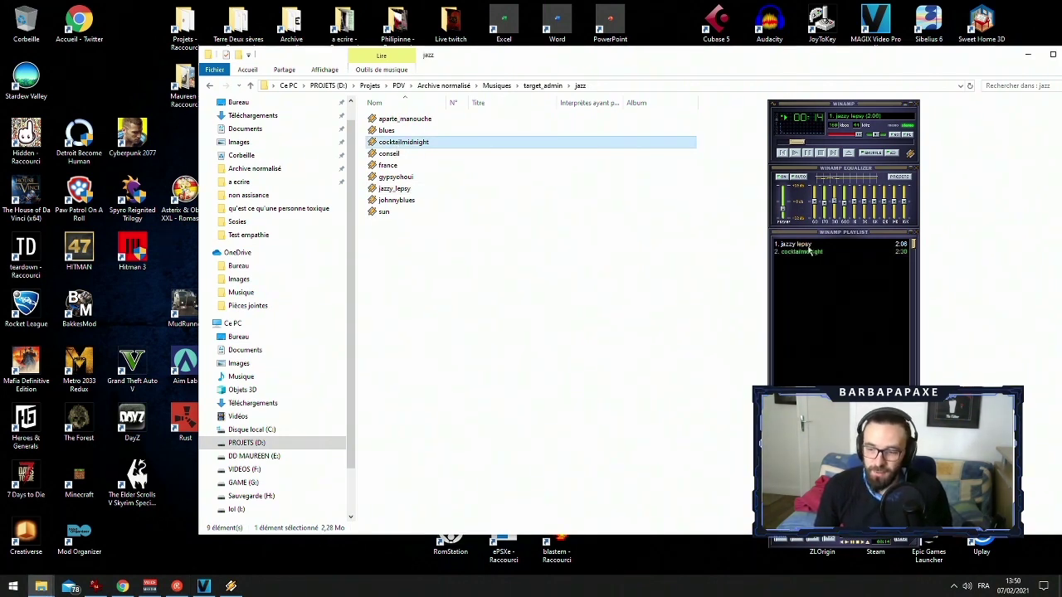
pyautogui.click(809, 251)
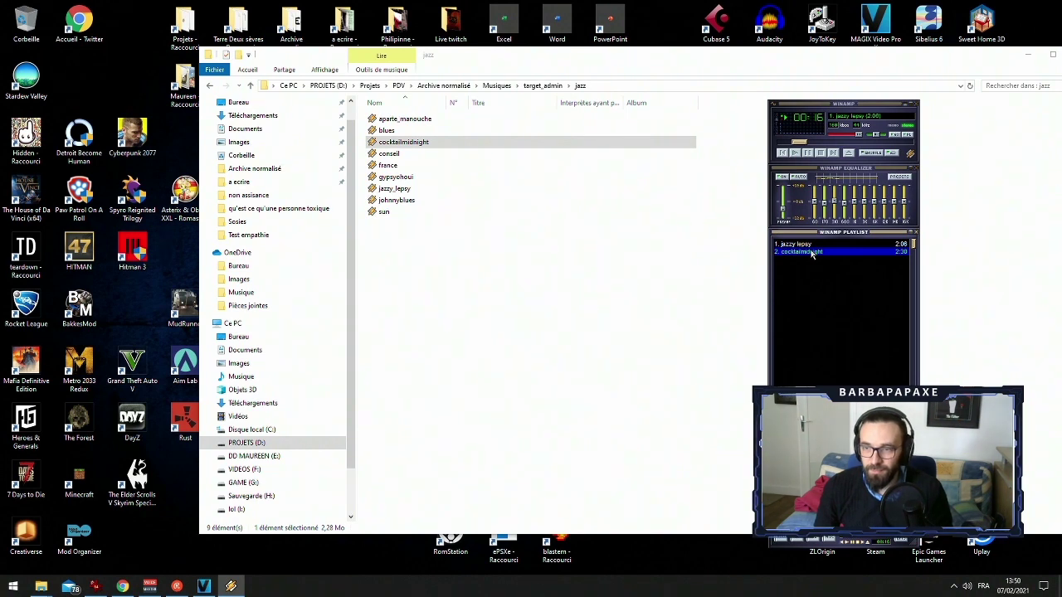
pyautogui.click(807, 245)
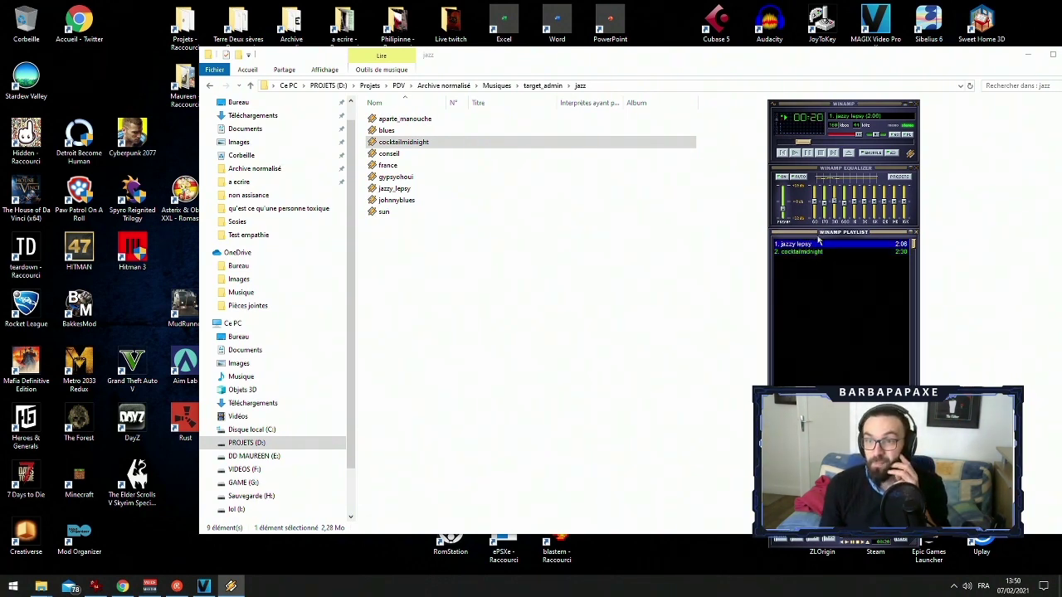
# Listen to "cocktailmidnight" at several points in the track, and close Winamp with the "jazz" folder open
pyautogui.doubleClick(821, 252)
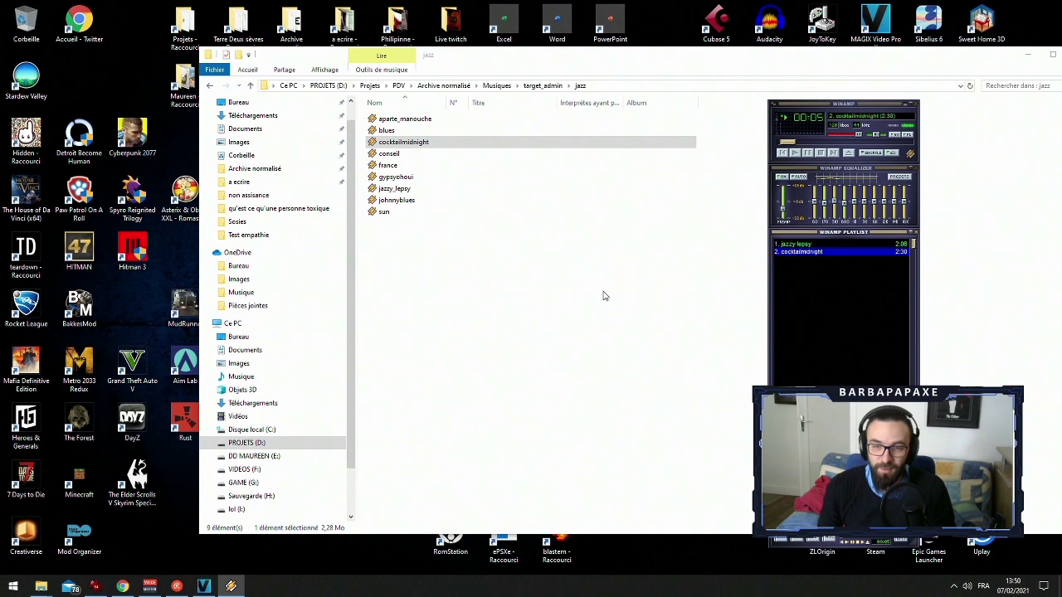
pyautogui.moveTo(844, 143); pyautogui.dragTo(846, 143)
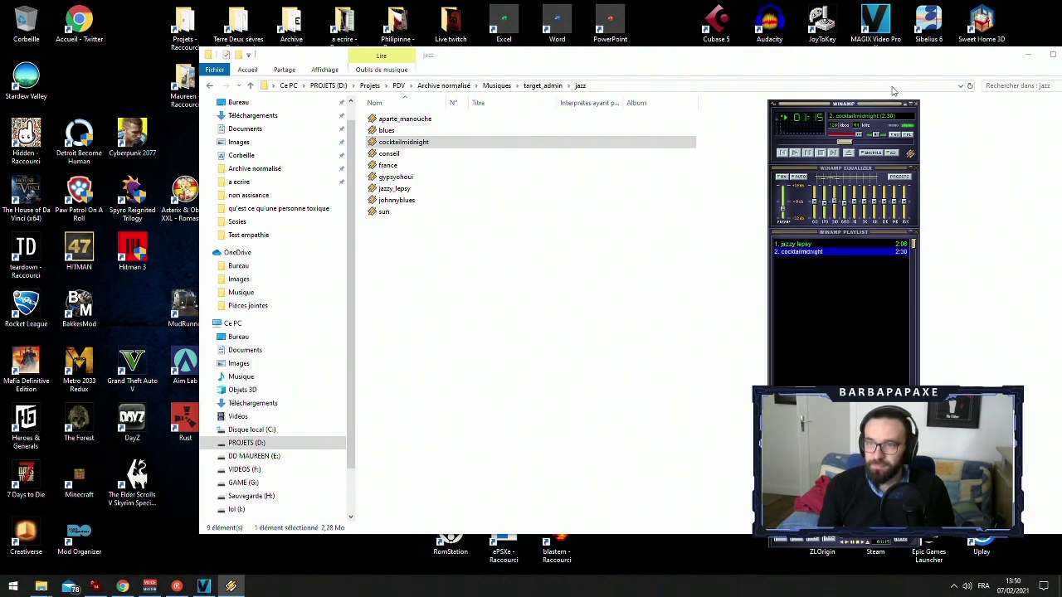
pyautogui.click(884, 142)
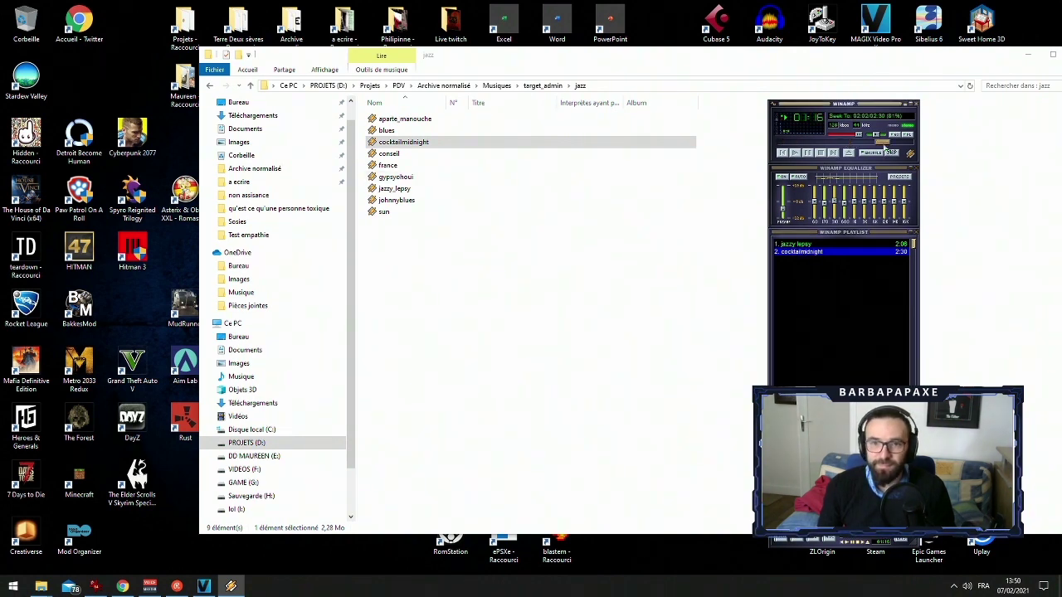
pyautogui.click(209, 89)
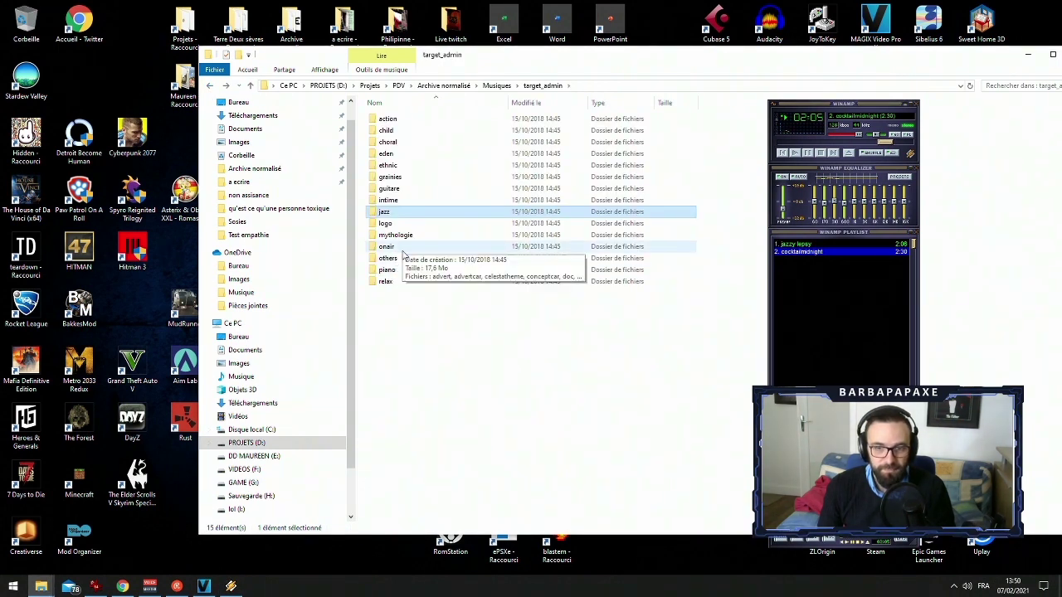
pyautogui.doubleClick(387, 212)
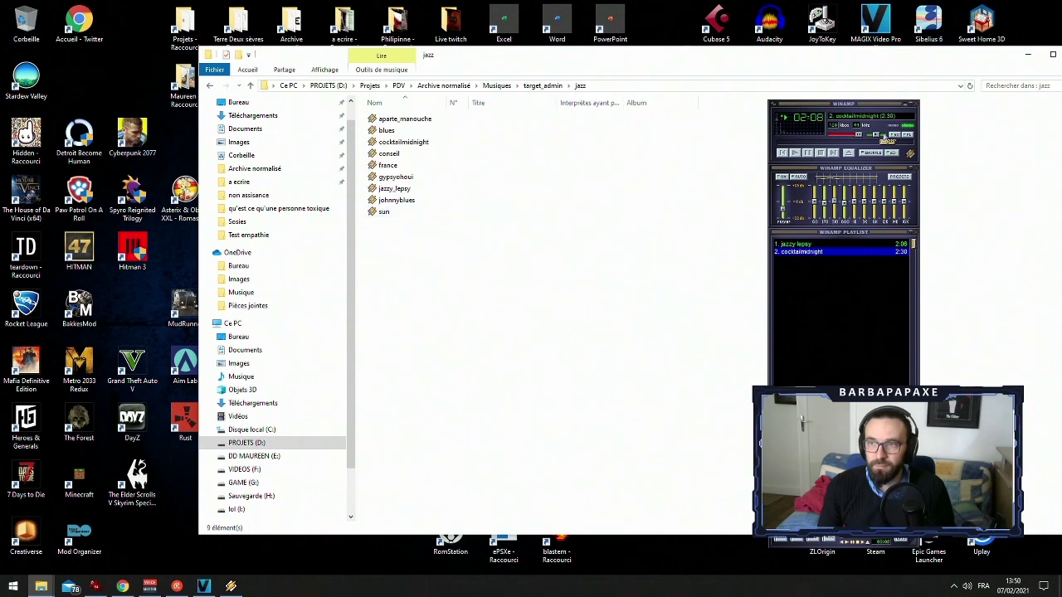
pyautogui.click(918, 109)
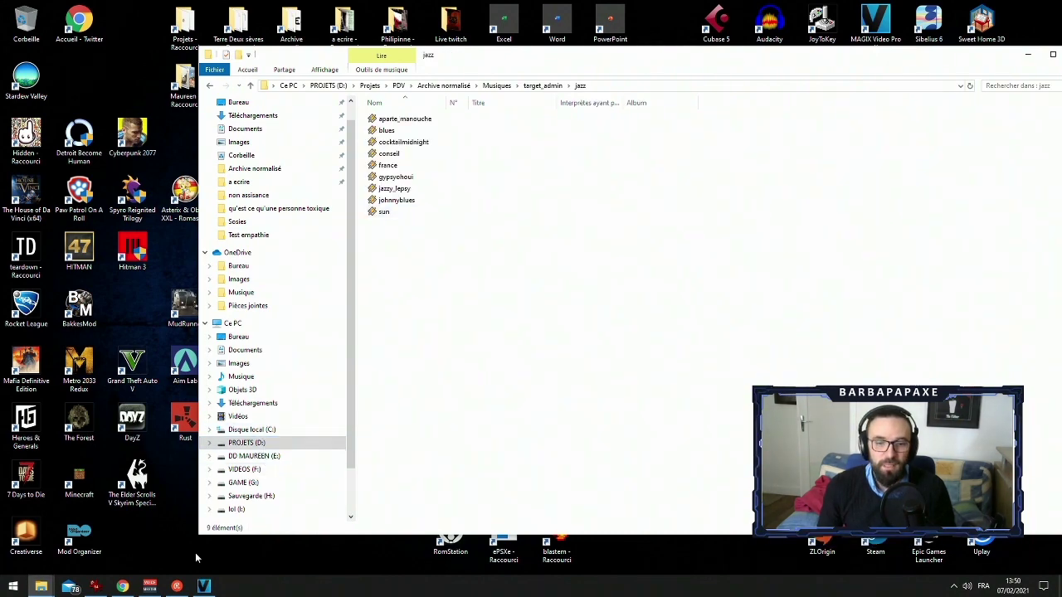
# Add "cocktailmidnight.mp3" from the "jazz" folder to track 5 at the start of the Video Pro X timeline
pyautogui.click(201, 588)
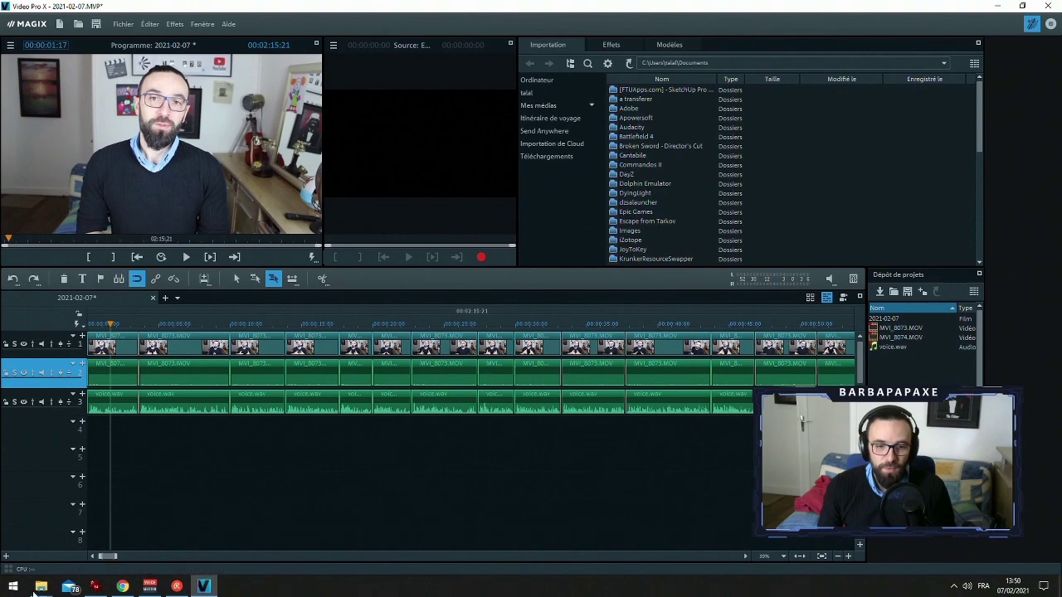
pyautogui.moveTo(41, 586)
pyautogui.moveTo(51, 548)
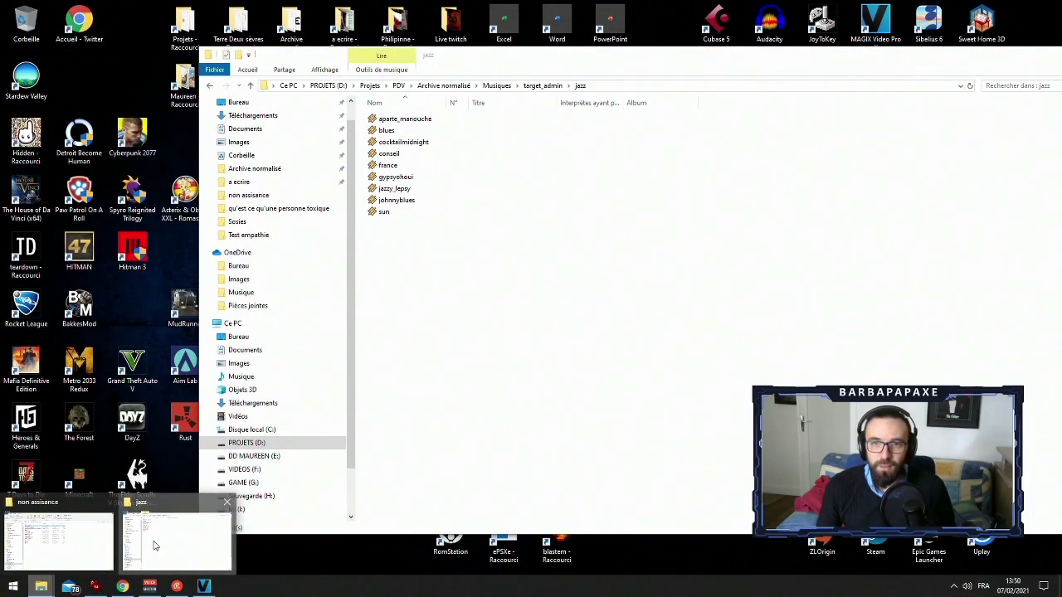
pyautogui.click(165, 543)
pyautogui.click(405, 143)
pyautogui.moveTo(163, 469); pyautogui.dragTo(116, 457)
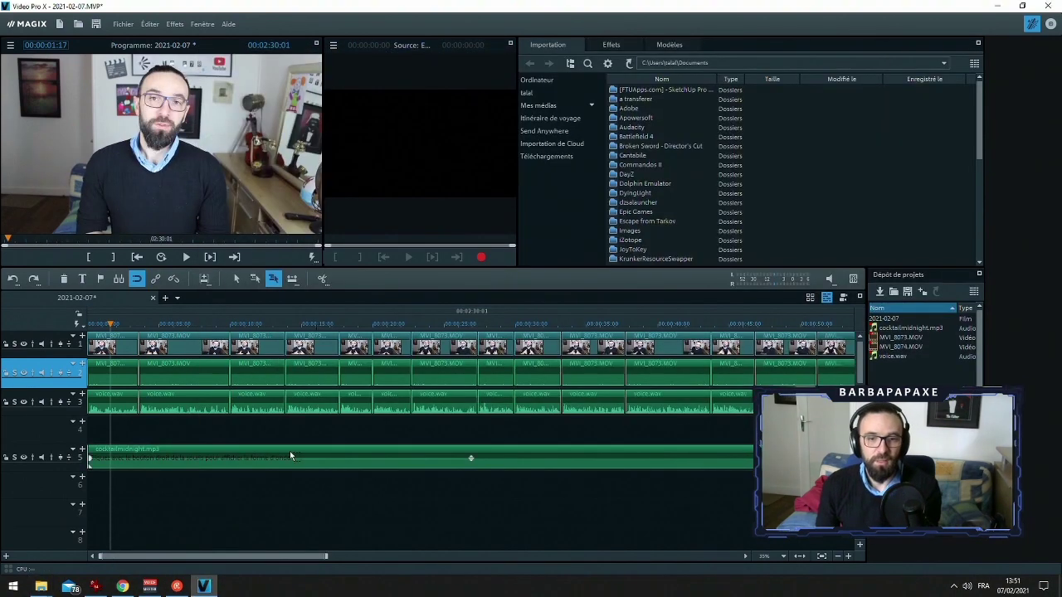
# Display the waveform of the "cocktailmidnight.mp3" clip and move the clip up to track 4 in single-object mode
pyautogui.click(204, 457)
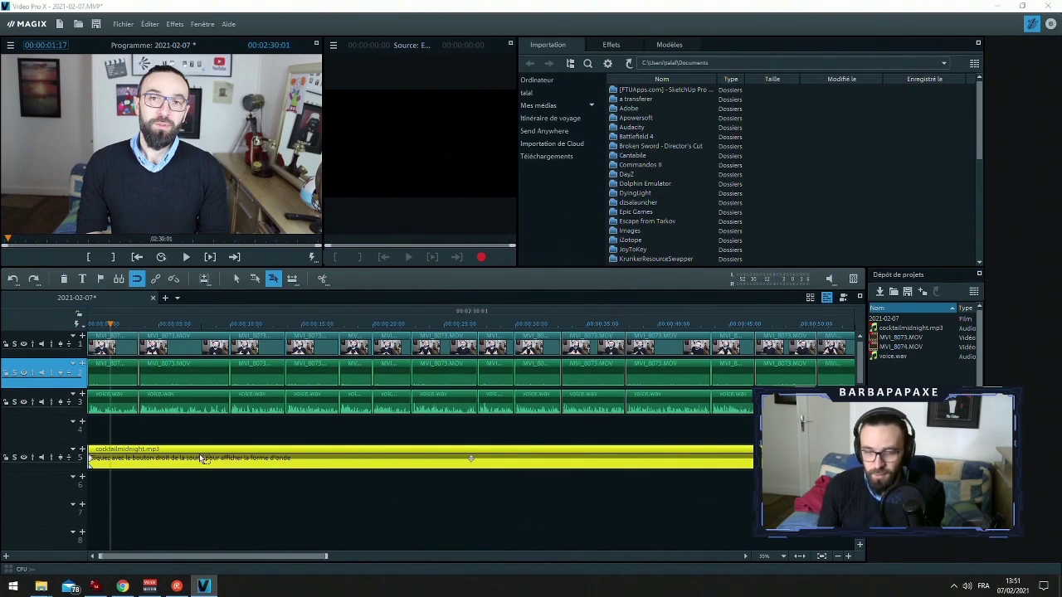
pyautogui.press('b')
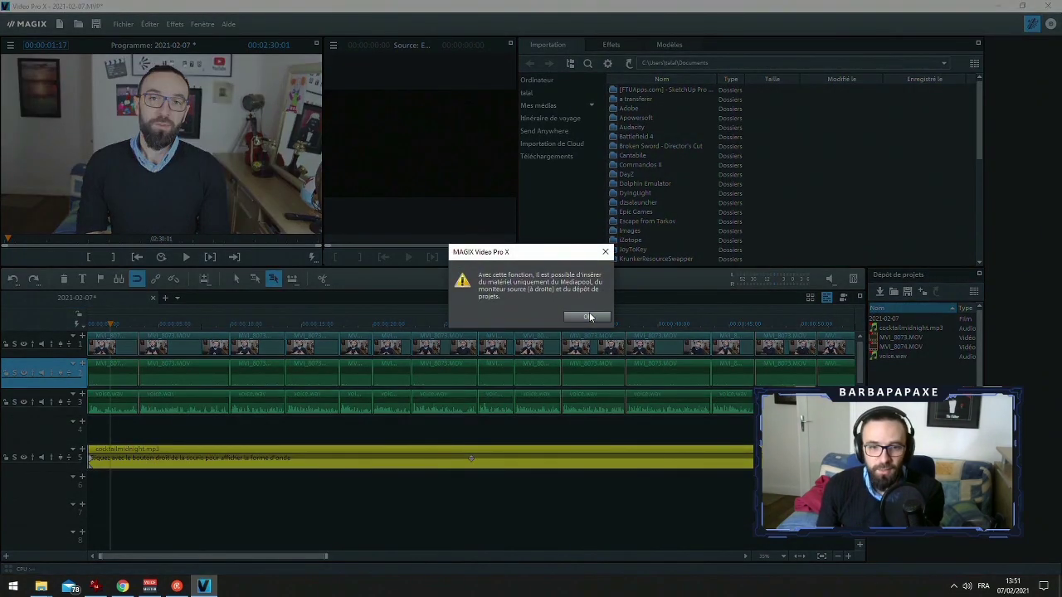
pyautogui.click(587, 316)
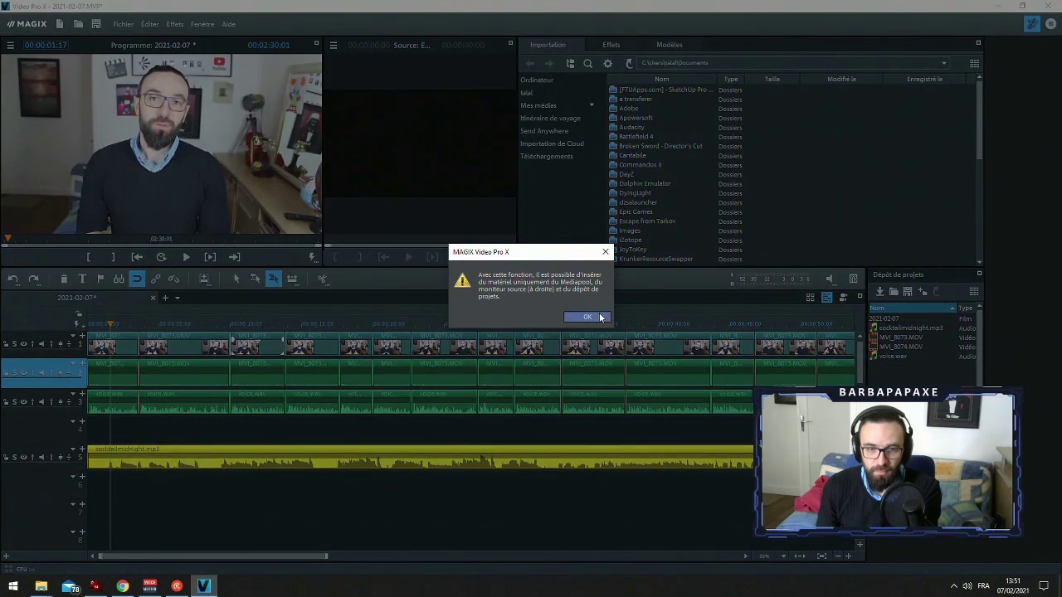
pyautogui.click(587, 317)
pyautogui.press('6')
pyautogui.moveTo(216, 449); pyautogui.dragTo(214, 421)
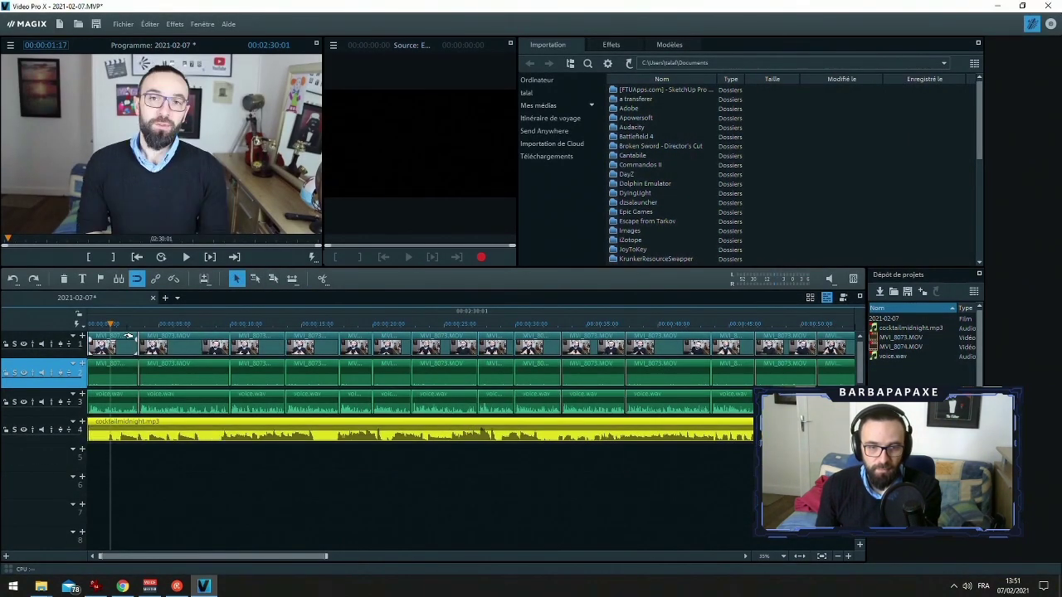
# Remove the music clip's opening up to 00:00:01:08, closing the gap at the timeline's start, and lower the clip's volume
pyautogui.moveTo(109, 325); pyautogui.dragTo(105, 325)
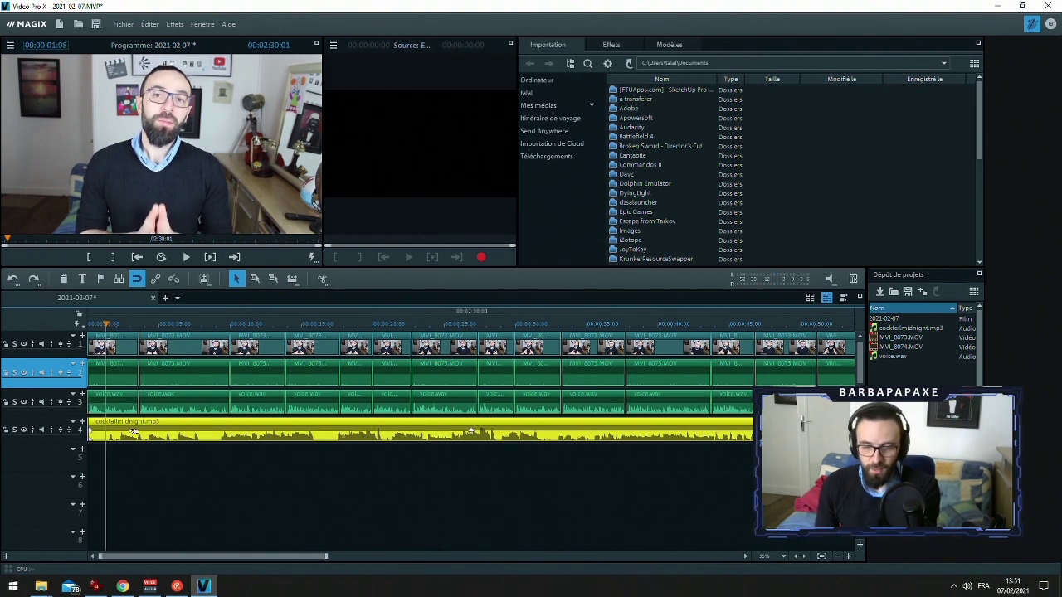
pyautogui.press('t')
pyautogui.click(95, 433)
pyautogui.press('Delete')
pyautogui.moveTo(139, 432); pyautogui.dragTo(116, 432)
pyautogui.moveTo(469, 431); pyautogui.dragTo(469, 461)
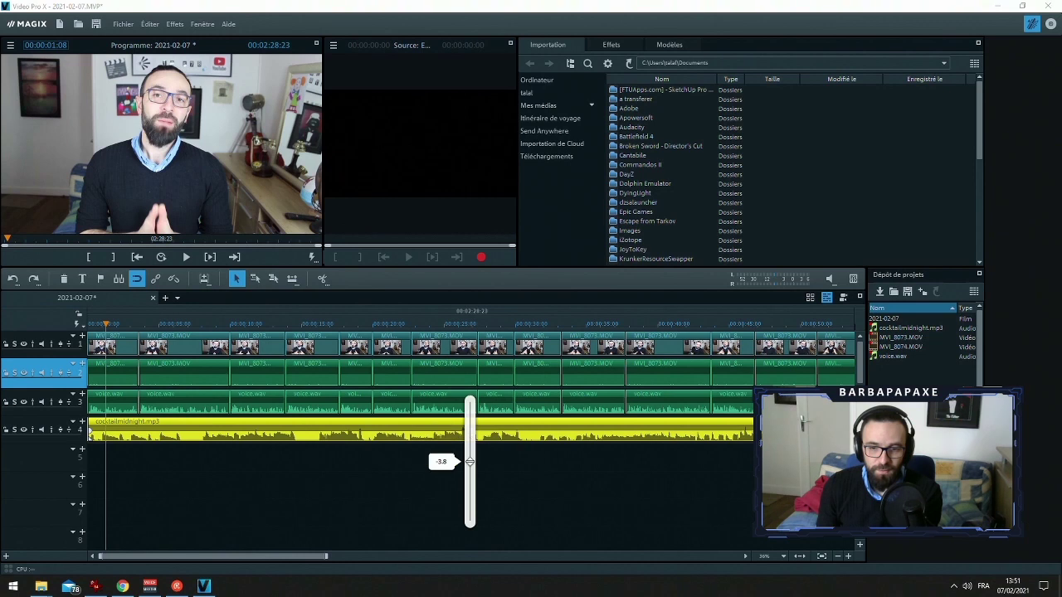
pyautogui.moveTo(470, 498); pyautogui.dragTo(469, 499)
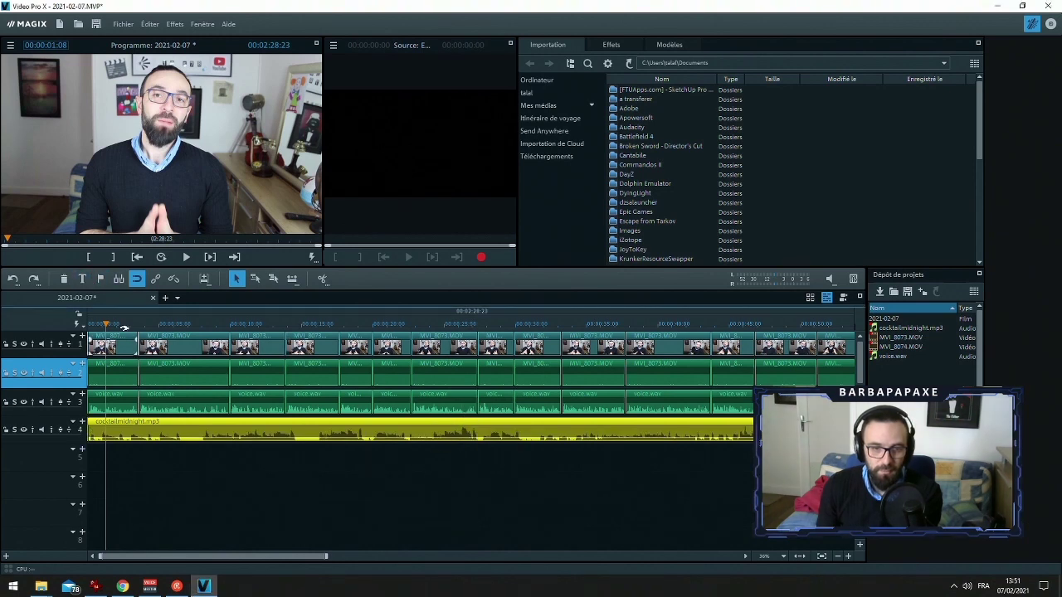
# Open the audio mixer and, during playback, raise the level of track 3 and strongly lower track 2
pyautogui.click(853, 279)
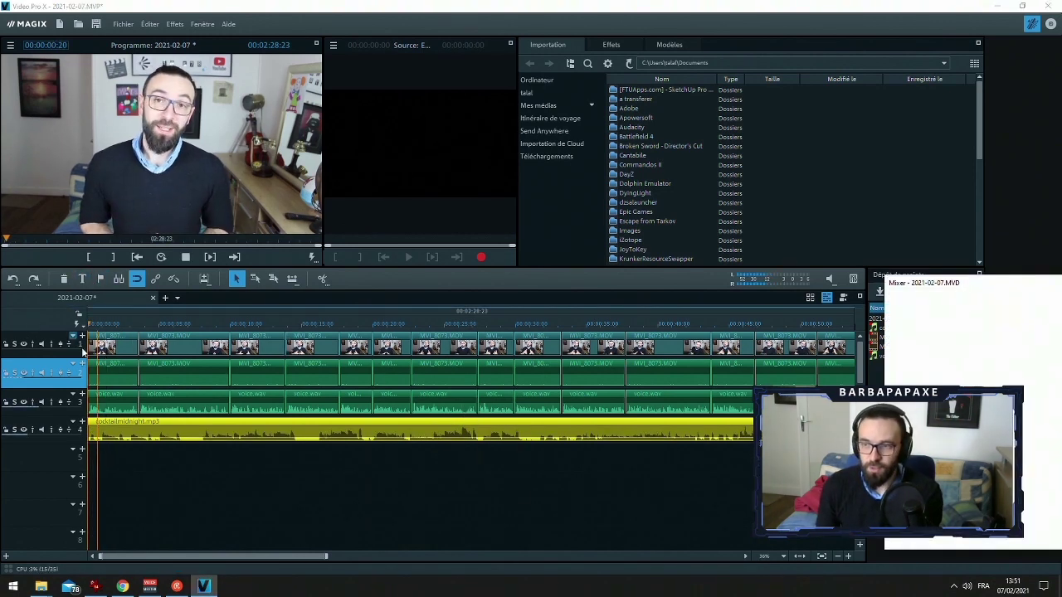
pyautogui.moveTo(1027, 285); pyautogui.dragTo(475, 184)
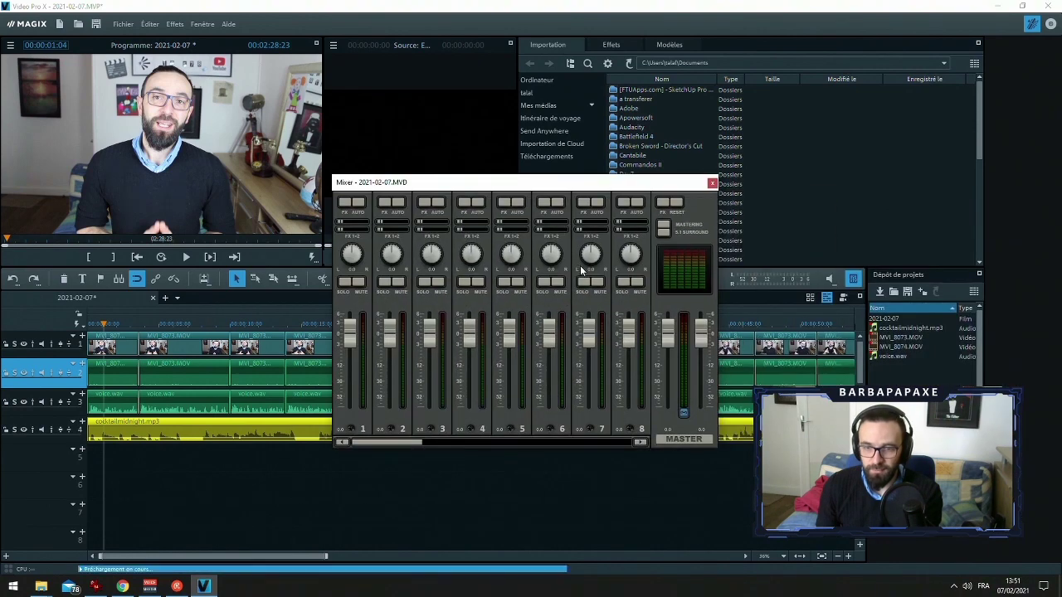
pyautogui.press('space')
pyautogui.moveTo(430, 334); pyautogui.dragTo(395, 411)
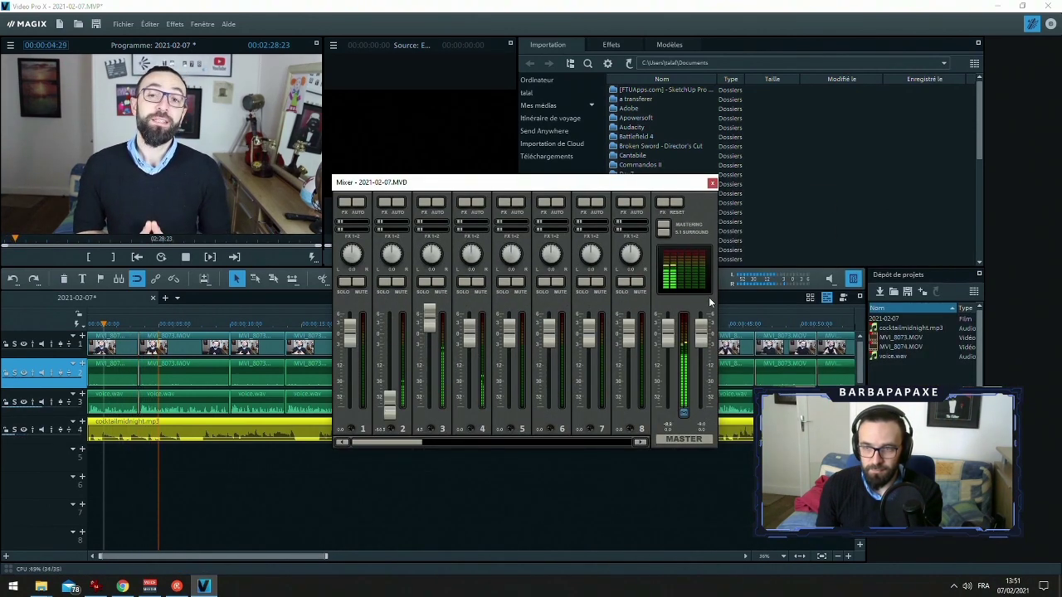
# Close the audio mixer
pyautogui.click(711, 183)
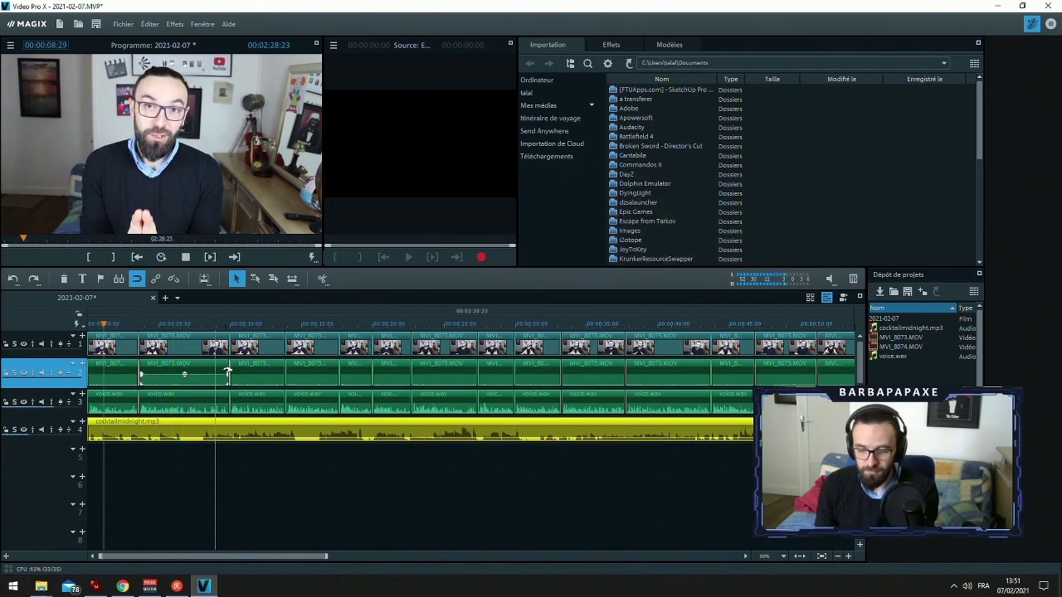
pyautogui.click(229, 323)
pyautogui.press('t')
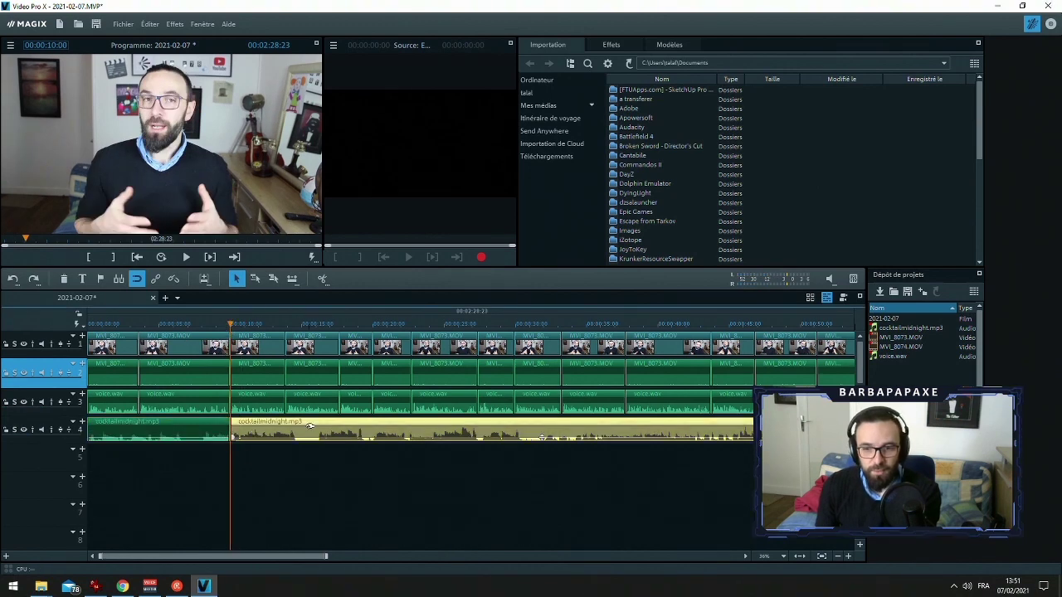
pyautogui.moveTo(541, 439); pyautogui.dragTo(541, 454)
pyautogui.click(215, 324)
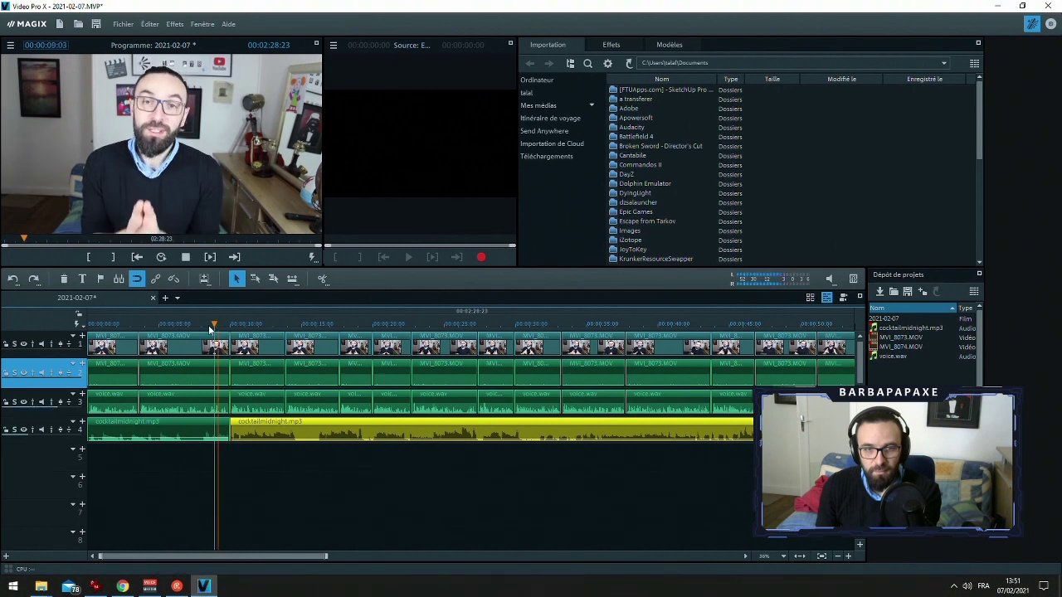
pyautogui.press('space')
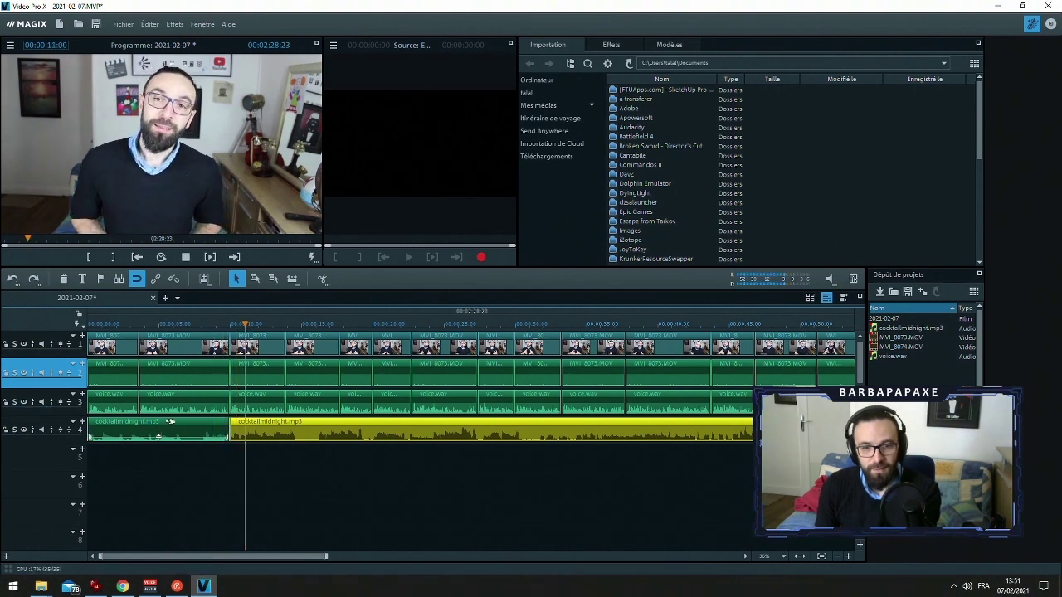
pyautogui.click(173, 419)
pyautogui.hotkey('ctrl', 'z')
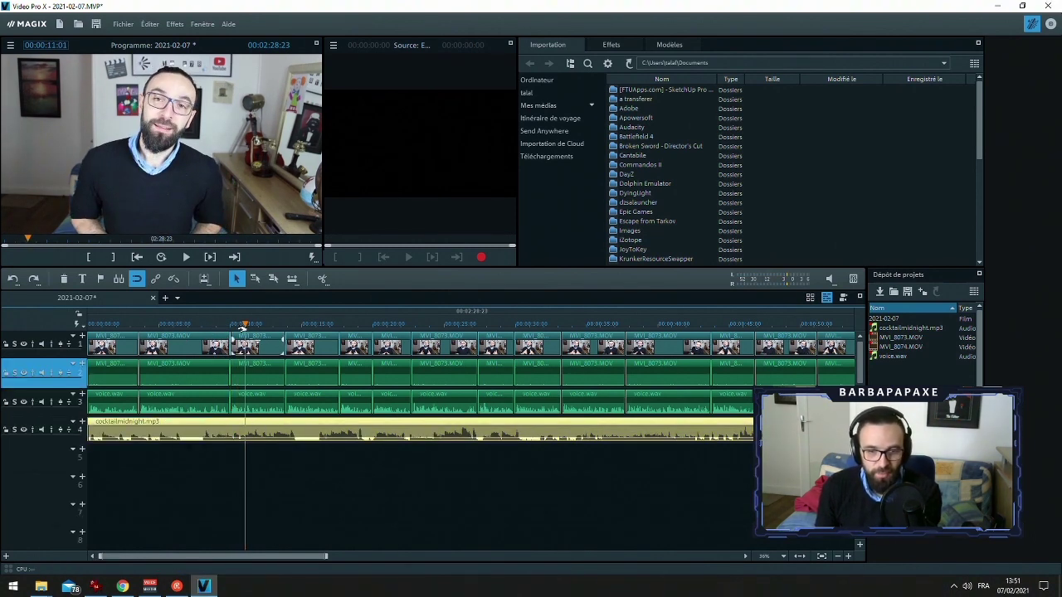
# Split the music clip at 00:00:11:01 and move its second part down to track 5
pyautogui.click(254, 430)
pyautogui.press('t')
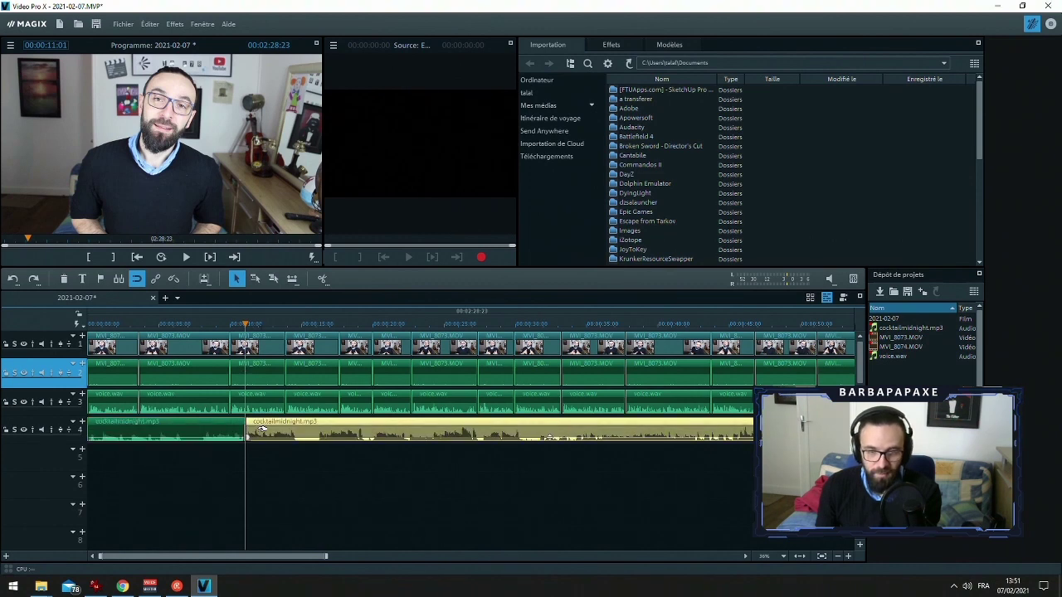
pyautogui.moveTo(262, 432); pyautogui.dragTo(259, 447)
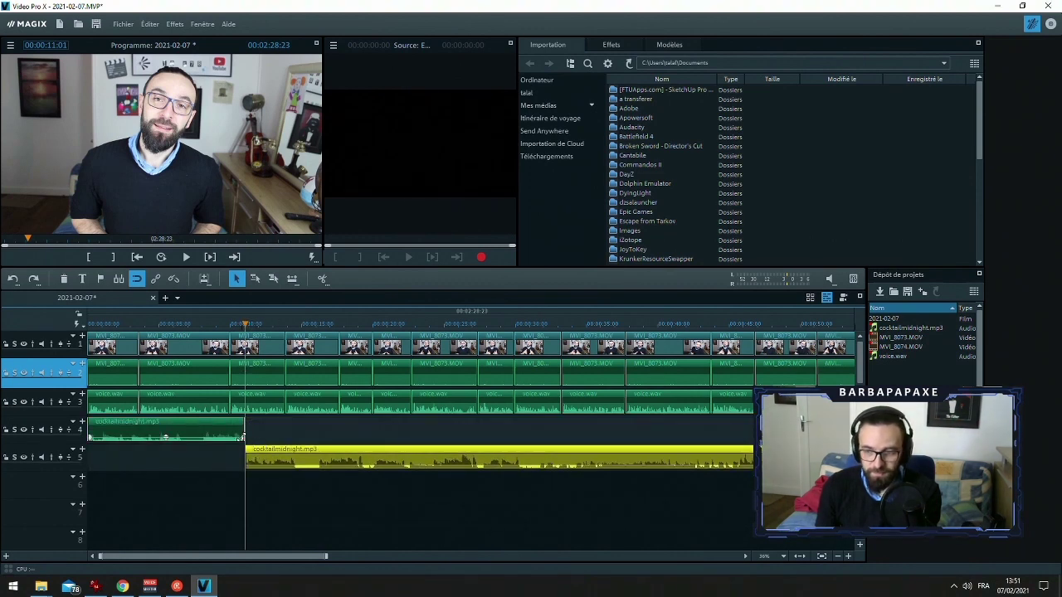
# Extend the start of the track 5 music part back to about 00:00:10:00, overlapping the end of the track 4 part
pyautogui.click(845, 558)
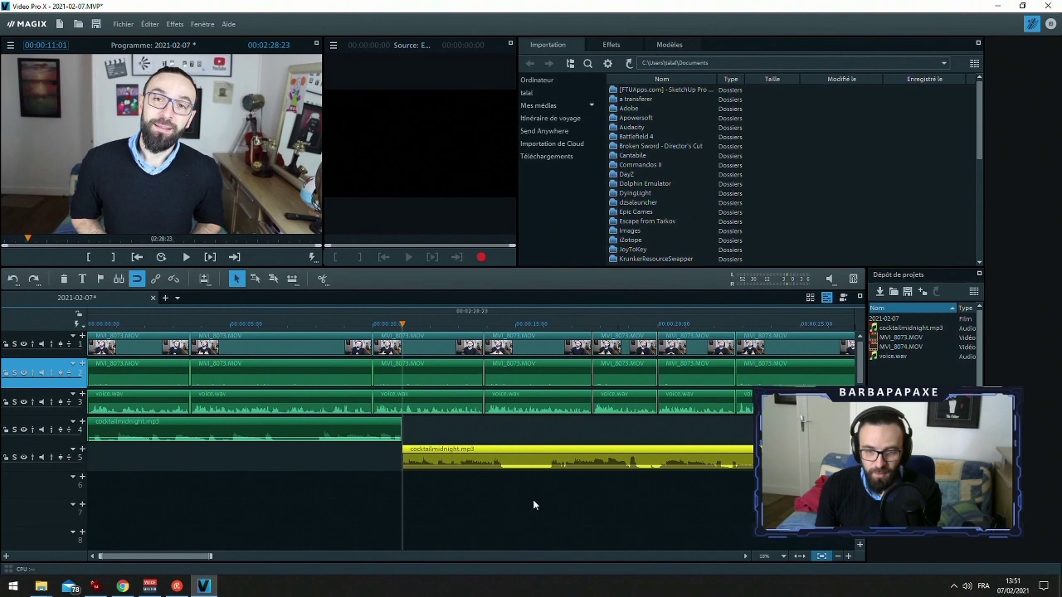
pyautogui.moveTo(420, 454)
pyautogui.mouseDown()
pyautogui.moveTo(401, 454)
pyautogui.moveTo(419, 454)
pyautogui.mouseUp()
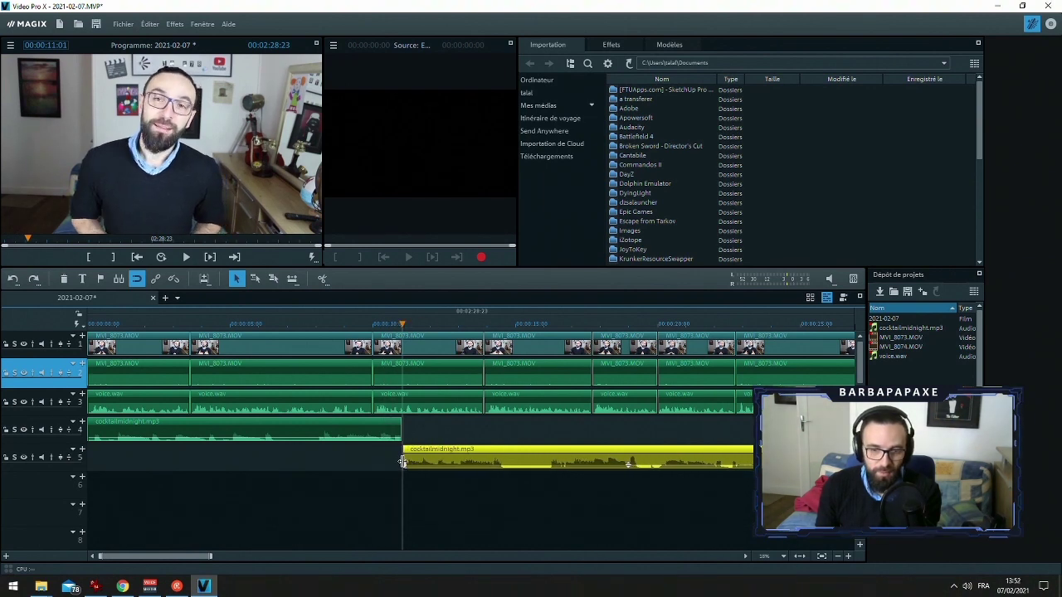
pyautogui.moveTo(379, 459); pyautogui.dragTo(374, 458)
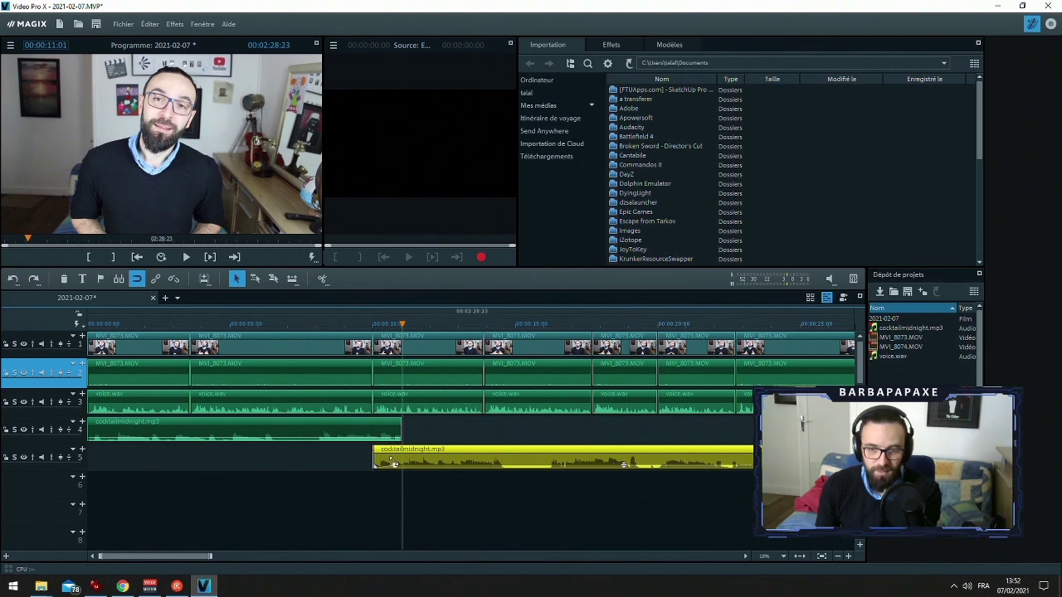
pyautogui.click(395, 426)
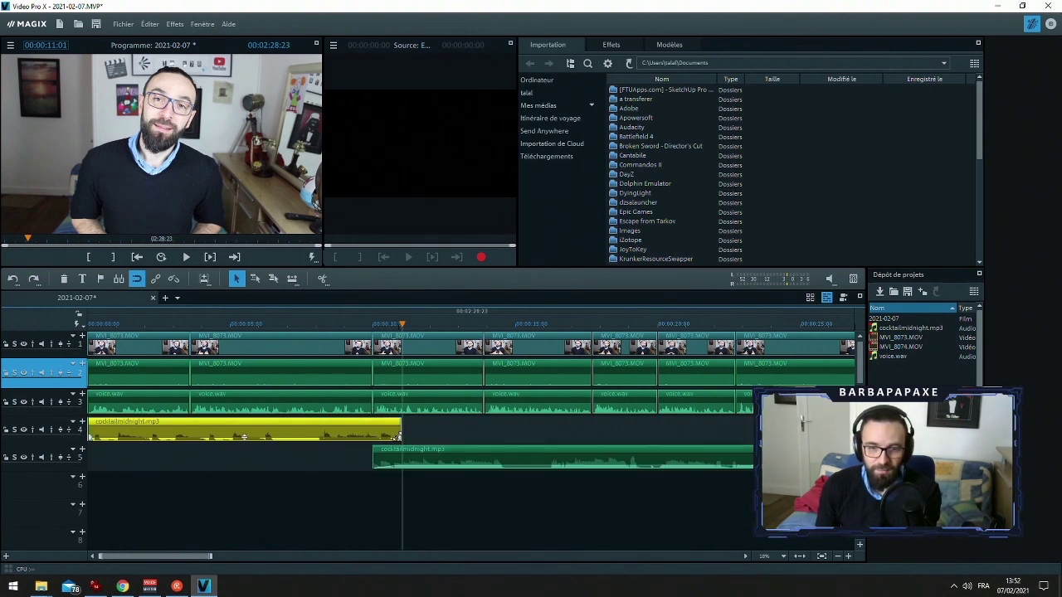
# Play through the music overlap and lower the volume of the second music part on track 5
pyautogui.click(335, 324)
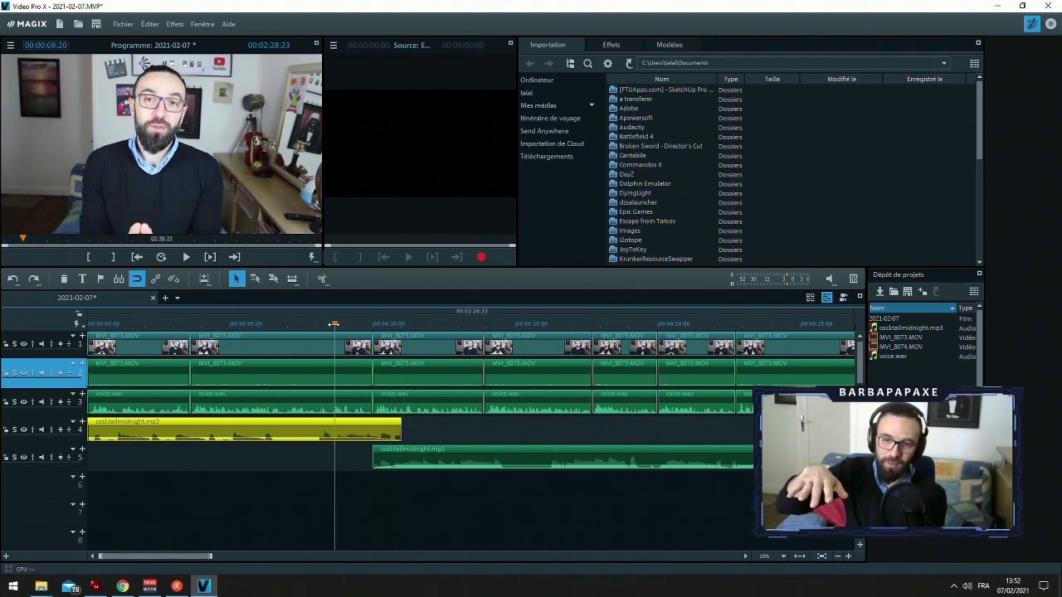
pyautogui.press('space')
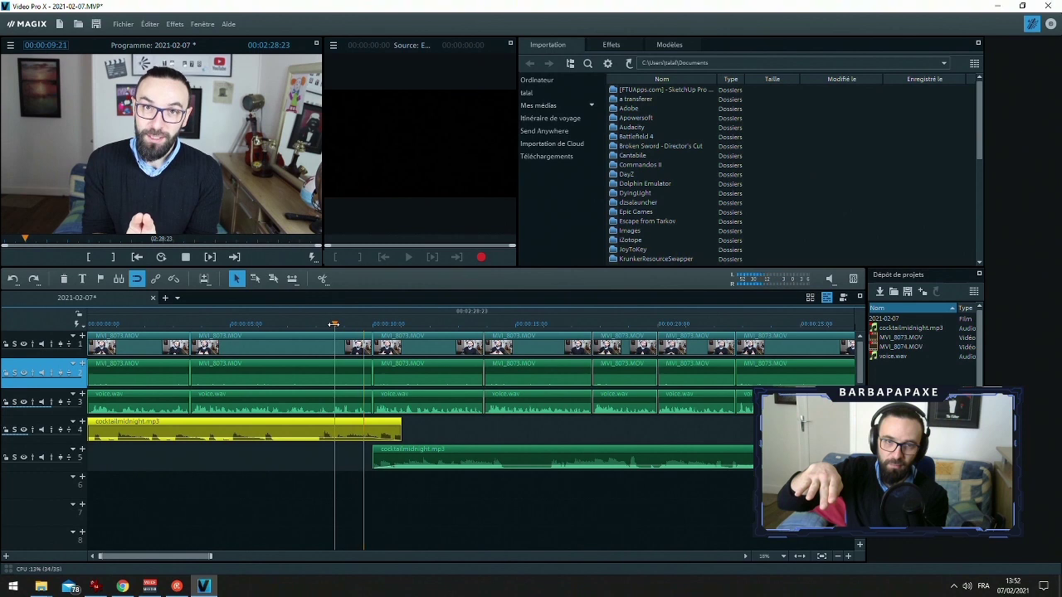
pyautogui.press('space')
pyautogui.moveTo(625, 465); pyautogui.dragTo(625, 475)
pyautogui.press('space')
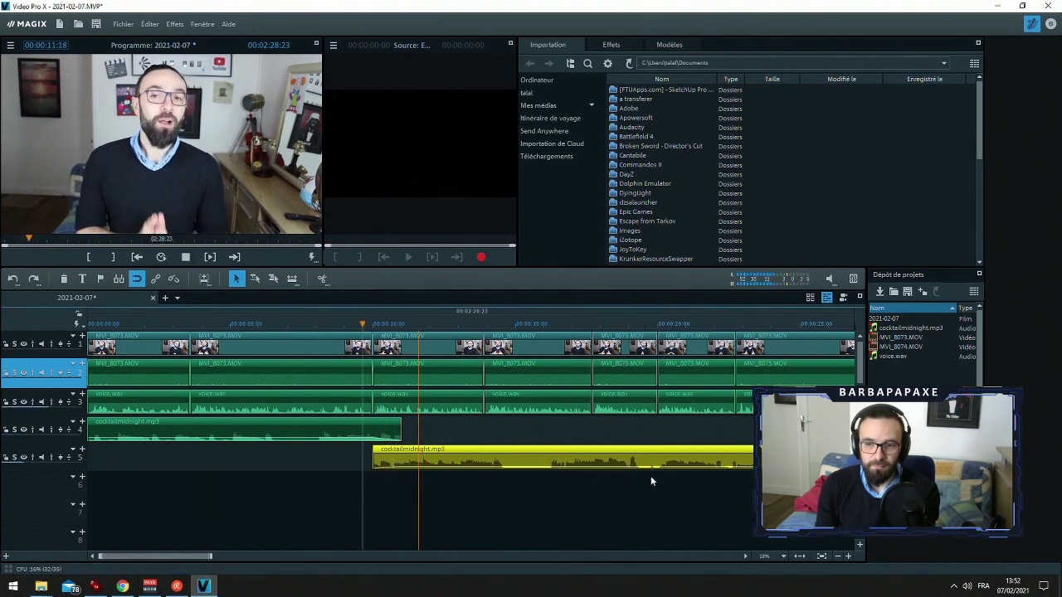
pyautogui.press('space')
pyautogui.moveTo(627, 465); pyautogui.dragTo(627, 465)
pyautogui.press('space')
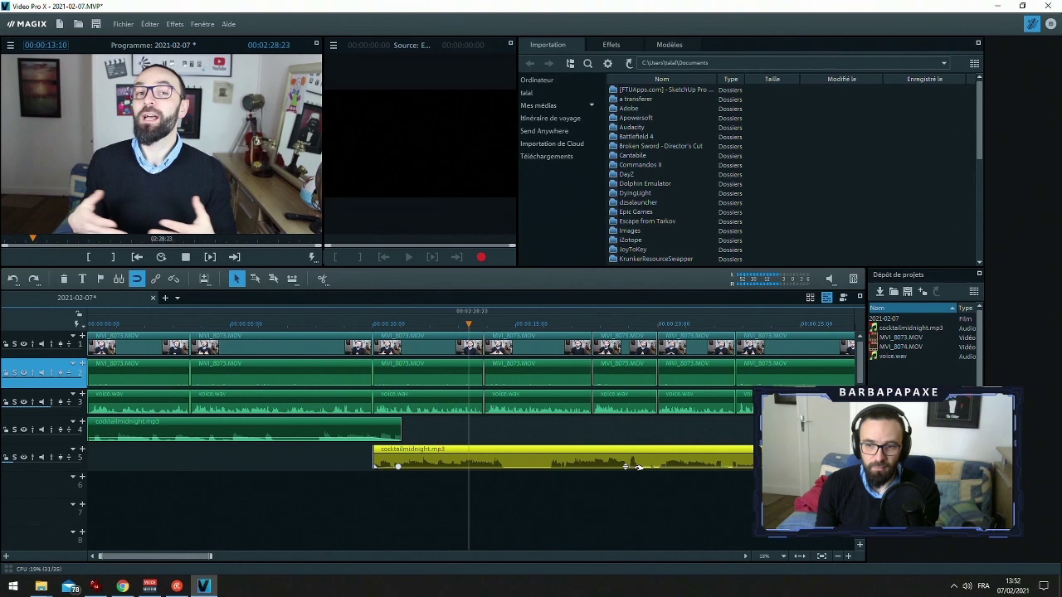
pyautogui.moveTo(628, 465); pyautogui.dragTo(628, 465)
# Listen to the voice and music balance in the middle of the film and near its end
pyautogui.click(545, 399)
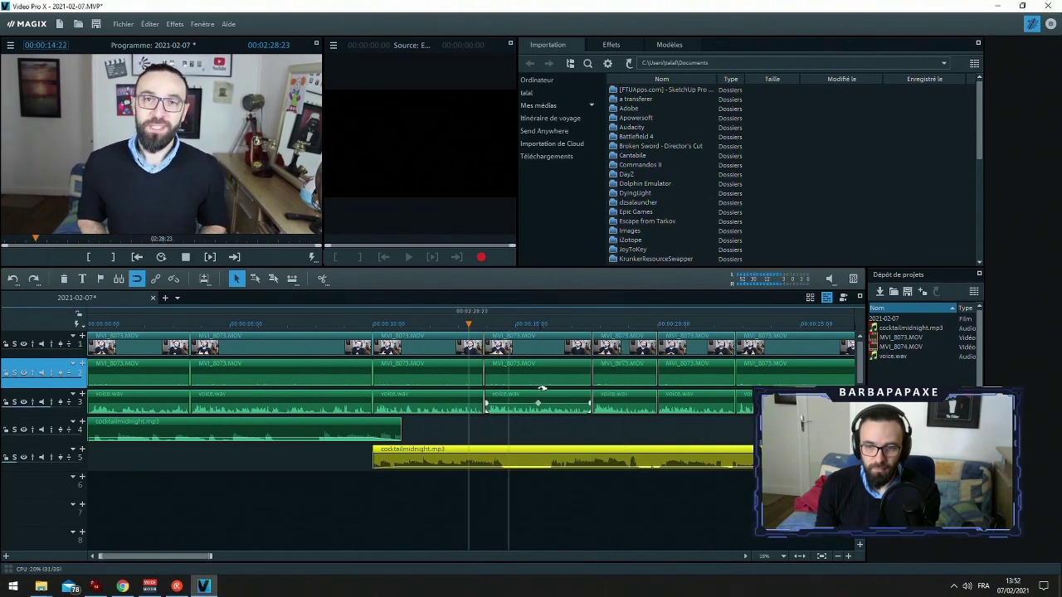
pyautogui.click(548, 384)
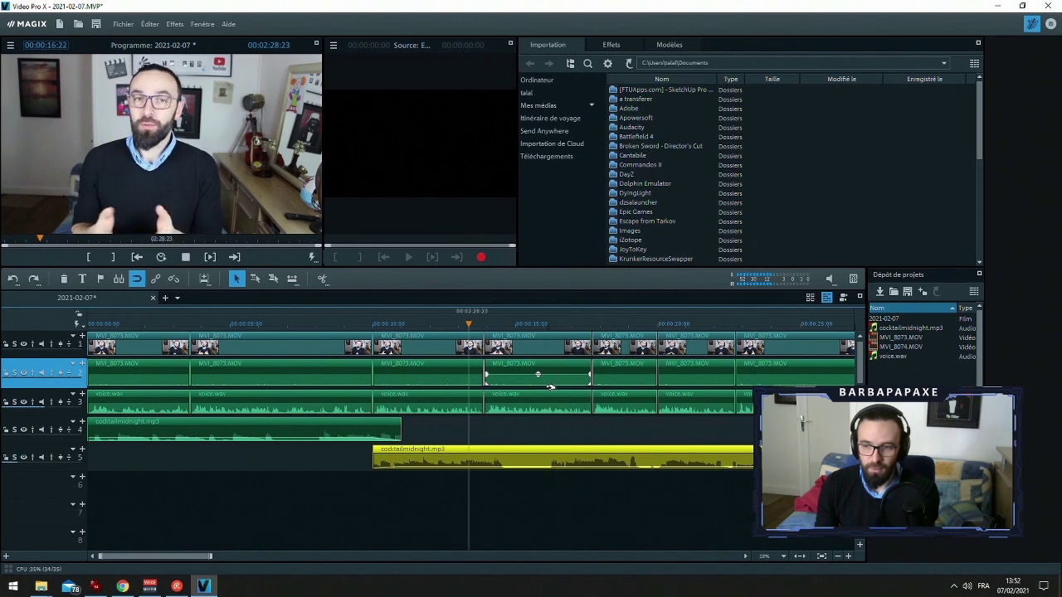
pyautogui.click(837, 555)
pyautogui.click(837, 556)
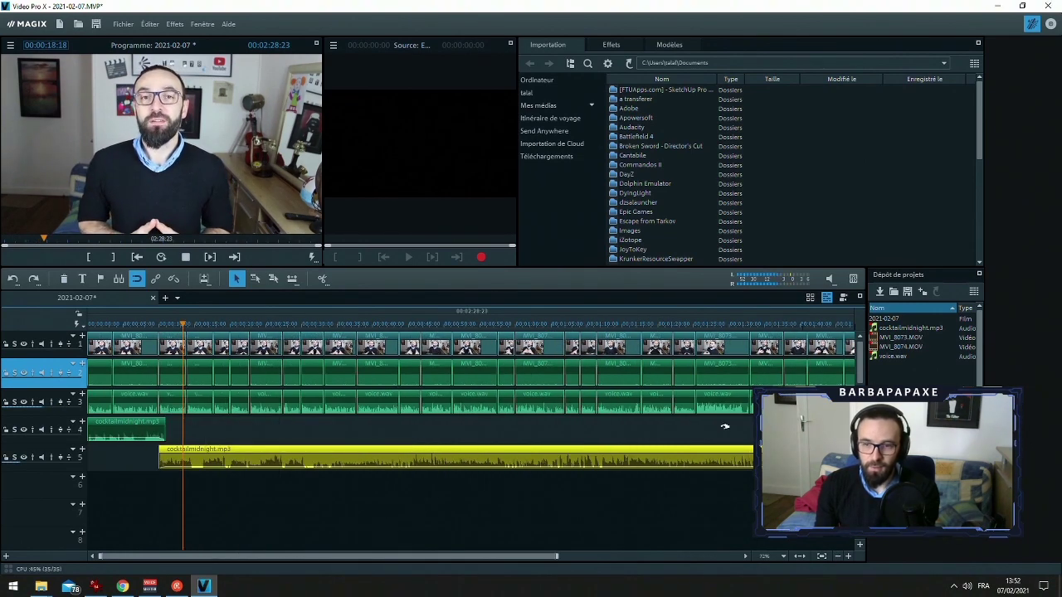
pyautogui.moveTo(598, 326); pyautogui.dragTo(579, 328)
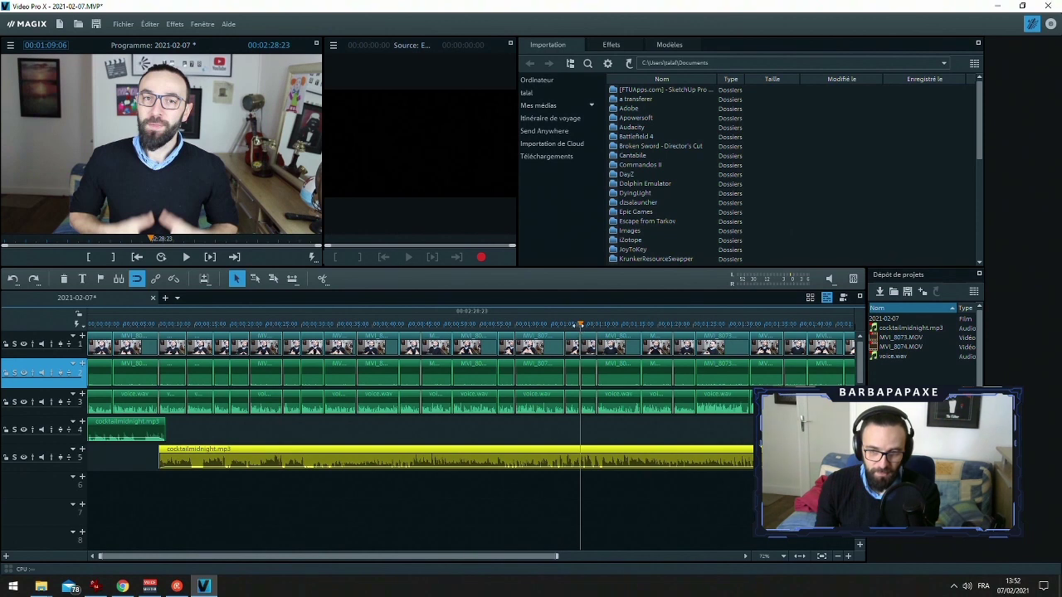
pyautogui.press('space')
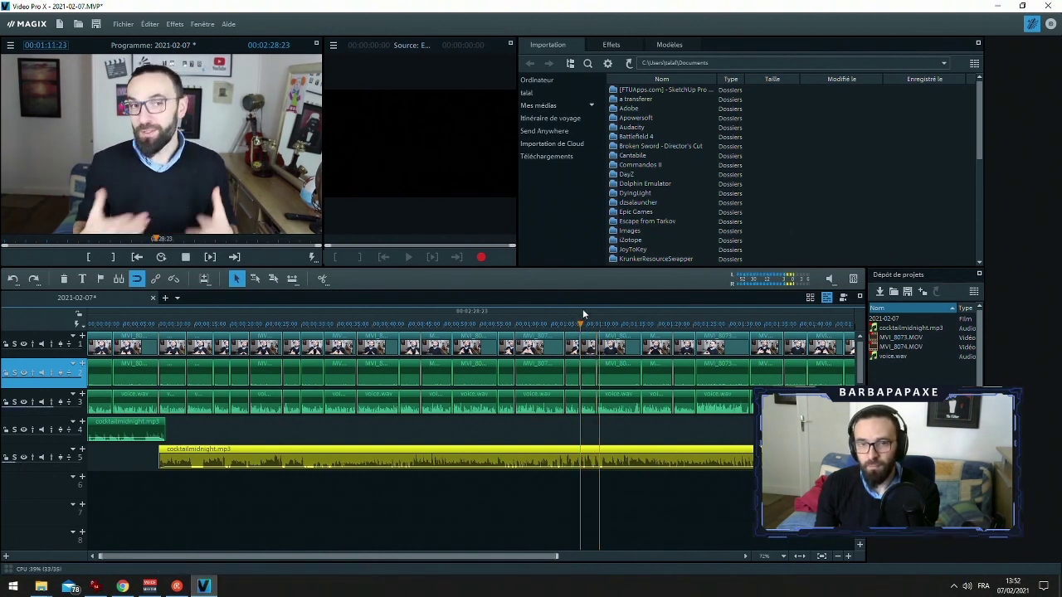
pyautogui.click(745, 556)
pyautogui.moveTo(747, 557); pyautogui.dragTo(746, 557)
pyautogui.press('space')
pyautogui.click(738, 324)
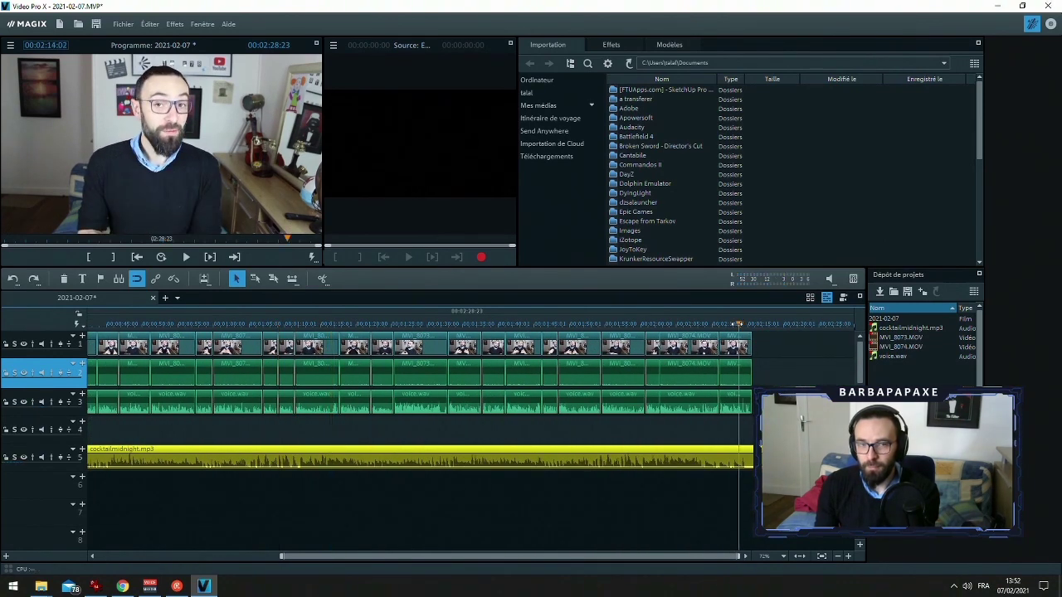
pyautogui.press('space')
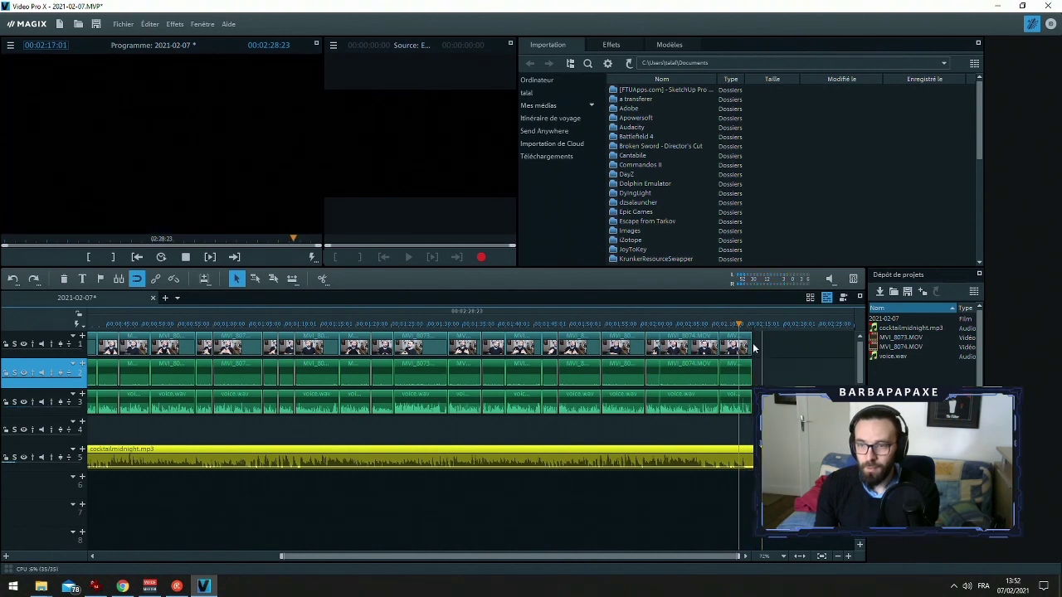
# Cut the music at 00:02:15:21, where the last video clip ends, and remove the remainder
pyautogui.click(752, 324)
pyautogui.press('t')
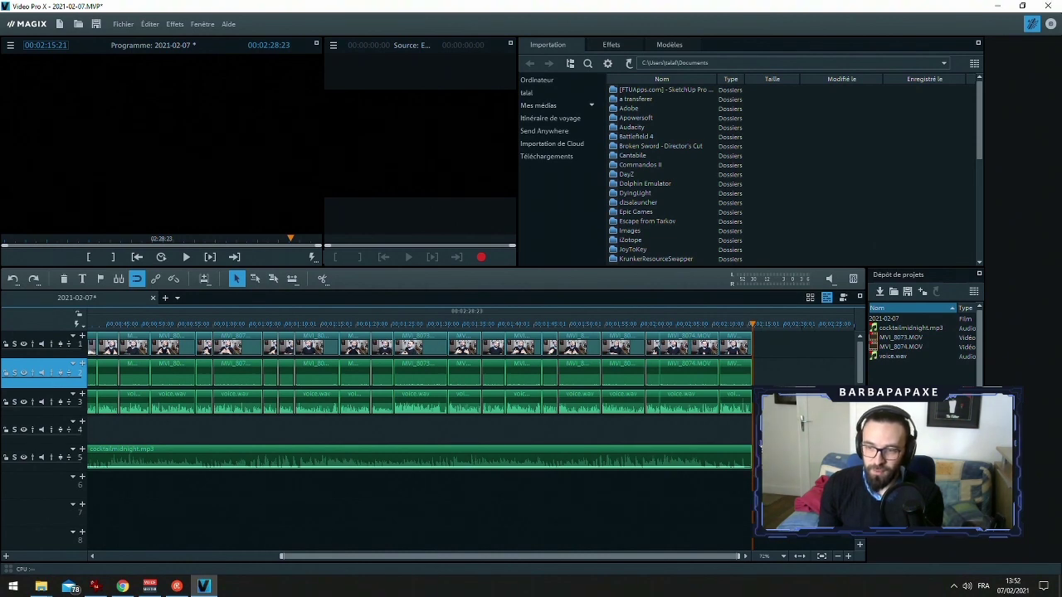
pyautogui.press('space')
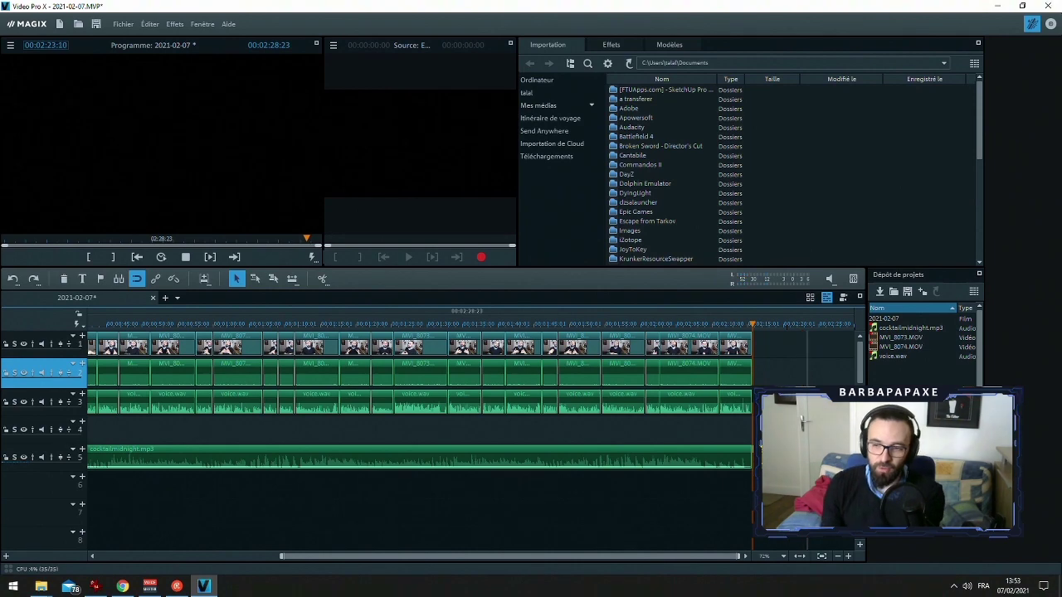
# Save the project and play back the film's opening seconds from the start
pyautogui.moveTo(330, 556); pyautogui.dragTo(125, 554)
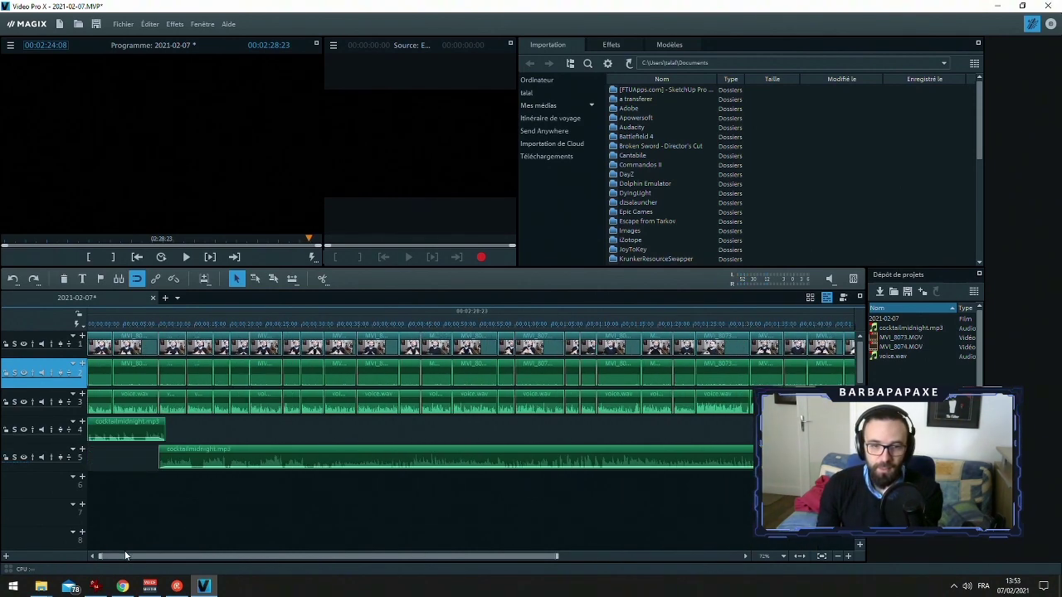
pyautogui.click(101, 323)
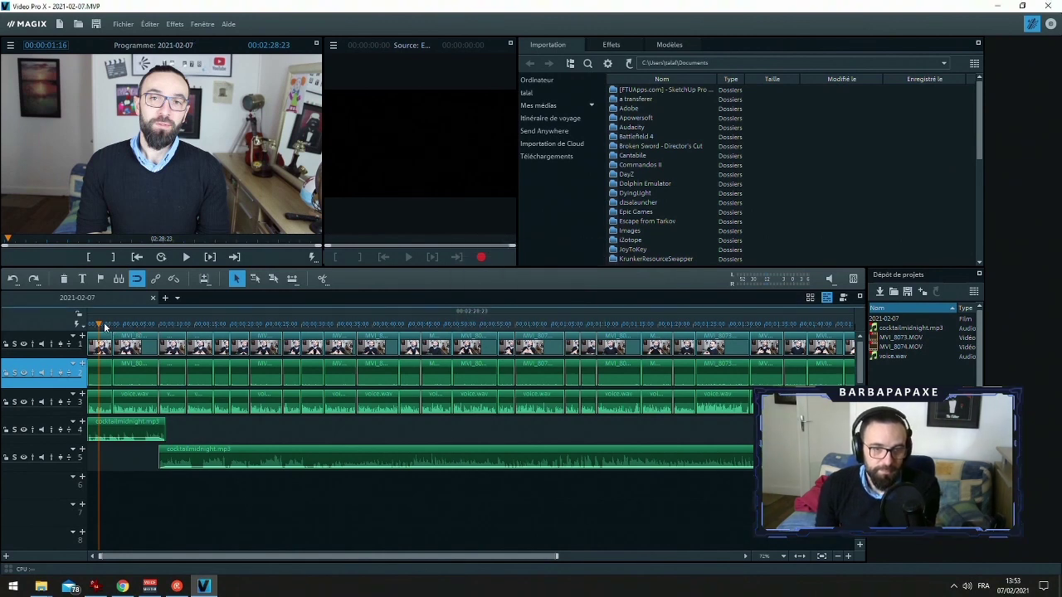
pyautogui.moveTo(106, 327); pyautogui.dragTo(68, 326)
pyautogui.press('space')
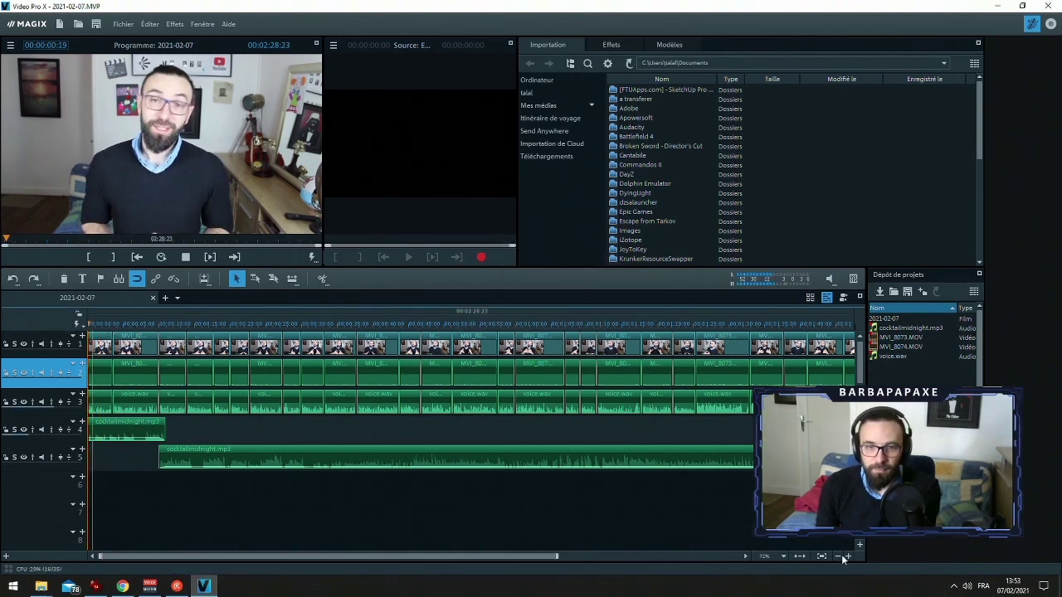
pyautogui.click(847, 556)
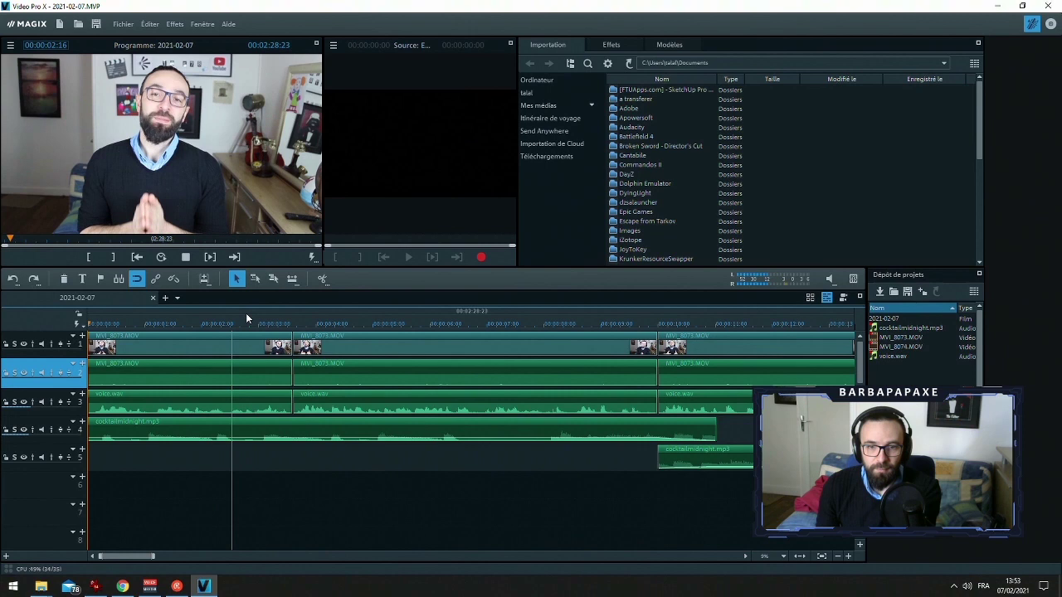
pyautogui.press('space')
pyautogui.moveTo(163, 329); pyautogui.dragTo(110, 328)
# Show the Position / Taille effect settings for the first video clip on track 1
pyautogui.click(620, 42)
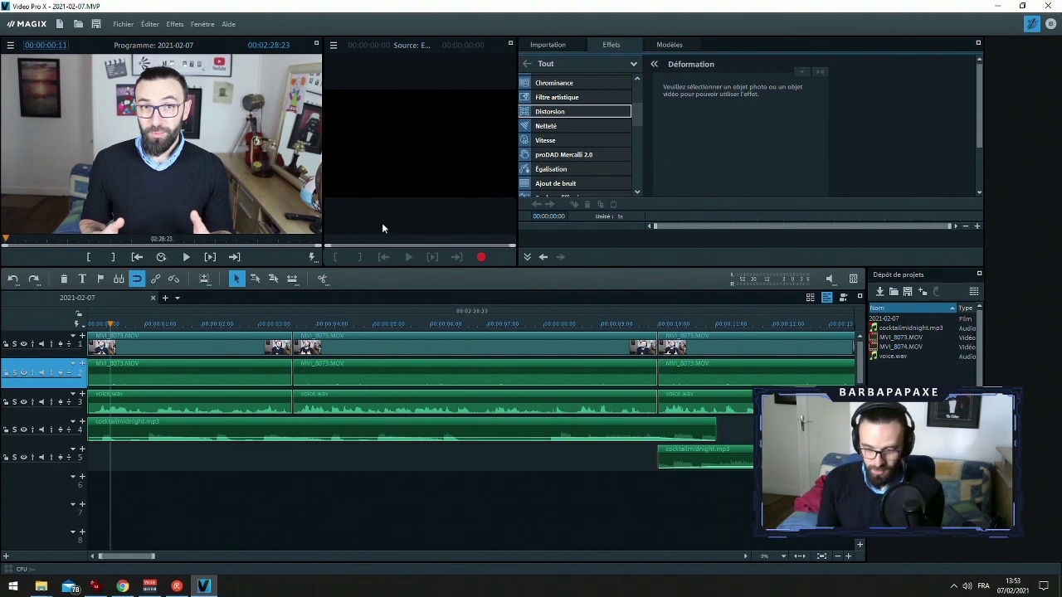
pyautogui.click(418, 370)
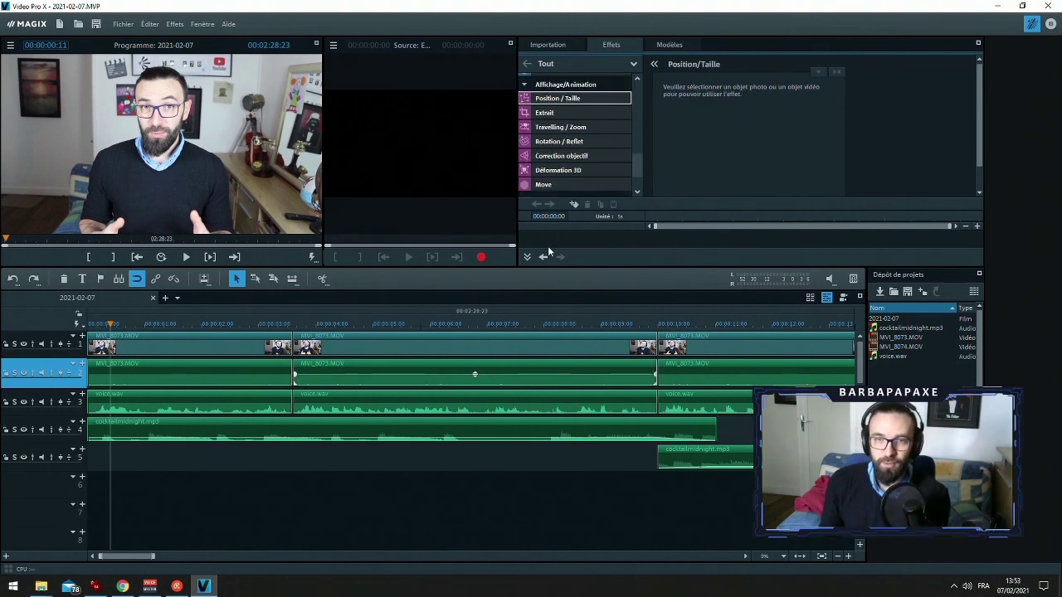
pyautogui.click(573, 98)
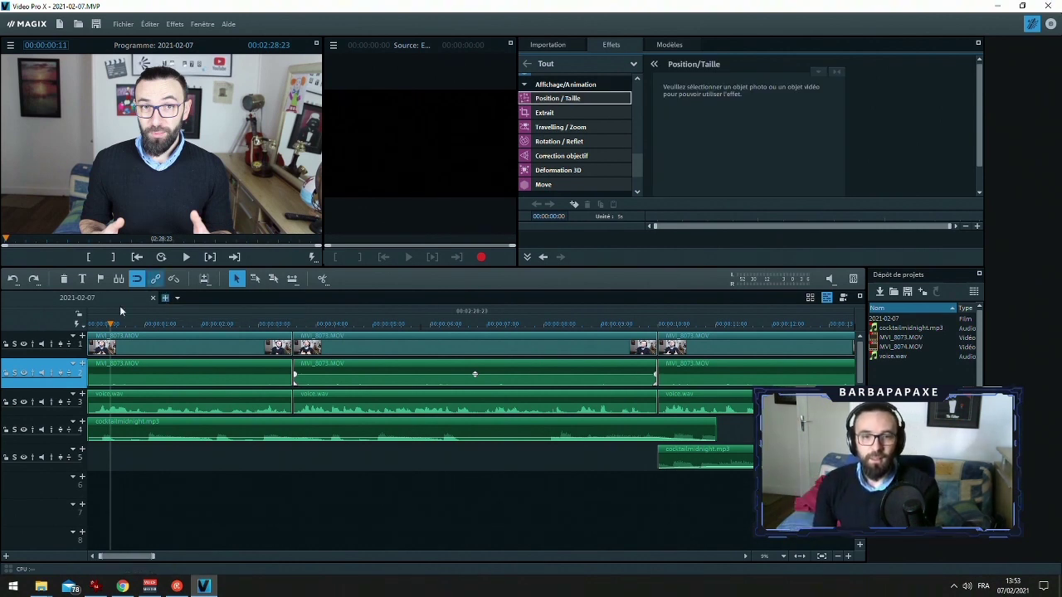
pyautogui.click(104, 335)
pyautogui.press('space')
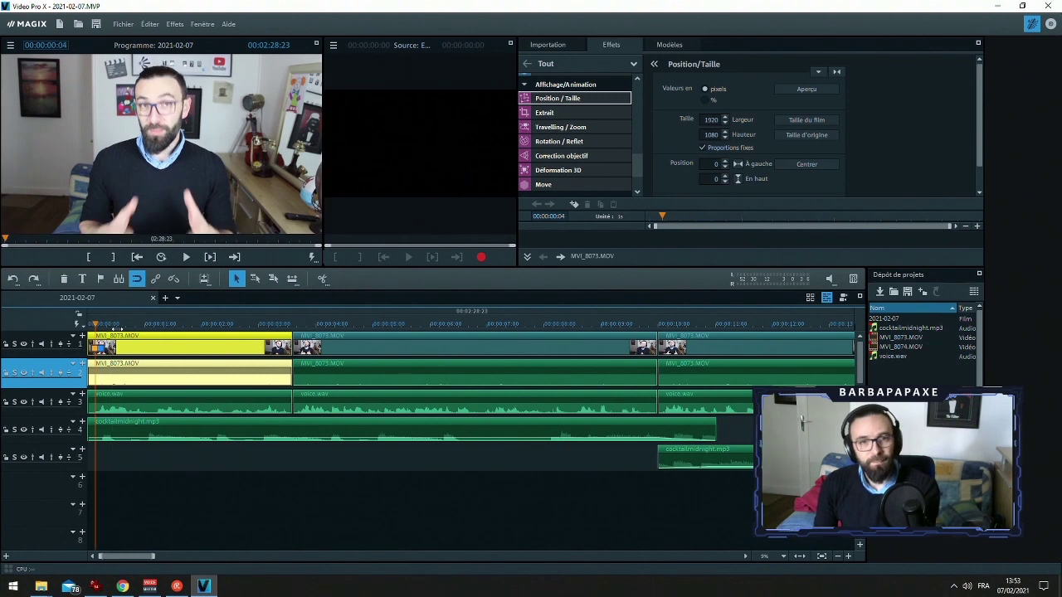
# Split the first video clip at 00:00:01:05 and return the playhead to the start of the film
pyautogui.click(169, 318)
pyautogui.moveTo(166, 323); pyautogui.dragTo(89, 323)
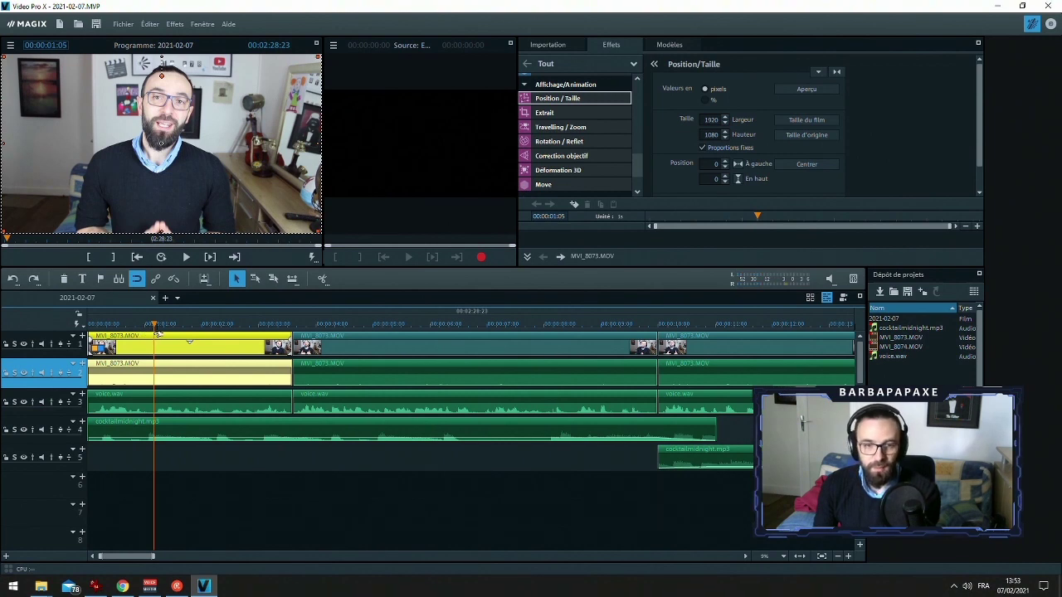
pyautogui.press('t')
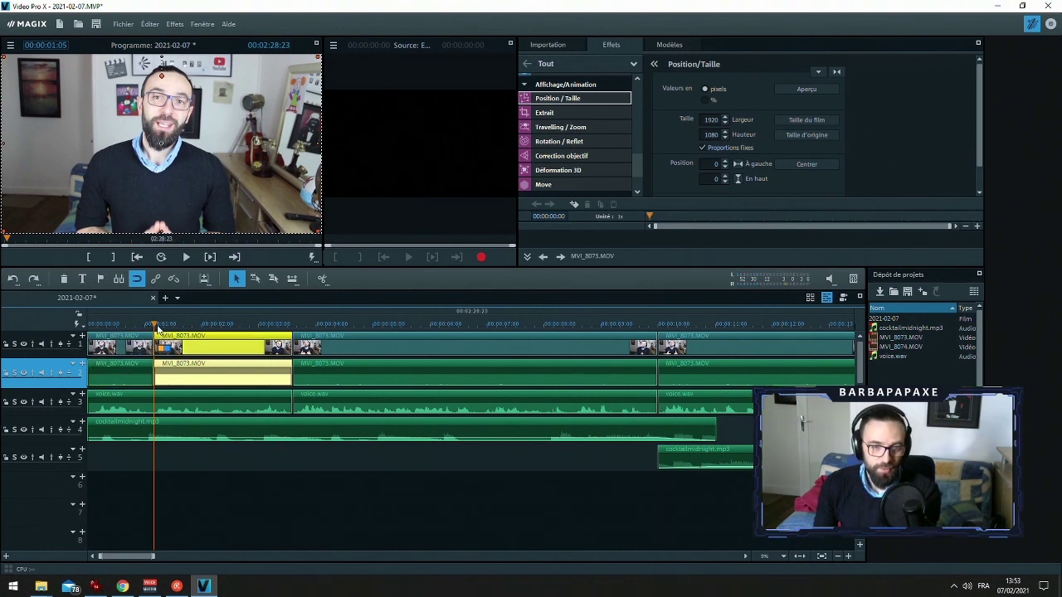
pyautogui.moveTo(134, 326); pyautogui.dragTo(3, 318)
pyautogui.press('space')
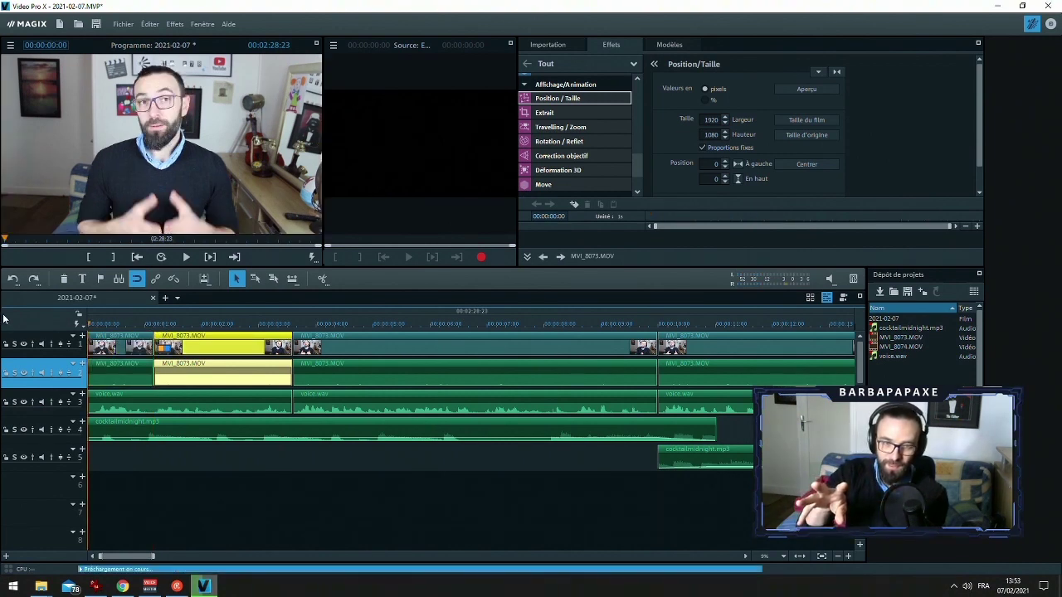
# Add a Position / Taille keyframe at 00:00:01:05, where the second video clip on track 1 starts
pyautogui.press('space')
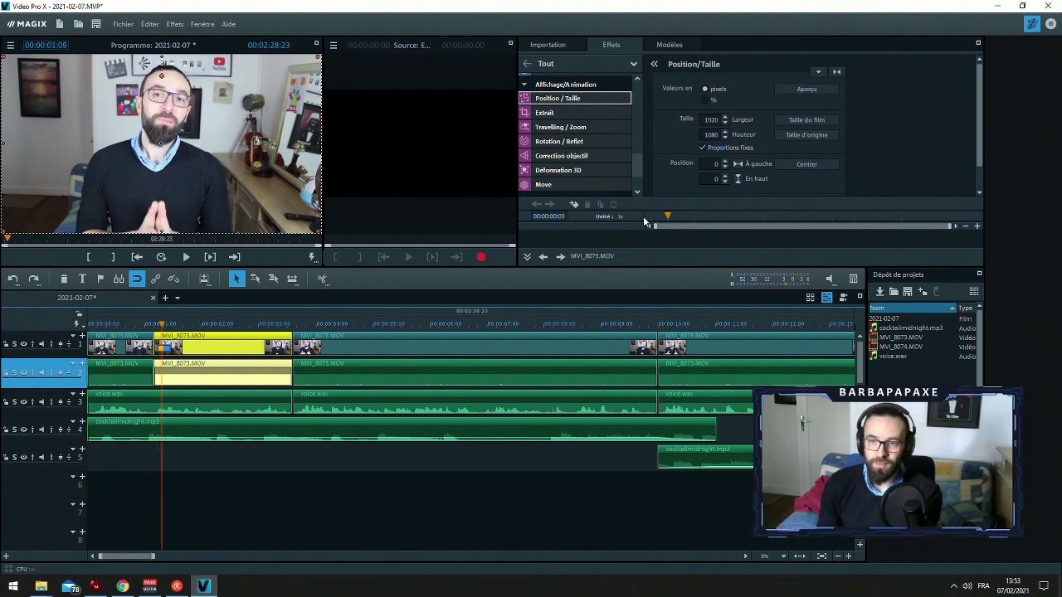
pyautogui.press('Left')
pyautogui.press('Left')
pyautogui.press('Left')
pyautogui.press('Left')
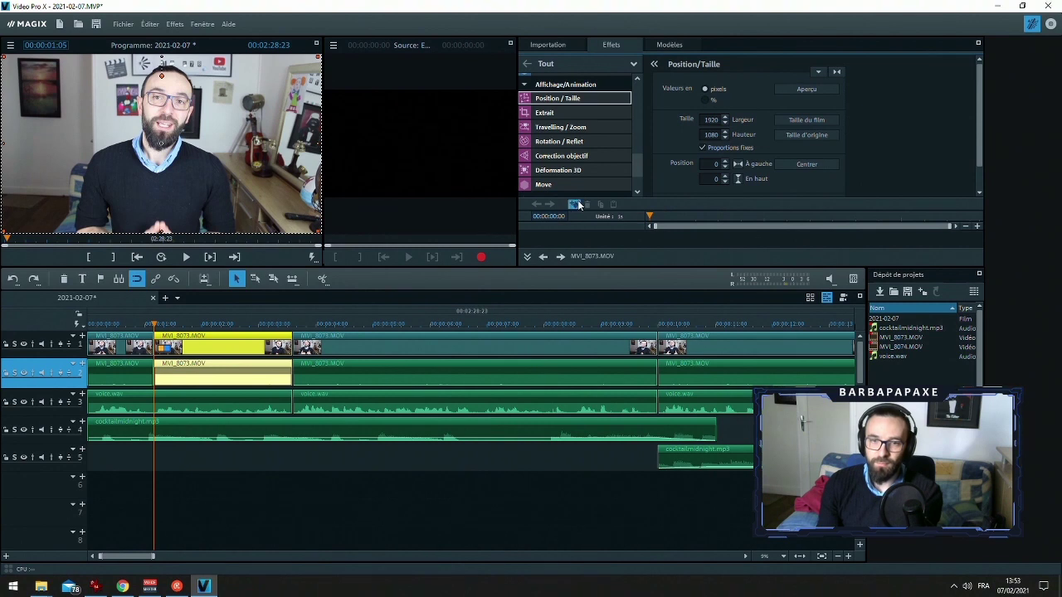
pyautogui.click(579, 205)
# Add a second keyframe at 00:00:02:14, enlarge the picture there to 2110 pixels wide, and centre it in both directions
pyautogui.press('space')
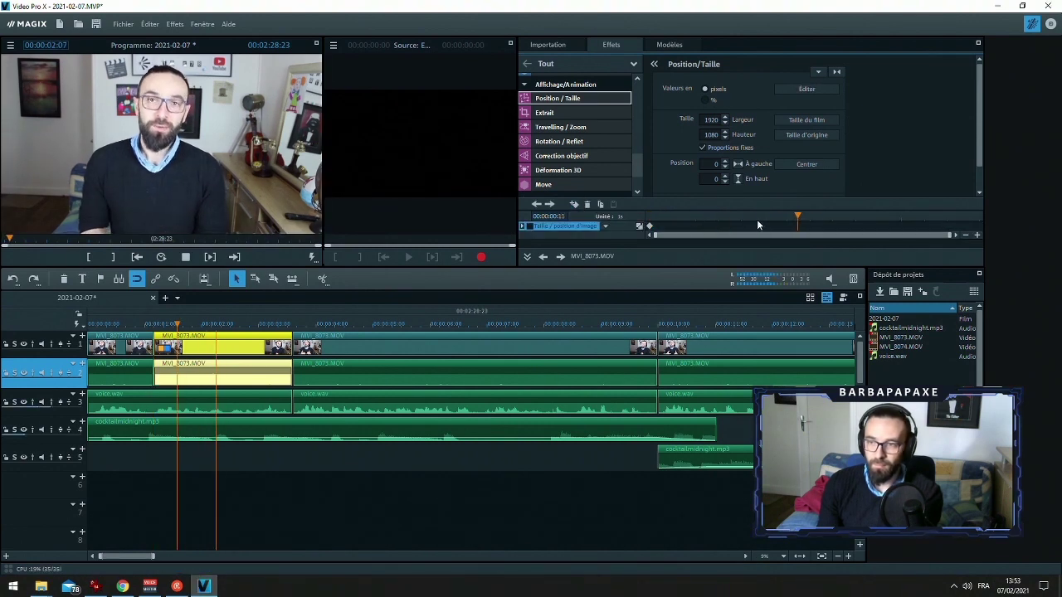
pyautogui.click(827, 218)
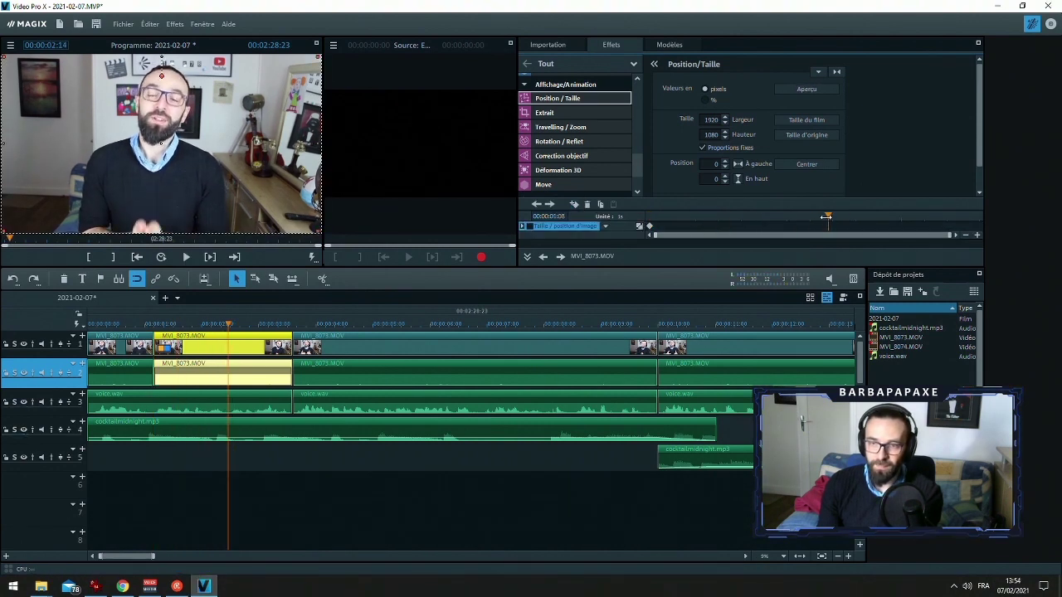
pyautogui.click(573, 204)
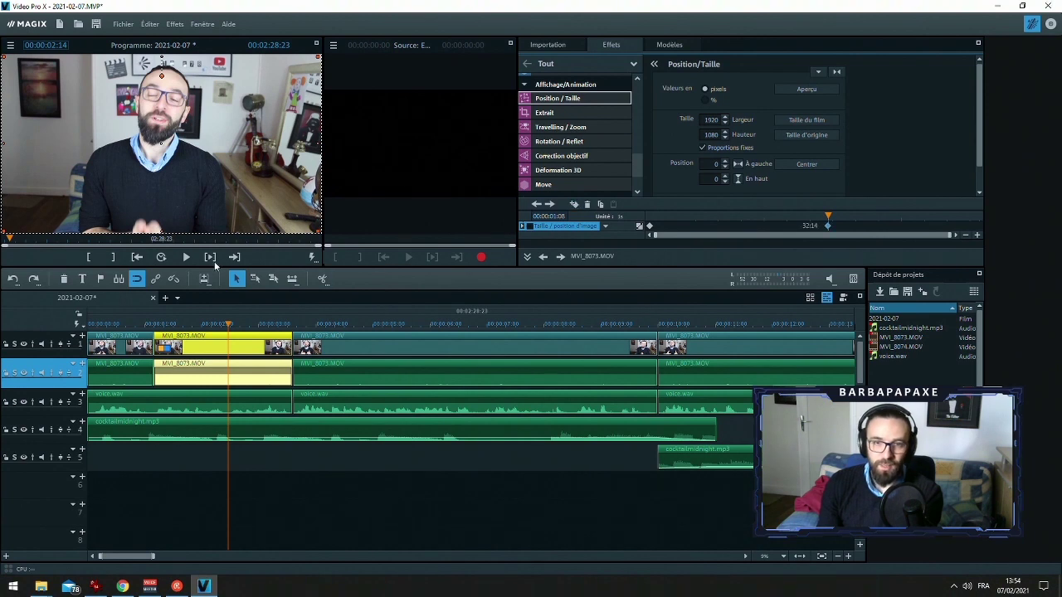
pyautogui.moveTo(317, 230); pyautogui.dragTo(350, 248)
pyautogui.click(737, 164)
pyautogui.click(738, 179)
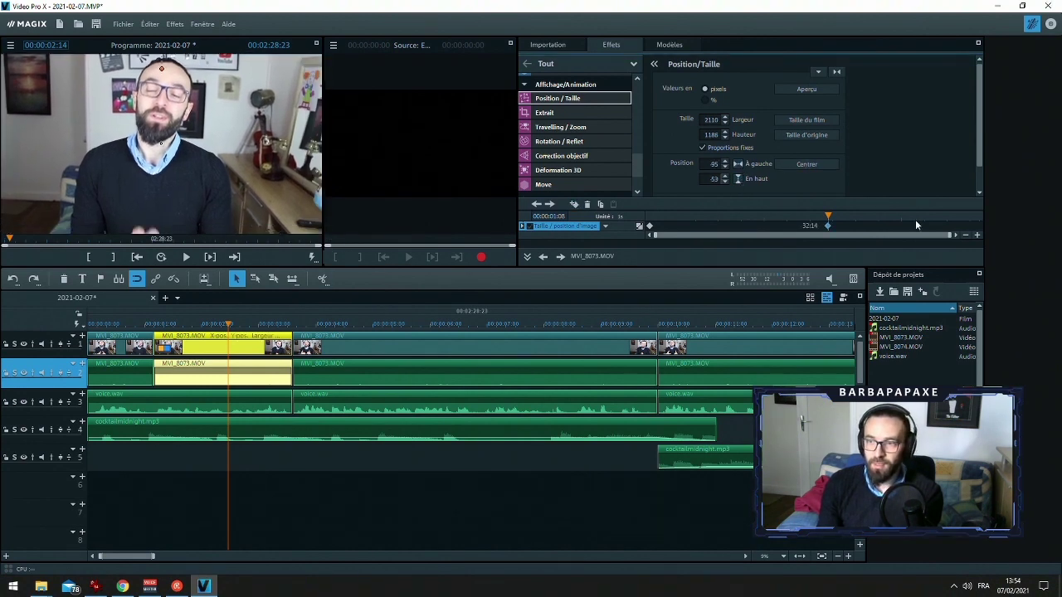
# Add a keyframe near the end of the second clip, at 00:00:03:16
pyautogui.click(915, 217)
pyautogui.click(964, 216)
pyautogui.moveTo(965, 215); pyautogui.dragTo(976, 216)
pyautogui.click(573, 204)
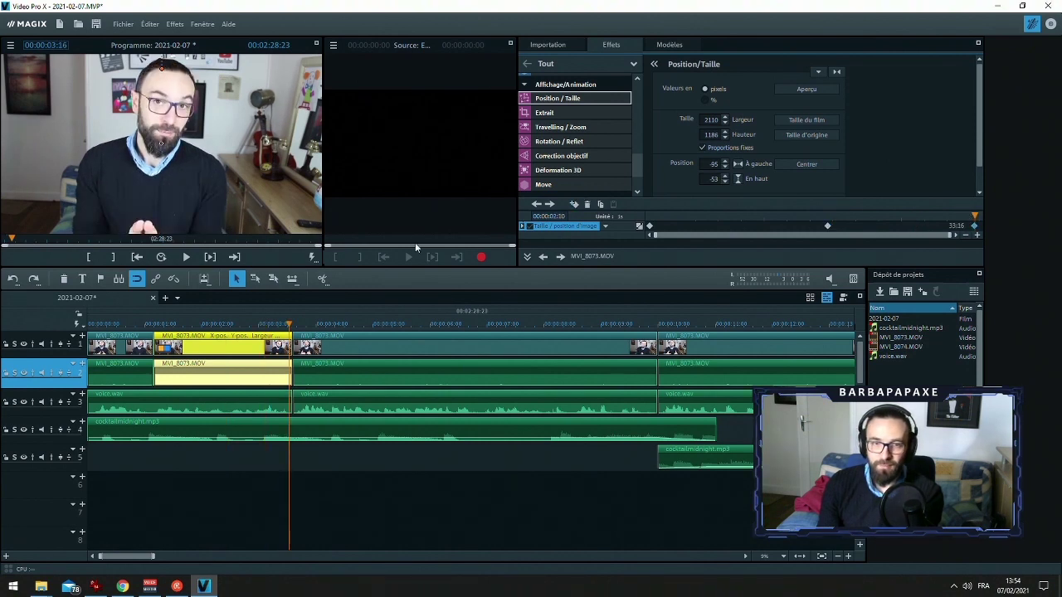
# Enlarge the picture at the last keyframe to 2491 × 1402 pixels, centre it horizontally, and lower it to a vertical position of -69
pyautogui.scroll(-1, 266, 206)
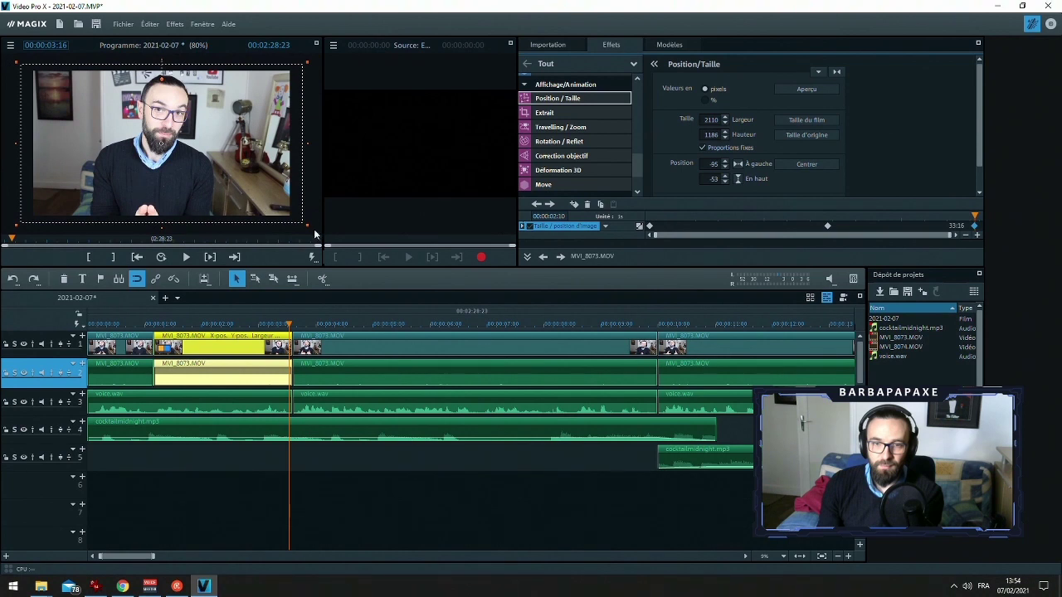
pyautogui.moveTo(307, 226); pyautogui.dragTo(363, 257)
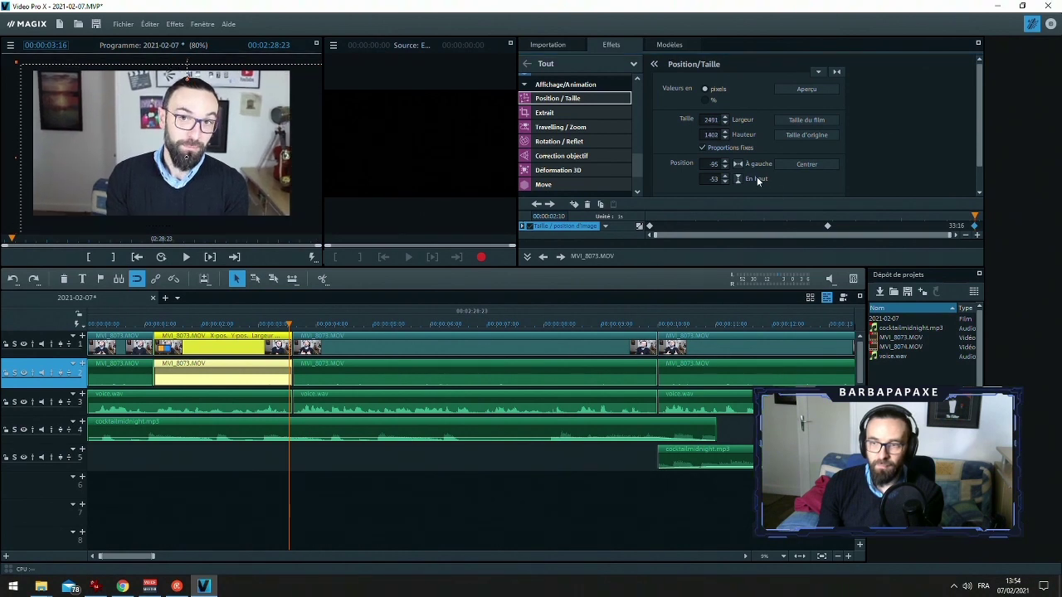
pyautogui.click(737, 164)
pyautogui.click(736, 179)
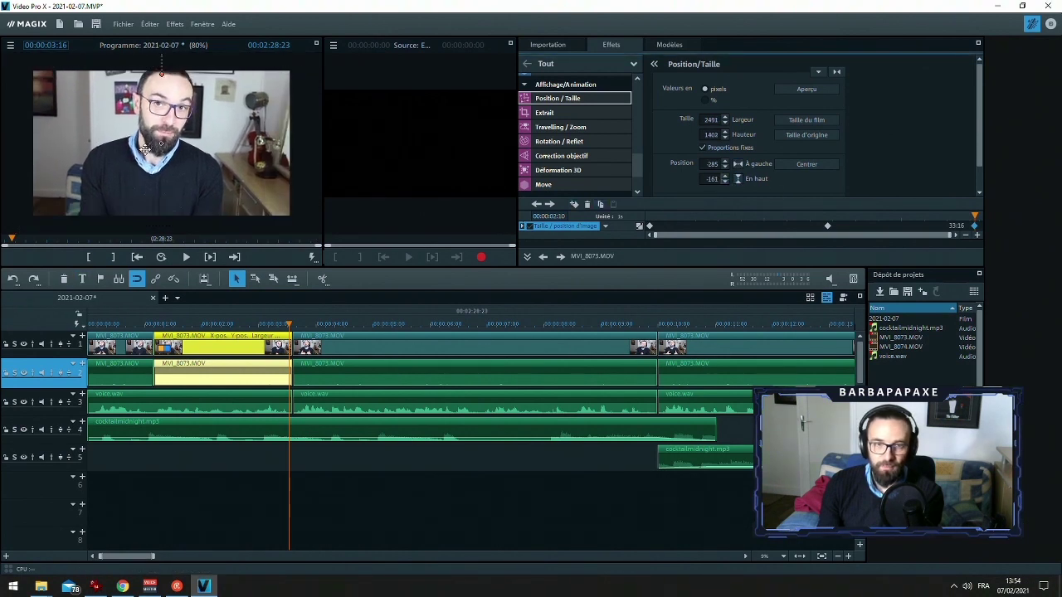
pyautogui.moveTo(145, 148); pyautogui.dragTo(146, 159)
pyautogui.click(738, 164)
# Play the film from the start to review the animated zoom, and return the playhead to the beginning
pyautogui.moveTo(124, 324); pyautogui.dragTo(52, 313)
pyautogui.press('space')
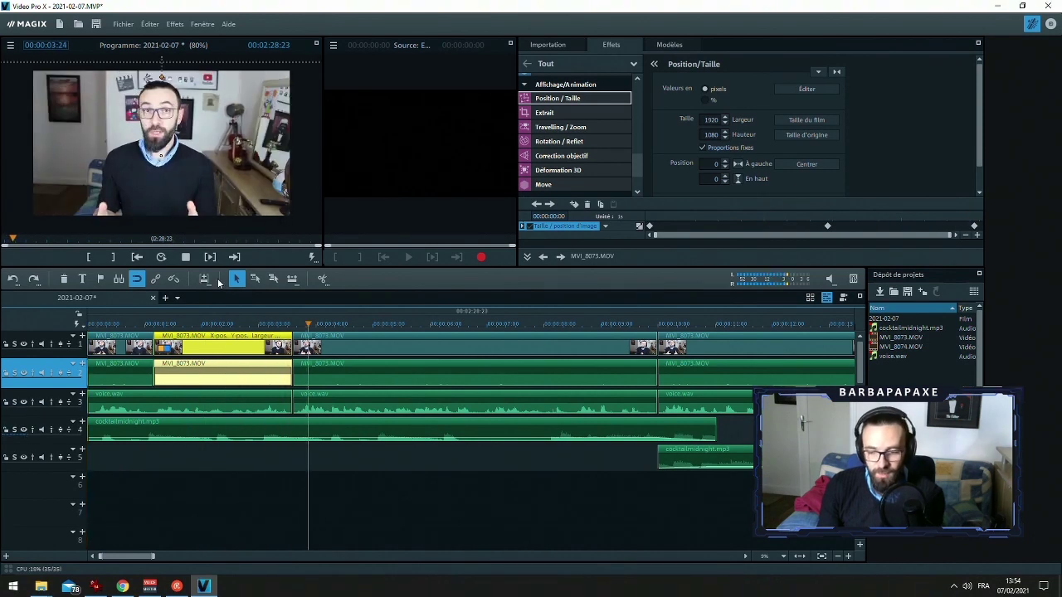
pyautogui.press('space')
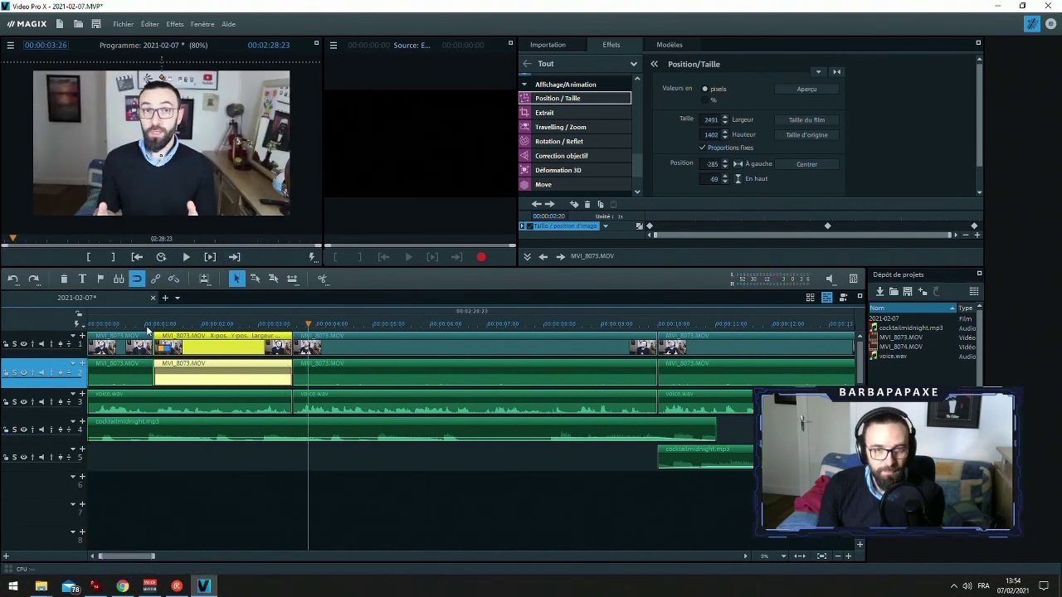
pyautogui.moveTo(146, 325); pyautogui.dragTo(78, 325)
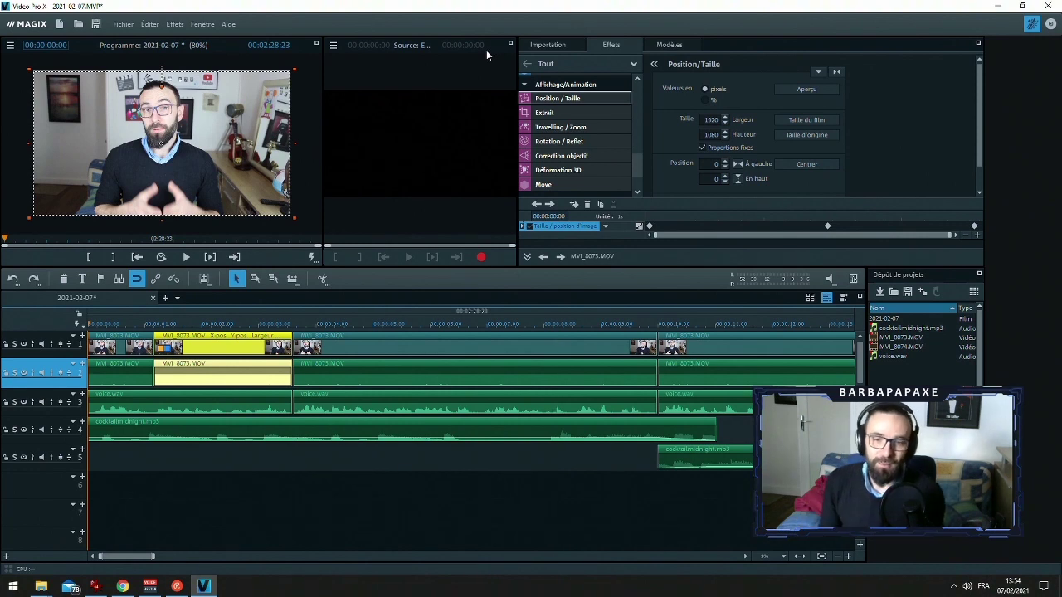
# Play back from the start of the third video clip and split that clip at 00:00:06:24
pyautogui.press('space')
pyautogui.click(292, 325)
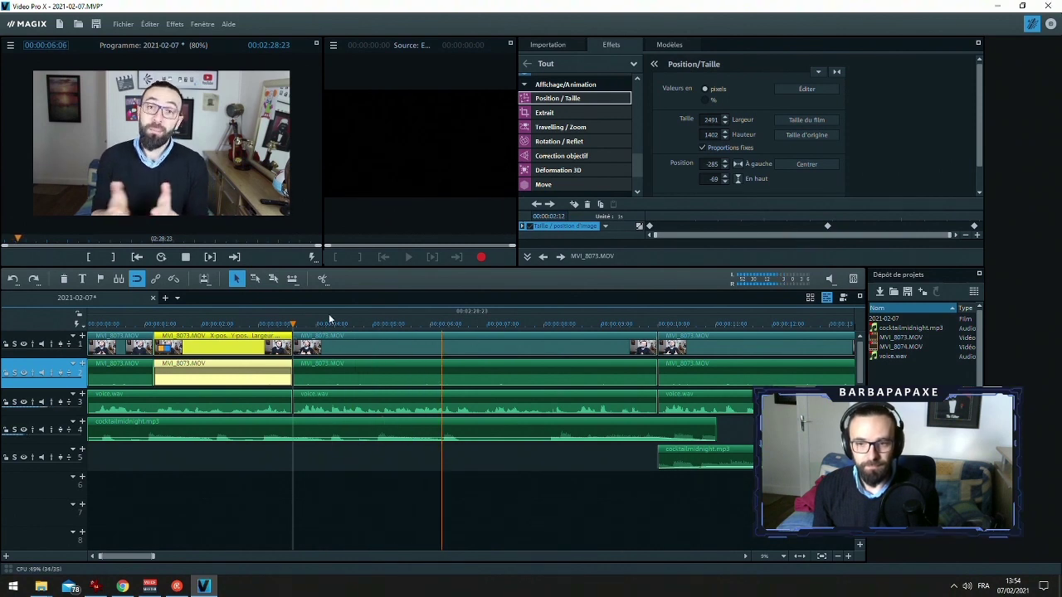
pyautogui.click(476, 323)
pyautogui.click(484, 350)
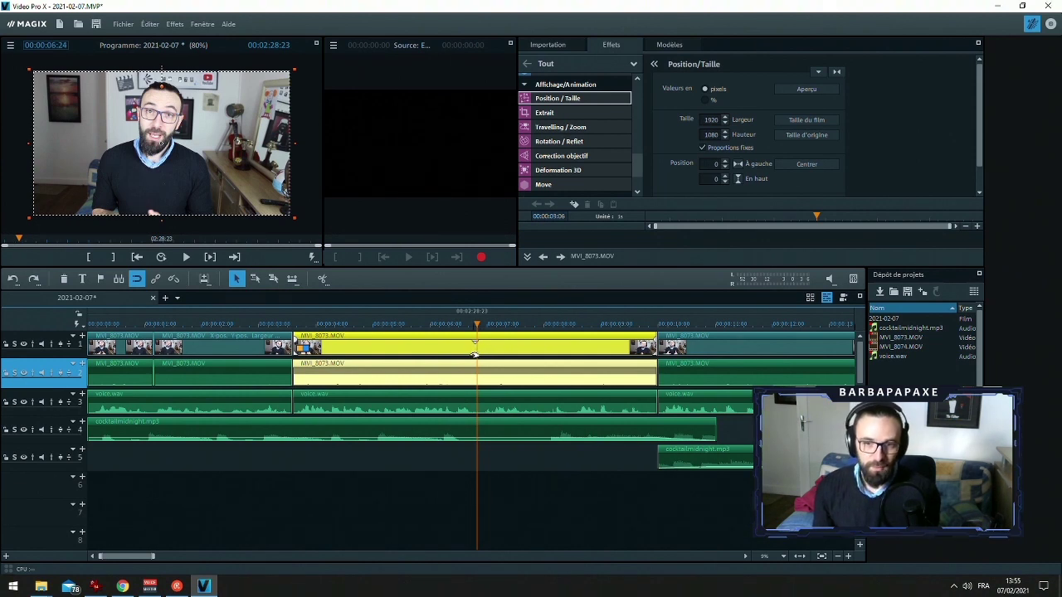
pyautogui.press('t')
# Copy the second clip's last Position / Taille keyframe, at 00:00:03:16
pyautogui.click(284, 322)
pyautogui.click(248, 346)
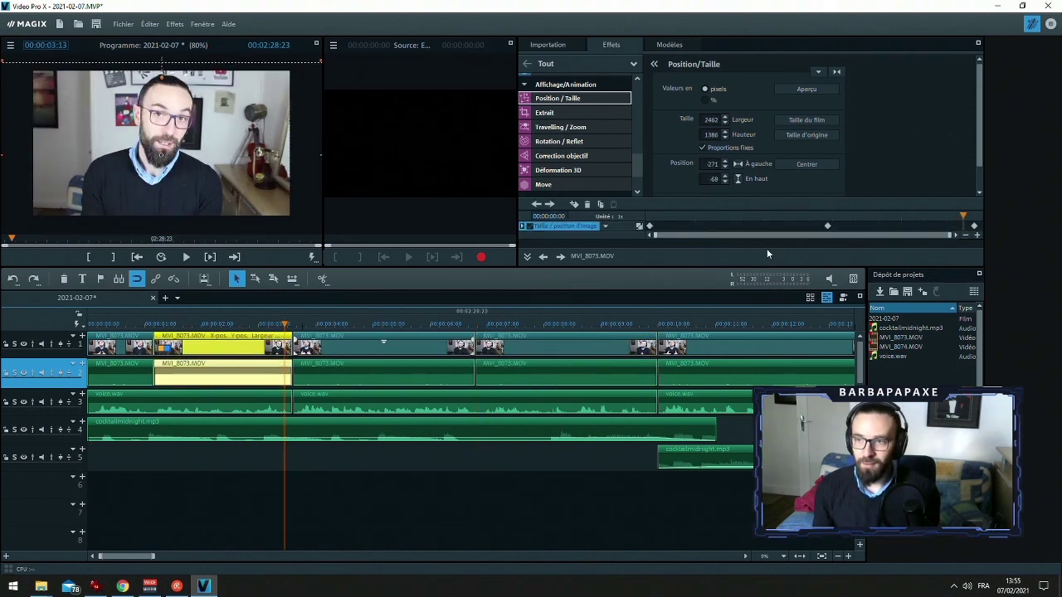
pyautogui.click(973, 227)
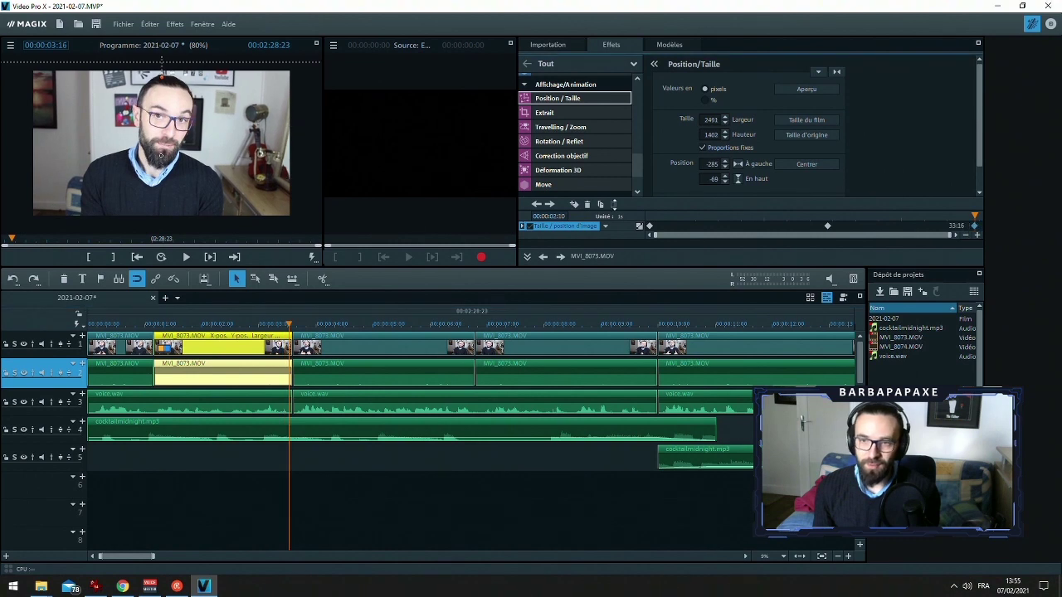
# Paste the copied keyframe at the start of the third clip, 00:00:03:18, and play back across the cut
pyautogui.click(292, 324)
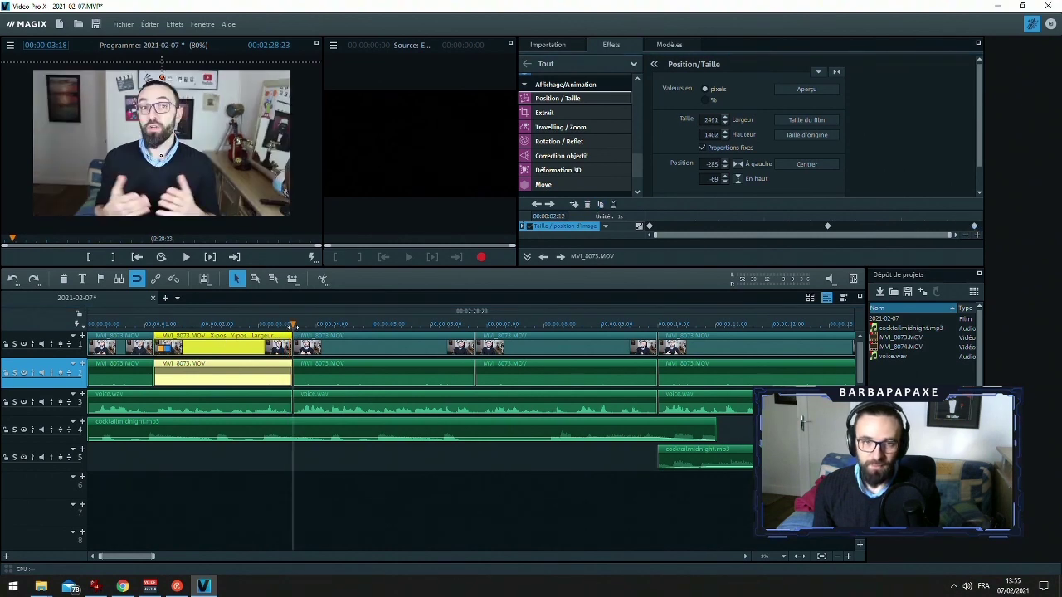
pyautogui.click(303, 347)
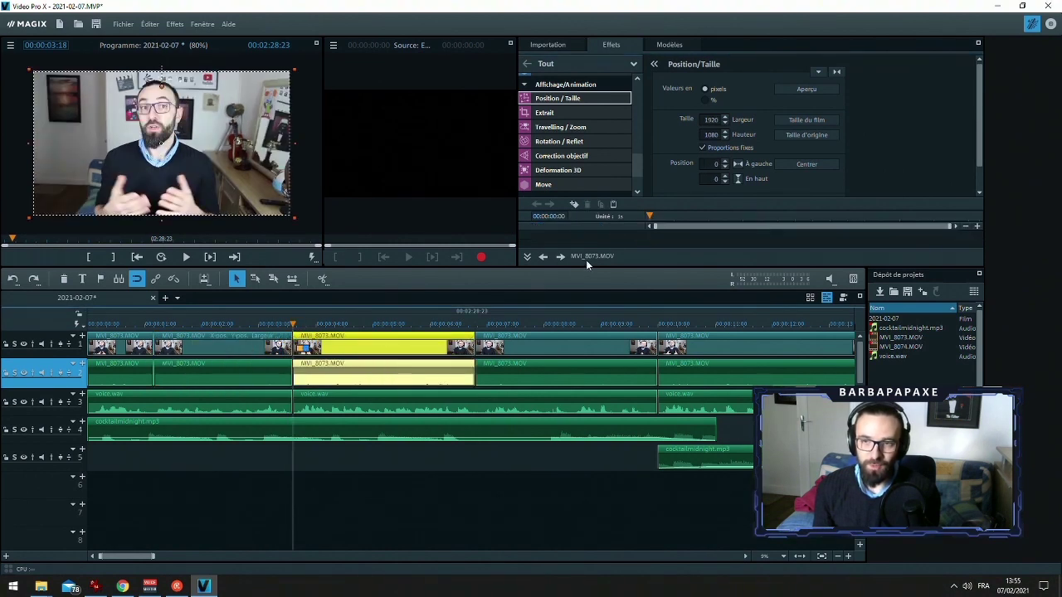
pyautogui.click(612, 204)
pyautogui.click(280, 323)
pyautogui.press('space')
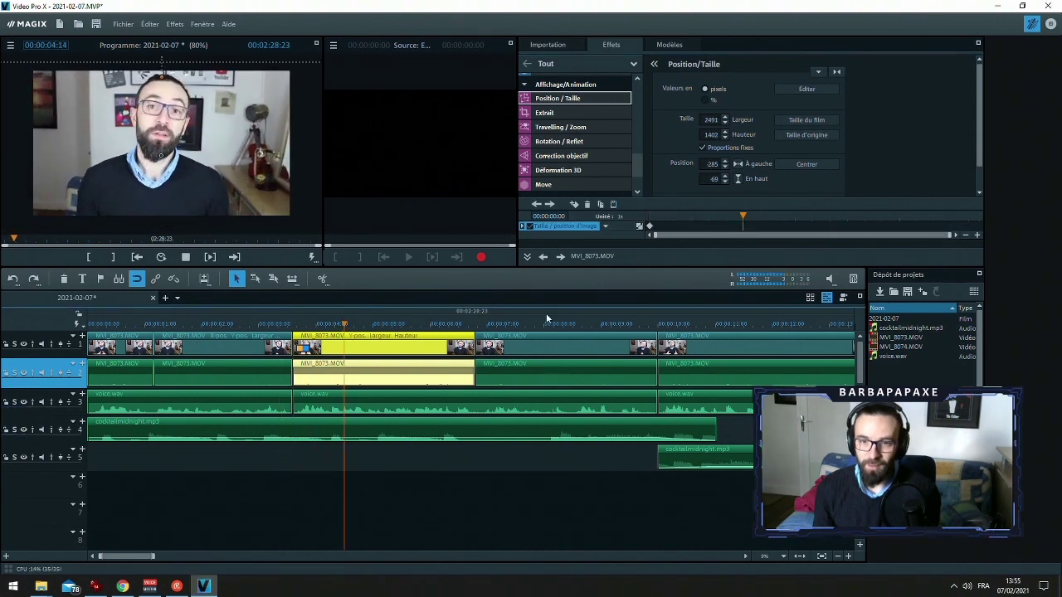
# Undo the pasted keyframe, play on to 00:00:06:25, and undo the split of the third clip
pyautogui.hotkey('ctrl', 'z')
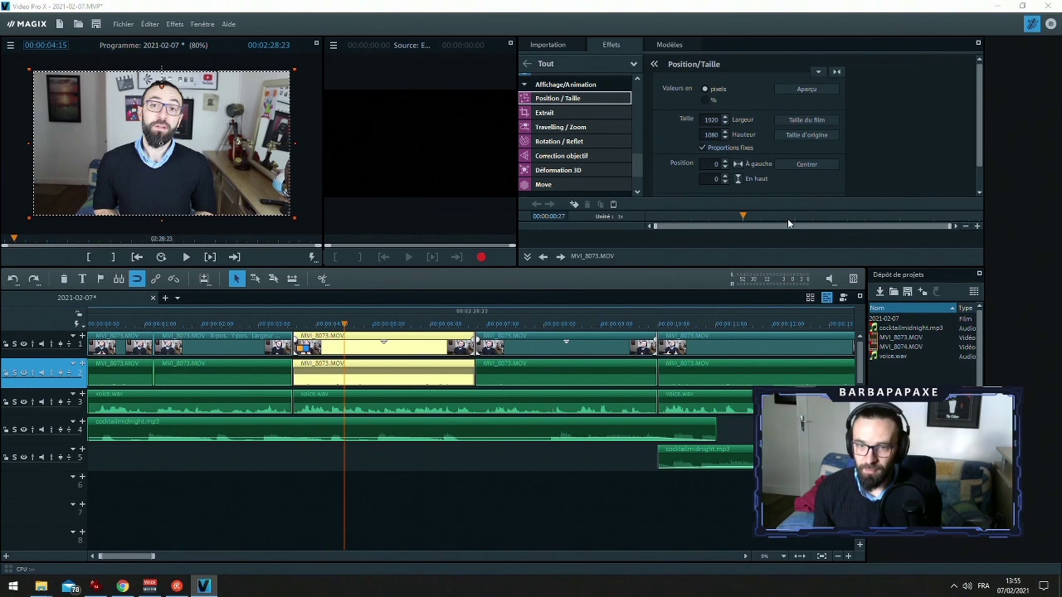
pyautogui.hotkey('ctrl', 'e')
pyautogui.click(737, 424)
pyautogui.press('space')
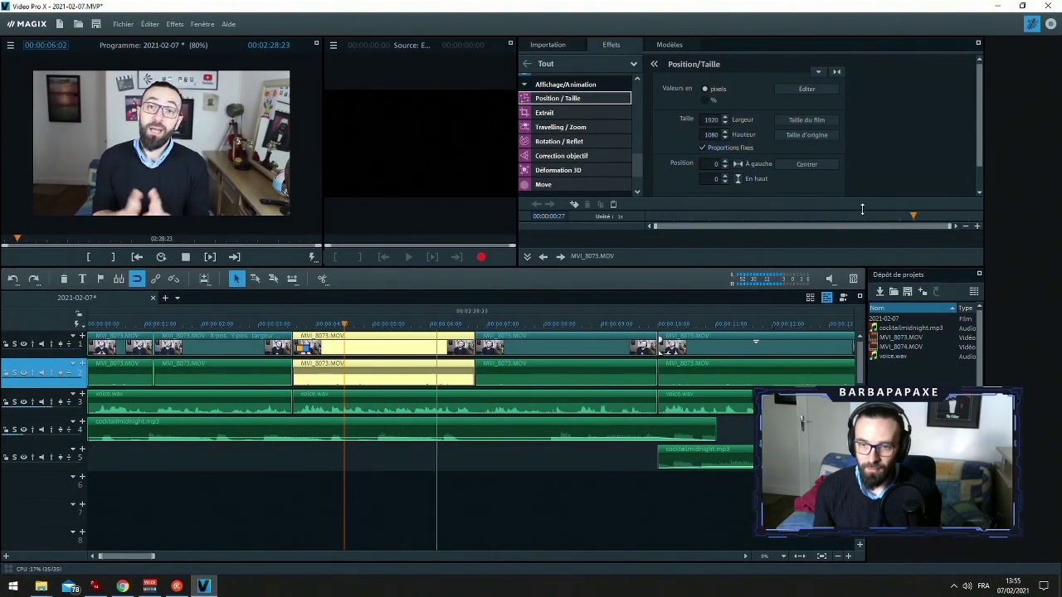
pyautogui.press('space')
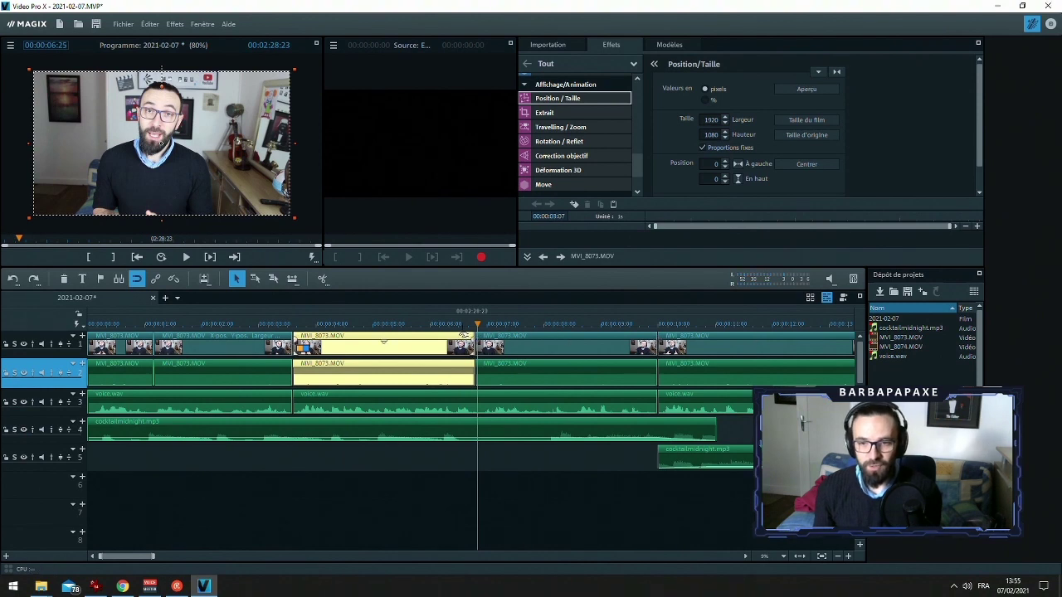
pyautogui.hotkey('ctrl', 'z')
# Add a full-frame keyframe to the third clip at 00:00:06:22 and paste the copied zoom keyframe at its start, 00:00:03:18
pyautogui.click(471, 327)
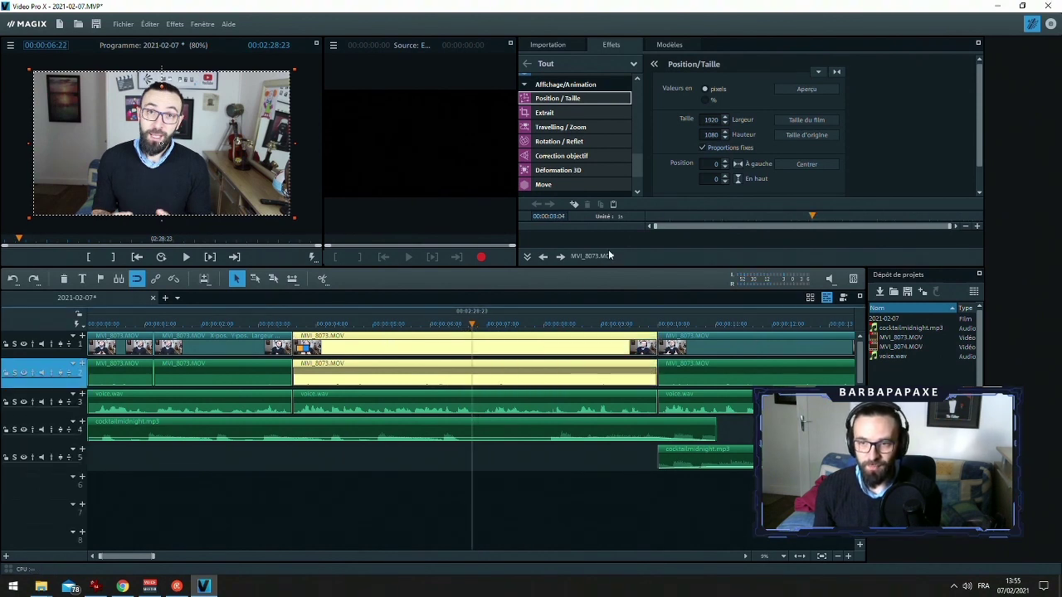
pyautogui.click(573, 204)
pyautogui.click(294, 326)
pyautogui.click(613, 205)
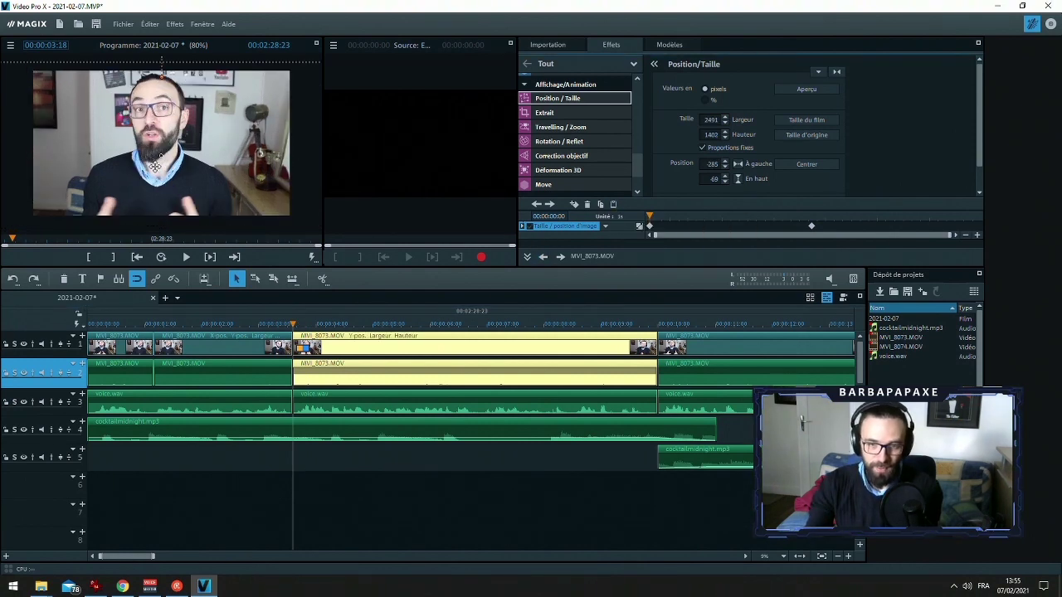
# Add a keyframe at 00:00:08:01 in the third clip, enlarge the picture to 2118 × 1192 pixels, and centre it
pyautogui.press('space')
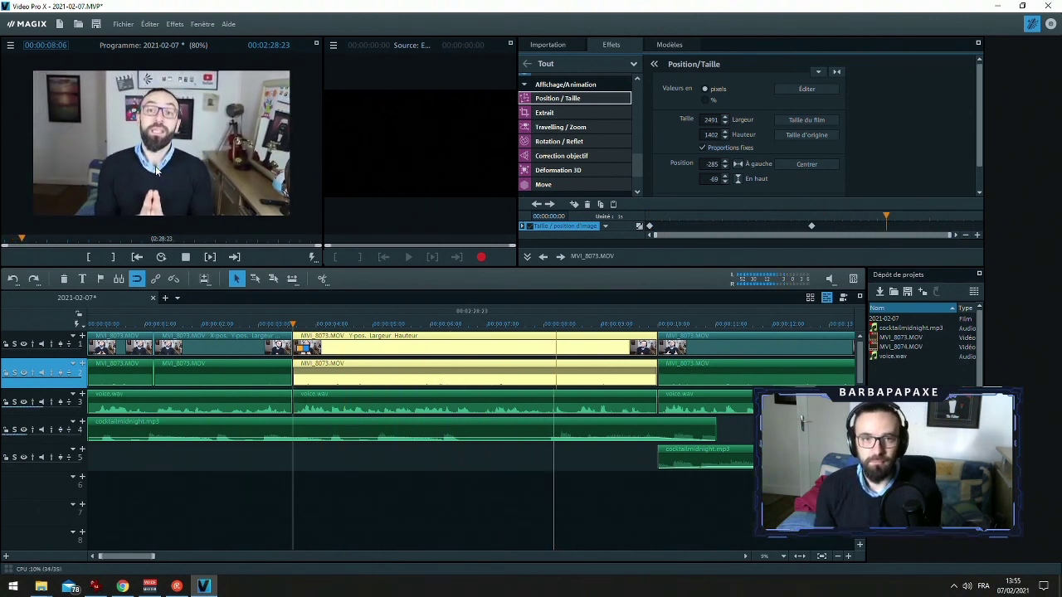
pyautogui.moveTo(574, 328); pyautogui.dragTo(544, 327)
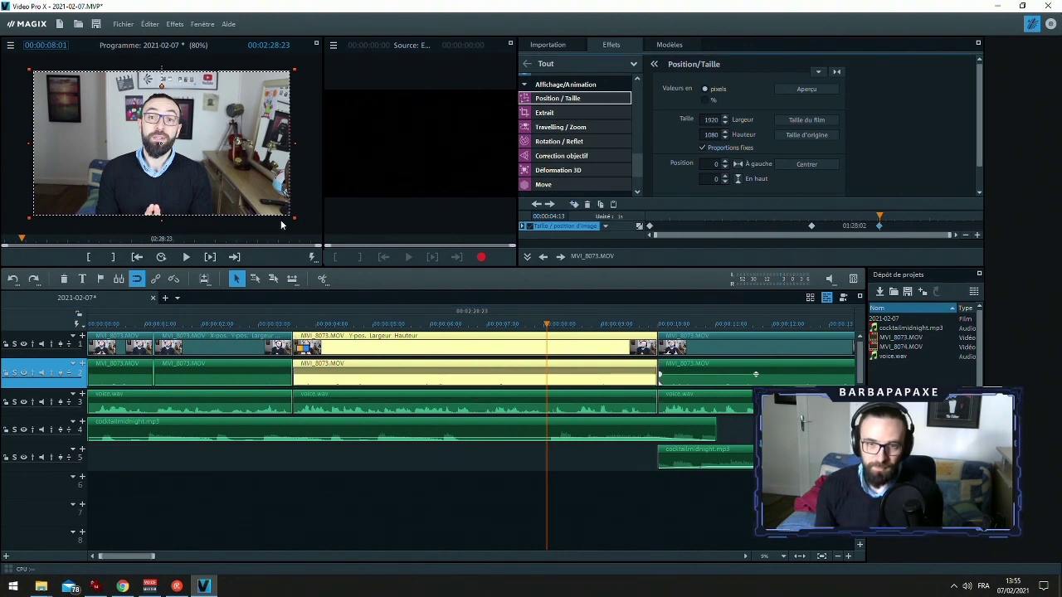
pyautogui.moveTo(294, 217); pyautogui.dragTo(317, 231)
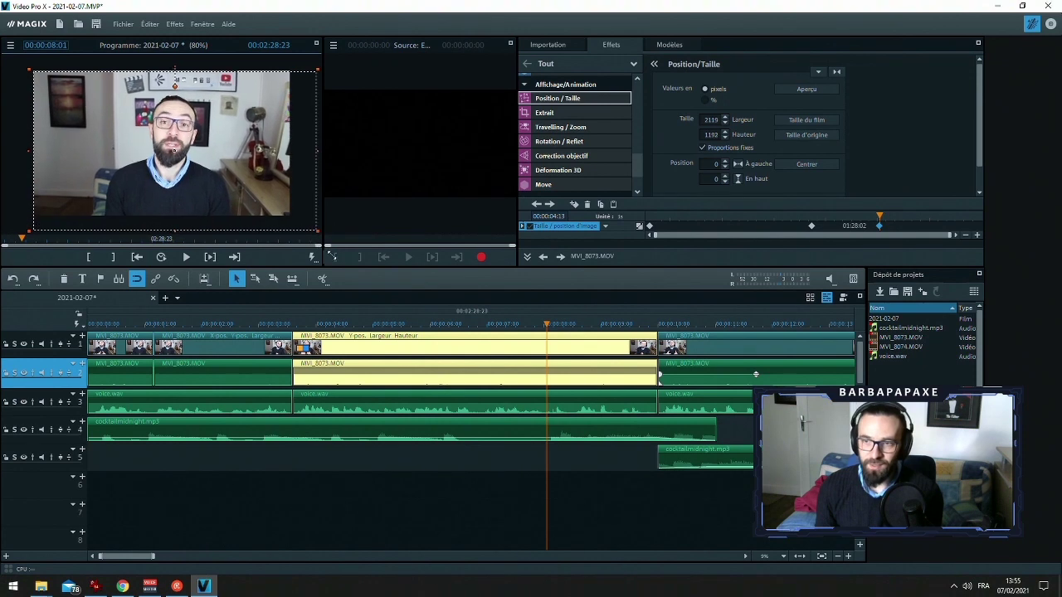
pyautogui.click(738, 164)
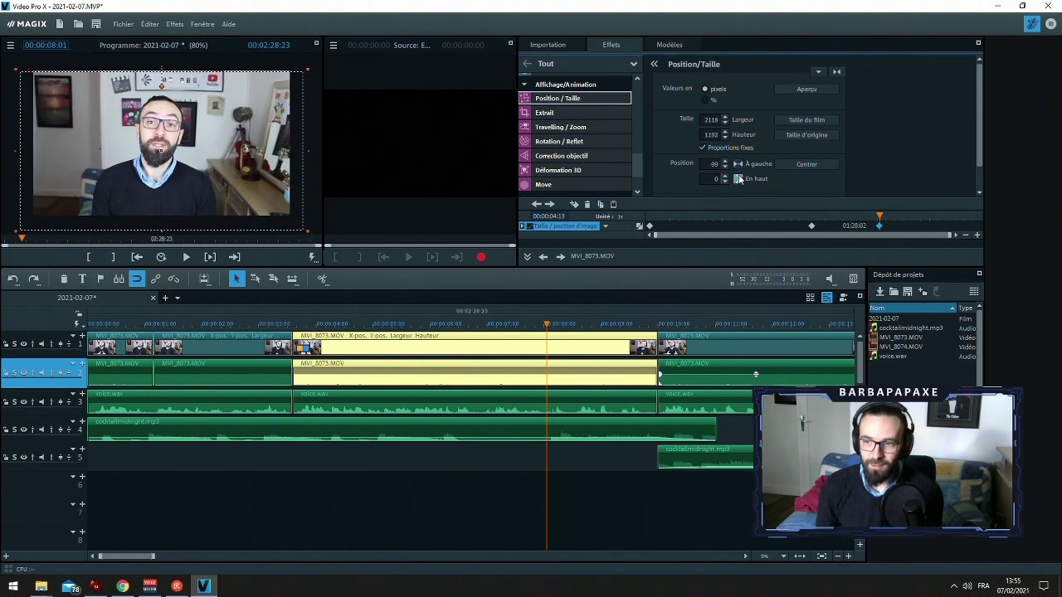
pyautogui.click(738, 179)
# Play back the third clip around its middle and last keyframes to examine the zoom timing
pyautogui.click(465, 322)
pyautogui.press('space')
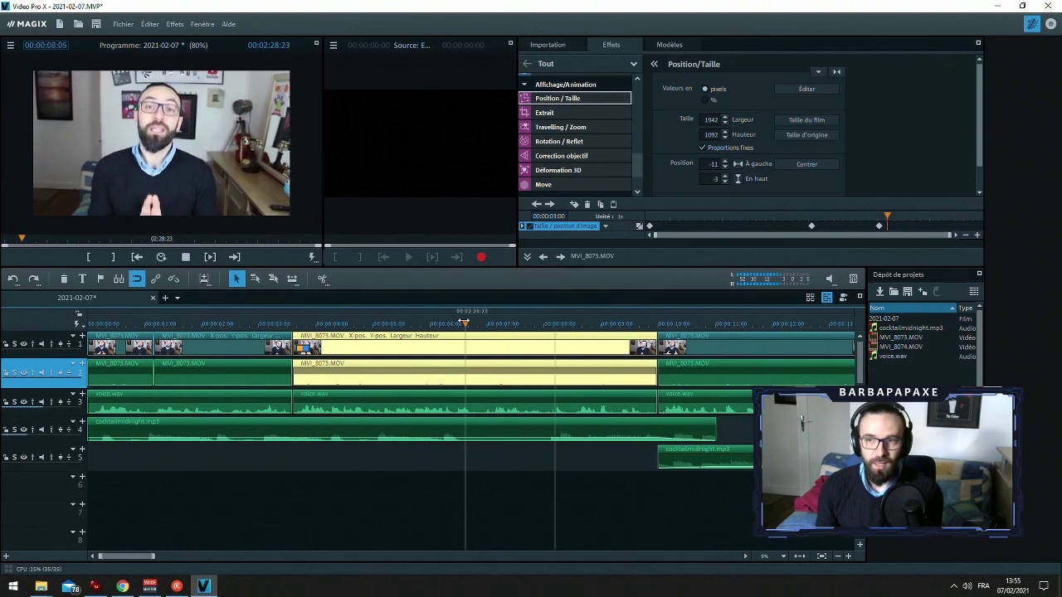
pyautogui.press('space')
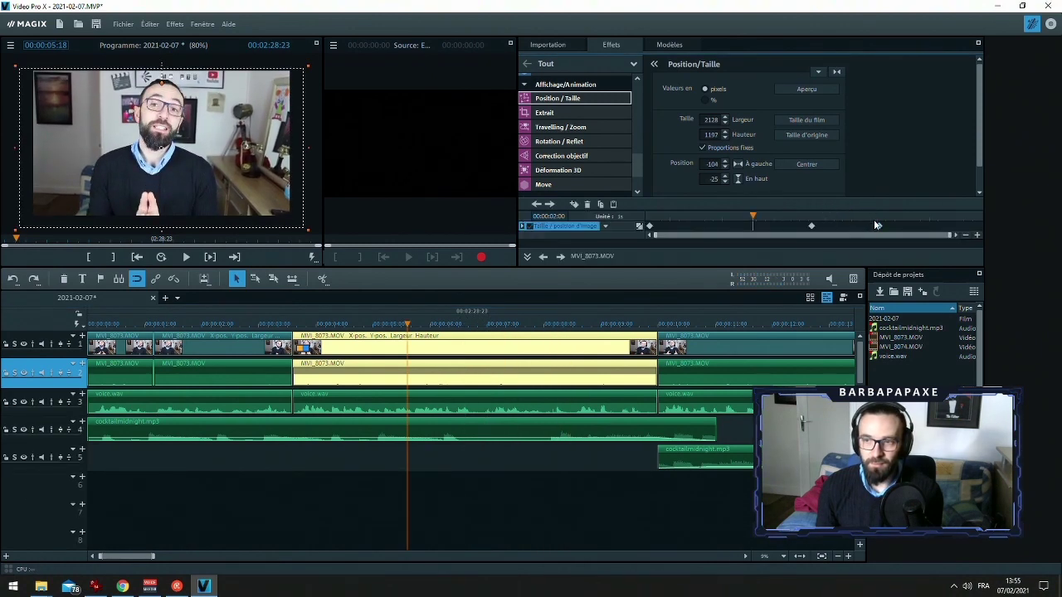
pyautogui.click(816, 224)
pyautogui.press('space')
pyautogui.press('space')
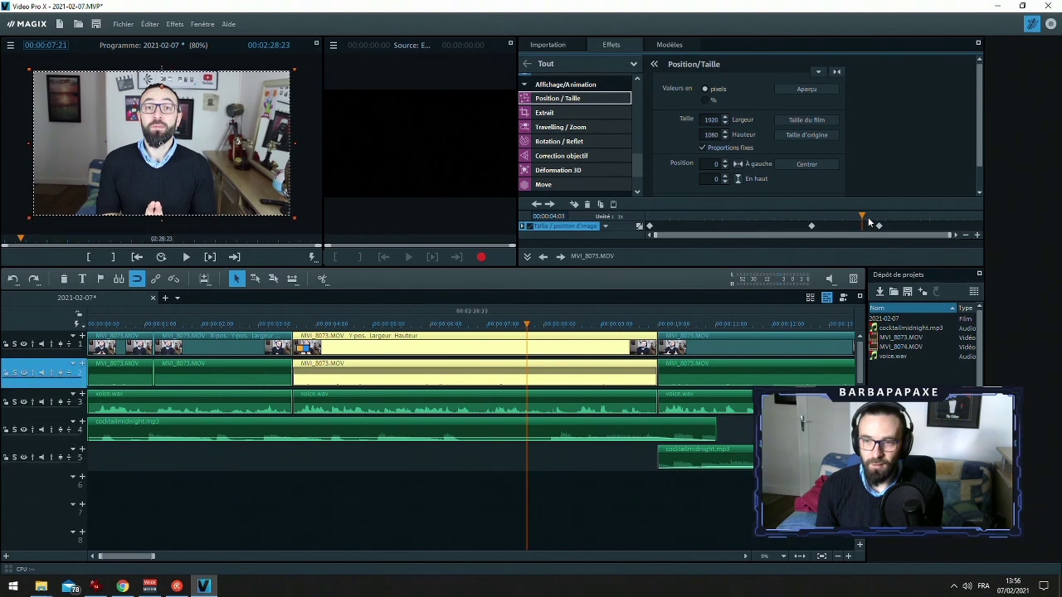
# Remove the third clip's keyframe at 00:00:08:01 and add a new one at 00:00:07:27
pyautogui.press('space')
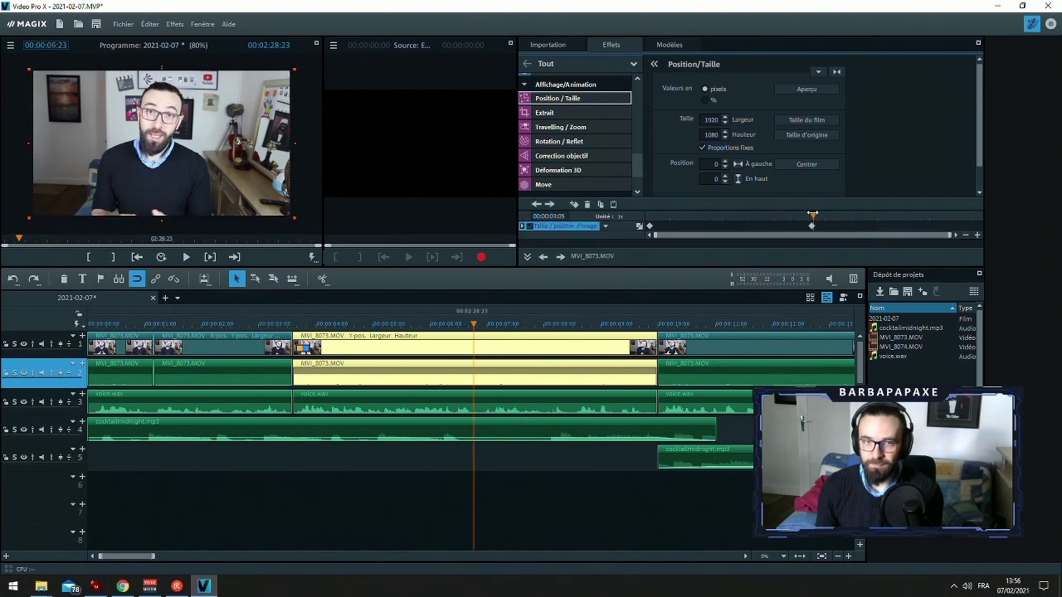
pyautogui.press('space')
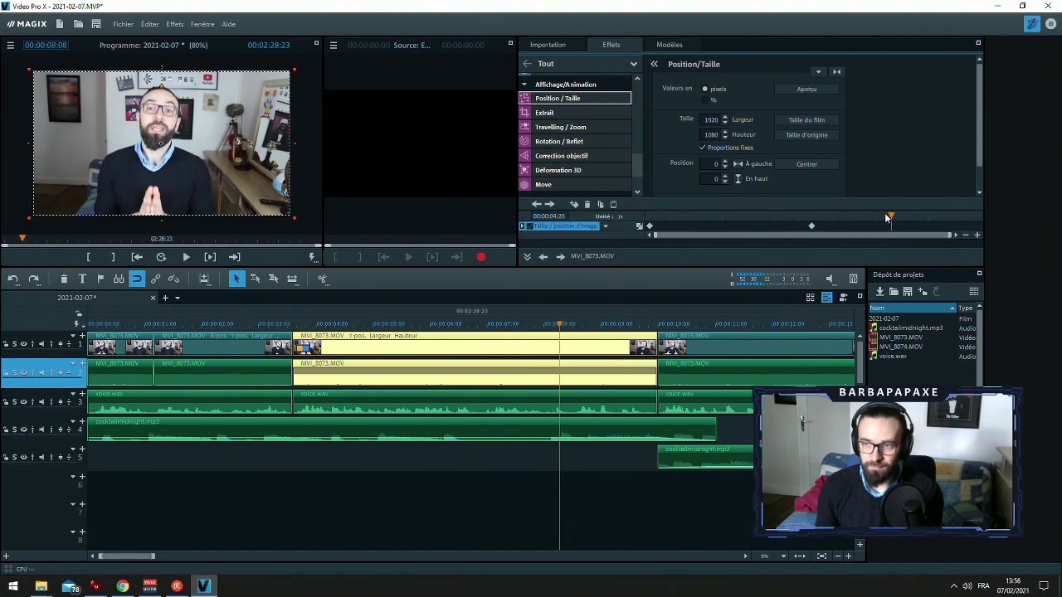
pyautogui.click(873, 216)
pyautogui.click(573, 204)
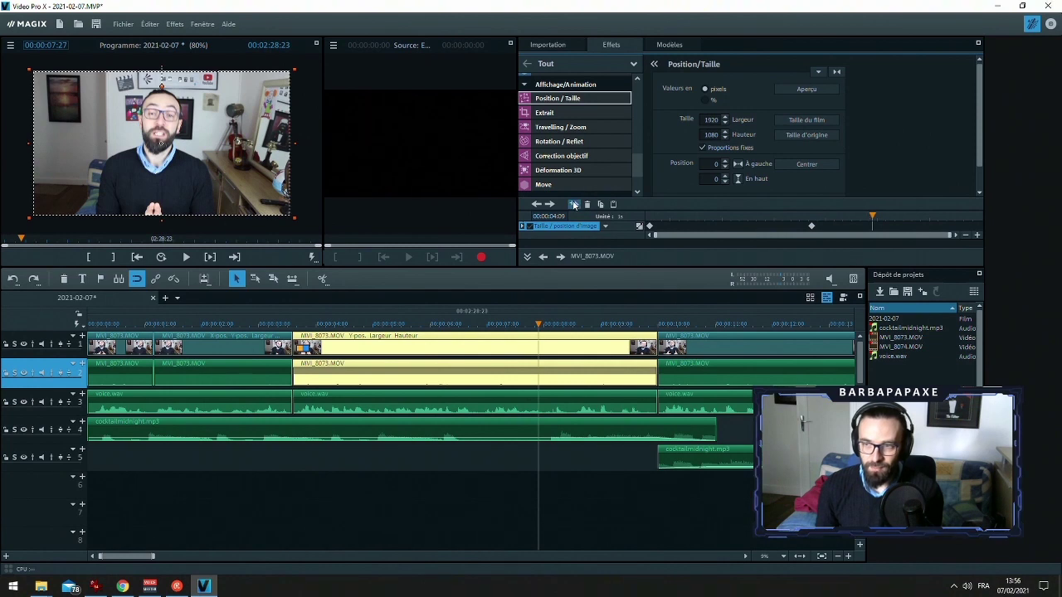
# At 00:00:08:04 in the third clip, enlarge the picture to about 2135 × 1201 pixels and centre it both ways
pyautogui.click(885, 223)
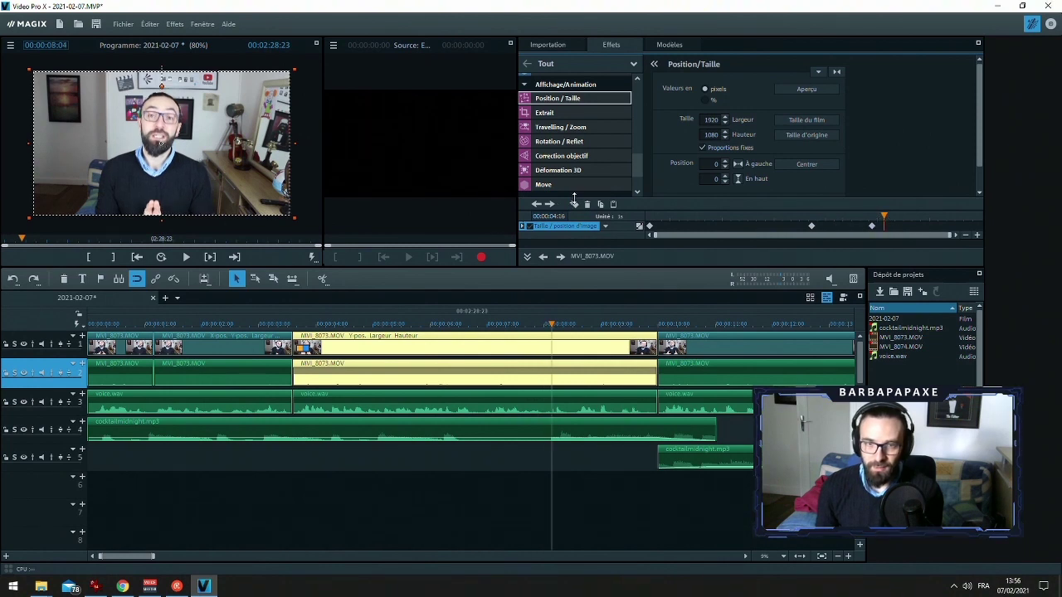
pyautogui.moveTo(292, 222); pyautogui.dragTo(325, 243)
pyautogui.click(737, 164)
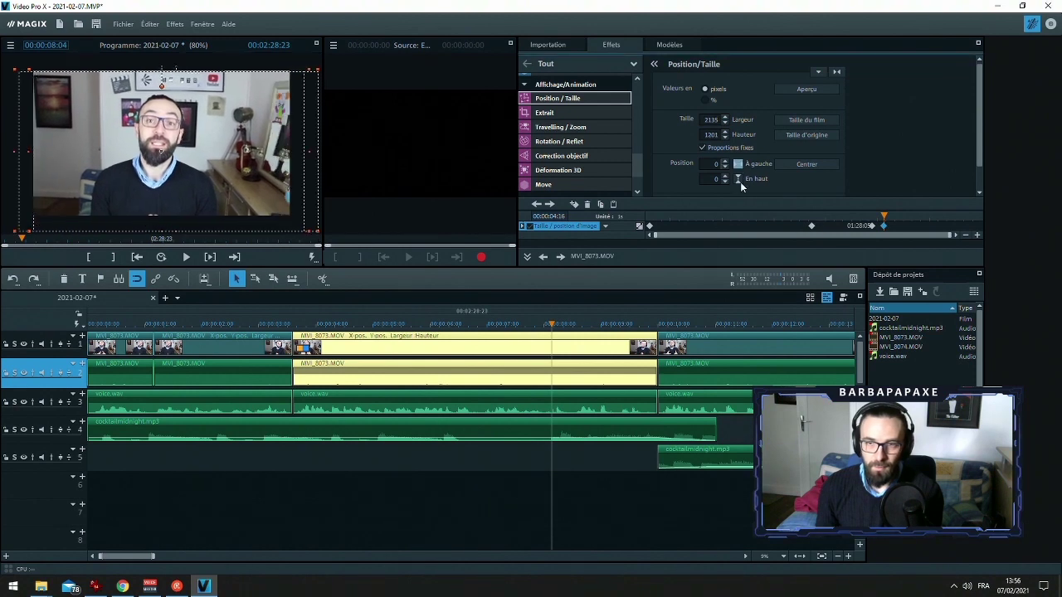
pyautogui.click(739, 181)
# Play back from the third clip's middle keyframe, and move the 00:00:07:27 keyframe slightly closer to the last one
pyautogui.click(811, 222)
pyautogui.press('space')
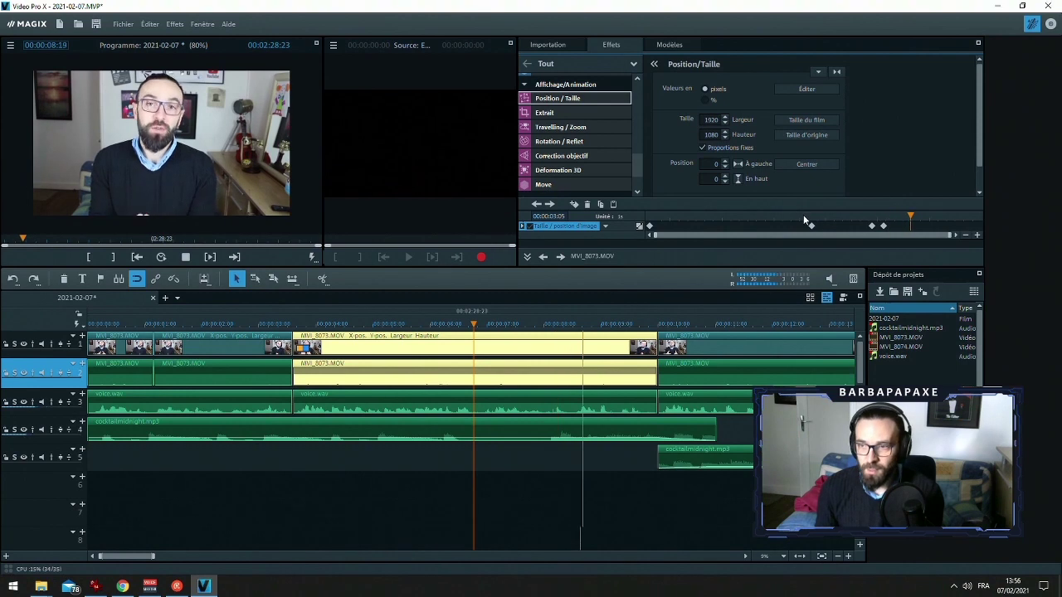
pyautogui.click(871, 226)
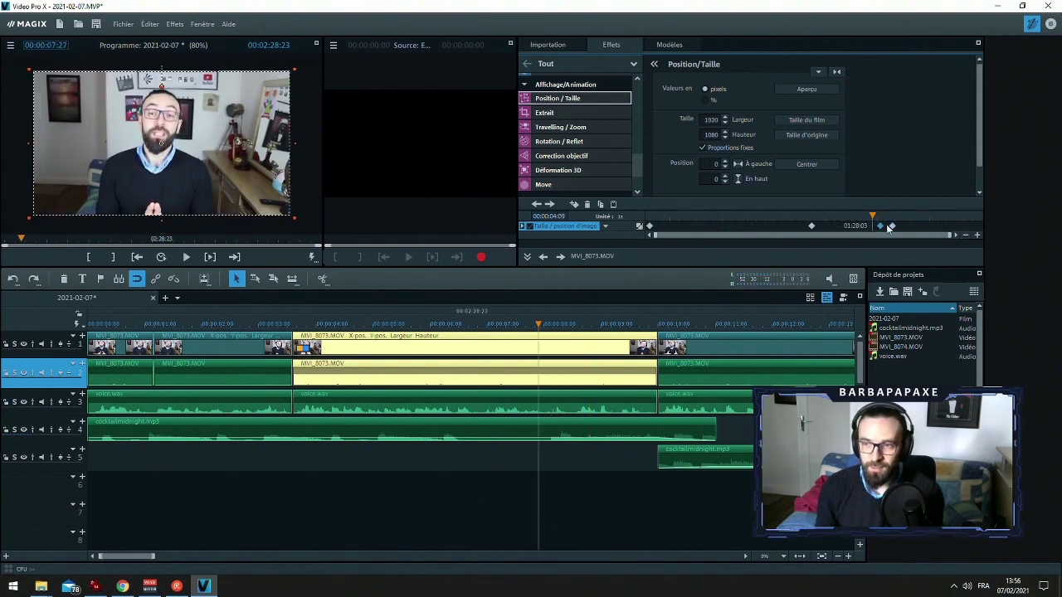
# Play back the third clip's final zoom through to the next clip to examine the shortened zoom timing
pyautogui.press('space')
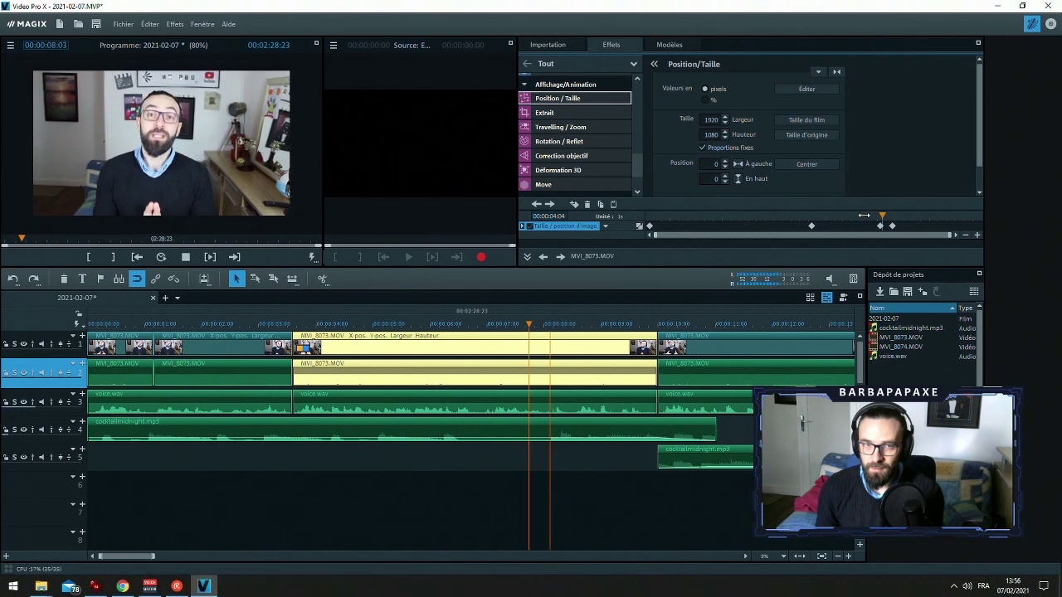
pyautogui.press('space')
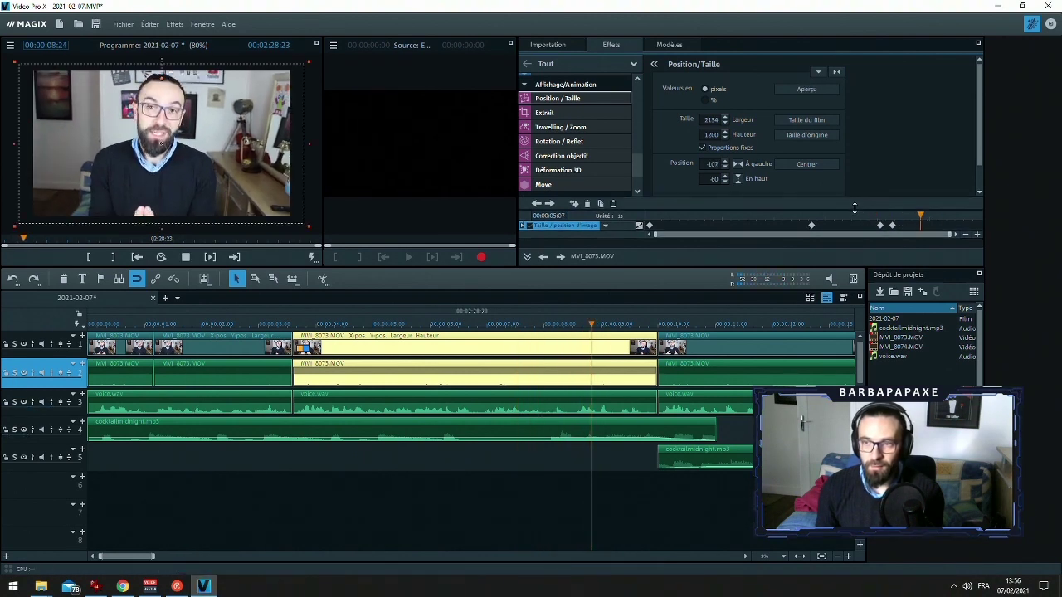
pyautogui.click(853, 214)
pyautogui.press('space')
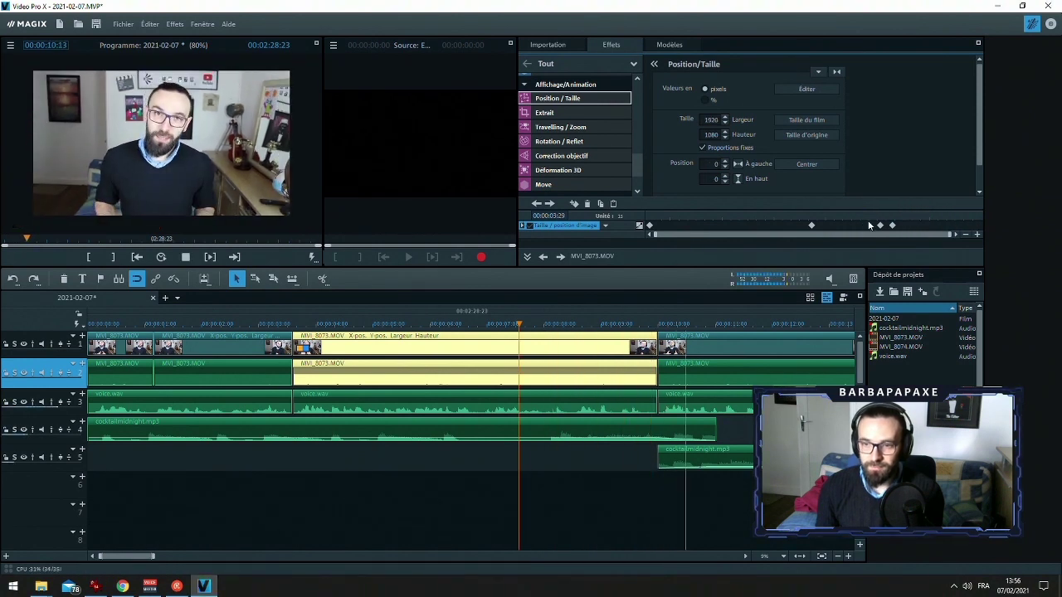
pyautogui.press('space')
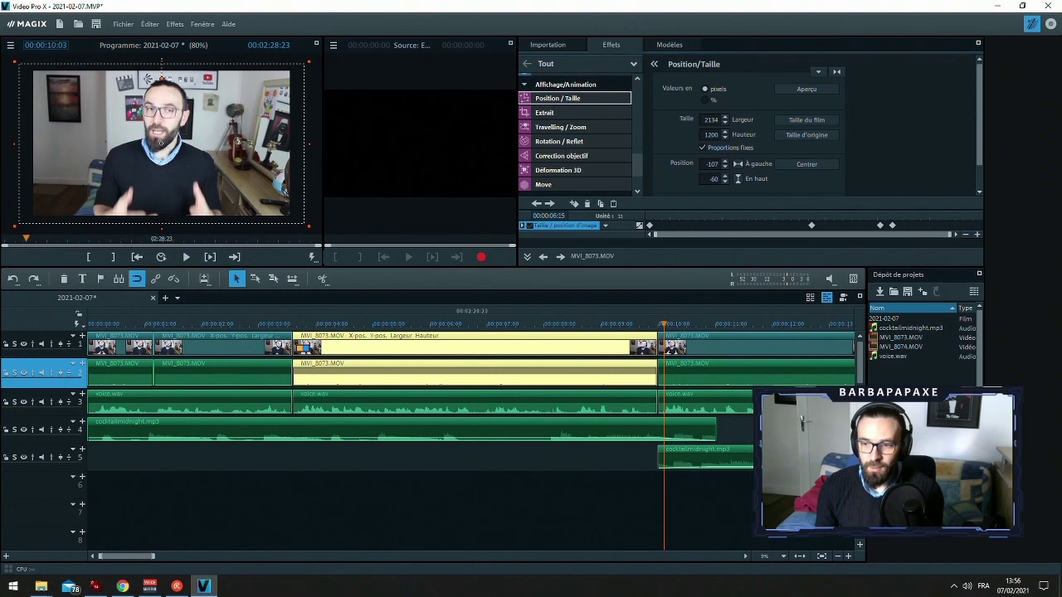
# Show more of the timeline and play back passages around 00:00:23 to 00:00:30 to find where the article illustration should end
pyautogui.click(837, 557)
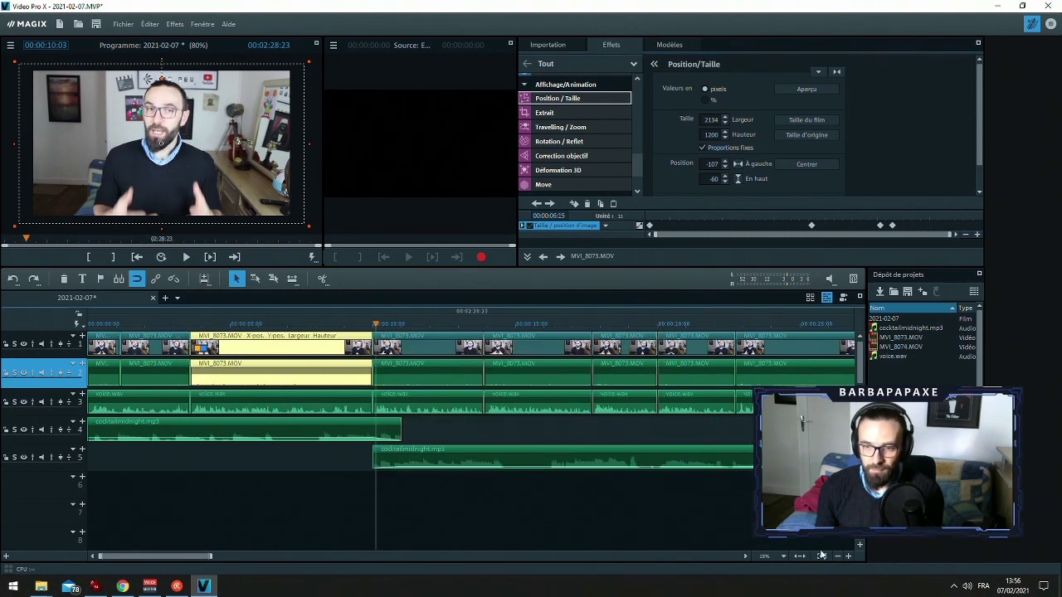
pyautogui.click(804, 556)
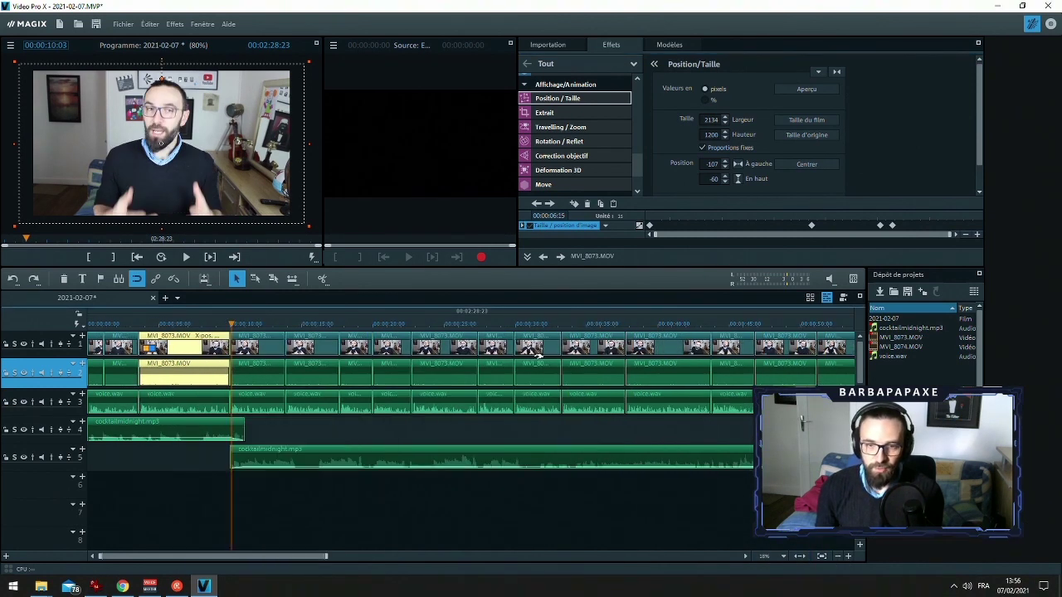
pyautogui.click(347, 325)
pyautogui.moveTo(348, 327); pyautogui.dragTo(412, 329)
pyautogui.press('space')
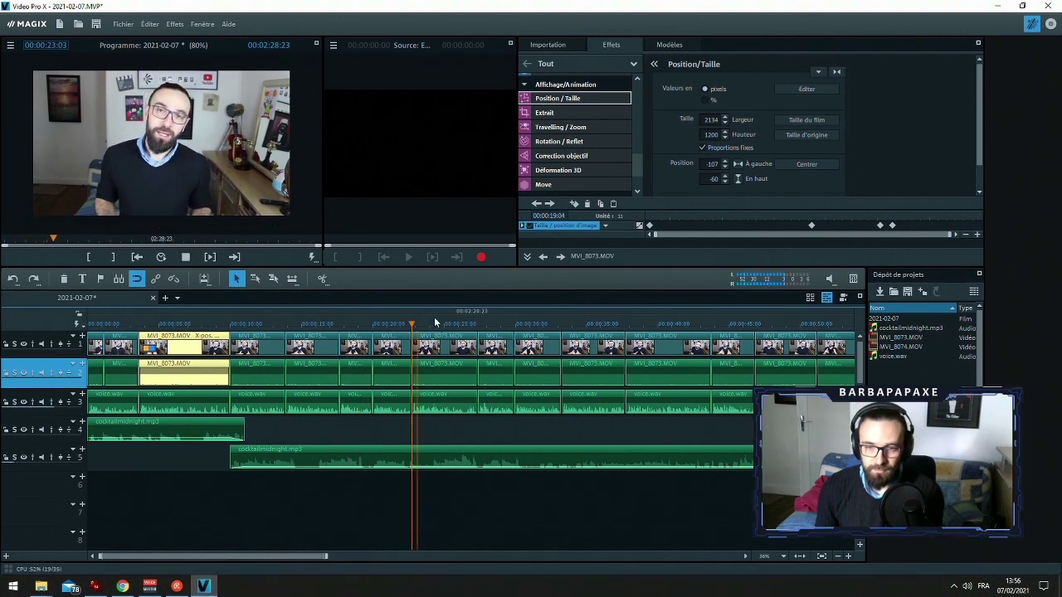
pyautogui.click(483, 323)
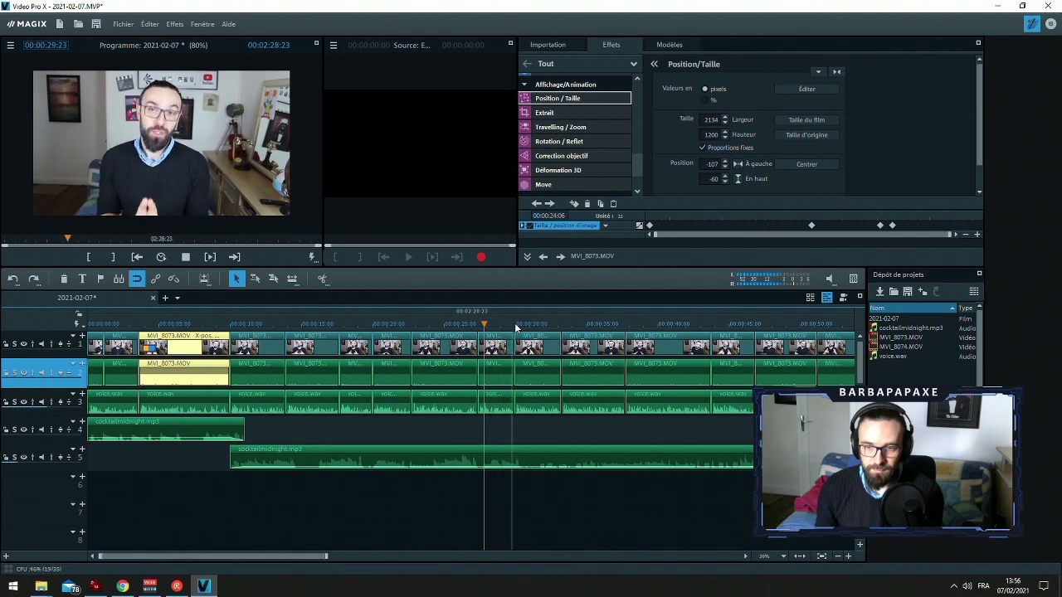
pyautogui.press('space')
pyautogui.click(515, 325)
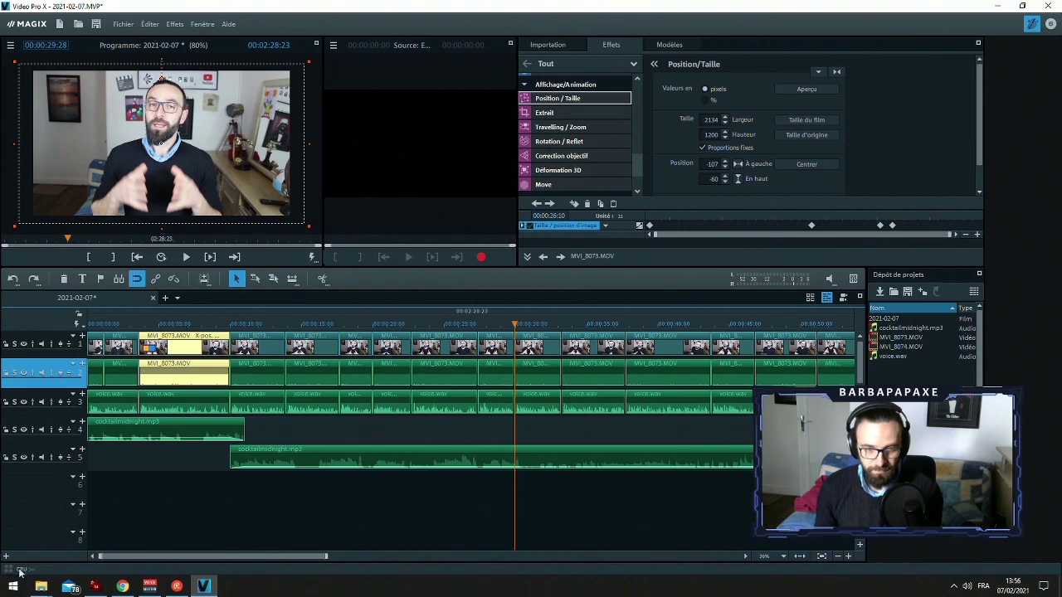
# Insert the LNR image from the non assisance folder on track 6, spanning 00:00:10:00 to 00:00:29:28
pyautogui.moveTo(41, 586)
pyautogui.click(52, 558)
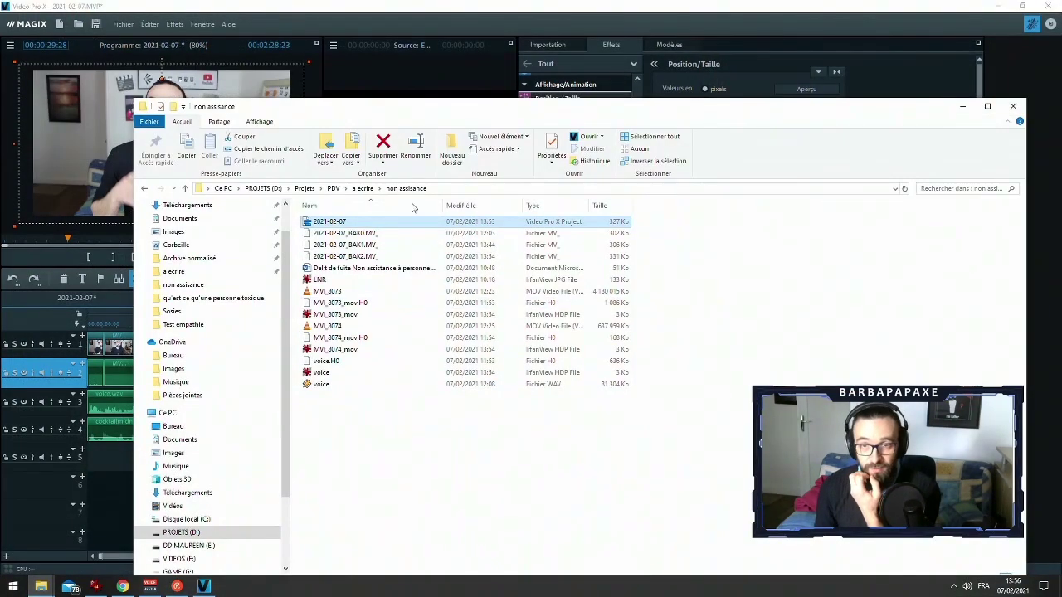
pyautogui.moveTo(406, 106); pyautogui.dragTo(873, 110)
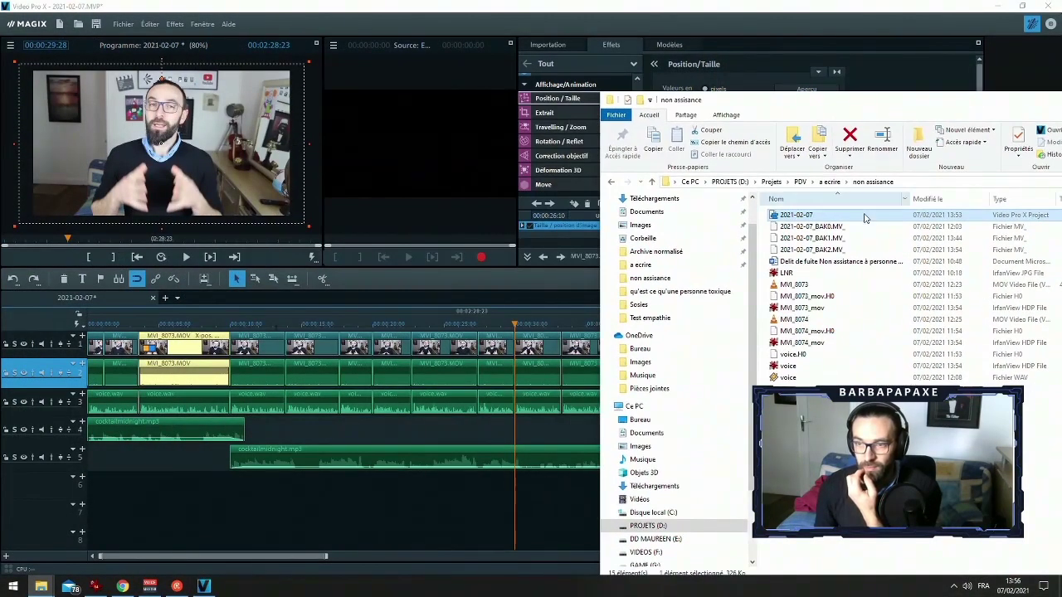
pyautogui.moveTo(784, 272); pyautogui.dragTo(513, 487)
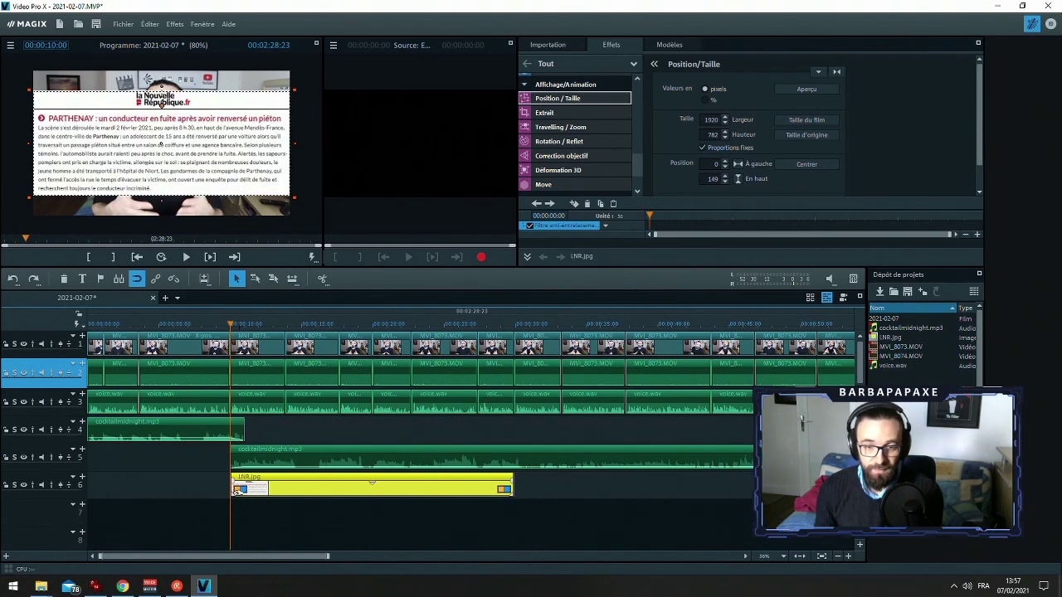
# Trim the start of the LNR.jpg clip to 00:00:11:01, give it a short fade-in, and play the transition
pyautogui.moveTo(233, 489); pyautogui.dragTo(246, 489)
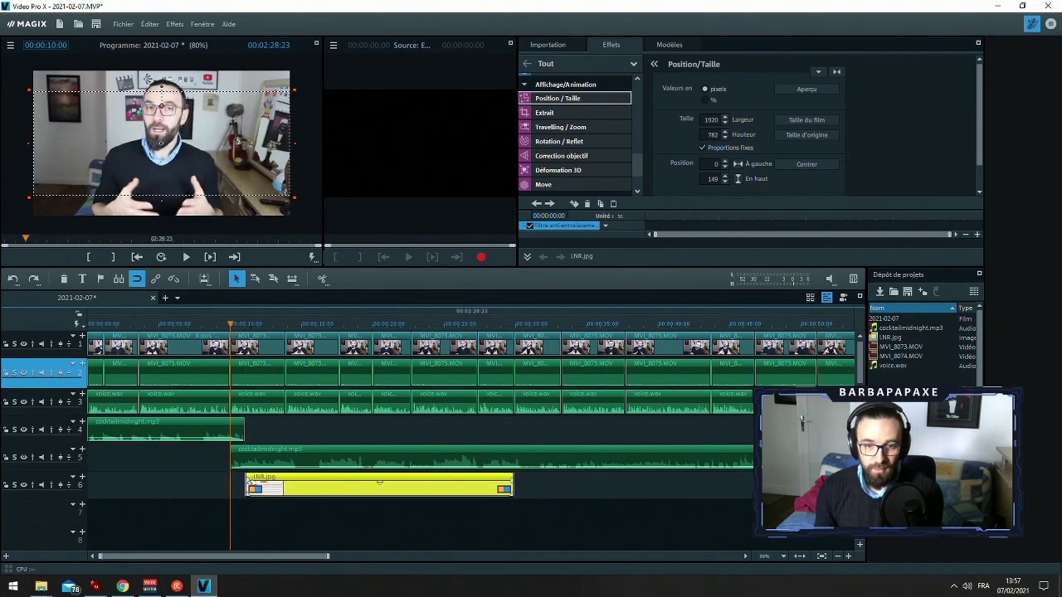
pyautogui.moveTo(247, 494); pyautogui.dragTo(242, 494)
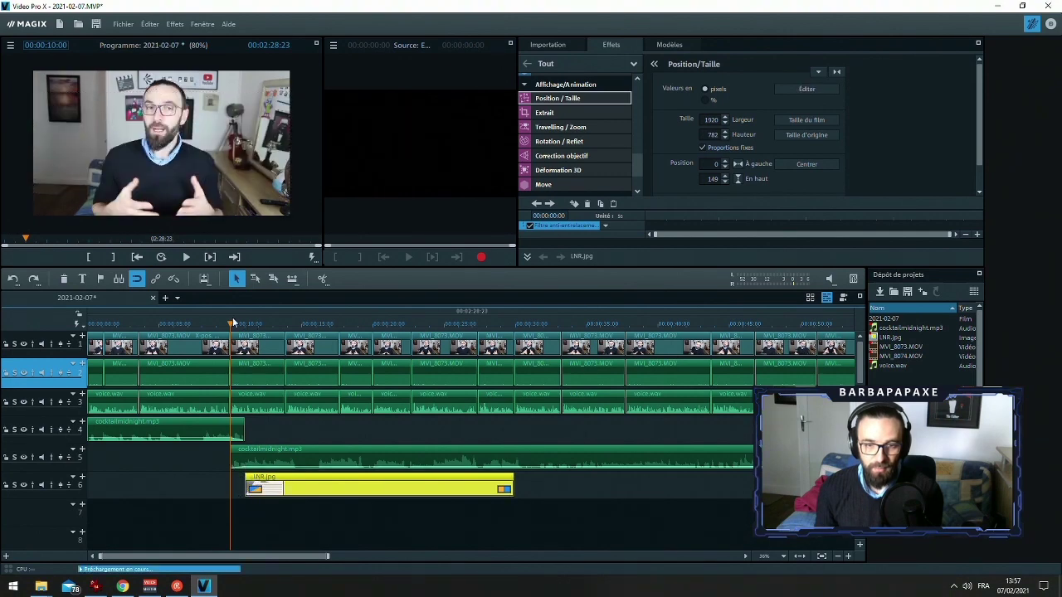
pyautogui.press('space')
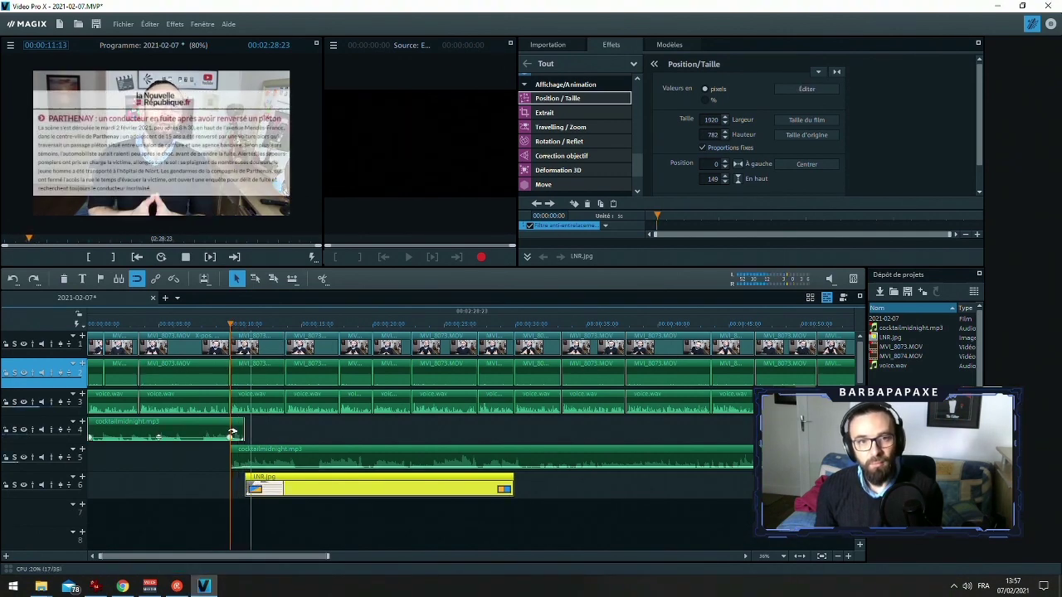
# At 00:00:12:10, shrink the LNR.jpg image to 1148 × 468 pixels over the lower part of the picture and centre it horizontally
pyautogui.press('space')
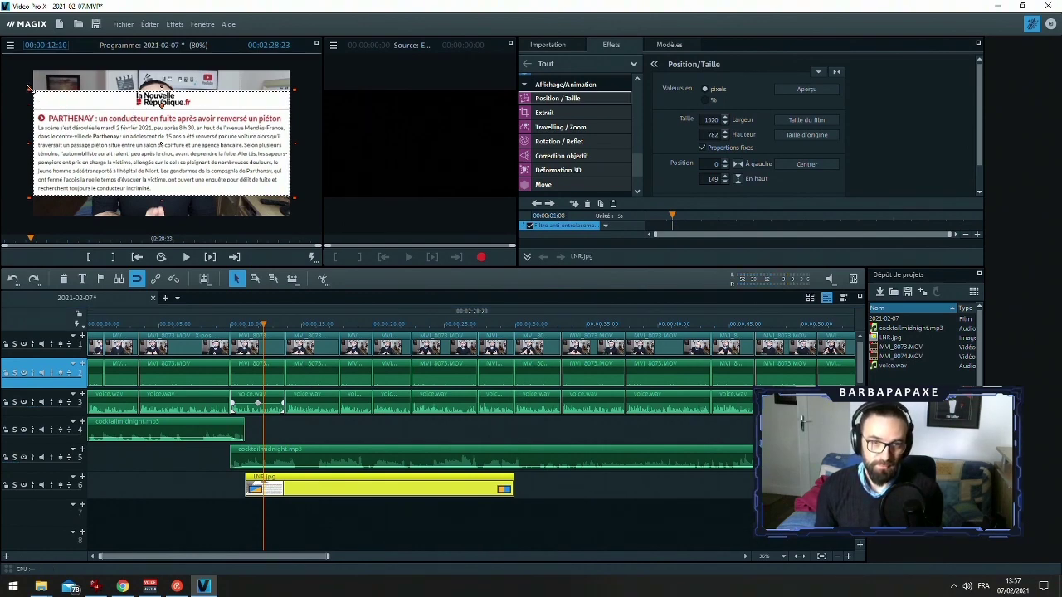
pyautogui.moveTo(29, 88); pyautogui.dragTo(103, 180)
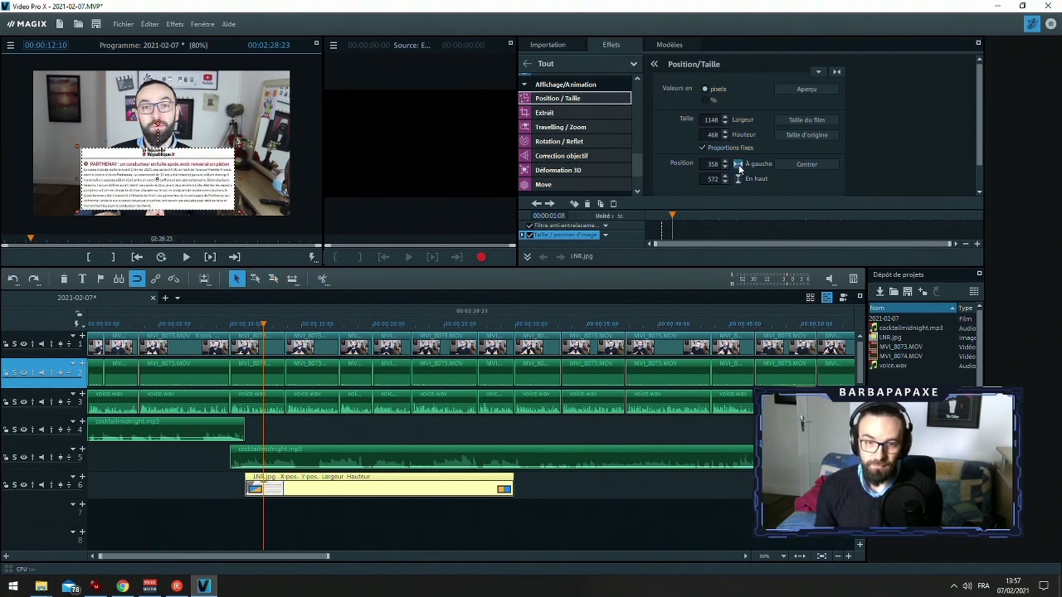
pyautogui.click(736, 164)
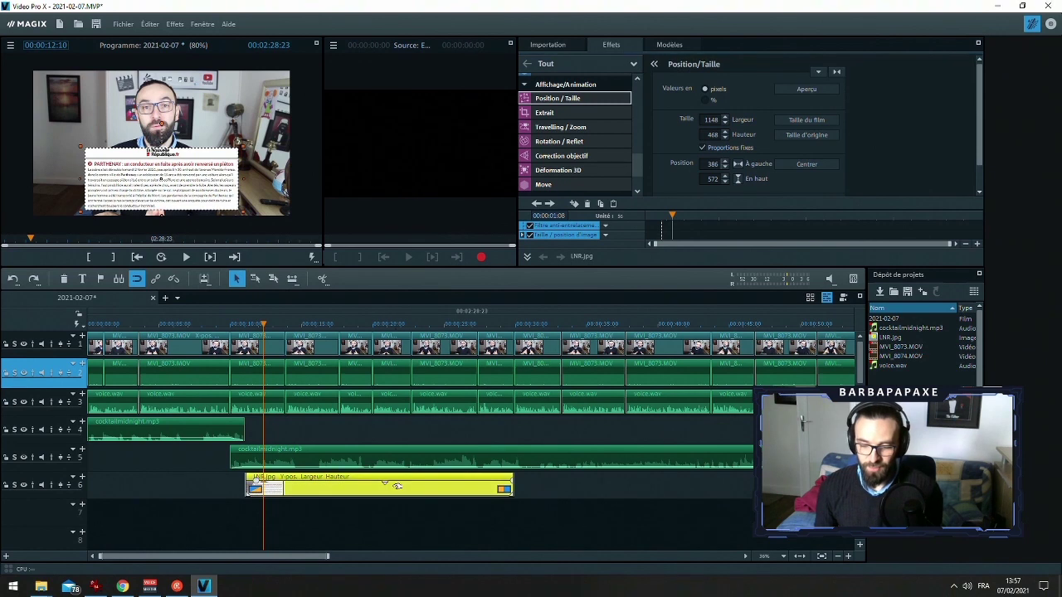
# Duplicate the LNR.jpg clip onto track 7, aligned with the original's start at 00:00:11:01
pyautogui.moveTo(242, 327); pyautogui.dragTo(246, 327)
pyautogui.click(55, 505)
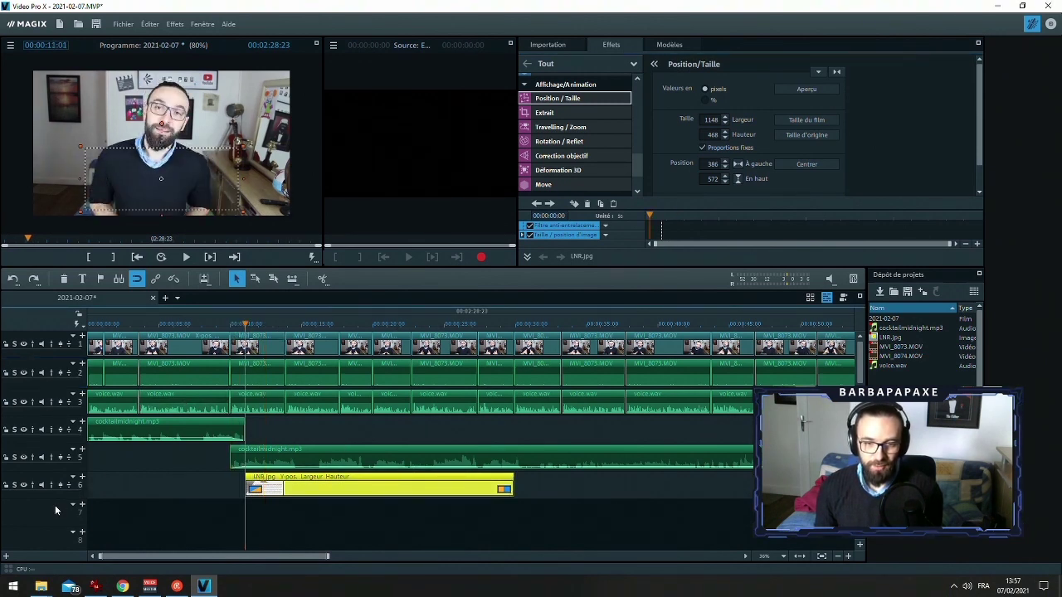
pyautogui.hotkey('ctrl', 'v')
# Offset the track 7 LNR.jpg copy to position 402, 584 pixels and swap it with the centred image on track 6
pyautogui.click(291, 324)
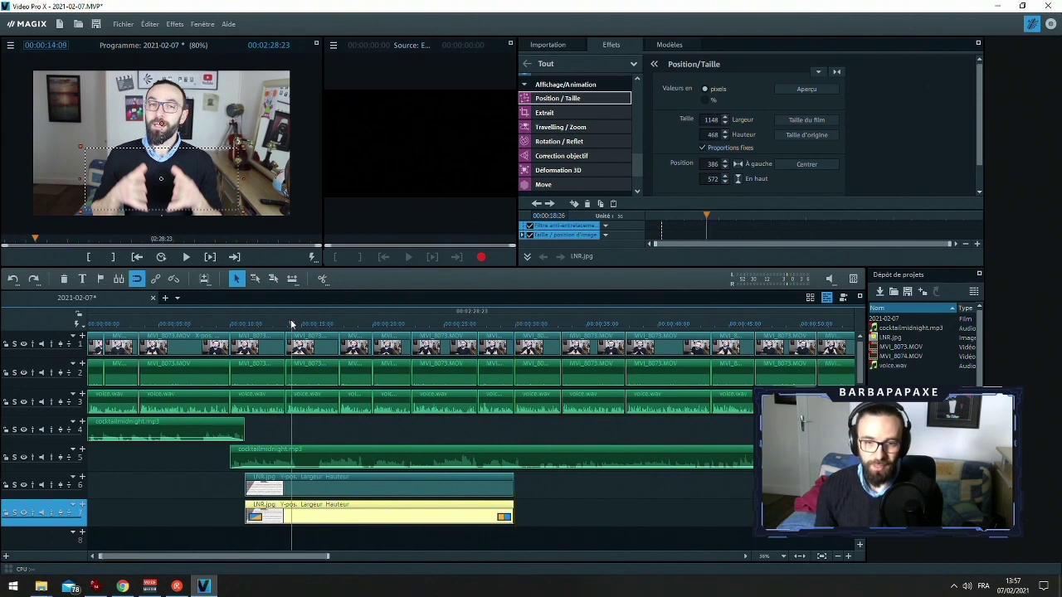
pyautogui.click(304, 487)
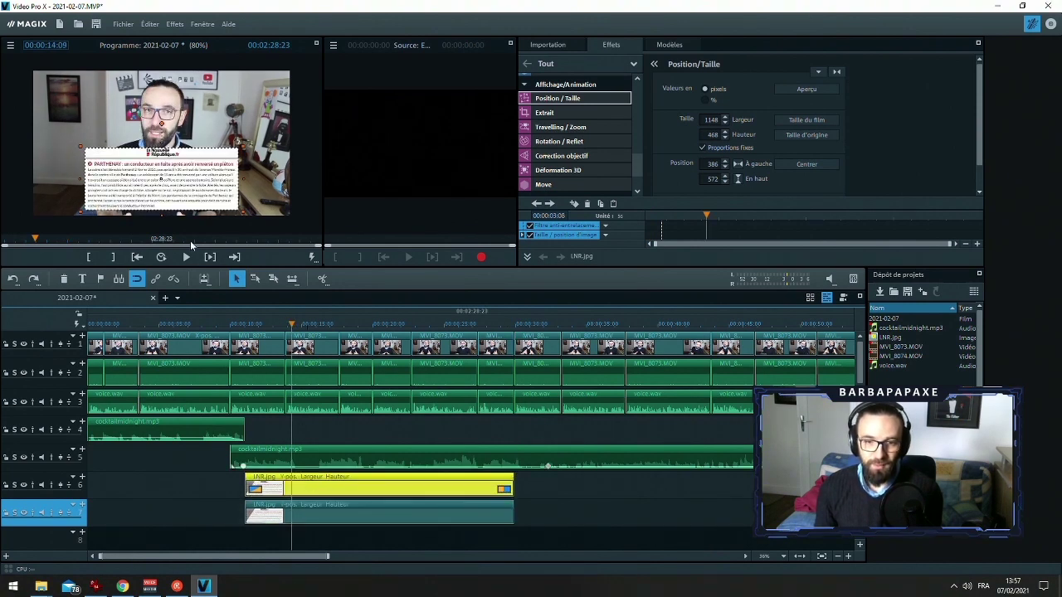
pyautogui.click(295, 508)
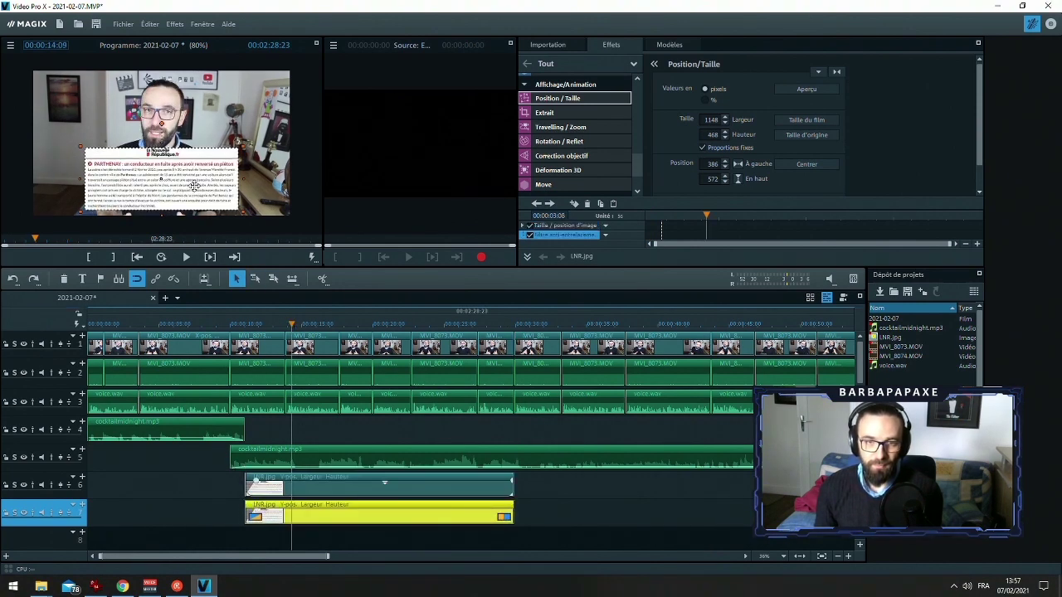
pyautogui.moveTo(194, 185); pyautogui.dragTo(197, 188)
pyautogui.moveTo(301, 479)
pyautogui.mouseDown()
pyautogui.moveTo(299, 533)
pyautogui.moveTo(282, 485)
pyautogui.mouseUp()
pyautogui.moveTo(278, 535); pyautogui.dragTo(274, 511)
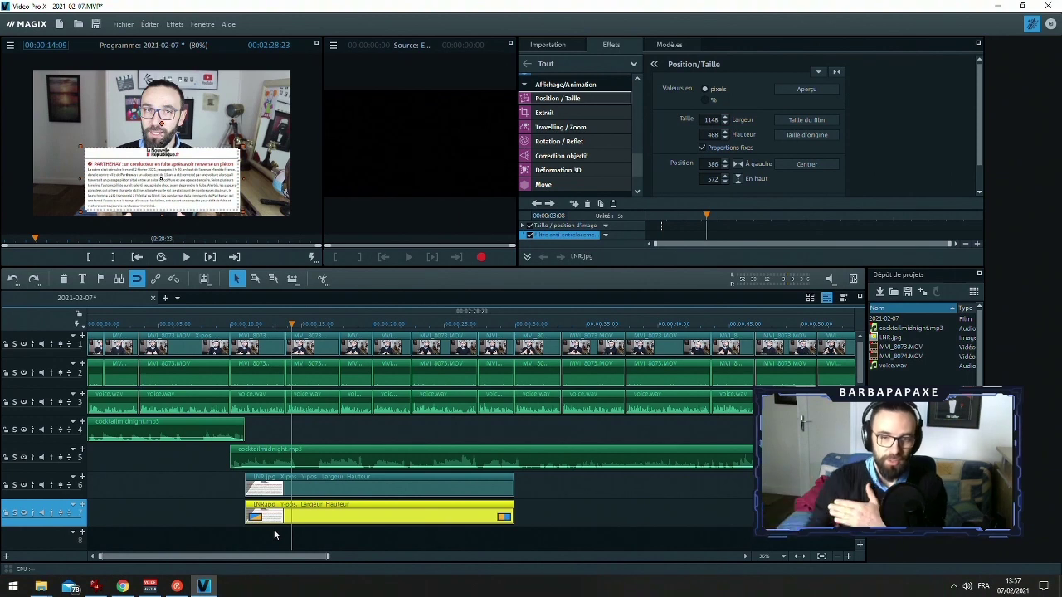
pyautogui.click(171, 505)
pyautogui.click(341, 520)
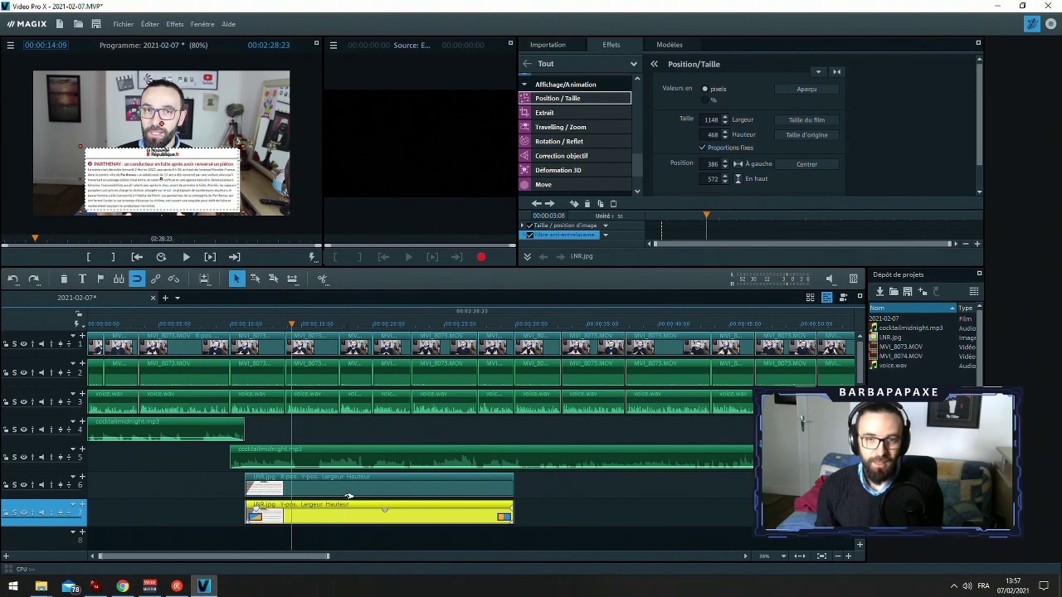
pyautogui.click(348, 485)
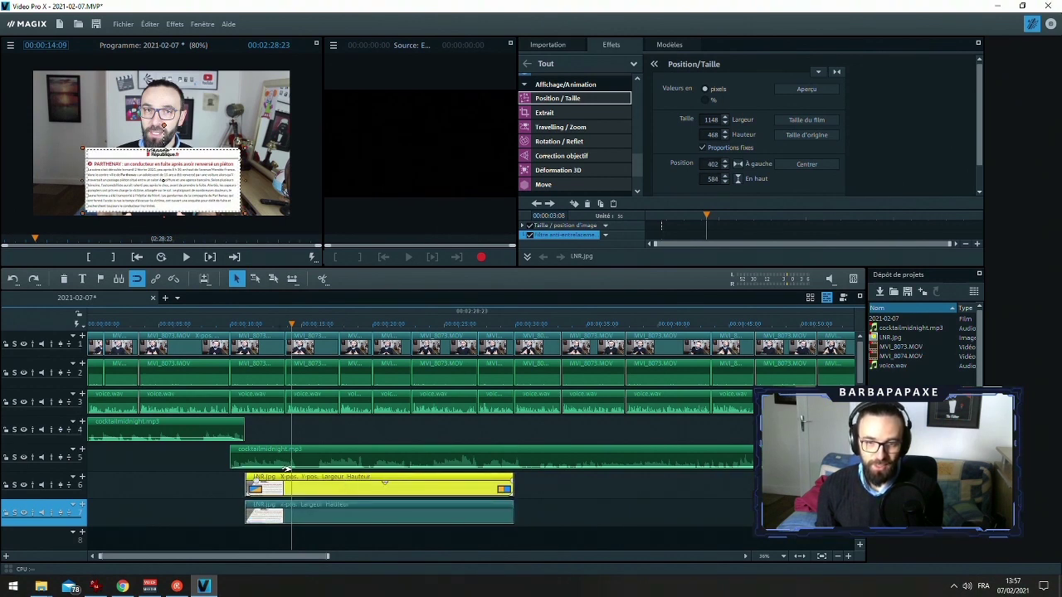
pyautogui.click(309, 347)
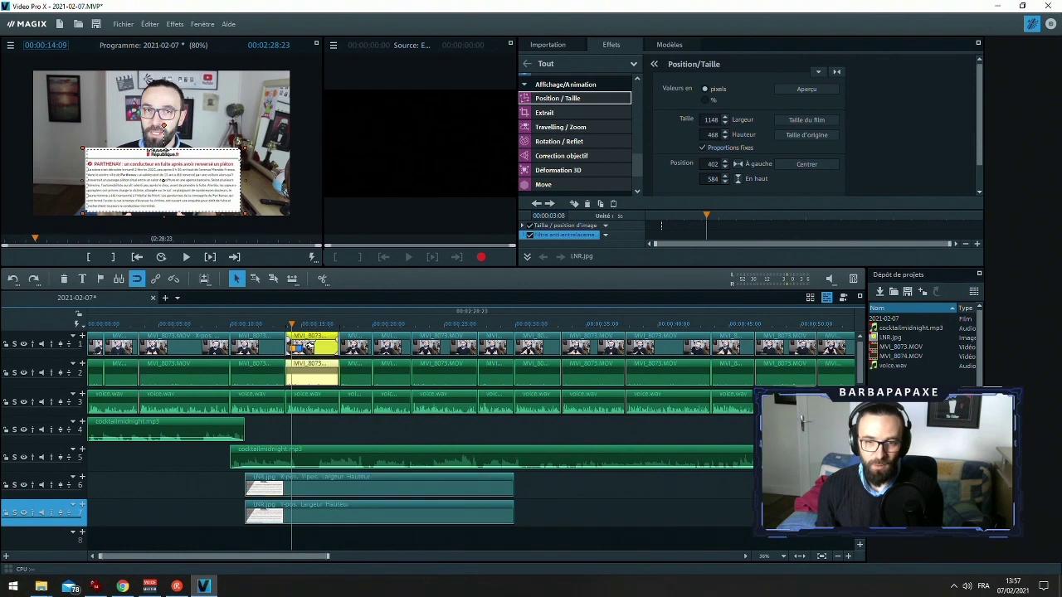
# Set the brightness and contrast of the offset LNR.jpg clip on track 6 to 0 and lower its opacity
pyautogui.click(336, 484)
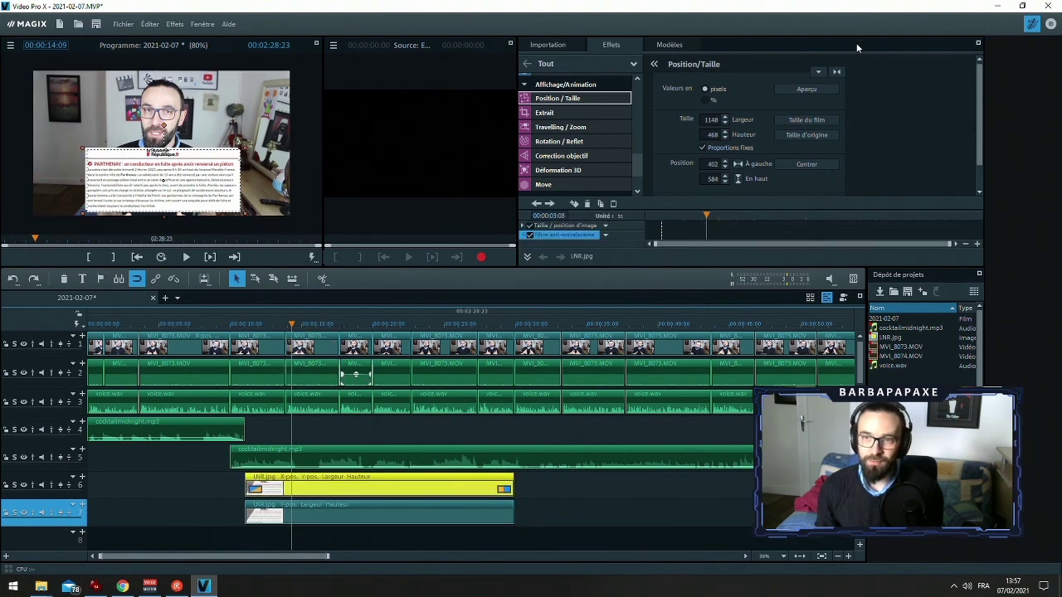
pyautogui.moveTo(640, 167); pyautogui.dragTo(642, 137)
pyautogui.click(620, 136)
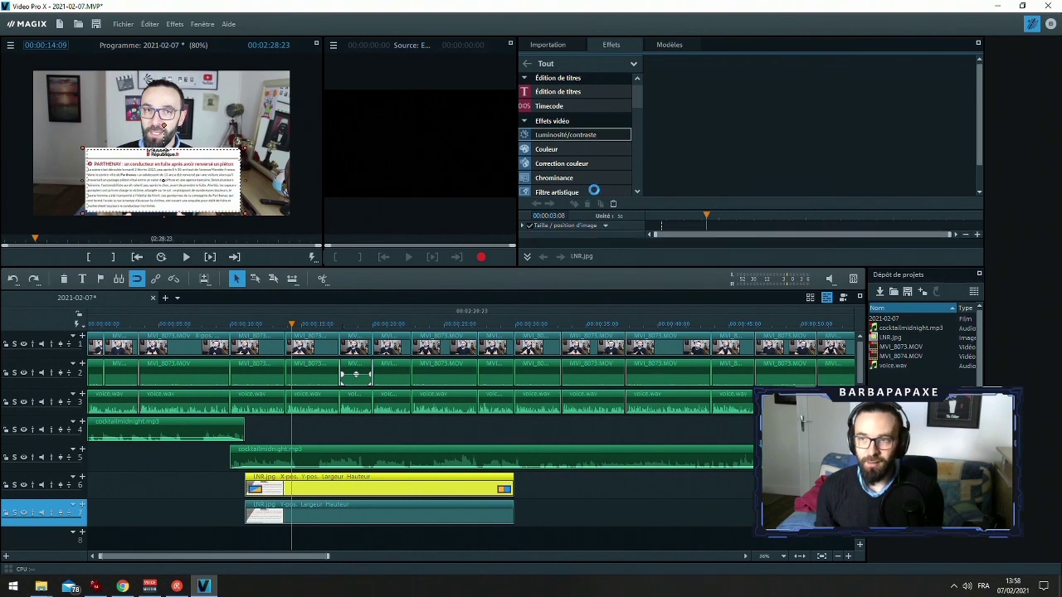
pyautogui.moveTo(981, 88); pyautogui.dragTo(963, 152)
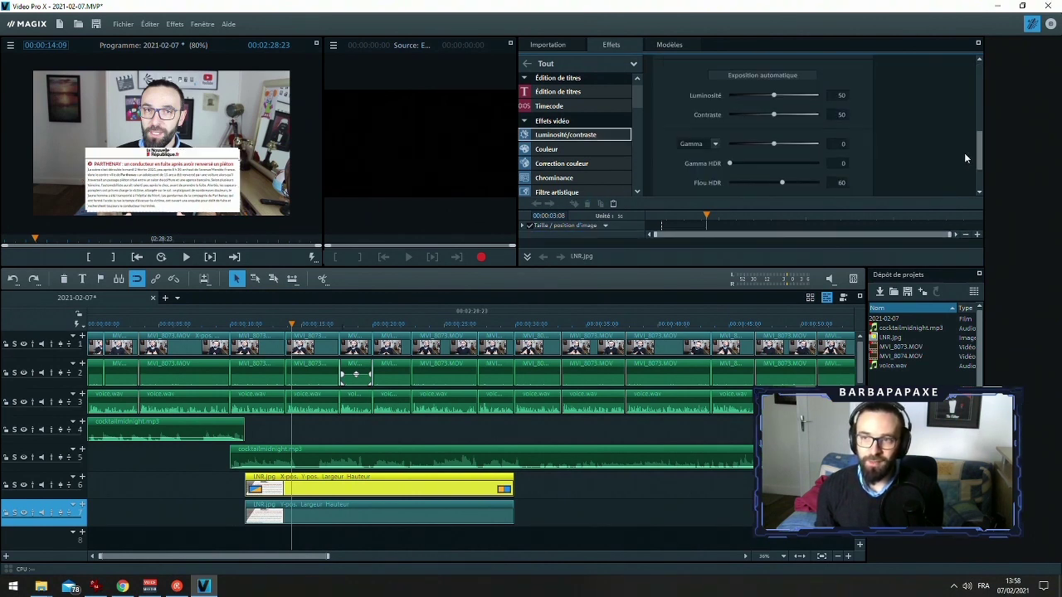
pyautogui.moveTo(773, 93); pyautogui.dragTo(765, 112)
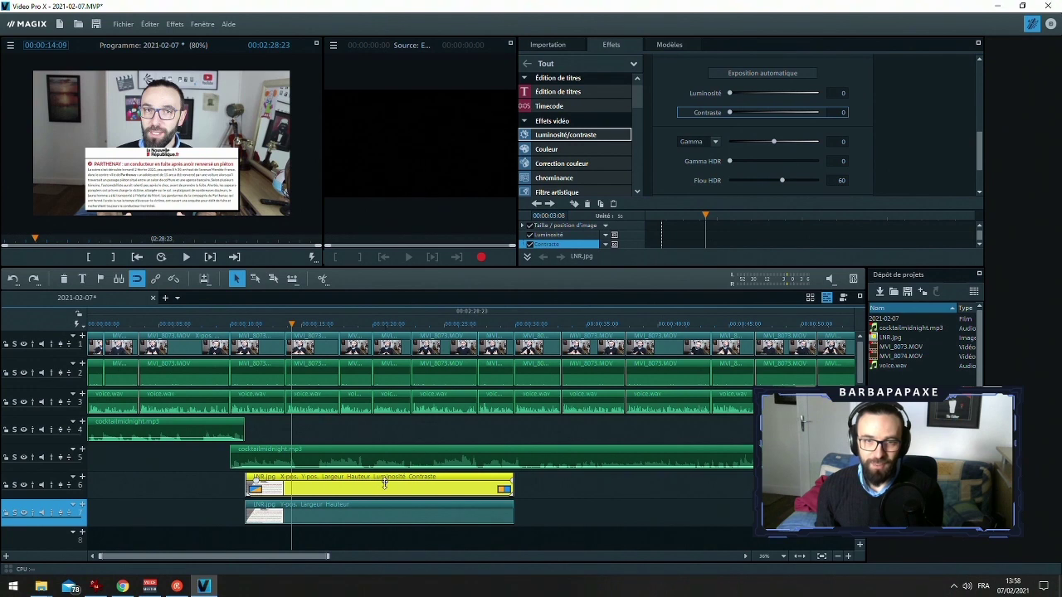
pyautogui.moveTo(384, 483); pyautogui.dragTo(391, 496)
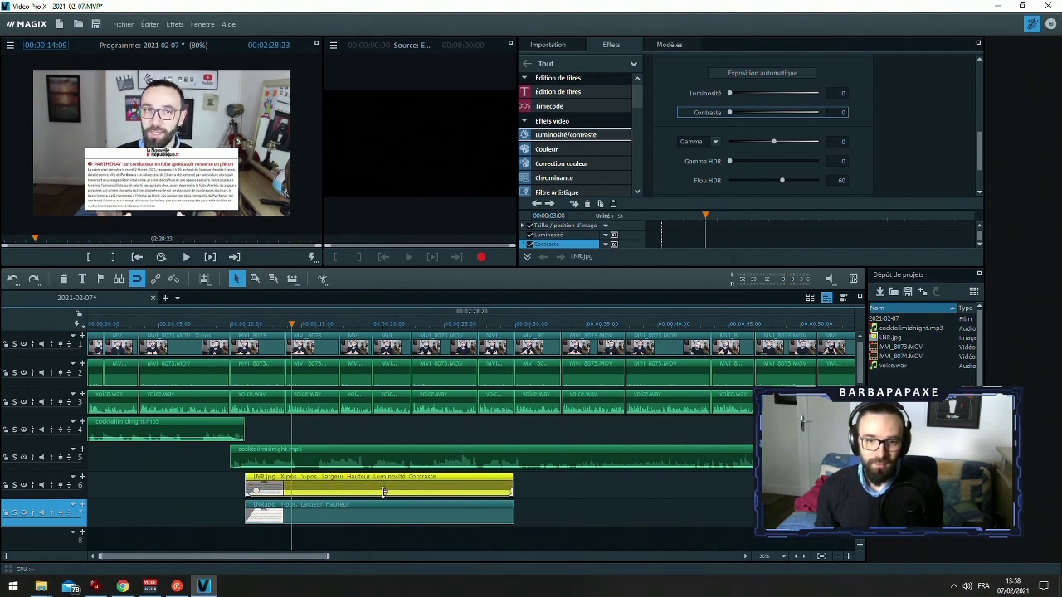
# Try enlarging the LNR.jpg shadow copy on track 6 to 1162 × 474 pixels
pyautogui.doubleClick(359, 481)
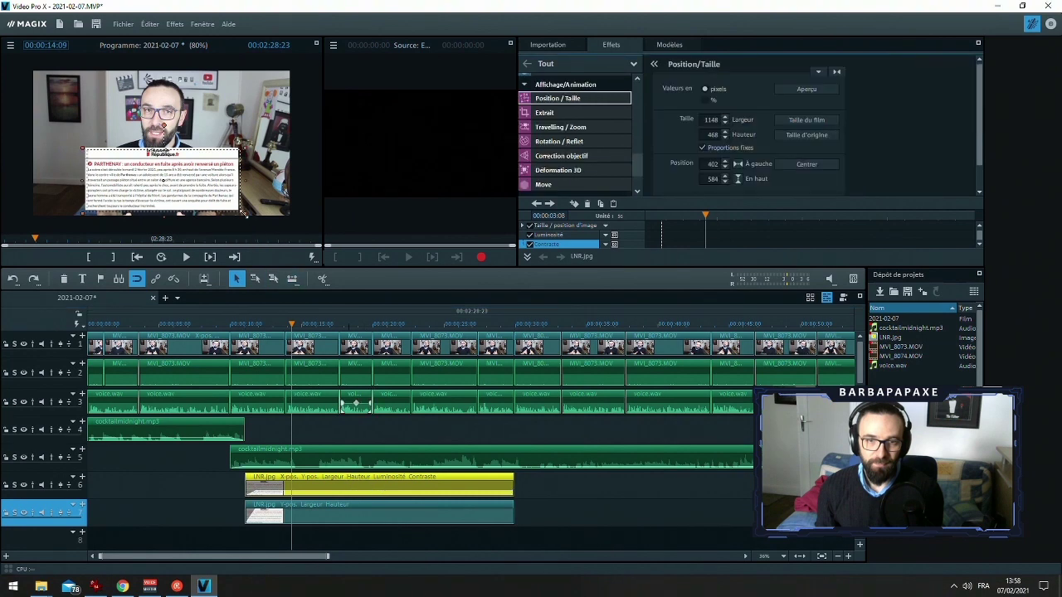
pyautogui.moveTo(245, 214); pyautogui.dragTo(249, 215)
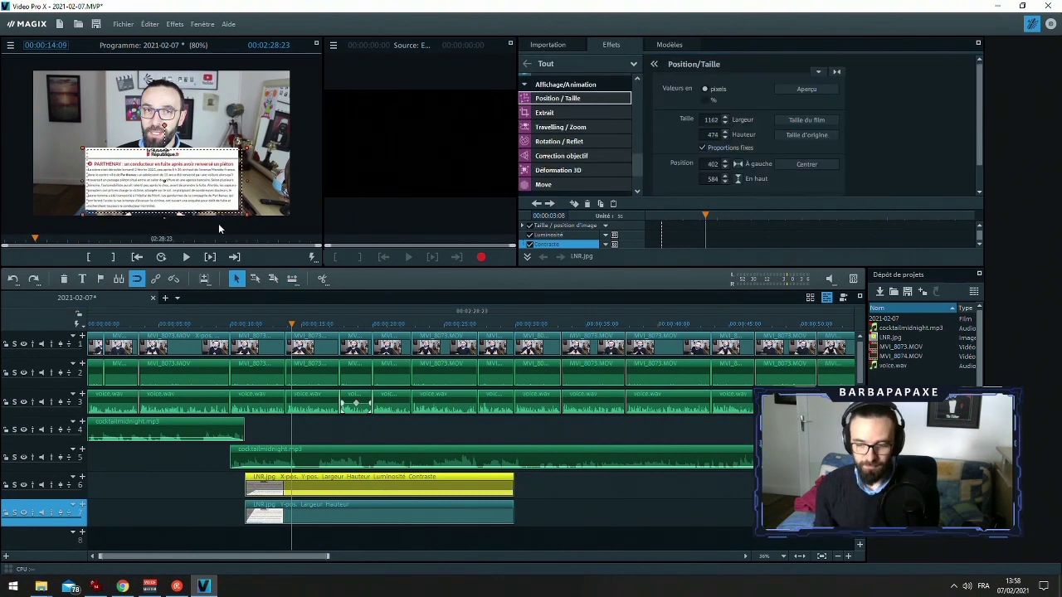
pyautogui.hotkey('ctrl', 'z')
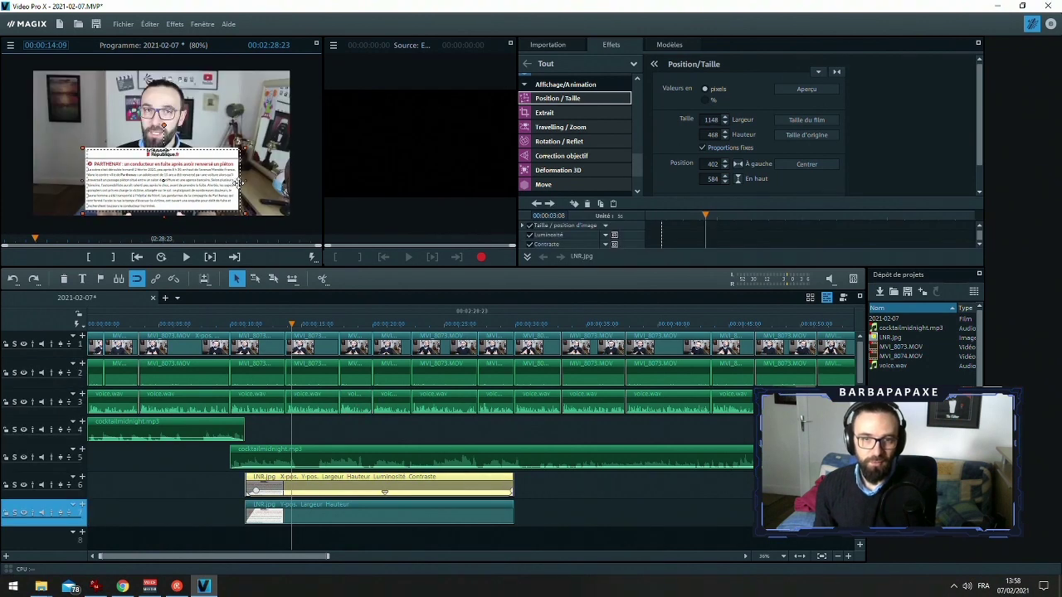
# Resize the LNR.jpg shadow copy on track 6 to 1159 × 472 pixels and shift it to position 408, 600 pixels
pyautogui.moveTo(240, 184); pyautogui.dragTo(237, 186)
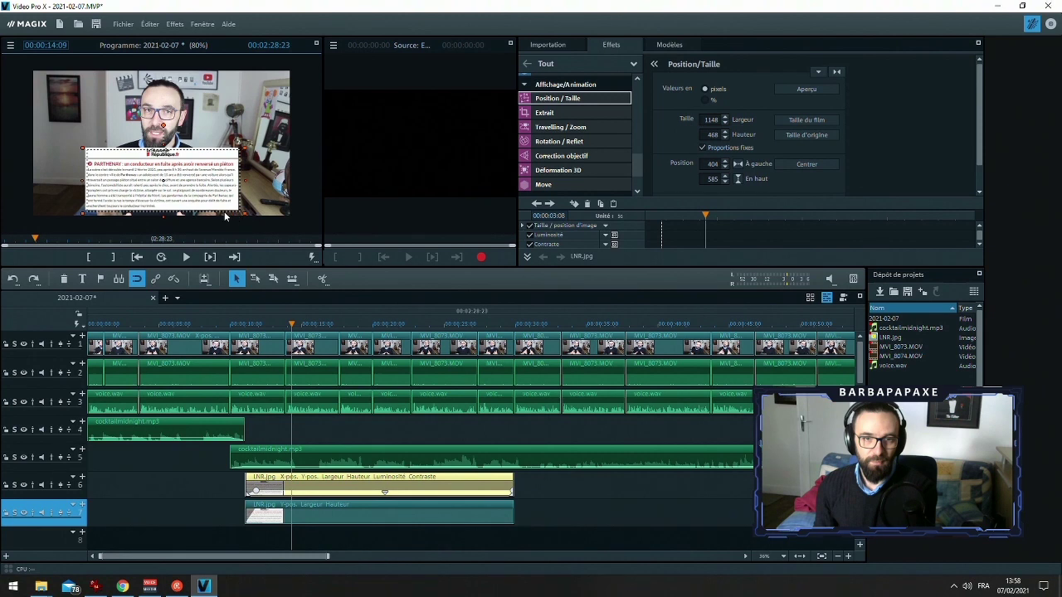
pyautogui.click(169, 210)
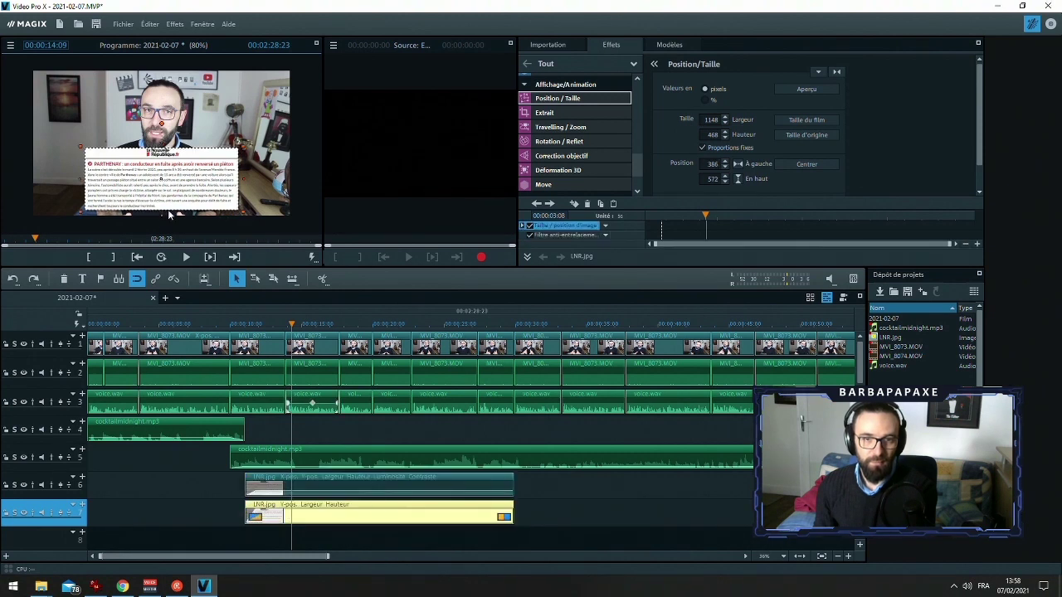
pyautogui.click(233, 211)
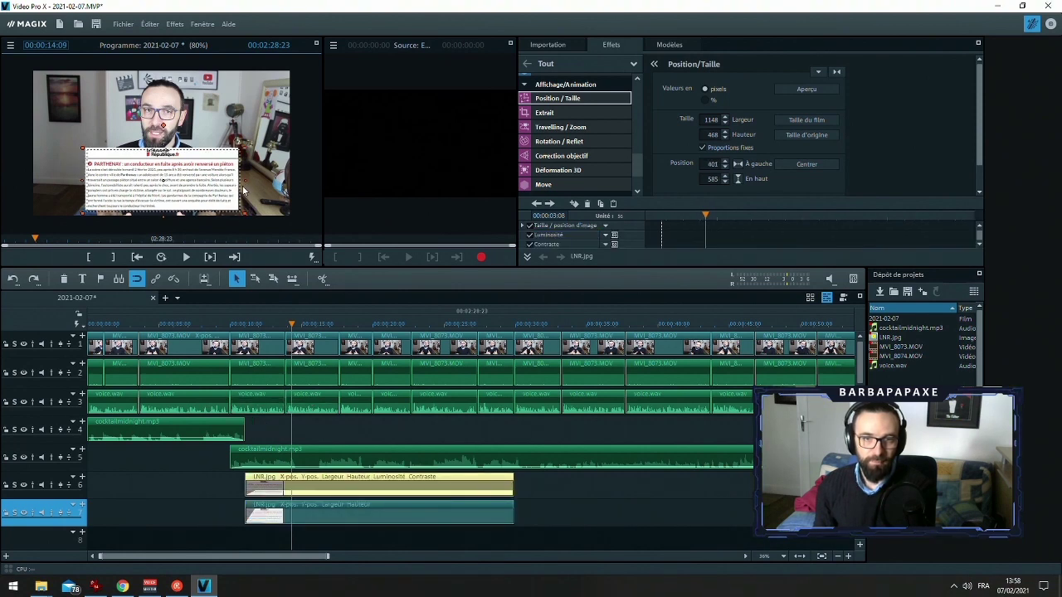
pyautogui.moveTo(246, 181); pyautogui.dragTo(251, 181)
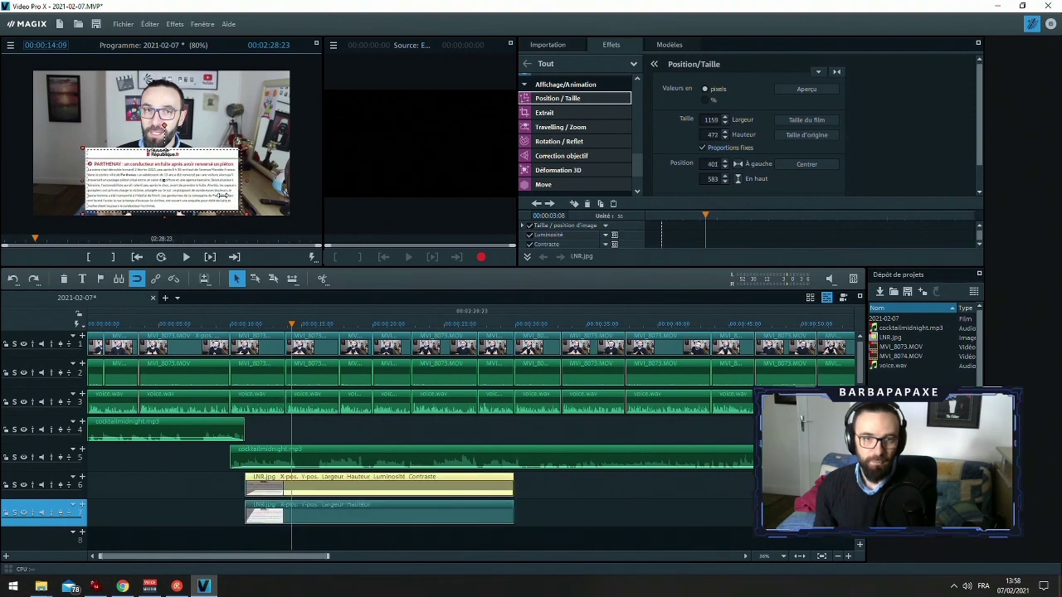
pyautogui.moveTo(163, 217); pyautogui.dragTo(164, 218)
pyautogui.hotkey('ctrl', 'z')
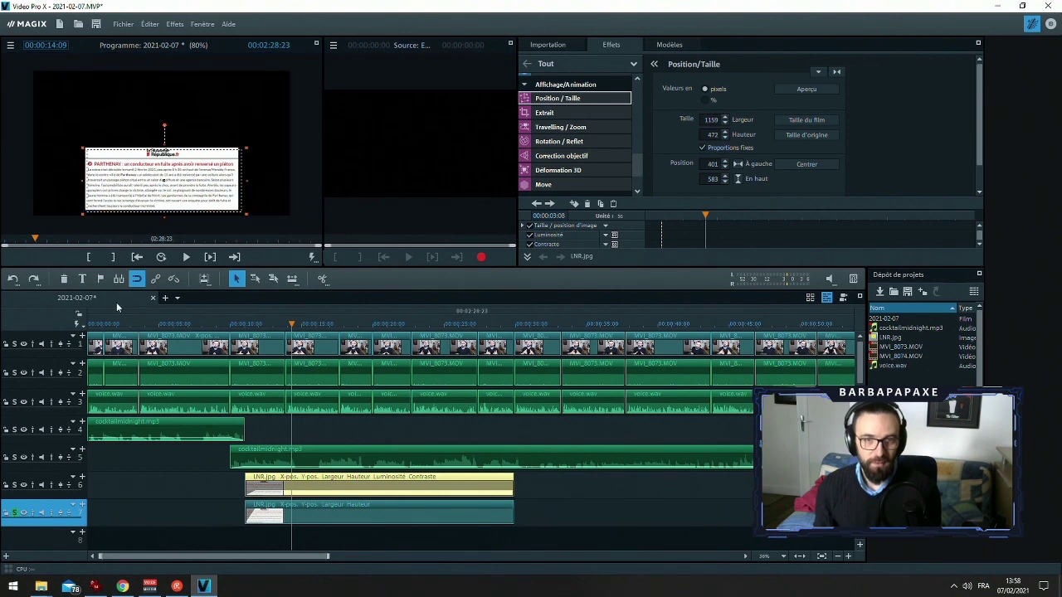
pyautogui.click(15, 516)
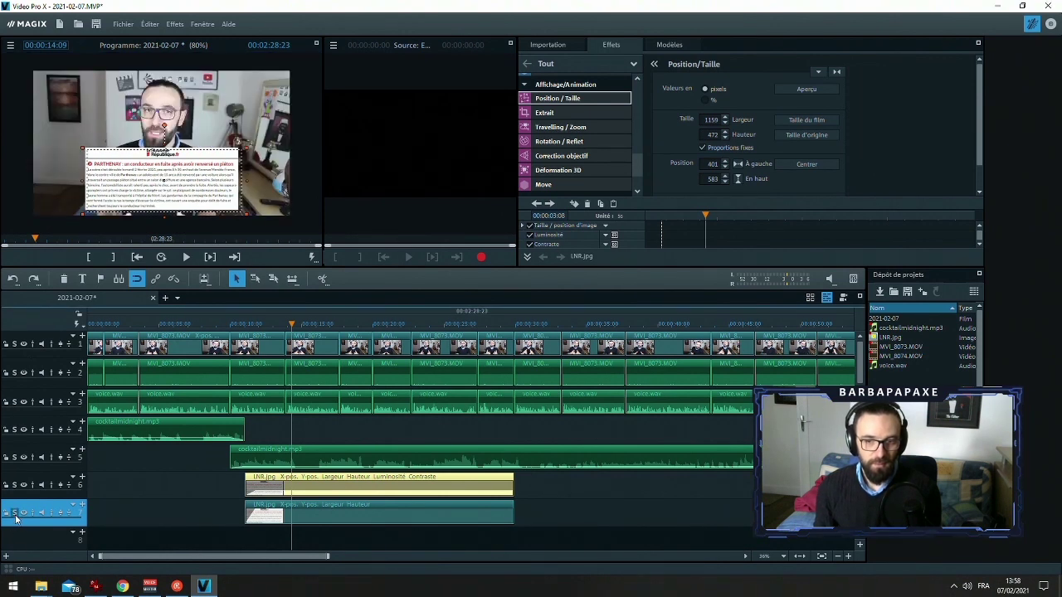
pyautogui.click(240, 185)
pyautogui.moveTo(239, 185); pyautogui.dragTo(243, 190)
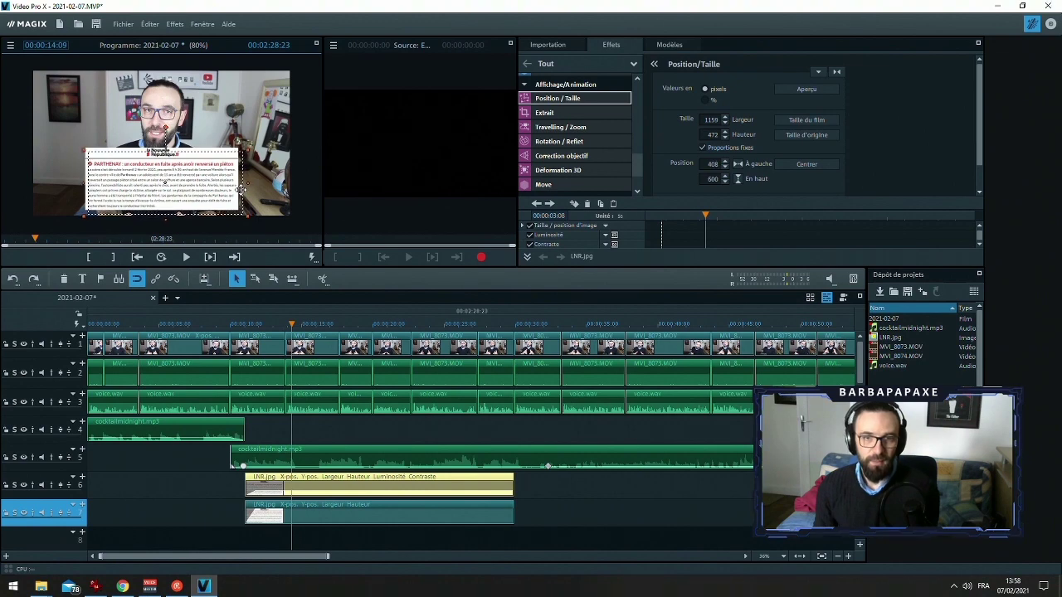
# Check the article overlay and its shadow in the enlarged programme preview, and play the film through the overlay section
pyautogui.click(267, 120)
pyautogui.doubleClick(267, 120)
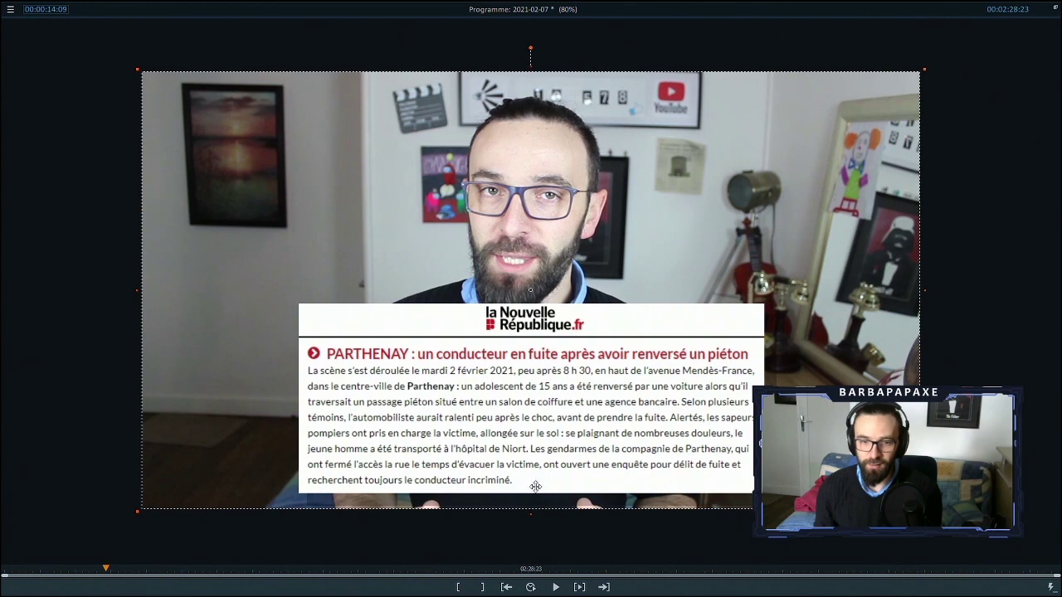
pyautogui.doubleClick(331, 395)
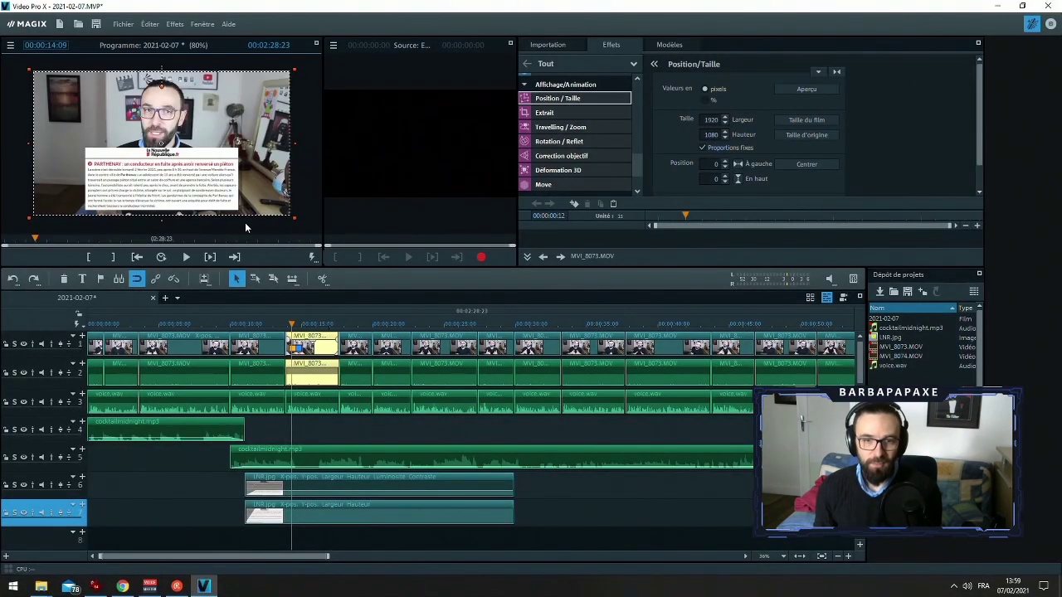
pyautogui.doubleClick(233, 323)
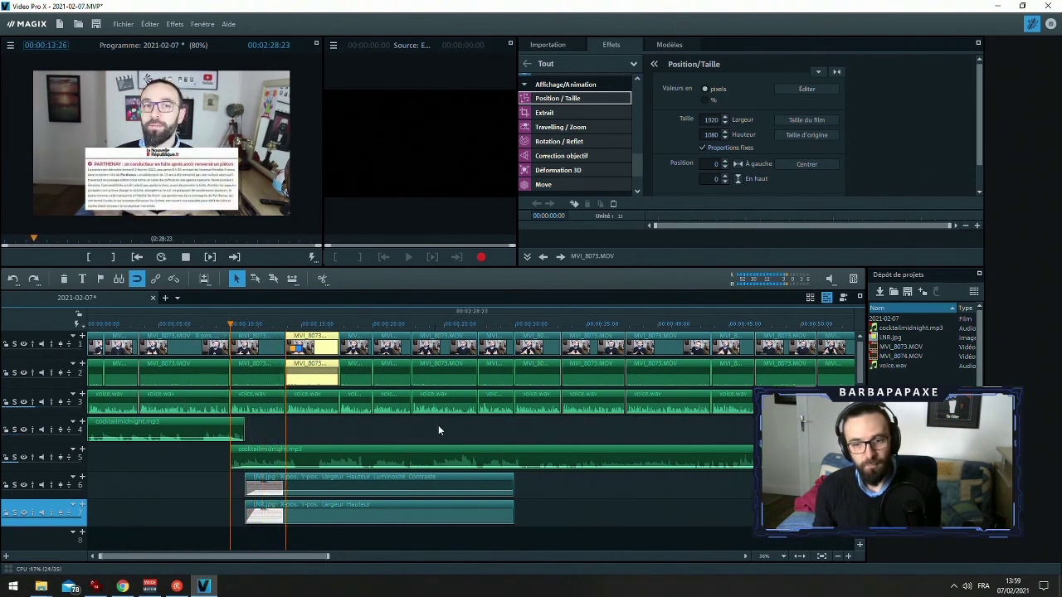
pyautogui.press('space')
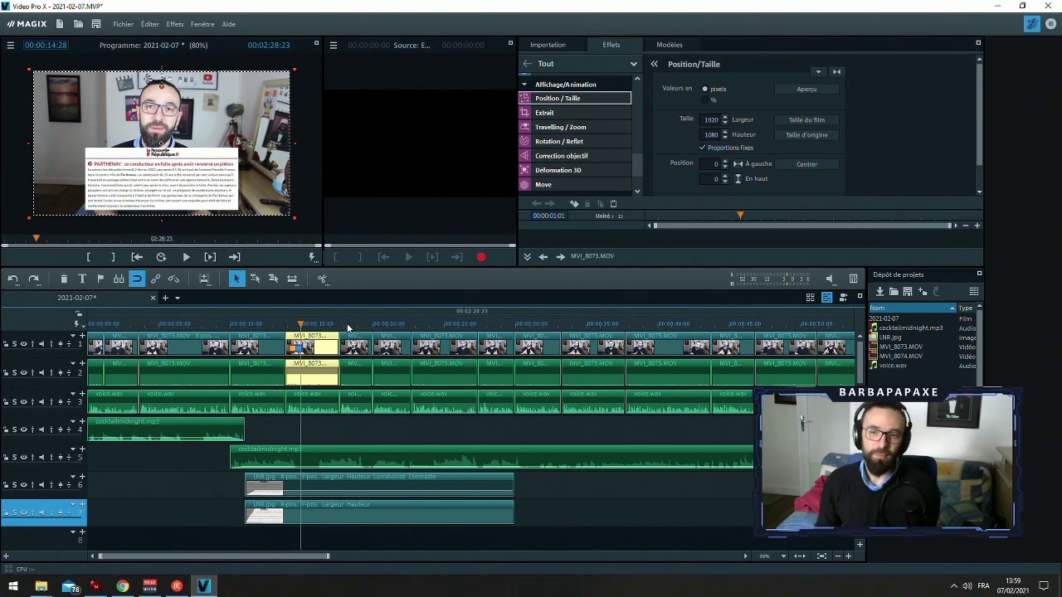
pyautogui.click(384, 324)
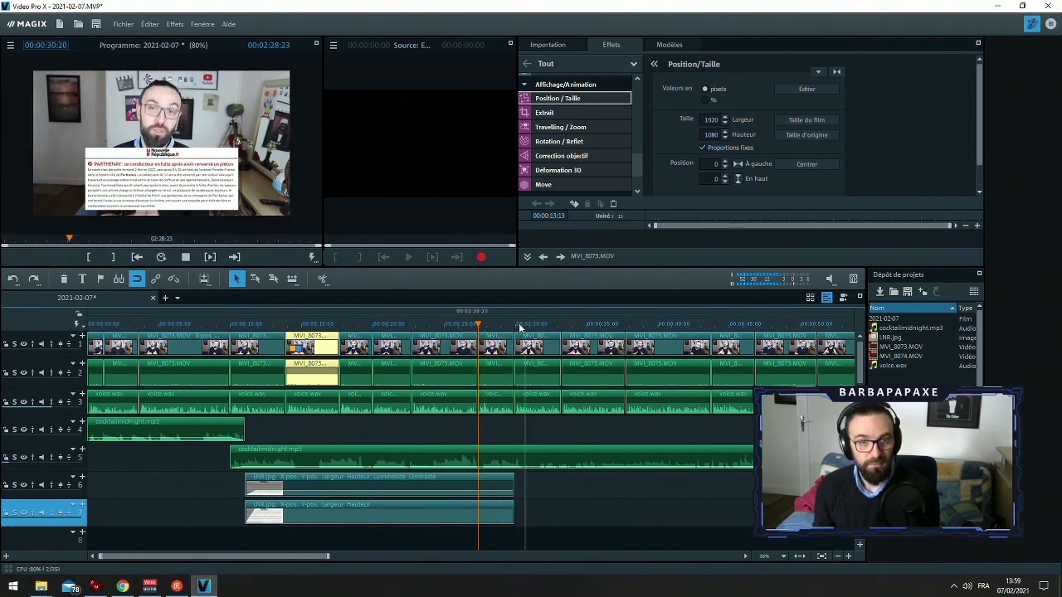
# Look at the Travelling / Zoom options for the MVI_8073.MOV clip starting at 00:00:29:28 and play the film from there
pyautogui.click(537, 343)
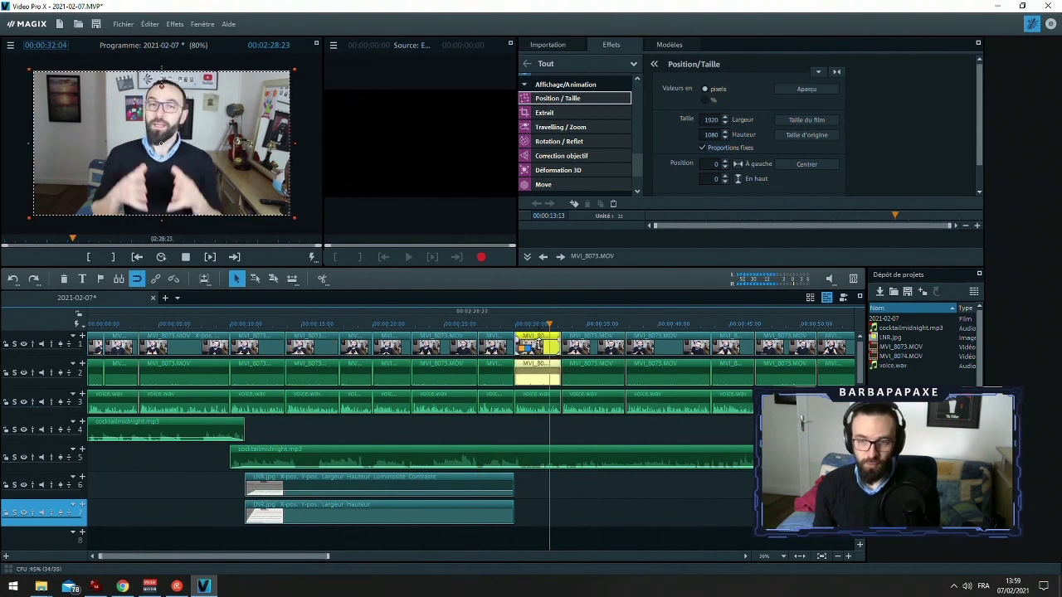
pyautogui.click(514, 323)
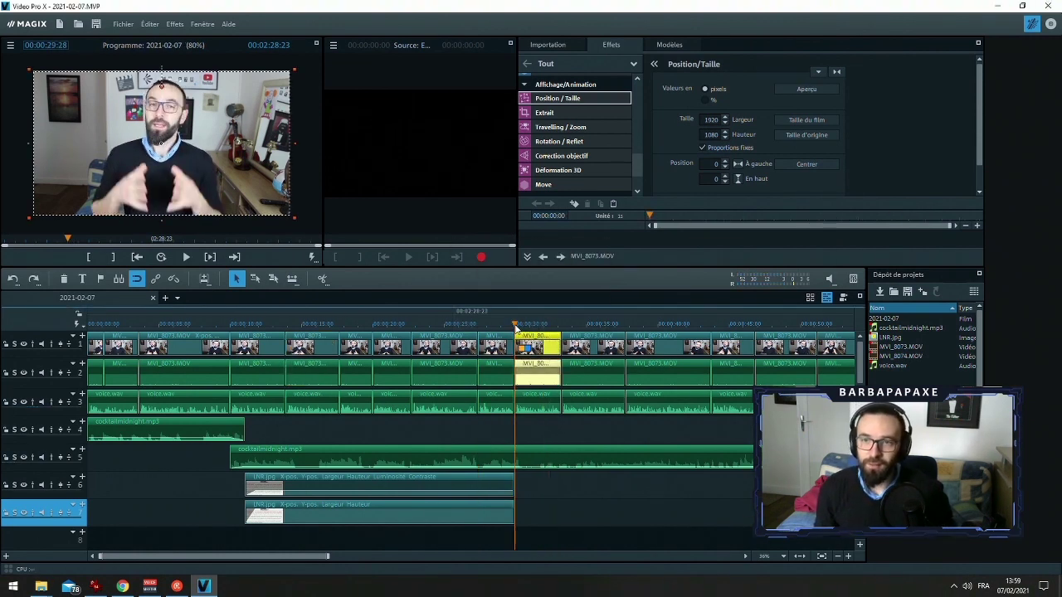
pyautogui.click(569, 126)
pyautogui.click(751, 173)
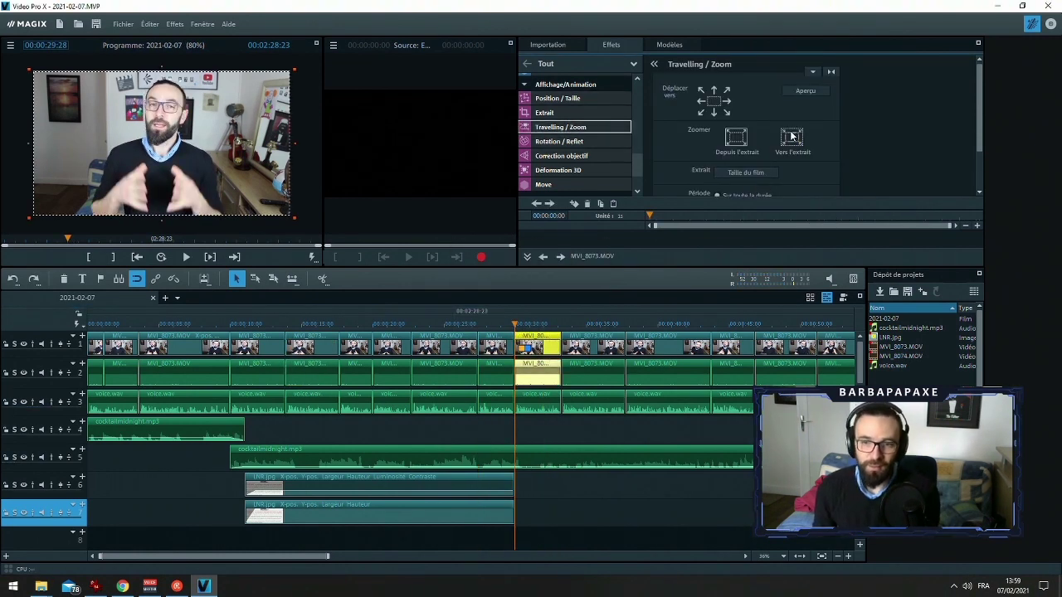
pyautogui.click(540, 481)
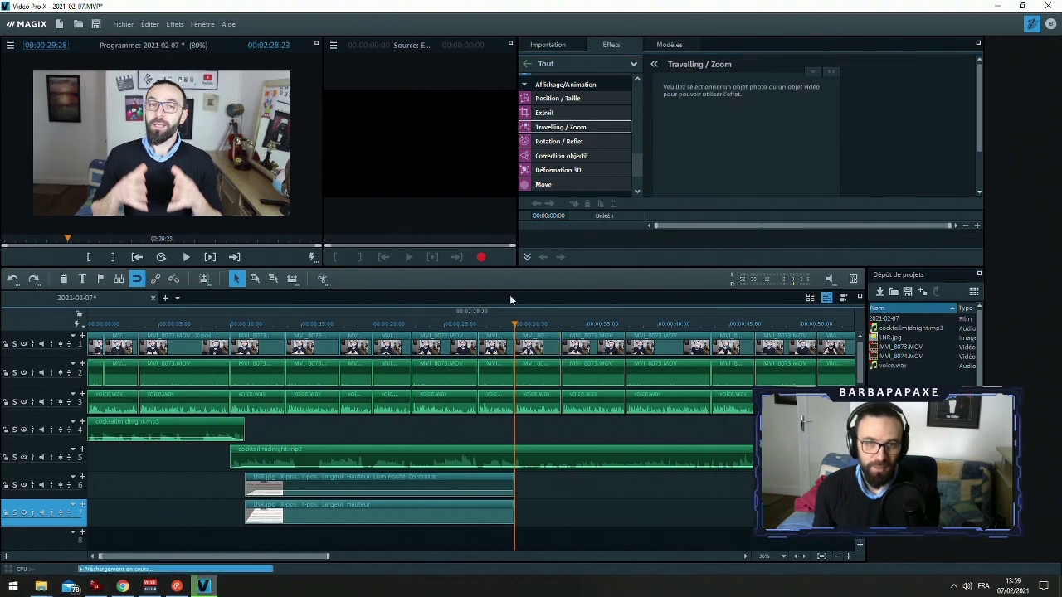
pyautogui.press('space')
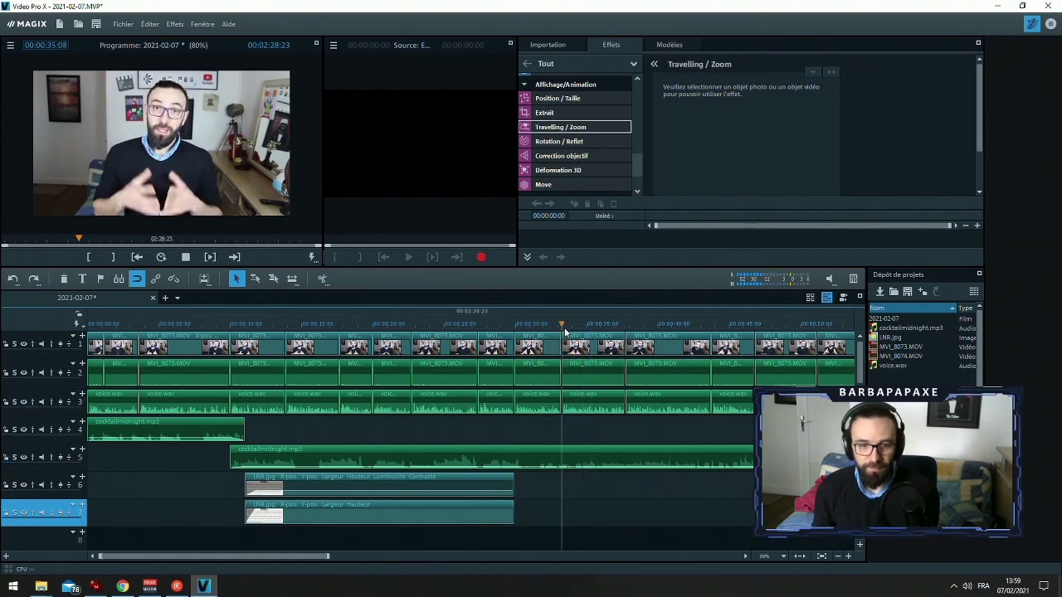
# Switch to Chrome and search Google Images in a new tab for "non assistance à personne en danger vichy"
pyautogui.click(115, 586)
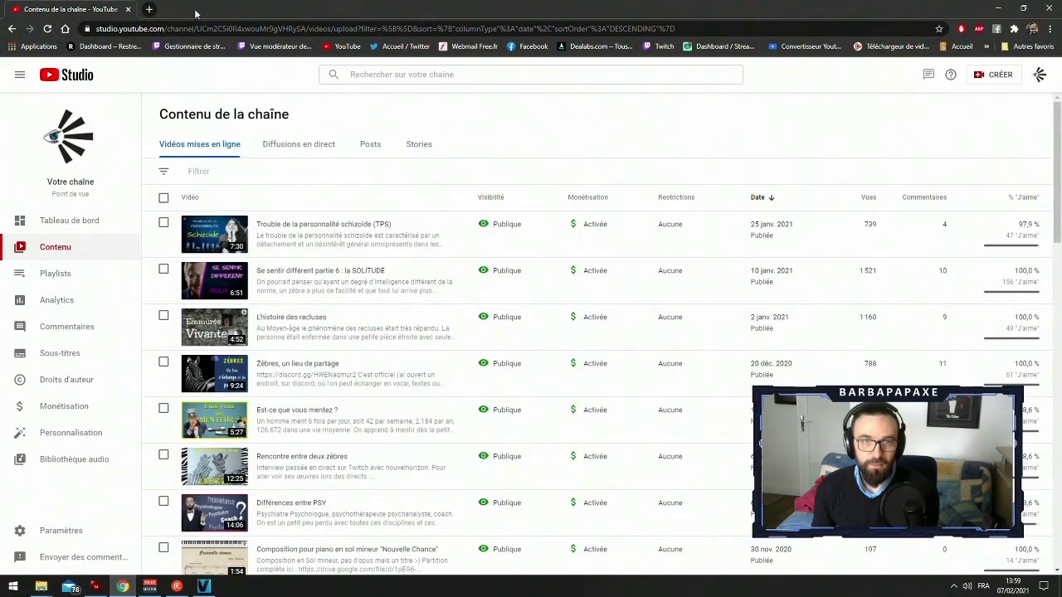
pyautogui.click(149, 9)
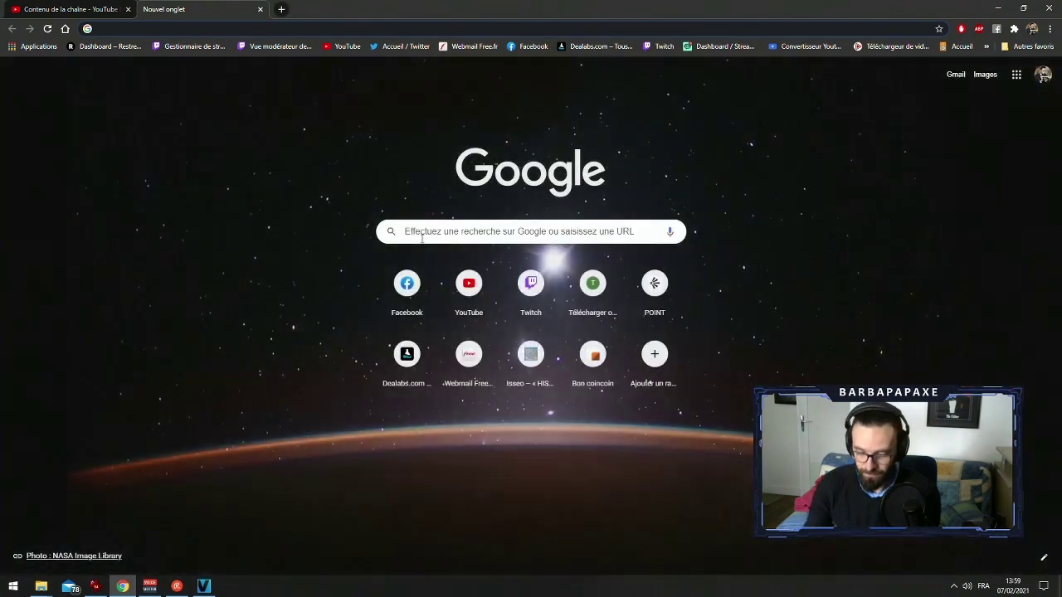
pyautogui.click(423, 237)
pyautogui.write('non assistance à personne en danger vichy')
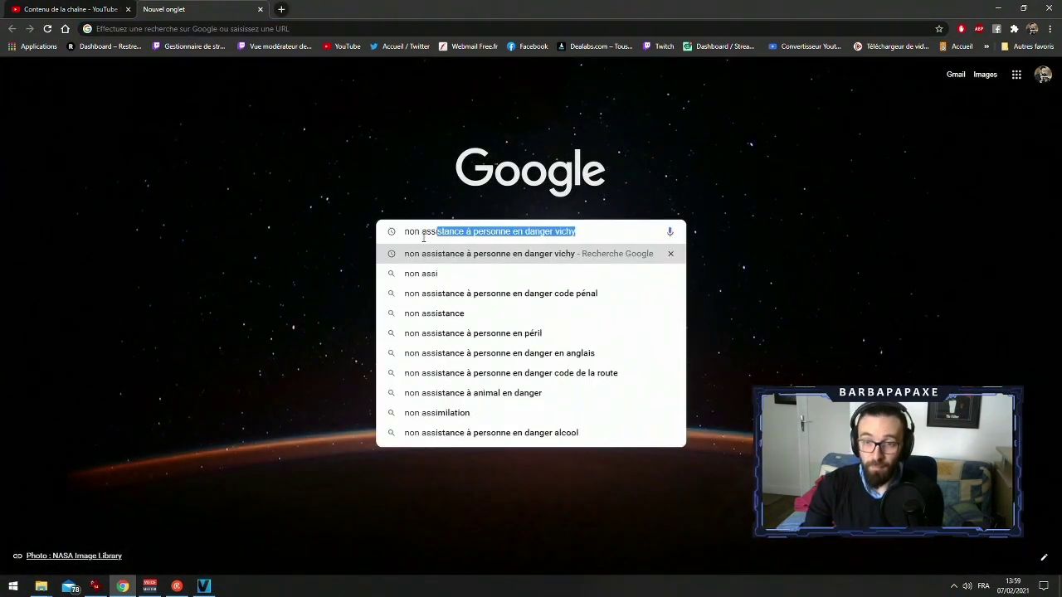
pyautogui.click(570, 263)
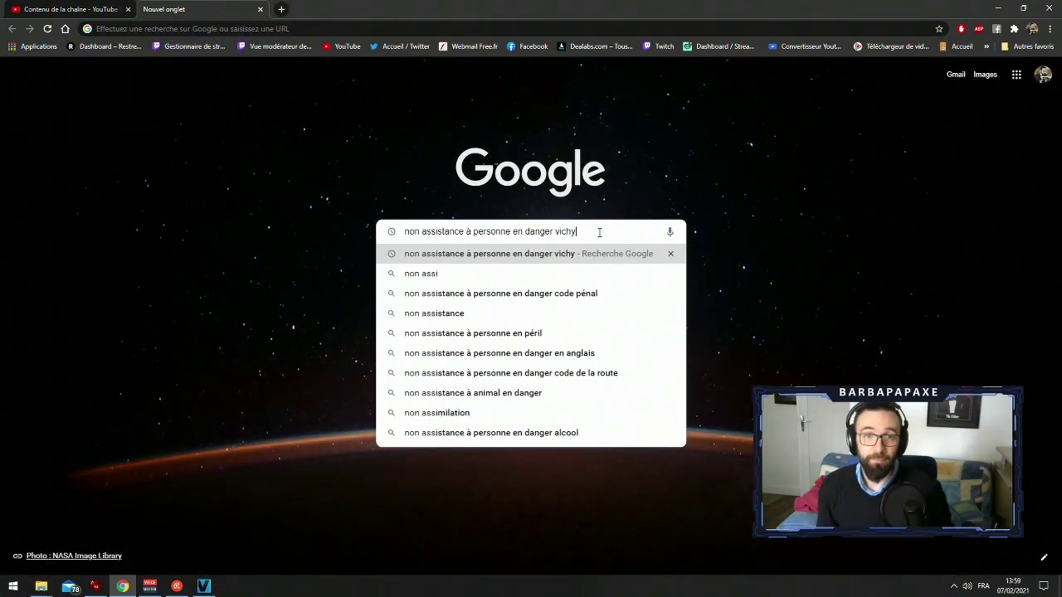
pyautogui.click(182, 112)
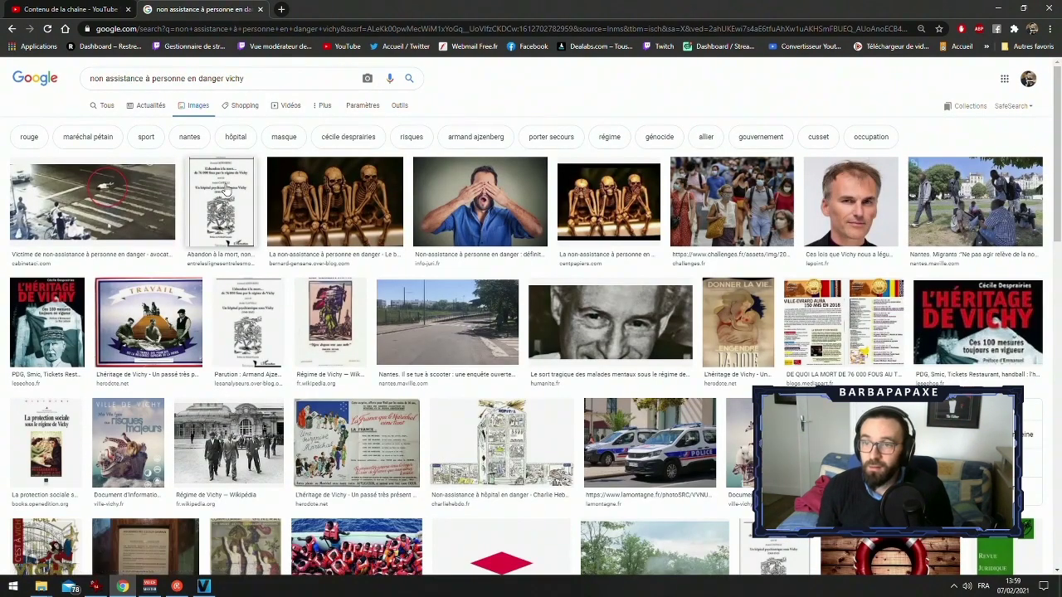
# Preview the Vichy book cover, the Ville-Evrard leaflet and the Herodote.net Maréchal poster from the image results
pyautogui.click(231, 188)
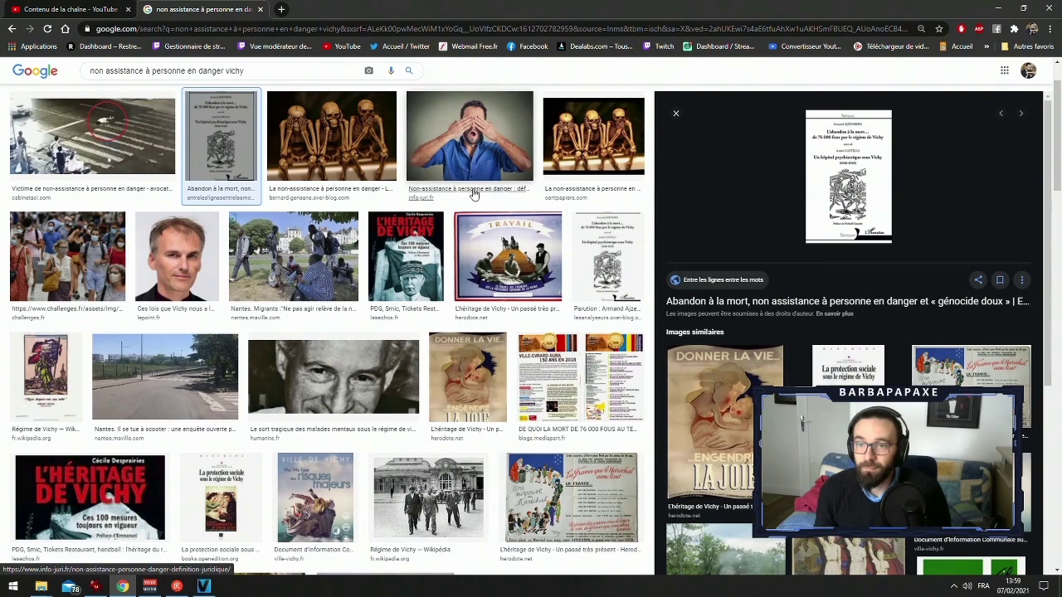
pyautogui.click(608, 257)
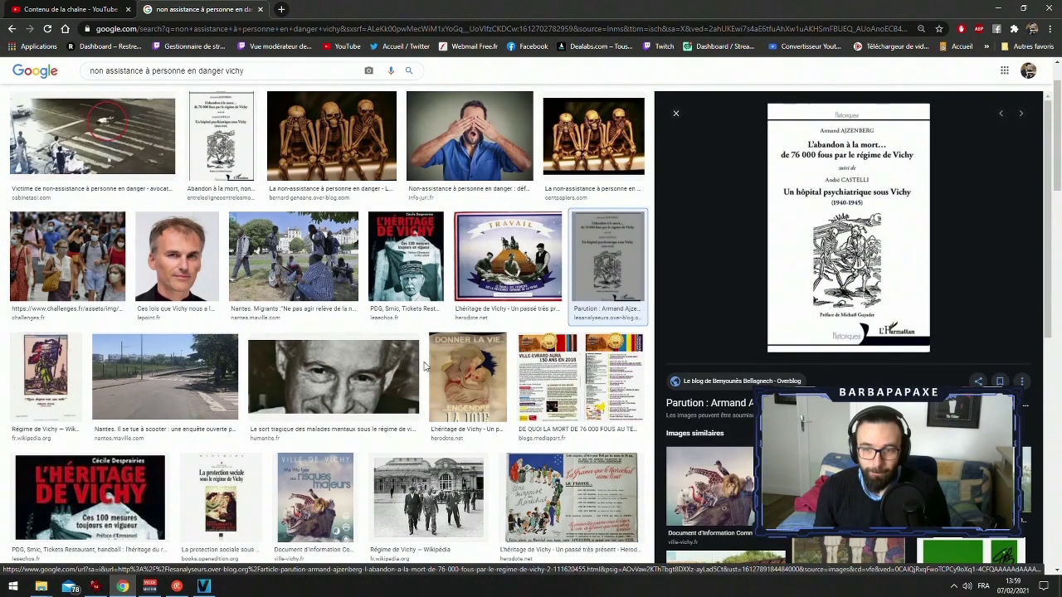
pyautogui.click(537, 354)
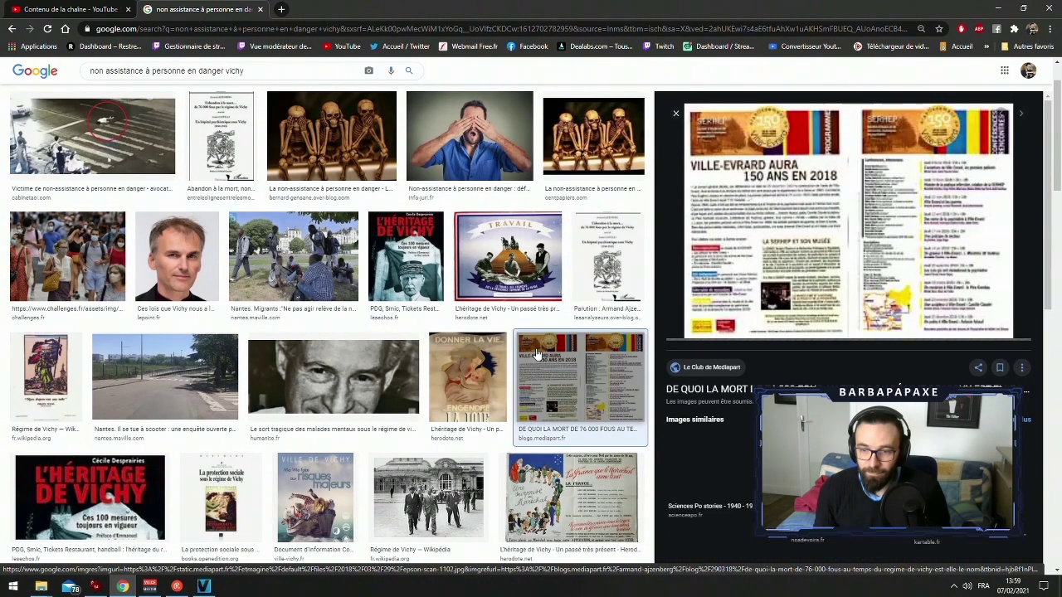
pyautogui.click(564, 488)
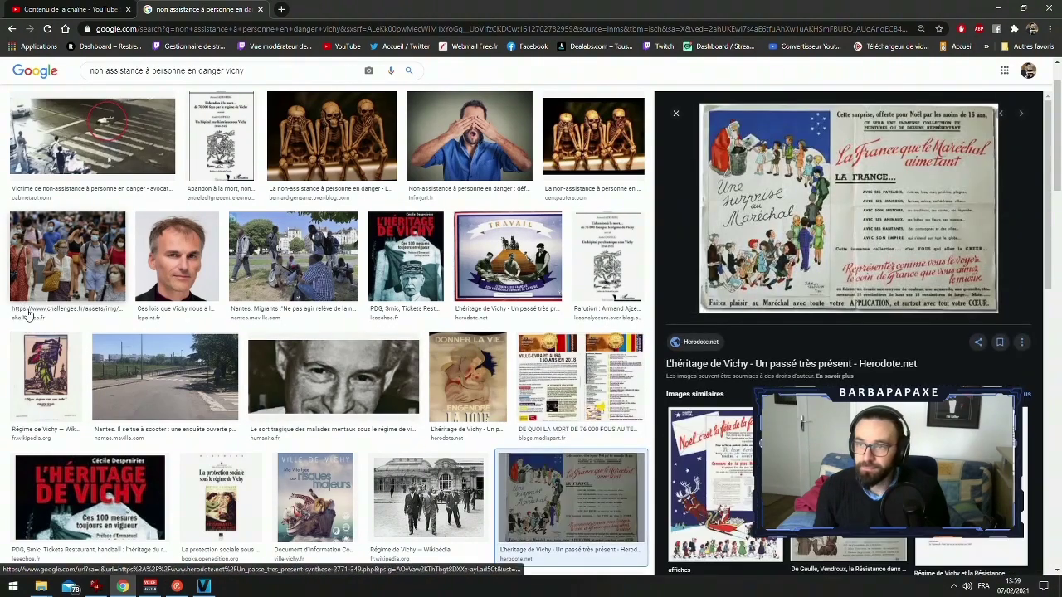
# Examine the image results and the similar images for a picture about the Vichy regime that suits the film
pyautogui.scroll(-2, 677, 313)
pyautogui.scroll(-5, 680, 312)
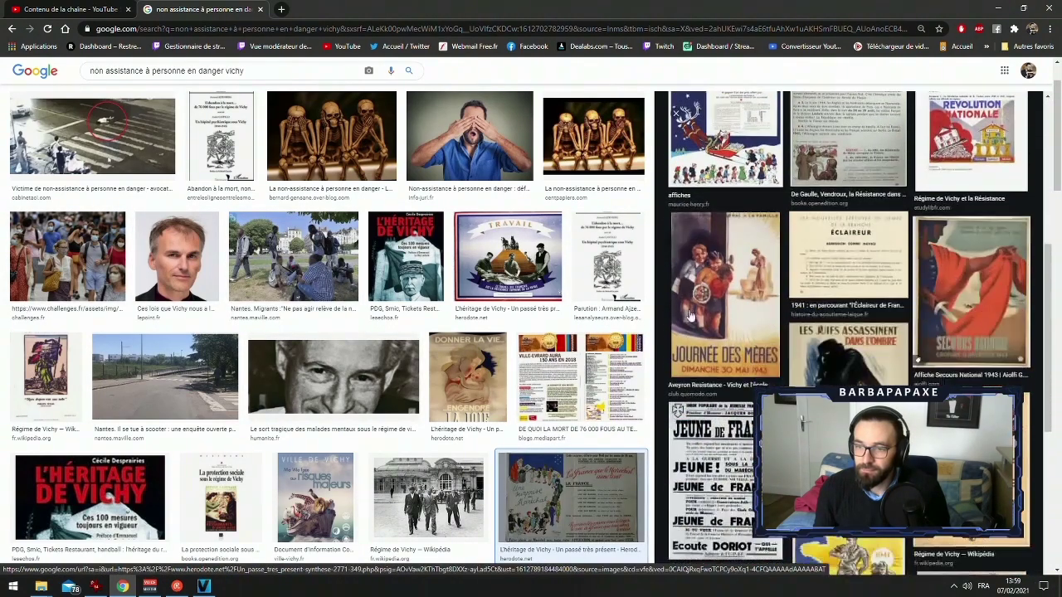
pyautogui.scroll(-3, 702, 321)
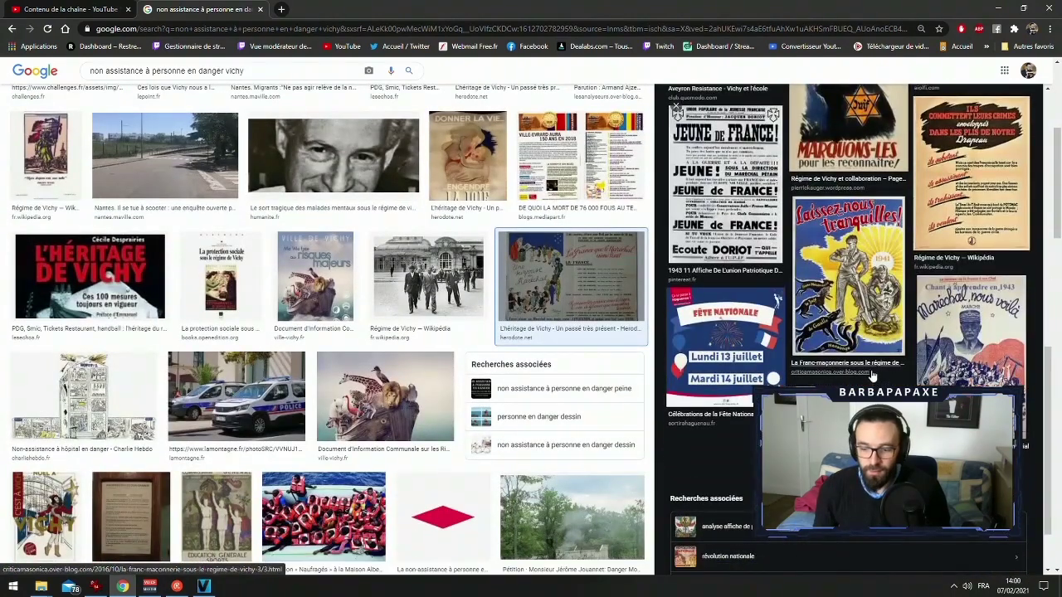
pyautogui.scroll(1, 302, 404)
pyautogui.scroll(-3, 303, 403)
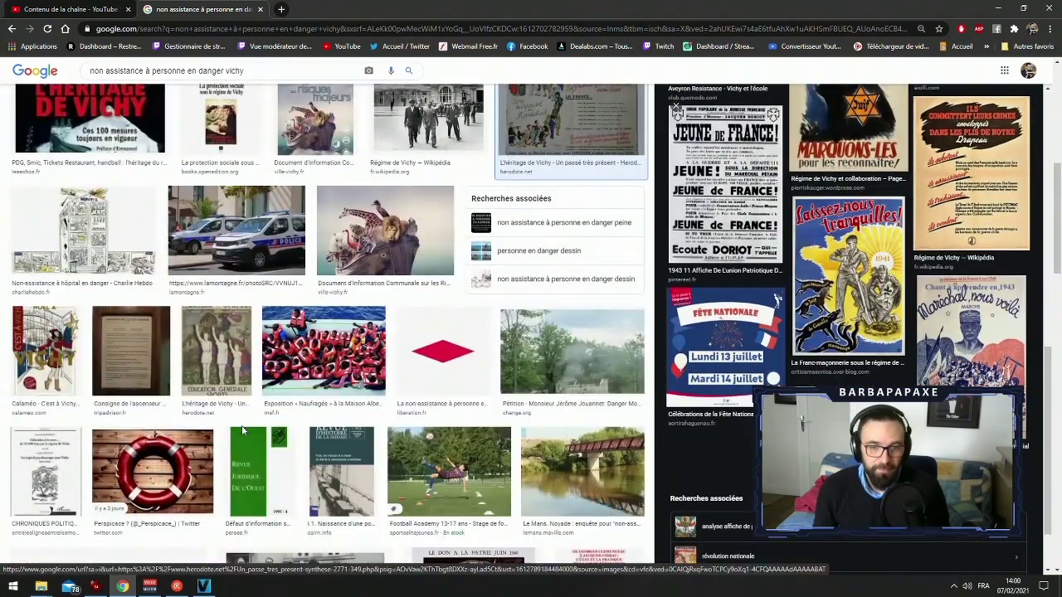
pyautogui.scroll(-3, 238, 424)
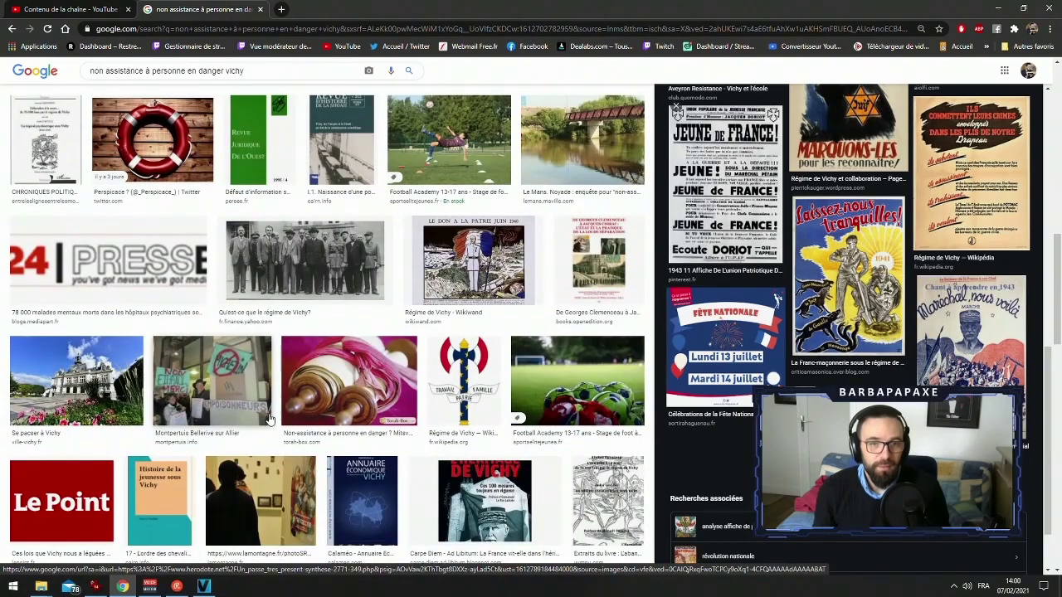
pyautogui.scroll(4, 272, 400)
pyautogui.scroll(4, 272, 400)
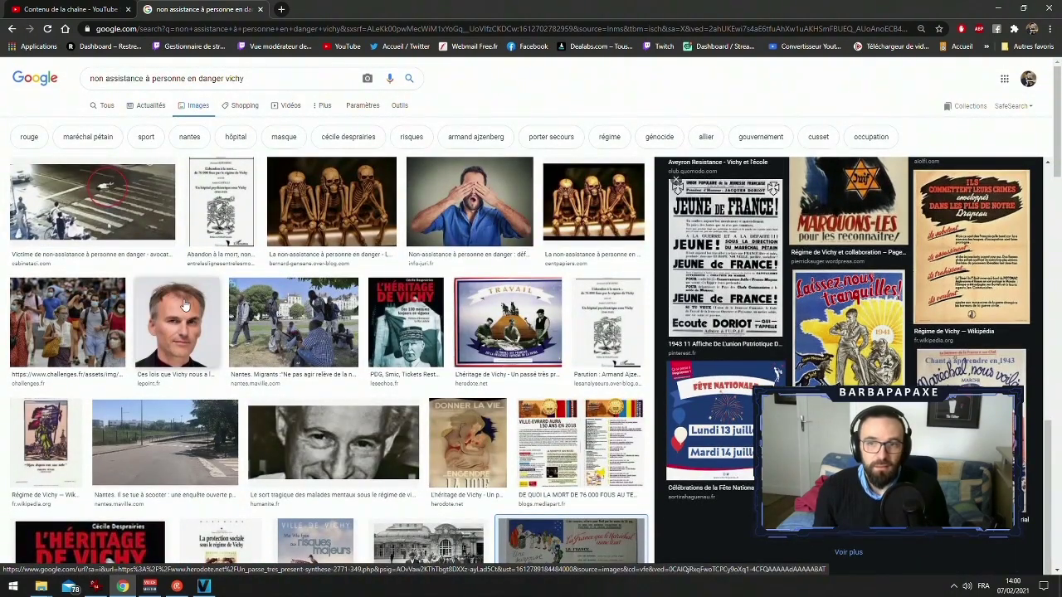
pyautogui.scroll(-2, 181, 296)
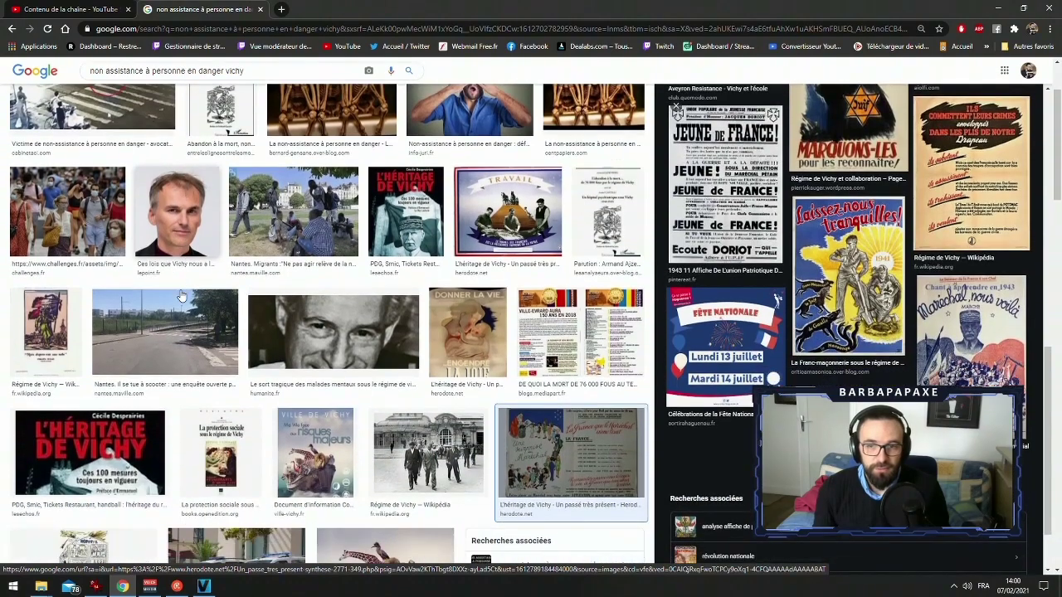
# Switch the search to all web results and read through the Wikipedia article on non-assistance à personne en danger en droit français
pyautogui.scroll(1, 179, 292)
pyautogui.scroll(5, 179, 292)
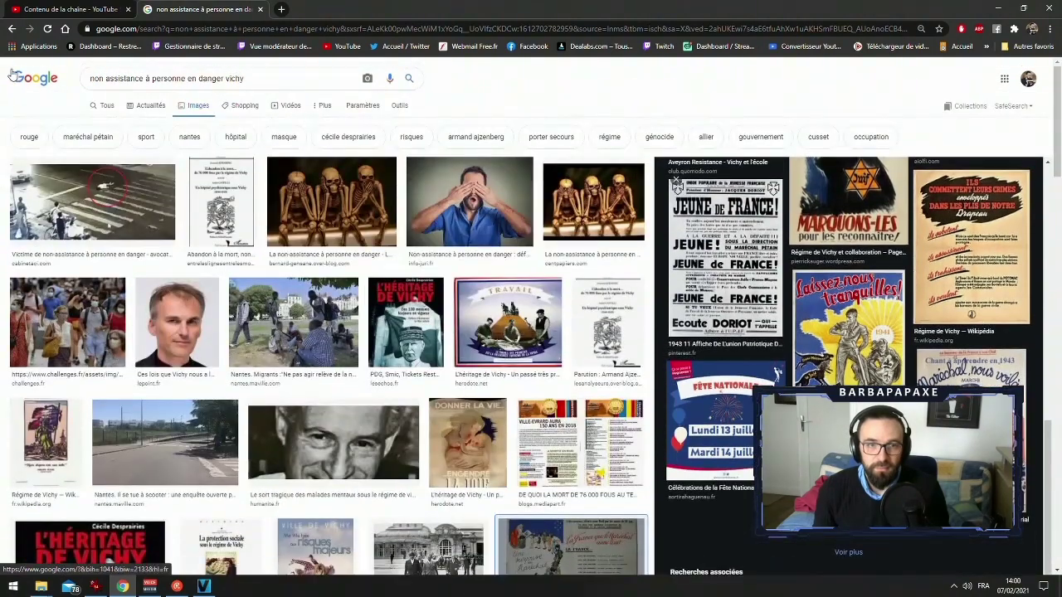
pyautogui.click(100, 104)
pyautogui.middleClick(252, 275)
pyautogui.click(292, 8)
pyautogui.scroll(-5, 374, 310)
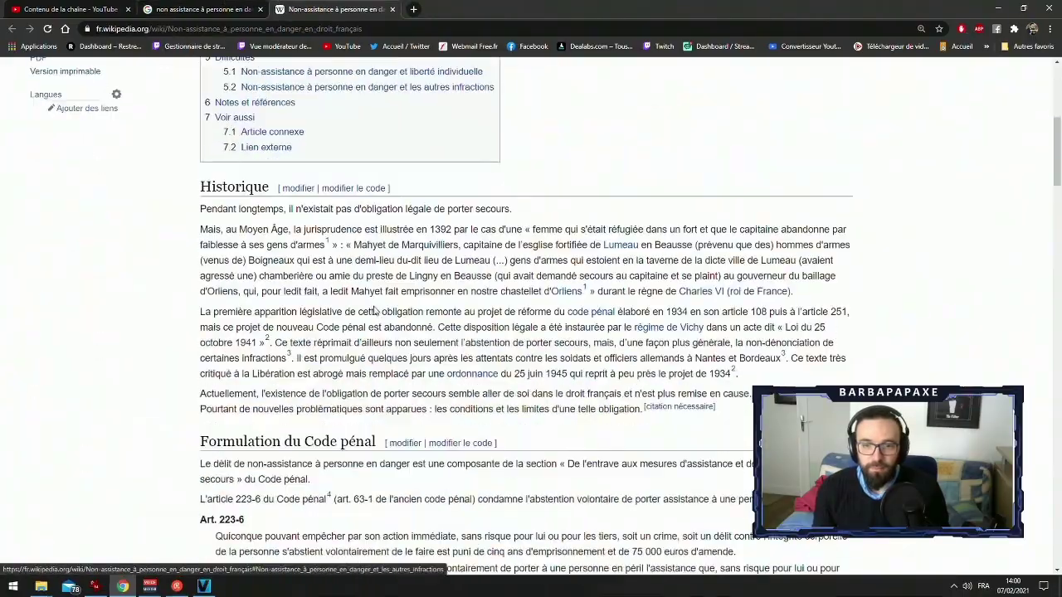
pyautogui.scroll(-20, 376, 309)
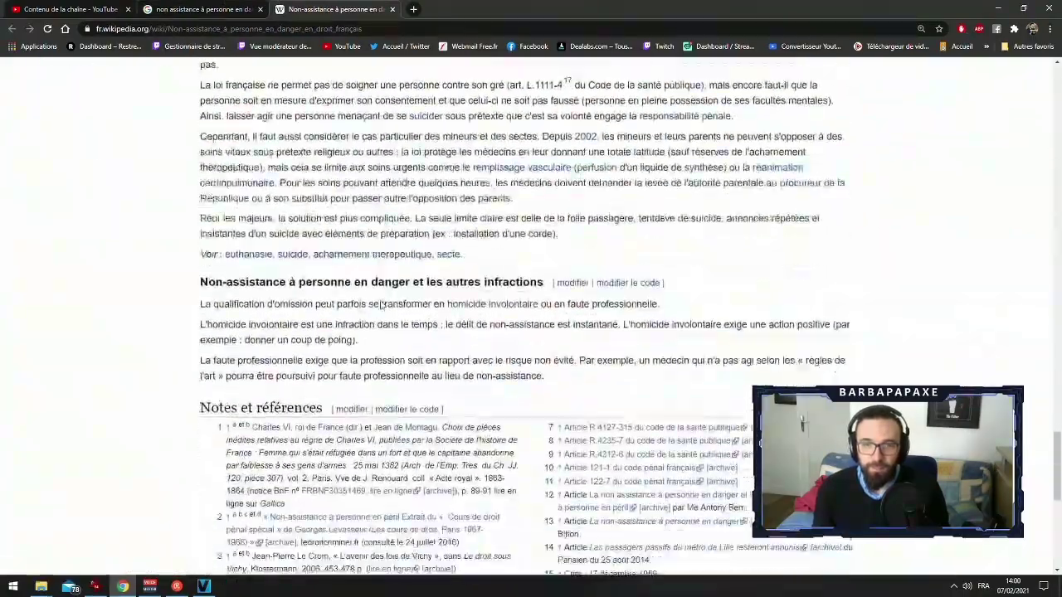
pyautogui.scroll(-10, 380, 305)
pyautogui.hotkey('ctrl', 'w')
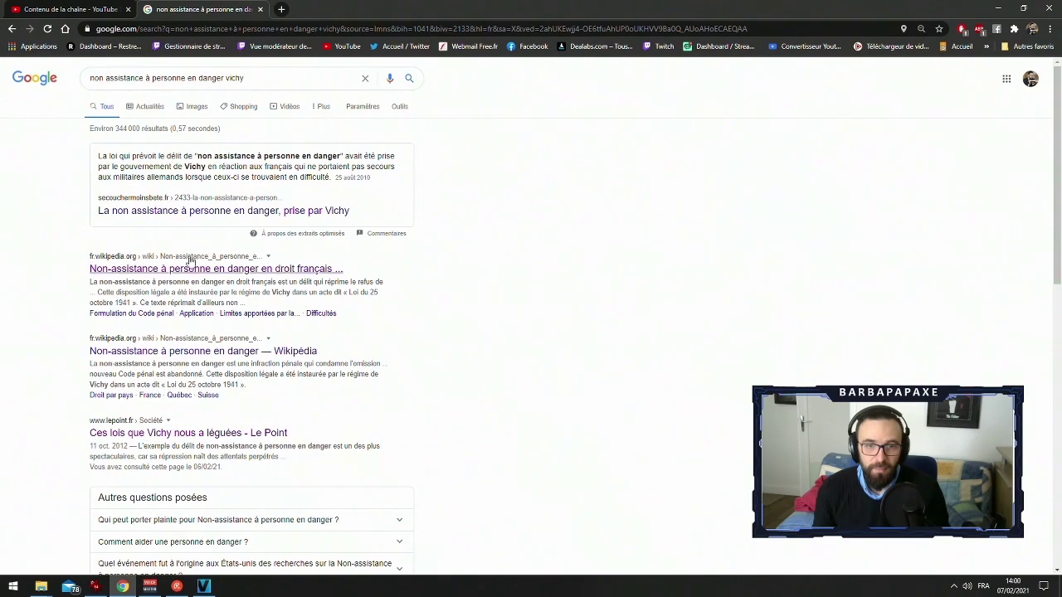
# Look through the web results, continue to the second page, and open the Légifrance entry for the Loi du 25 octobre 1941 in a new tab
pyautogui.scroll(-2, 217, 251)
pyautogui.scroll(-7, 240, 236)
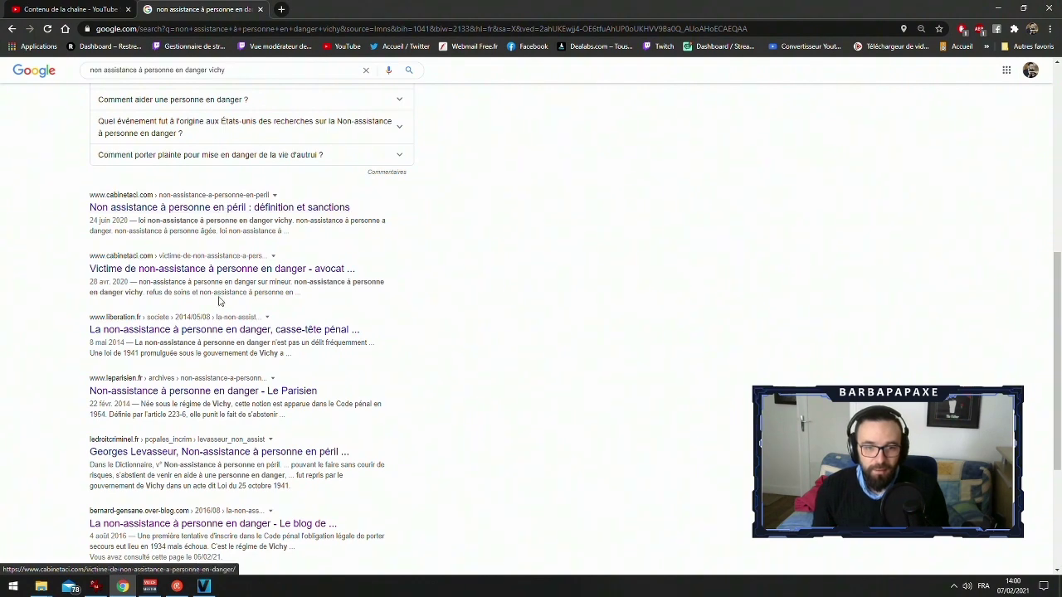
pyautogui.scroll(-2, 220, 296)
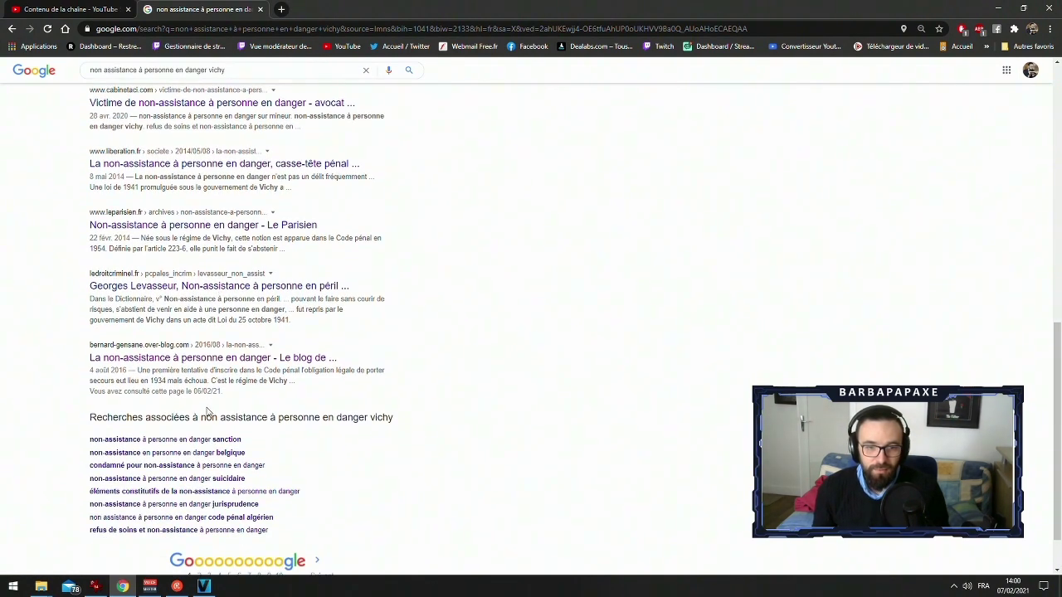
pyautogui.scroll(-1, 215, 402)
pyautogui.click(333, 512)
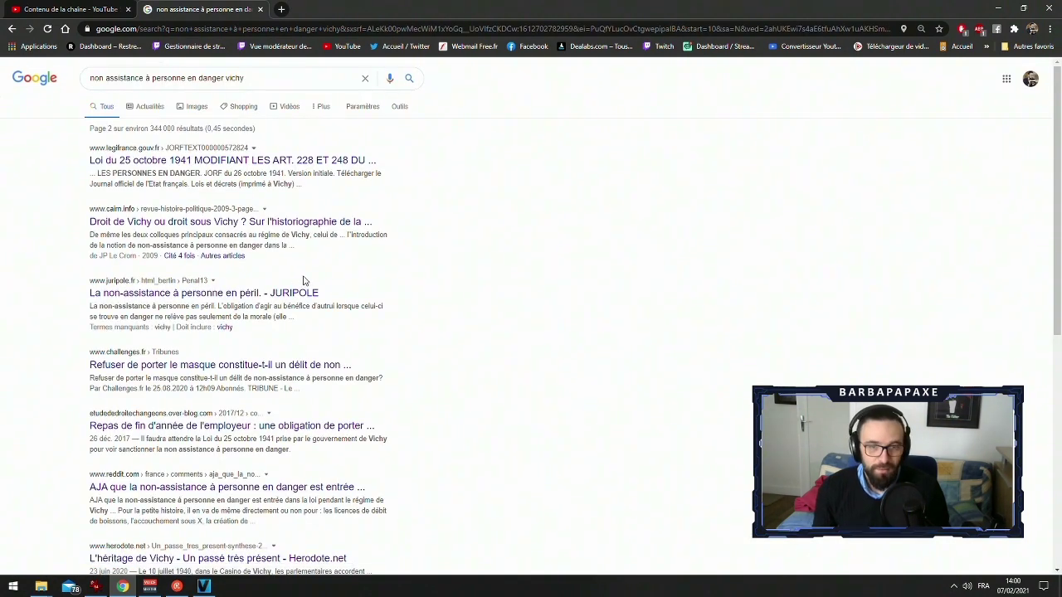
pyautogui.middleClick(241, 162)
pyautogui.click(313, 8)
pyautogui.scroll(-1, 382, 344)
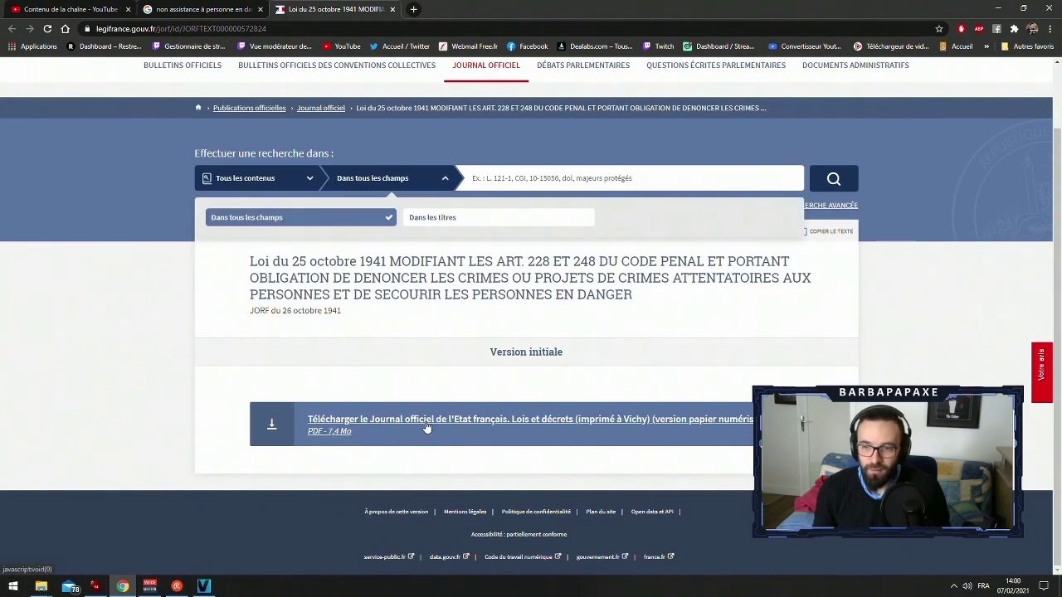
# Answer the access question for the Journal officiel PDF with 2 and open the scanned document
pyautogui.click(591, 425)
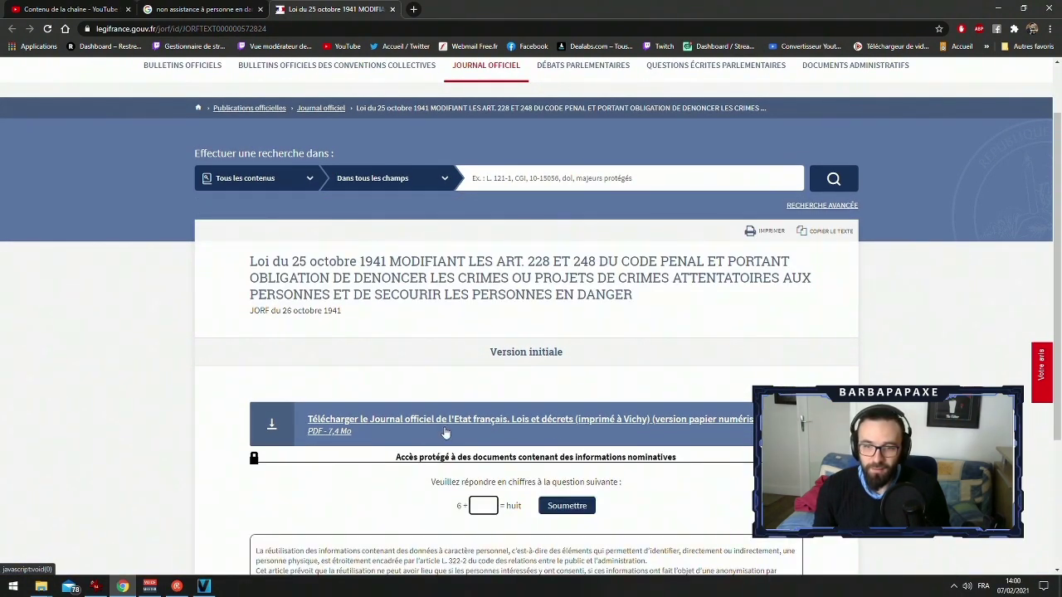
pyautogui.click(489, 506)
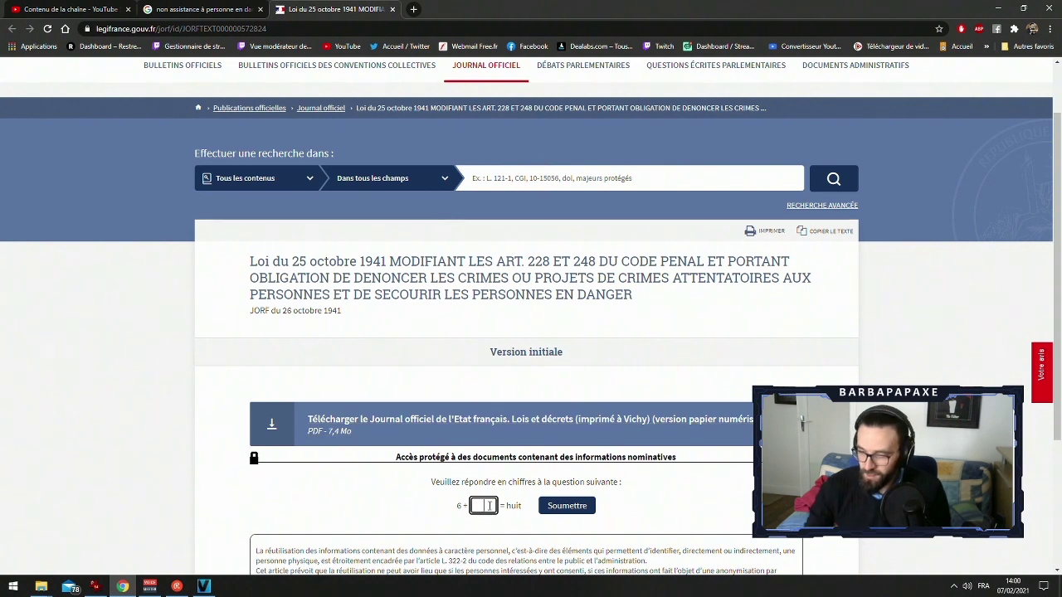
pyautogui.write('2')
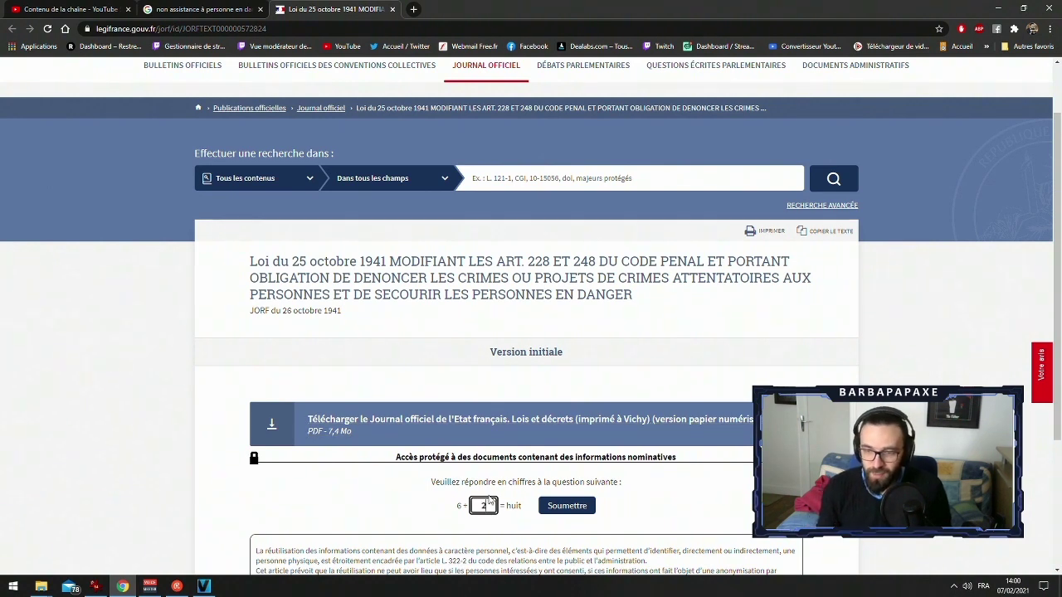
pyautogui.click(554, 505)
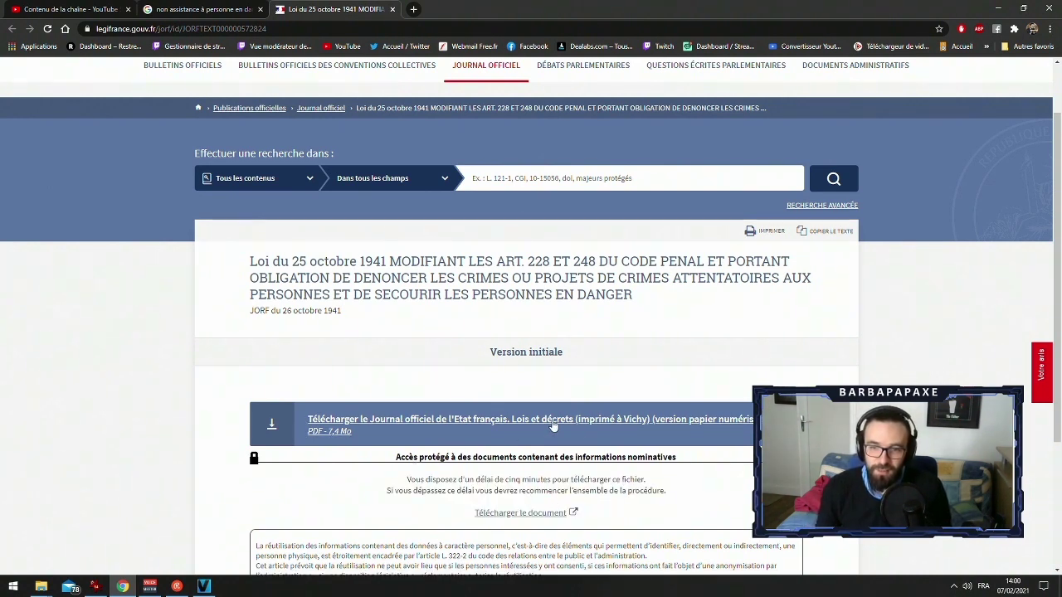
pyautogui.click(506, 512)
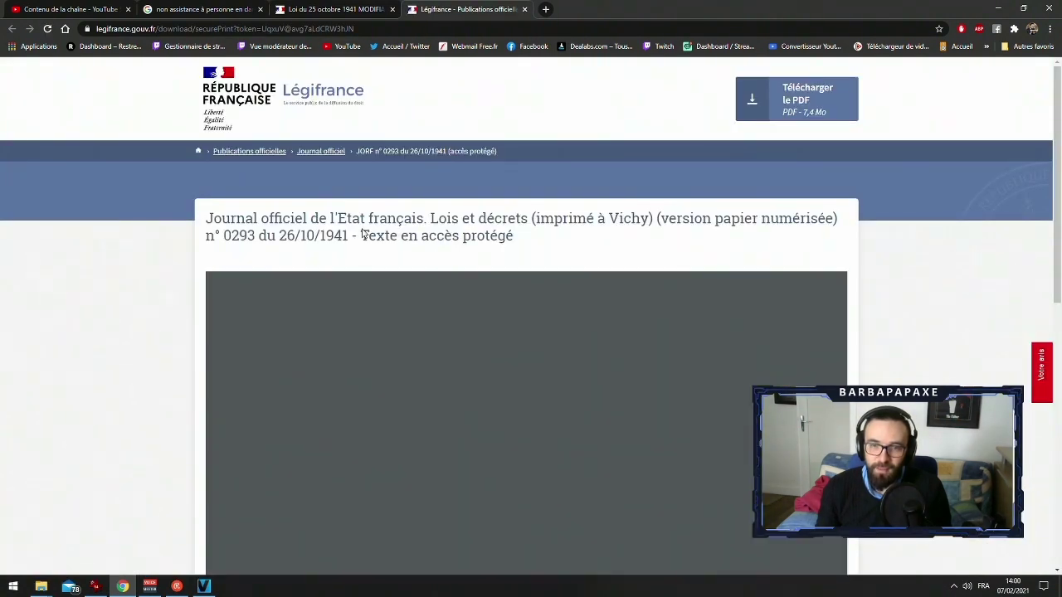
pyautogui.scroll(-1, 499, 377)
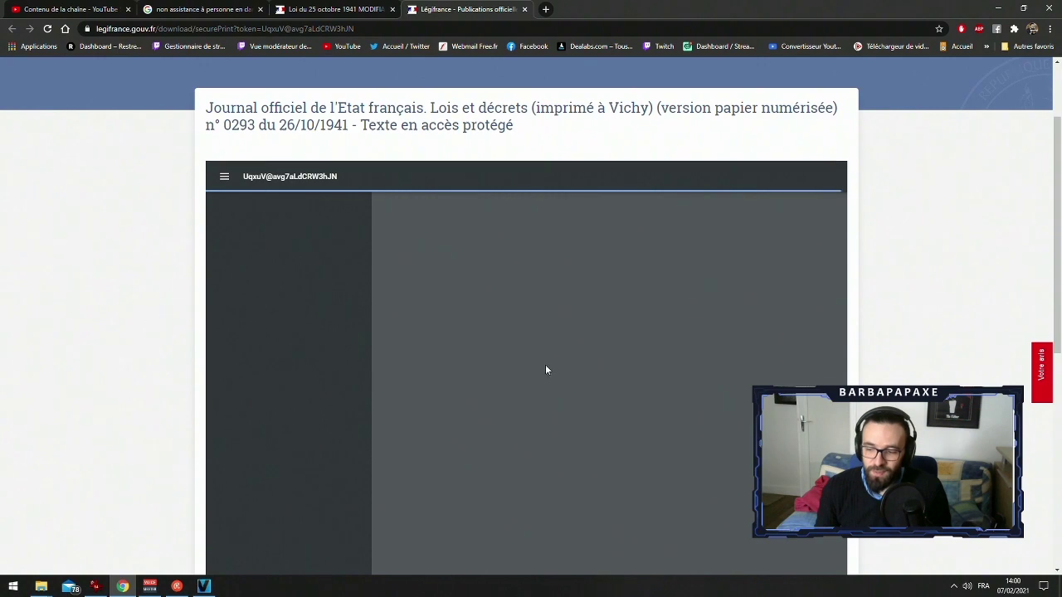
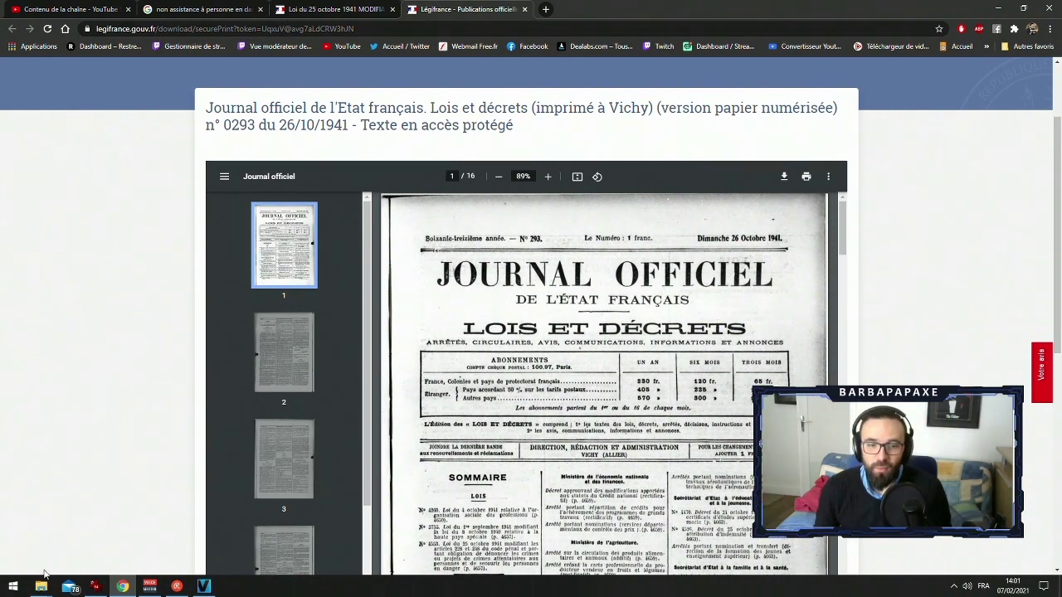
# Open the document "Delit de fuite Non assistance à personne en danger" in Word, review its highlighted Vichy passage, and minimize it
pyautogui.press('super')
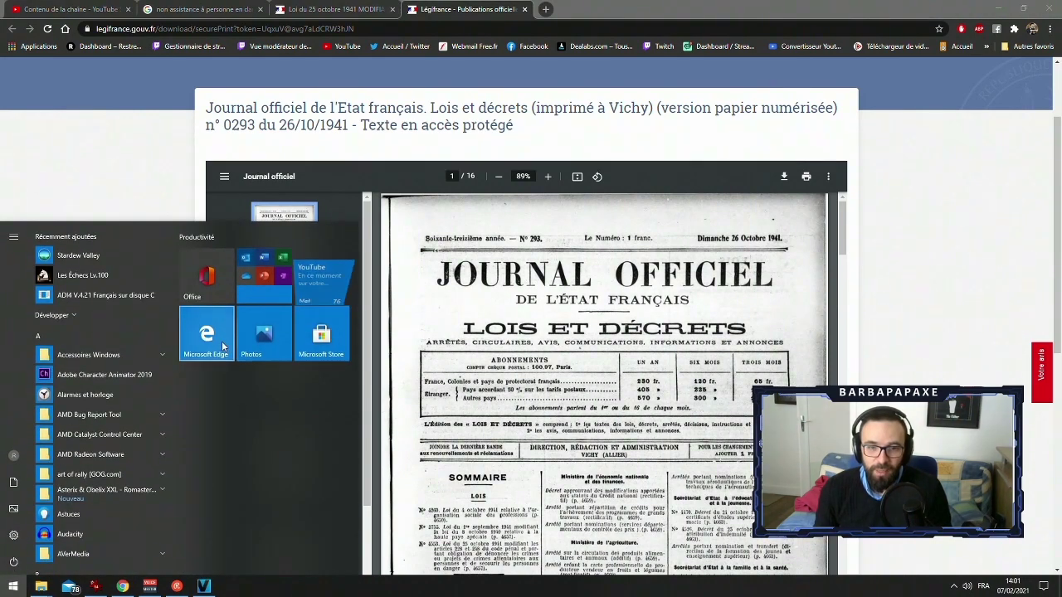
pyautogui.write('wor')
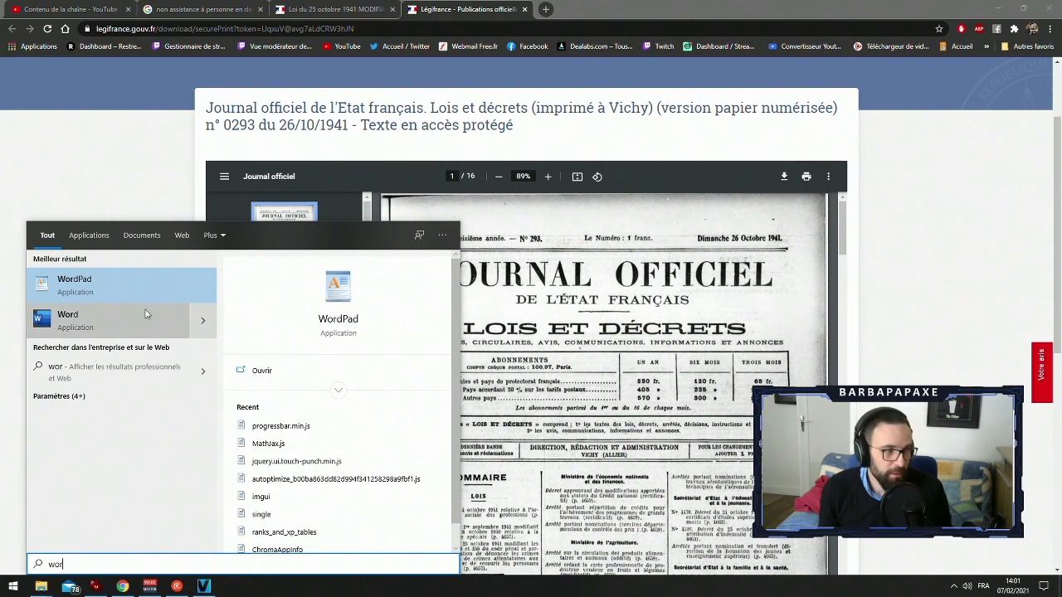
pyautogui.click(117, 323)
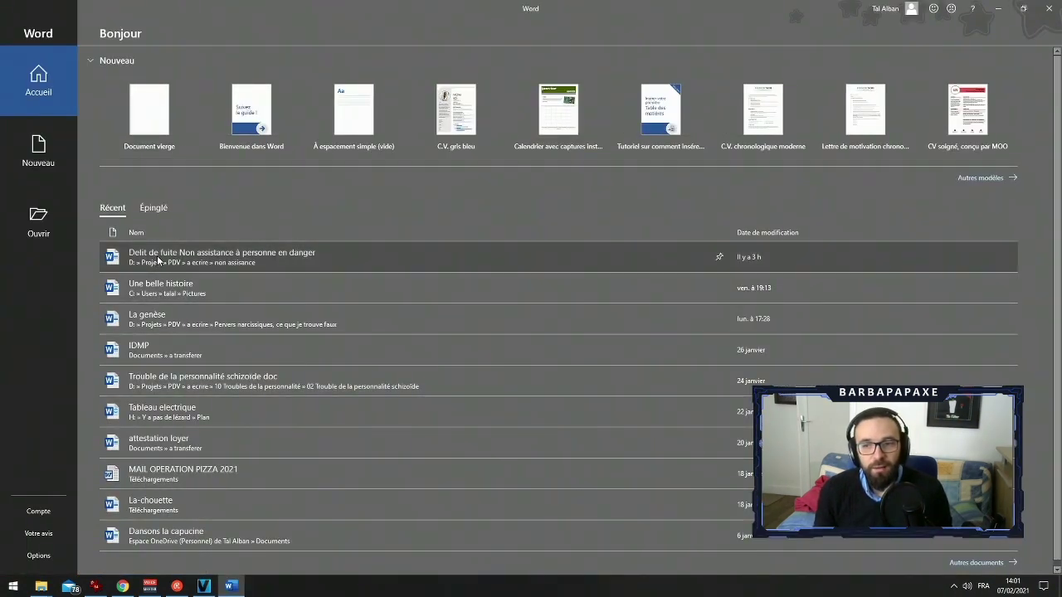
pyautogui.click(157, 260)
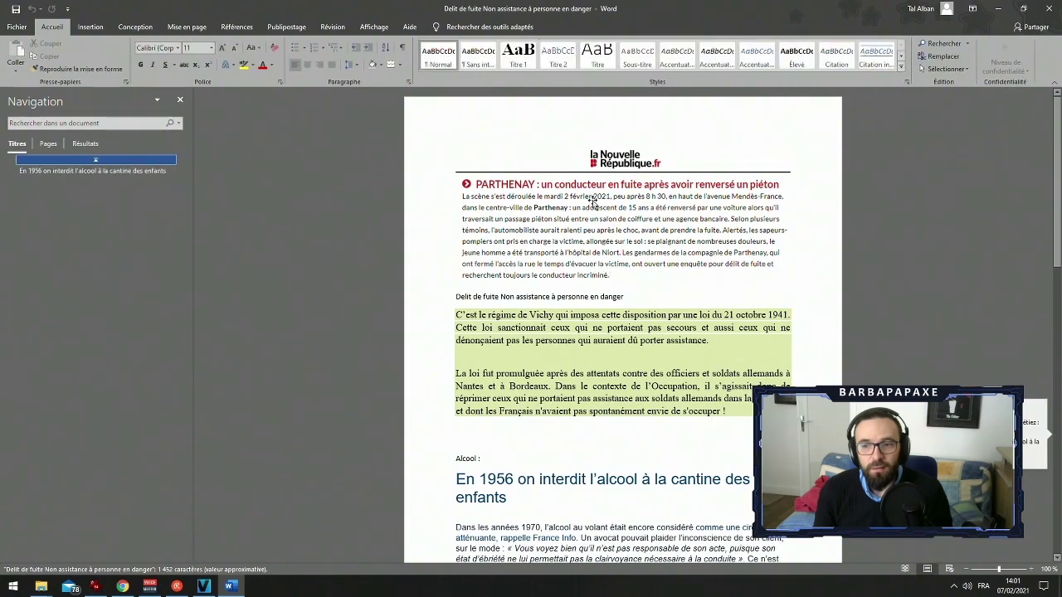
pyautogui.scroll(-4, 601, 282)
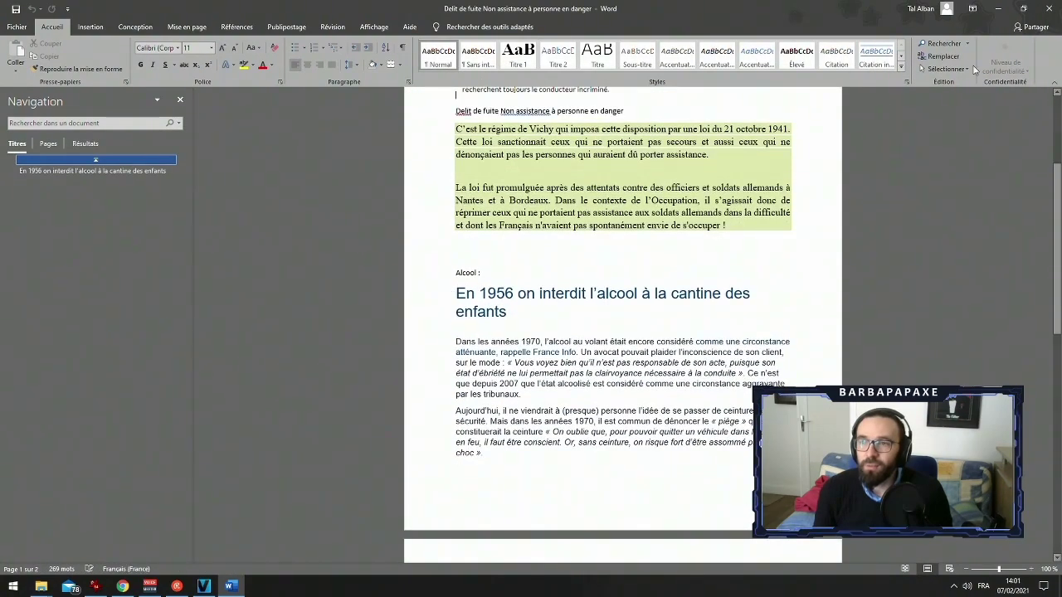
pyautogui.click(998, 9)
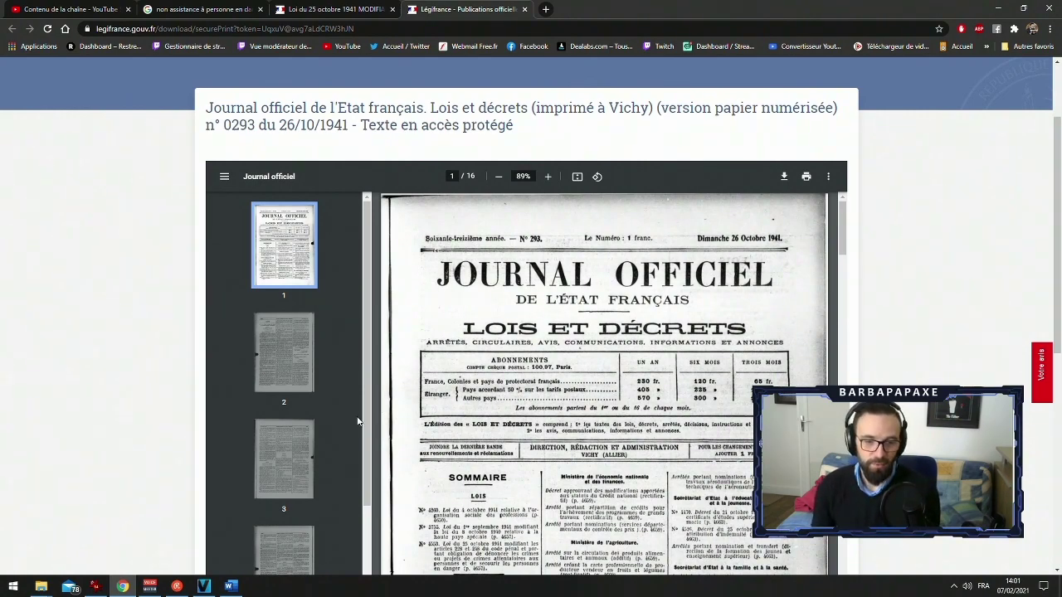
# Switch to IrfanView
pyautogui.click(103, 586)
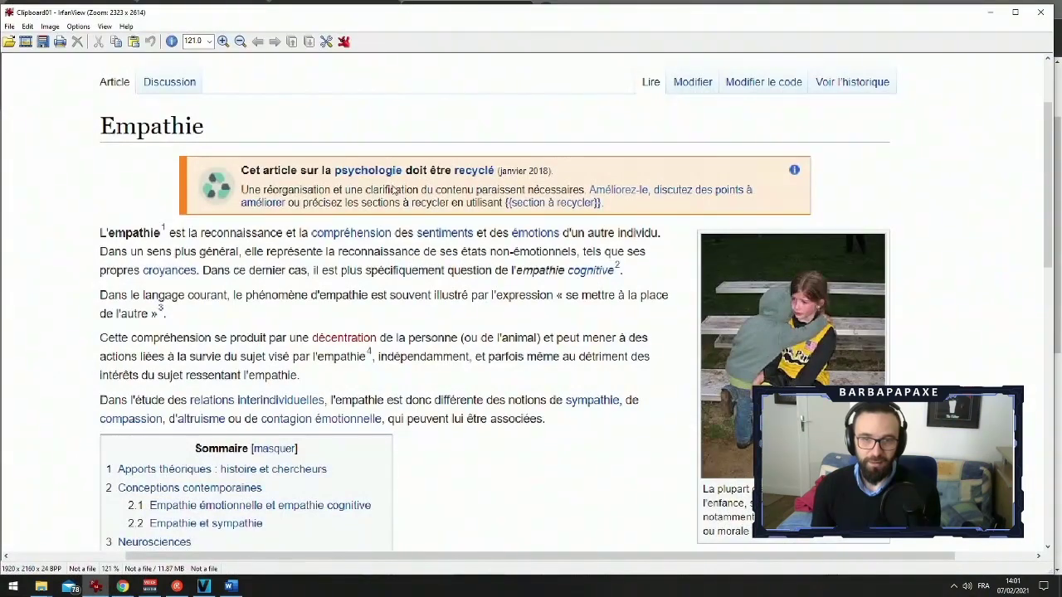
# Paste the Légifrance screenshot into the image viewer, cut out the Journal Officiel header down to its subscription table, and close the viewer
pyautogui.hotkey('ctrl', 'v')
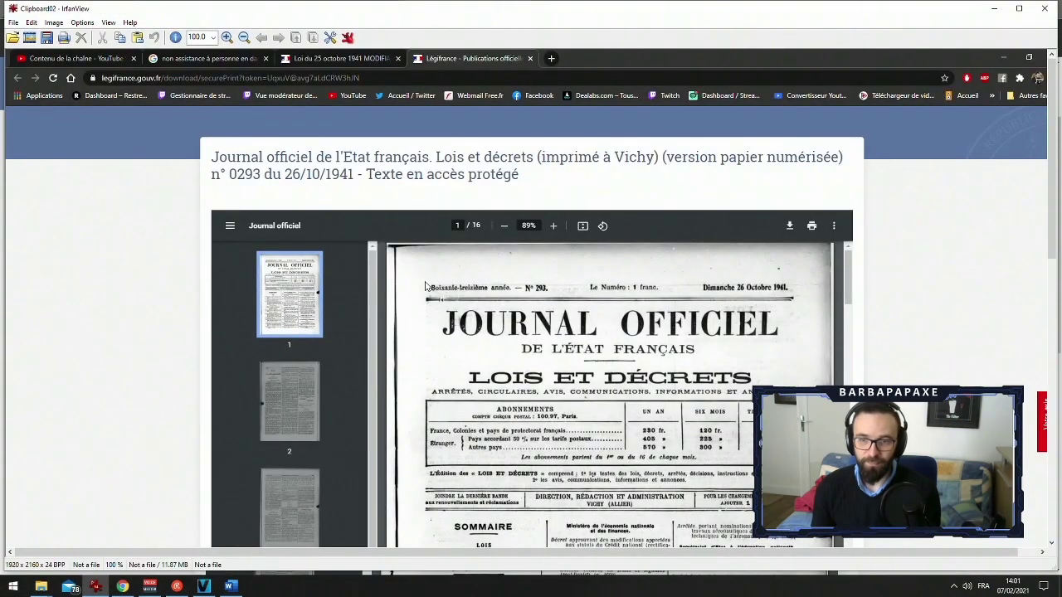
pyautogui.moveTo(402, 260); pyautogui.dragTo(810, 486)
pyautogui.hotkey('ctrl', 'x')
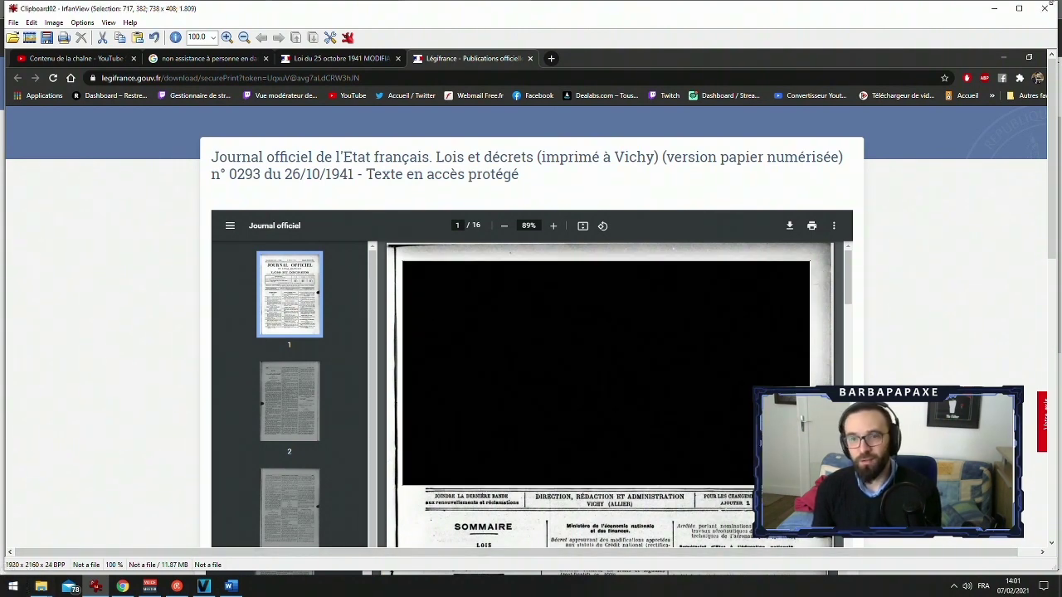
pyautogui.press('Escape')
# Open PowerPoint with a blank presentation and paste the cut-out Journal Officiel header onto the slide
pyautogui.click(4, 578)
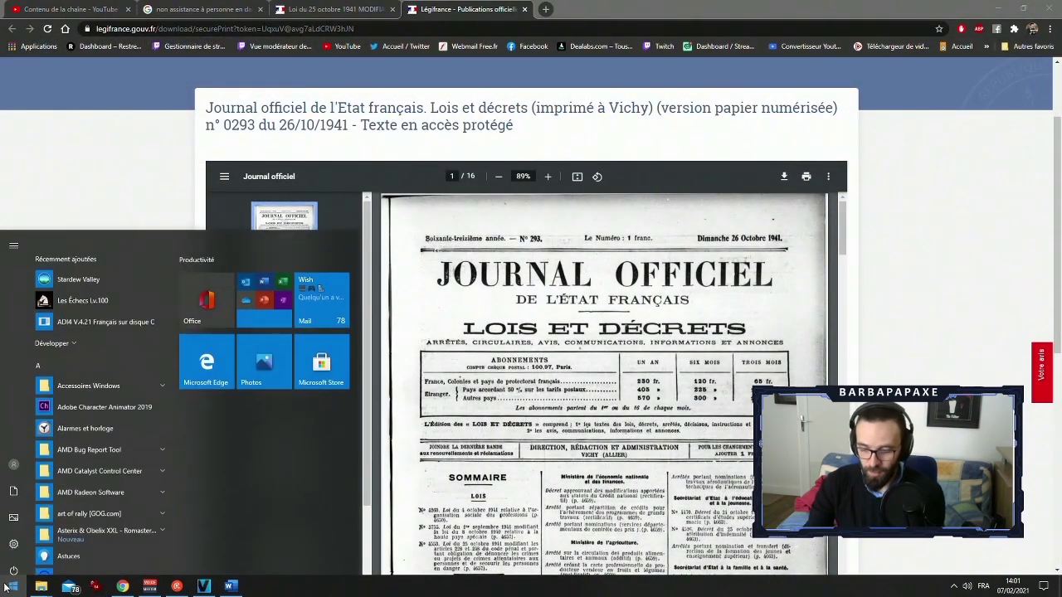
pyautogui.write('pow')
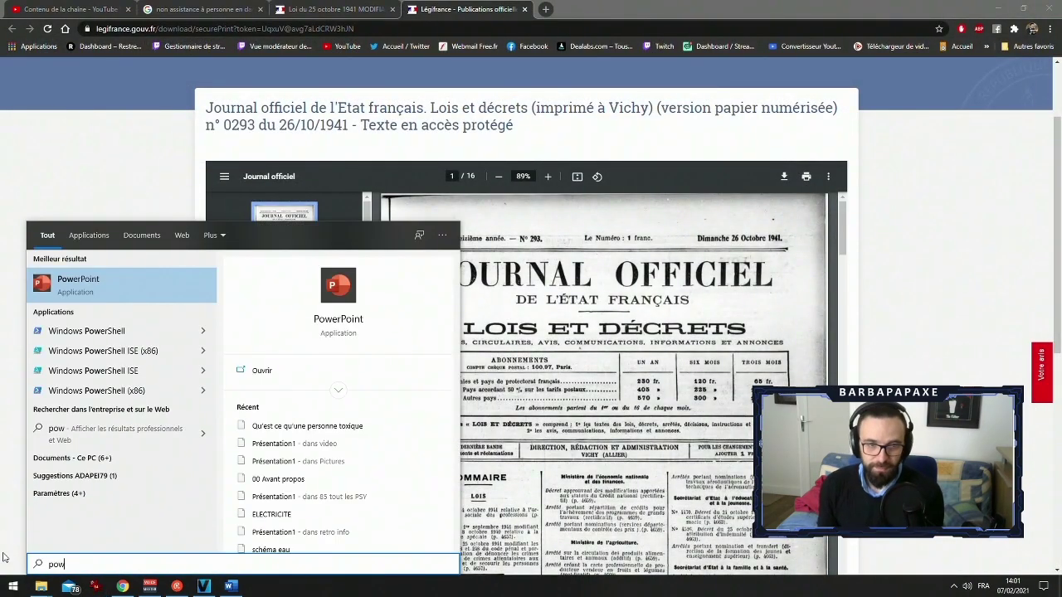
pyautogui.click(87, 281)
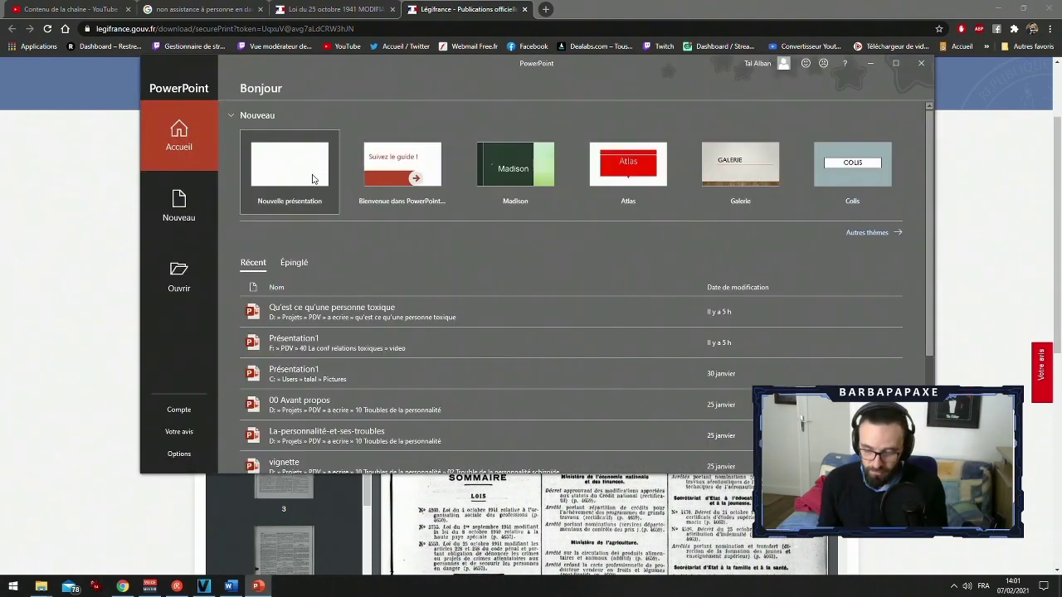
pyautogui.click(310, 168)
pyautogui.hotkey('ctrl', 'v')
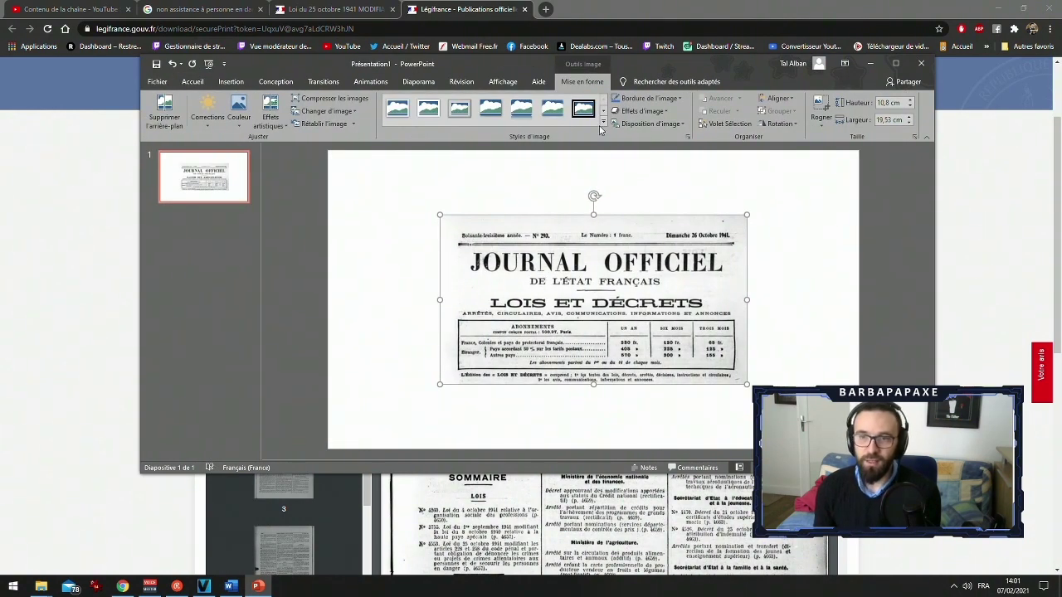
# Apply the drop-shadow rectangle picture style to the pasted Journal Officiel header
pyautogui.click(490, 109)
pyautogui.click(848, 350)
pyautogui.click(634, 284)
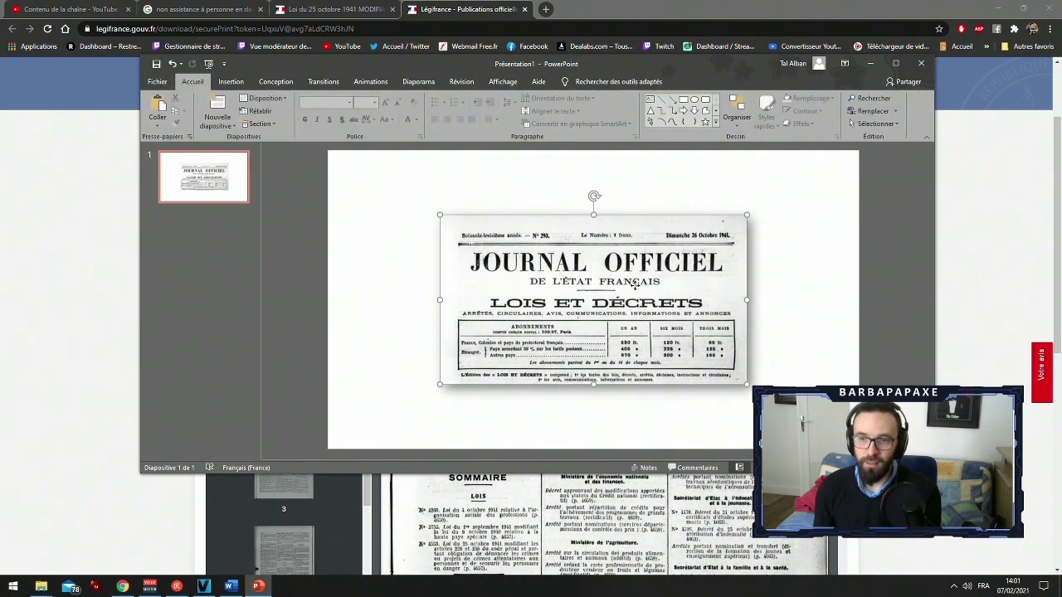
# Save the styled header picture as the PNG file Image1 in the "non assisance" folder
pyautogui.rightClick(582, 271)
pyautogui.moveTo(645, 336)
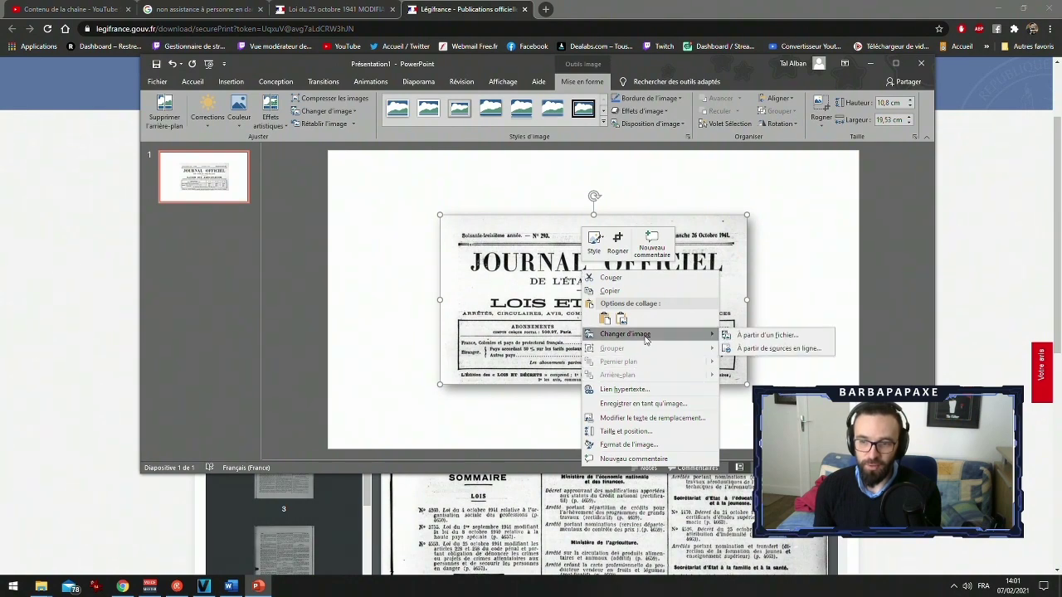
pyautogui.click(651, 403)
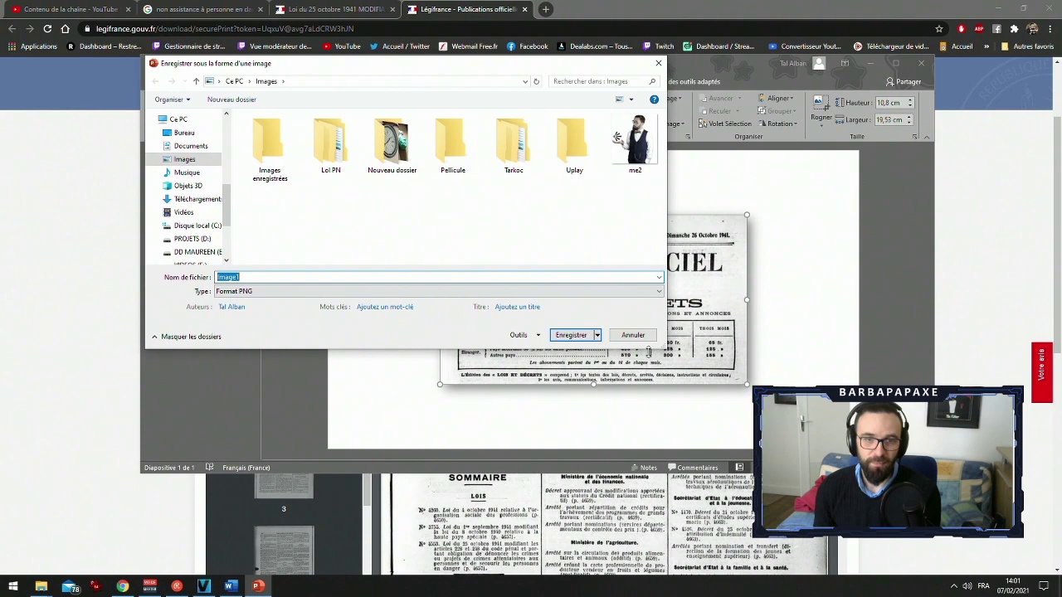
pyautogui.scroll(6, 198, 181)
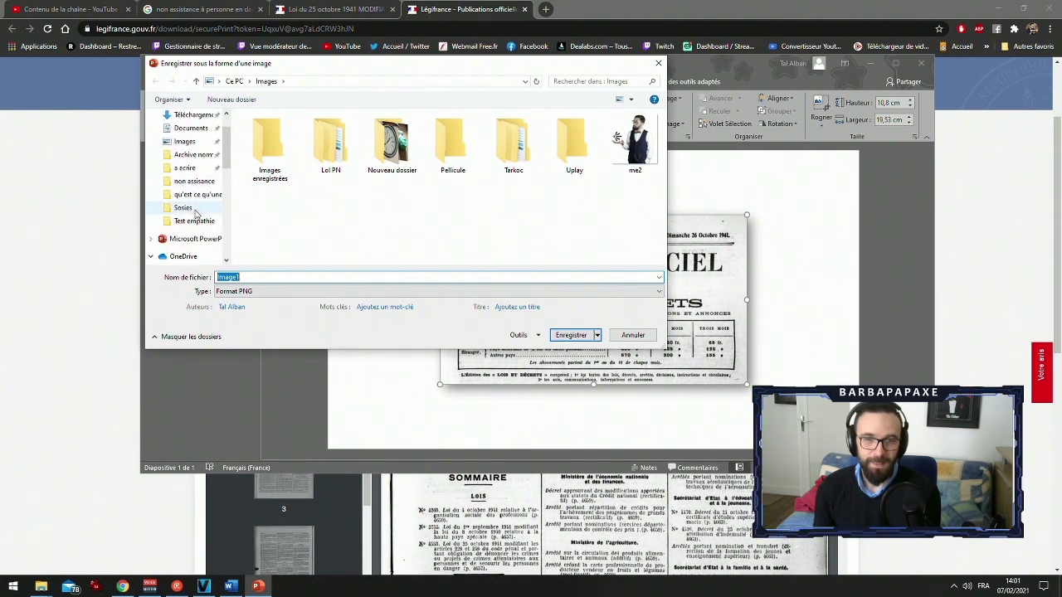
pyautogui.click(194, 181)
pyautogui.click(571, 334)
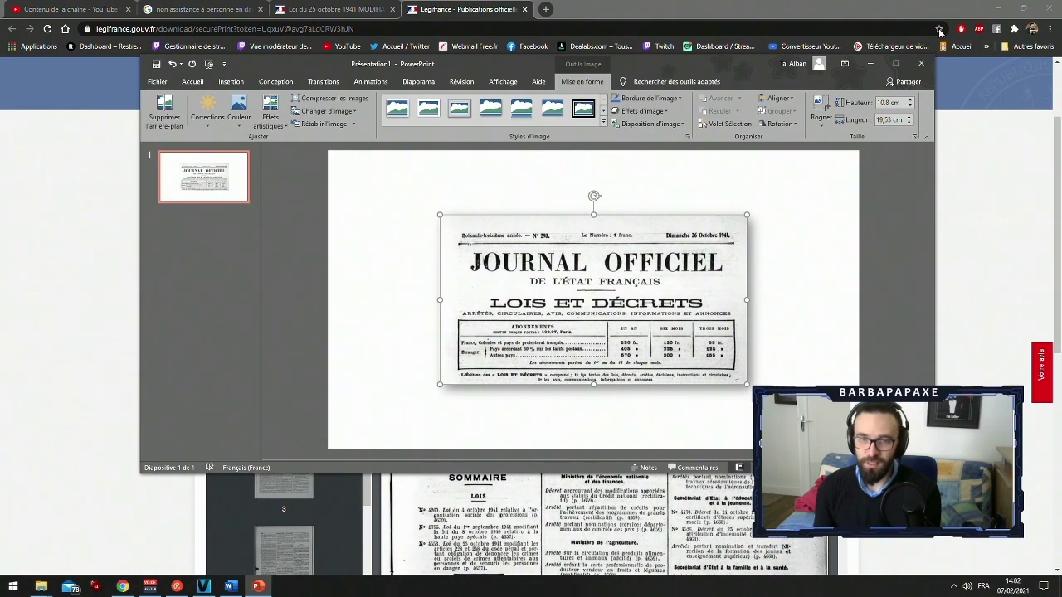
# Switch to Video Pro X and place Image1.png from the file explorer on track 6, after the LNR.jpg clip
pyautogui.click(869, 64)
pyautogui.click(1000, 10)
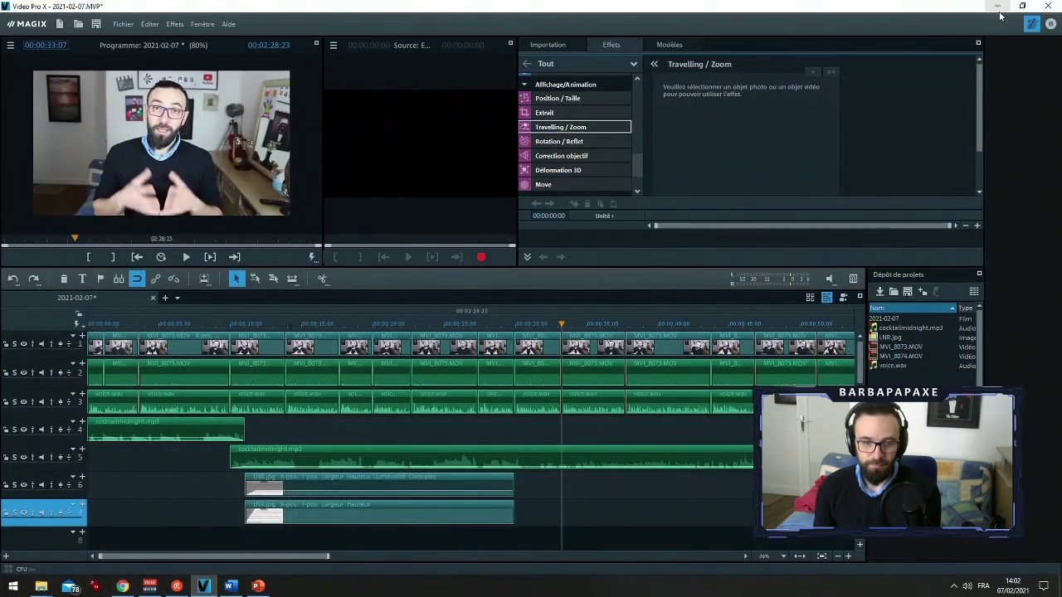
pyautogui.moveTo(41, 586)
pyautogui.click(29, 557)
pyautogui.moveTo(562, 488); pyautogui.dragTo(561, 486)
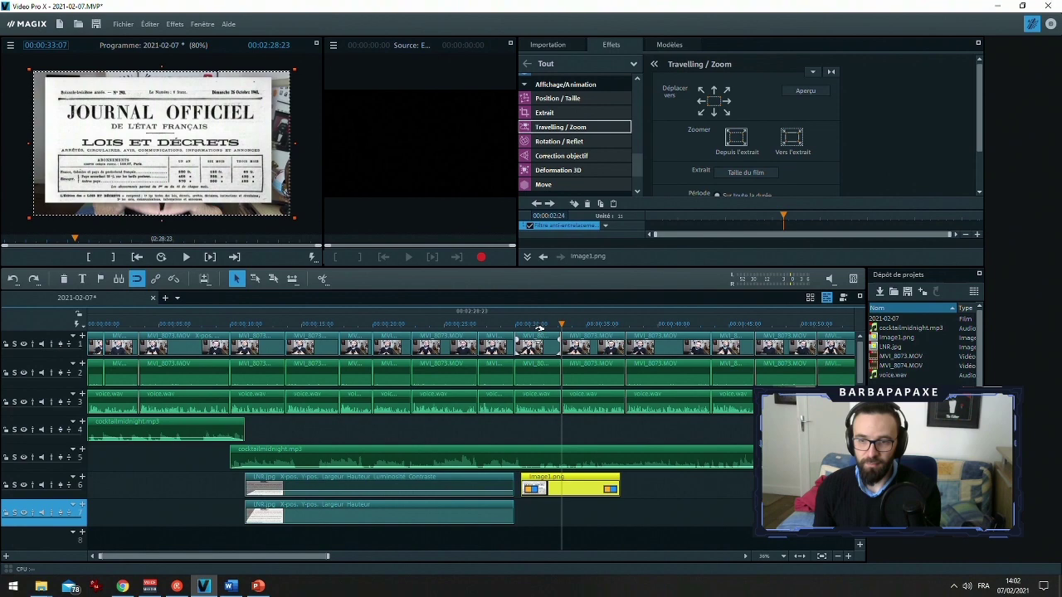
# Move Image1.png further along track 6, shorten it to end at the cut near 37 seconds, and give it short fades
pyautogui.click(515, 322)
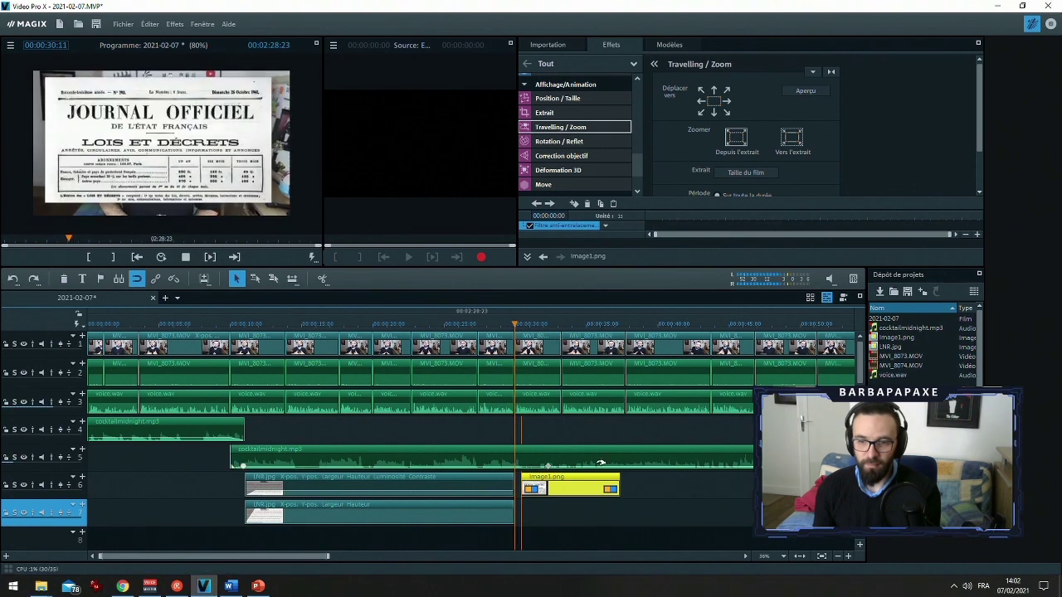
pyautogui.moveTo(571, 478); pyautogui.dragTo(619, 478)
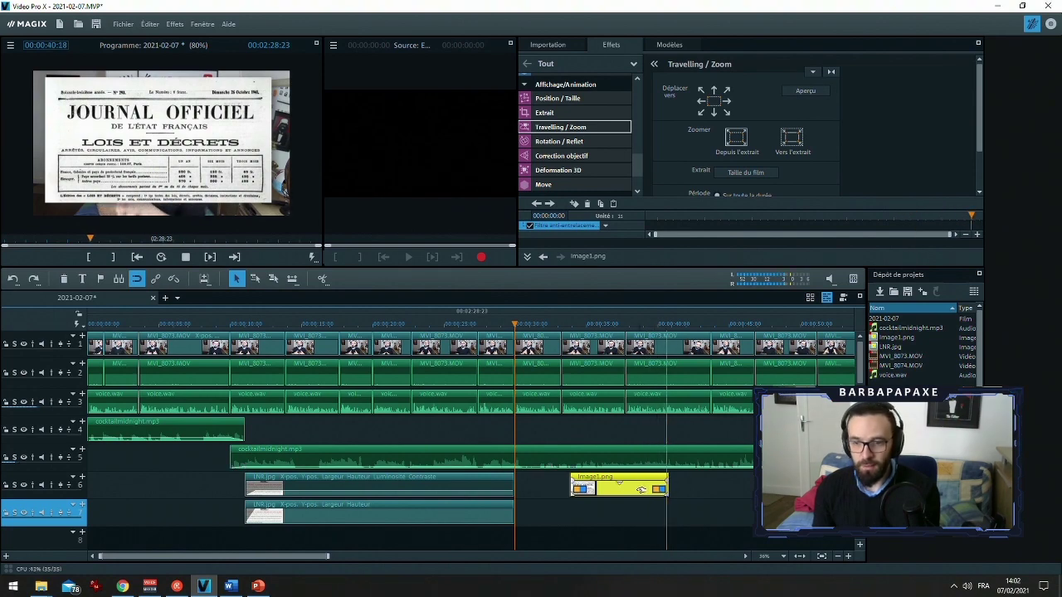
pyautogui.press('space')
pyautogui.moveTo(629, 484); pyautogui.dragTo(623, 488)
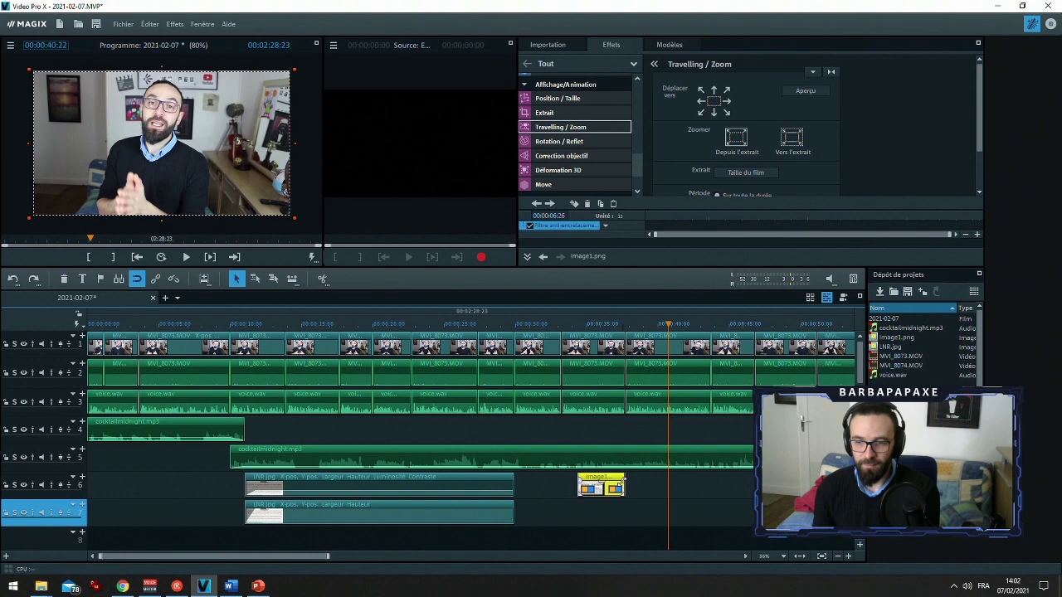
pyautogui.click(578, 481)
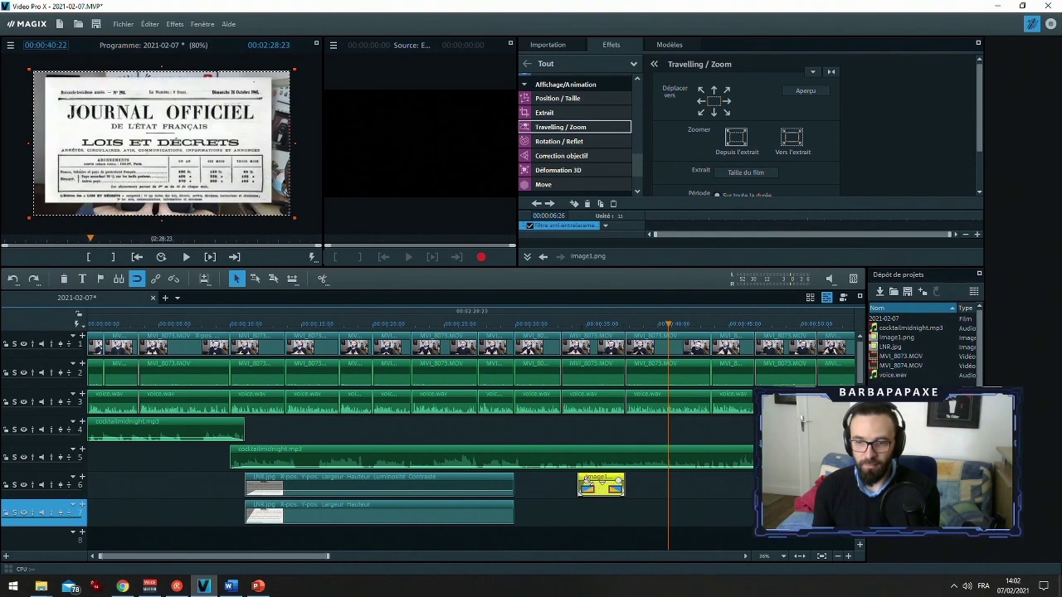
# Scale Image1.png to 830 × 488 pixels at position 1084, 592 in the frame's lower-right corner, and play back the passage
pyautogui.click(607, 310)
pyautogui.click(222, 180)
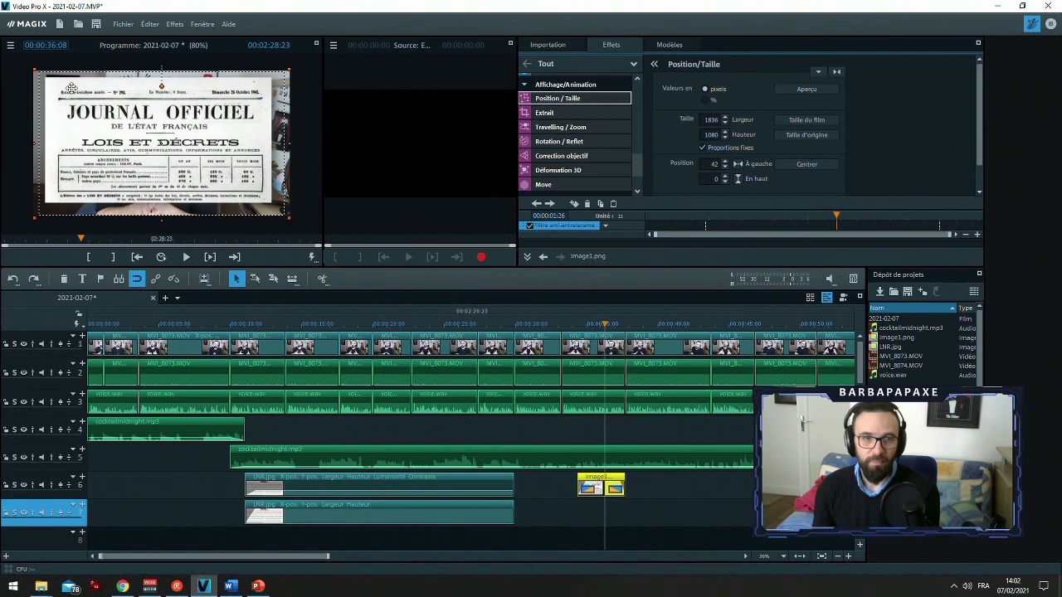
pyautogui.moveTo(32, 66); pyautogui.dragTo(144, 143)
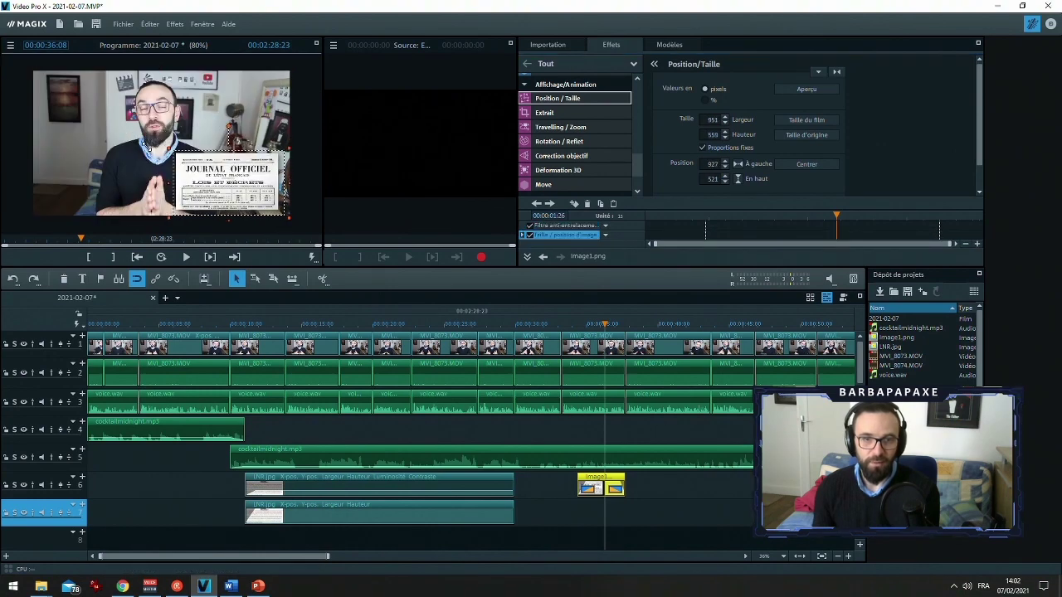
pyautogui.moveTo(214, 174); pyautogui.dragTo(219, 174)
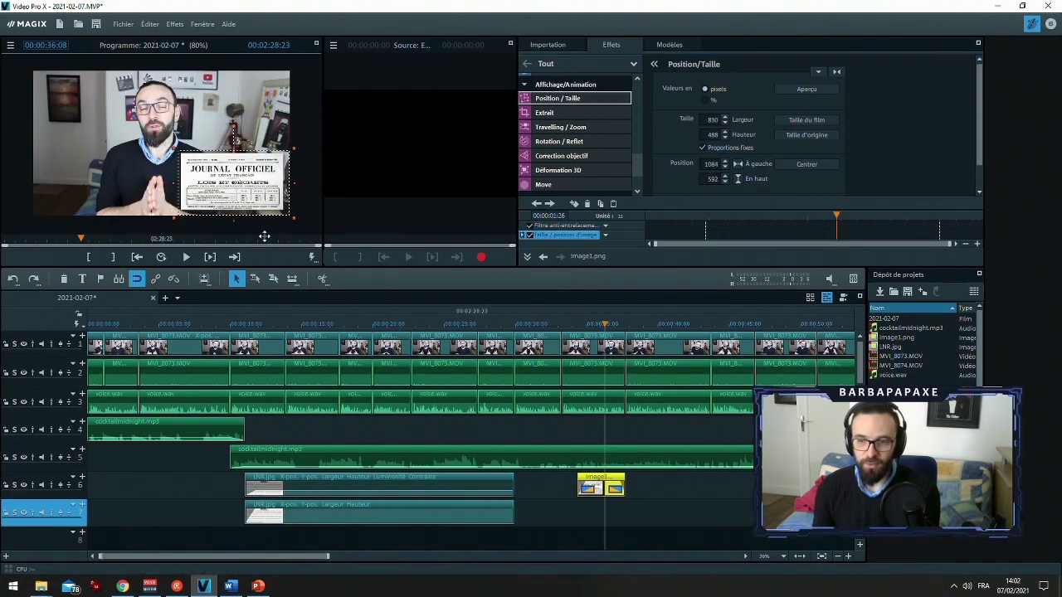
pyautogui.doubleClick(562, 324)
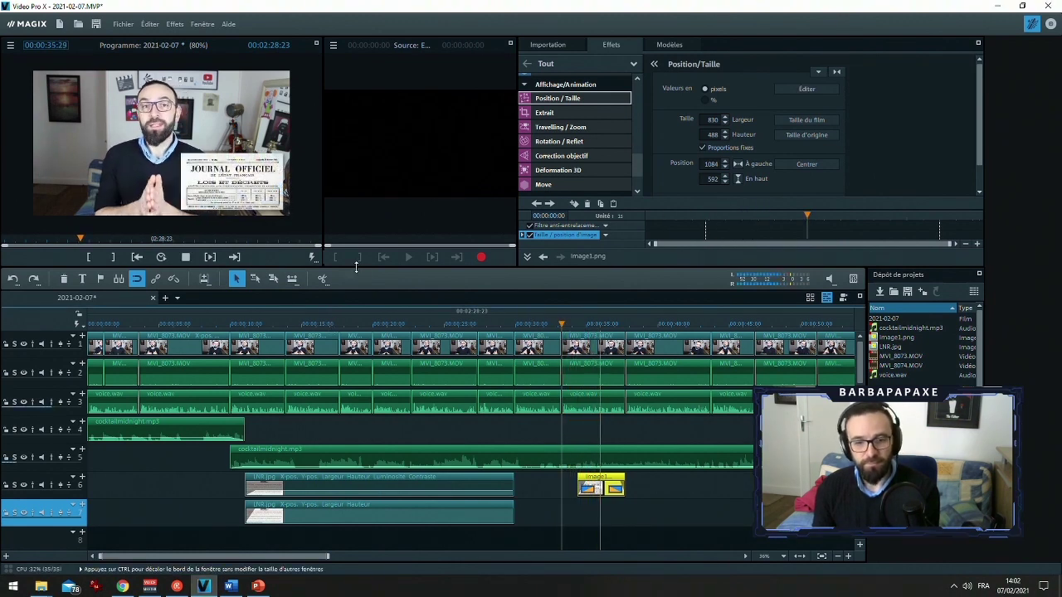
pyautogui.press('space')
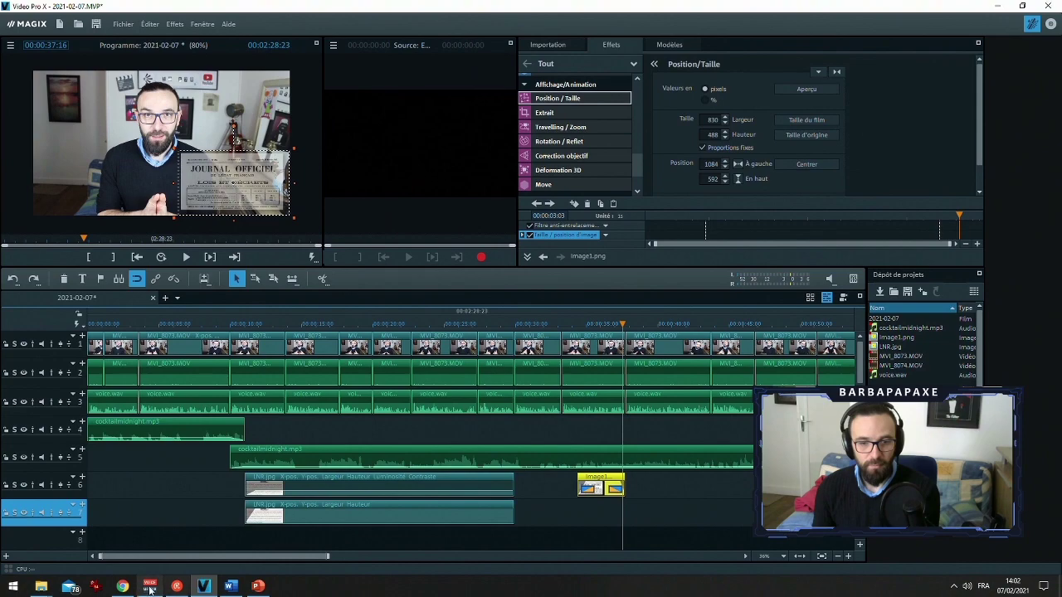
# Switch to Chrome and look through the scanned Journal officiel of 26 October 1941 for the law on assisting persons in danger
pyautogui.click(122, 586)
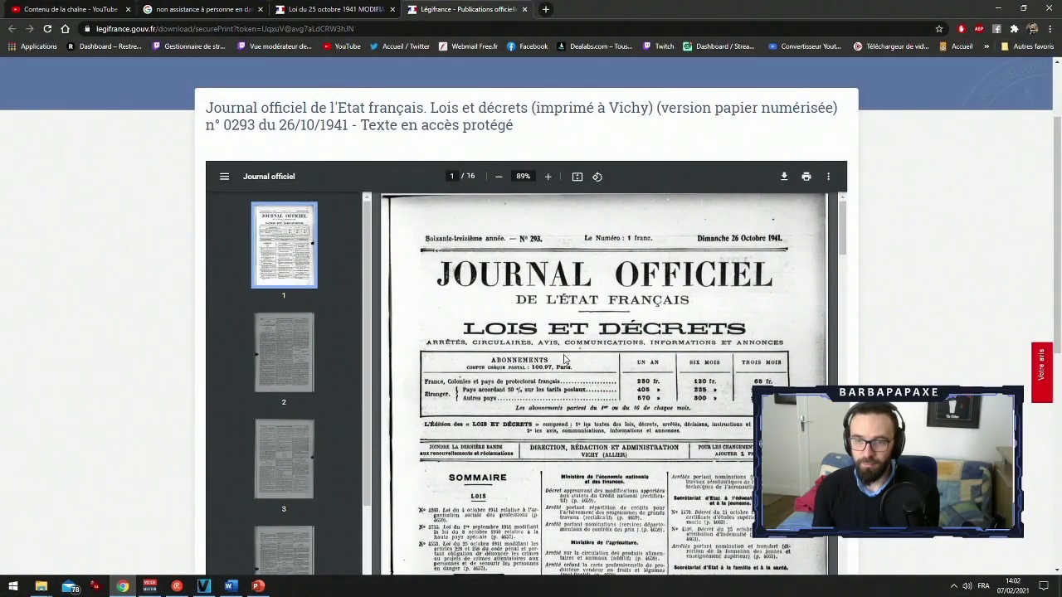
pyautogui.scroll(-10, 461, 258)
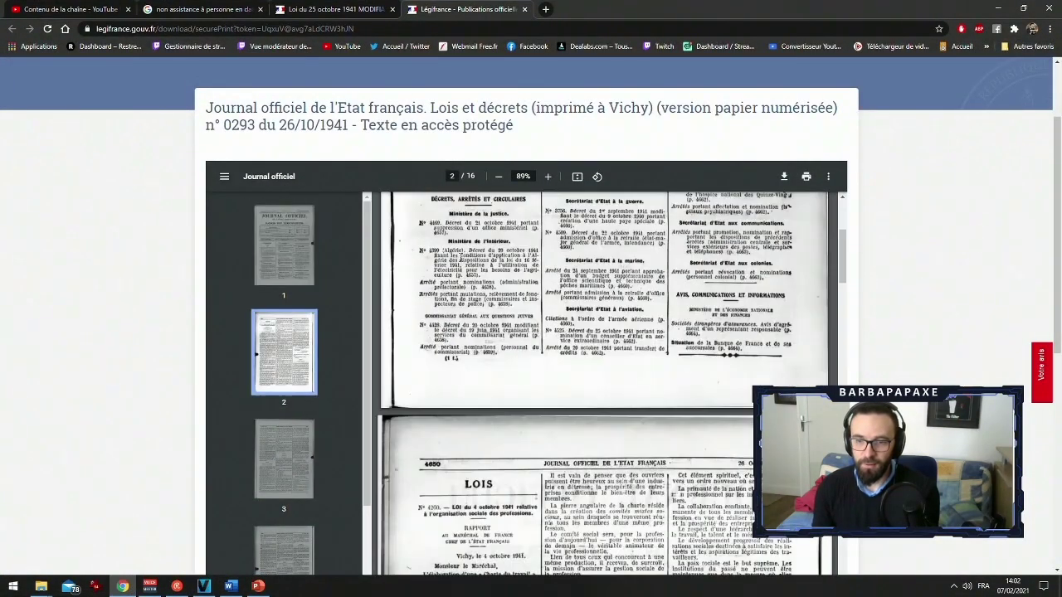
pyautogui.scroll(2, 469, 263)
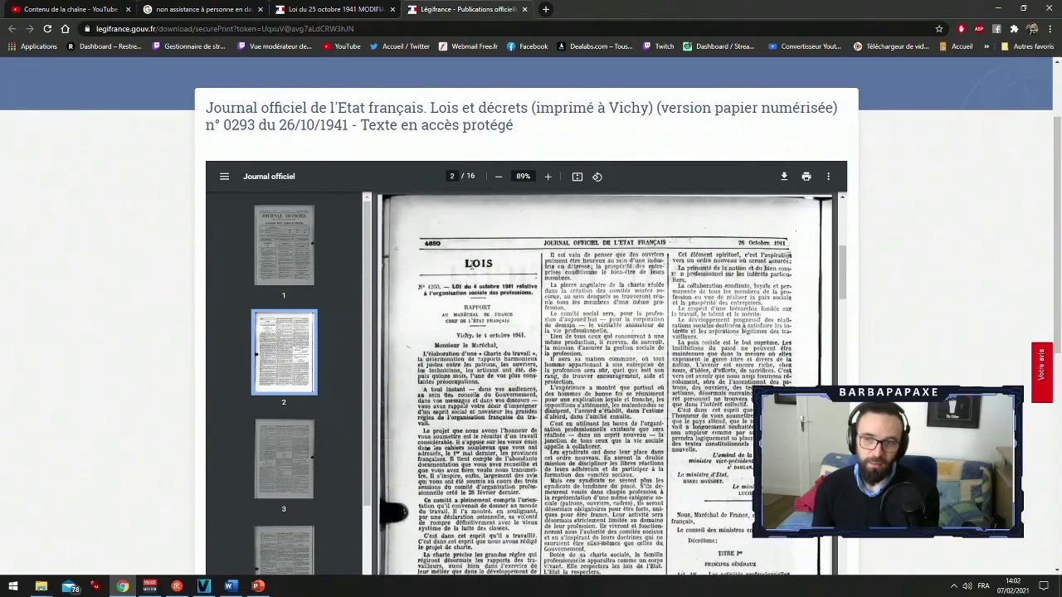
pyautogui.scroll(-1, 467, 264)
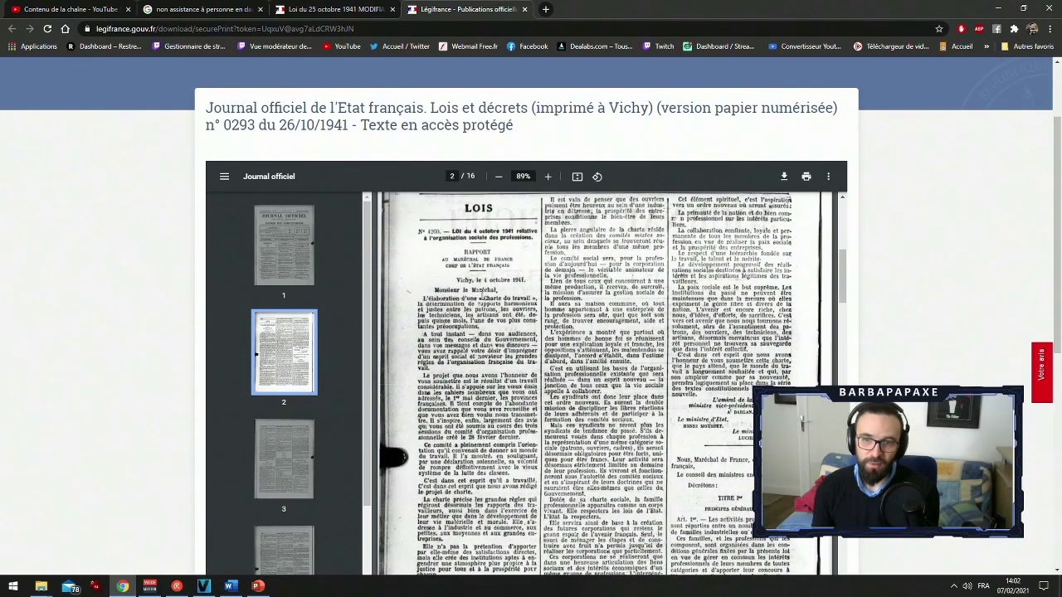
pyautogui.scroll(-3, 496, 305)
pyautogui.scroll(10, 503, 301)
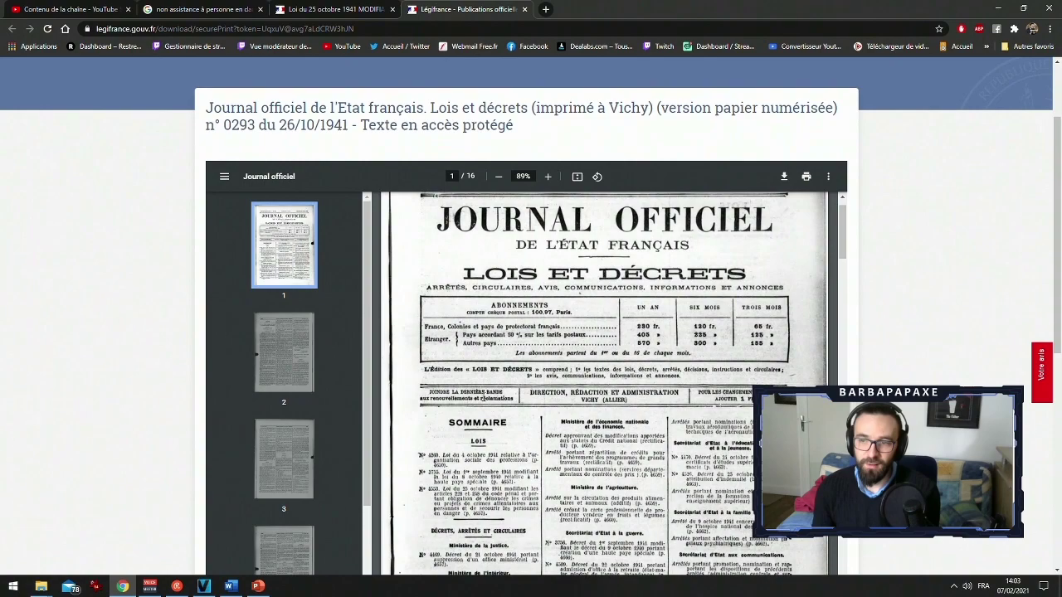
pyautogui.scroll(-10, 605, 381)
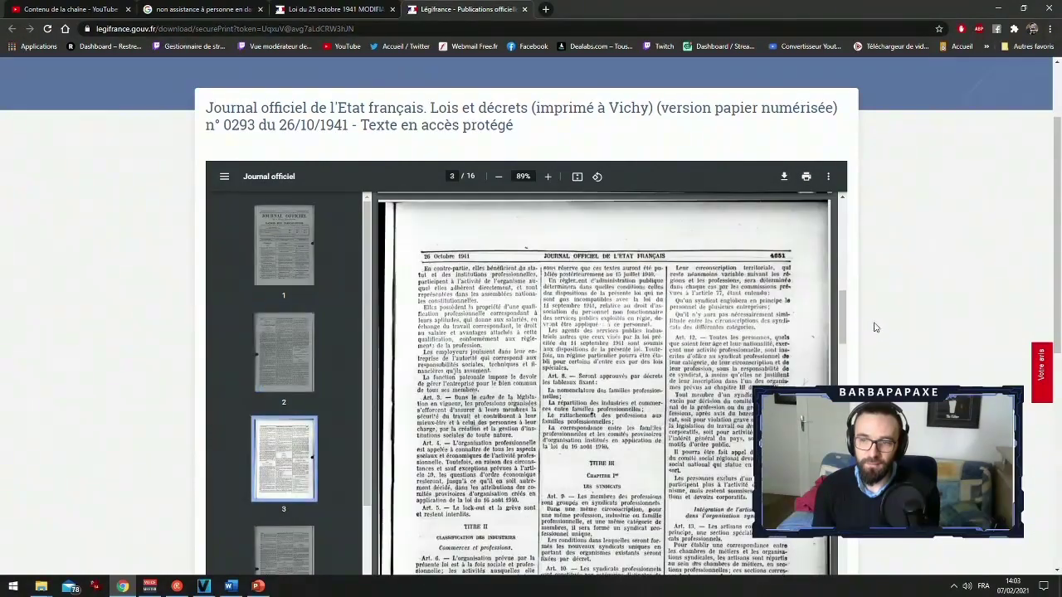
pyautogui.moveTo(841, 335); pyautogui.dragTo(832, 591)
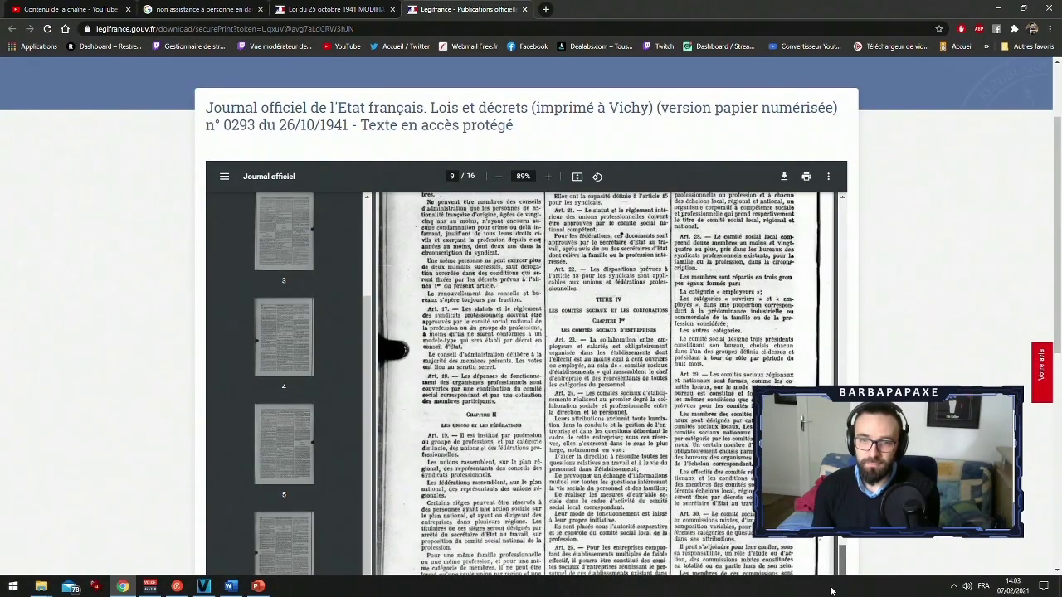
pyautogui.scroll(-5, 498, 201)
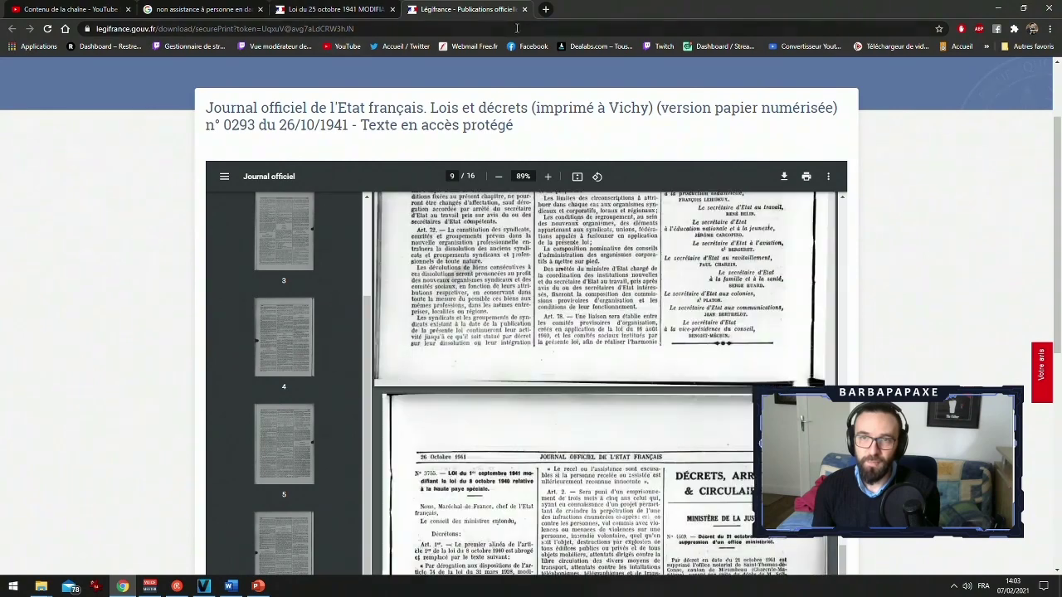
# Close the two Légifrance tabs and return to Video Pro X
pyautogui.click(524, 10)
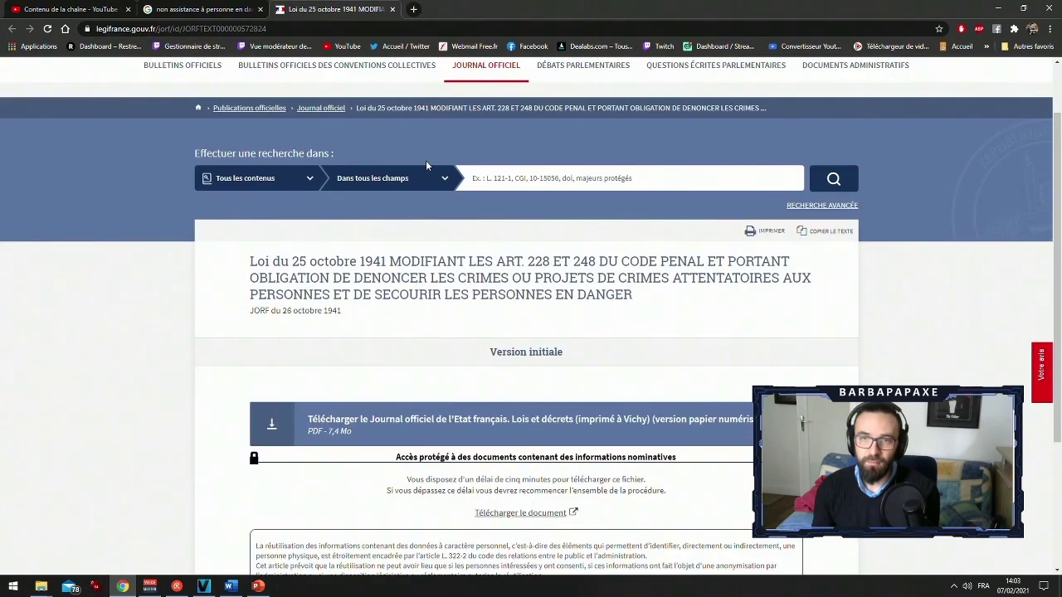
pyautogui.click(394, 10)
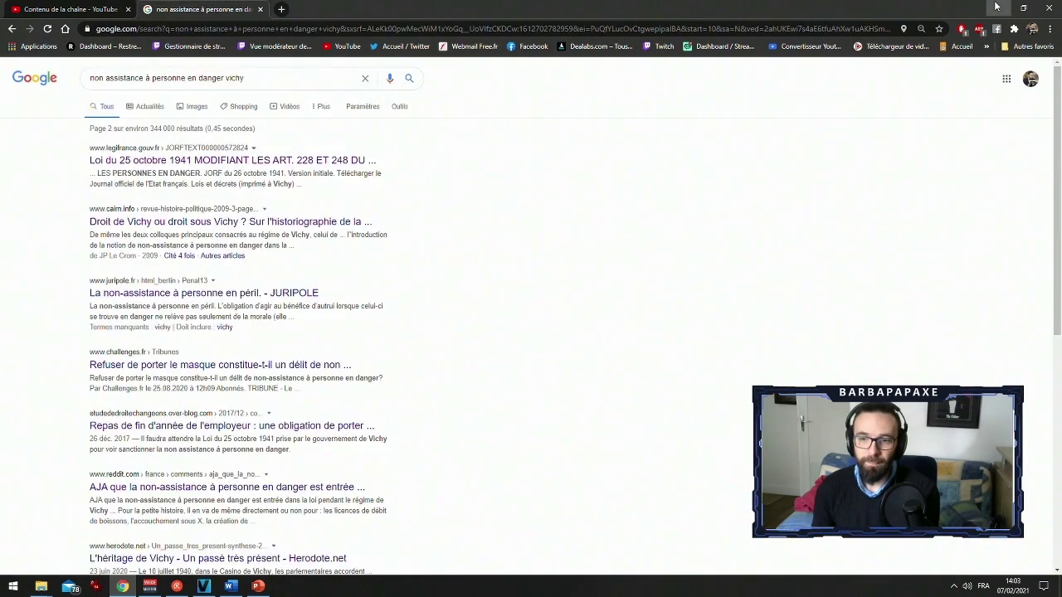
pyautogui.click(998, 8)
# Play the edit up to about 43 seconds and shift the clips after the following cut about one second later, opening a gap
pyautogui.click(552, 312)
pyautogui.press('space')
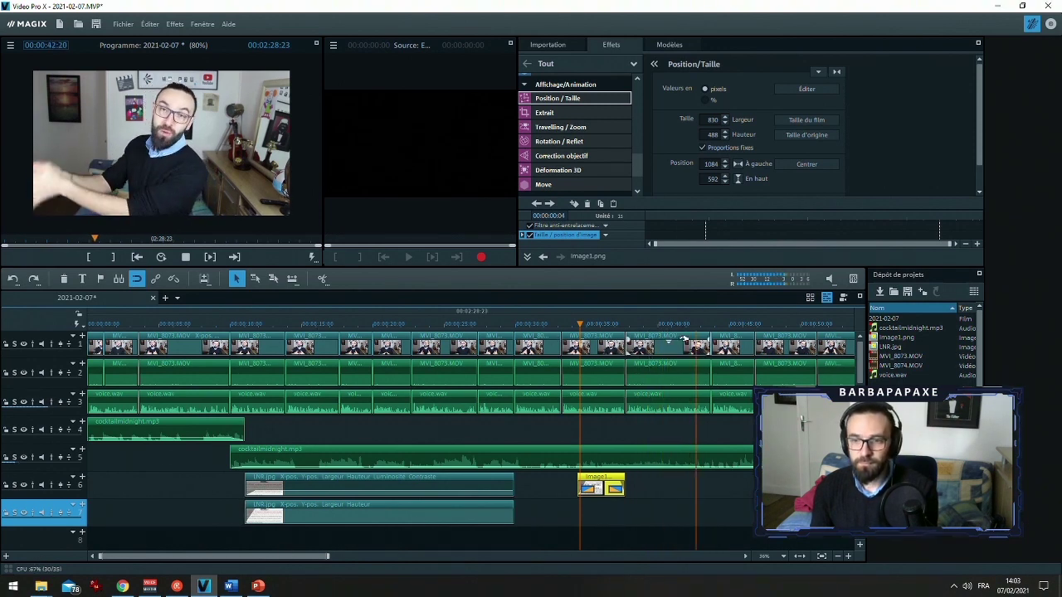
pyautogui.press('space')
pyautogui.moveTo(711, 322); pyautogui.dragTo(698, 324)
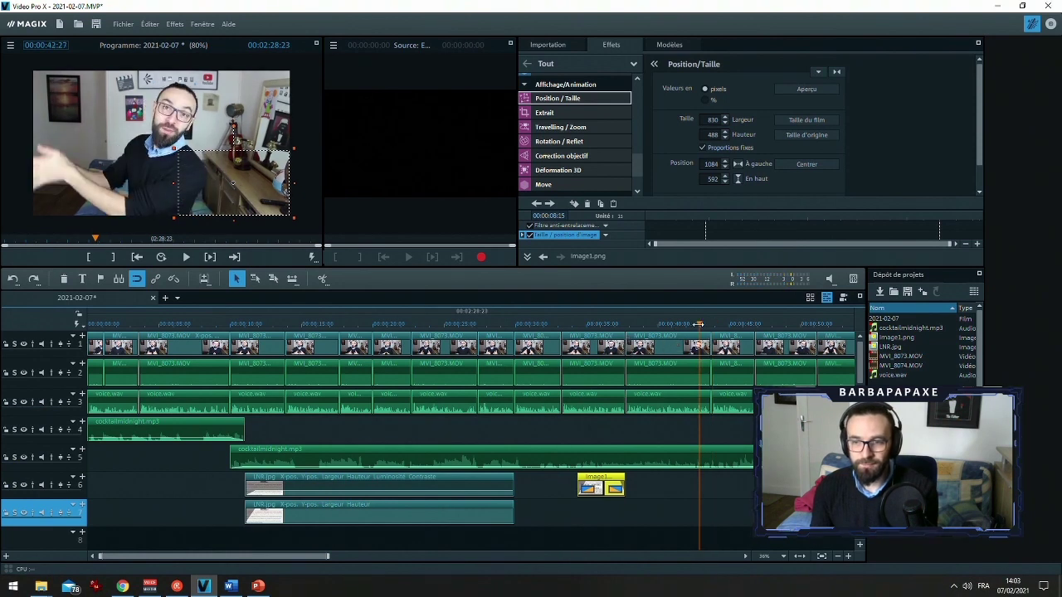
pyautogui.click(725, 345)
pyautogui.click(256, 279)
pyautogui.click(274, 279)
pyautogui.moveTo(726, 341); pyautogui.dragTo(738, 342)
pyautogui.click(709, 363)
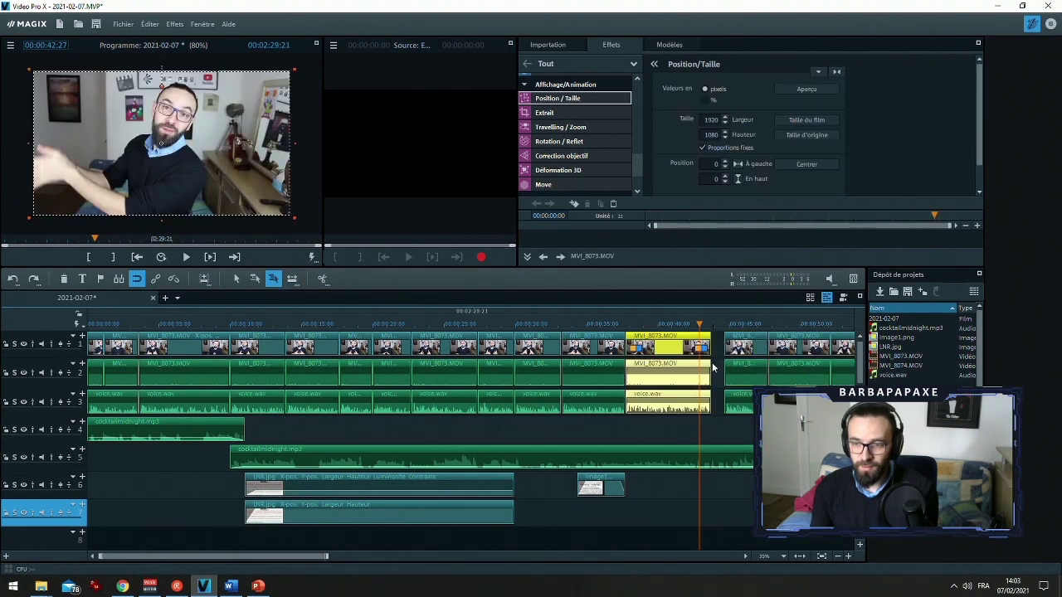
# Undo the shift of the clips after the cut at about 43 seconds, closing the gap
pyautogui.moveTo(708, 353); pyautogui.dragTo(711, 354)
pyautogui.press('space')
pyautogui.press('space')
pyautogui.hotkey('ctrl', 'z')
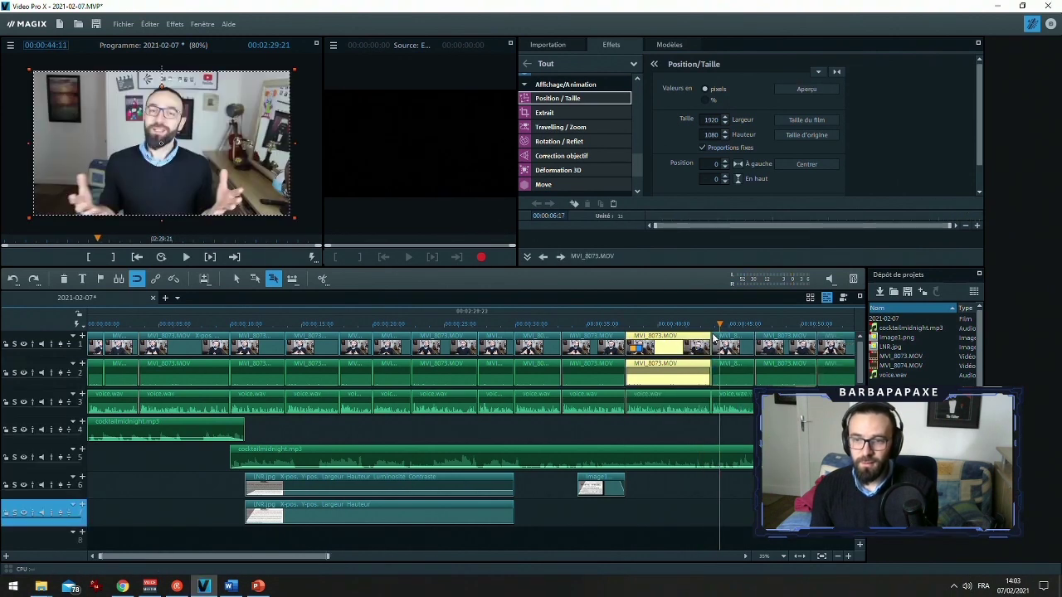
# Play back the selected MVI_8073 clip from its start to about 43 seconds and return to its first frame
pyautogui.click(626, 327)
pyautogui.press('space')
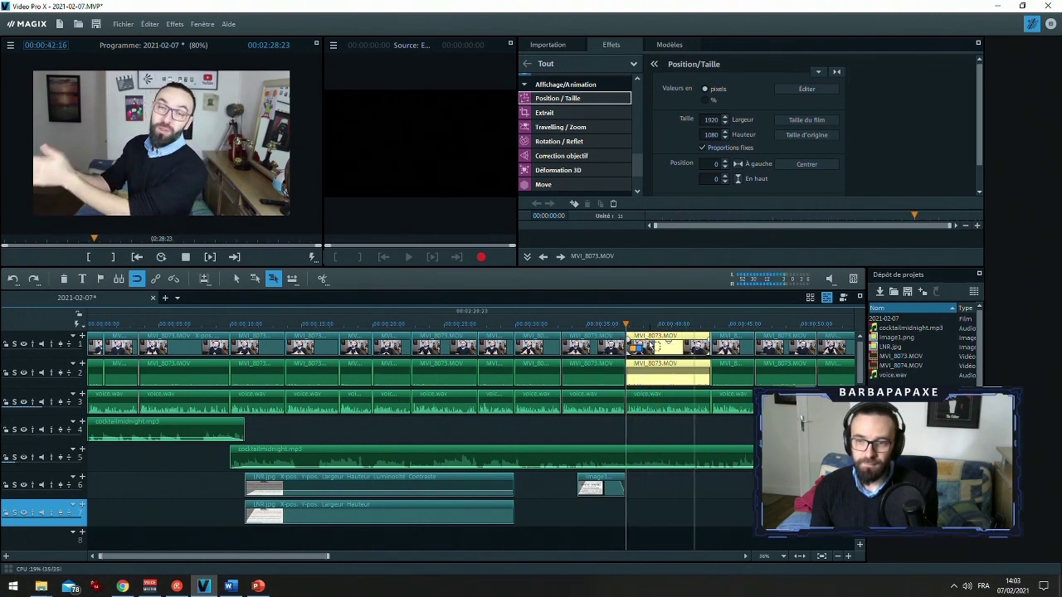
pyautogui.press('space')
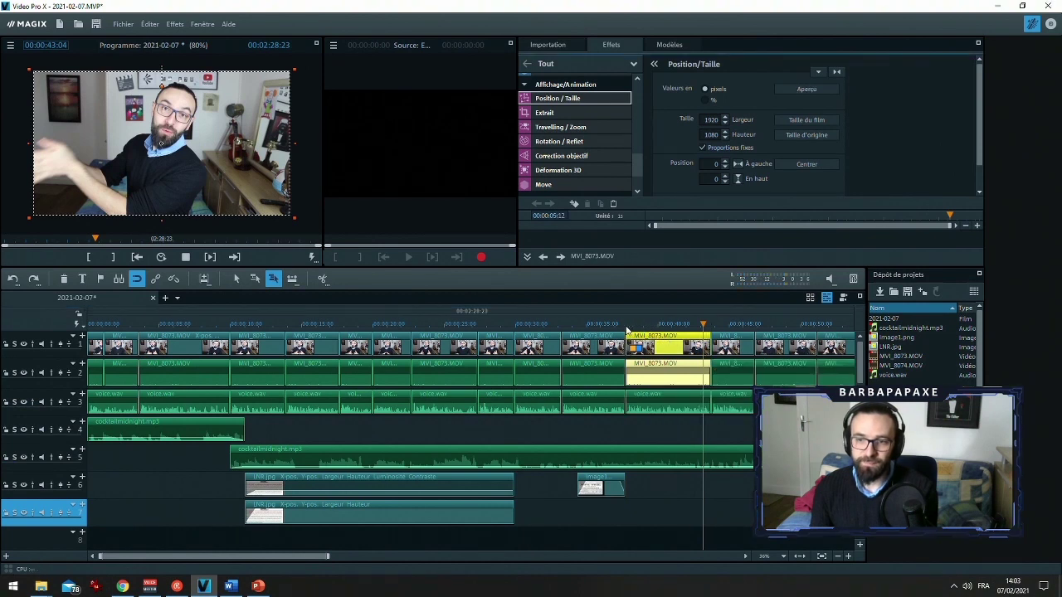
pyautogui.press('space')
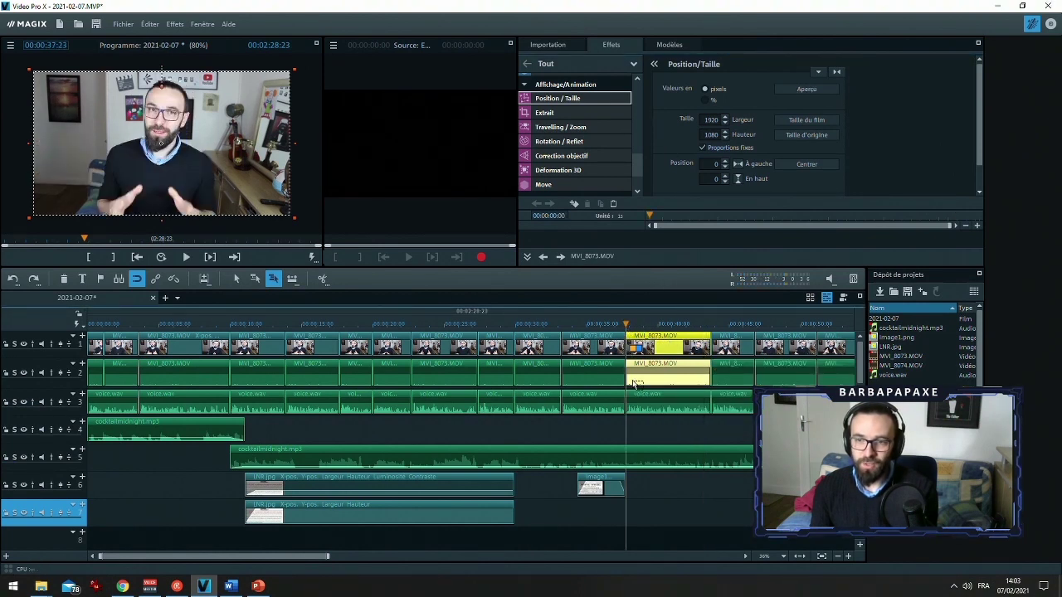
# Keyframe the clip's size at its start and end, enlarging the end frame to about 1998 × 1124 pixels, centred in both directions
pyautogui.click(574, 204)
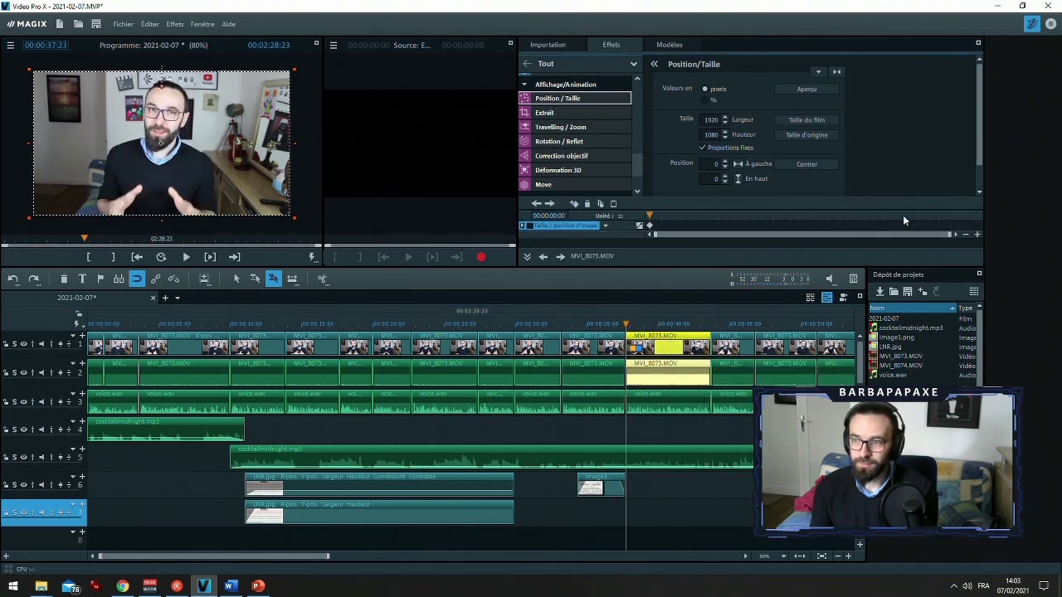
pyautogui.click(966, 220)
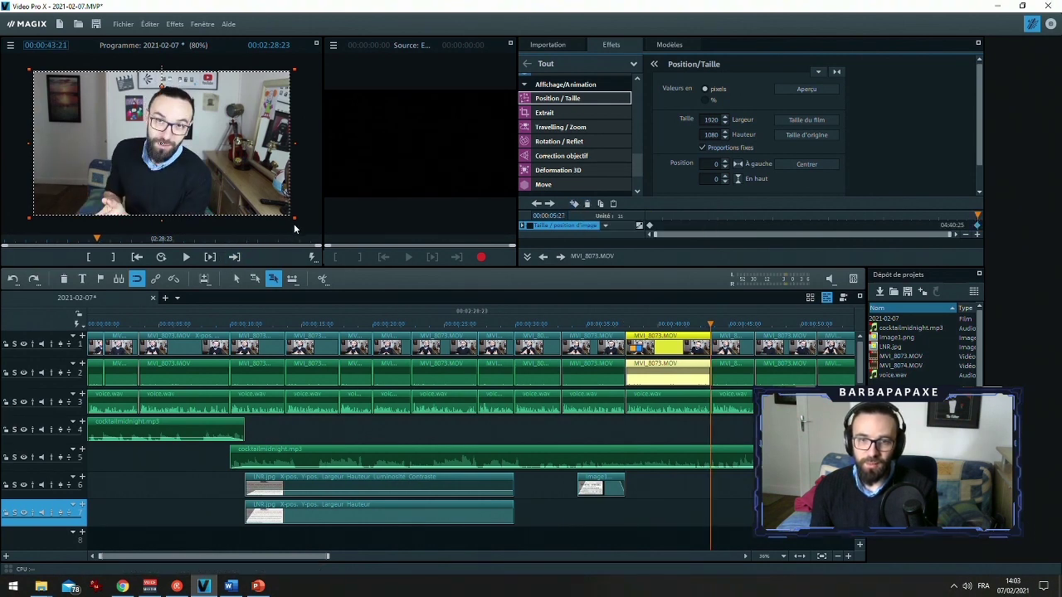
pyautogui.moveTo(295, 220); pyautogui.dragTo(305, 224)
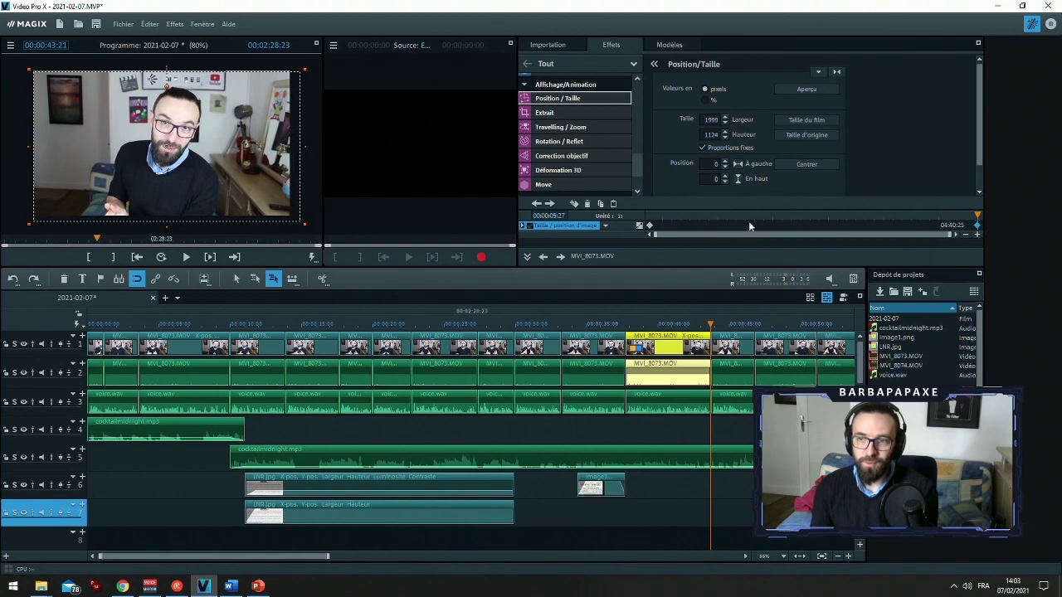
pyautogui.click(737, 163)
pyautogui.click(737, 178)
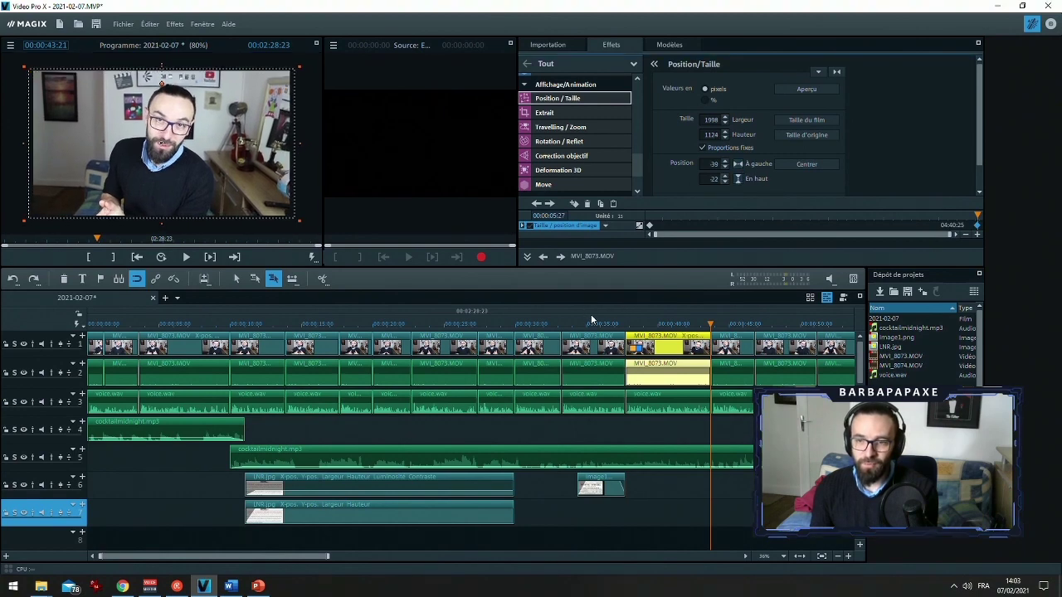
# Preview the clip's gradual zoom in full screen and return to the editing view
pyautogui.doubleClick(133, 161)
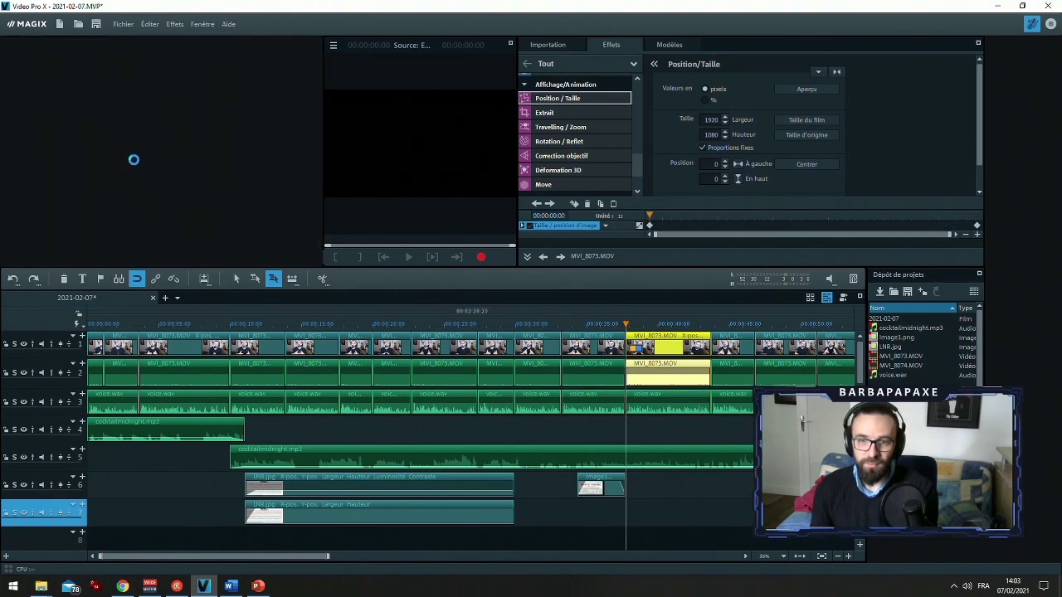
pyautogui.press('space')
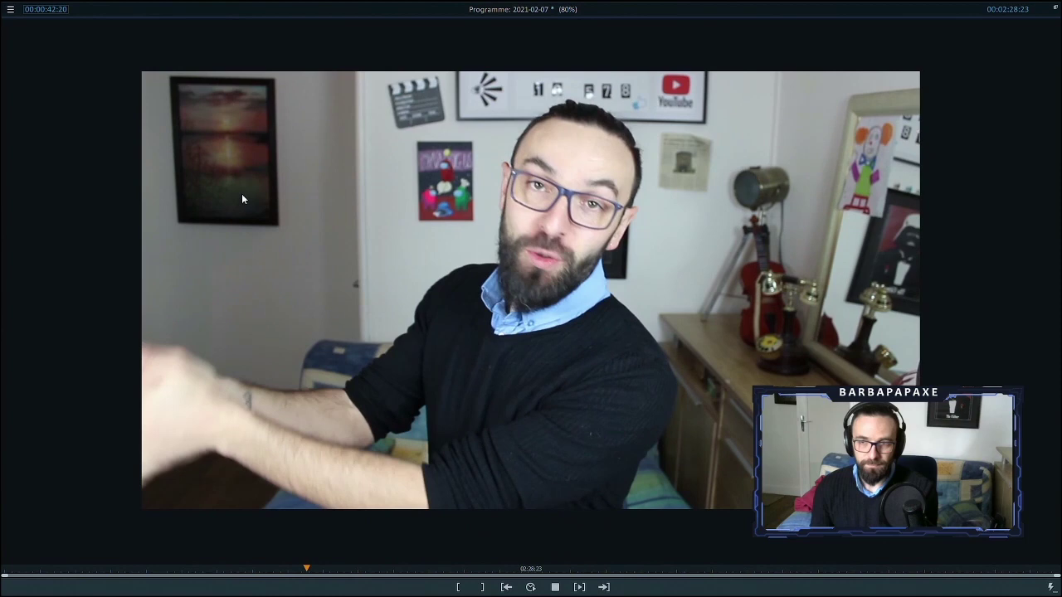
pyautogui.click(527, 144)
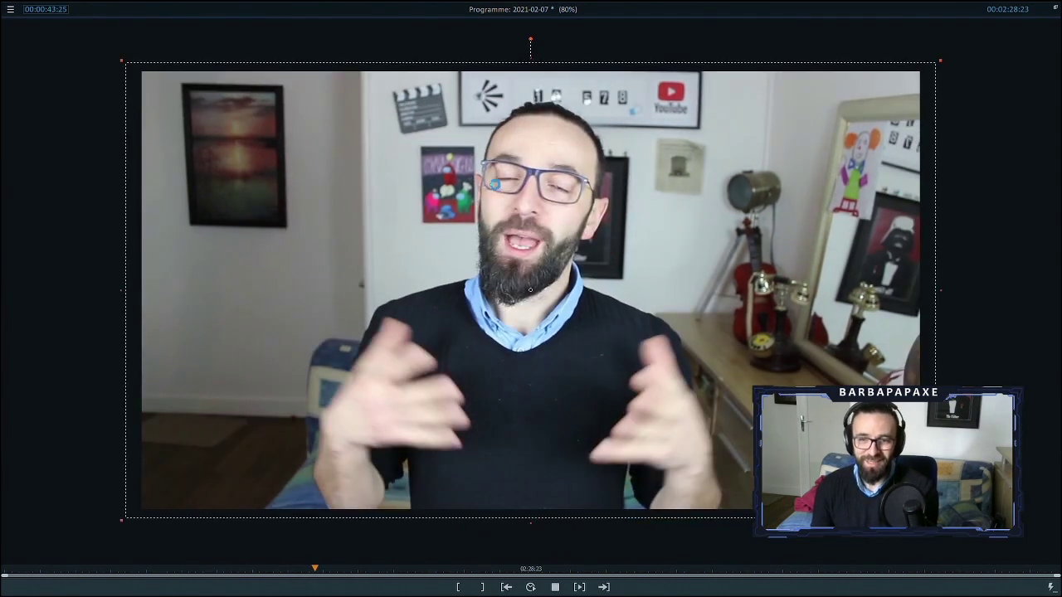
pyautogui.press('Escape')
# Review the end of the zoomed clip and play on from the cut at 00:00:43:23
pyautogui.moveTo(670, 323); pyautogui.dragTo(699, 325)
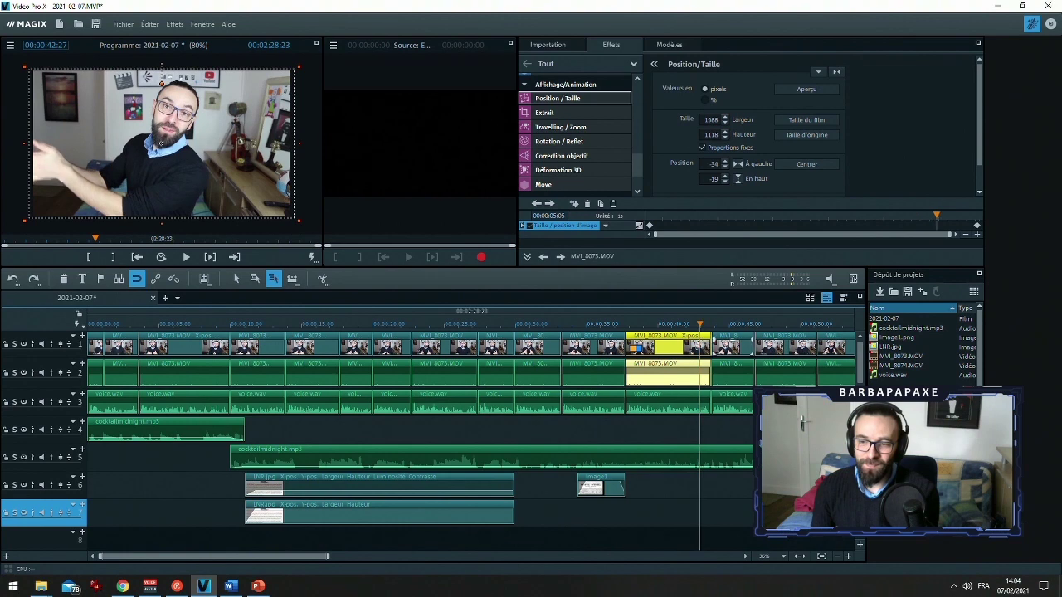
pyautogui.click(745, 558)
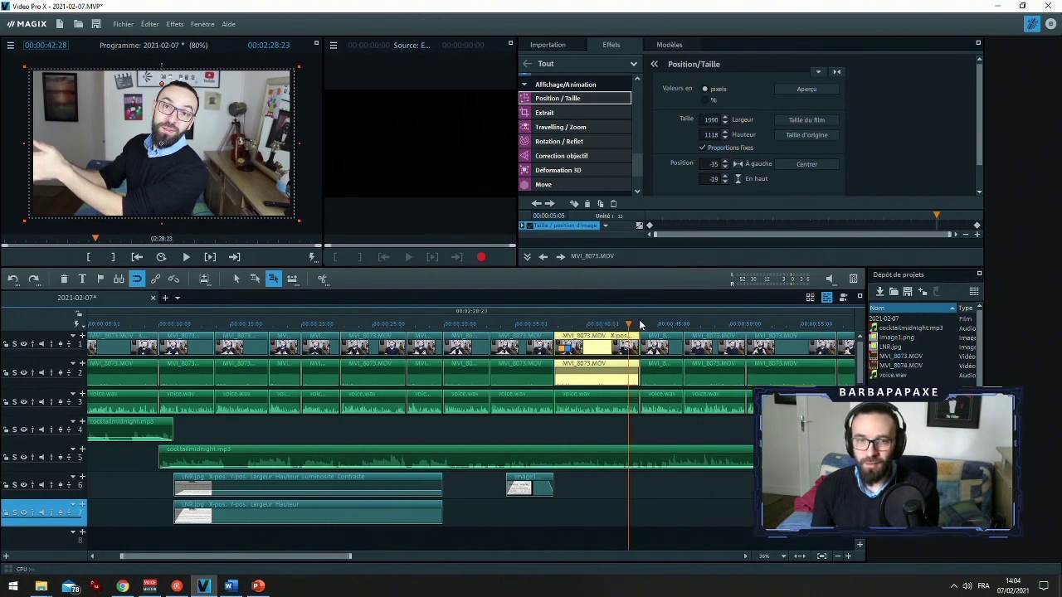
pyautogui.moveTo(630, 329); pyautogui.dragTo(636, 331)
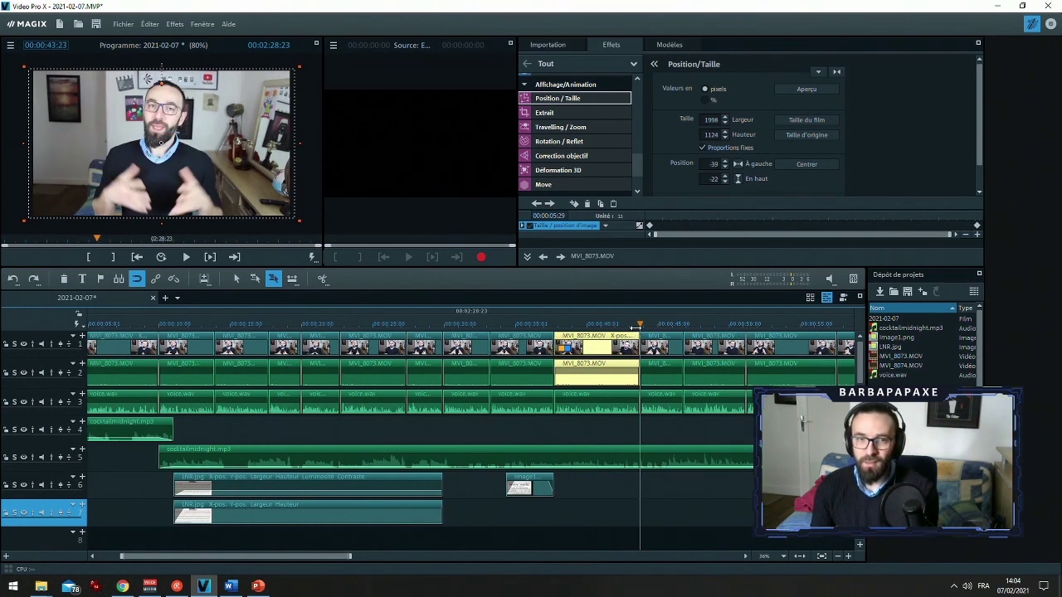
pyautogui.press('space')
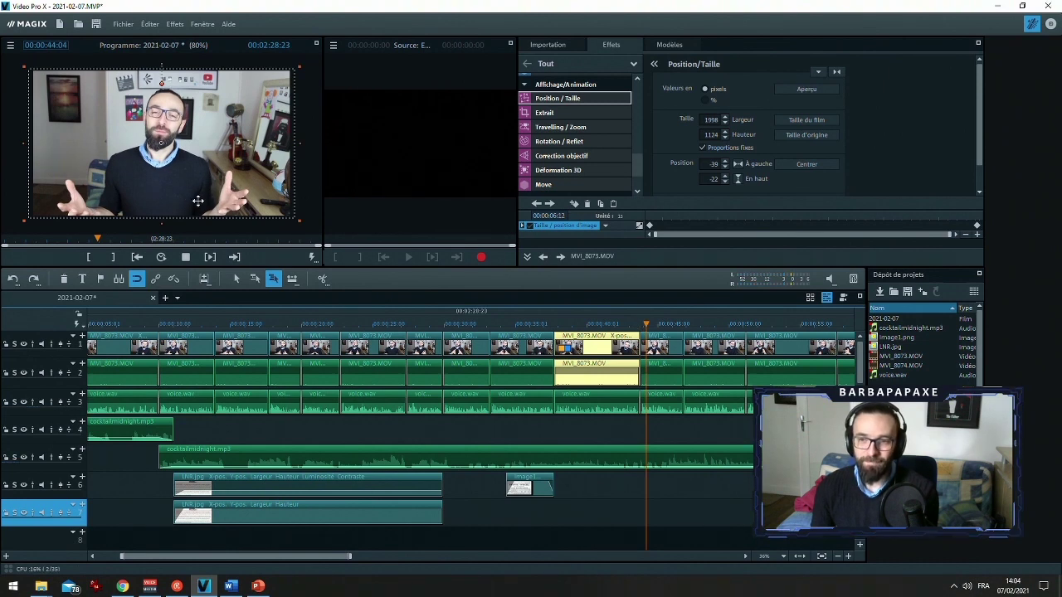
# Enlarge the clip after the cut to 2177 × 1224 pixels at position -244, -72, with a size and position keyframe at its start
pyautogui.click(643, 338)
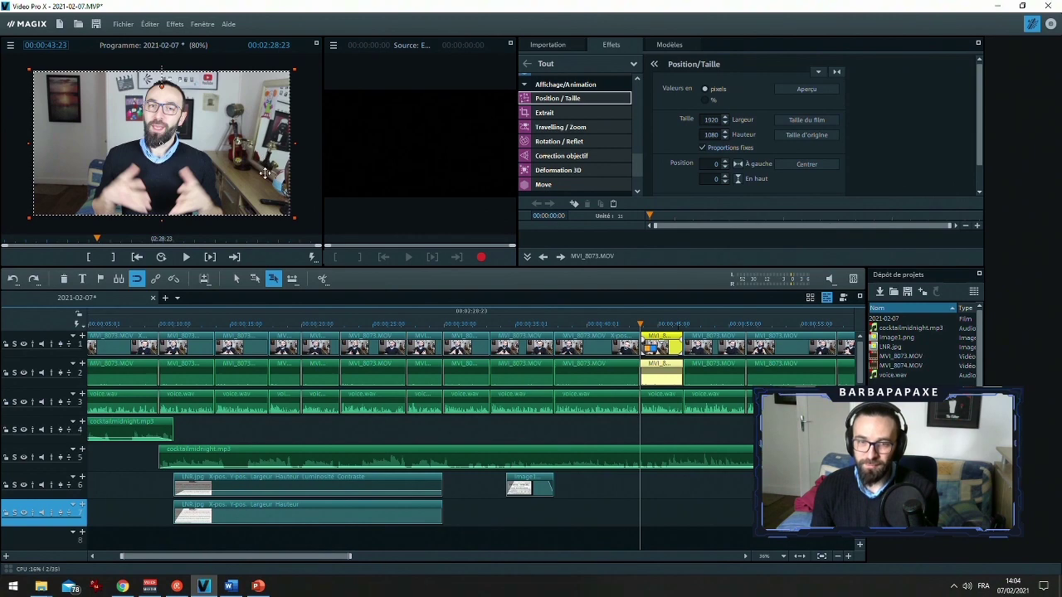
pyautogui.moveTo(295, 219); pyautogui.dragTo(320, 233)
pyautogui.moveTo(232, 183); pyautogui.dragTo(201, 178)
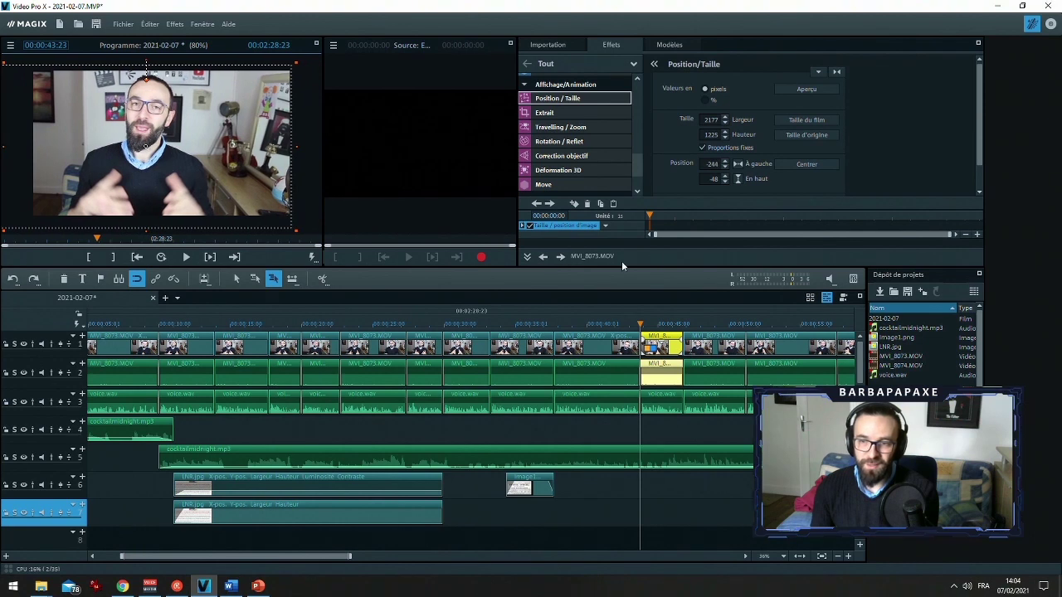
pyautogui.click(894, 216)
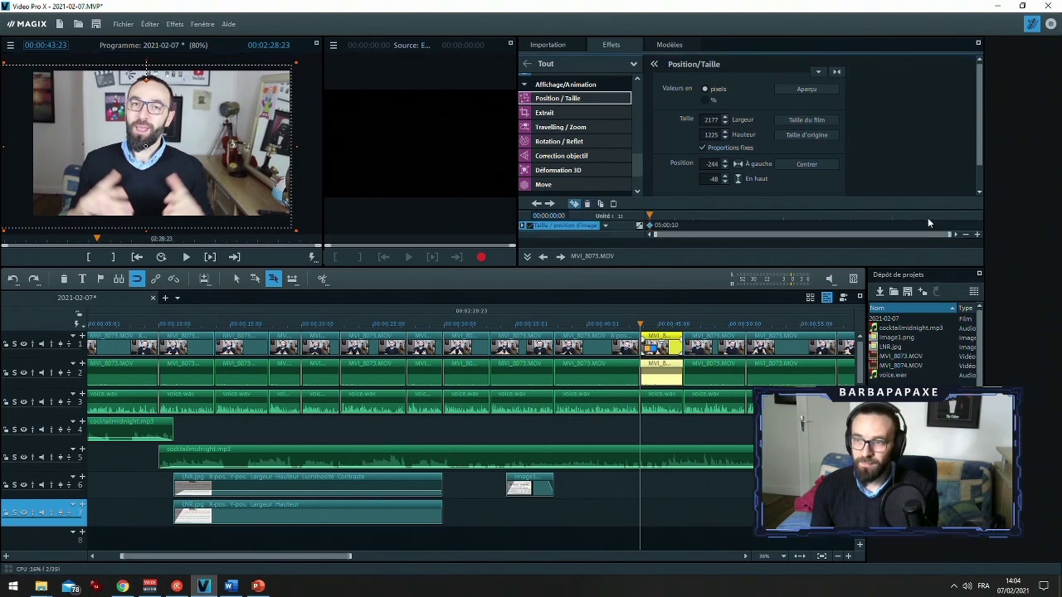
pyautogui.click(650, 226)
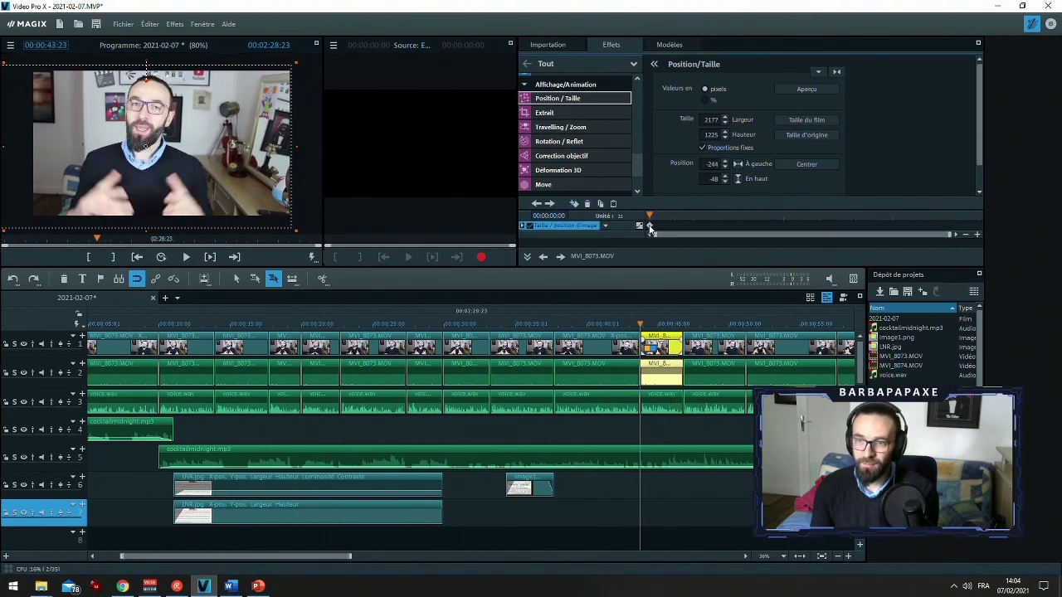
pyautogui.click(738, 179)
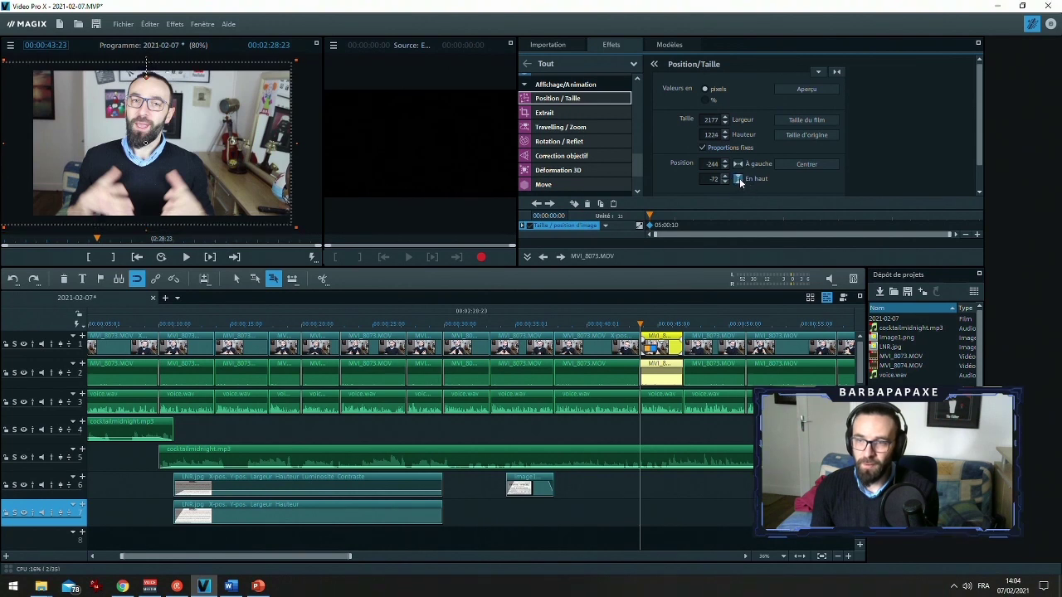
# Add a second keyframe near the same clip's end and shift the picture to position -30, -72
pyautogui.click(938, 224)
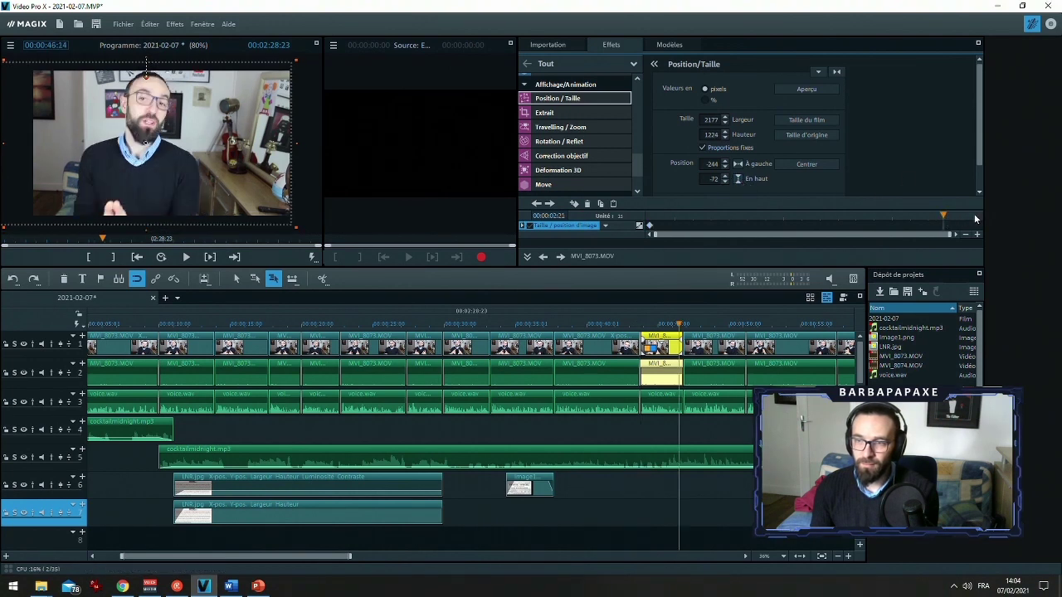
pyautogui.click(575, 205)
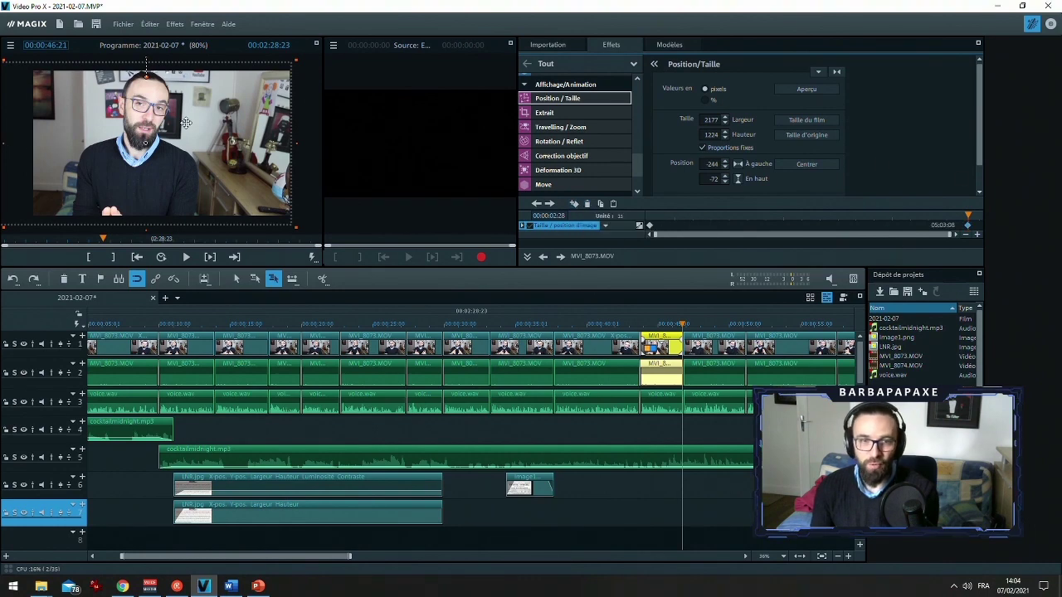
pyautogui.moveTo(114, 147); pyautogui.dragTo(143, 152)
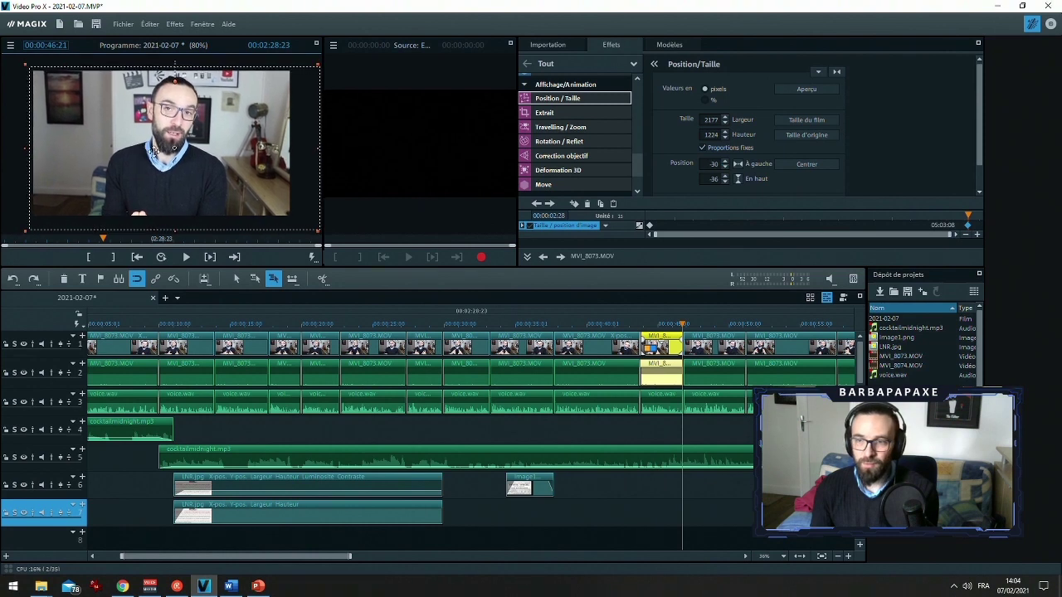
pyautogui.click(736, 178)
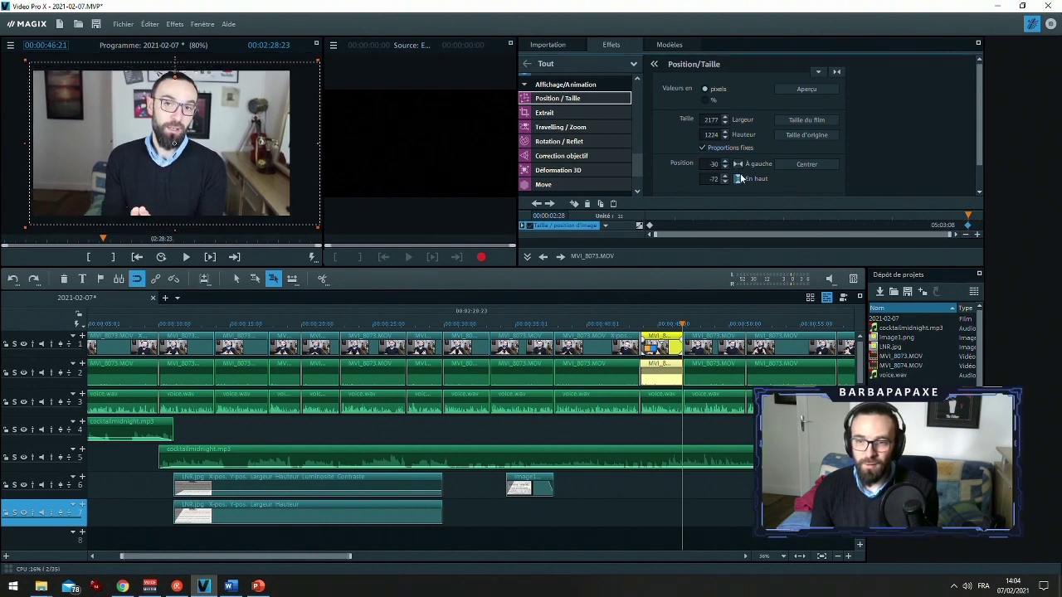
# Play back the sideways move across the cut and on to about 51 seconds, then place the playhead at 00:00:47:28
pyautogui.click(637, 323)
pyautogui.press('space')
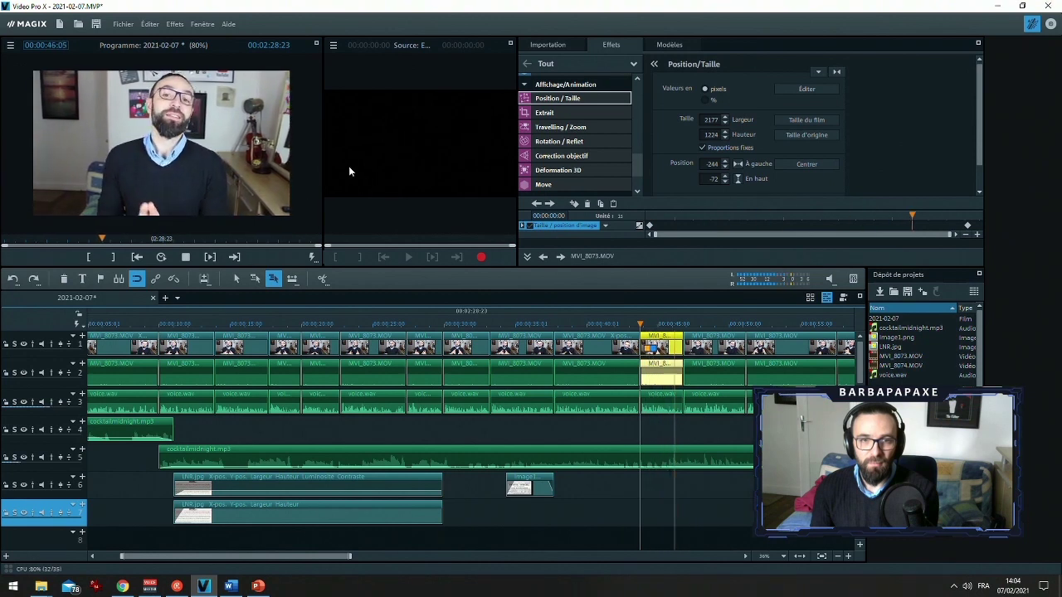
pyautogui.press('space')
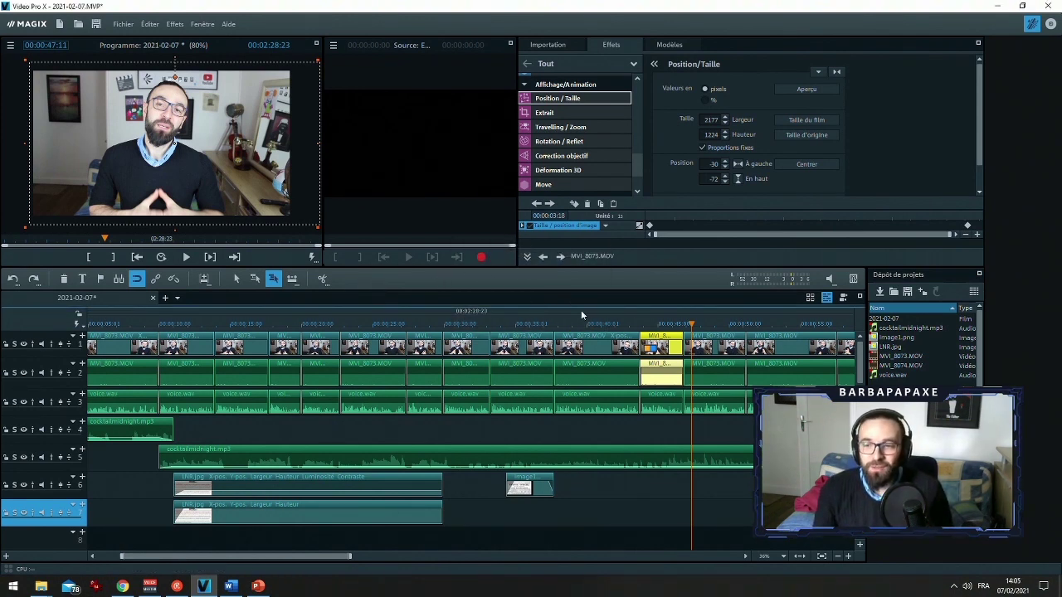
pyautogui.moveTo(644, 323); pyautogui.dragTo(628, 323)
pyautogui.press('space')
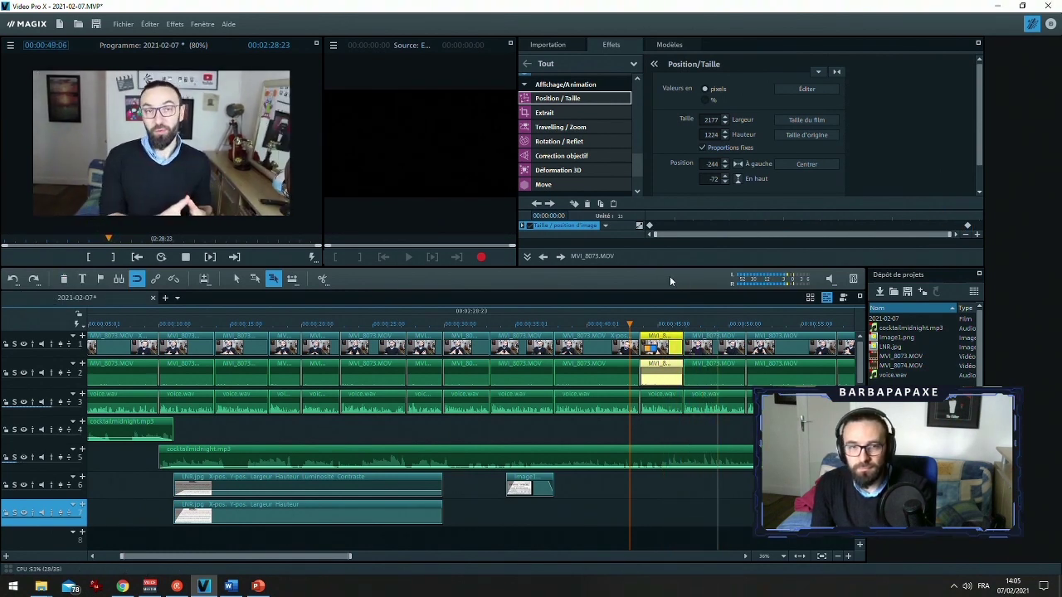
pyautogui.press('space')
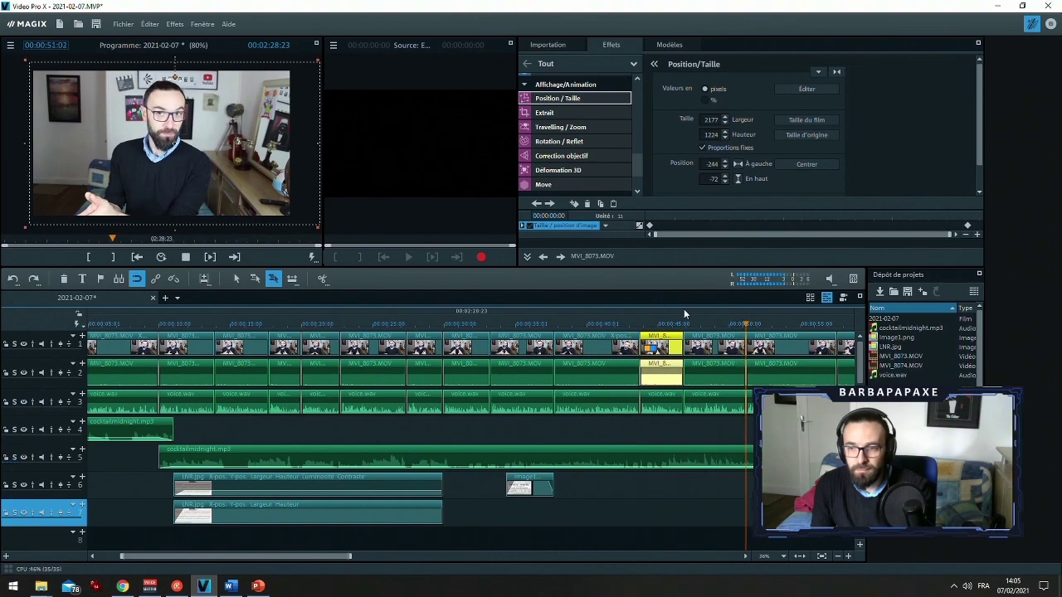
pyautogui.click(700, 324)
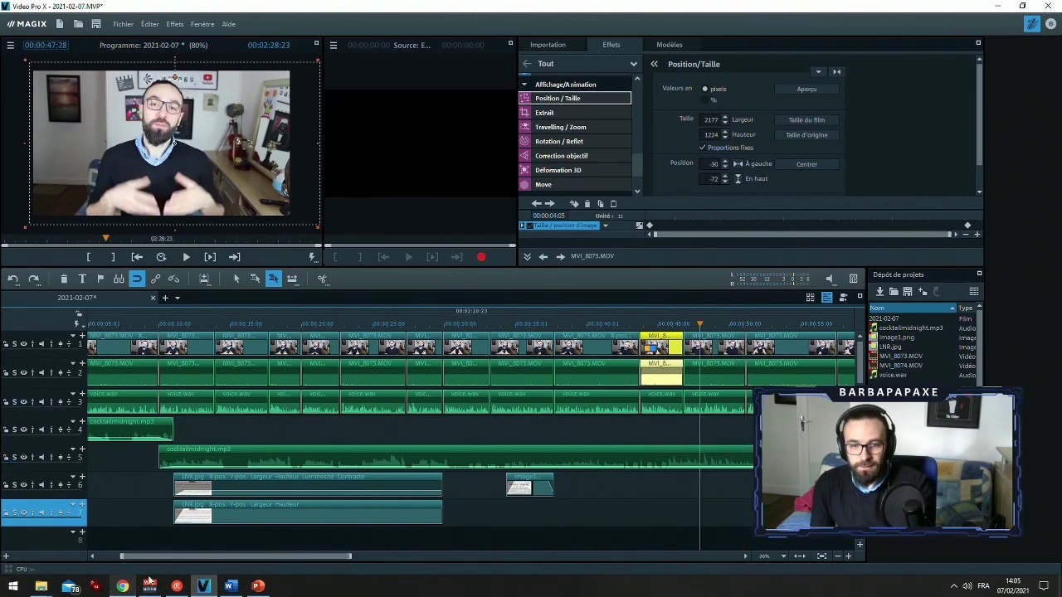
# Switch to Chrome, search Google Images for "vichy attentat nantes officier allemand" and open the red Bekanntmachung/Avis poster
pyautogui.click(122, 587)
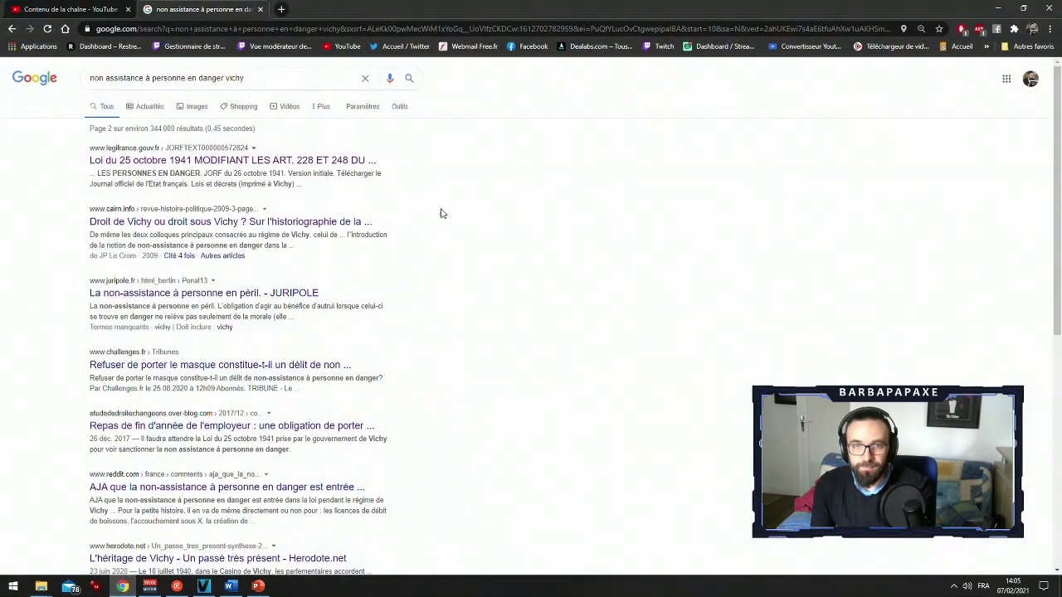
pyautogui.click(192, 80)
pyautogui.moveTo(227, 78); pyautogui.dragTo(89, 78)
pyautogui.press('BackSpace')
pyautogui.write('attentat')
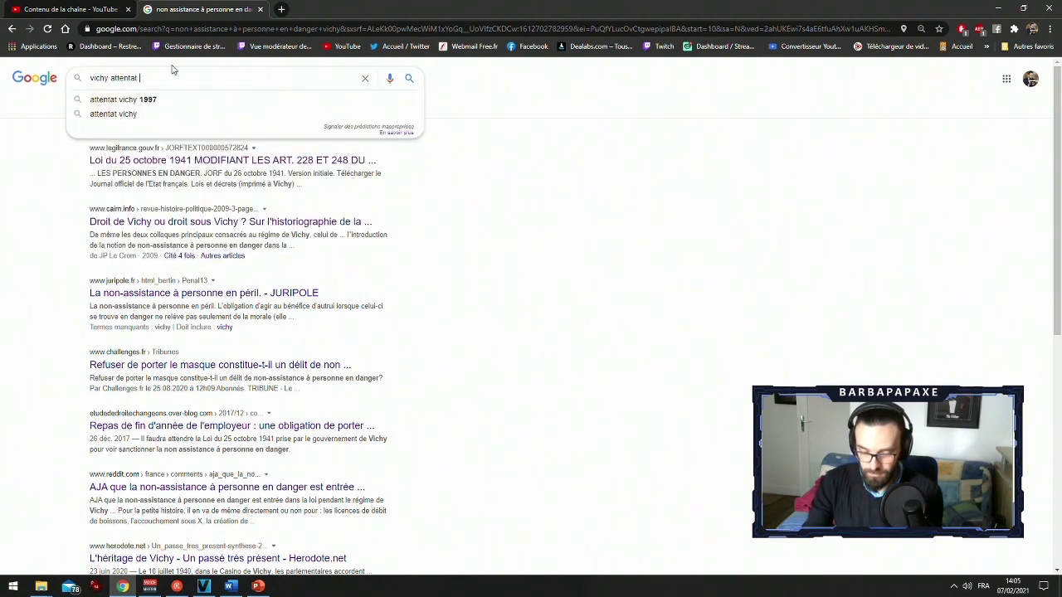
pyautogui.write(' nantes ')
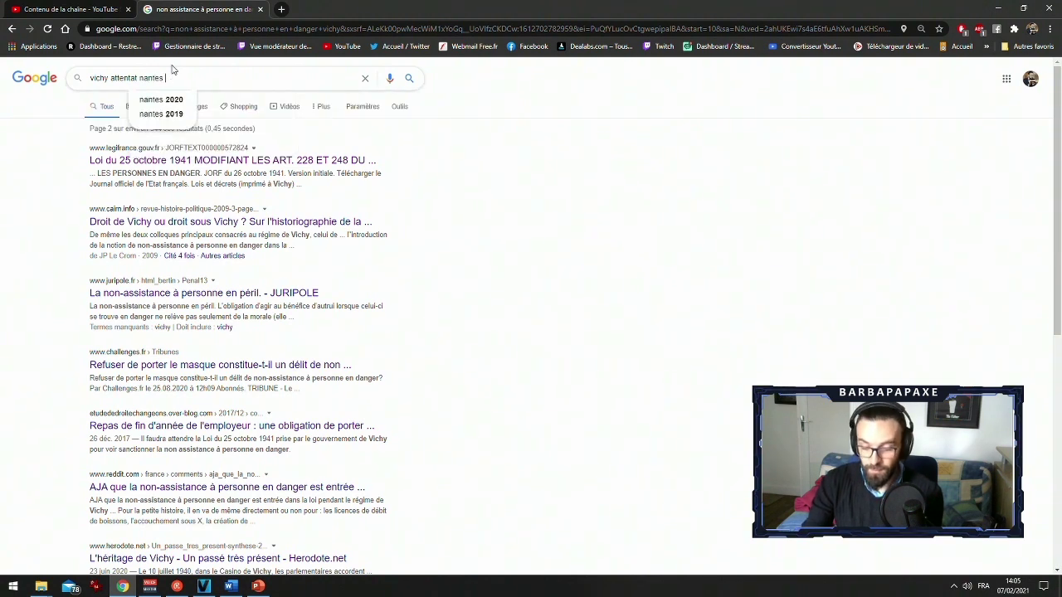
pyautogui.write('officier allem')
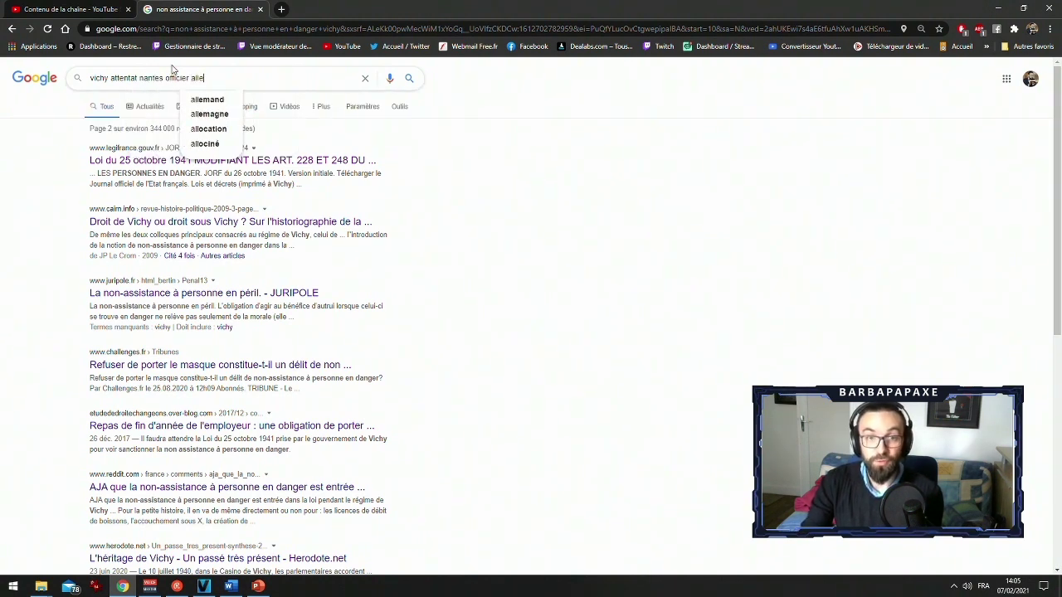
pyautogui.write('ant')
pyautogui.press('Return')
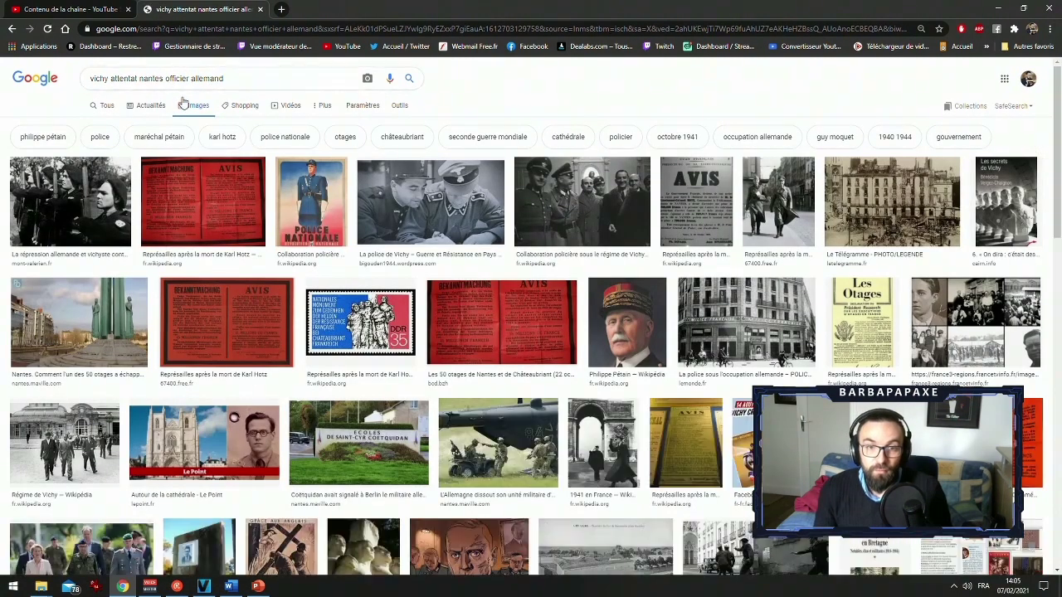
pyautogui.click(202, 223)
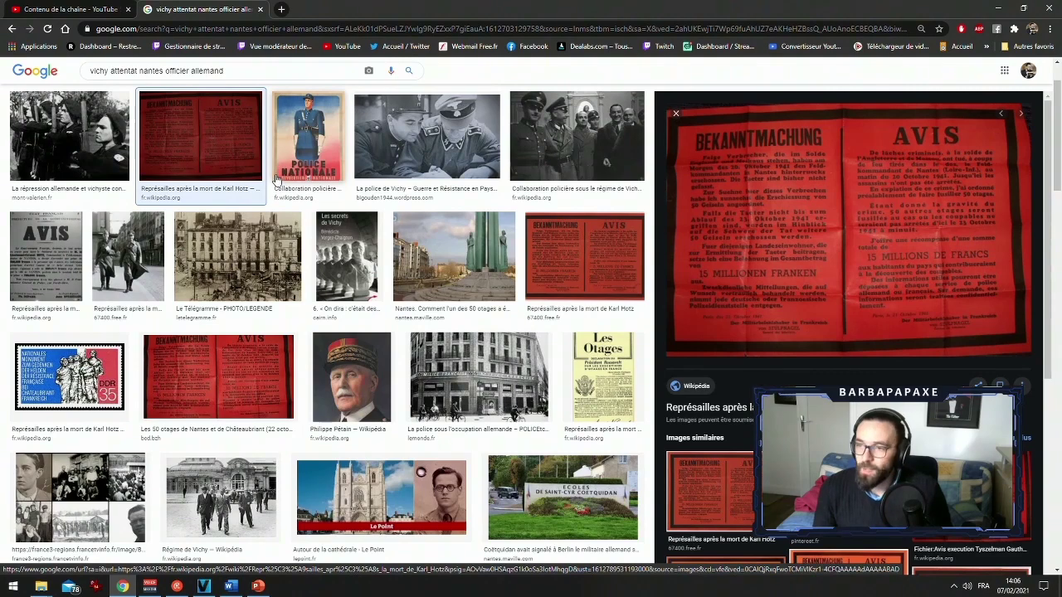
# Look through the similar images, view the grey Avis poster from the results, and reopen the red Bekanntmachung/Avis poster
pyautogui.scroll(-4, 860, 253)
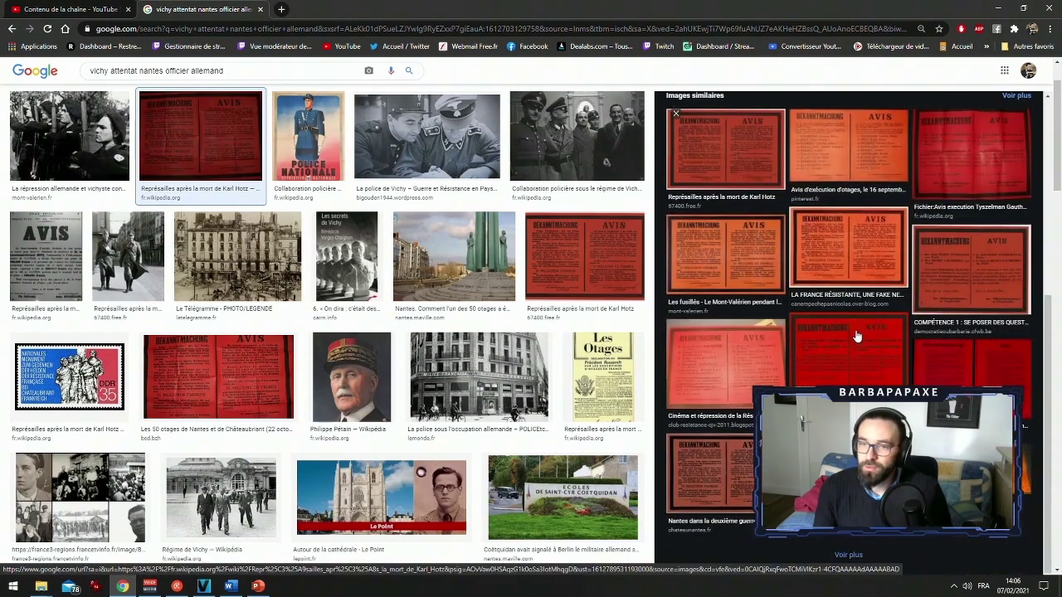
pyautogui.scroll(4, 856, 337)
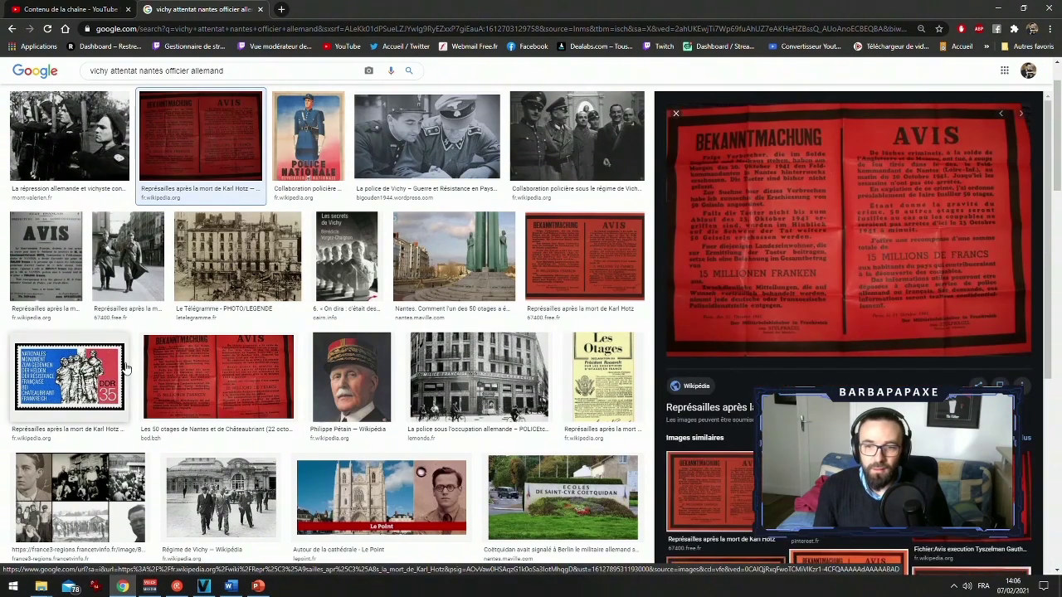
pyautogui.scroll(2, 120, 367)
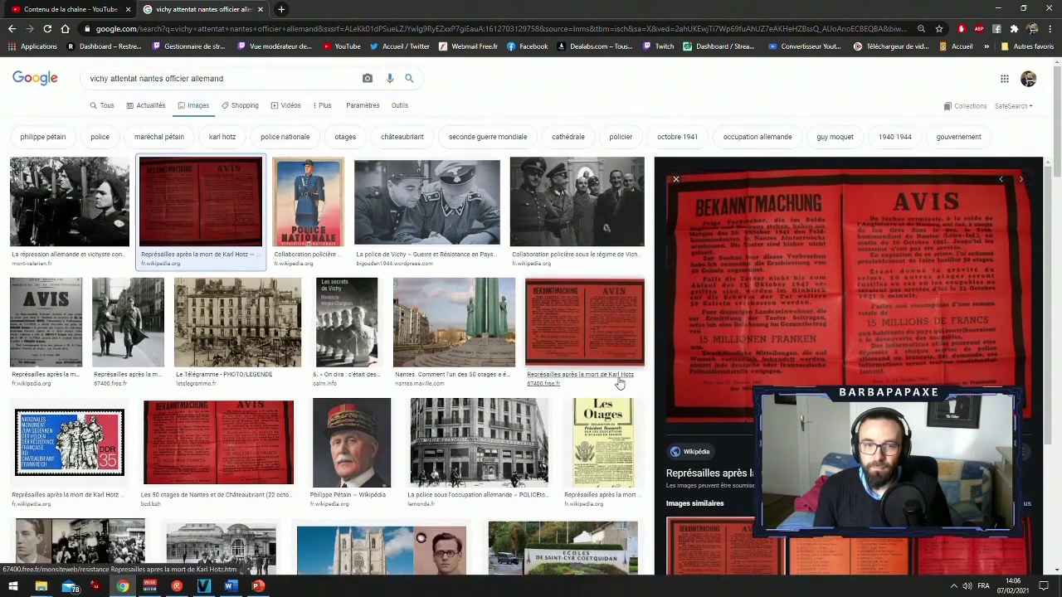
pyautogui.click(45, 328)
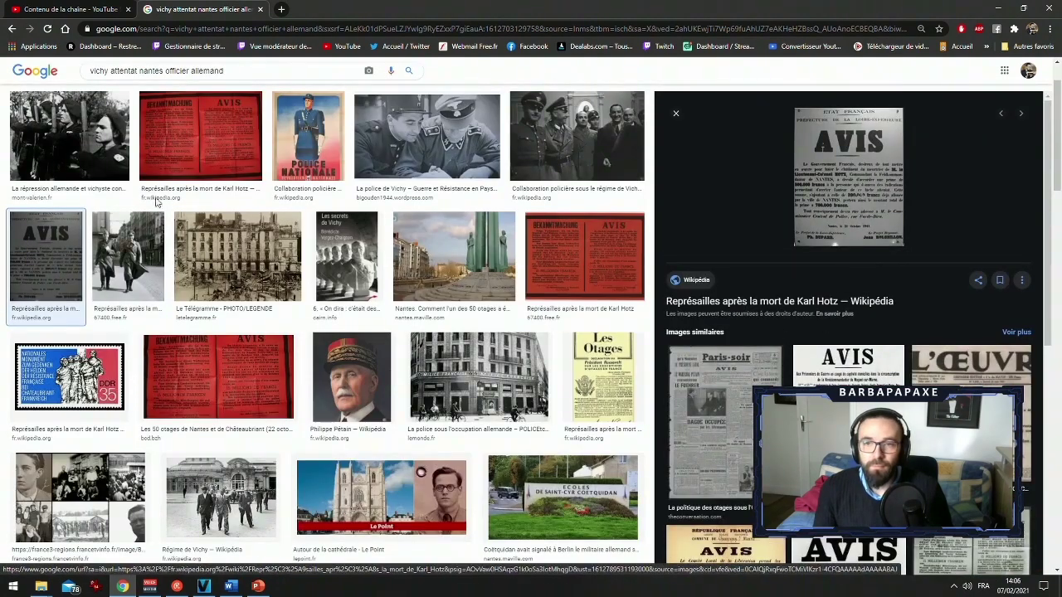
pyautogui.click(170, 174)
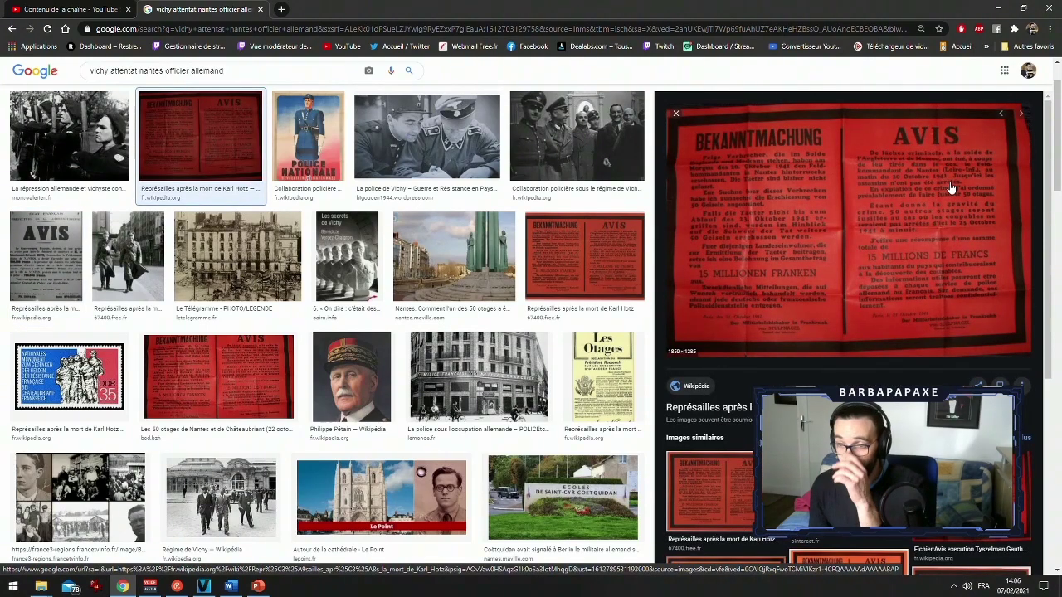
# Save the red poster image as Recherche_auteurs_attentat_Hotz_1941 in the "non assisance" project folder
pyautogui.rightClick(886, 196)
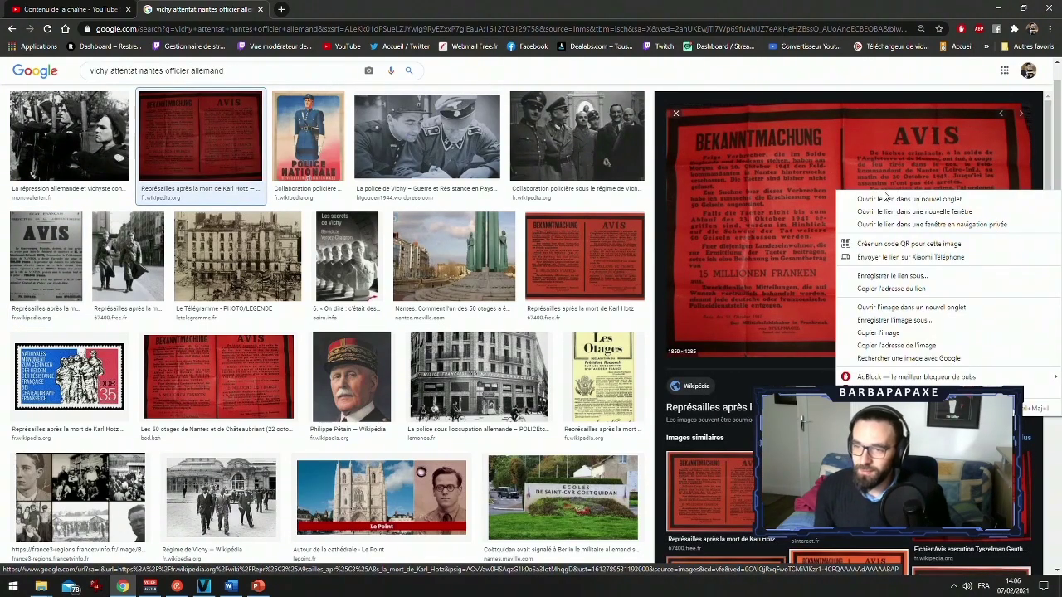
pyautogui.click(904, 320)
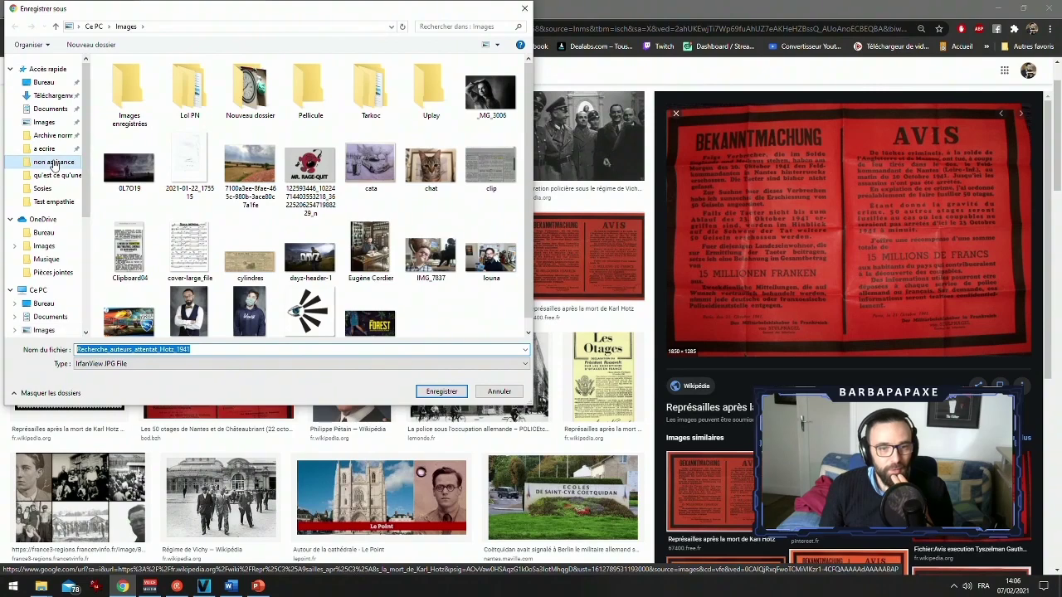
pyautogui.click(54, 163)
pyautogui.press('Return')
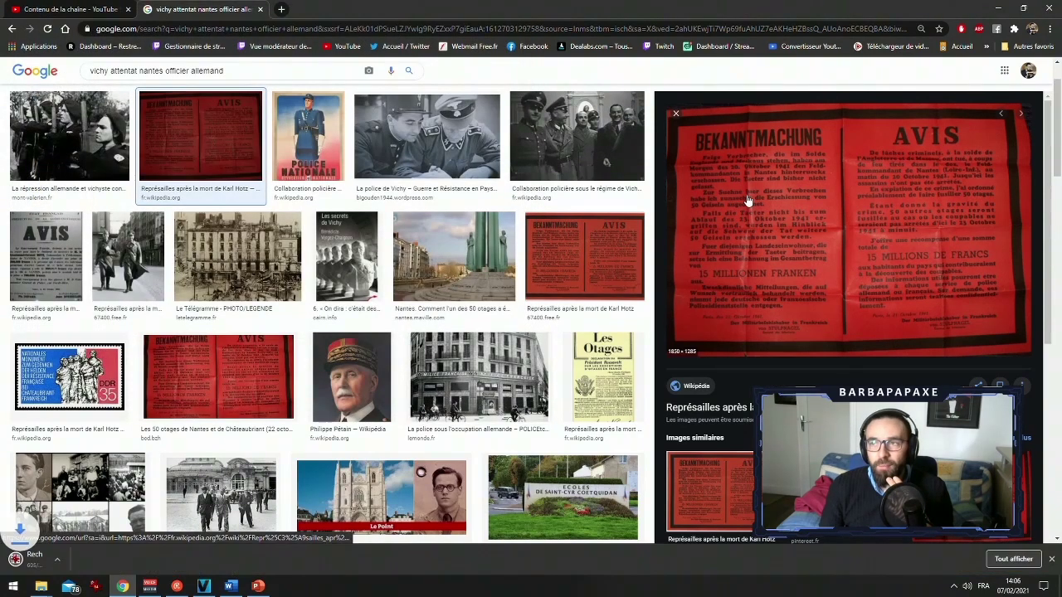
# Switch to Video Pro X, import the saved poster from File Explorer, and place it on track 6 from the cut at 00:00:46:25
pyautogui.click(1000, 7)
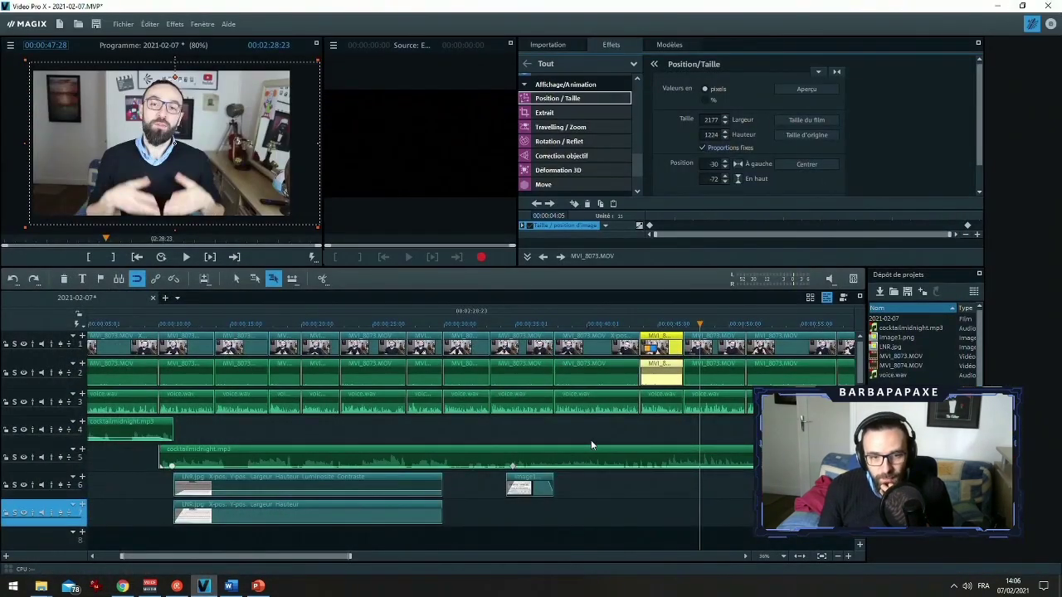
pyautogui.moveTo(41, 585)
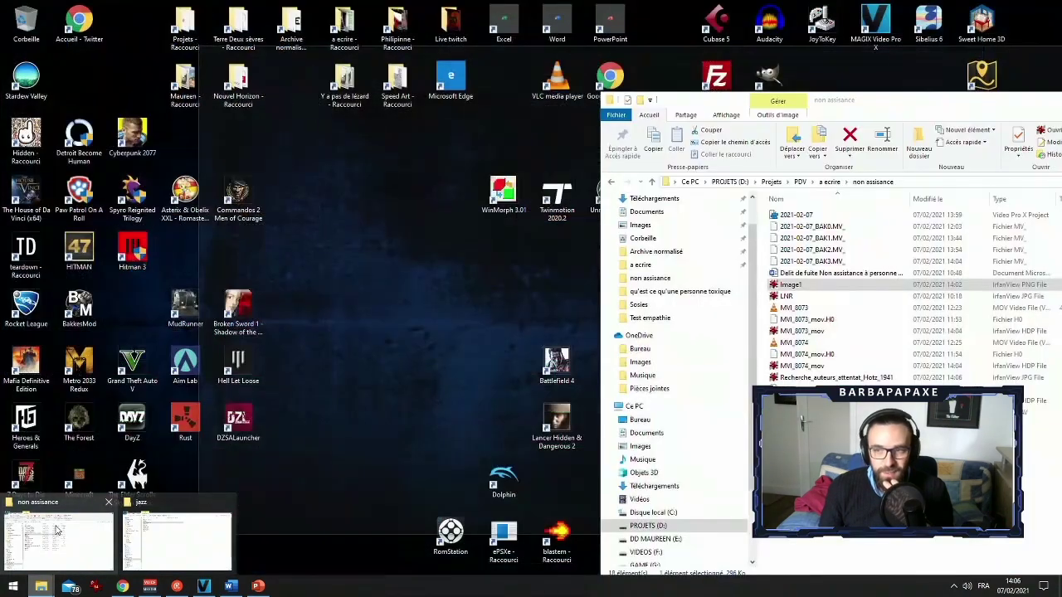
pyautogui.click(62, 540)
pyautogui.moveTo(826, 379); pyautogui.dragTo(583, 514)
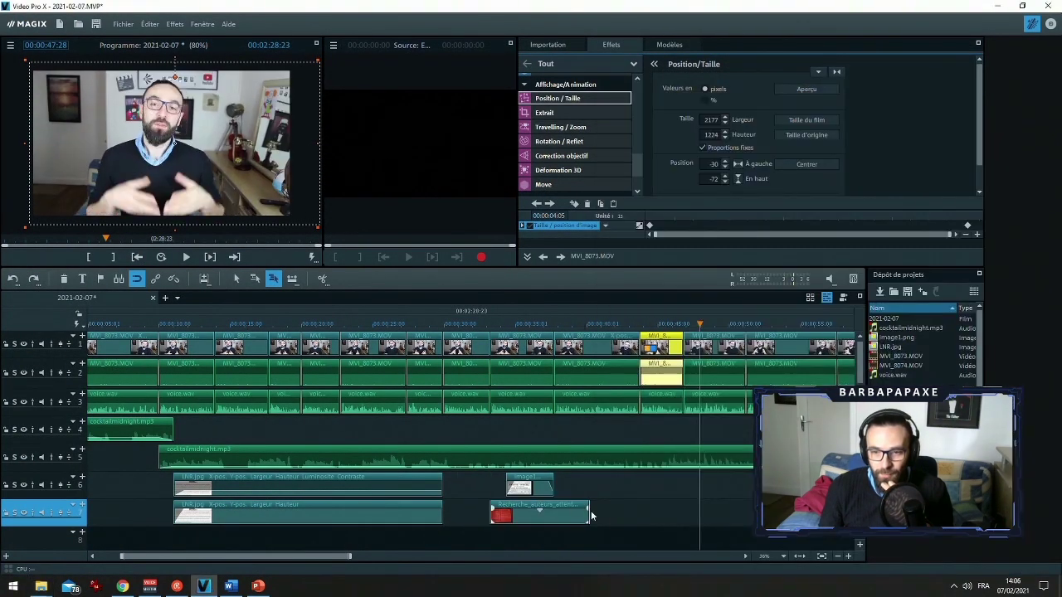
pyautogui.click(537, 514)
pyautogui.press('6')
pyautogui.moveTo(537, 507); pyautogui.dragTo(730, 481)
# Play back the passage from the start of the poster and adjust the length of its clip to about 10 seconds
pyautogui.click(677, 324)
pyautogui.press('space')
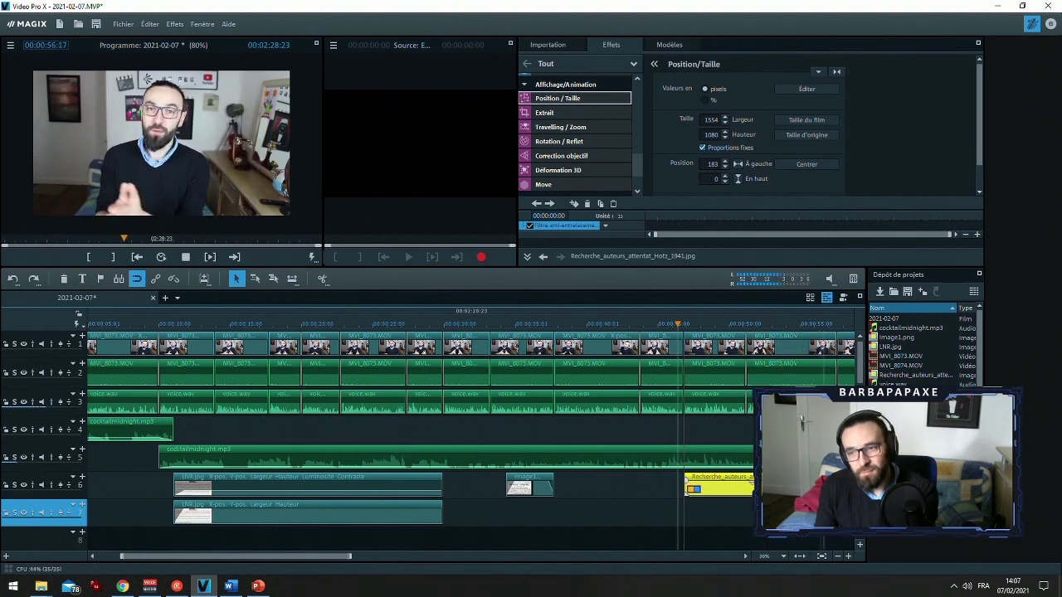
pyautogui.press('space')
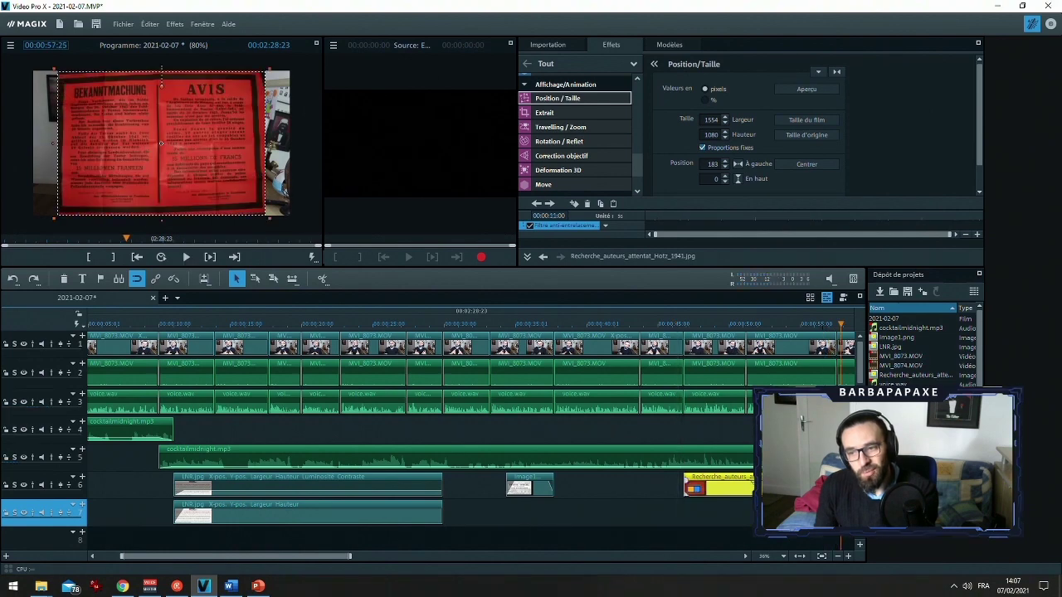
pyautogui.moveTo(685, 479); pyautogui.dragTo(689, 478)
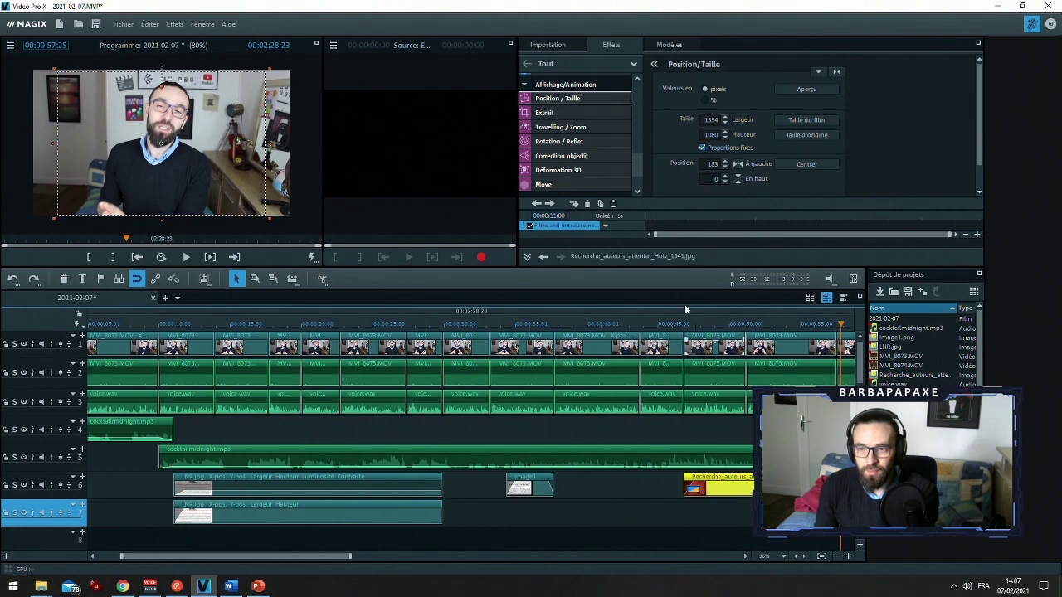
# Shrink the poster to about 710 × 493 pixels and place it in the frame's lower-right corner at about position 1215, 595
pyautogui.click(700, 324)
pyautogui.moveTo(52, 66); pyautogui.dragTo(203, 156)
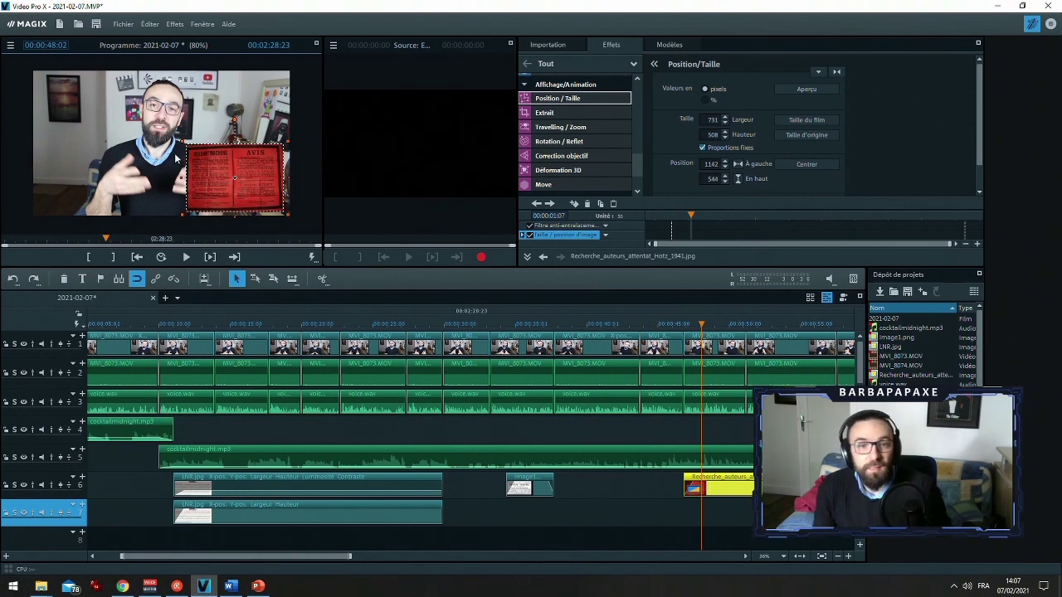
pyautogui.moveTo(220, 174); pyautogui.dragTo(225, 177)
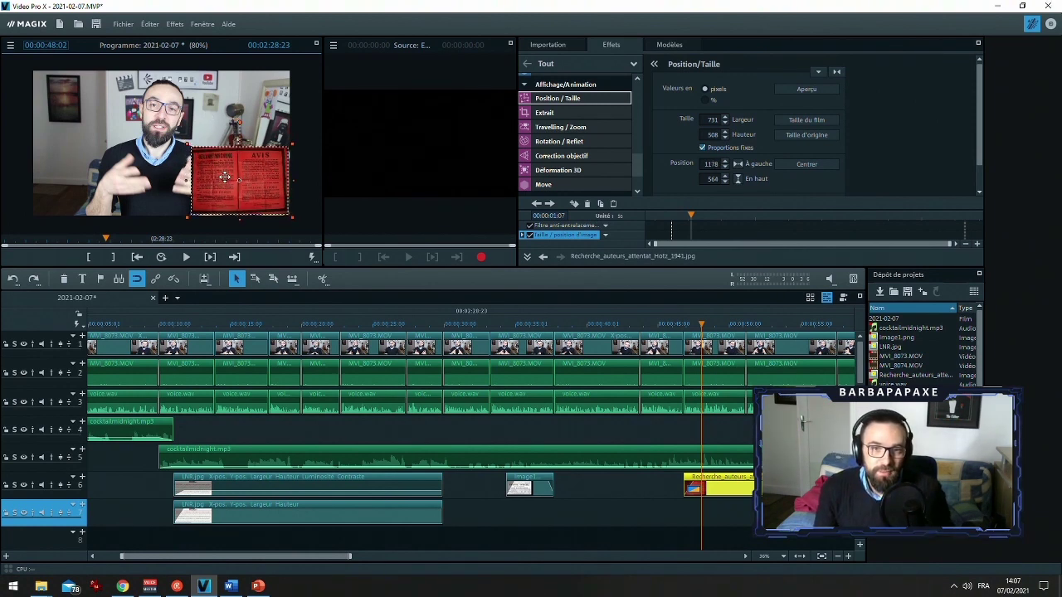
pyautogui.moveTo(186, 144); pyautogui.dragTo(217, 170)
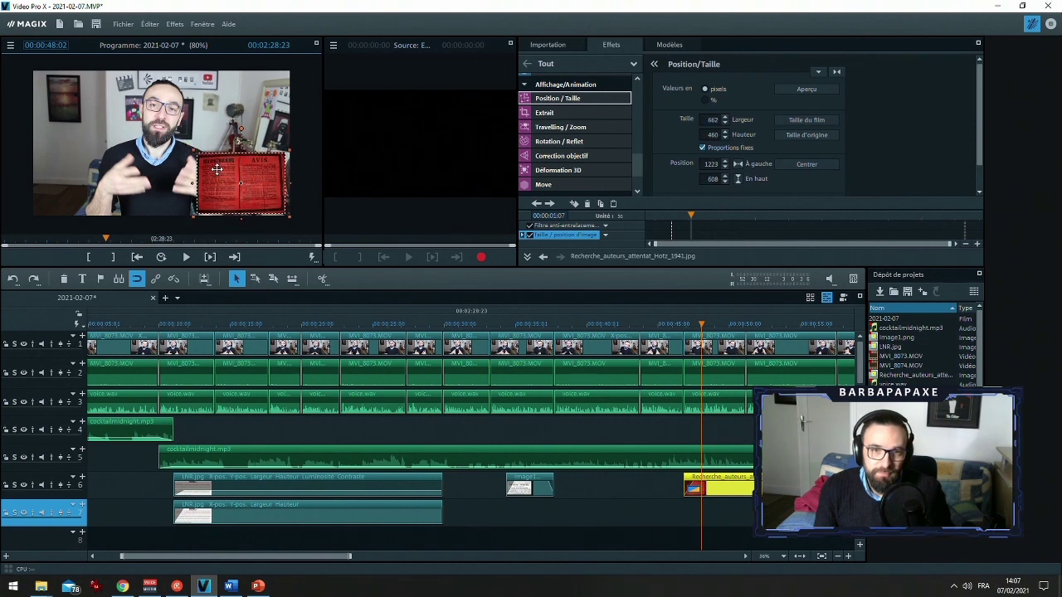
pyautogui.click(187, 146)
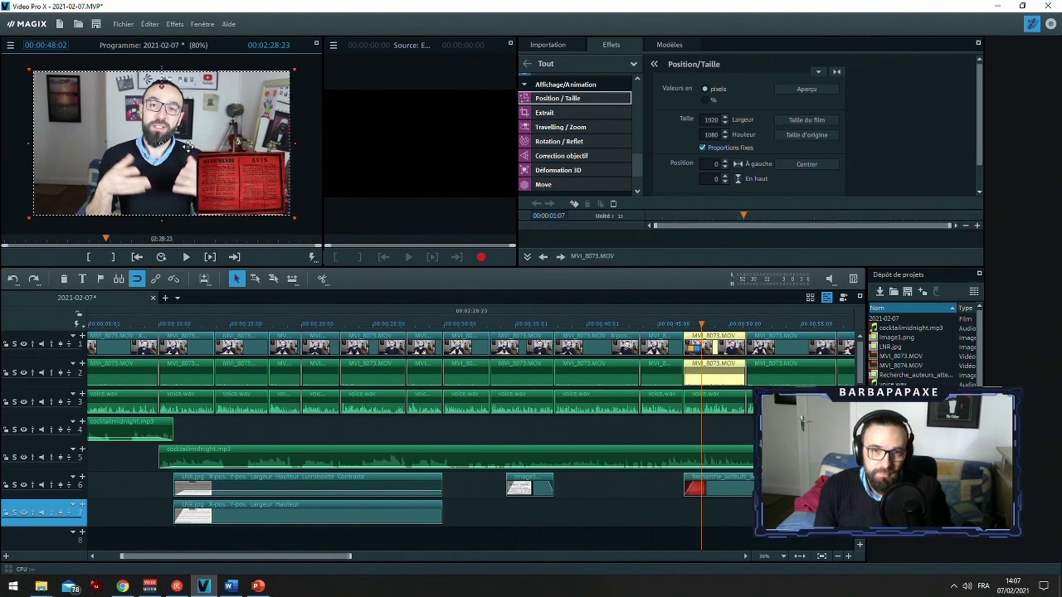
pyautogui.click(229, 177)
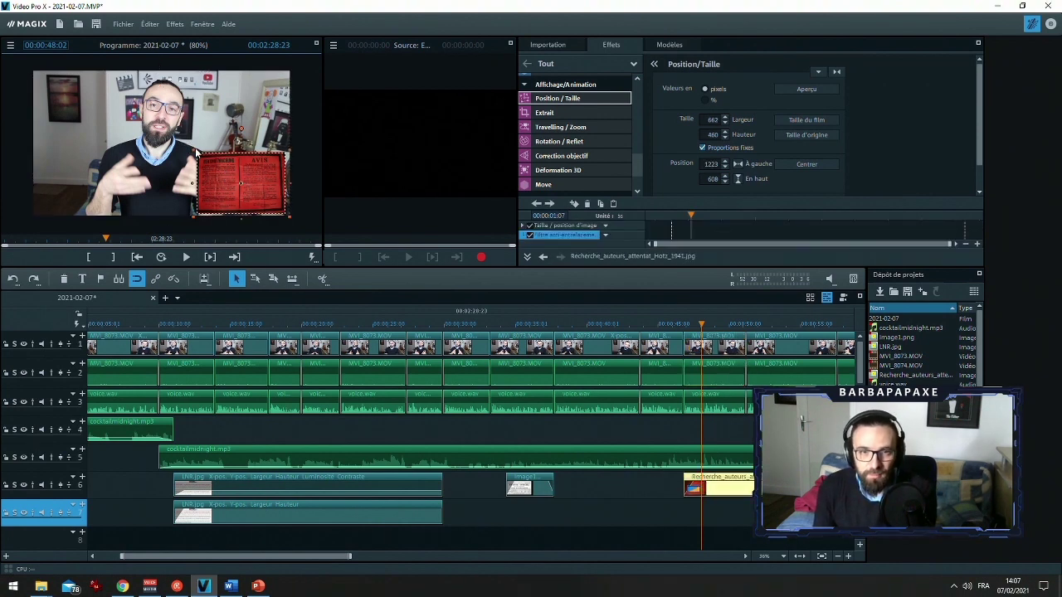
pyautogui.moveTo(192, 151); pyautogui.dragTo(185, 146)
pyautogui.moveTo(233, 180); pyautogui.dragTo(238, 184)
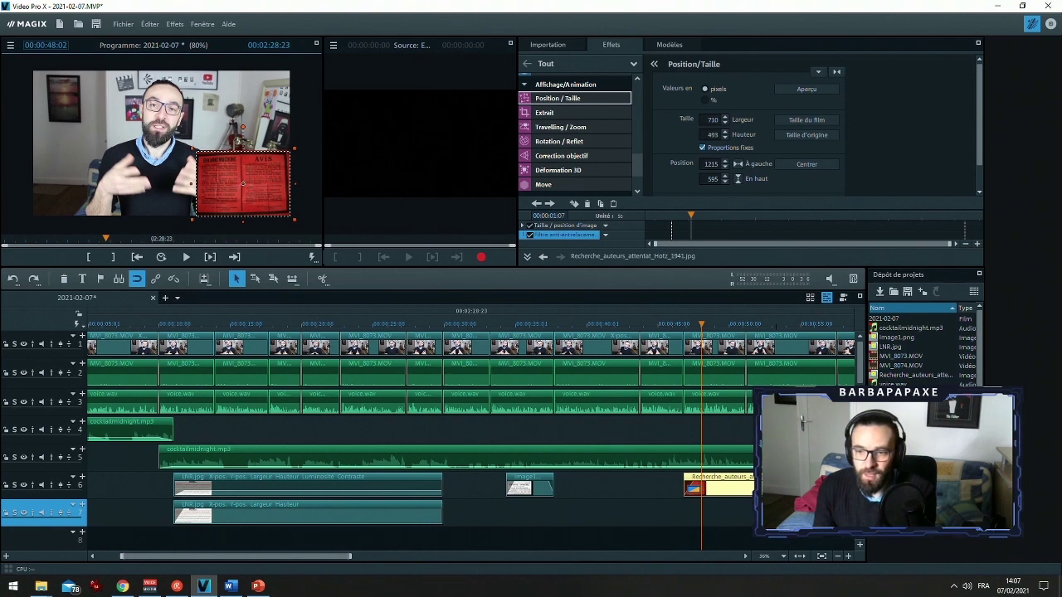
# Keyframe the poster at 00:00:01:07, add a start keyframe with it below the frame at position 1211, 1113, and preview the entrance
pyautogui.moveTo(693, 482); pyautogui.dragTo(685, 486)
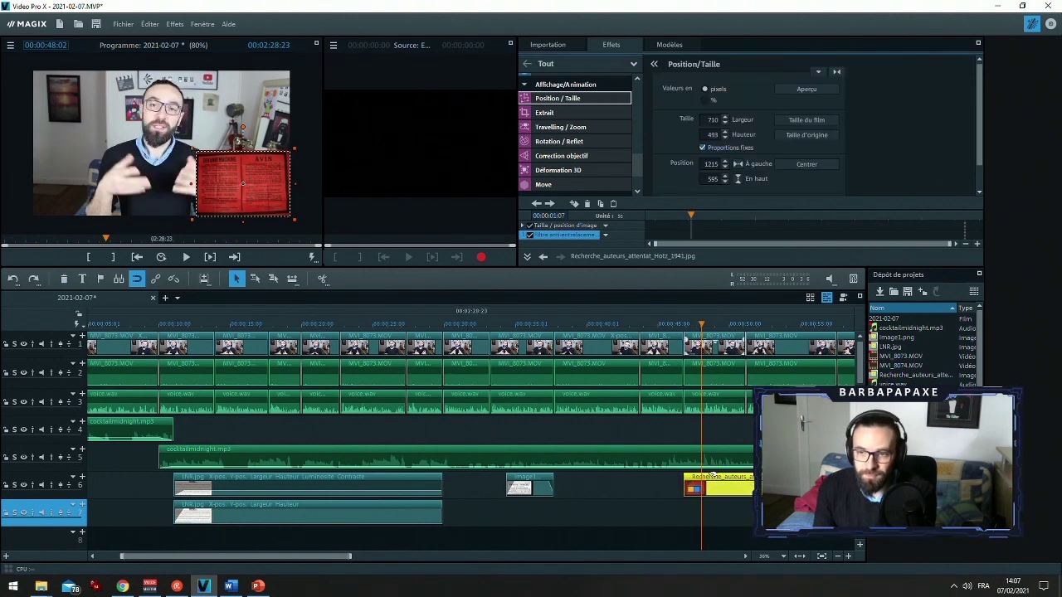
pyautogui.click(572, 204)
pyautogui.moveTo(688, 215); pyautogui.dragTo(650, 215)
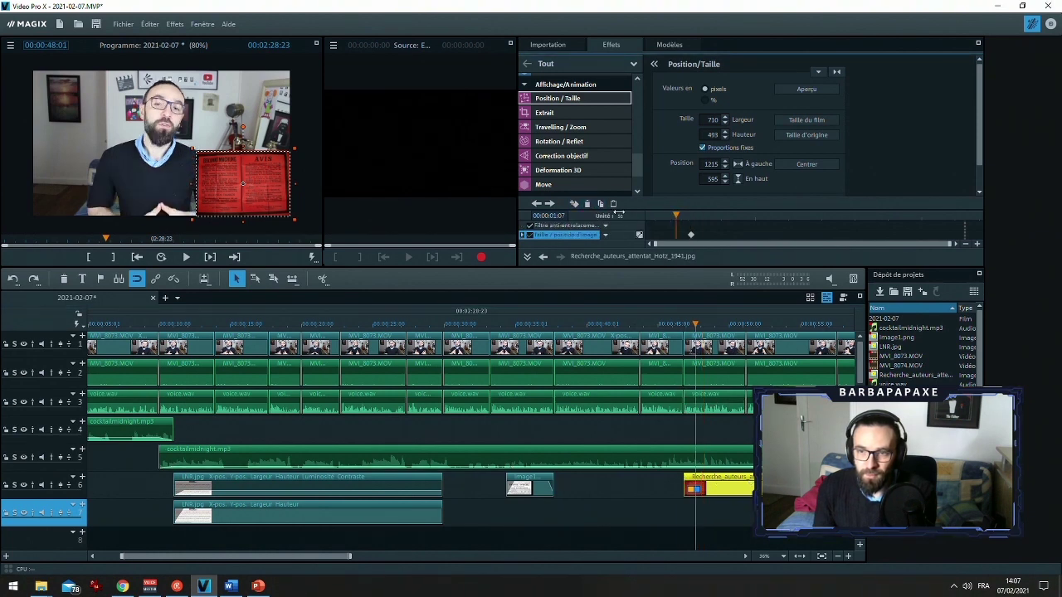
pyautogui.moveTo(278, 191); pyautogui.dragTo(274, 244)
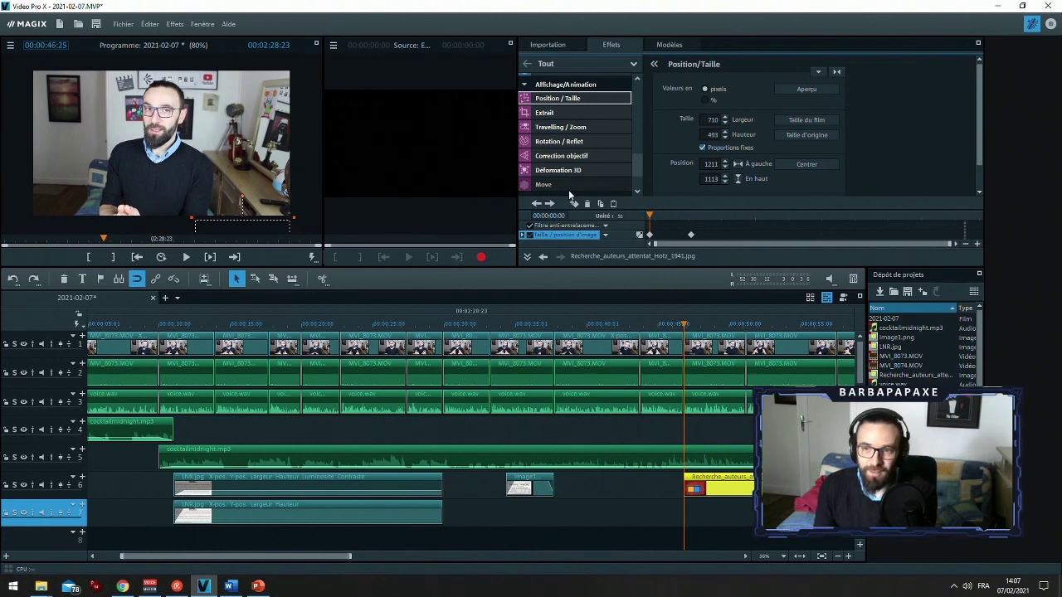
pyautogui.press('space')
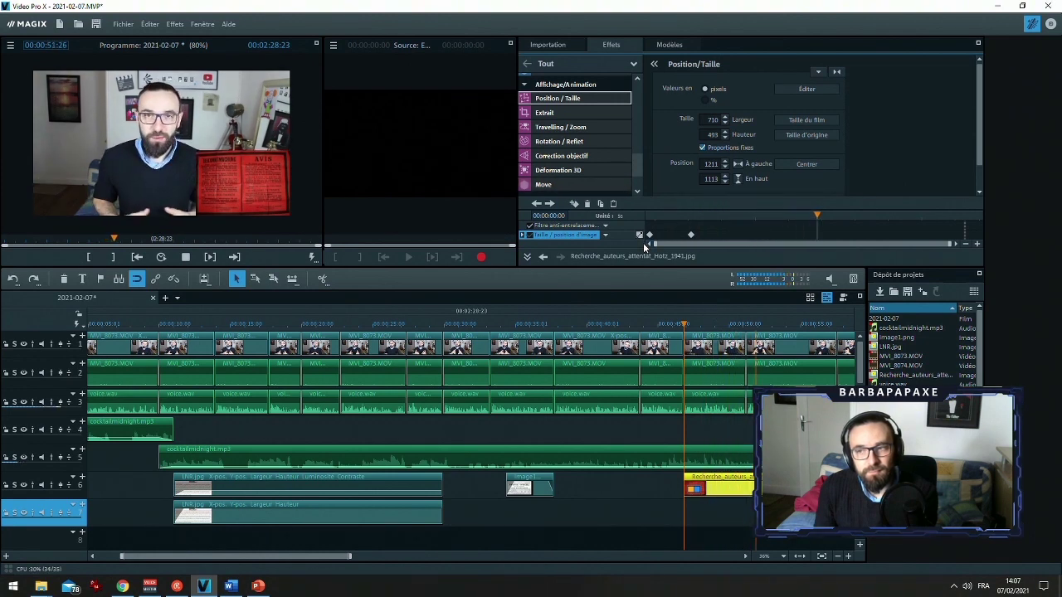
pyautogui.press('space')
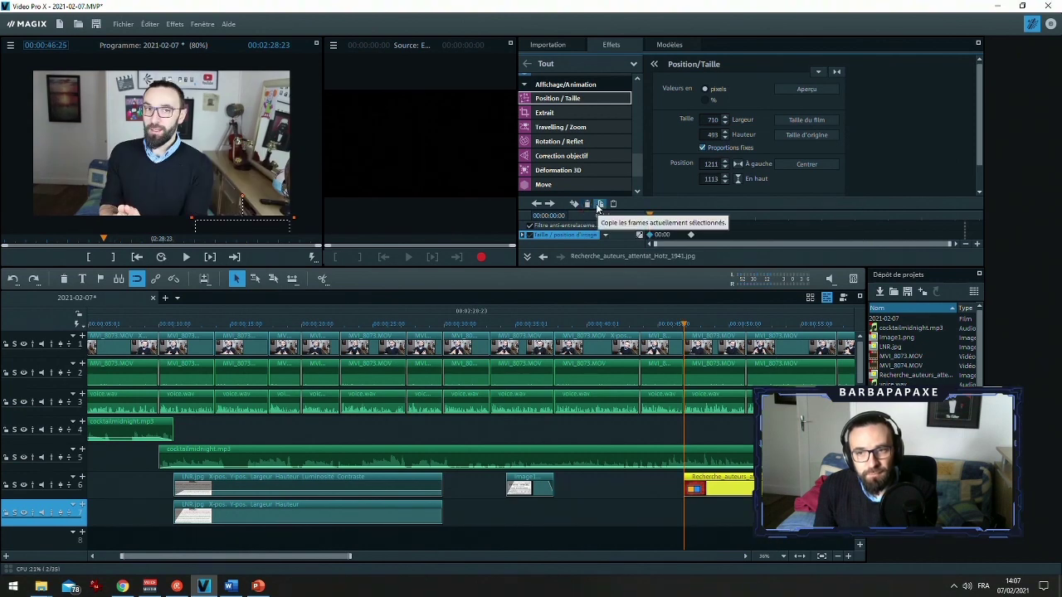
# Add a holding keyframe to the poster at 00:00:08:19 and paste the copied off-screen start keyframe at 00:00:09:24
pyautogui.click(937, 216)
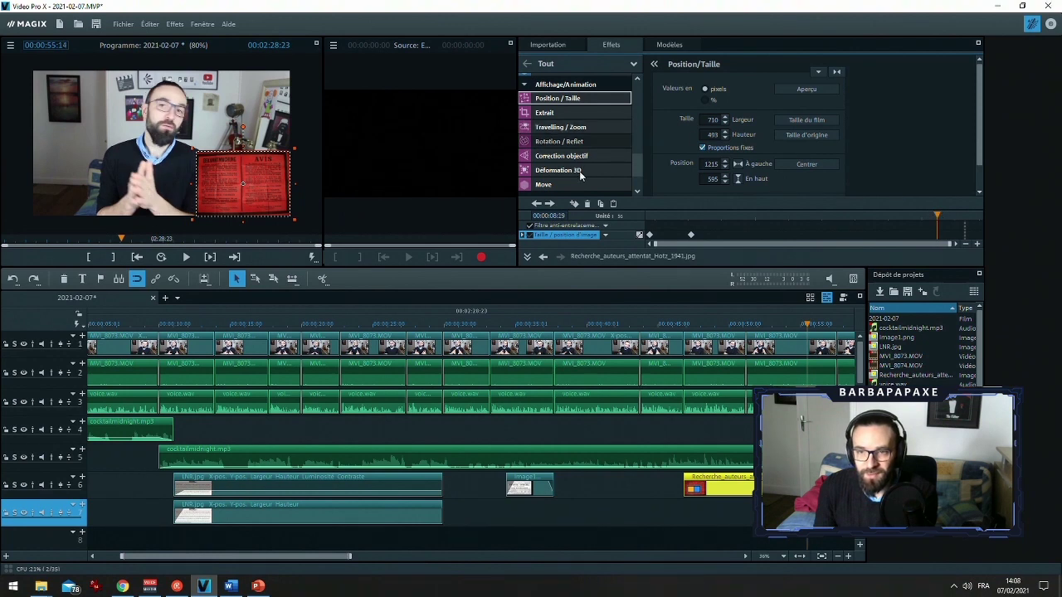
pyautogui.click(981, 213)
pyautogui.click(982, 213)
pyautogui.click(615, 203)
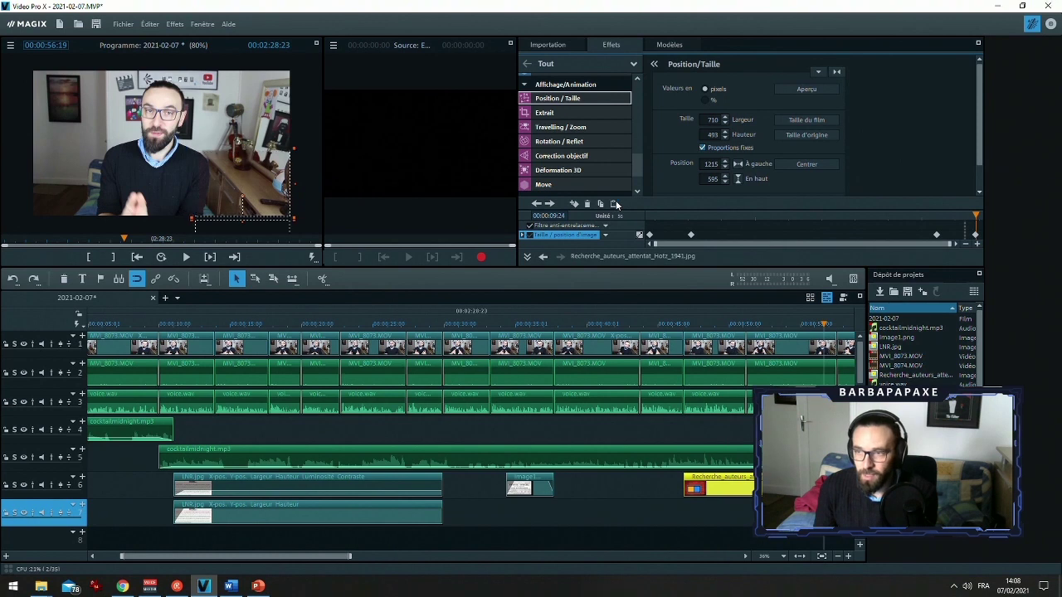
# Play back the poster's exit and the talking-head footage that follows, on to about 00:01:03
pyautogui.click(927, 215)
pyautogui.press('space')
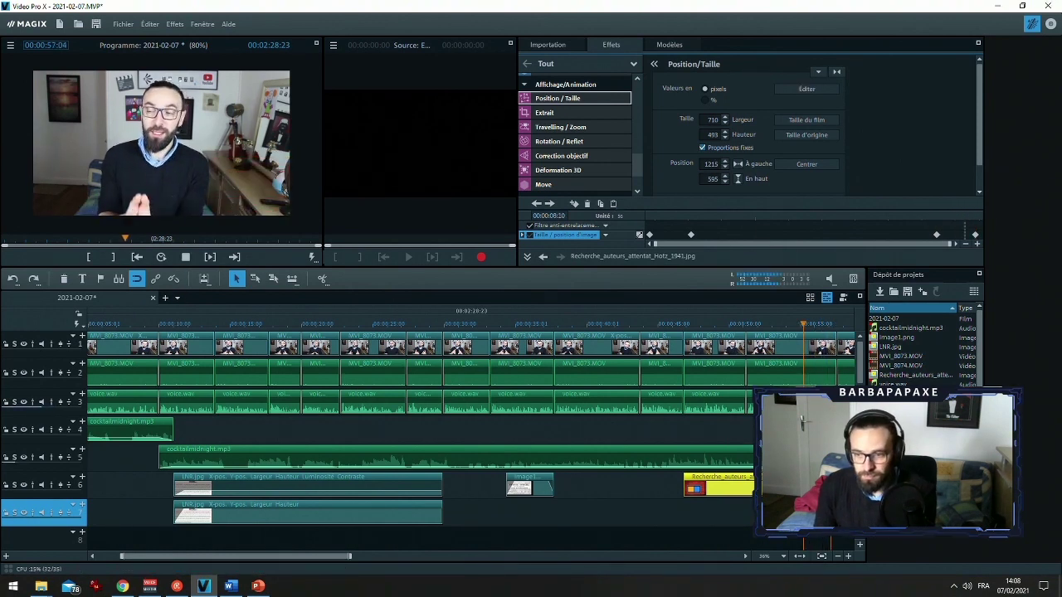
pyautogui.click(744, 555)
pyautogui.click(744, 555)
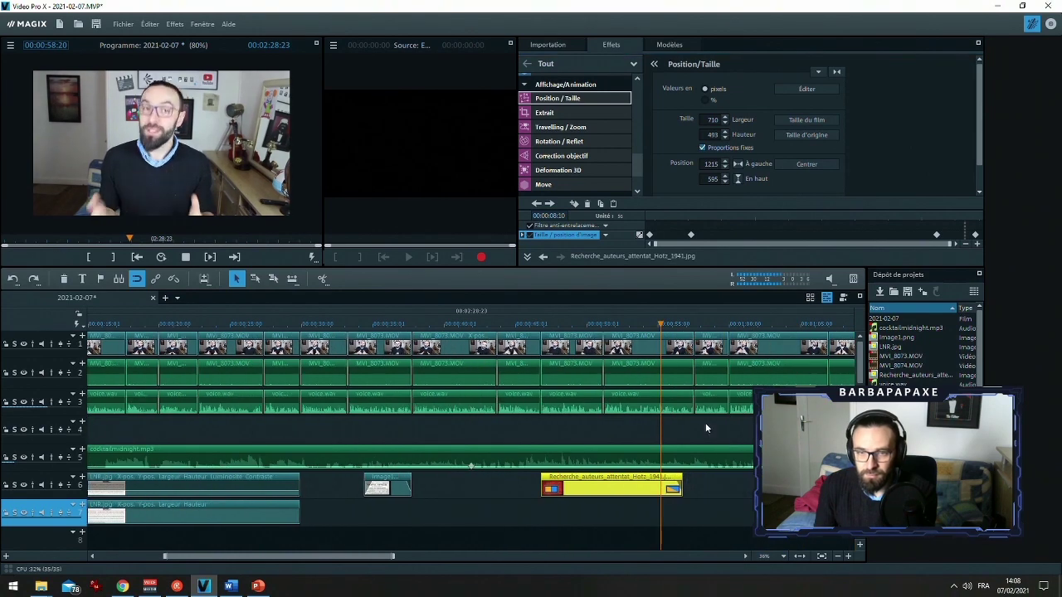
pyautogui.click(745, 556)
pyautogui.click(745, 556)
pyautogui.click(744, 556)
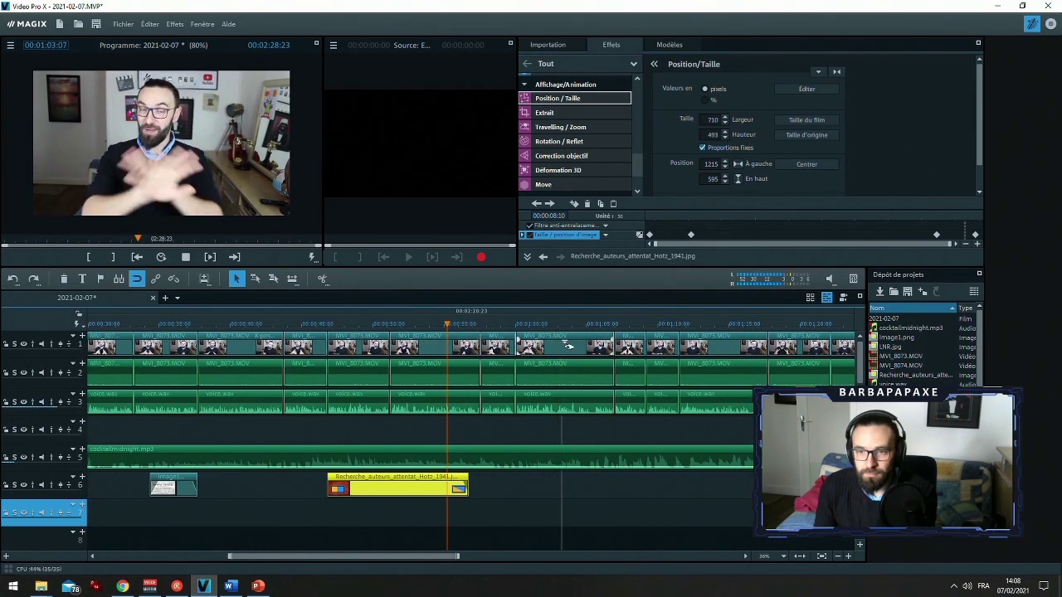
# Split the talking-head clip on track 1 at 00:01:02:27 and play on from the cut
pyautogui.click(556, 330)
pyautogui.moveTo(555, 330); pyautogui.dragTo(557, 330)
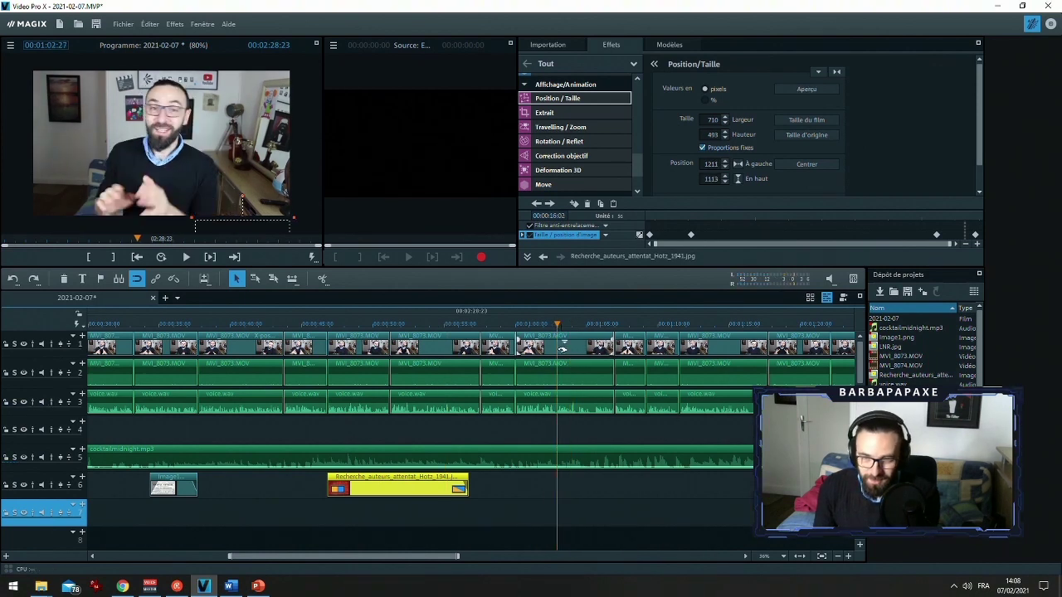
pyautogui.click(519, 329)
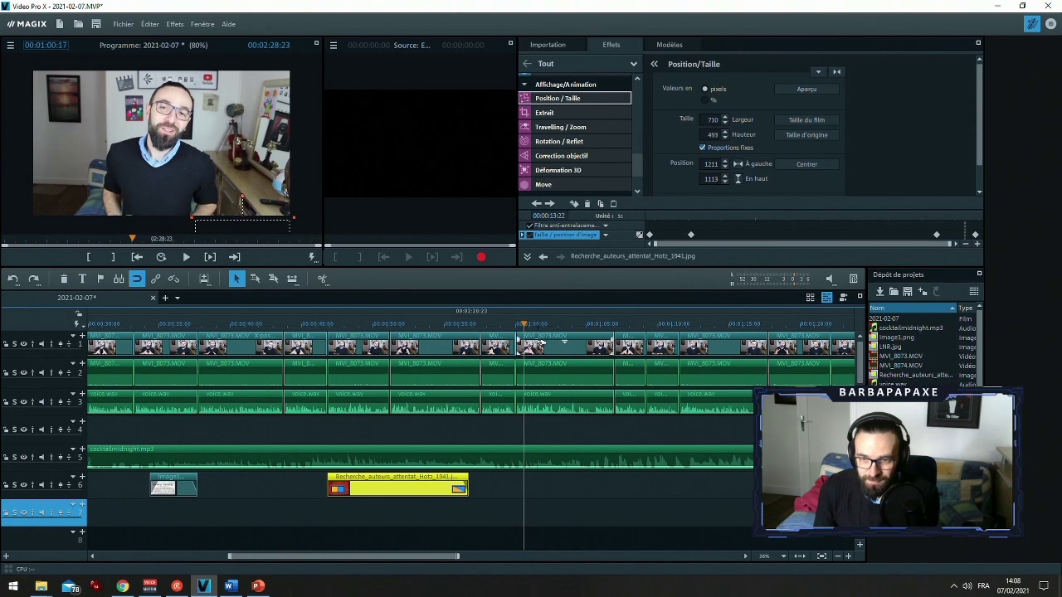
pyautogui.moveTo(555, 326); pyautogui.dragTo(557, 326)
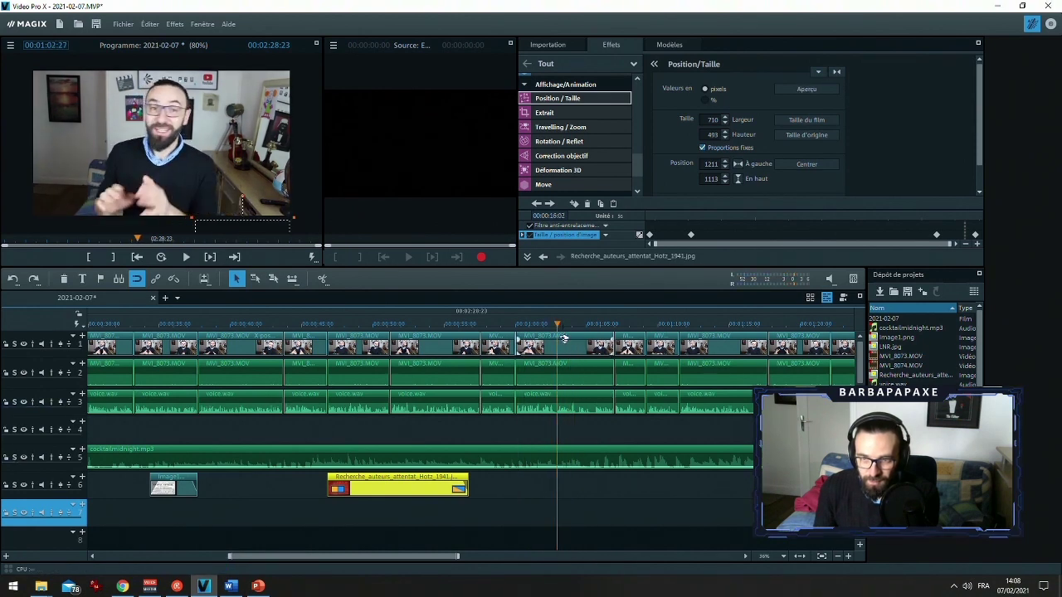
pyautogui.click(564, 340)
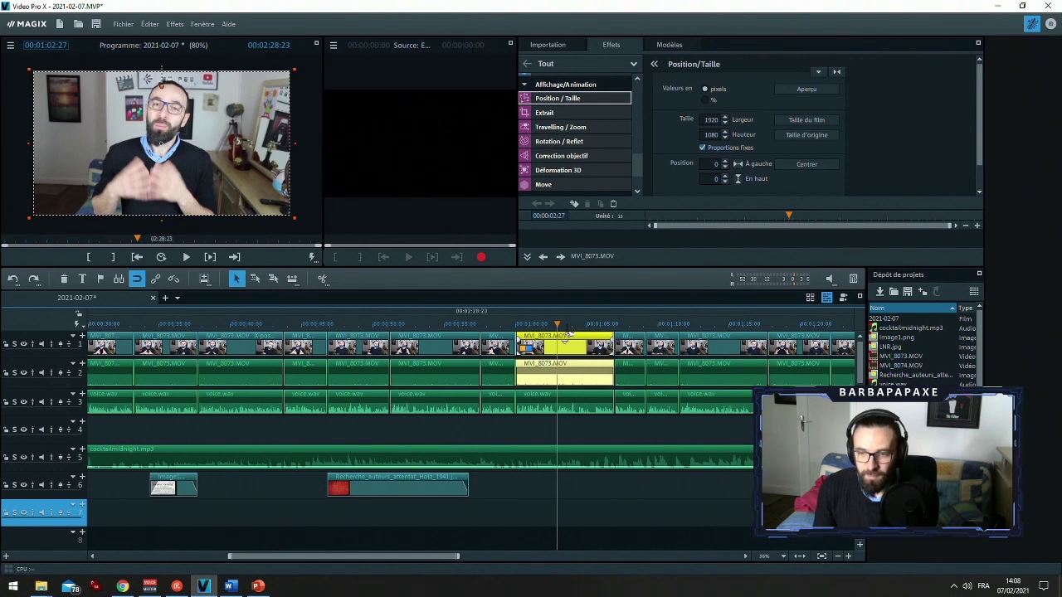
pyautogui.press('t')
pyautogui.press('space')
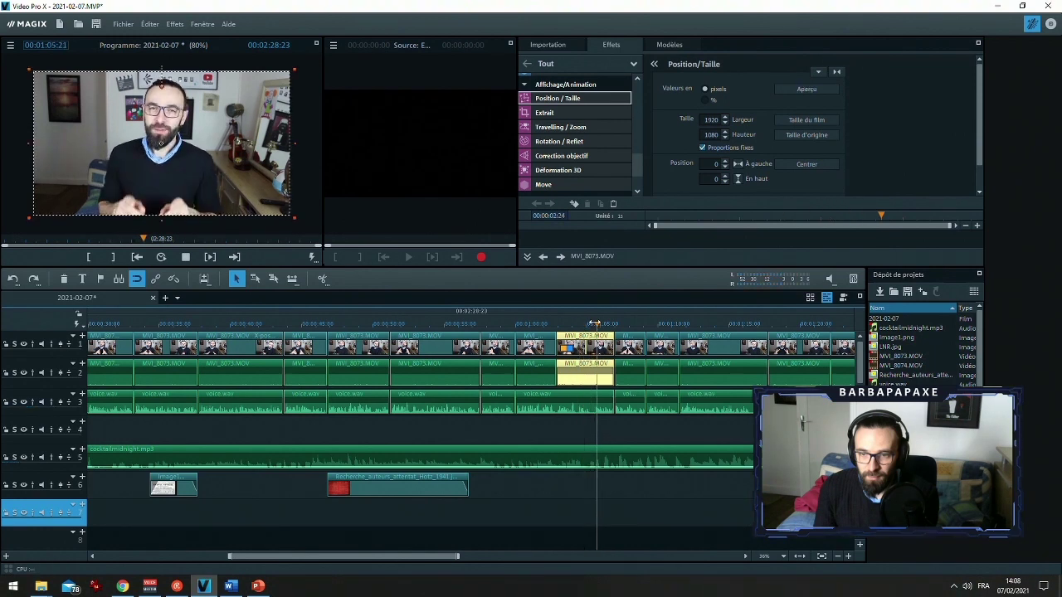
# Stop playback and split the talking-head clip on track 1 at 00:01:05:13
pyautogui.press('space')
pyautogui.press('t')
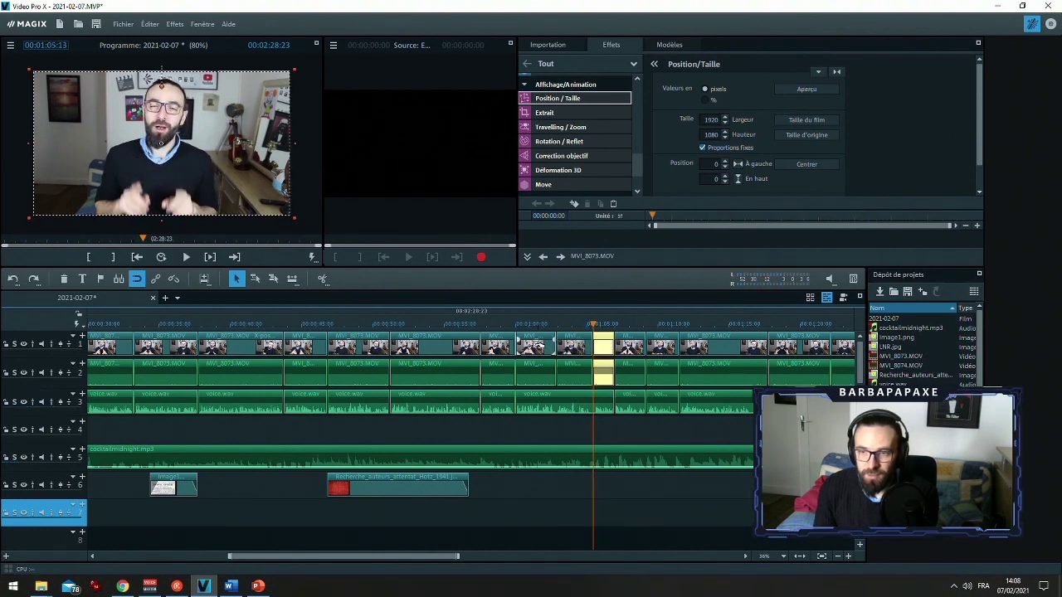
# Keyframe a zoom-out on the clip at 00:01:00:00, from a centred 2102 x 1182 down to 1920 x 1080, and play it back
pyautogui.click(533, 345)
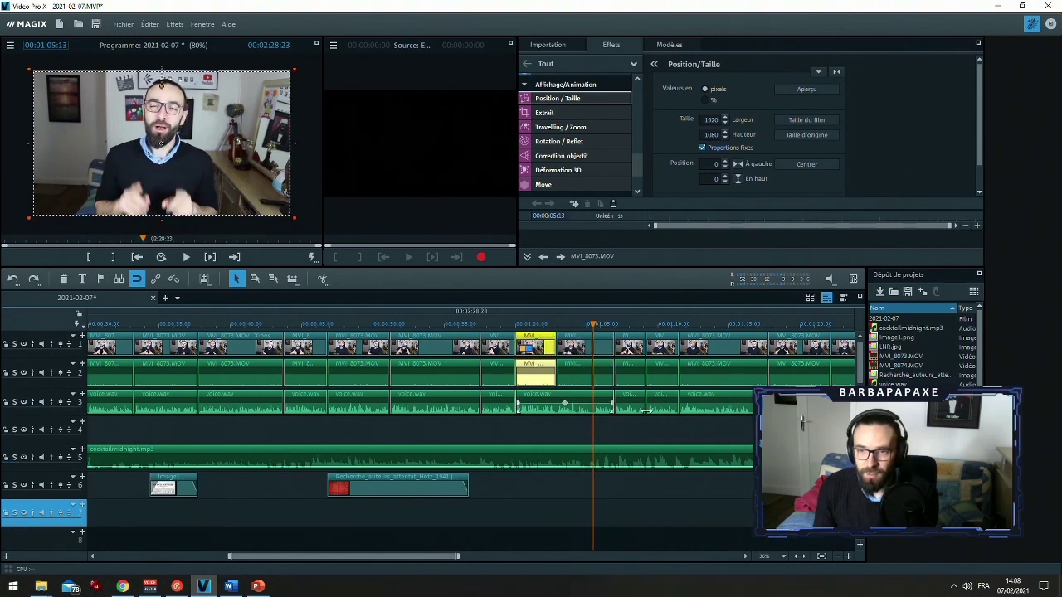
pyautogui.click(523, 328)
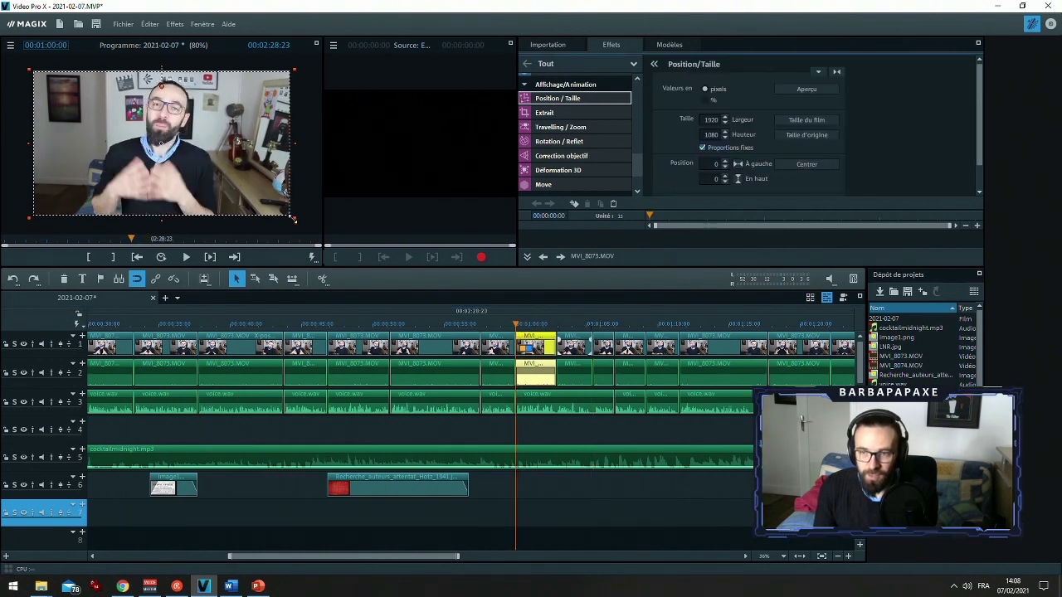
pyautogui.click(573, 203)
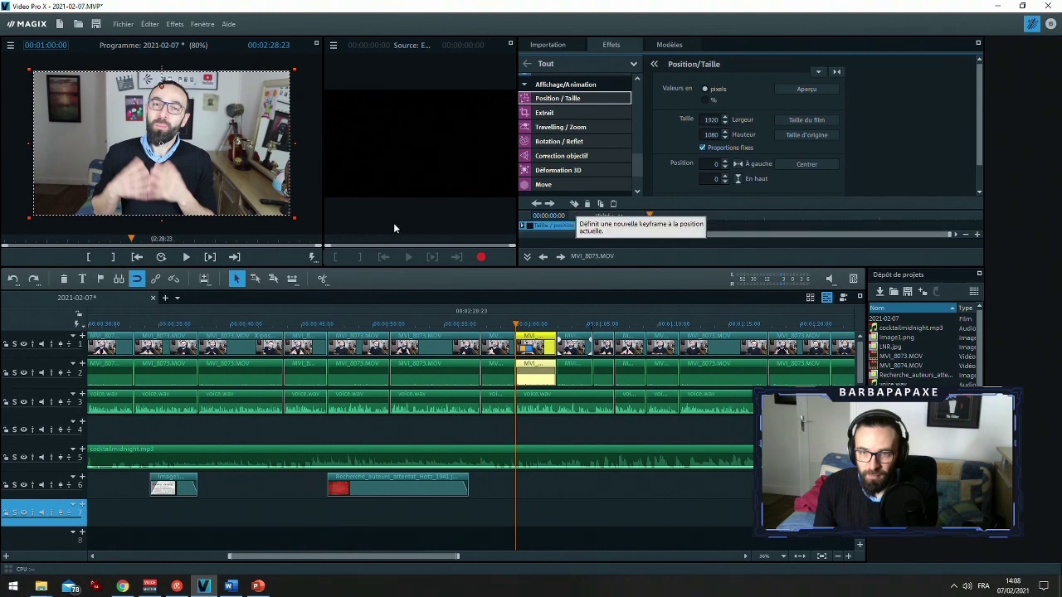
pyautogui.moveTo(936, 216); pyautogui.dragTo(963, 215)
pyautogui.click(656, 231)
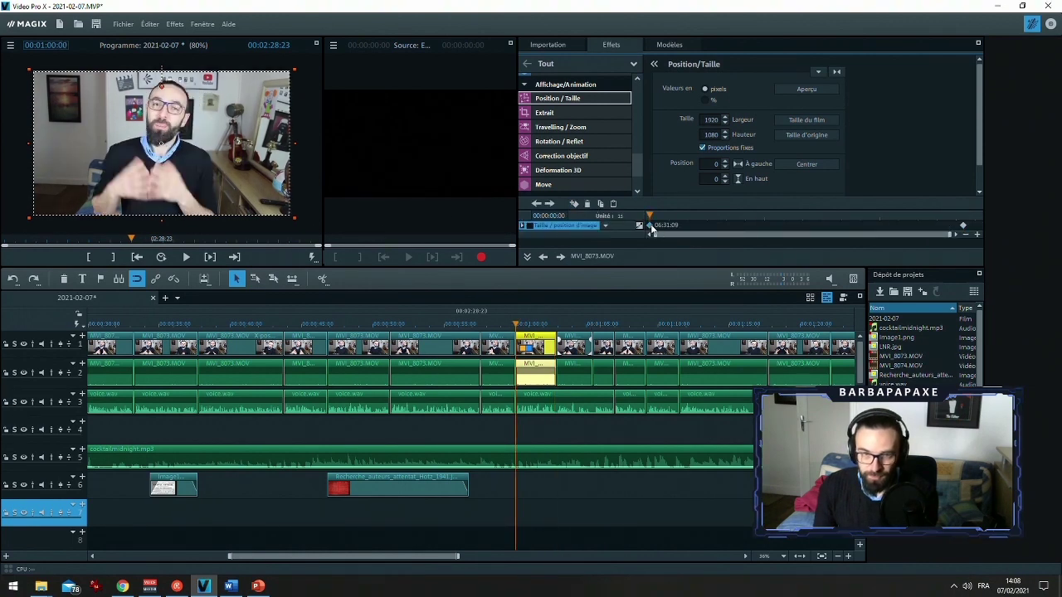
pyautogui.moveTo(294, 219); pyautogui.dragTo(315, 231)
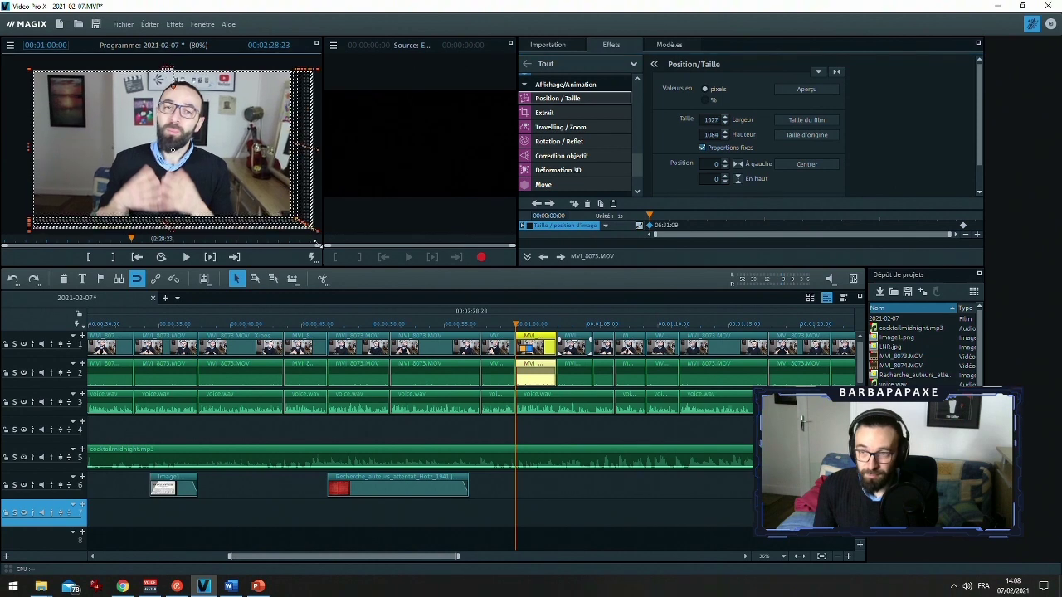
pyautogui.click(738, 164)
pyautogui.click(738, 178)
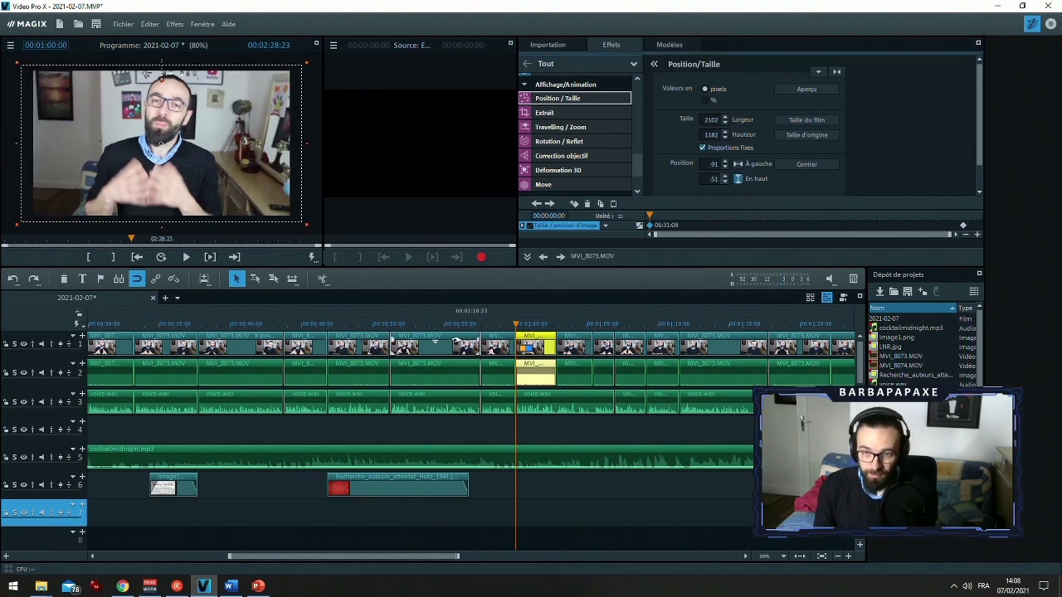
pyautogui.press('space')
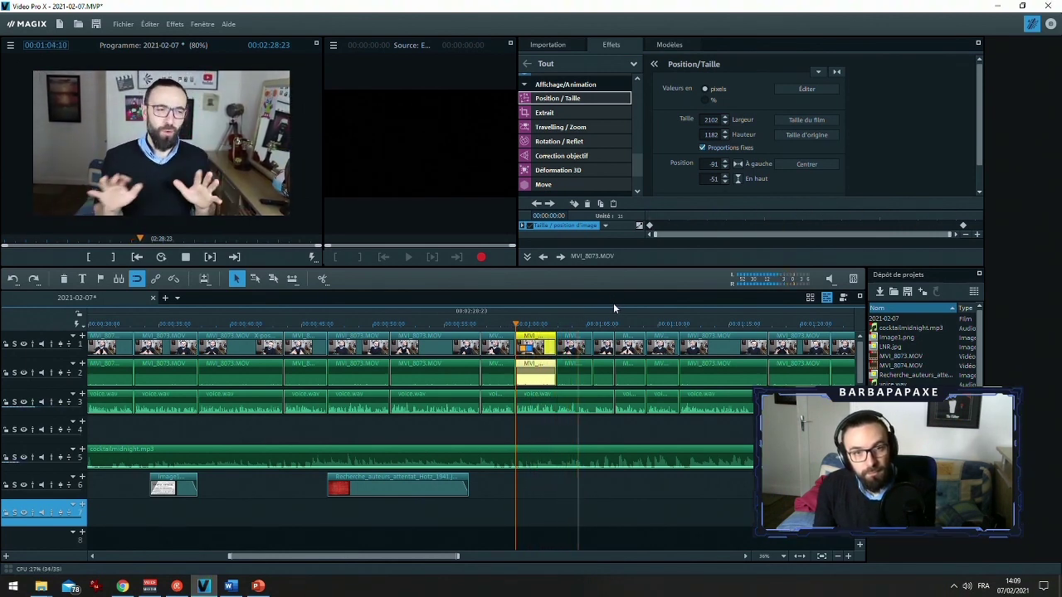
pyautogui.click(598, 325)
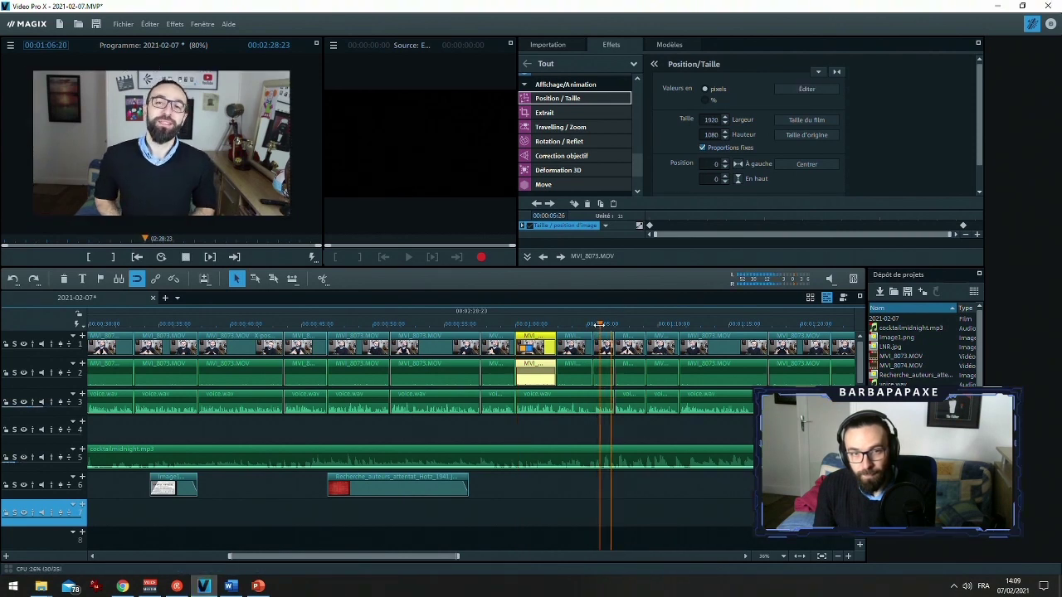
# Keyframe a zoom-in on the clip at 00:01:05:13, from 1920 x 1080 to a centred 2131 x 1200 at its end
pyautogui.click(592, 332)
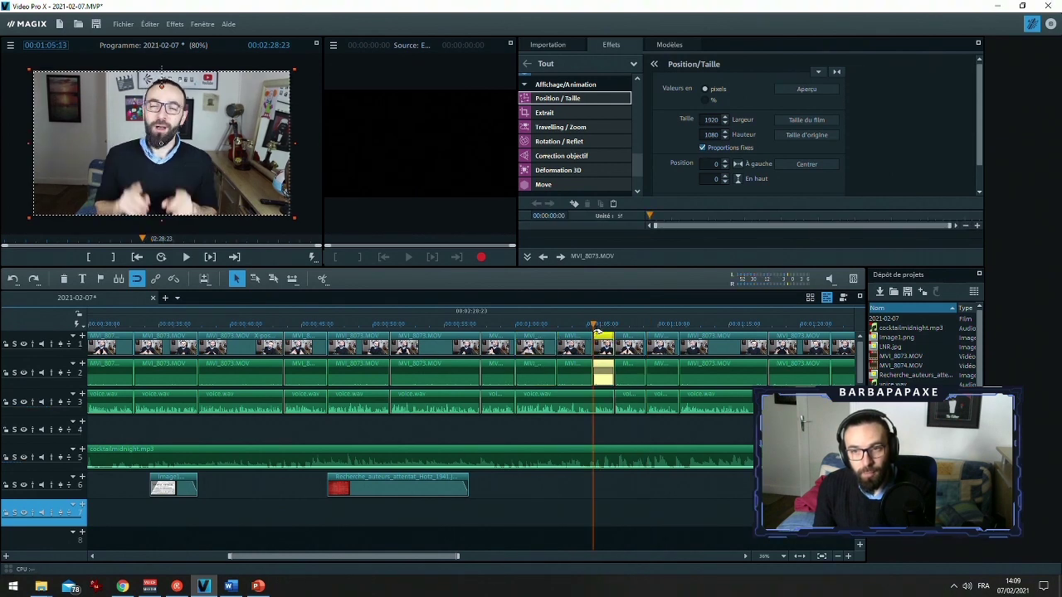
pyautogui.click(572, 204)
pyautogui.moveTo(649, 216); pyautogui.dragTo(979, 217)
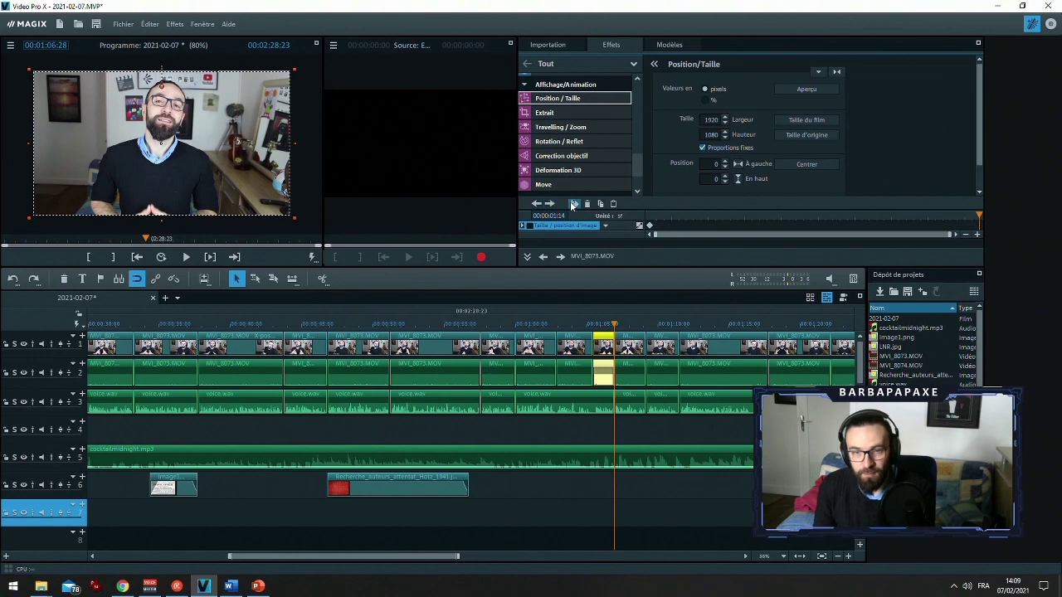
pyautogui.moveTo(293, 220); pyautogui.dragTo(319, 258)
pyautogui.click(737, 164)
pyautogui.click(737, 179)
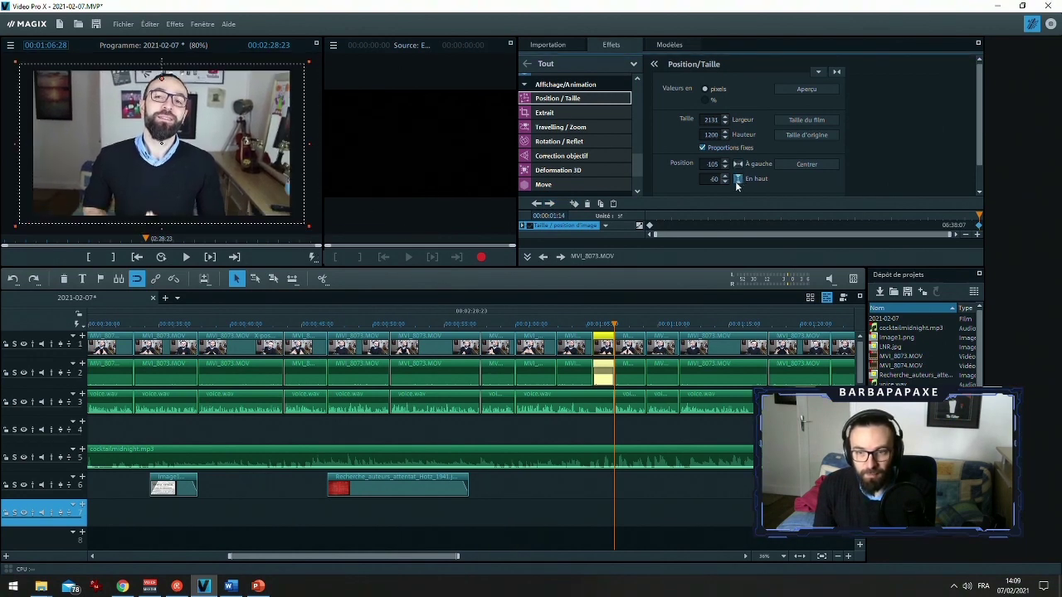
# Play back the zoom-in across the cut at 00:01:05:13 and into the following clip
pyautogui.click(579, 322)
pyautogui.press('space')
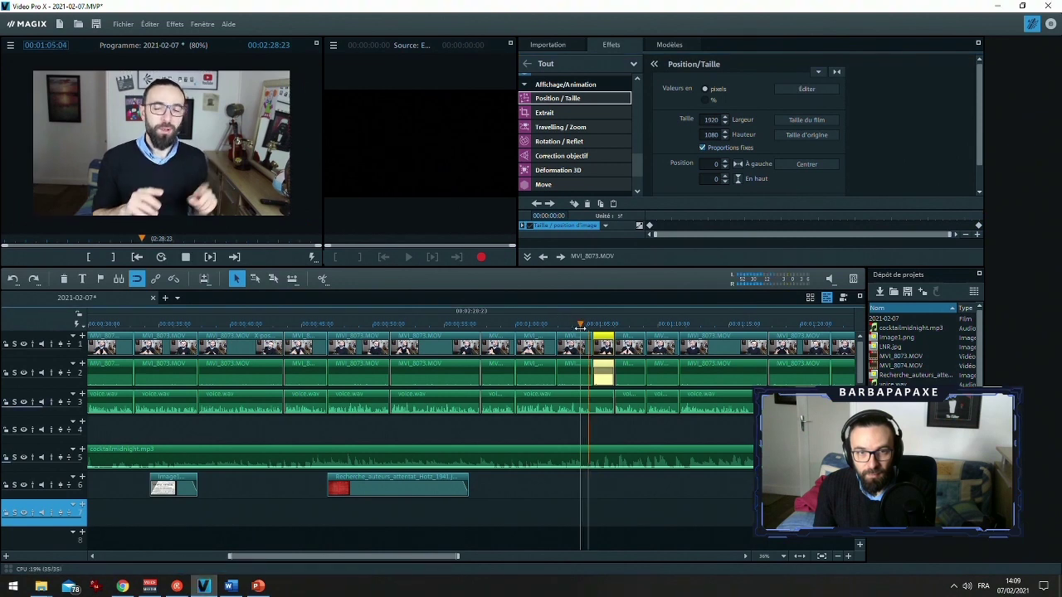
pyautogui.press('space')
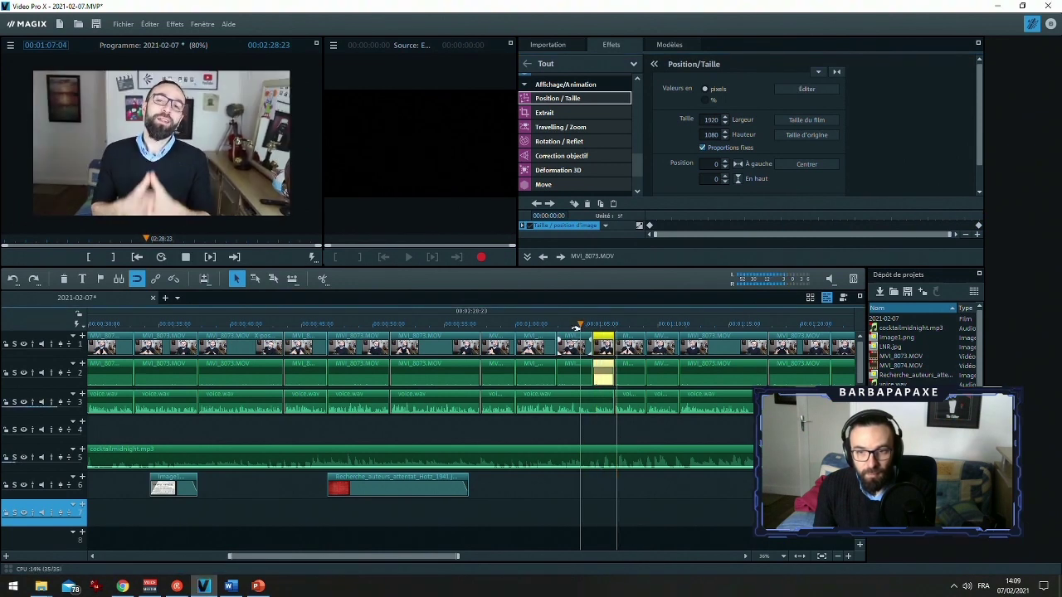
pyautogui.press('space')
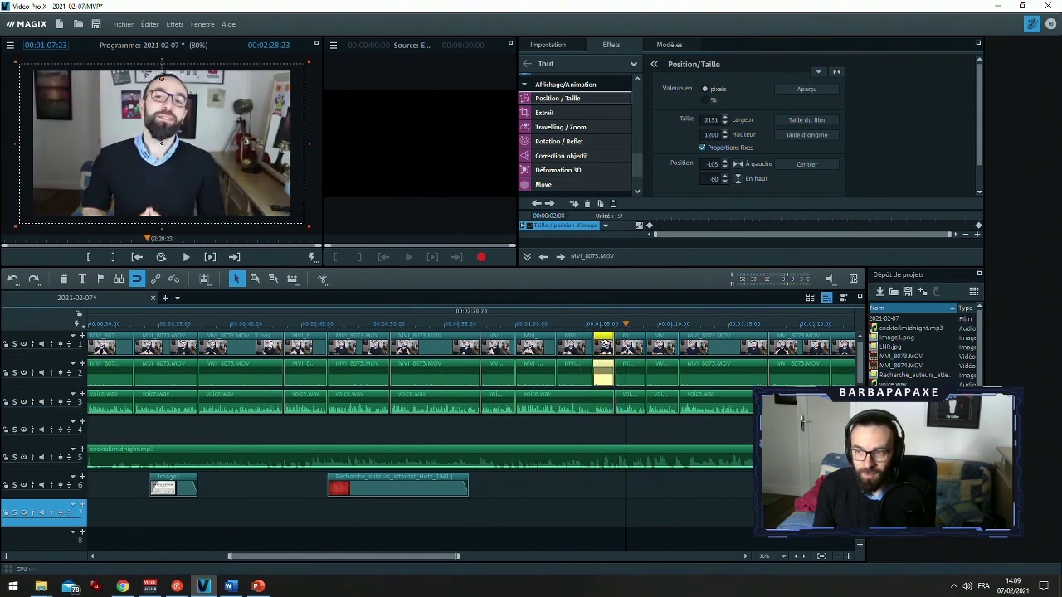
# Copy the zoomed end keyframe to the start of the clip at 00:01:07:00 and play on to about 00:01:11
pyautogui.click(979, 222)
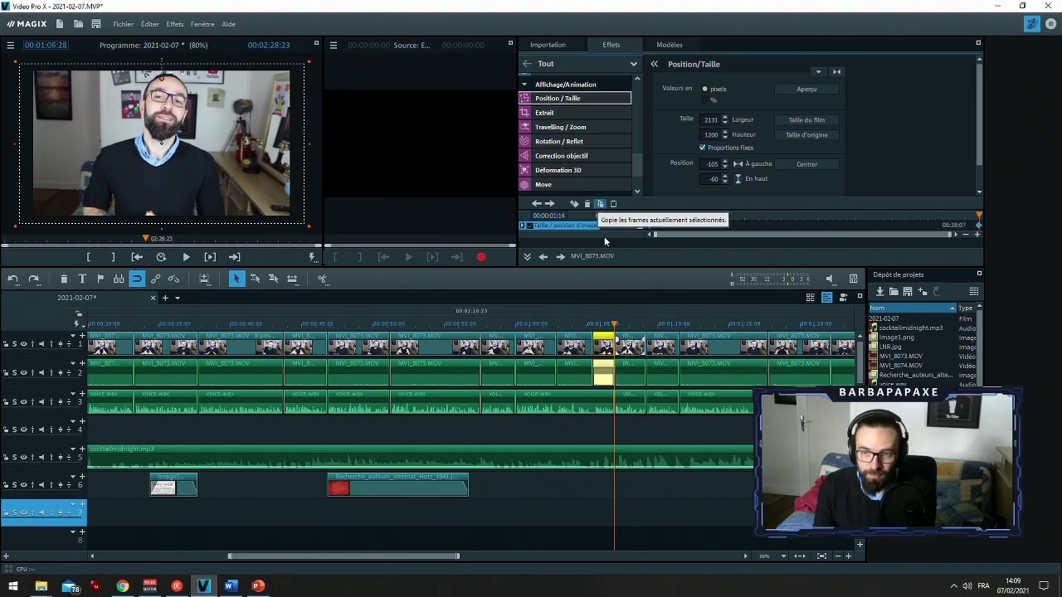
pyautogui.click(622, 342)
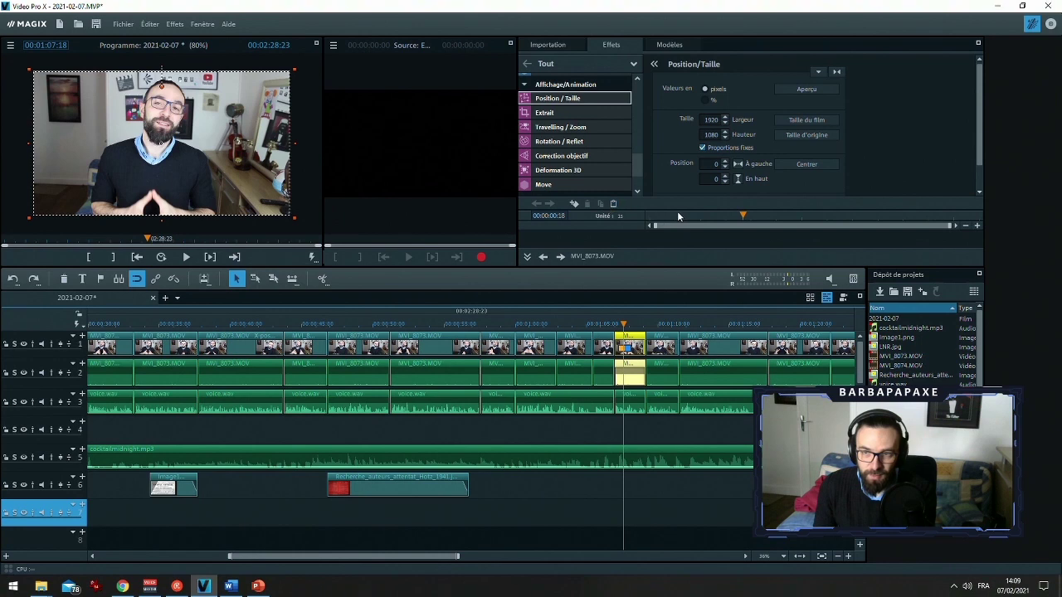
pyautogui.moveTo(678, 217); pyautogui.dragTo(623, 218)
pyautogui.click(614, 204)
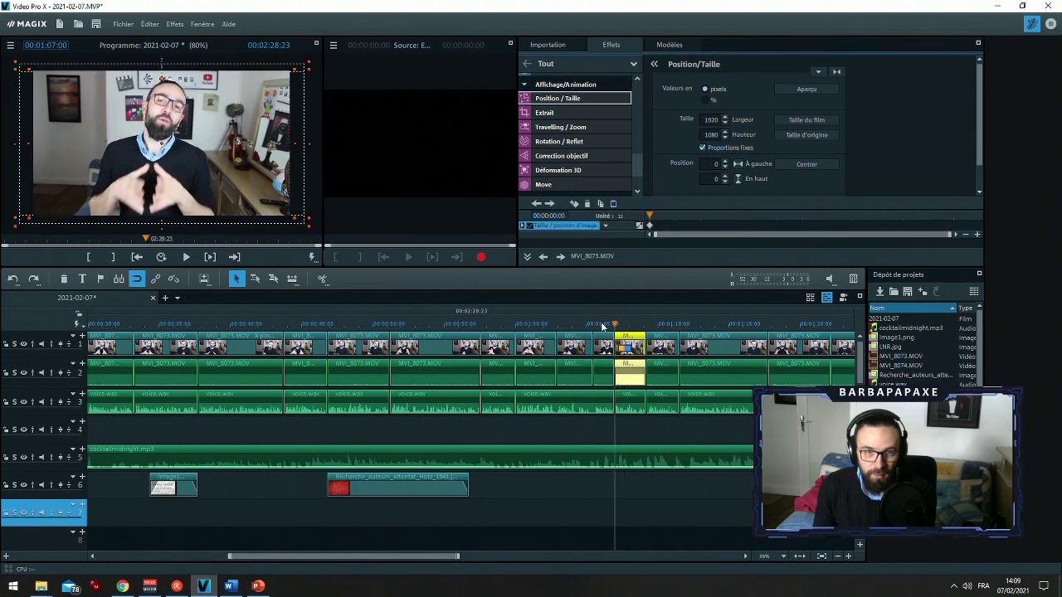
pyautogui.doubleClick(602, 326)
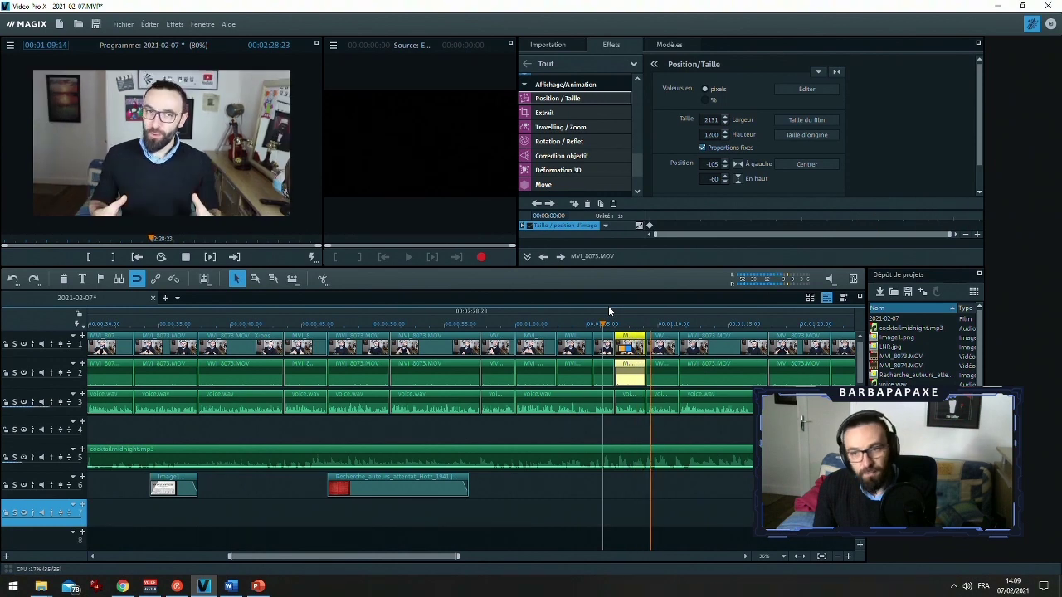
pyautogui.press('space')
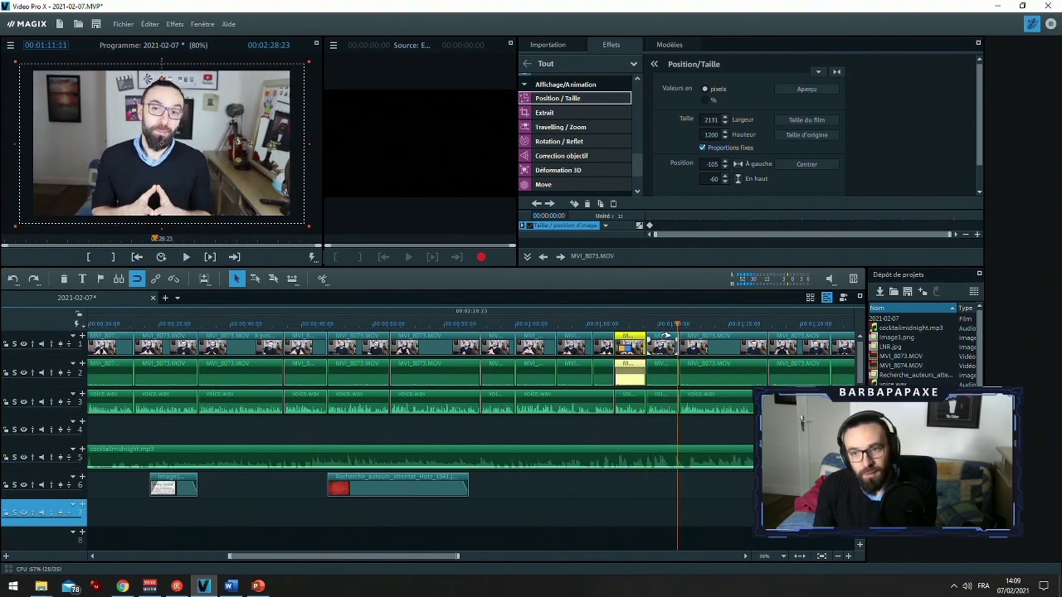
# Add a 1920 x 1080 keyframe near the end of the clip at 00:01:09:06 and paste the copied zoomed keyframe at its start
pyautogui.click(661, 340)
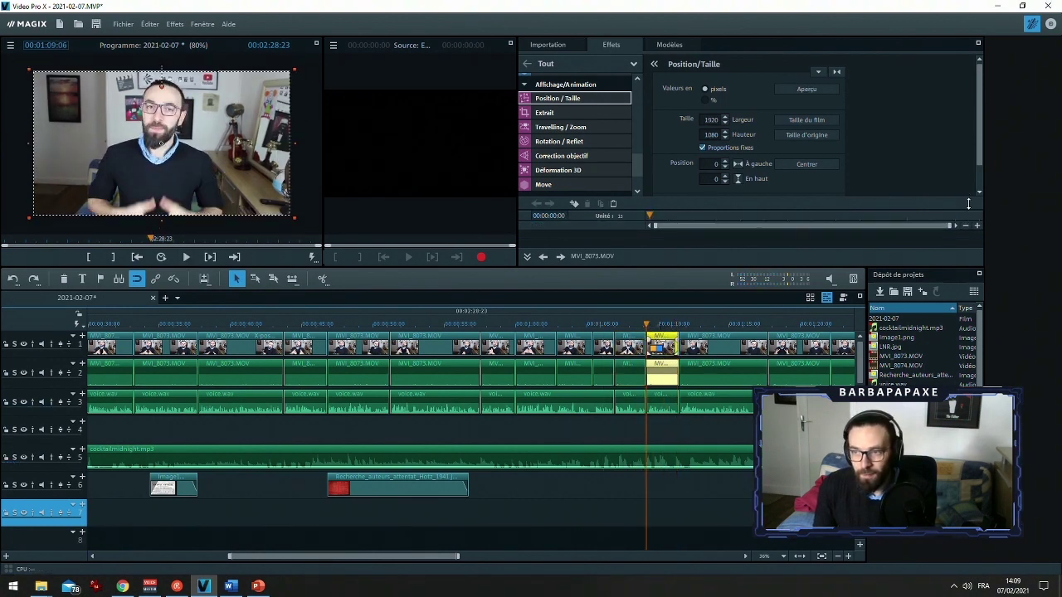
pyautogui.click(980, 218)
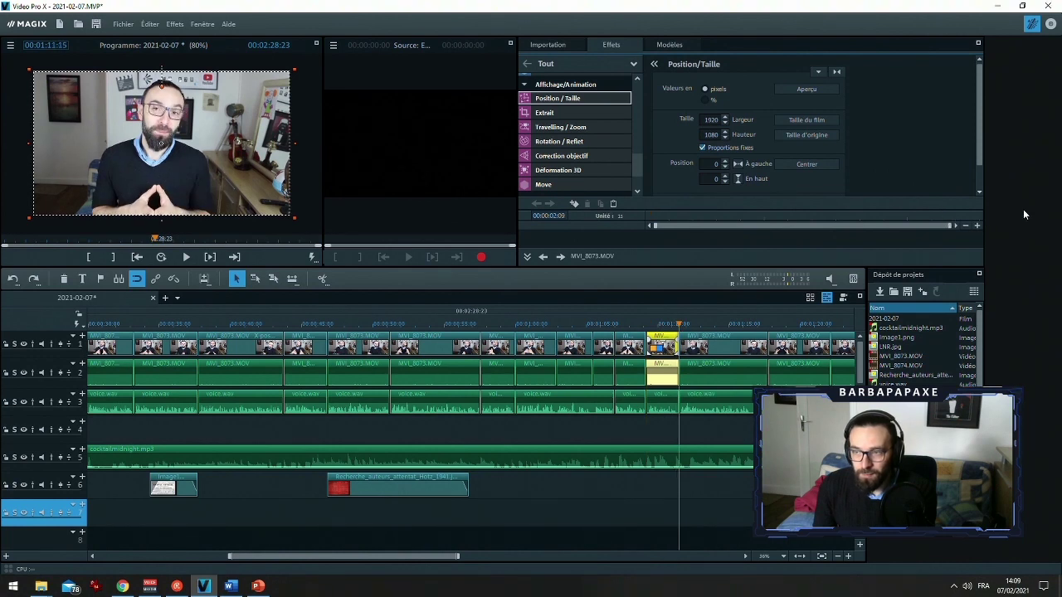
pyautogui.click(573, 203)
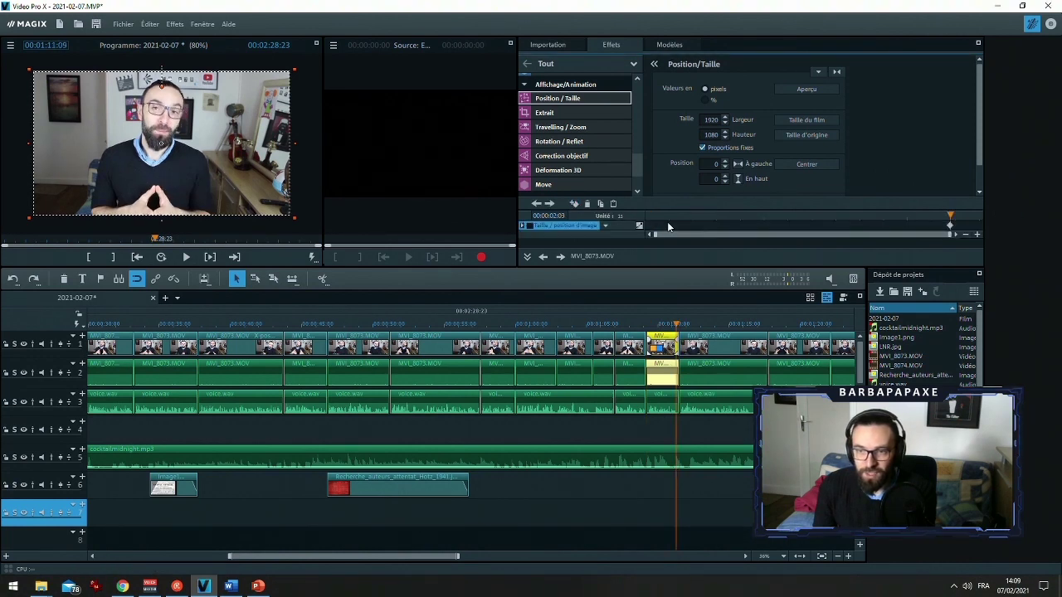
pyautogui.click(668, 226)
pyautogui.click(613, 204)
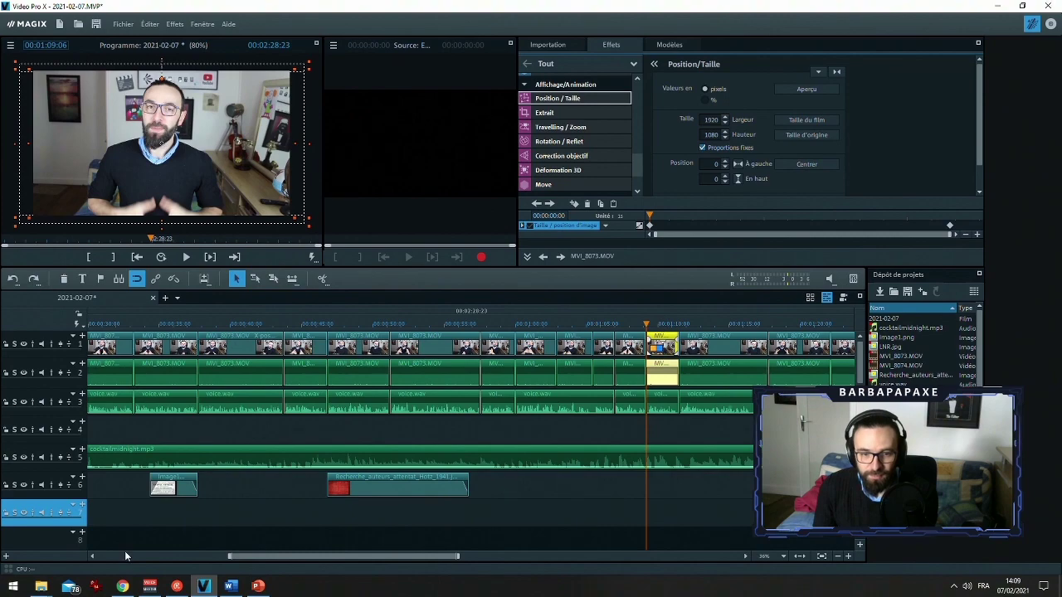
# Switch to Chrome and search Google Images for "1956 alcool interdit à la cantine"
pyautogui.click(122, 585)
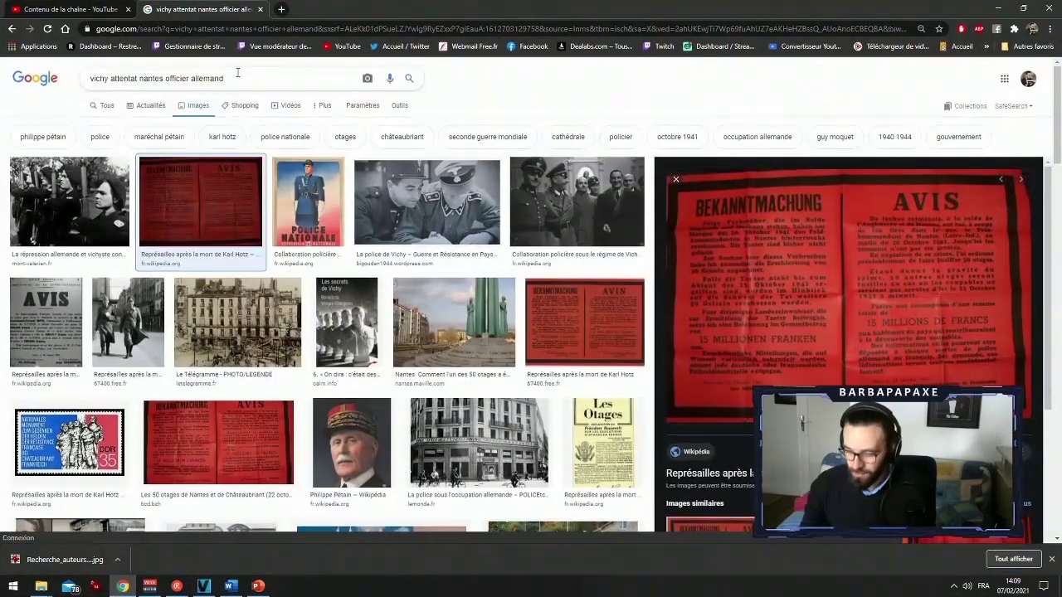
pyautogui.tripleClick(238, 78)
pyautogui.write('1956 alc')
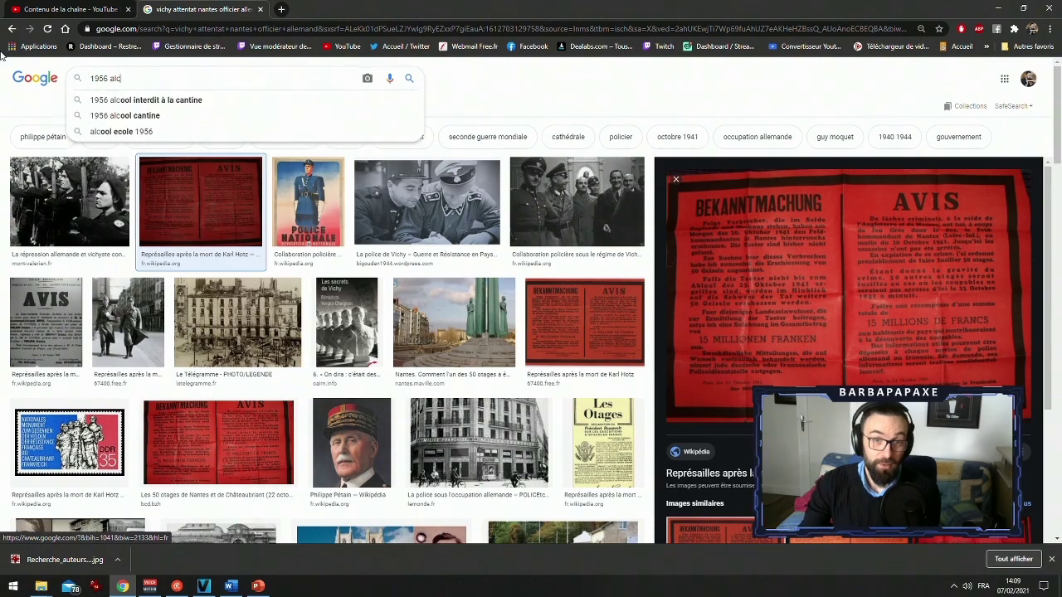
pyautogui.write('ool')
pyautogui.press('Down')
pyautogui.press('Return')
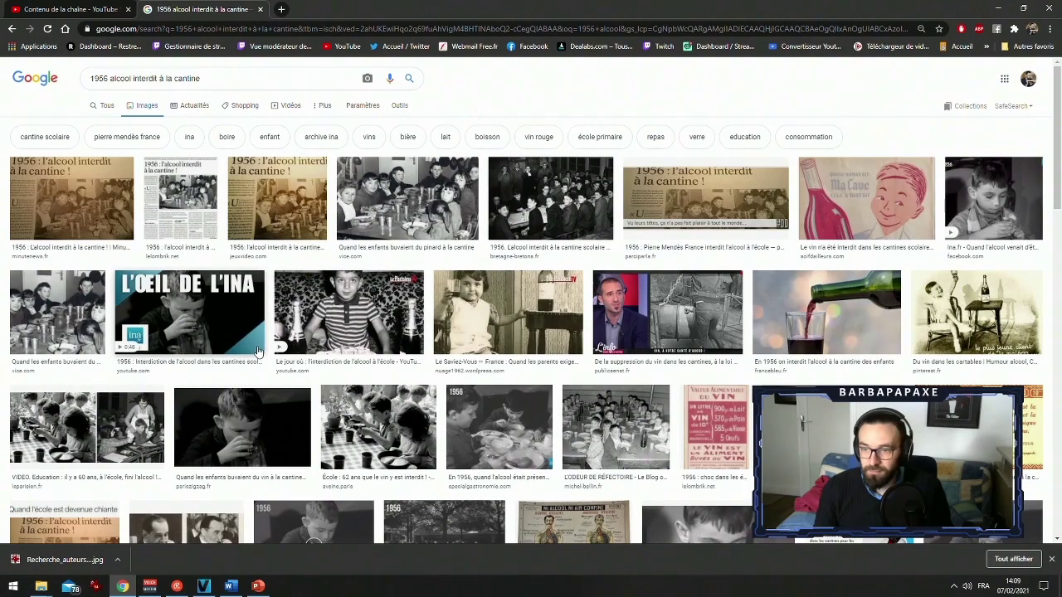
# Browse the results and save the black-and-white scan of the article "1956 : l'alcool interdit à la cantine !" to the project folder
pyautogui.scroll(-3, 265, 318)
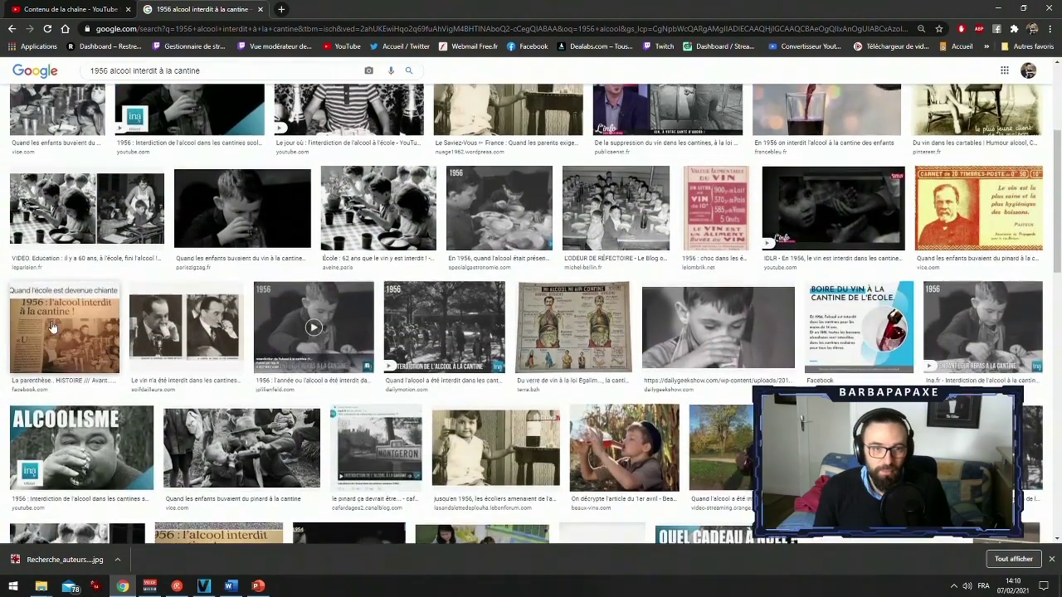
pyautogui.click(52, 325)
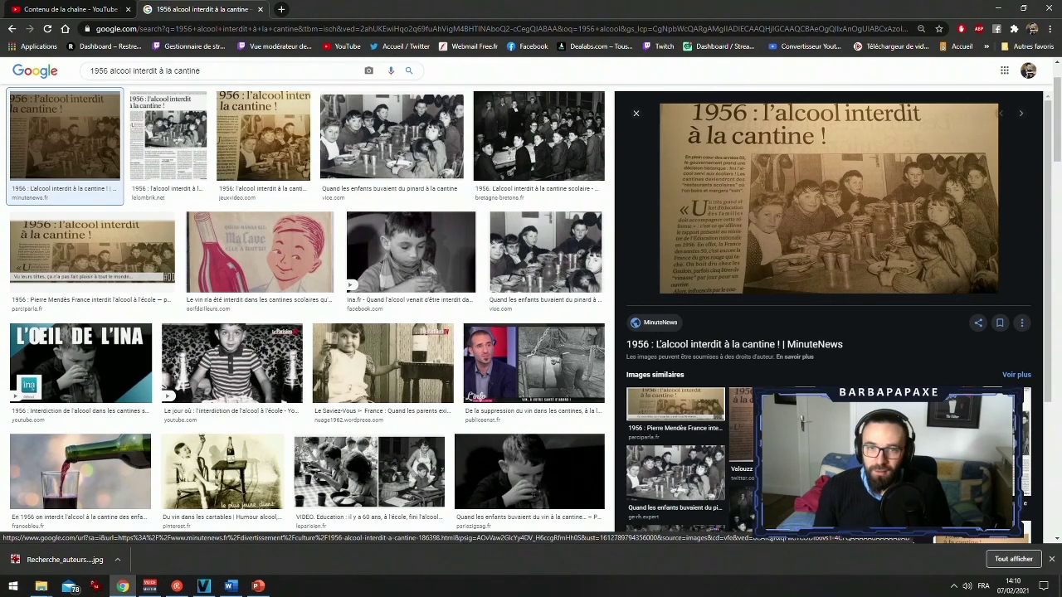
pyautogui.click(167, 135)
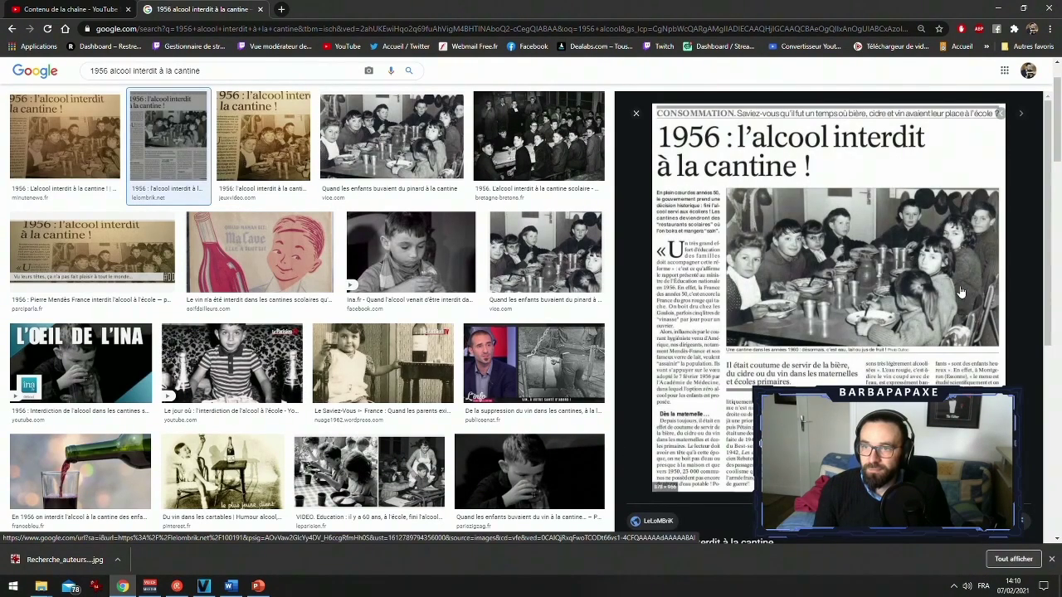
pyautogui.rightClick(868, 268)
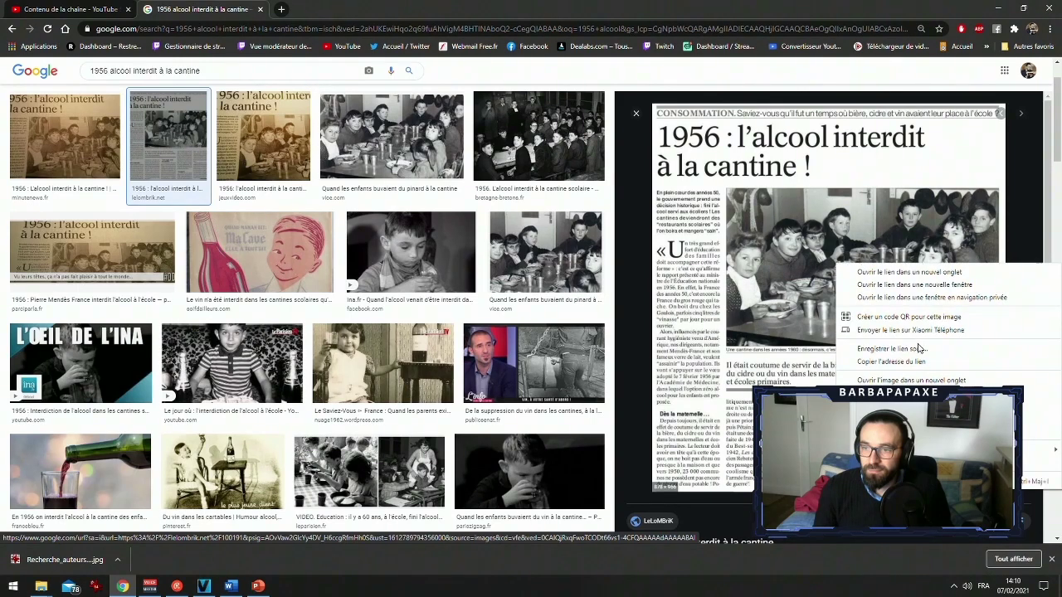
pyautogui.click(919, 395)
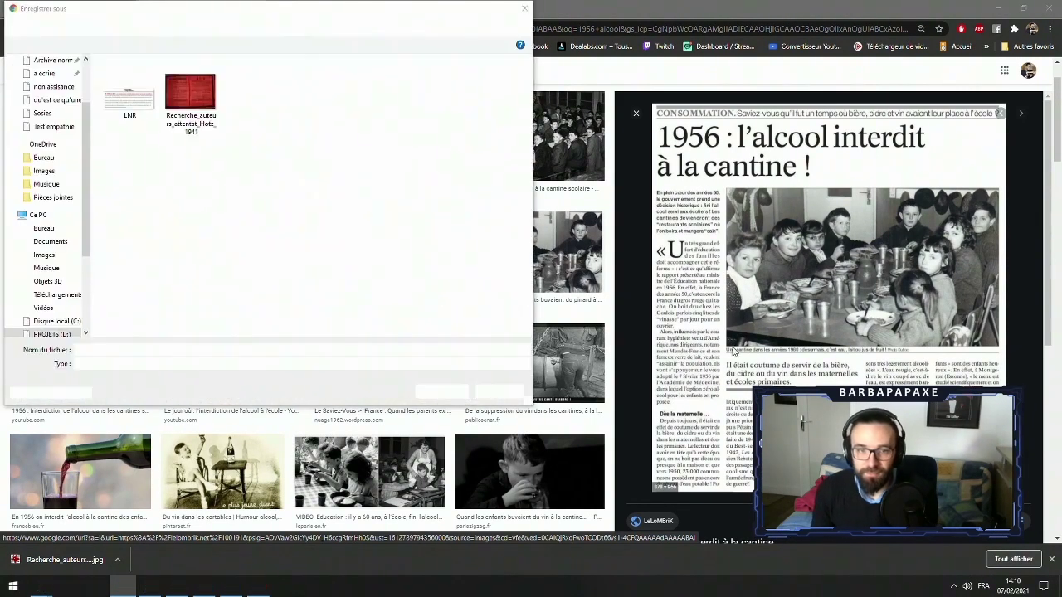
pyautogui.click(446, 395)
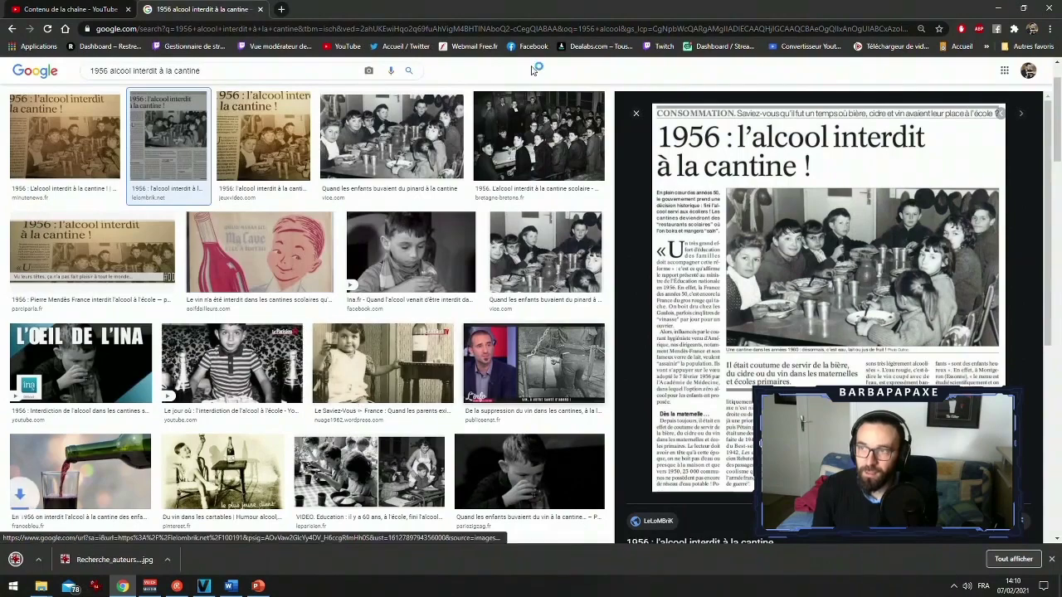
# Bring the saved article image from the project folder into Video Pro X, placing it on track 6 at about 00:01:02
pyautogui.click(995, 10)
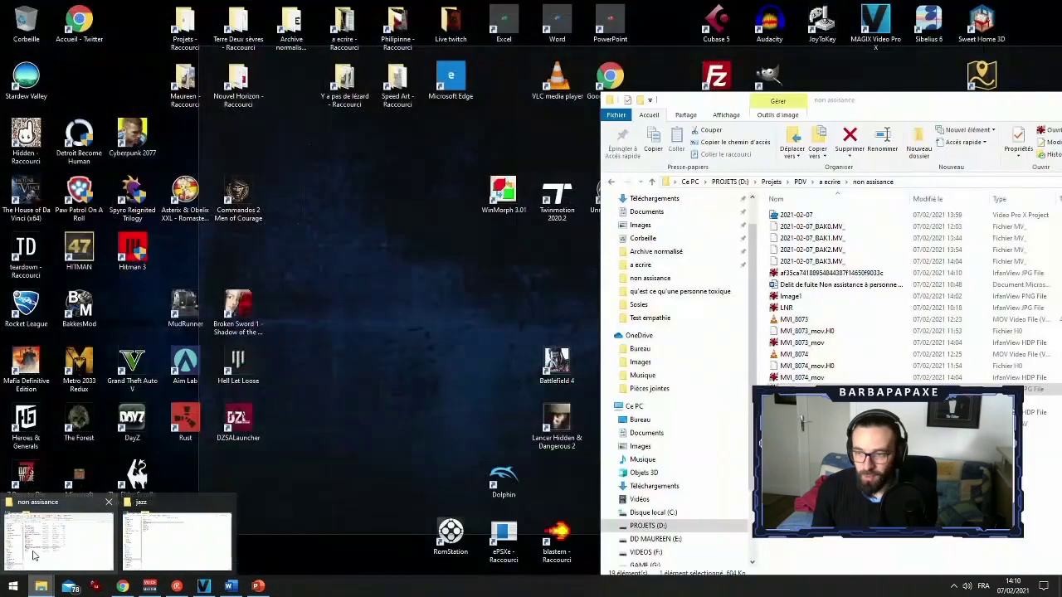
pyautogui.click(58, 530)
pyautogui.moveTo(830, 273); pyautogui.dragTo(571, 490)
pyautogui.click(571, 489)
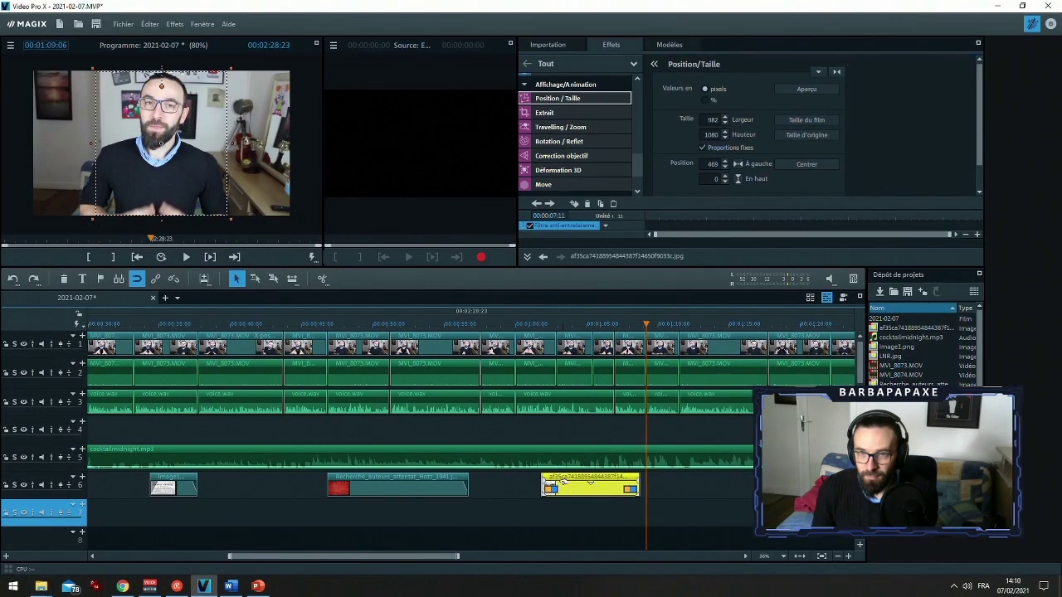
# Move the article image on track 6 to start at 00:01:05:13 and trim its end to the cut just after 00:01:11
pyautogui.moveTo(585, 483); pyautogui.dragTo(690, 477)
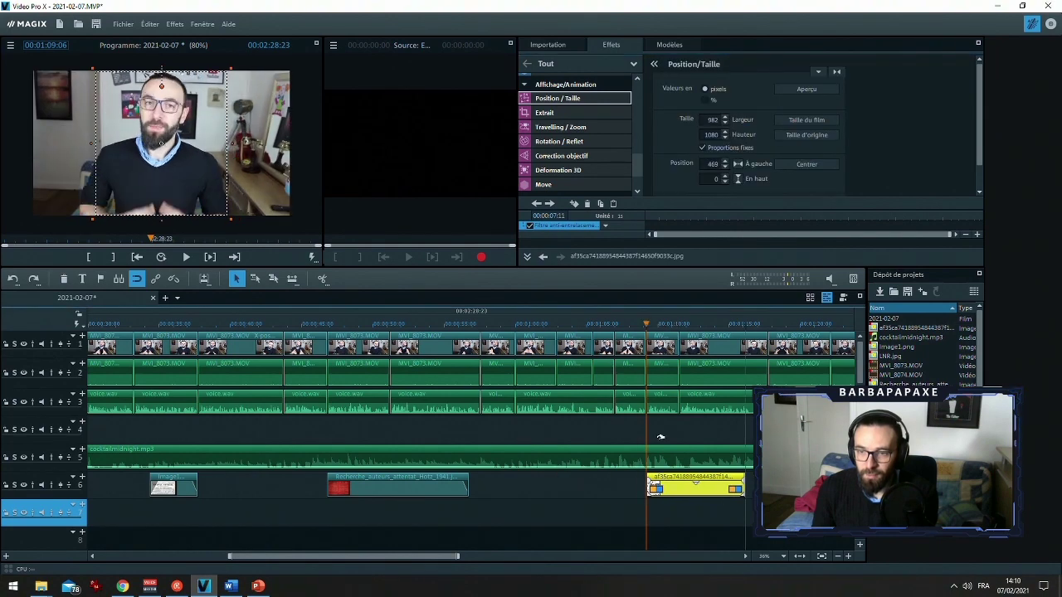
pyautogui.click(614, 325)
pyautogui.press('space')
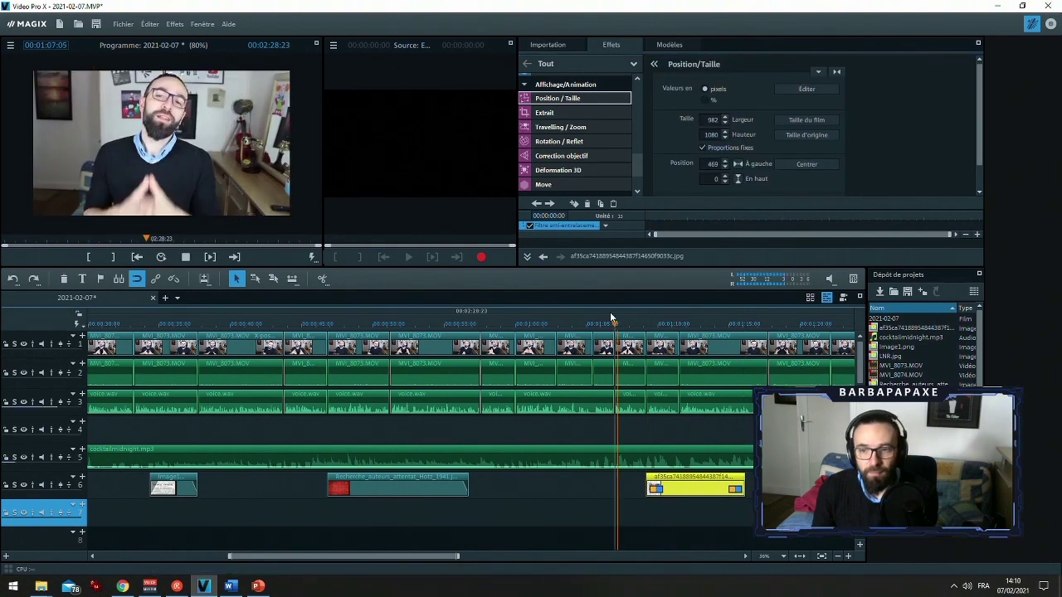
pyautogui.press('space')
pyautogui.moveTo(676, 479); pyautogui.dragTo(623, 481)
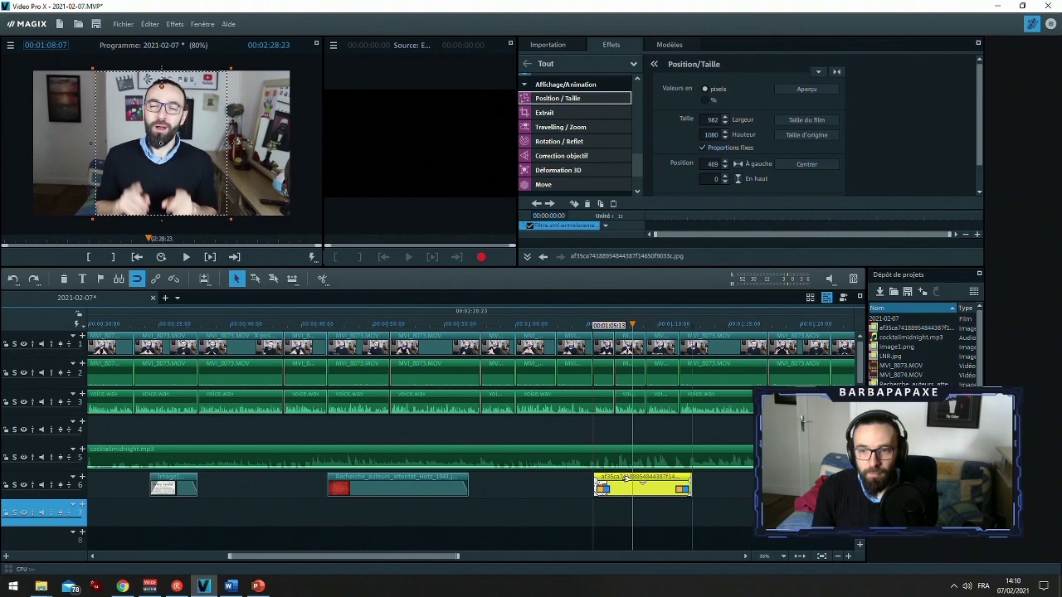
pyautogui.click(594, 326)
pyautogui.press('space')
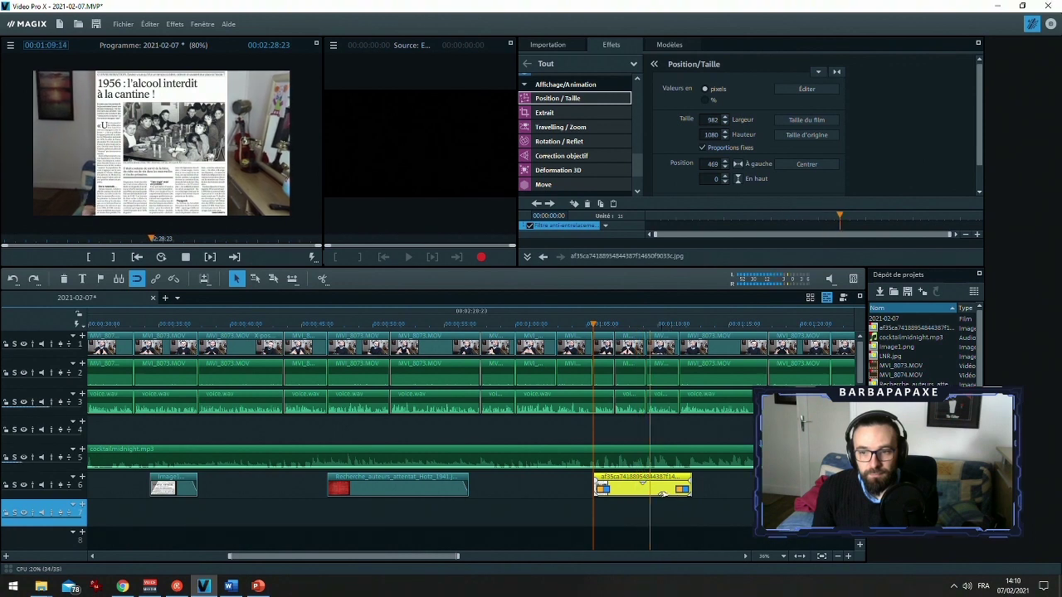
pyautogui.moveTo(687, 493); pyautogui.dragTo(677, 493)
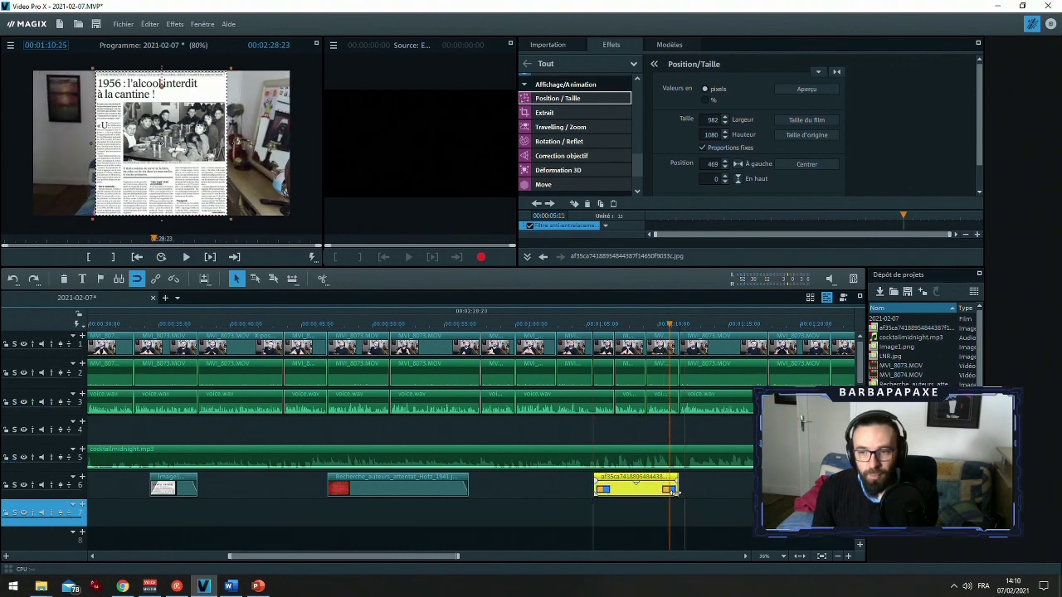
# Resize the article image to 870 x 957 pixels at position 525, 465 and keyframe it at 00:01:06:04
pyautogui.click(599, 325)
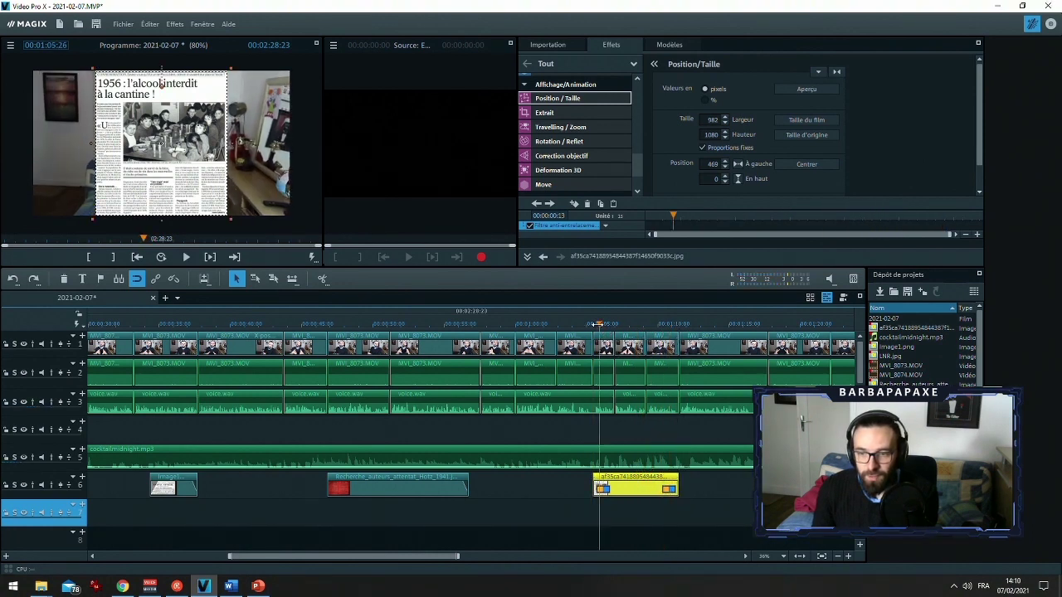
pyautogui.click(603, 325)
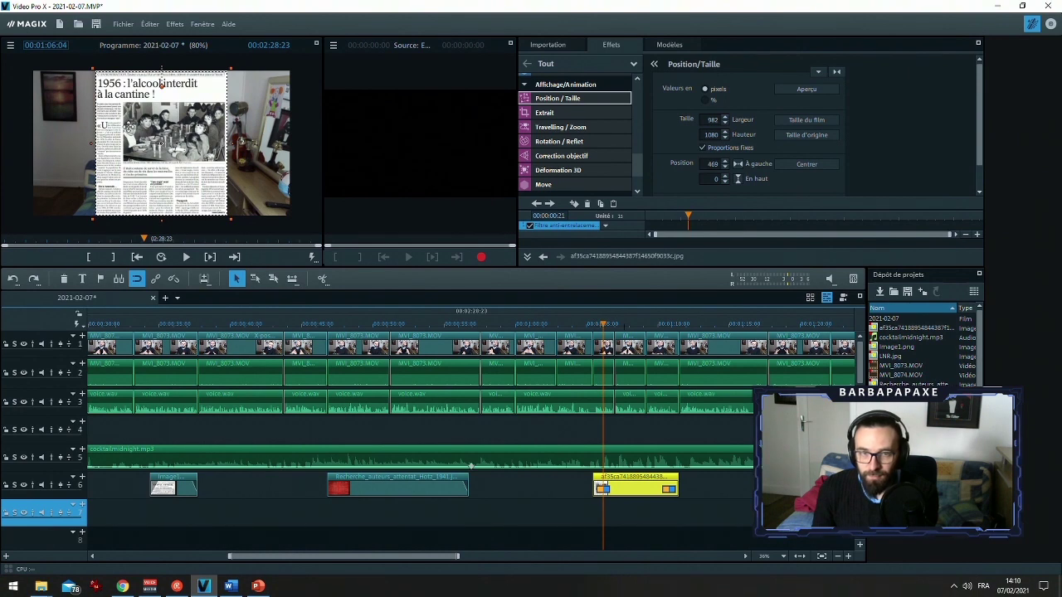
pyautogui.moveTo(184, 146); pyautogui.dragTo(190, 222)
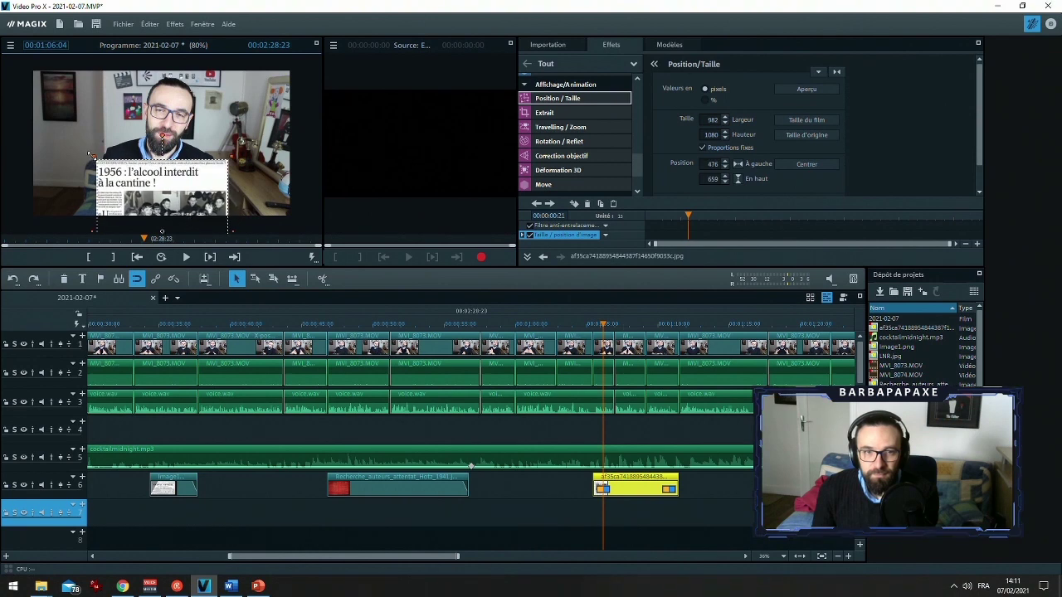
pyautogui.moveTo(164, 181)
pyautogui.mouseDown()
pyautogui.moveTo(264, 188)
pyautogui.moveTo(262, 172)
pyautogui.moveTo(205, 185)
pyautogui.moveTo(177, 122)
pyautogui.moveTo(178, 171)
pyautogui.mouseUp()
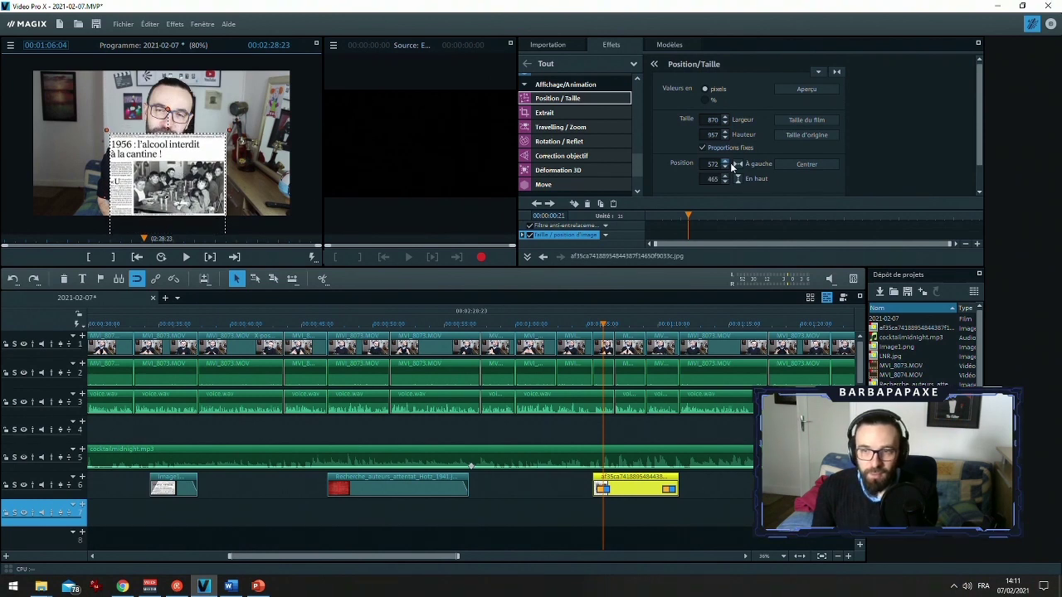
pyautogui.moveTo(732, 165); pyautogui.dragTo(649, 215)
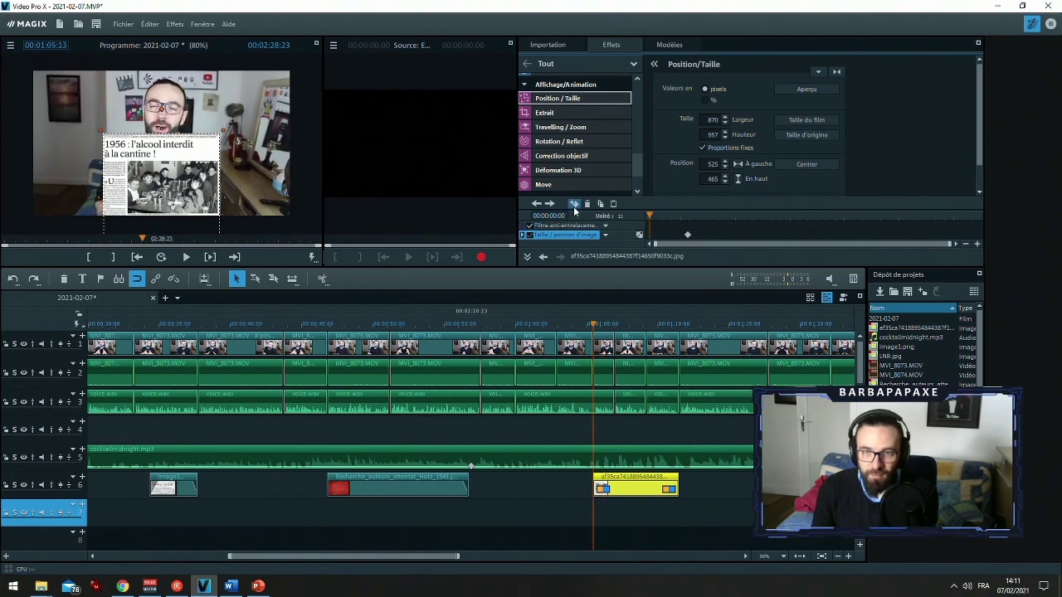
# Keyframe the article image below the frame at its start, 00:01:05:13, at position 525, 1126, and play back its entrance
pyautogui.moveTo(119, 177); pyautogui.dragTo(125, 264)
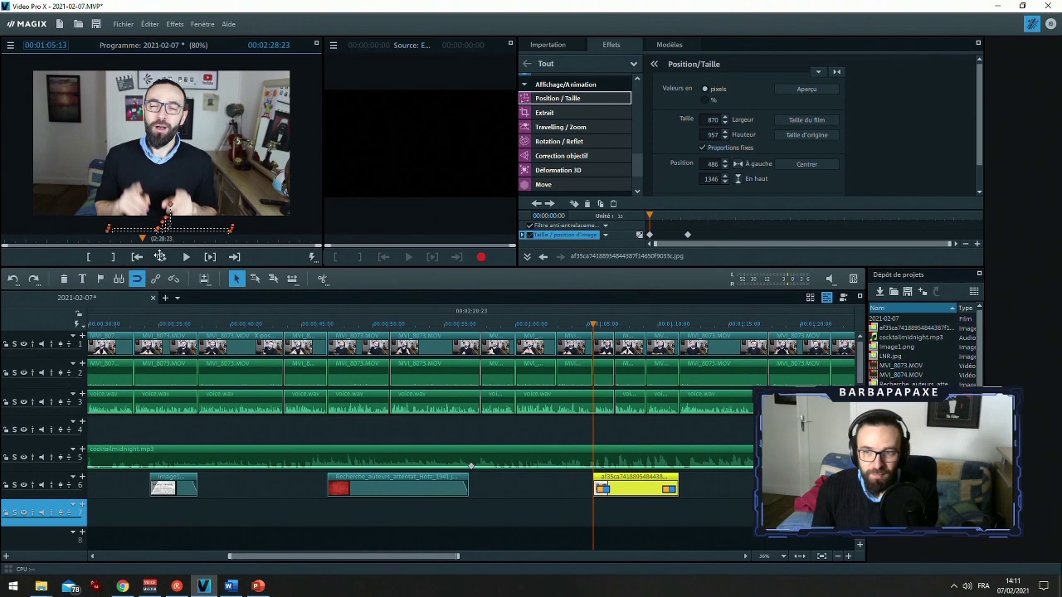
pyautogui.press('space')
pyautogui.press('space')
pyautogui.click(650, 236)
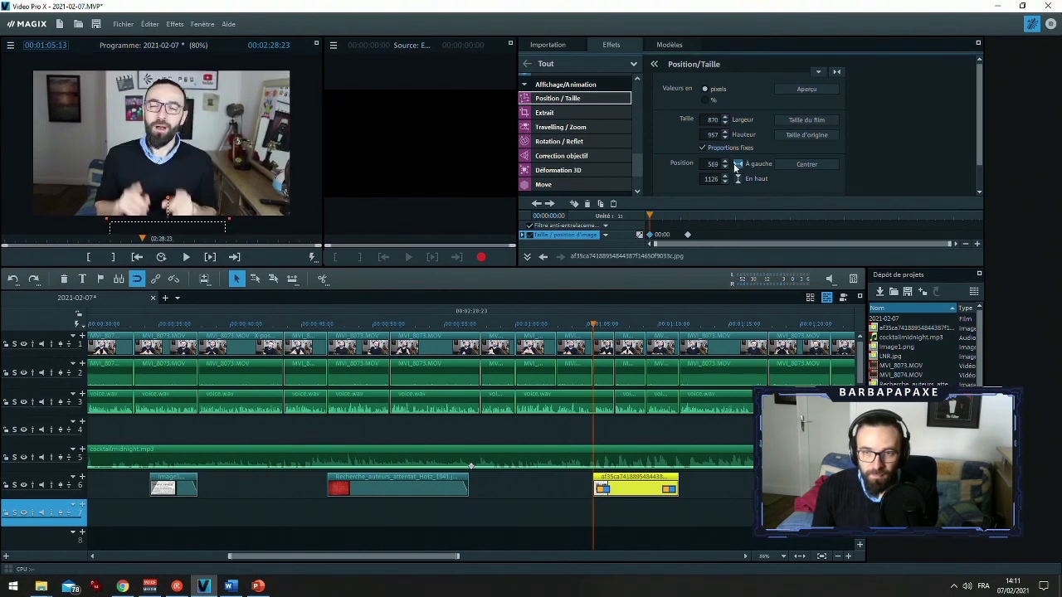
pyautogui.press('space')
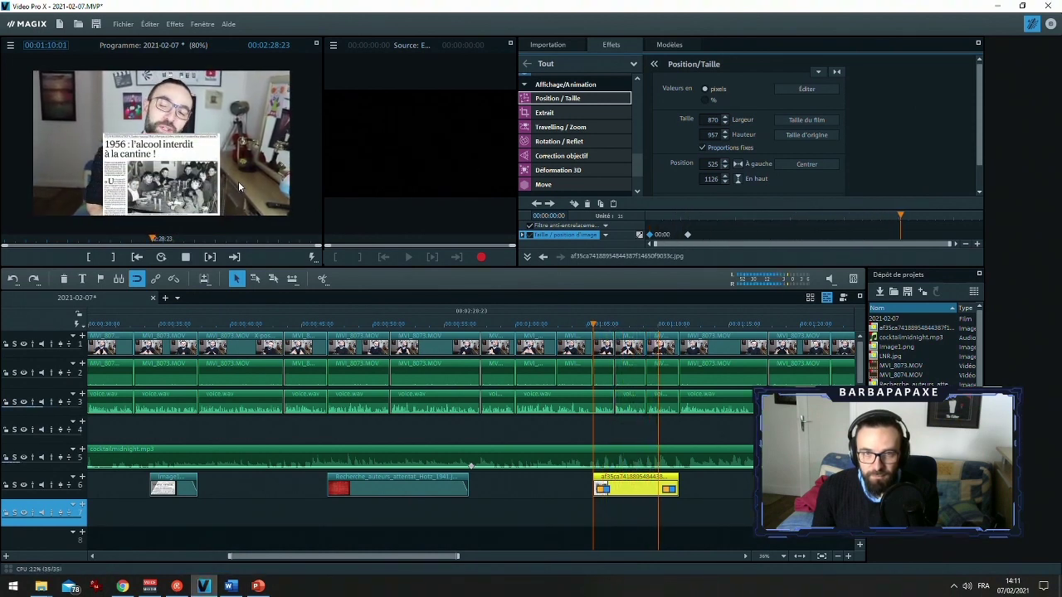
pyautogui.press('space')
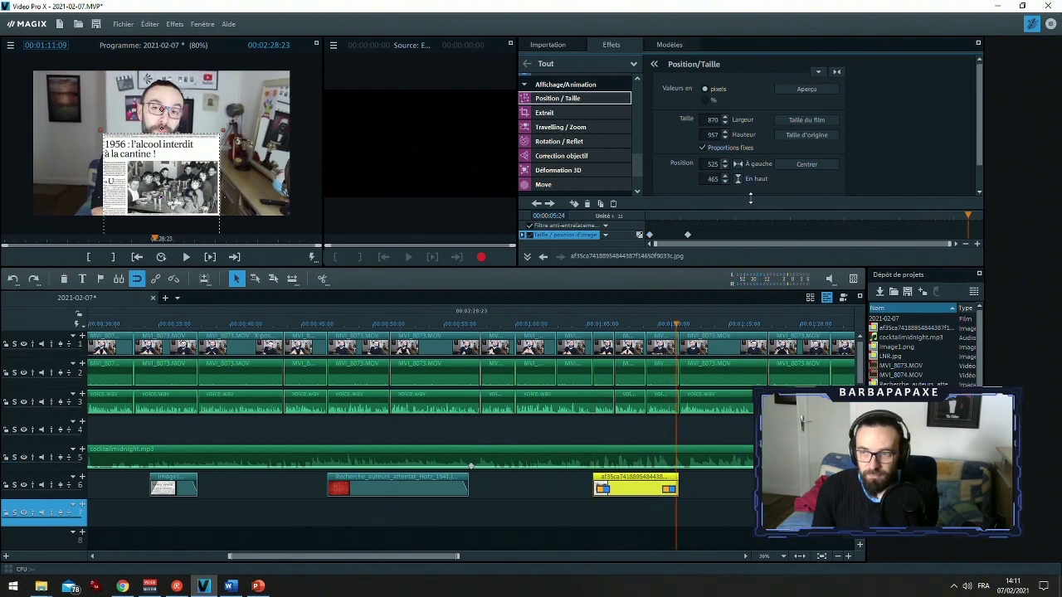
# Find the exit point by playback and add a keyframe holding the image at position 525, 465 at 00:01:09:13
pyautogui.click(887, 219)
pyautogui.click(849, 218)
pyautogui.press('space')
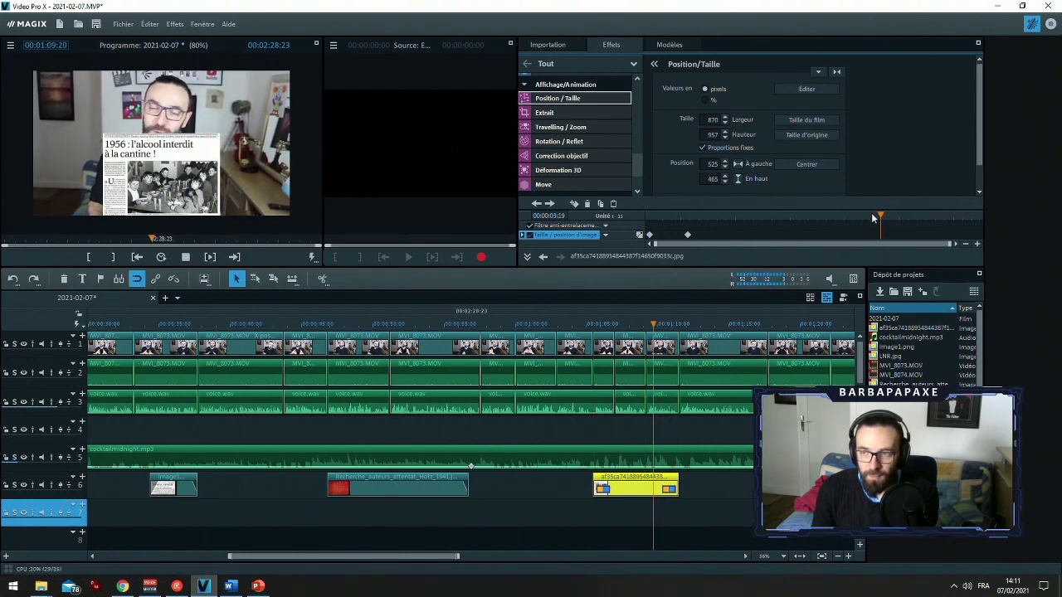
pyautogui.press('space')
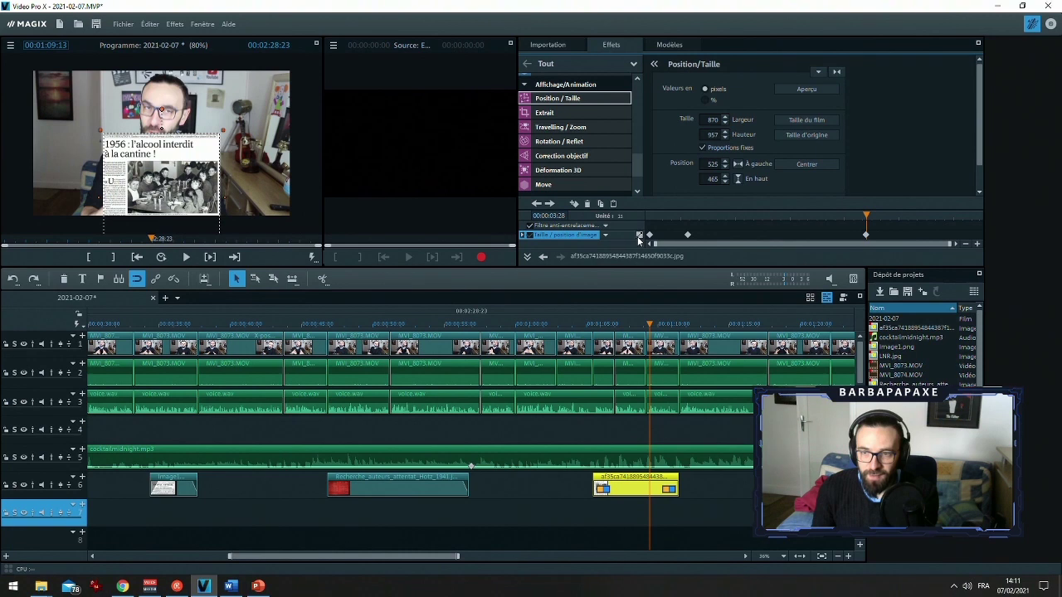
# Copy the image's first off-screen keyframe, paste it at 00:01:10:10, and play back the exit
pyautogui.click(651, 235)
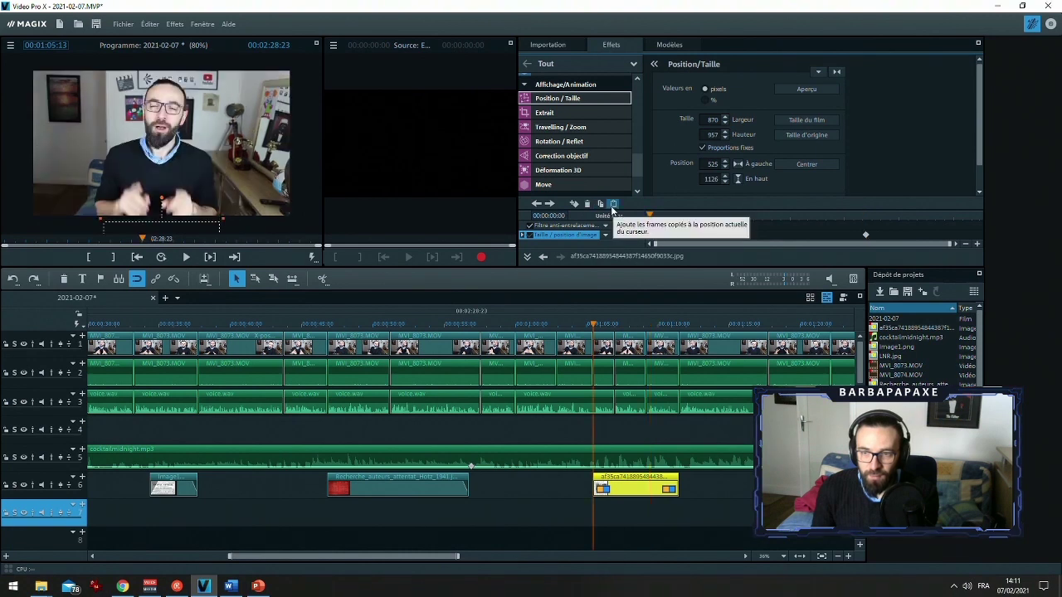
pyautogui.click(913, 216)
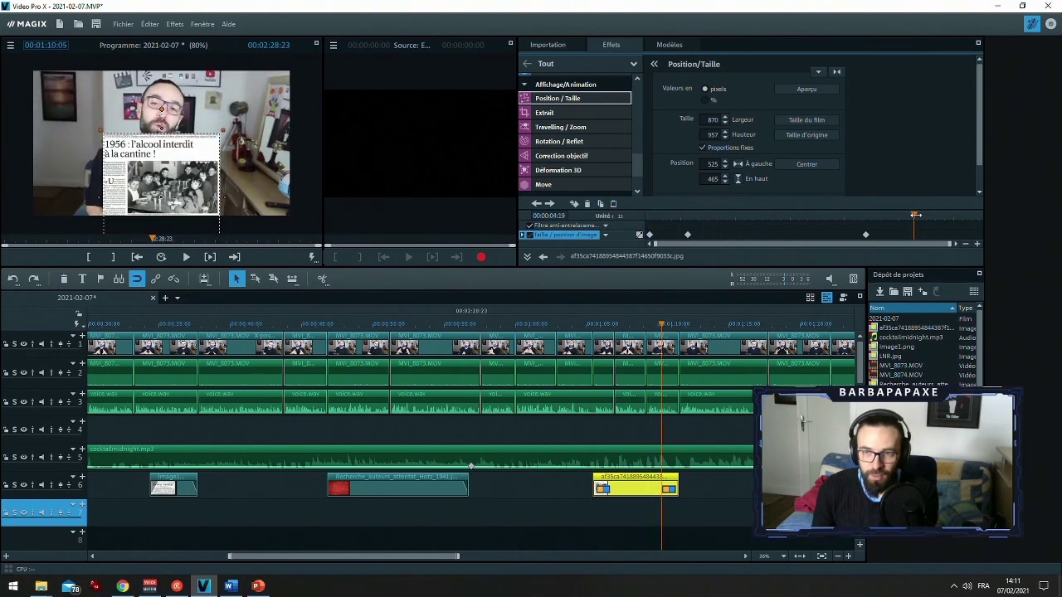
pyautogui.click(612, 205)
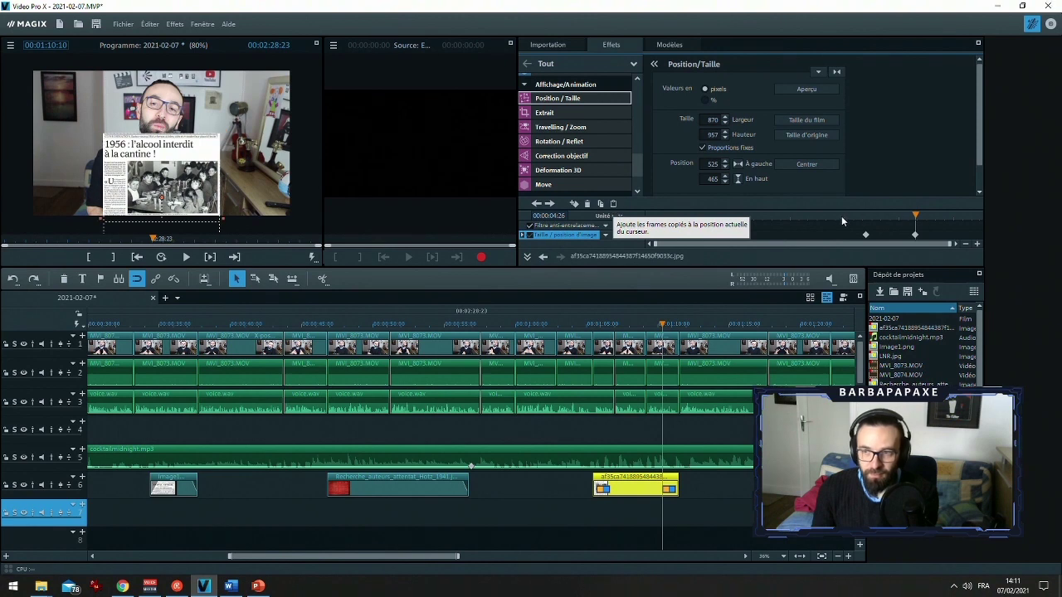
pyautogui.click(841, 217)
pyautogui.press('space')
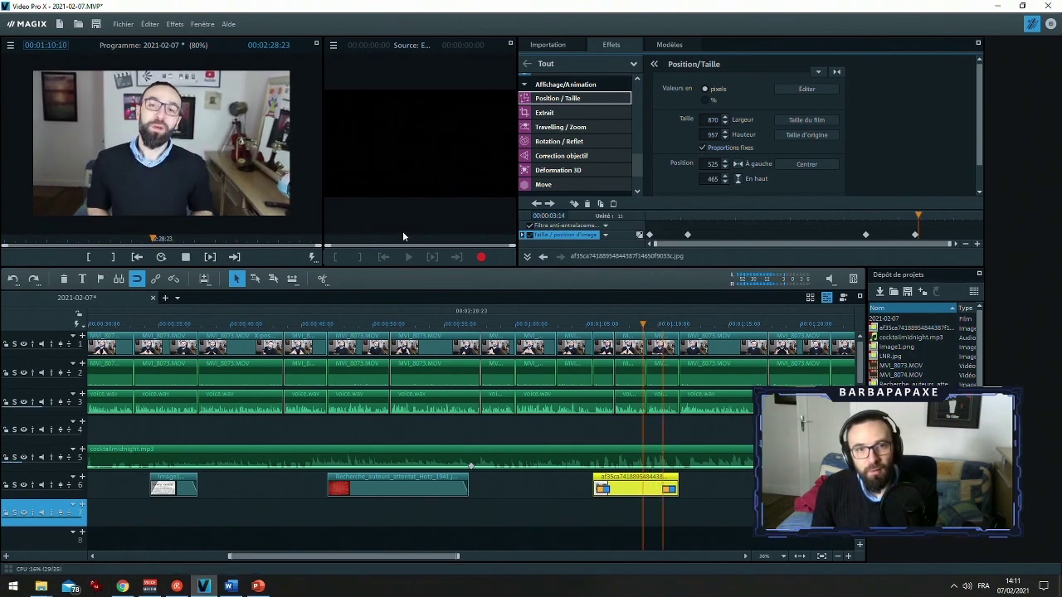
# Find the end of the spoken sentence after the image's exit and split all tracks at 00:01:11:09
pyautogui.click(678, 324)
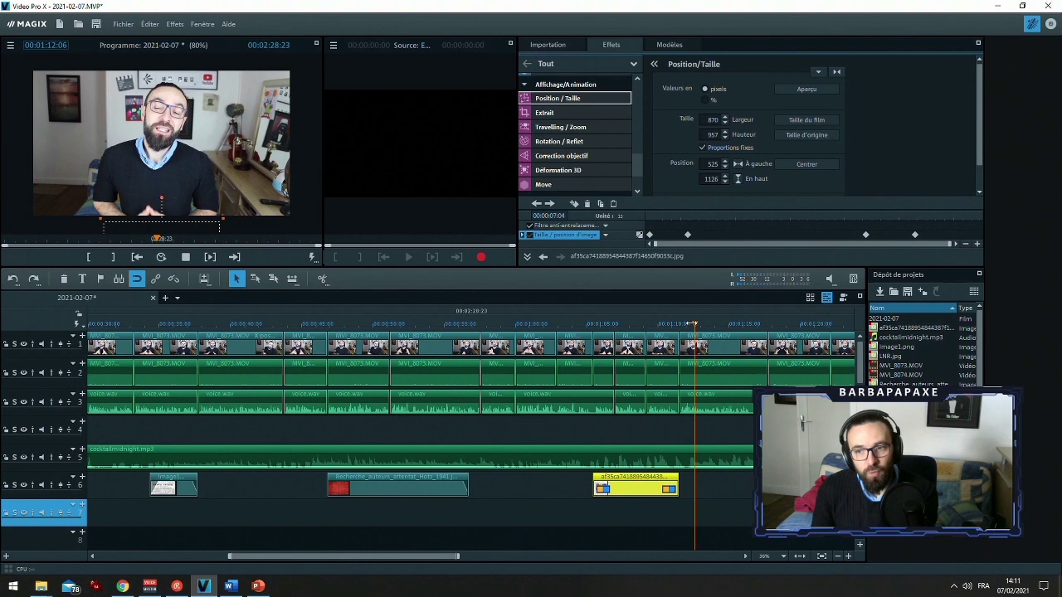
pyautogui.click(848, 555)
pyautogui.click(848, 556)
pyautogui.click(847, 555)
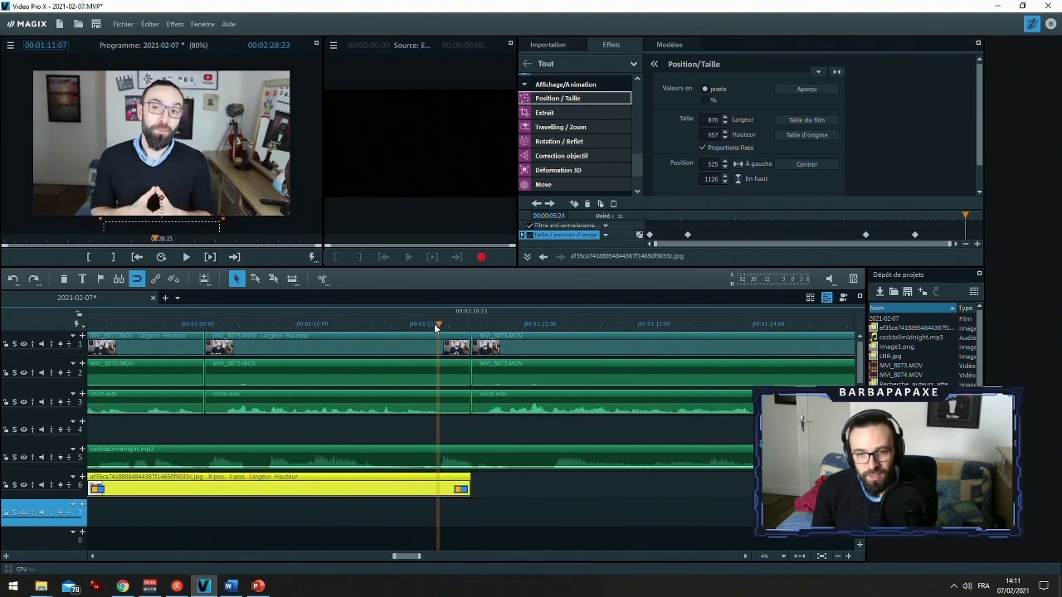
pyautogui.click(358, 324)
pyautogui.press('space')
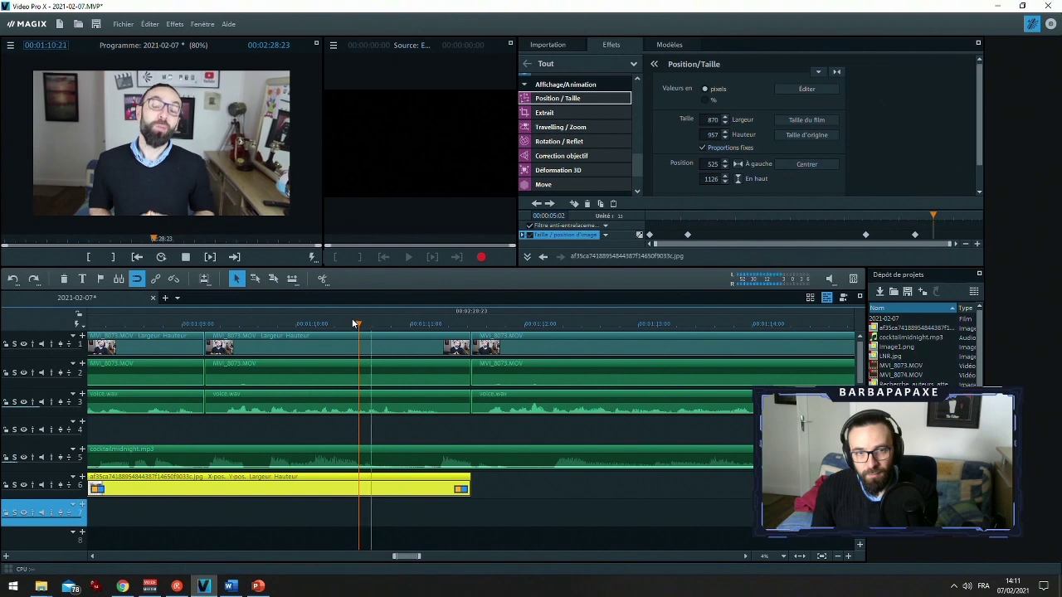
pyautogui.press('space')
pyautogui.click(446, 326)
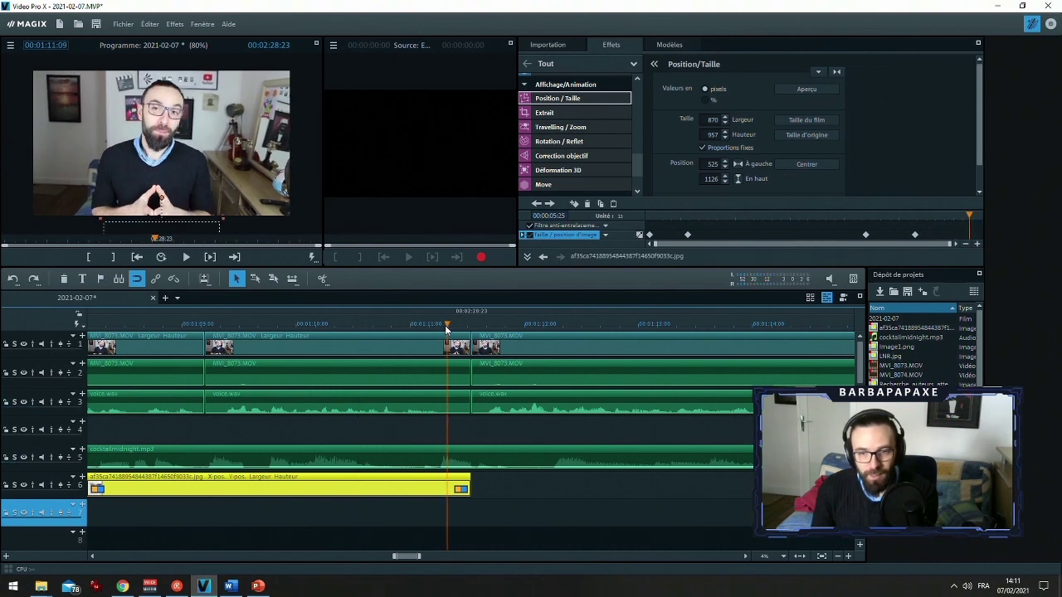
pyautogui.click(466, 431)
pyautogui.press('t')
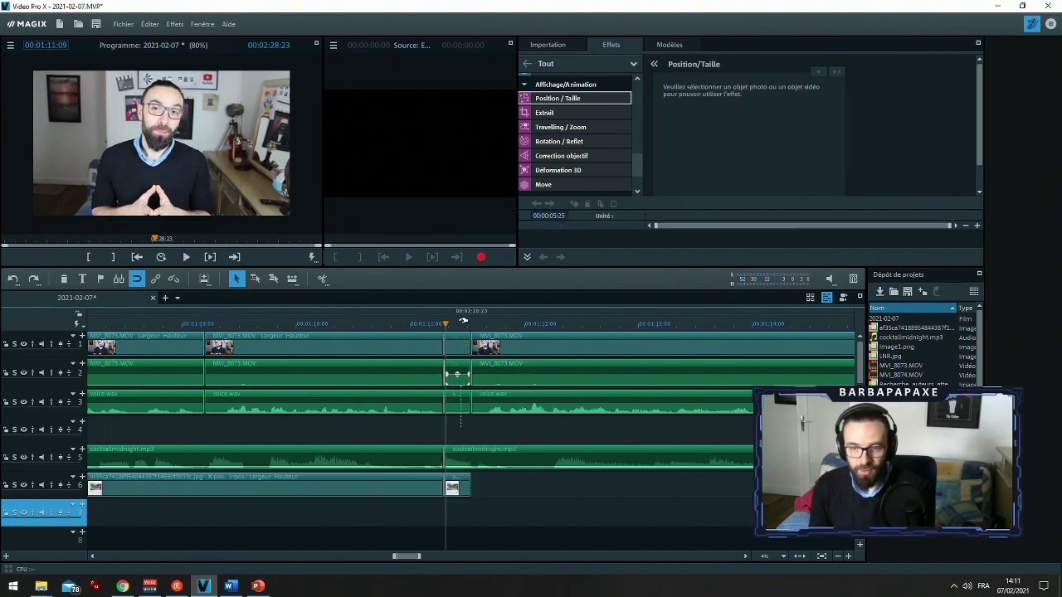
# Delete the short talking-head segment after the 00:01:11:09 split on tracks 1 to 3, closing the gap, and play back the cut
pyautogui.click(457, 340)
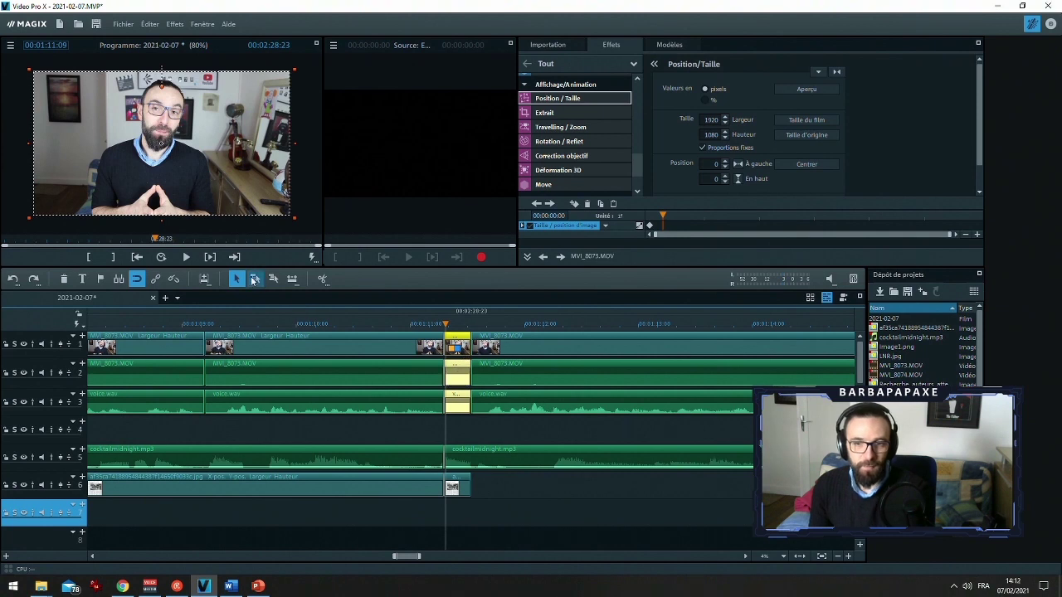
pyautogui.click(254, 280)
pyautogui.press('Delete')
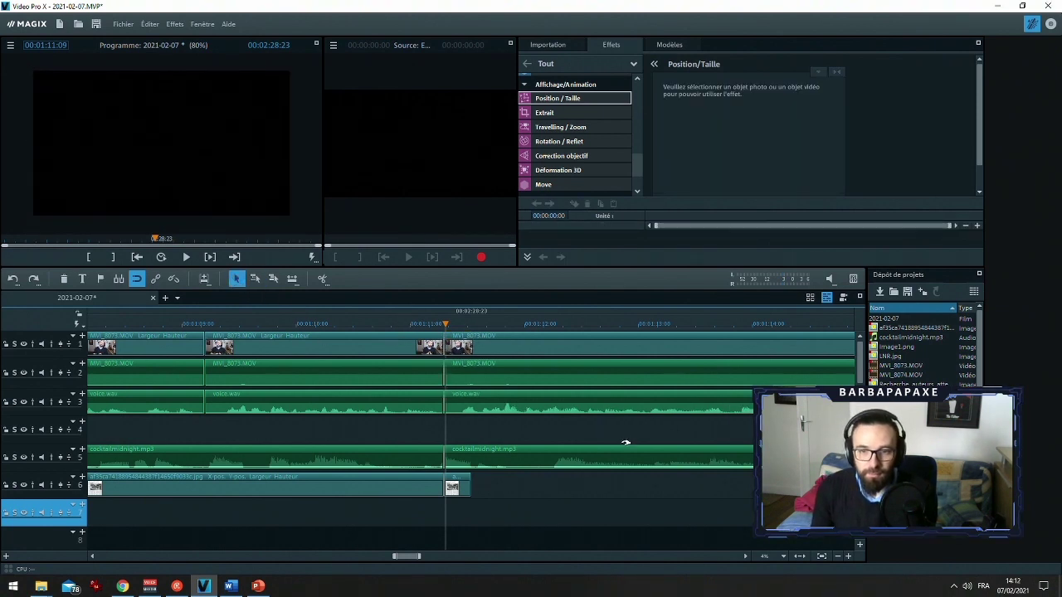
pyautogui.press('space')
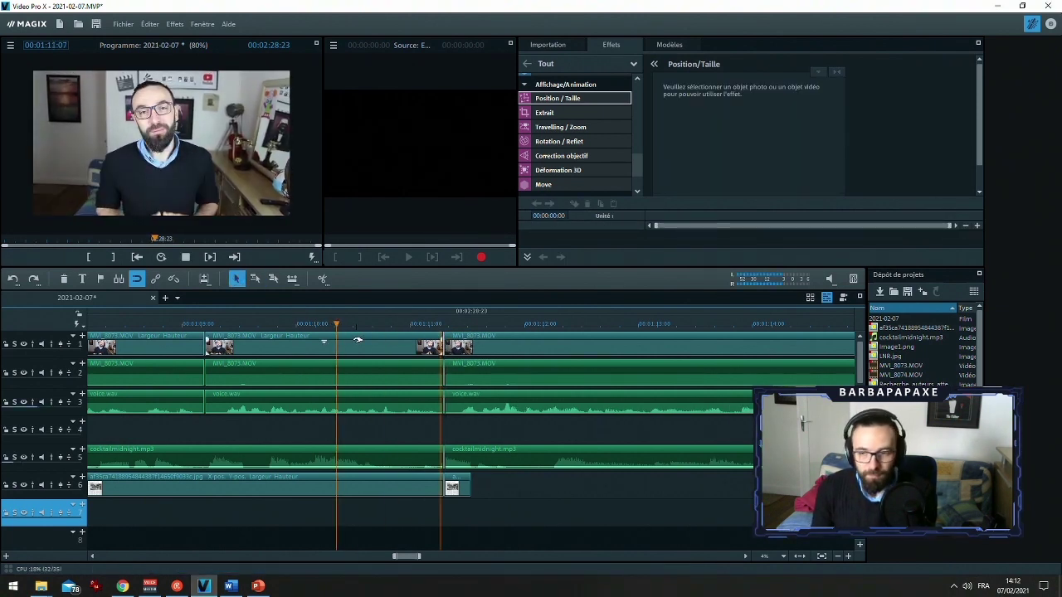
pyautogui.click(838, 556)
pyautogui.click(837, 556)
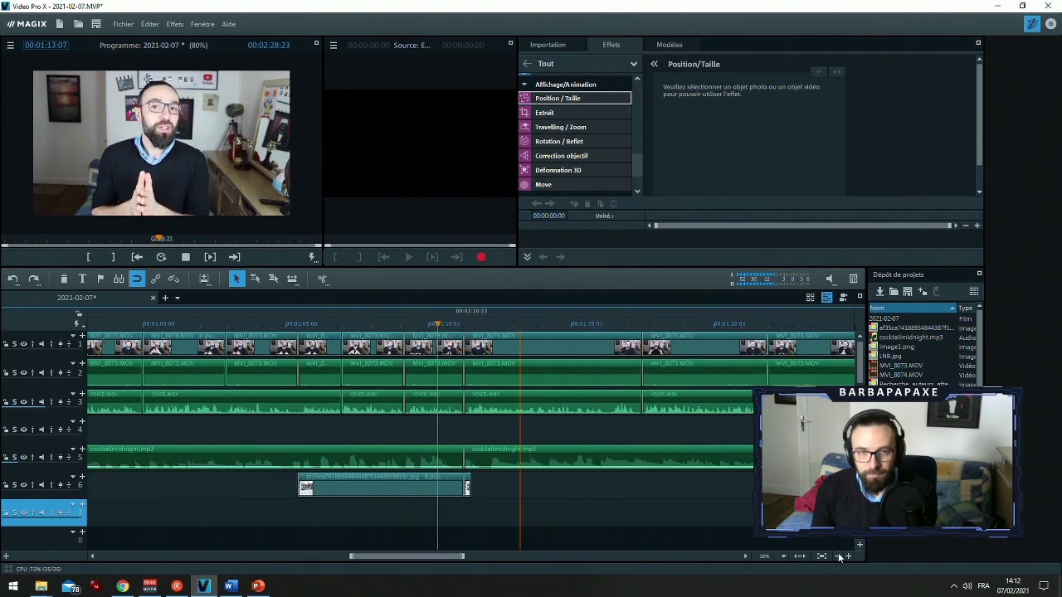
pyautogui.press('space')
# Play back the edit from 00:00:10:00 and around 00:00:33 to review the animated illustrations
pyautogui.moveTo(365, 558); pyautogui.dragTo(310, 556)
pyautogui.click(837, 556)
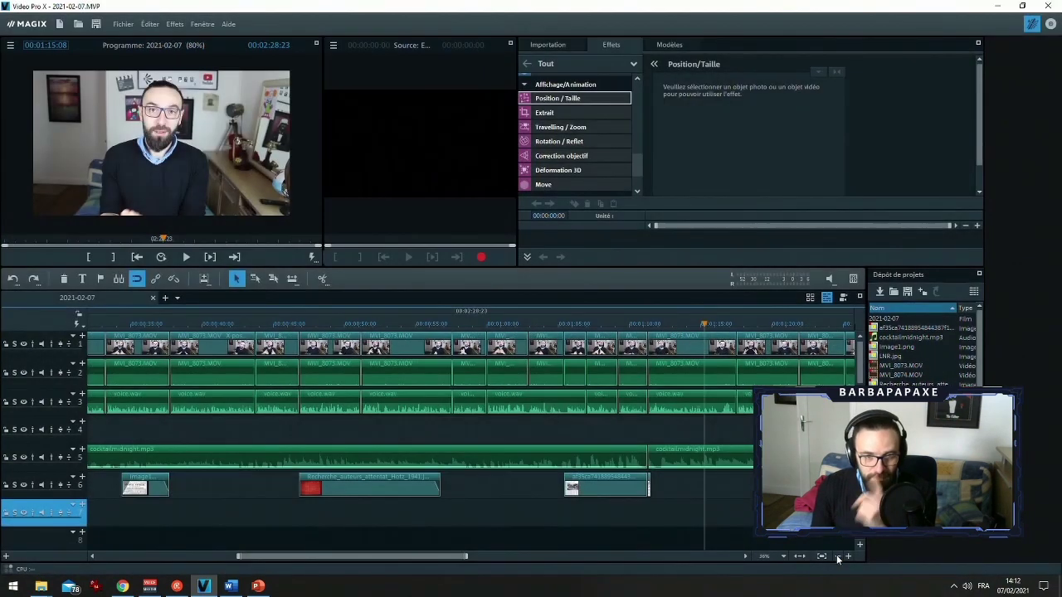
pyautogui.click(837, 555)
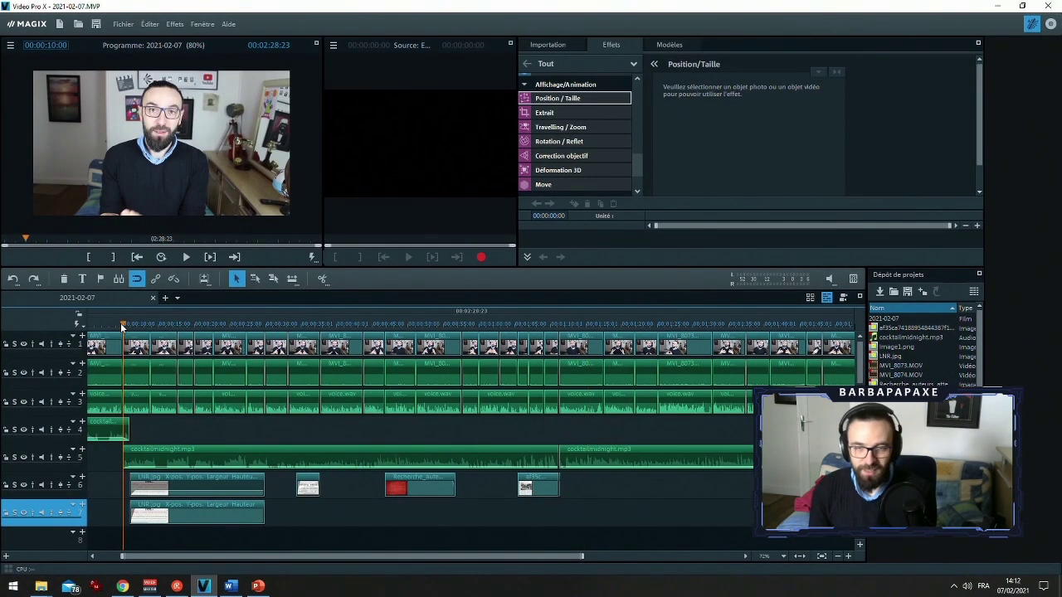
pyautogui.click(122, 323)
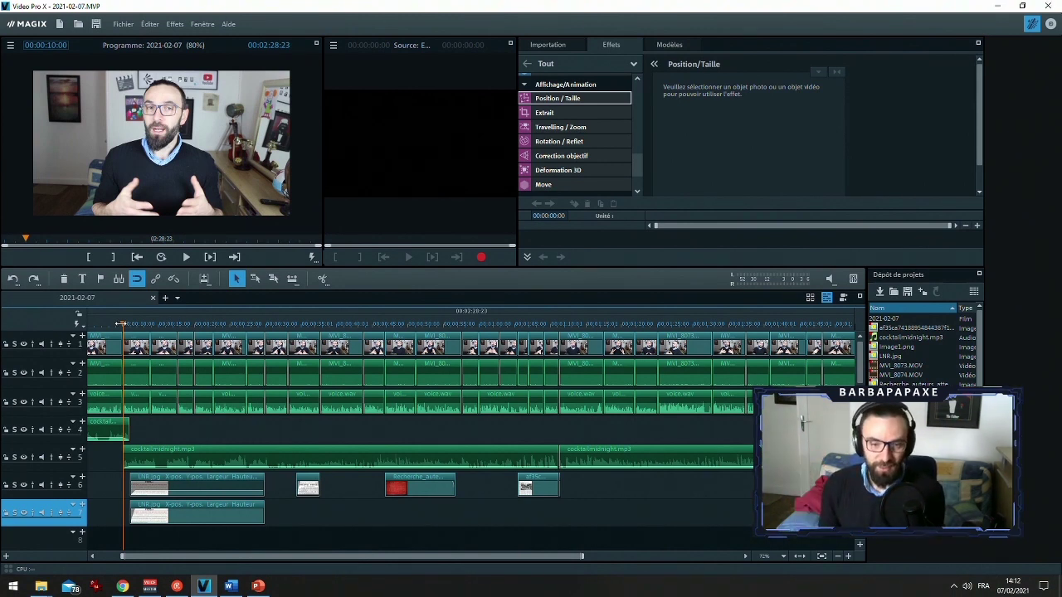
pyautogui.press('space')
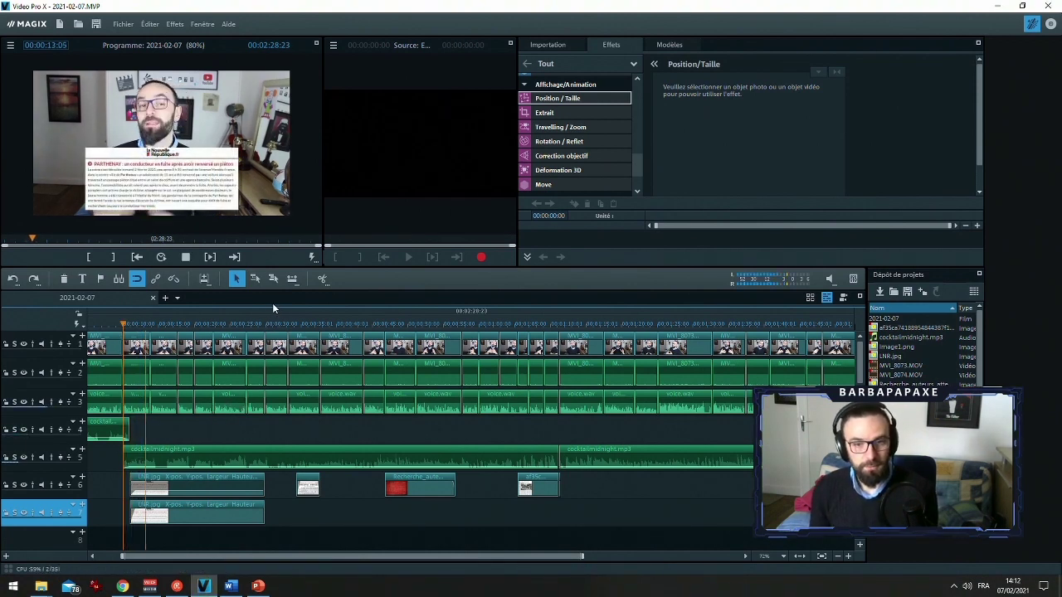
pyautogui.click(264, 323)
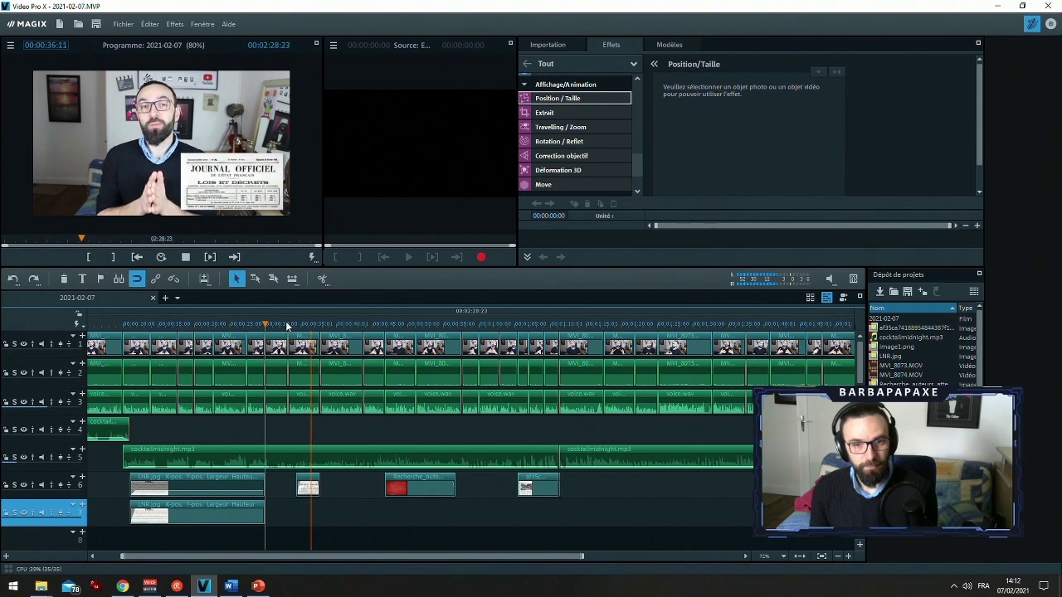
pyautogui.click(287, 324)
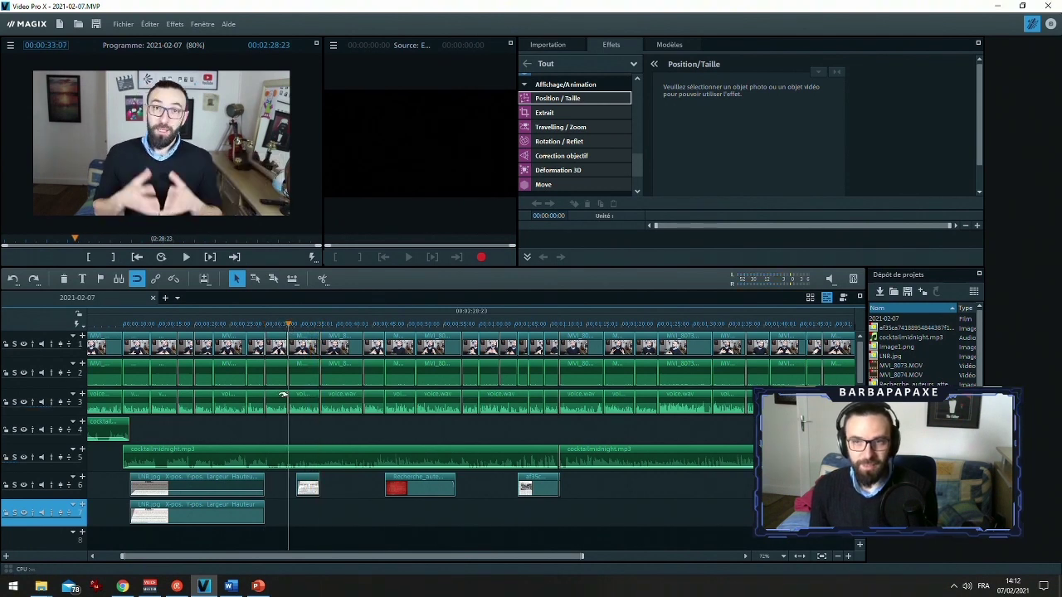
# Add a title reading "1941" on track 4 at 00:00:33:07, in bold Arial at size 20
pyautogui.moveTo(640, 171); pyautogui.dragTo(628, 86)
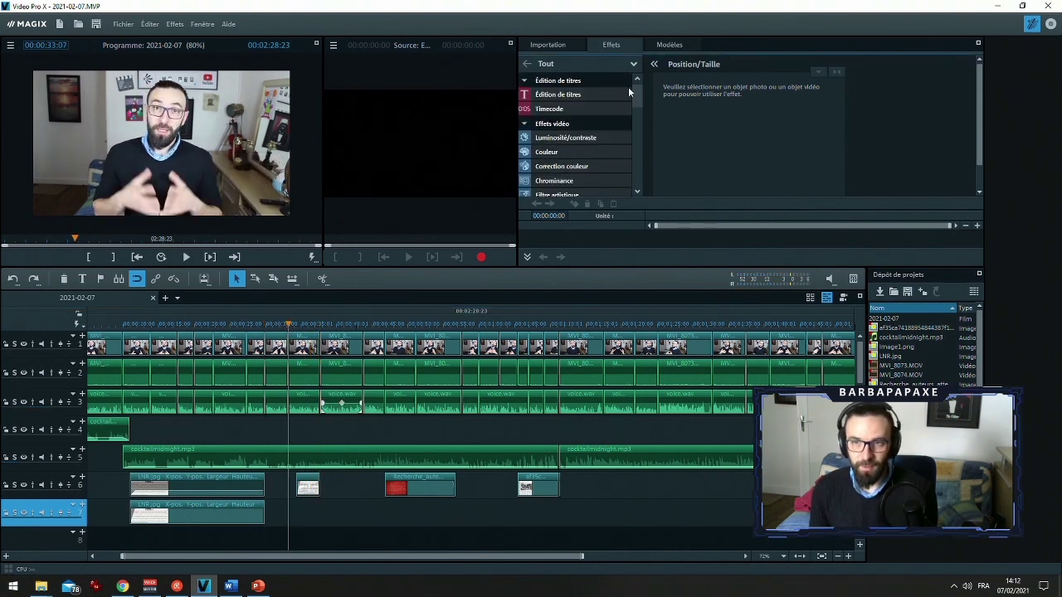
pyautogui.click(610, 95)
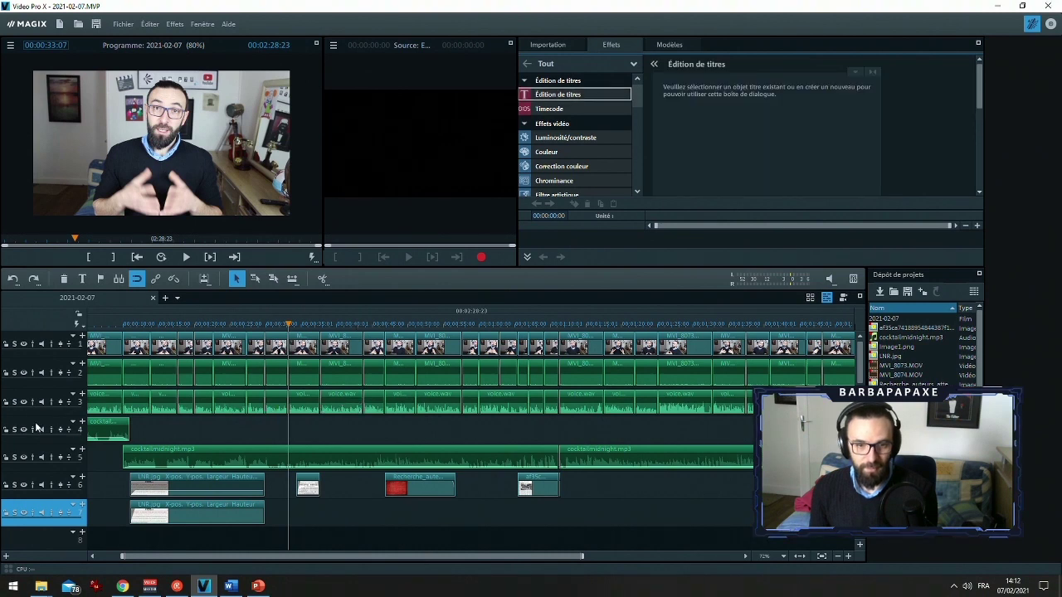
pyautogui.click(36, 427)
pyautogui.doubleClick(244, 87)
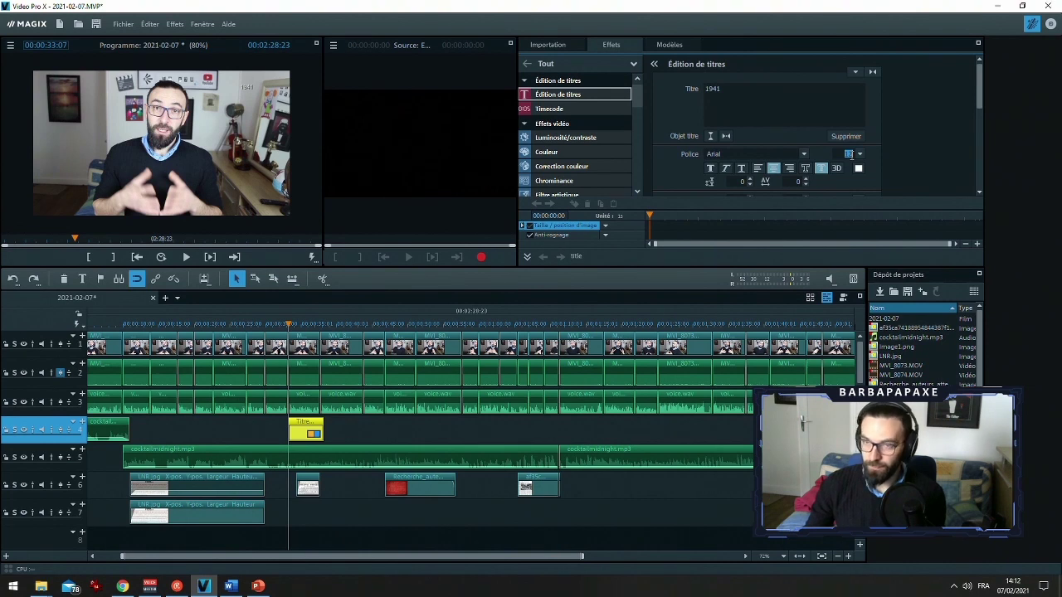
pyautogui.press('Return')
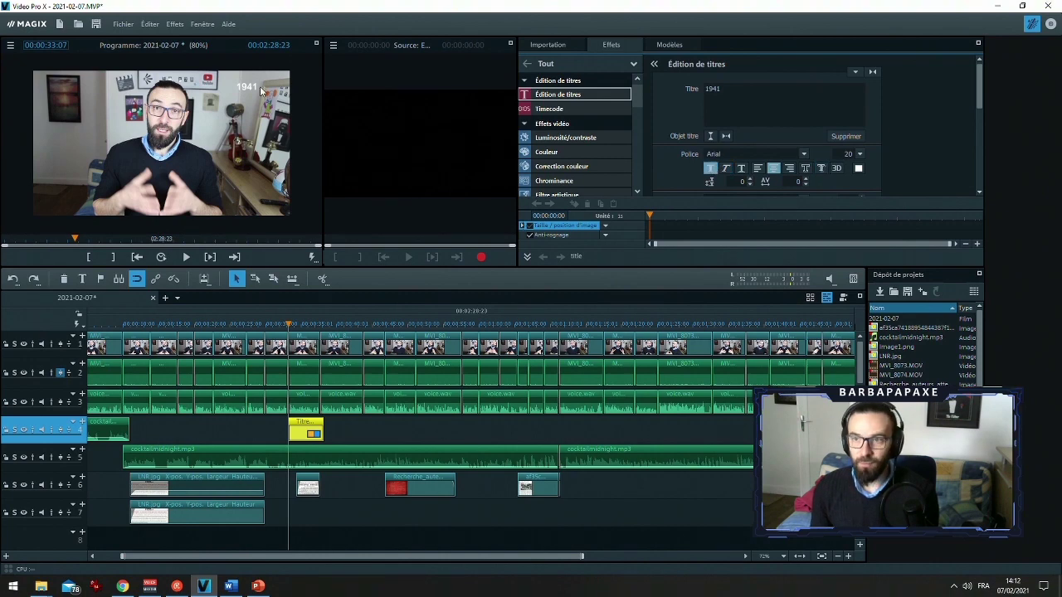
# Colour the 1941 title black and move it slightly closer to the frame's upper-right corner
pyautogui.click(857, 169)
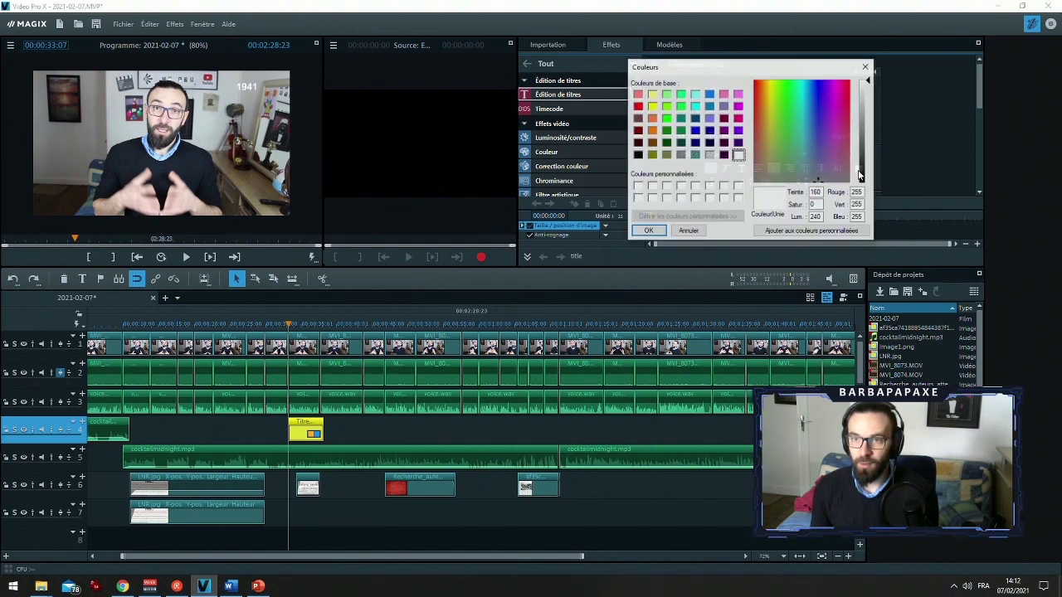
pyautogui.click(639, 154)
pyautogui.click(644, 228)
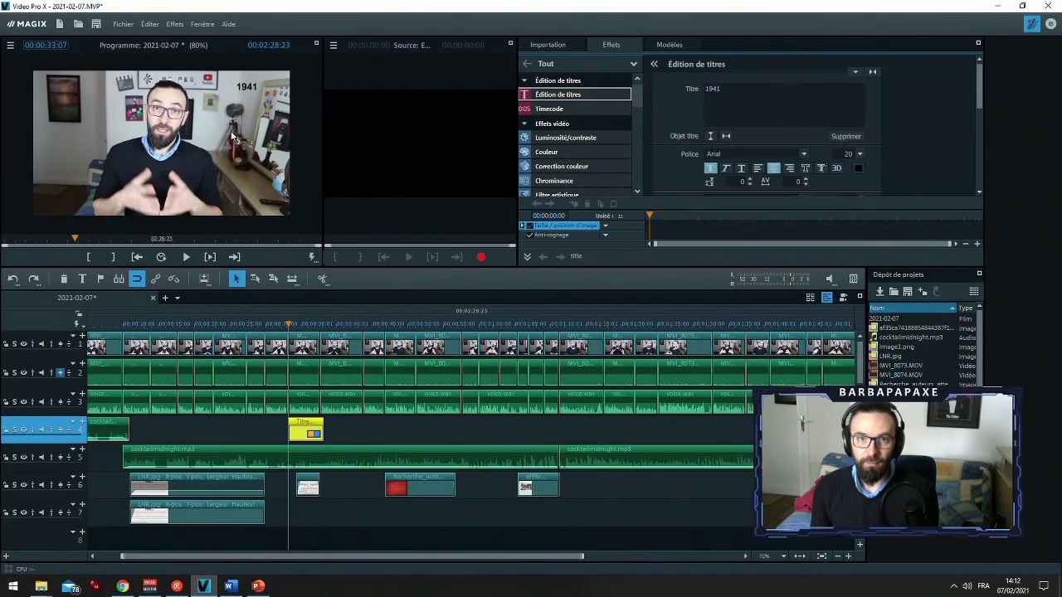
pyautogui.click(248, 86)
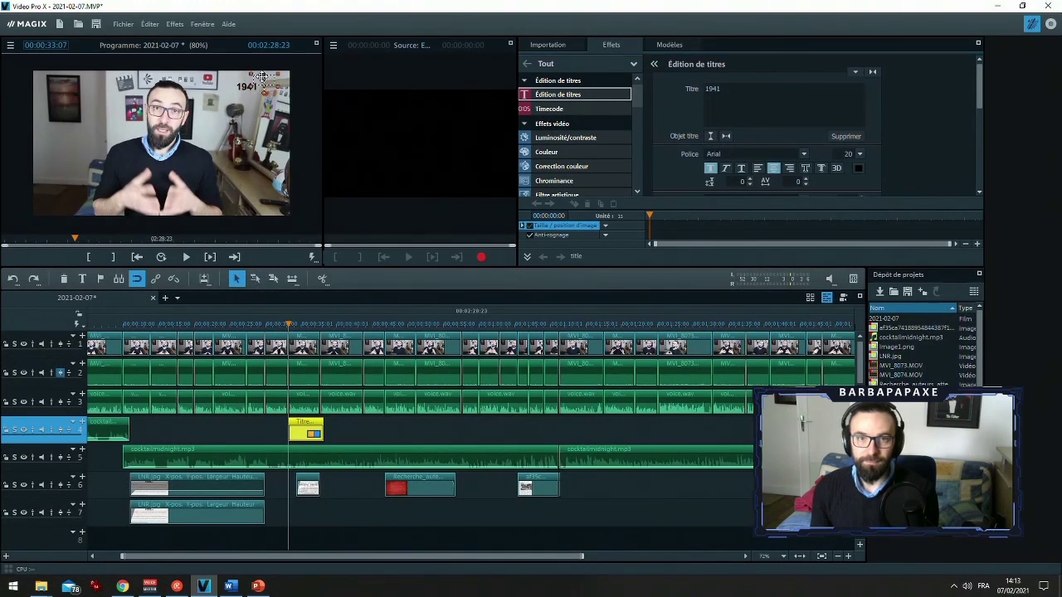
# Set the 1941 title's font size to 25 and its font to Antonio
pyautogui.click(848, 153)
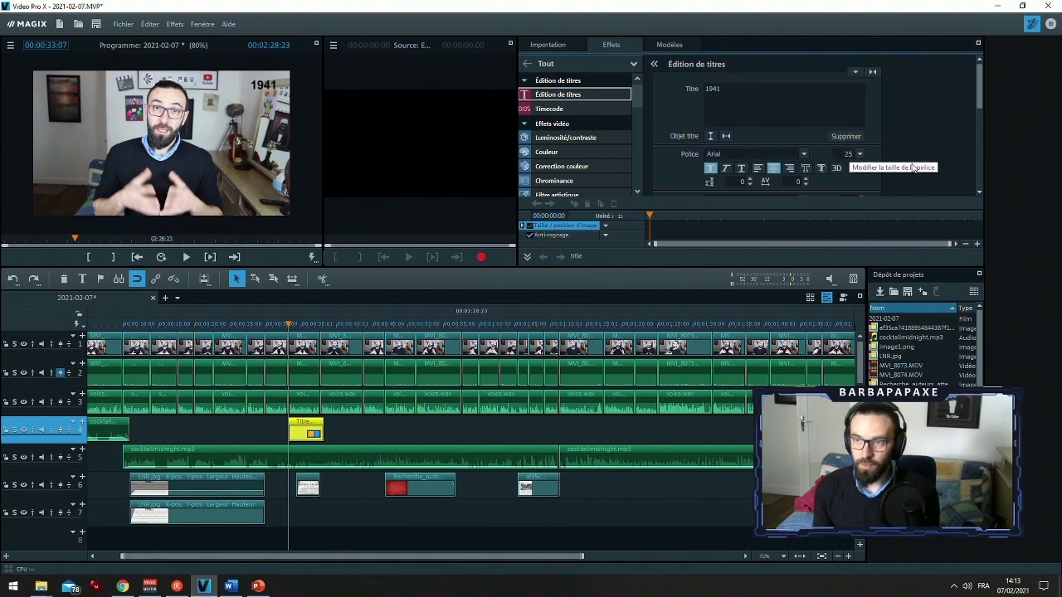
pyautogui.click(803, 155)
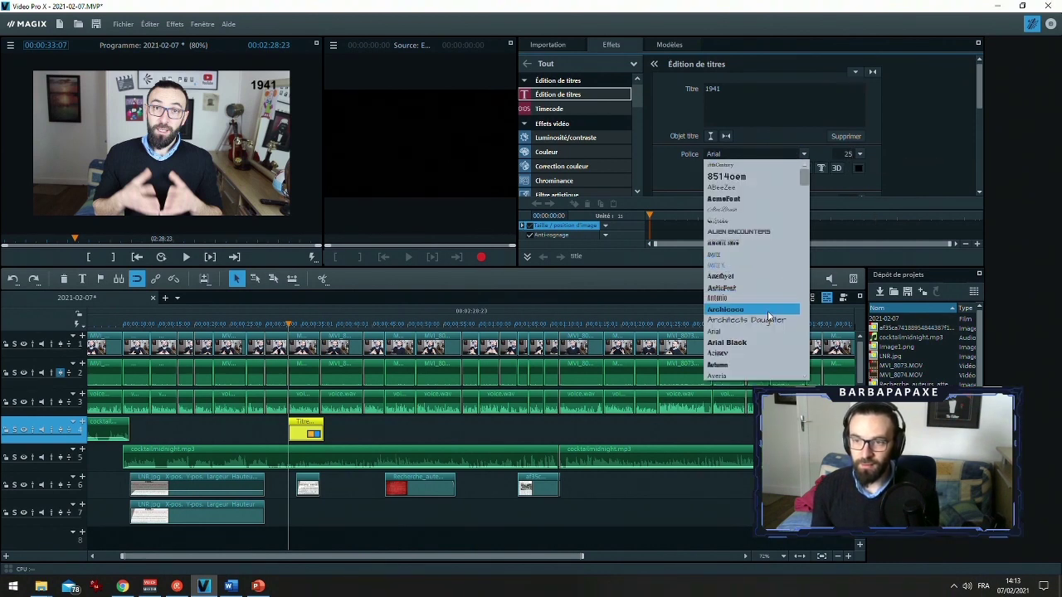
pyautogui.click(765, 299)
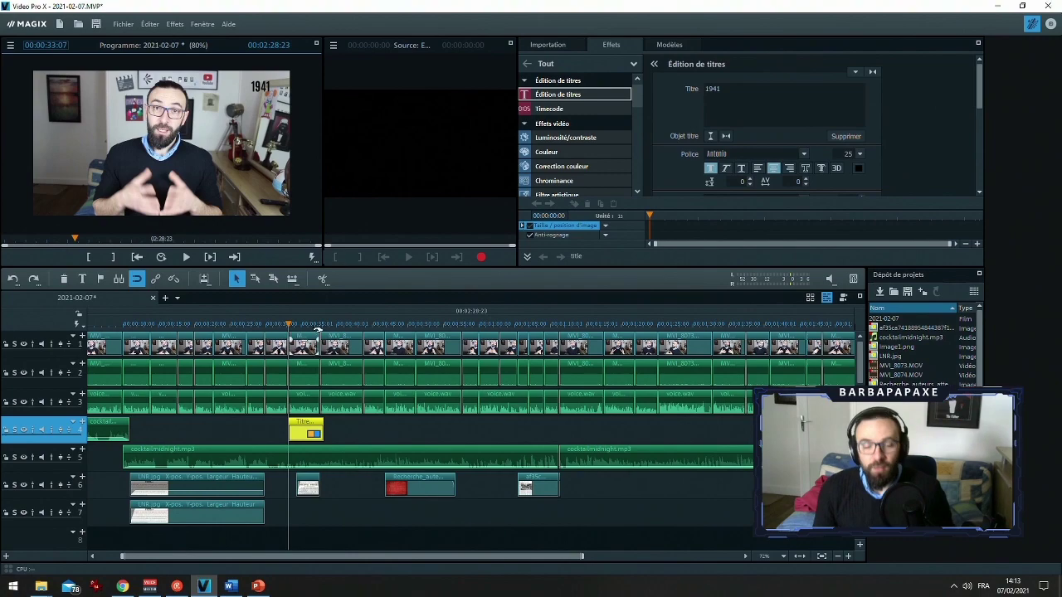
# Switch to Chrome, search Google Images for "overlay date" and look through the results
pyautogui.click(124, 587)
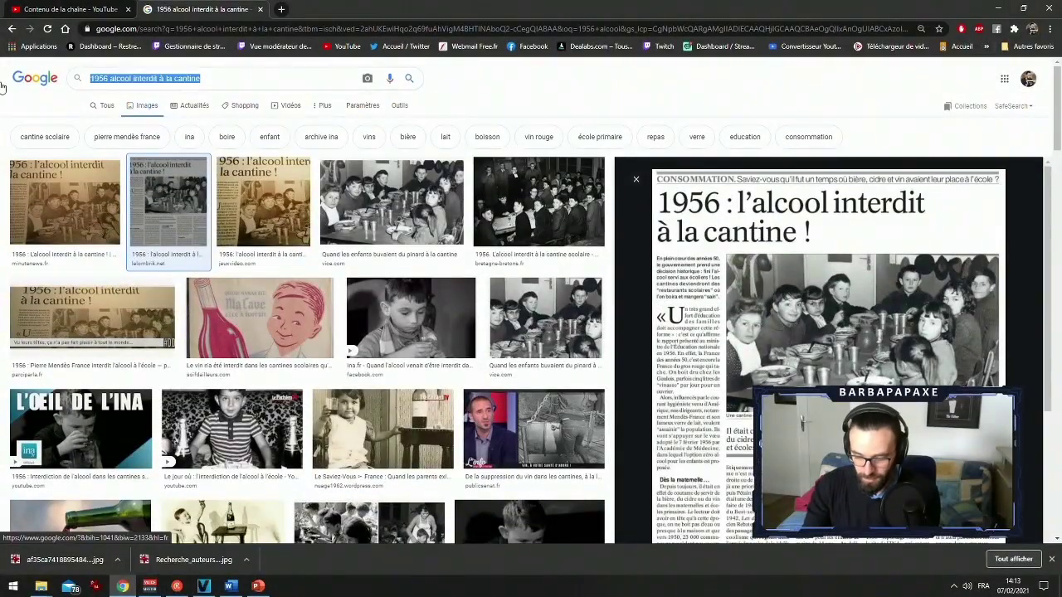
pyautogui.write('overlay date')
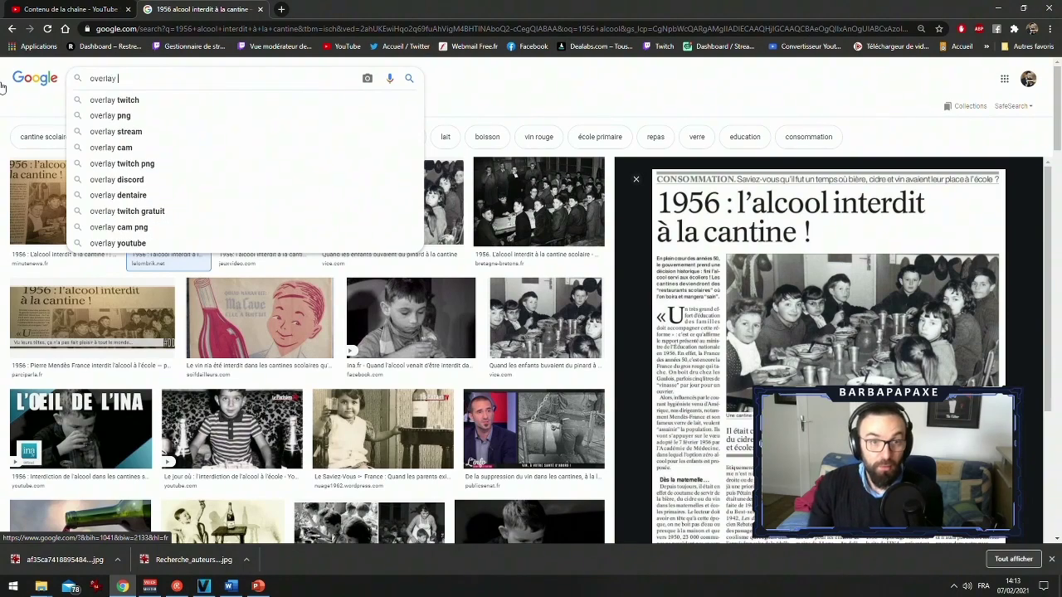
pyautogui.press('Return')
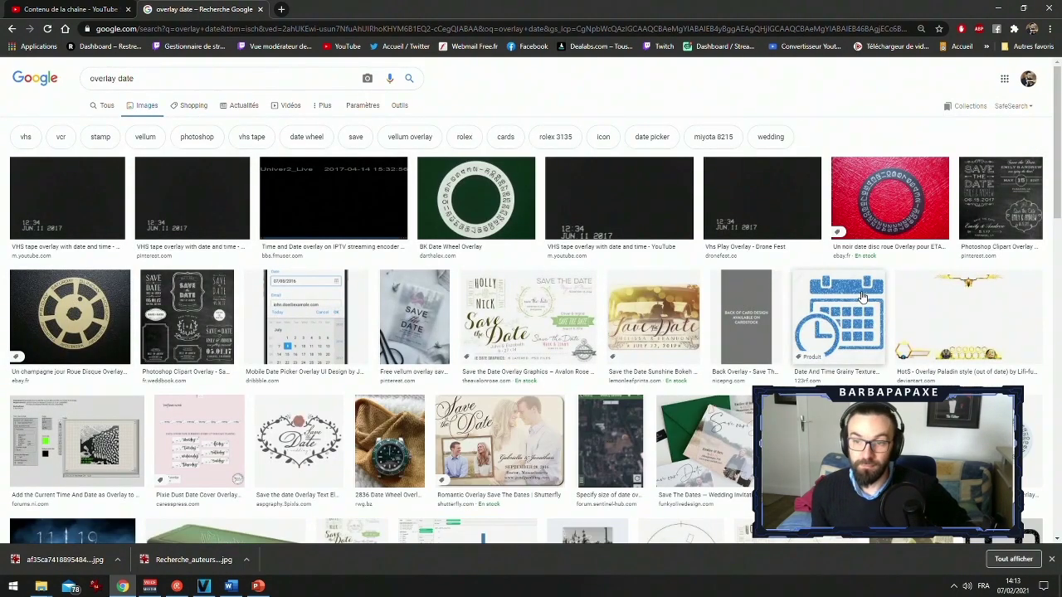
pyautogui.scroll(-10, 863, 299)
pyautogui.scroll(10, 620, 312)
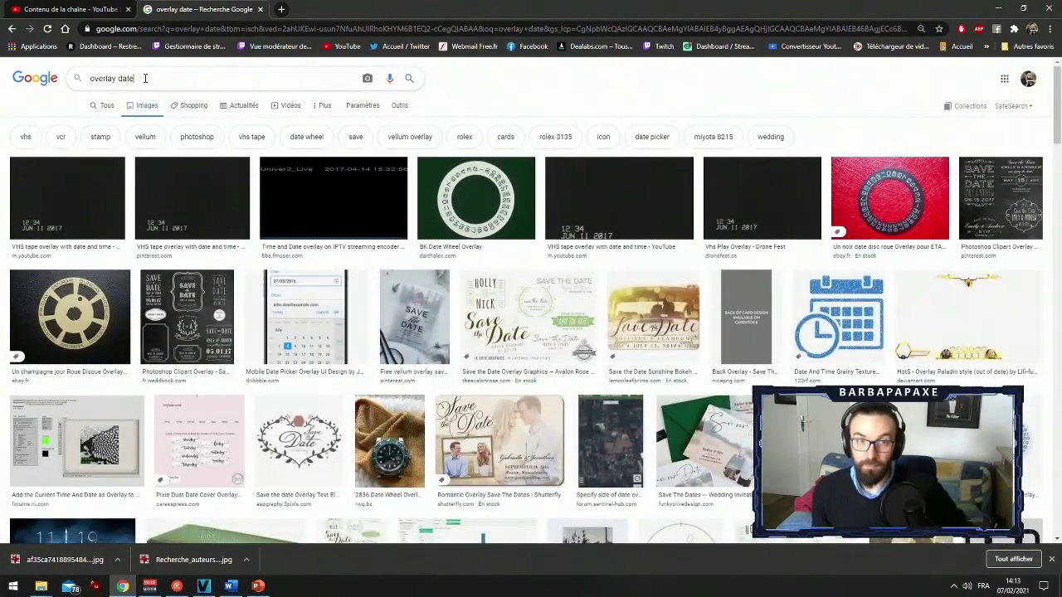
# Search Google Images for "overlay time" and examine the results for a suitable date or camera overlay
pyautogui.write('time')
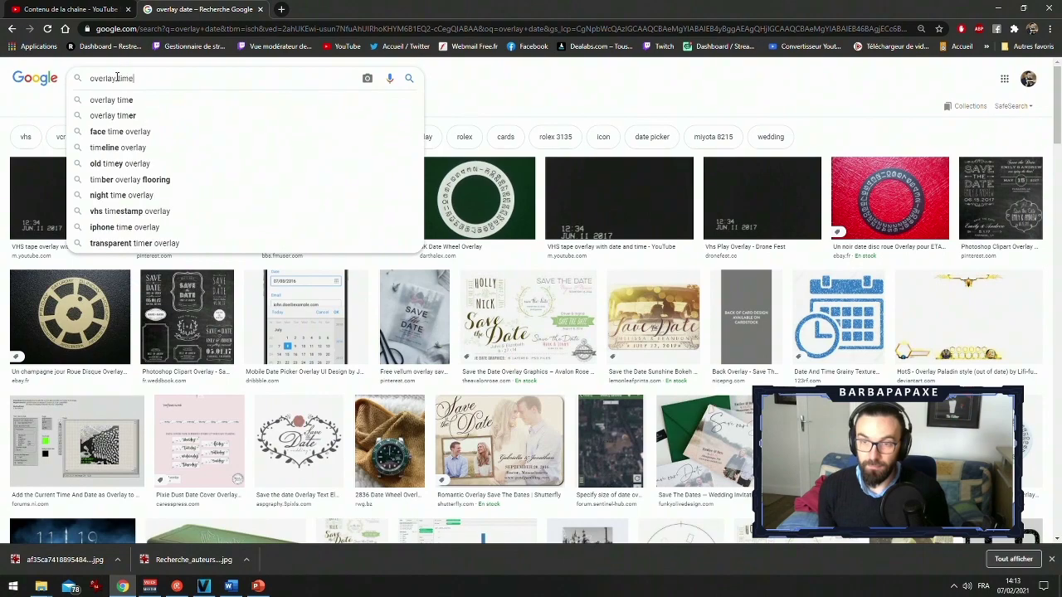
pyautogui.press('Return')
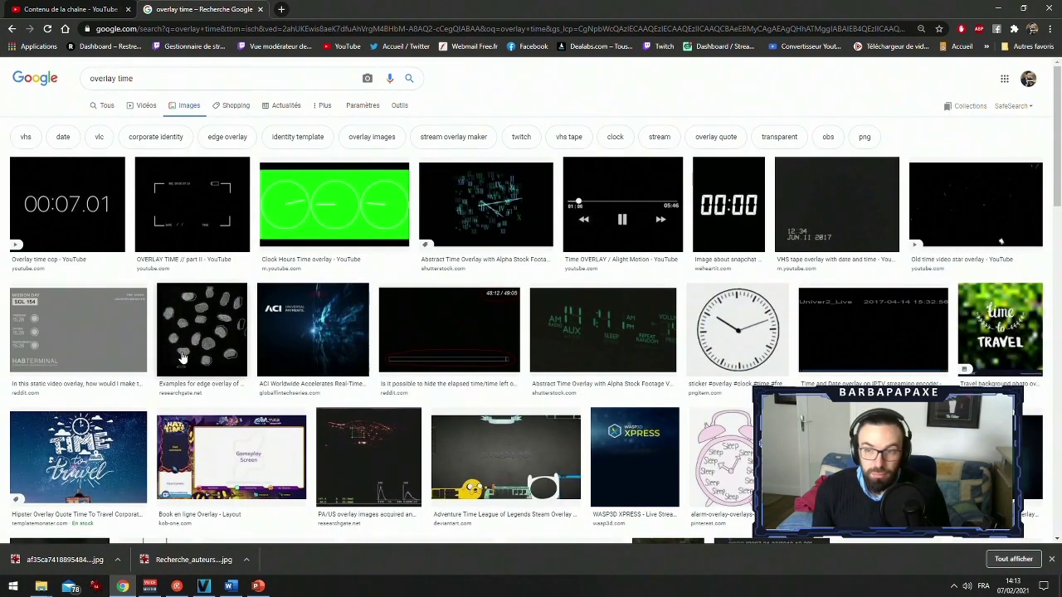
pyautogui.scroll(-3, 184, 351)
pyautogui.scroll(-2, 189, 347)
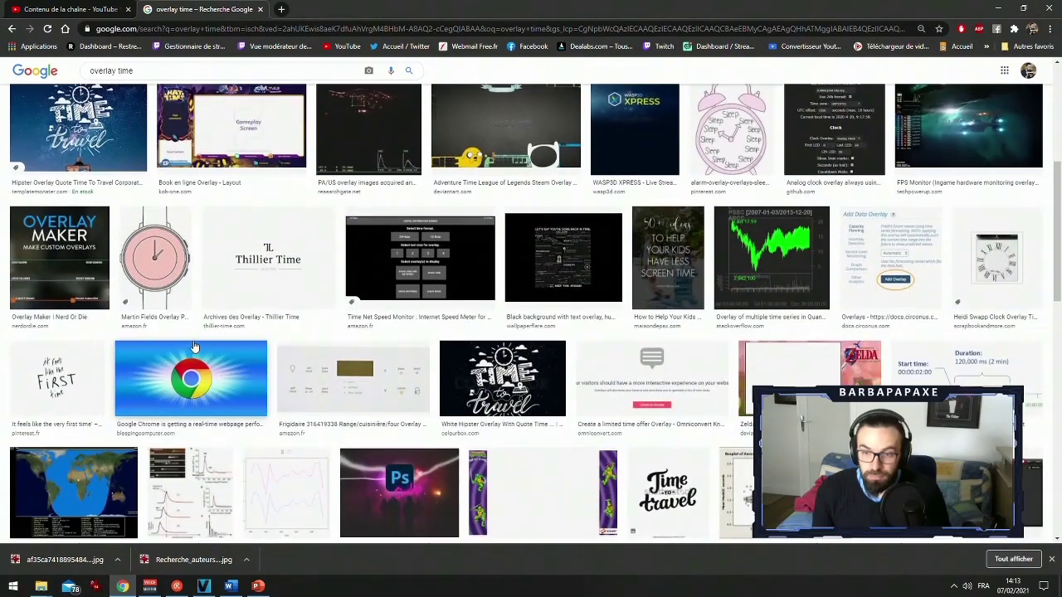
pyautogui.scroll(-2, 208, 341)
pyautogui.scroll(5, 226, 332)
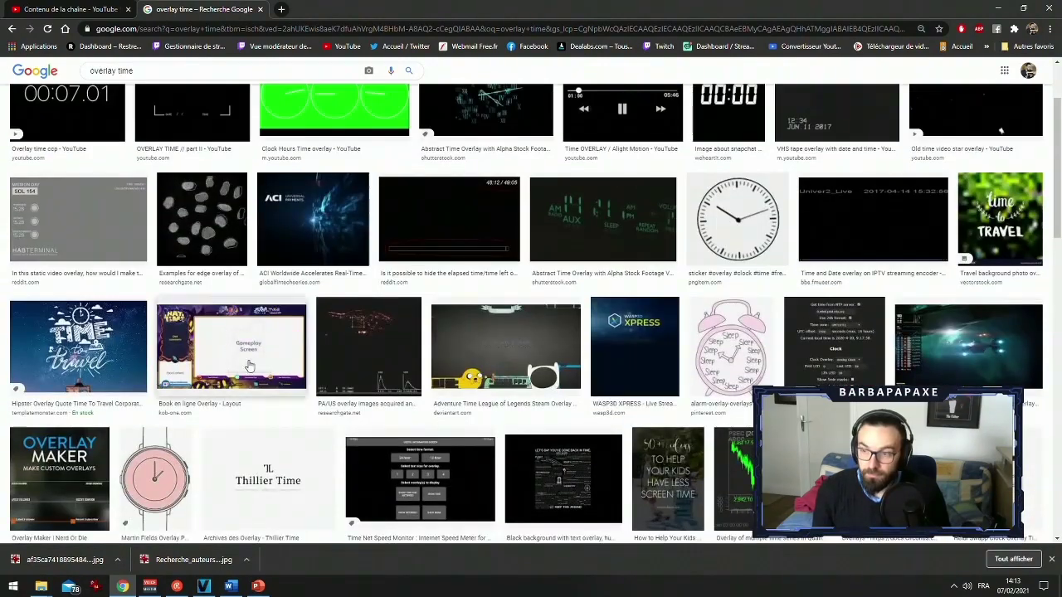
pyautogui.scroll(-6, 226, 332)
pyautogui.scroll(-3, 911, 382)
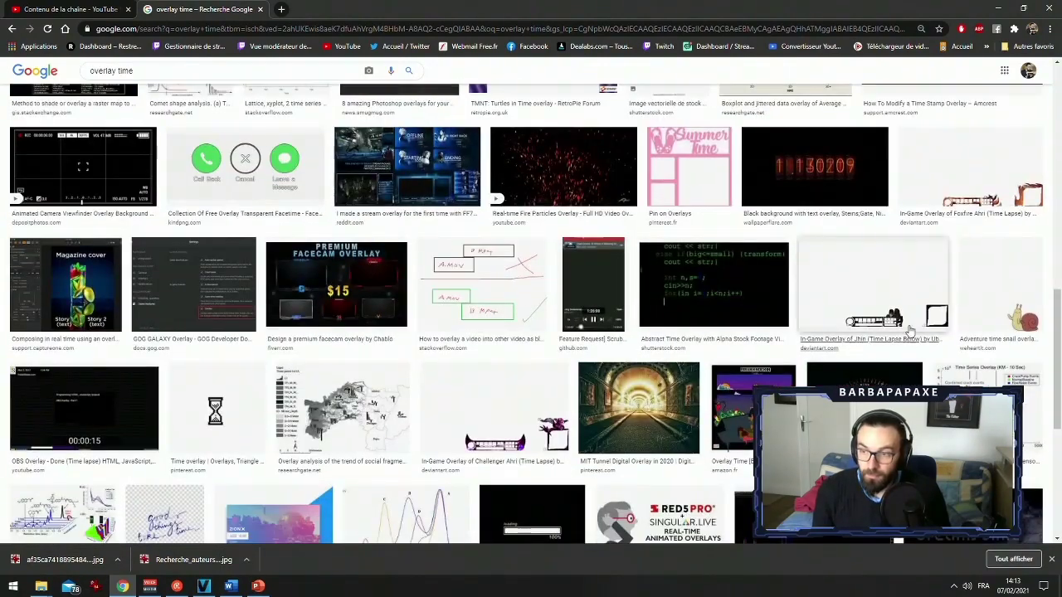
pyautogui.scroll(7, 489, 282)
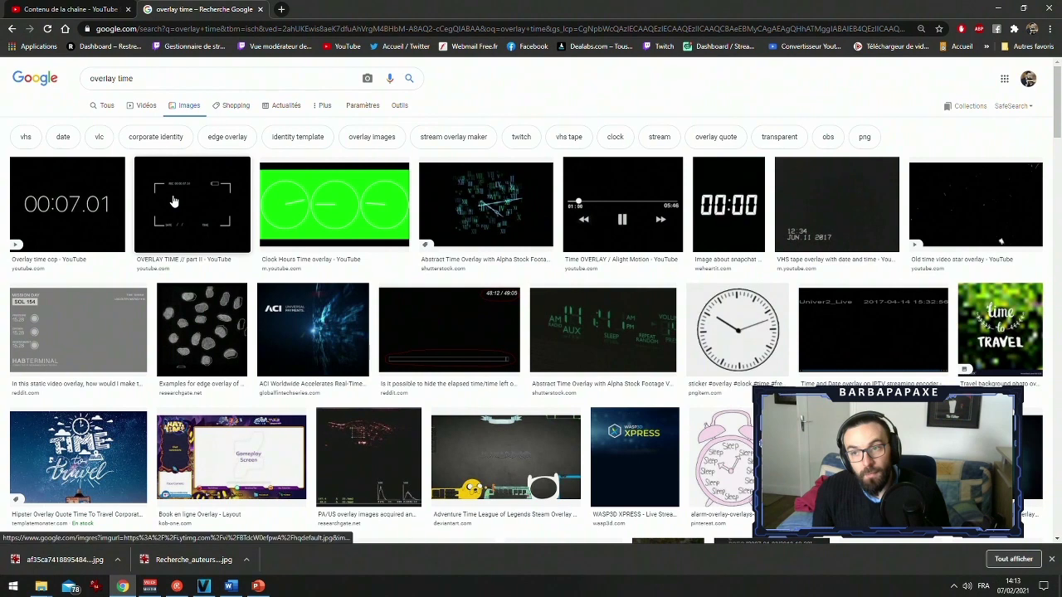
# Copy the "OVERLAY TIME // part II" camera viewfinder image and paste it into IrfanView
pyautogui.click(142, 204)
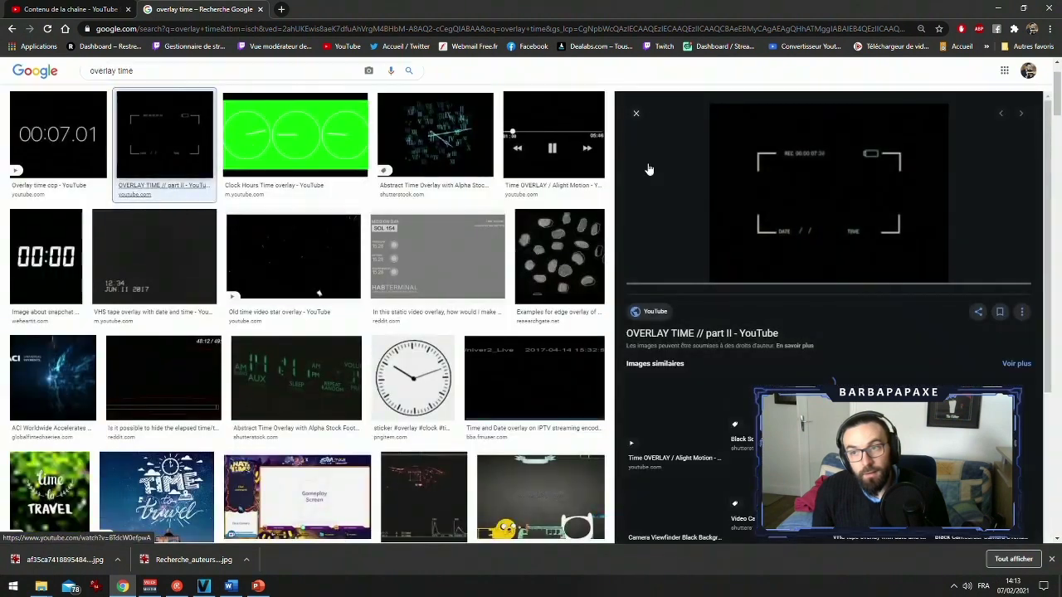
pyautogui.rightClick(834, 176)
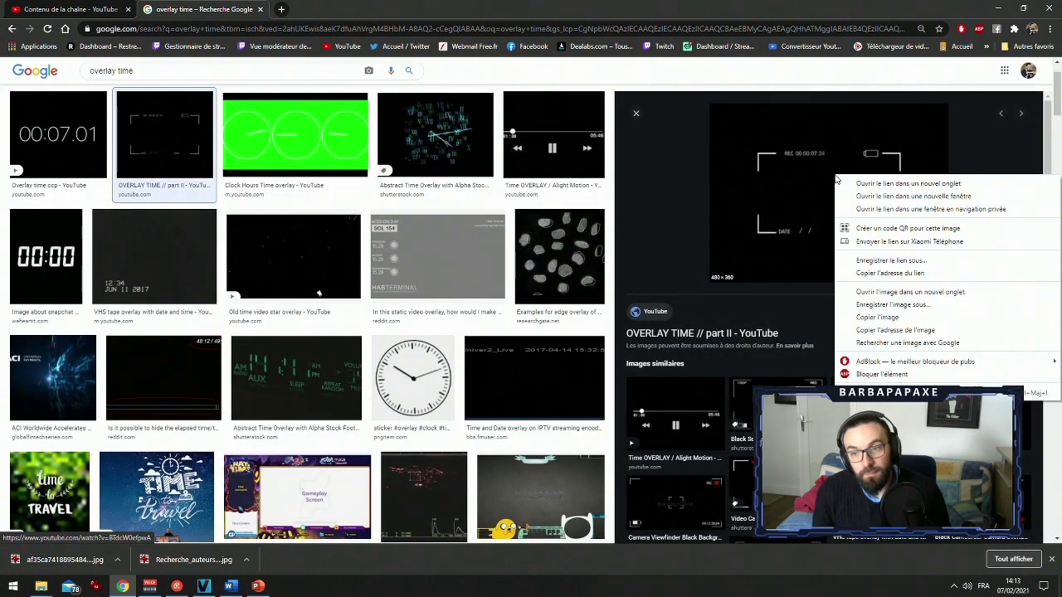
pyautogui.click(914, 317)
pyautogui.click(96, 585)
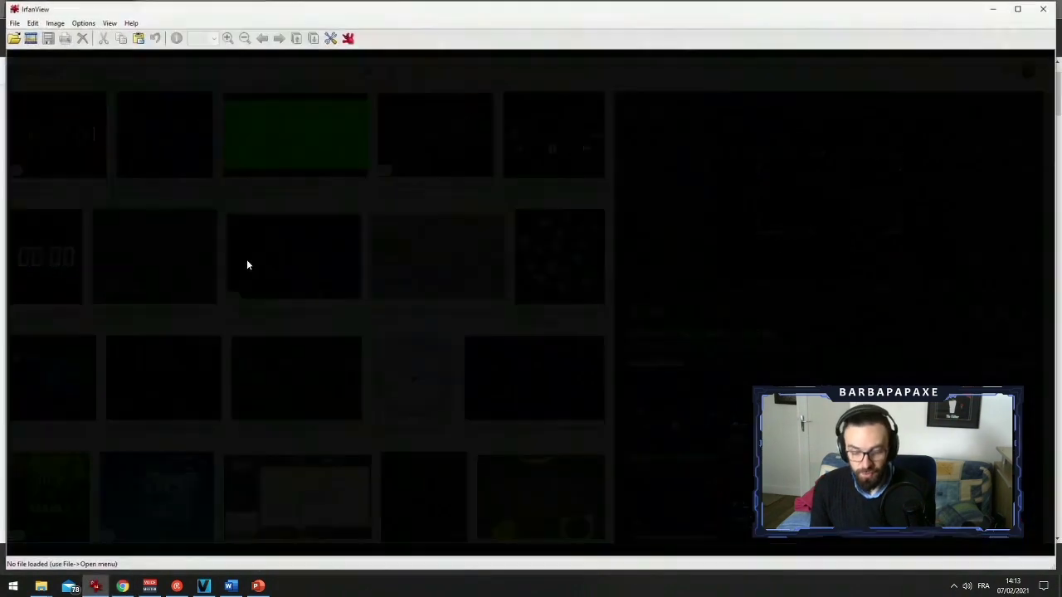
pyautogui.hotkey('ctrl', 'v')
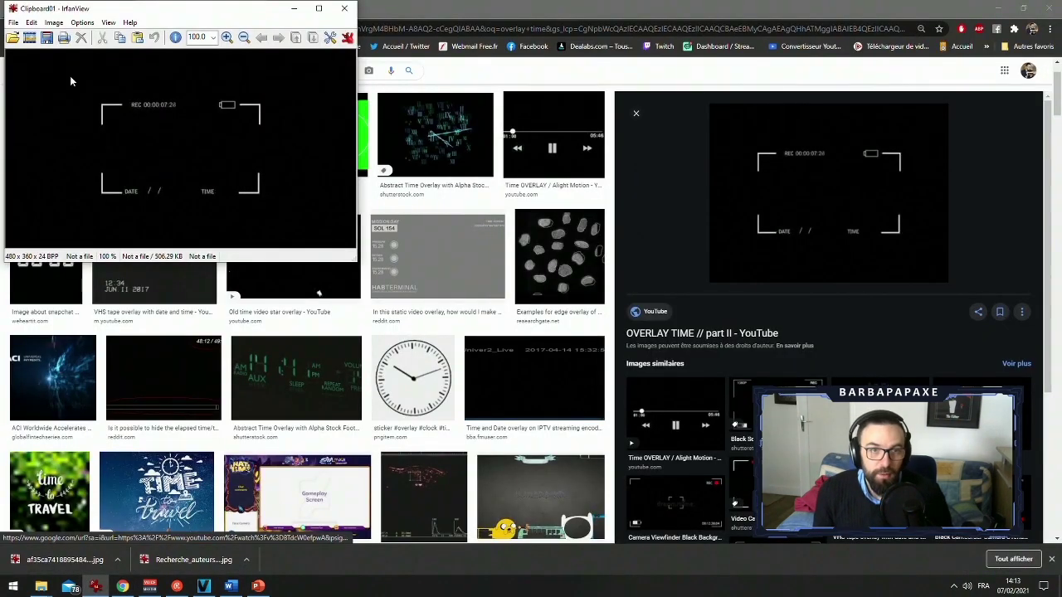
# Invert the pasted image's colours and crop it to the viewfinder frame, about 307 x 191 pixels
pyautogui.click(55, 23)
pyautogui.moveTo(190, 262)
pyautogui.click(267, 262)
pyautogui.moveTo(187, 10); pyautogui.dragTo(510, 92)
pyautogui.moveTo(414, 163); pyautogui.dragTo(581, 271)
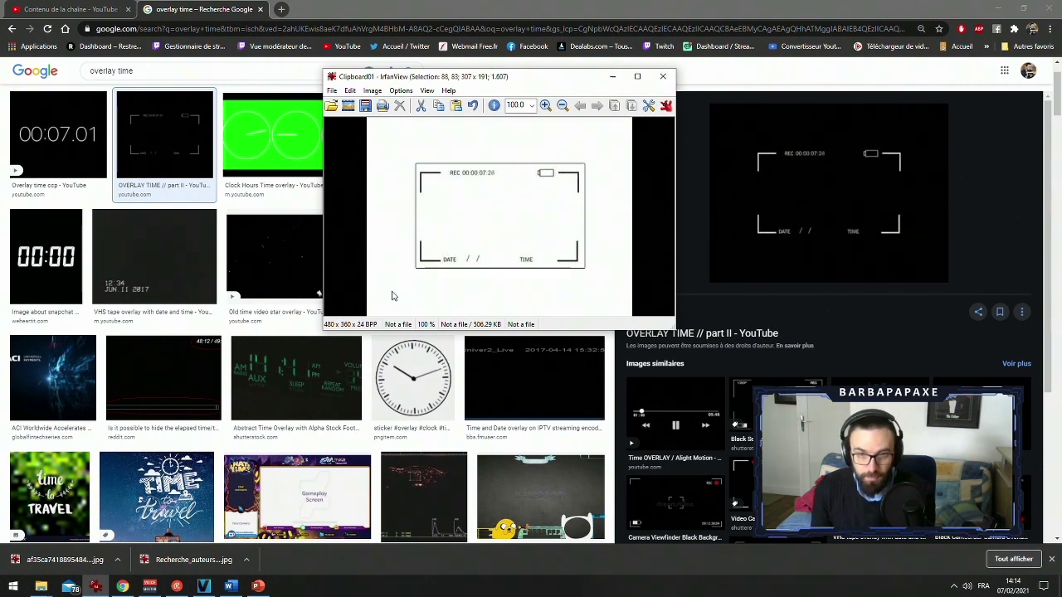
pyautogui.hotkey('ctrl', 'c')
pyautogui.hotkey('ctrl', 'v')
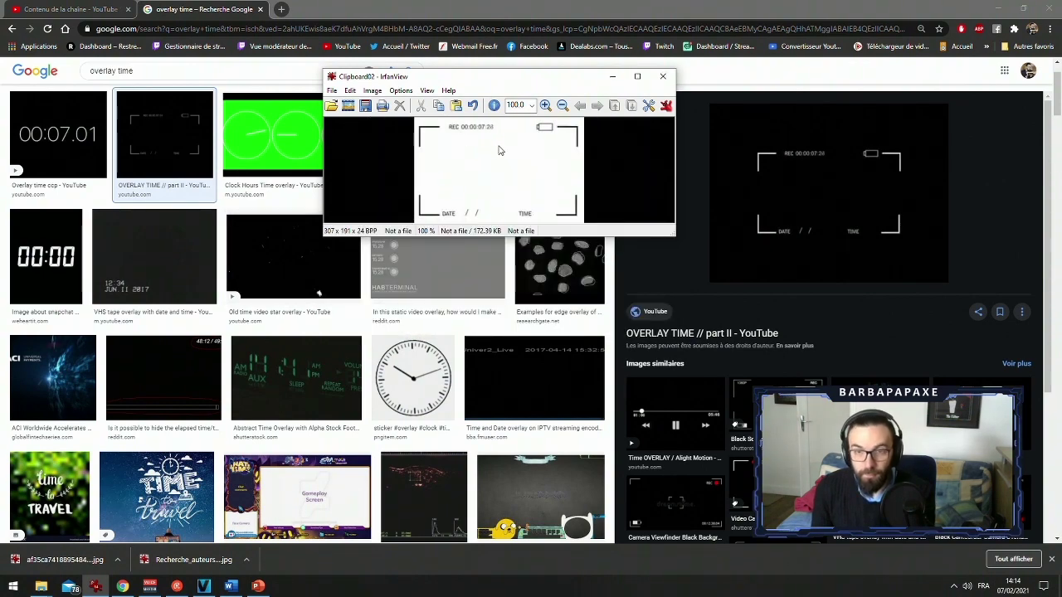
# Save the cropped overlay as the JPG file qsfqsfqsf in the "non assisance" folder and return to Video Pro X
pyautogui.press('s')
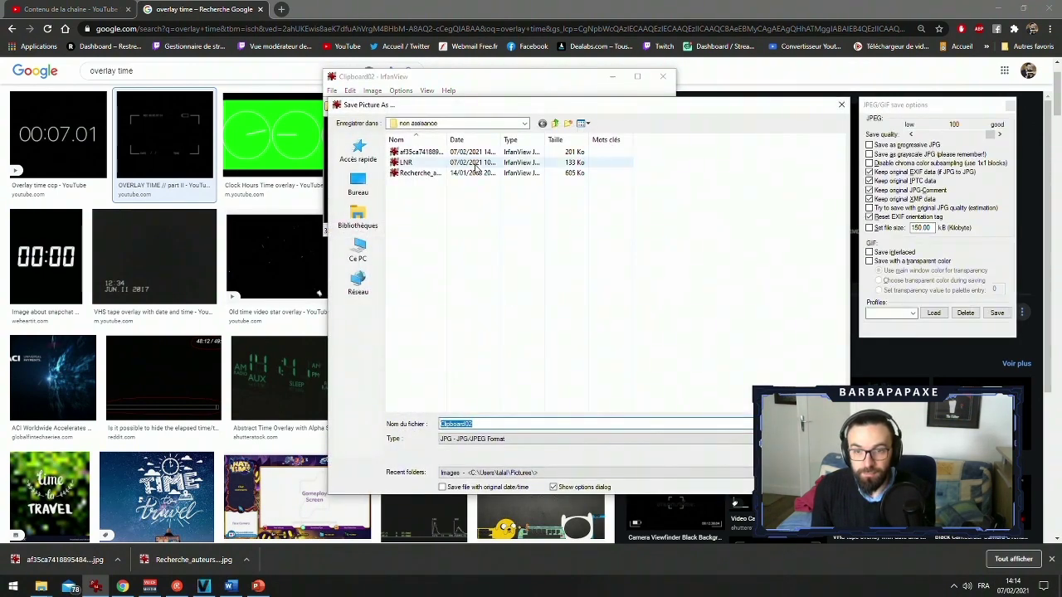
pyautogui.write('qsfqsf')
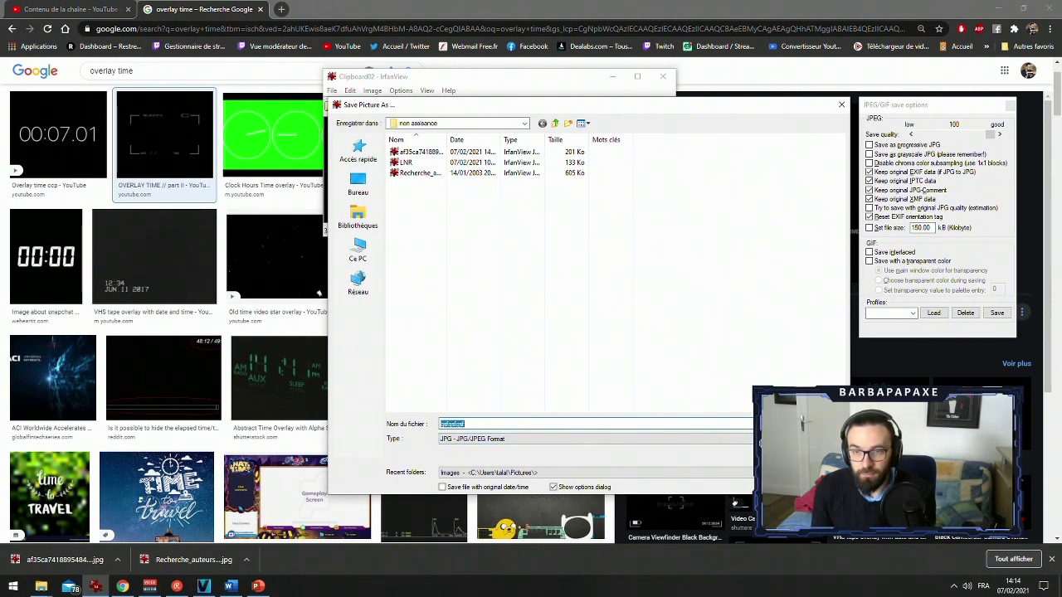
pyautogui.press('Return')
pyautogui.click(613, 76)
pyautogui.click(998, 8)
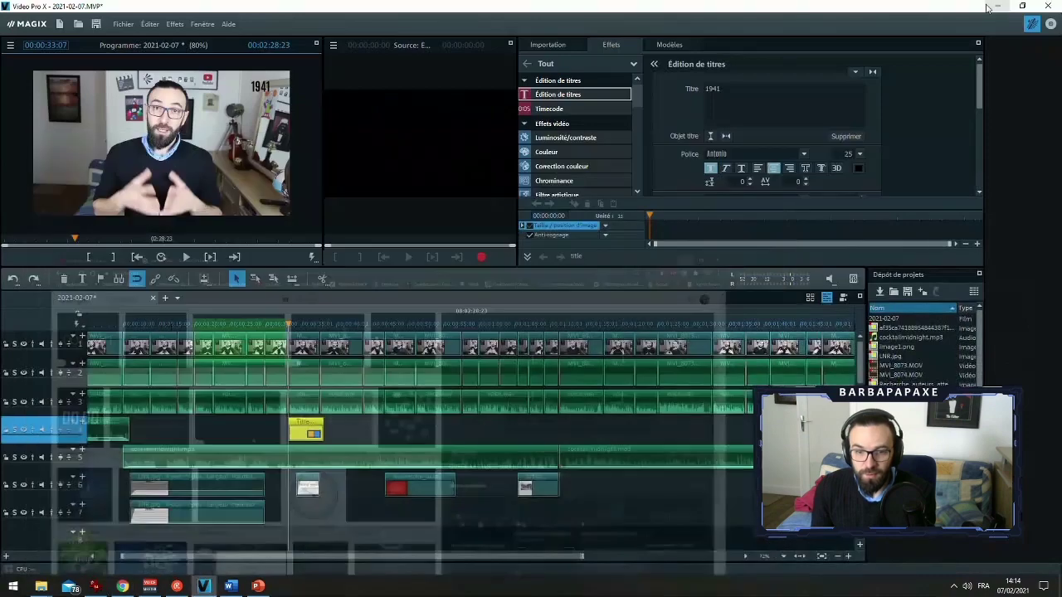
# Preview qsfqsfqsf.jpg from the "non assisance" folder and place it on track 7 at 00:00:33:07
pyautogui.moveTo(41, 586)
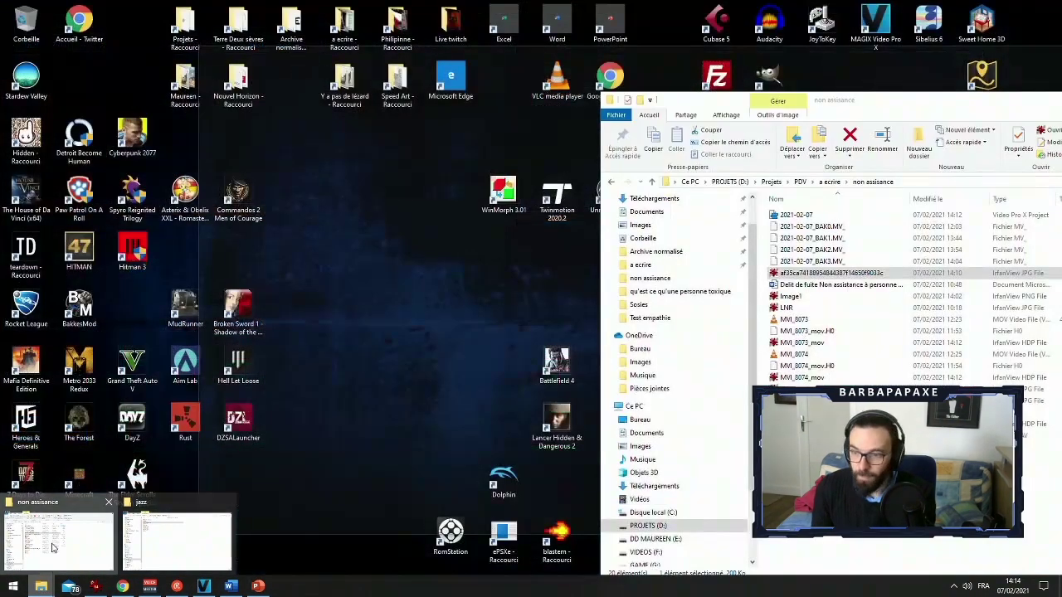
pyautogui.click(51, 547)
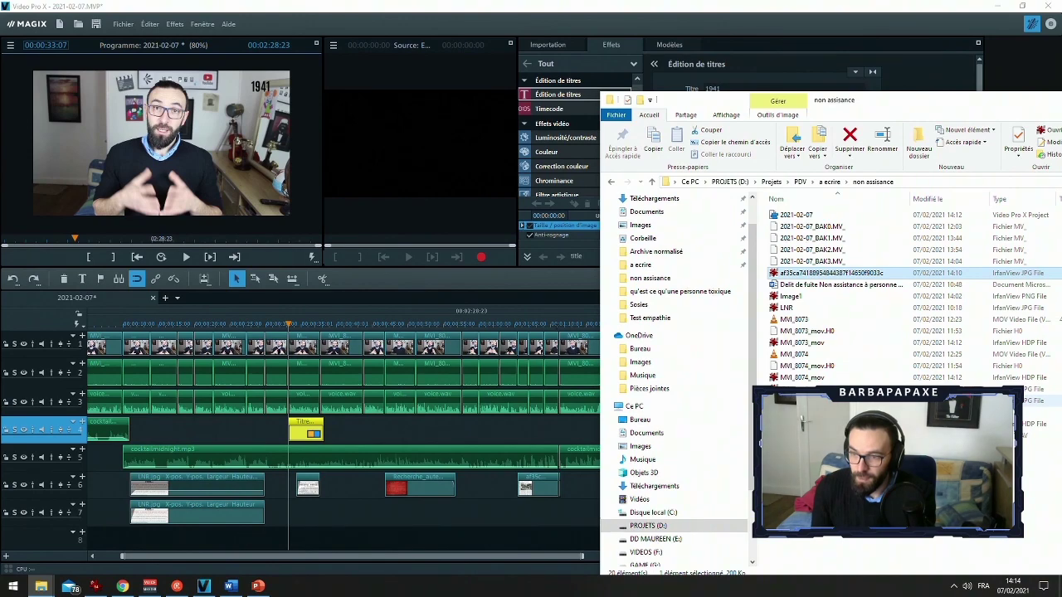
pyautogui.click(801, 389)
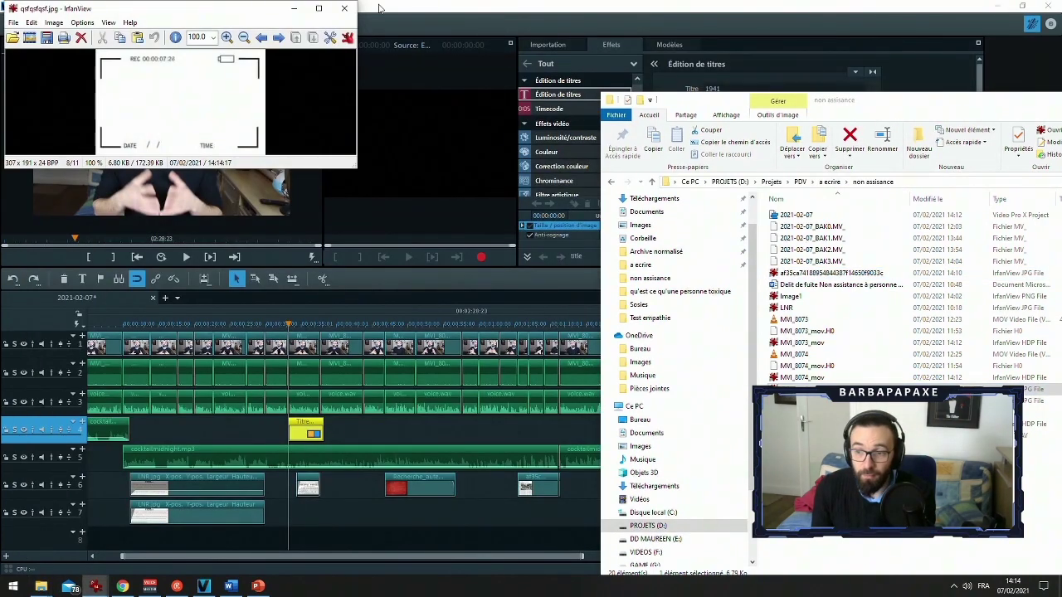
pyautogui.click(344, 8)
pyautogui.moveTo(801, 389); pyautogui.dragTo(328, 515)
# Move the 1941 title to track 8, keeping its start at 00:00:33:07, so it overlays the viewfinder image
pyautogui.moveTo(303, 424); pyautogui.dragTo(300, 531)
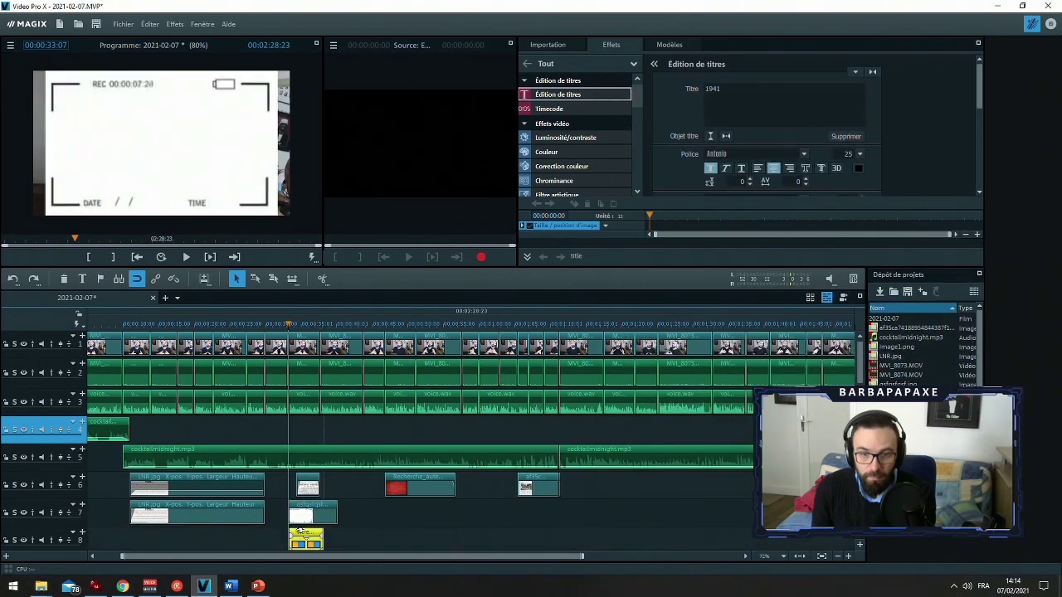
pyautogui.click(304, 546)
pyautogui.click(246, 390)
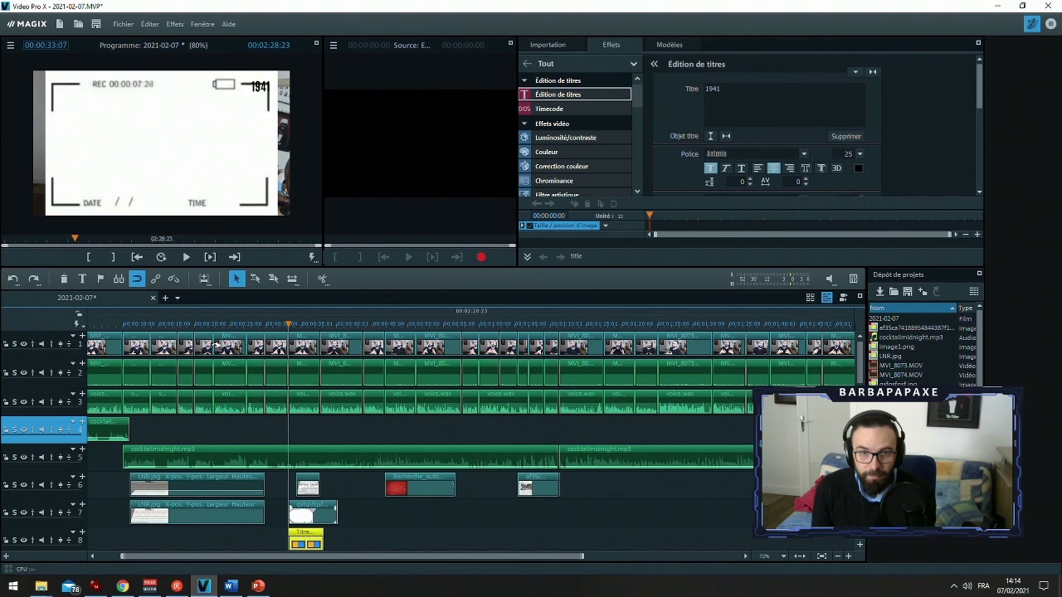
# Resize the viewfinder image on track 7 to about 246 x 153 pixels and position it behind the 1941 title, about 1574 px left, 40 px top
pyautogui.hotkey('ctrl', 'h')
pyautogui.click(128, 183)
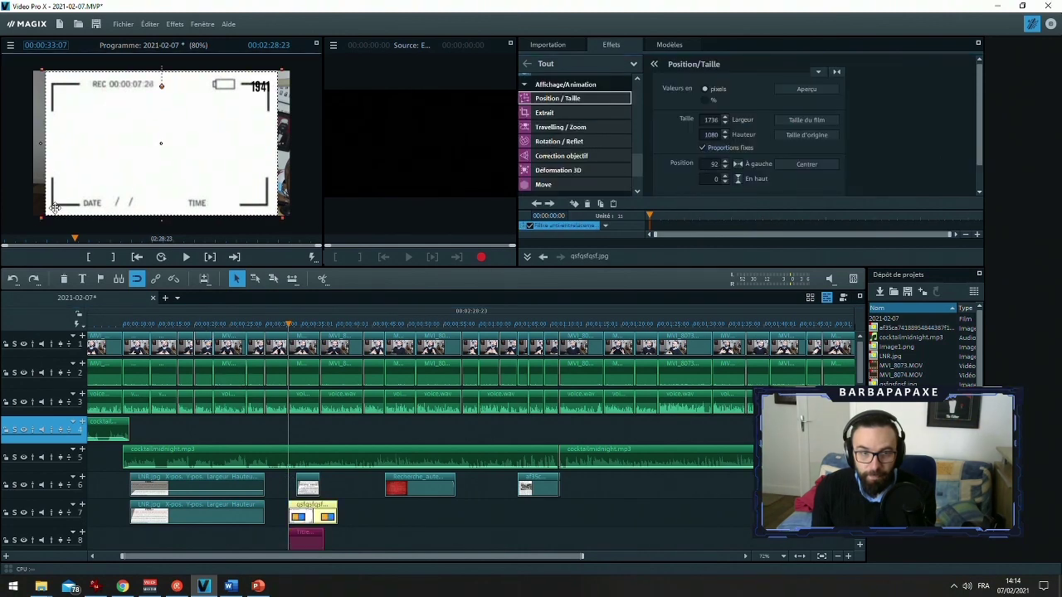
pyautogui.moveTo(39, 218); pyautogui.dragTo(166, 97)
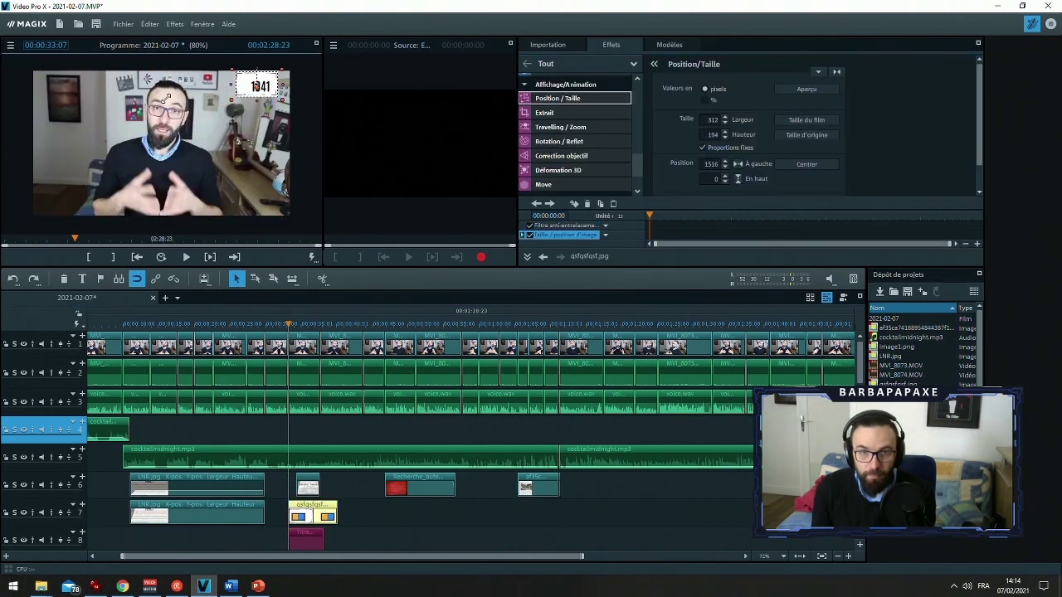
pyautogui.moveTo(245, 71); pyautogui.dragTo(244, 78)
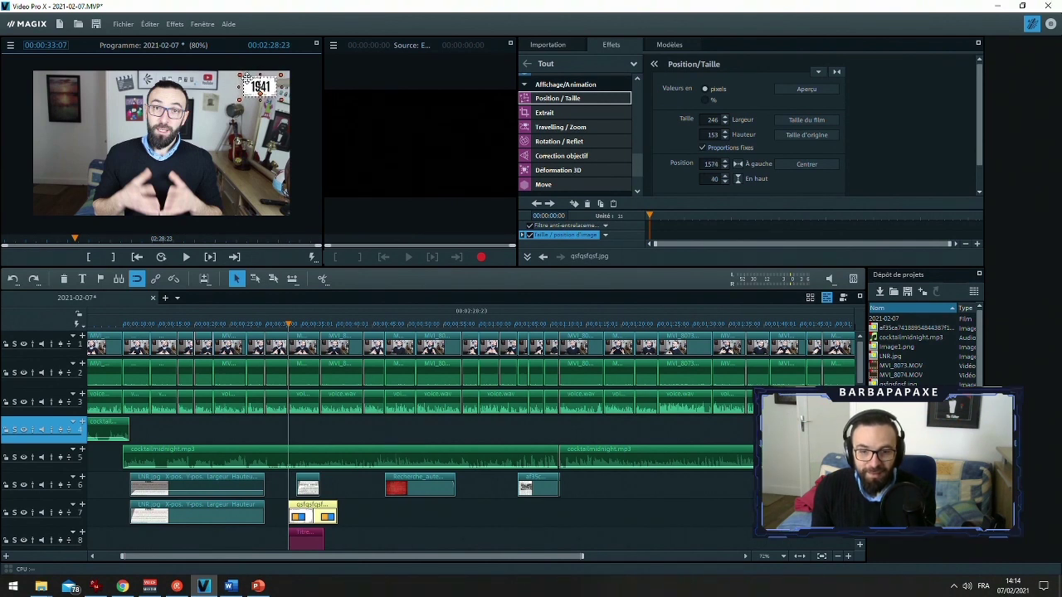
pyautogui.click(368, 520)
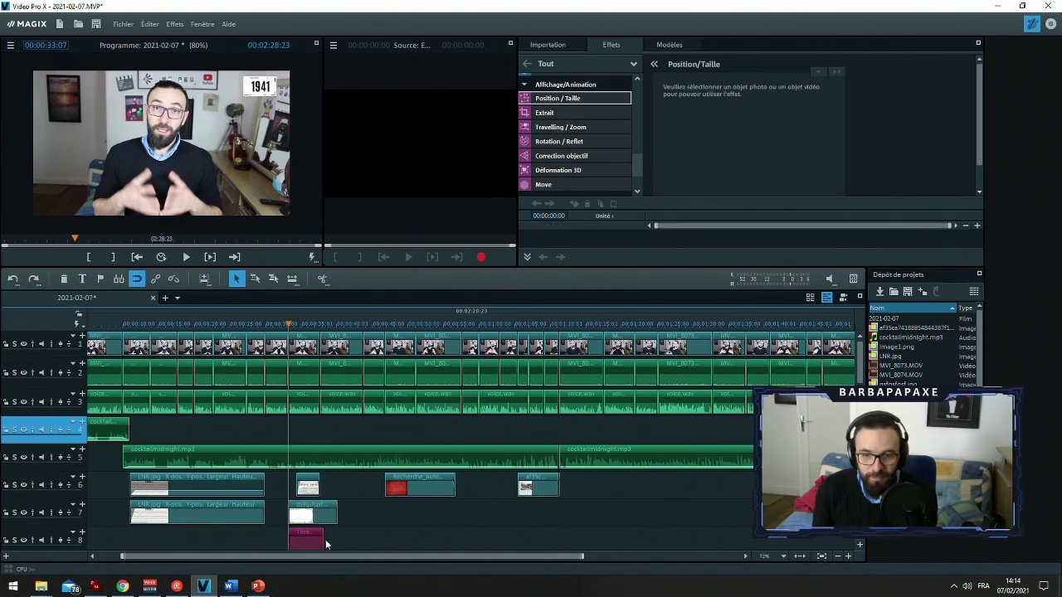
# Give the viewfinder image and the 1941 title a short fade-in and extend both to end just past the last image on track 6
pyautogui.click(296, 513)
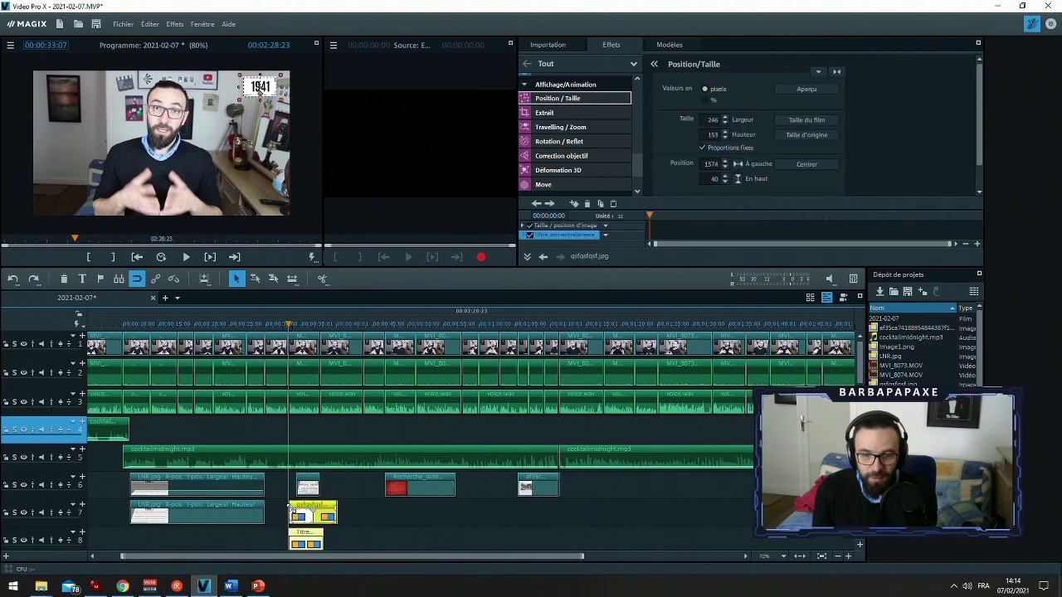
pyautogui.click(333, 537)
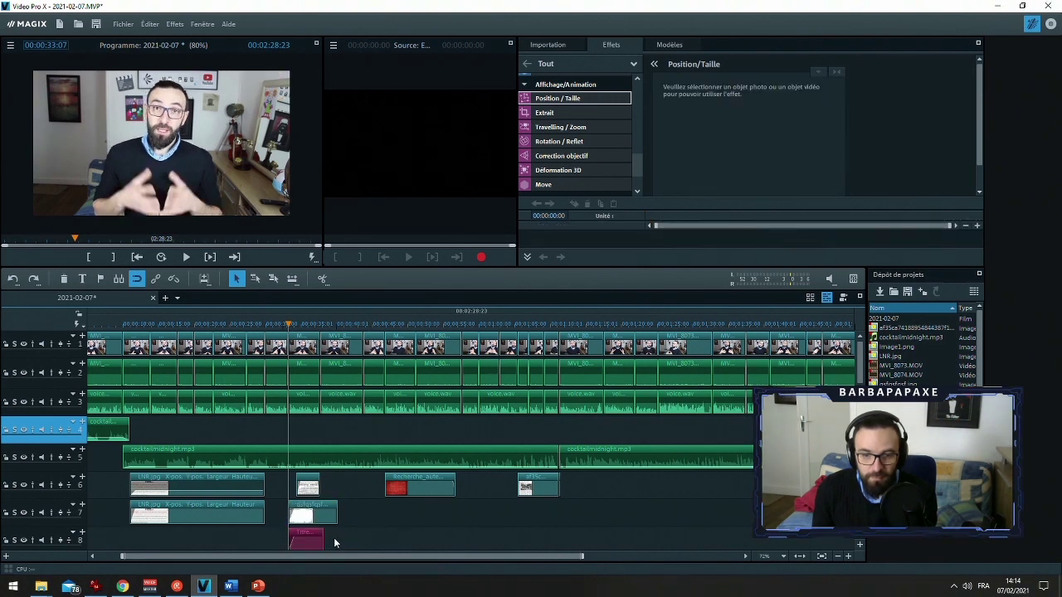
pyautogui.moveTo(318, 539); pyautogui.dragTo(568, 539)
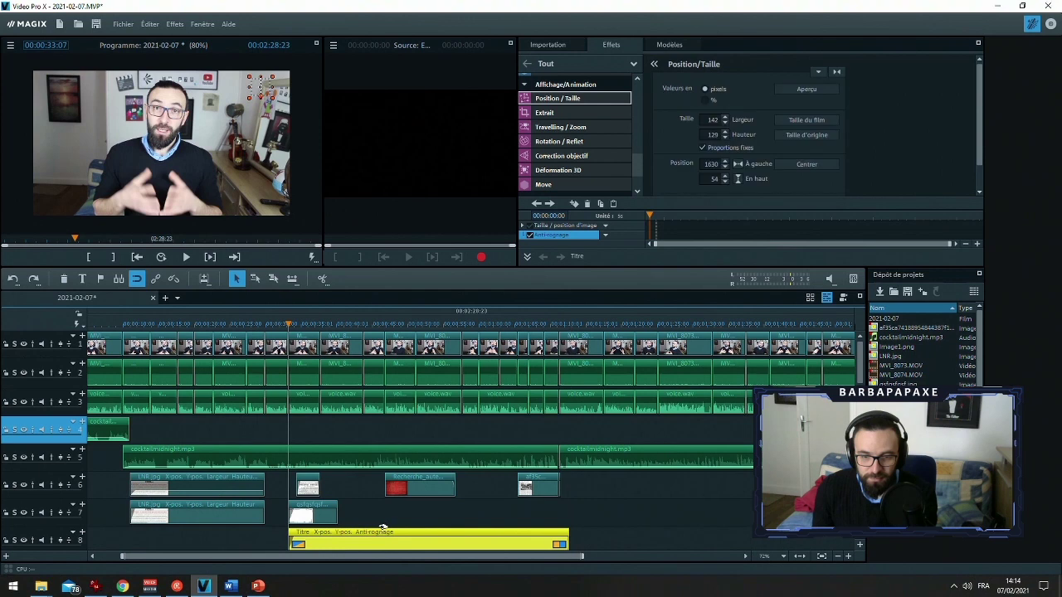
pyautogui.moveTo(333, 520); pyautogui.dragTo(568, 521)
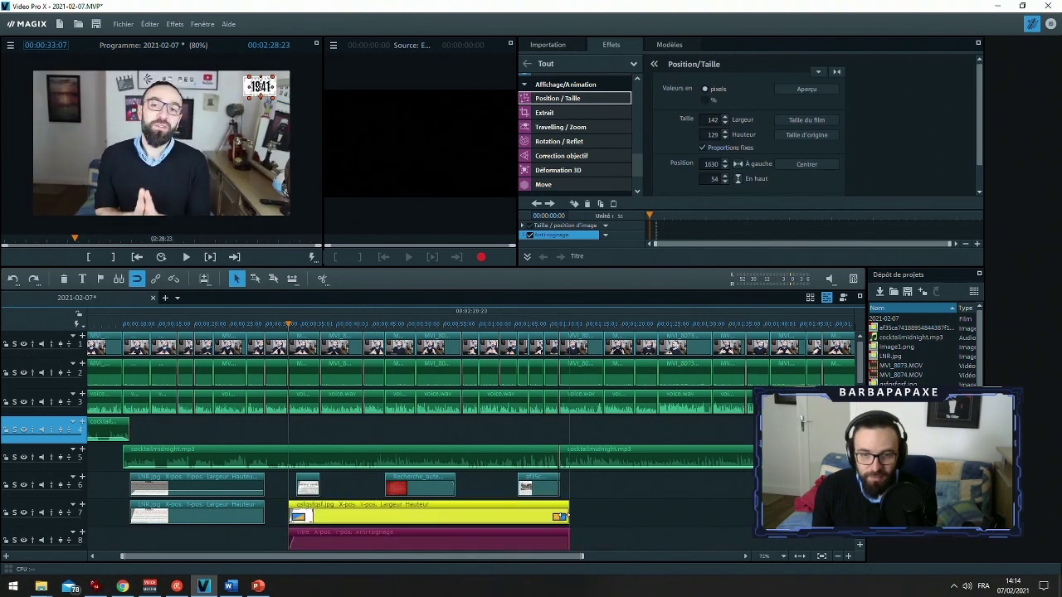
# Preview the fade-in of the overlay clips, select both and return the playhead to 00:00:33:07
pyautogui.press('space')
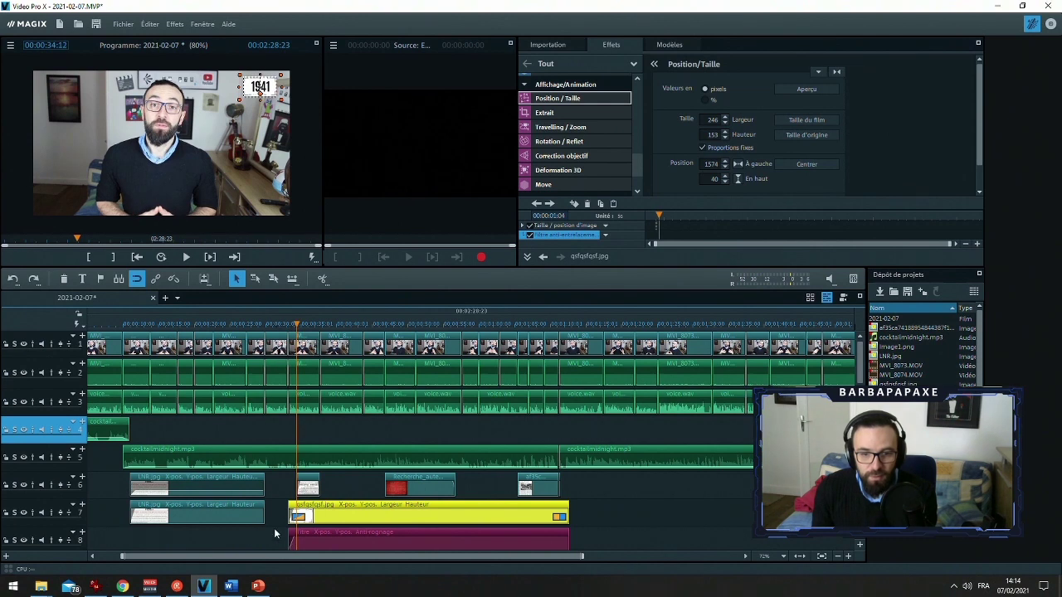
pyautogui.moveTo(276, 537); pyautogui.dragTo(291, 503)
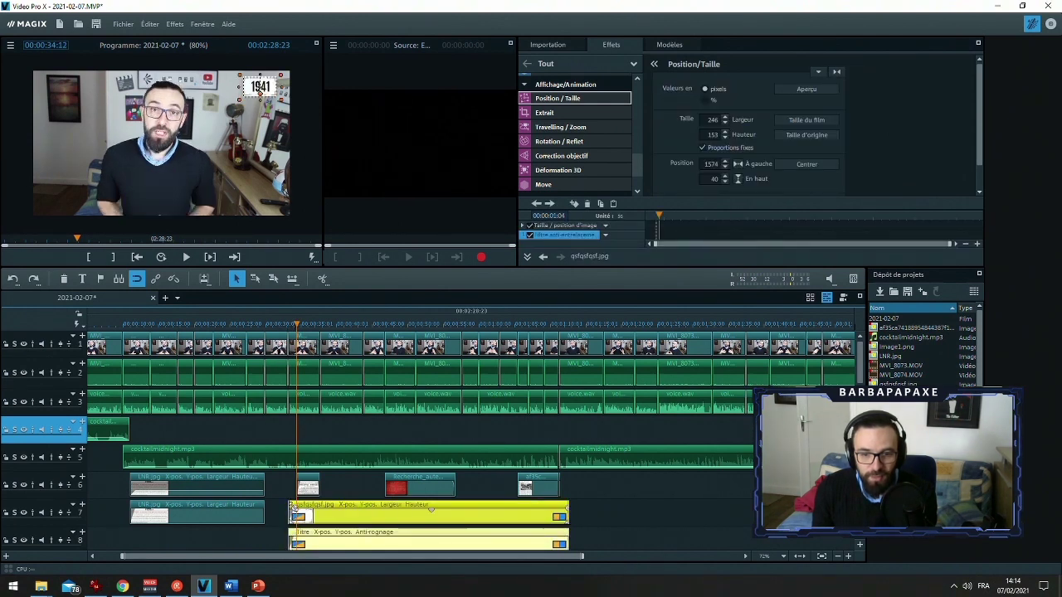
pyautogui.click(288, 324)
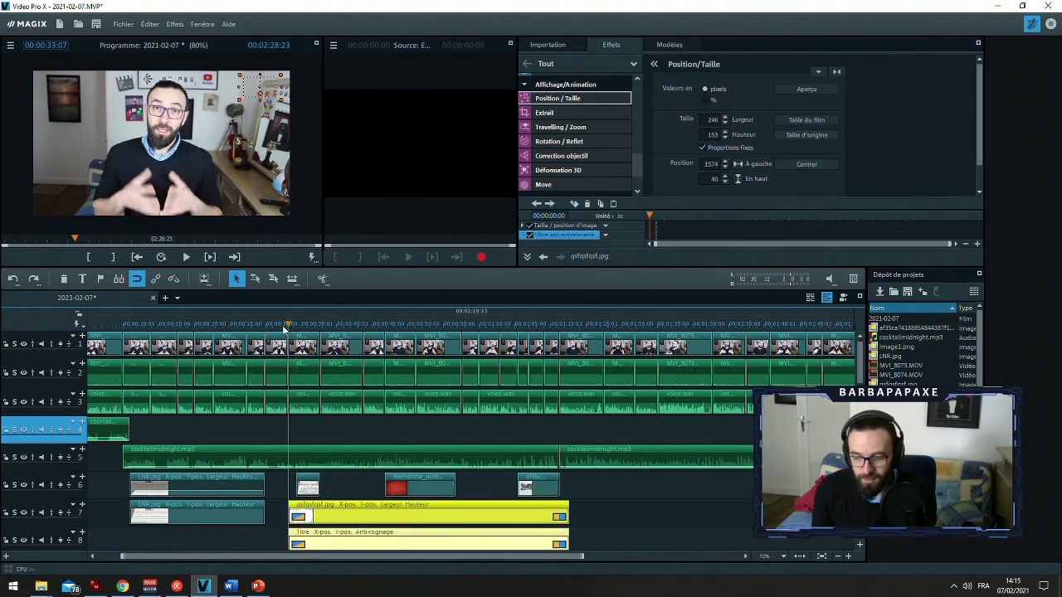
# Switch to File Explorer and open the "sound effect" folder inside "Archive normalisé"
pyautogui.scroll(-2, 860, 541)
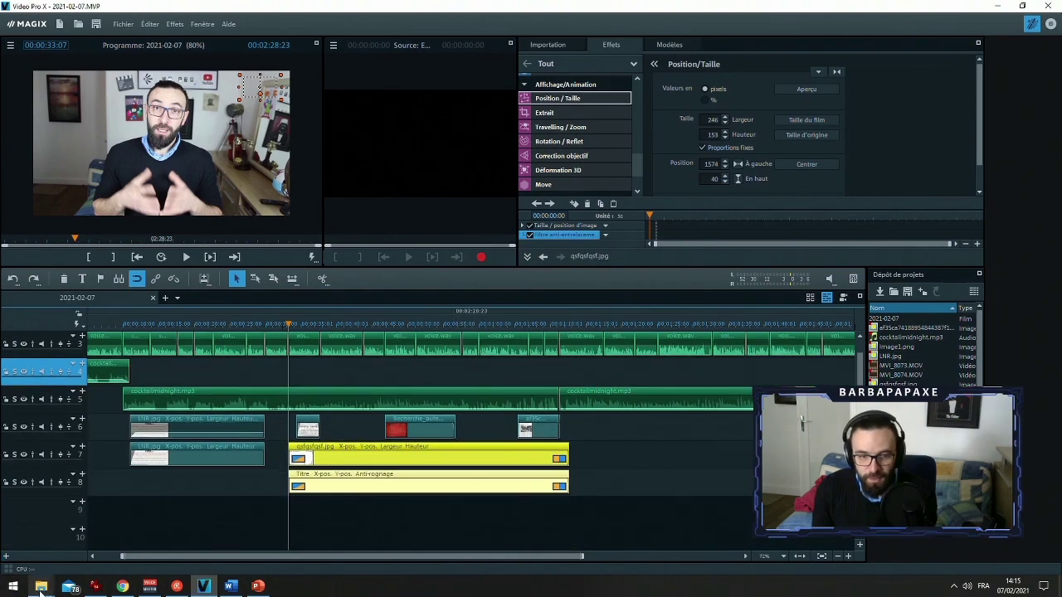
pyautogui.moveTo(41, 585)
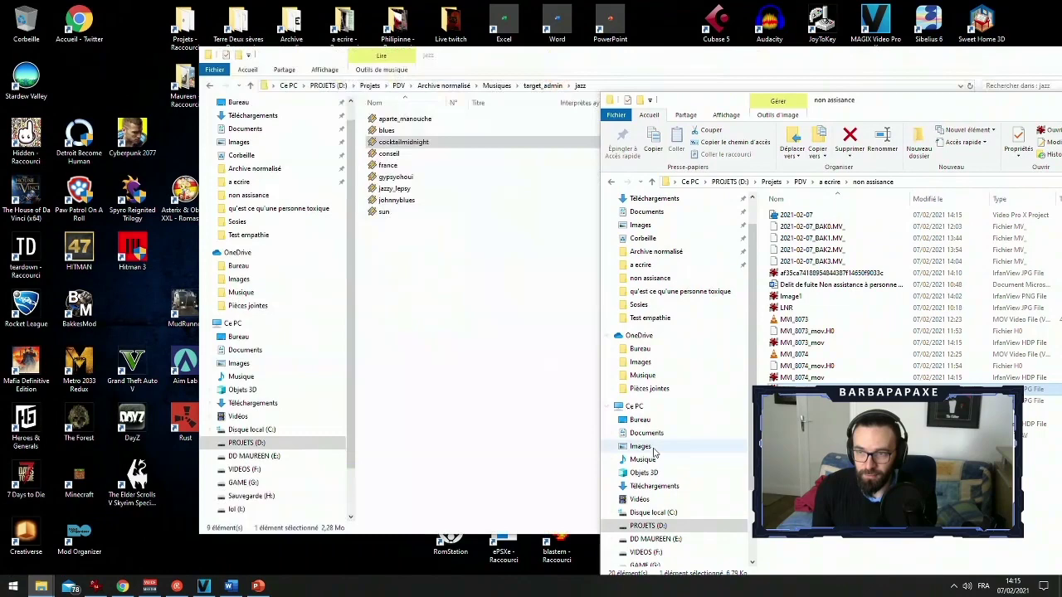
pyautogui.click(54, 543)
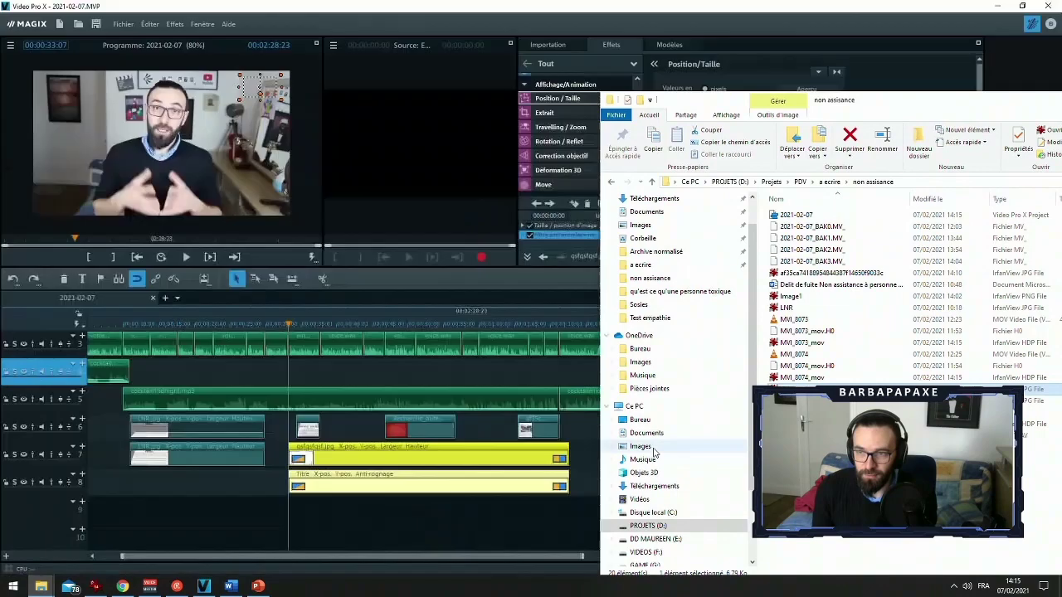
pyautogui.moveTo(40, 585)
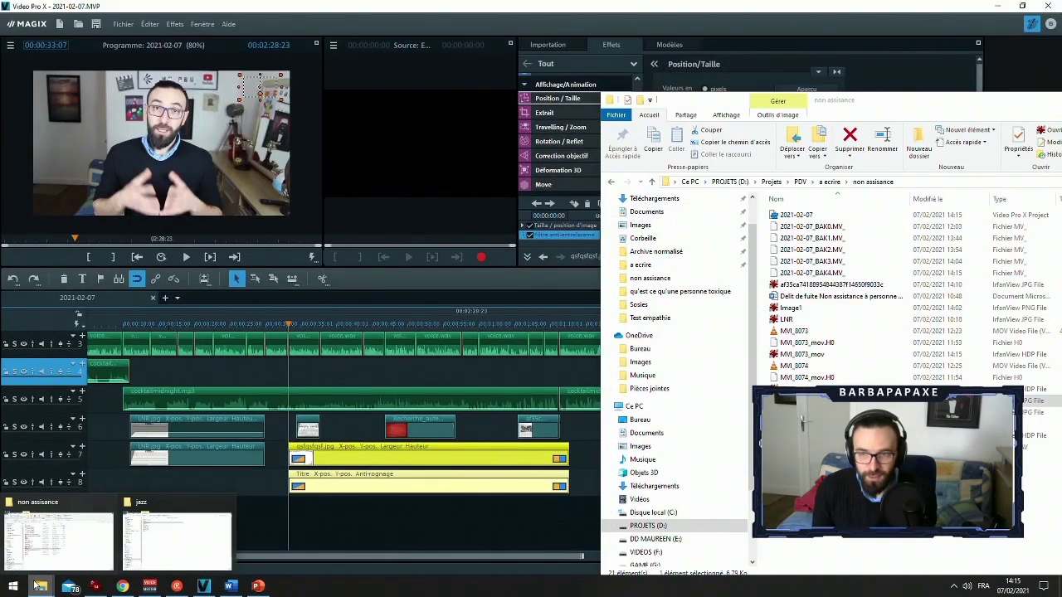
pyautogui.click(166, 539)
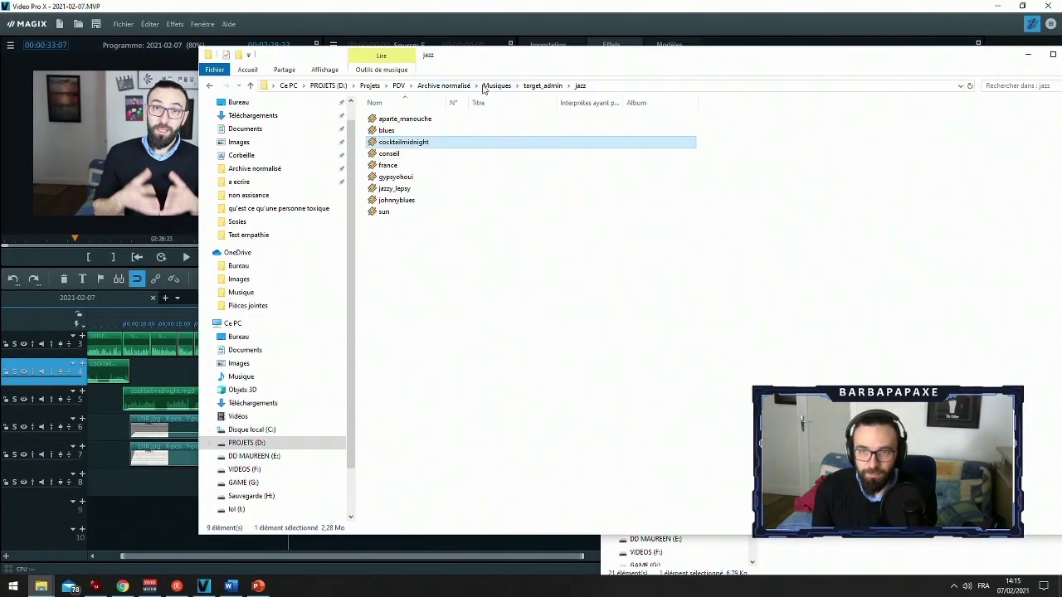
pyautogui.click(495, 86)
pyautogui.moveTo(517, 58); pyautogui.dragTo(430, 60)
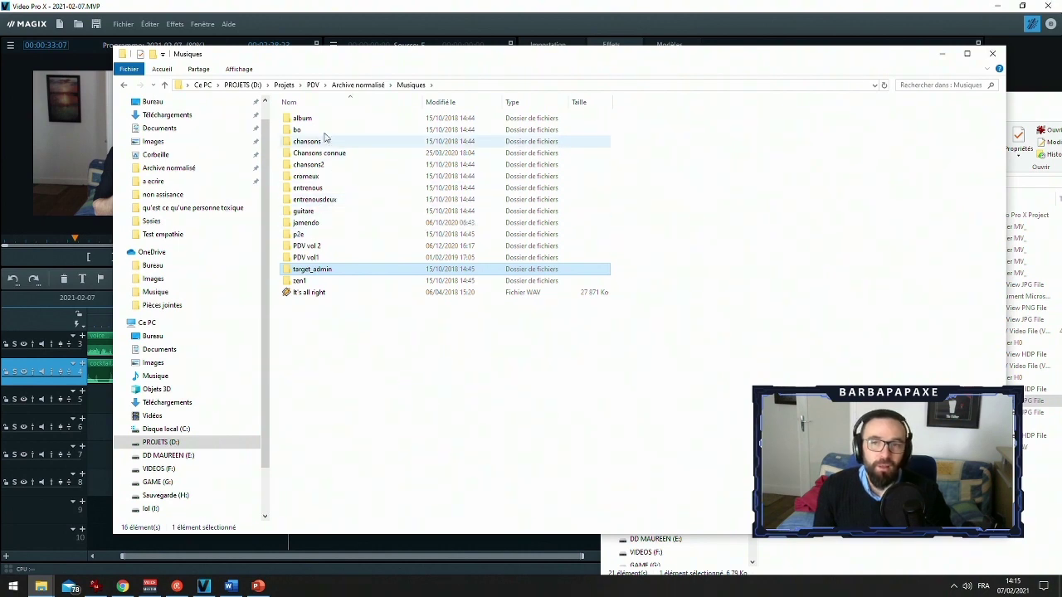
pyautogui.click(355, 86)
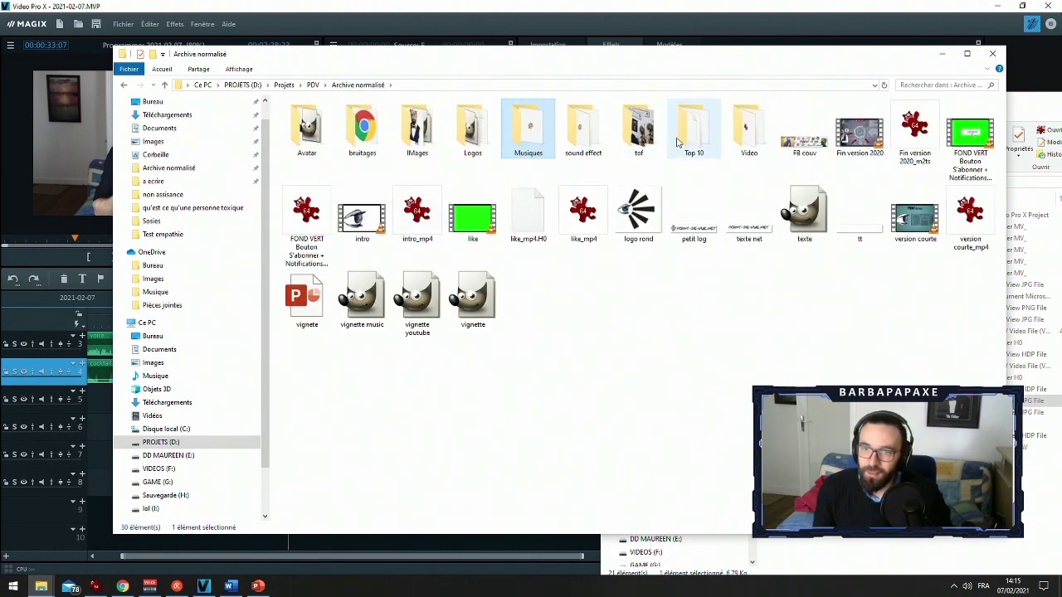
pyautogui.doubleClick(597, 130)
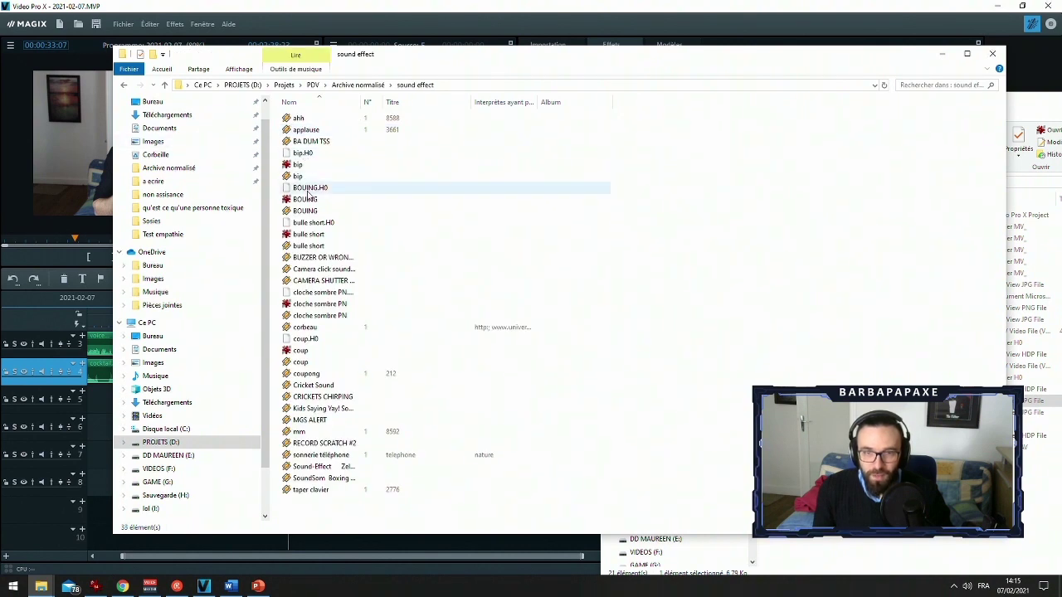
# Listen to the BOUING sound effect, place it on track 9 at 00:00:33:07 and return to Video Pro X
pyautogui.click(317, 215)
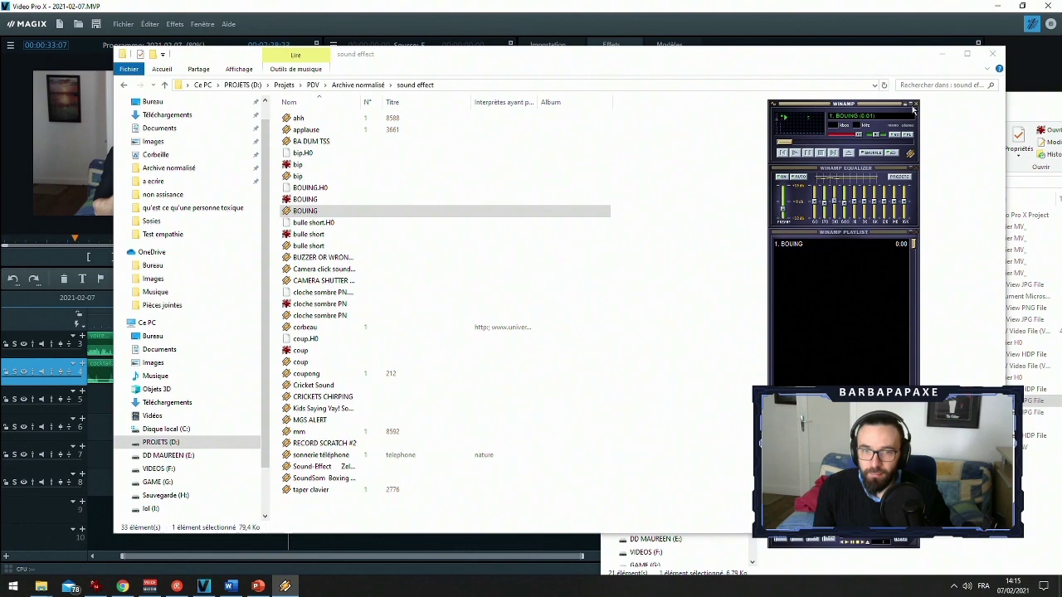
pyautogui.click(914, 106)
pyautogui.moveTo(423, 65); pyautogui.dragTo(871, 90)
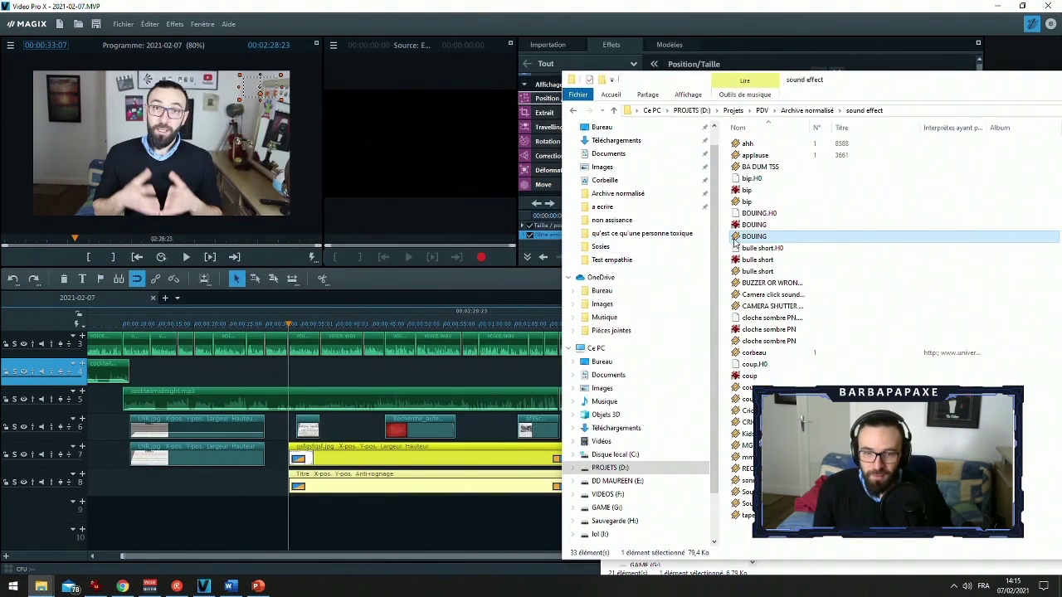
pyautogui.moveTo(365, 504); pyautogui.dragTo(292, 510)
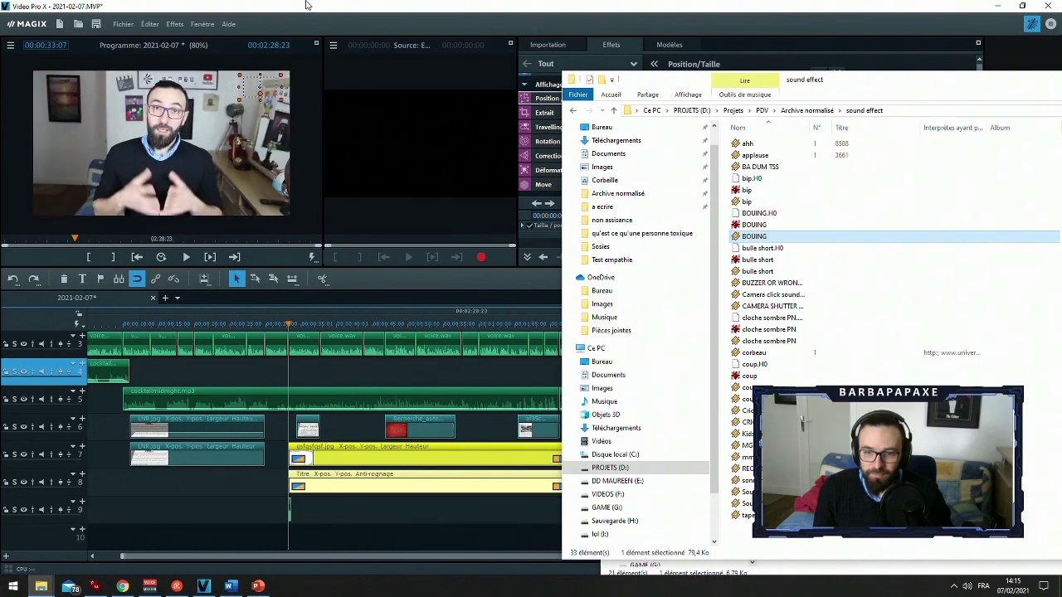
pyautogui.click(311, 5)
# Lower the volume of BOUING.wav on track 9 and play back the date overlay's entrance
pyautogui.click(847, 555)
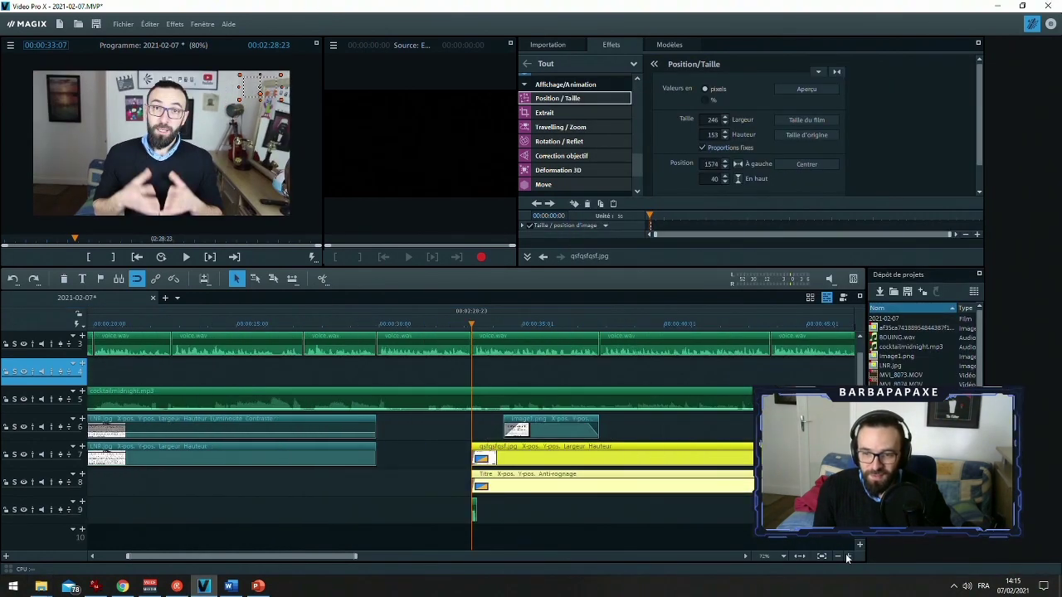
pyautogui.click(847, 556)
pyautogui.click(858, 534)
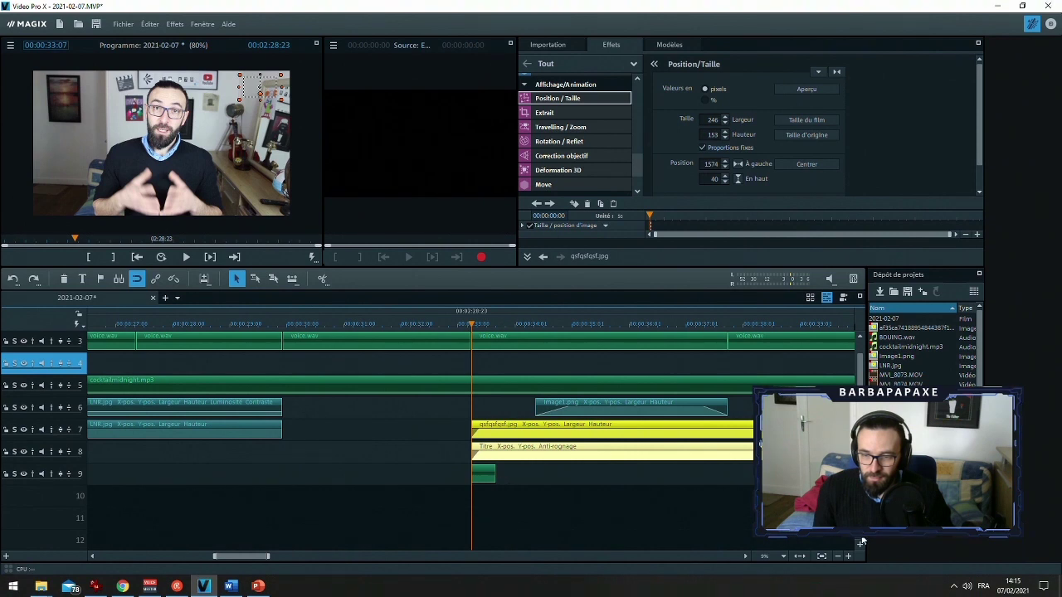
pyautogui.click(861, 541)
pyautogui.click(861, 540)
pyautogui.scroll(-2, 483, 498)
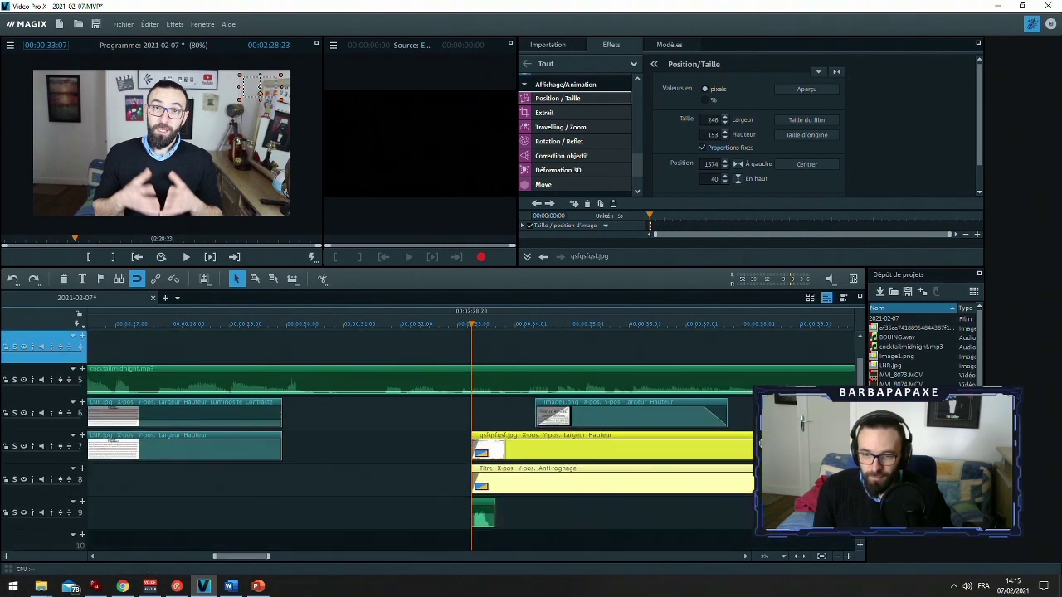
pyautogui.click(483, 478)
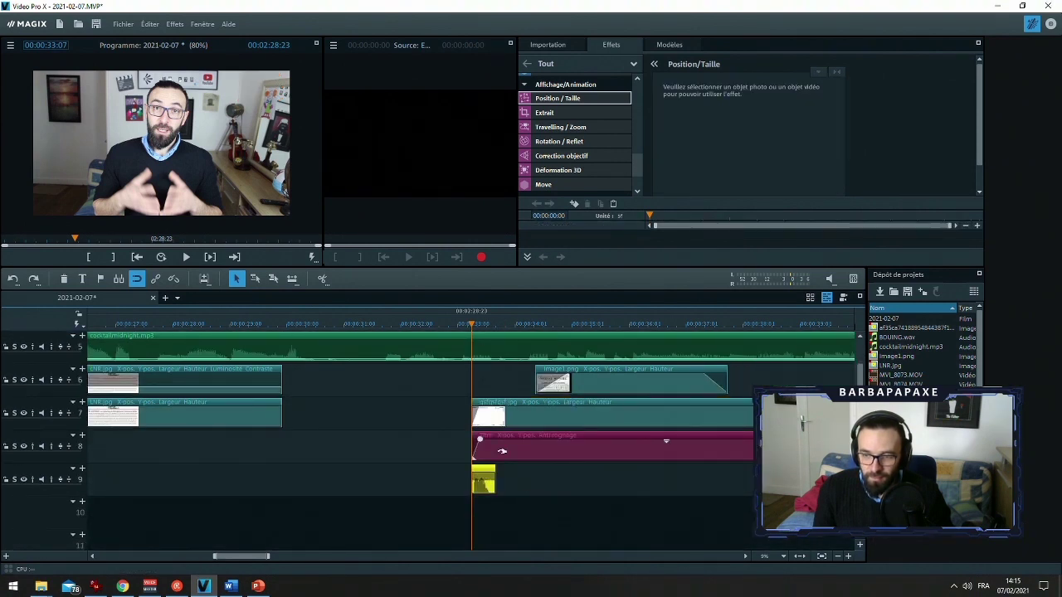
pyautogui.click(847, 557)
pyautogui.click(847, 556)
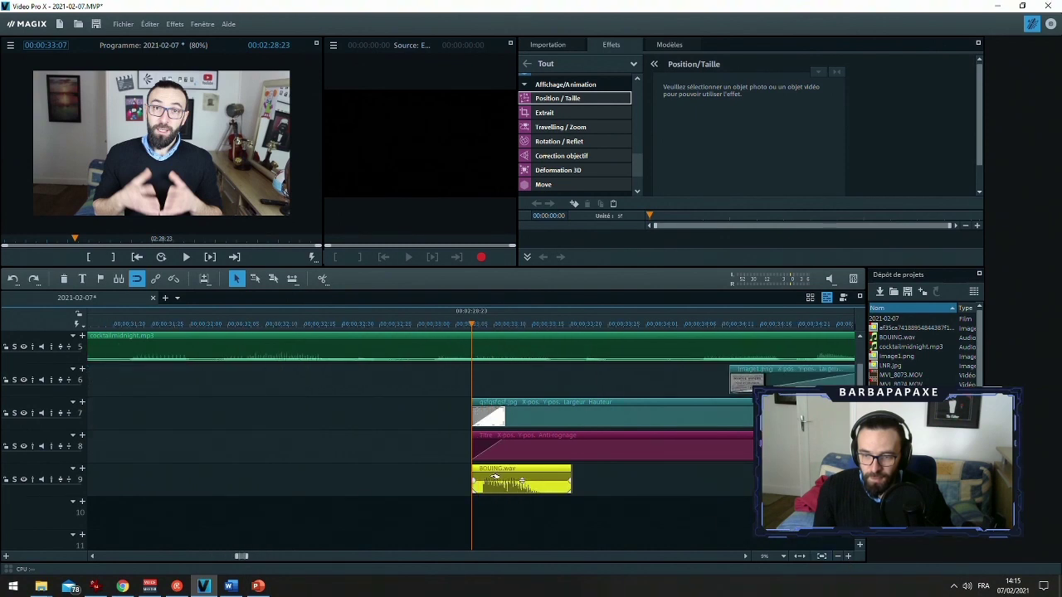
pyautogui.moveTo(525, 480); pyautogui.dragTo(522, 529)
pyautogui.click(324, 322)
pyautogui.press('space')
pyautogui.press('space')
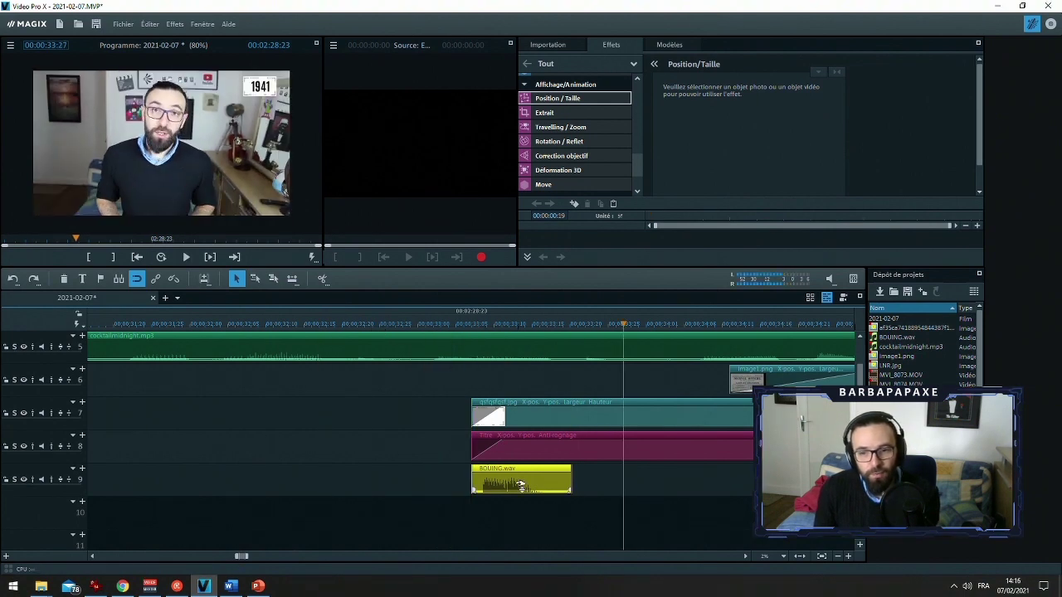
# Reduce the BOUING.wav volume slightly further and replay the passage around 00:00:33:07
pyautogui.moveTo(523, 490); pyautogui.dragTo(523, 495)
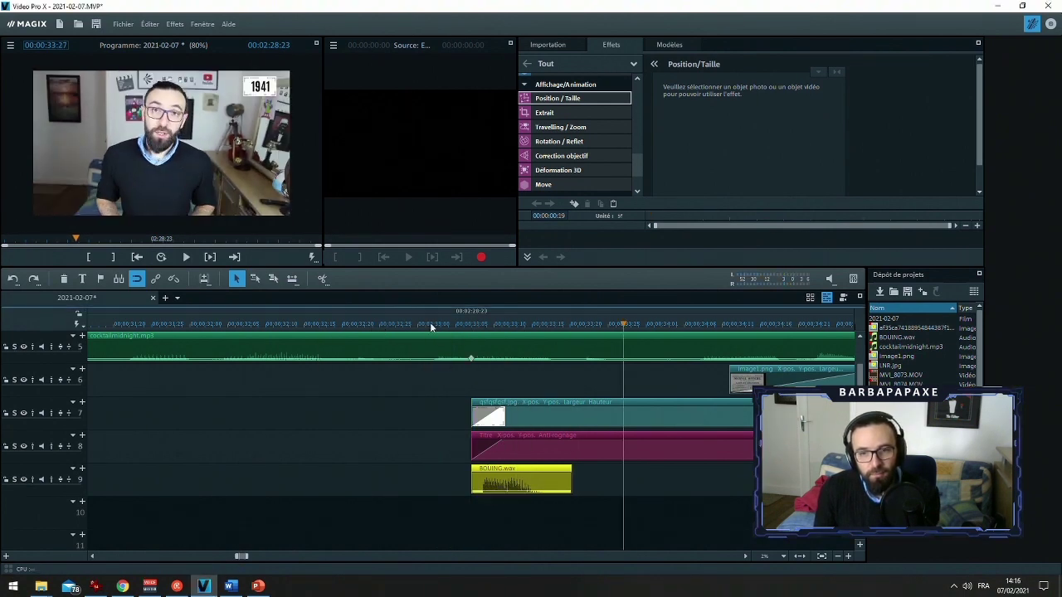
pyautogui.click(289, 324)
pyautogui.press('space')
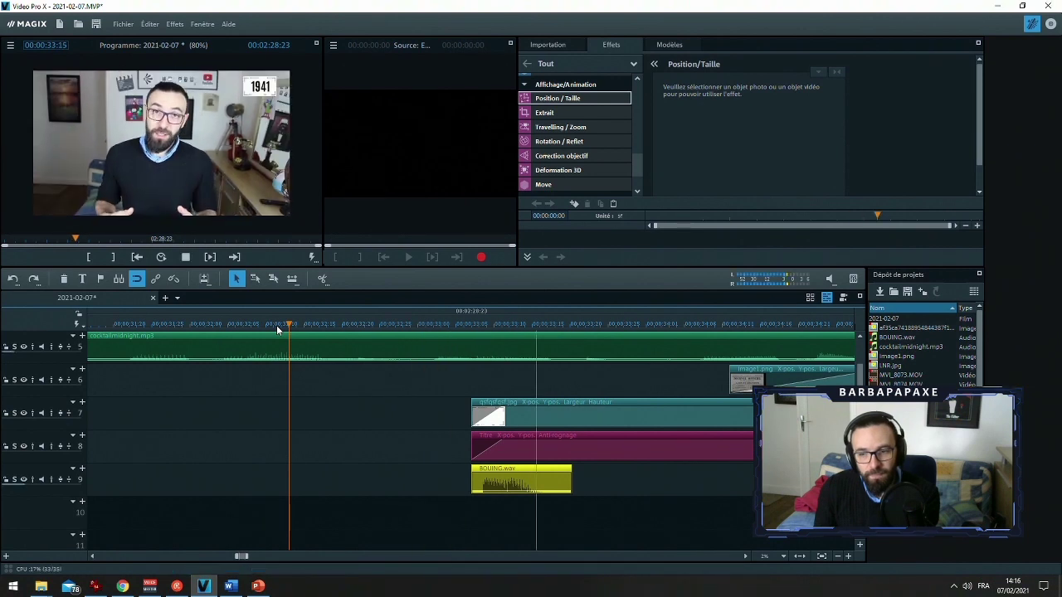
pyautogui.press('space')
# Extend the viewfinder image on track 7 and the 1941 title on track 8 to the end of the voice clips on track 3
pyautogui.click(838, 556)
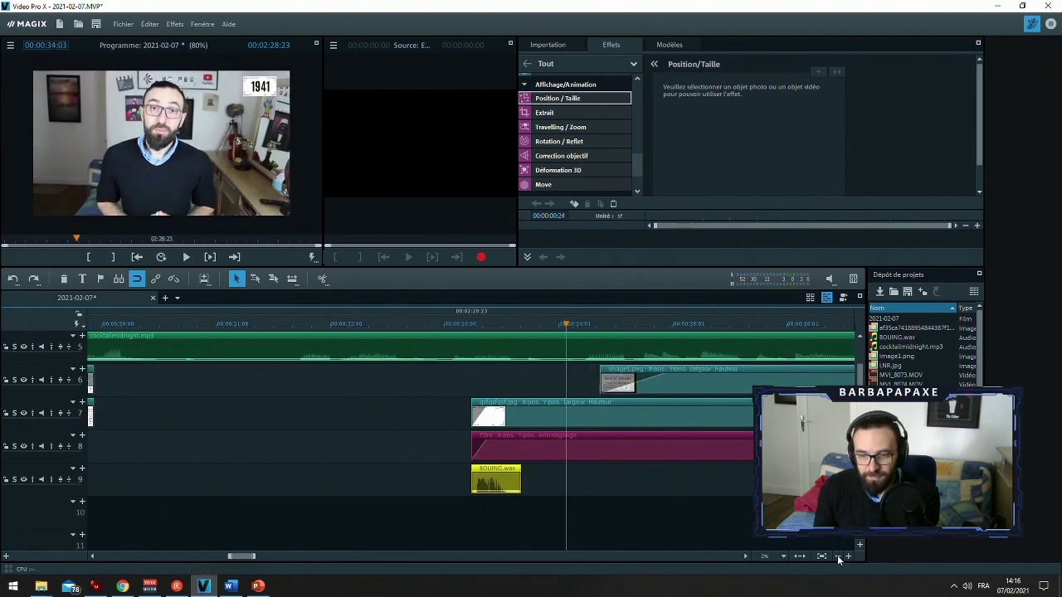
pyautogui.click(838, 556)
pyautogui.click(838, 557)
pyautogui.click(838, 556)
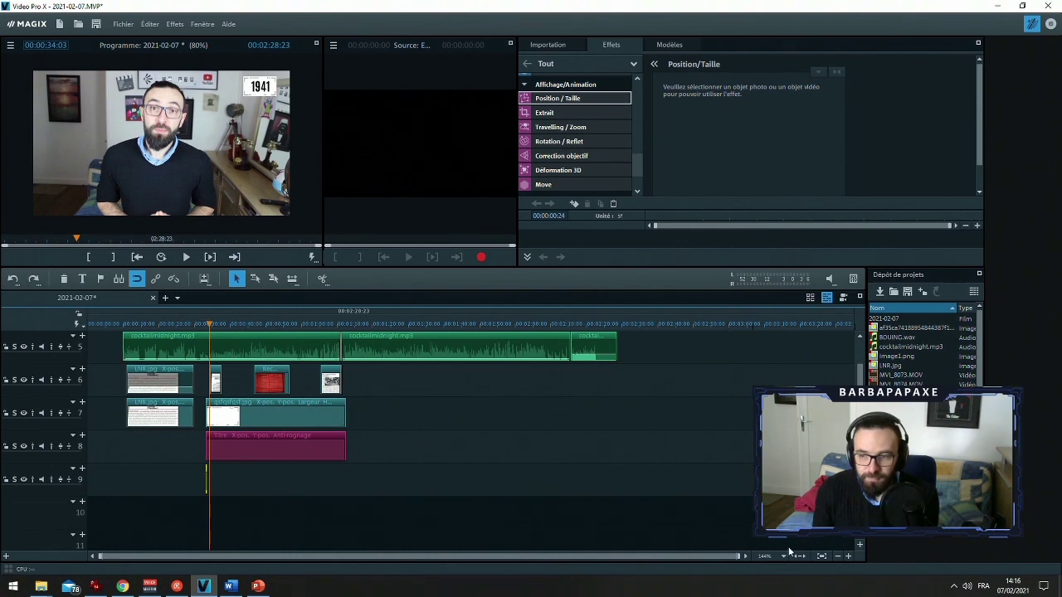
pyautogui.click(838, 556)
pyautogui.scroll(3, 857, 374)
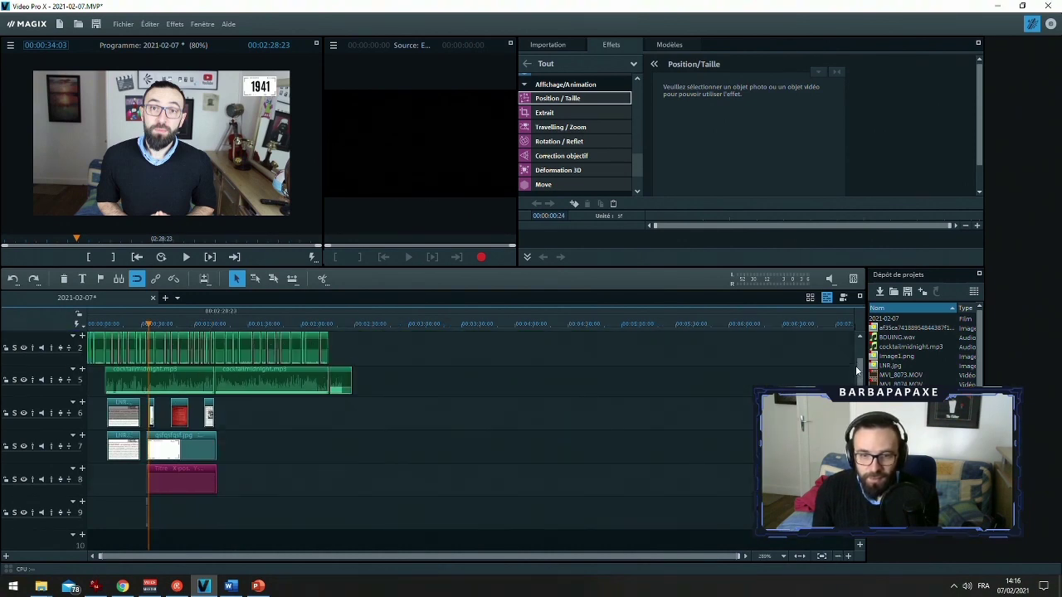
pyautogui.scroll(-1, 857, 375)
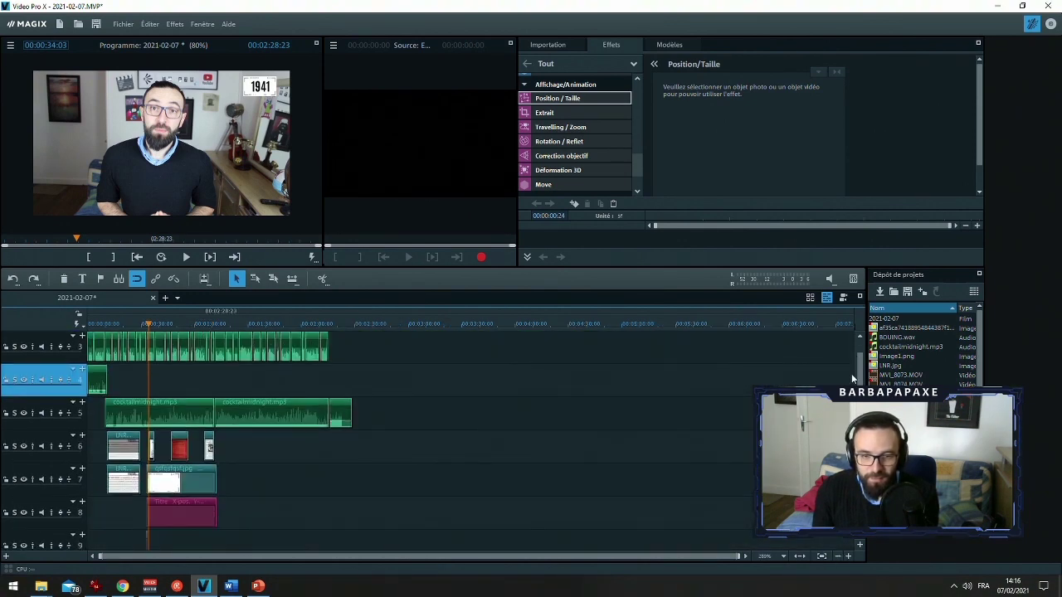
pyautogui.click(202, 498)
pyautogui.moveTo(216, 479); pyautogui.dragTo(328, 474)
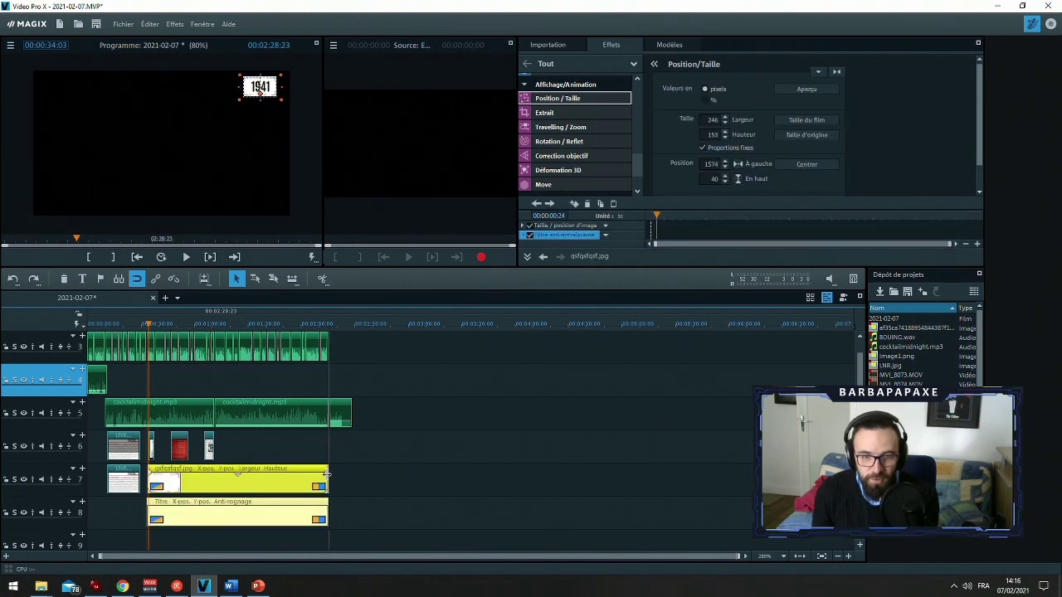
# Move the playhead back to the start of the date overlay at 00:00:33:07 and save the project
pyautogui.click(145, 325)
pyautogui.hotkey('ctrl', 's')
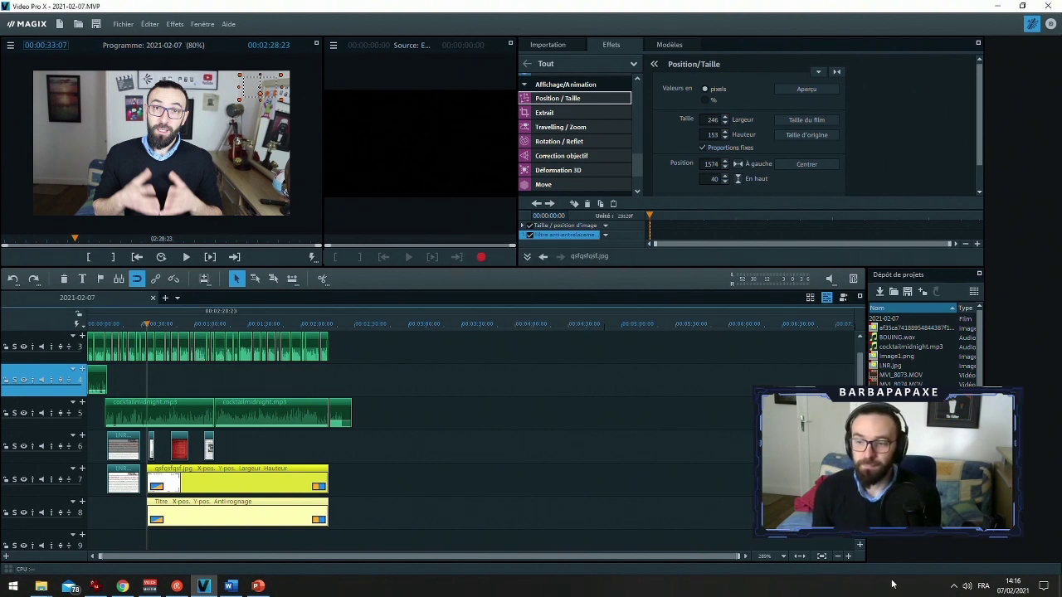
# Play back the edit from just before the 1941 overlay up to the red notice clip on track 6
pyautogui.click(851, 557)
pyautogui.click(851, 556)
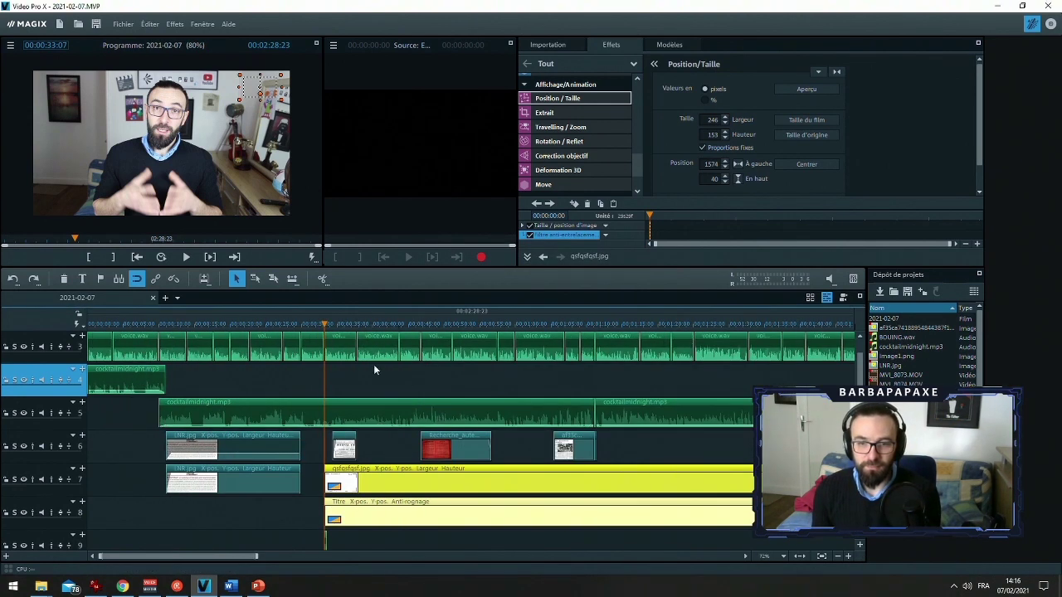
pyautogui.click(309, 326)
pyautogui.press('space')
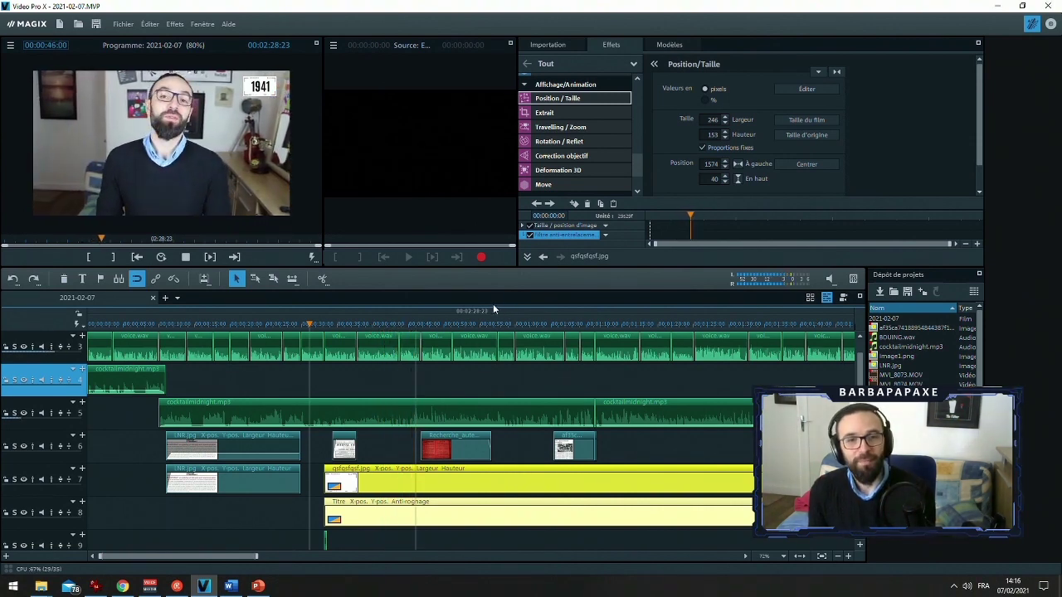
pyautogui.press('space')
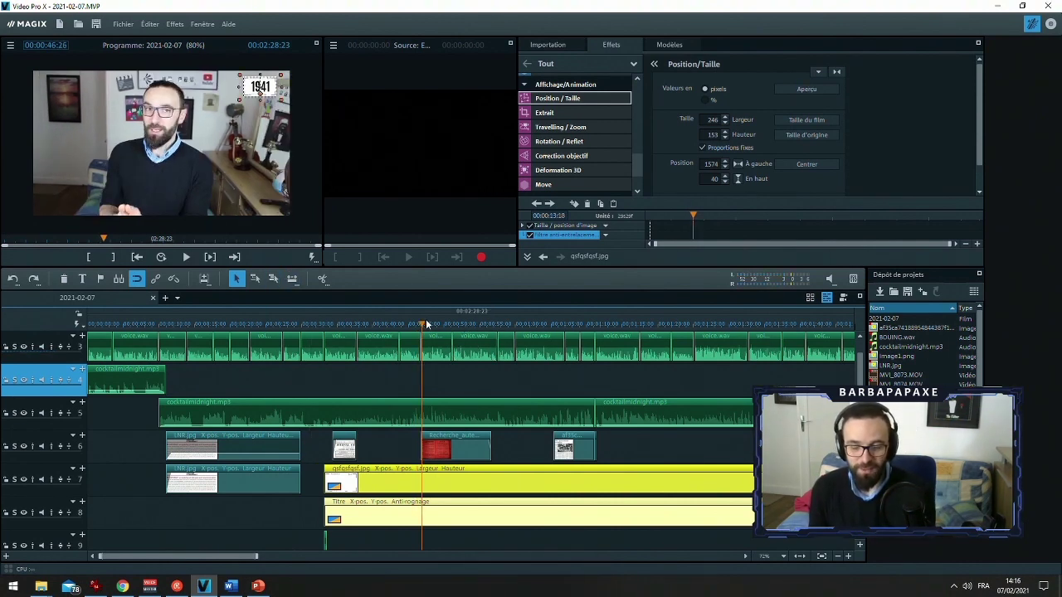
# Deselect the overlay clips and play back the passage where the red notice on track 6 appears
pyautogui.click(438, 371)
pyautogui.press('space')
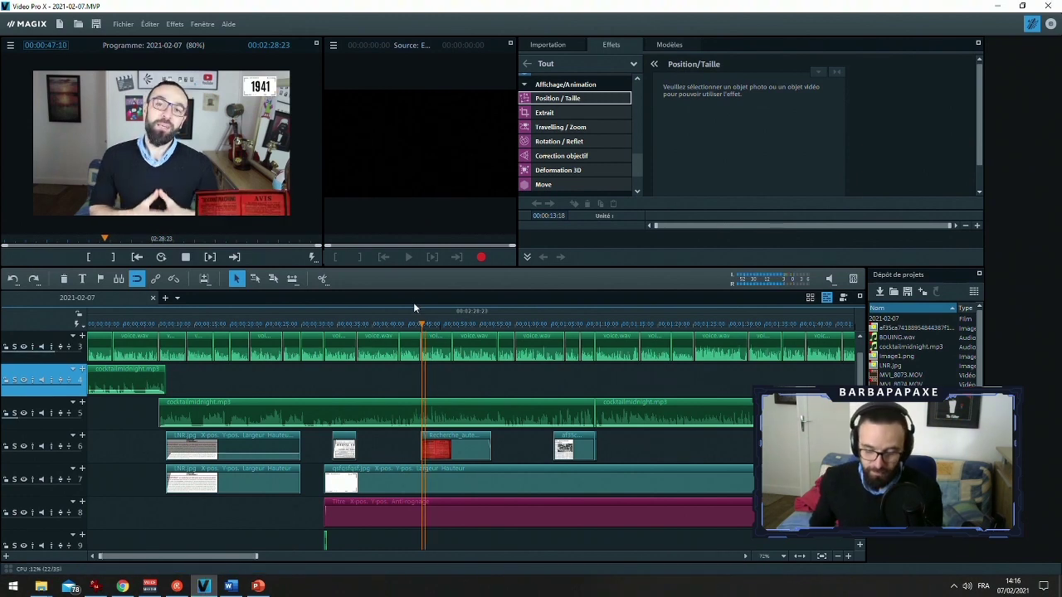
pyautogui.press('space')
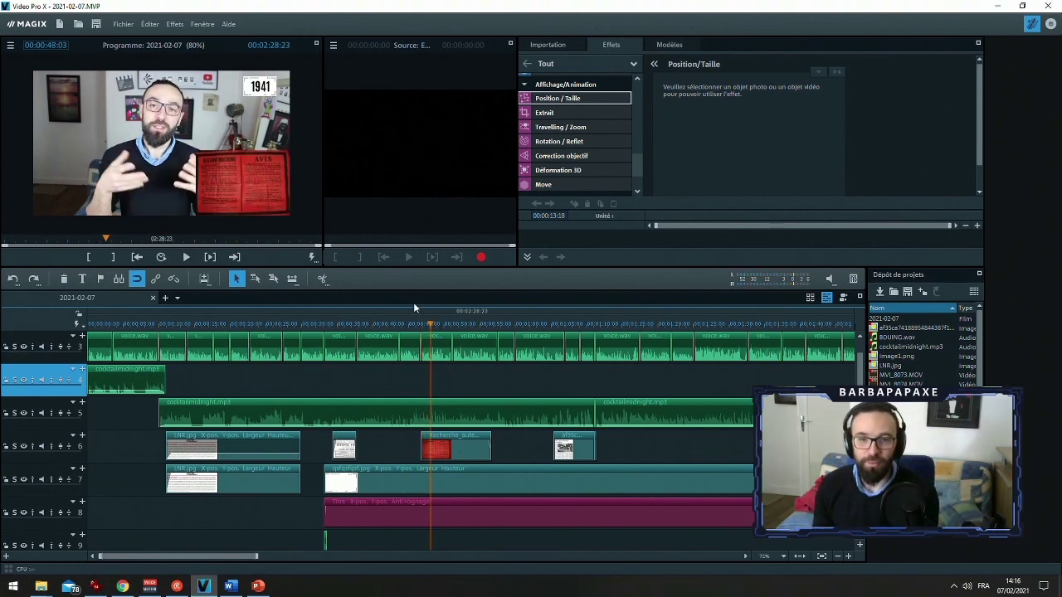
pyautogui.press('space')
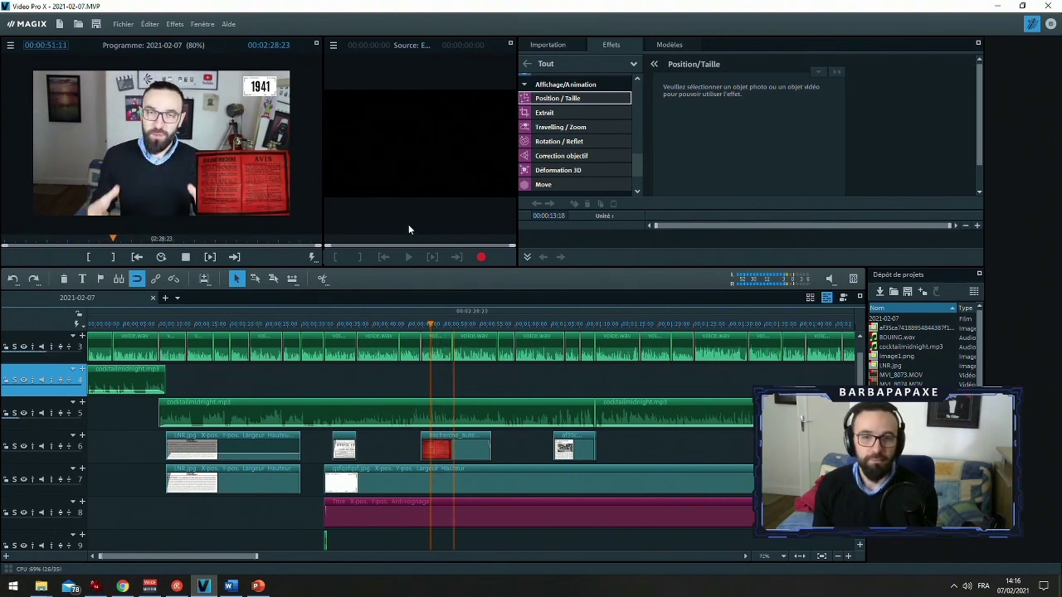
pyautogui.press('space')
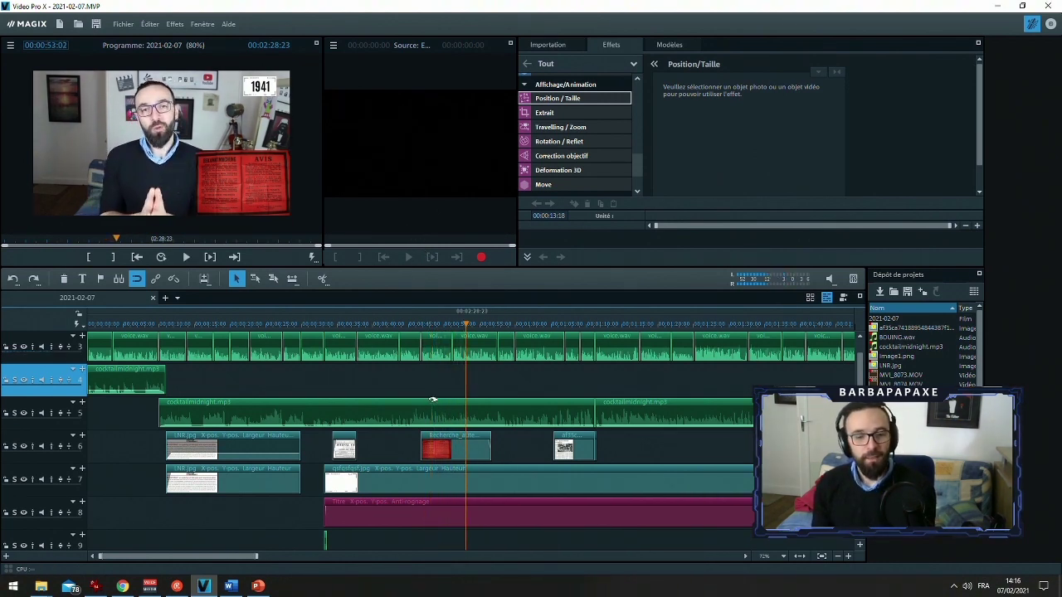
# Switch to Chrome, search Google for "histoire court 50 otages nantezs" and open the Wikipedia article on the Cours des 50-Otages
pyautogui.click(123, 585)
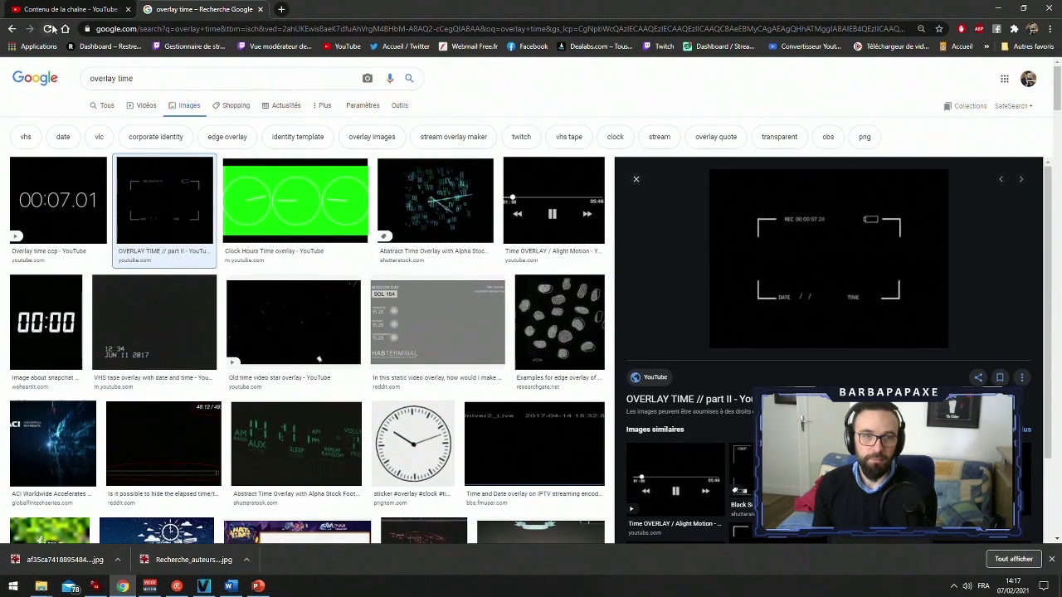
pyautogui.click(64, 28)
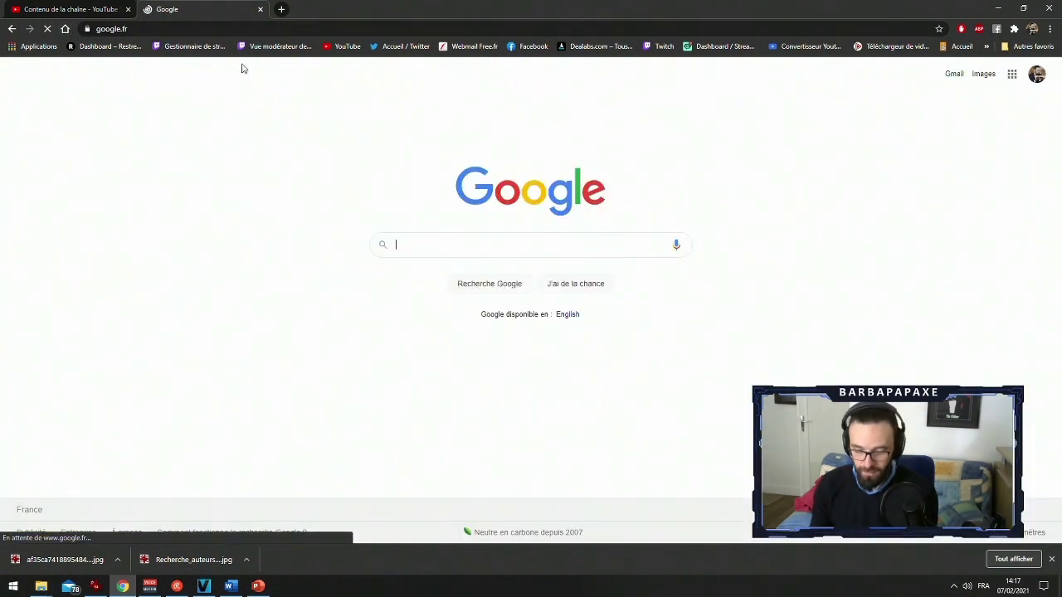
pyautogui.write('toire c')
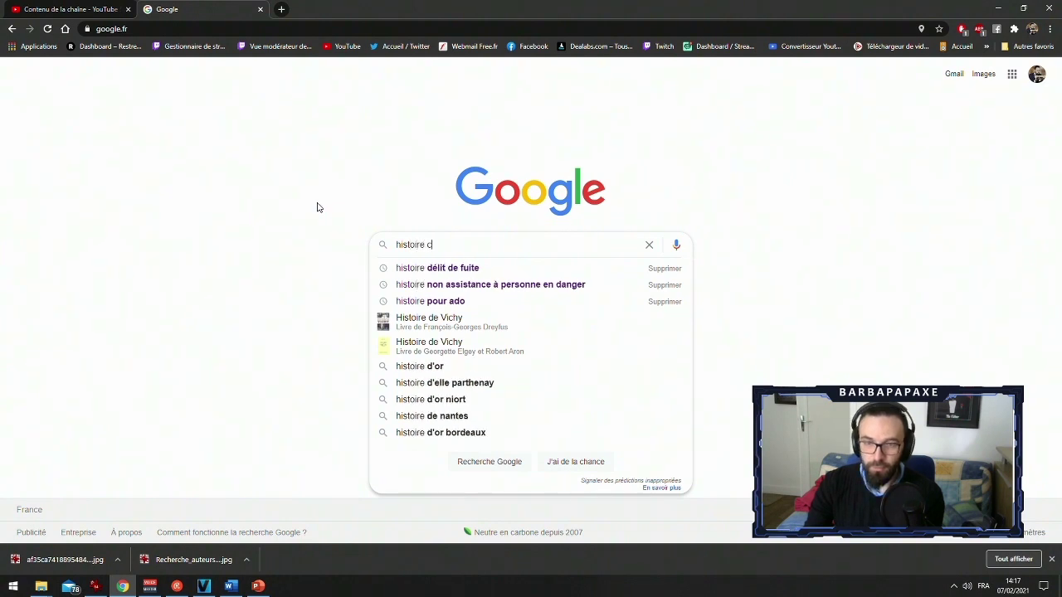
pyautogui.write('ourt 50 otages nantezs')
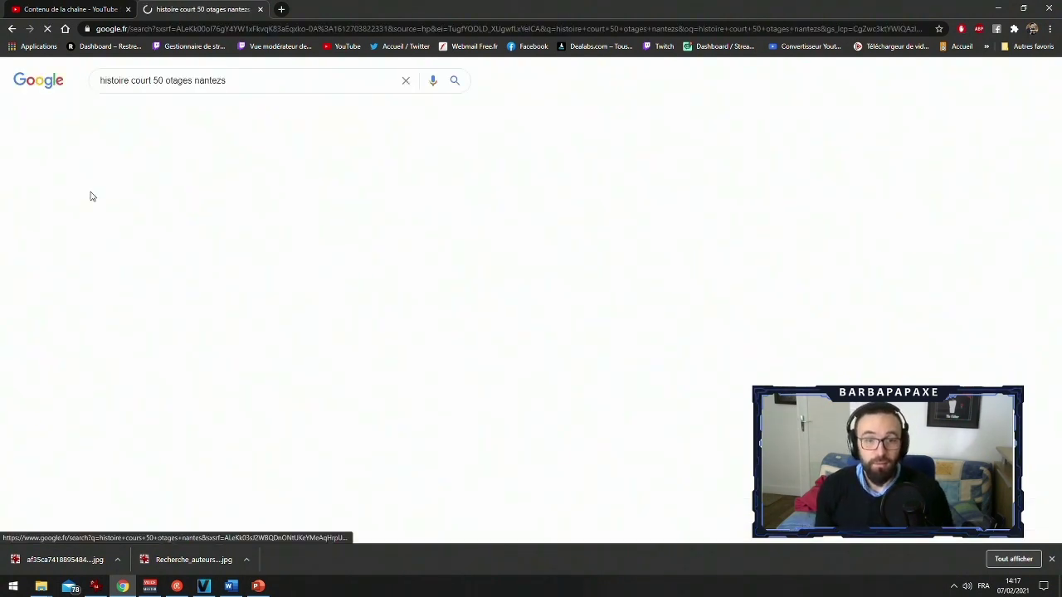
pyautogui.scroll(-2, 219, 319)
pyautogui.click(218, 318)
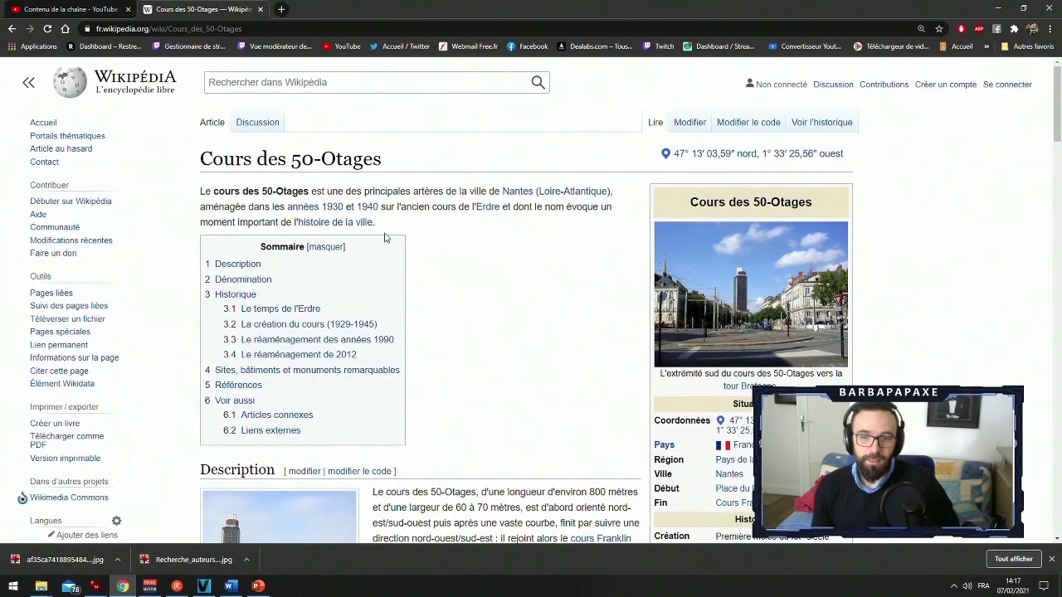
# Read through the Cours des 50-Otages article, from its description and naming to its redevelopment history and references
pyautogui.scroll(-3, 384, 238)
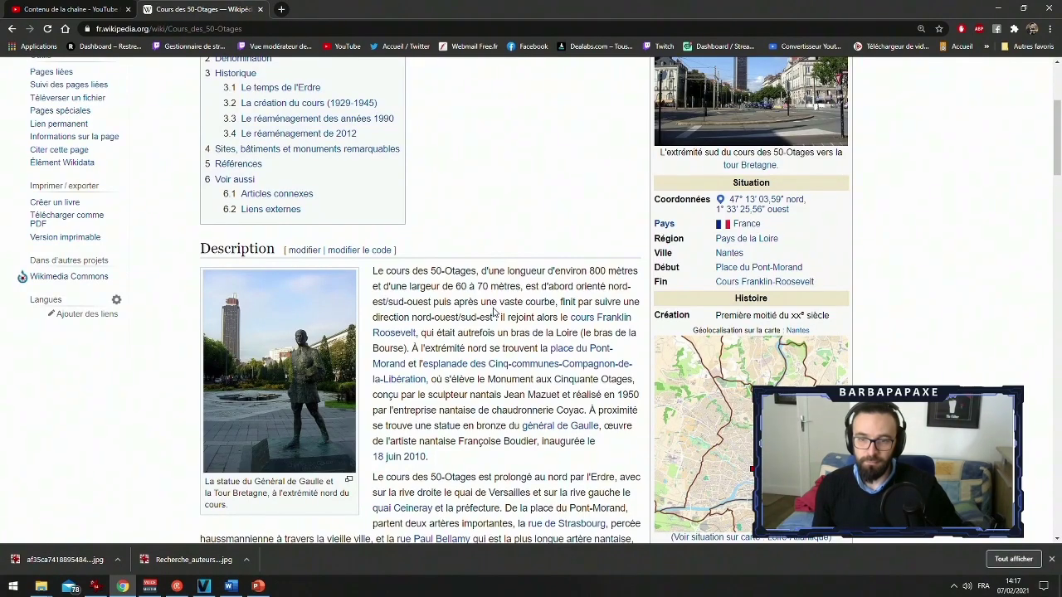
pyautogui.scroll(-1, 493, 307)
pyautogui.scroll(-3, 492, 307)
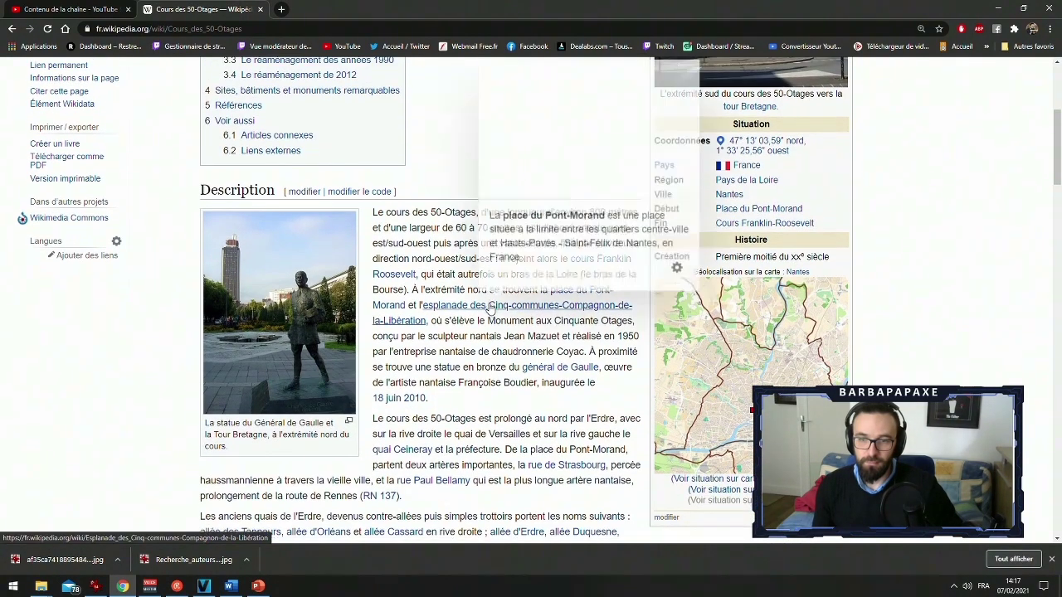
pyautogui.scroll(-5, 521, 307)
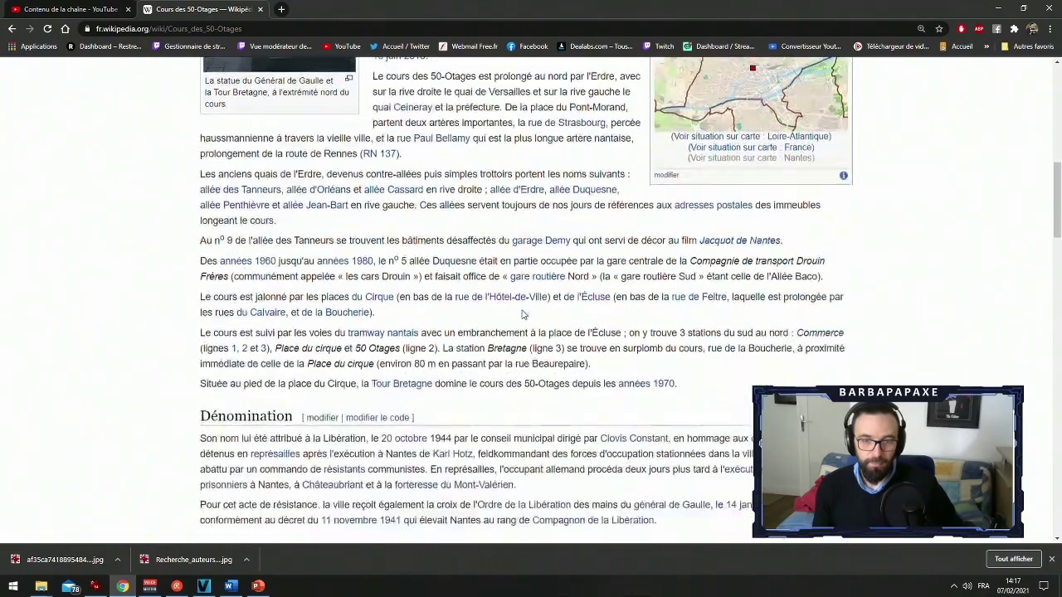
pyautogui.scroll(-3, 522, 308)
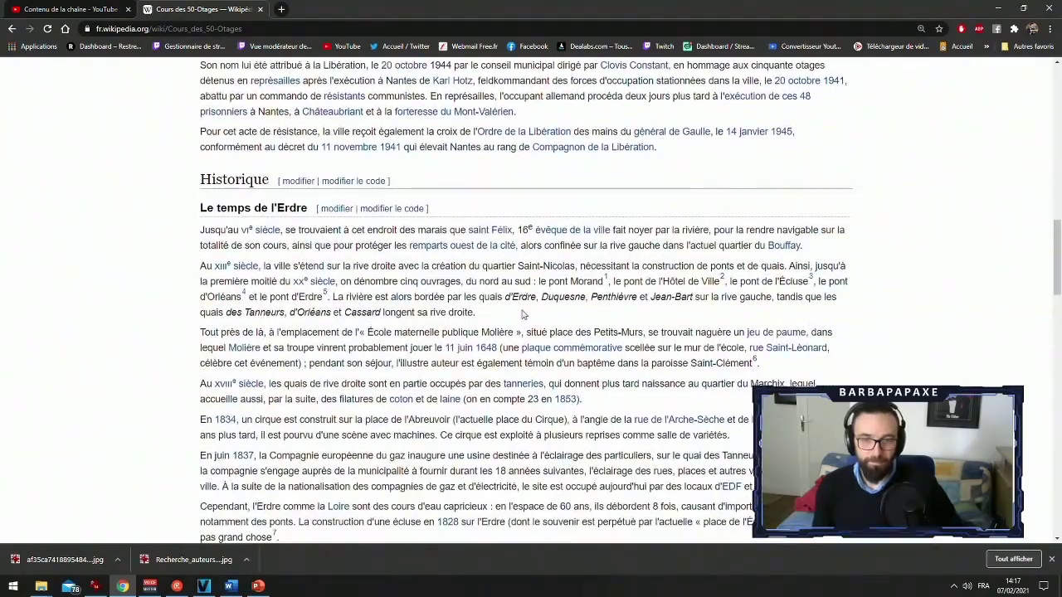
pyautogui.scroll(-2, 523, 313)
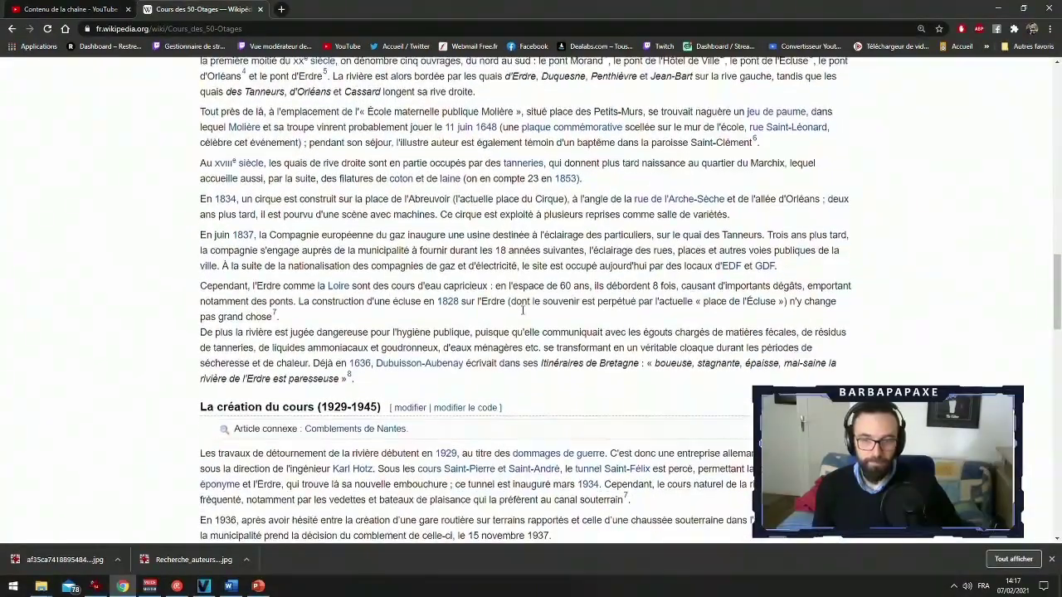
pyautogui.scroll(-3, 523, 313)
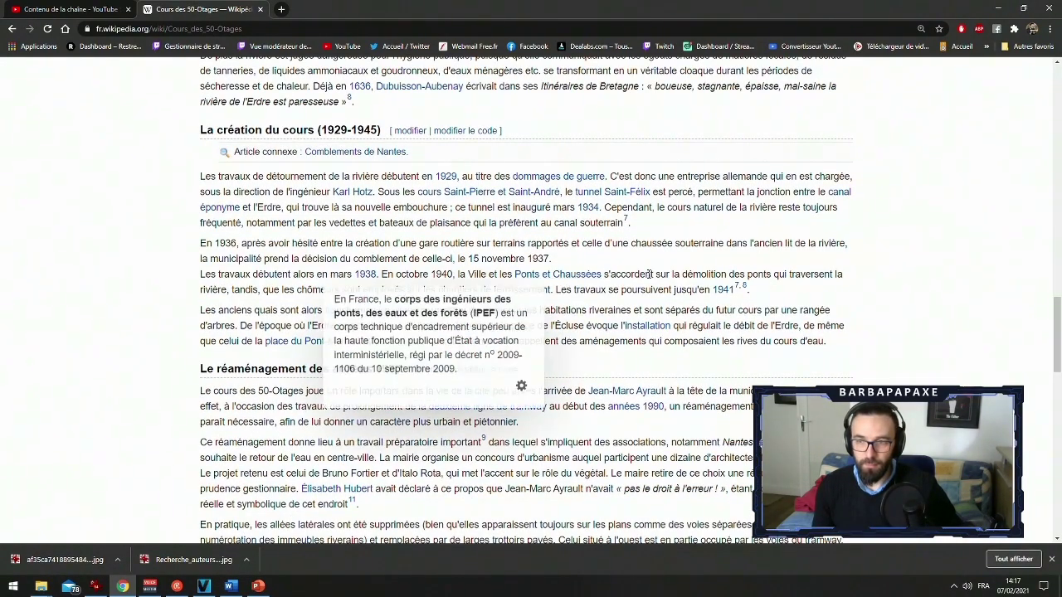
pyautogui.scroll(-3, 362, 296)
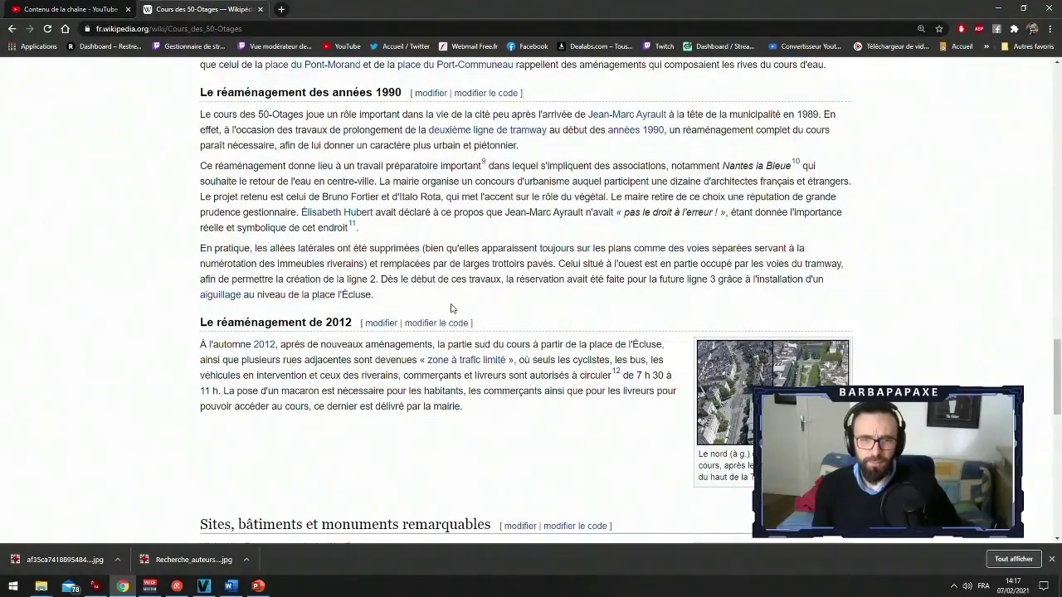
pyautogui.scroll(-4, 450, 299)
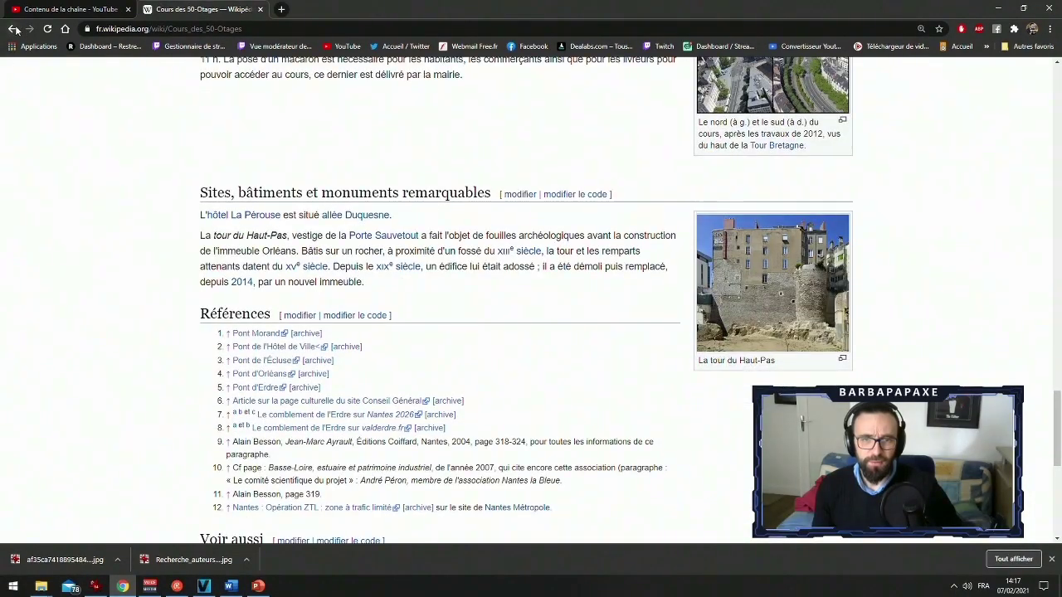
# Return to the search results, open the Wikipedia article "Représailles après la mort de Karl Hotz" and go to its section on the 20 October 1941 attack
pyautogui.hotkey('alt', 'Left')
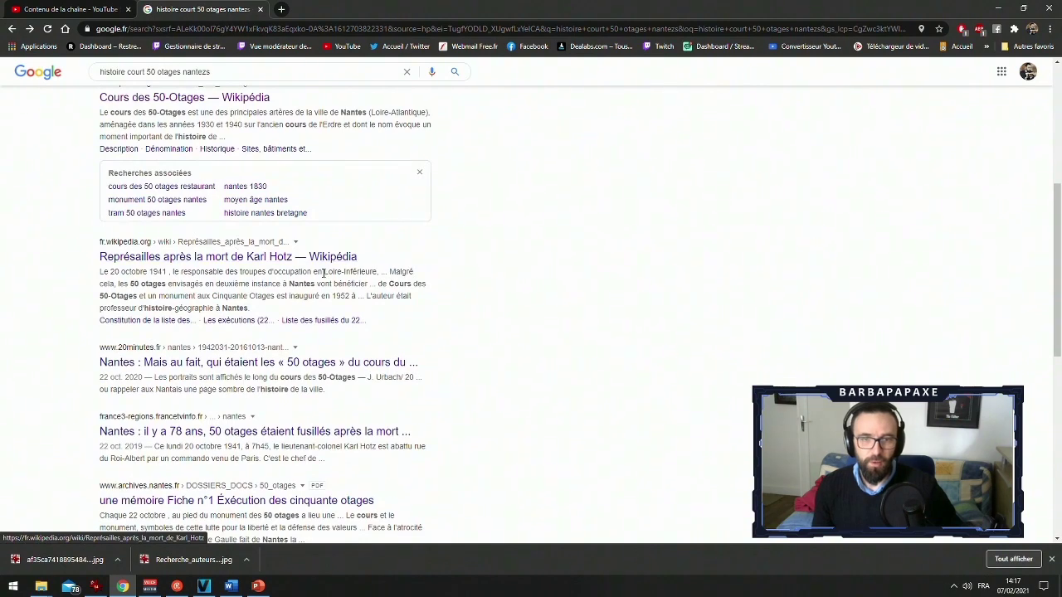
pyautogui.click(324, 257)
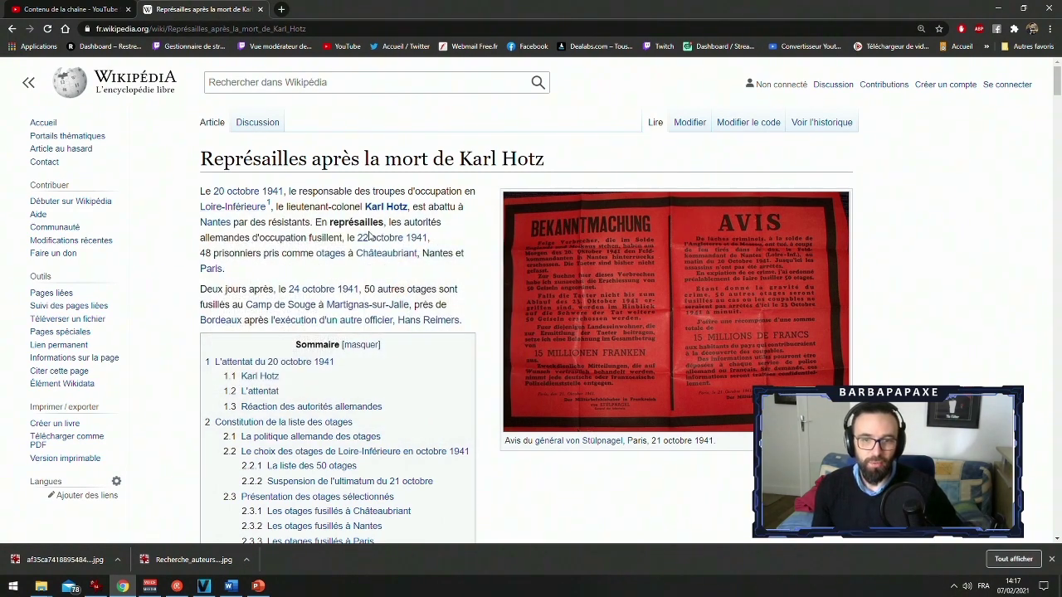
pyautogui.scroll(-5, 369, 240)
pyautogui.scroll(-2, 369, 240)
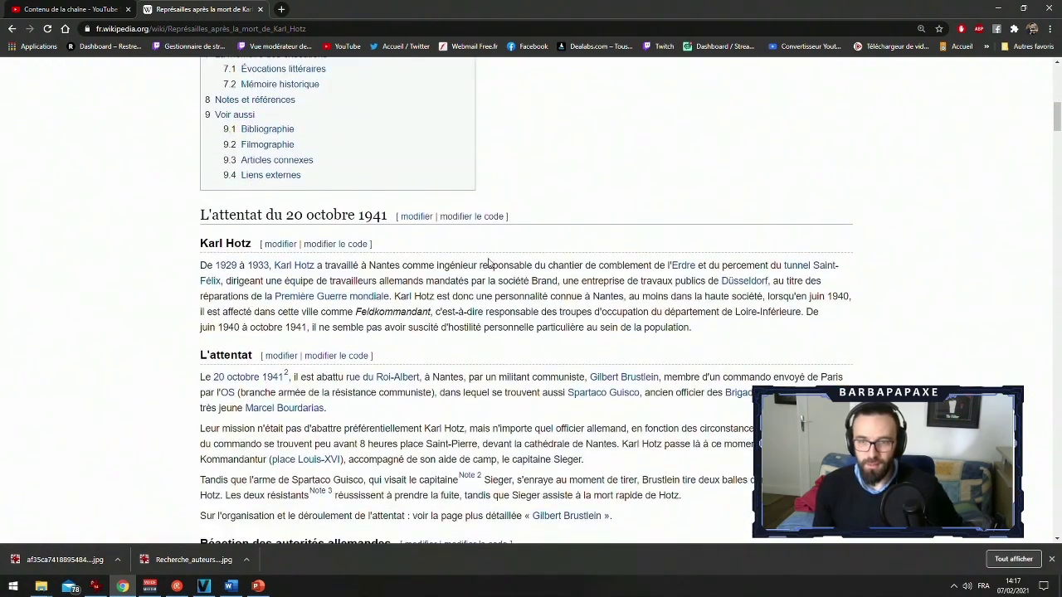
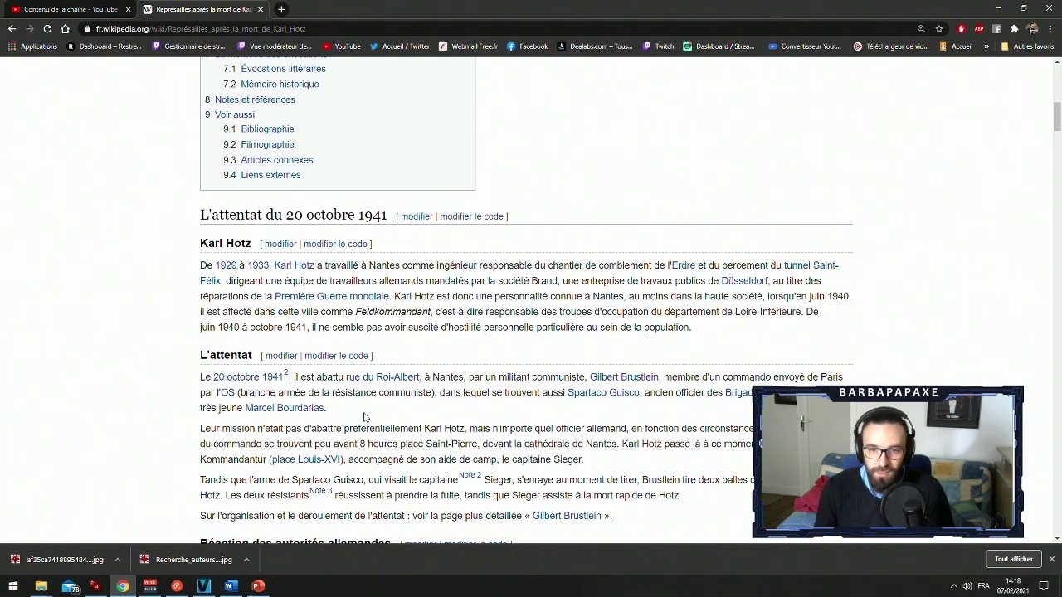
# Read the article's passages on the attack, the German authorities' reaction and the German hostage policy
pyautogui.scroll(-1, 402, 366)
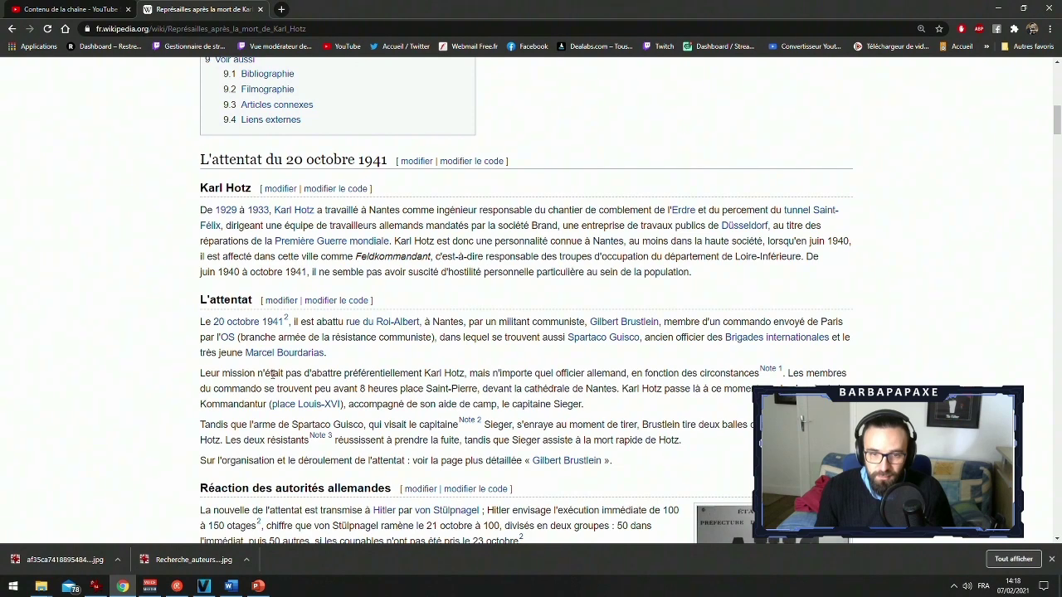
pyautogui.scroll(-1, 272, 373)
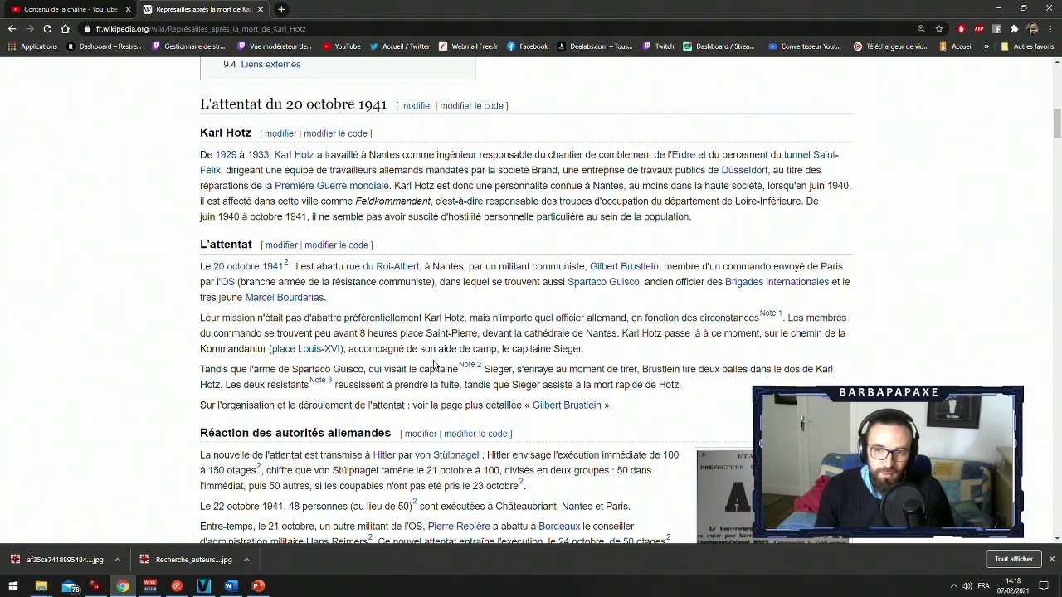
pyautogui.scroll(-1, 433, 363)
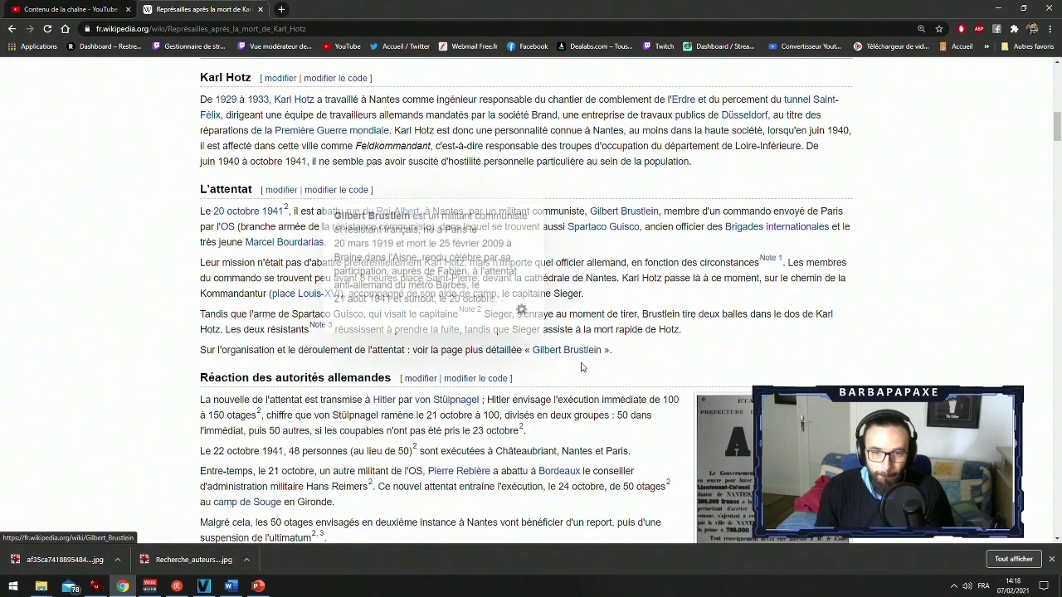
pyautogui.scroll(-1, 279, 352)
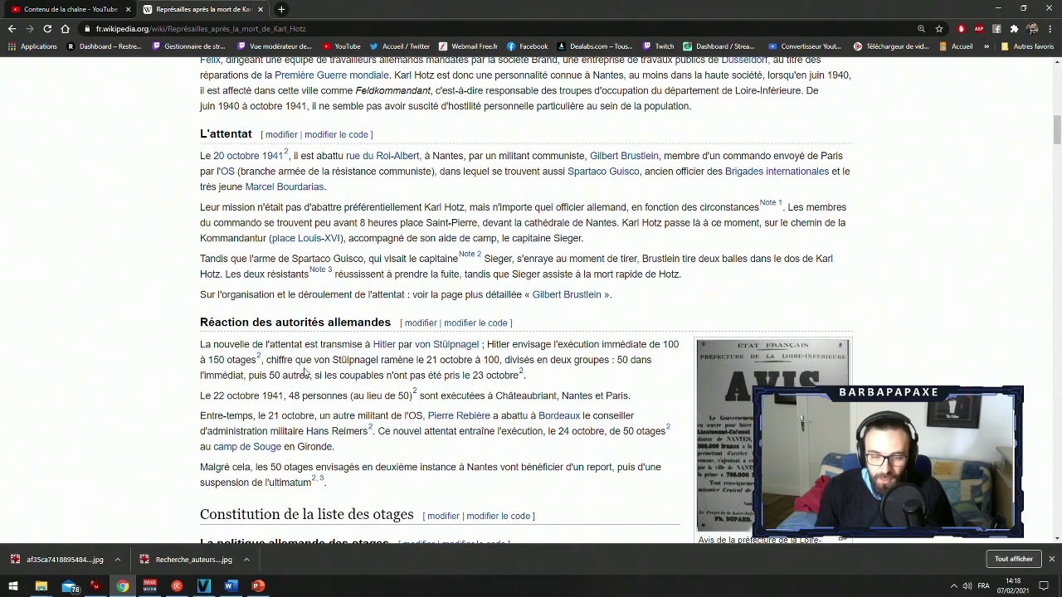
pyautogui.scroll(-1, 305, 372)
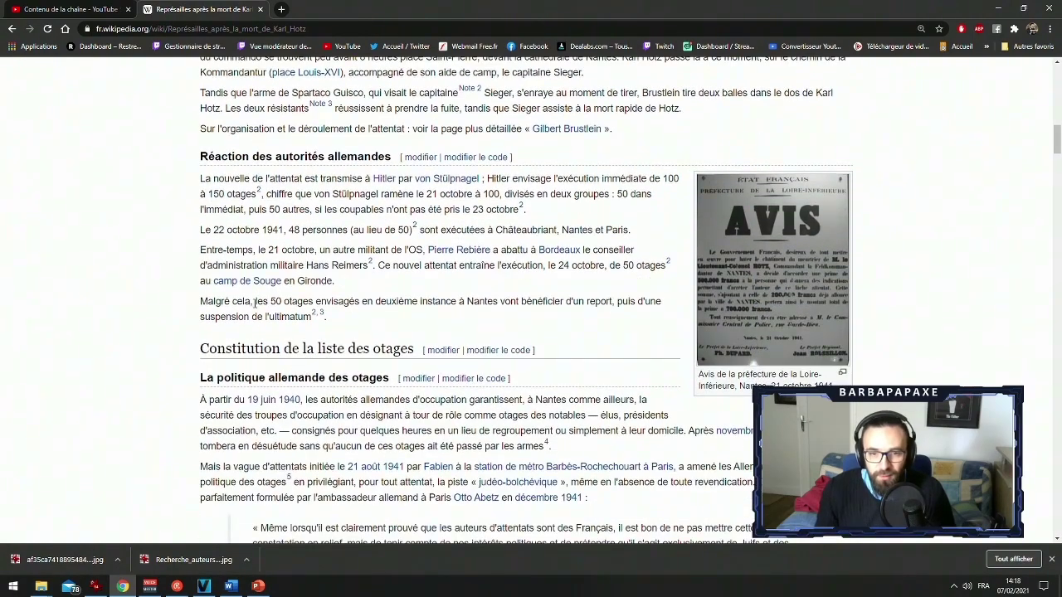
pyautogui.scroll(-1, 254, 303)
pyautogui.scroll(-2, 255, 303)
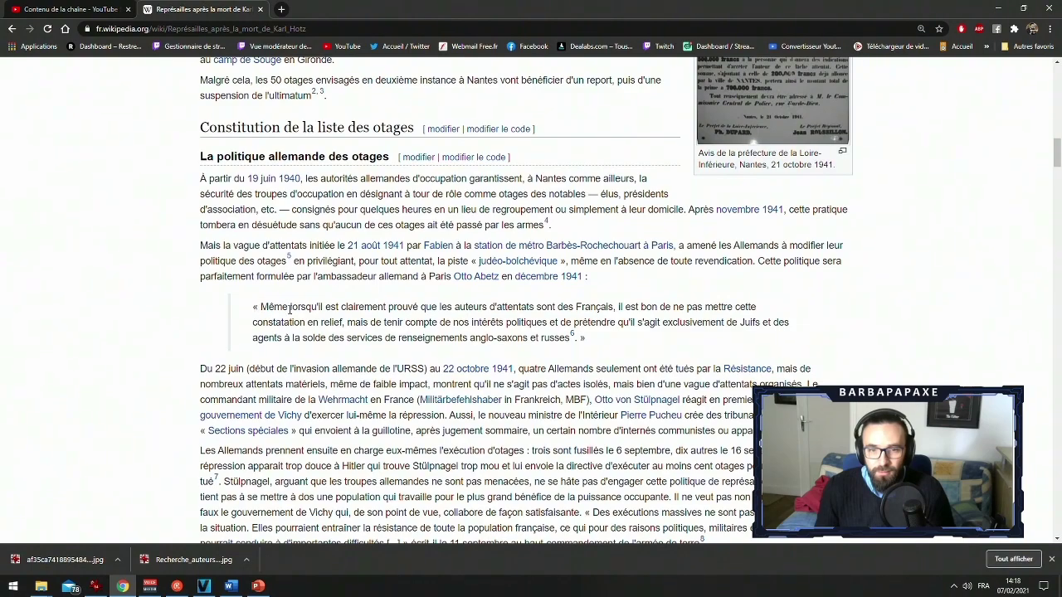
pyautogui.scroll(-2, 289, 307)
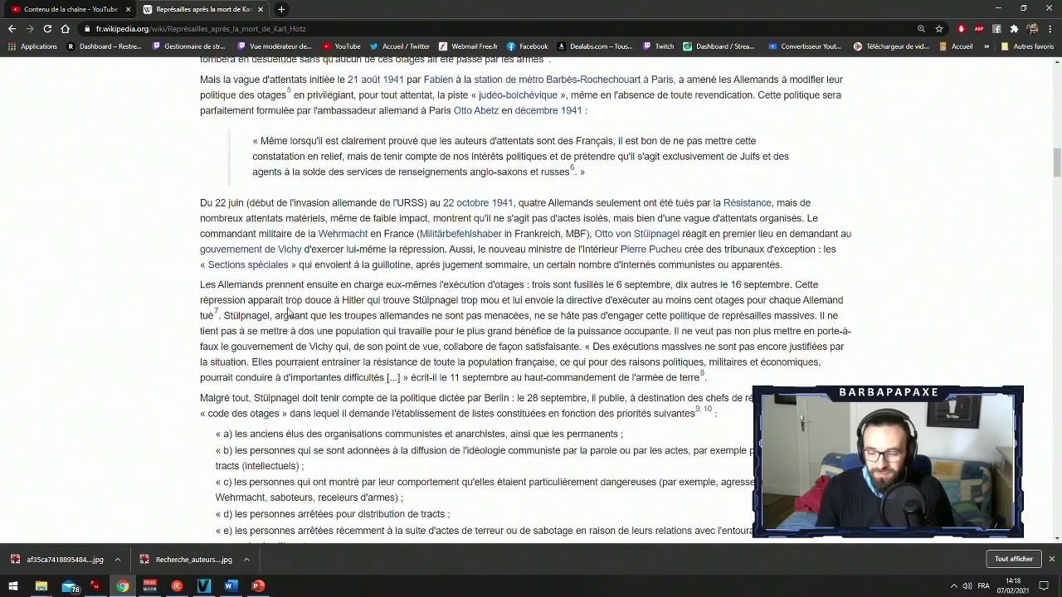
pyautogui.scroll(4, 284, 303)
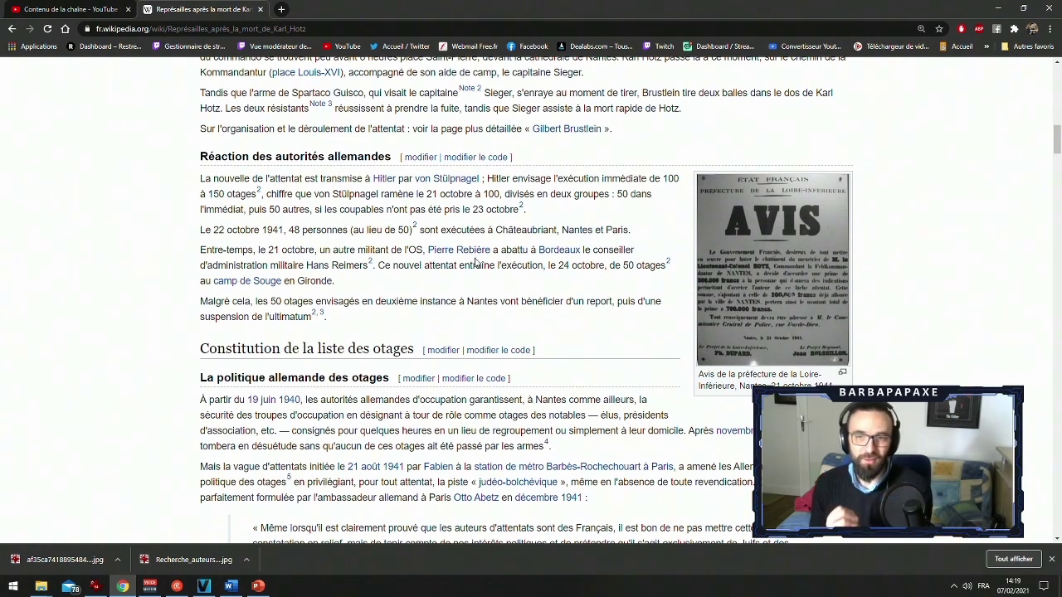
pyautogui.scroll(1, 317, 394)
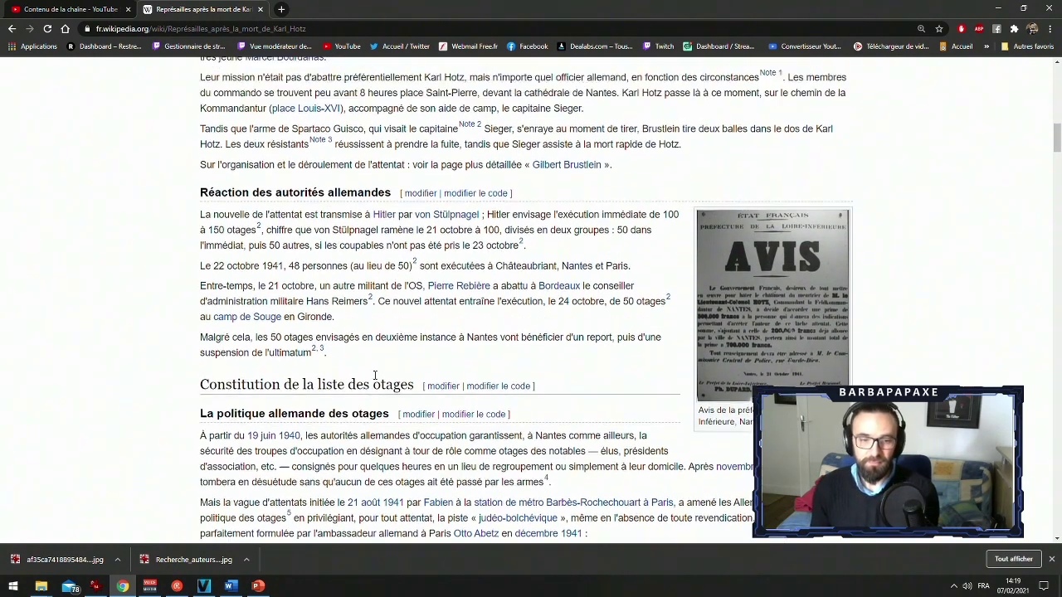
# Check the script's passage on the 21 October 1941 law in Word, return to Chrome and review the Karl Hotz article's introduction and contents
pyautogui.click(231, 585)
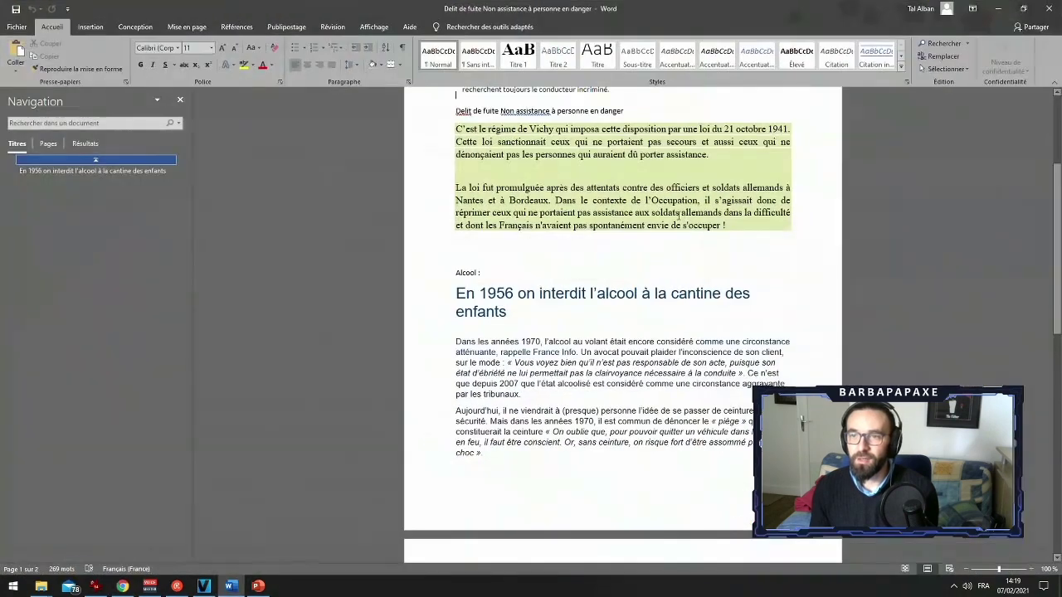
pyautogui.click(999, 9)
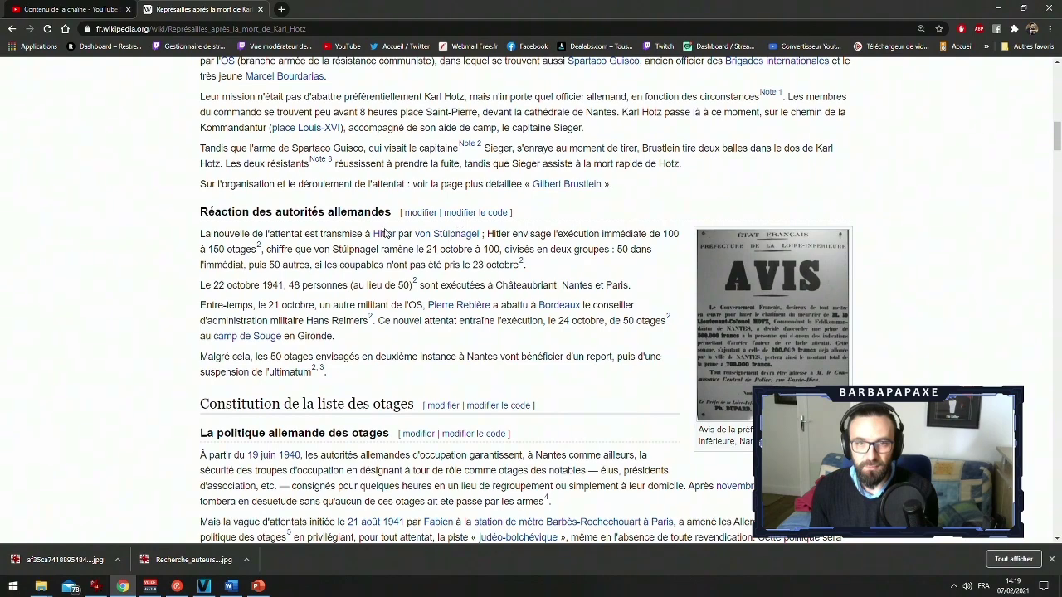
pyautogui.scroll(15, 384, 233)
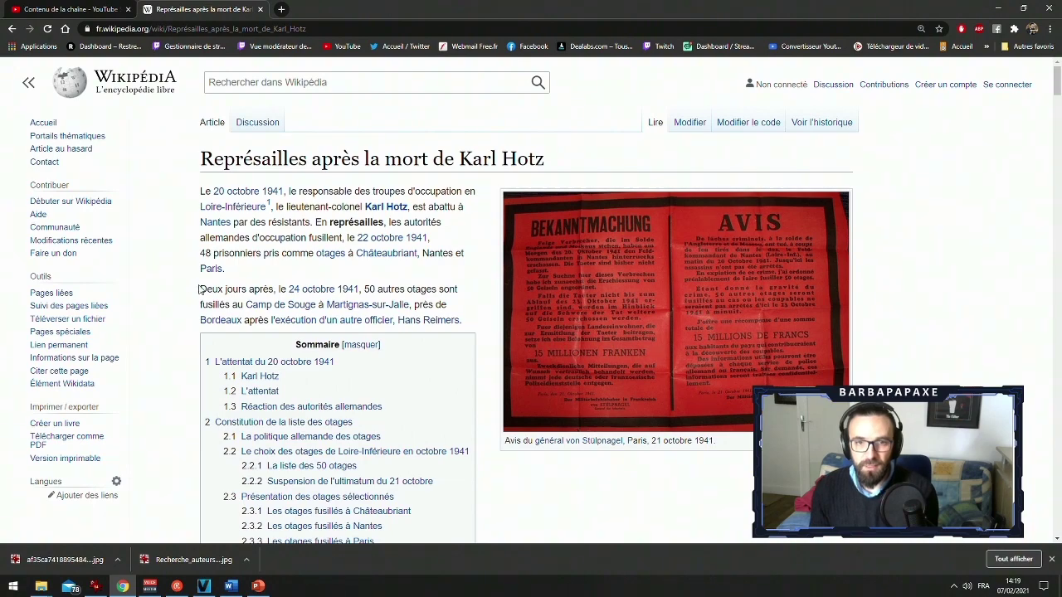
pyautogui.scroll(-4, 199, 289)
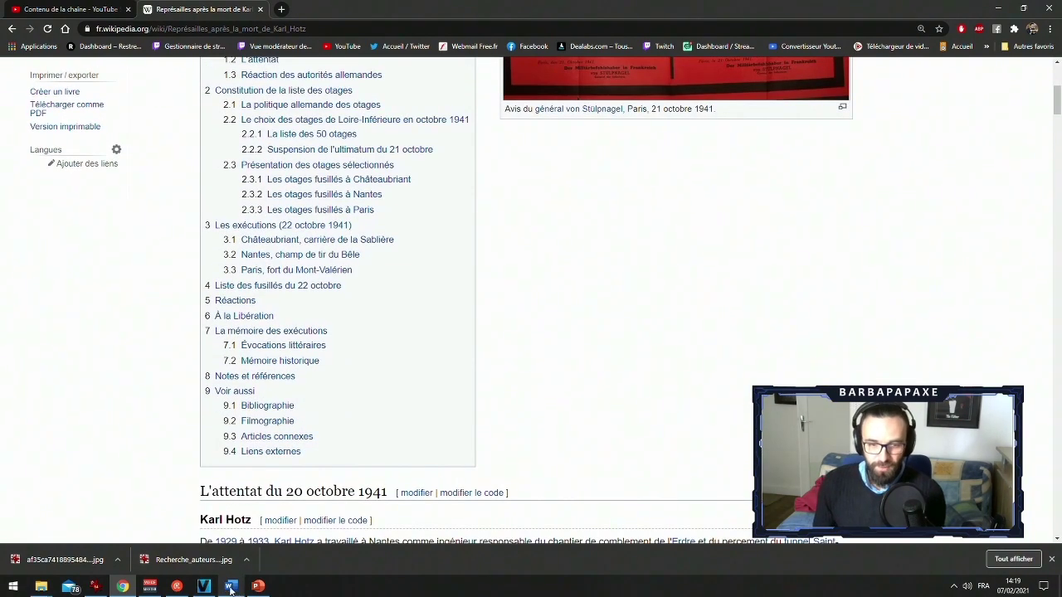
# Switch to PowerPoint and move the Journal Officiel picture to the upper-left part of the slide
pyautogui.click(258, 586)
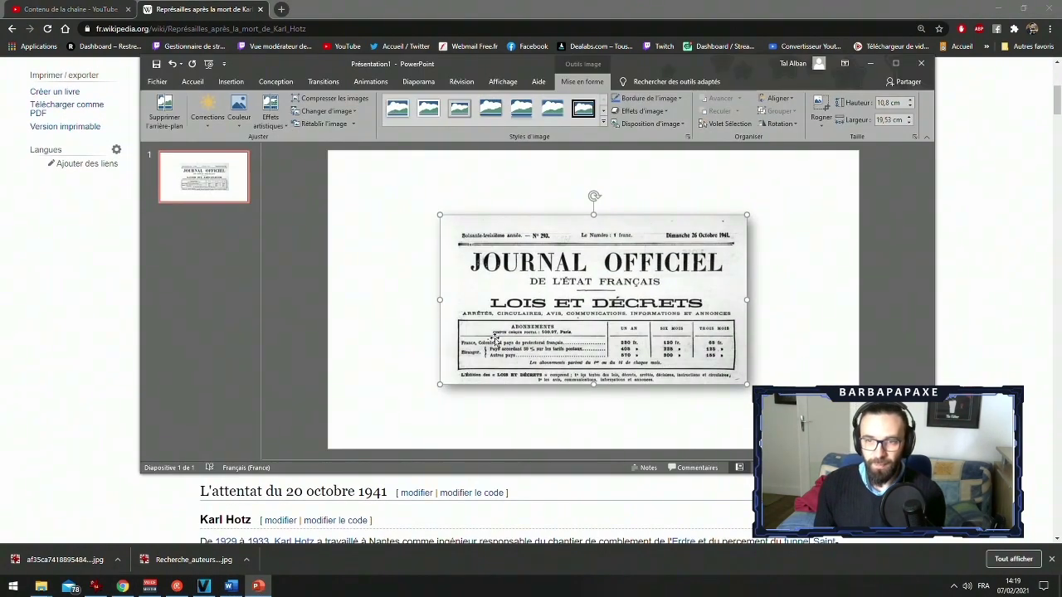
pyautogui.moveTo(640, 260); pyautogui.dragTo(543, 215)
pyautogui.click(593, 413)
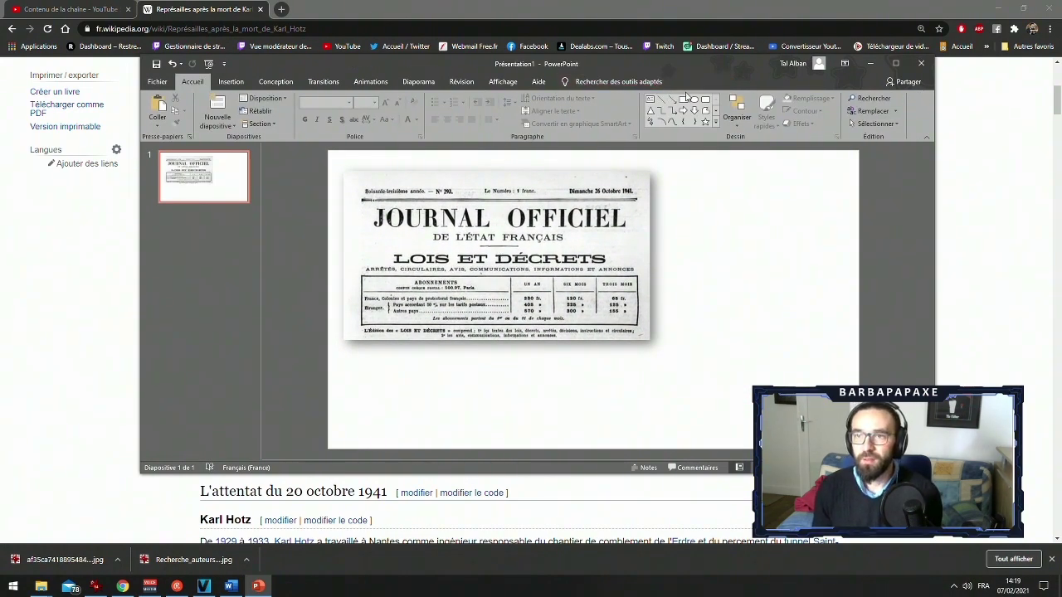
# Draw a rectangle about 14.9 × 4.1 cm in the slide's lower right containing "Pour la represaille de l'assasinnate d'un … Allemand à Nantes,"
pyautogui.click(688, 101)
pyautogui.moveTo(565, 363)
pyautogui.mouseDown()
pyautogui.moveTo(817, 421)
pyautogui.moveTo(798, 428)
pyautogui.mouseUp()
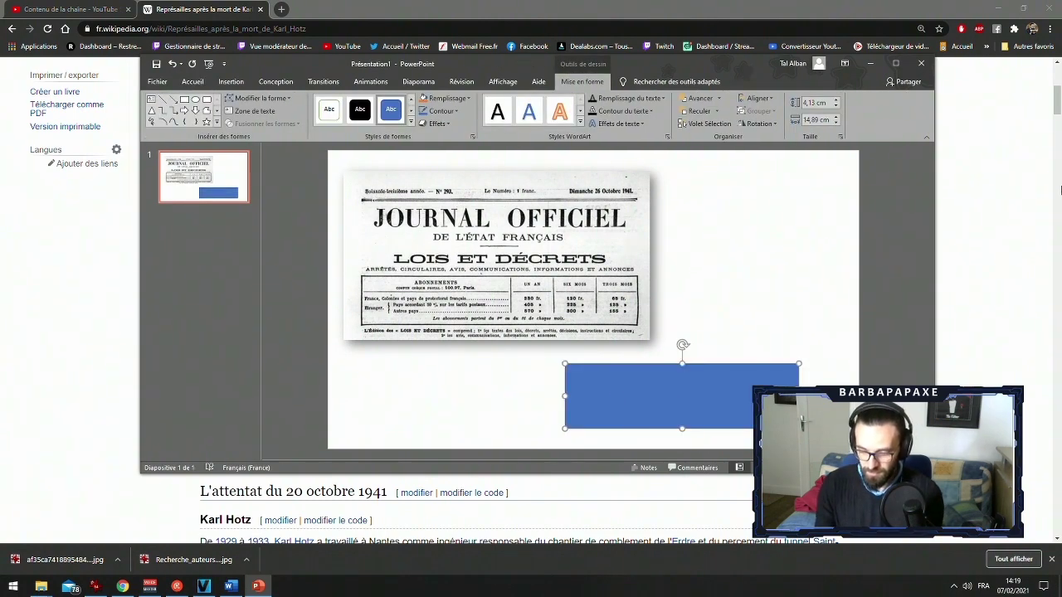
pyautogui.write('Pour la r')
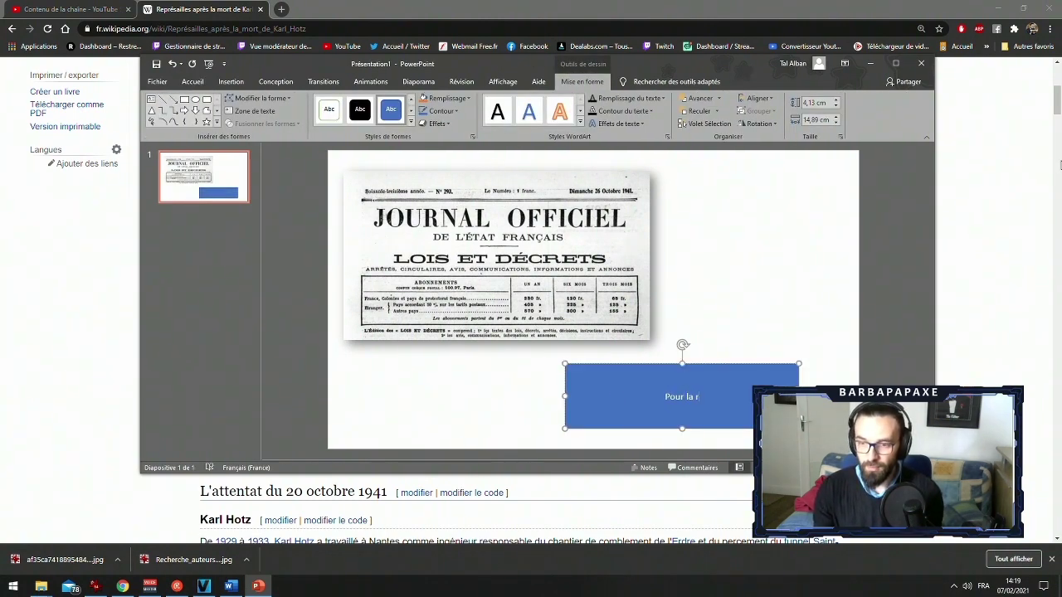
pyautogui.write('epres')
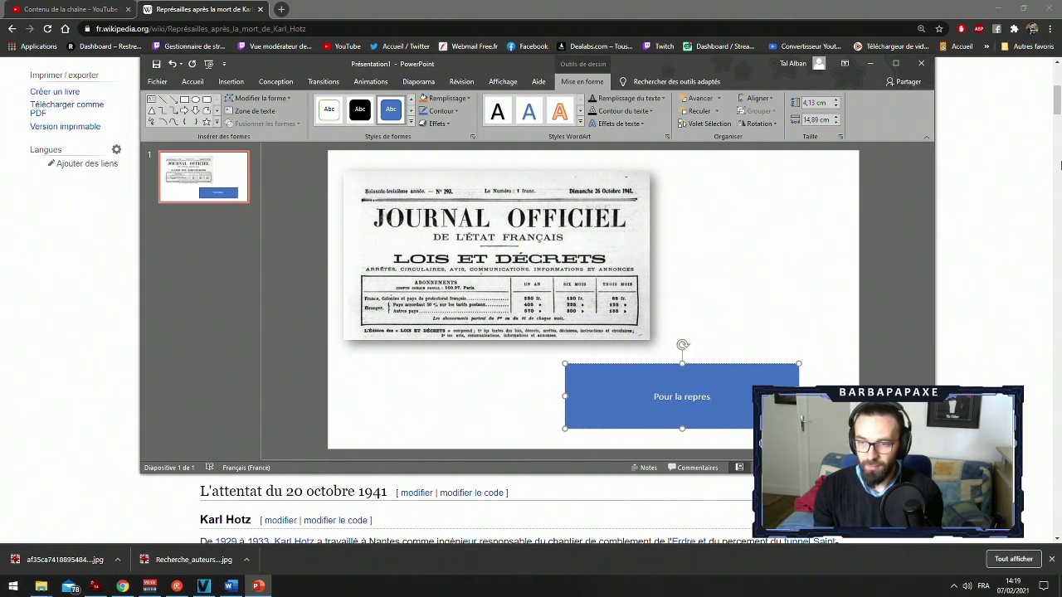
pyautogui.write('sai')
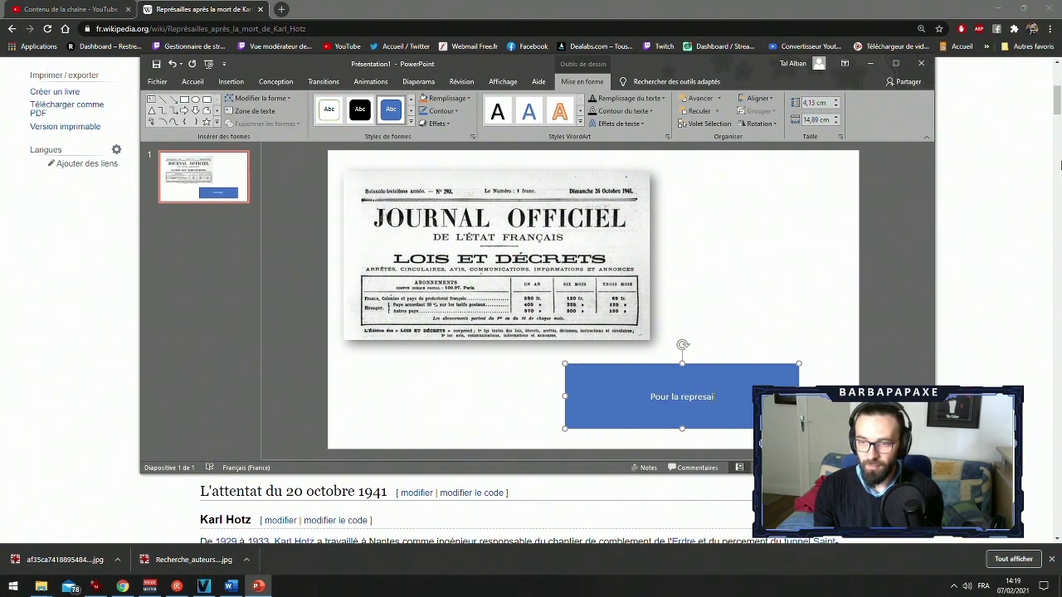
pyautogui.write("lle de l'a")
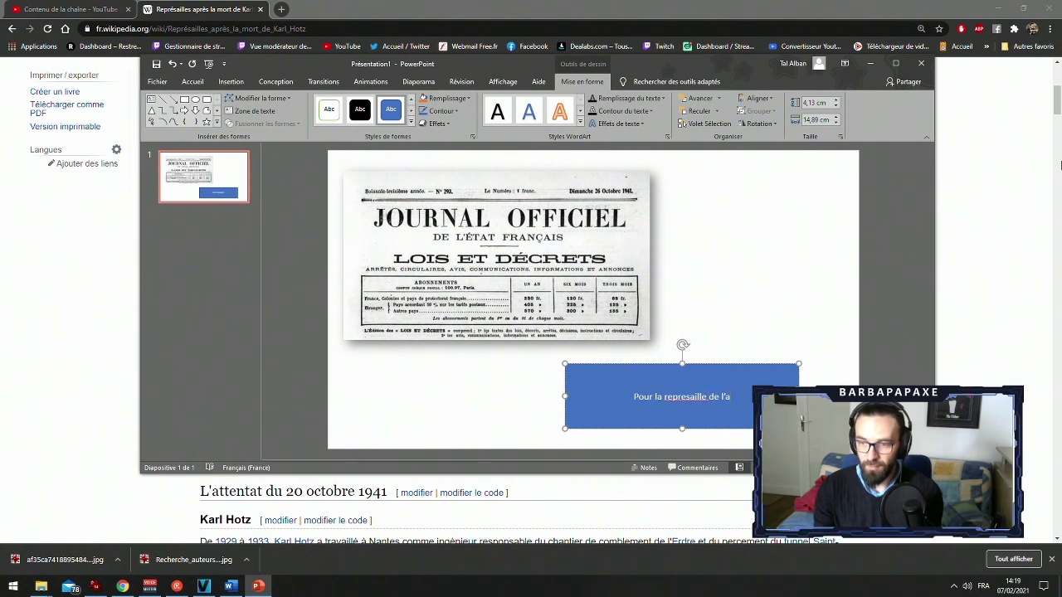
pyautogui.write("ssasinnate d'un o")
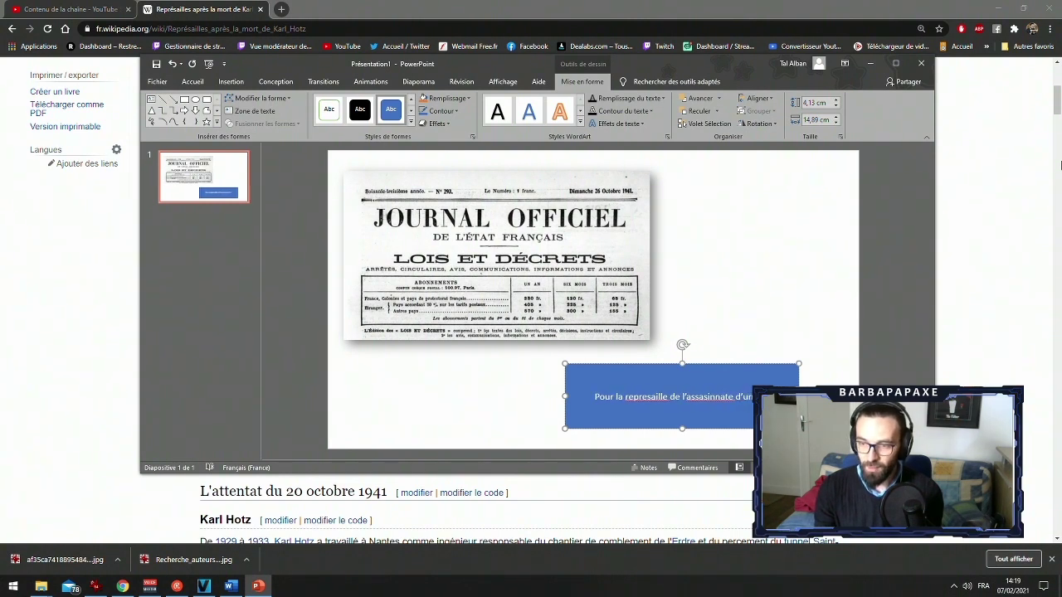
pyautogui.write('er Allemane')
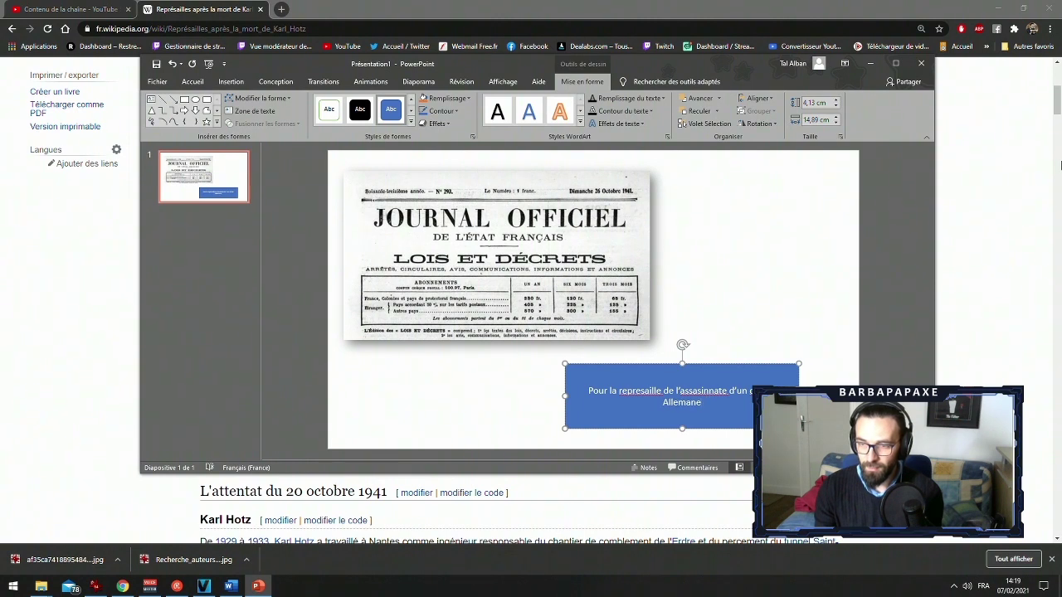
pyautogui.write(' à N')
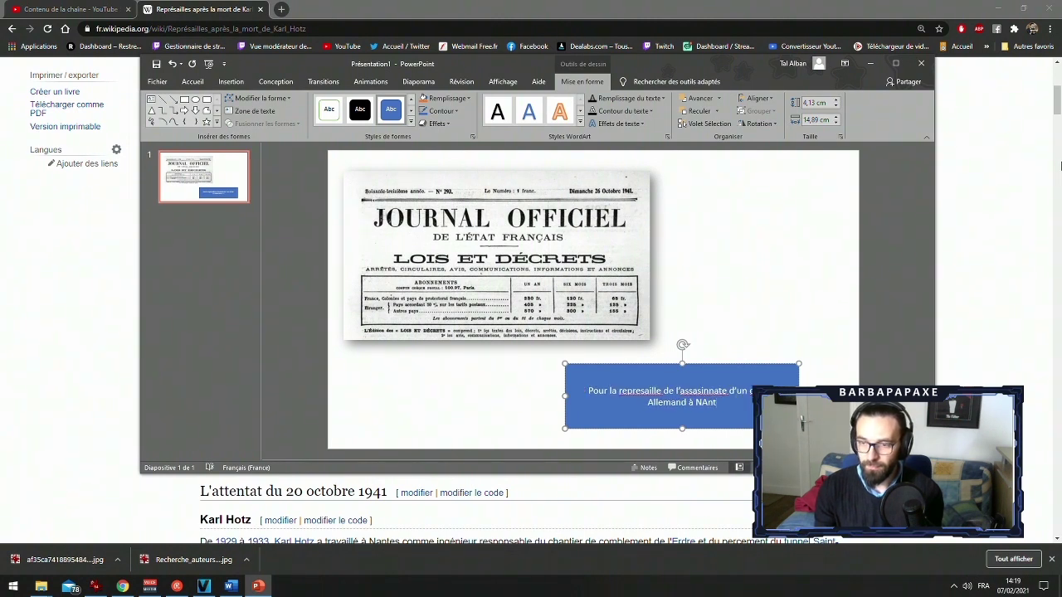
pyautogui.write('ant')
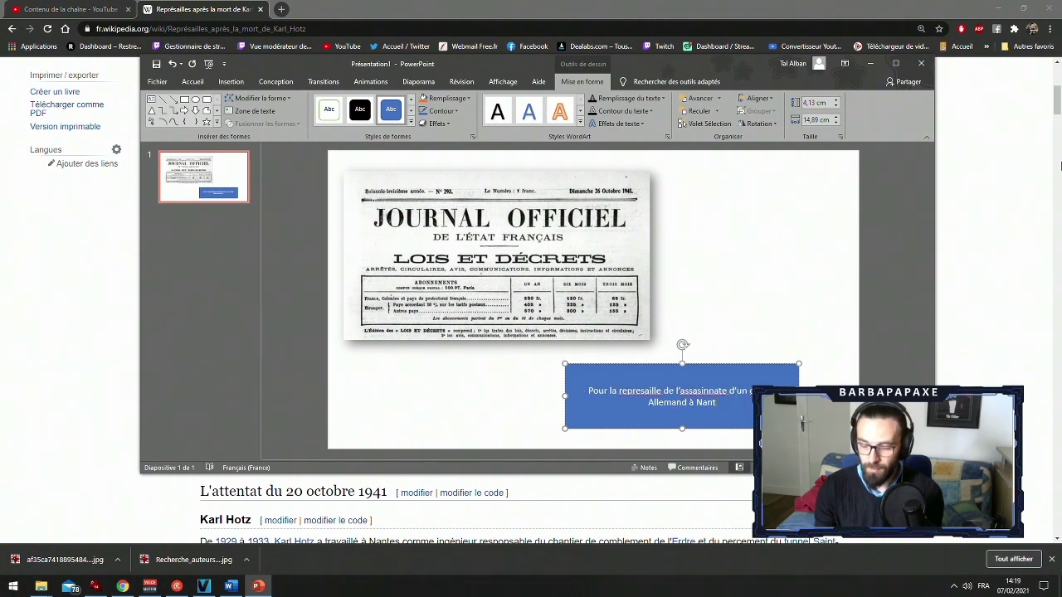
pyautogui.write('es,')
# Correct the spelling in the blue rectangle's text to "représailles" and "l'assasinnat", and check the word after "d'un"
pyautogui.rightClick(616, 395)
pyautogui.click(637, 391)
pyautogui.rightClick(637, 390)
pyautogui.click(664, 398)
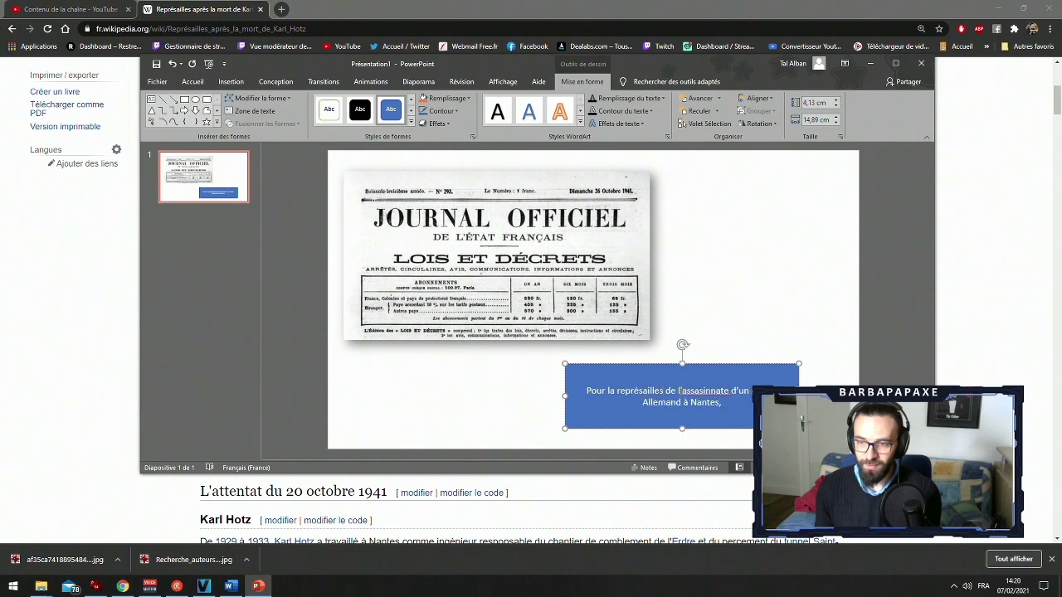
pyautogui.rightClick(692, 435)
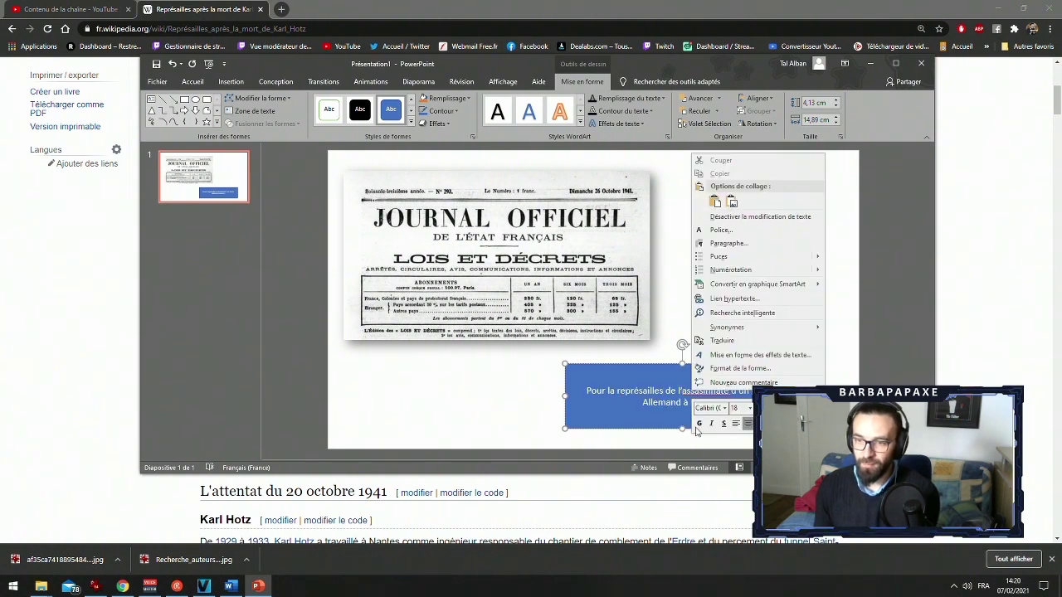
pyautogui.click(691, 386)
pyautogui.press('BackSpace')
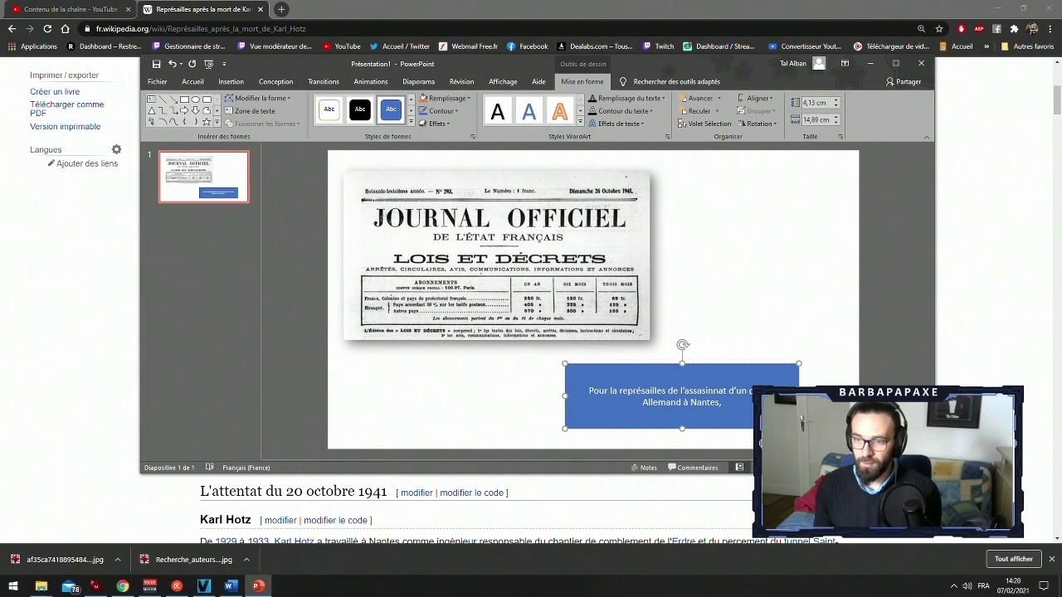
pyautogui.doubleClick(759, 392)
pyautogui.tripleClick(749, 393)
pyautogui.click(750, 399)
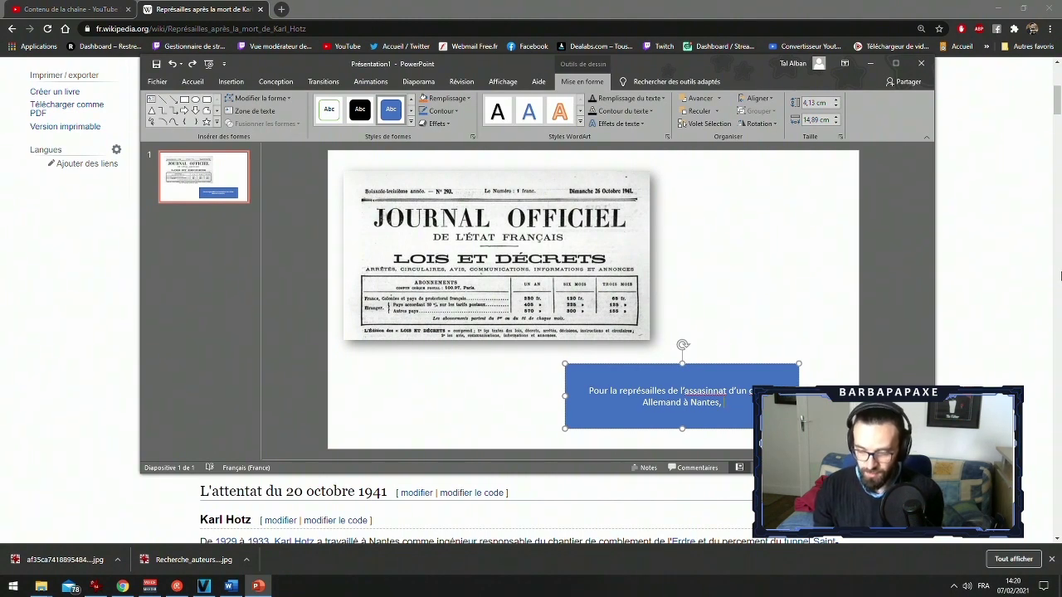
# Continue the rectangle's sentence after "Nantes," with "Le"
pyautogui.write('Le r')
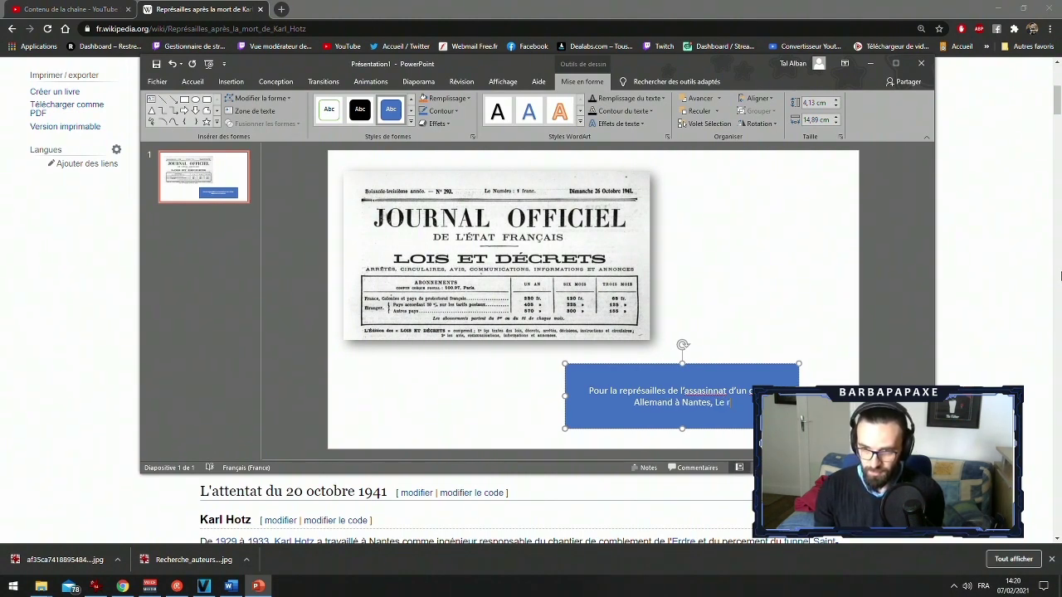
pyautogui.press('BackSpace')
pyautogui.press('BackSpace')
pyautogui.press('BackSpace')
pyautogui.press('BackSpace')
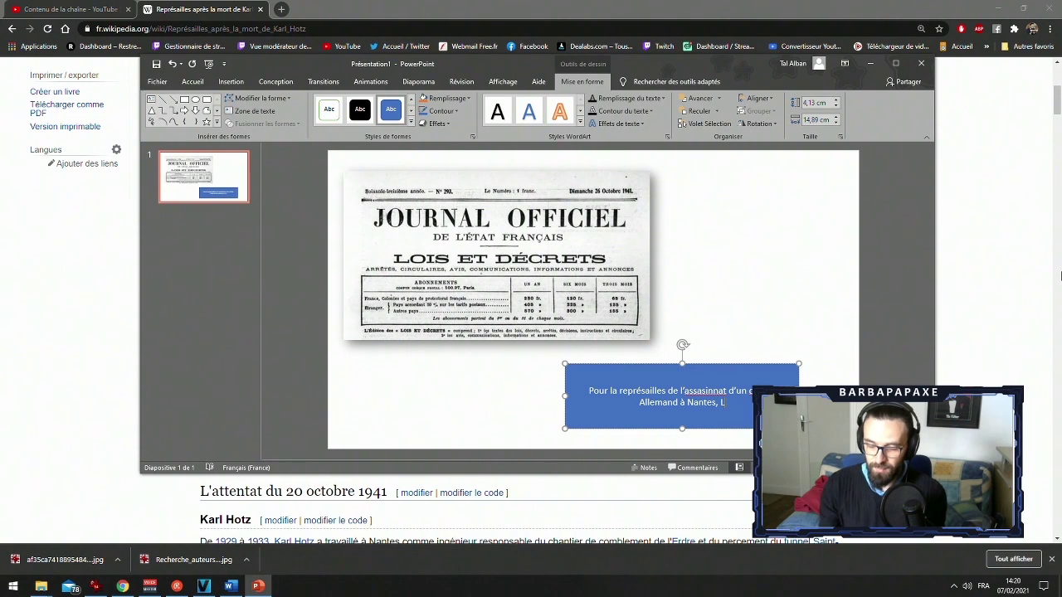
pyautogui.write('e')
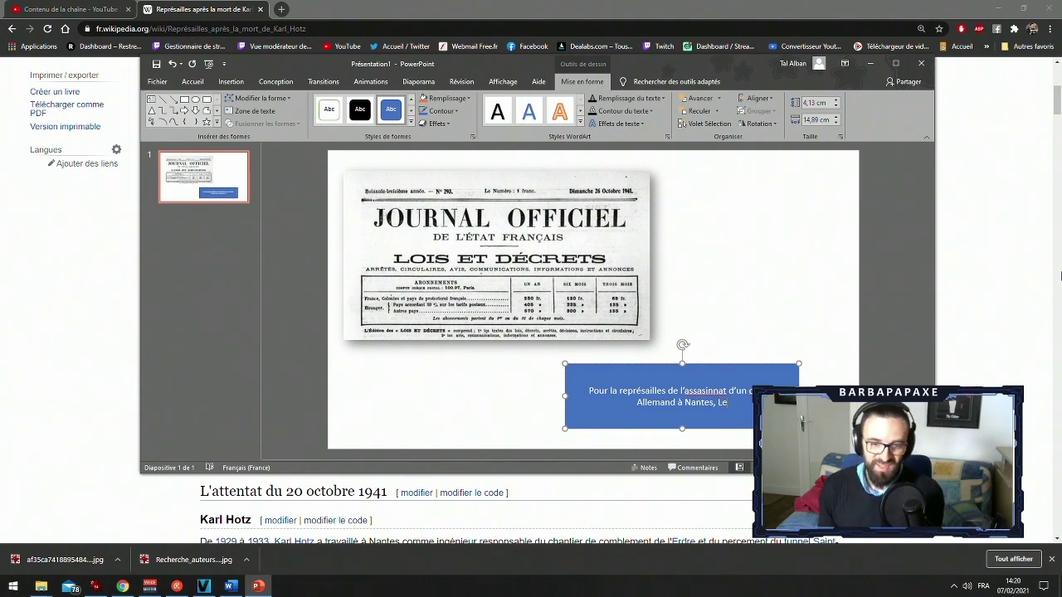
# Switch to Chrome and read the introduction of the article on the reprisals after Karl Hotz's death
pyautogui.click(123, 587)
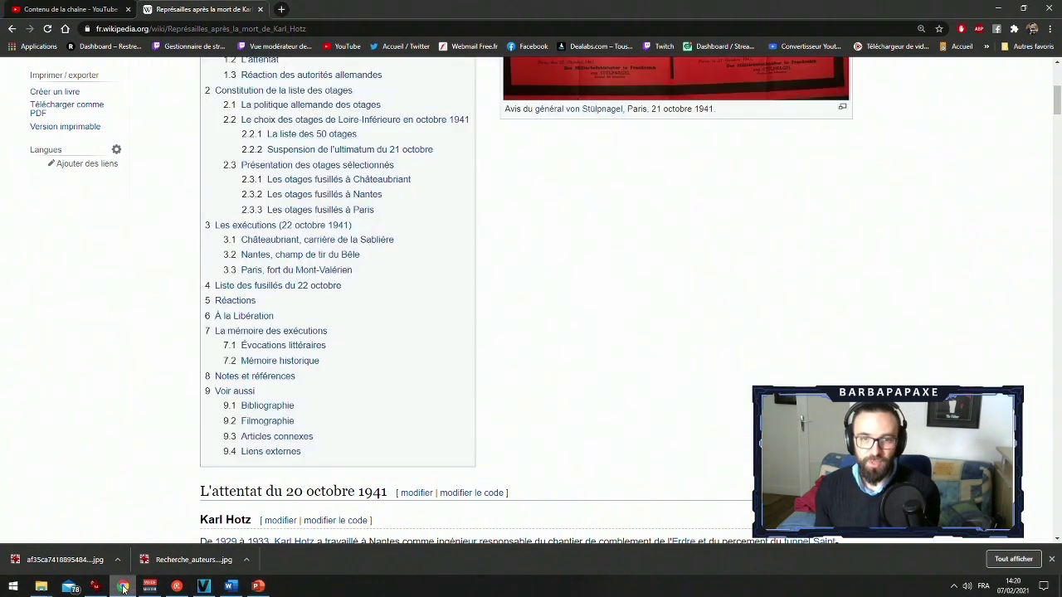
pyautogui.scroll(5, 407, 359)
pyautogui.scroll(-2, 406, 360)
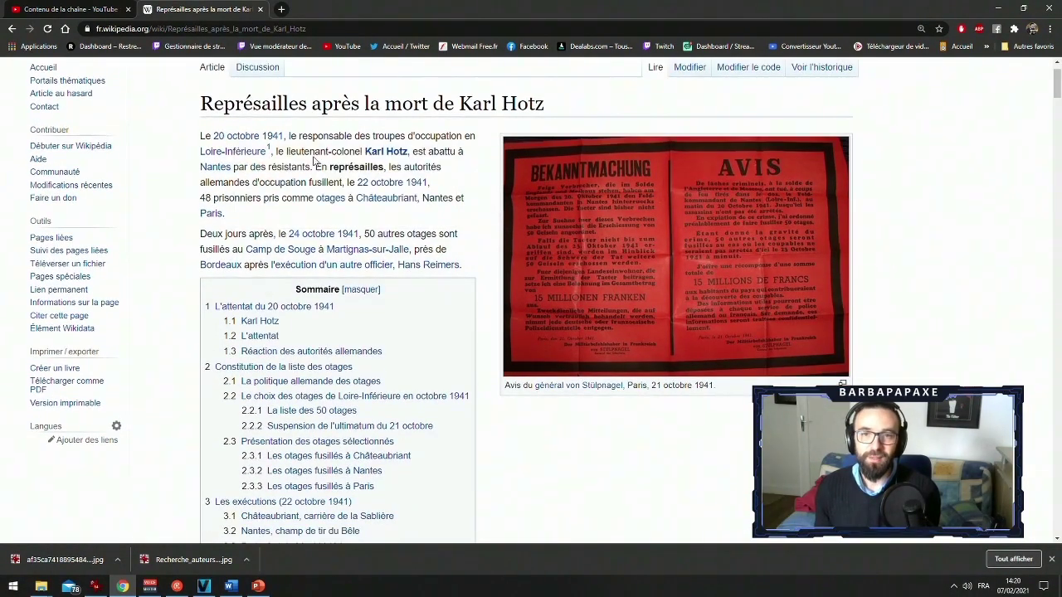
# Switch to the PowerPoint slide and continue the blue text box's sentence with "autorités allemandes fusillent 50 otages"
pyautogui.click(230, 586)
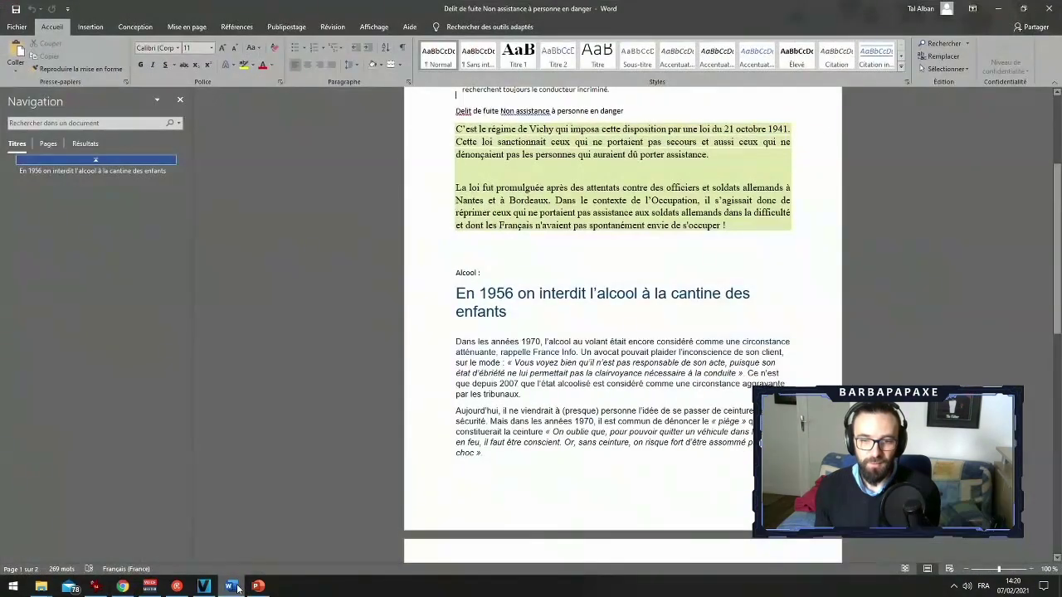
pyautogui.click(258, 586)
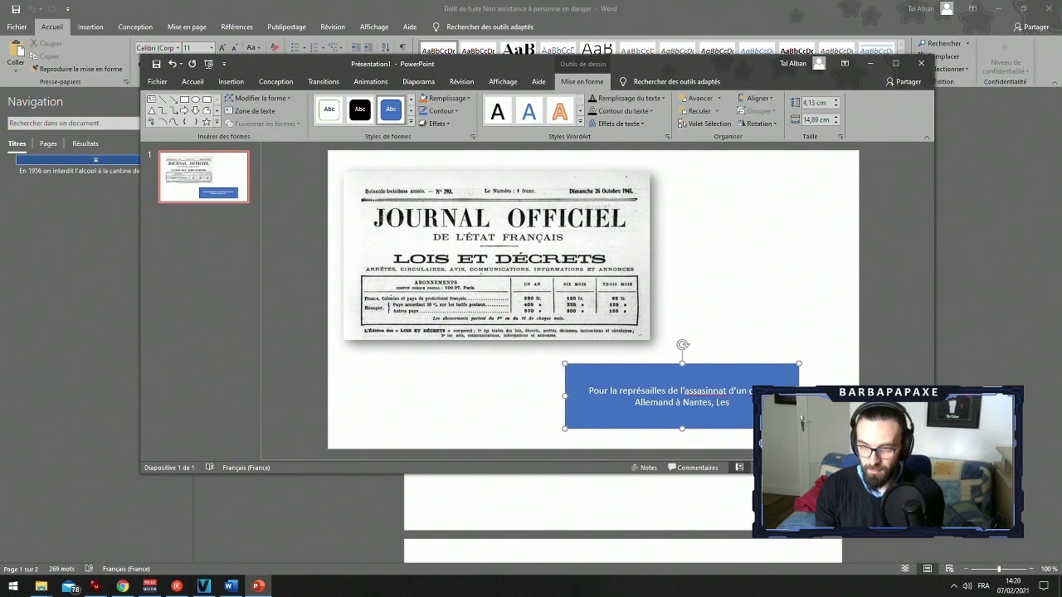
pyautogui.write('orité')
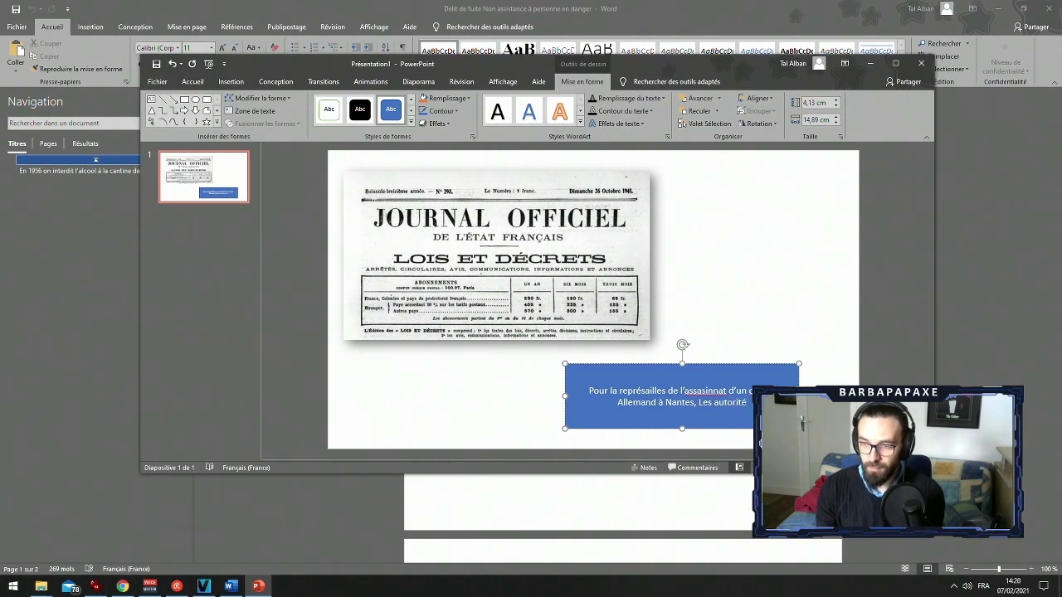
pyautogui.write('s allemandes fu')
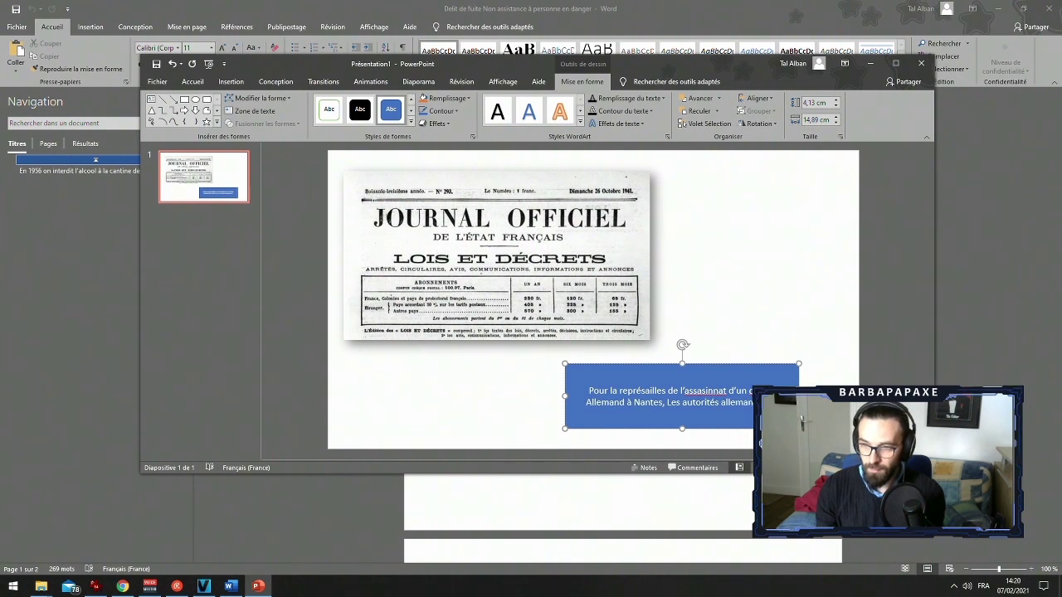
pyautogui.write('s')
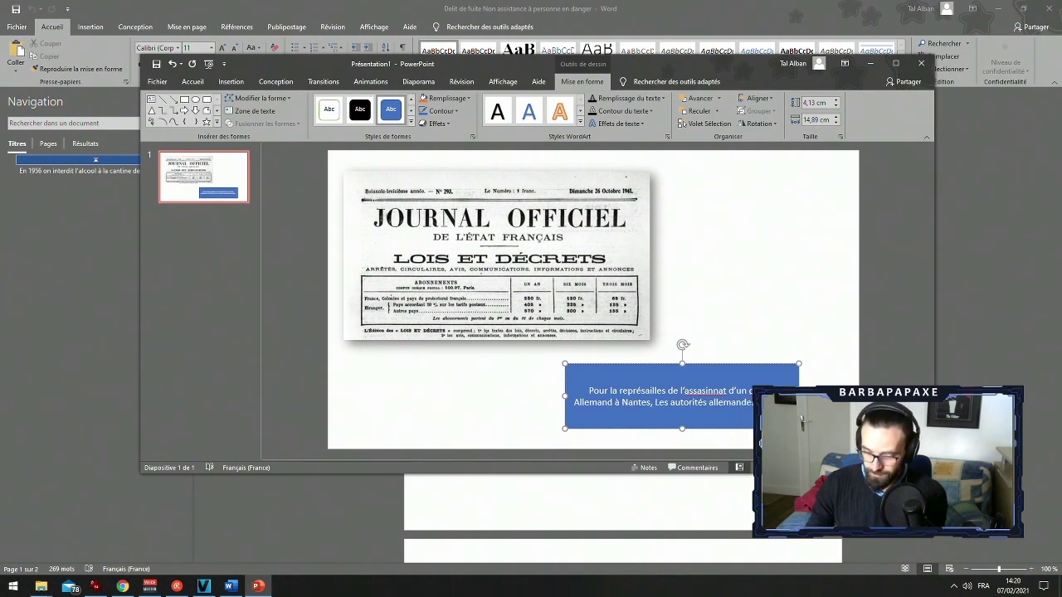
pyautogui.write('i')
pyautogui.press('BackSpace')
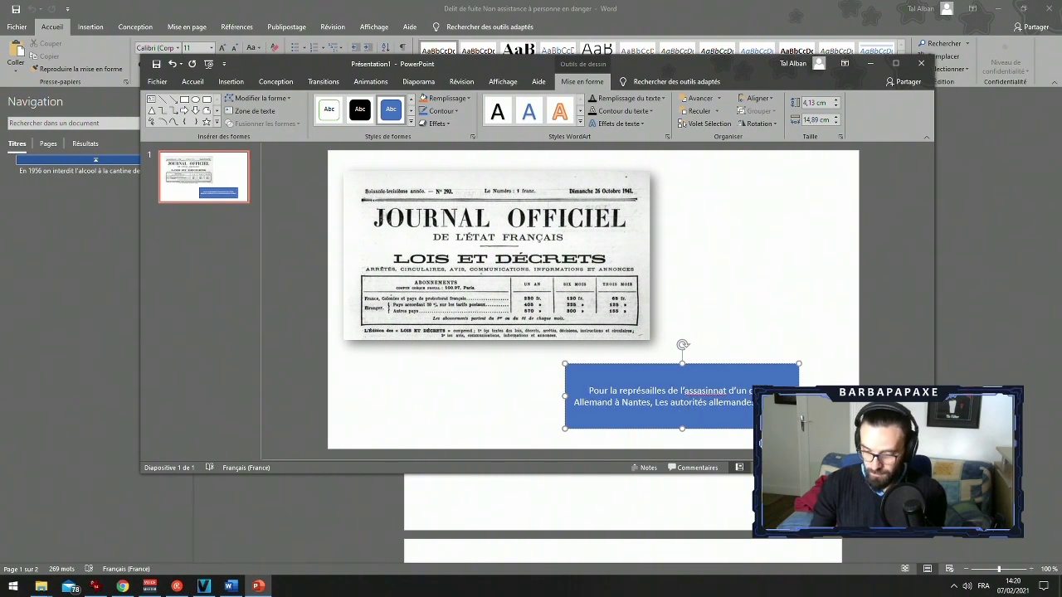
pyautogui.write('50 otages')
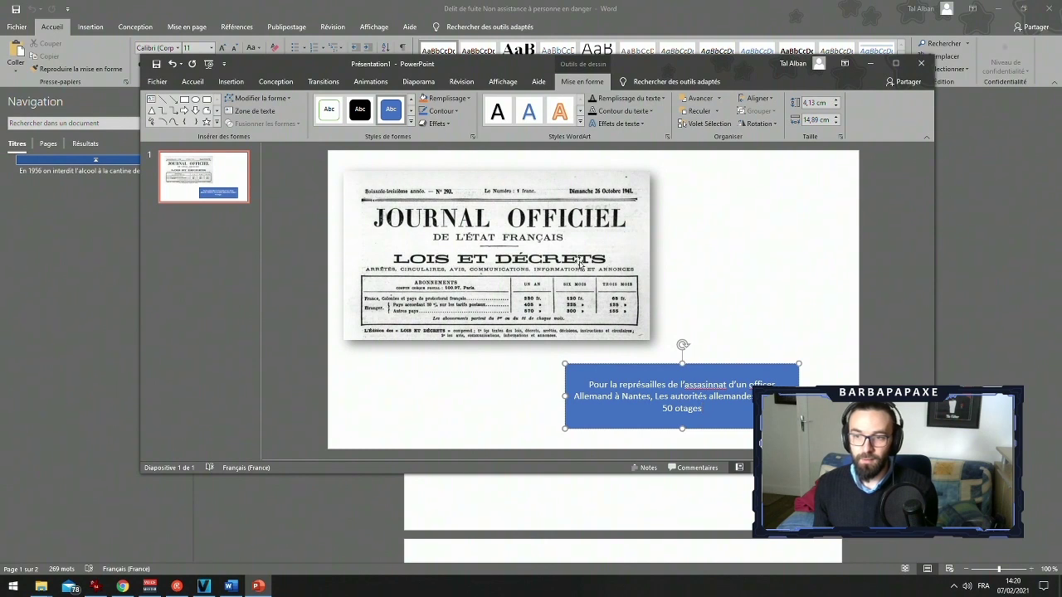
# Correct "officer" to "officier" in the text box and add the missing "s" in the misspelled "assassinat"
pyautogui.hotkey('ctrl', 'a')
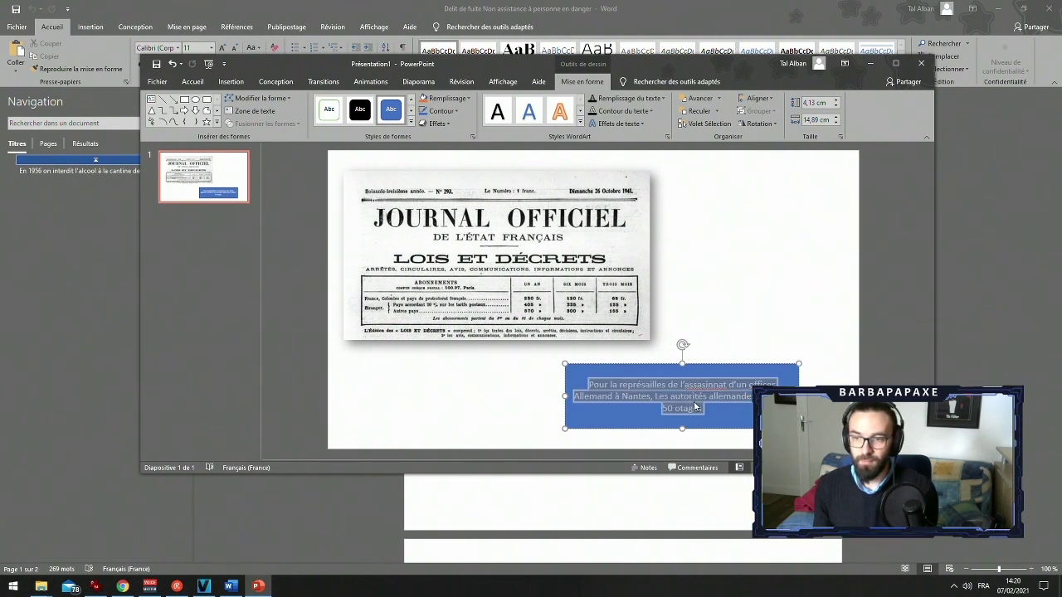
pyautogui.click(757, 384)
pyautogui.write('i')
pyautogui.rightClick(710, 388)
pyautogui.press('Escape')
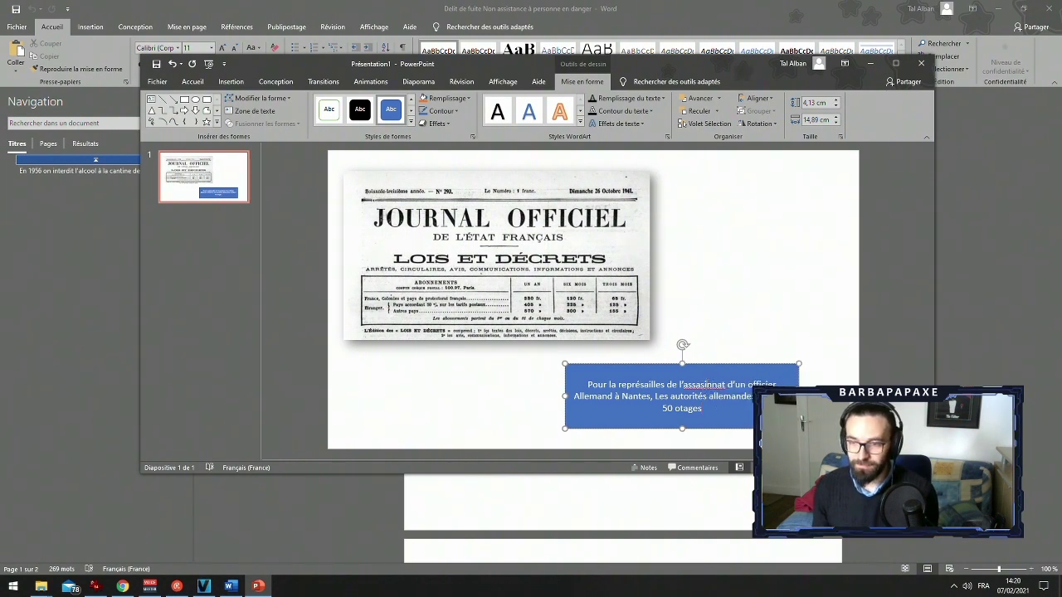
pyautogui.press('BackSpace')
pyautogui.press('BackSpace')
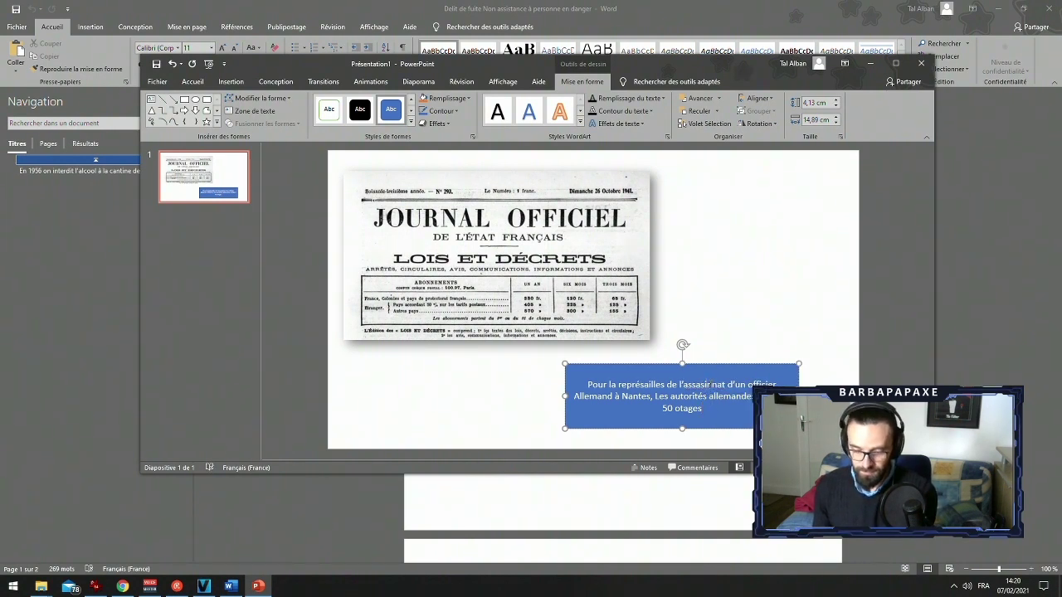
pyautogui.write('si')
pyautogui.press('Escape')
pyautogui.press('Escape')
# Fill the text box with dark gold and move it slightly up, just below the Journal Officiel image
pyautogui.click(642, 383)
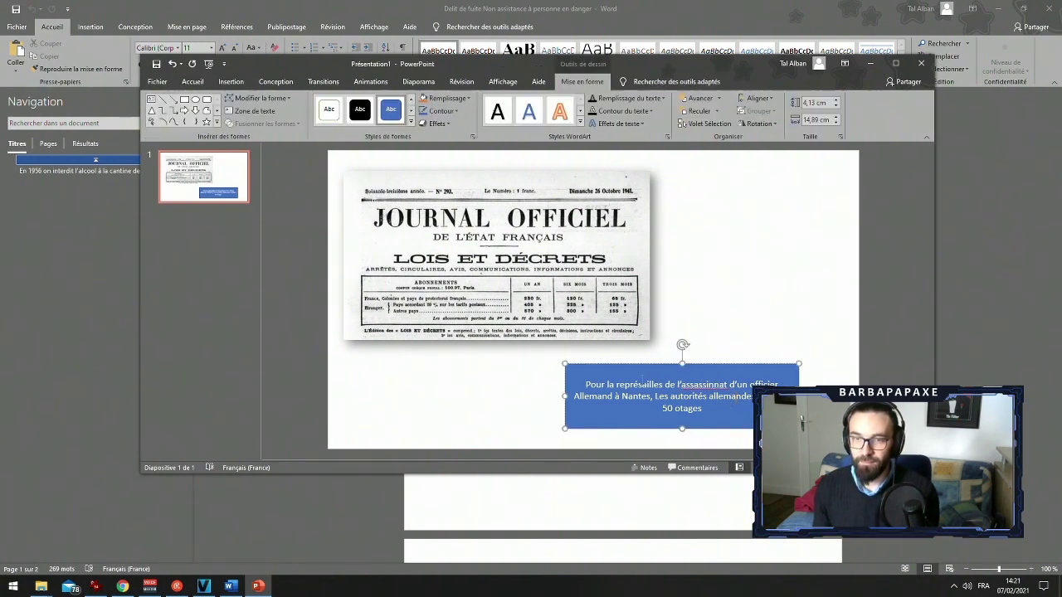
pyautogui.click(445, 98)
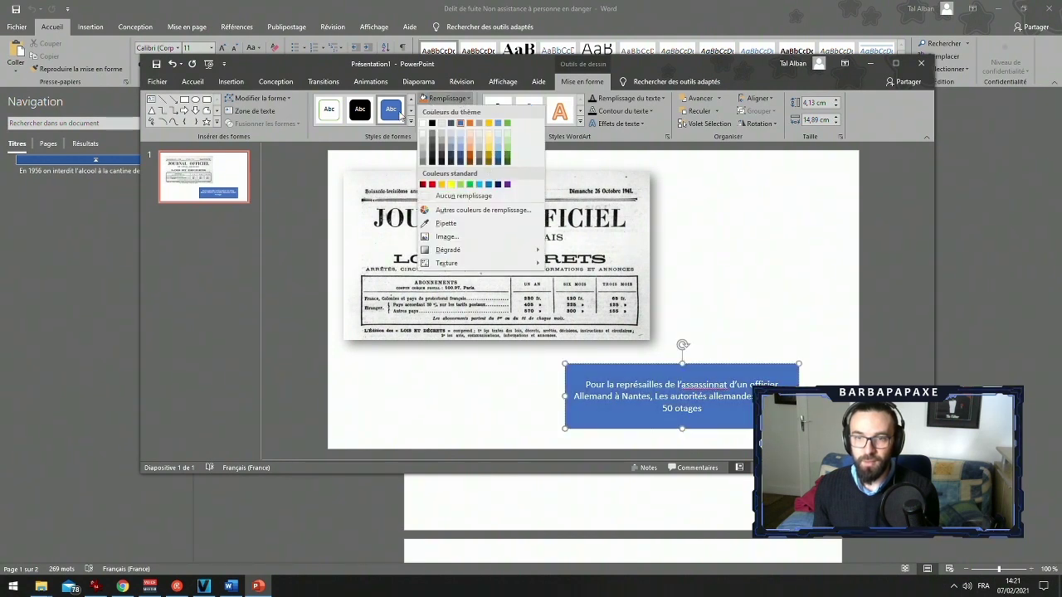
pyautogui.click(488, 163)
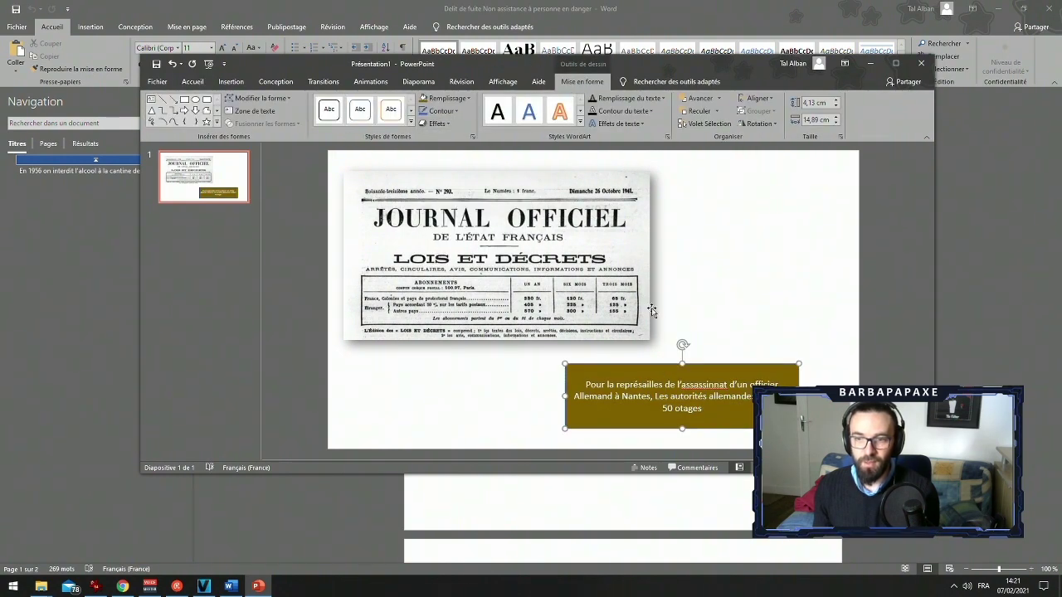
pyautogui.moveTo(670, 362); pyautogui.dragTo(670, 345)
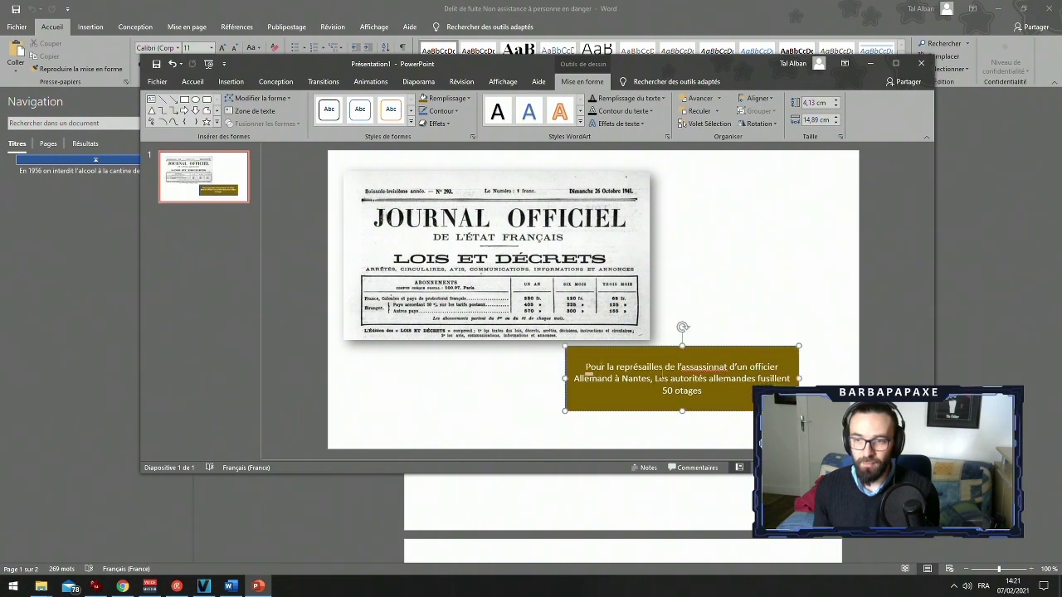
# Remove the extra "n" in the text box so the word reads "assassinat"
pyautogui.rightClick(693, 366)
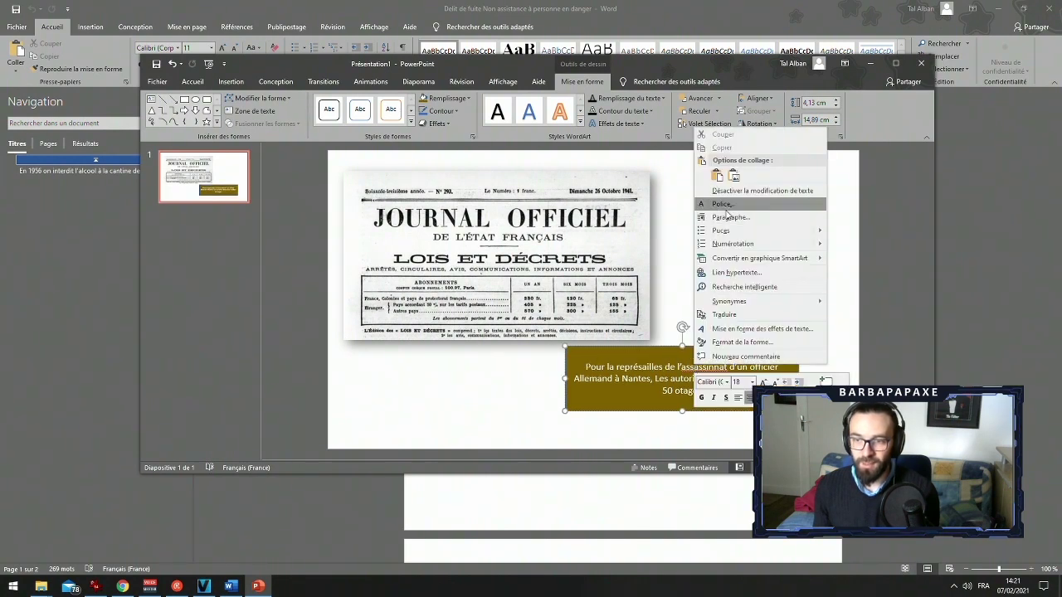
pyautogui.click(684, 365)
pyautogui.rightClick(690, 366)
pyautogui.click(689, 365)
pyautogui.press('Delete')
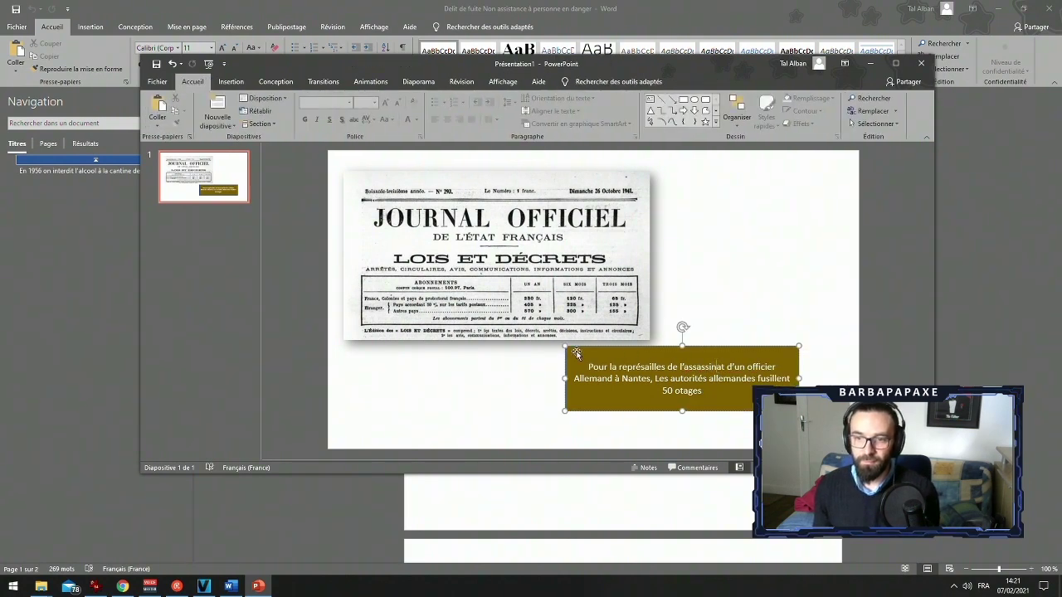
# Check the execution date in the Wikipedia article in Chrome, and append "le 24 octobre 1941" to the PowerPoint text box
pyautogui.click(122, 587)
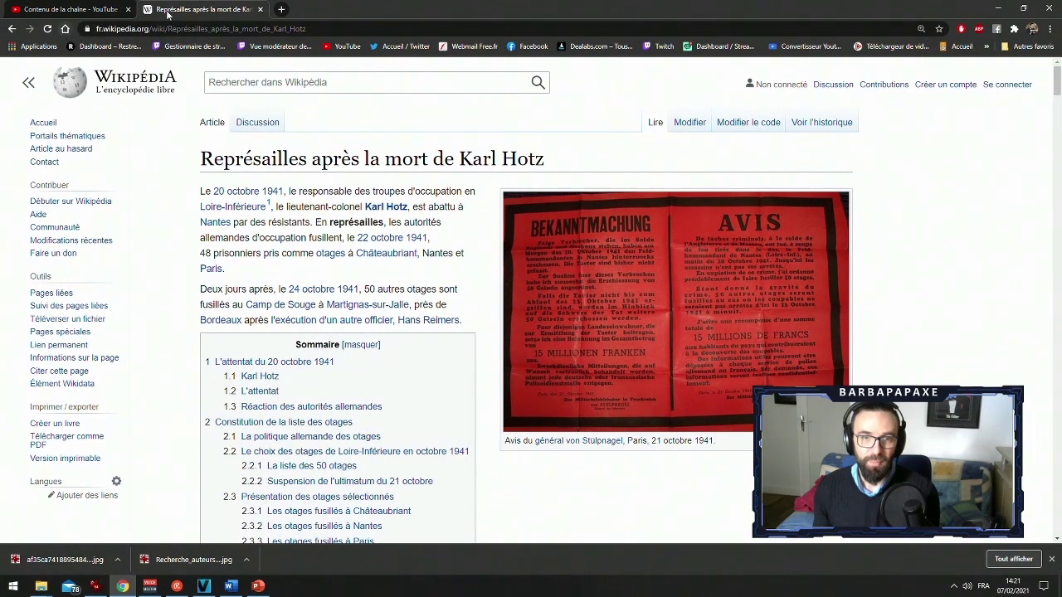
pyautogui.click(64, 29)
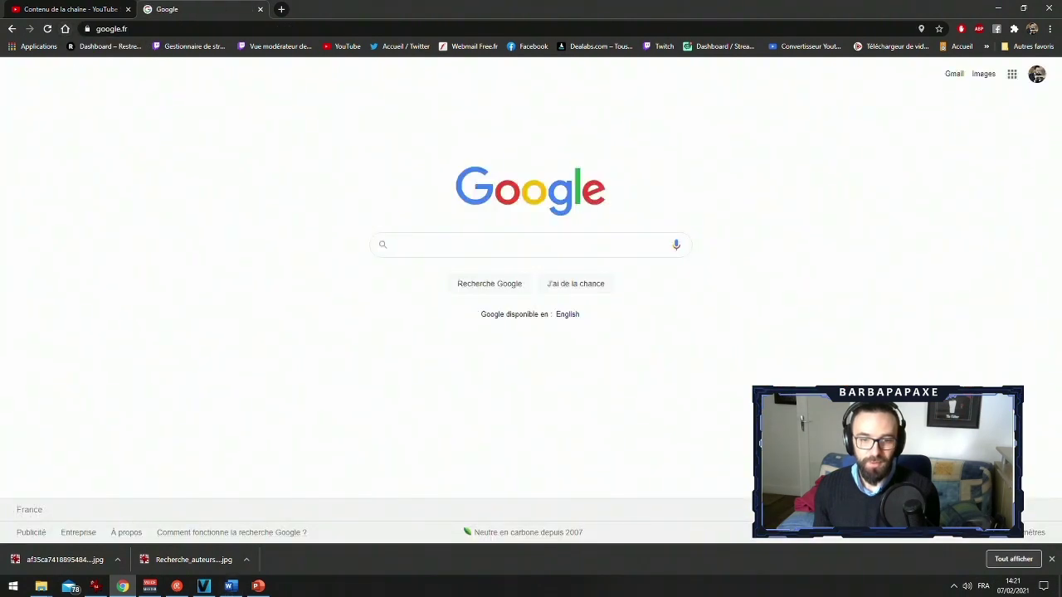
pyautogui.click(231, 586)
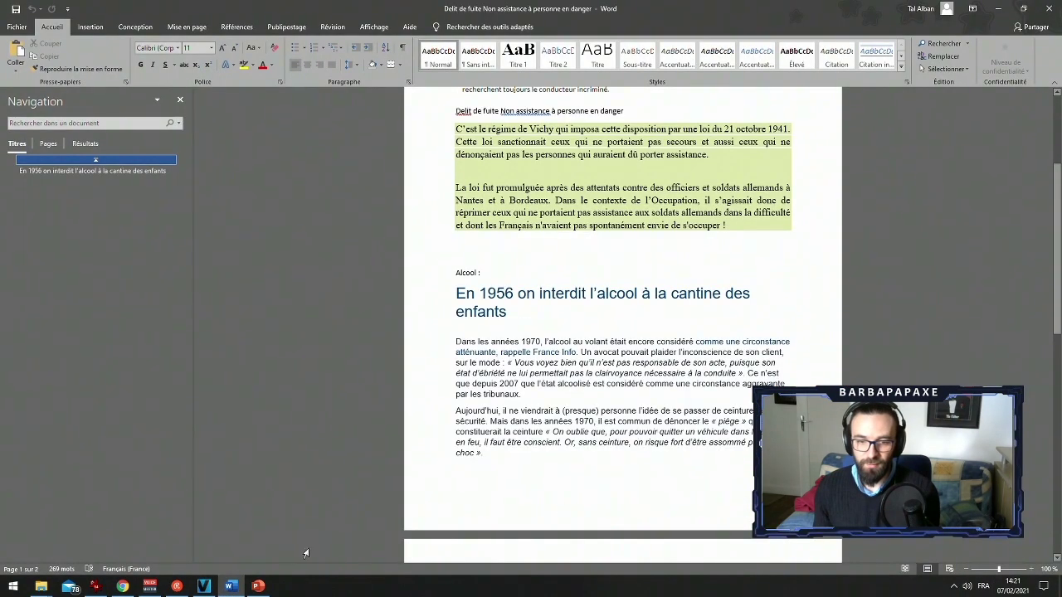
pyautogui.click(258, 586)
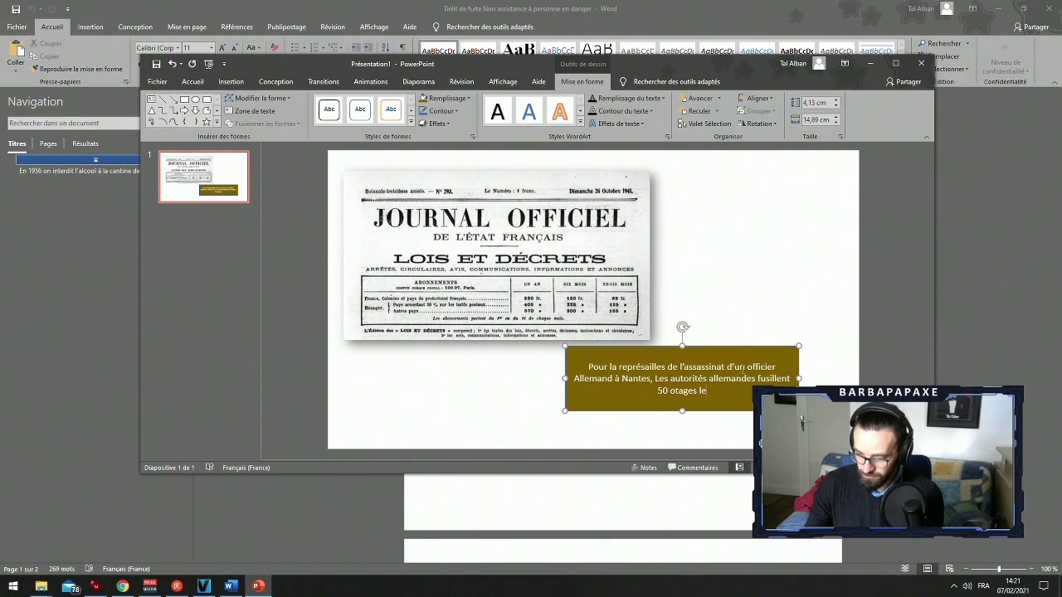
pyautogui.write('oc')
pyautogui.press('BackSpace')
pyautogui.write('ct')
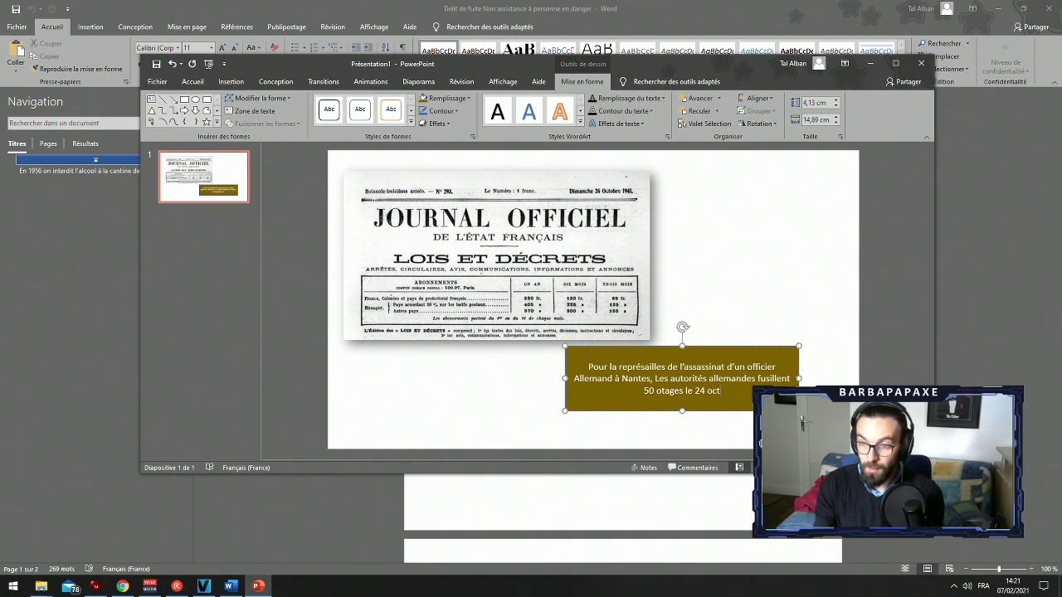
pyautogui.write('ovr')
pyautogui.press('BackSpace')
pyautogui.write('bre 1941')
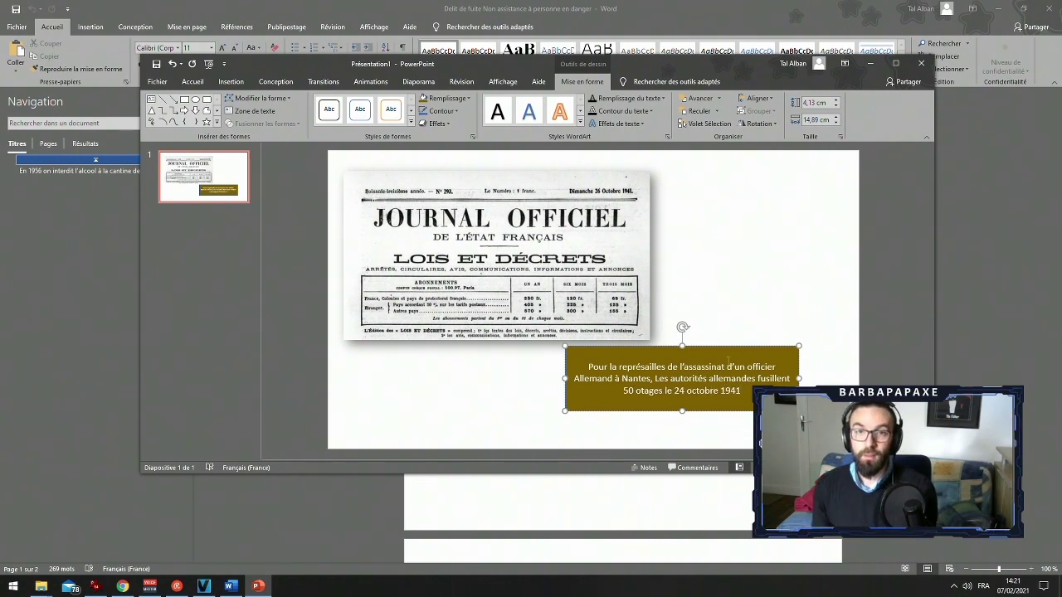
# Search Google in Chrome for "feuille vierge", open the first blank-sheet image's source page and close it again
pyautogui.click(243, 4)
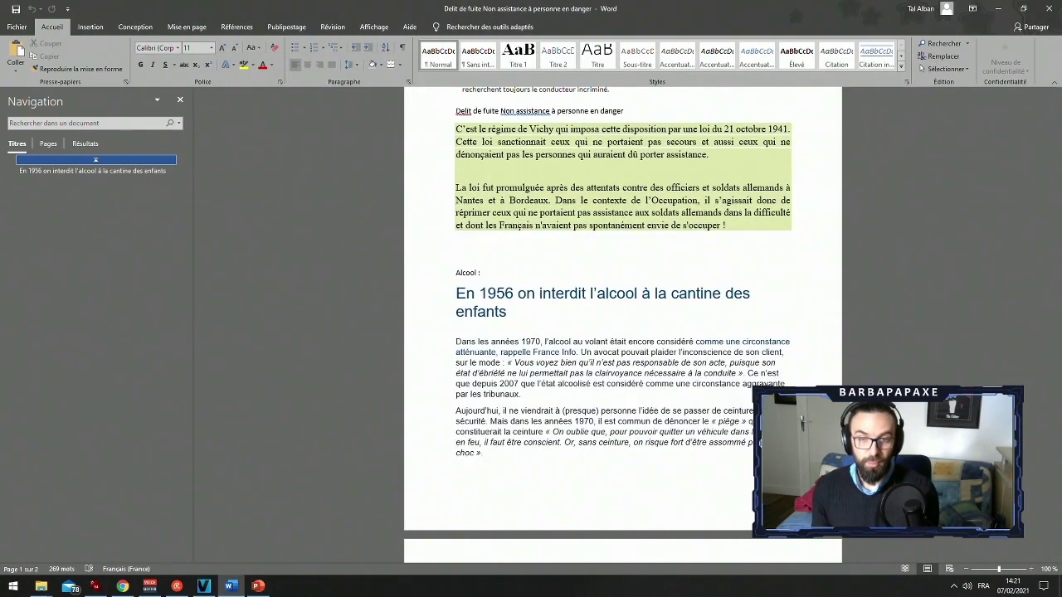
pyautogui.click(123, 588)
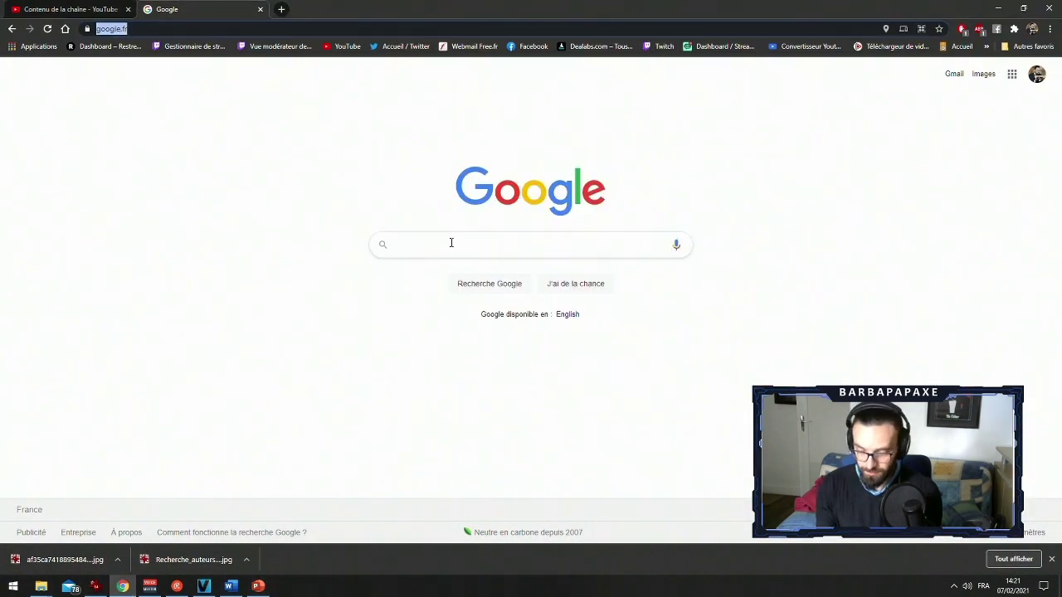
pyautogui.click(450, 239)
pyautogui.write('feuille vierge')
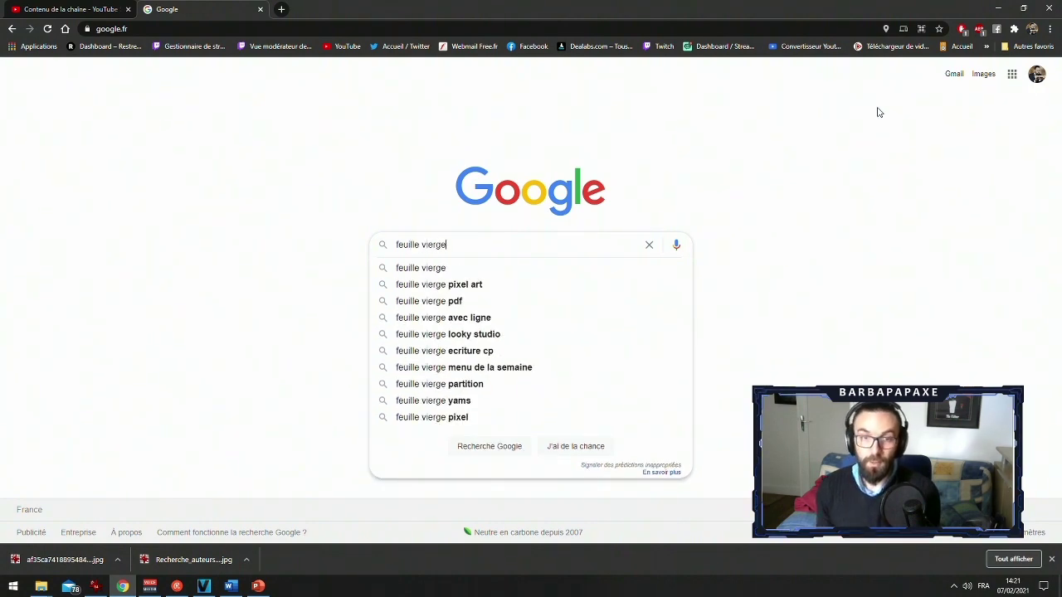
pyautogui.press('Return')
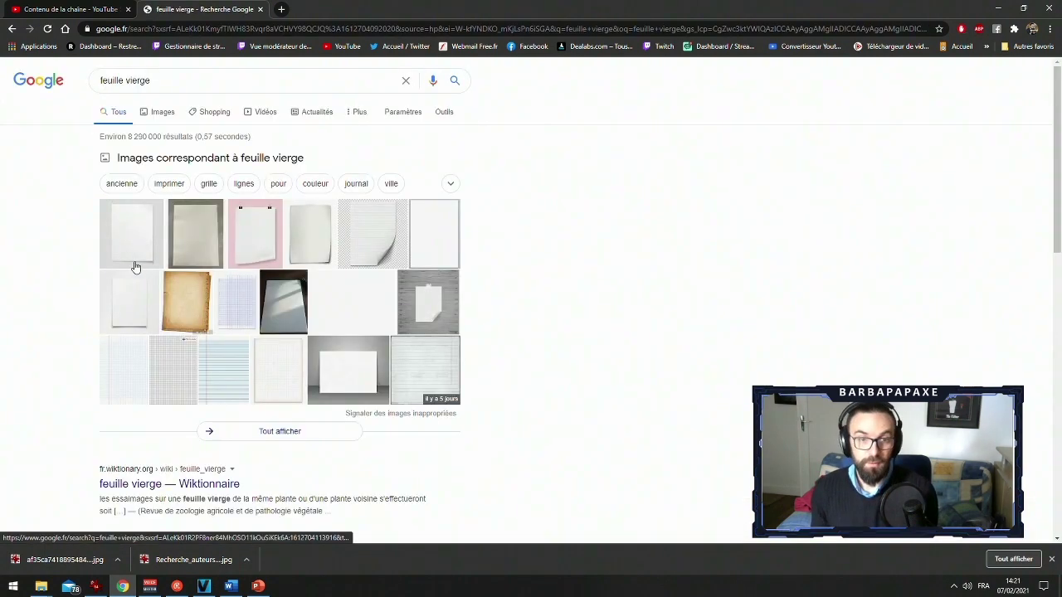
pyautogui.click(149, 248)
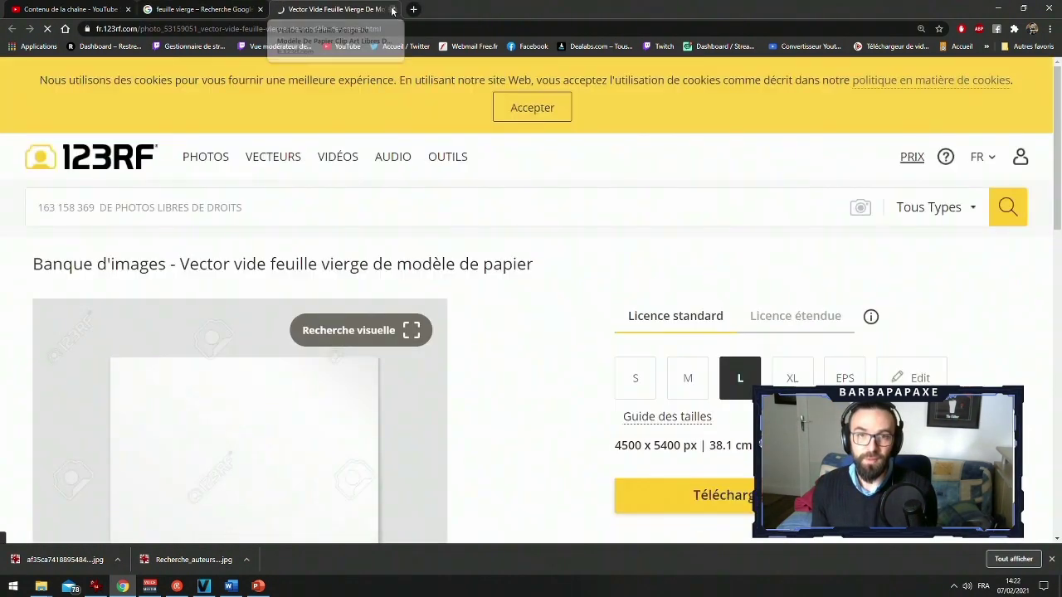
pyautogui.hotkey('ctrl', 'w')
# Refine the Google image search to "feuille vierge png"
pyautogui.click(194, 71)
pyautogui.write('p')
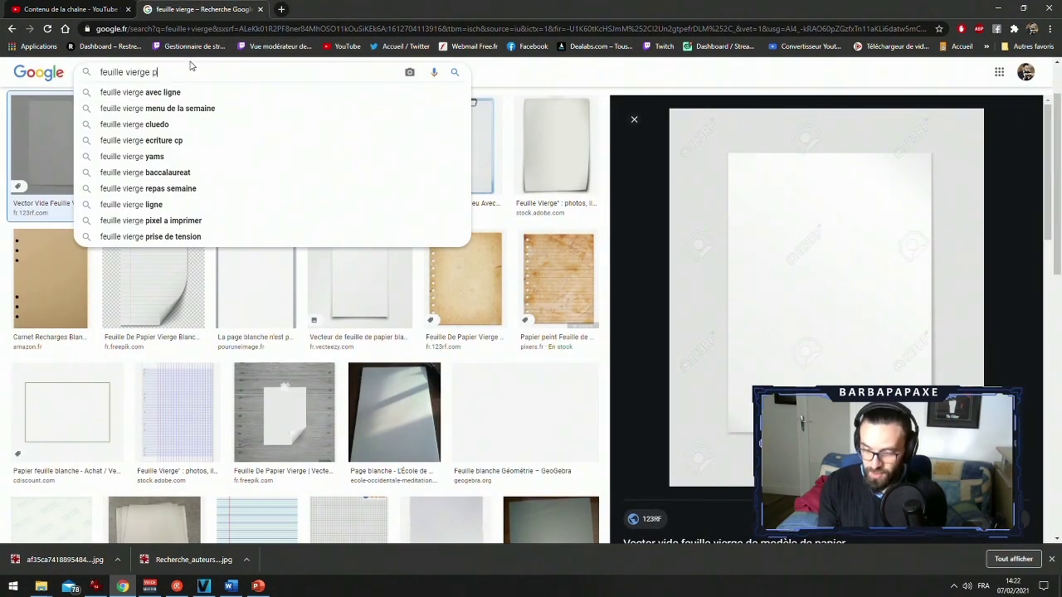
pyautogui.write('ng')
pyautogui.press('Return')
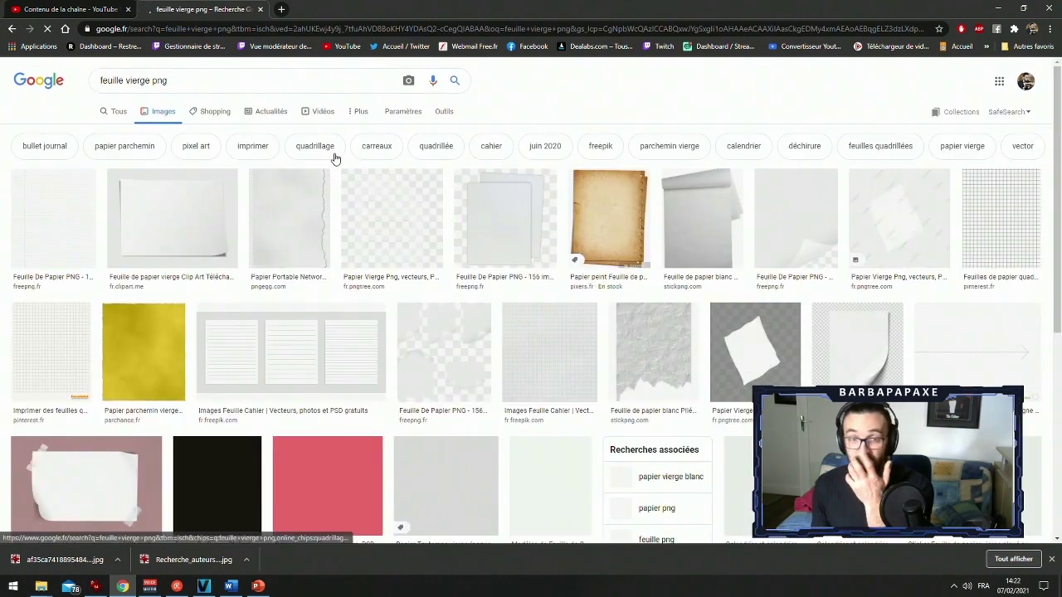
# Copy the Free PNG image of two overlapping paper sheets, paste it onto the PowerPoint slide and return to the image results
pyautogui.click(204, 232)
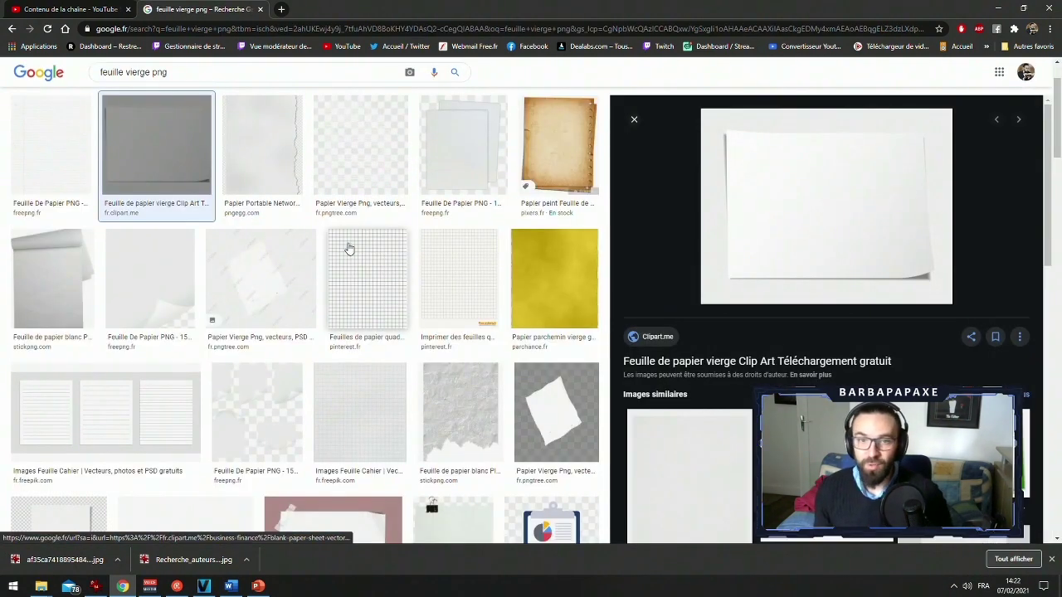
pyautogui.click(425, 157)
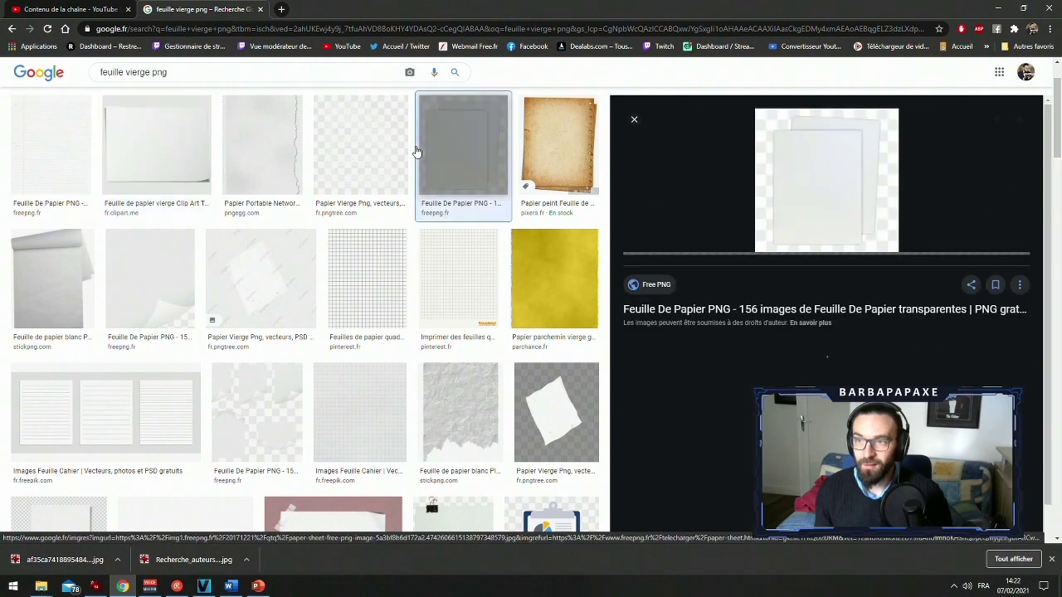
pyautogui.rightClick(826, 163)
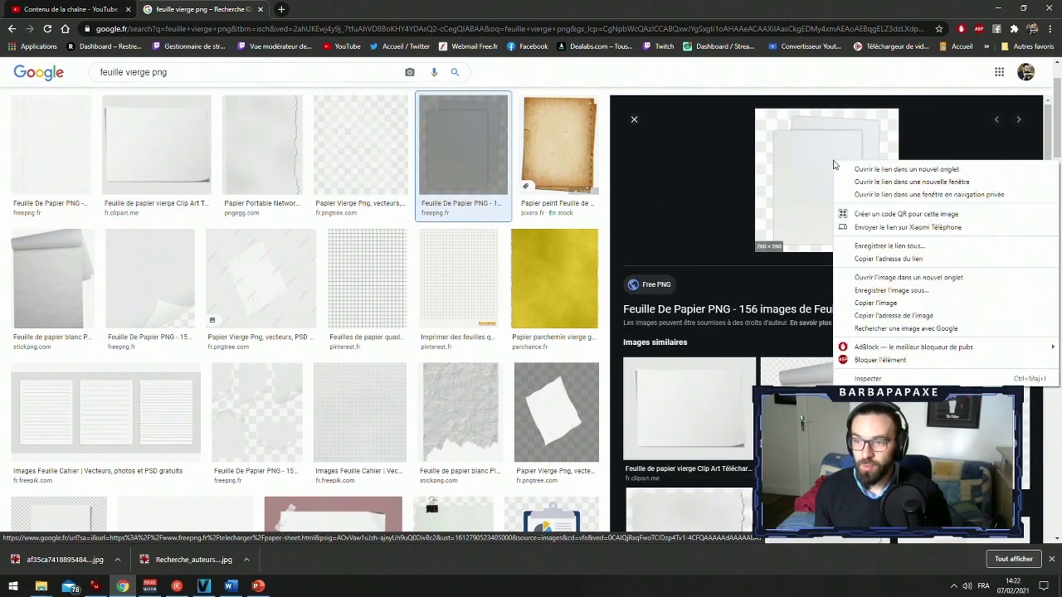
pyautogui.click(881, 303)
pyautogui.hotkey('alt', 'Tab')
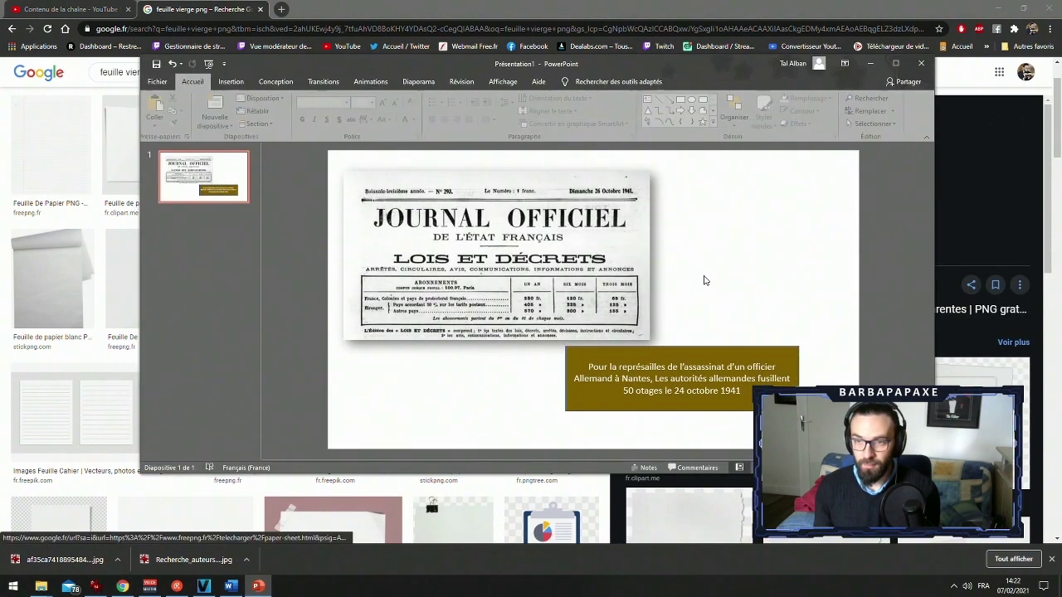
pyautogui.hotkey('ctrl', 'v')
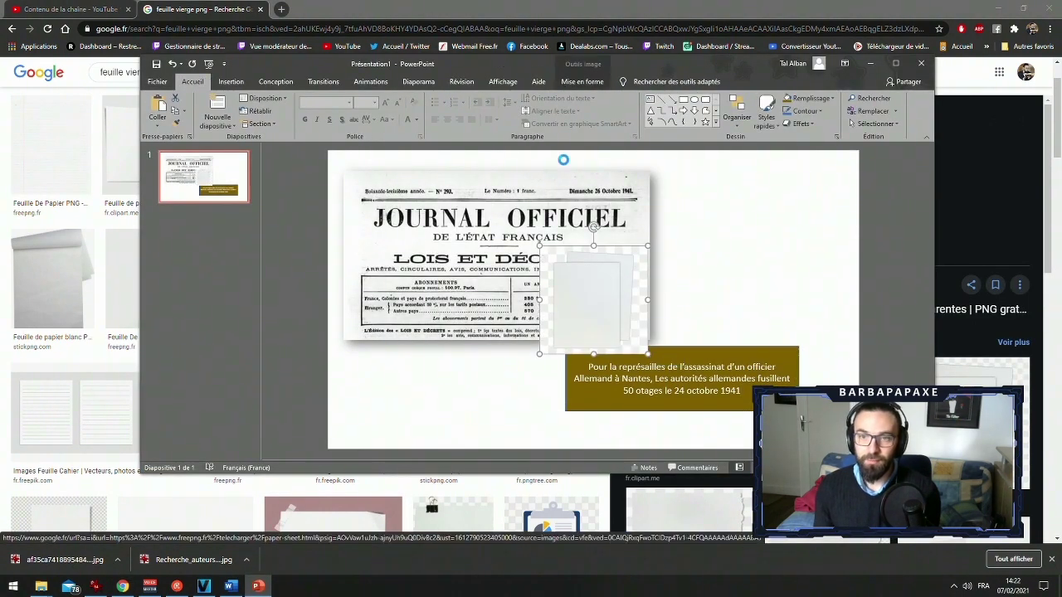
pyautogui.hotkey('alt', 'Tab')
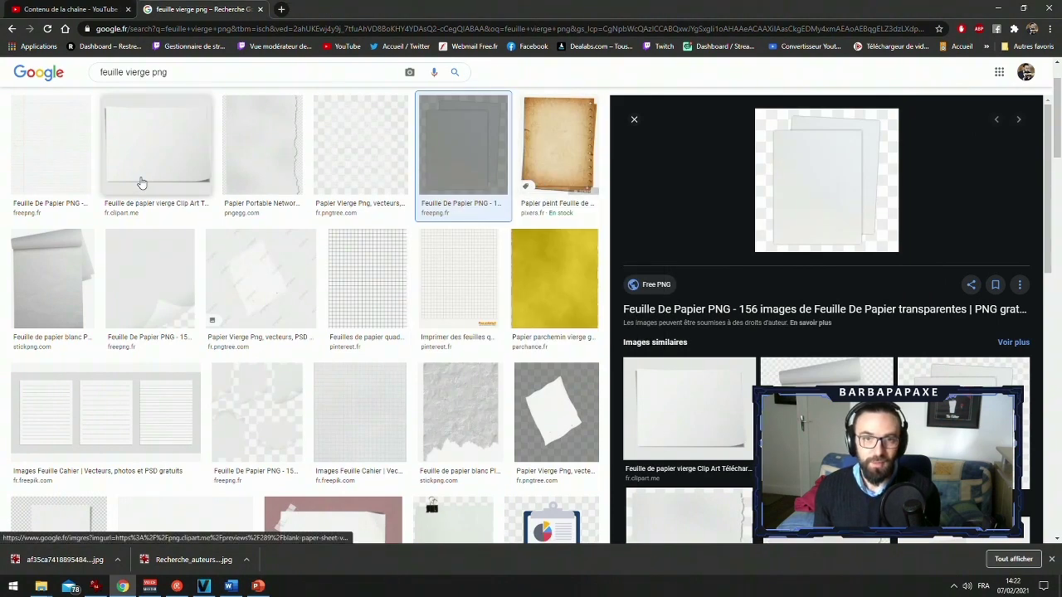
# Preview the lined Free PNG sheet and the Clipart.me blank sheet in the image results, and look through their similar images
pyautogui.click(73, 167)
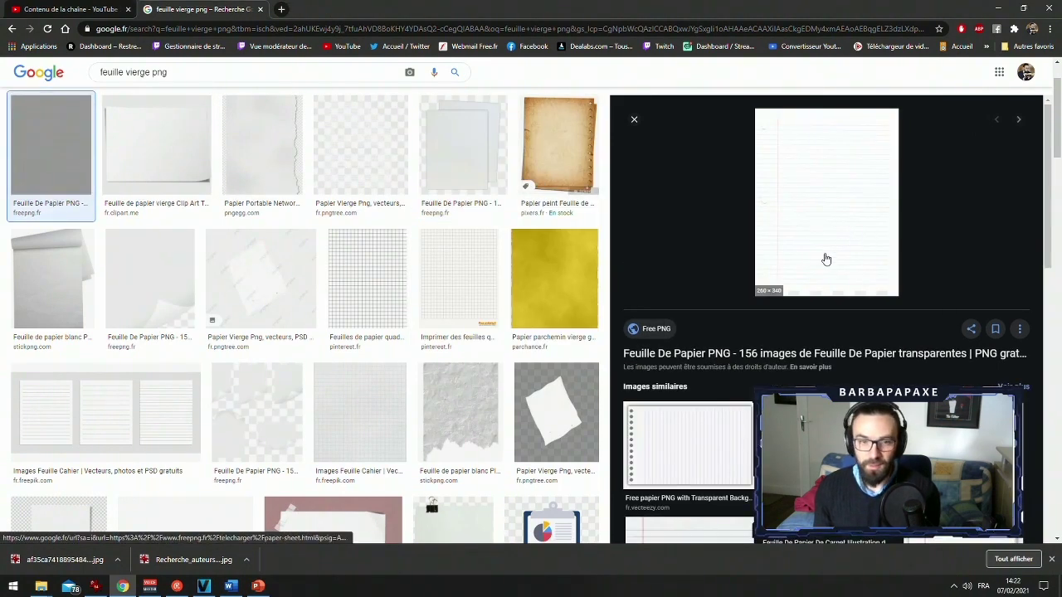
pyautogui.scroll(-5, 825, 260)
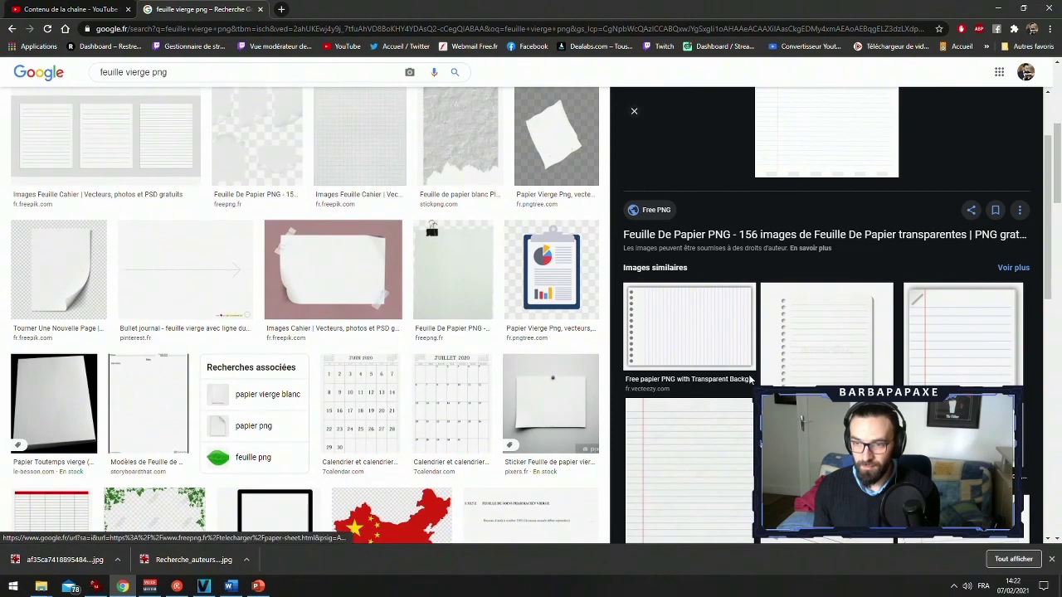
pyautogui.scroll(-5, 749, 379)
pyautogui.scroll(5, 142, 199)
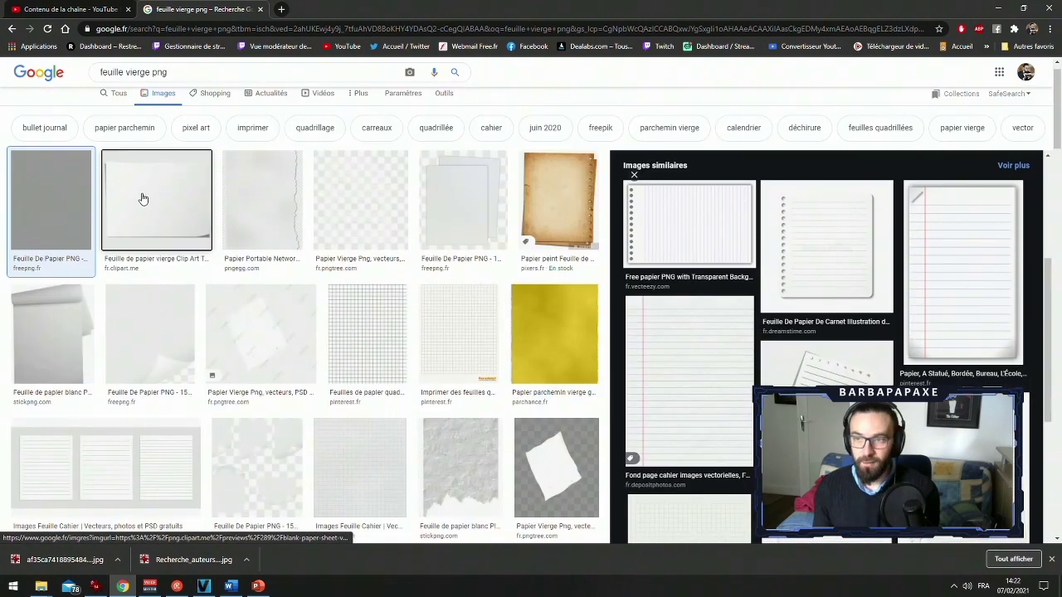
pyautogui.click(143, 199)
pyautogui.scroll(-3, 793, 293)
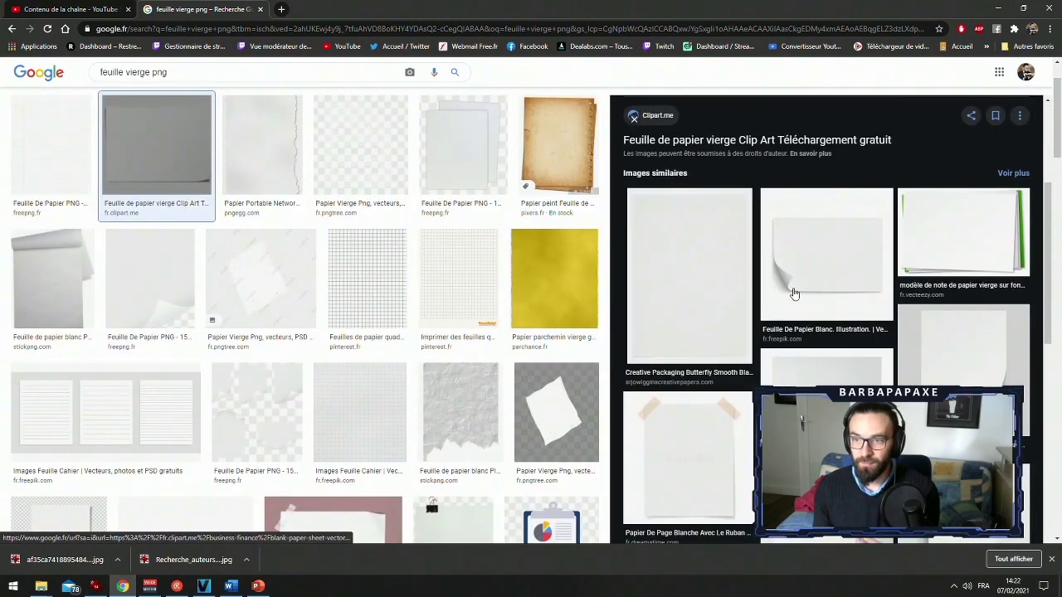
# Examine the similar blank sheets from Arjowiggins Creative Papers, Dollarama and DOMTAR Newsroom, and return to the first image results
pyautogui.click(700, 296)
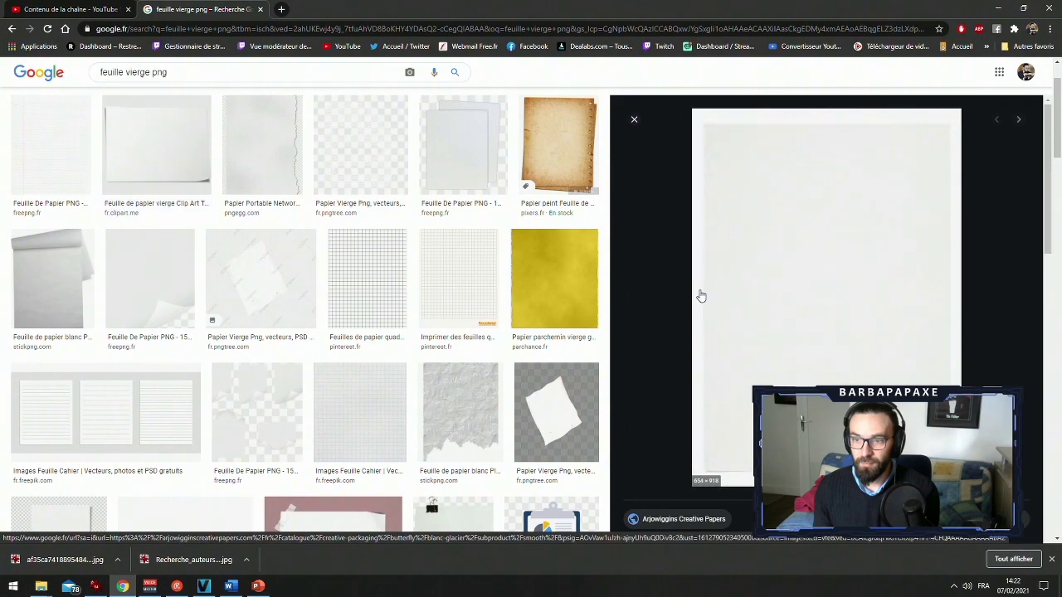
pyautogui.scroll(-3, 703, 302)
pyautogui.click(816, 327)
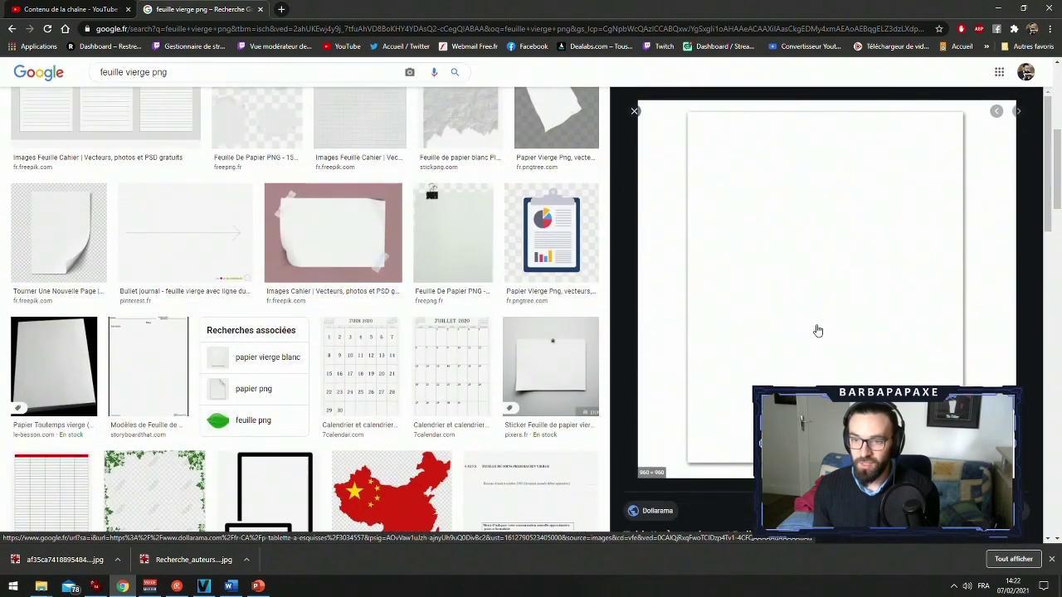
pyautogui.scroll(-5, 500, 327)
pyautogui.scroll(-5, 826, 290)
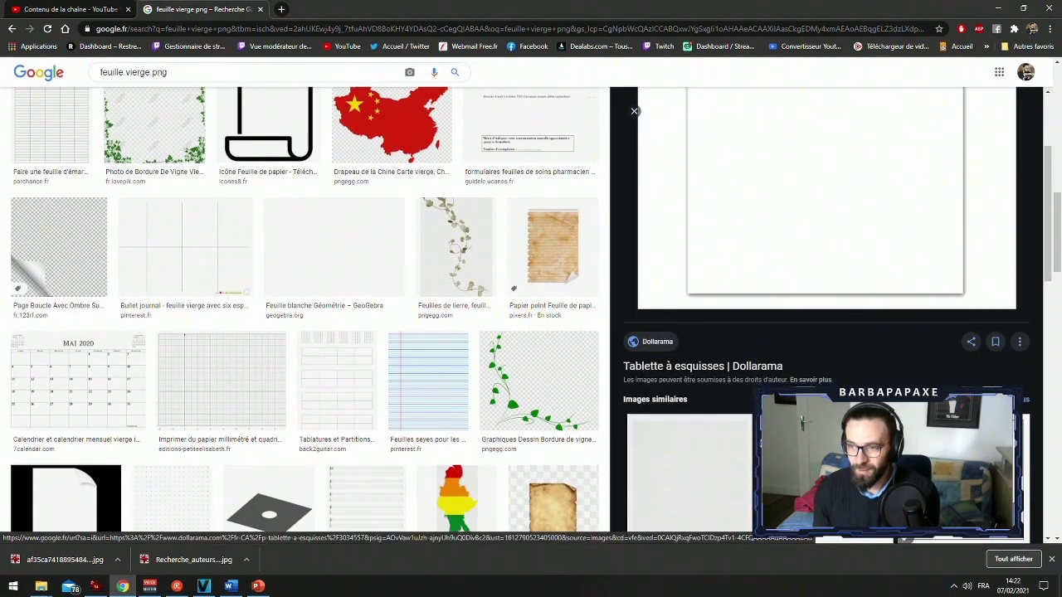
pyautogui.scroll(-5, 825, 307)
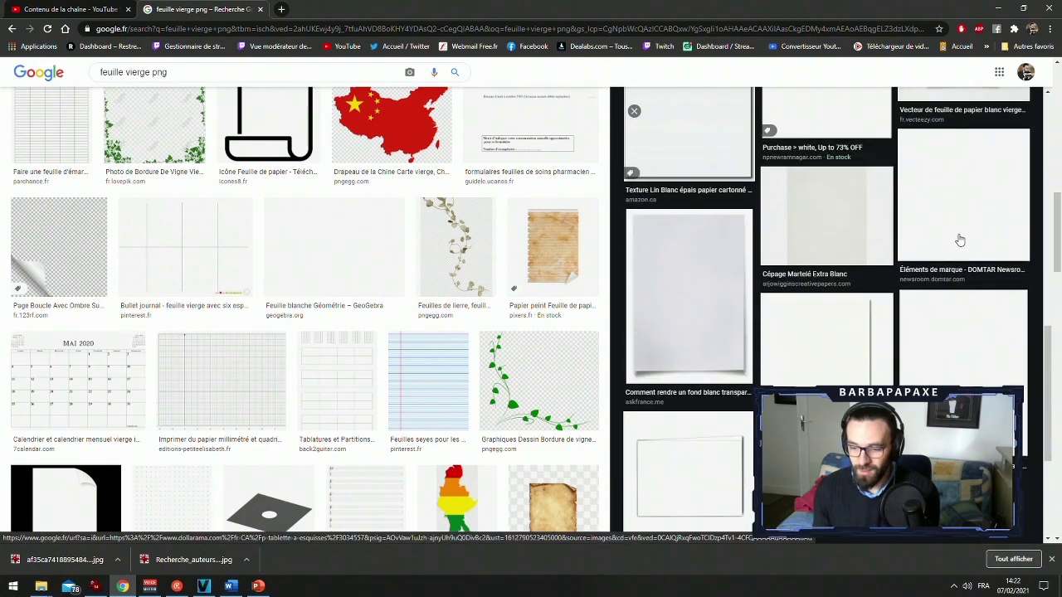
pyautogui.click(977, 200)
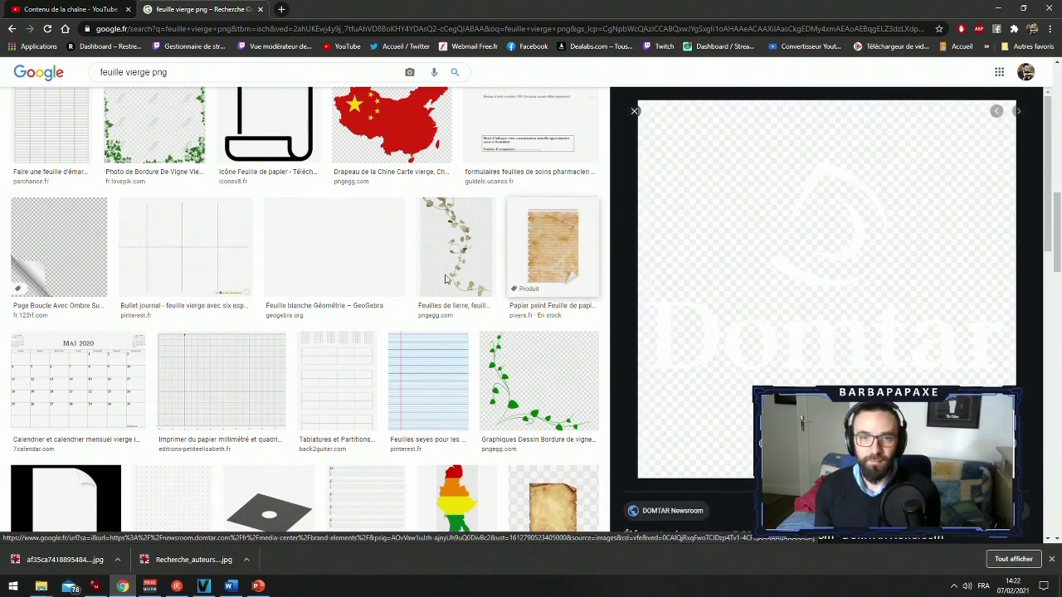
pyautogui.scroll(10, 381, 279)
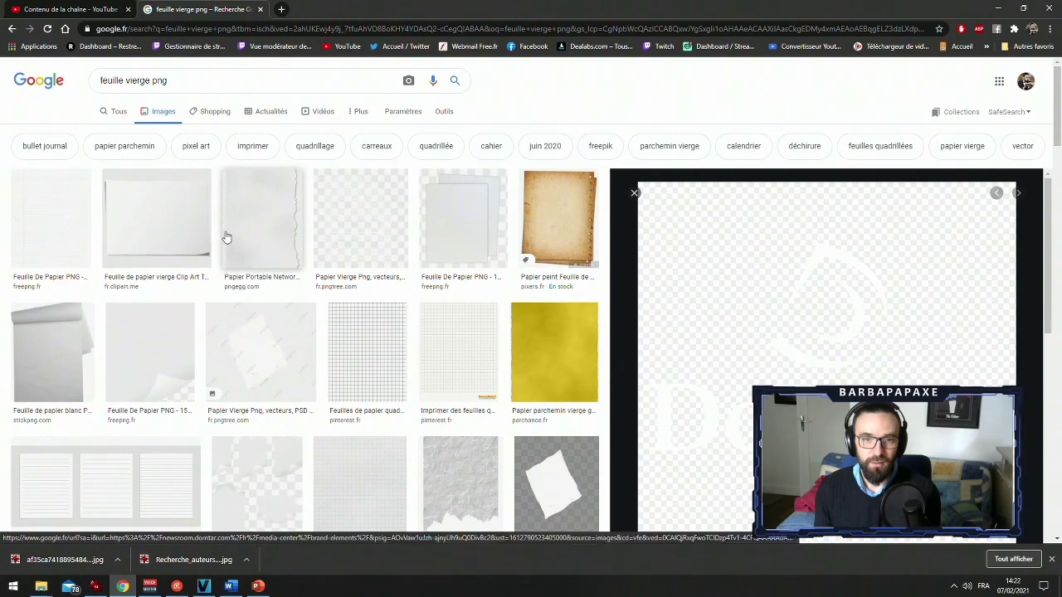
# Preview the torn-edge PNGEgg sheet and the Pixers parchment sheet, and look through the parchment's similar images
pyautogui.click(171, 218)
pyautogui.click(238, 155)
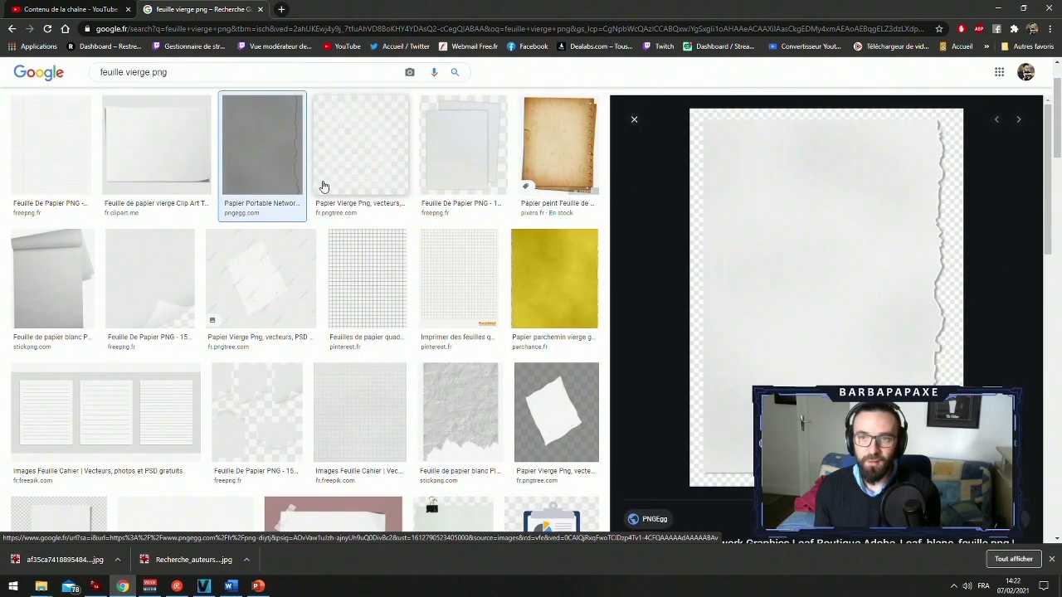
pyautogui.click(542, 147)
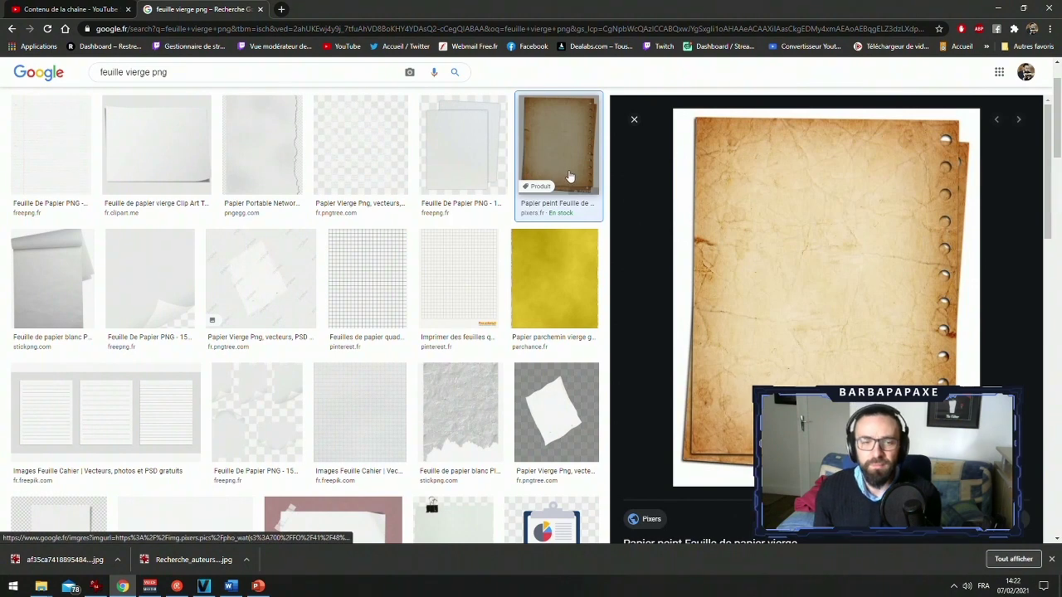
pyautogui.scroll(-4, 699, 311)
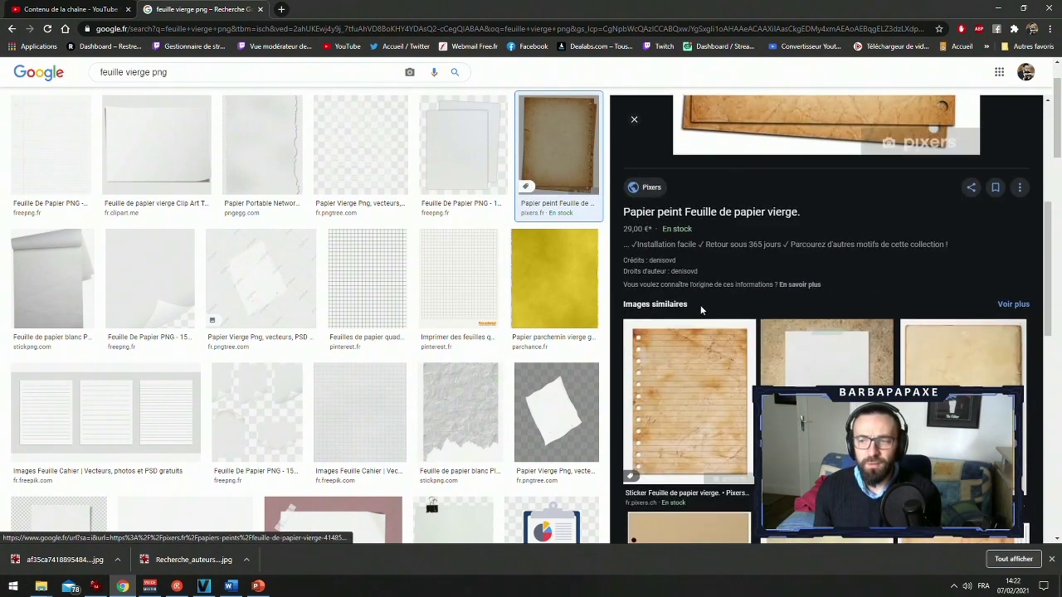
pyautogui.scroll(-3, 700, 304)
pyautogui.scroll(-3, 704, 307)
pyautogui.scroll(-6, 776, 285)
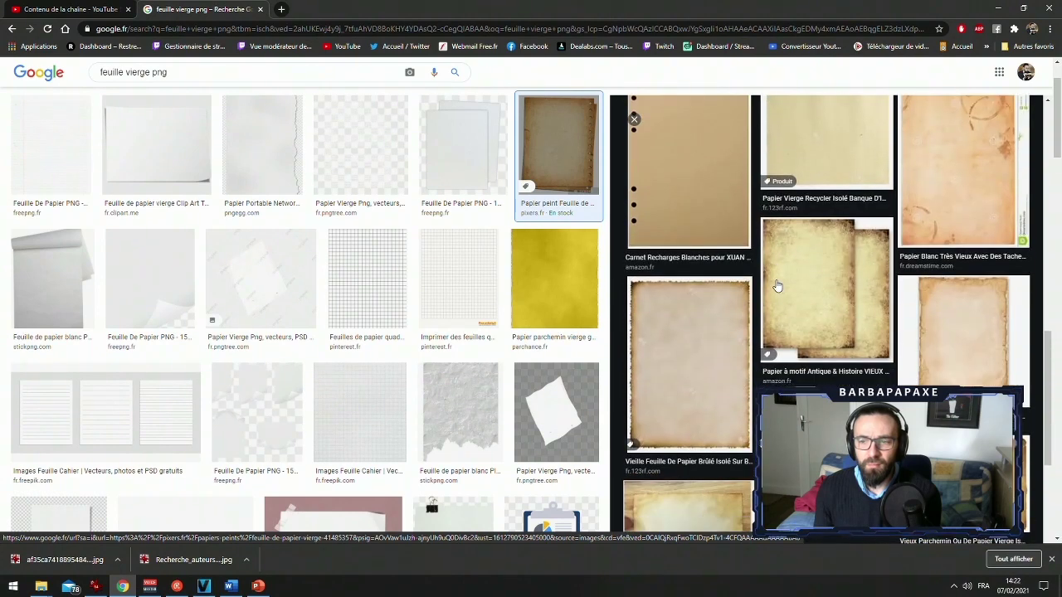
# Copy the StickPNG image of a folded white paper sheet and switch to PowerPoint, leaving the presentation unsaved
pyautogui.click(43, 275)
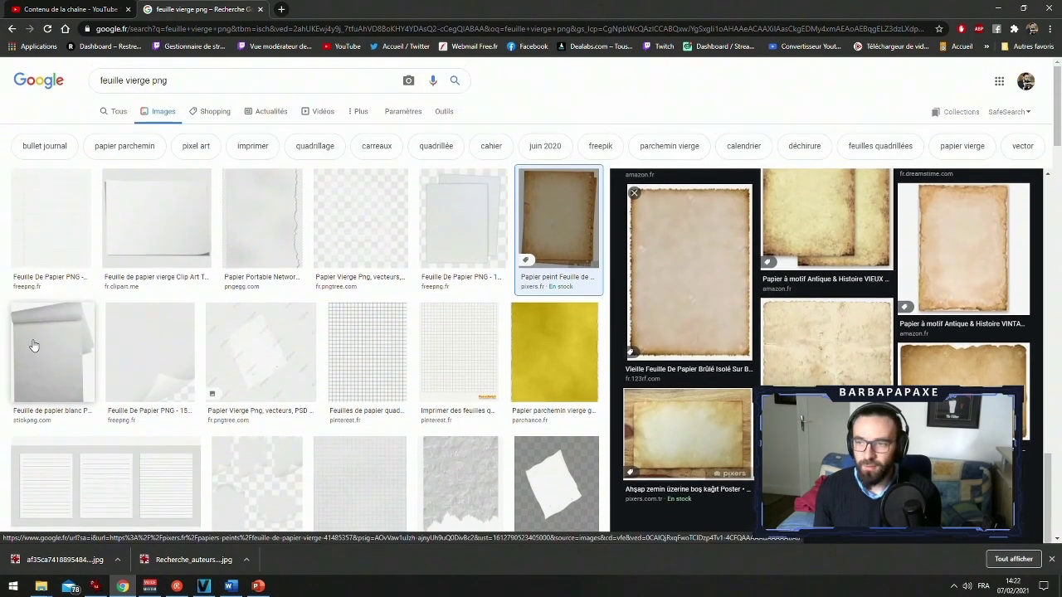
pyautogui.rightClick(852, 297)
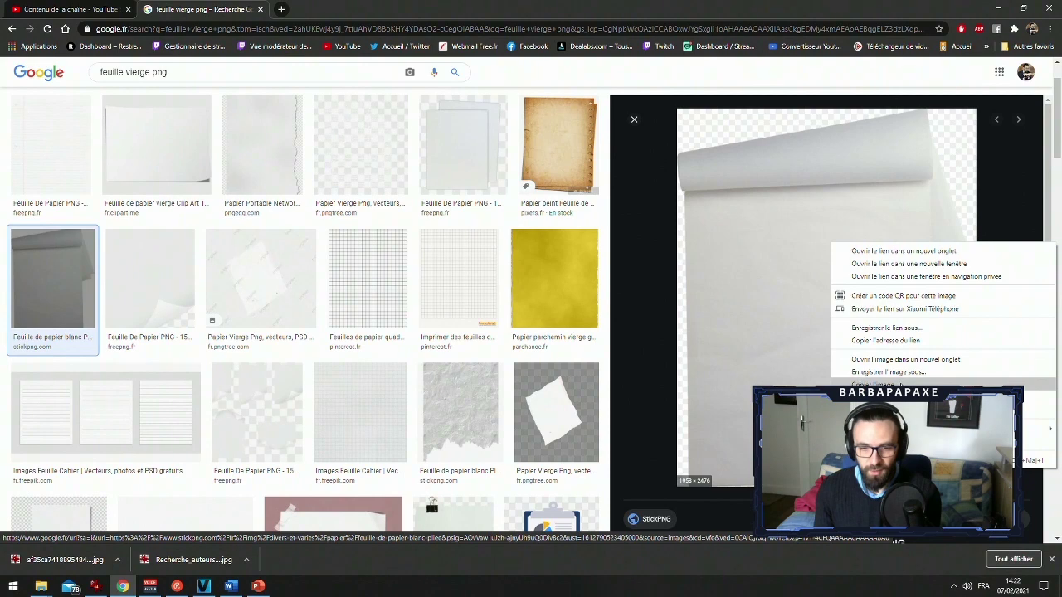
pyautogui.click(871, 384)
pyautogui.click(258, 586)
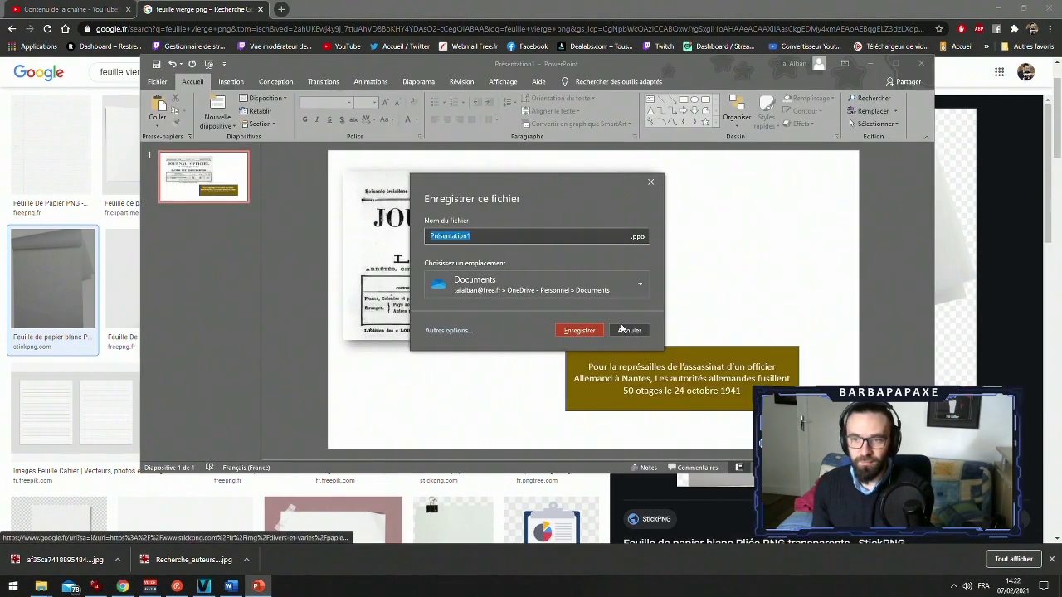
pyautogui.click(628, 330)
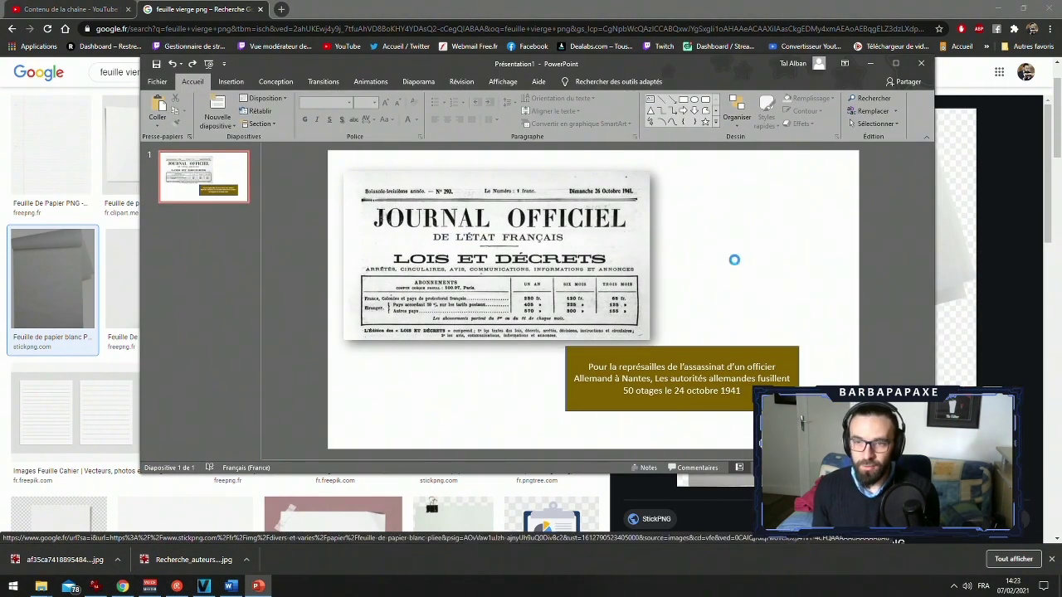
# Paste the copied folded-sheet picture onto the slide and move it to the right of the Journal Officiel image
pyautogui.hotkey('ctrl', 'v')
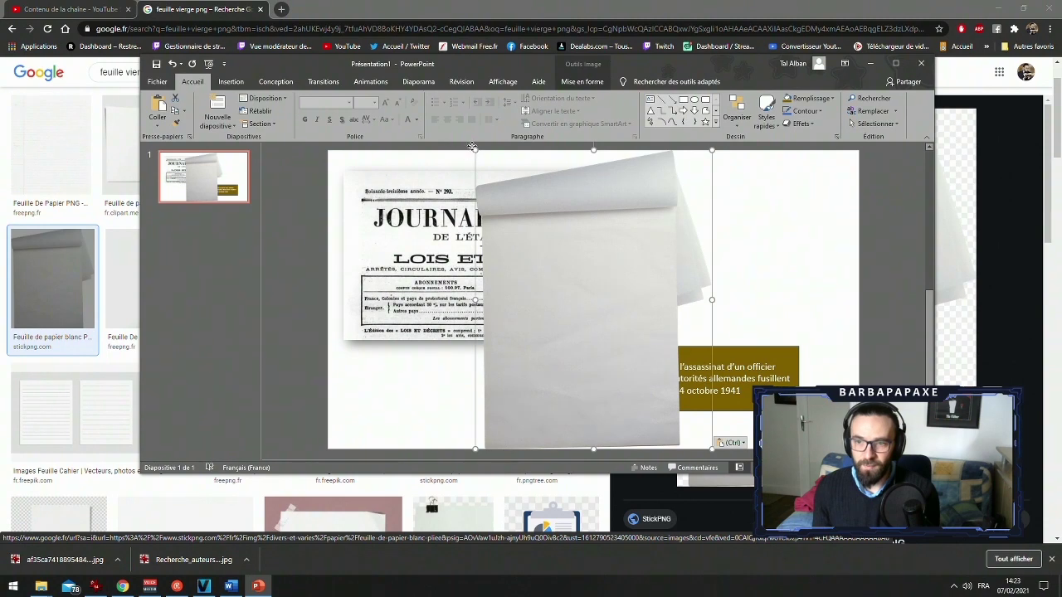
pyautogui.moveTo(472, 146); pyautogui.dragTo(534, 203)
pyautogui.moveTo(612, 306); pyautogui.dragTo(735, 251)
# Move the explanatory text box left, below the Journal Officiel image, and bring it to the front of the sheet picture
pyautogui.click(635, 367)
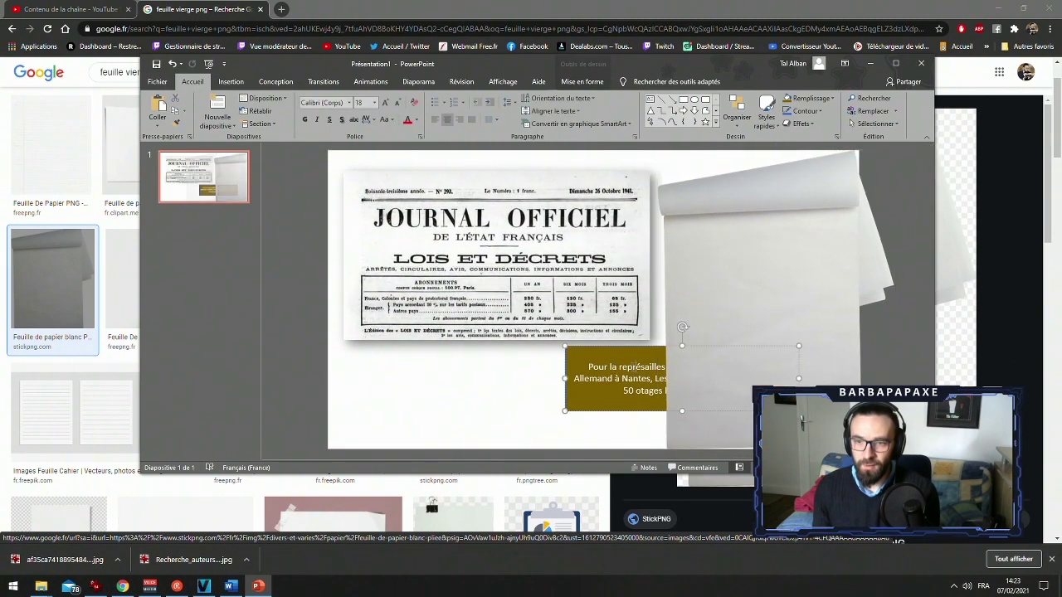
pyautogui.hotkey('ctrl', 'a')
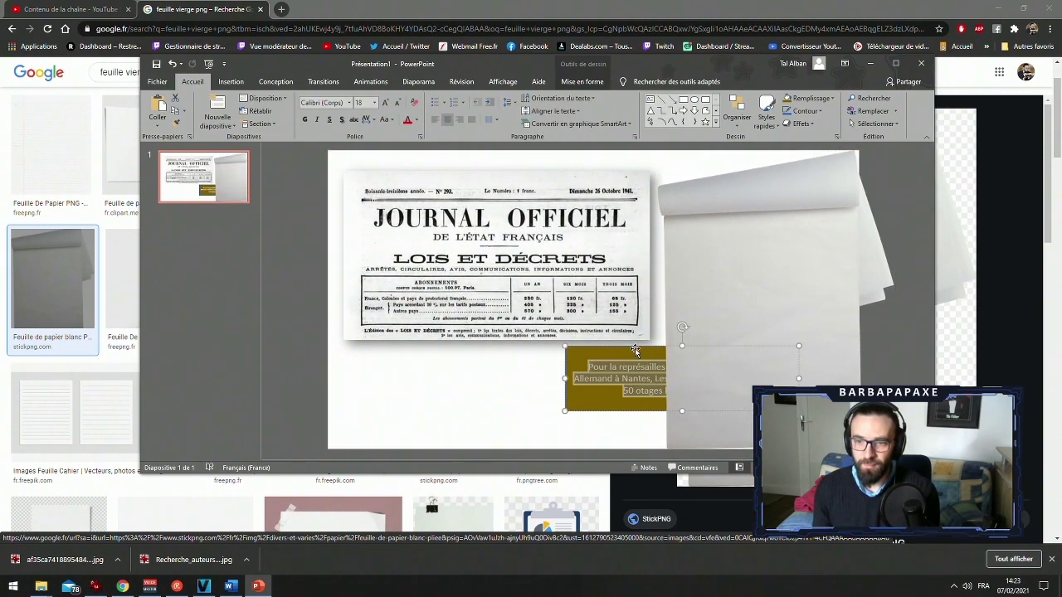
pyautogui.moveTo(634, 350); pyautogui.dragTo(553, 350)
pyautogui.click(736, 109)
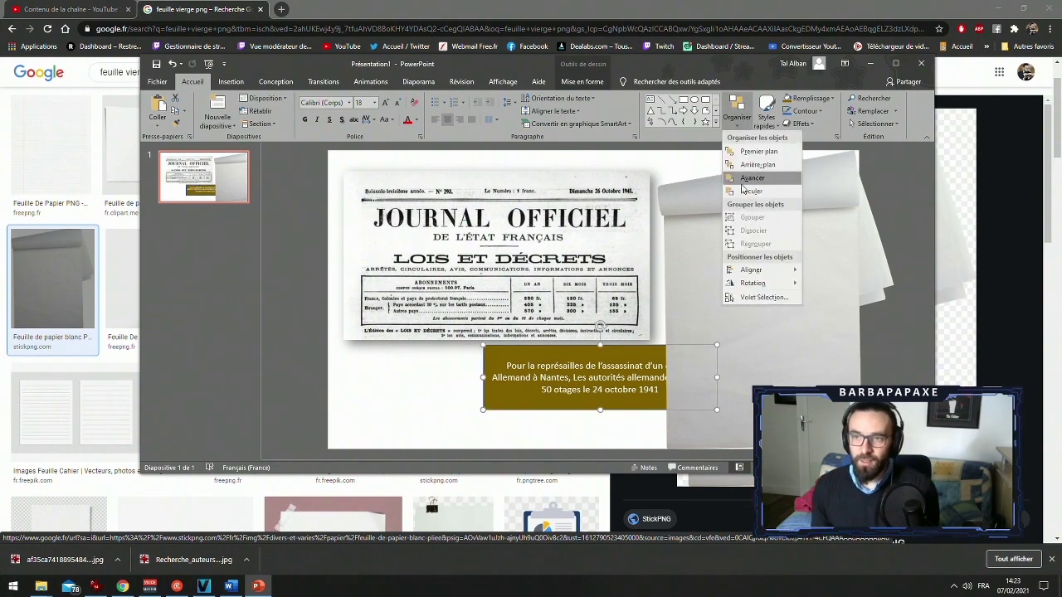
pyautogui.click(756, 151)
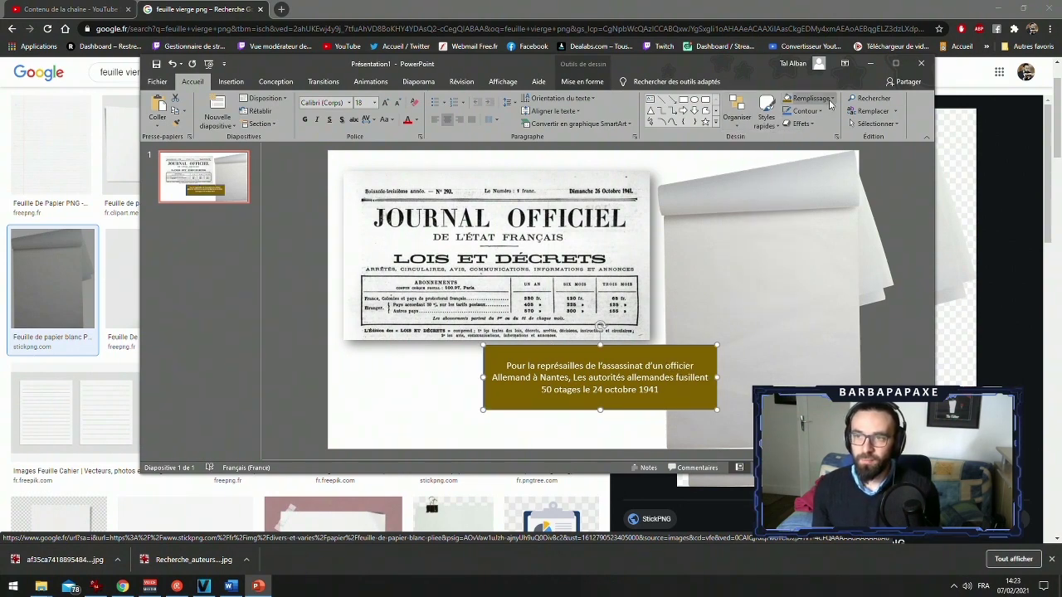
# Remove the text box's fill and outline, and make all its text black
pyautogui.click(831, 98)
pyautogui.click(814, 199)
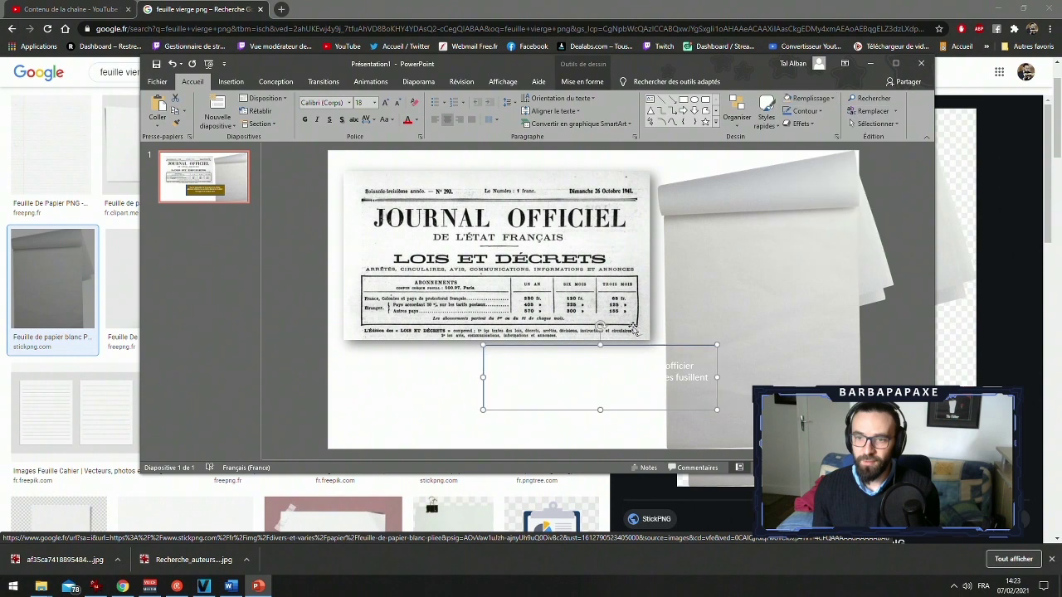
pyautogui.tripleClick(602, 366)
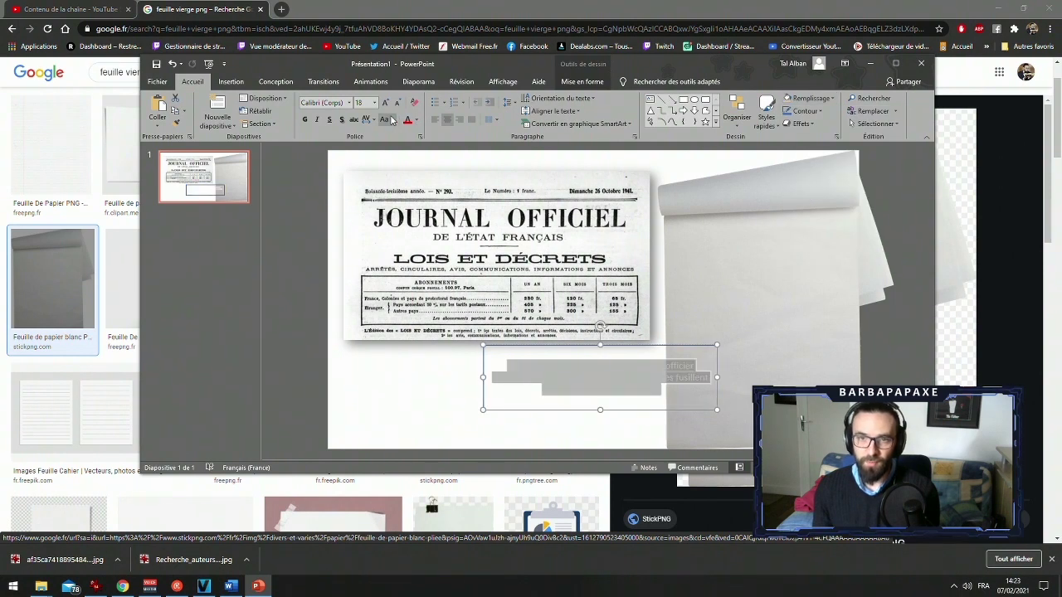
pyautogui.click(418, 120)
pyautogui.click(420, 145)
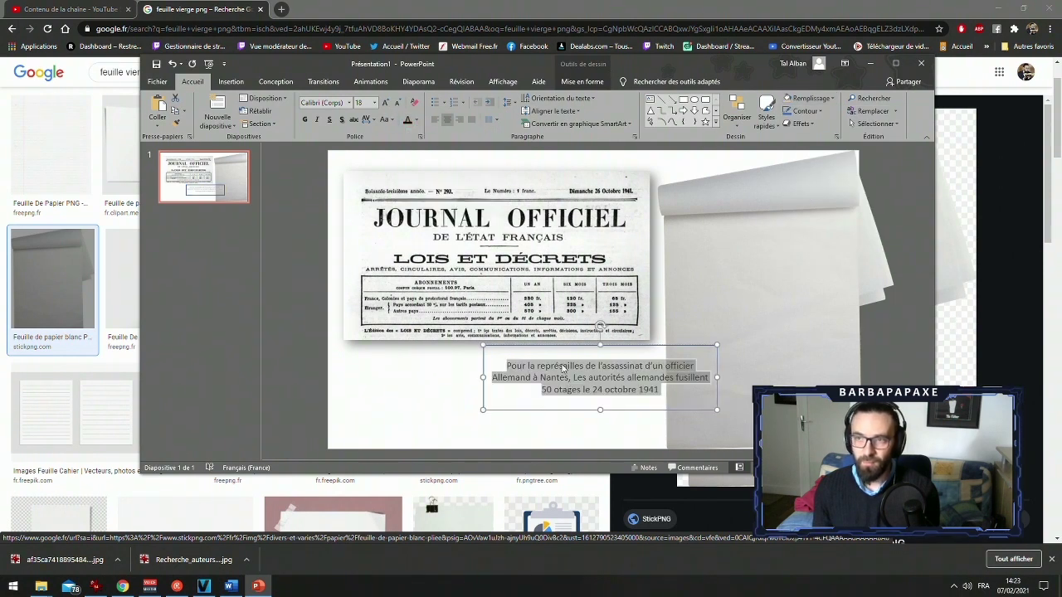
pyautogui.click(819, 115)
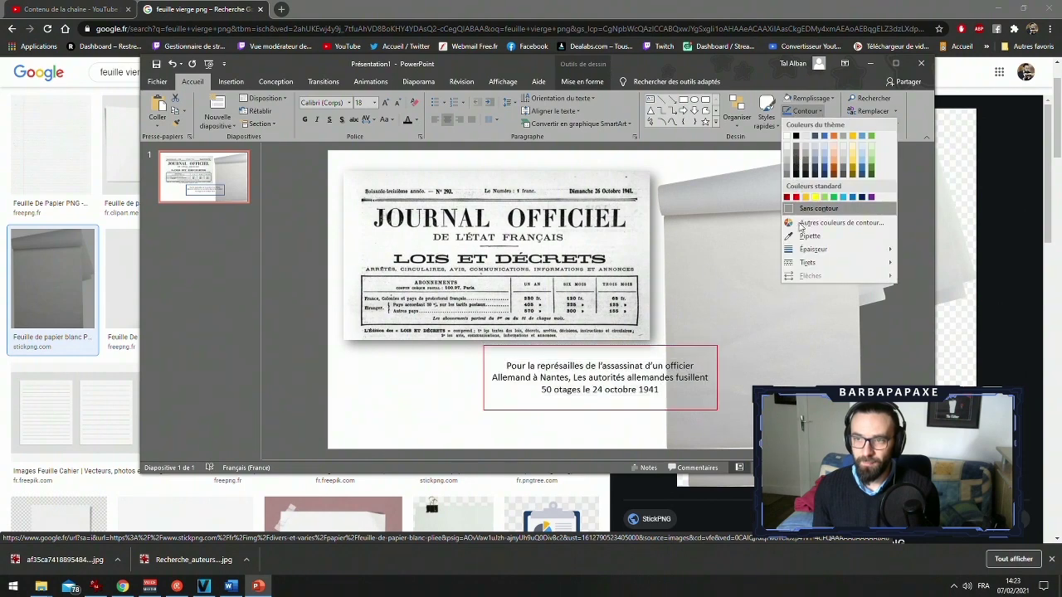
pyautogui.click(808, 210)
# Move the text box onto the paper-sheet picture, and resize it to the sheet's width and down to the slide's lower edge
pyautogui.moveTo(629, 350); pyautogui.dragTo(805, 234)
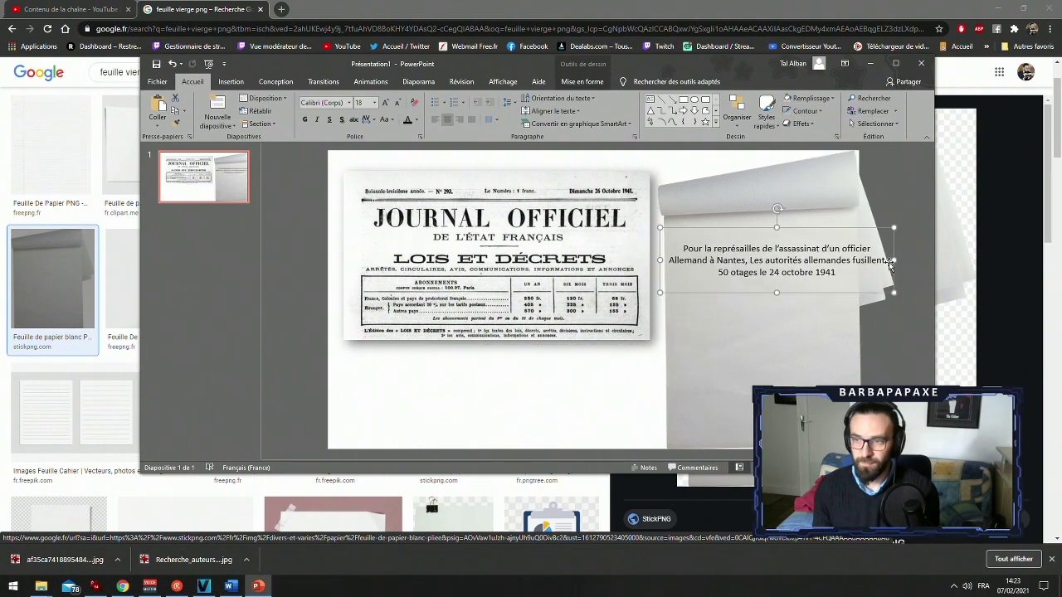
pyautogui.moveTo(892, 261); pyautogui.dragTo(844, 260)
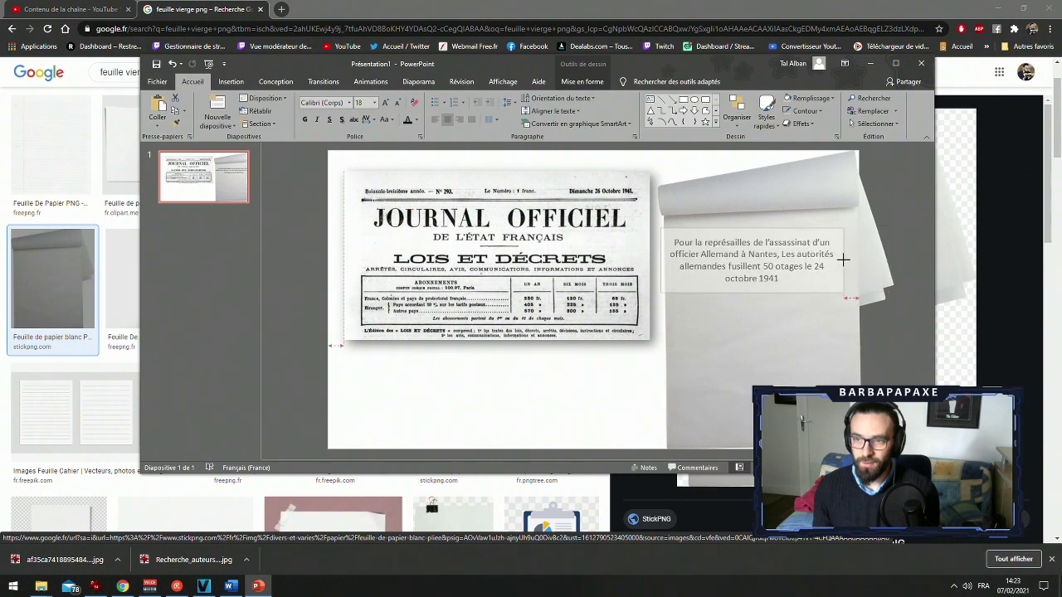
pyautogui.moveTo(751, 292); pyautogui.dragTo(746, 448)
pyautogui.moveTo(720, 230); pyautogui.dragTo(727, 230)
# Change the font of all the text on the paper sheet to Courier New
pyautogui.hotkey('ctrl', 'a')
pyautogui.tripleClick(759, 321)
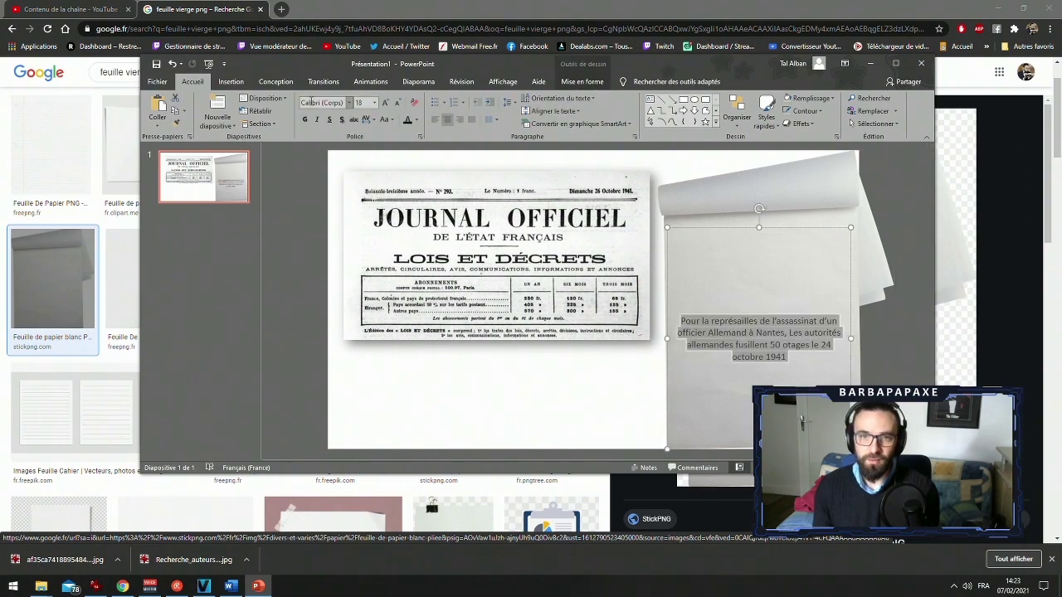
pyautogui.click(350, 104)
pyautogui.scroll(-12, 385, 375)
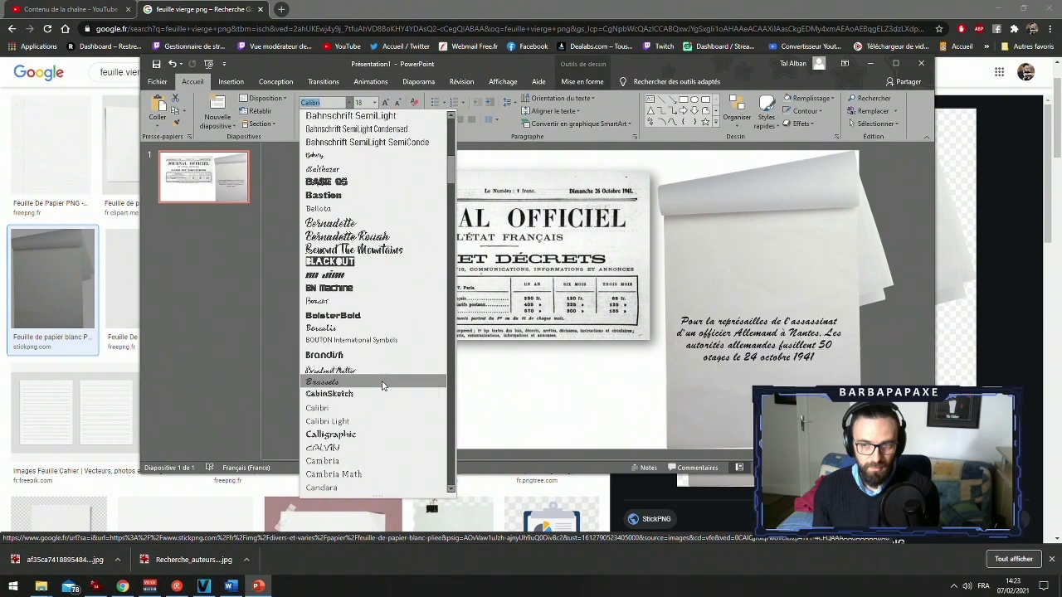
pyautogui.scroll(-10, 381, 386)
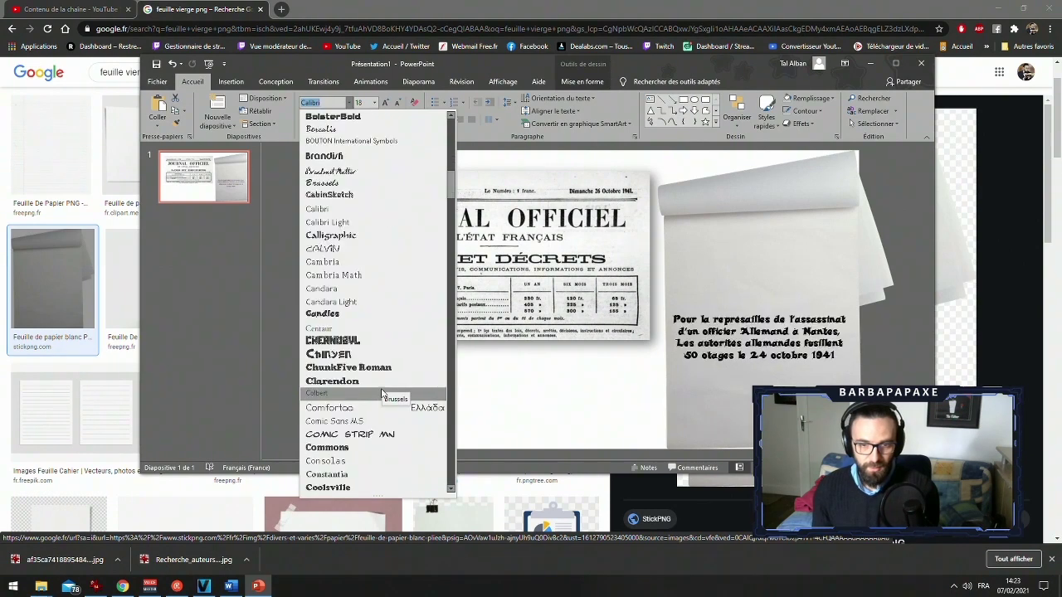
pyautogui.click(356, 342)
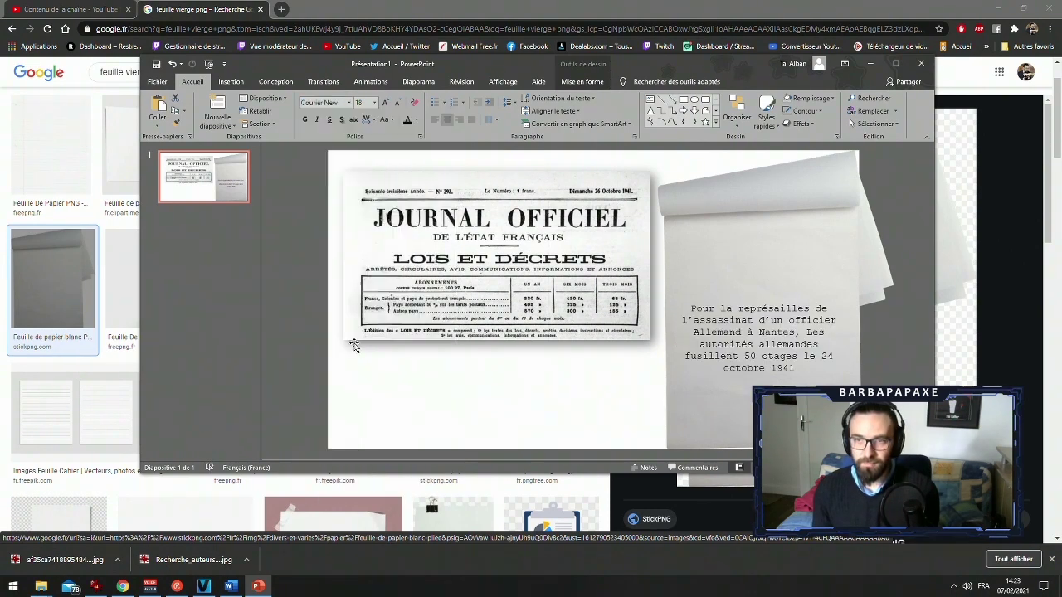
# Enlarge the text on the paper sheet to size 28 and make it bold
pyautogui.click(386, 104)
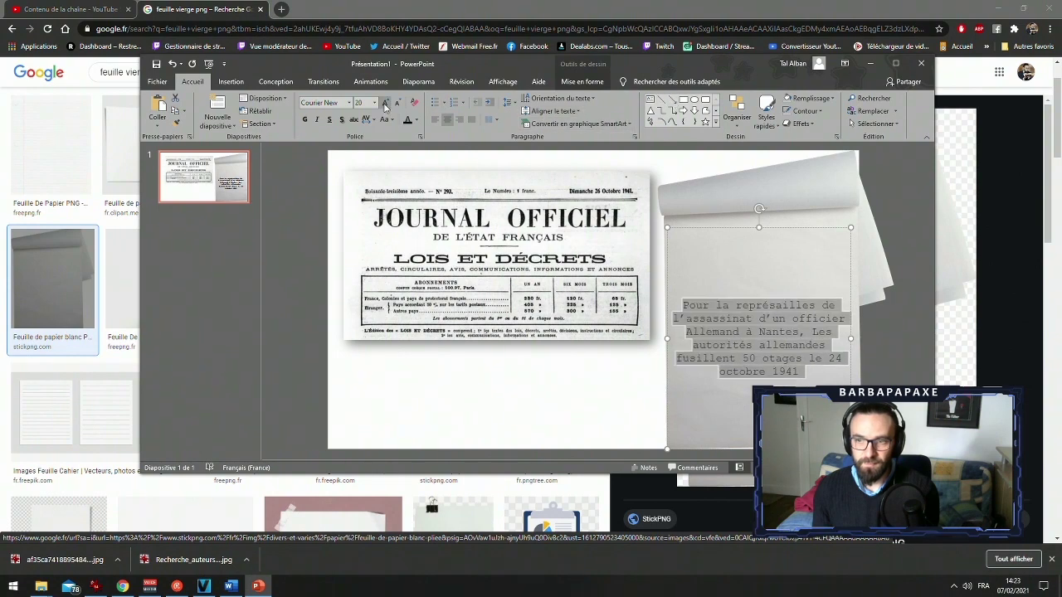
pyautogui.click(386, 105)
pyautogui.click(385, 104)
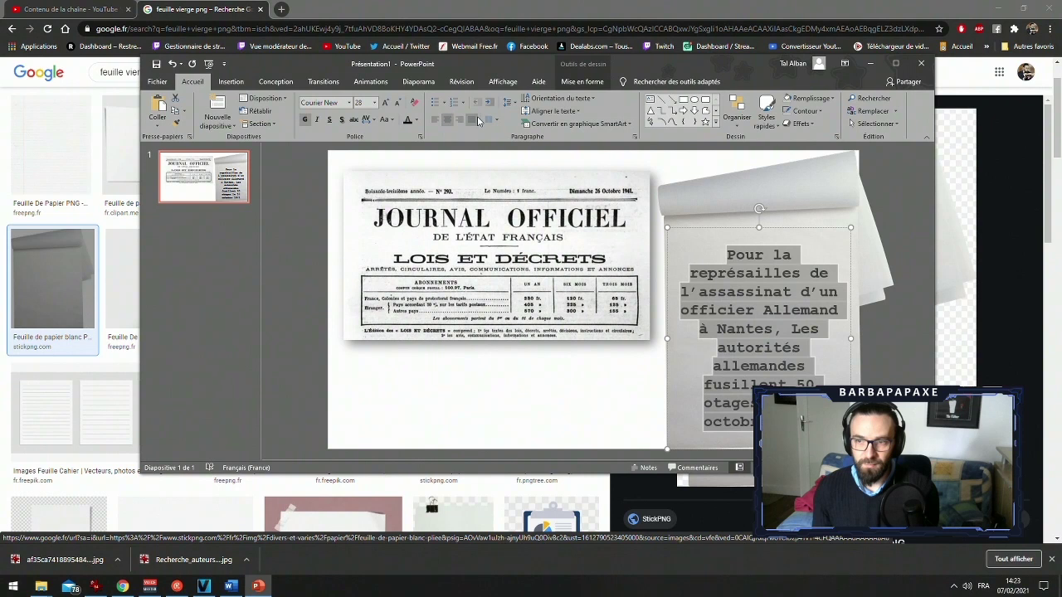
# Left-align all the text on the paper sheet and reduce its size to 24
pyautogui.click(470, 120)
pyautogui.click(437, 122)
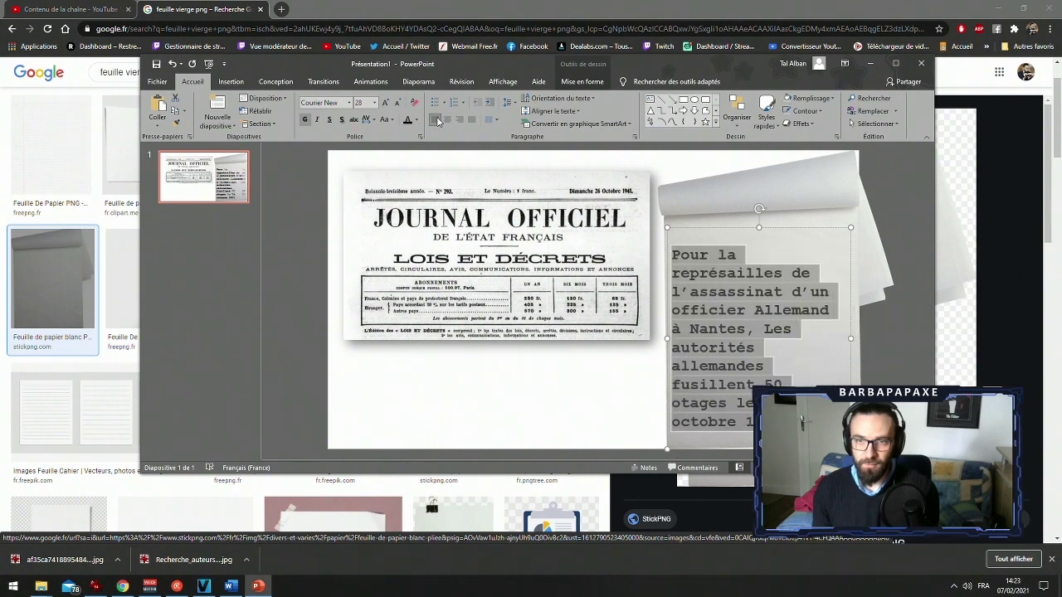
pyautogui.click(448, 121)
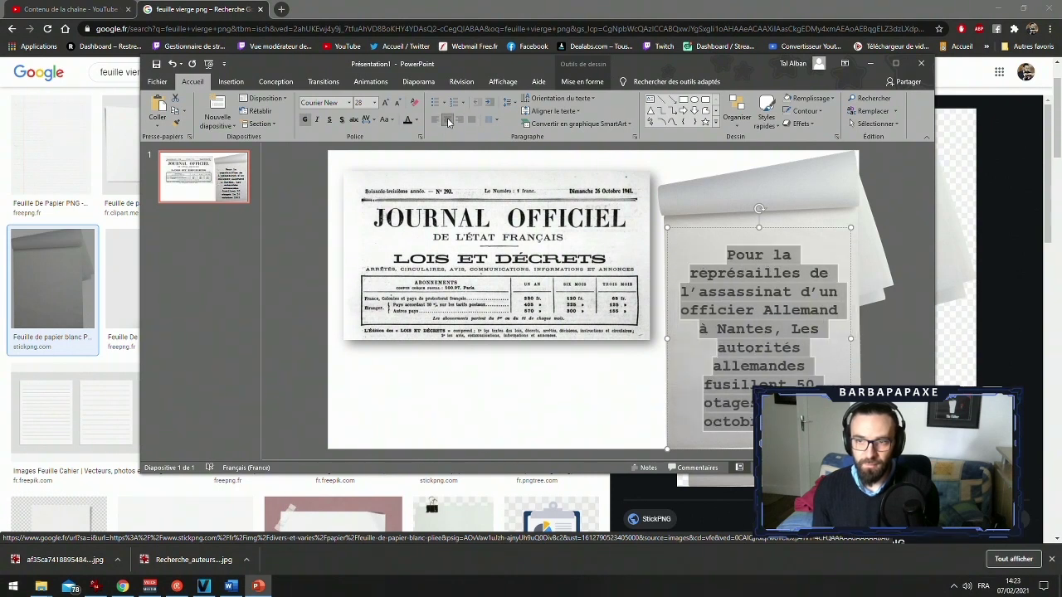
pyautogui.click(435, 120)
pyautogui.click(399, 103)
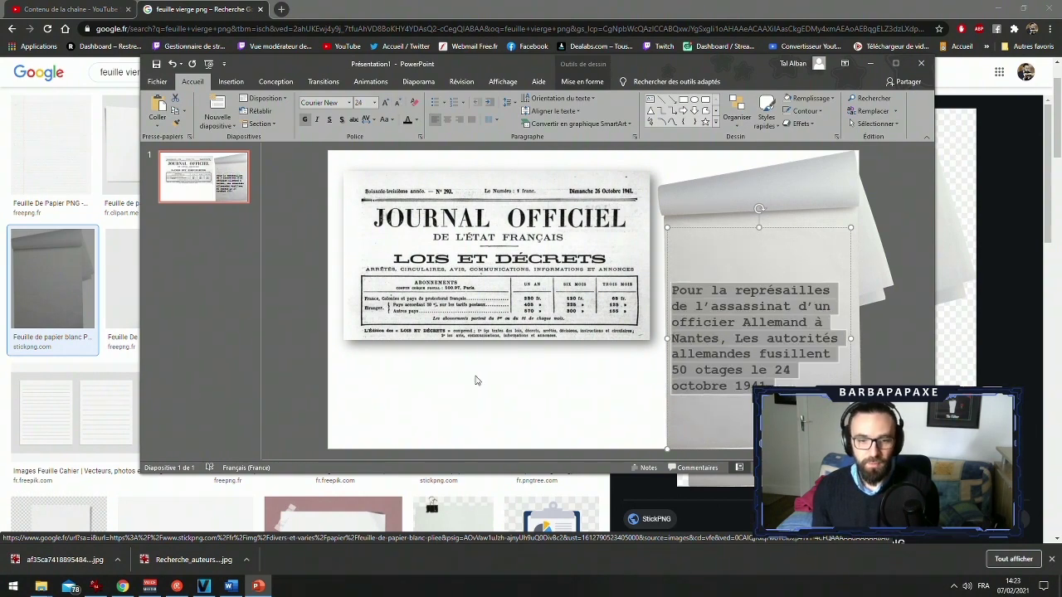
# Bring the Video Pro X project up behind the PowerPoint slide, with the Word document minimized
pyautogui.click(206, 588)
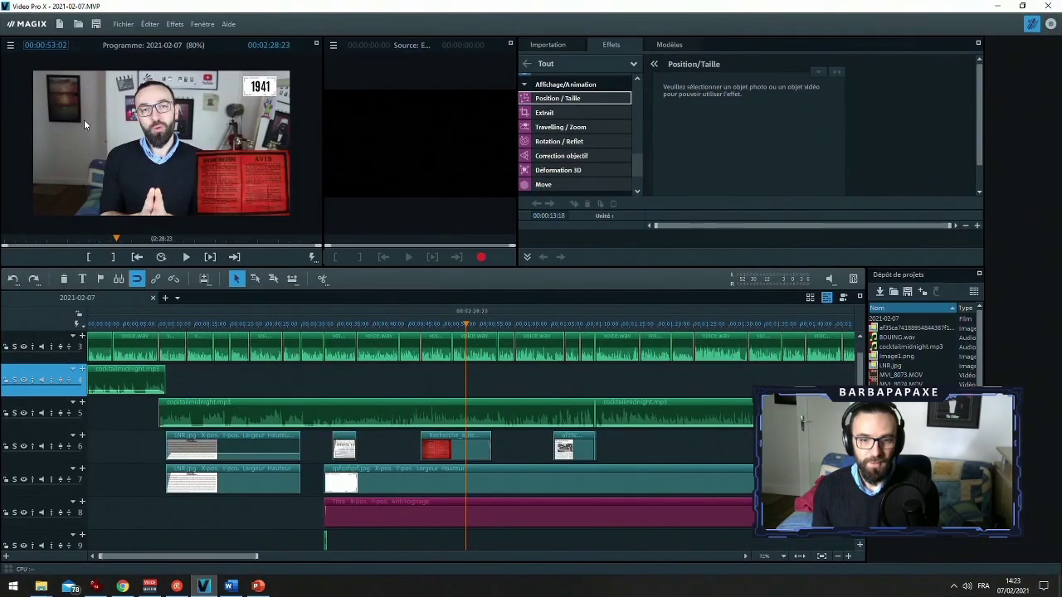
pyautogui.click(235, 586)
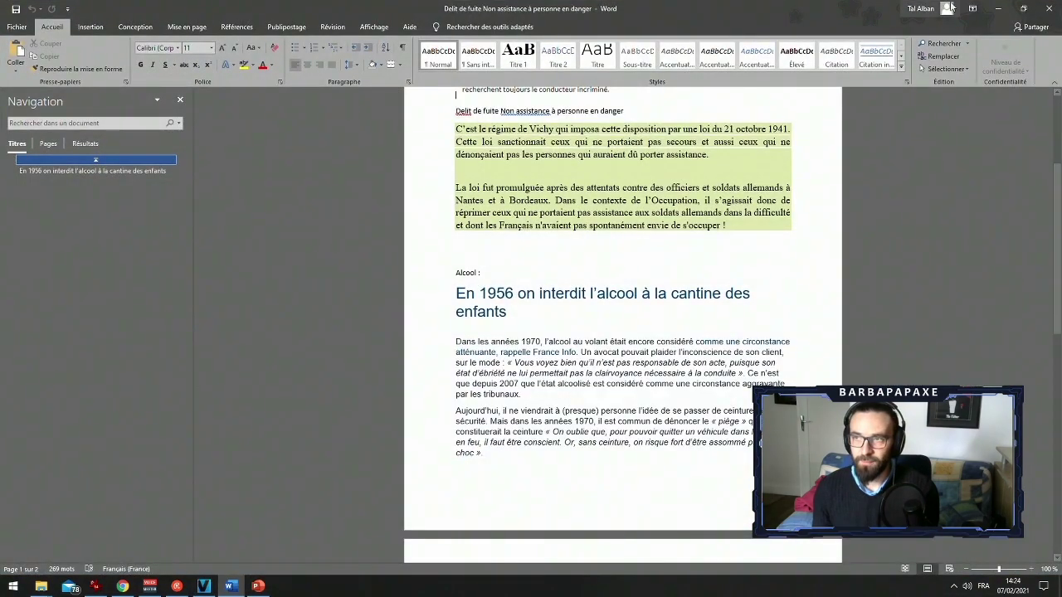
pyautogui.click(998, 9)
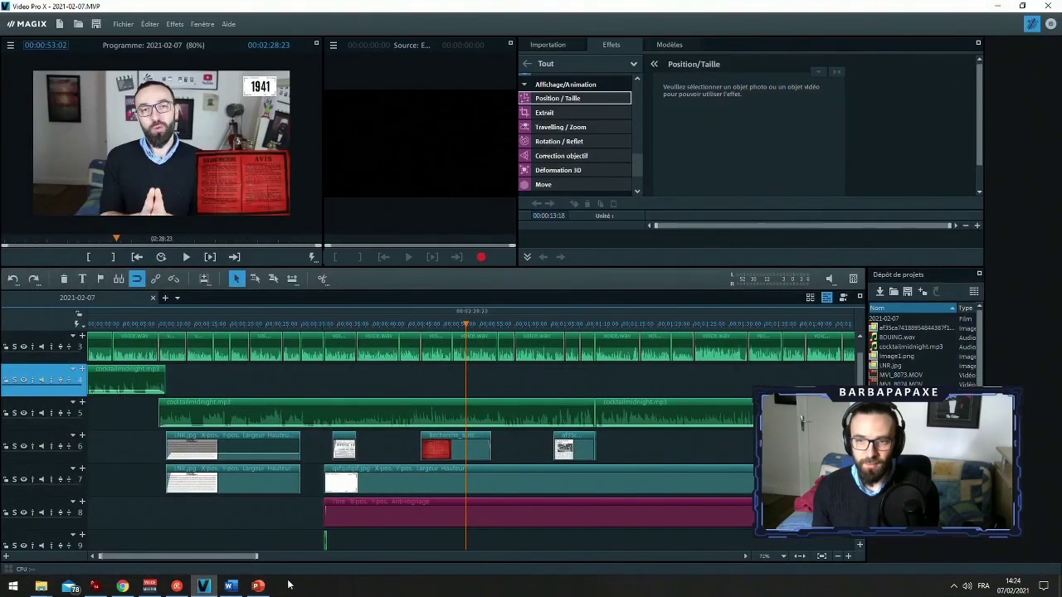
pyautogui.click(258, 585)
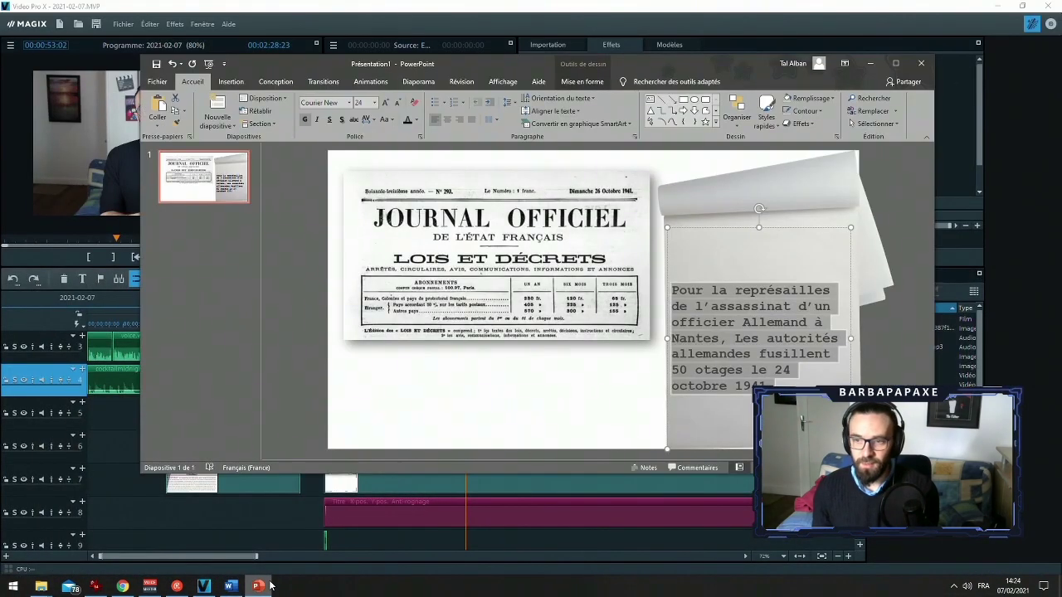
# Move the text box lower on the paper sheet, and group it with the sheet picture
pyautogui.click(594, 345)
pyautogui.moveTo(704, 227); pyautogui.dragTo(711, 273)
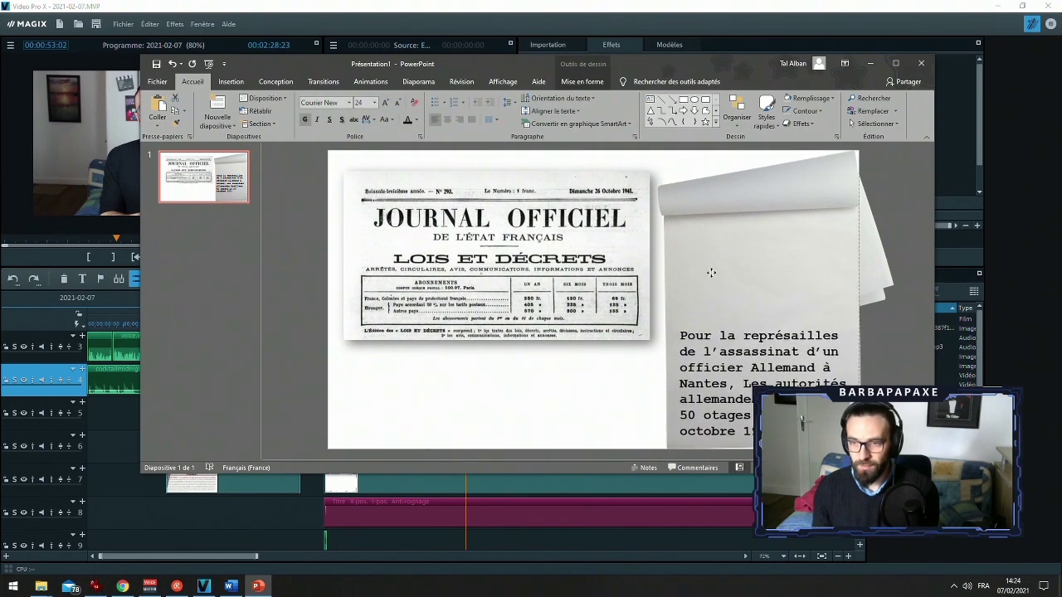
pyautogui.click(716, 194)
pyautogui.keyDown('shift'); pyautogui.click(717, 351); pyautogui.keyUp('shift')
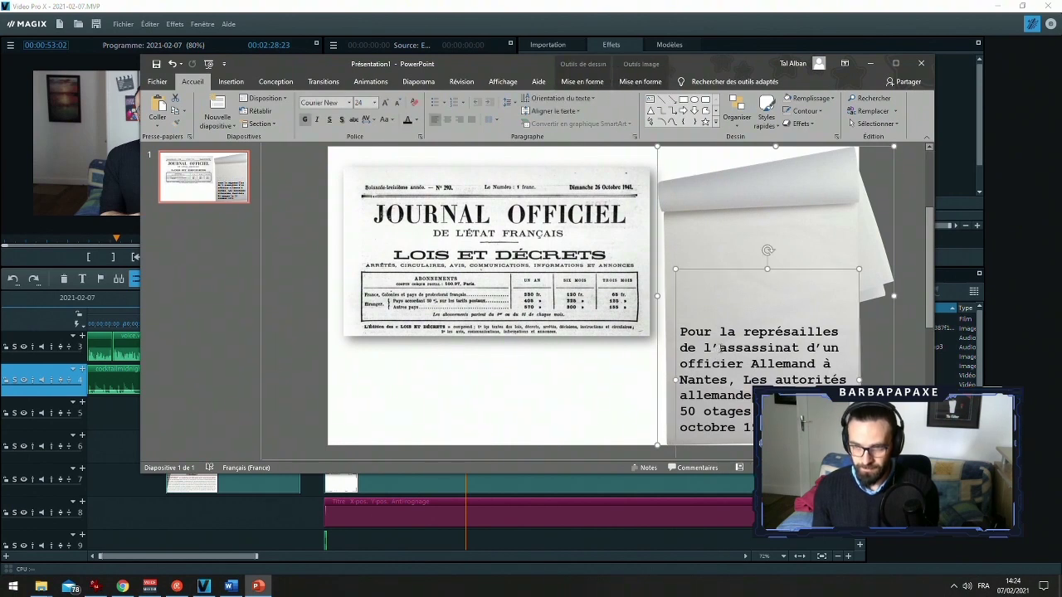
pyautogui.click(745, 432)
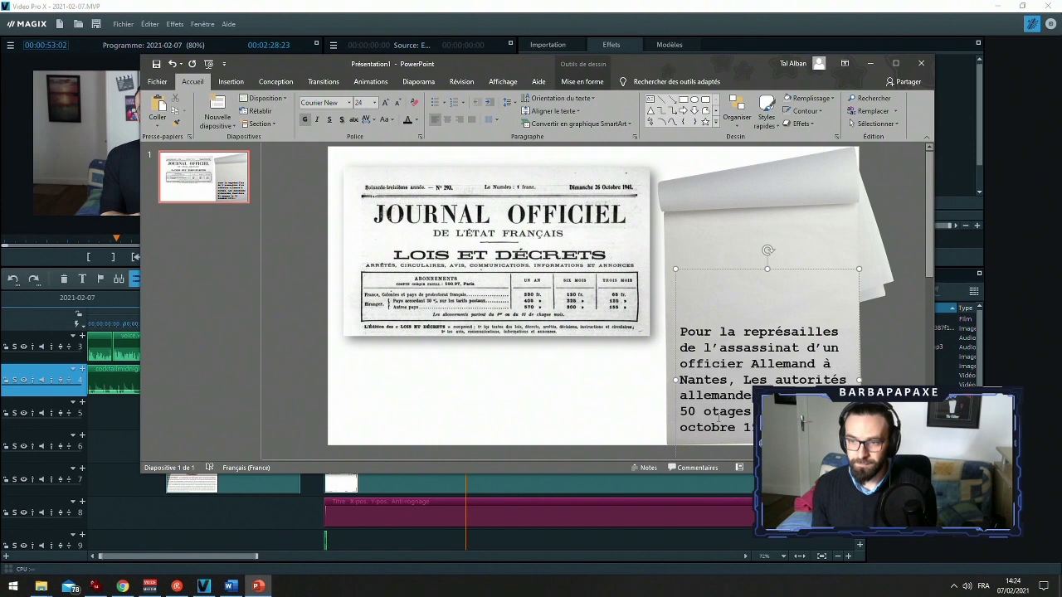
pyautogui.keyDown('shift'); pyautogui.click(713, 222); pyautogui.keyUp('shift')
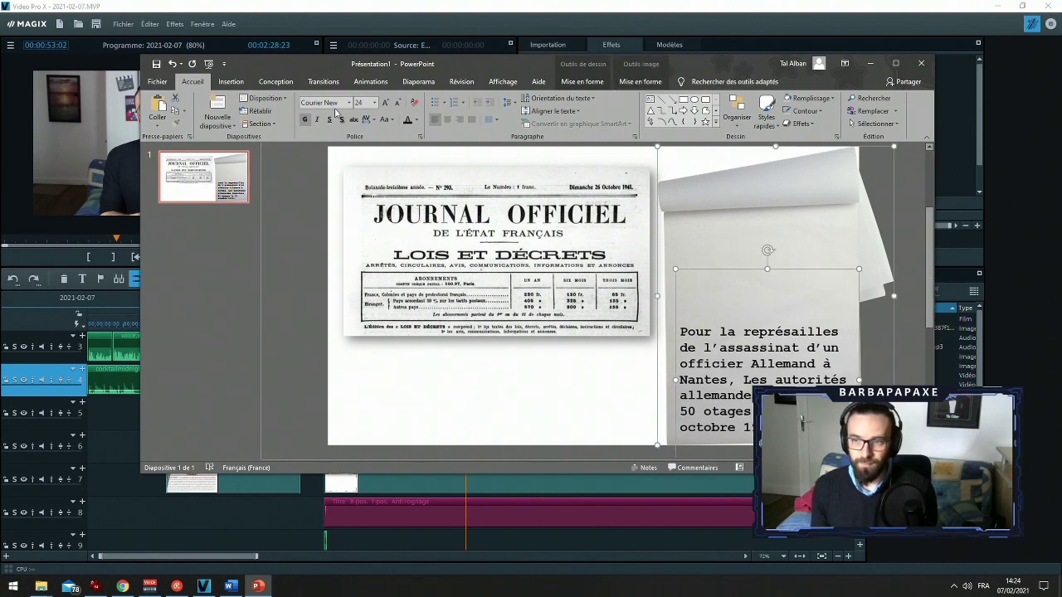
pyautogui.rightClick(771, 282)
pyautogui.moveTo(838, 347)
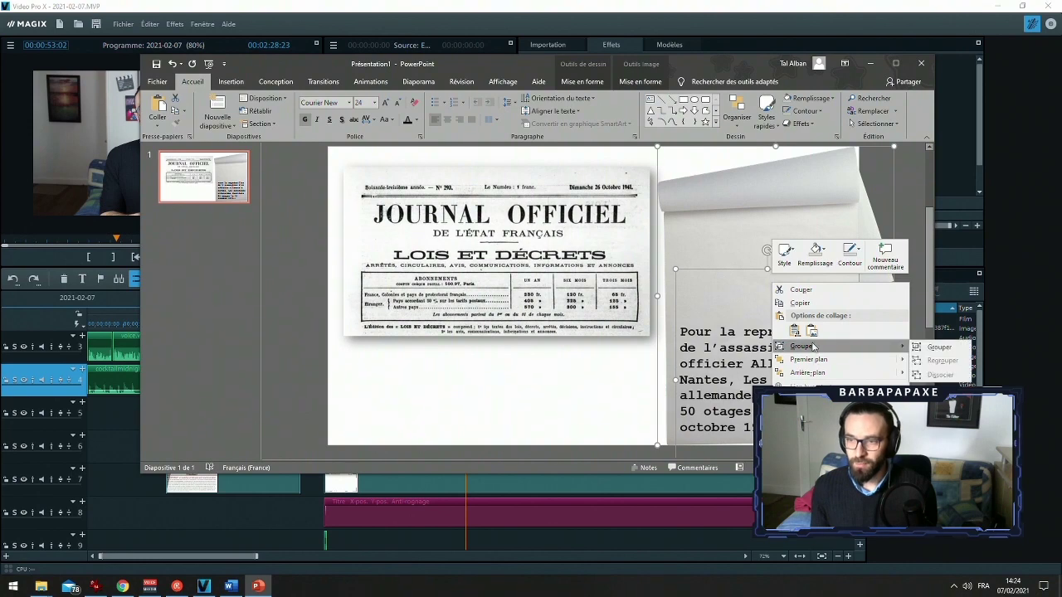
pyautogui.click(933, 346)
# Save the grouped sheet and text as a PNG picture named hhghgfhfghfgh in the project folder
pyautogui.rightClick(771, 302)
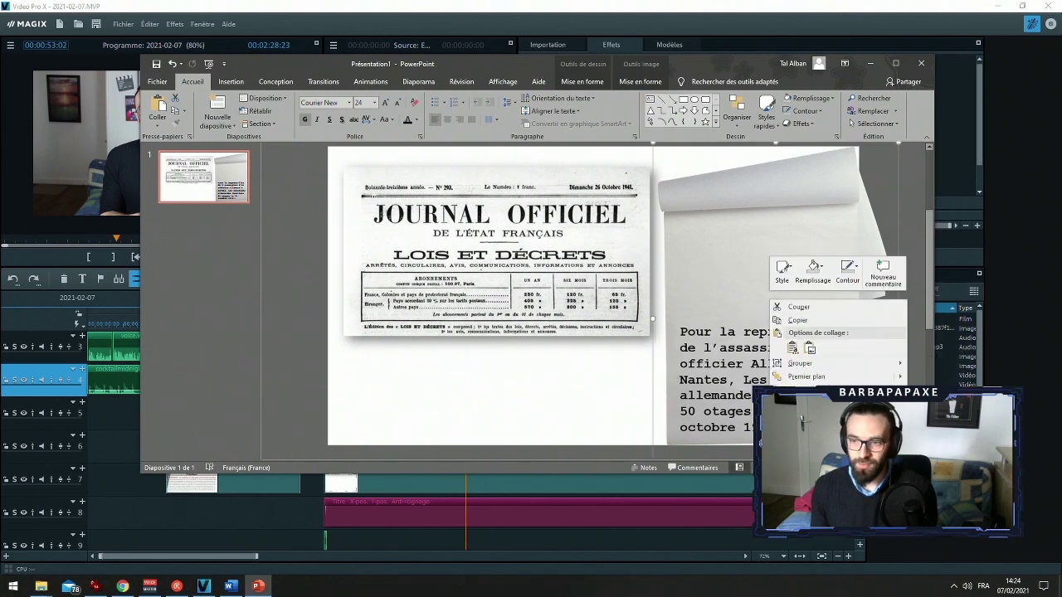
pyautogui.click(821, 415)
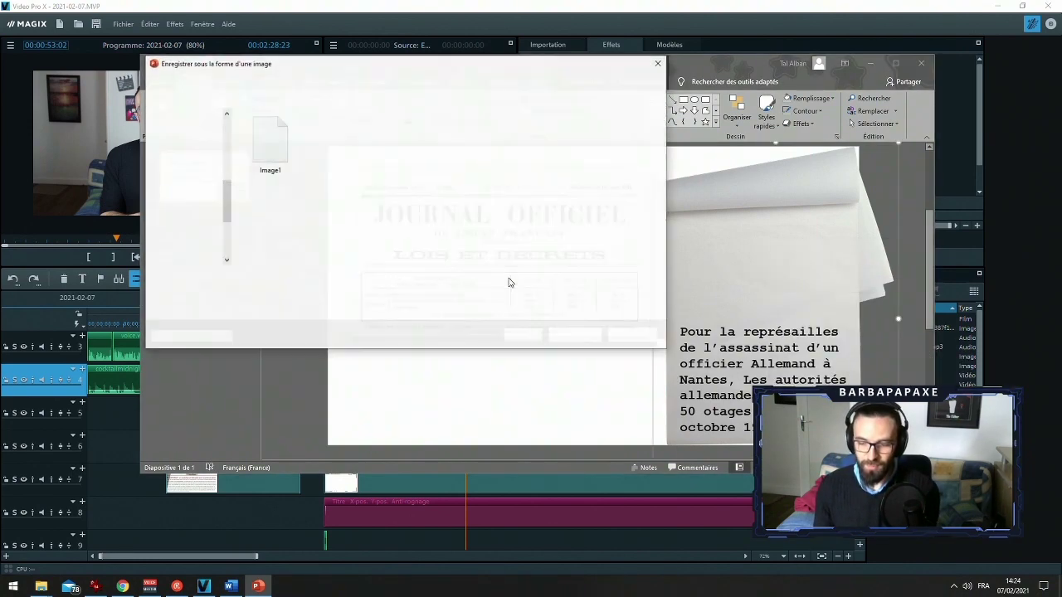
pyautogui.write('hhgygfhygf')
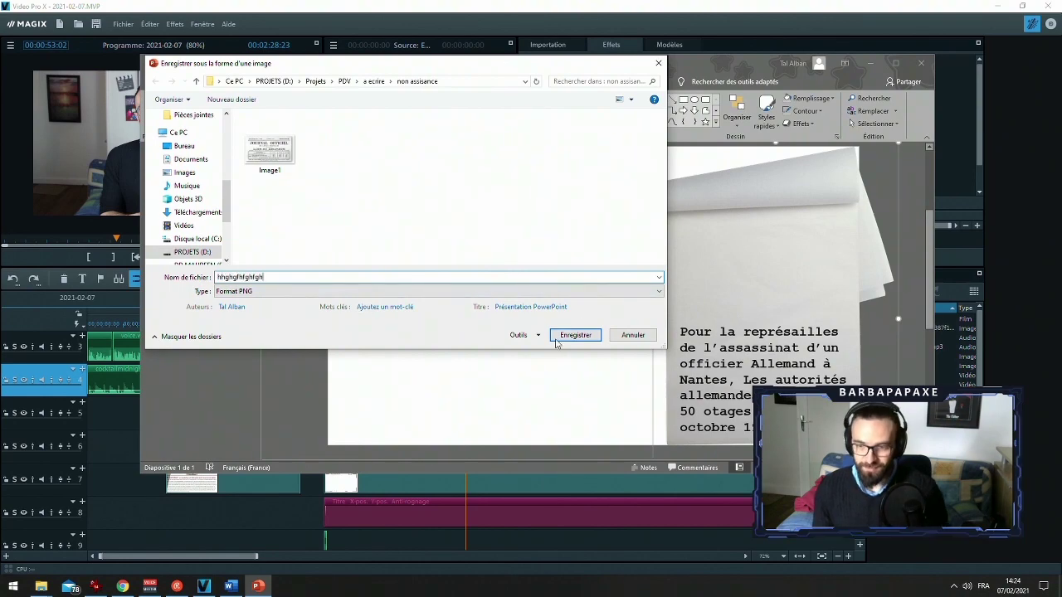
pyautogui.click(565, 335)
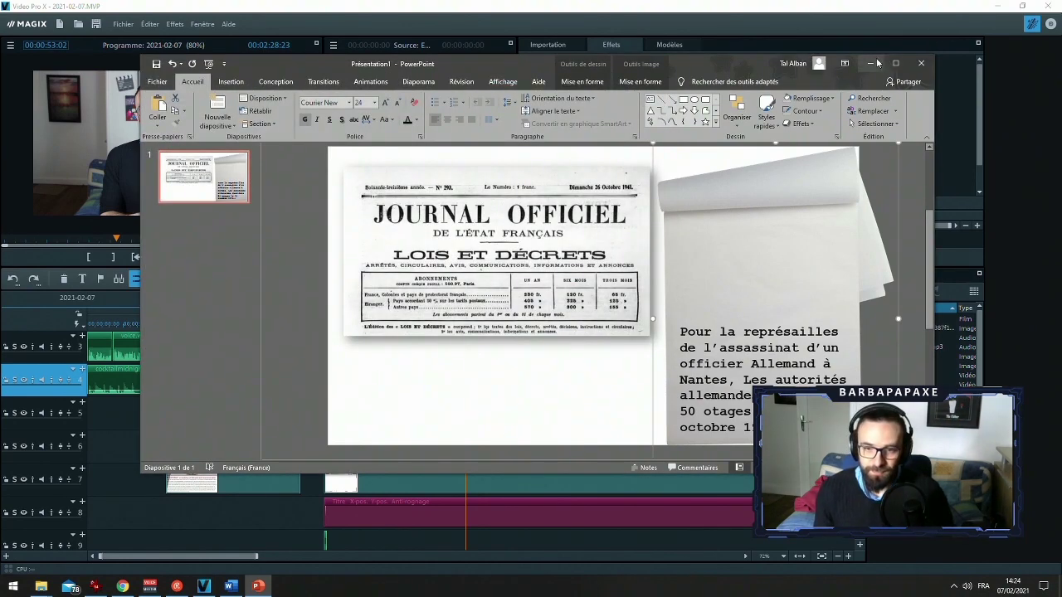
# Switch to the project folder and place the hhghgfhfghfgh PNG on track 9 of the Video Pro X timeline, starting with the red poster clip
pyautogui.click(870, 63)
pyautogui.moveTo(44, 572)
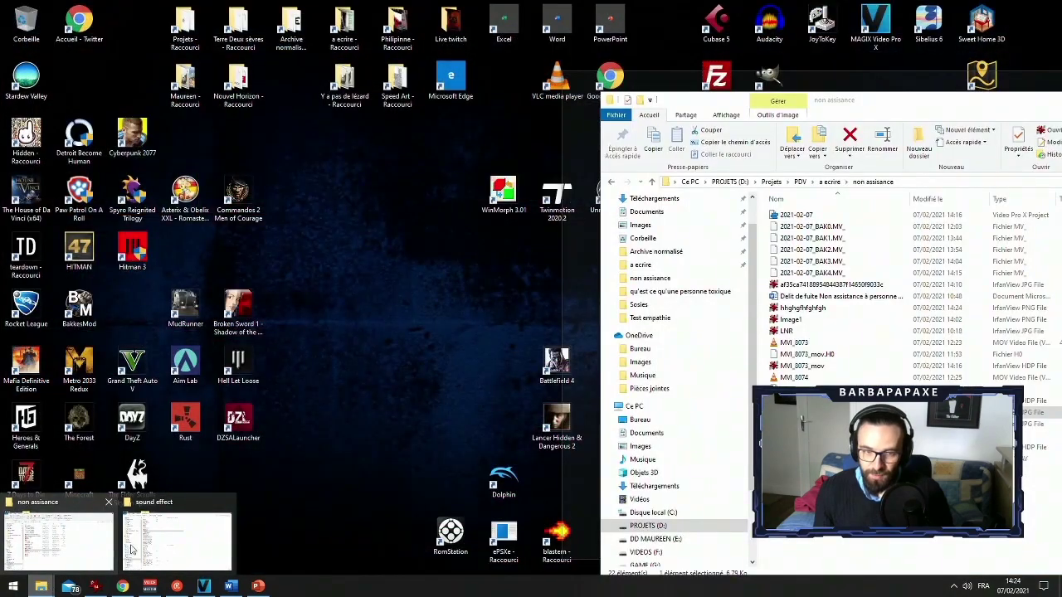
pyautogui.click(58, 539)
pyautogui.click(801, 310)
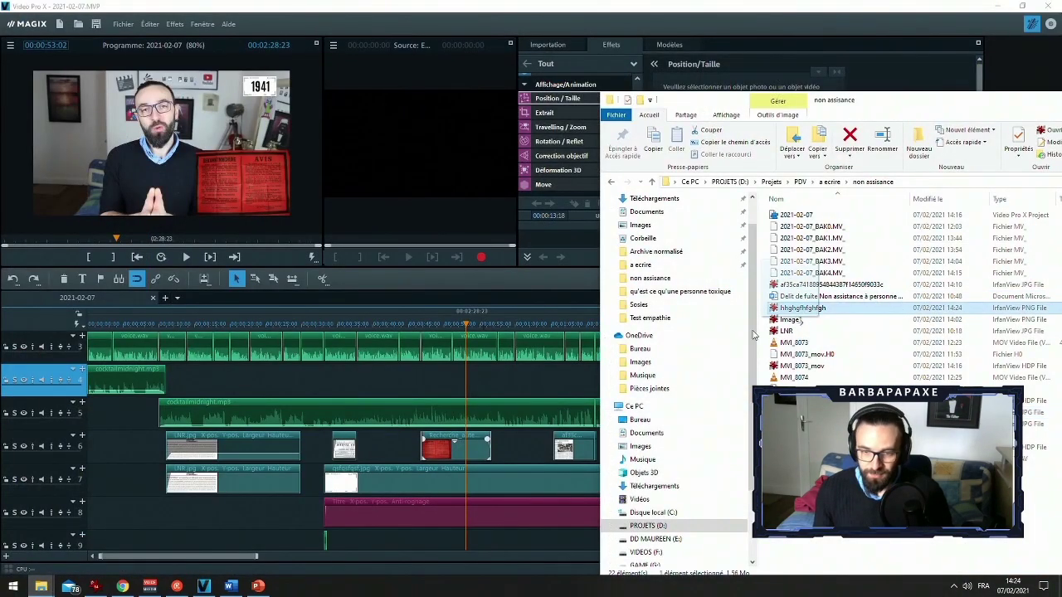
pyautogui.moveTo(446, 536); pyautogui.dragTo(442, 539)
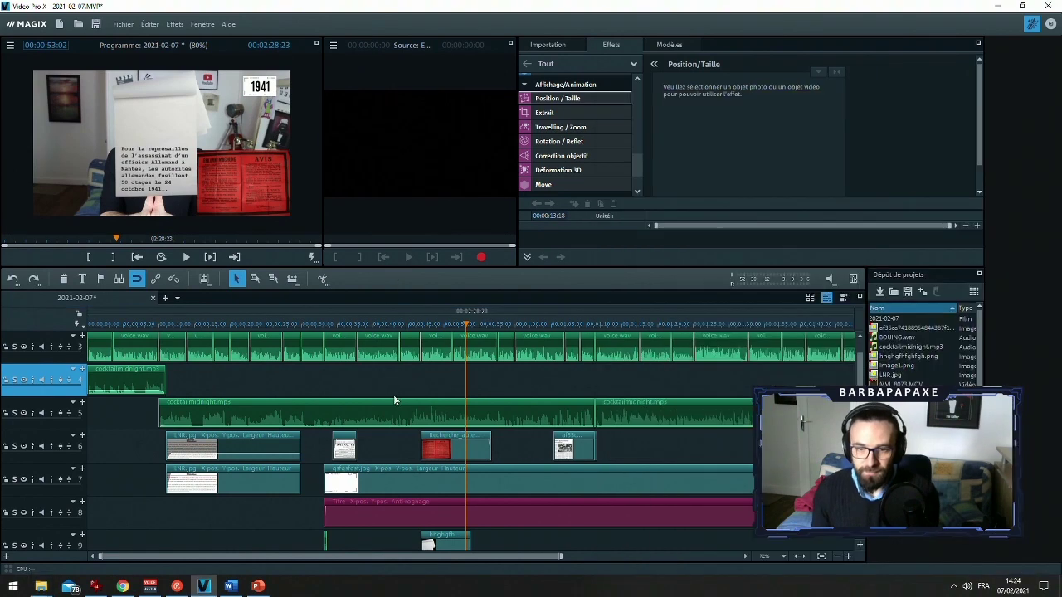
# Play the section containing the sheet-image clip, and retime that clip on track 9 to start at about 00:00:51
pyautogui.click(434, 525)
pyautogui.click(467, 541)
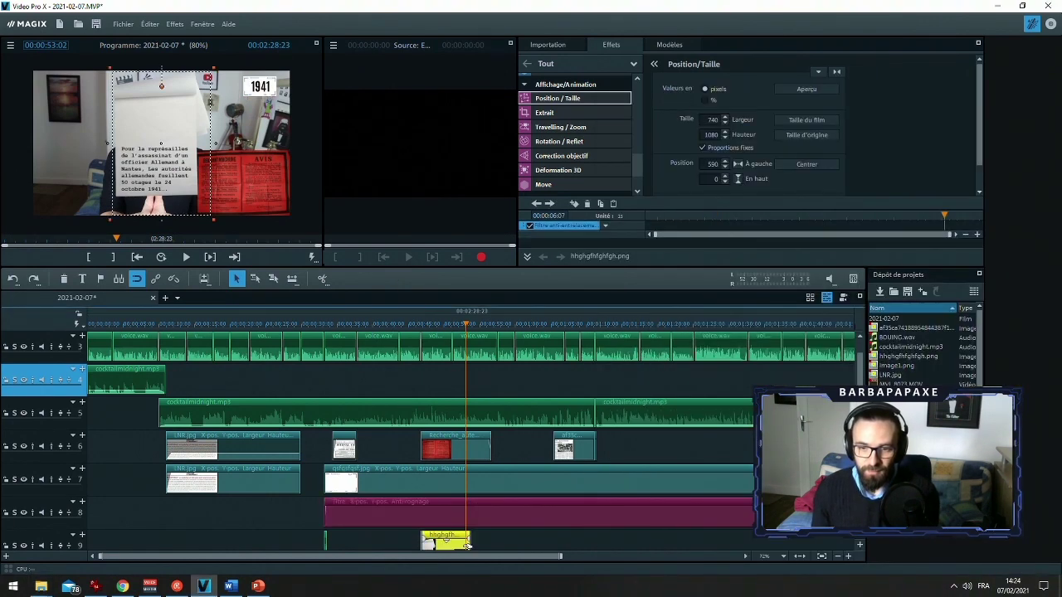
pyautogui.moveTo(473, 544); pyautogui.dragTo(478, 543)
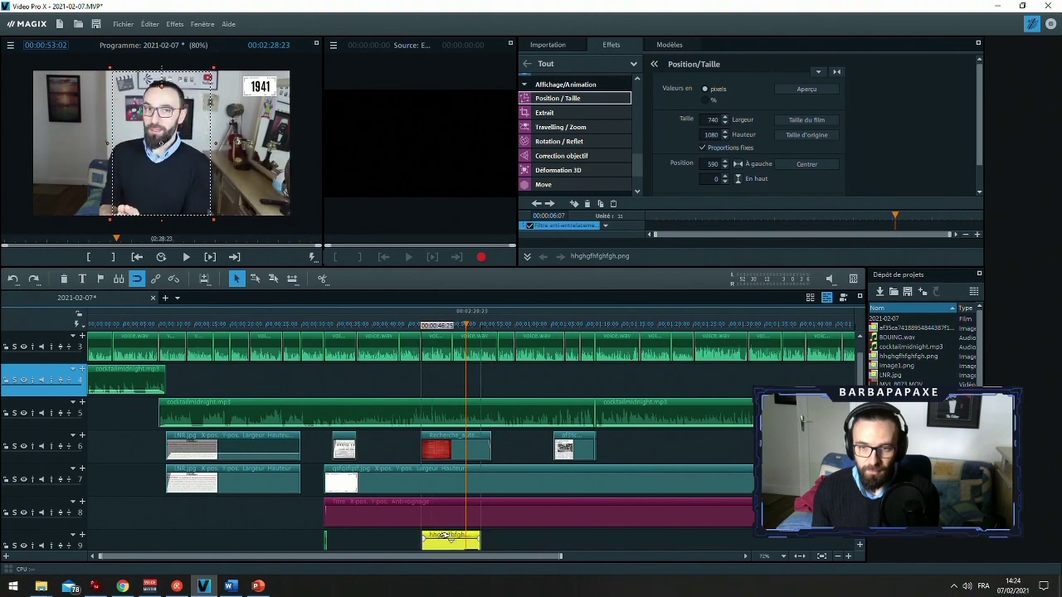
pyautogui.click(402, 325)
pyautogui.press('space')
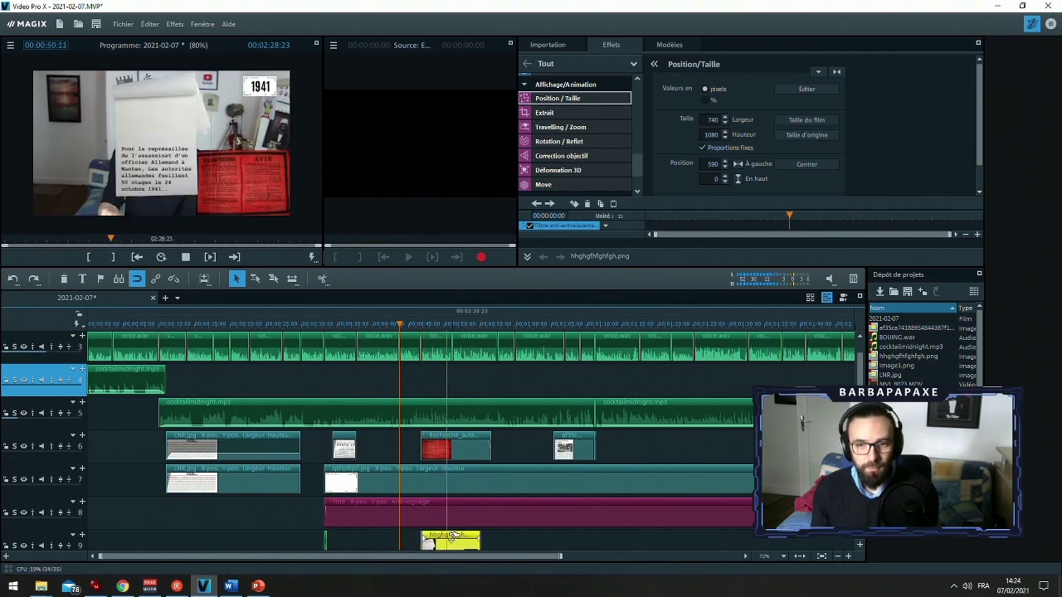
pyautogui.moveTo(455, 535); pyautogui.dragTo(495, 542)
# Place the sheet image at position -12, -509, and keyframe it to slide in from above the frame over its first 12 frames
pyautogui.click(481, 326)
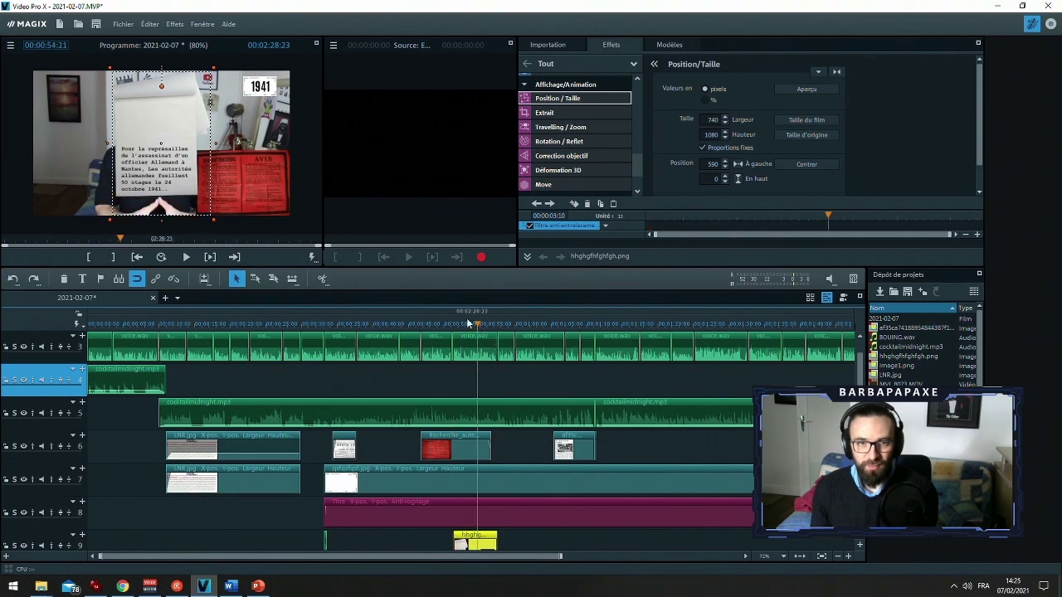
pyautogui.moveTo(151, 170); pyautogui.dragTo(72, 107)
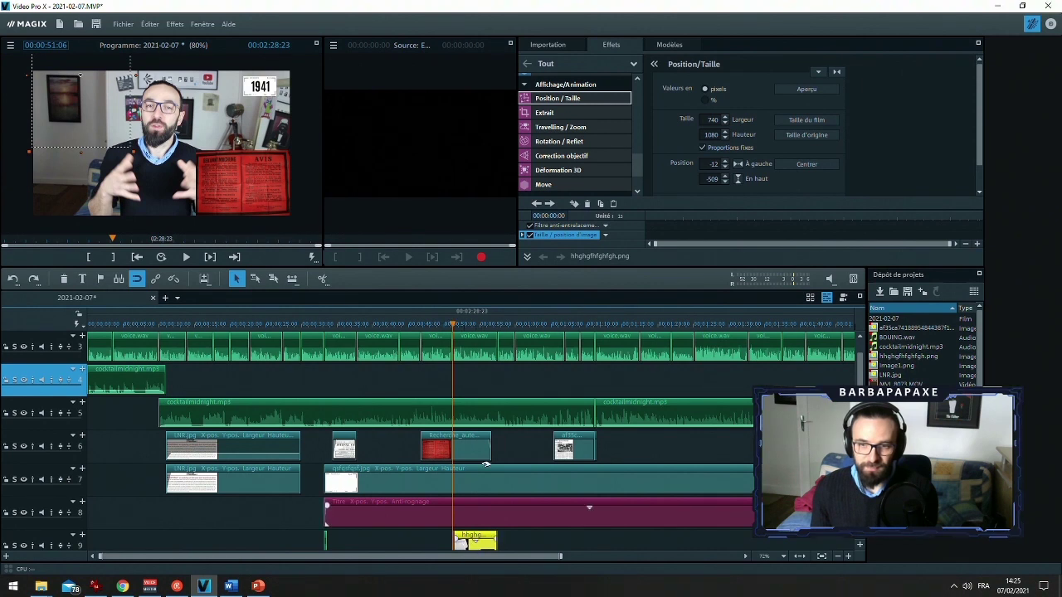
pyautogui.click(458, 324)
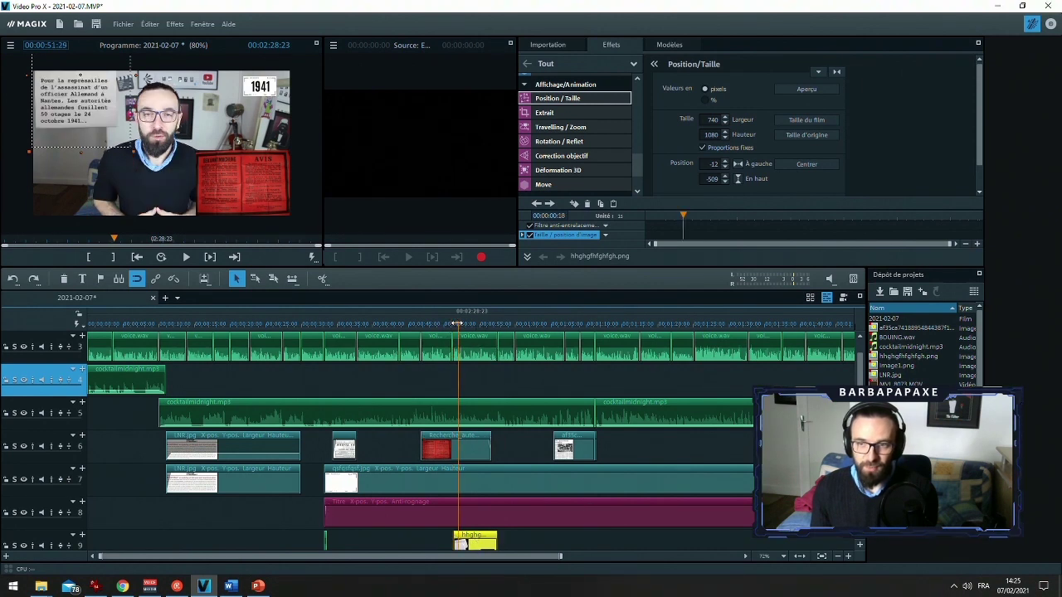
pyautogui.click(572, 204)
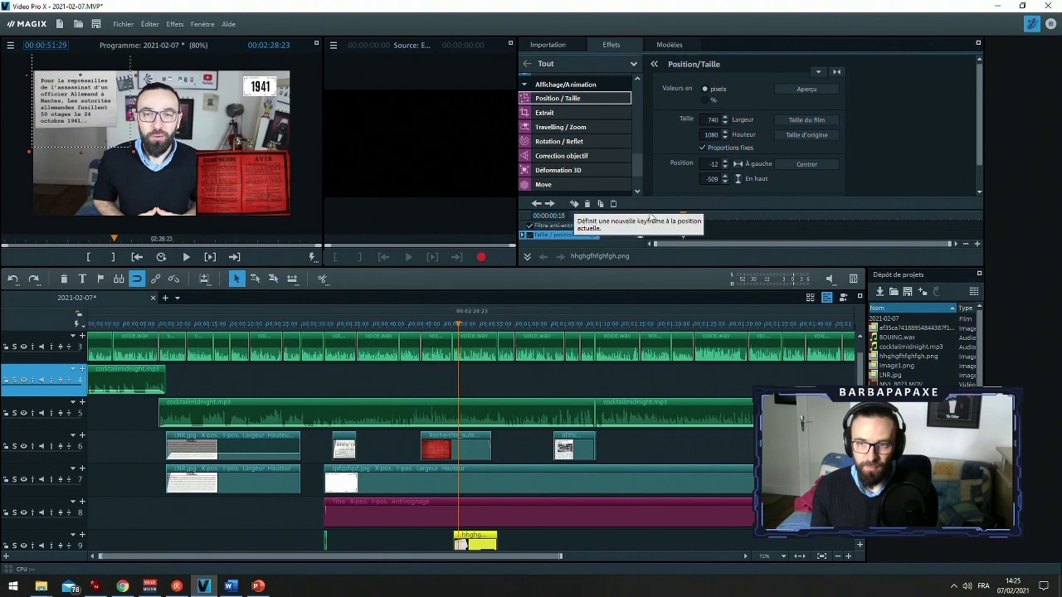
pyautogui.click(649, 214)
pyautogui.moveTo(682, 235); pyautogui.dragTo(650, 236)
pyautogui.moveTo(106, 112); pyautogui.dragTo(104, 30)
# Play on to 00:00:59:26, and extend both the sheet-image clip and the red poster clip to end there
pyautogui.press('space')
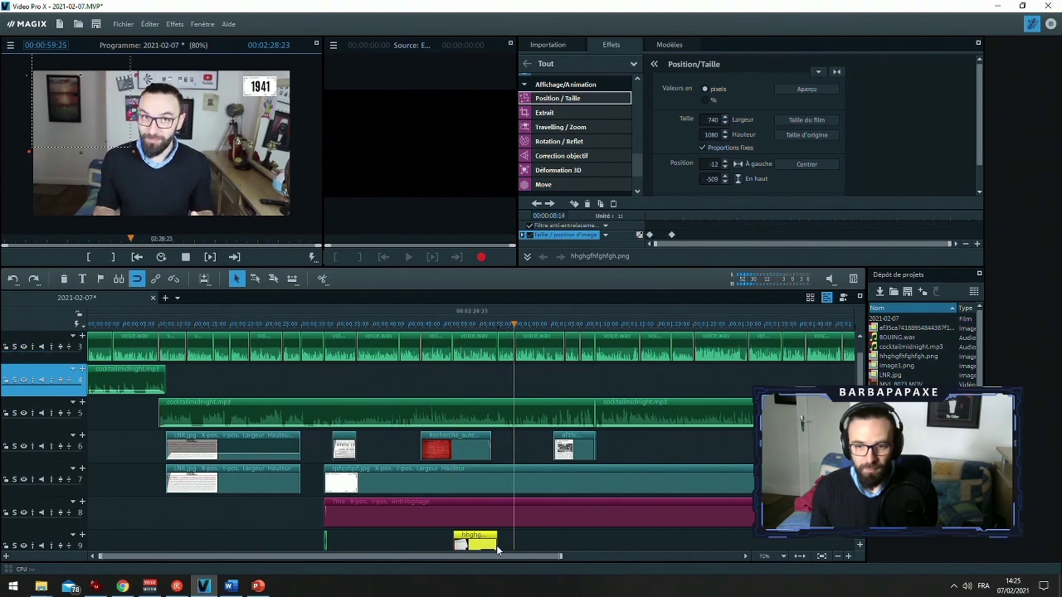
pyautogui.moveTo(495, 544); pyautogui.dragTo(514, 545)
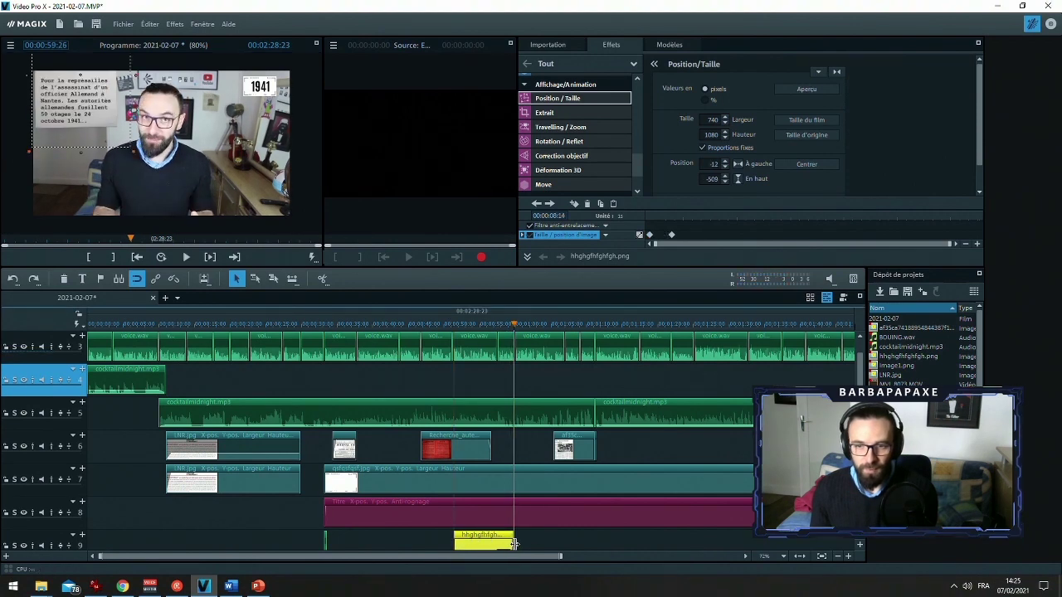
pyautogui.moveTo(493, 450); pyautogui.dragTo(503, 450)
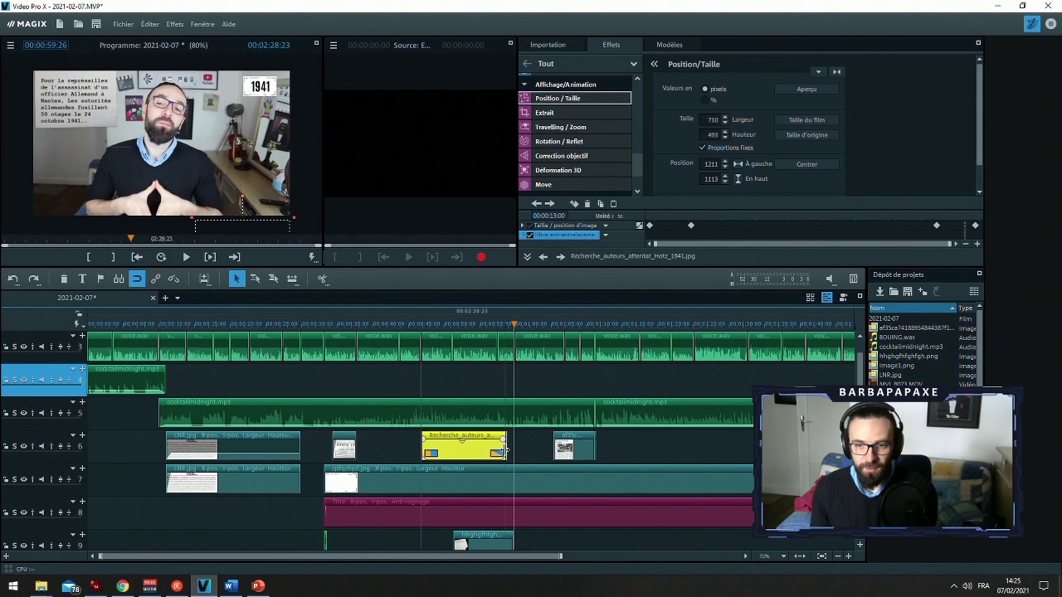
pyautogui.rightClick(505, 452)
# Move the red poster clip's two exit keyframes later, close to the clip's extended end
pyautogui.click(502, 324)
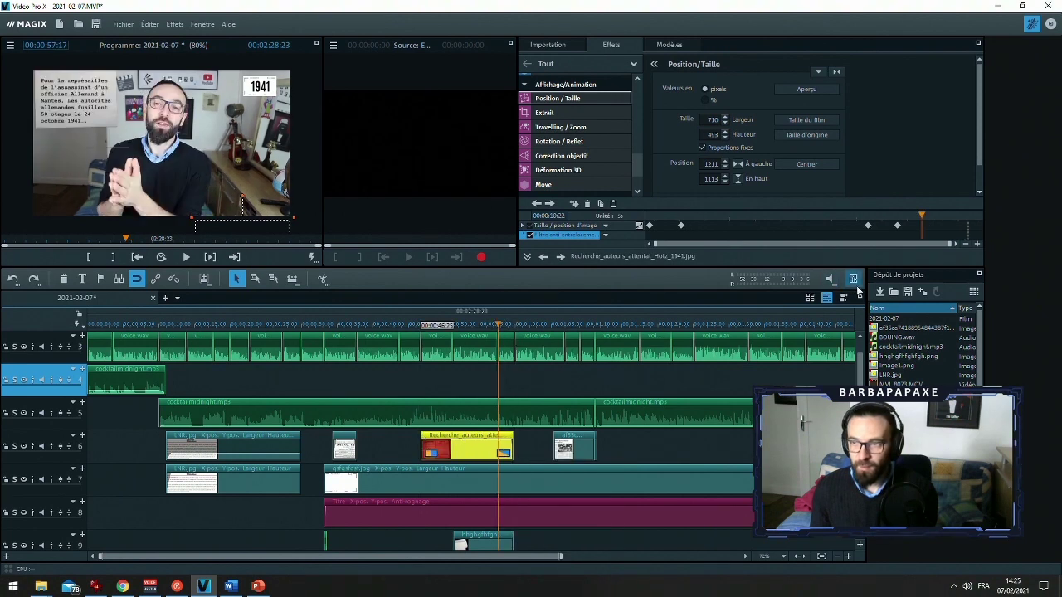
pyautogui.click(896, 227)
pyautogui.moveTo(897, 225); pyautogui.dragTo(959, 225)
pyautogui.click(867, 227)
pyautogui.moveTo(867, 226); pyautogui.dragTo(941, 225)
pyautogui.click(940, 216)
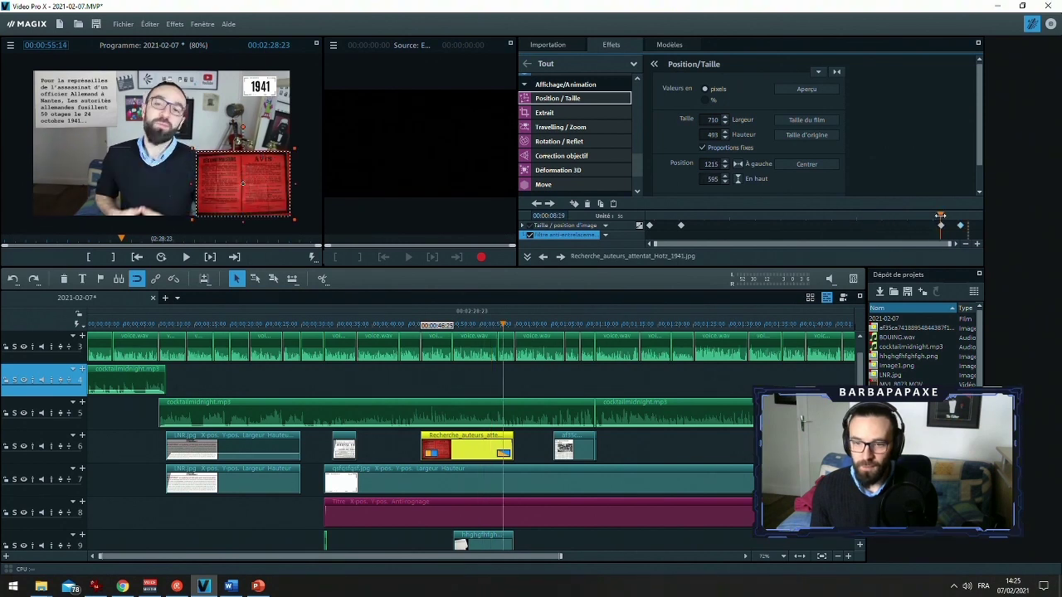
# Add a position keyframe to the sheet-image clip at 00:00:06:27 to hold it in place
pyautogui.click(512, 538)
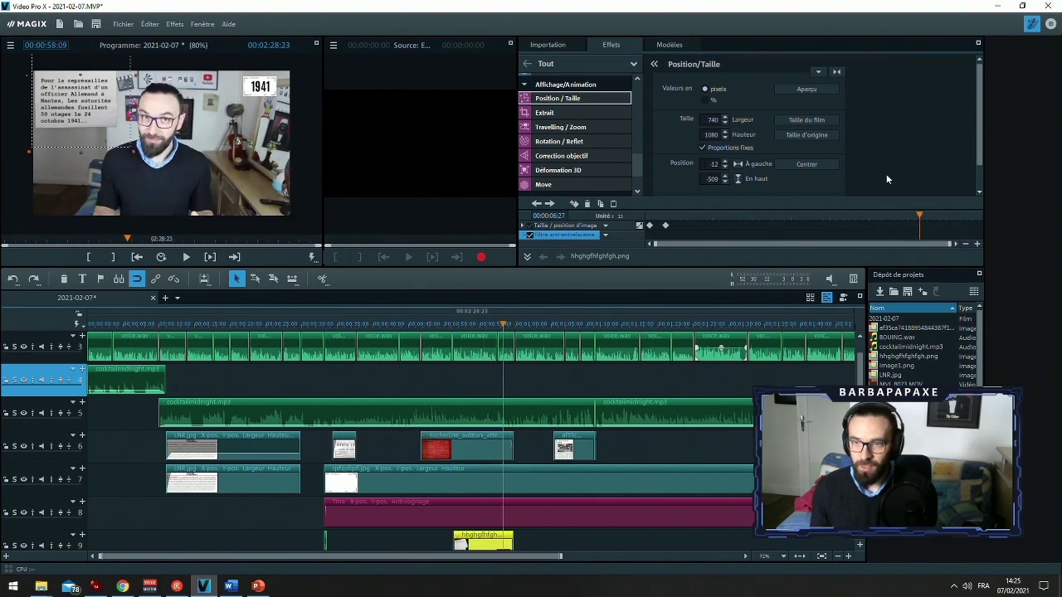
pyautogui.click(574, 204)
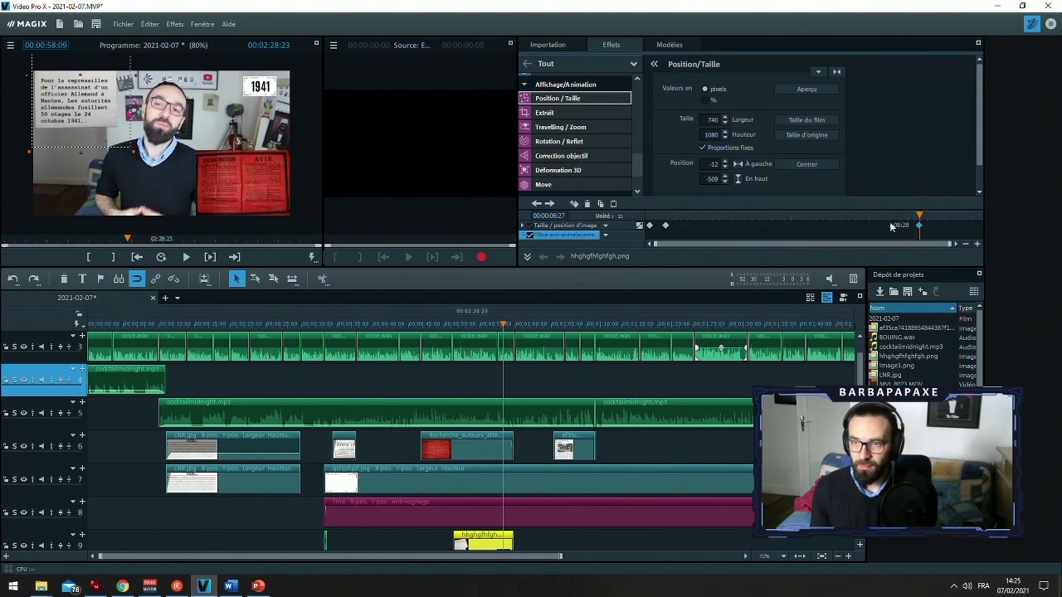
# Copy the sheet image's keyframe at frame 12, paste it at 00:00:07:27, and check the entrance motion
pyautogui.click(667, 226)
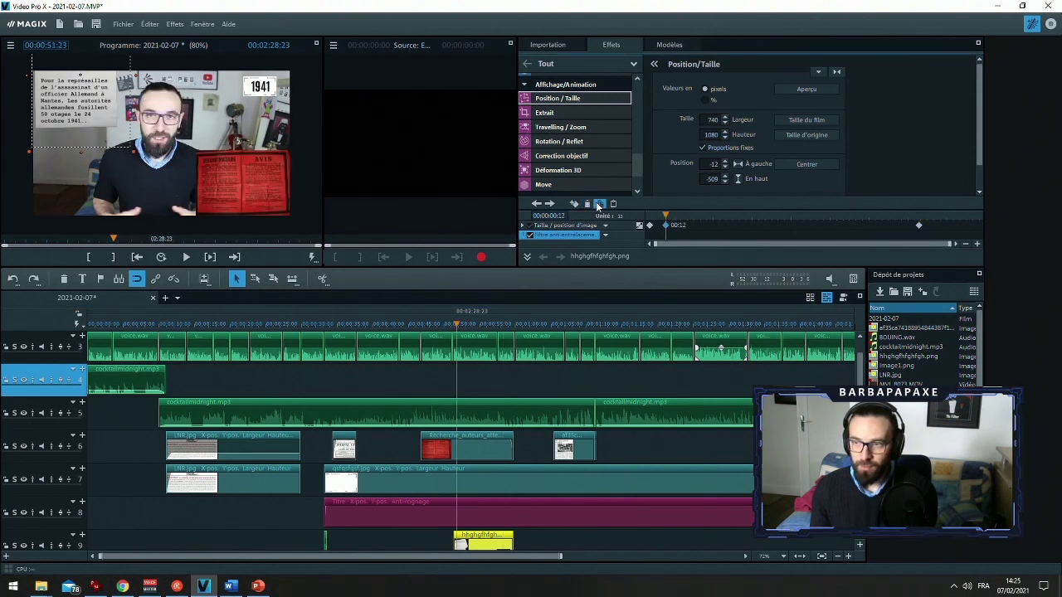
pyautogui.click(943, 221)
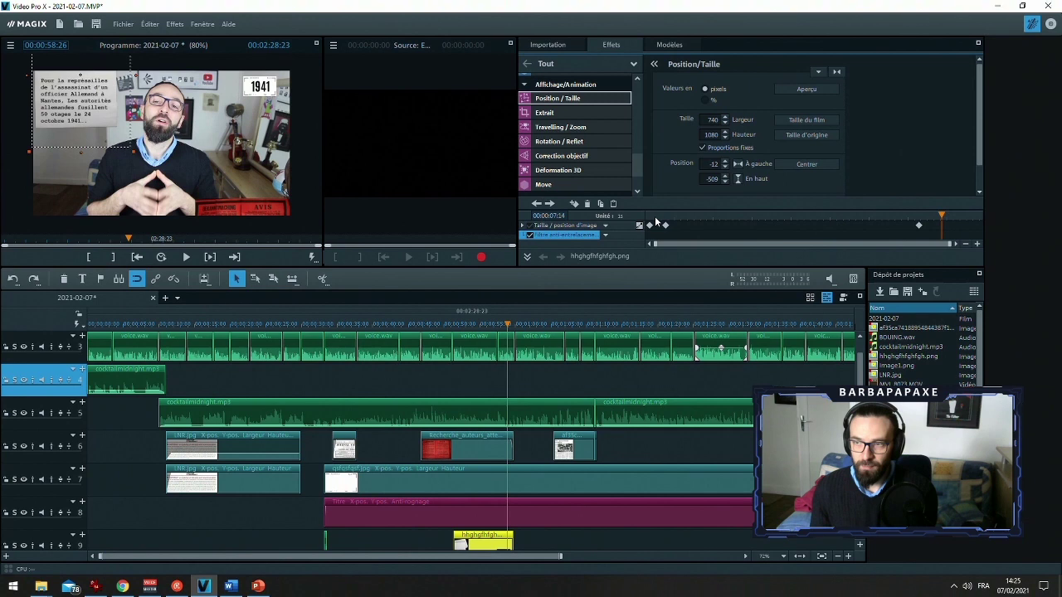
pyautogui.moveTo(943, 219); pyautogui.dragTo(958, 215)
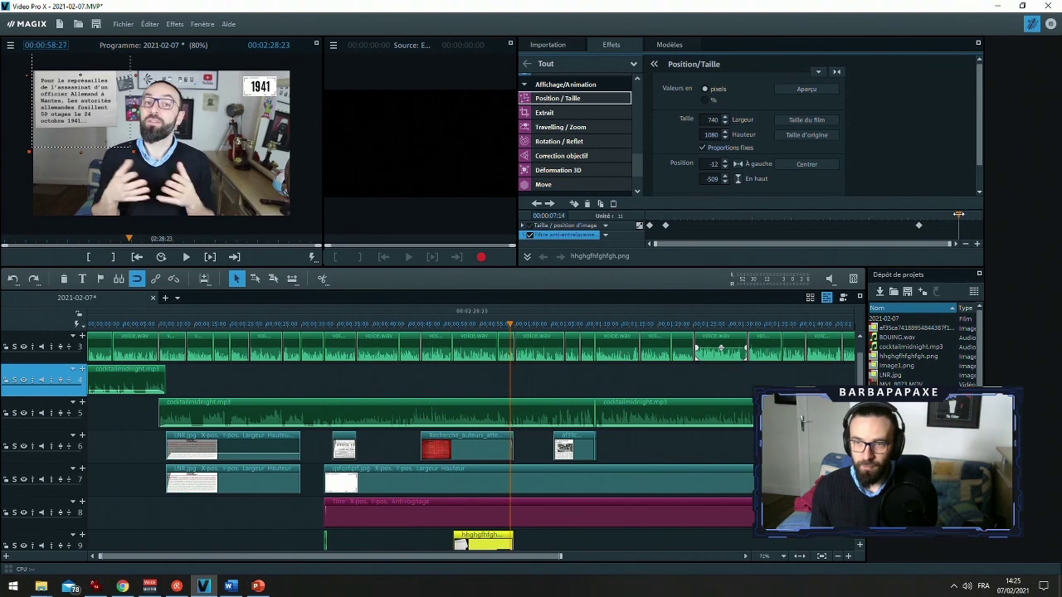
pyautogui.click(614, 204)
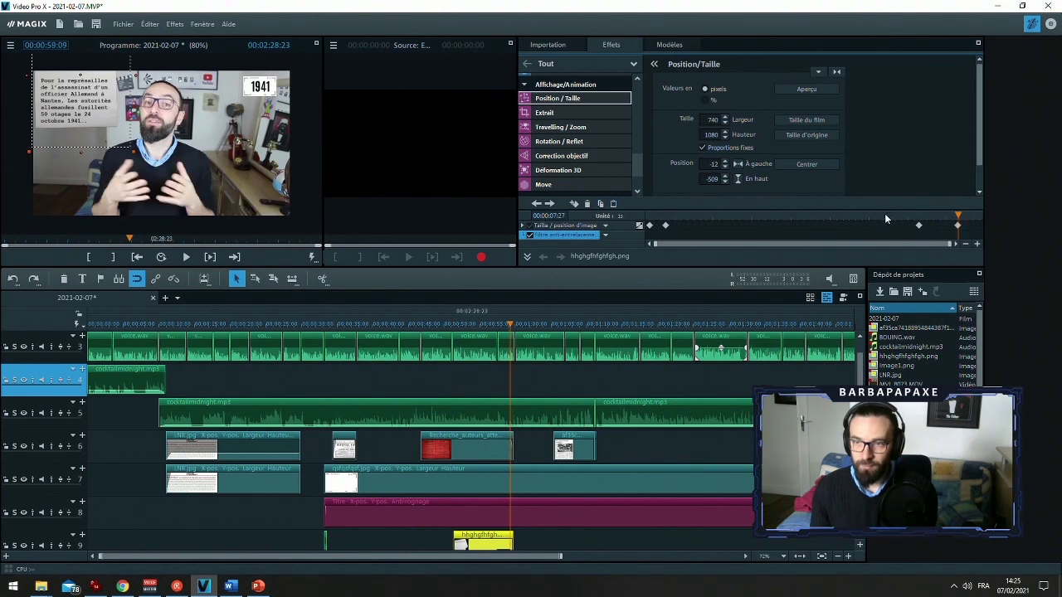
pyautogui.moveTo(651, 218); pyautogui.dragTo(665, 218)
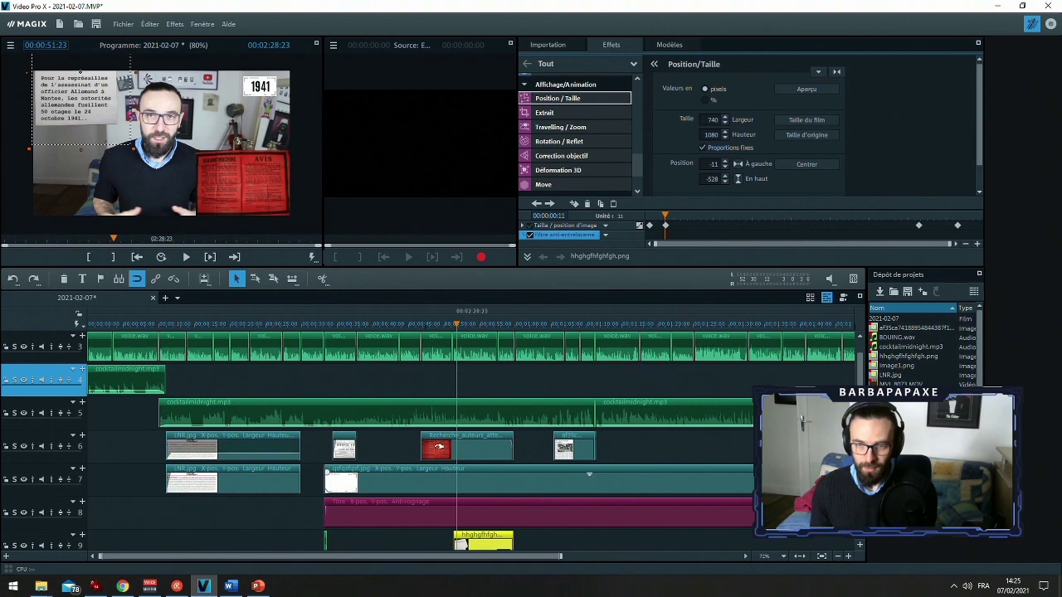
# Play the section with the poster and the sheet, and review both images' exits from about 00:00:57
pyautogui.doubleClick(413, 322)
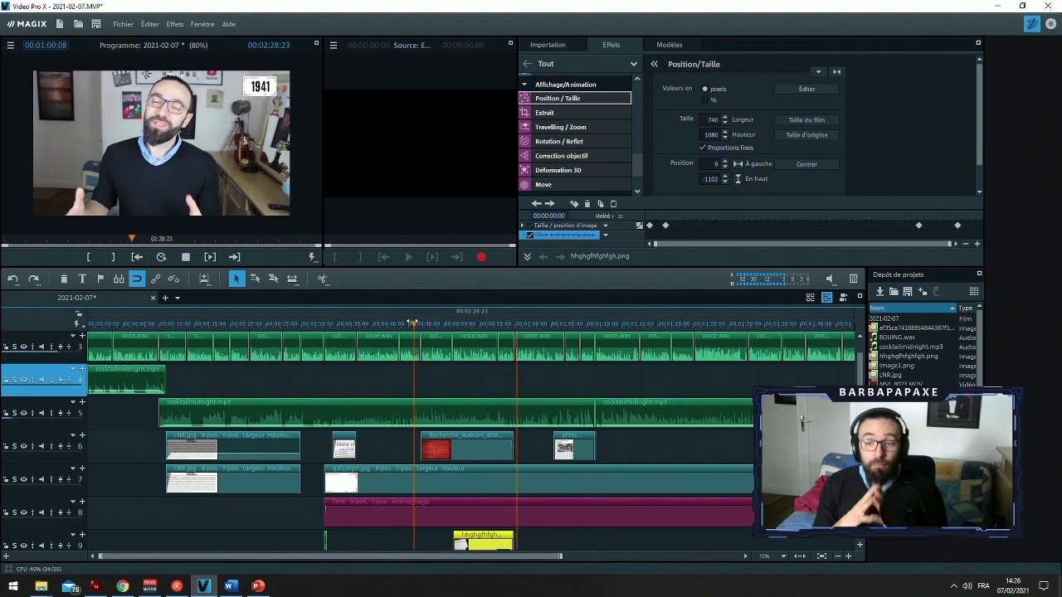
pyautogui.press('space')
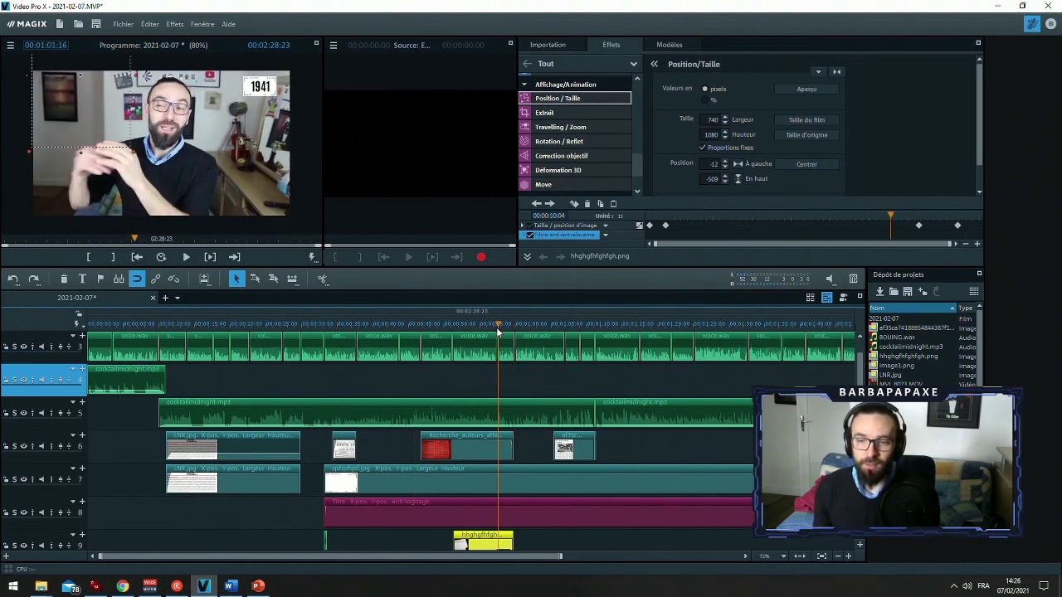
pyautogui.click(504, 327)
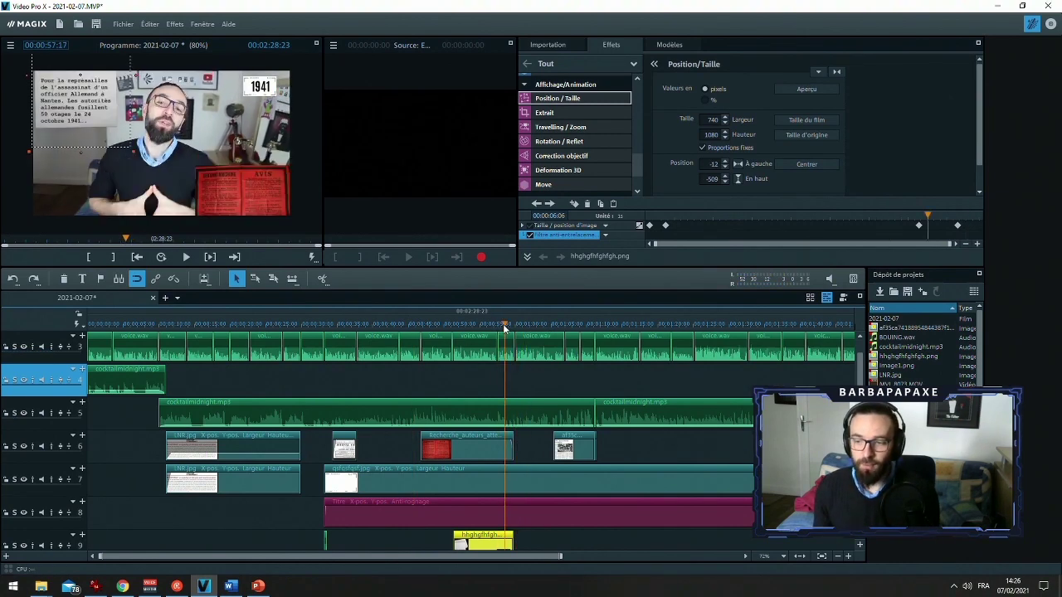
pyautogui.click(846, 558)
pyautogui.click(846, 558)
pyautogui.click(846, 557)
pyautogui.press('space')
pyautogui.press('space')
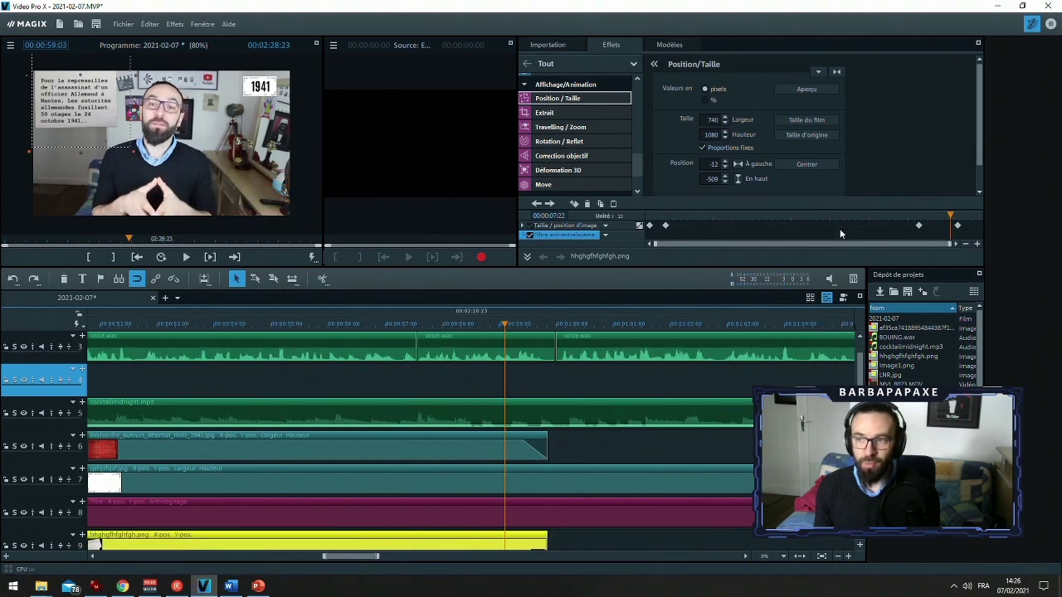
pyautogui.click(916, 224)
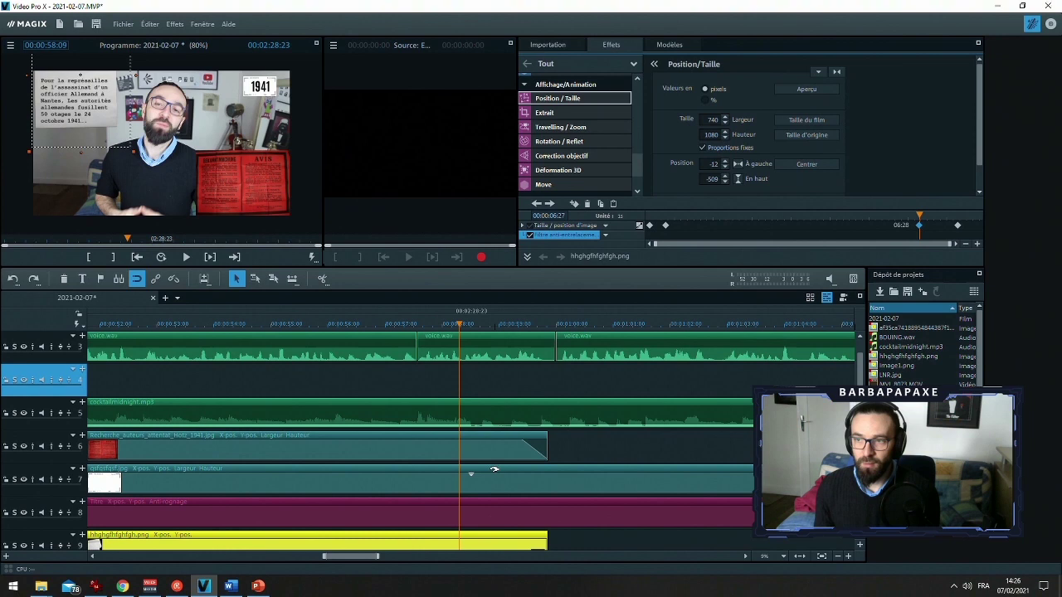
# Try deleting the red poster clip's last exit keyframe, and undo the deletion
pyautogui.click(491, 448)
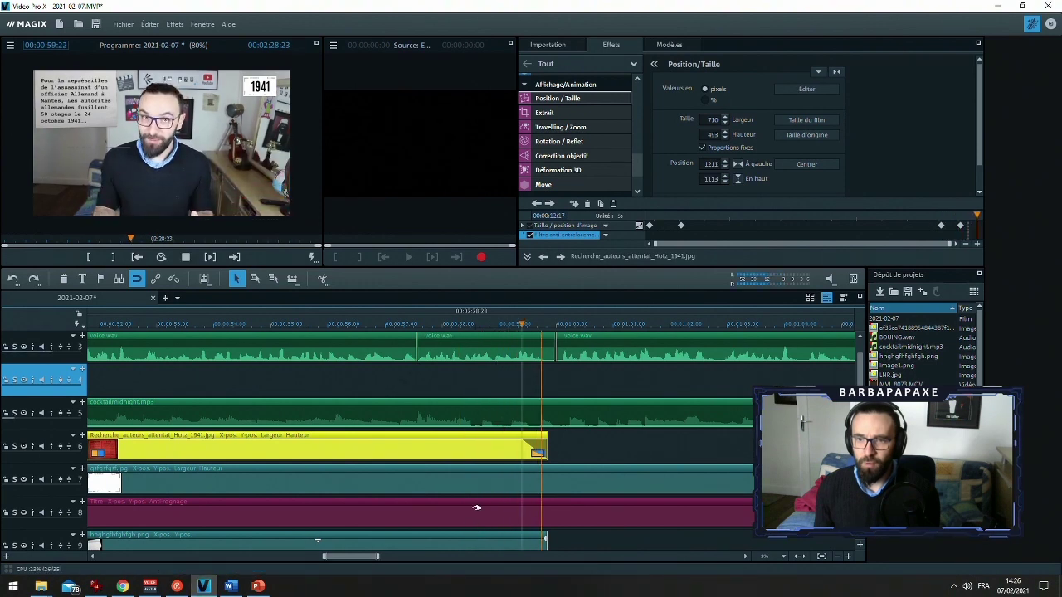
pyautogui.press('space')
pyautogui.click(528, 324)
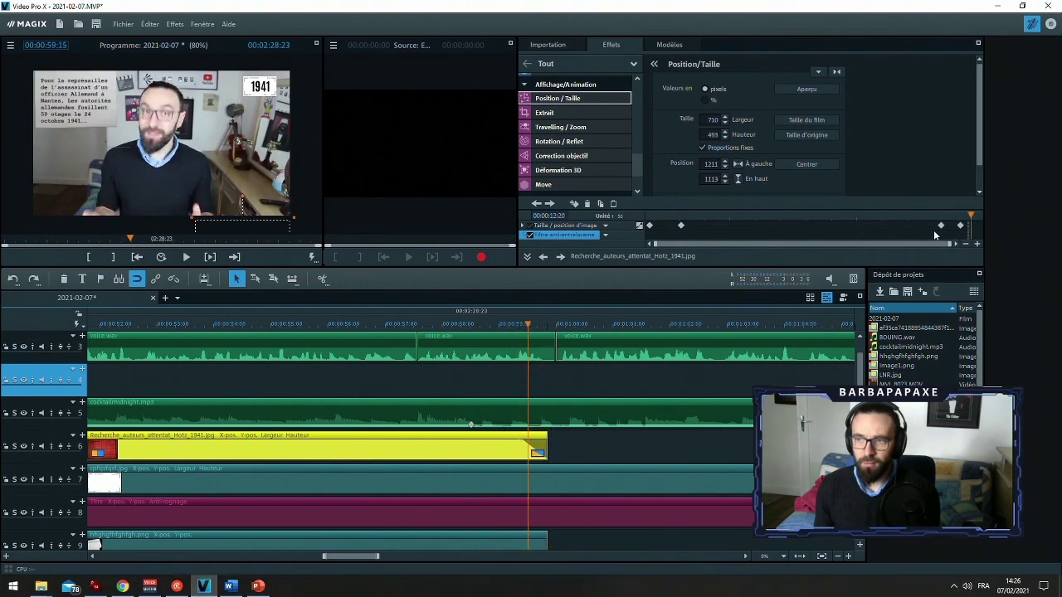
pyautogui.click(960, 226)
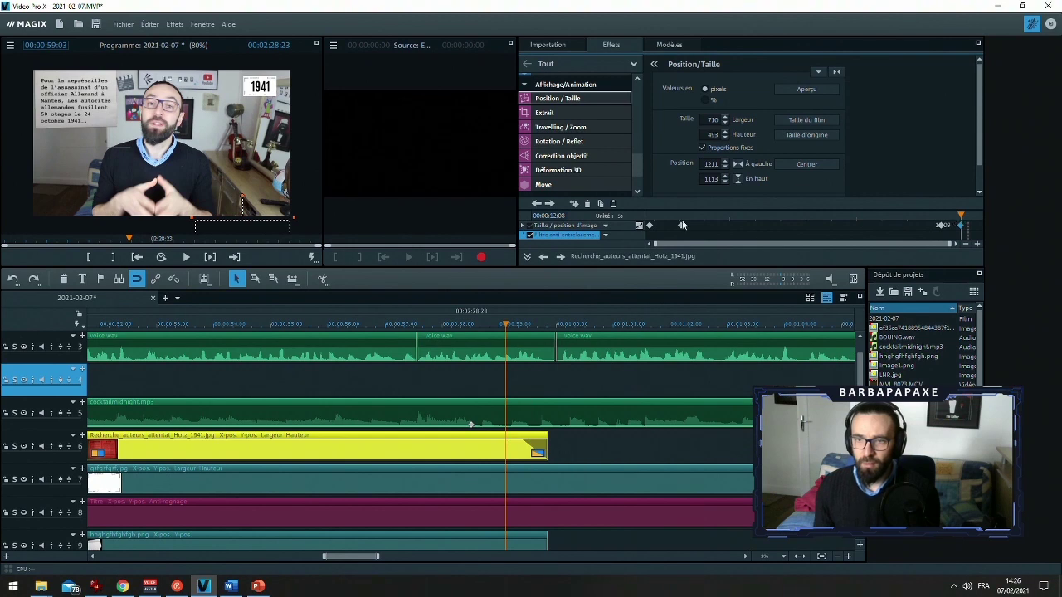
pyautogui.click(586, 203)
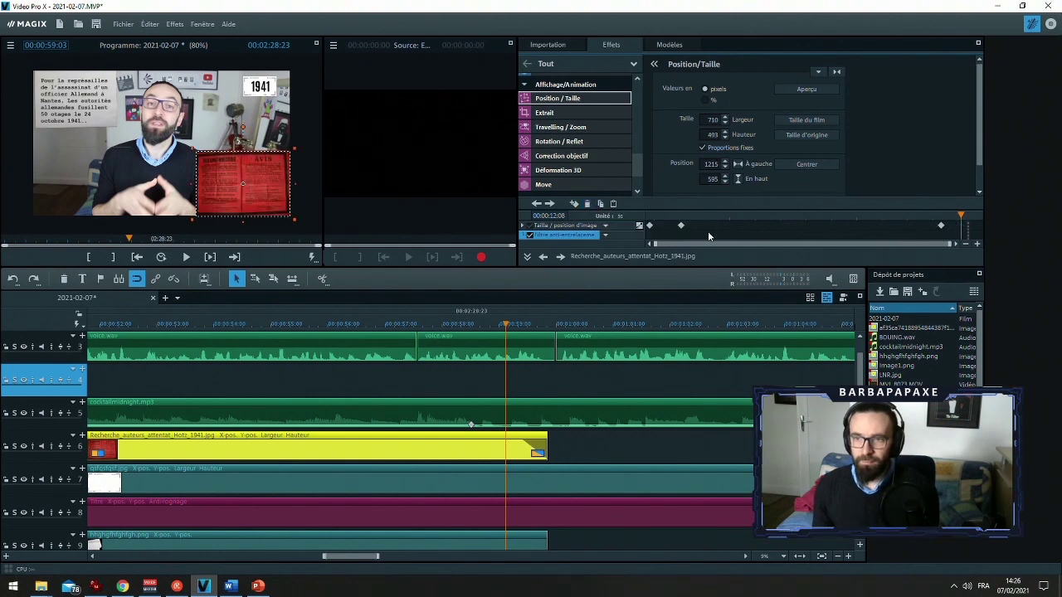
pyautogui.click(644, 225)
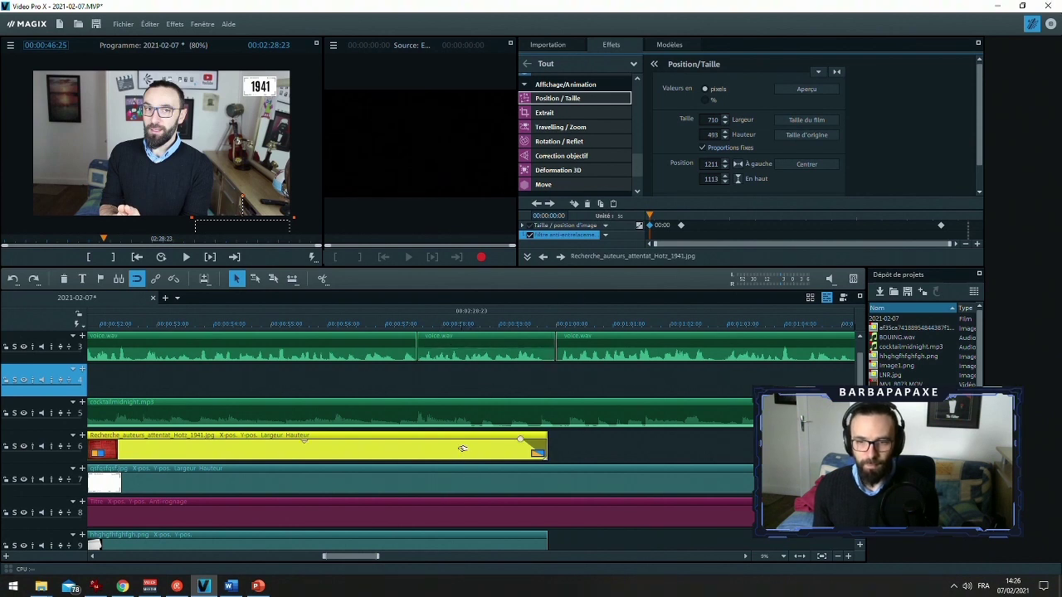
pyautogui.hotkey('ctrl', 'z')
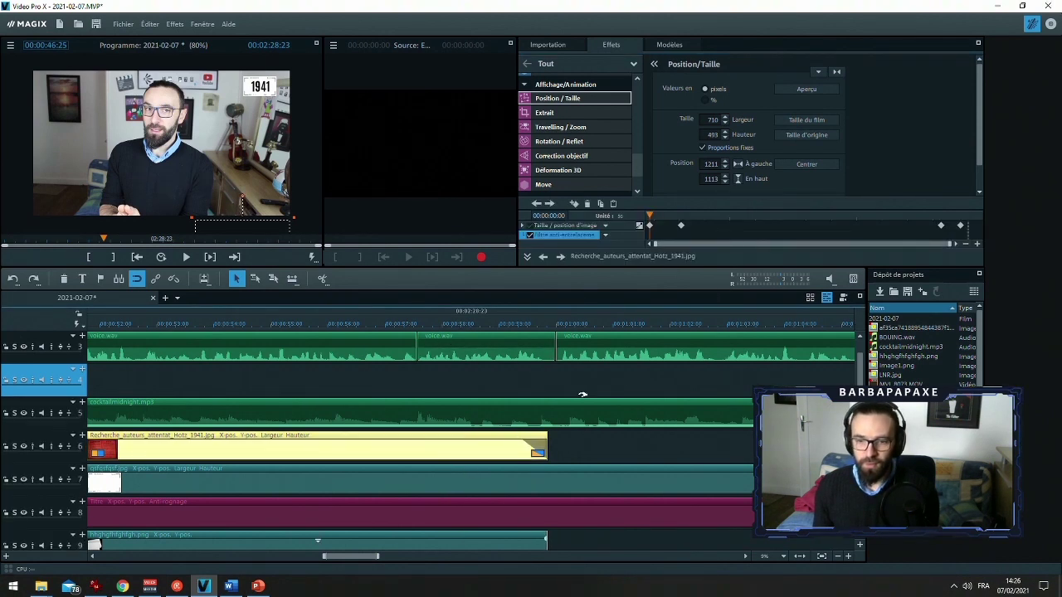
# Delete the sheet image's last keyframe and paste a copy of its first, off-screen keyframe at 00:00:07:21
pyautogui.click(511, 539)
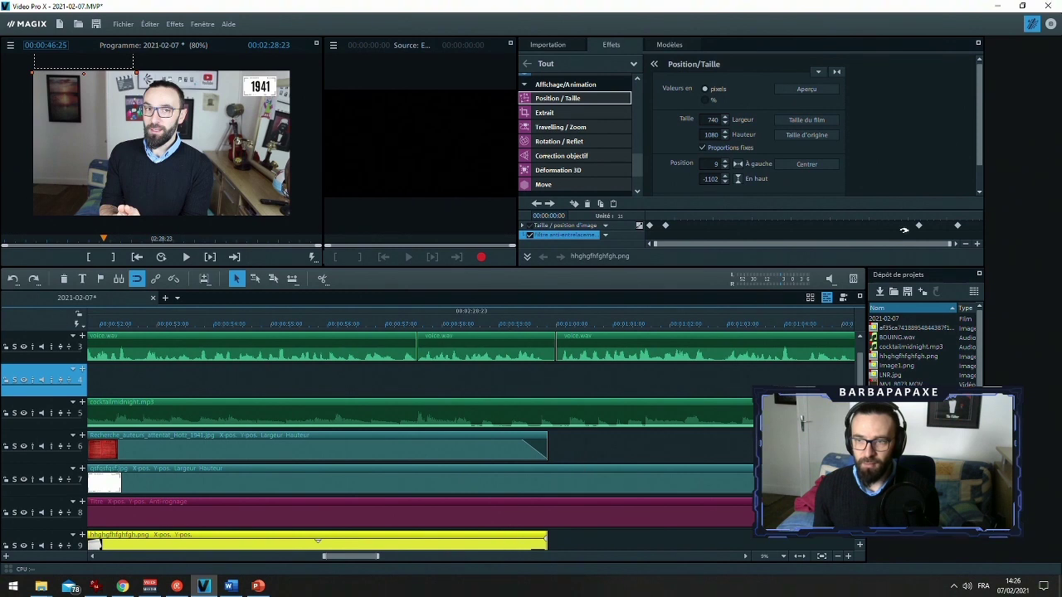
pyautogui.moveTo(915, 216); pyautogui.dragTo(956, 224)
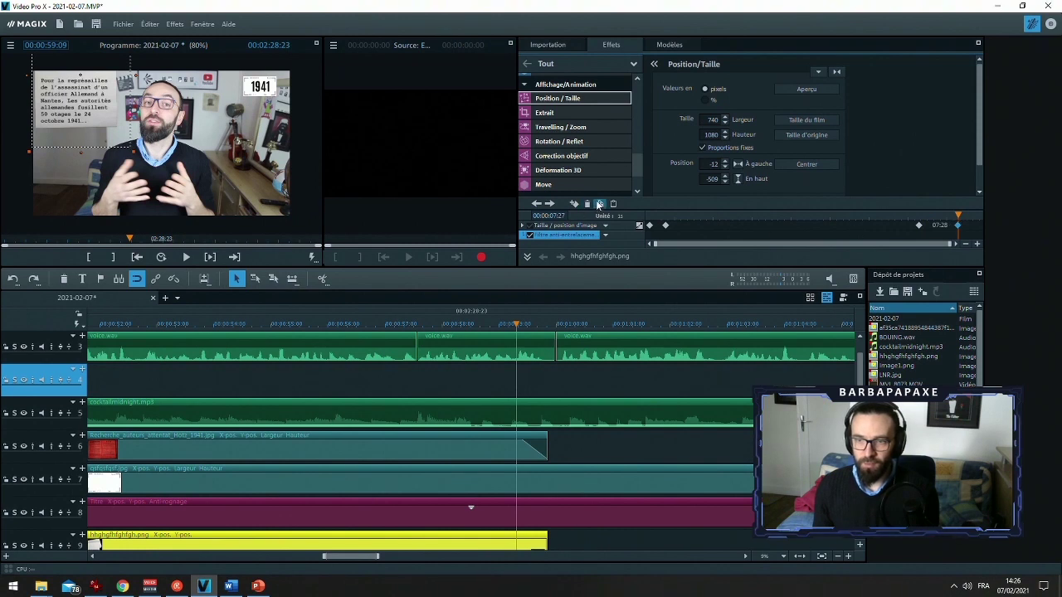
pyautogui.click(651, 229)
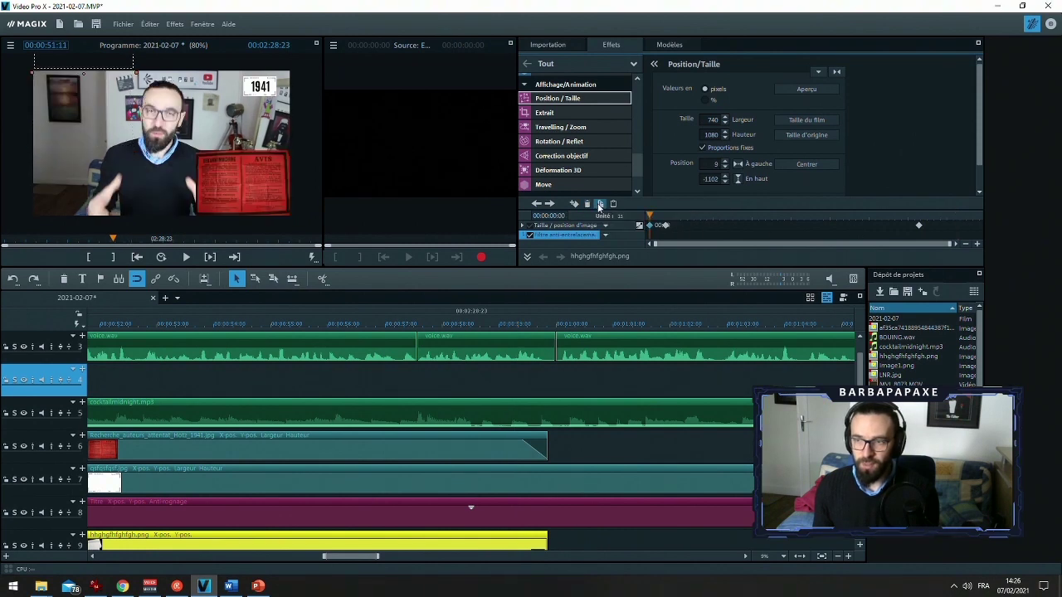
pyautogui.click(949, 221)
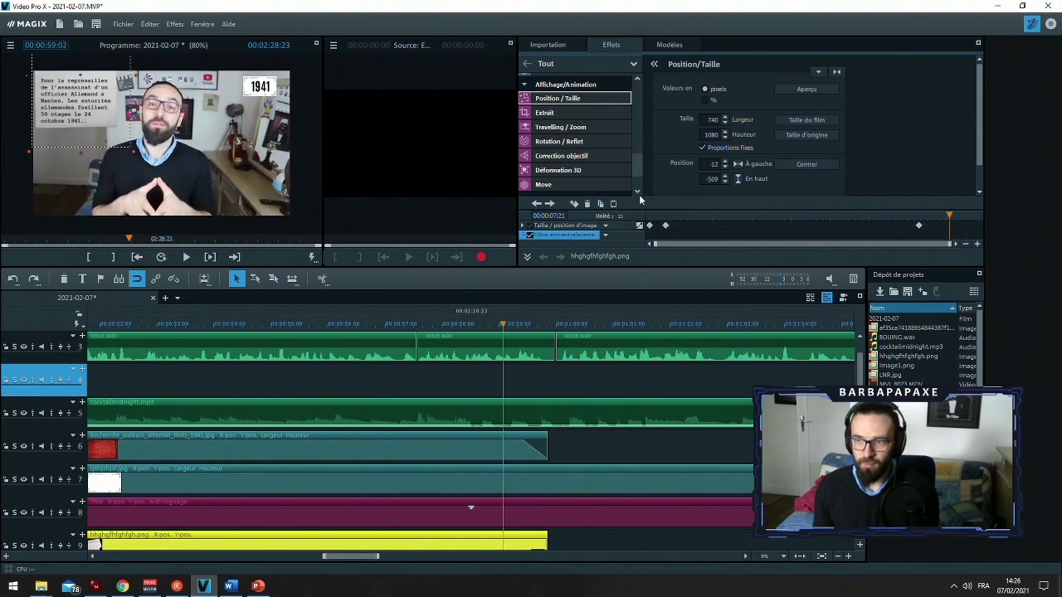
# Play the sheet image's exit together with the red poster's exit
pyautogui.click(901, 216)
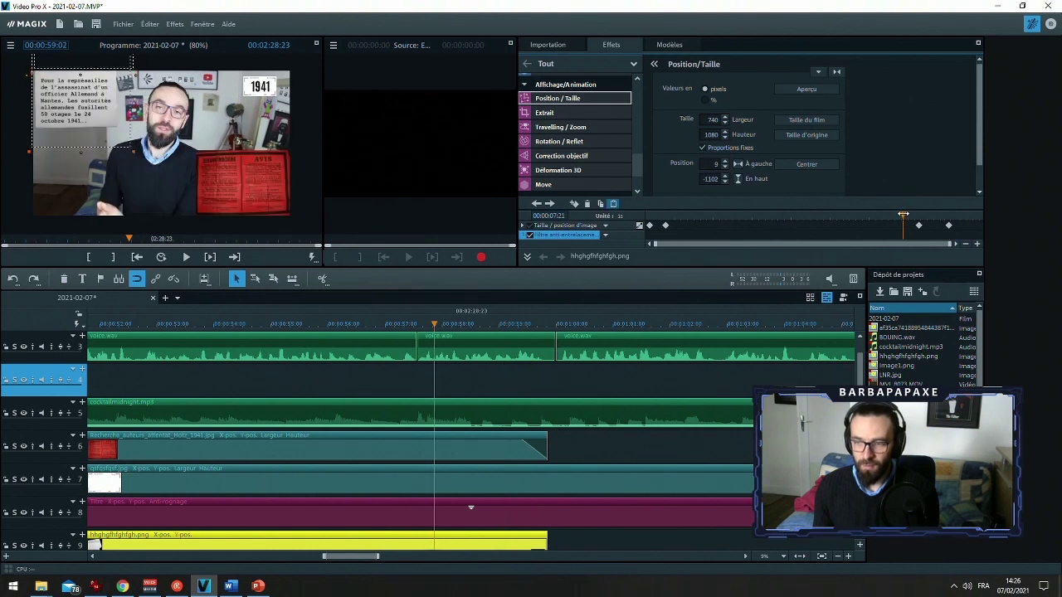
pyautogui.press('space')
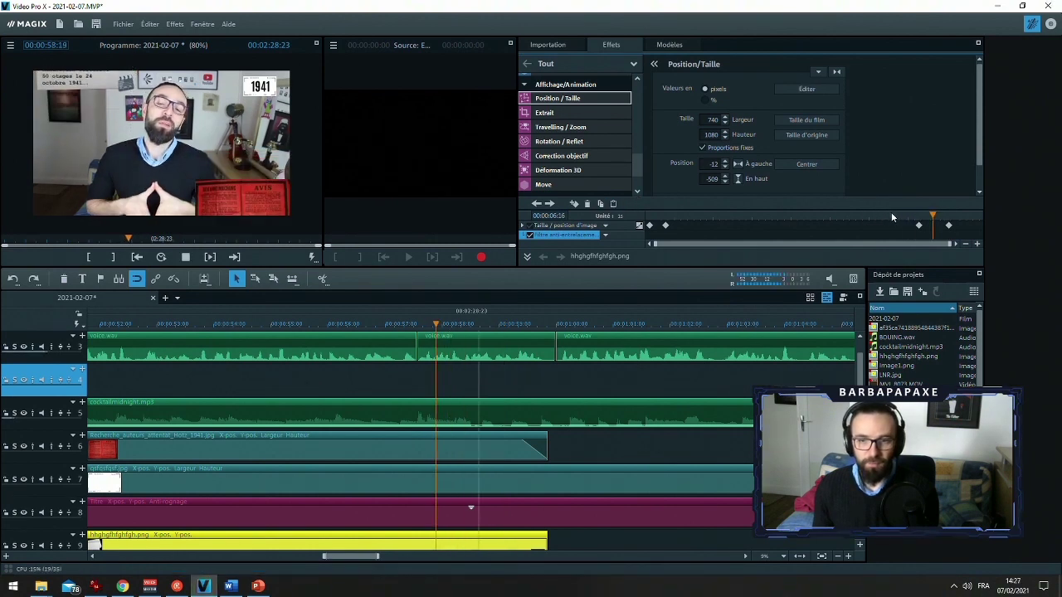
pyautogui.press('space')
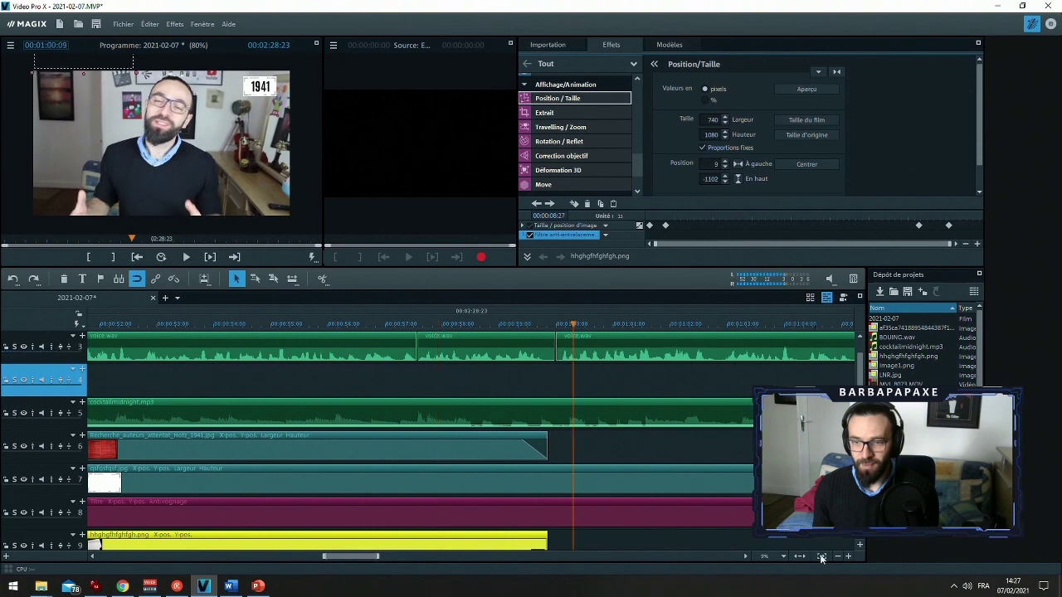
# Play on into the 1956 article section, and replay the article's entrance, stopping at 00:01:05:16
pyautogui.click(837, 557)
pyautogui.press('space')
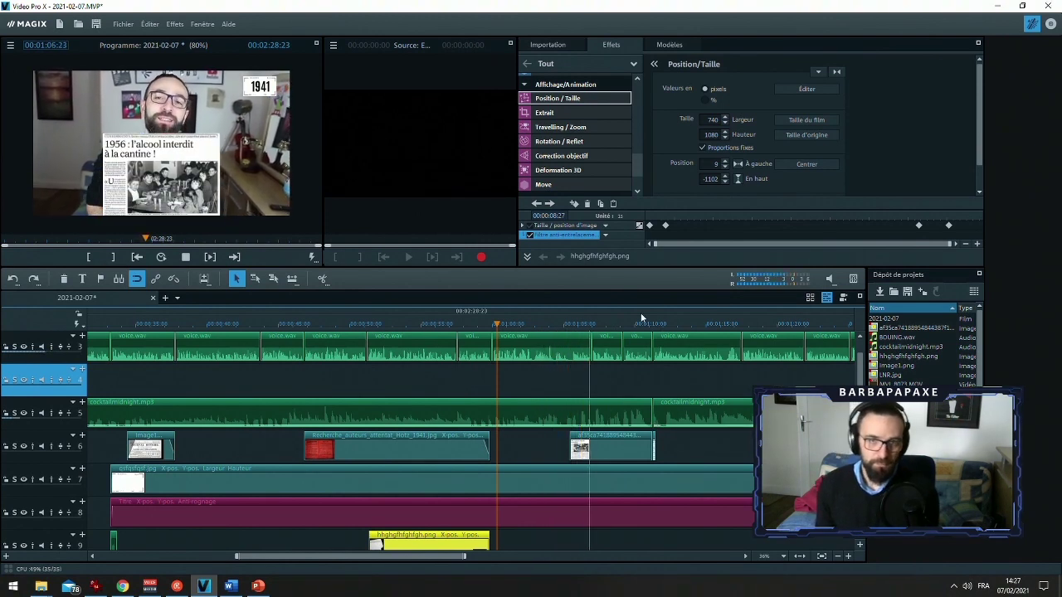
pyautogui.press('space')
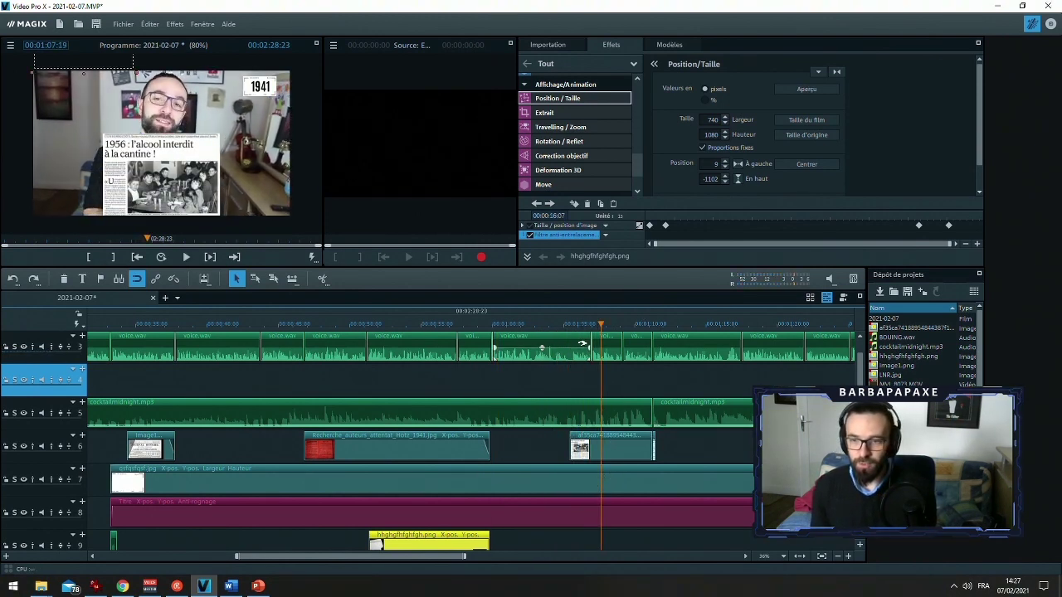
pyautogui.press('space')
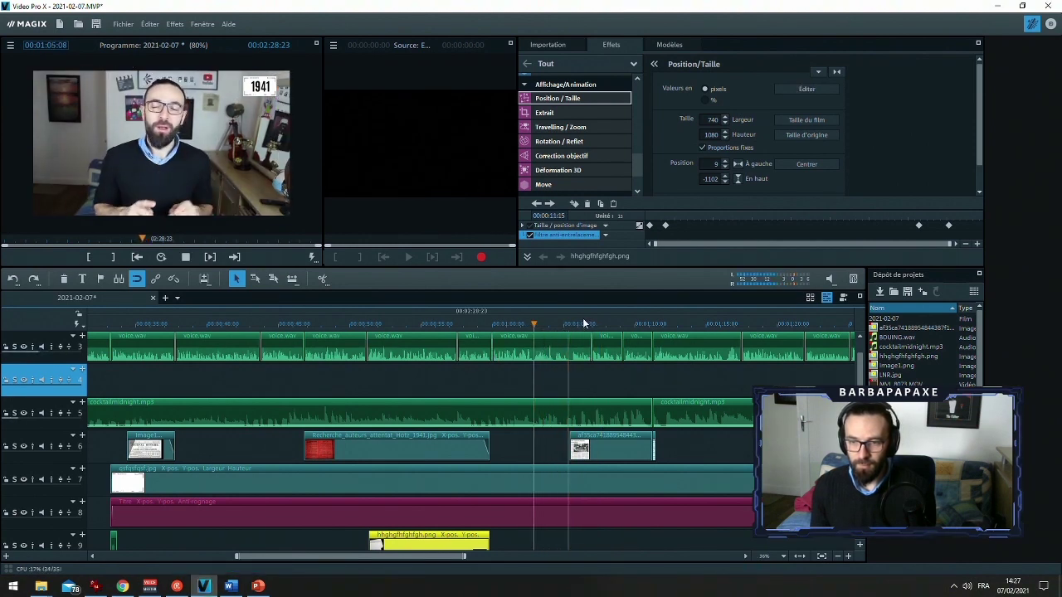
pyautogui.press('space')
# Split the 1941 title clip on track 8 at 00:01:05:16, and change the second part's text to 1956
pyautogui.click(841, 555)
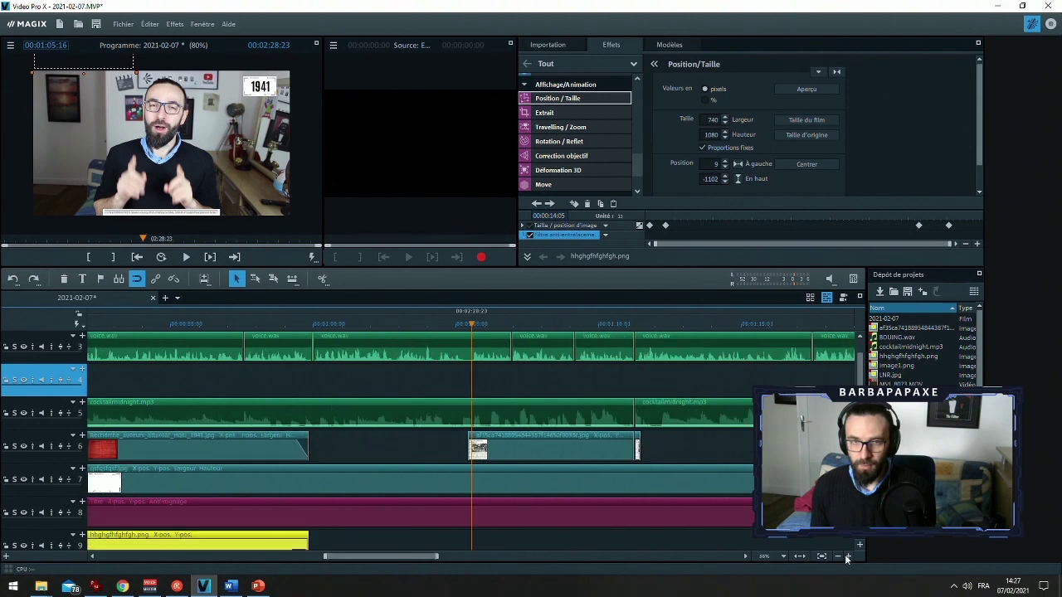
pyautogui.click(493, 517)
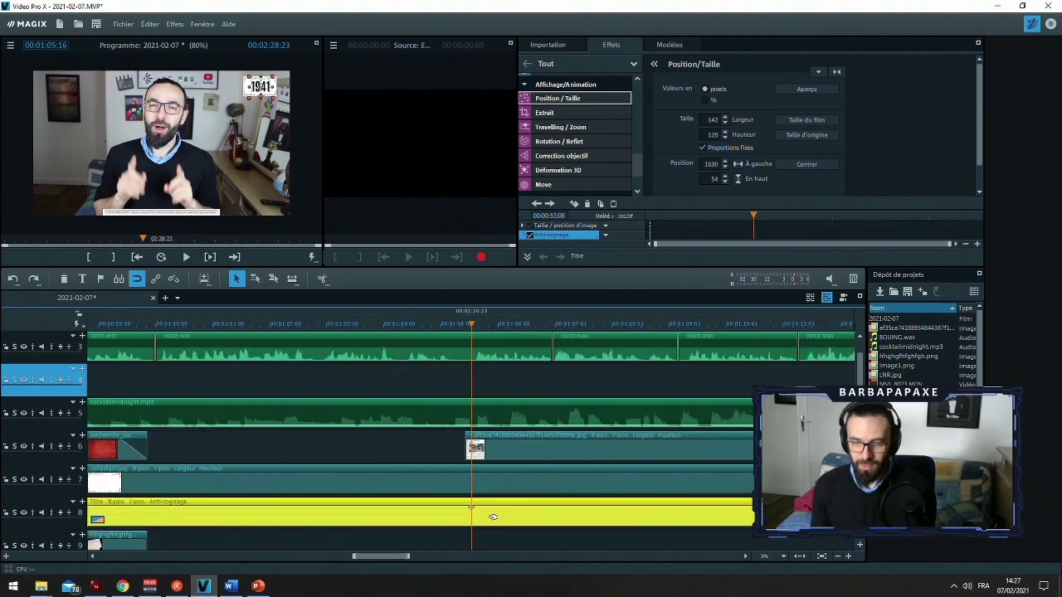
pyautogui.press('t')
pyautogui.click(466, 324)
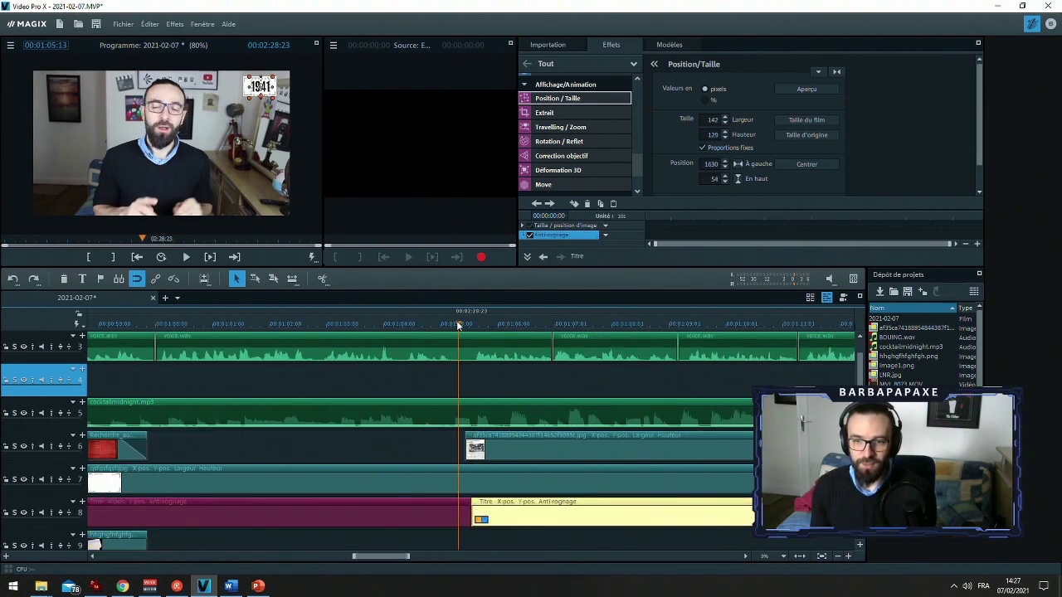
pyautogui.moveTo(467, 326); pyautogui.dragTo(471, 326)
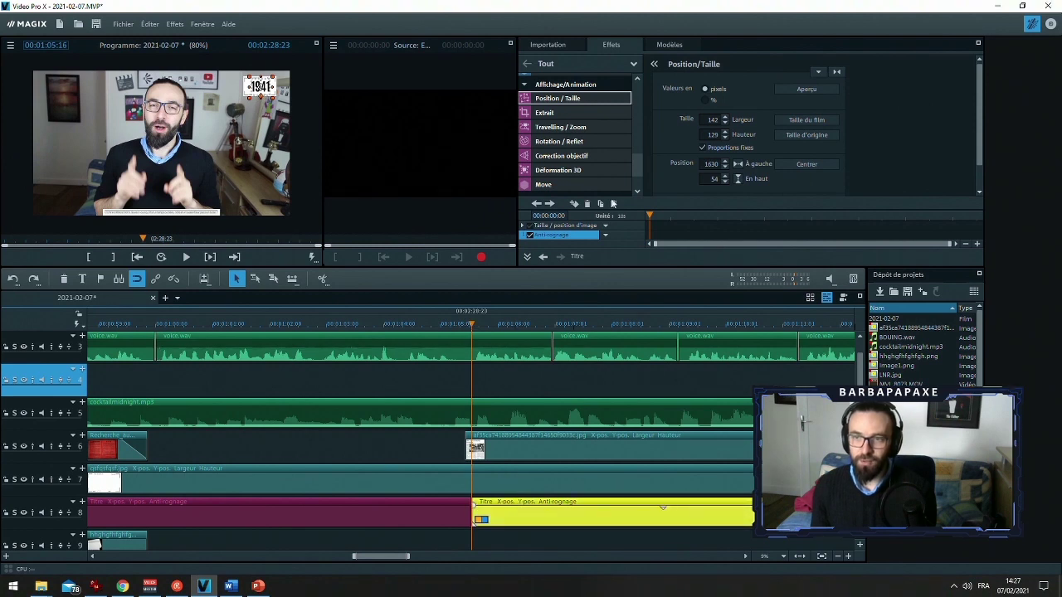
pyautogui.scroll(5, 628, 96)
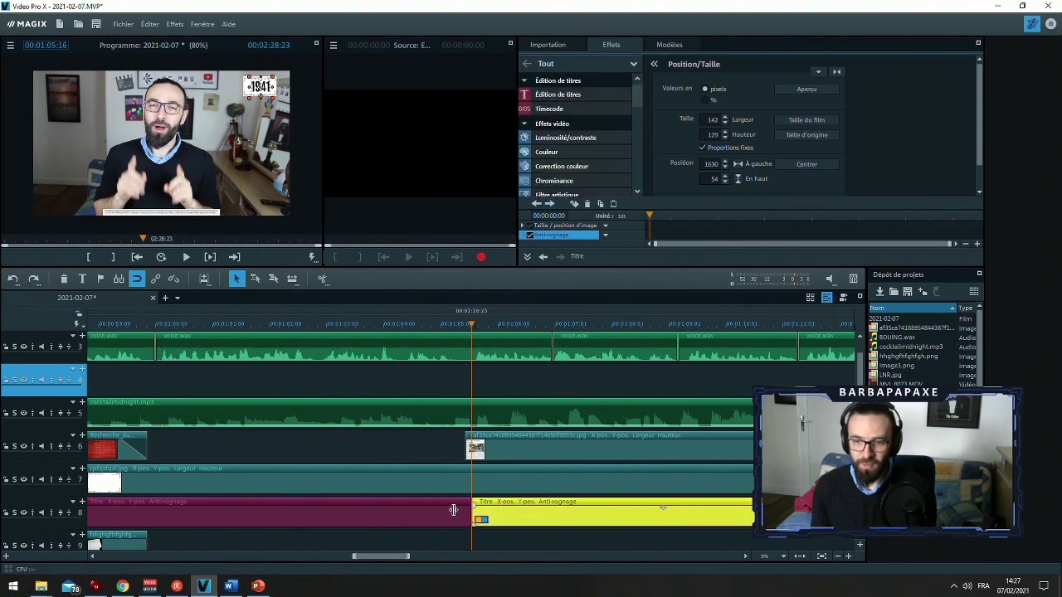
pyautogui.click(592, 94)
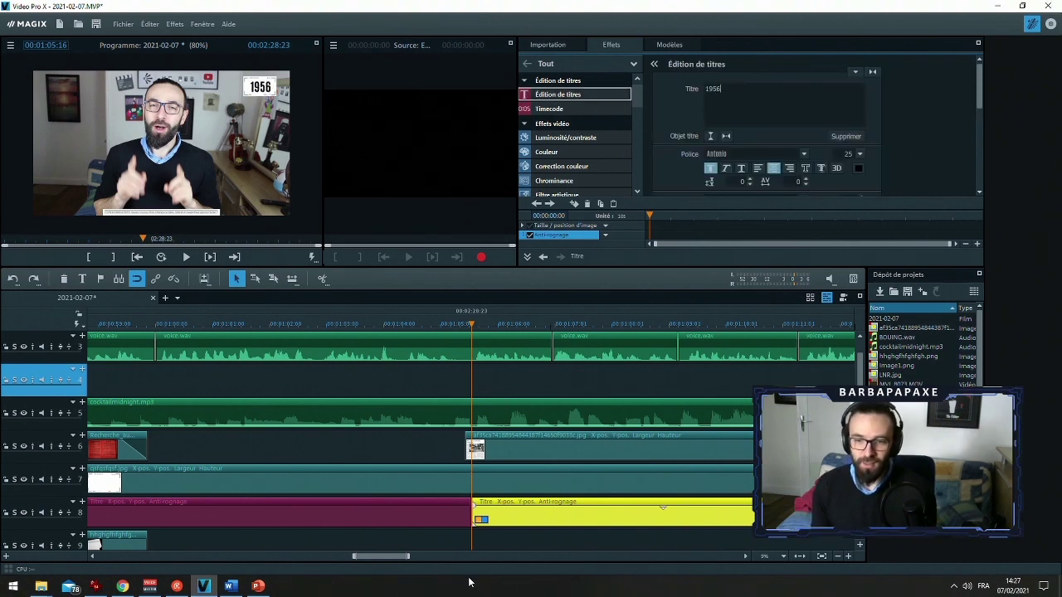
# Copy the short sound clip on track 9 under the first year title and paste it on track 9 at 00:01:05:16
pyautogui.click(465, 543)
pyautogui.moveTo(393, 556); pyautogui.dragTo(237, 567)
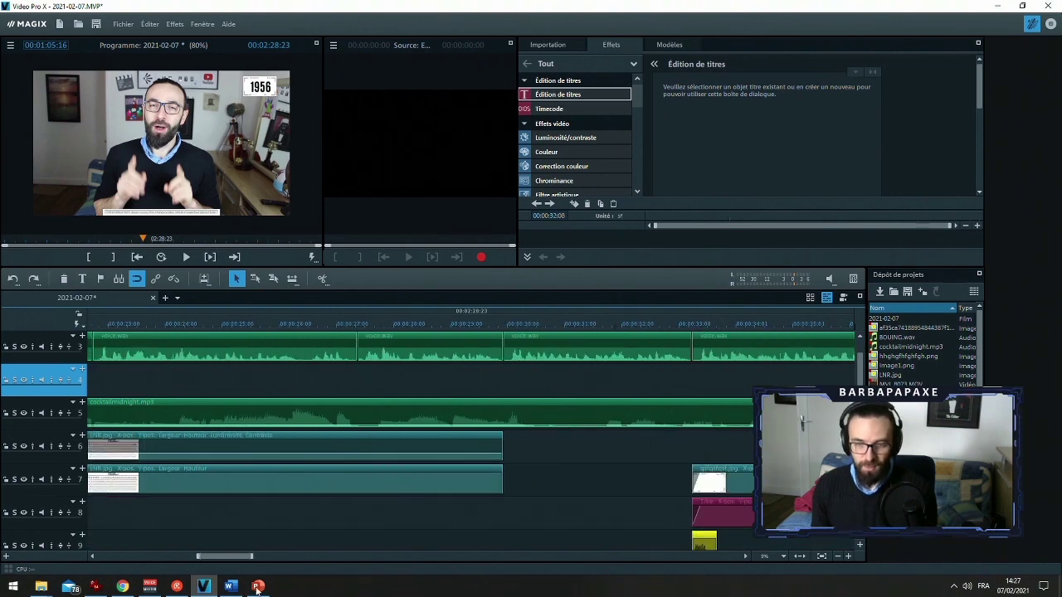
pyautogui.moveTo(230, 559); pyautogui.dragTo(388, 566)
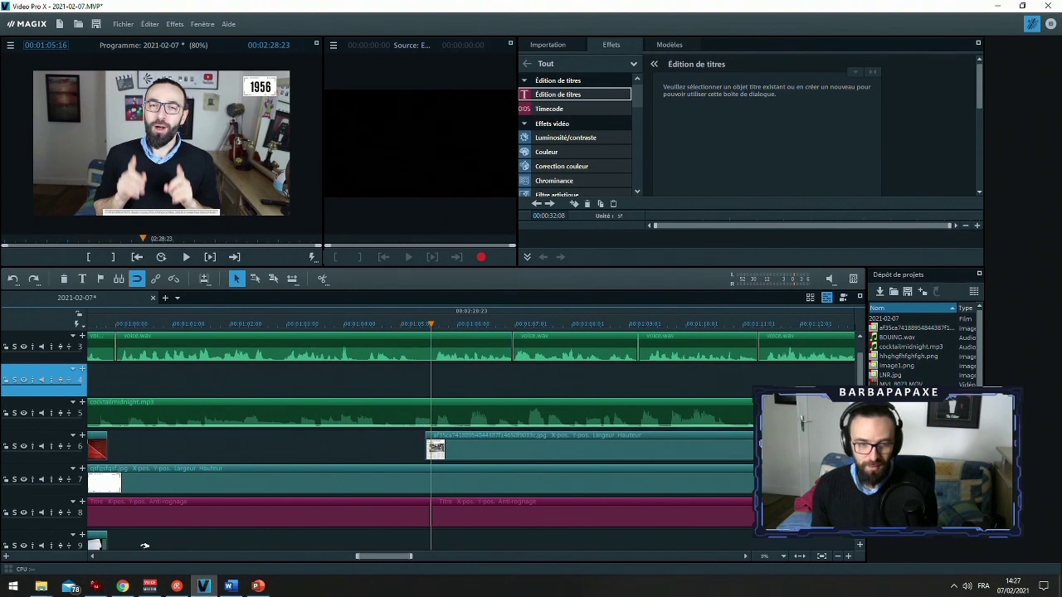
pyautogui.click(25, 534)
pyautogui.click(28, 534)
pyautogui.click(29, 538)
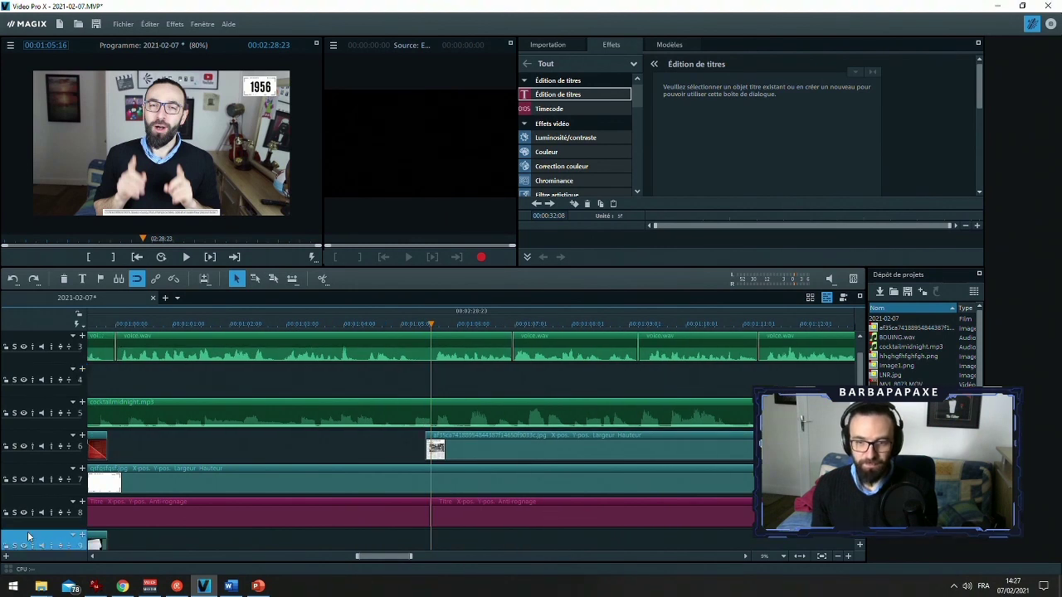
pyautogui.hotkey('ctrl', 'v')
# Play the change from the 1941 title to the 1956 title, starting from 00:01:04:19
pyautogui.click(376, 324)
pyautogui.press('space')
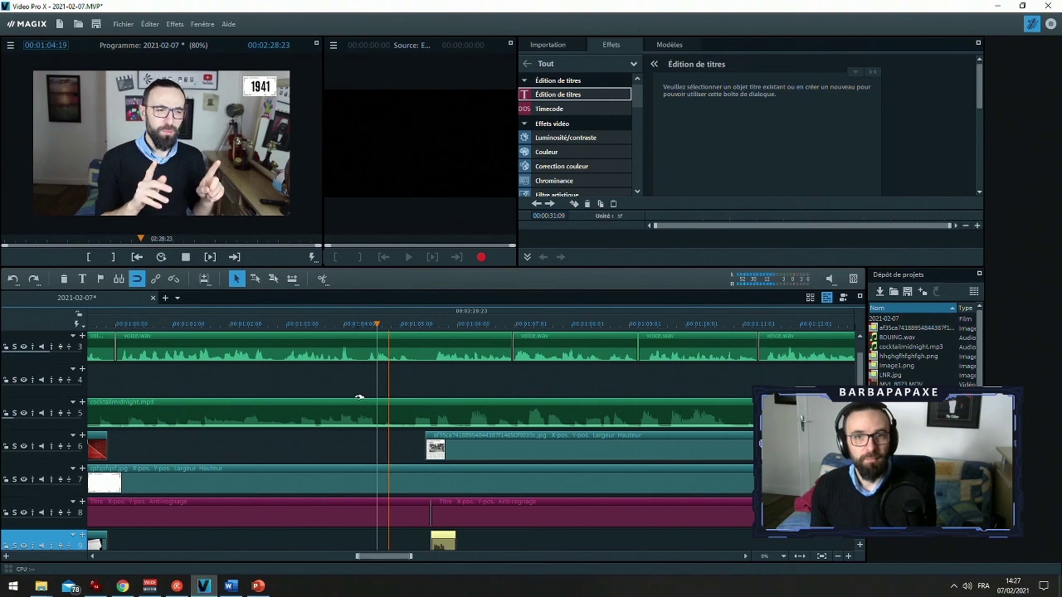
pyautogui.click(839, 556)
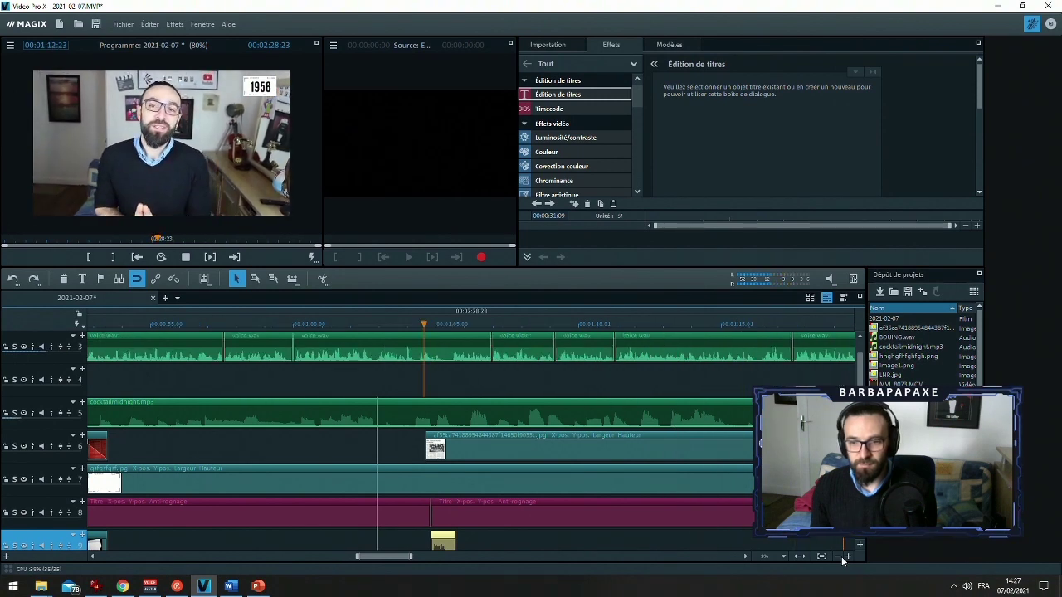
# Split the 1956 title clip on track 8 at 00:01:12:06
pyautogui.click(647, 333)
pyautogui.click(650, 514)
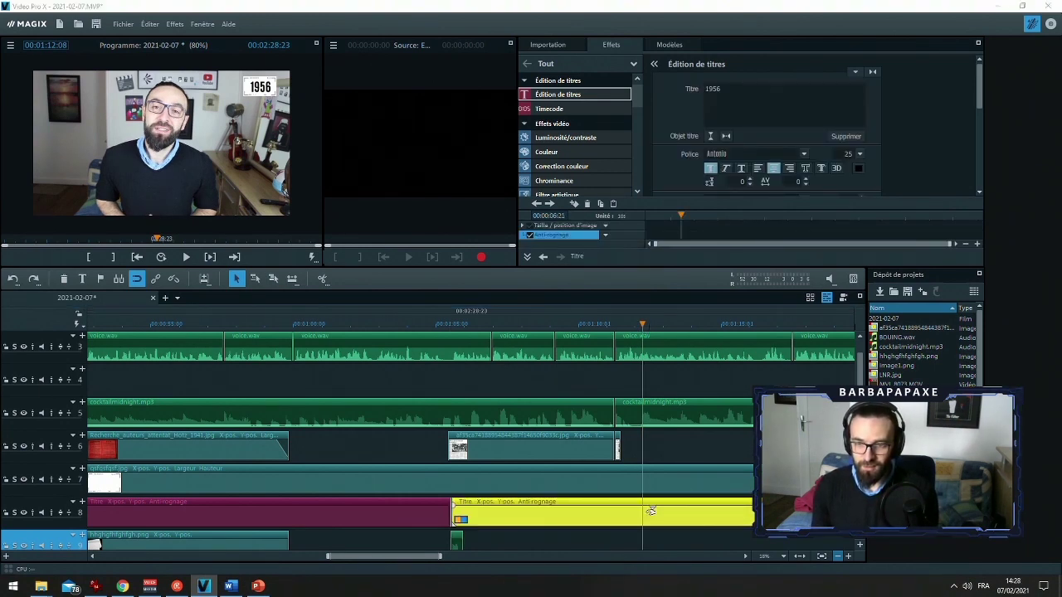
pyautogui.press('y')
pyautogui.click(664, 414)
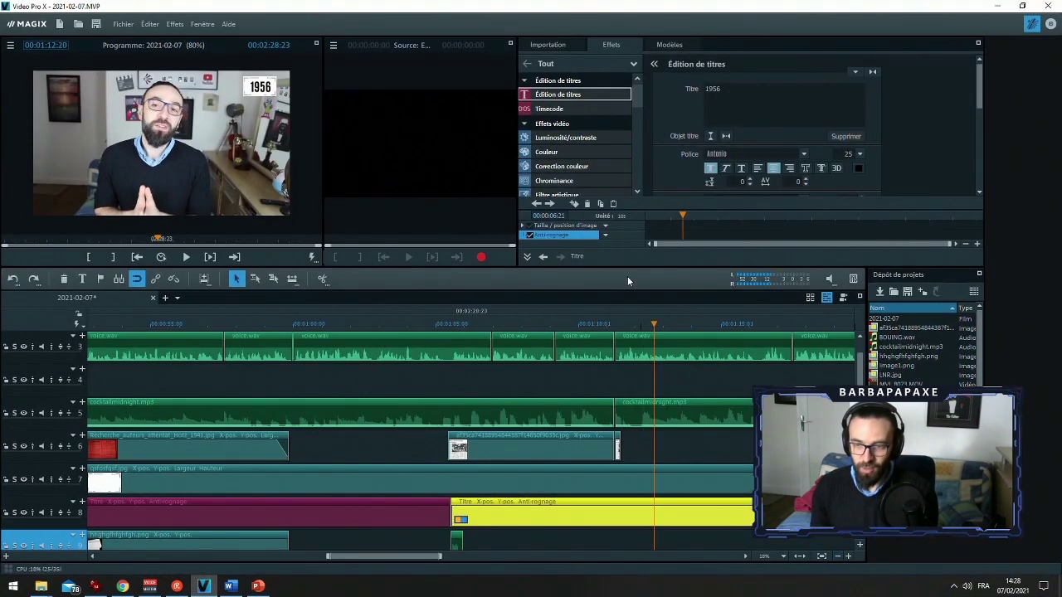
pyautogui.click(632, 323)
pyautogui.moveTo(632, 324); pyautogui.dragTo(640, 325)
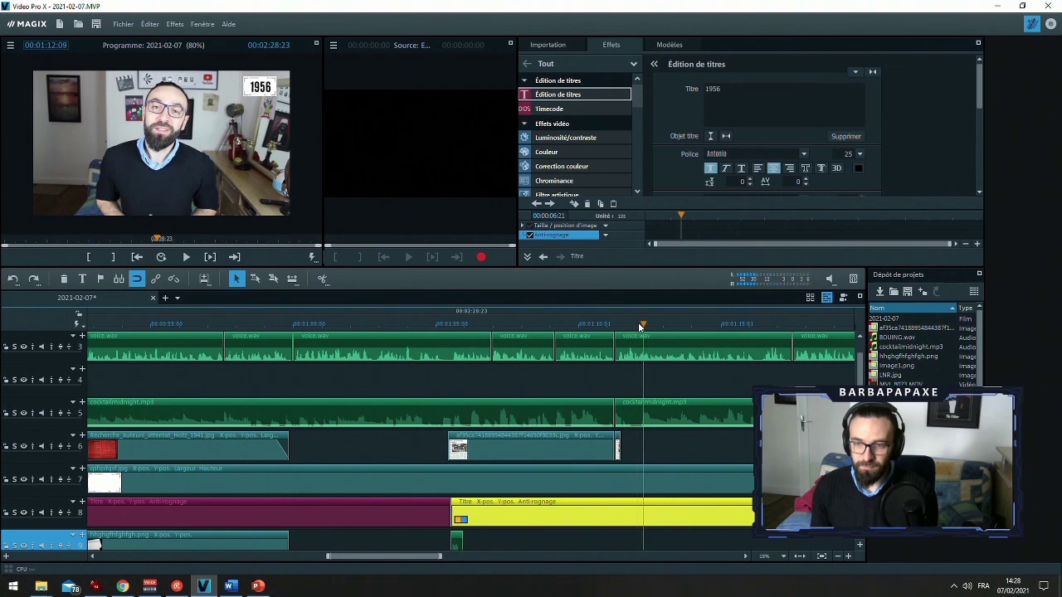
pyautogui.click(644, 540)
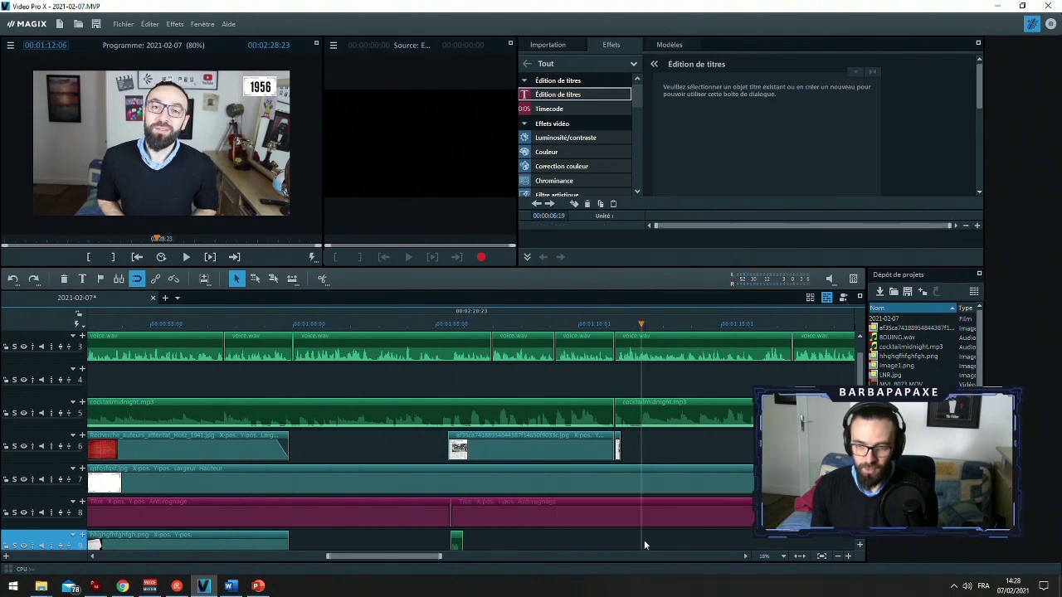
pyautogui.press('t')
pyautogui.hotkey('ctrl', 'z')
pyautogui.click(644, 515)
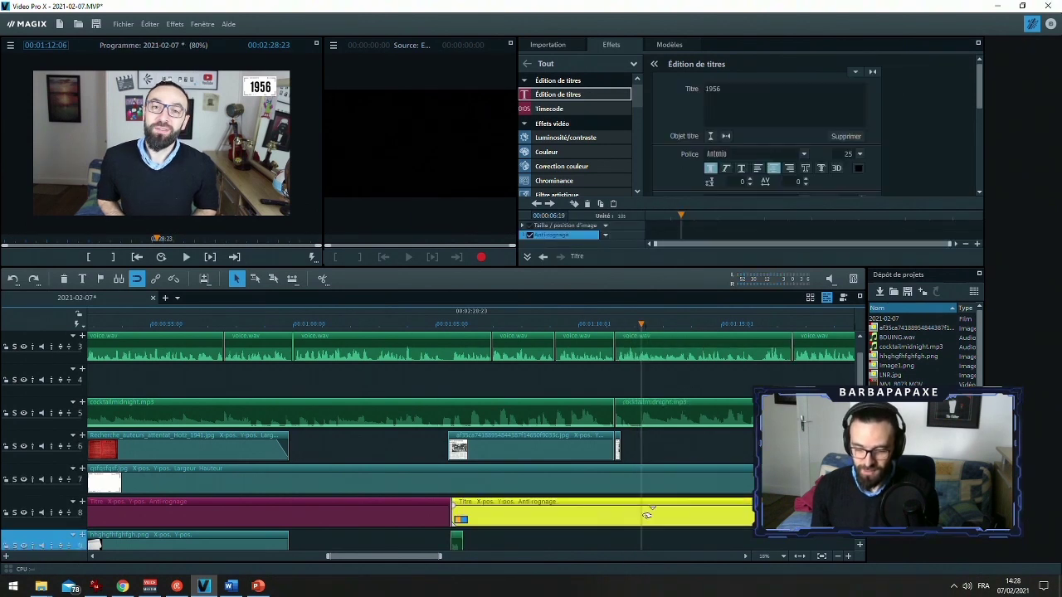
pyautogui.press('t')
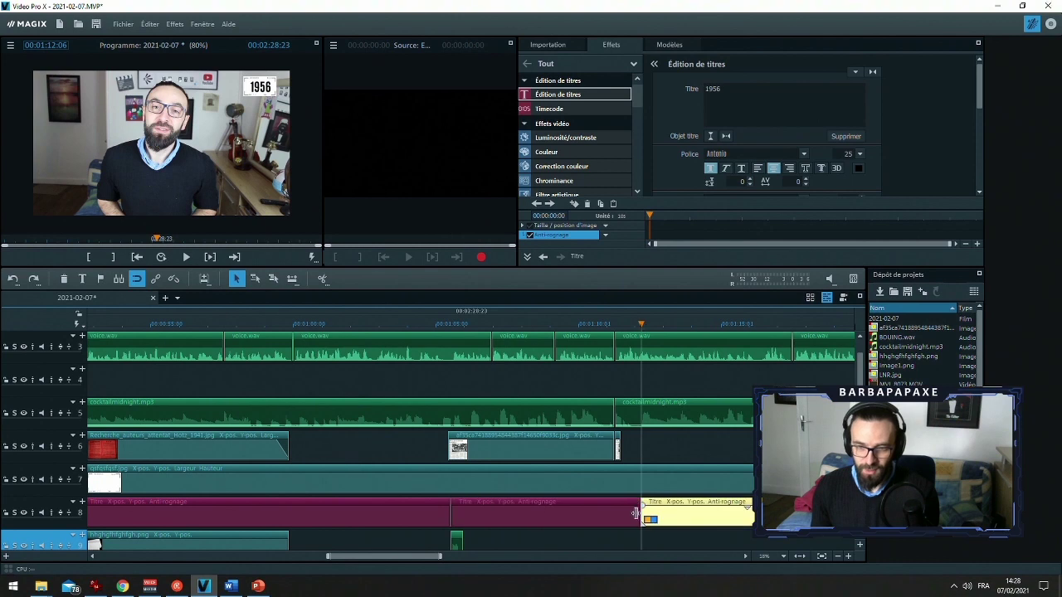
# Copy the sound clip under the start of the 1956 title and paste it on track 9 at 00:01:12:06
pyautogui.click(459, 537)
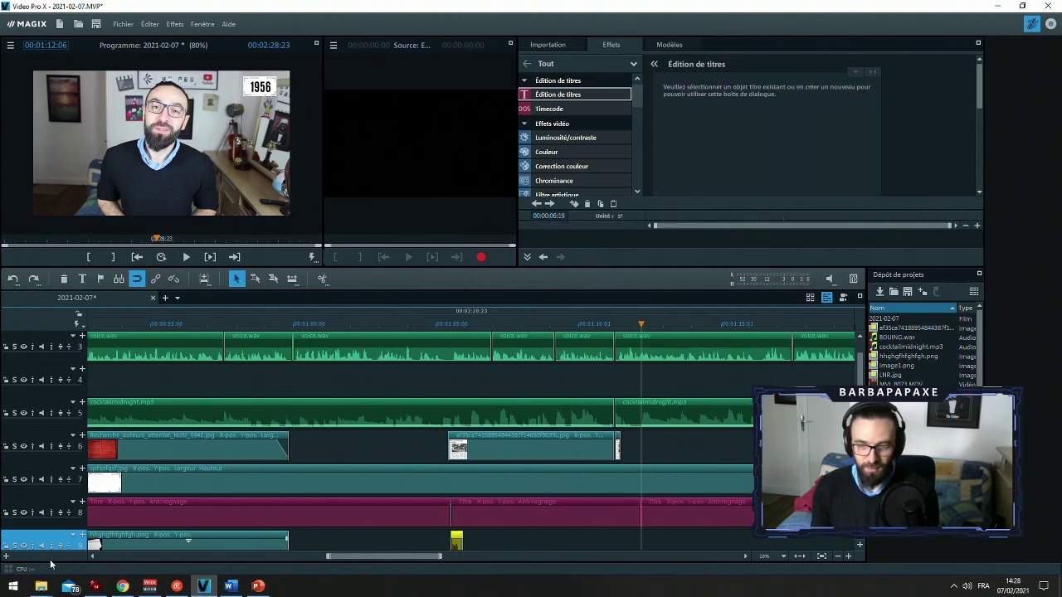
pyautogui.hotkey('ctrl', 'v')
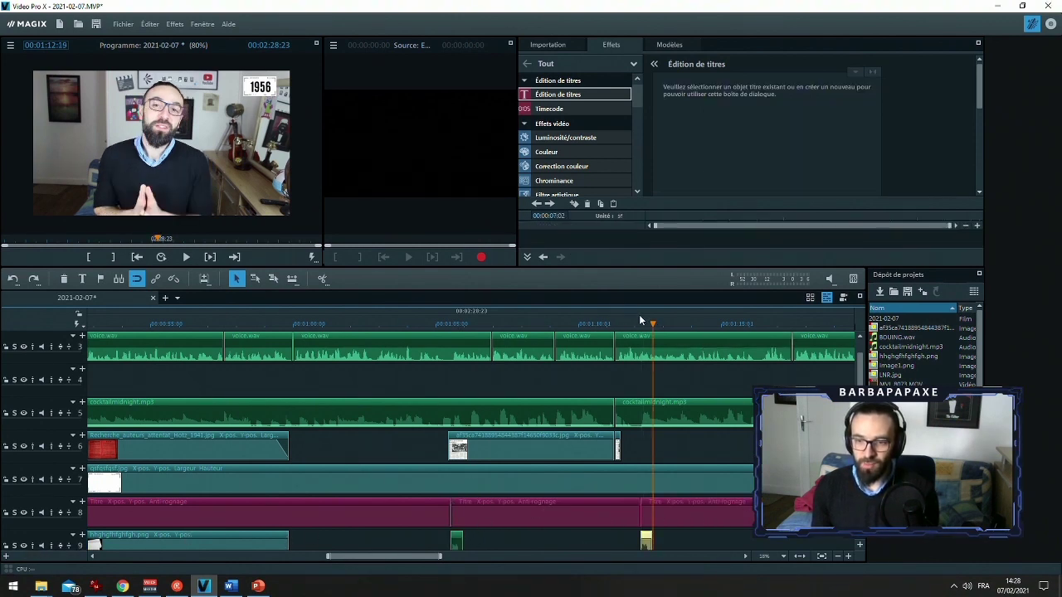
pyautogui.click(640, 323)
# Change the text of the title part starting at 00:01:12:06 to 1970
pyautogui.click(653, 479)
pyautogui.click(661, 502)
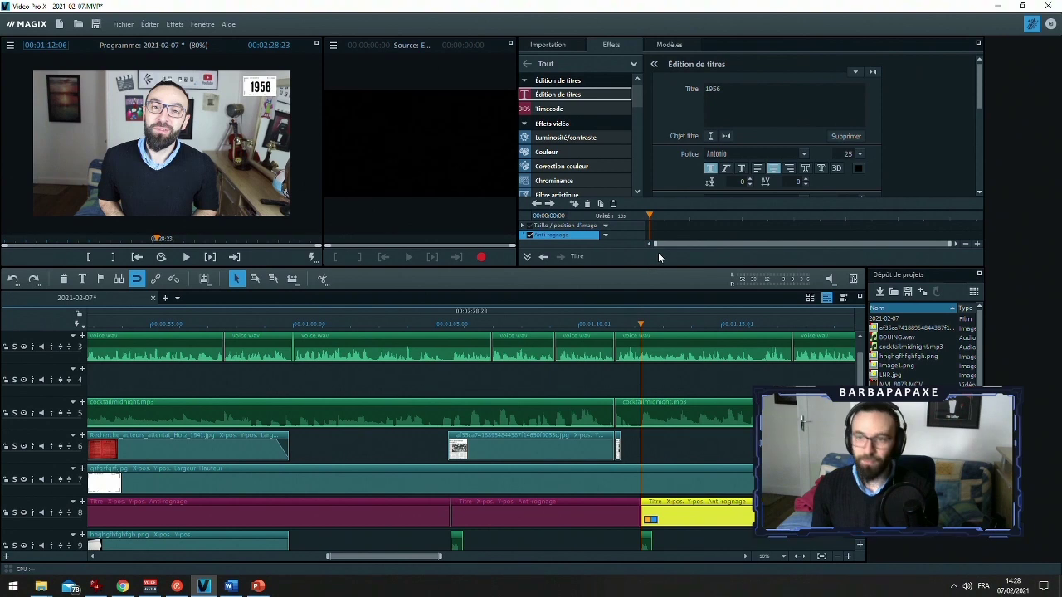
pyautogui.click(737, 95)
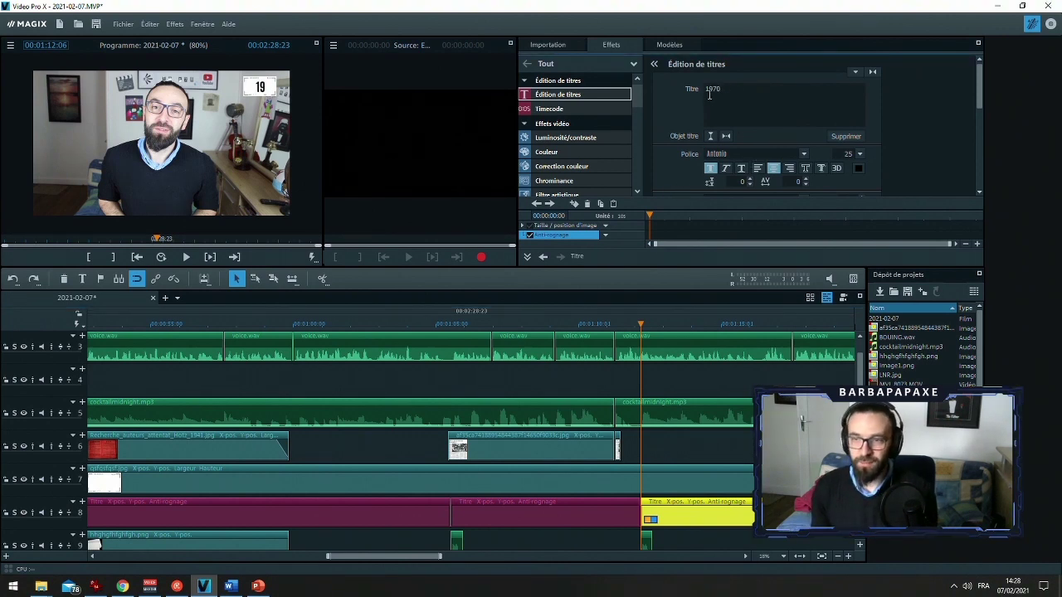
pyautogui.click(668, 533)
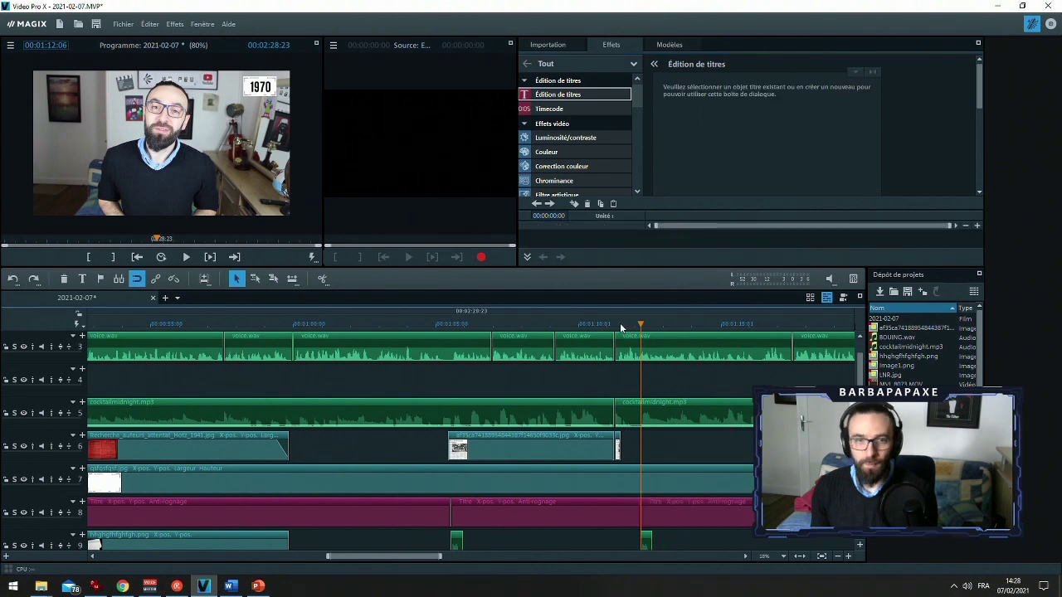
# Play the change from the 1956 title to the 1970 title
pyautogui.click(615, 322)
pyautogui.press('space')
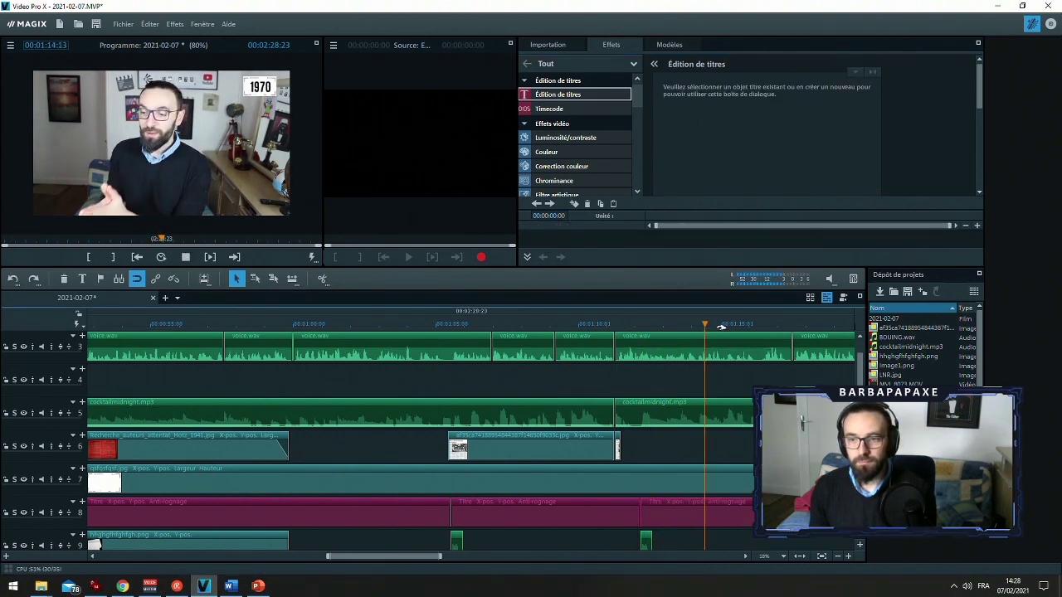
pyautogui.press('space')
# Add a position/size keyframe at 00:00:02:25 in the track 1 video clip that lies under timeline position 00:01:14:04
pyautogui.click(750, 355)
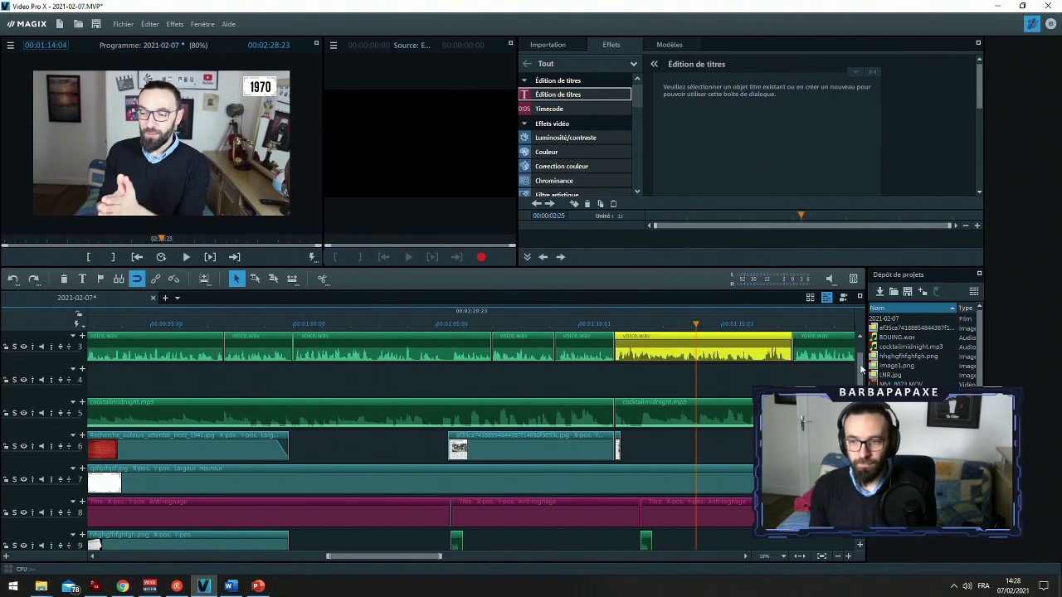
pyautogui.scroll(2, 862, 370)
pyautogui.hscroll(4, 742, 557)
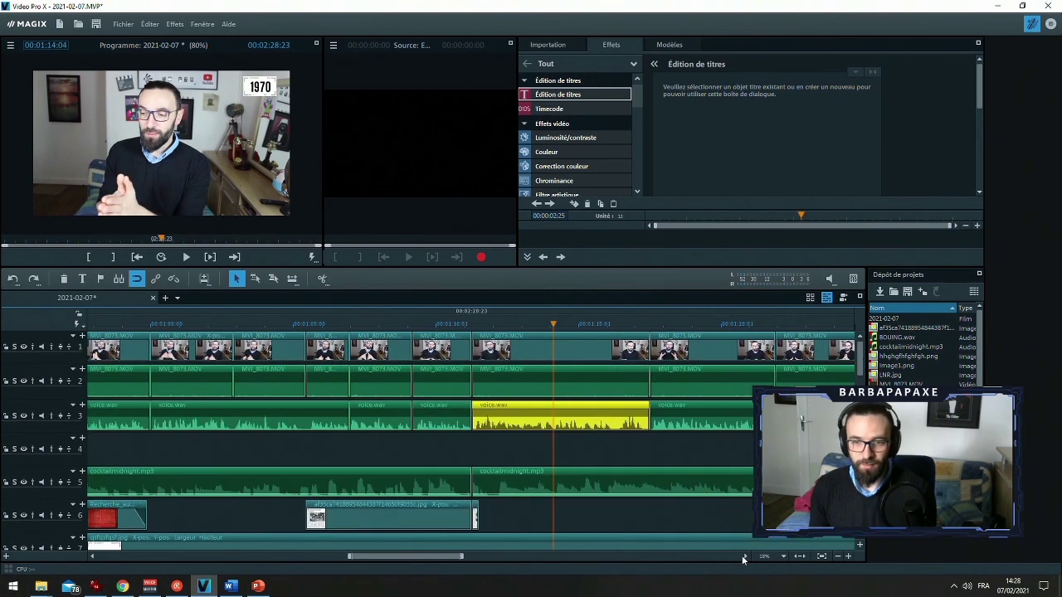
pyautogui.click(419, 345)
pyautogui.hotkey('ctrl', 'h')
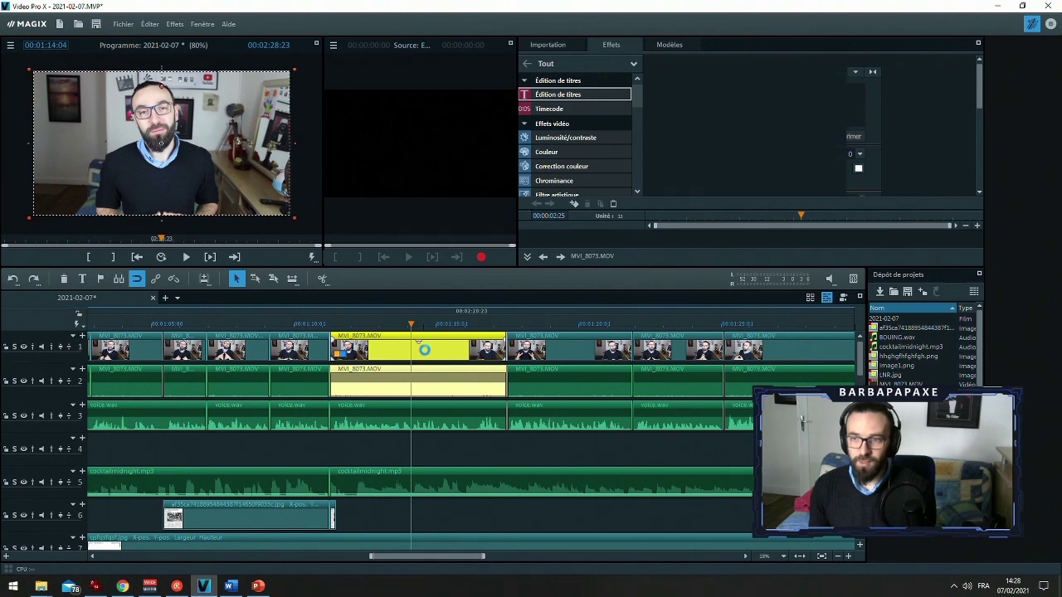
pyautogui.click(572, 204)
# At 00:00:05:29 in the same clip, enlarge the picture to 2090 × 1176 pixels and set its position to -85 and -48
pyautogui.click(967, 215)
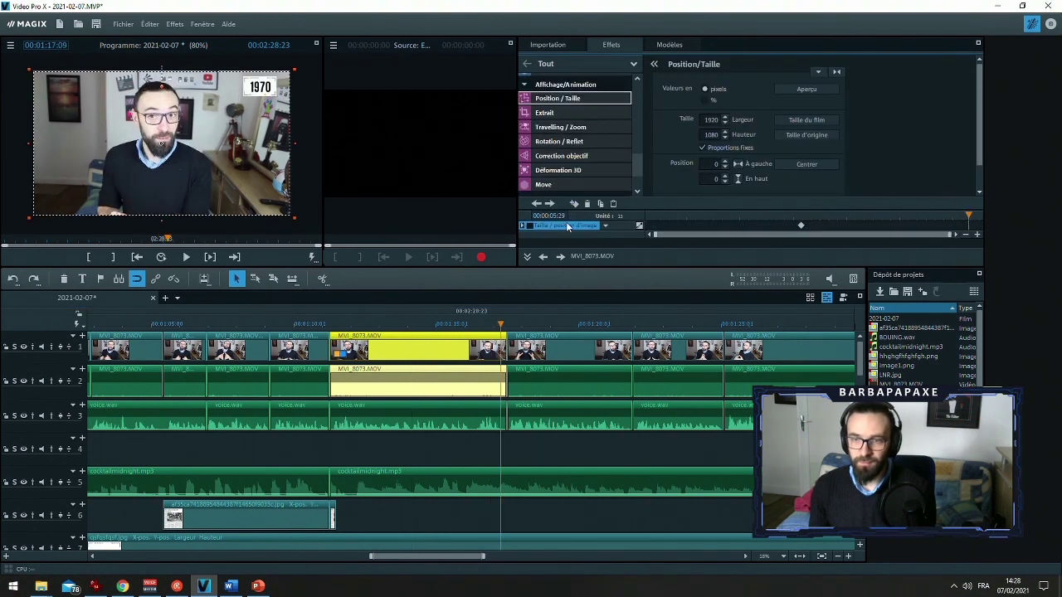
pyautogui.moveTo(293, 217); pyautogui.dragTo(316, 232)
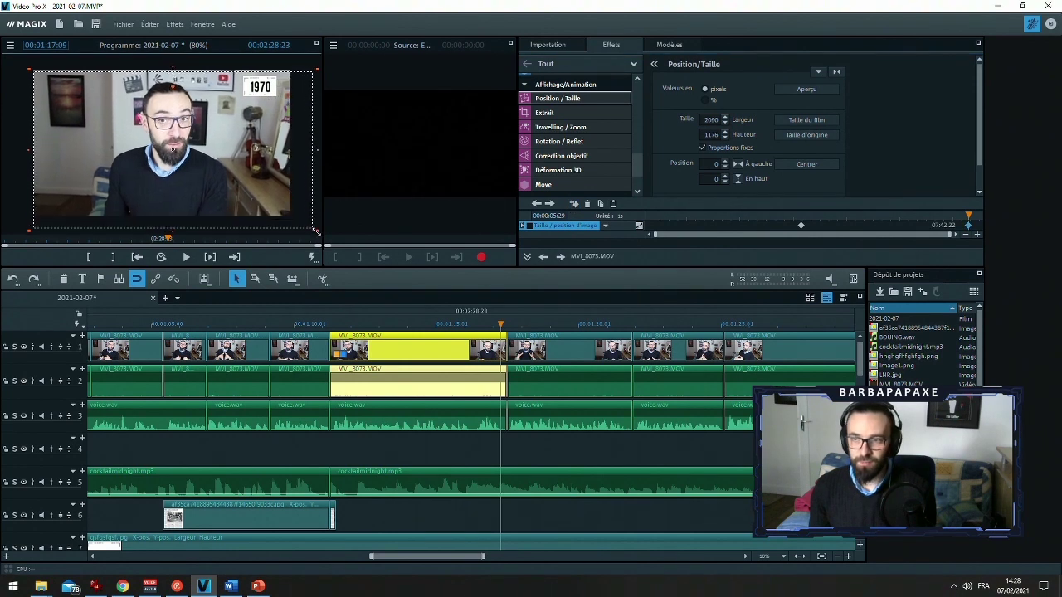
pyautogui.click(738, 163)
pyautogui.click(737, 179)
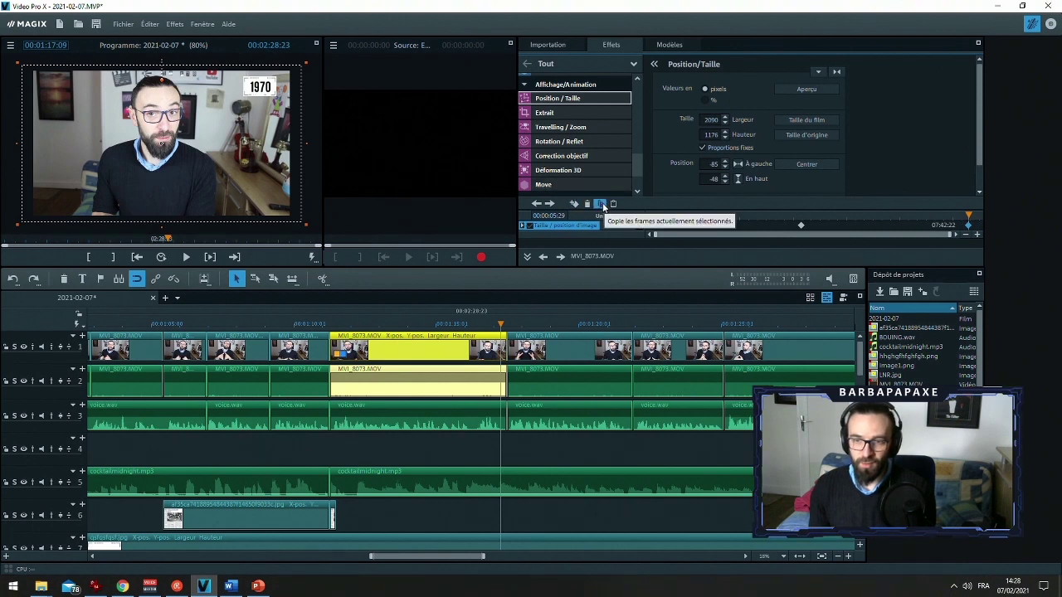
# Copy the enlarged position and size keyframe to the next video clip on track 1, and play the zoom across both clips
pyautogui.click(565, 332)
pyautogui.click(612, 204)
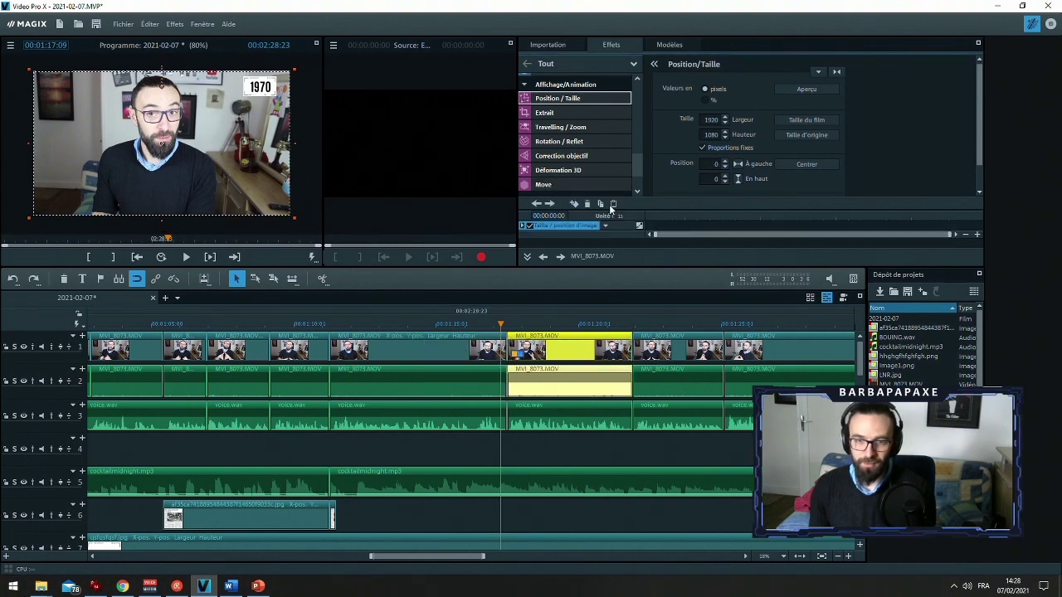
pyautogui.doubleClick(336, 324)
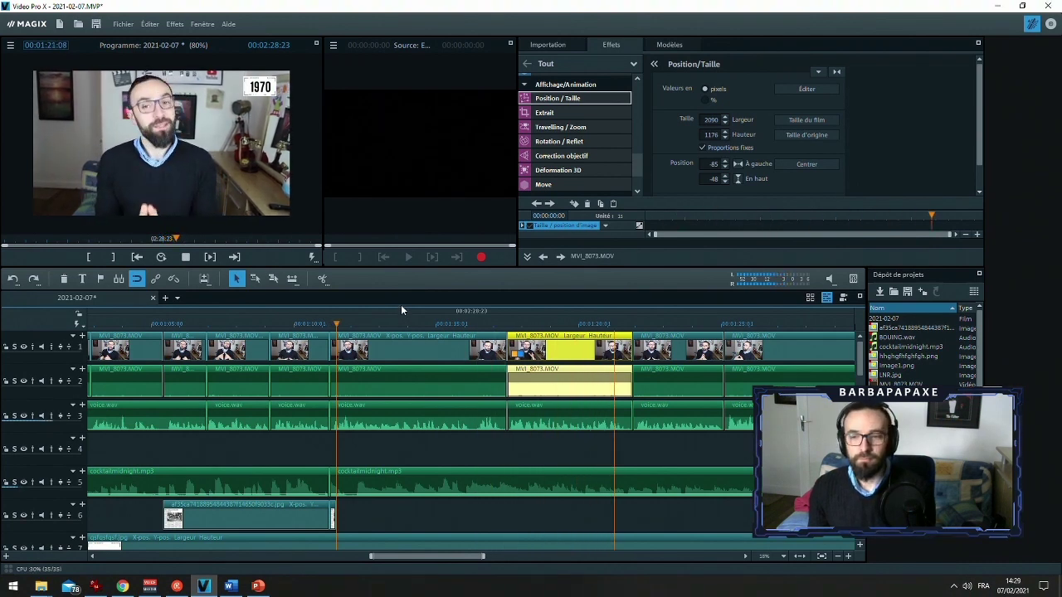
pyautogui.click(586, 325)
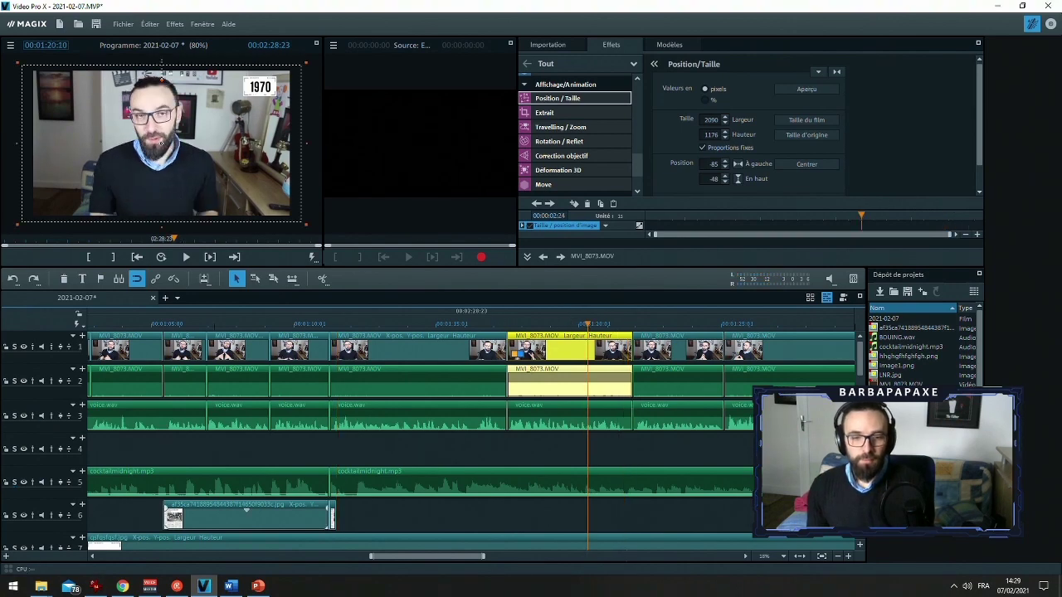
# Switch to Chrome and search Google Images for "circonstance atténuante"
pyautogui.hotkey('alt', 'Tab')
pyautogui.scroll(2, 356, 311)
pyautogui.moveTo(174, 80); pyautogui.dragTo(2, 79)
pyautogui.hotkey('ctrl', 'a')
pyautogui.write('c')
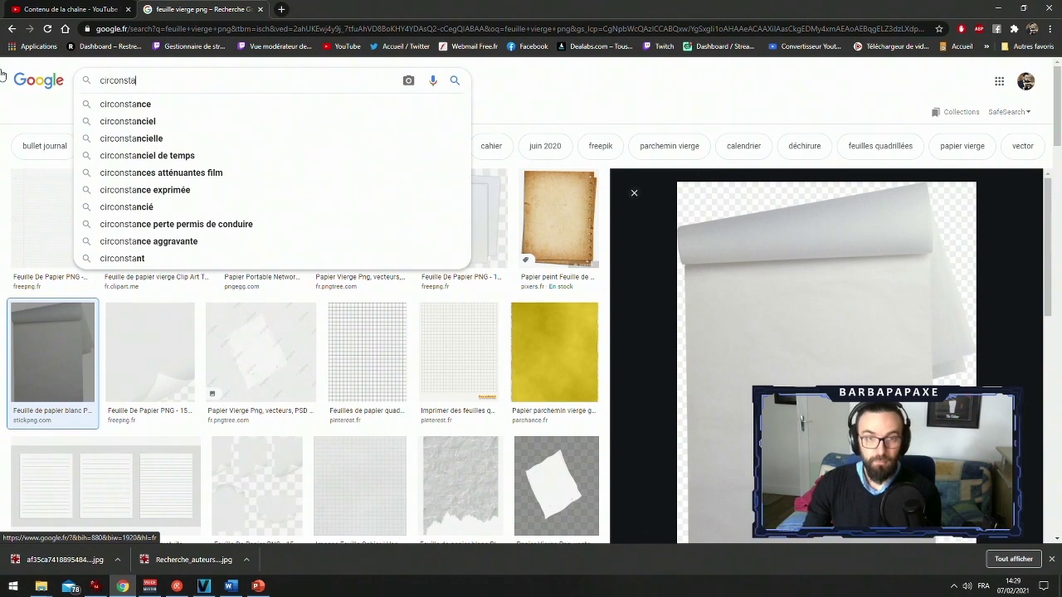
pyautogui.write('nce at')
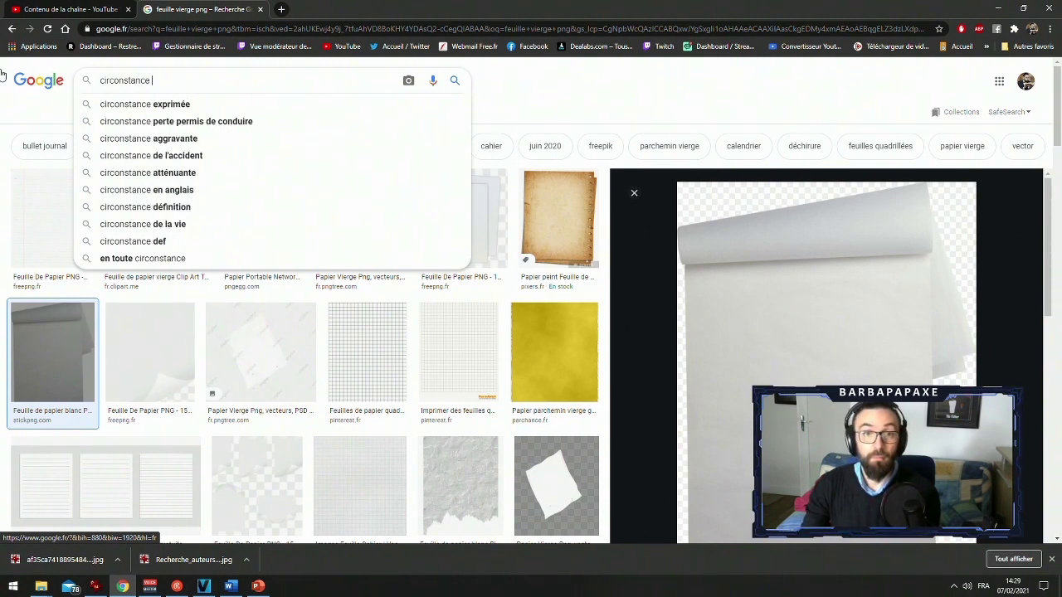
pyautogui.press('Down')
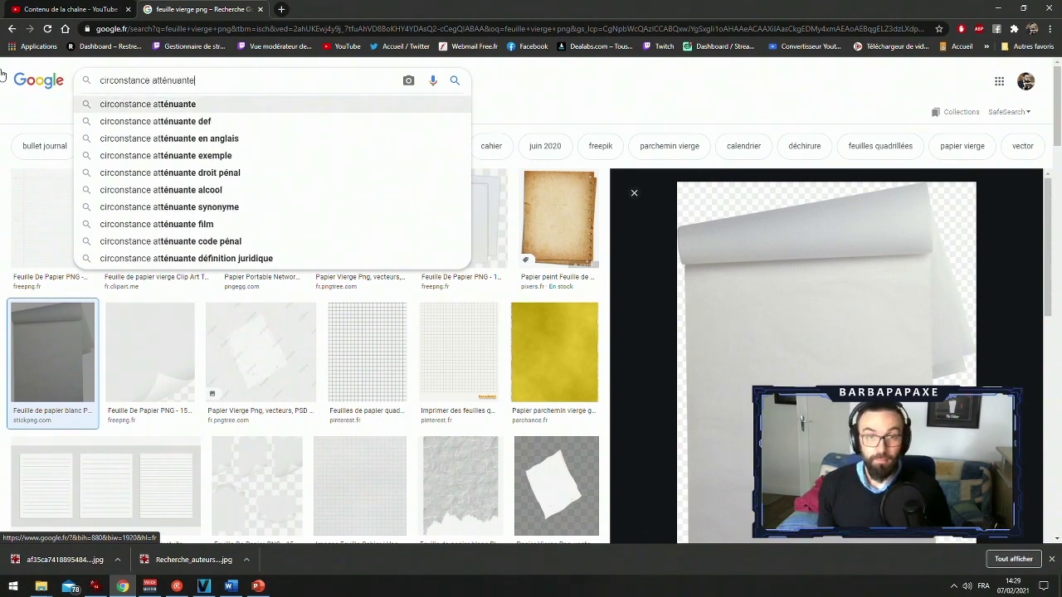
pyautogui.press('Return')
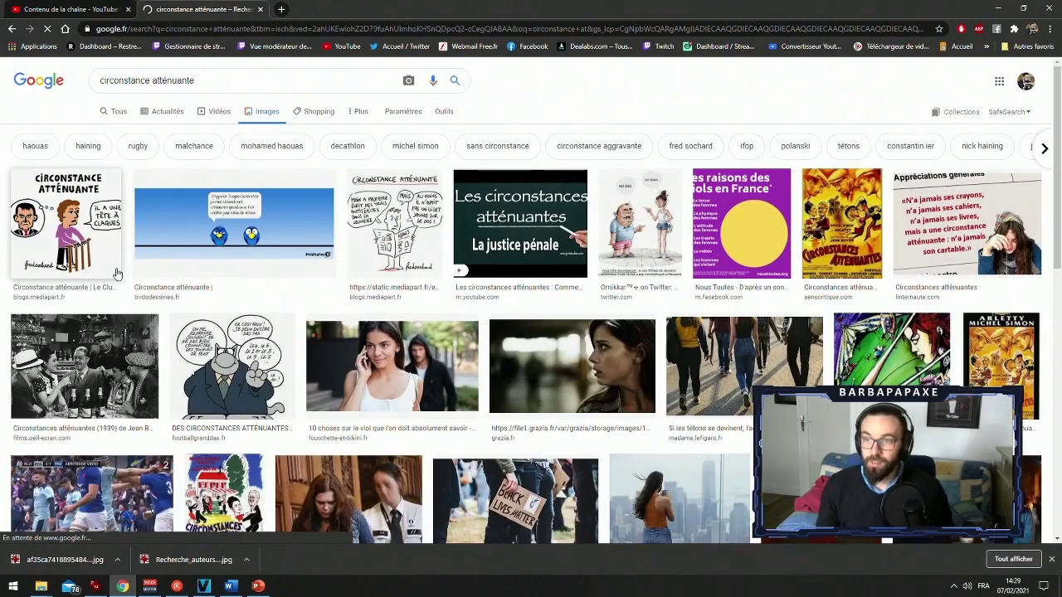
# Look through the image results for a picture illustrating "circonstance atténuante"
pyautogui.scroll(-4, 372, 337)
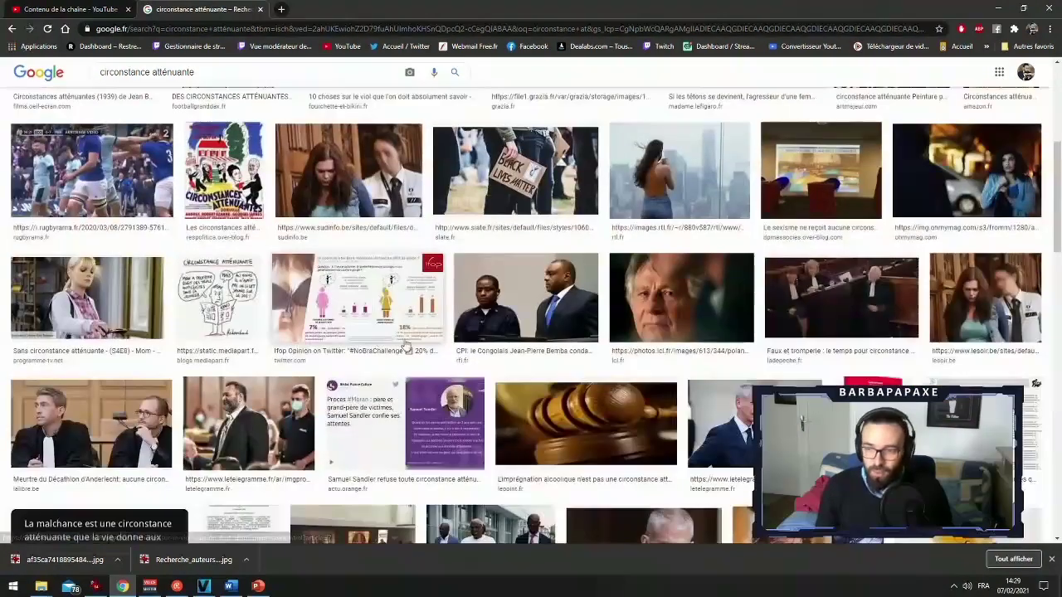
pyautogui.scroll(-4, 349, 355)
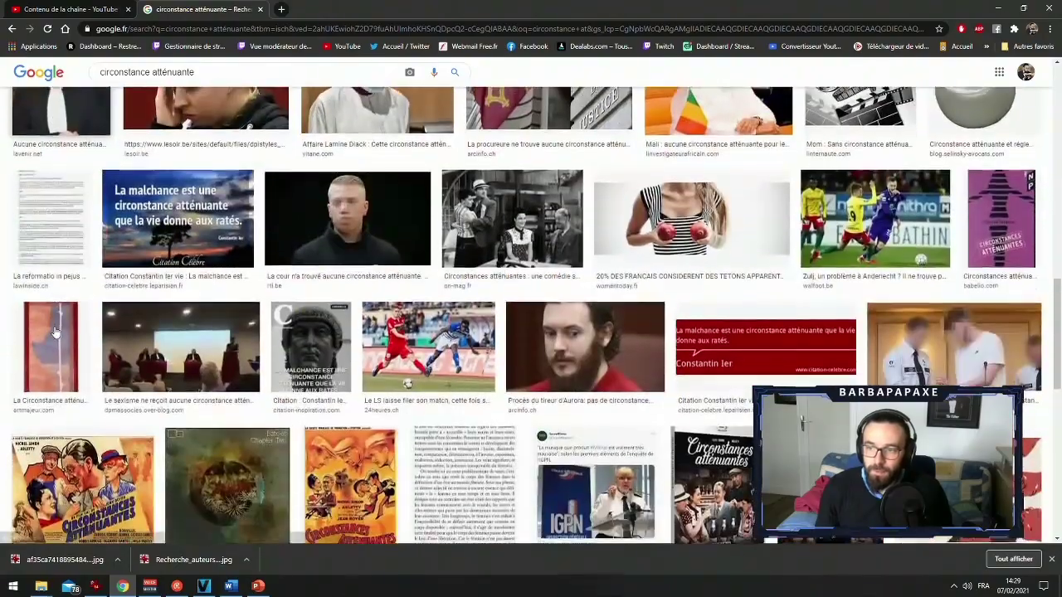
pyautogui.scroll(-2, 55, 332)
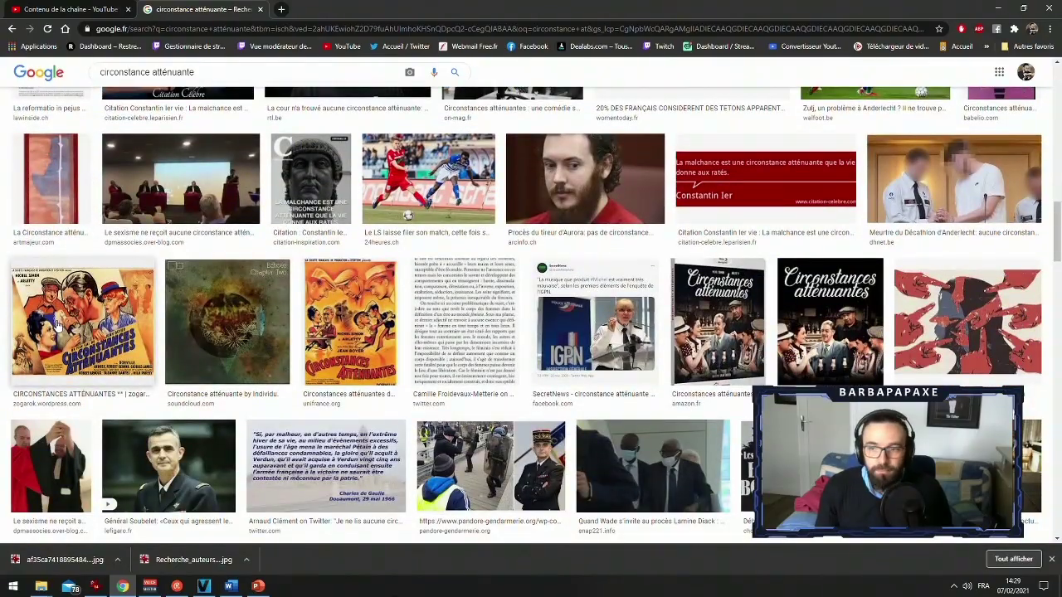
pyautogui.scroll(-2, 58, 325)
pyautogui.scroll(5, 88, 351)
pyautogui.scroll(-3, 89, 356)
pyautogui.scroll(-3, 90, 355)
pyautogui.scroll(-3, 91, 350)
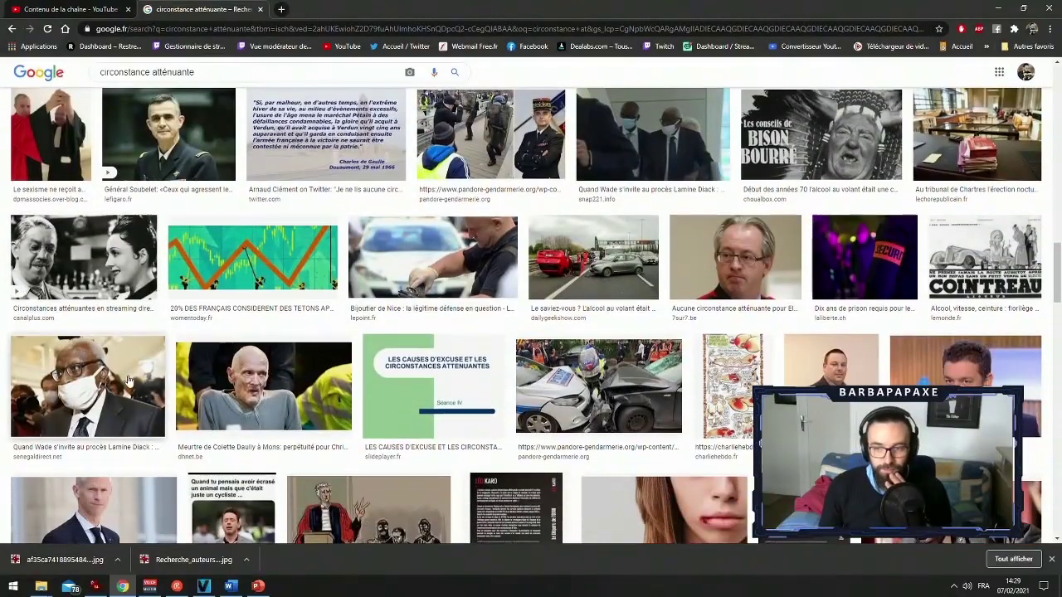
pyautogui.scroll(-2, 153, 357)
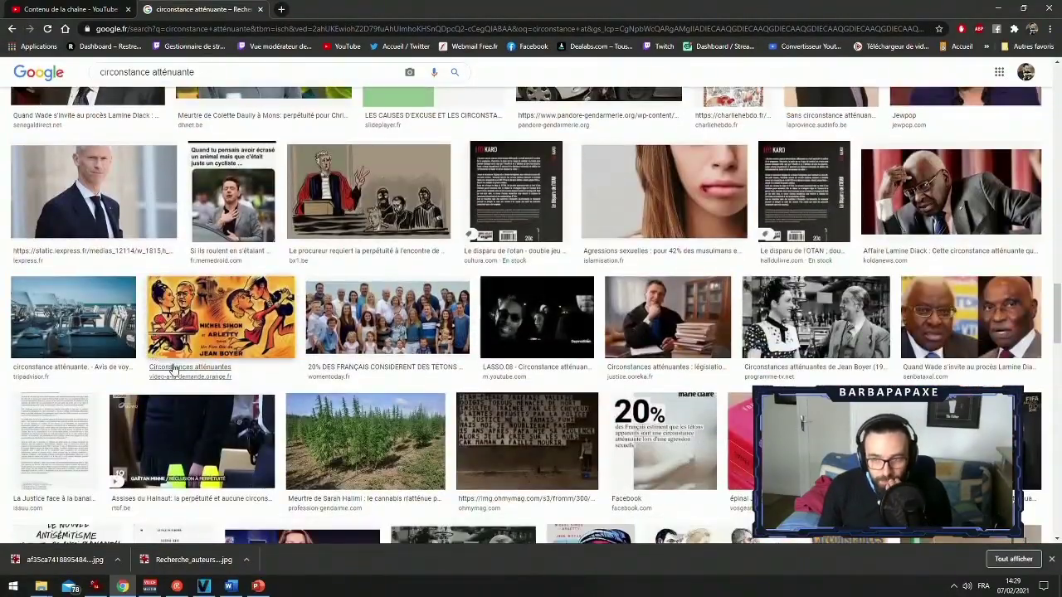
pyautogui.scroll(-10, 172, 370)
pyautogui.scroll(15, 195, 374)
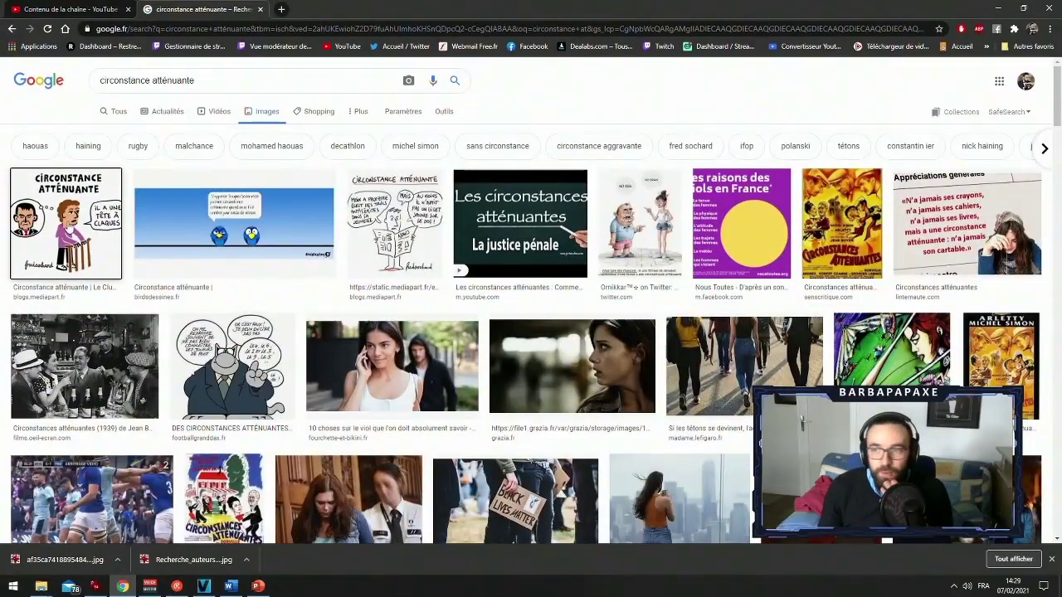
# Copy the "Circonstance atténuante" cartoon from Le Club de Mediapart, switch to PowerPoint and paste it onto the slide
pyautogui.click(66, 224)
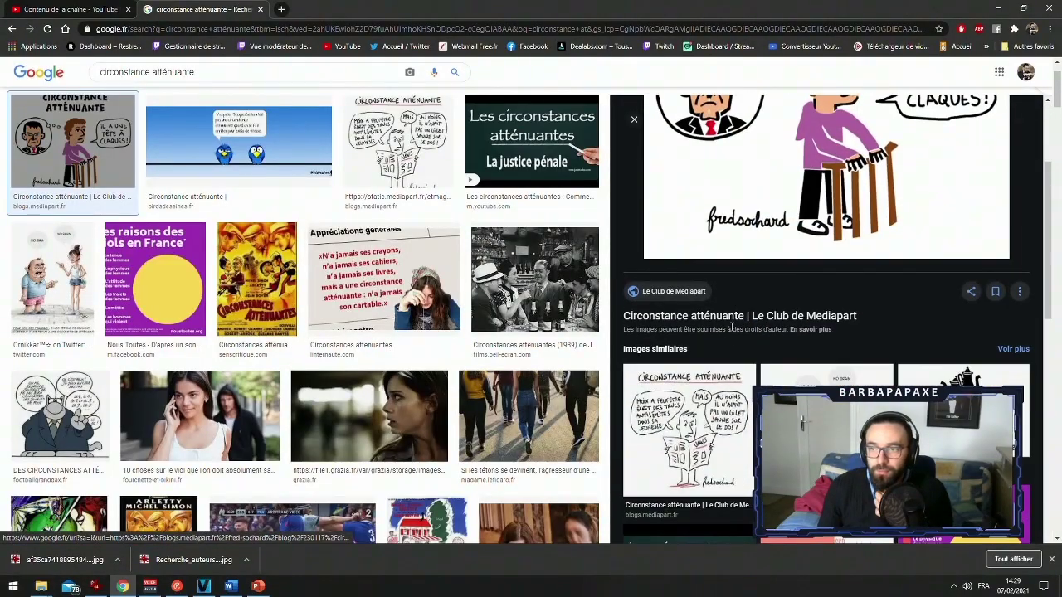
pyautogui.scroll(2, 731, 327)
pyautogui.rightClick(788, 304)
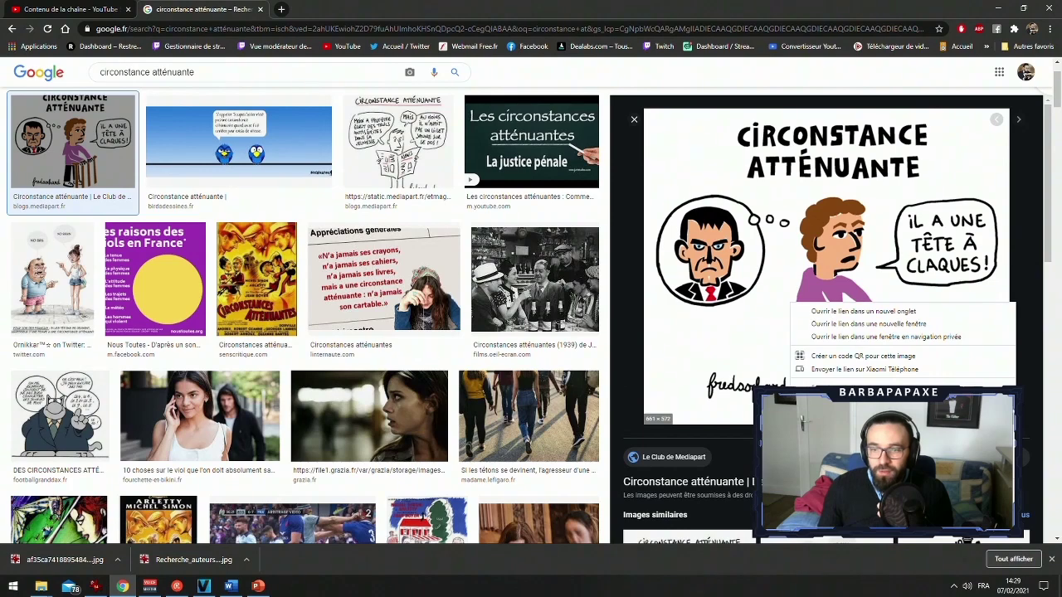
pyautogui.press('Escape')
pyautogui.click(258, 585)
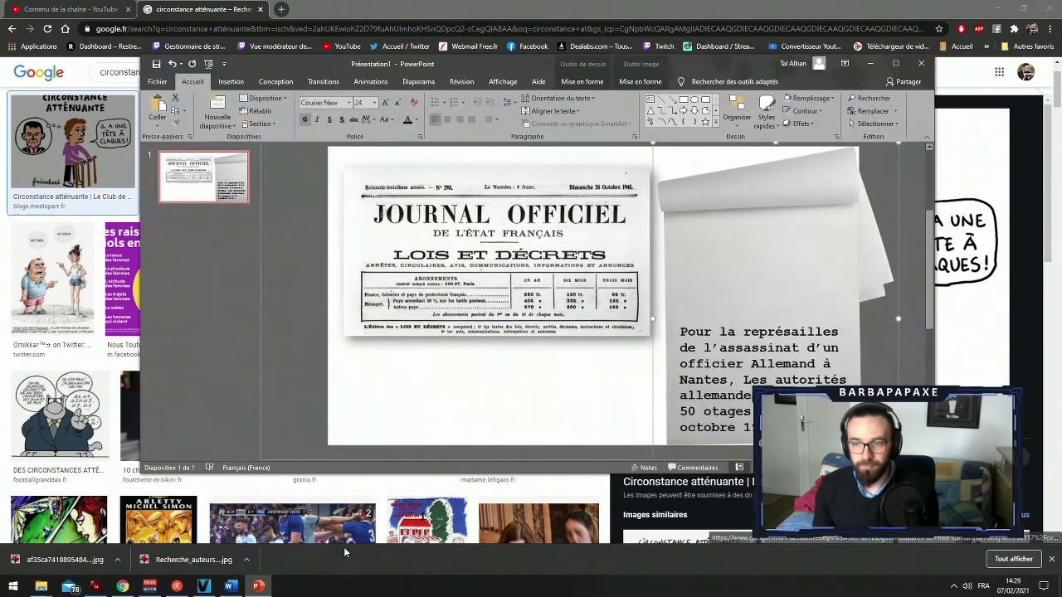
pyautogui.hotkey('ctrl', 'v')
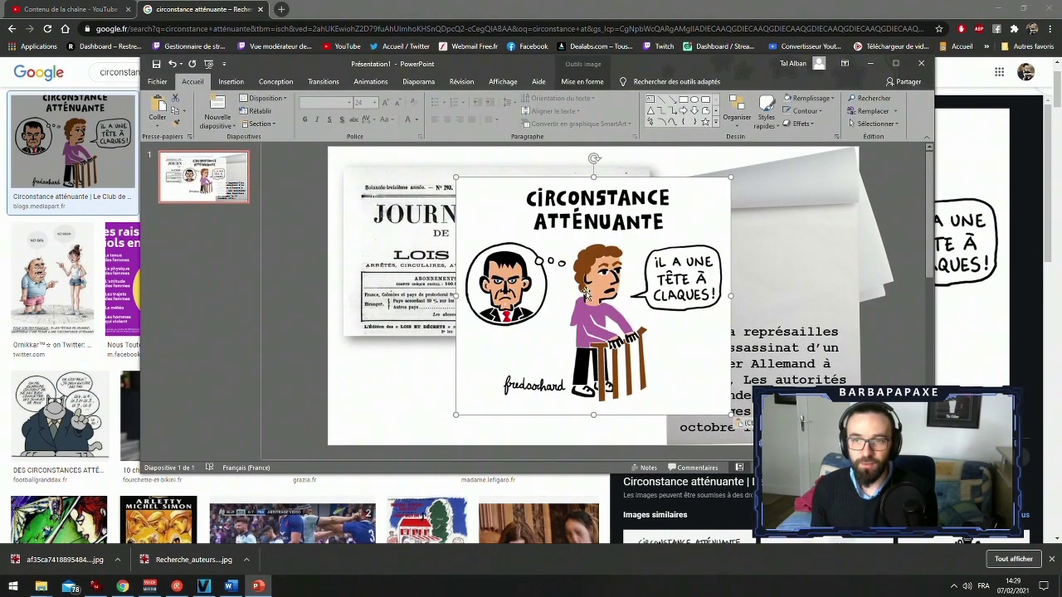
# Crop the pasted cartoon to its two-line title, 3.85 cm high and 10.9 cm wide, and place it below the Journal Officiel image
pyautogui.click(825, 104)
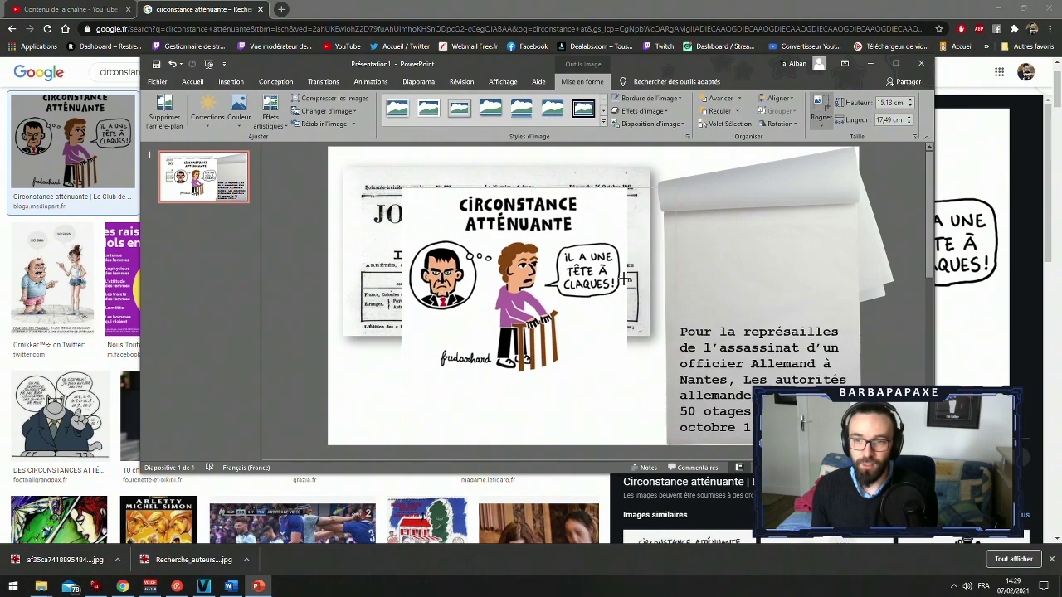
pyautogui.moveTo(670, 421); pyautogui.dragTo(628, 248)
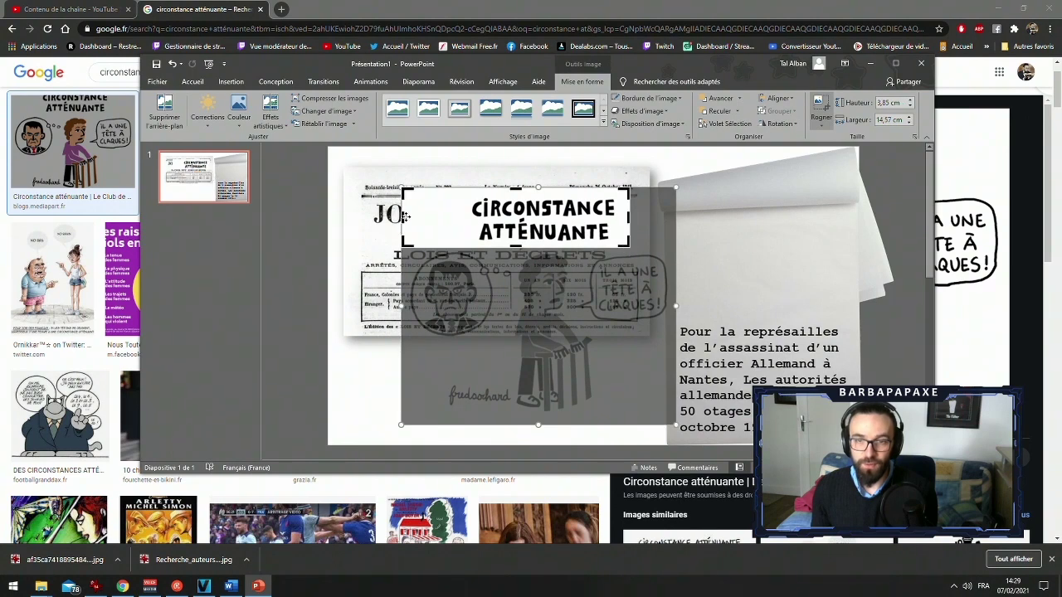
pyautogui.moveTo(402, 216); pyautogui.dragTo(460, 213)
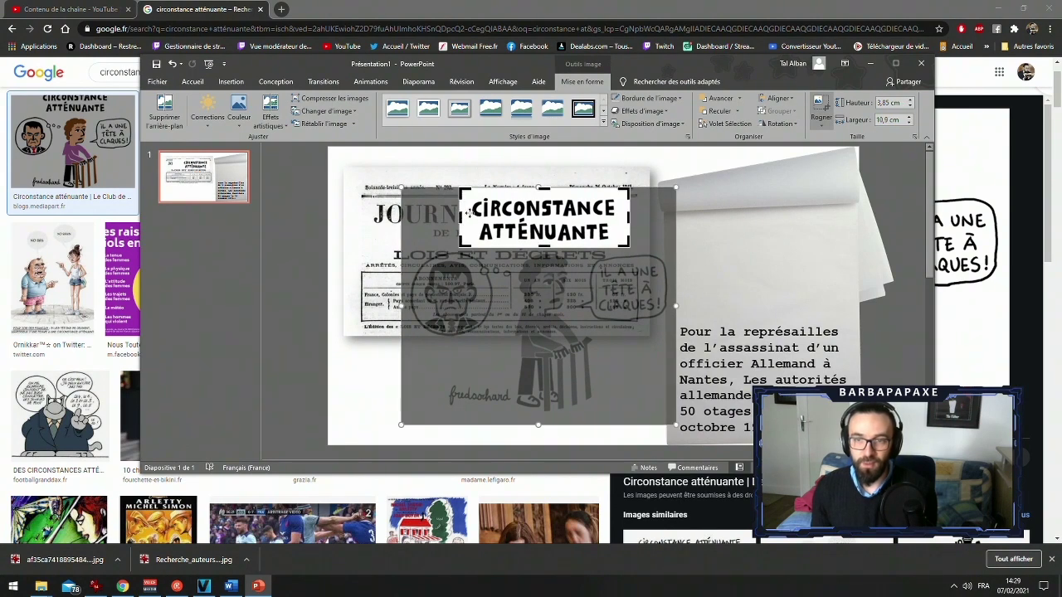
pyautogui.click(502, 160)
pyautogui.moveTo(534, 209); pyautogui.dragTo(500, 386)
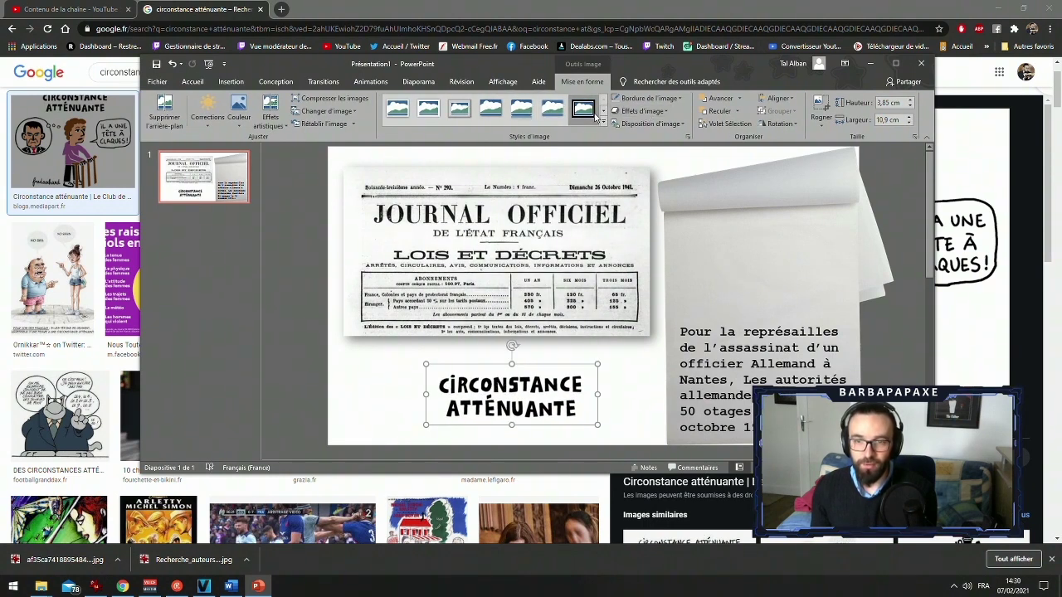
# Give the cropped title picture the tilted perspective picture style with a bevelled edge
pyautogui.click(463, 115)
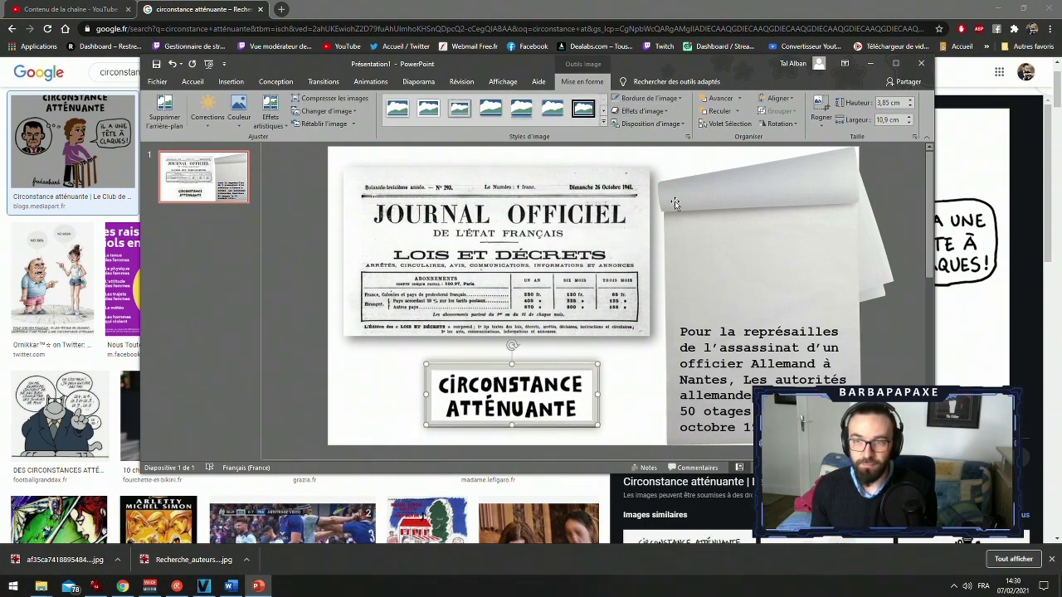
pyautogui.click(603, 123)
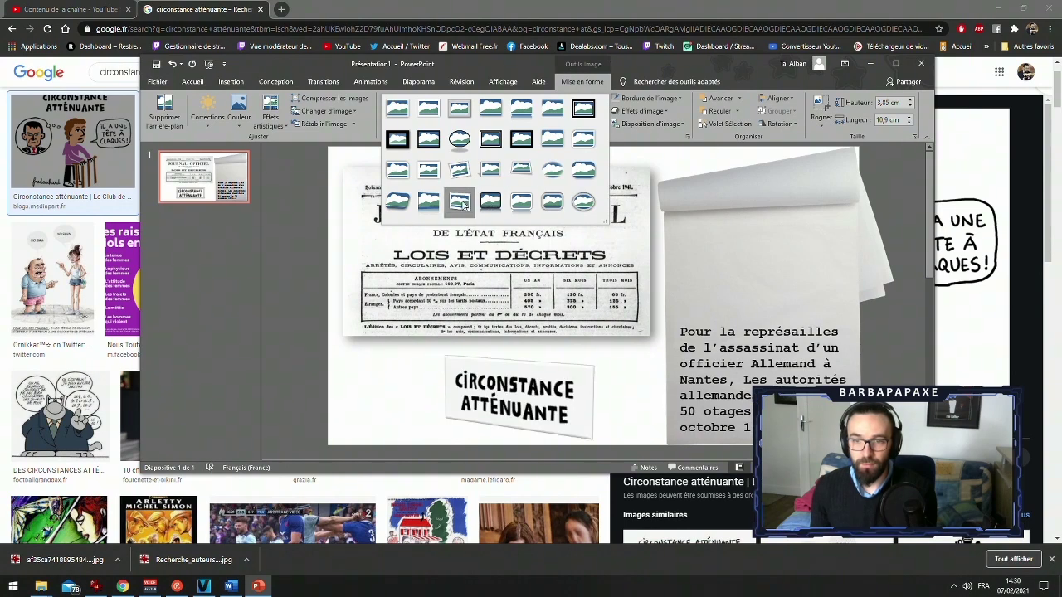
pyautogui.click(462, 204)
# Save the styled title picture as the JPEG zzzzzzz in the "non assisance" project folder
pyautogui.rightClick(554, 403)
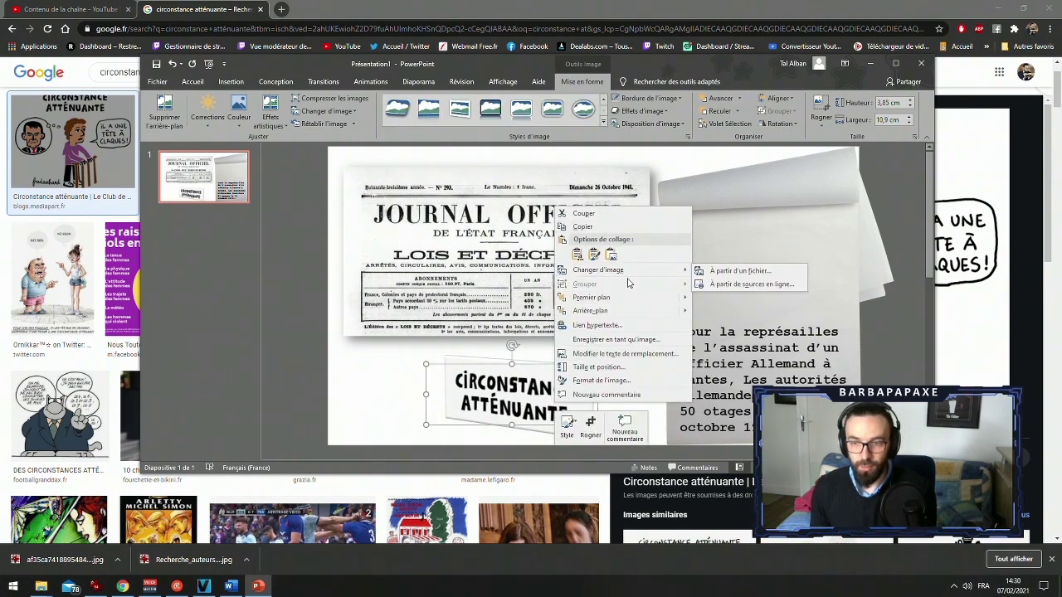
pyautogui.click(615, 340)
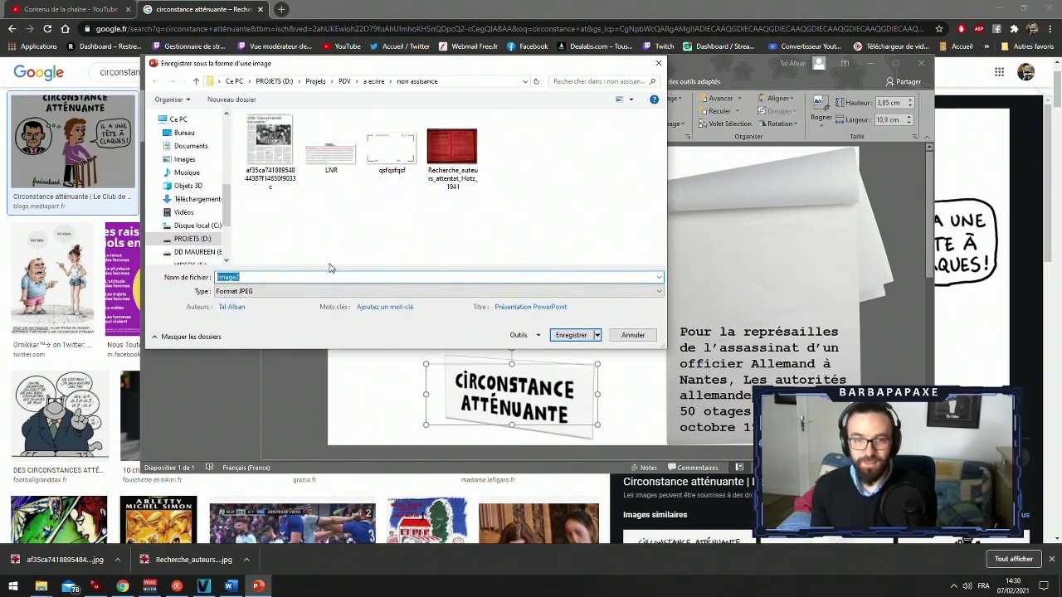
pyautogui.click(556, 333)
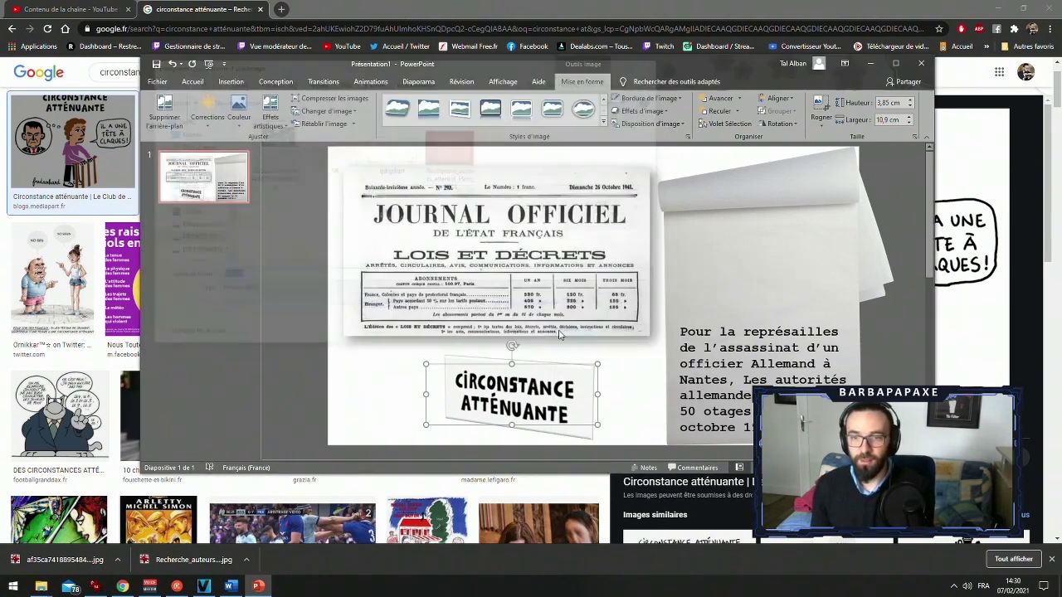
# Switch to Video Pro X and add zzzzzzz.jpg from the project folder to track 6, starting at about 00:01:20:05
pyautogui.click(922, 19)
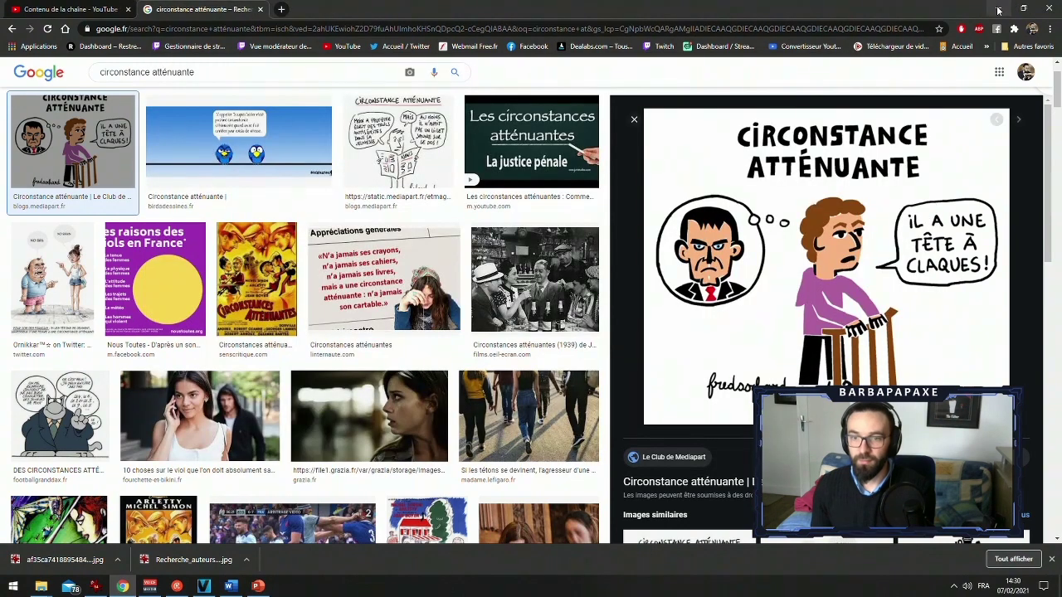
pyautogui.click(998, 8)
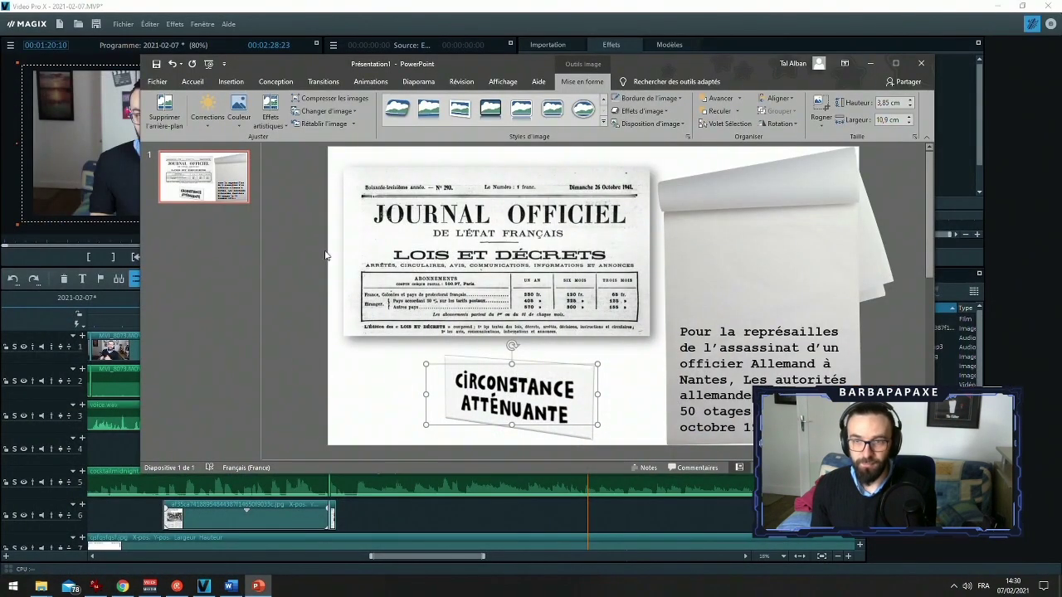
pyautogui.click(387, 481)
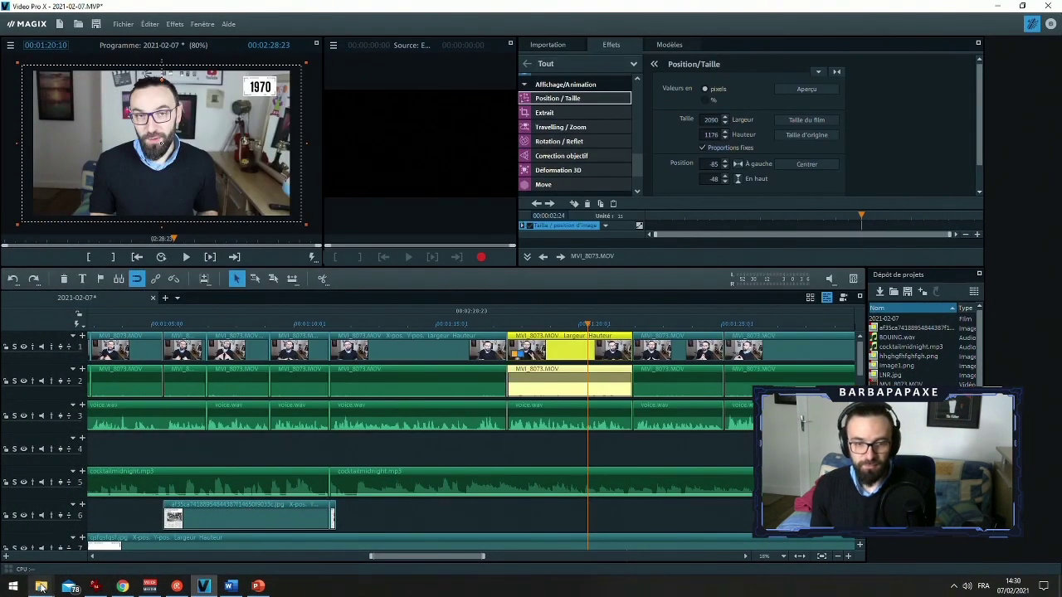
pyautogui.moveTo(40, 586)
pyautogui.moveTo(66, 537)
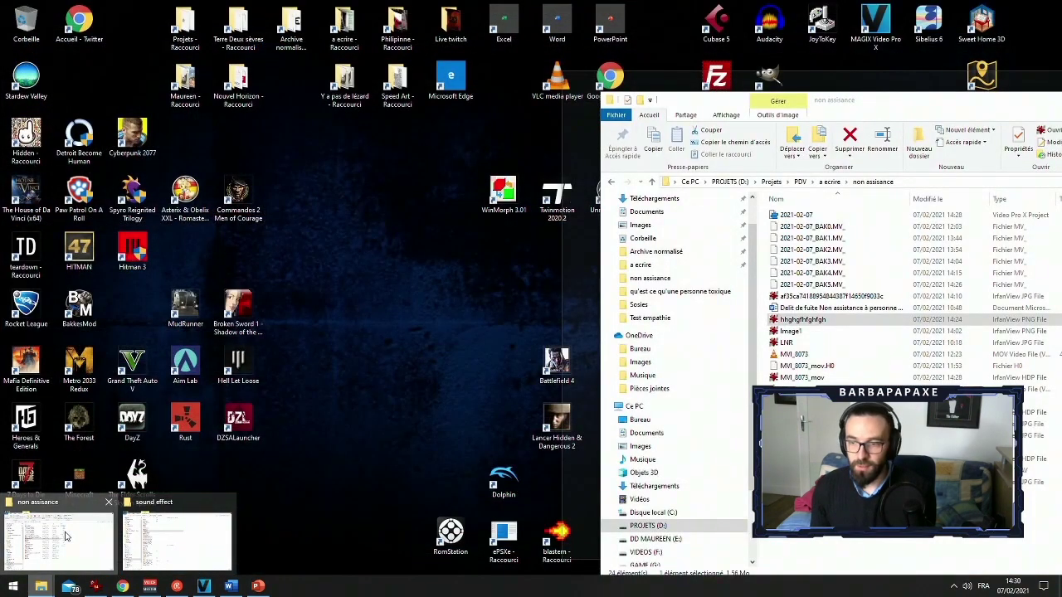
pyautogui.click(66, 537)
pyautogui.moveTo(802, 319); pyautogui.dragTo(506, 514)
pyautogui.click(595, 518)
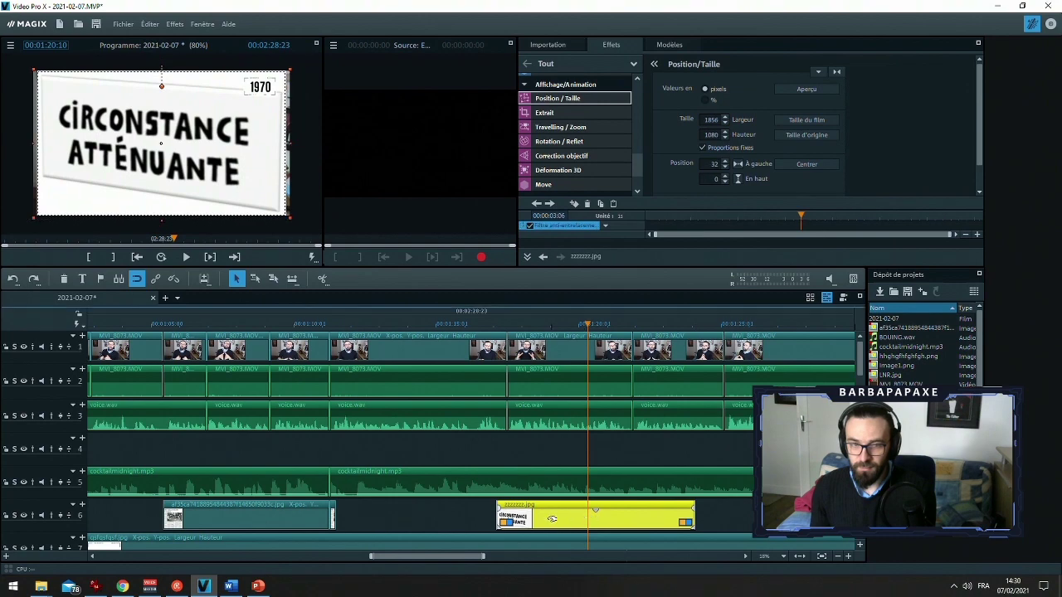
pyautogui.moveTo(544, 516); pyautogui.dragTo(627, 517)
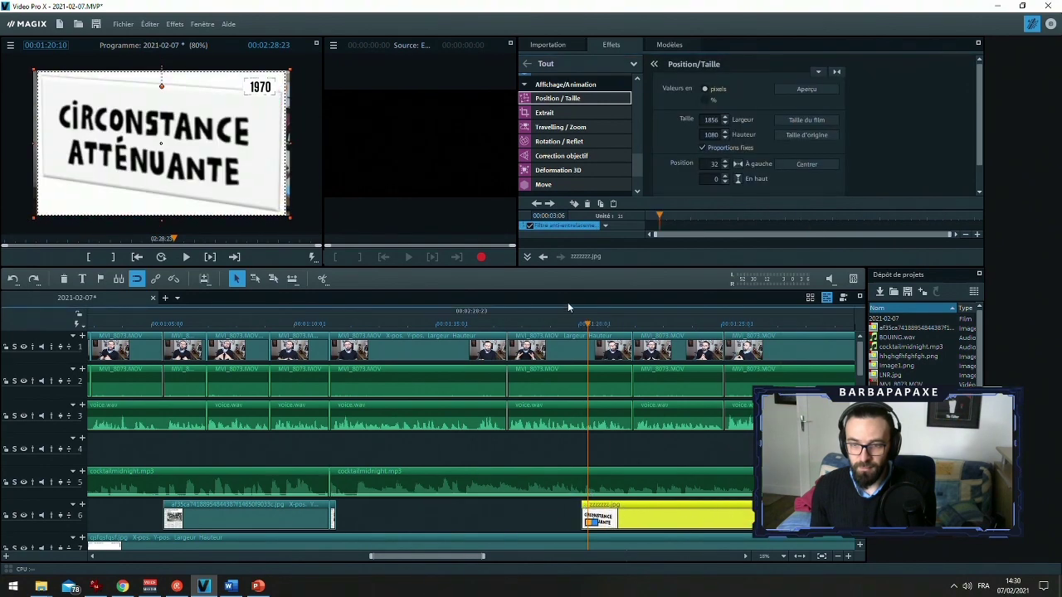
# Play the timeline from about 00:01:18:23 into the title image, and check the picture on the PowerPoint slide
pyautogui.click(520, 324)
pyautogui.press('space')
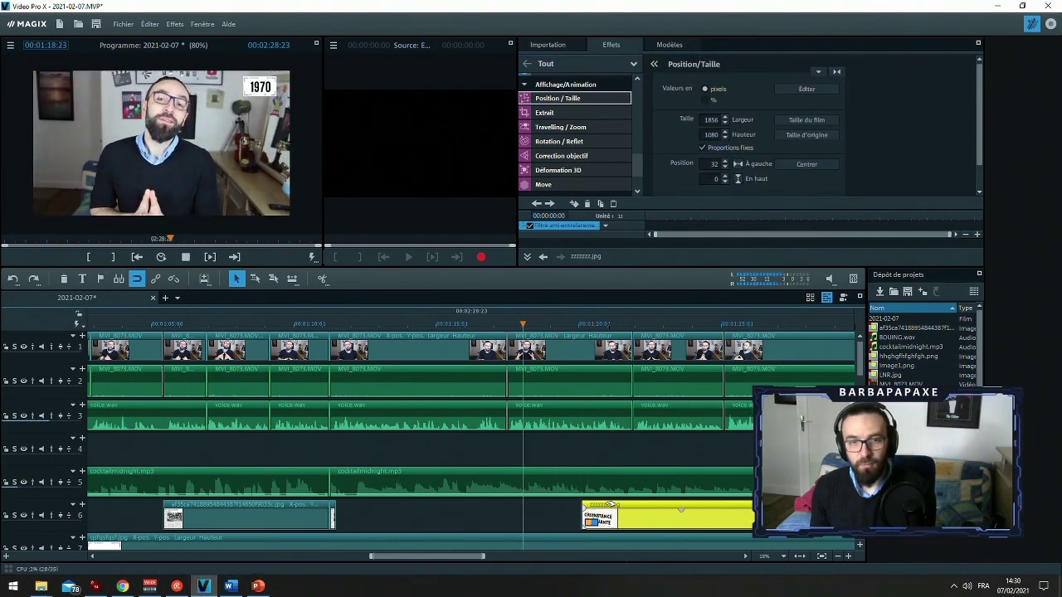
pyautogui.press('space')
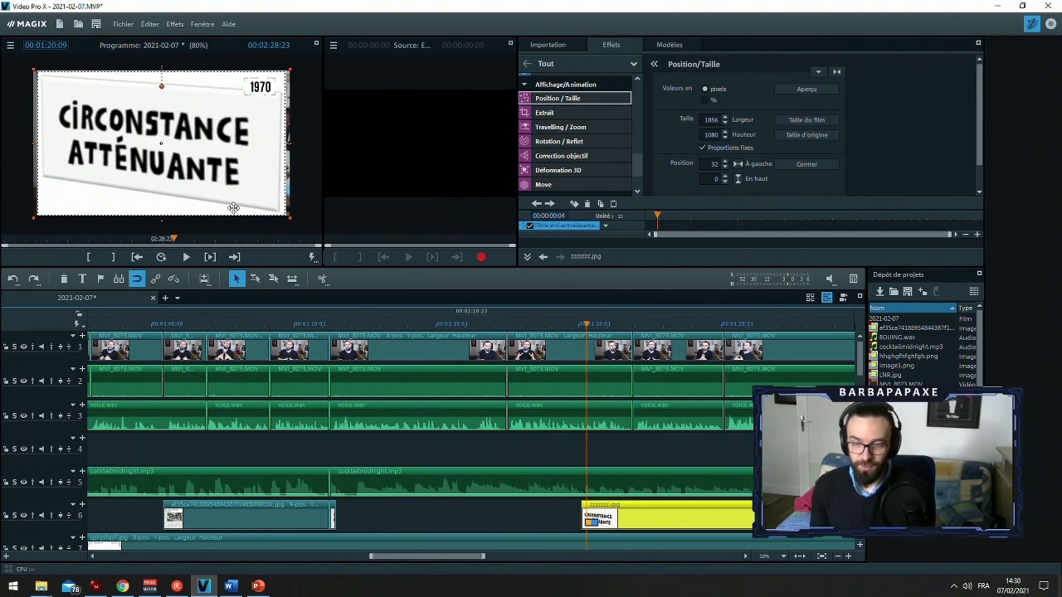
pyautogui.click(257, 585)
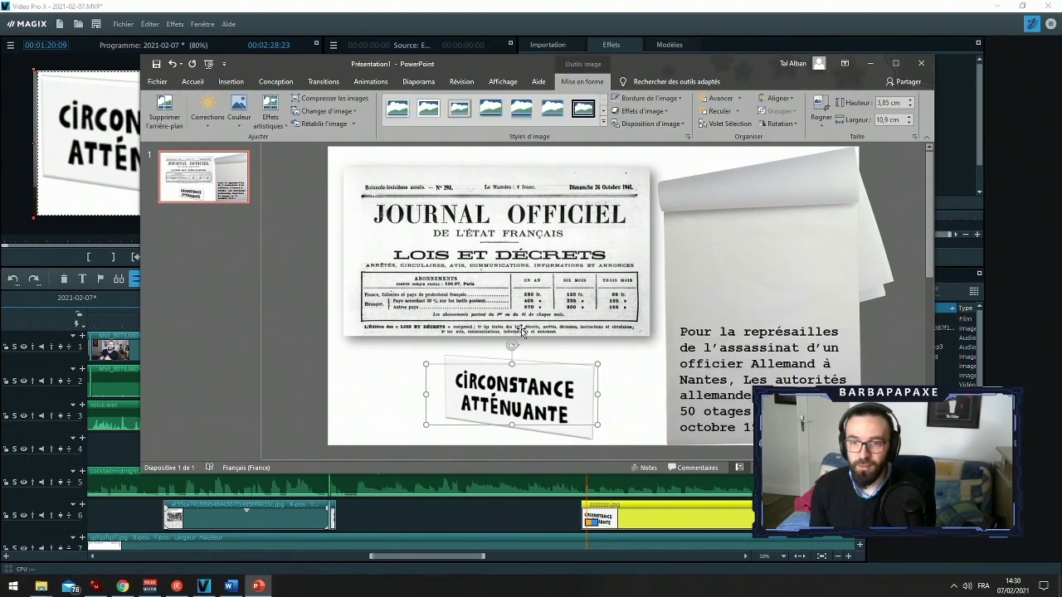
pyautogui.click(510, 5)
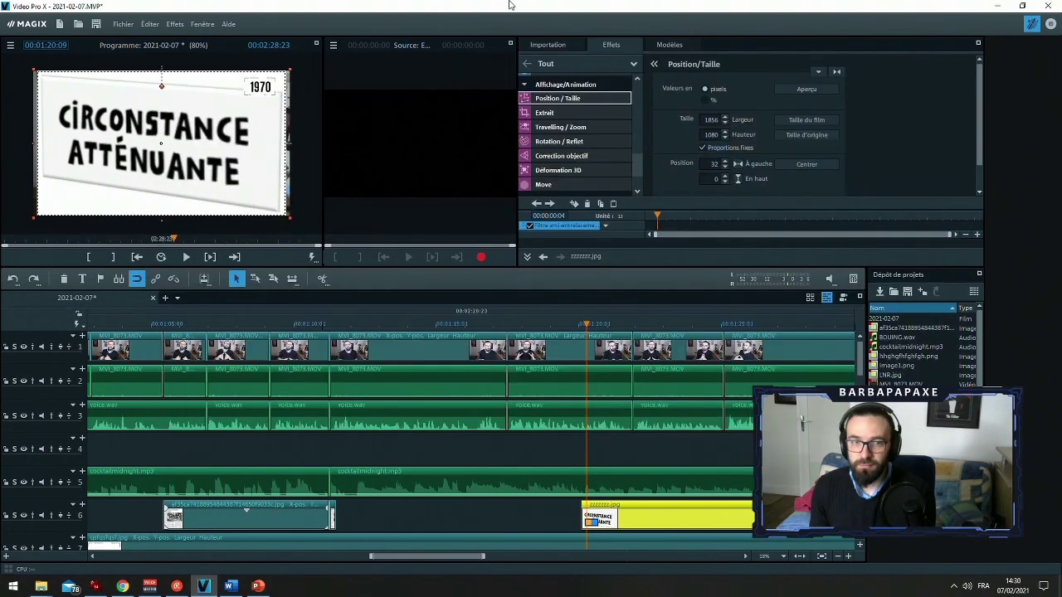
# Move the title image to position -115 and 436, try shrinking it to 884 × 515 pixels, and undo the resizing
pyautogui.moveTo(191, 129); pyautogui.dragTo(171, 188)
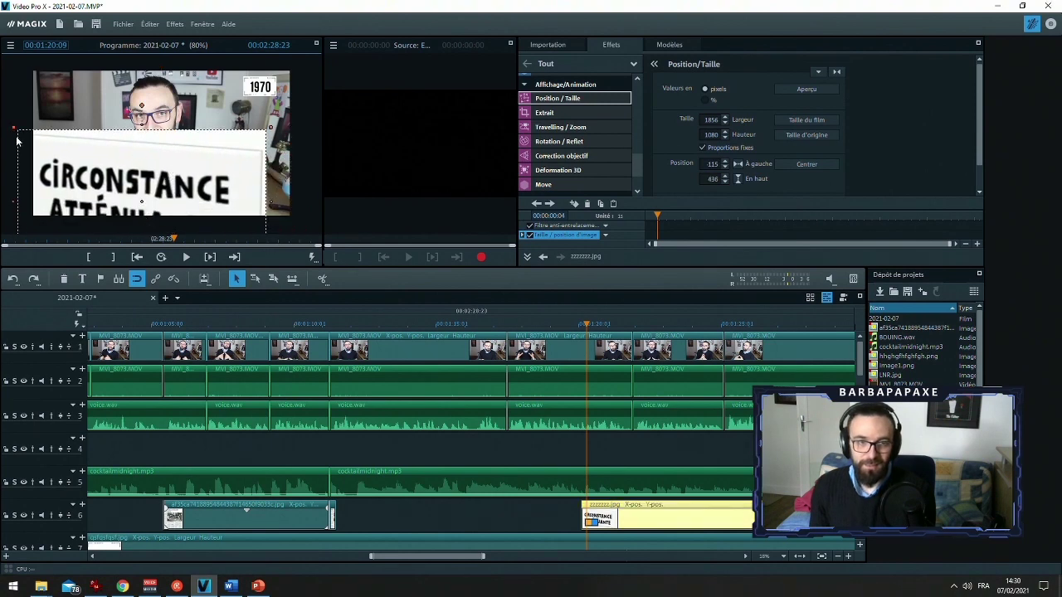
pyautogui.moveTo(14, 127); pyautogui.dragTo(147, 206)
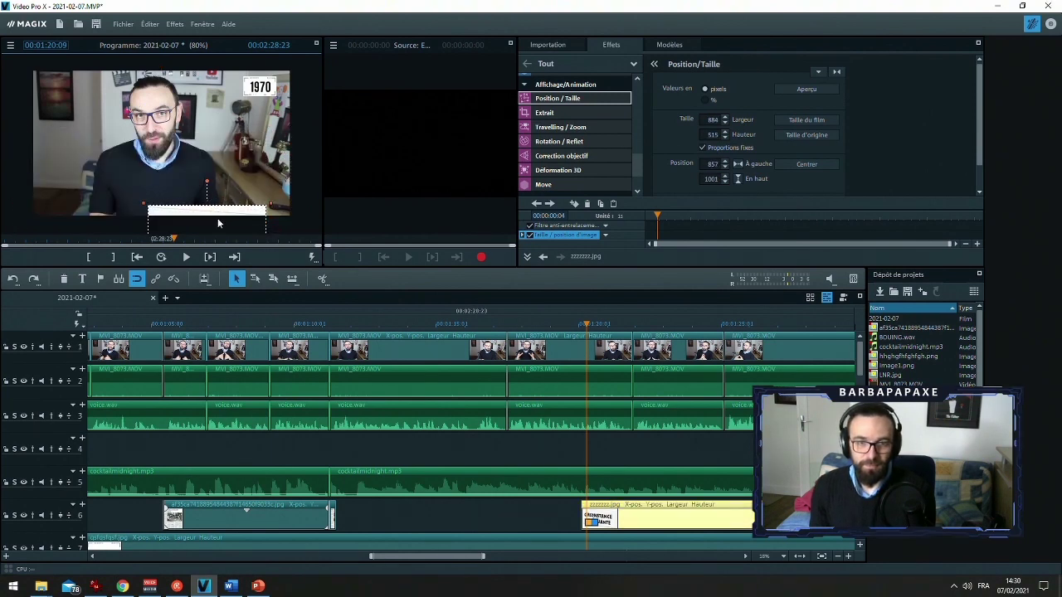
pyautogui.click(171, 153)
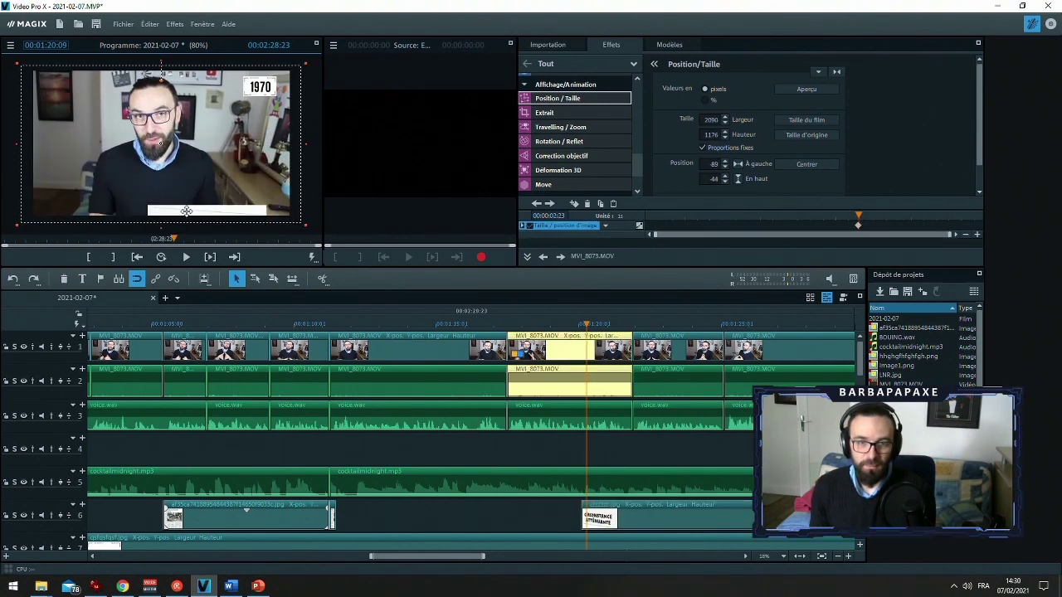
pyautogui.click(187, 211)
pyautogui.hotkey('ctrl', 'z')
pyautogui.moveTo(133, 143); pyautogui.dragTo(291, 221)
pyautogui.hotkey('ctrl', 'z')
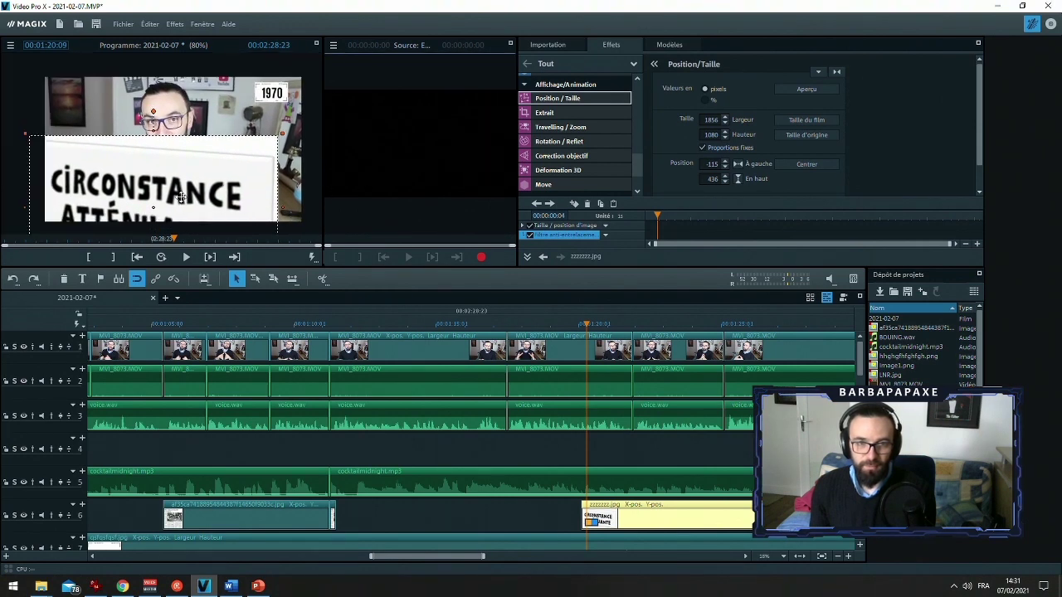
# Try the title image at 1013 × 590 pixels and position 526 and 409, and delete its clip from track 6
pyautogui.moveTo(24, 134); pyautogui.dragTo(170, 139)
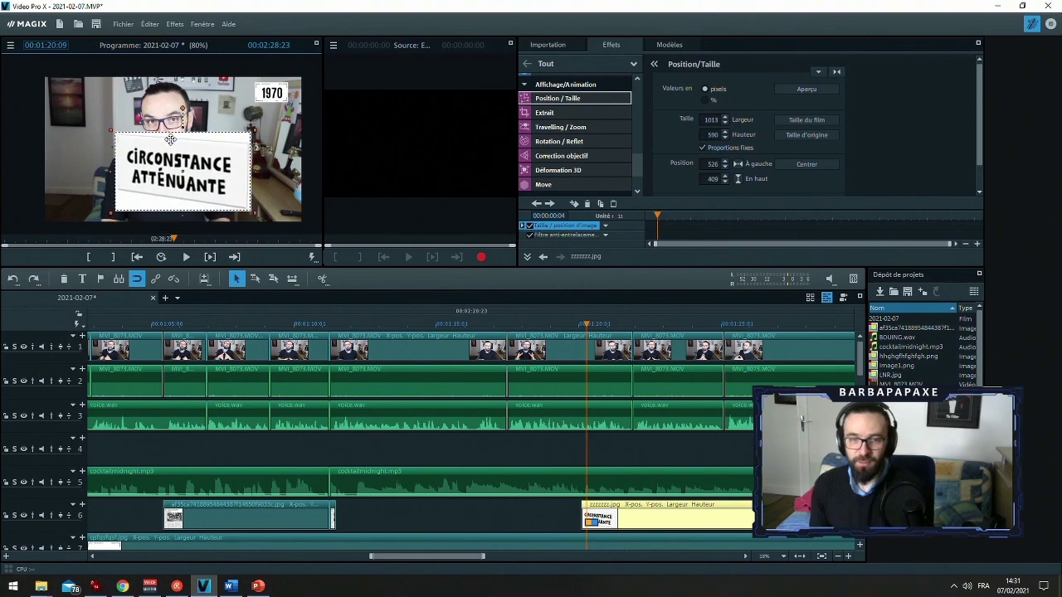
pyautogui.press('Delete')
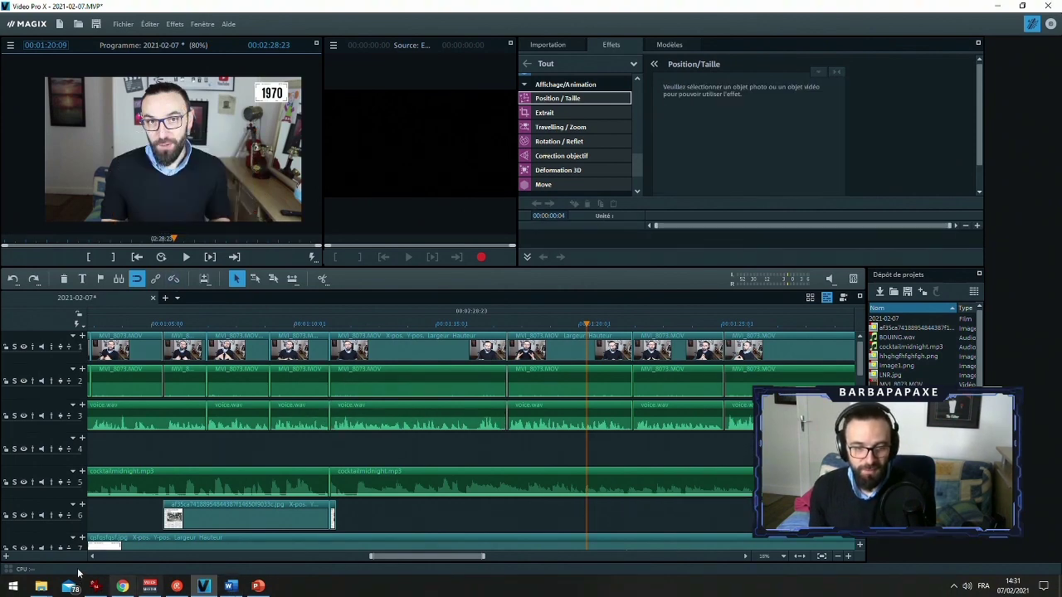
# Open zzzzzzz.jpg from the non assisance project folder in GIMP and bring up its window
pyautogui.moveTo(41, 586)
pyautogui.click(59, 539)
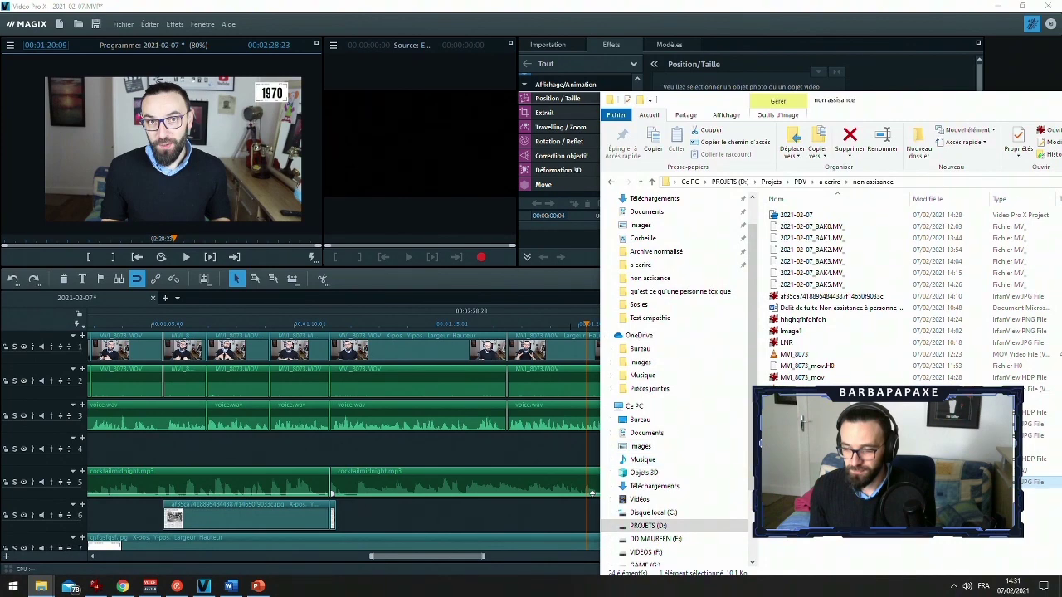
pyautogui.rightClick(819, 483)
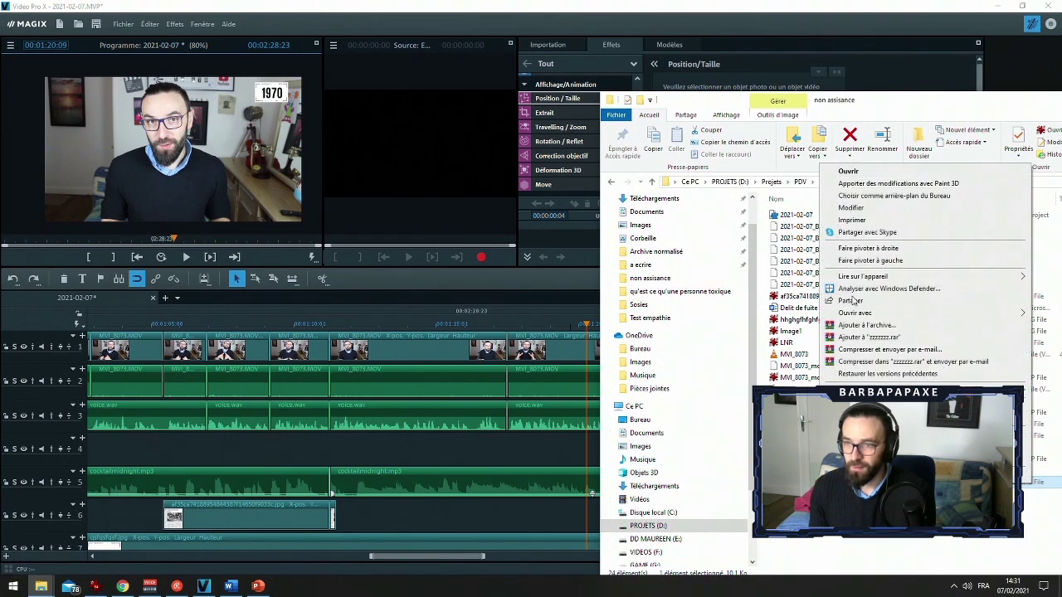
pyautogui.moveTo(870, 316)
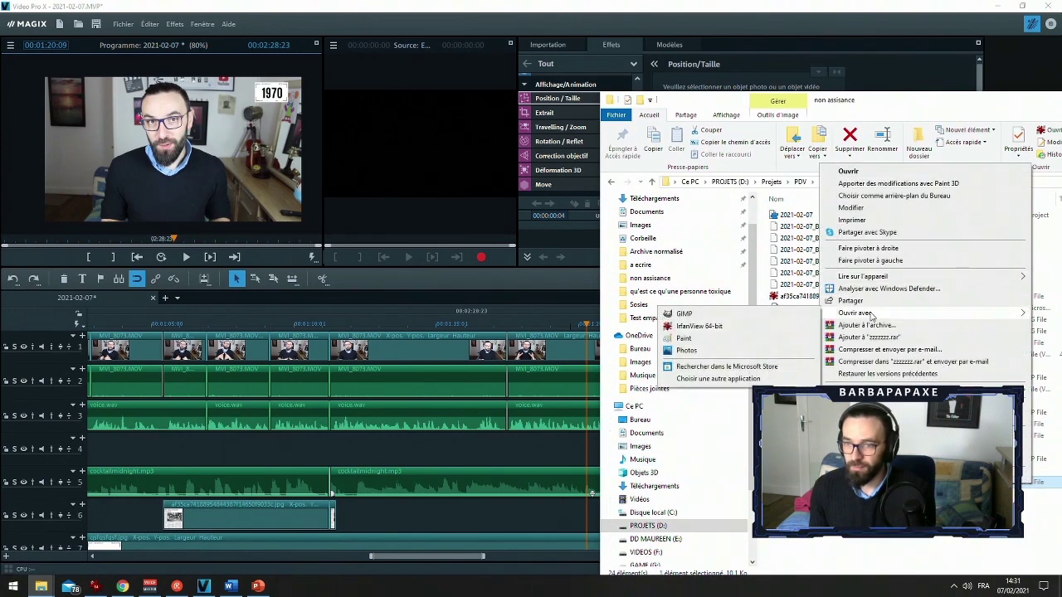
pyautogui.click(678, 313)
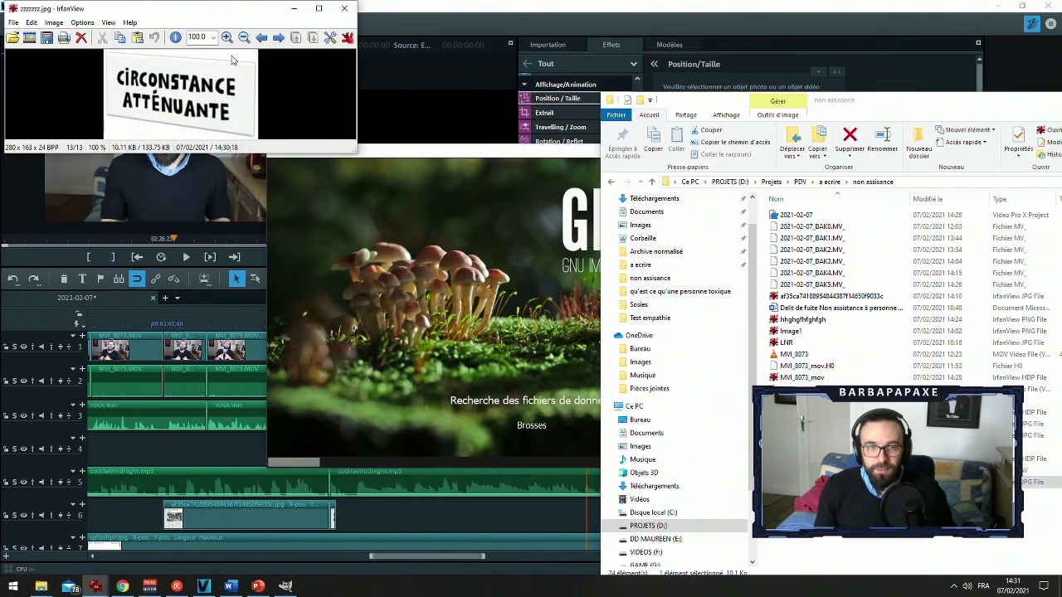
pyautogui.click(344, 8)
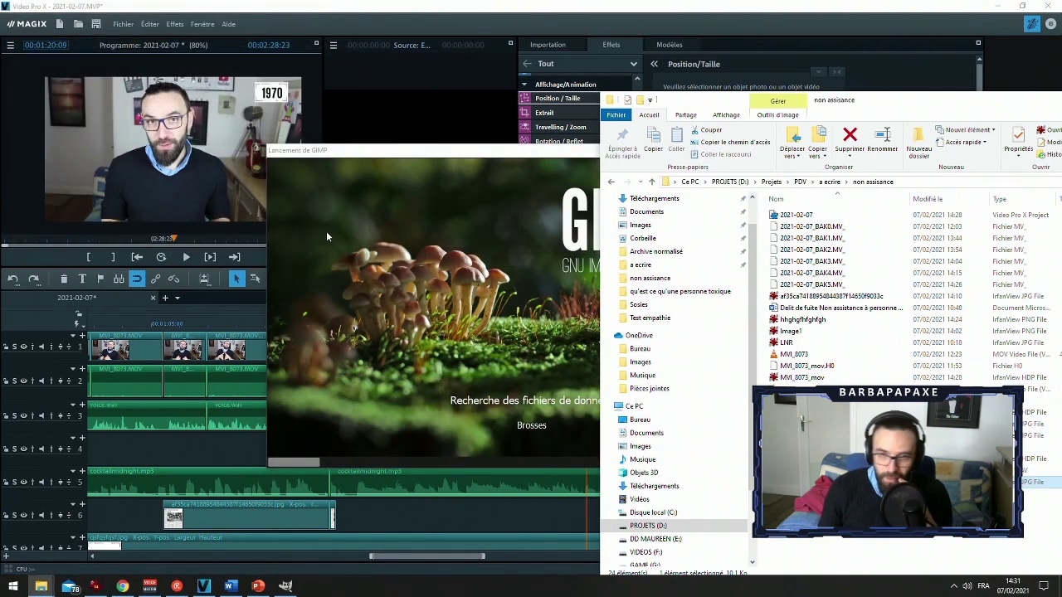
pyautogui.click(325, 5)
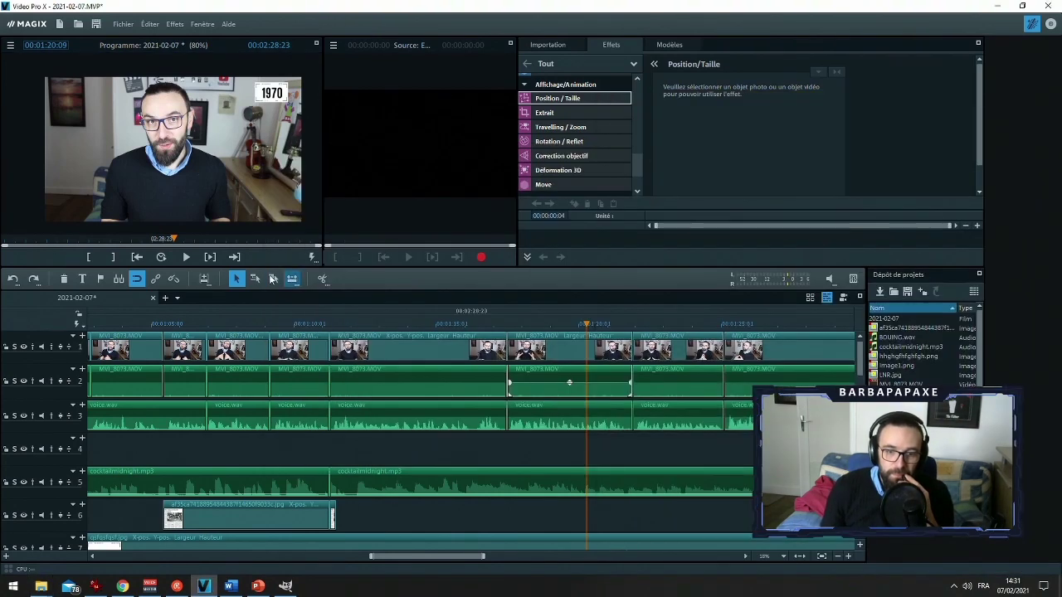
pyautogui.click(285, 587)
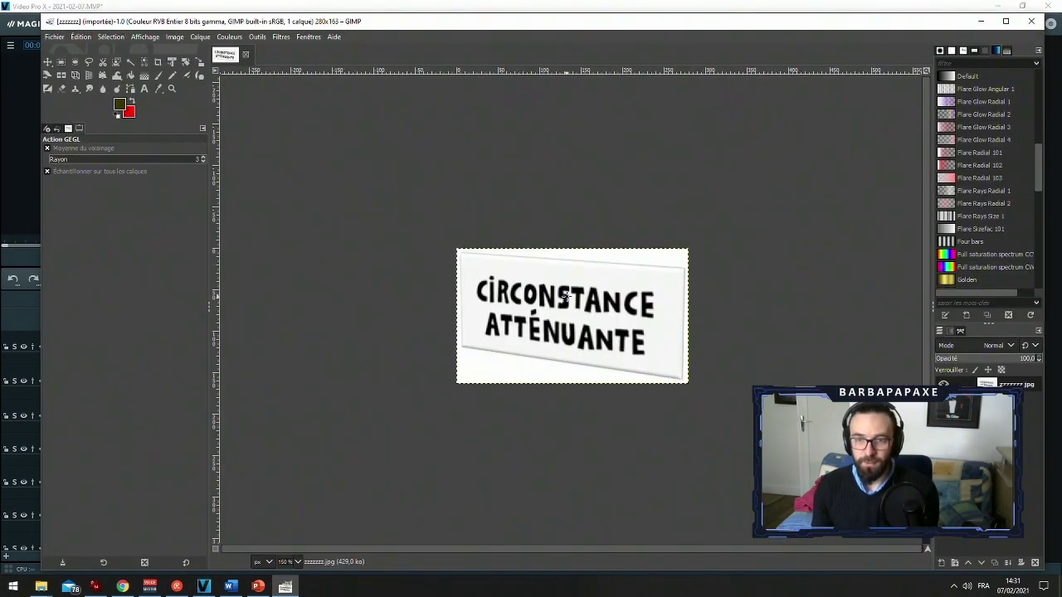
# Try contiguous selection of the white background without feathered edges at threshold 5.1, fill it with the red background colour, and undo the fill
pyautogui.scroll(1, 566, 297)
pyautogui.click(130, 62)
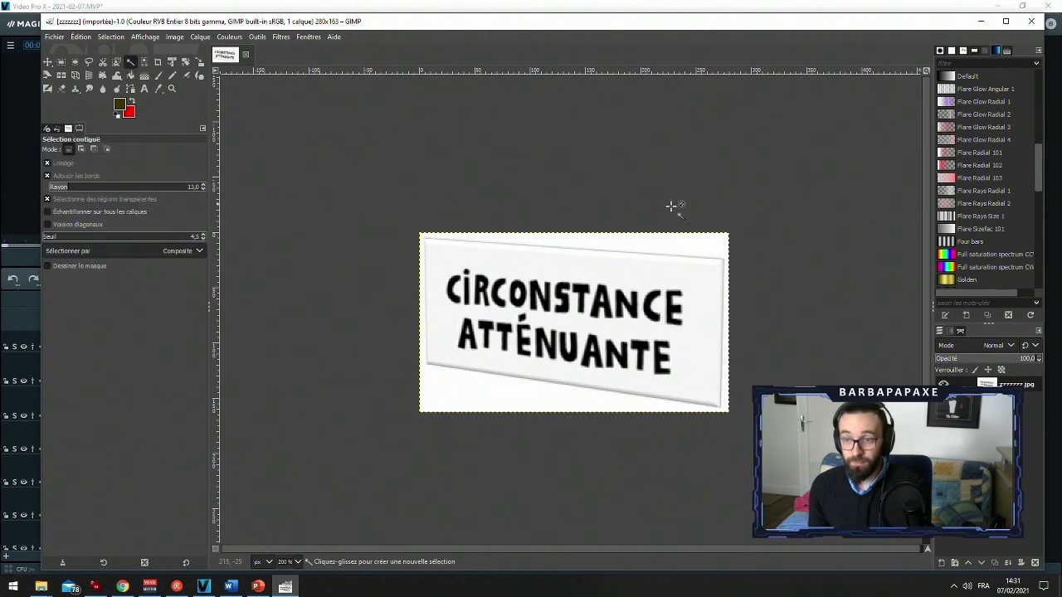
pyautogui.click(684, 243)
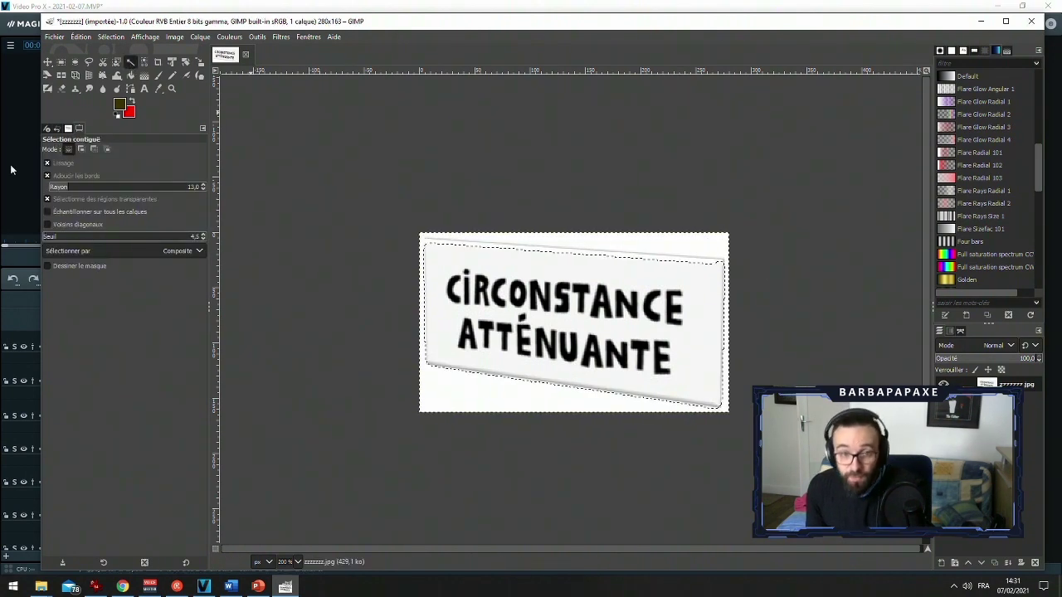
pyautogui.click(60, 173)
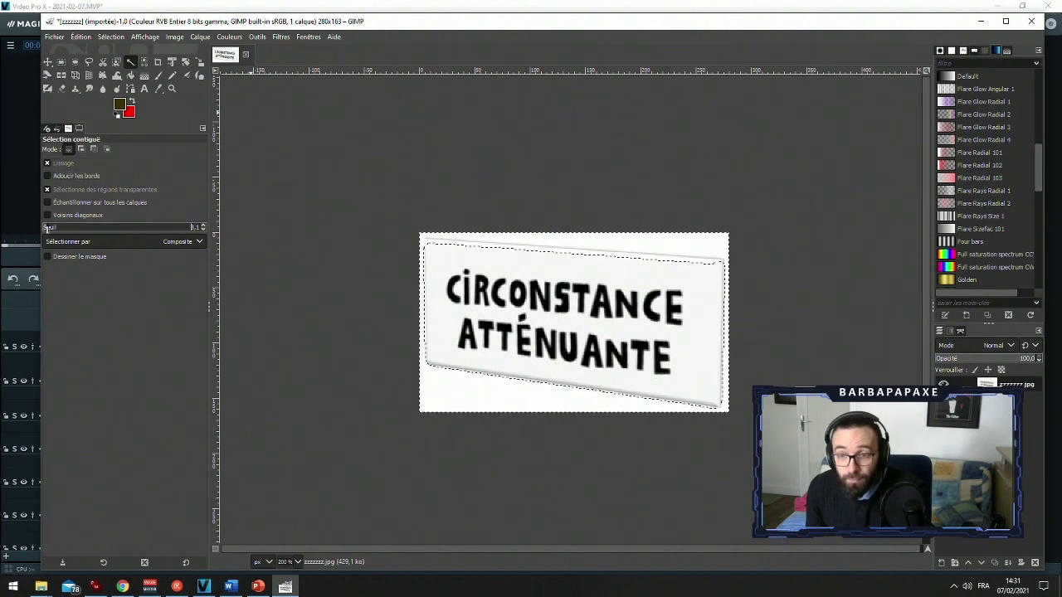
pyautogui.click(605, 240)
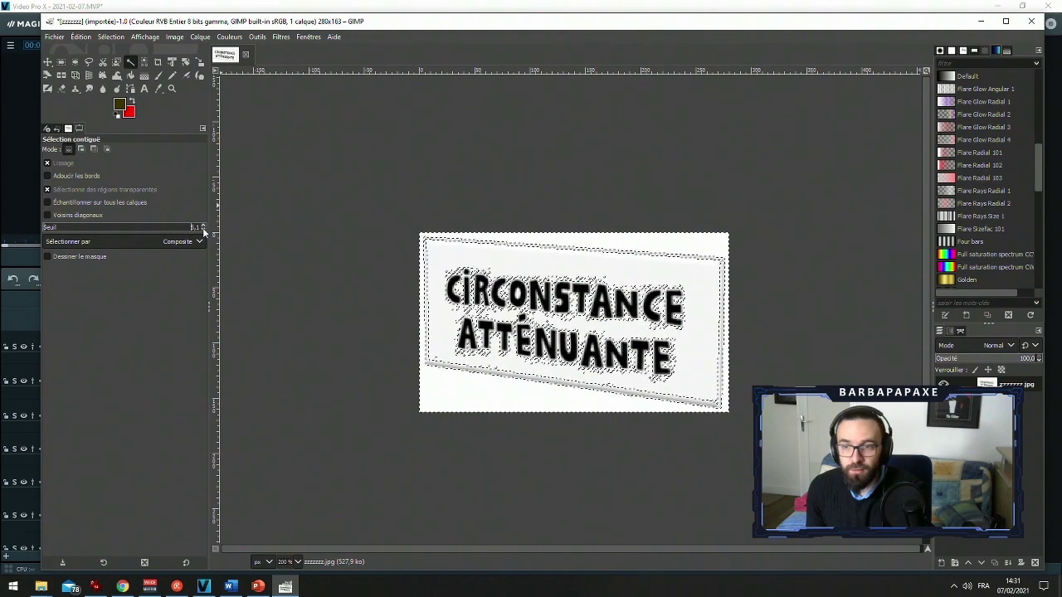
pyautogui.click(655, 239)
pyautogui.hotkey('ctrl', '.')
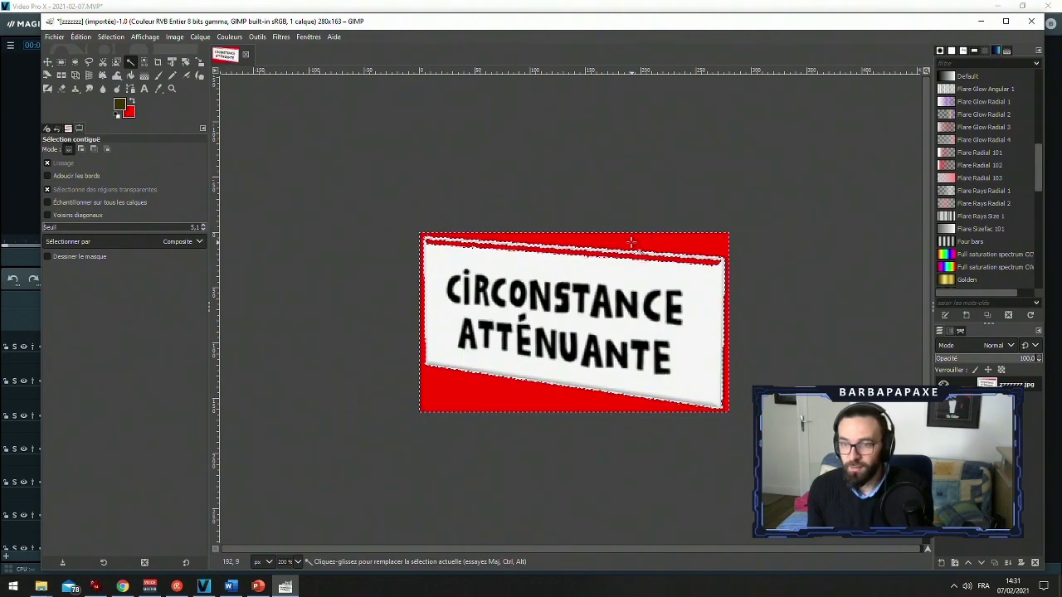
pyautogui.hotkey('ctrl', 'z')
# Add an alpha channel to the image layer and turn a path around the title panel's four corners into a selection
pyautogui.rightClick(984, 386)
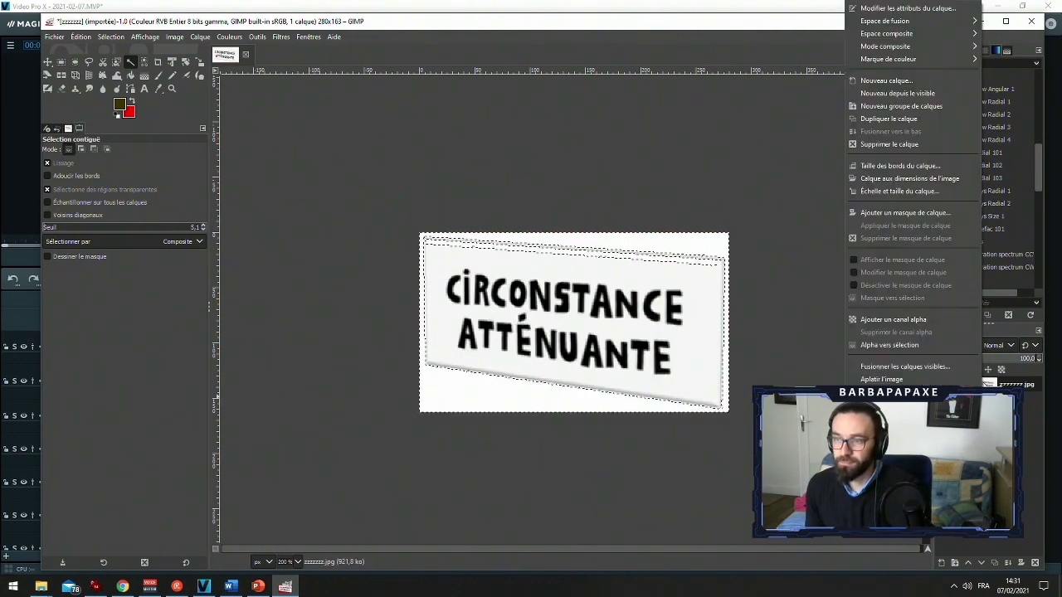
pyautogui.click(910, 320)
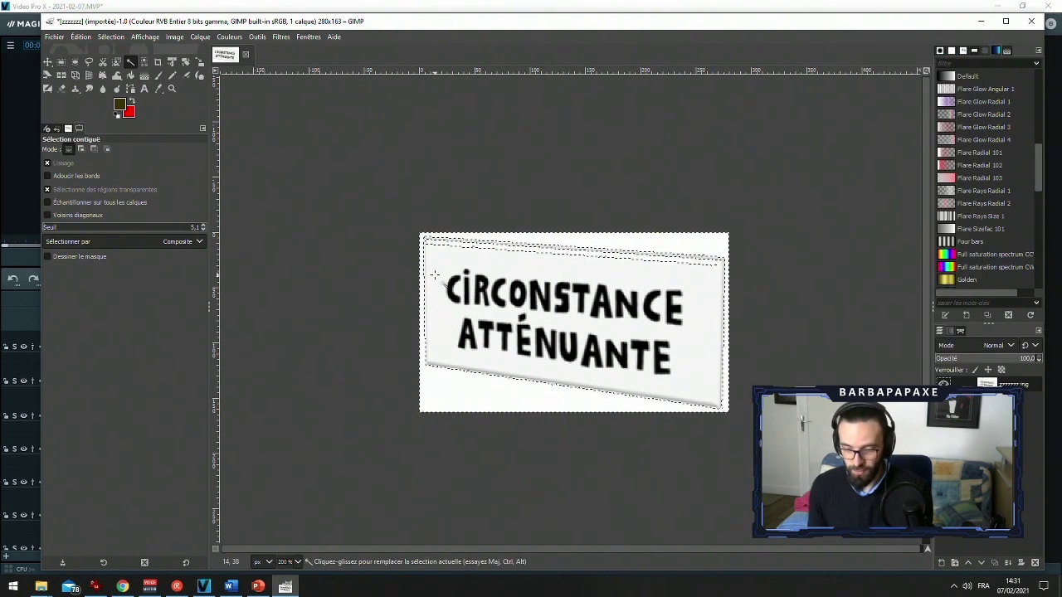
pyautogui.press('t')
pyautogui.press('b')
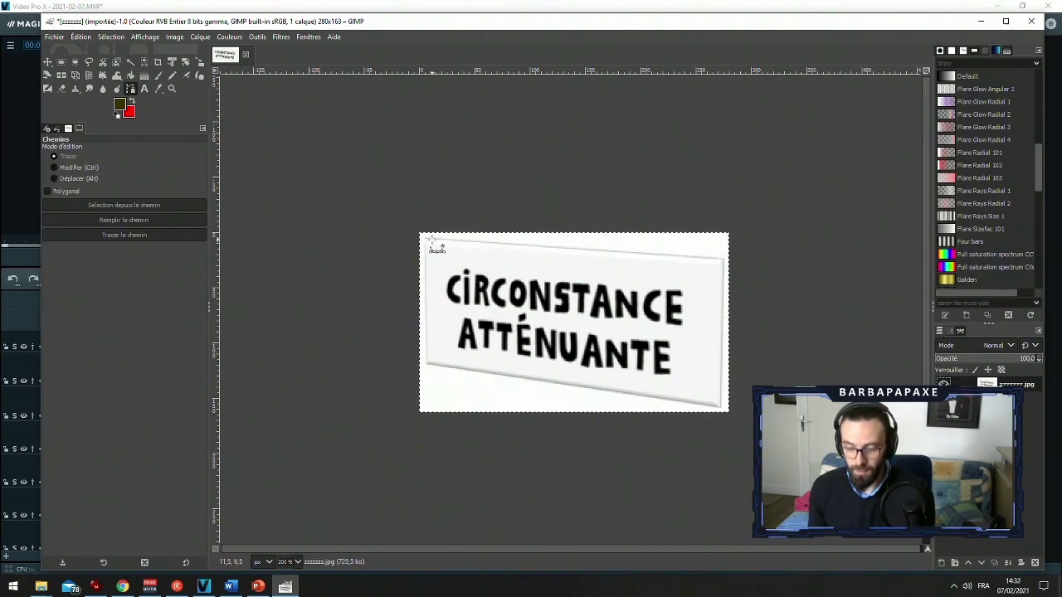
pyautogui.click(425, 239)
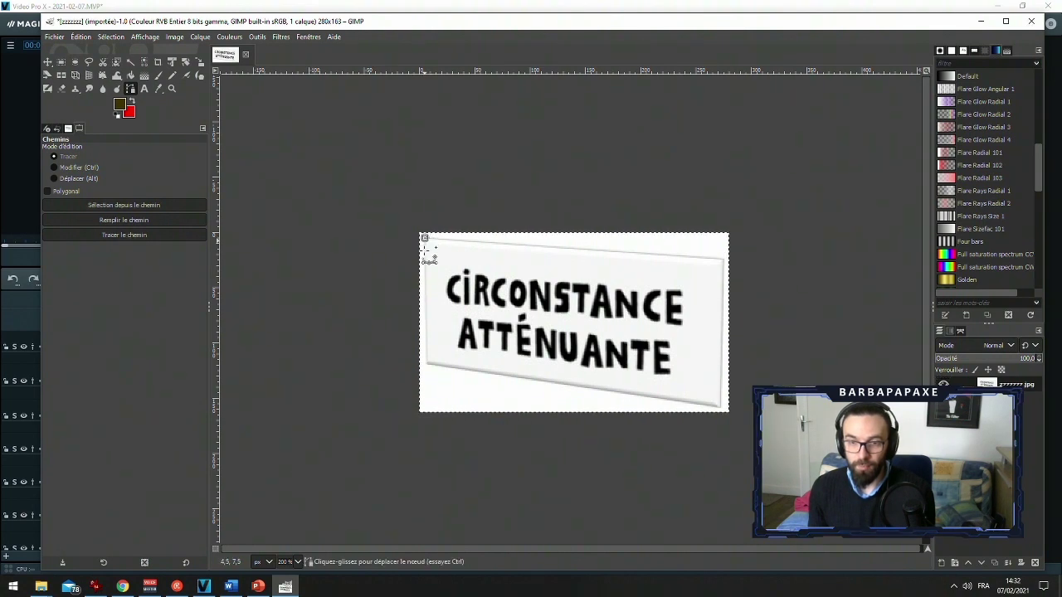
pyautogui.click(726, 258)
pyautogui.press('Return')
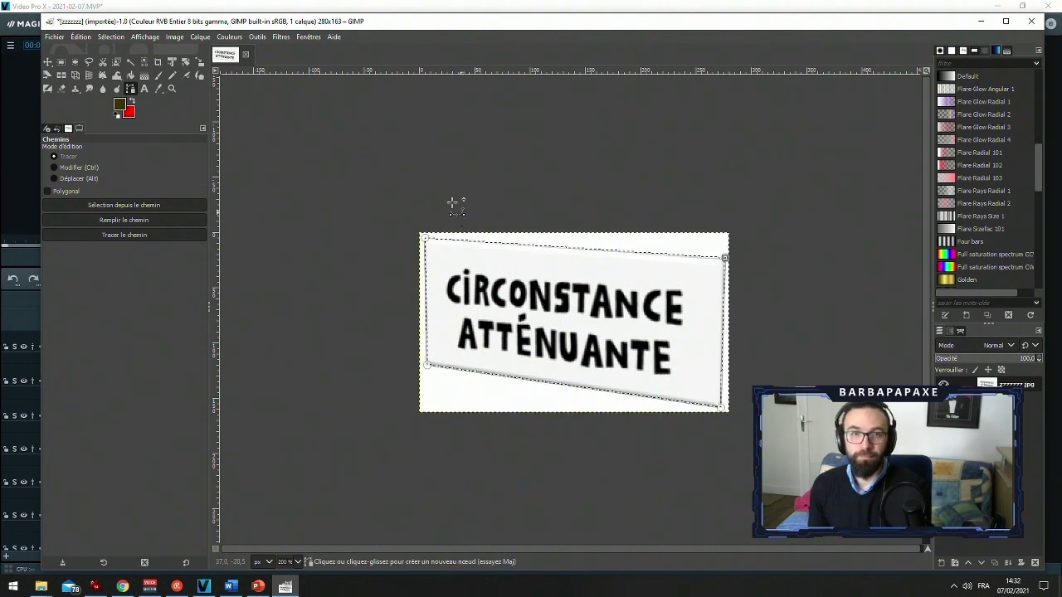
# Invert the selection to the area around the title panel, test a fill with the background colour, and undo that fill
pyautogui.click(123, 37)
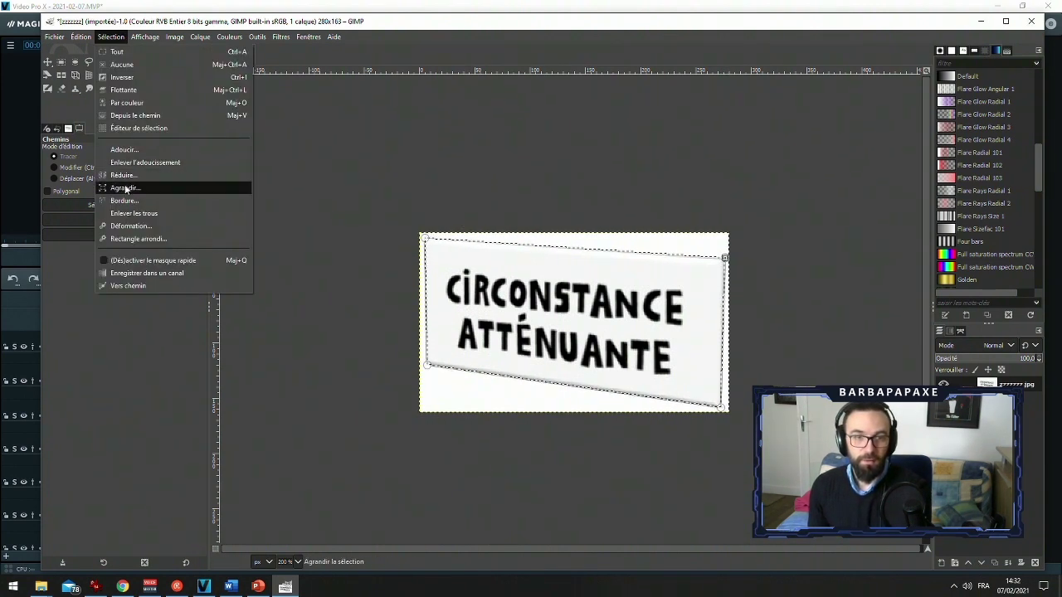
pyautogui.click(133, 78)
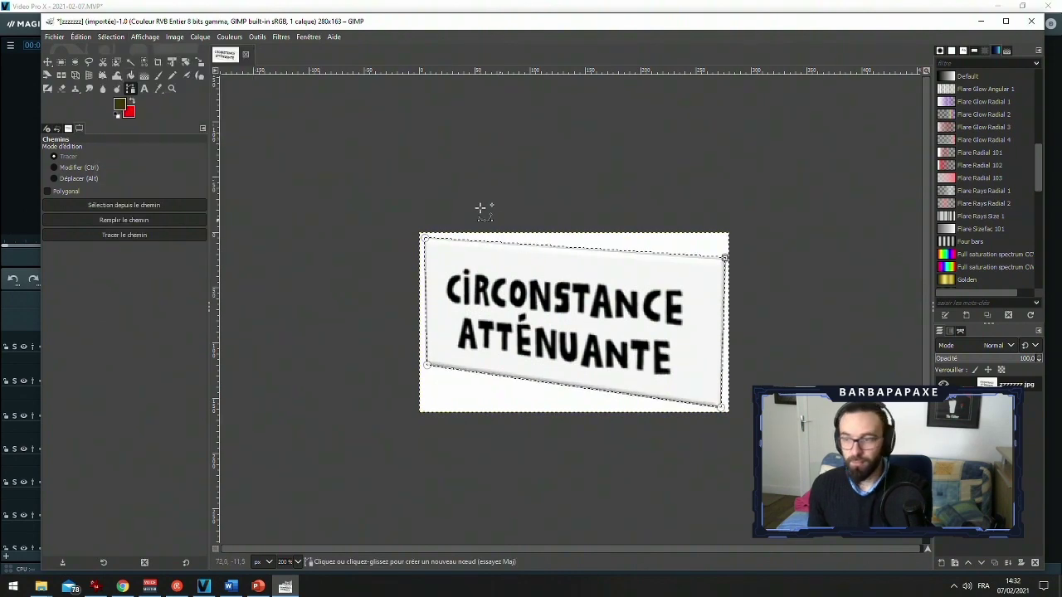
pyautogui.hotkey('ctrl', '.')
pyautogui.hotkey('ctrl', 'z')
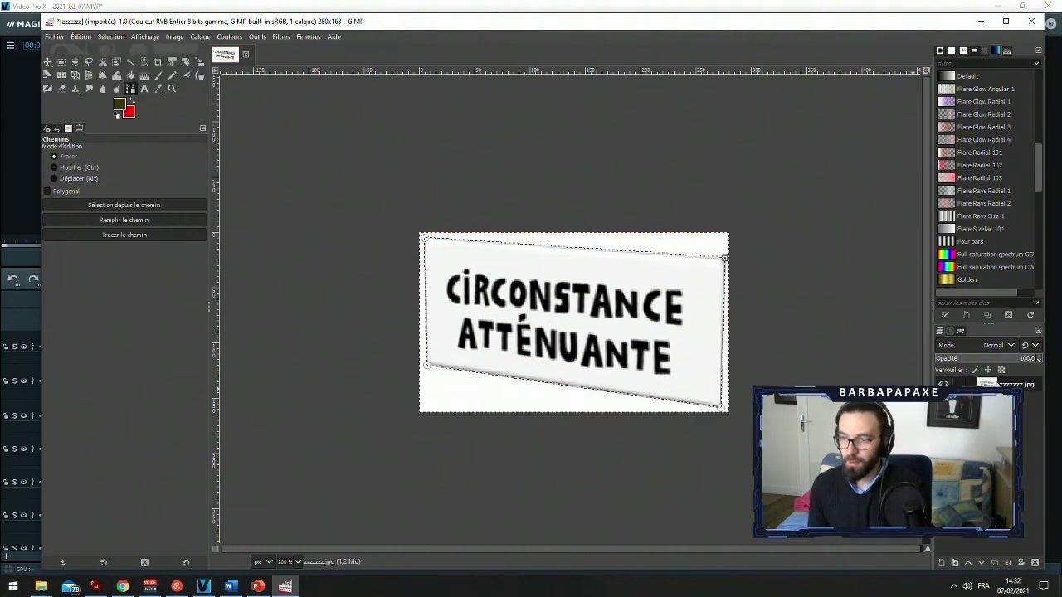
# Give the image layer an alpha channel and delete the selected background around the title panel
pyautogui.rightClick(996, 383)
pyautogui.click(929, 319)
pyautogui.press('Delete')
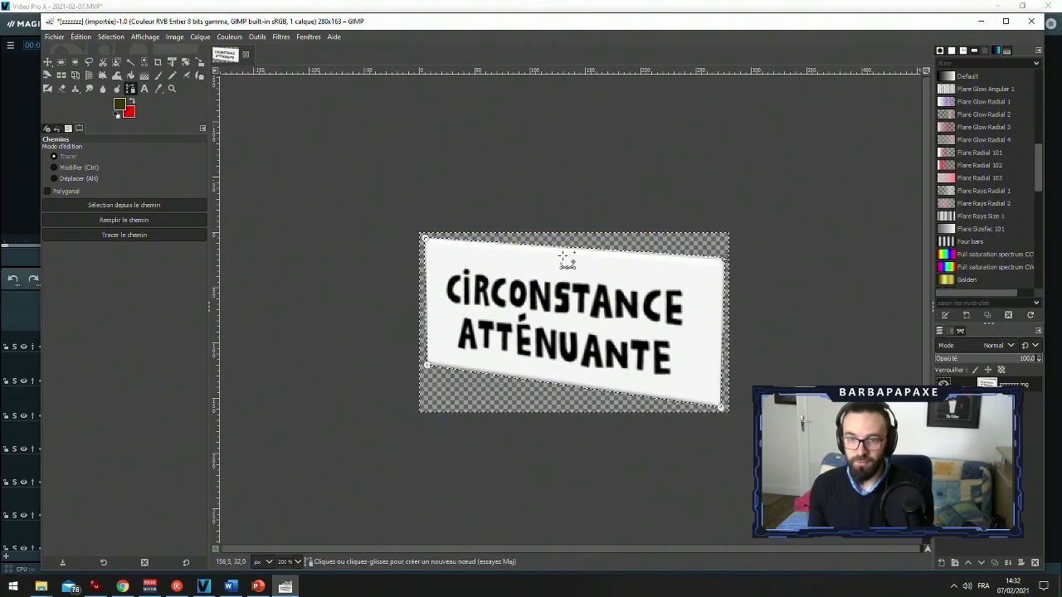
# Export the cut-out title image as zzzzzzz.png to the non assisance folder
pyautogui.click(53, 36)
pyautogui.click(124, 207)
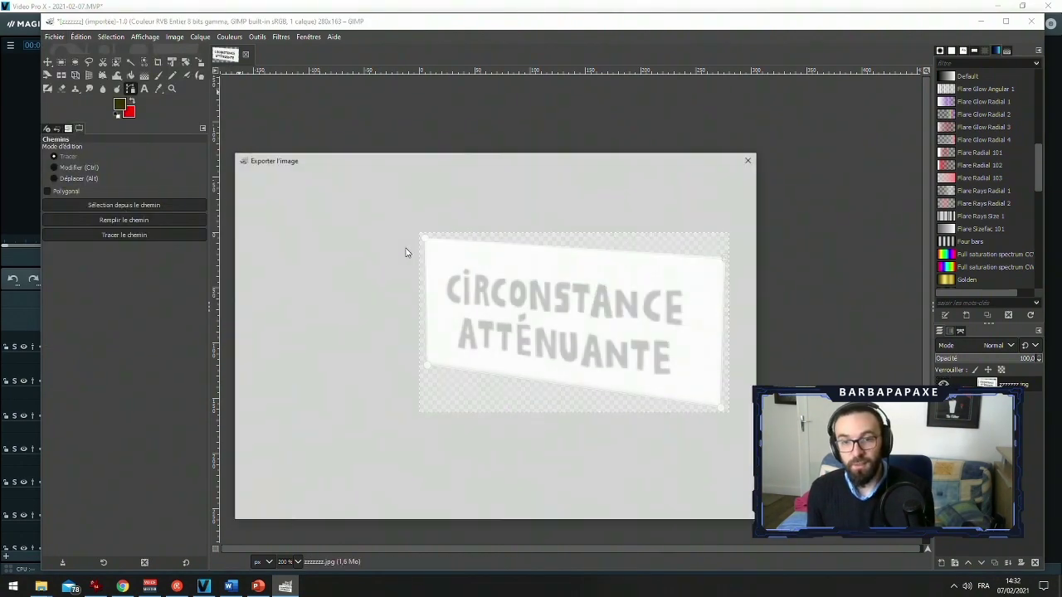
pyautogui.click(391, 180)
pyautogui.press('BackSpace')
pyautogui.write('pn')
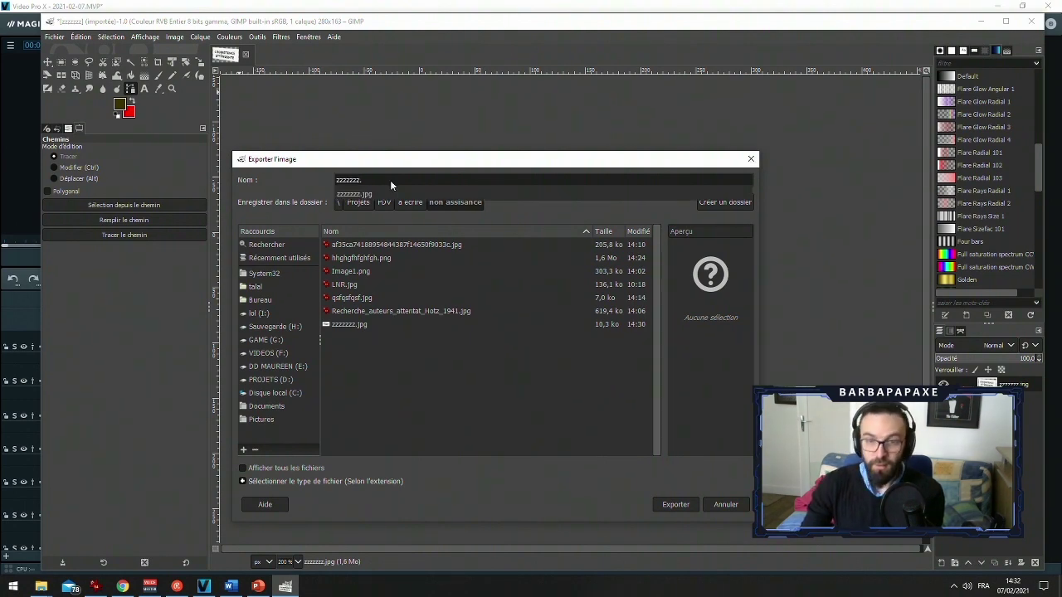
pyautogui.write('g')
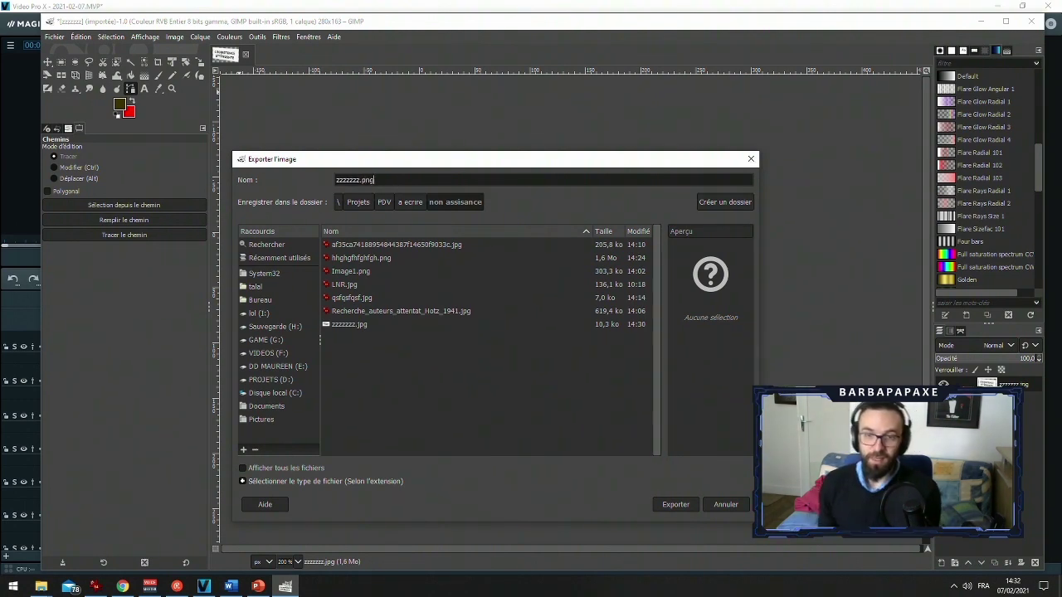
pyautogui.press('Return')
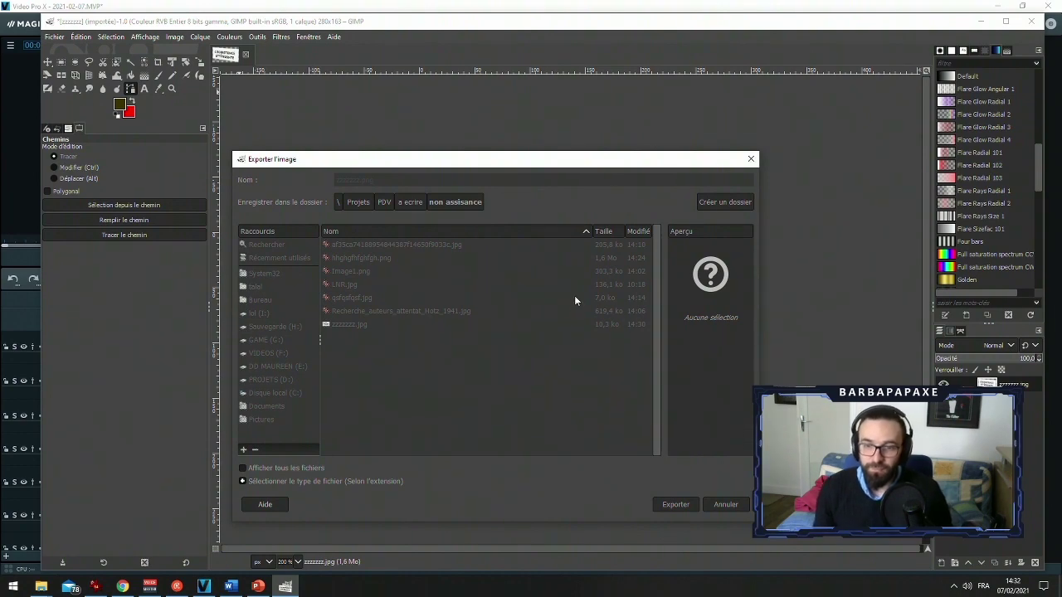
pyautogui.click(577, 424)
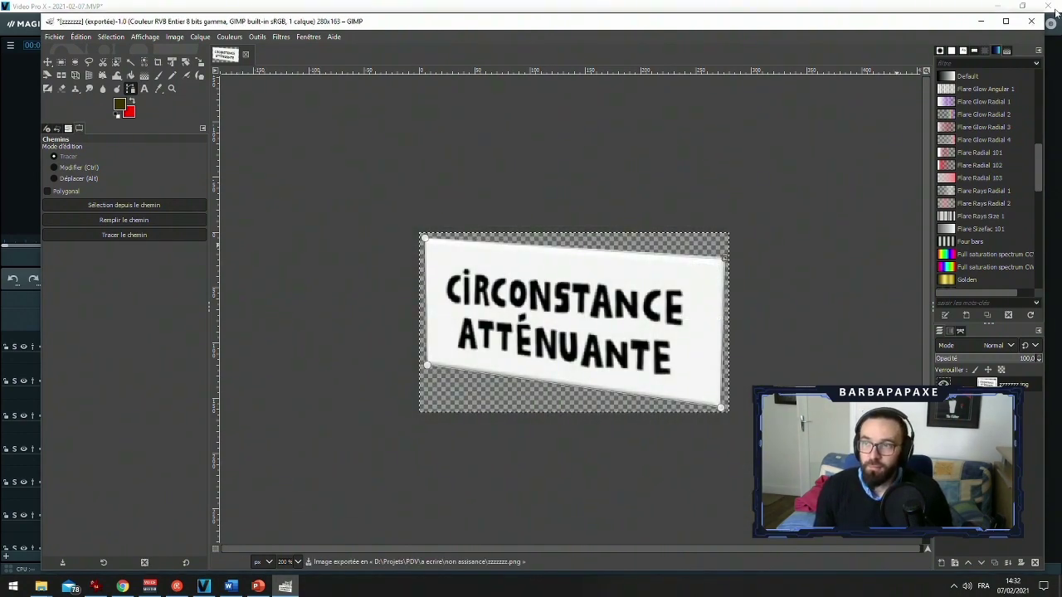
# Switch to Video Pro X, add zzzzzzz.png to track 6 at 00:01:20:09, and trim its end to the presenter clip's cut
pyautogui.click(981, 22)
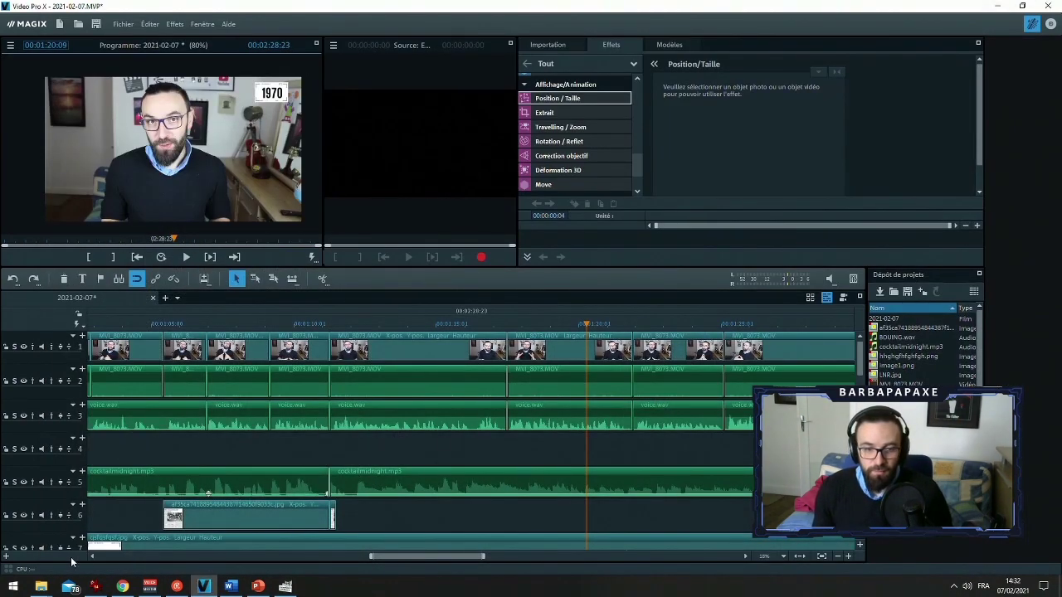
pyautogui.moveTo(41, 586)
pyautogui.click(35, 539)
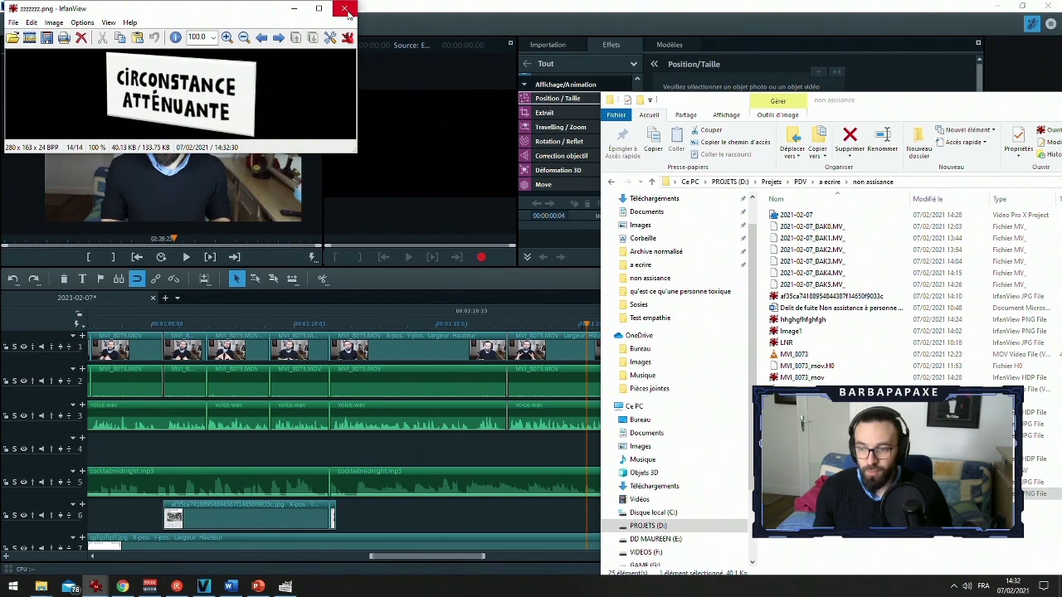
pyautogui.click(346, 7)
pyautogui.moveTo(788, 493); pyautogui.dragTo(640, 506)
pyautogui.click(524, 6)
pyautogui.moveTo(790, 521); pyautogui.dragTo(633, 528)
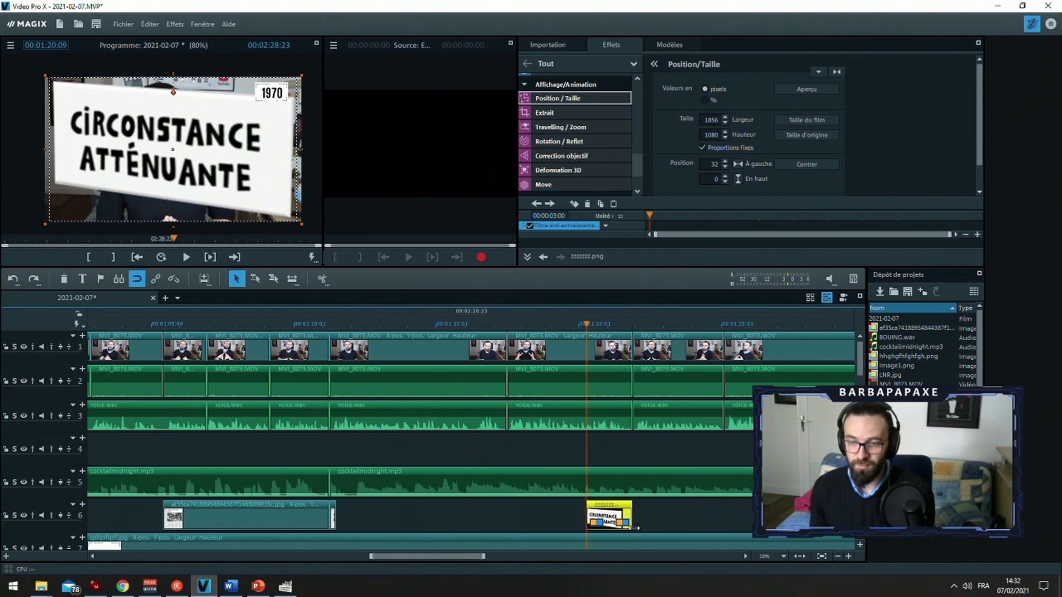
# Play the passage with the title, shift the zzzzzzz.png clip slightly earlier, and extend its end back to the presenter clip's cut
pyautogui.press('space')
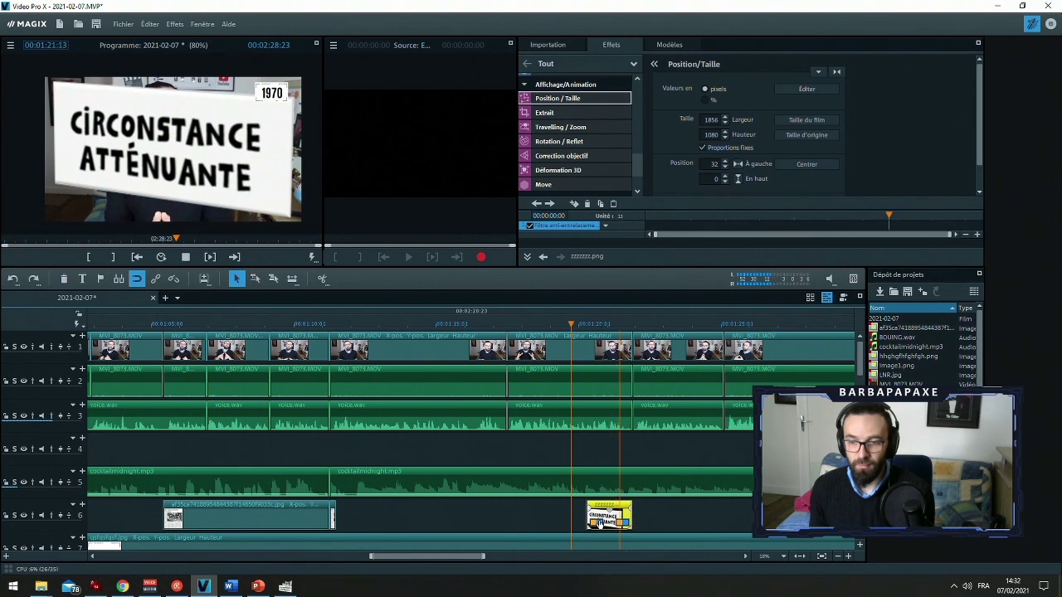
pyautogui.moveTo(601, 504); pyautogui.dragTo(590, 504)
pyautogui.click(560, 324)
pyautogui.press('space')
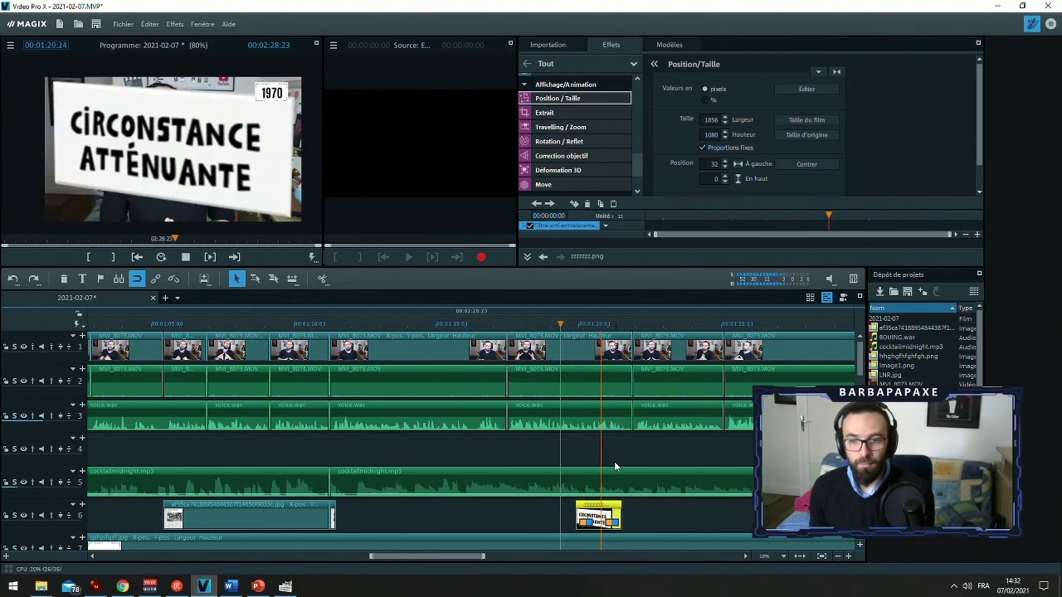
pyautogui.moveTo(622, 528); pyautogui.dragTo(632, 524)
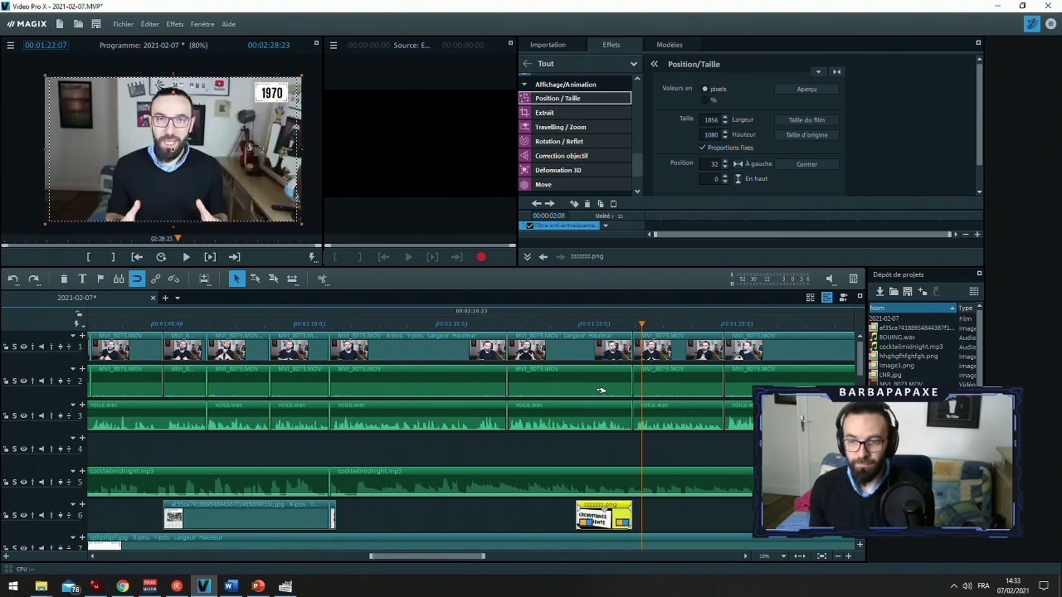
# Shrink the title image to 593 × 345 pixels and move it to position 1291 and 719
pyautogui.click(597, 324)
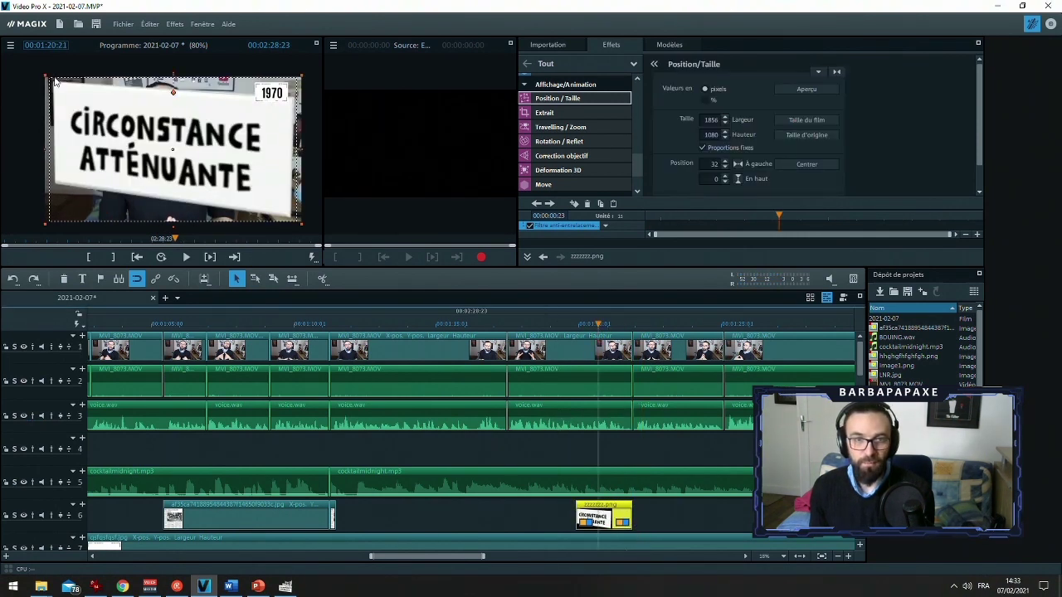
pyautogui.moveTo(45, 73); pyautogui.dragTo(214, 162)
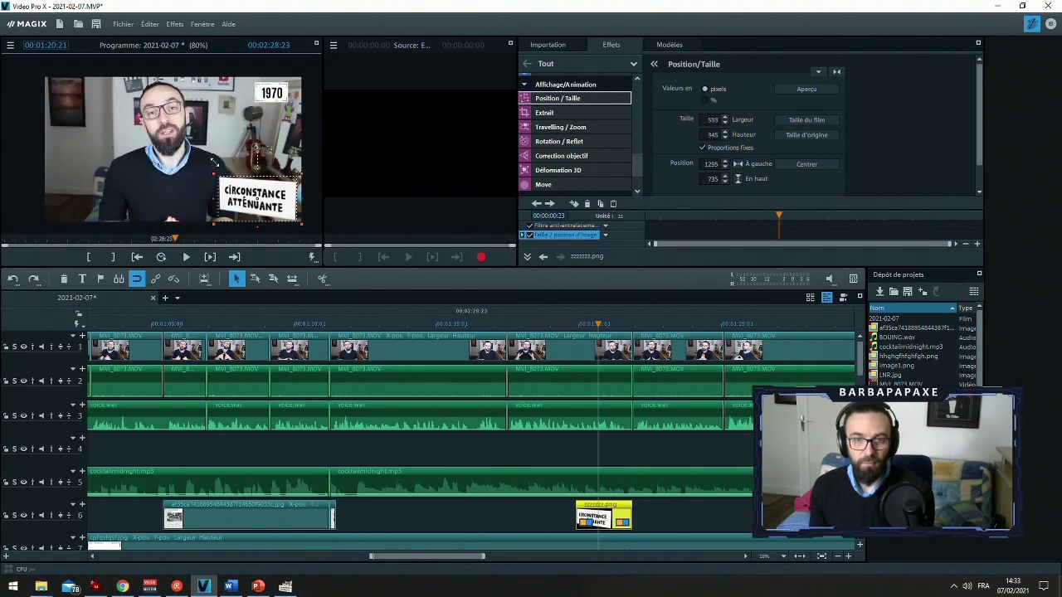
pyautogui.moveTo(255, 199)
pyautogui.mouseDown()
pyautogui.moveTo(247, 262)
pyautogui.moveTo(313, 161)
pyautogui.moveTo(244, 201)
pyautogui.moveTo(238, 174)
pyautogui.moveTo(242, 212)
pyautogui.moveTo(230, 199)
pyautogui.moveTo(245, 208)
pyautogui.mouseUp()
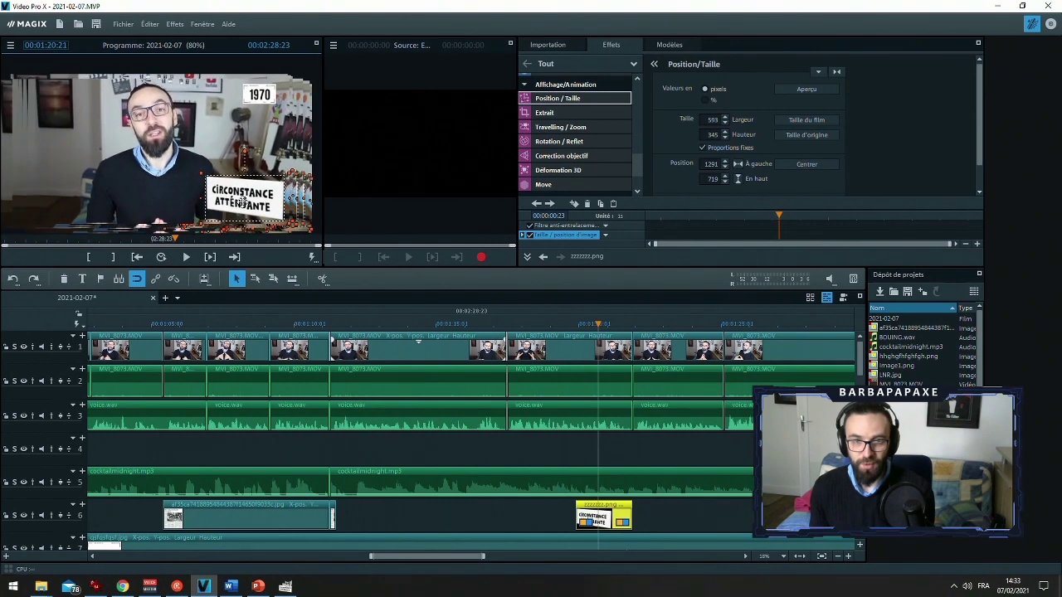
# Deselect the title clip and restart Video Pro X by reopening the 2021-02-07 project from the non assisance folder
pyautogui.rightClick(245, 208)
pyautogui.click(692, 513)
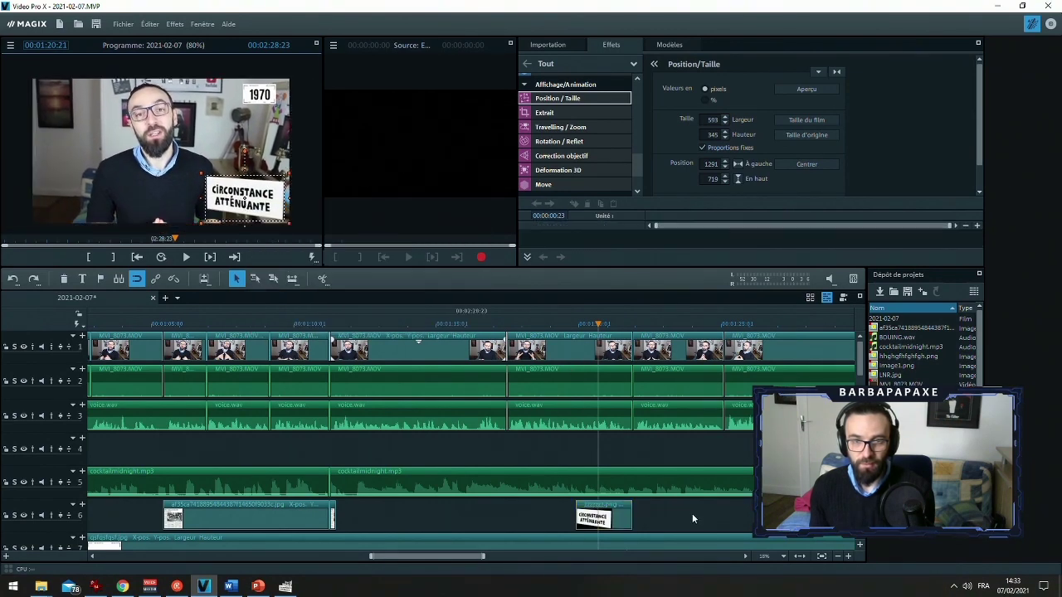
pyautogui.moveTo(269, 214); pyautogui.dragTo(255, 190)
pyautogui.rightClick(256, 190)
pyautogui.click(368, 170)
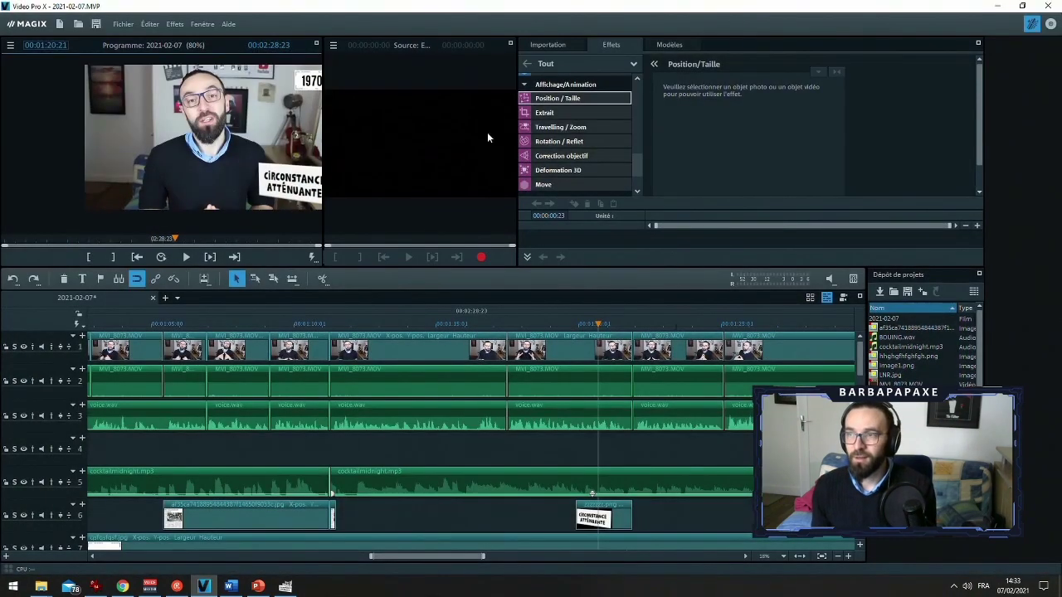
pyautogui.click(1048, 5)
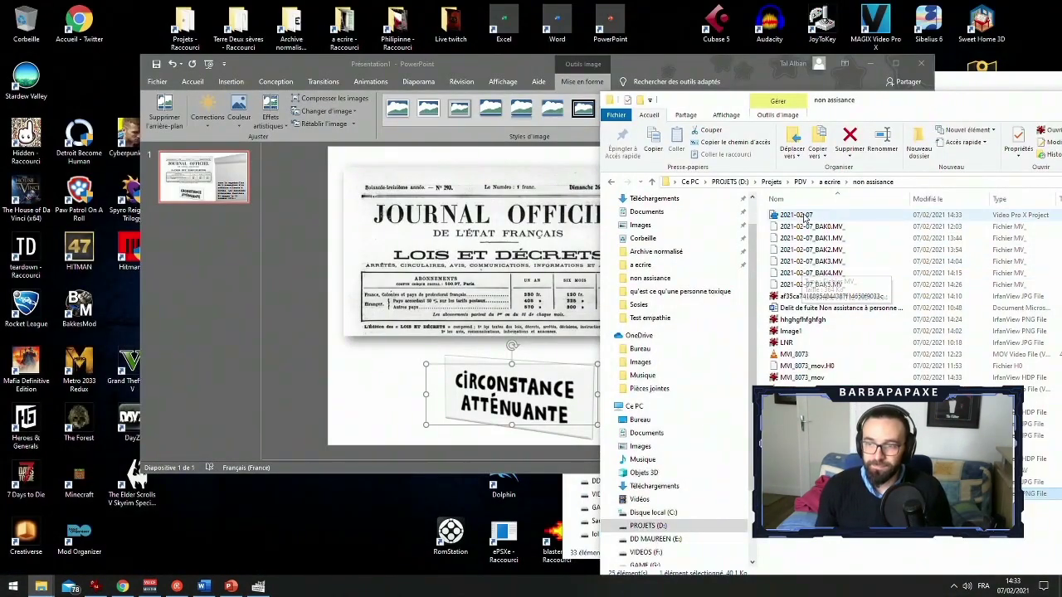
pyautogui.click(804, 217)
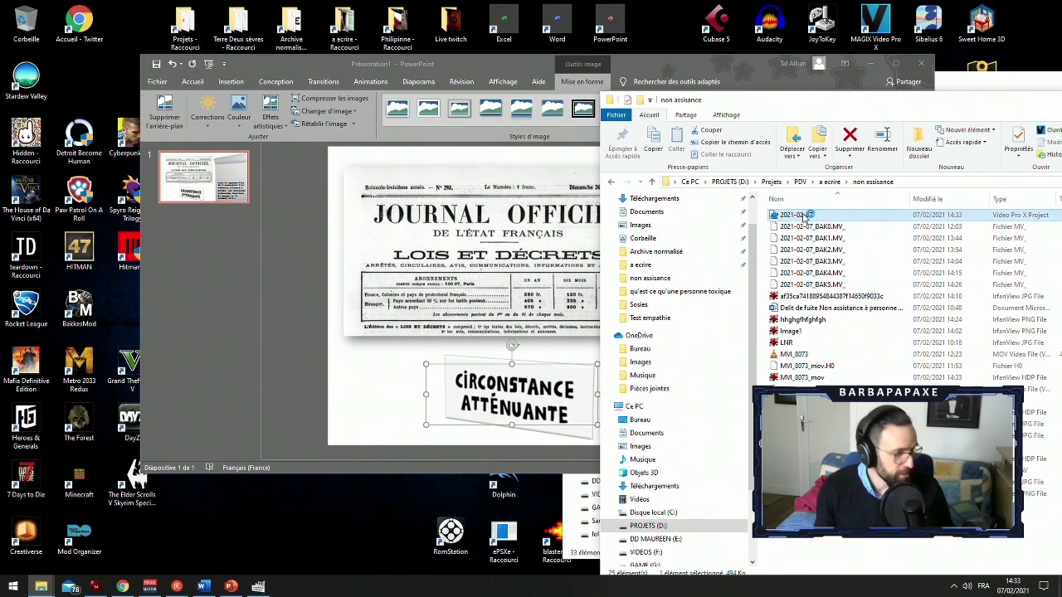
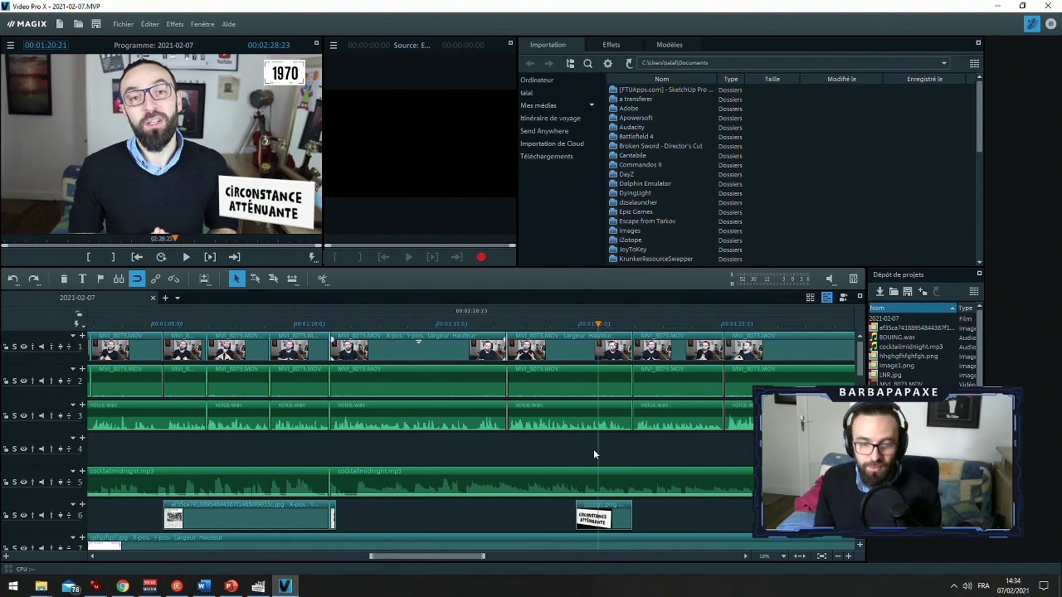
# Switch to the sound effect folder and listen to the bip and bulle short sounds, closing the player when done
pyautogui.moveTo(41, 584)
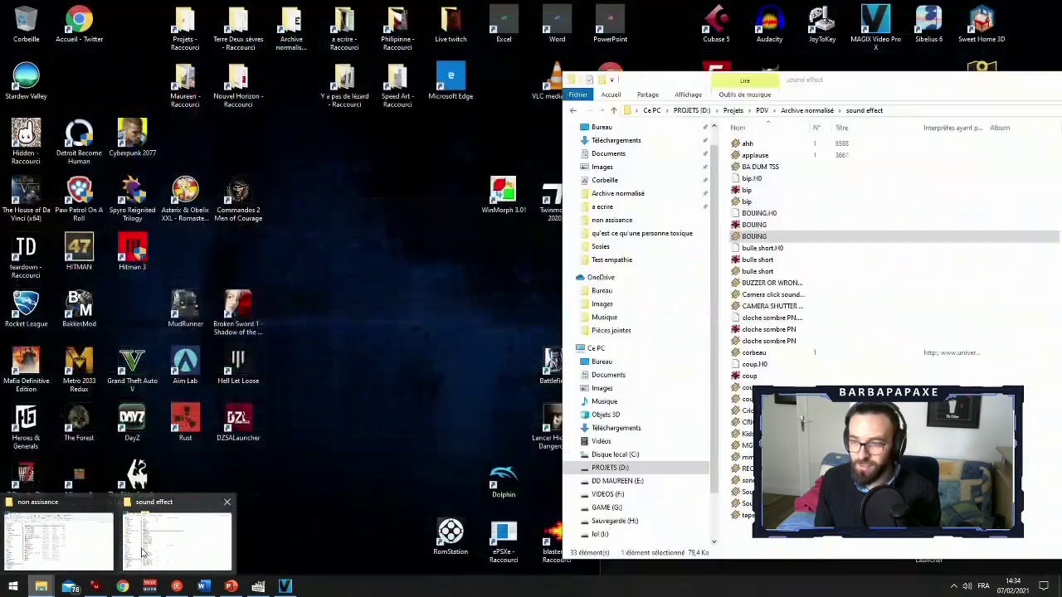
pyautogui.click(141, 547)
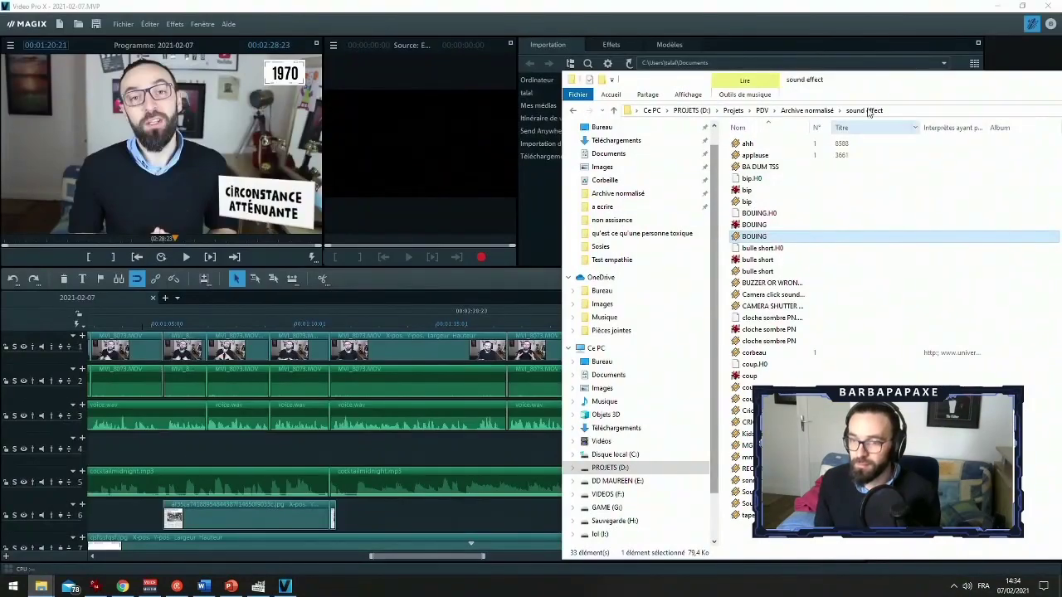
pyautogui.moveTo(912, 79); pyautogui.dragTo(617, 44)
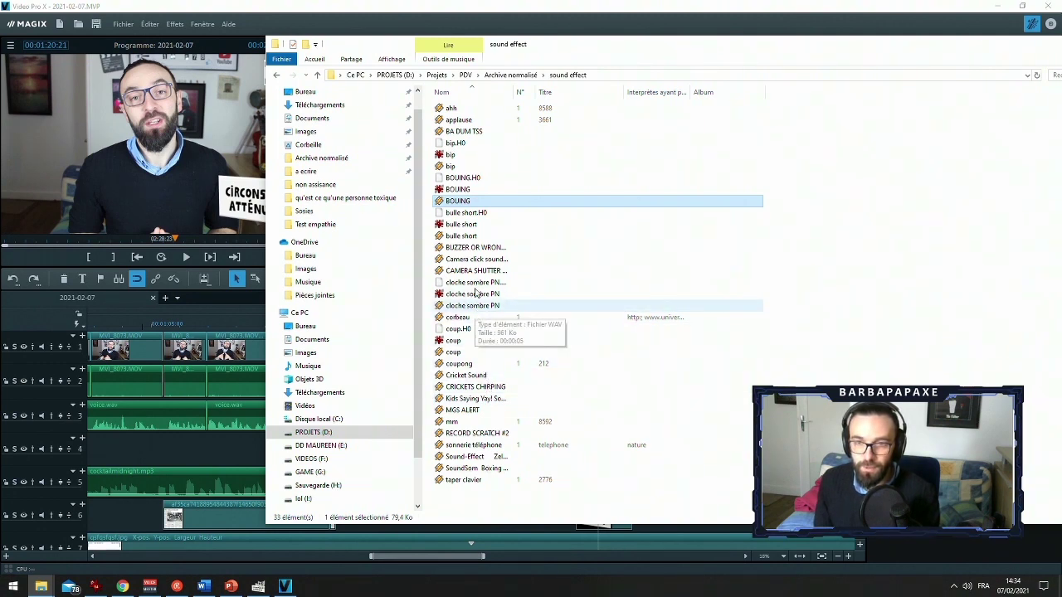
pyautogui.doubleClick(464, 166)
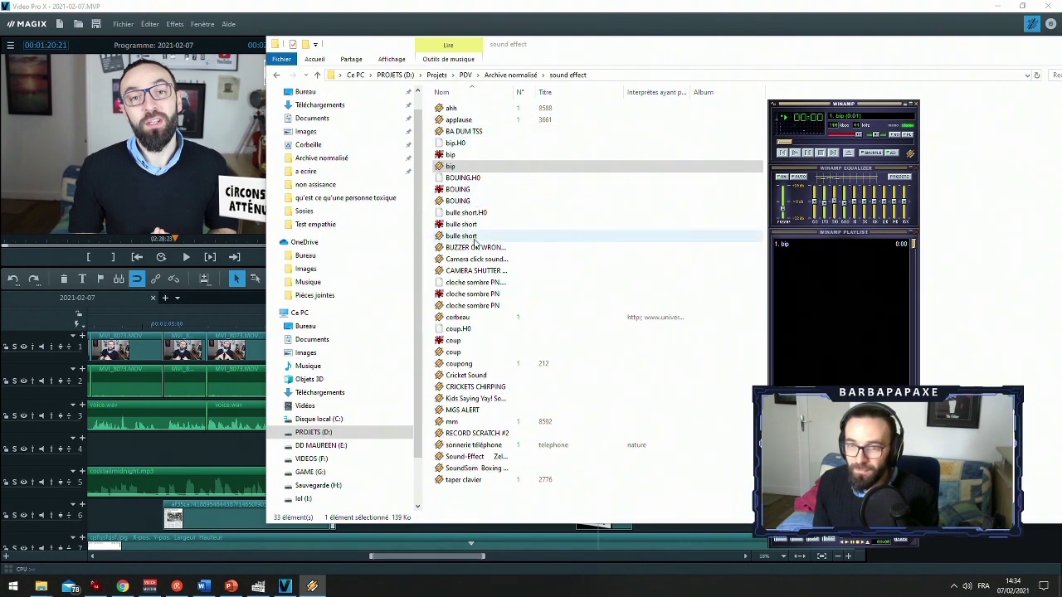
pyautogui.doubleClick(554, 235)
pyautogui.click(819, 154)
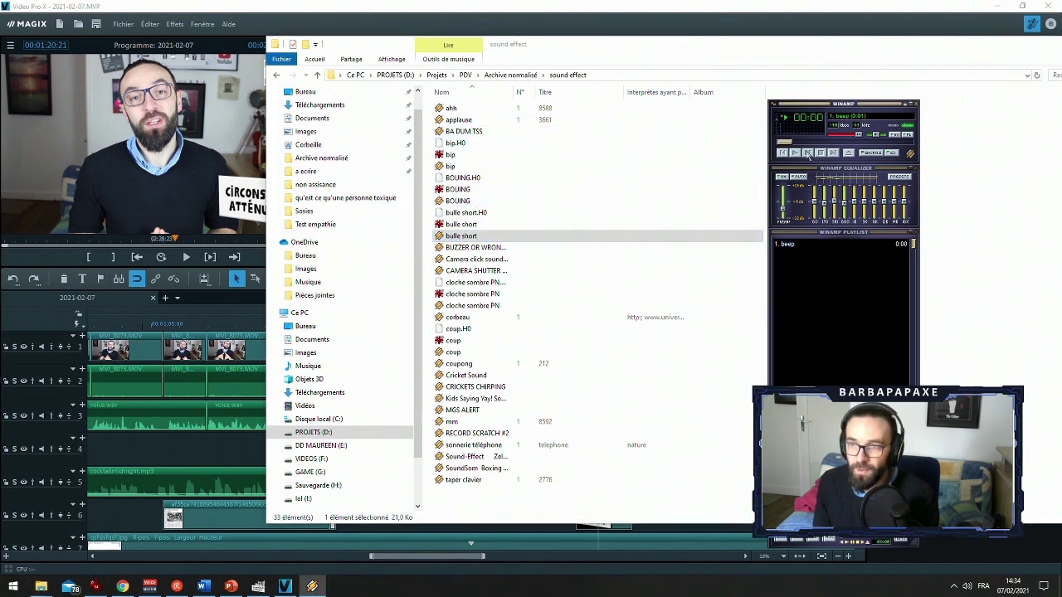
pyautogui.click(916, 105)
pyautogui.moveTo(607, 53); pyautogui.dragTo(924, 81)
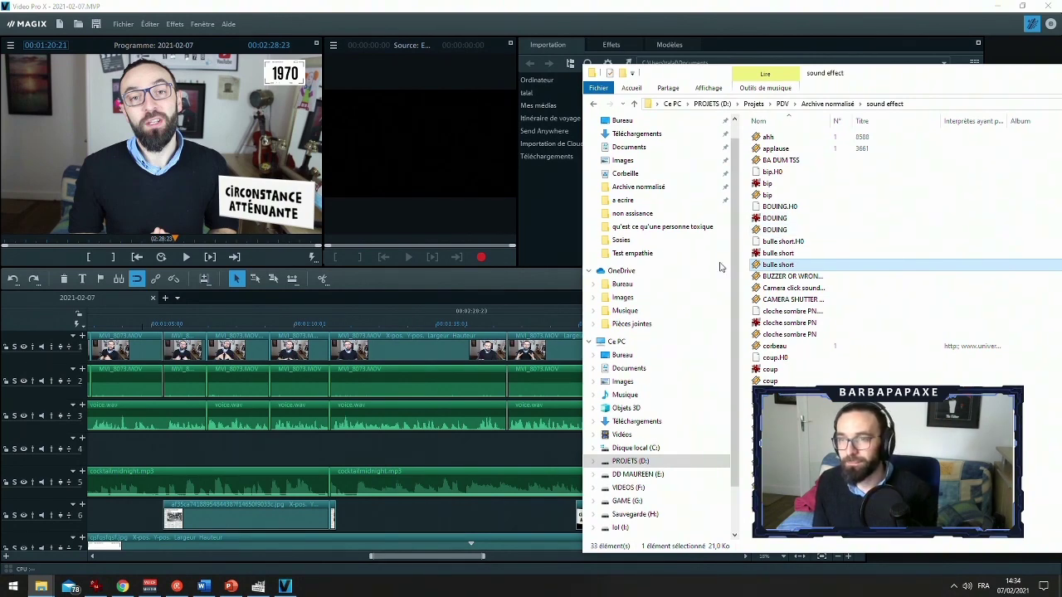
pyautogui.moveTo(846, 76); pyautogui.dragTo(702, 67)
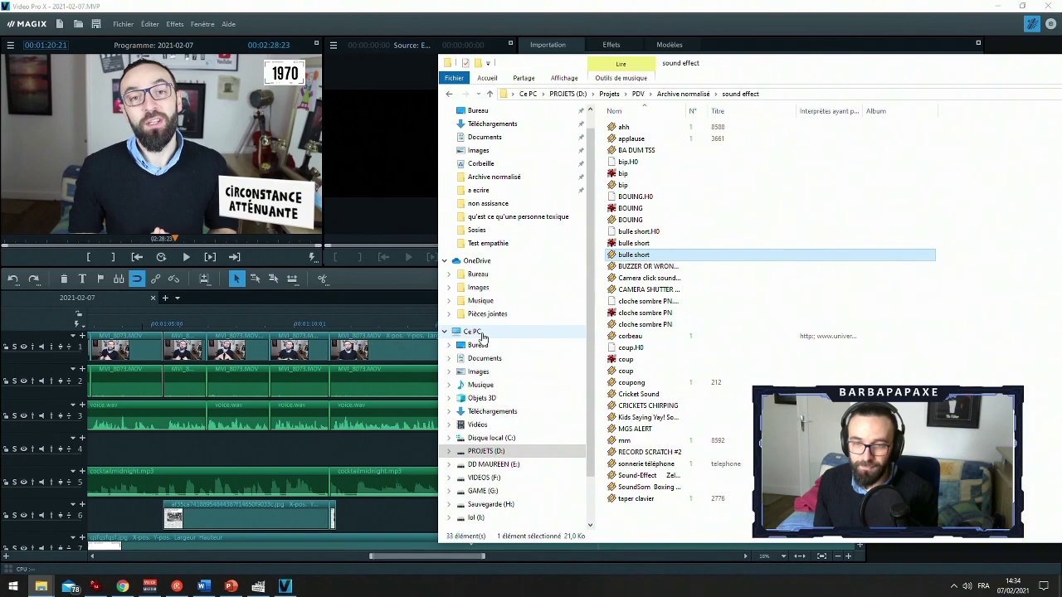
# Switch to Chrome and search Google for "soundbank machine à sous"
pyautogui.click(122, 587)
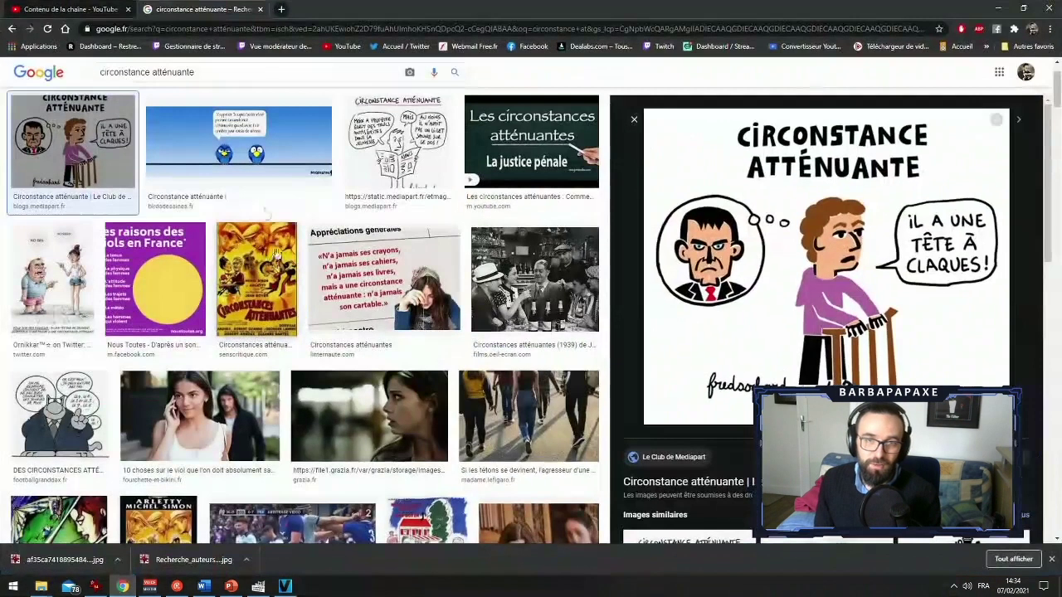
pyautogui.click(65, 28)
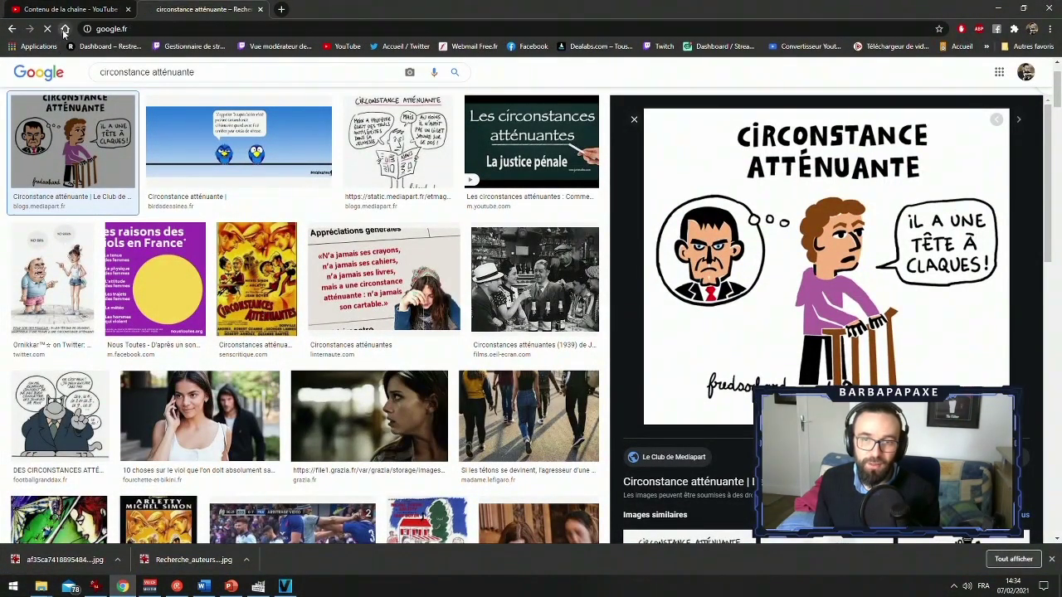
pyautogui.write('soun')
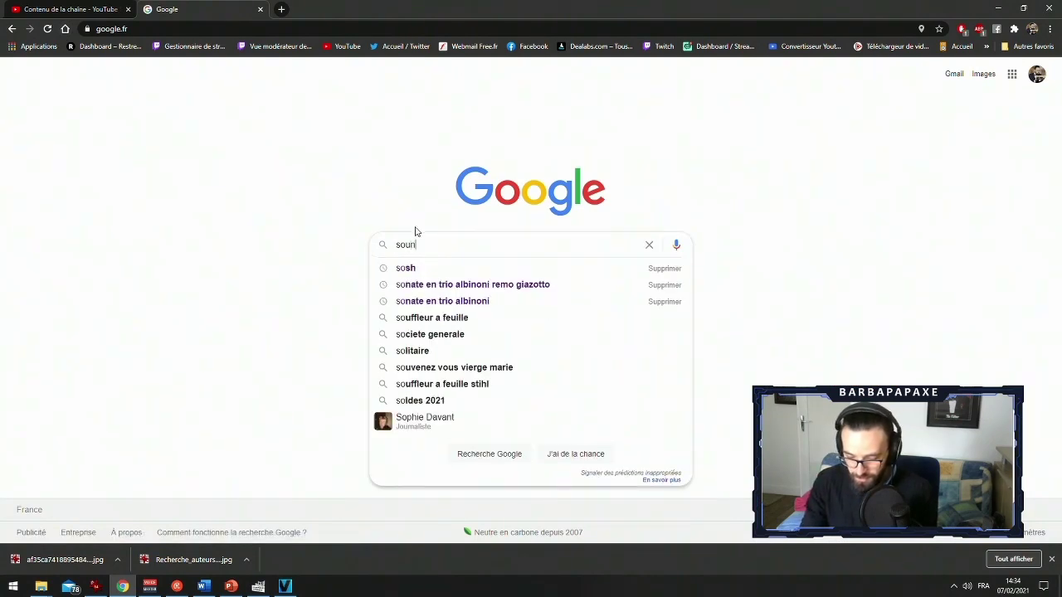
pyautogui.write('dbank')
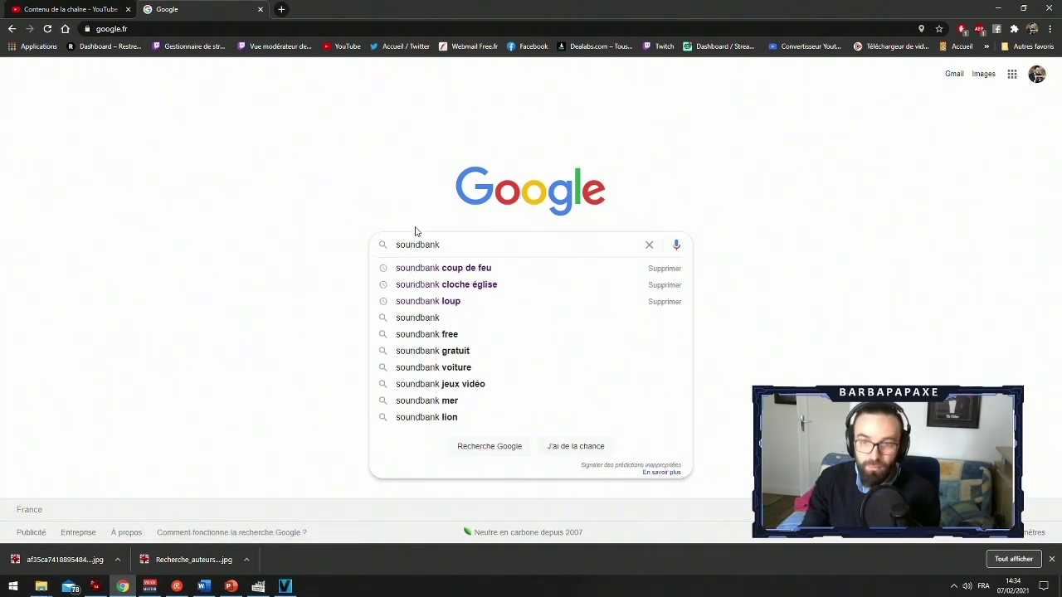
pyautogui.write(' machin')
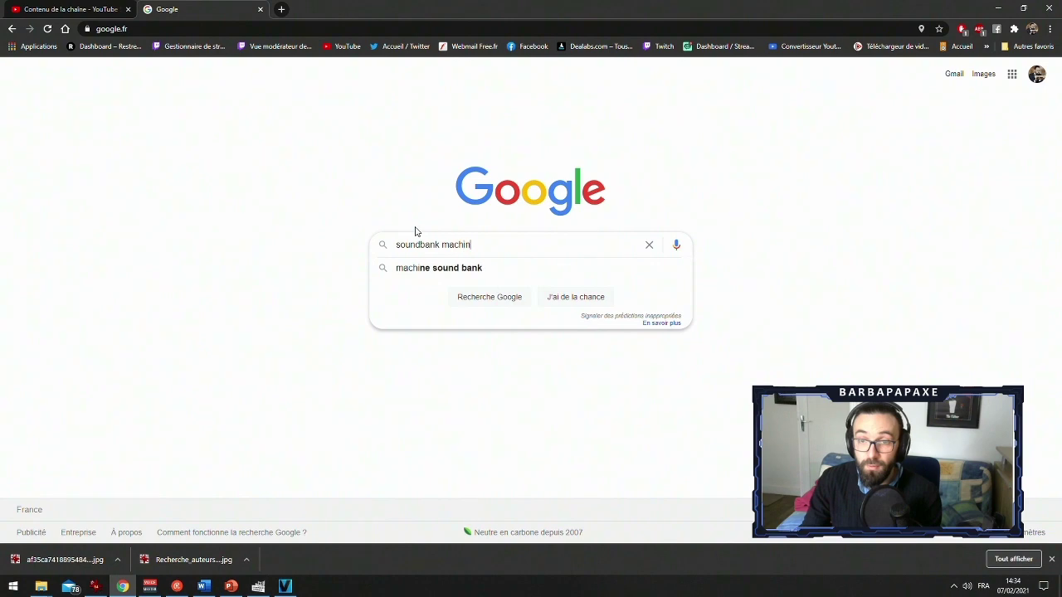
pyautogui.write('e à sous')
pyautogui.press('Return')
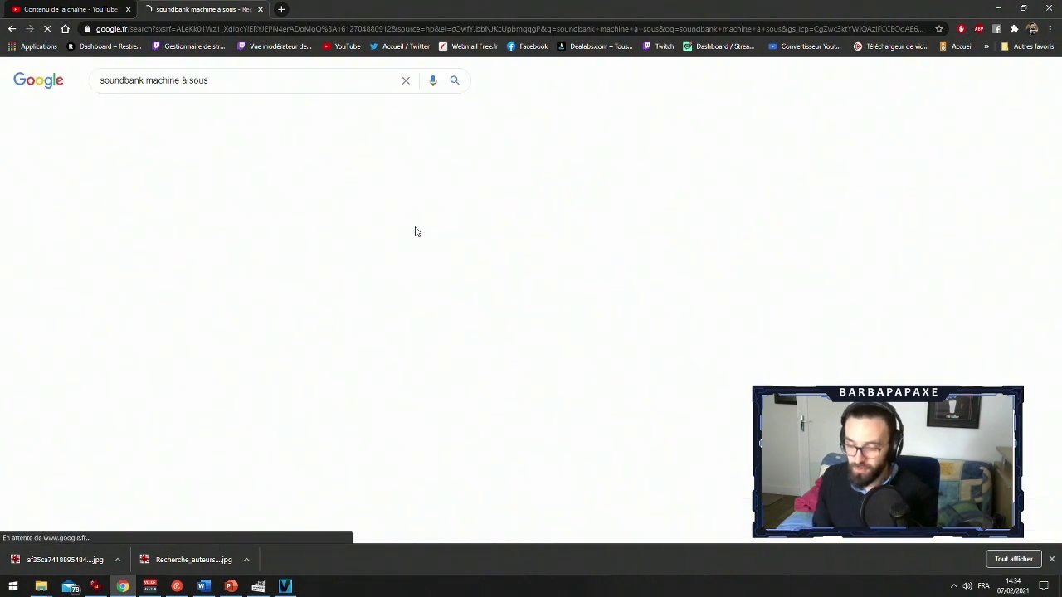
# Open the Universal Soundbank "Bruitages argent" page and display its network requests in the developer tools
pyautogui.press('F12')
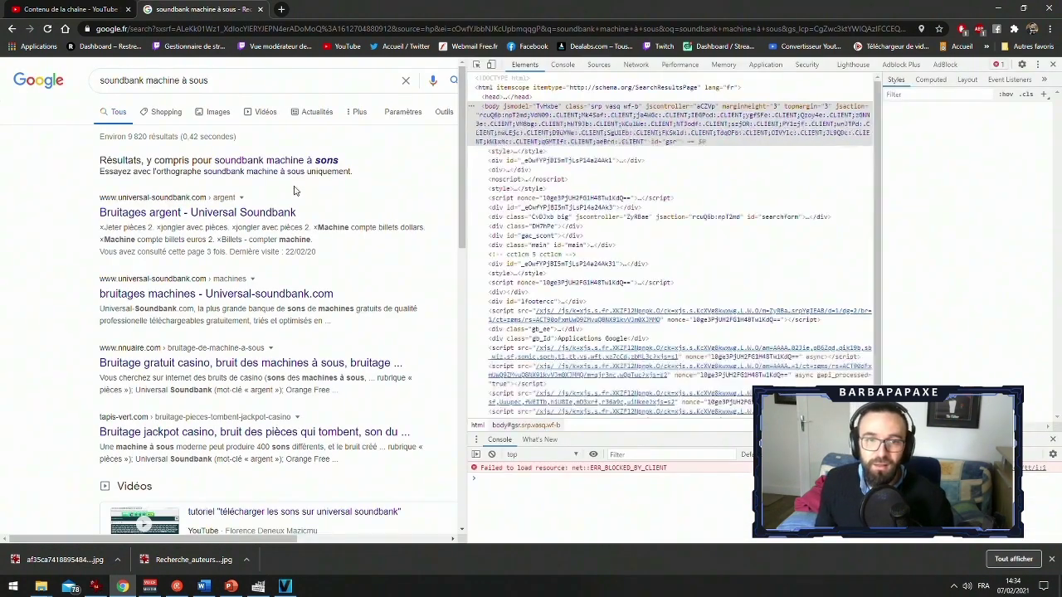
pyautogui.click(218, 210)
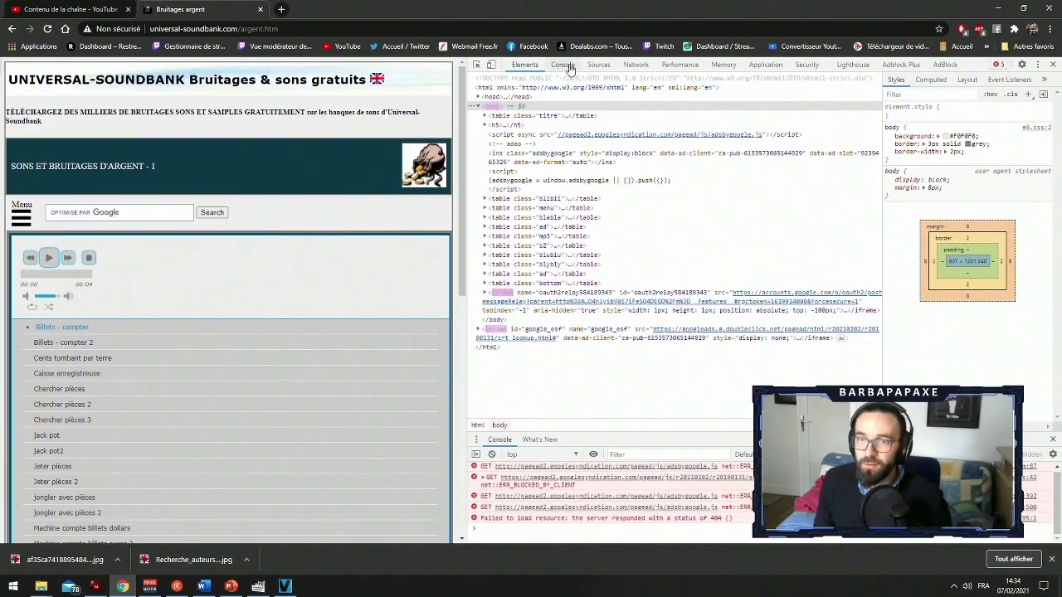
pyautogui.click(570, 68)
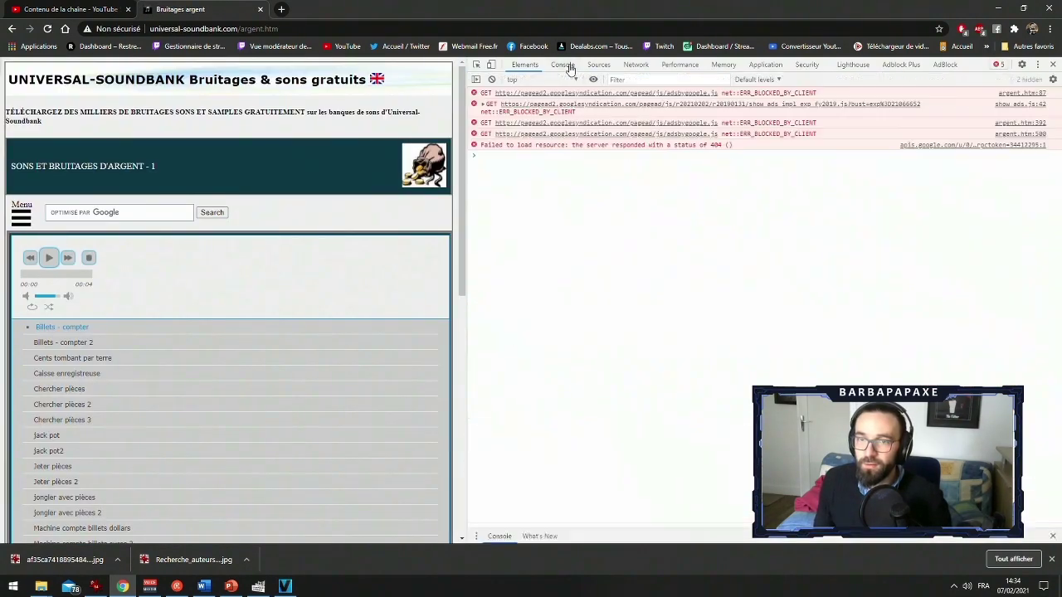
pyautogui.click(597, 65)
pyautogui.click(531, 67)
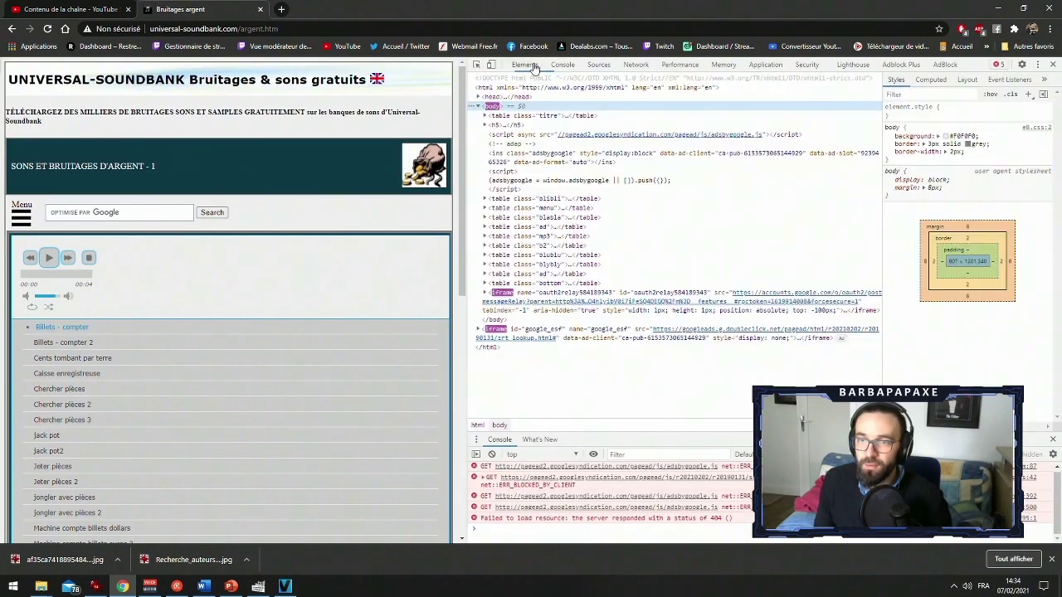
pyautogui.click(562, 65)
pyautogui.click(598, 64)
pyautogui.click(636, 64)
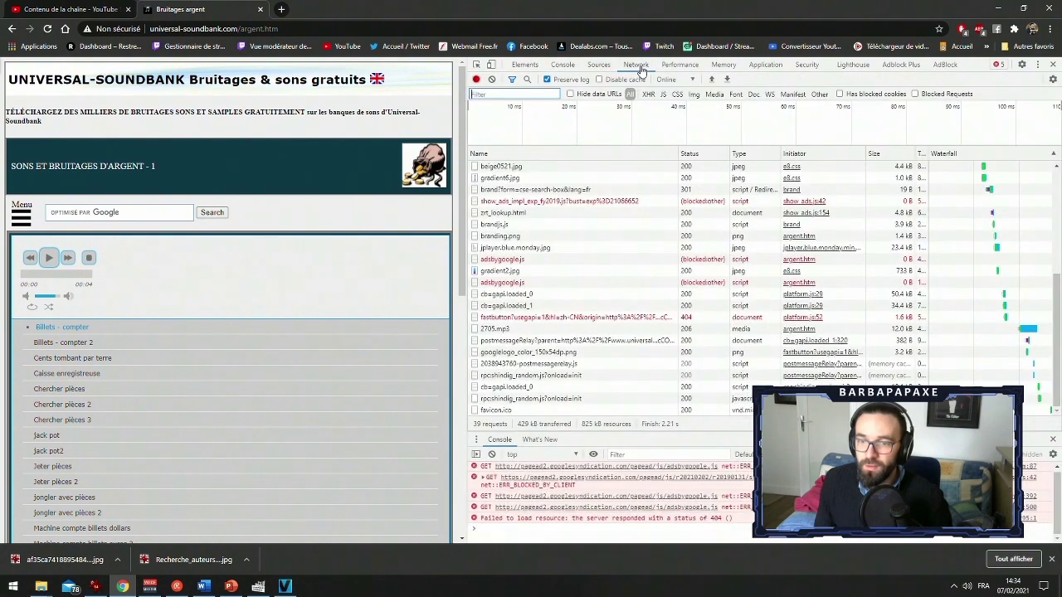
# Play the Caisse enregistreuse sound, open its 2706.mp3 request in a new tab, download the file and close that tab
pyautogui.scroll(-1, 104, 367)
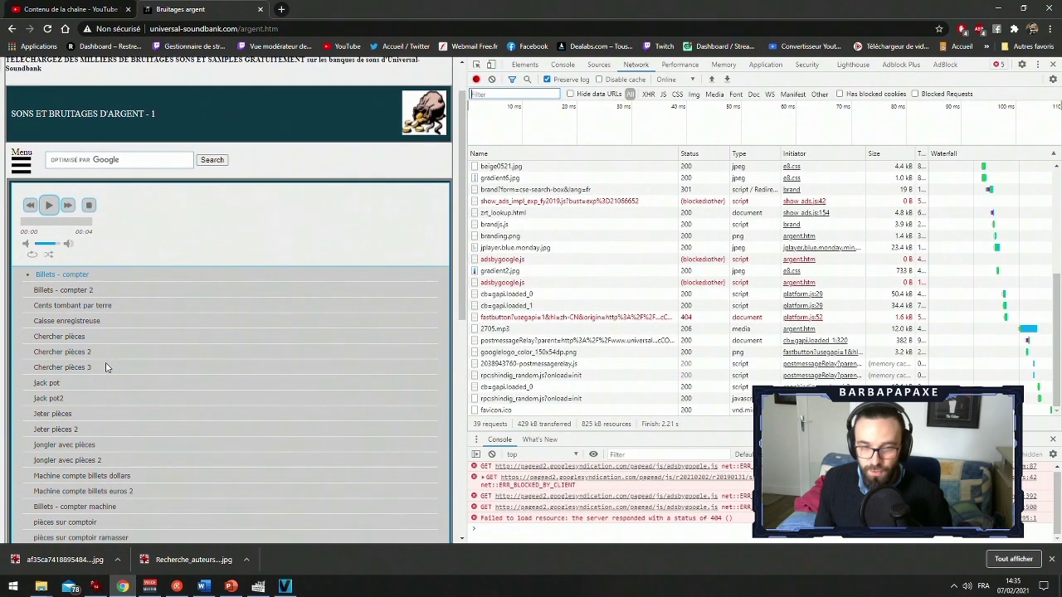
pyautogui.scroll(-2, 96, 331)
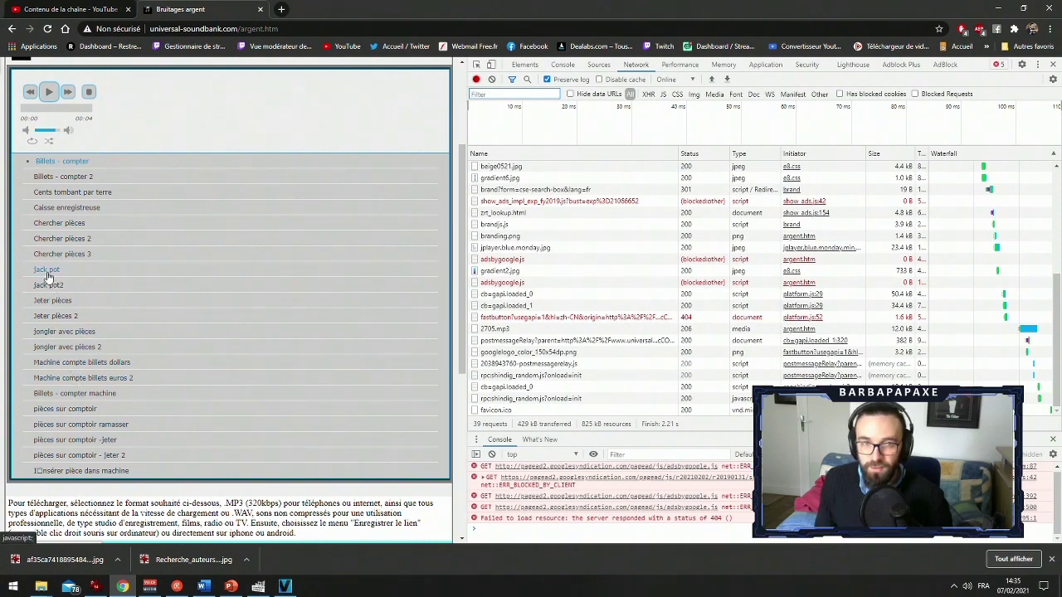
pyautogui.click(50, 209)
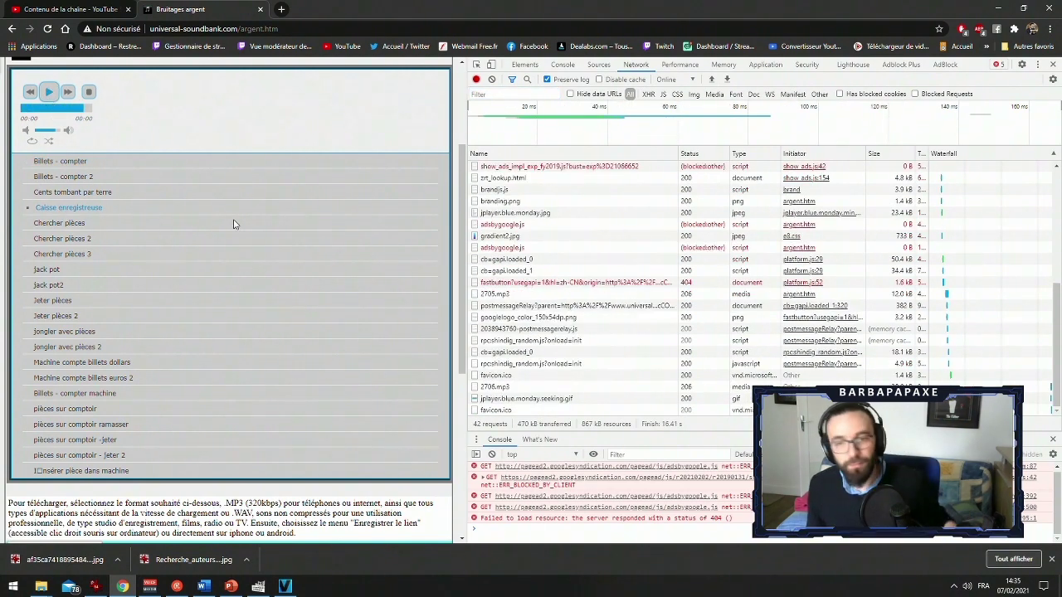
pyautogui.rightClick(494, 388)
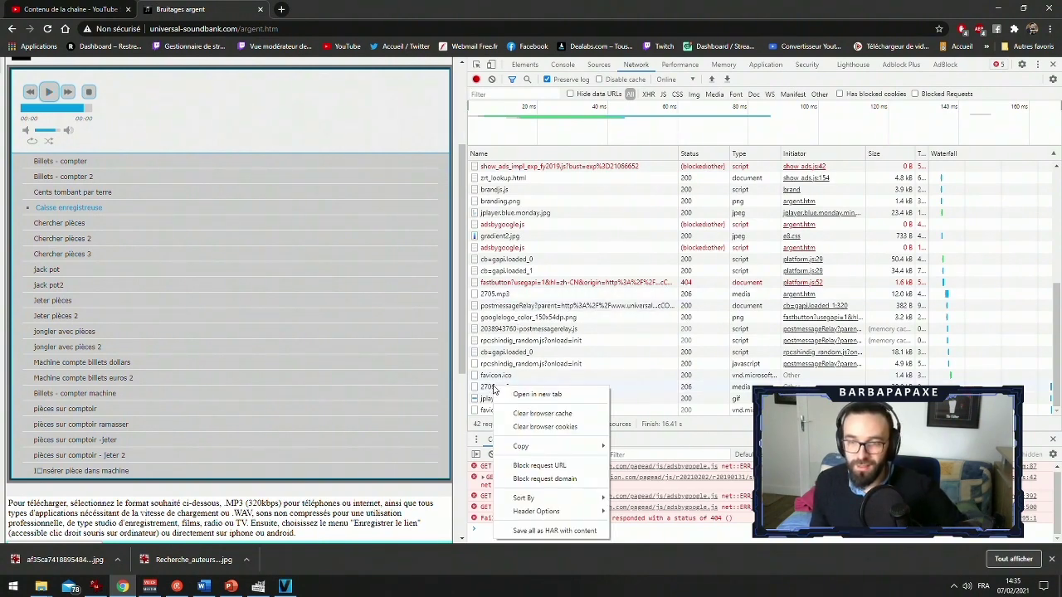
pyautogui.click(537, 394)
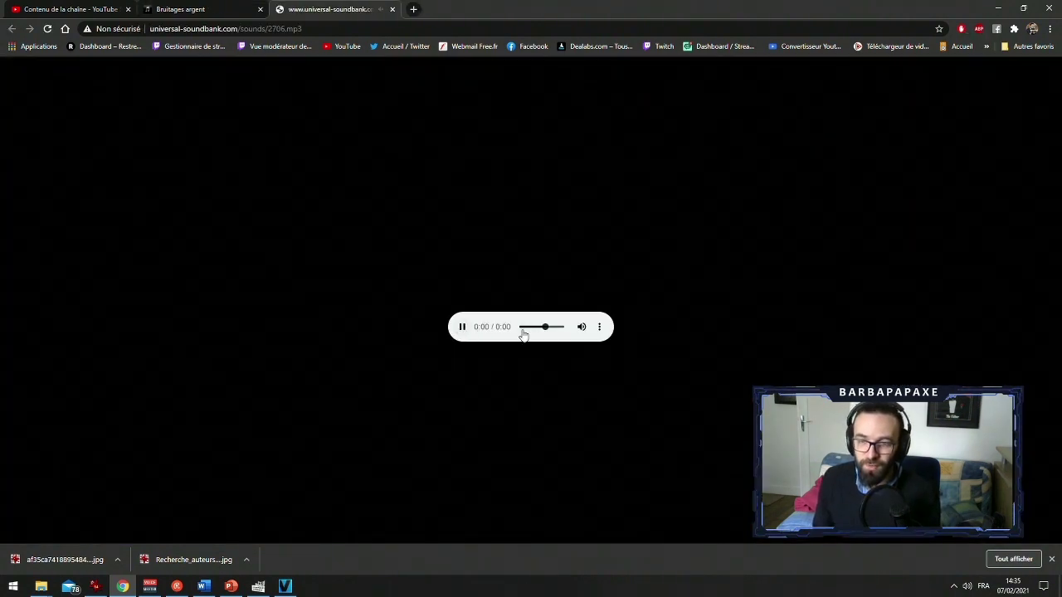
pyautogui.click(601, 329)
pyautogui.click(597, 326)
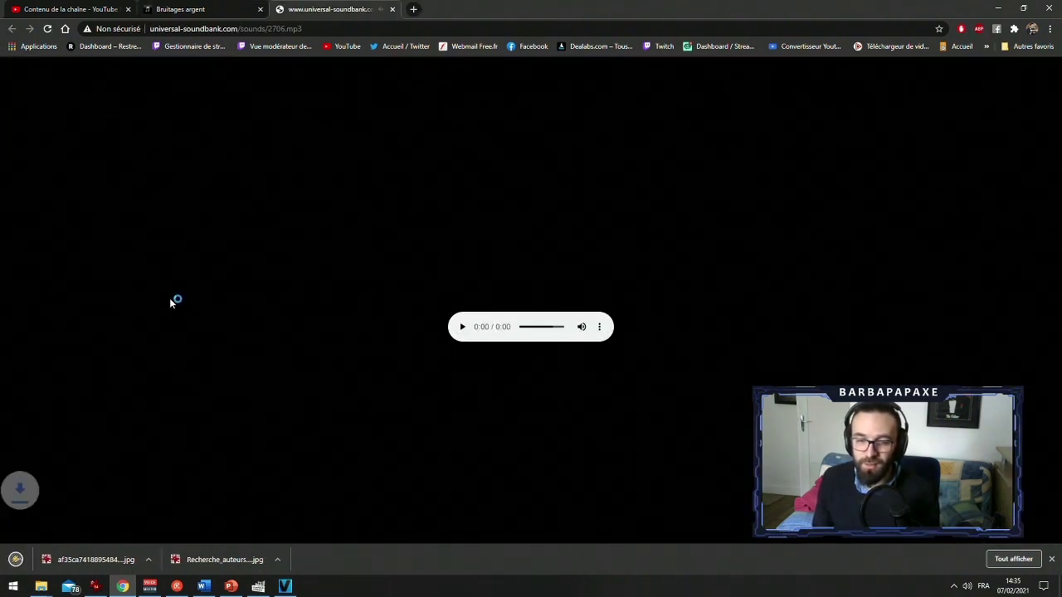
pyautogui.click(393, 9)
# Listen to the Chercher pièces sounds, stop playback and close the developer tools
pyautogui.scroll(-5, 158, 274)
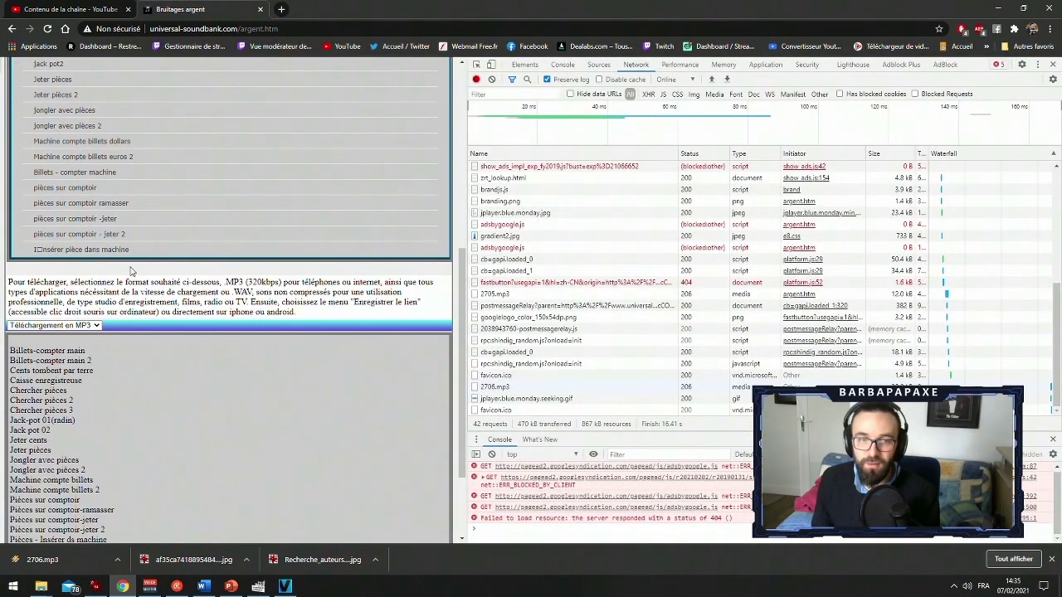
pyautogui.scroll(4, 48, 243)
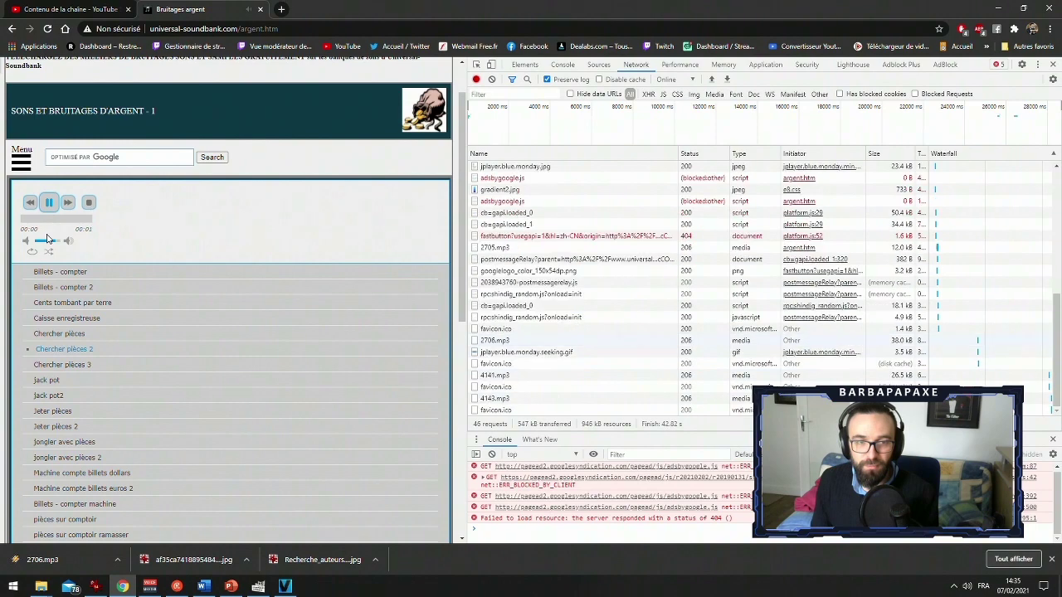
pyautogui.click(45, 208)
pyautogui.press('F12')
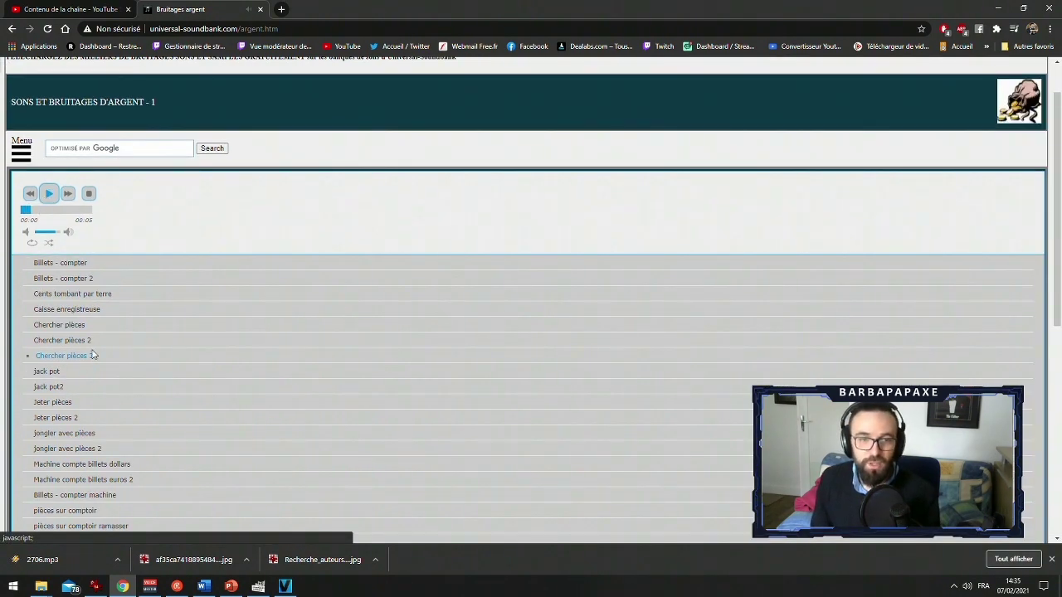
# Try to save the Caisse enregistreuse sound through its MP3 download link
pyautogui.scroll(-5, 95, 348)
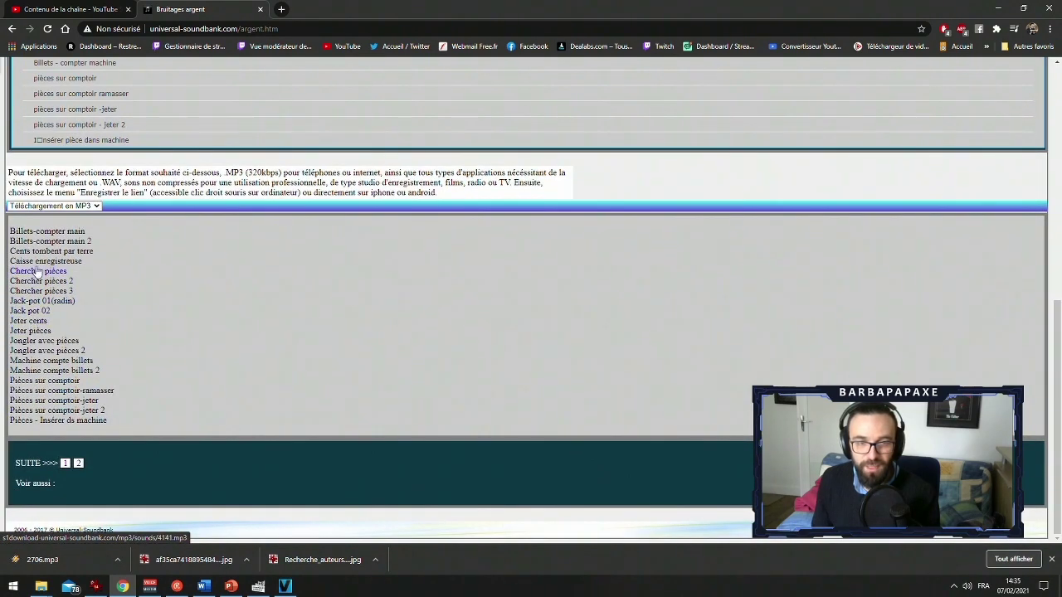
pyautogui.rightClick(36, 262)
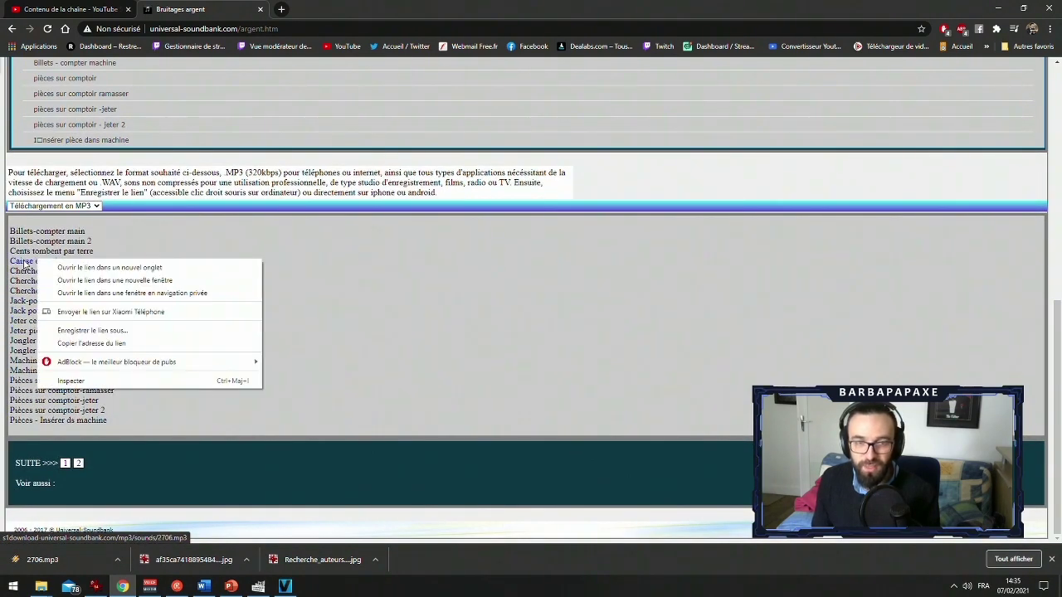
pyautogui.click(92, 330)
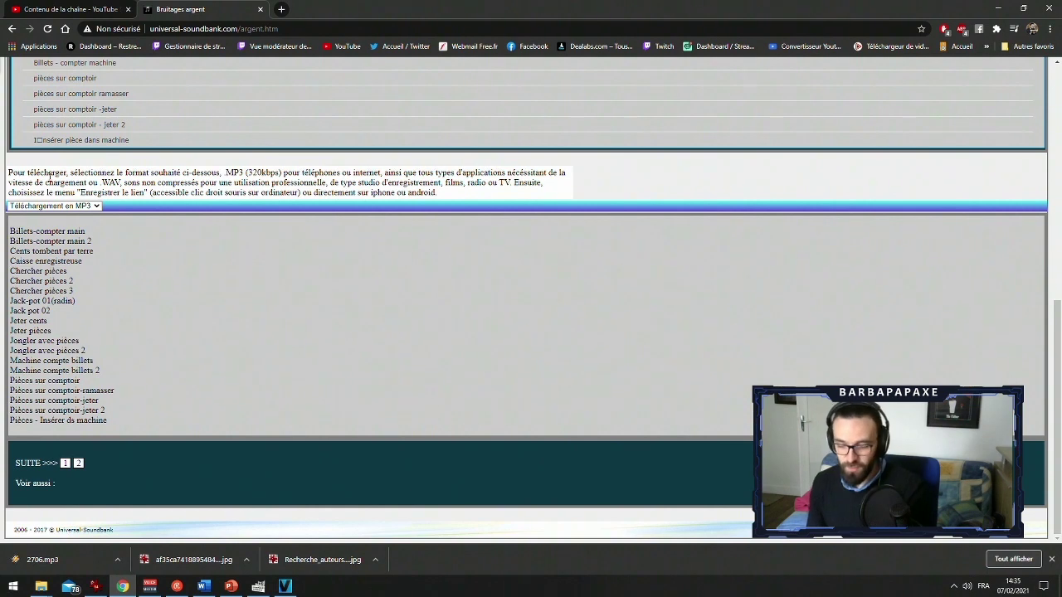
# Display the page's network requests again, cancel the pending save and play sounds such as Jeter pièces and Machine compte billets dollars
pyautogui.press('F12')
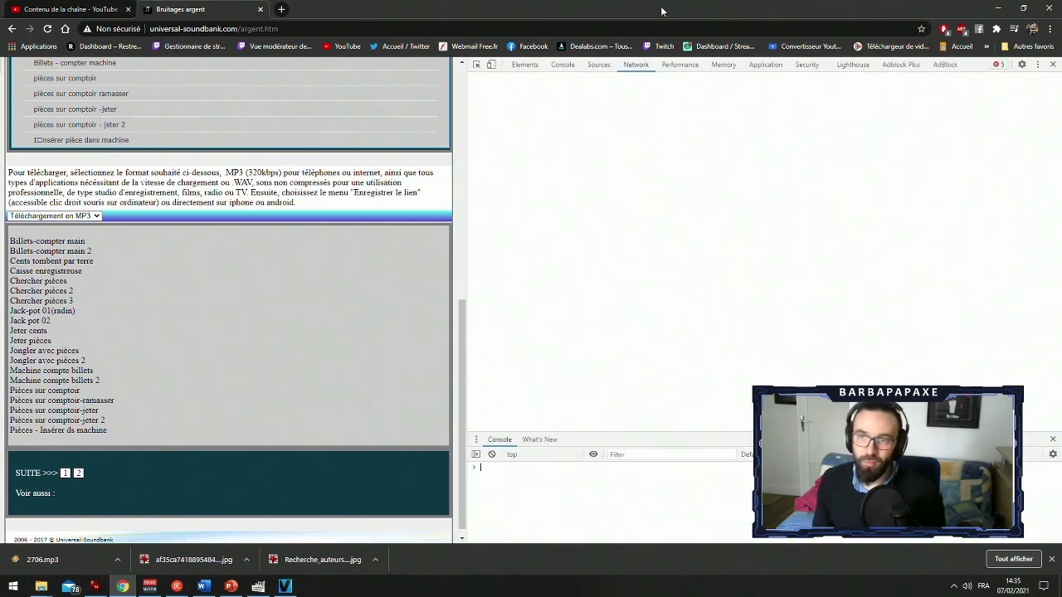
pyautogui.click(635, 65)
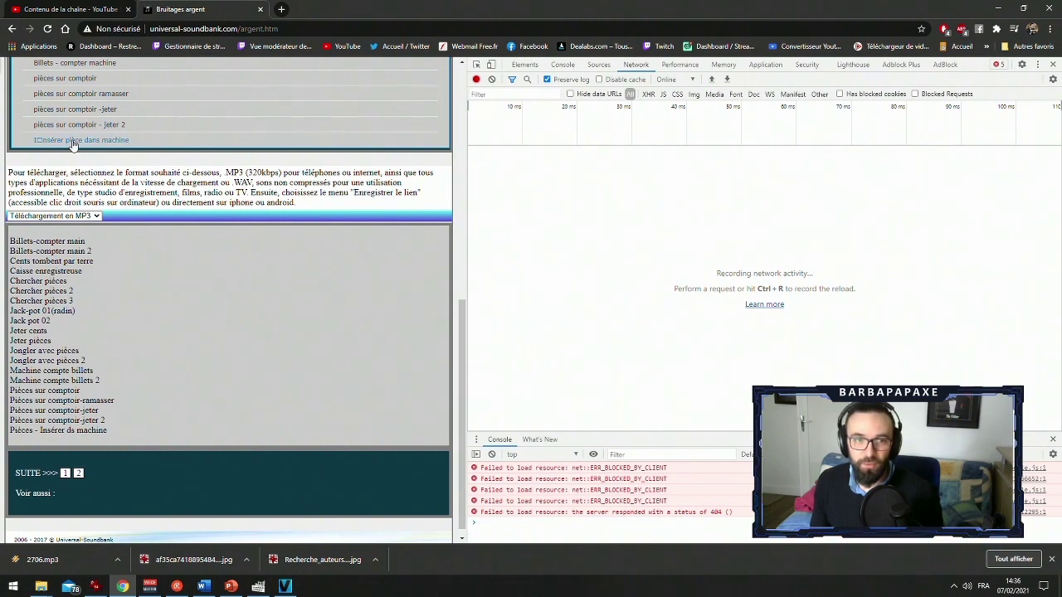
pyautogui.scroll(3, 71, 146)
pyautogui.click(48, 206)
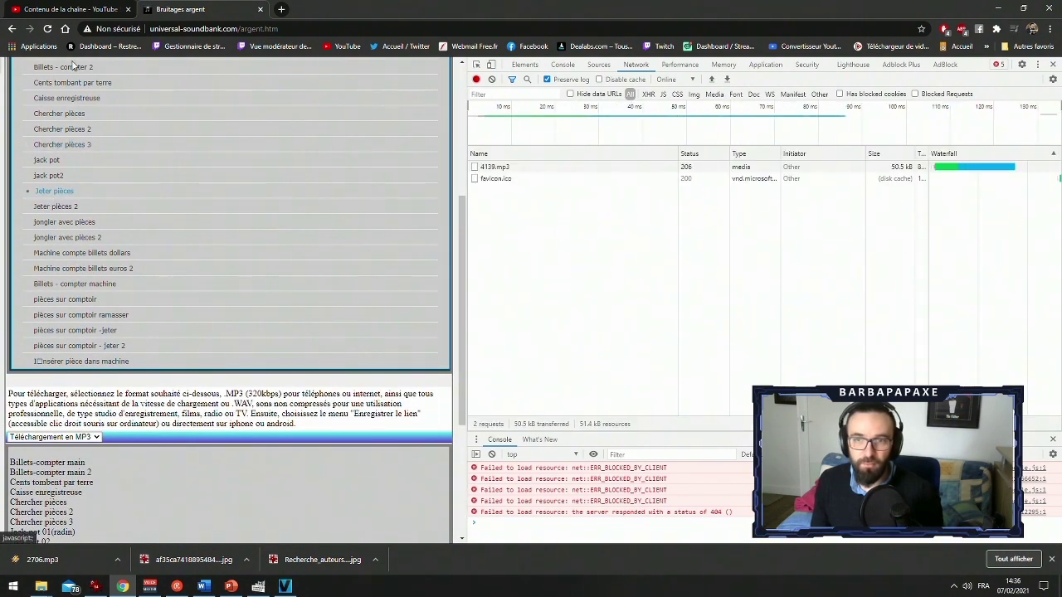
pyautogui.doubleClick(498, 168)
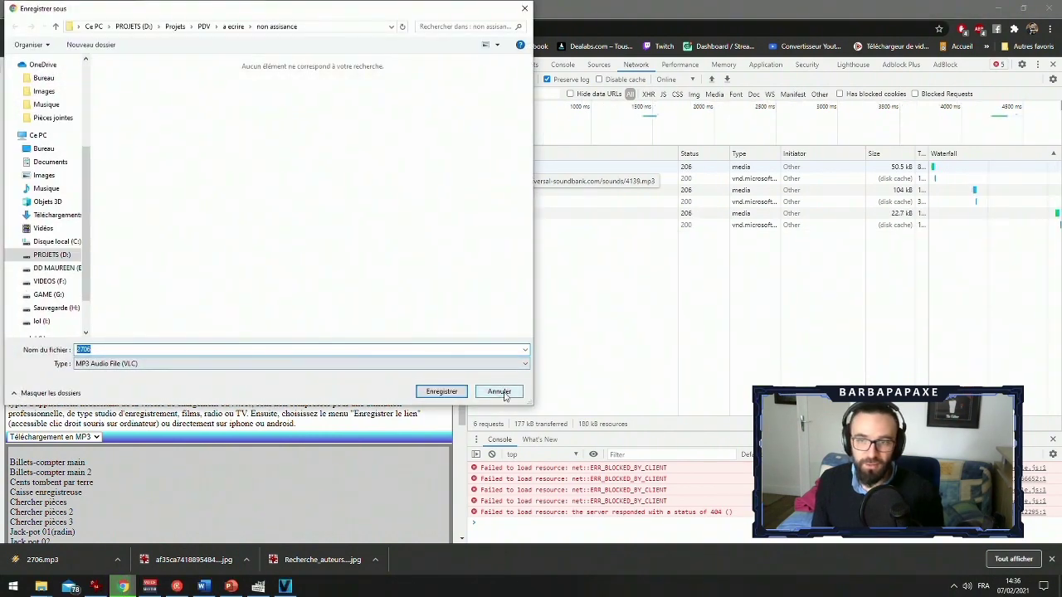
pyautogui.click(499, 391)
pyautogui.scroll(-4, 515, 268)
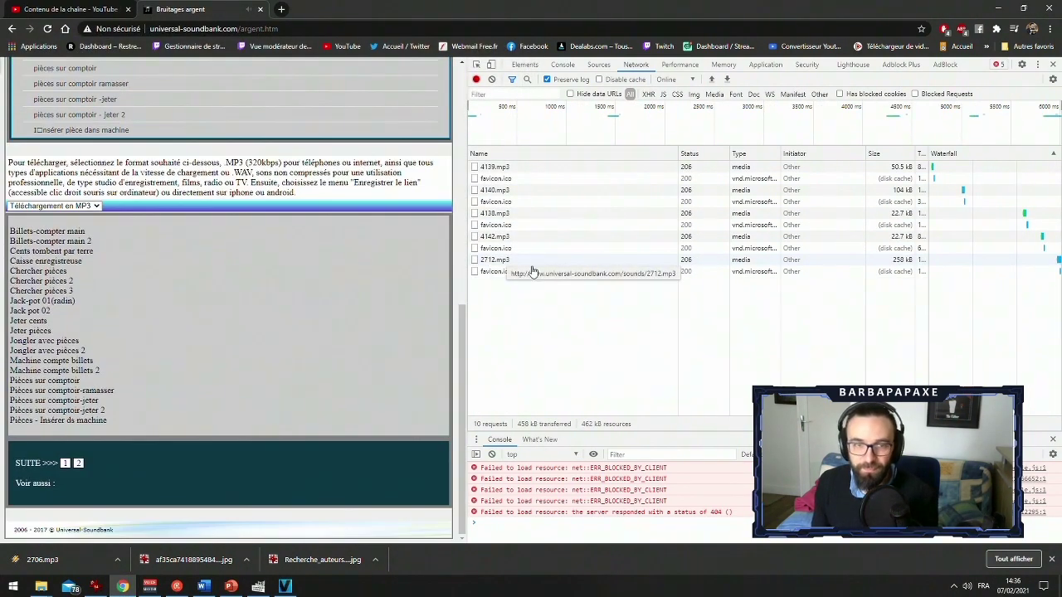
pyautogui.scroll(2, 96, 240)
pyautogui.scroll(3, 95, 241)
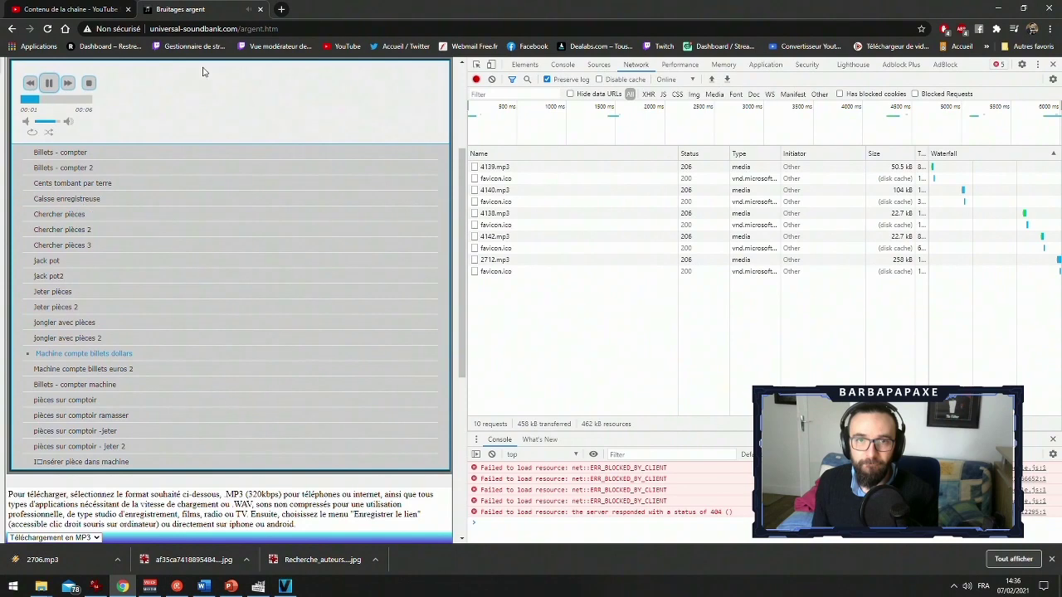
# Close the Bruitages argent page, minimize the browser and rename the 2706 file in Téléchargements as "machine à sous"
pyautogui.click(259, 9)
pyautogui.click(997, 8)
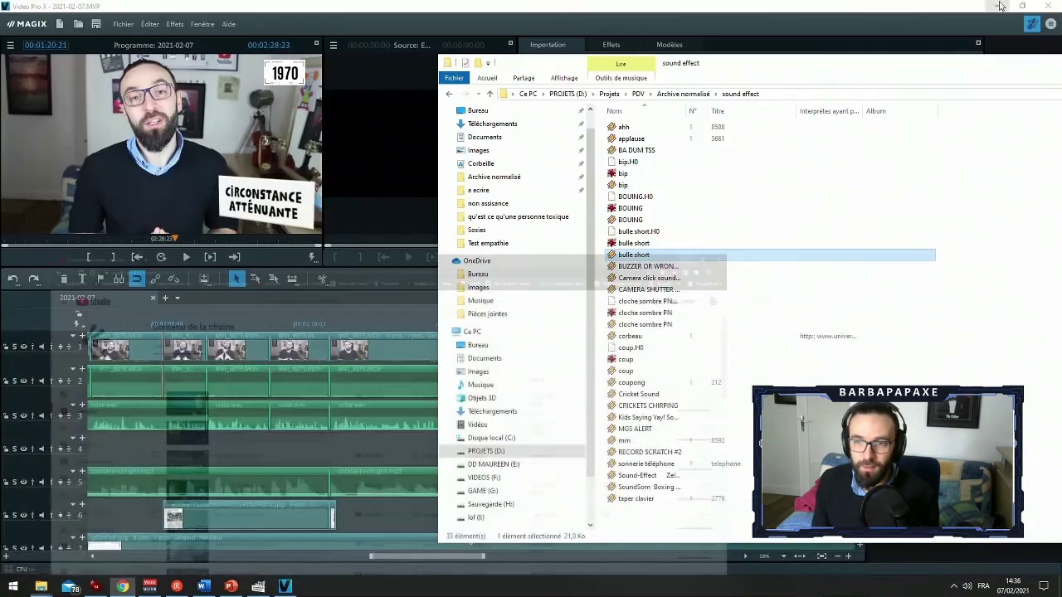
pyautogui.scroll(1, 540, 171)
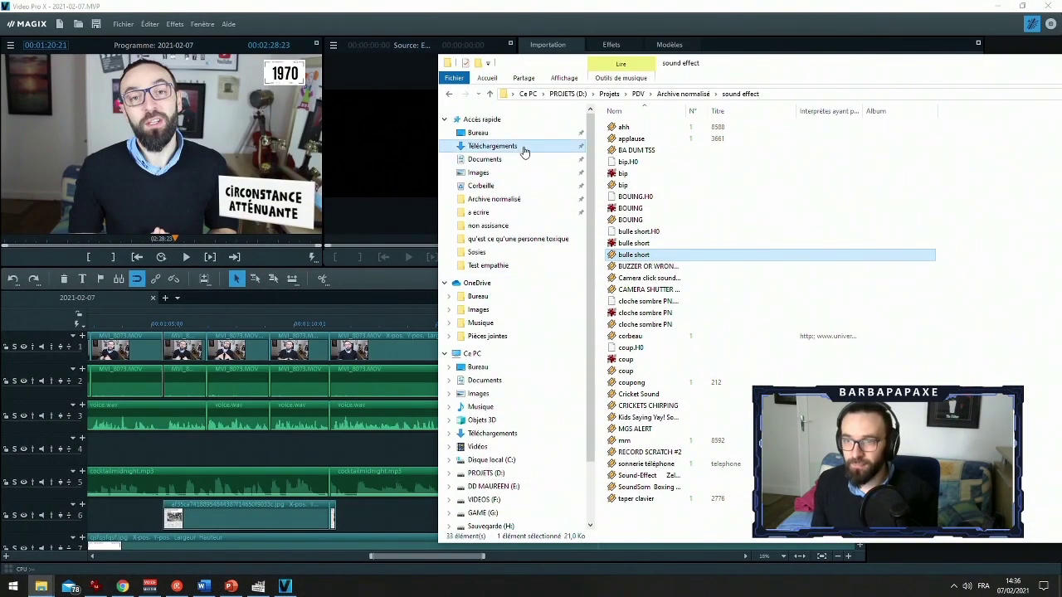
pyautogui.click(526, 146)
pyautogui.click(815, 311)
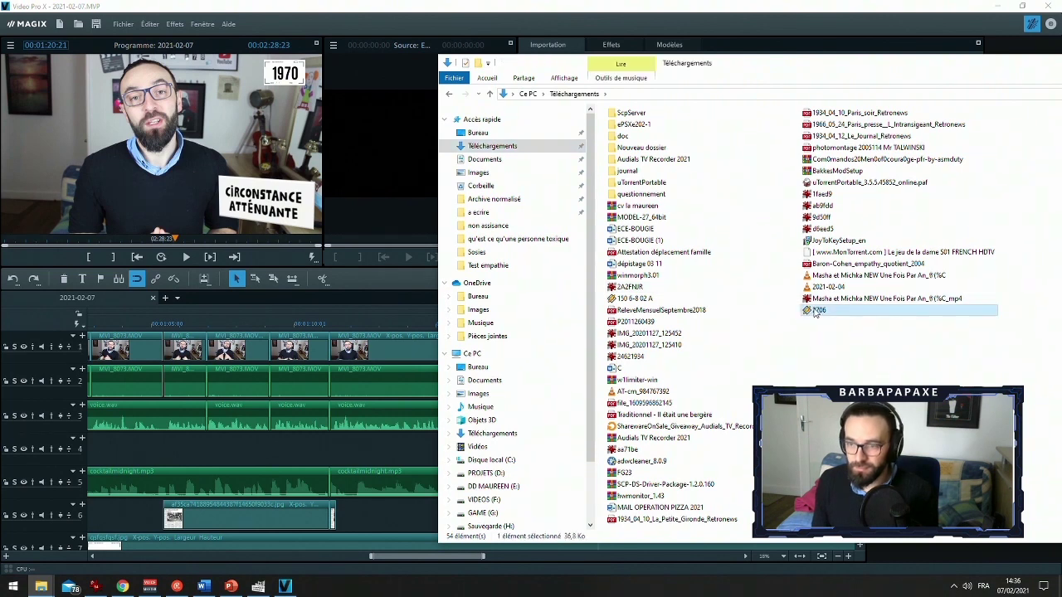
pyautogui.write('chac')
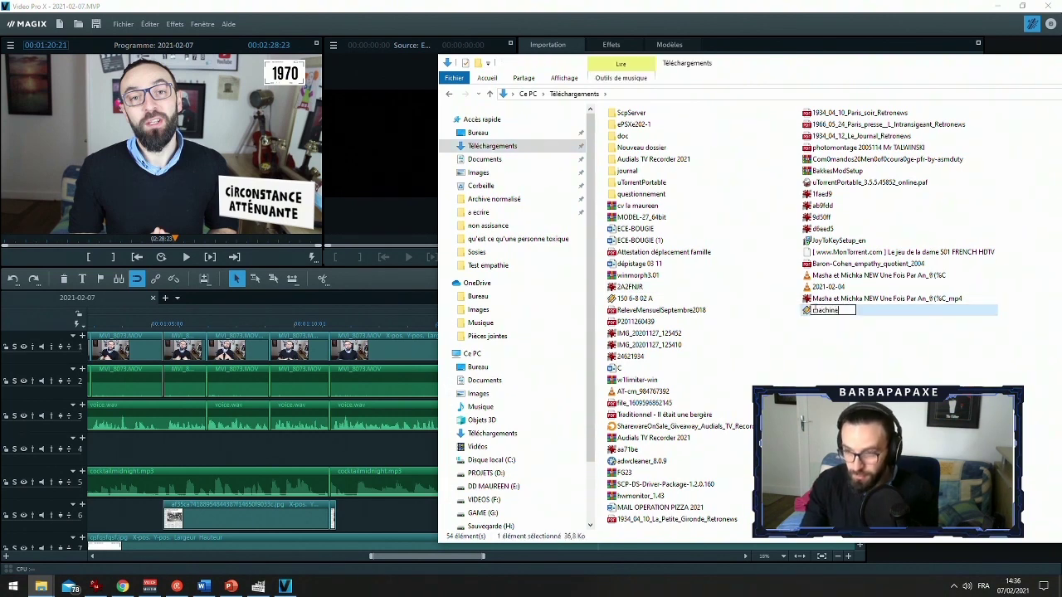
pyautogui.write('hine àç')
pyautogui.press('BackSpace')
pyautogui.write('sous')
pyautogui.press('Return')
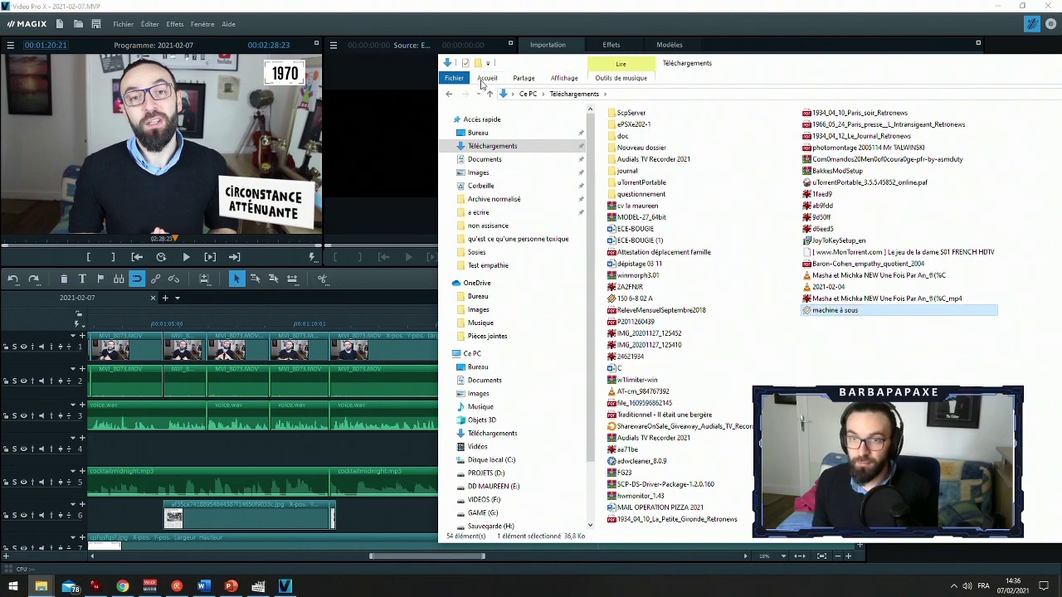
# Add the machine à sous sound from the sound effect folder to track 4 at the start of the Circonstance atténuante title
pyautogui.click(448, 94)
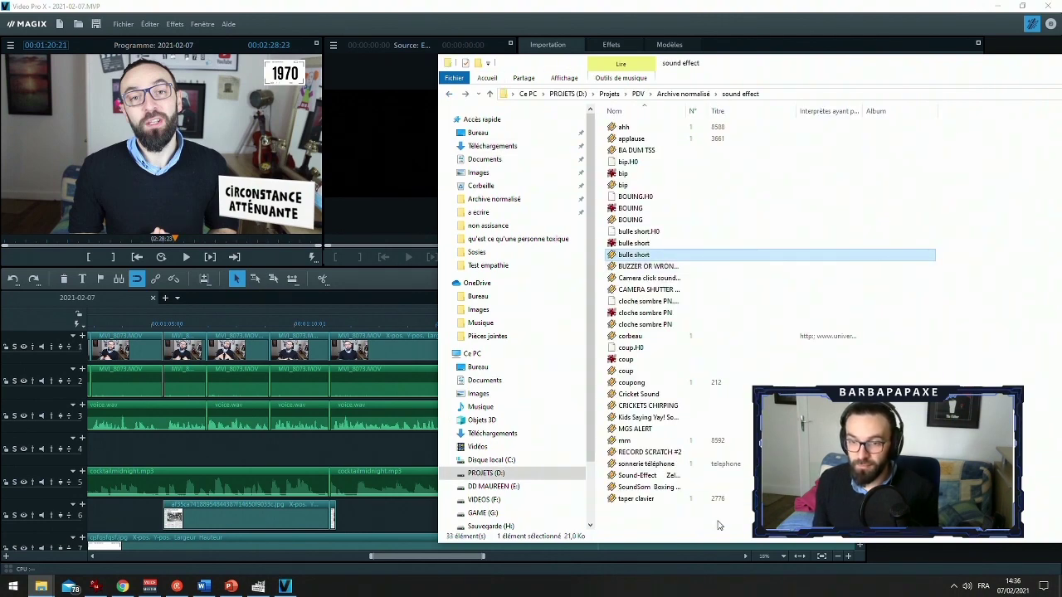
pyautogui.moveTo(674, 510); pyautogui.dragTo(587, 449)
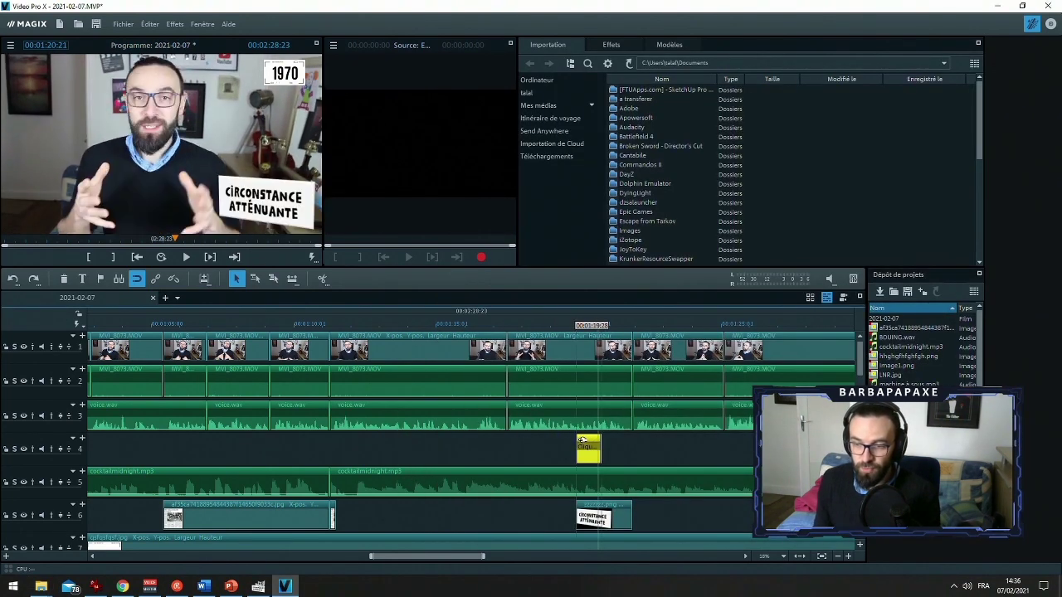
pyautogui.click(848, 557)
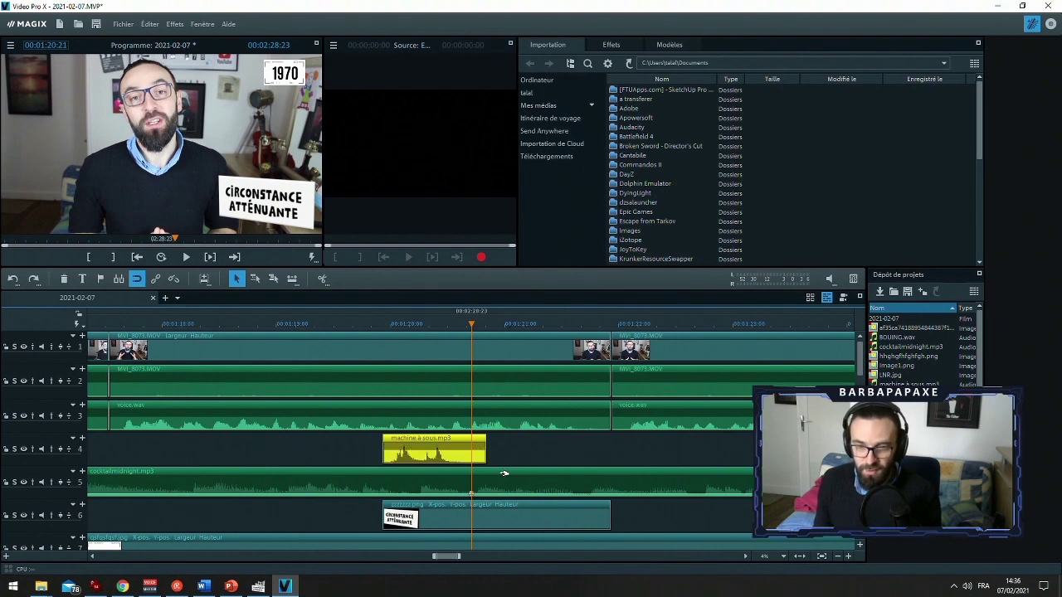
# Lower the volume of the machine à sous clip and play the passage from just before it
pyautogui.moveTo(433, 451); pyautogui.dragTo(431, 528)
pyautogui.click(339, 335)
pyautogui.press('space')
pyautogui.click(329, 323)
pyautogui.press('space')
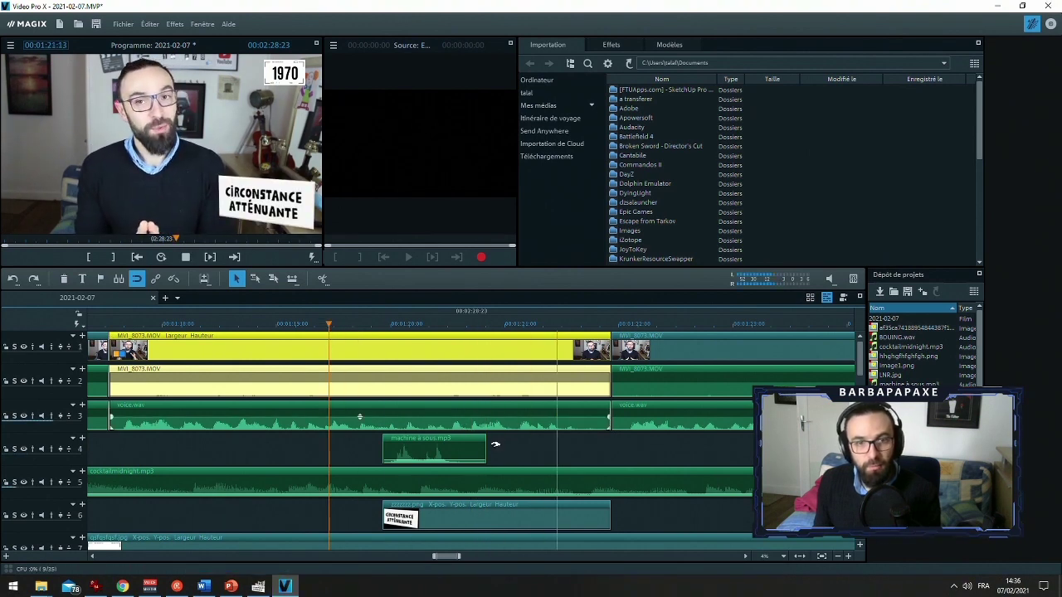
# Split the cocktailmidnight music on track 5 at 00:01:25:04, where the side-facing clip begins
pyautogui.click(827, 556)
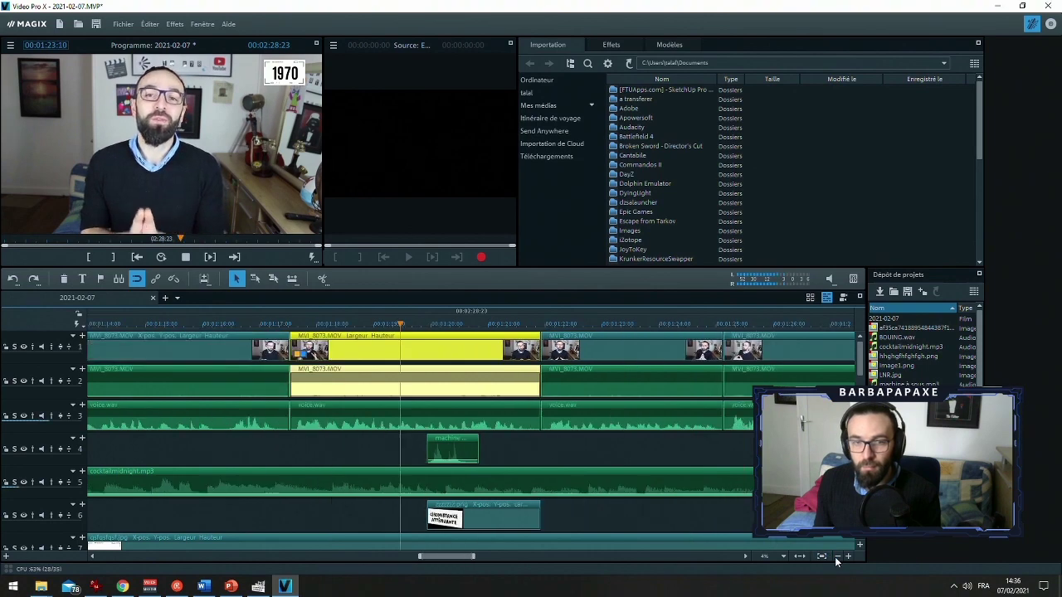
pyautogui.click(657, 325)
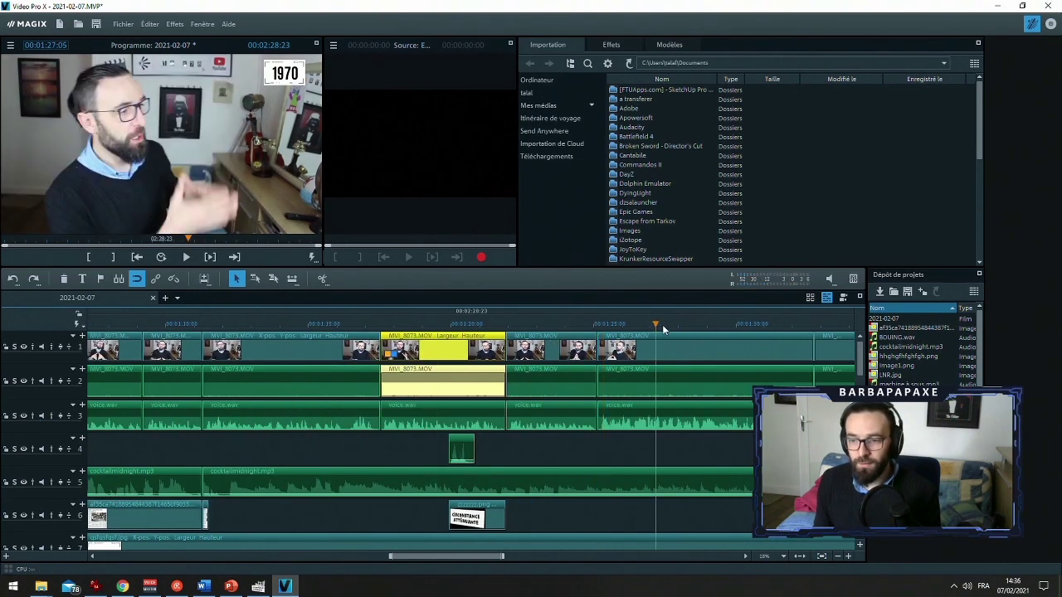
pyautogui.click(746, 555)
pyautogui.click(746, 555)
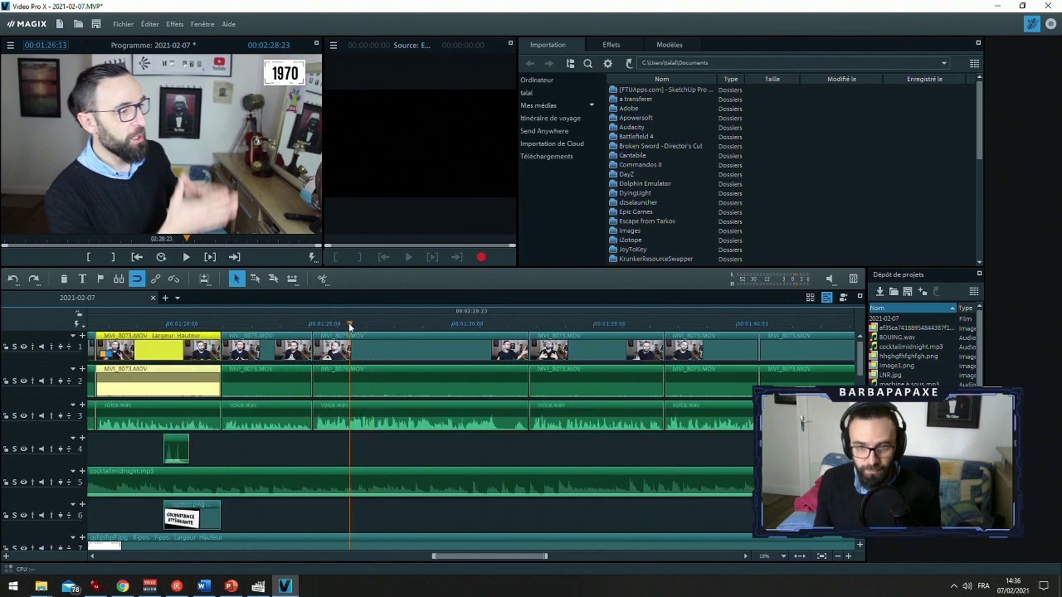
pyautogui.click(350, 406)
pyautogui.click(340, 480)
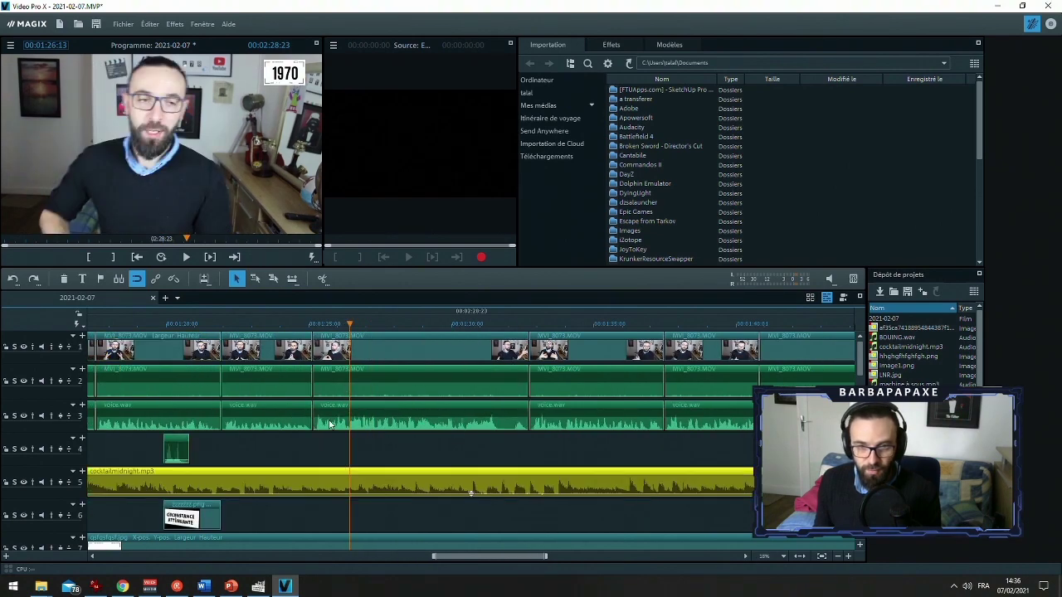
pyautogui.click(314, 326)
pyautogui.press('t')
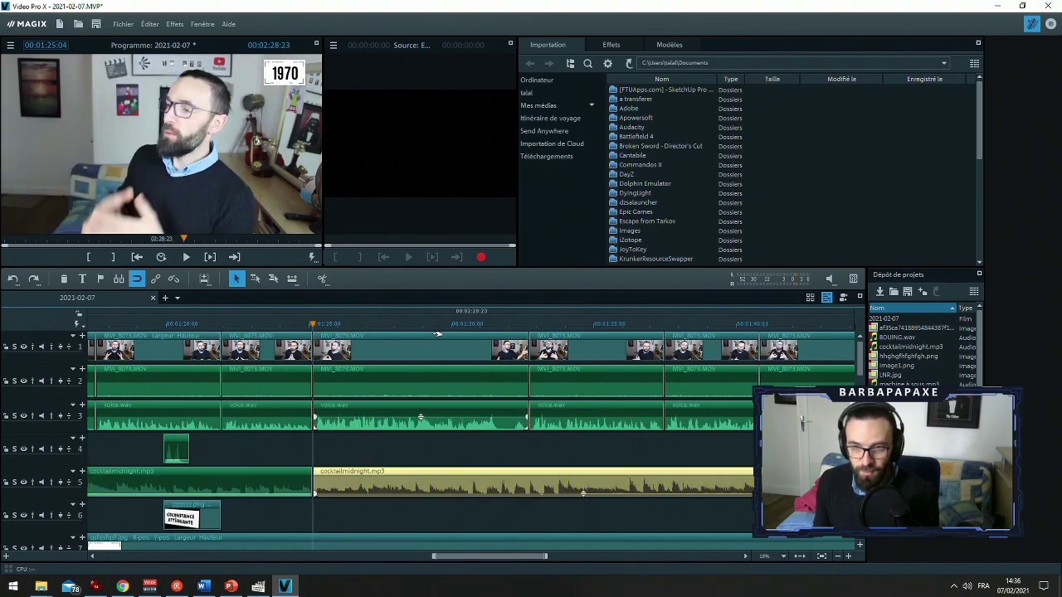
# Split the music at the end of that clip, at 00:01:32:22, and delete the section beneath the clip
pyautogui.click(539, 341)
pyautogui.click(516, 484)
pyautogui.press('t')
pyautogui.click(516, 483)
pyautogui.press('Delete')
# Apply the equalizer preset "Simuler téléphone" to the voice clip above the music gap
pyautogui.click(353, 412)
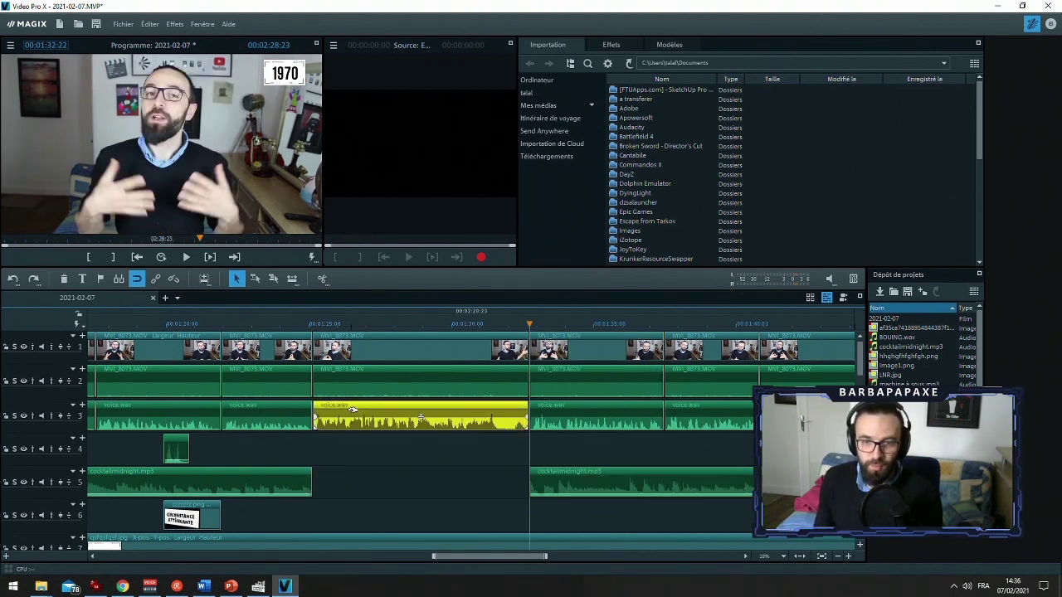
pyautogui.click(363, 318)
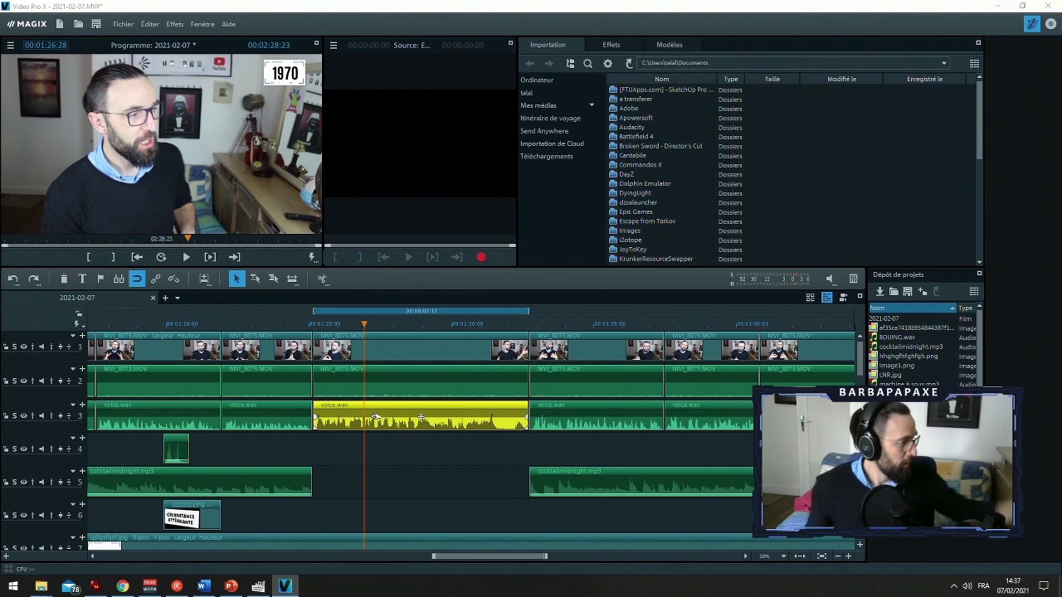
pyautogui.doubleClick(375, 419)
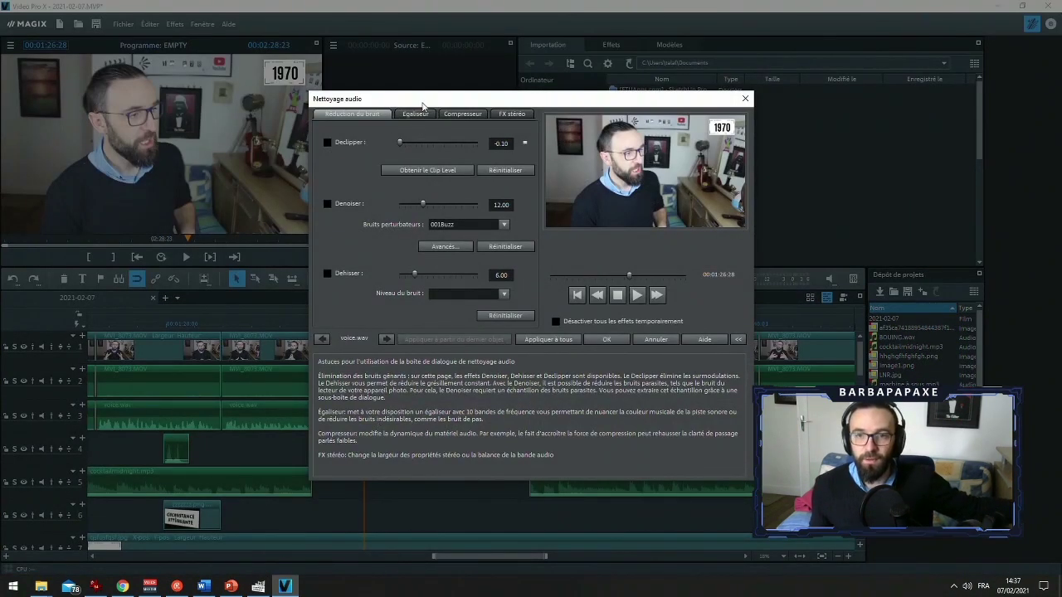
pyautogui.click(424, 114)
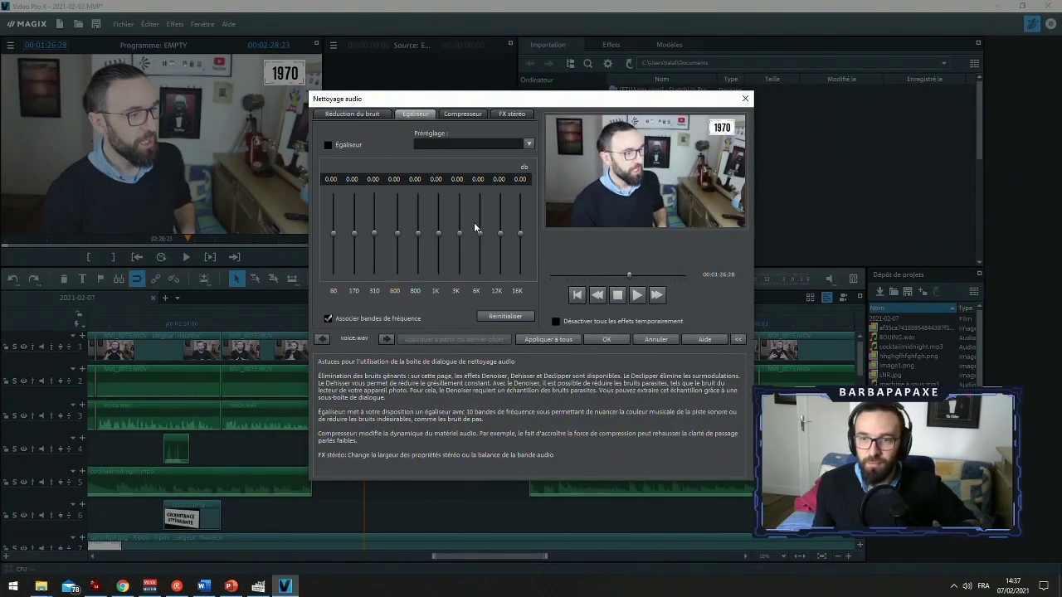
pyautogui.click(529, 144)
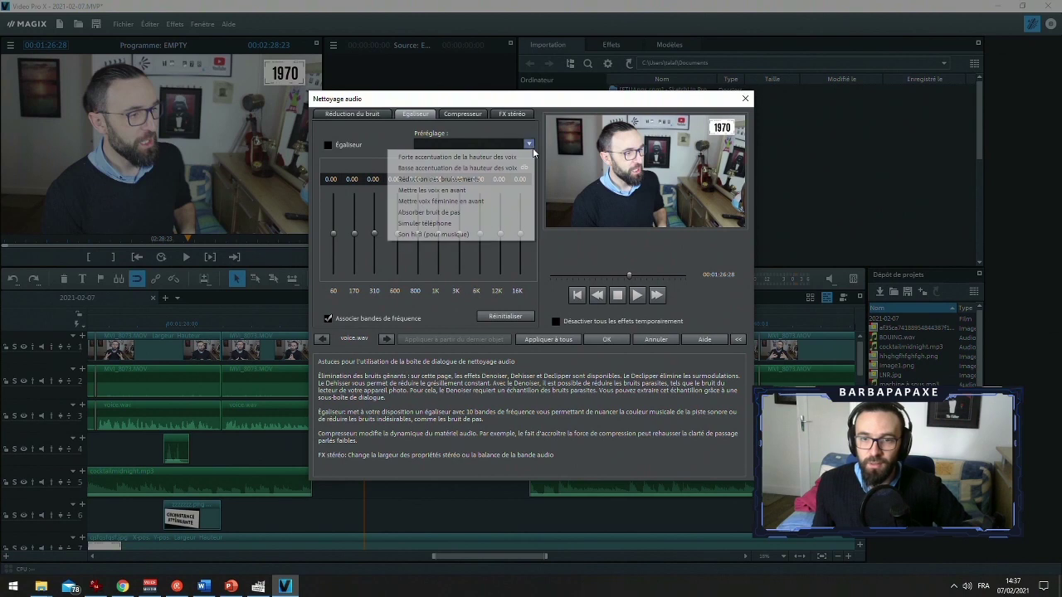
pyautogui.click(463, 224)
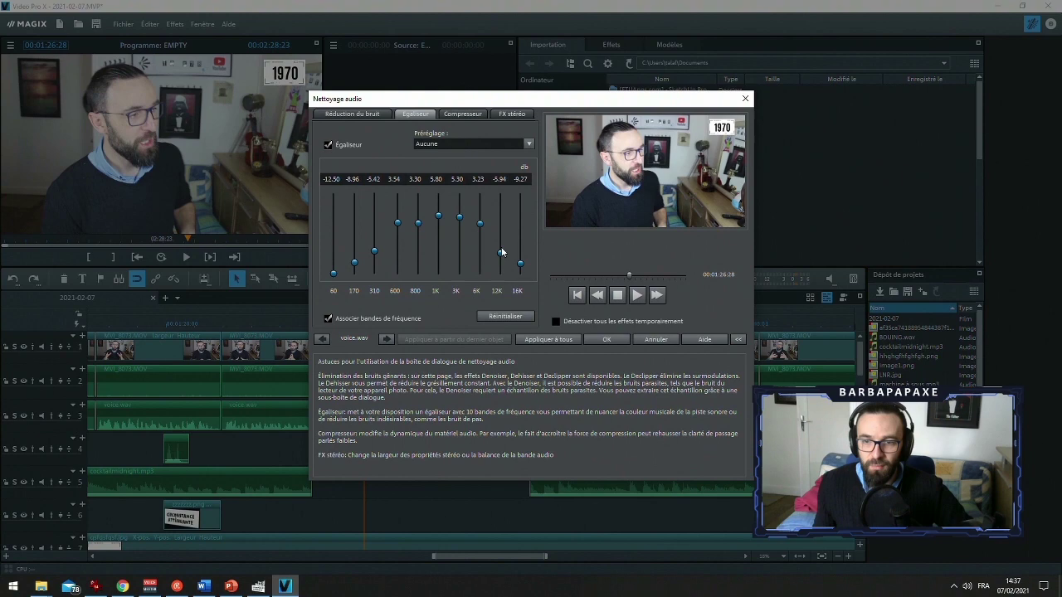
pyautogui.click(621, 339)
# Lower the equalized voice clip's volume while checking its playback levels in the mixer, and close the mixer
pyautogui.press('space')
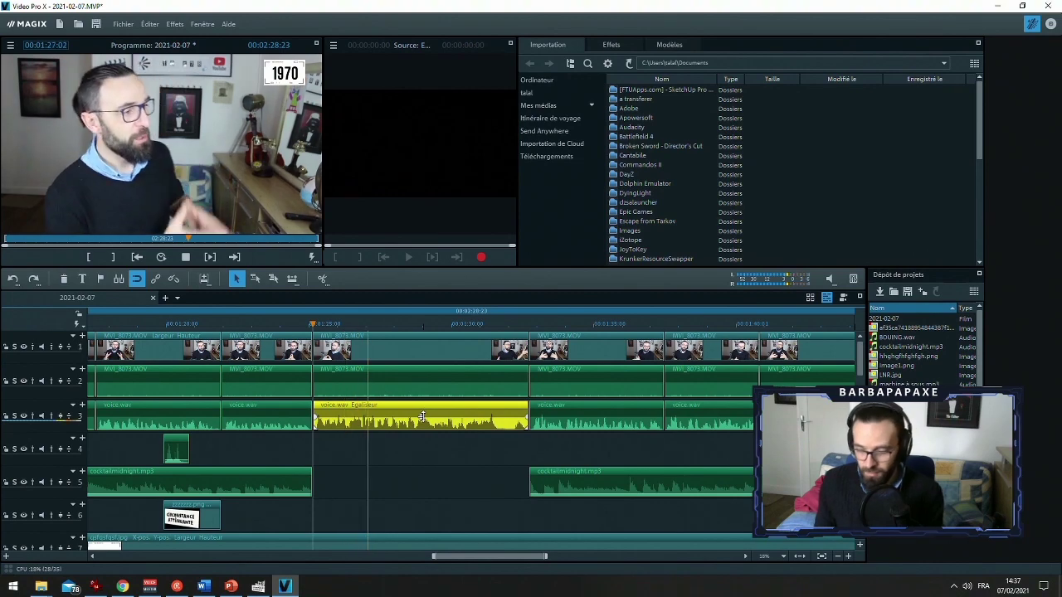
pyautogui.press('m')
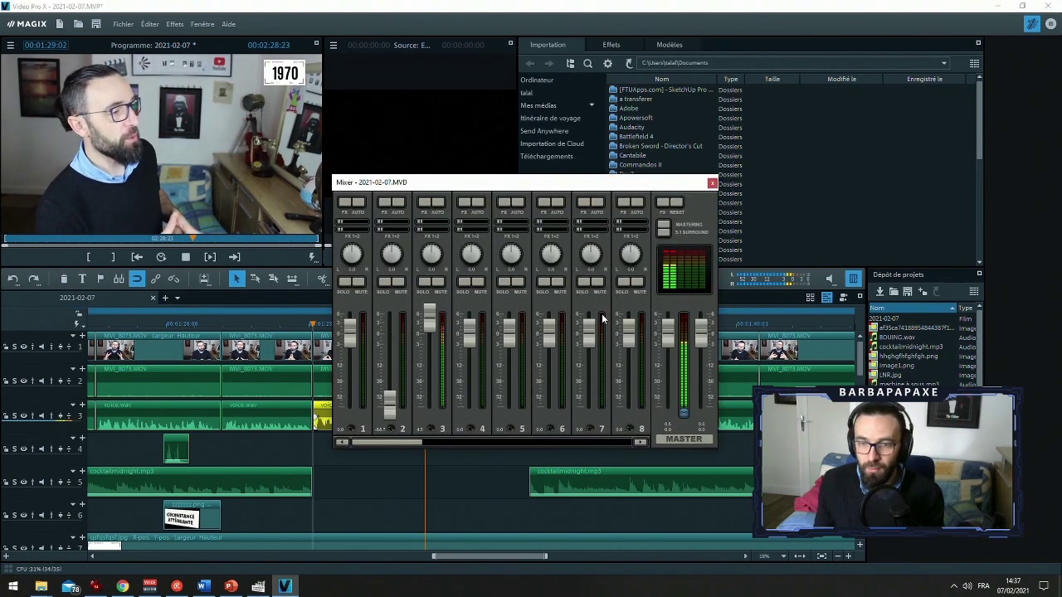
pyautogui.press('space')
pyautogui.moveTo(671, 187); pyautogui.dragTo(830, 179)
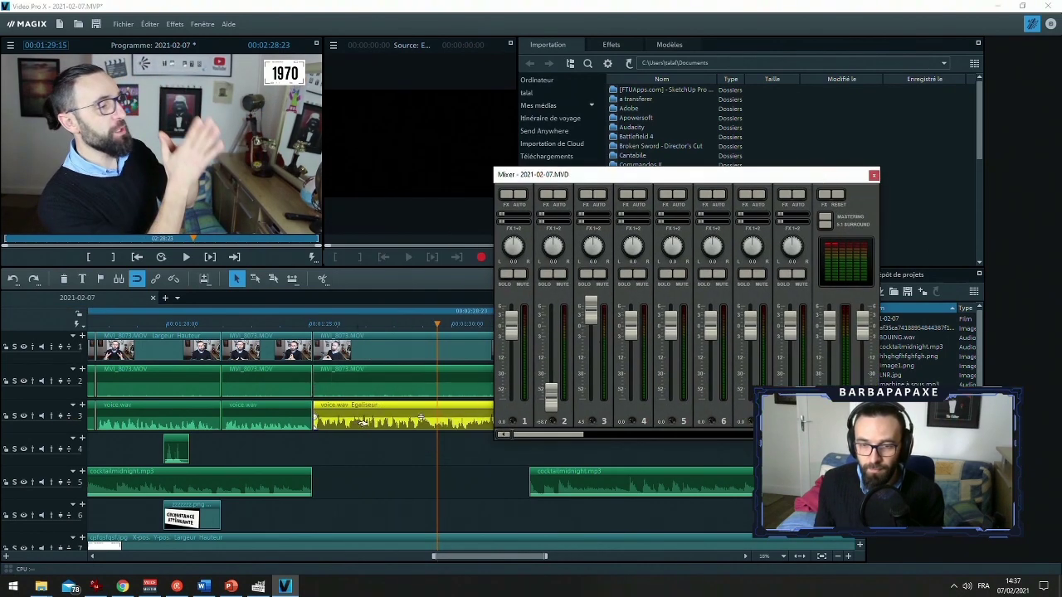
pyautogui.moveTo(419, 416); pyautogui.dragTo(419, 453)
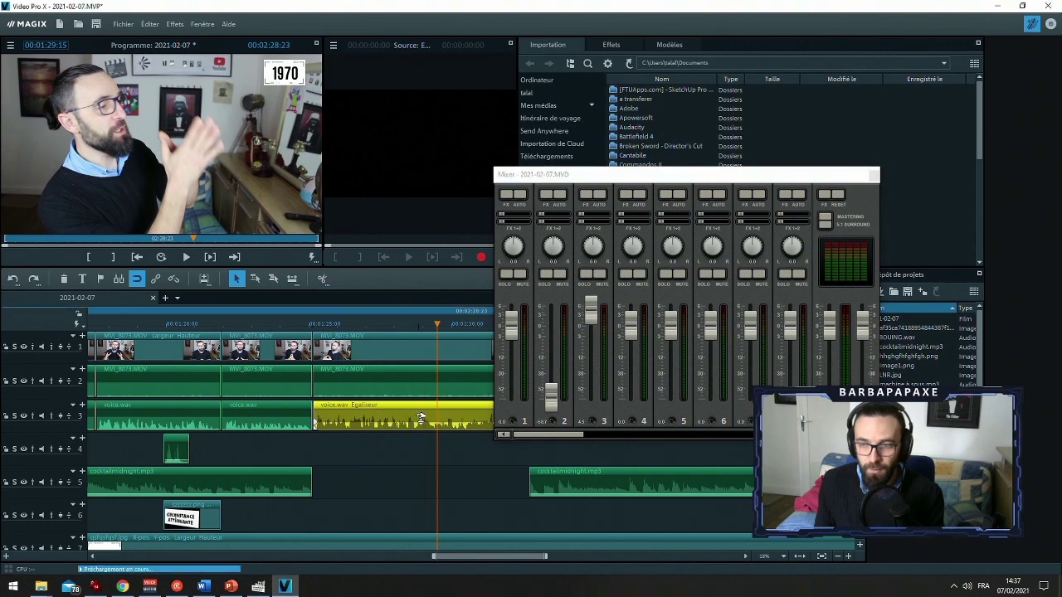
pyautogui.press('space')
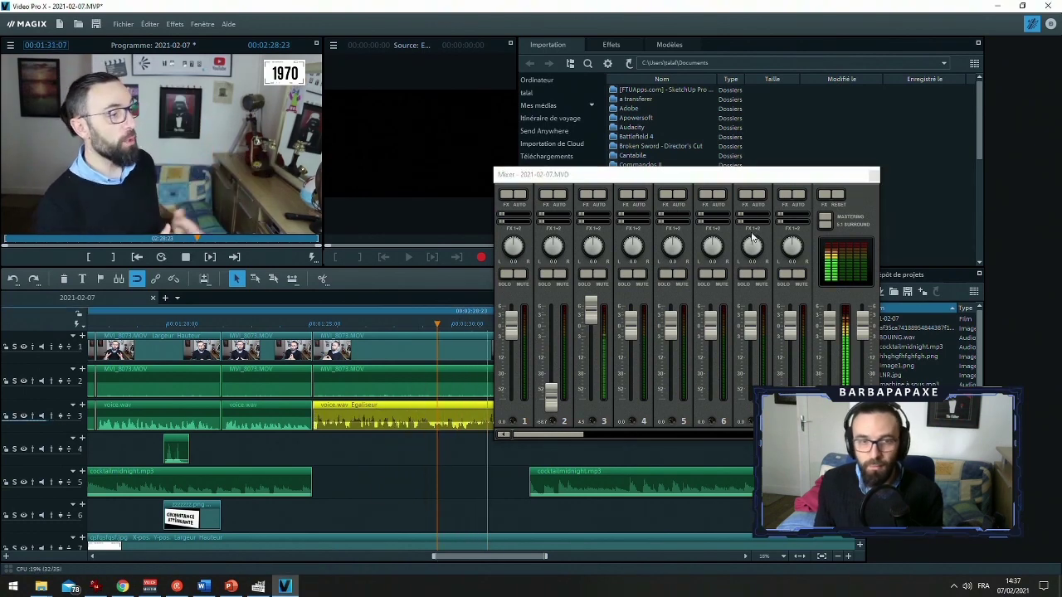
pyautogui.click(873, 174)
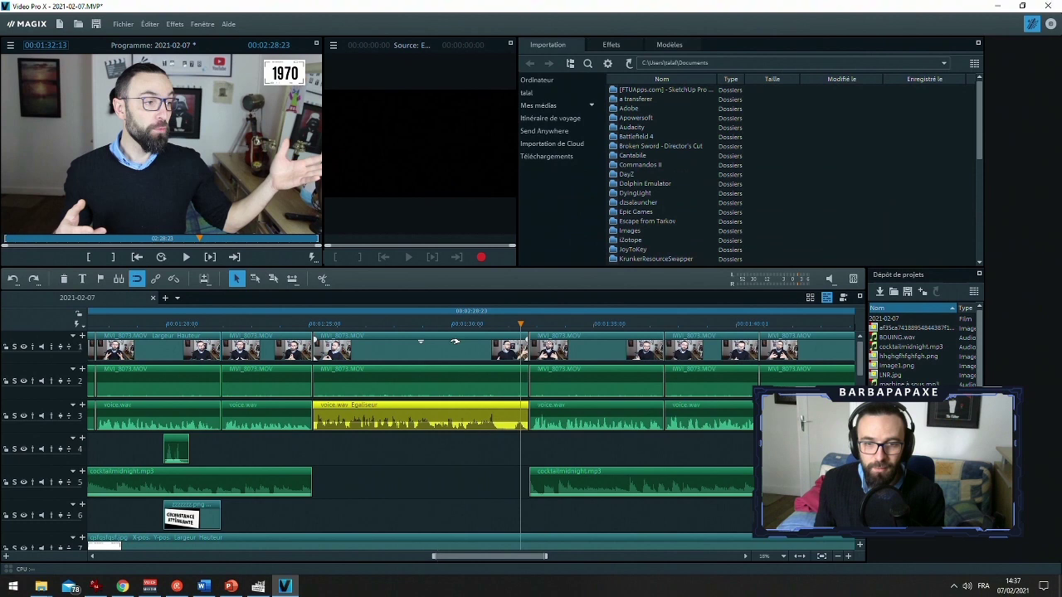
# Play back the passage around the highlighted voice clip and save the project
pyautogui.click(299, 324)
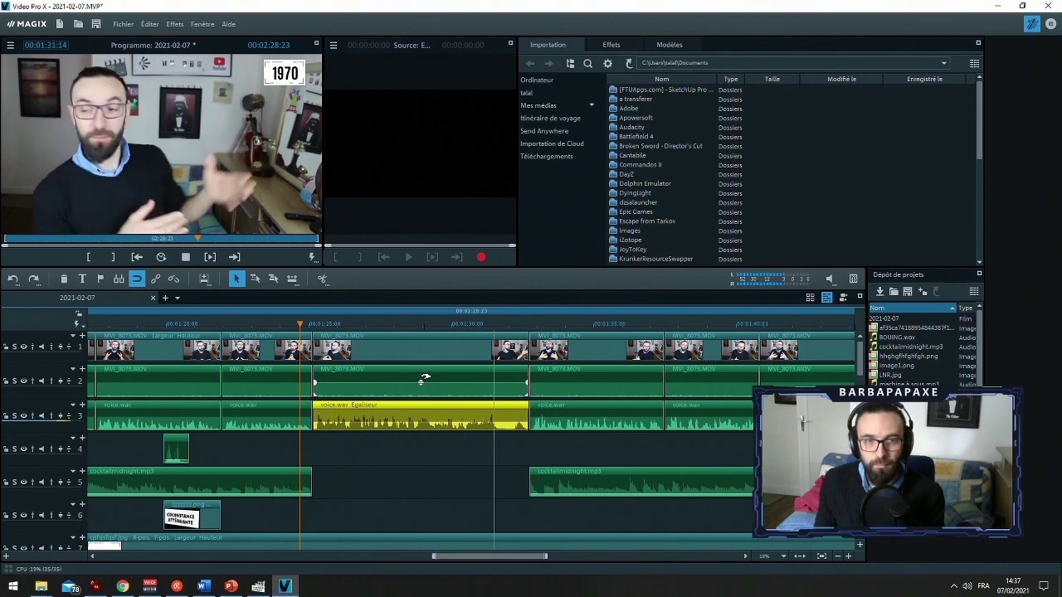
pyautogui.press('space')
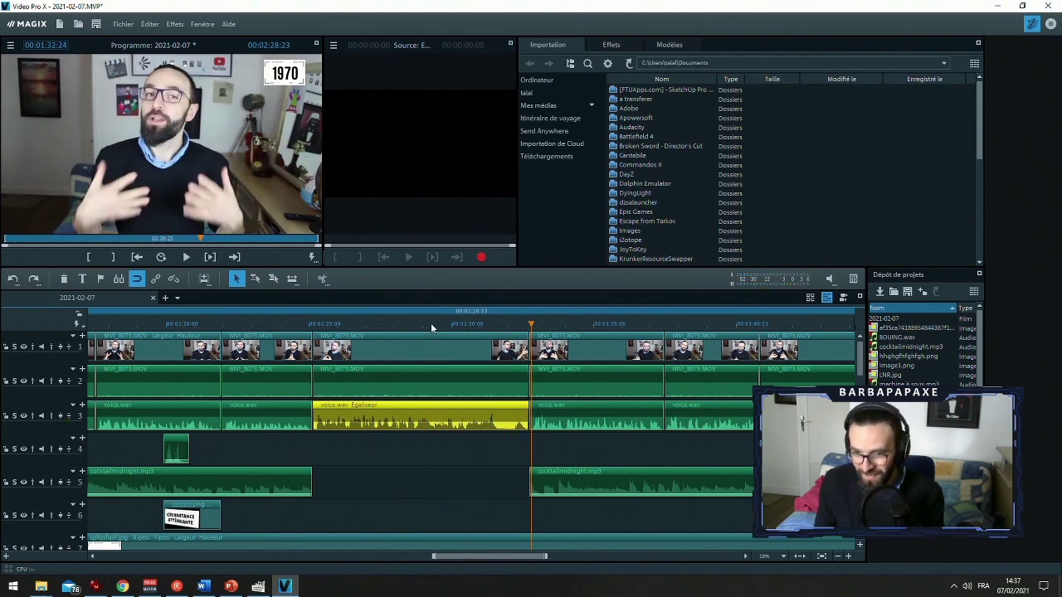
pyautogui.click(431, 323)
pyautogui.hotkey('ctrl', 's')
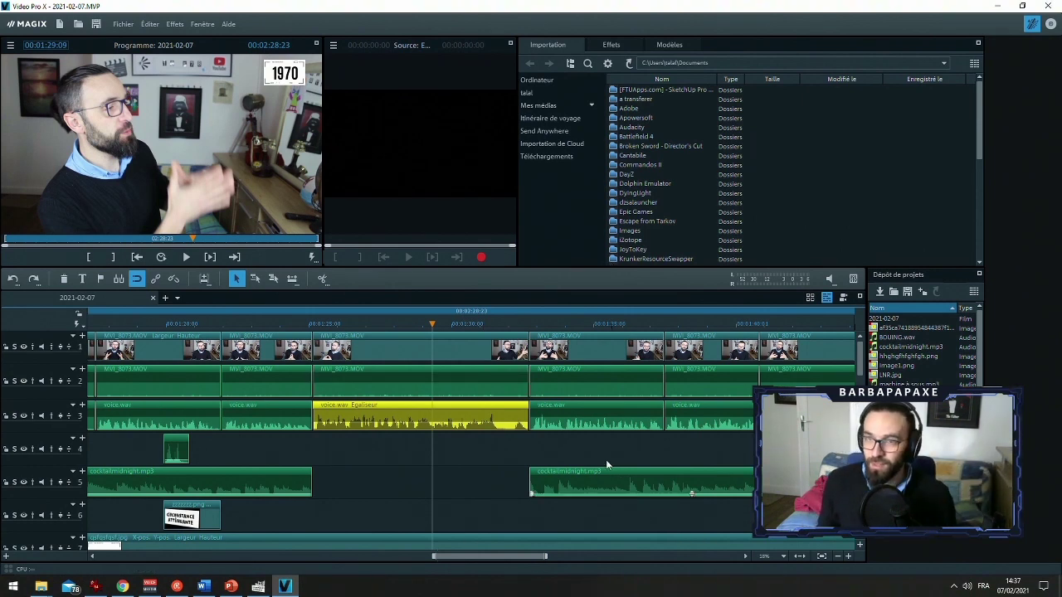
# Apply the 16mm basic film look to the video clip above the highlighted voice clip
pyautogui.click(622, 44)
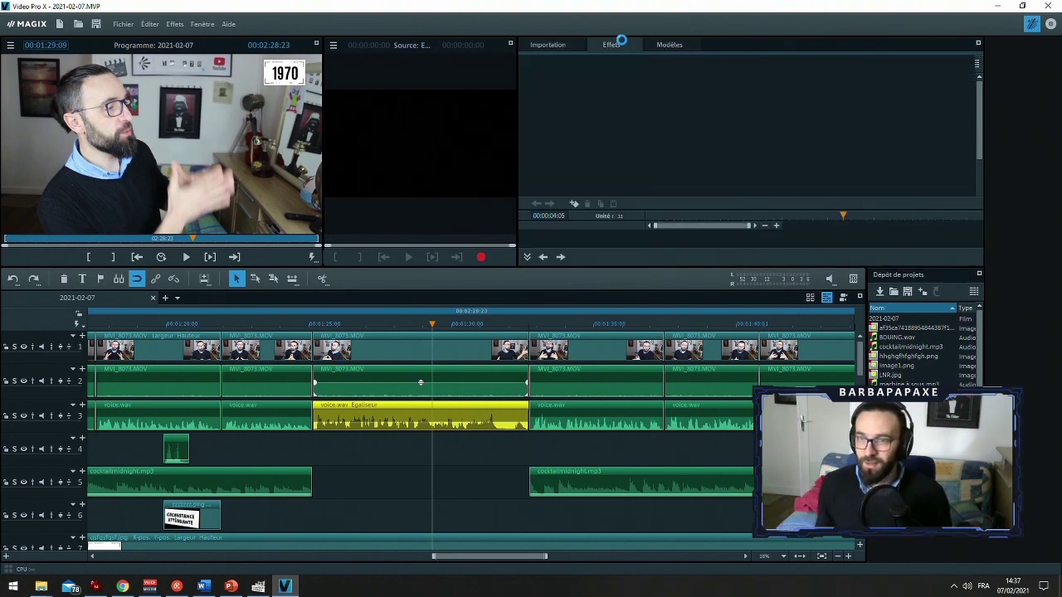
pyautogui.scroll(5, 561, 121)
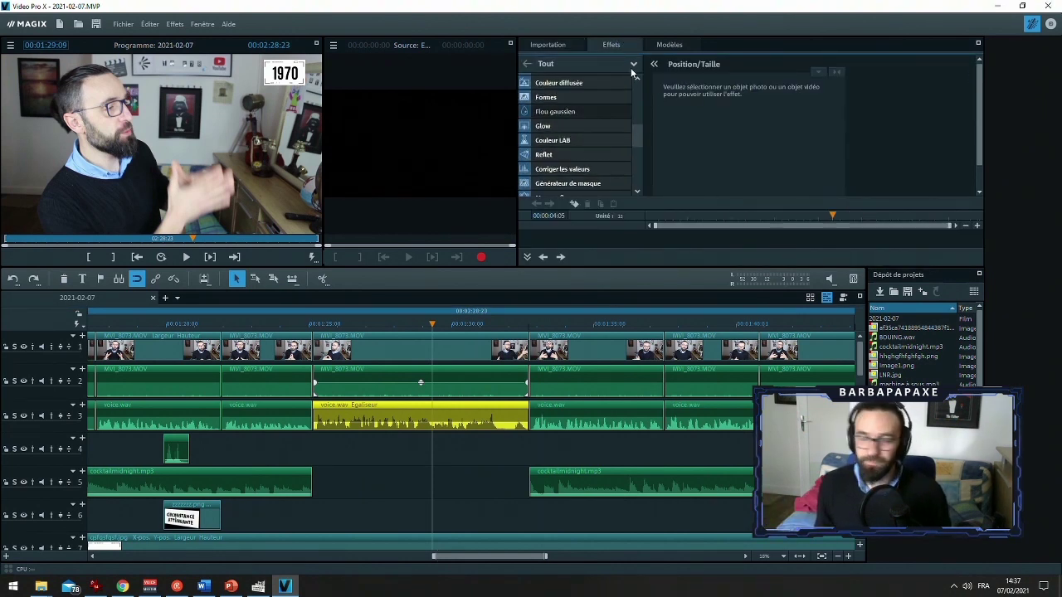
pyautogui.click(660, 46)
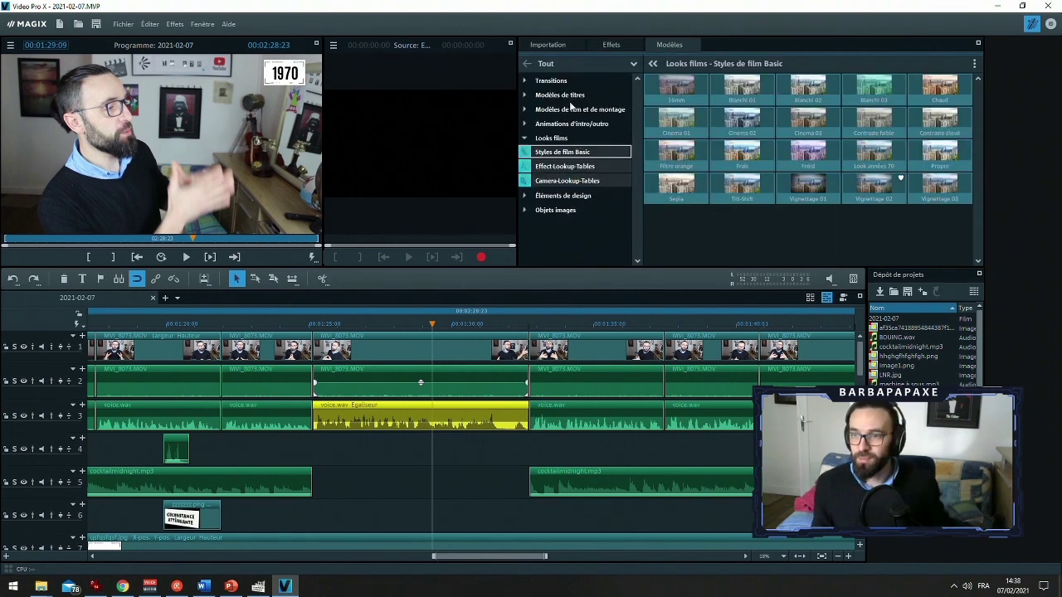
pyautogui.click(675, 83)
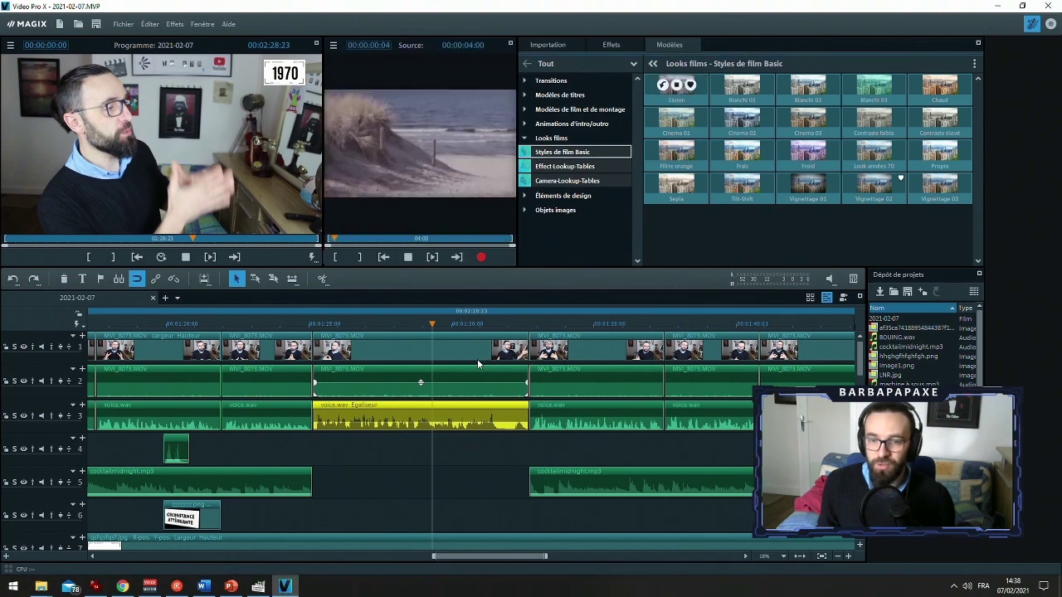
pyautogui.click(661, 84)
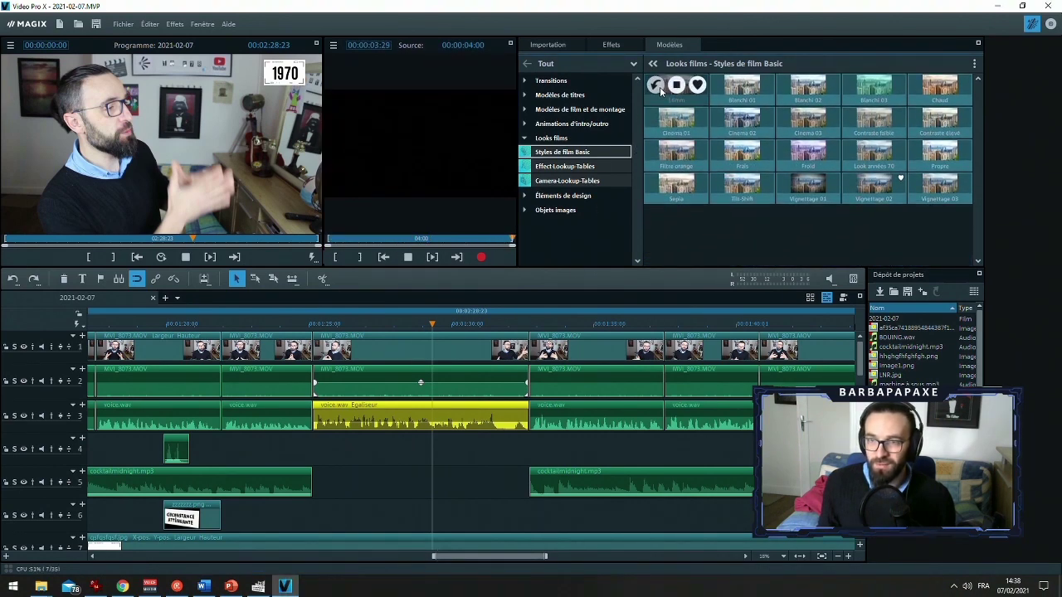
pyautogui.moveTo(667, 81); pyautogui.dragTo(423, 342)
# Play back the passage from just before the restyled clip to check its film look
pyautogui.moveTo(335, 325); pyautogui.dragTo(299, 324)
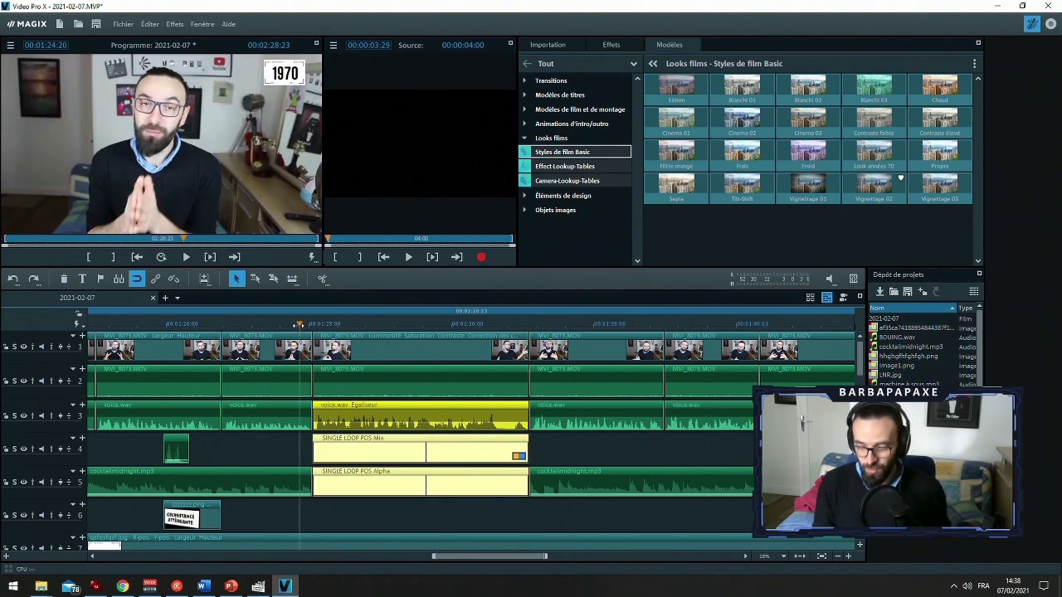
pyautogui.press('space')
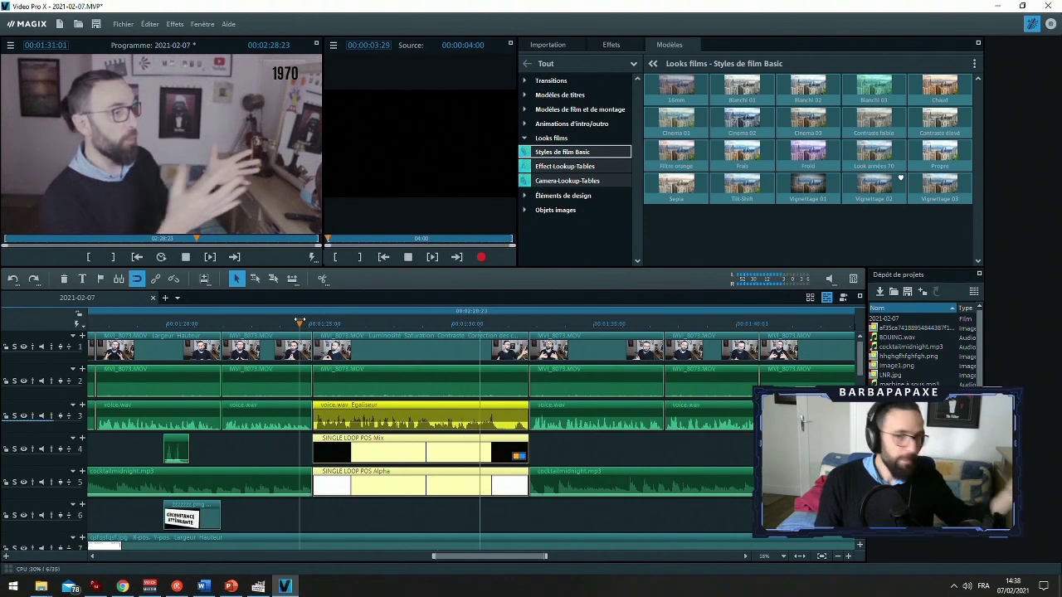
pyautogui.press('space')
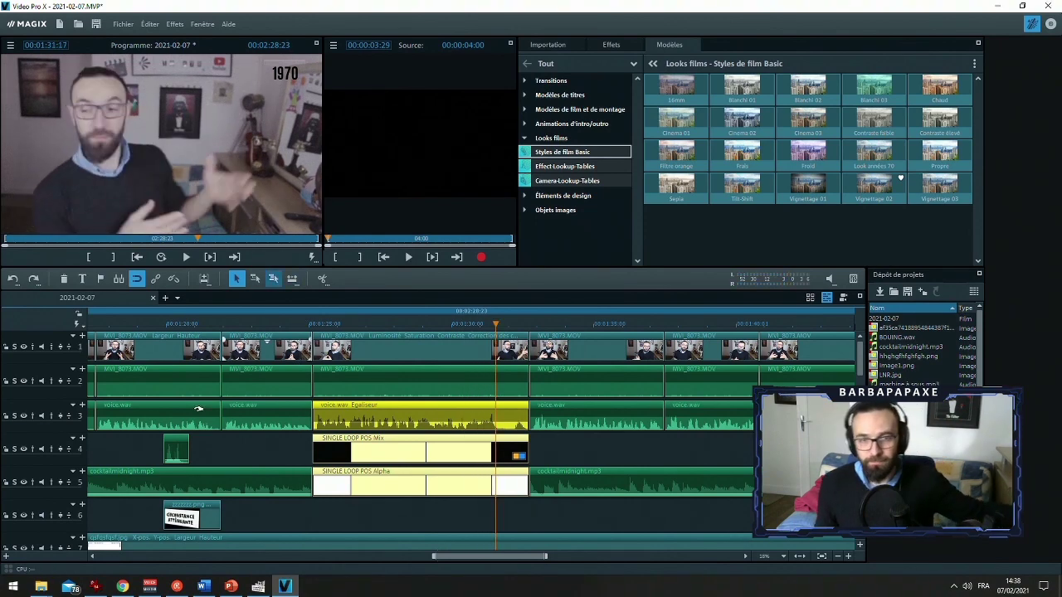
# Switch to Chrome and search Google Images for "écran cathodique png"
pyautogui.click(122, 585)
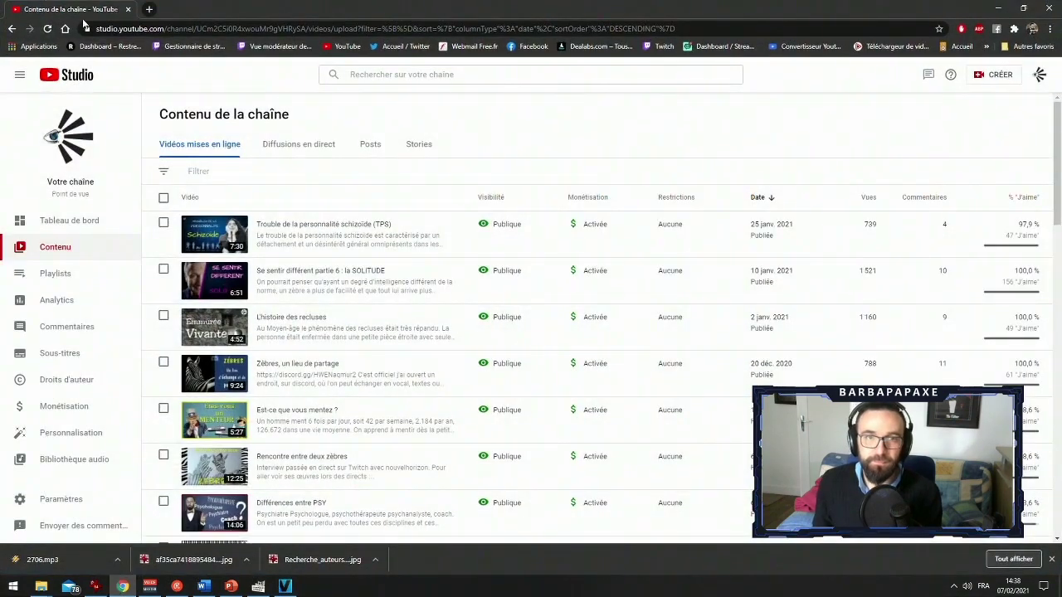
pyautogui.click(64, 26)
pyautogui.write('ecran cathodique png')
pyautogui.press('Return')
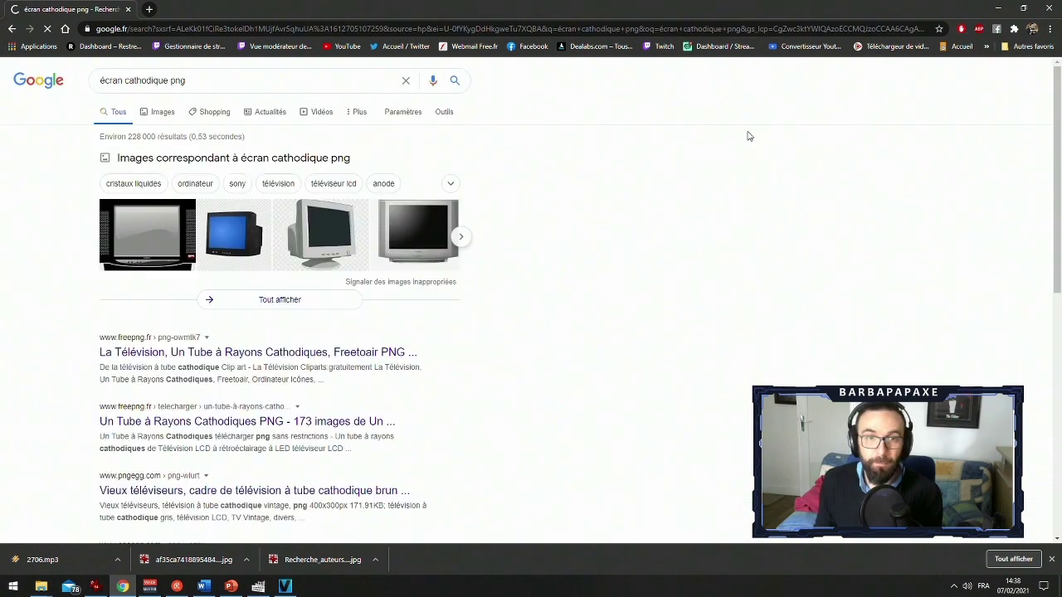
pyautogui.click(175, 111)
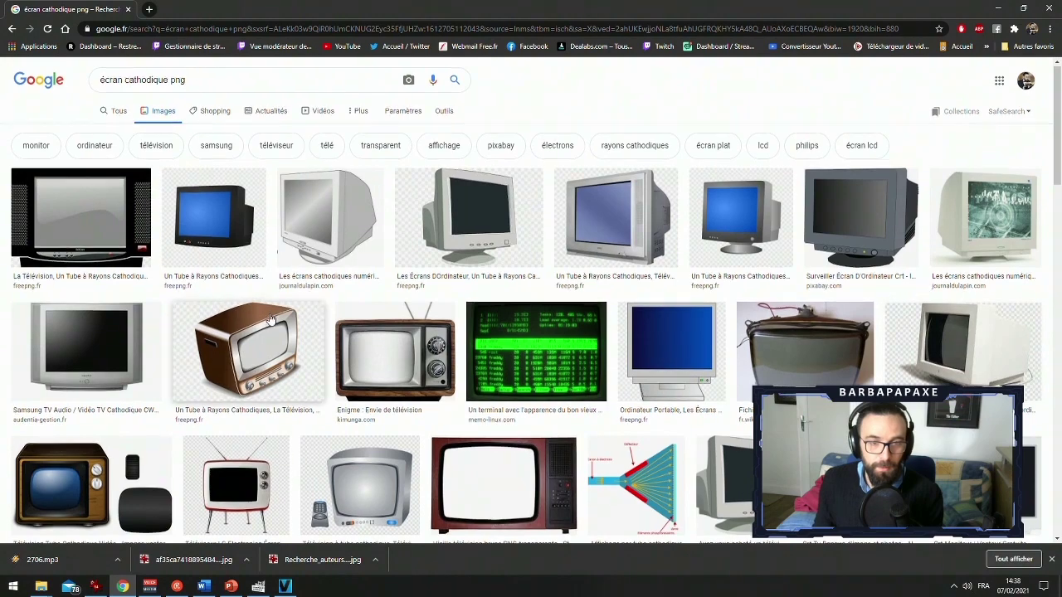
# Open the preview of the grey Samsung cathode-ray television and look through its similar images
pyautogui.scroll(-1, 249, 348)
pyautogui.click(87, 290)
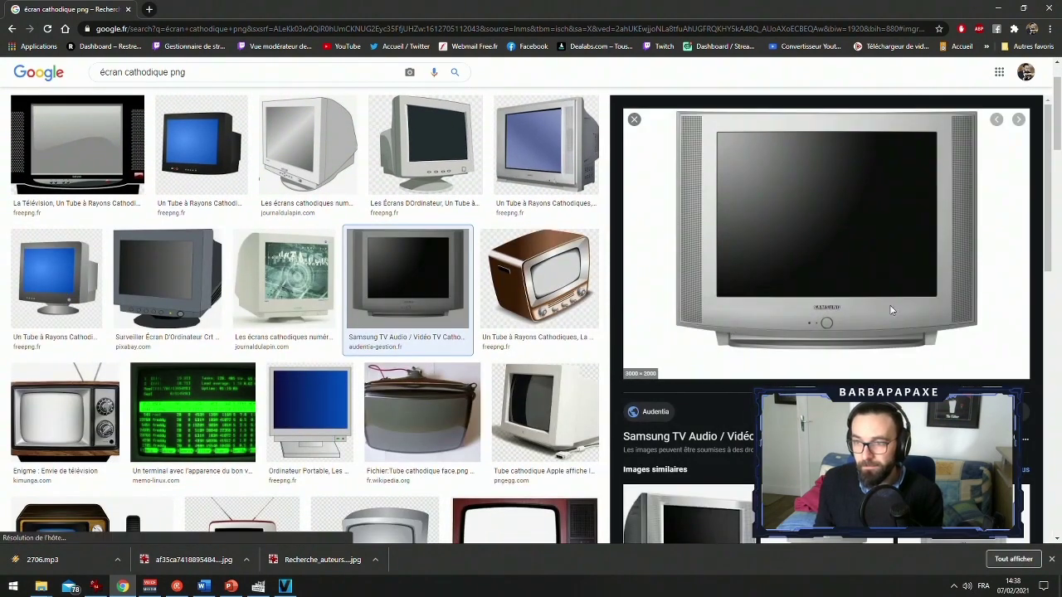
pyautogui.scroll(-3, 889, 304)
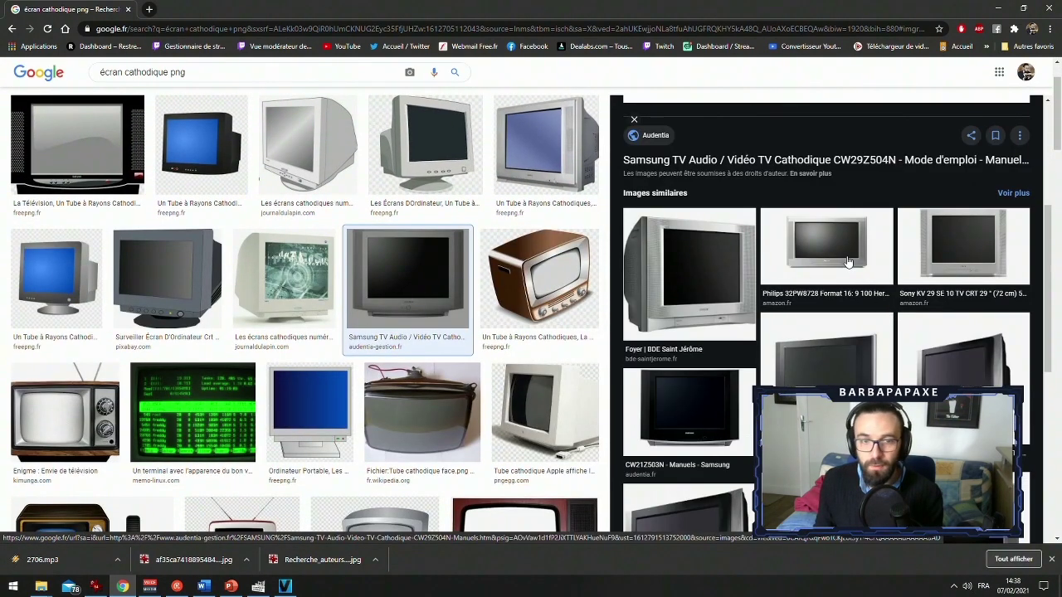
pyautogui.scroll(-2, 920, 311)
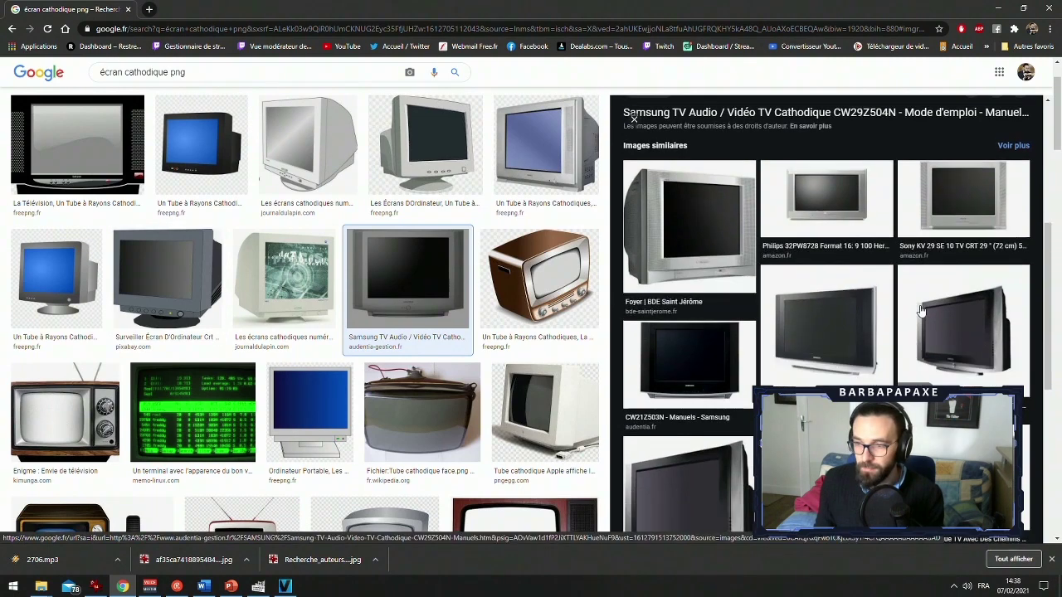
pyautogui.scroll(-2, 921, 311)
pyautogui.scroll(8, 904, 332)
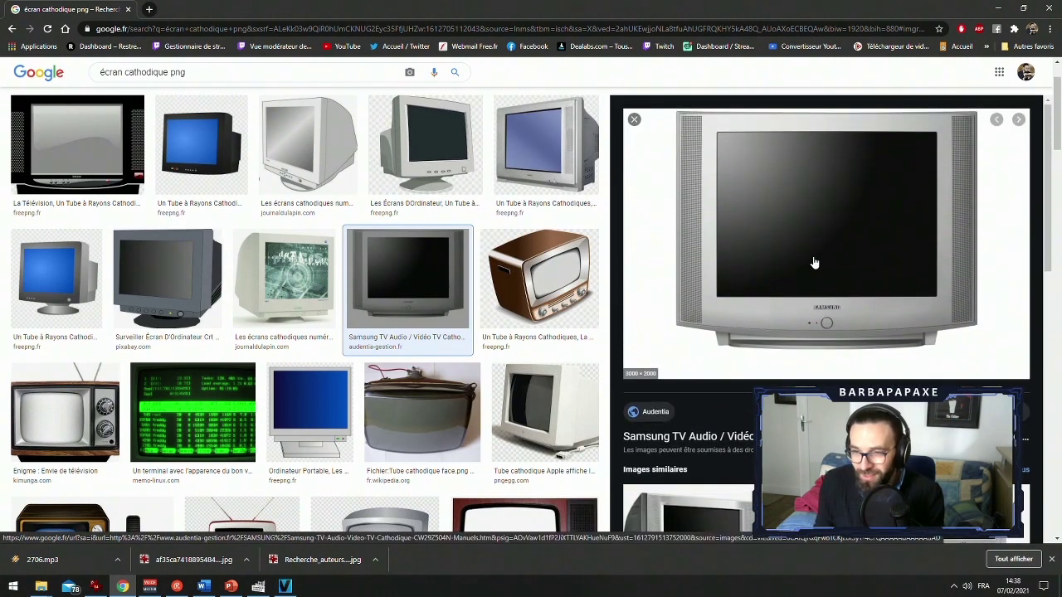
# Save the Samsung television image in the "non assisance" folder, then return to Video Pro X and place the playhead near the restyled clip's start
pyautogui.rightClick(811, 254)
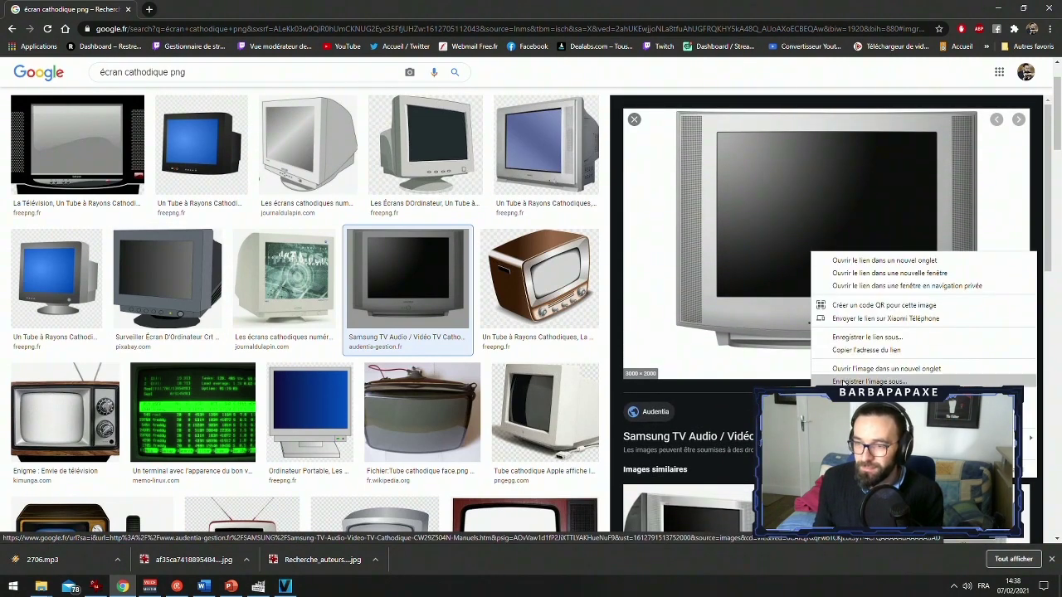
pyautogui.click(821, 381)
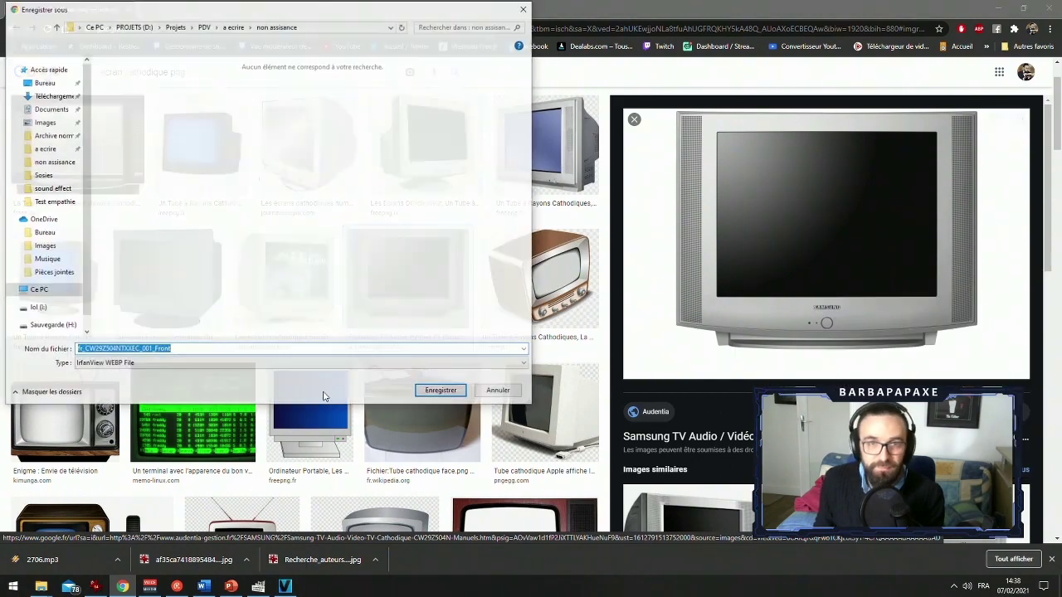
pyautogui.click(441, 390)
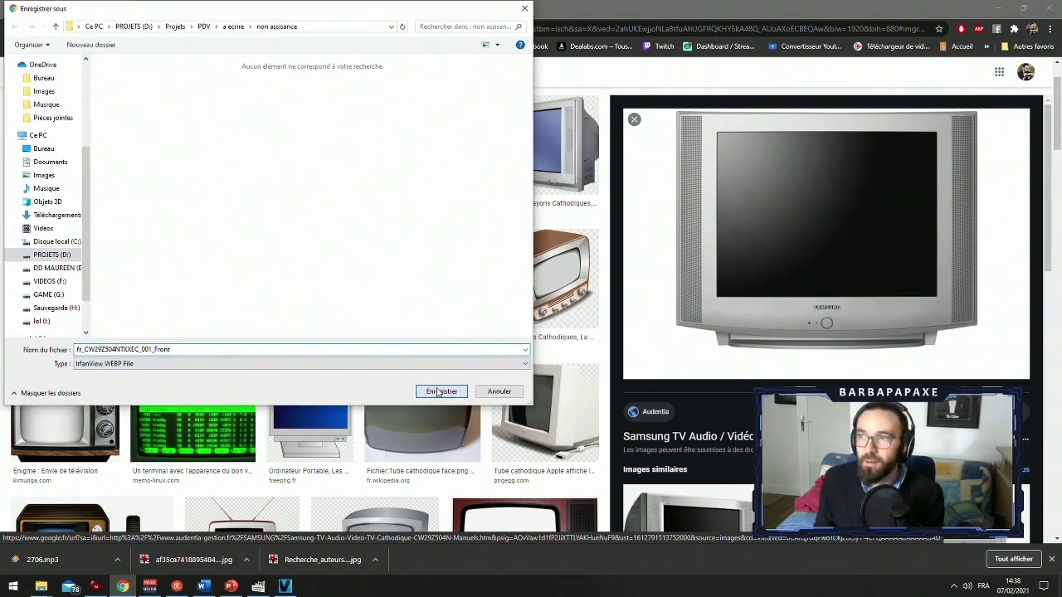
pyautogui.click(999, 9)
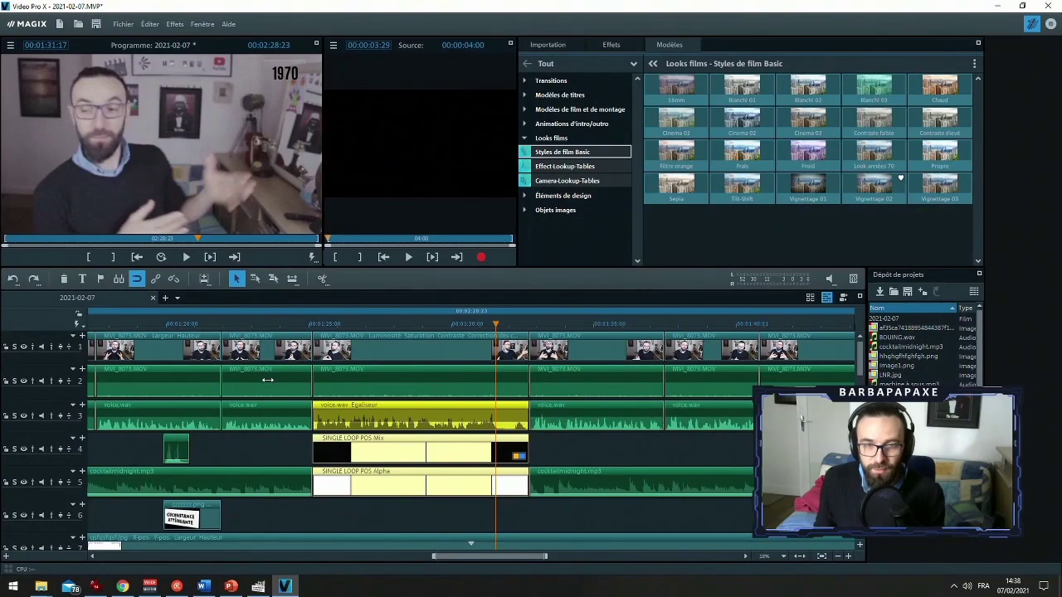
pyautogui.click(318, 326)
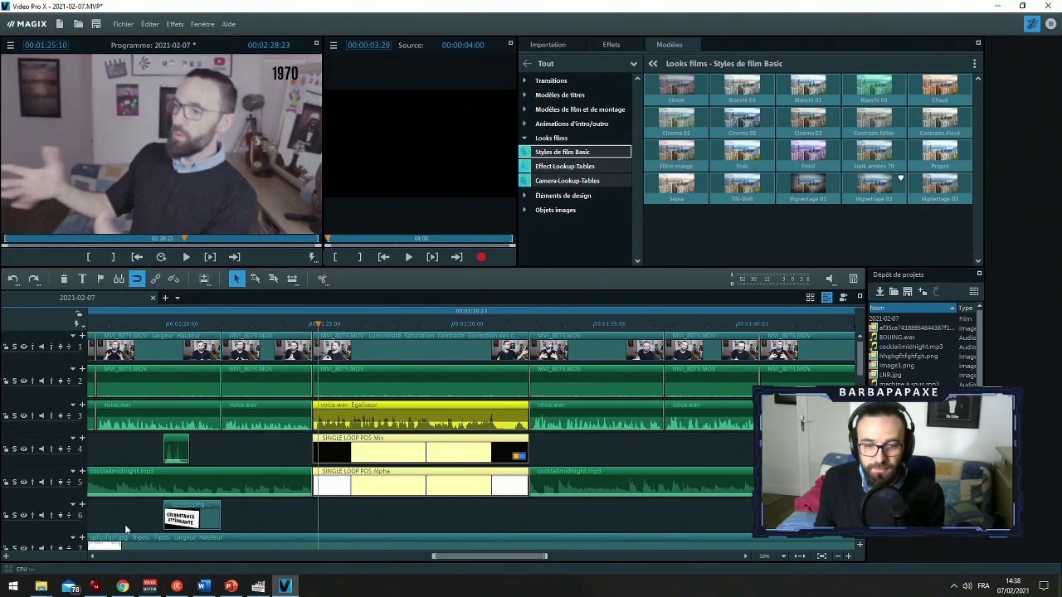
# Switch to the "non assisance" folder in File Explorer and reposition its window so the whole file list shows
pyautogui.moveTo(40, 586)
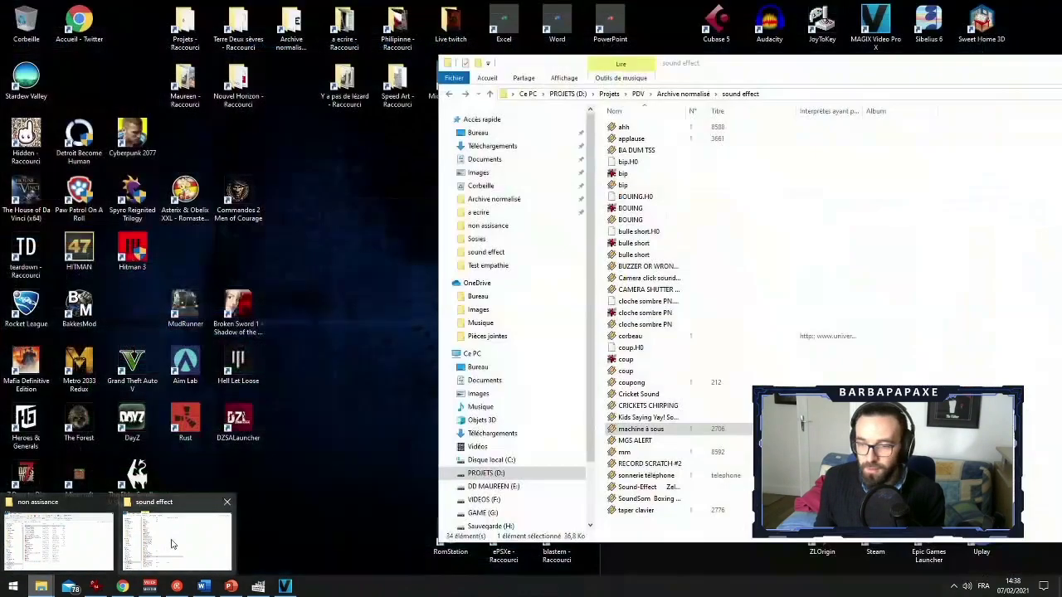
pyautogui.click(173, 544)
pyautogui.moveTo(41, 585)
pyautogui.click(58, 543)
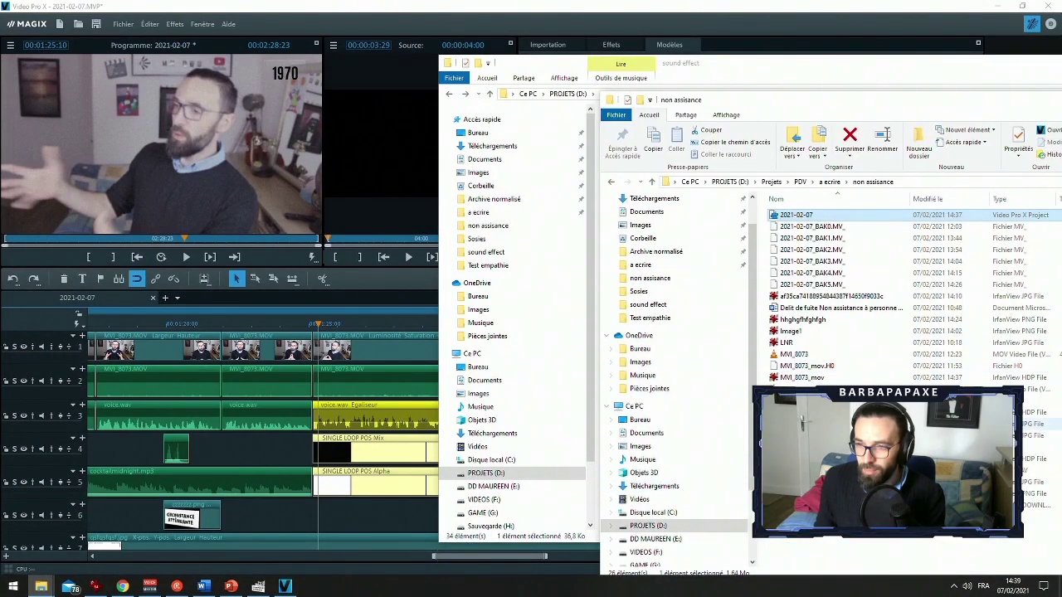
pyautogui.doubleClick(817, 296)
pyautogui.press('Escape')
pyautogui.moveTo(871, 103); pyautogui.dragTo(660, 82)
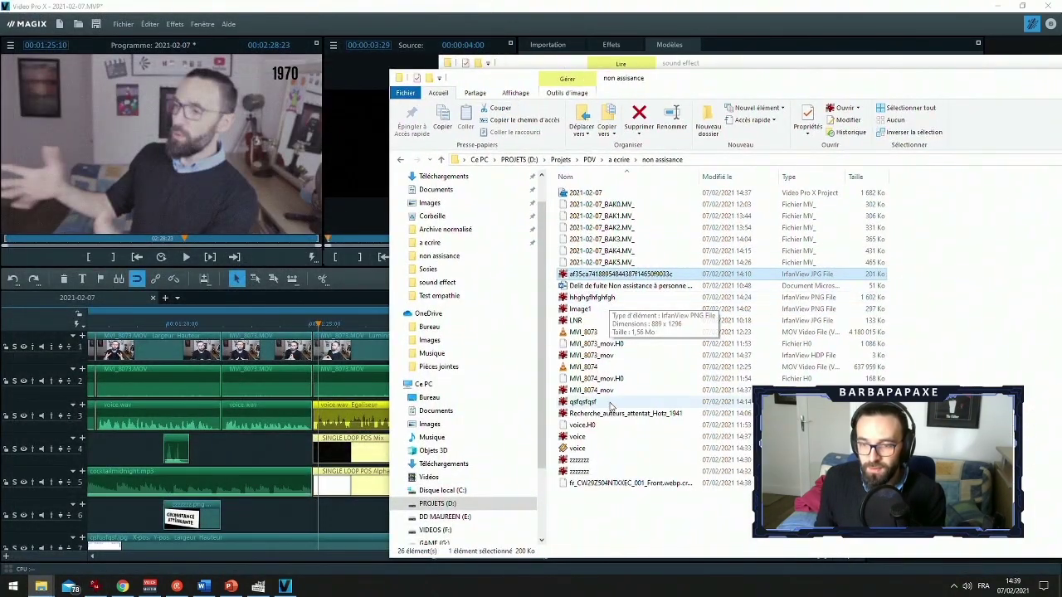
# Open the downloaded fr_CW29Z504NTXXEC_001_Front file with IrfanView 64-bit, declining to rename its extension
pyautogui.click(602, 484)
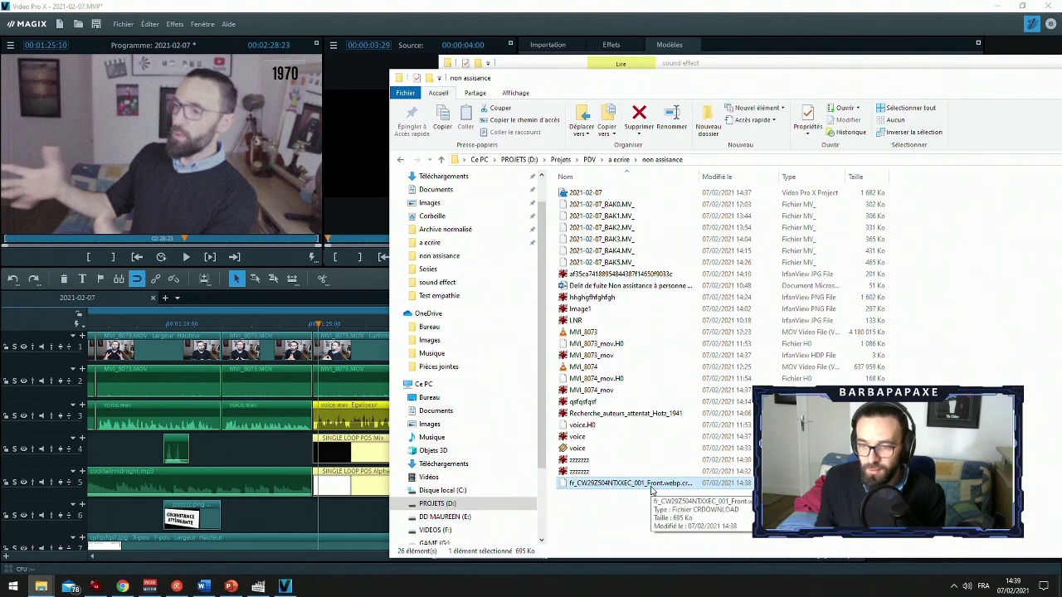
pyautogui.rightClick(651, 490)
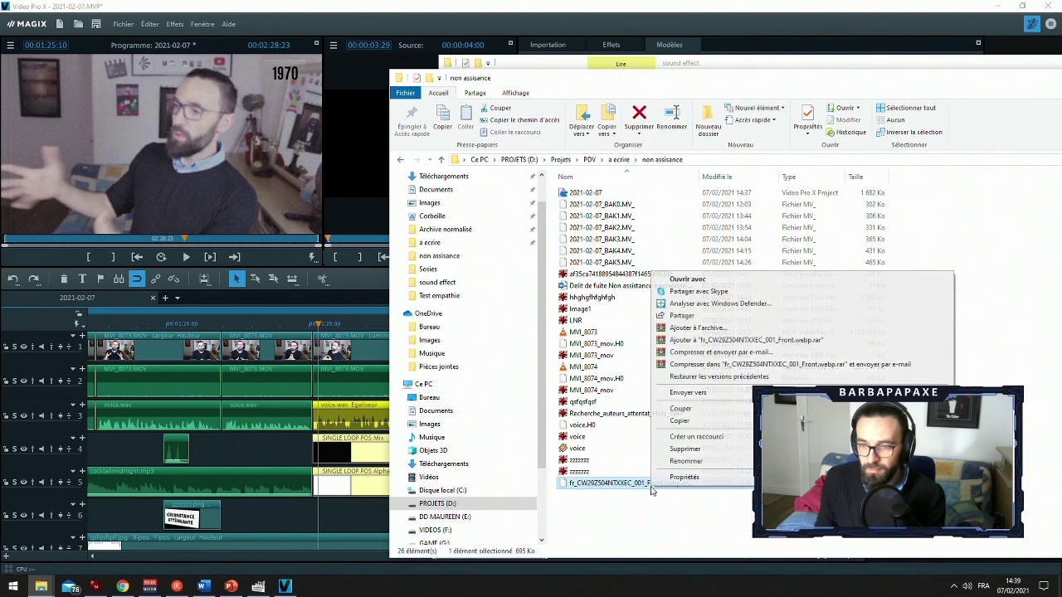
pyautogui.doubleClick(629, 490)
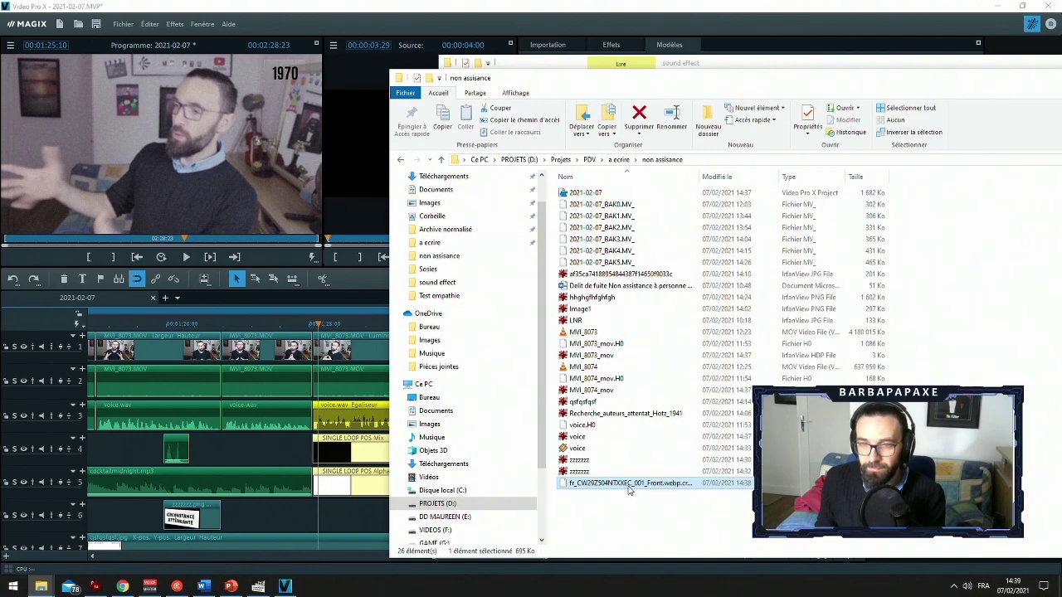
pyautogui.click(440, 271)
pyautogui.click(467, 236)
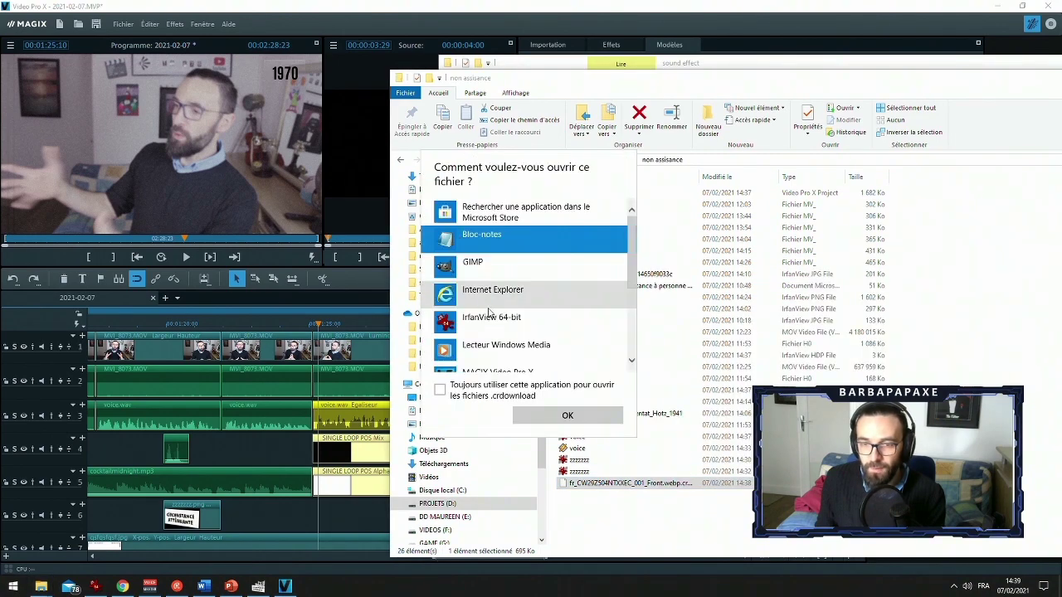
pyautogui.click(497, 317)
pyautogui.click(568, 415)
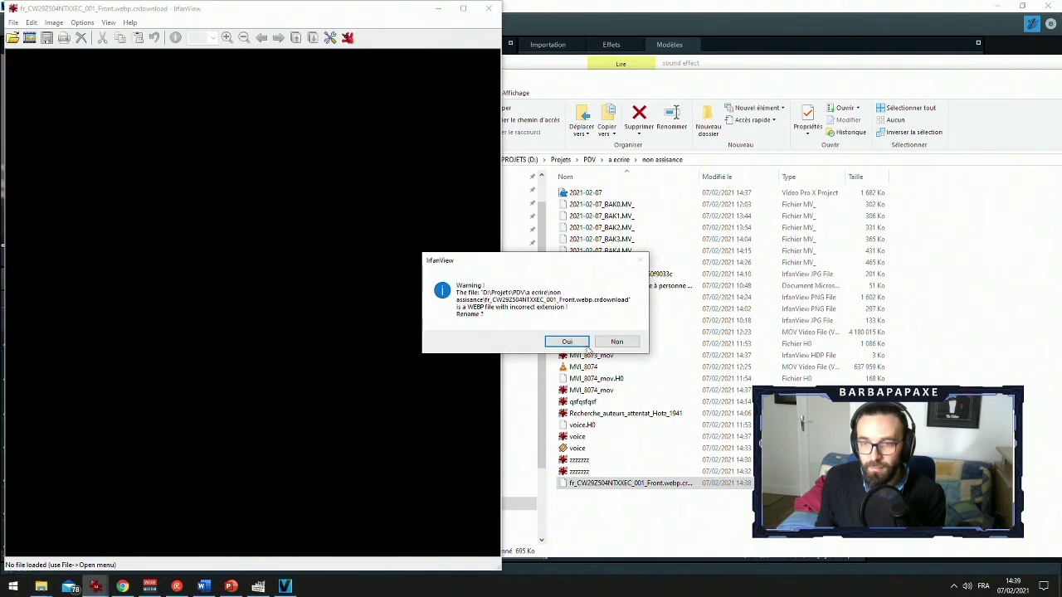
pyautogui.click(613, 339)
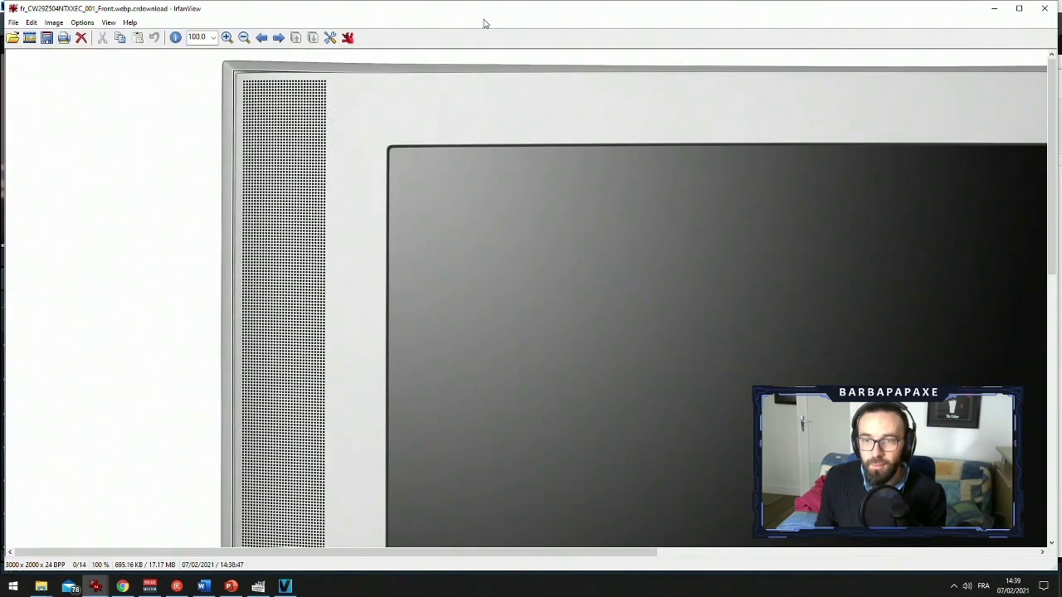
# Select and copy the whole television in an area of about 2293 x 1818 pixels, and switch to GIMP
pyautogui.keyDown('ctrl'); pyautogui.scroll(-9, 337, 139); pyautogui.keyUp('ctrl')
pyautogui.keyDown('ctrl'); pyautogui.scroll(1, 307, 141); pyautogui.keyUp('ctrl')
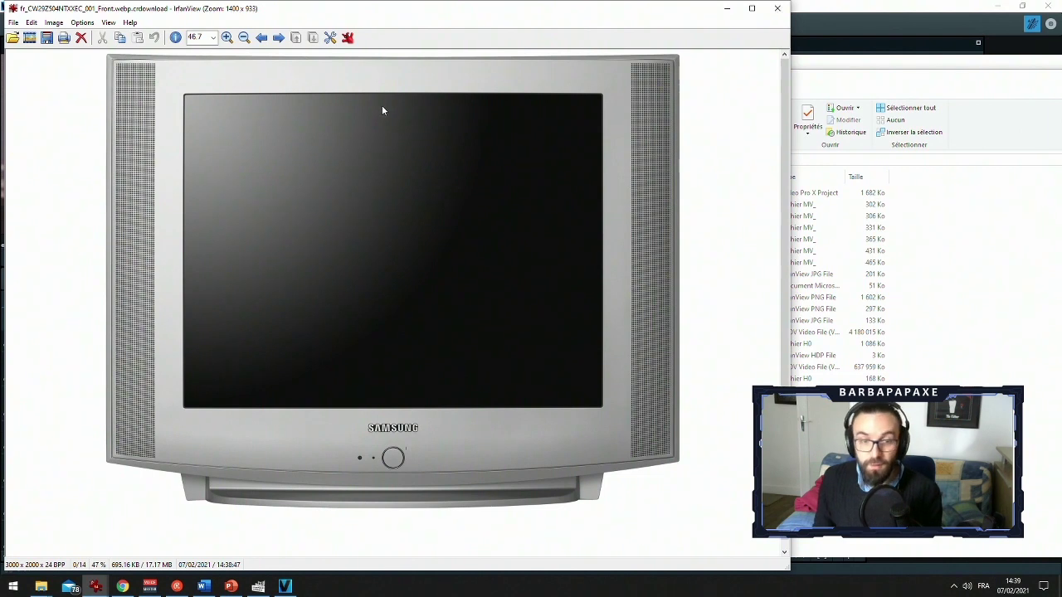
pyautogui.moveTo(101, 54); pyautogui.dragTo(691, 507)
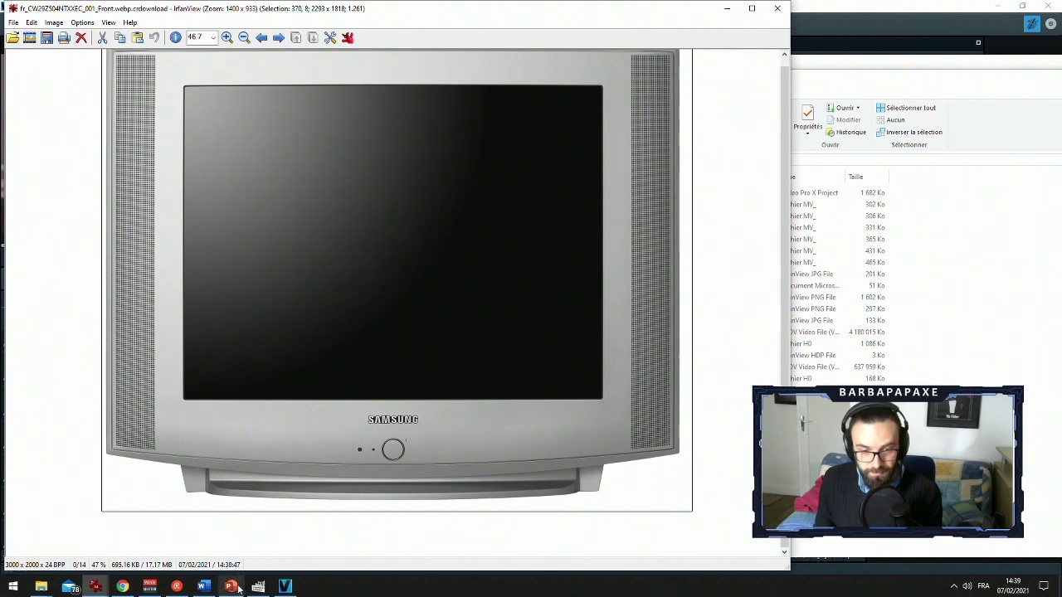
pyautogui.moveTo(282, 587)
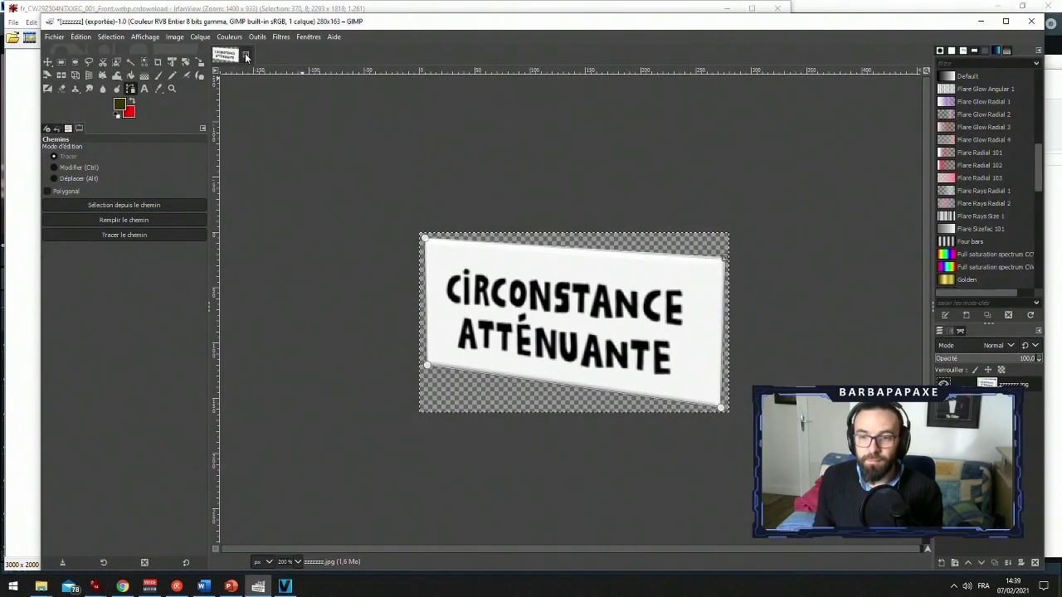
# Close the "zzzzzzz" image without saving its changes and create a new image from the 1920x1080 (Full HD 1080p) template
pyautogui.click(246, 56)
pyautogui.click(562, 373)
pyautogui.hotkey('ctrl', 'n')
pyautogui.click(395, 266)
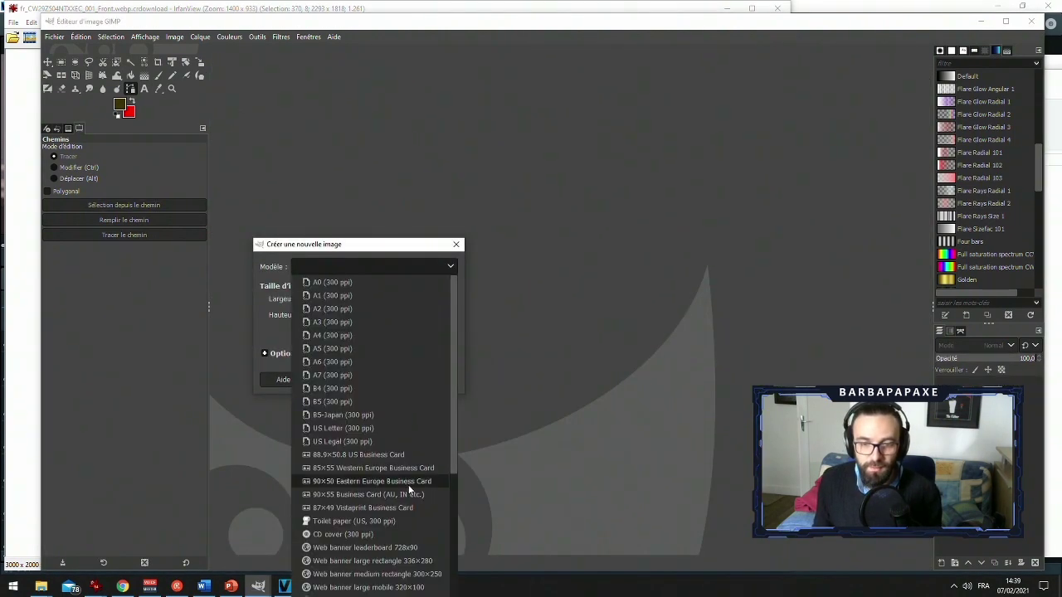
pyautogui.scroll(-5, 404, 494)
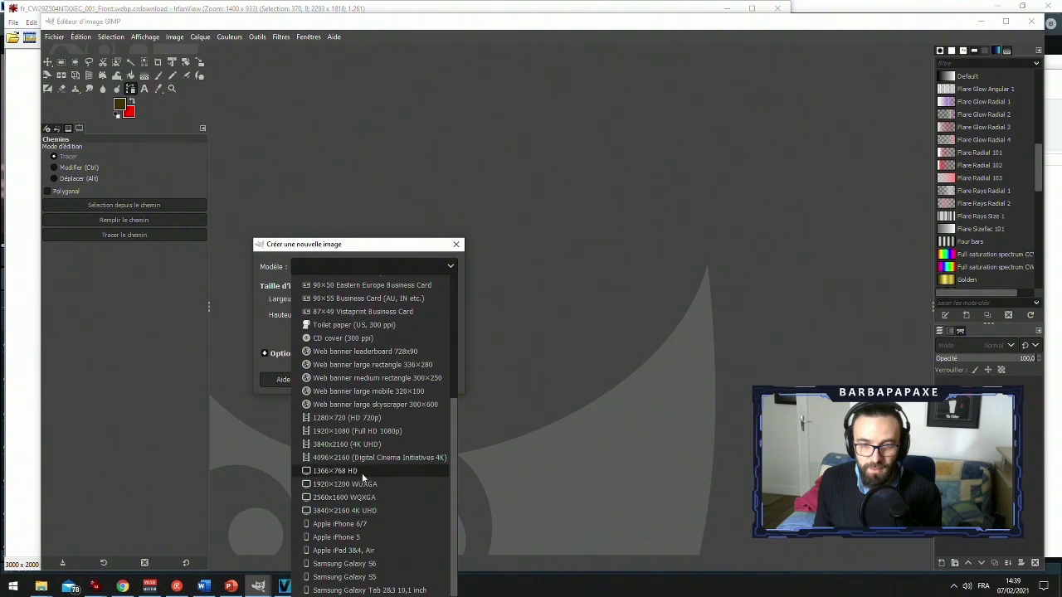
pyautogui.click(365, 430)
pyautogui.click(389, 378)
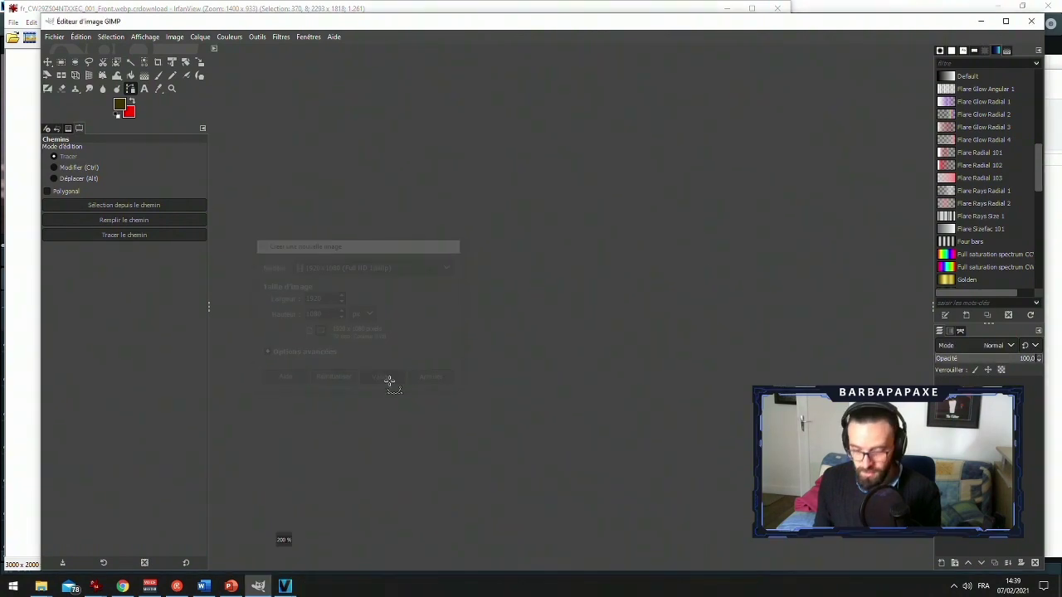
# Paste the copied television into the new image and turn the floating selection into a new layer
pyautogui.hotkey('ctrl', 'v')
pyautogui.scroll(-3, 474, 292)
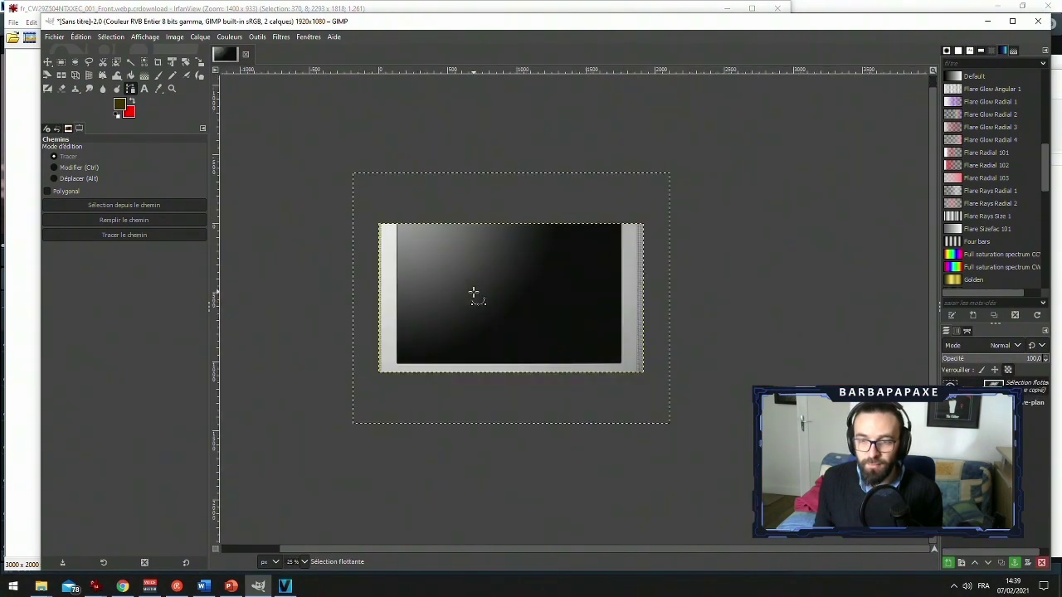
pyautogui.press('+')
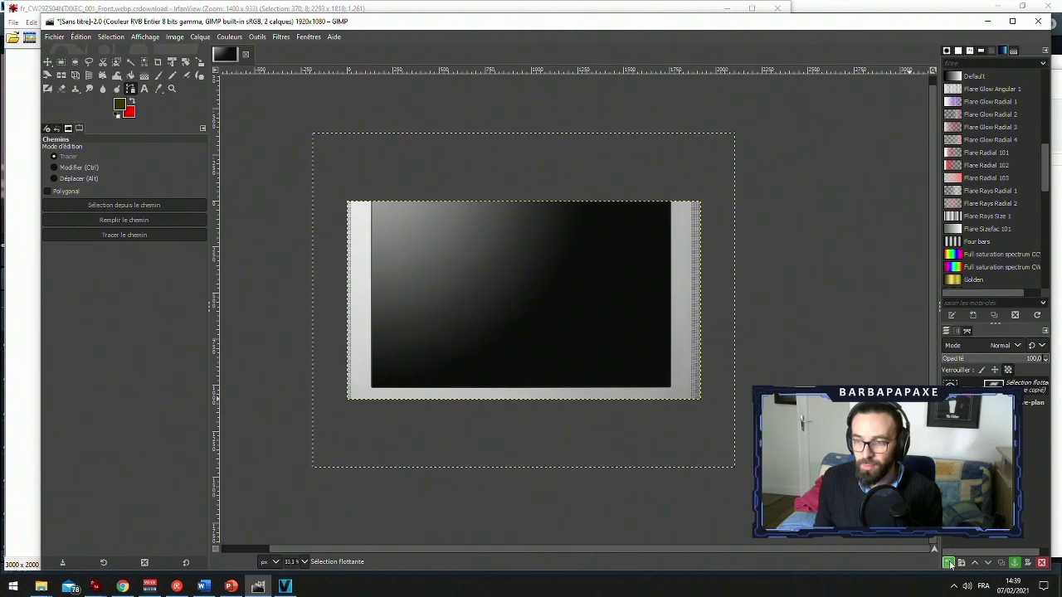
pyautogui.hotkey('shift', 'ctrl', 'n')
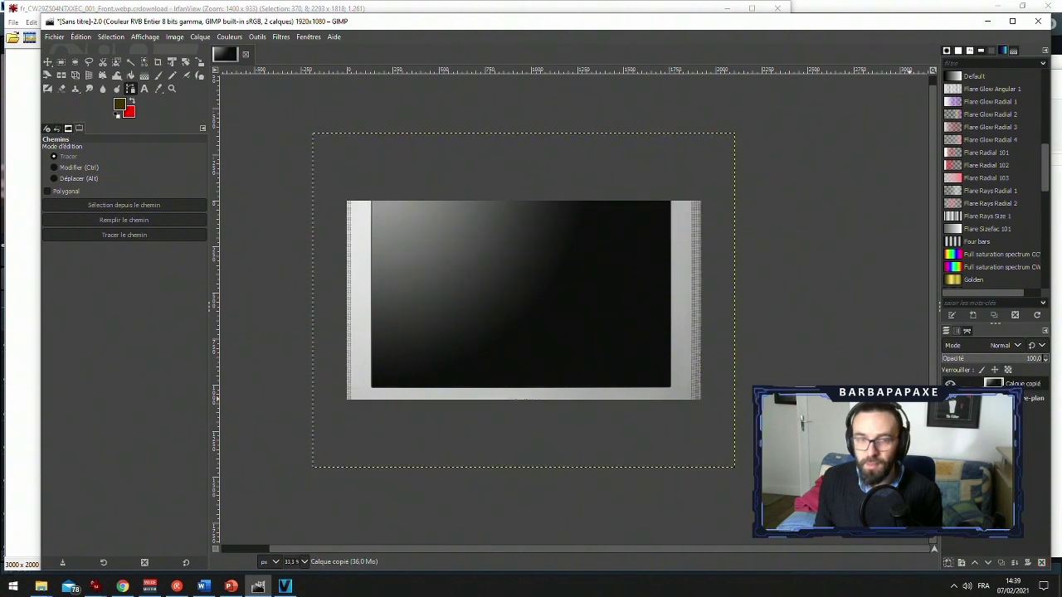
# Scale the television layer down proportionally to about 2029 x 1609 pixels
pyautogui.click(199, 63)
pyautogui.click(462, 268)
pyautogui.moveTo(317, 136); pyautogui.dragTo(395, 294)
pyautogui.moveTo(552, 322); pyautogui.dragTo(535, 346)
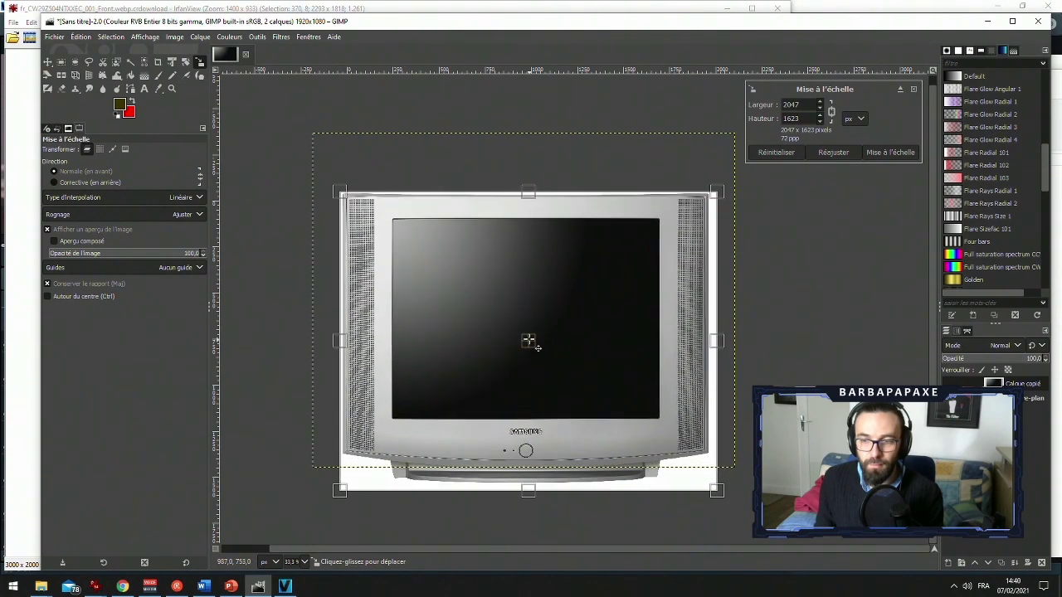
pyautogui.moveTo(722, 500)
pyautogui.mouseDown()
pyautogui.moveTo(710, 489)
pyautogui.moveTo(725, 499)
pyautogui.mouseUp()
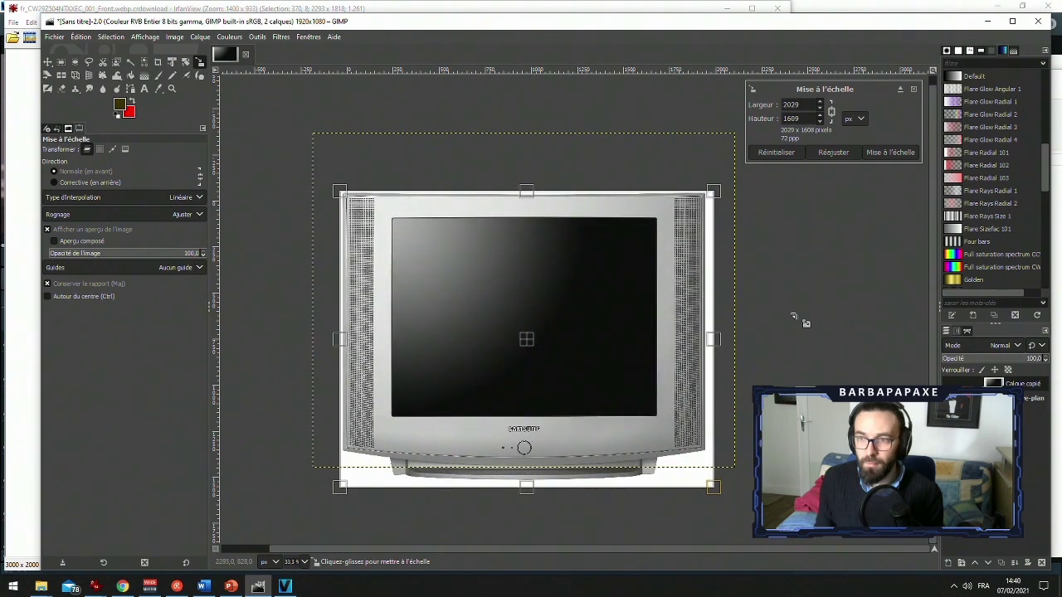
pyautogui.click(833, 153)
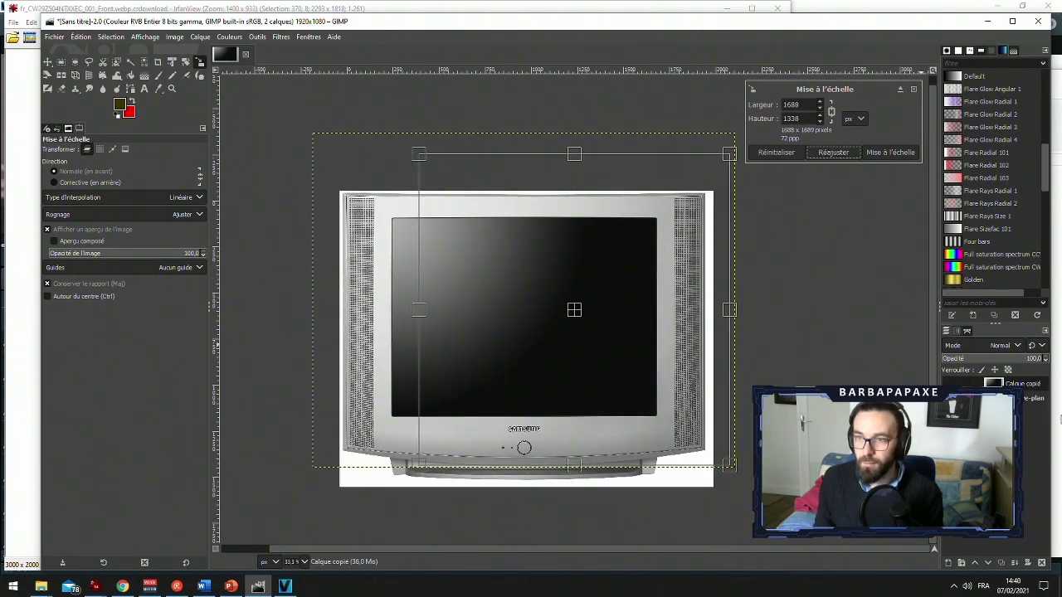
pyautogui.click(889, 152)
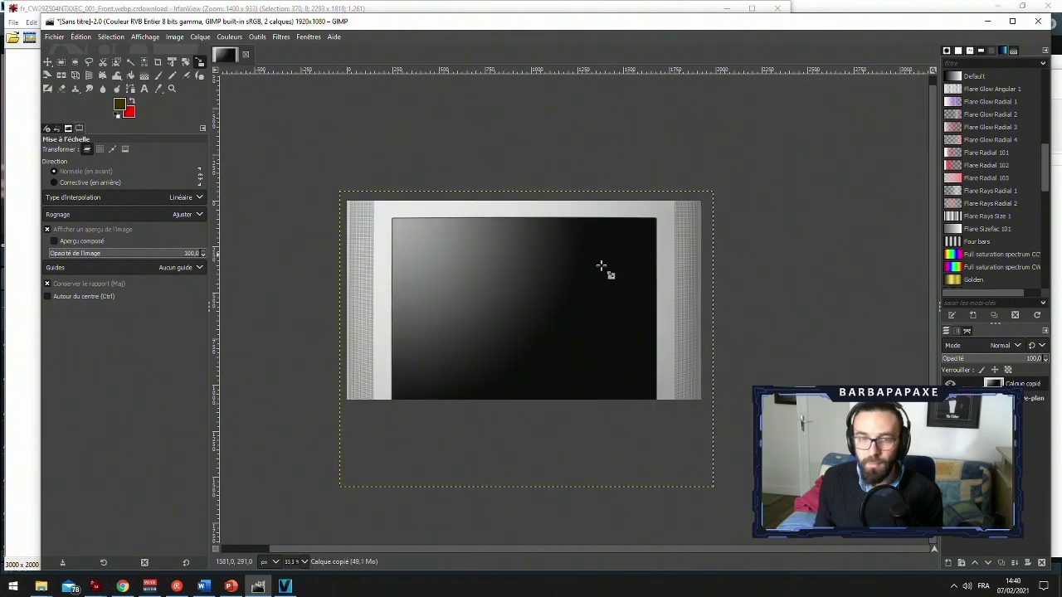
# Move the television layer so its screen covers most of the canvas, leaving a thin strip of casing above it
pyautogui.click(48, 63)
pyautogui.moveTo(537, 315); pyautogui.dragTo(531, 291)
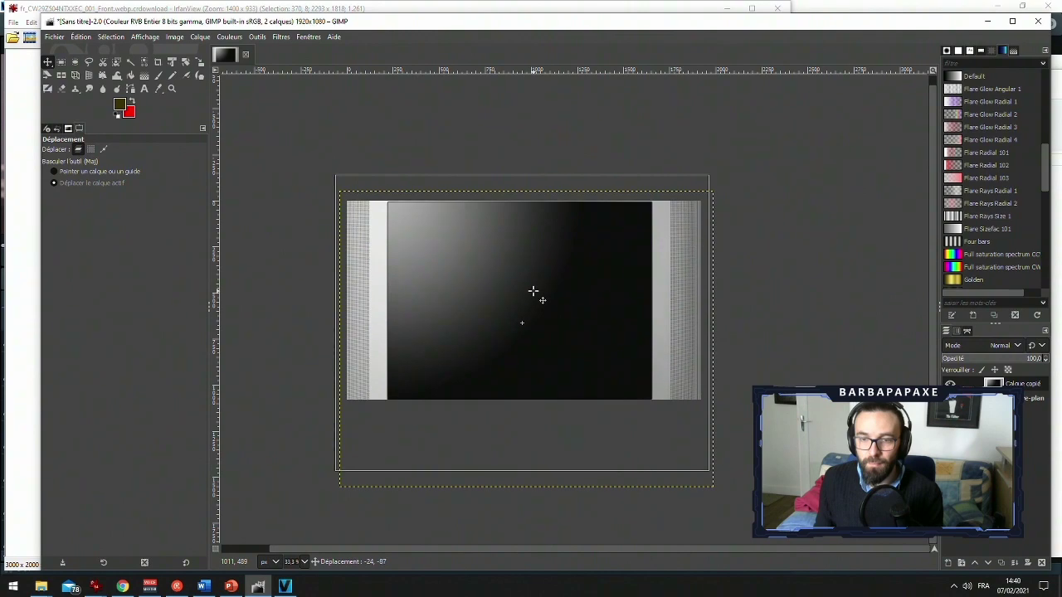
pyautogui.scroll(1, 529, 308)
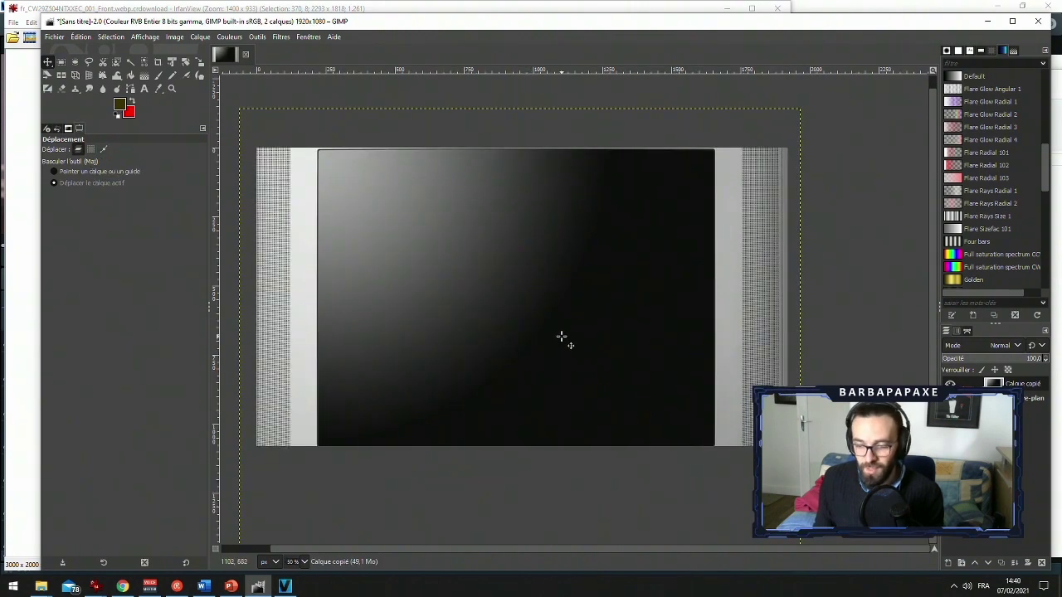
pyautogui.moveTo(443, 311)
pyautogui.mouseDown()
pyautogui.moveTo(443, 344)
pyautogui.moveTo(442, 325)
pyautogui.mouseUp()
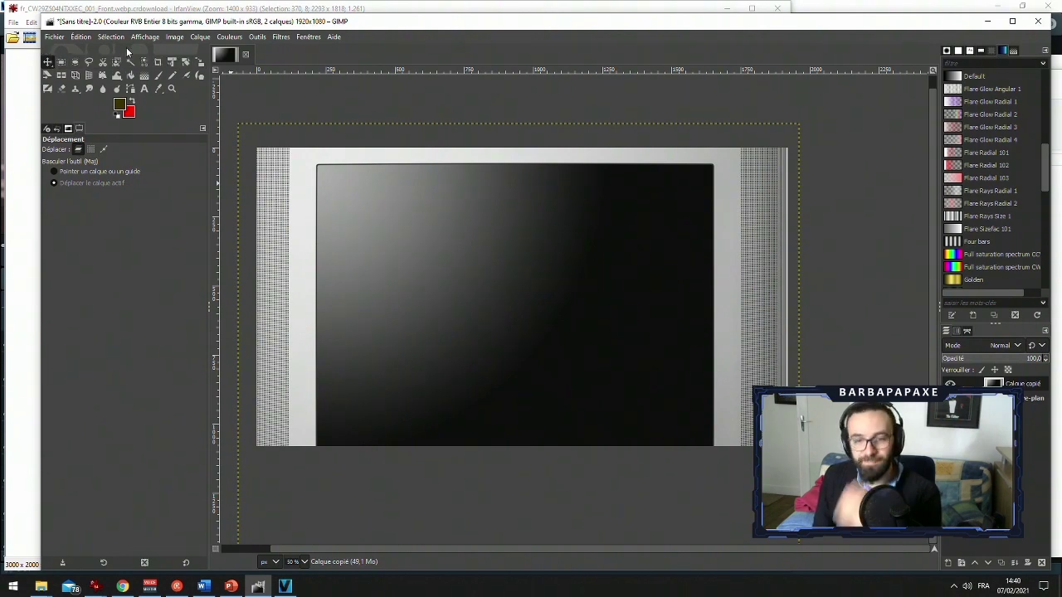
# Trace a four-point path around the television's dark screen, convert it to a selection and cut that area out
pyautogui.press('b')
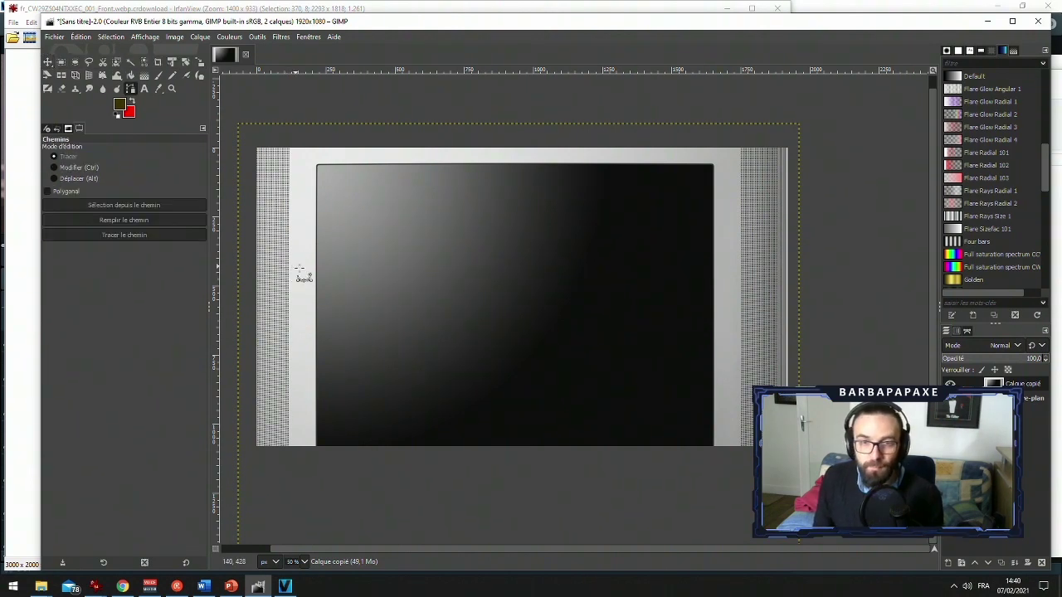
pyautogui.click(318, 166)
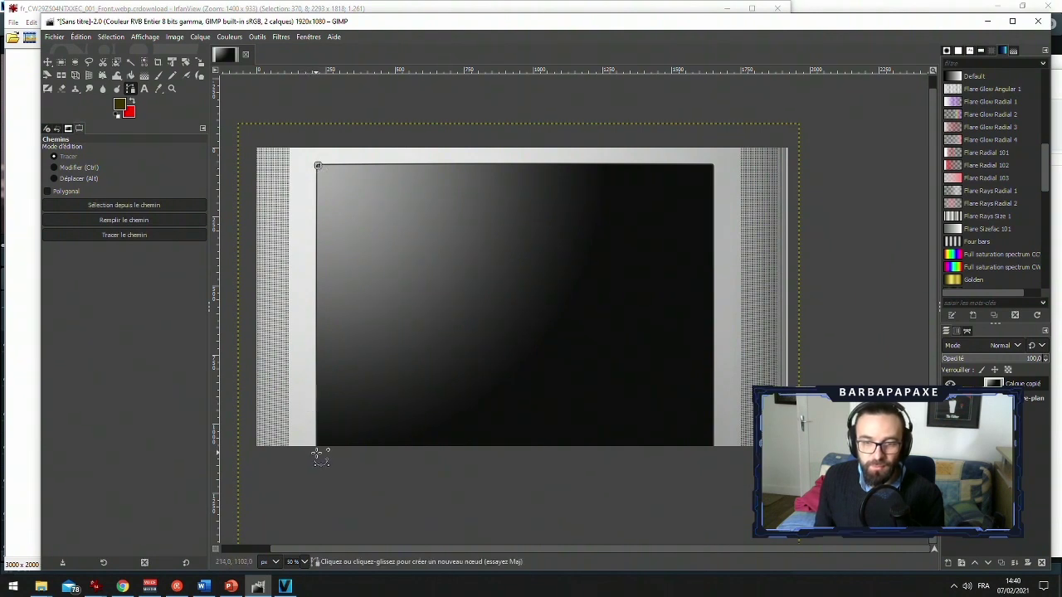
pyautogui.click(317, 452)
pyautogui.click(713, 457)
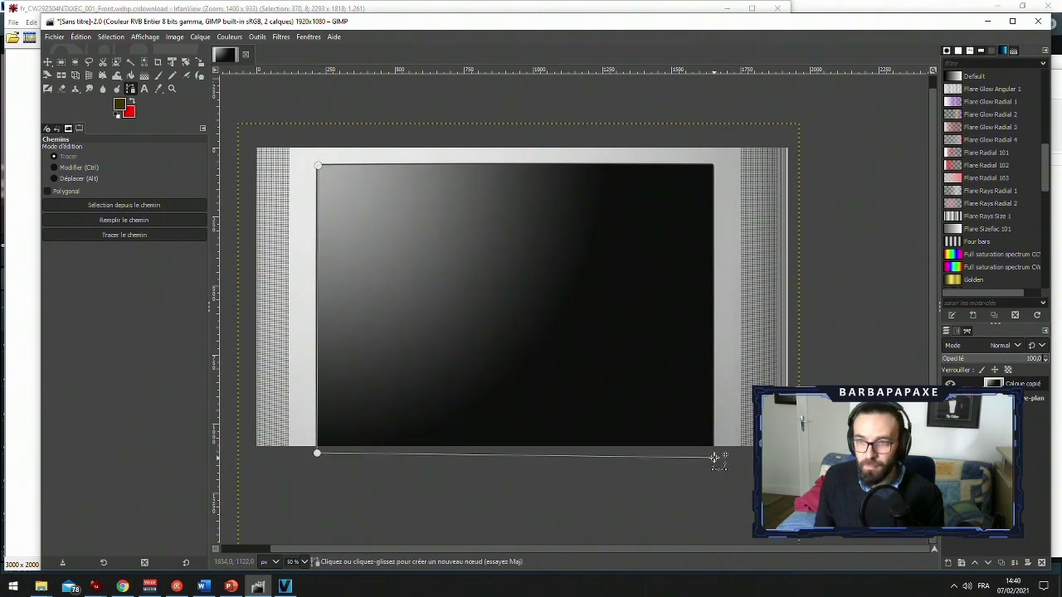
pyautogui.click(713, 163)
pyautogui.hotkey('shift', 'v')
pyautogui.hotkey('ctrl', 'x')
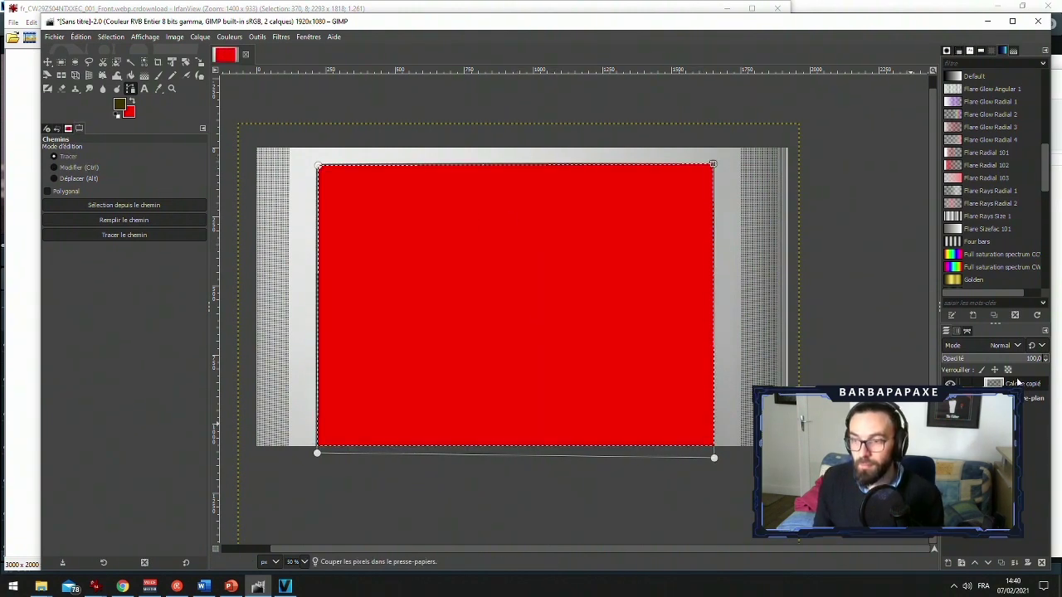
# Hide the background layer and paste the cut-out television screen as its own new layer
pyautogui.click(949, 398)
pyautogui.hotkey('ctrl', 'v')
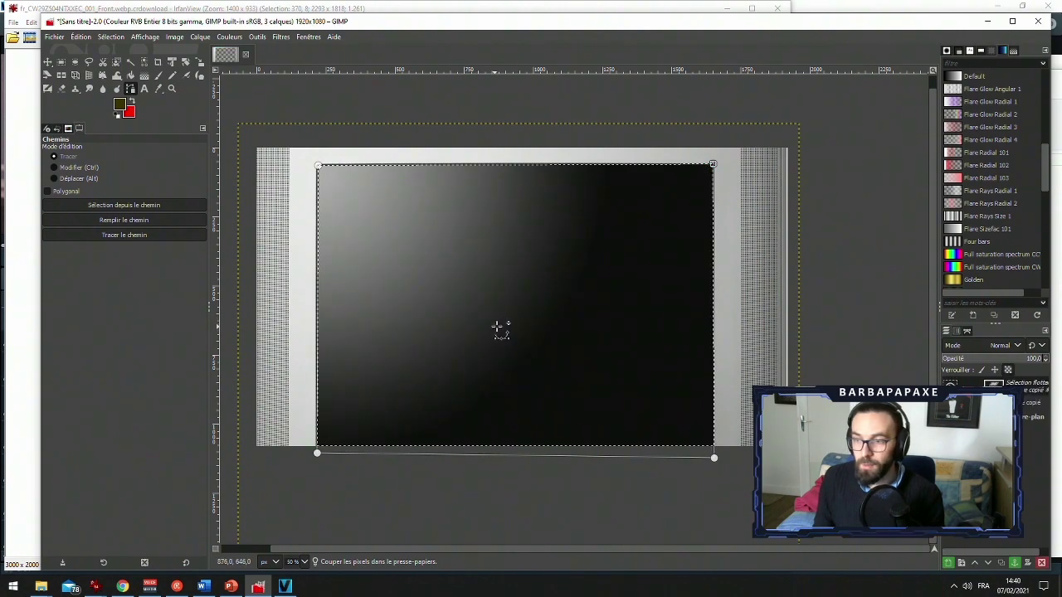
pyautogui.click(950, 563)
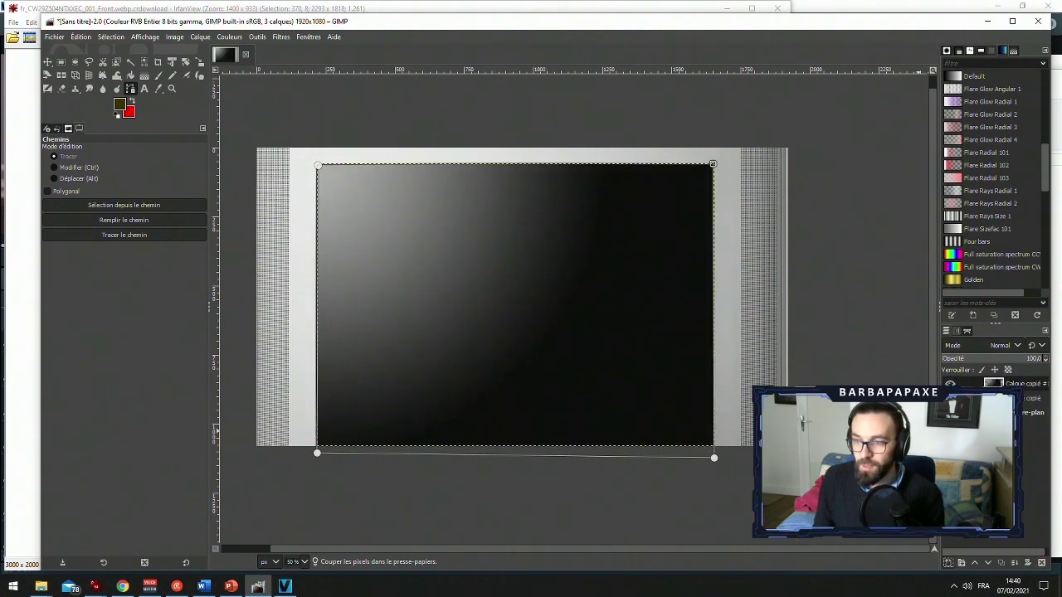
# Lower the pasted screen layer's opacity to about 14.3 and switch to the Move tool
pyautogui.click(1005, 349)
pyautogui.click(995, 357)
pyautogui.moveTo(986, 358); pyautogui.dragTo(956, 358)
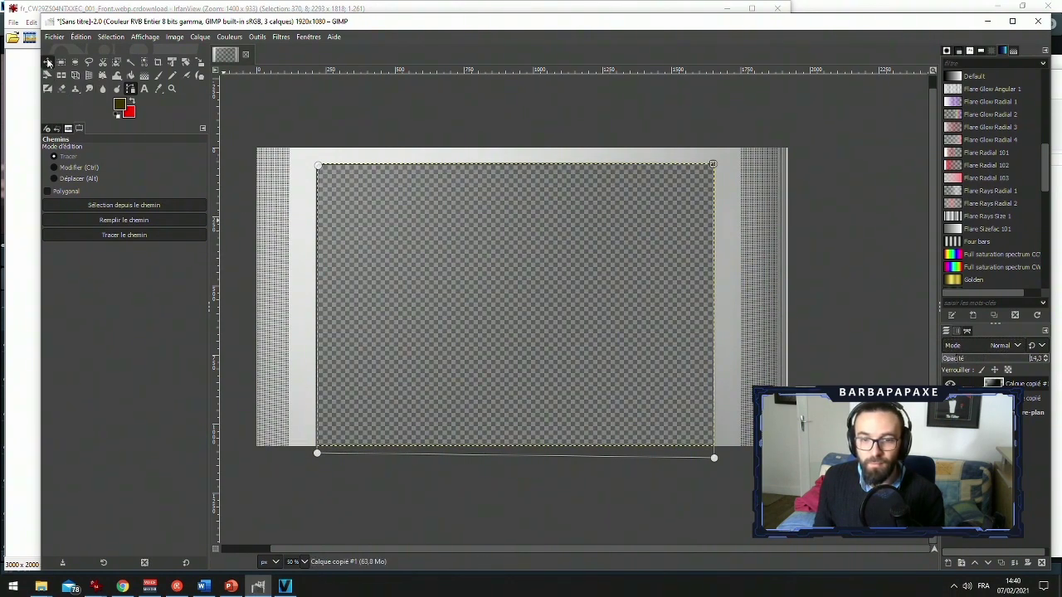
pyautogui.click(48, 63)
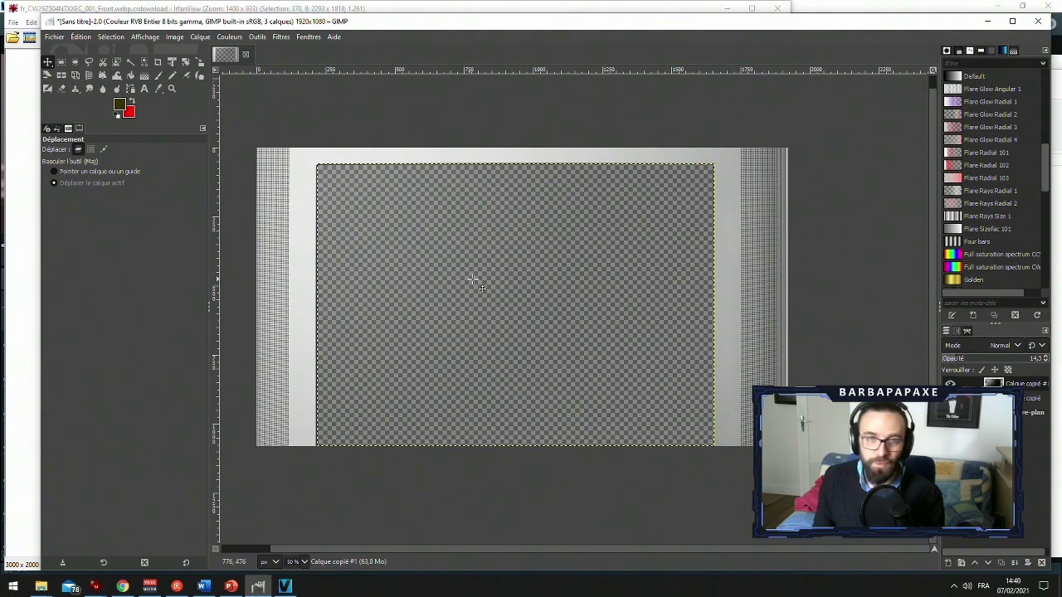
# Export the image as tv.png in the "non assisance" folder with the default PNG options
pyautogui.click(53, 37)
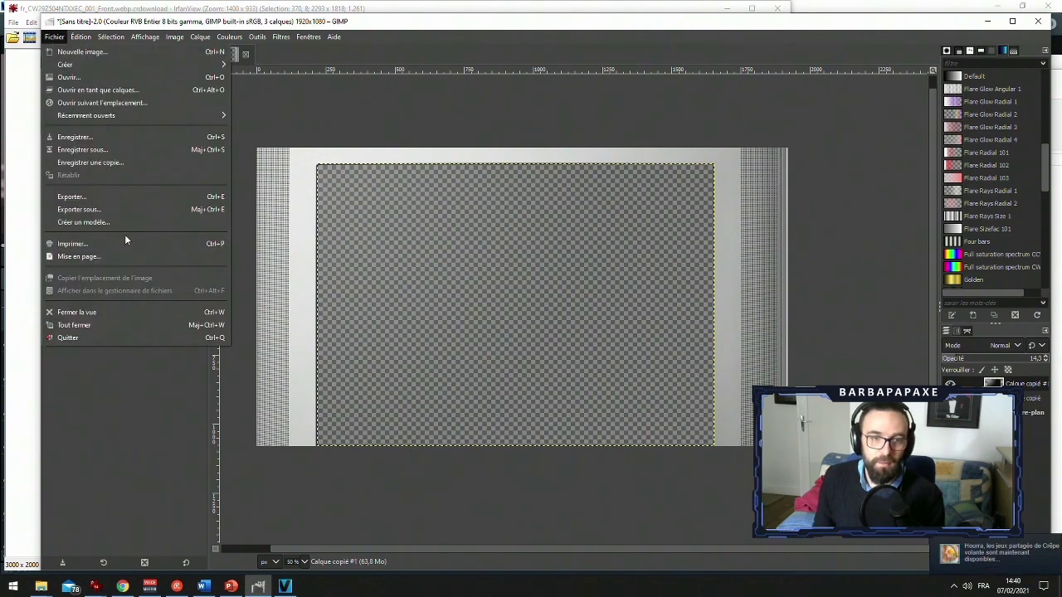
pyautogui.click(117, 192)
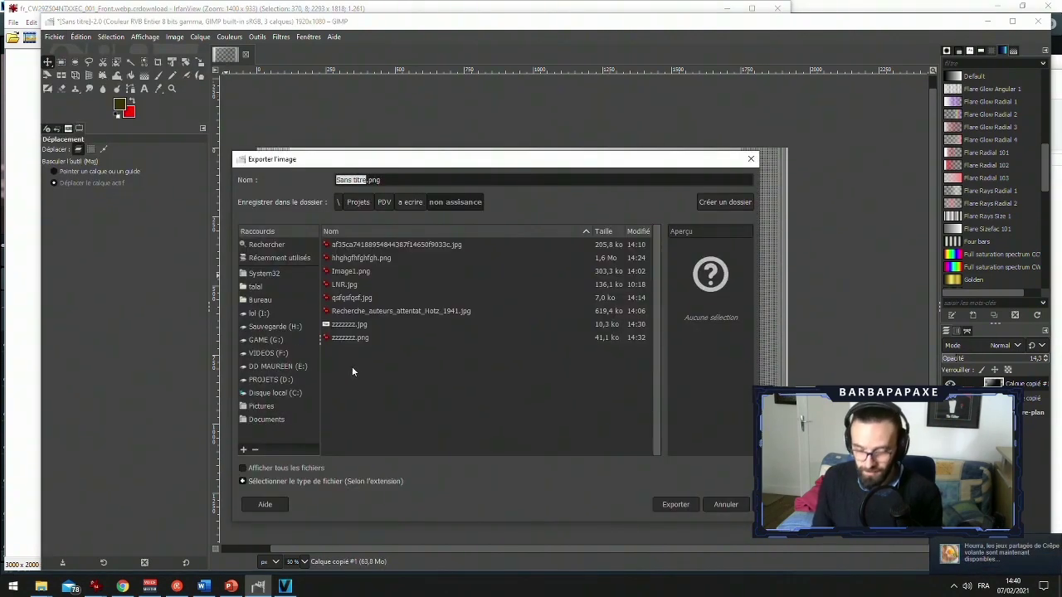
pyautogui.write('tv')
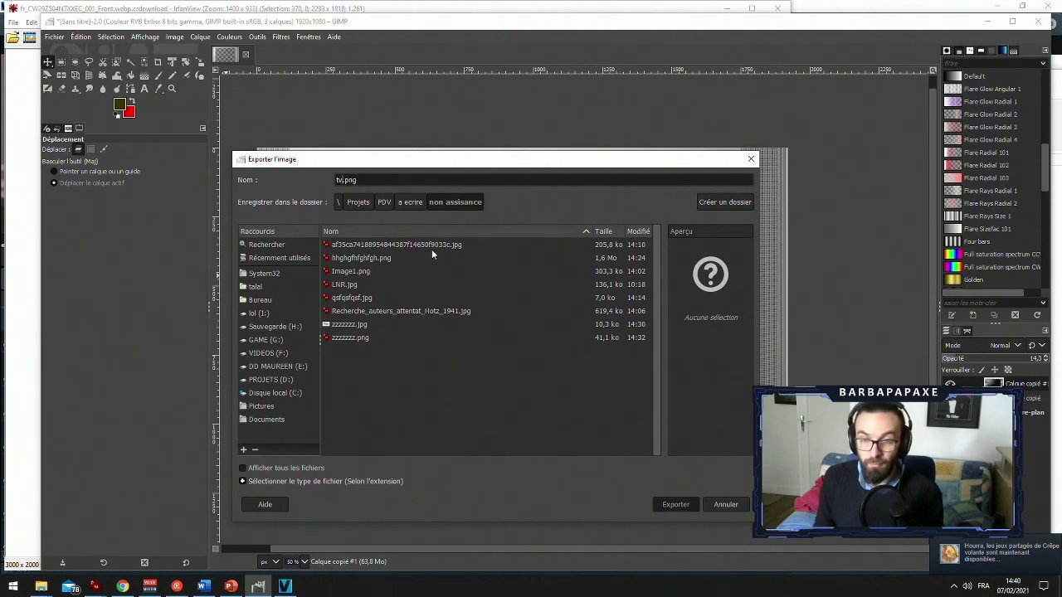
pyautogui.press('Return')
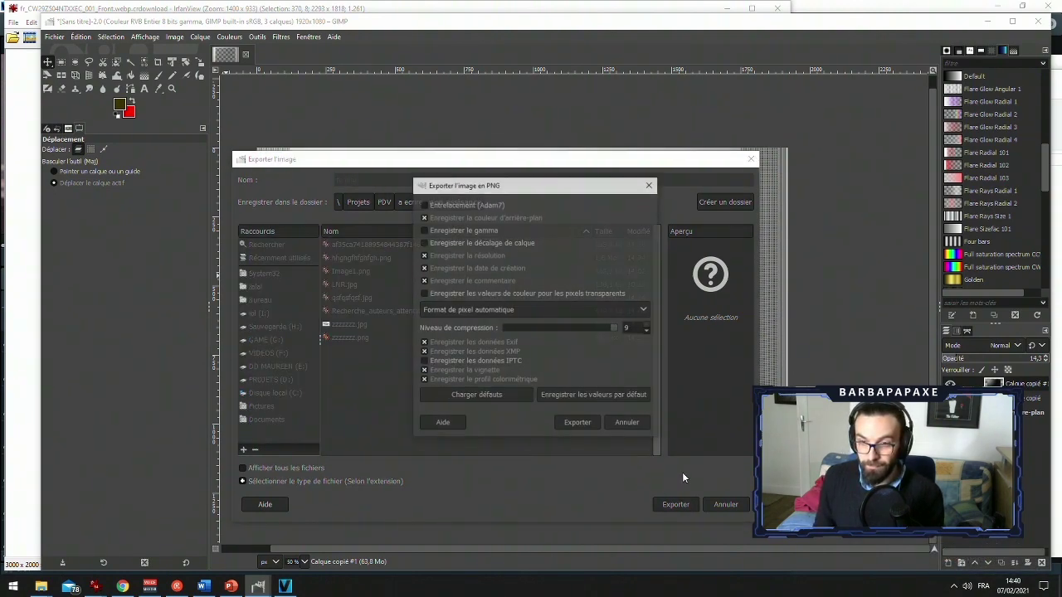
pyautogui.click(581, 425)
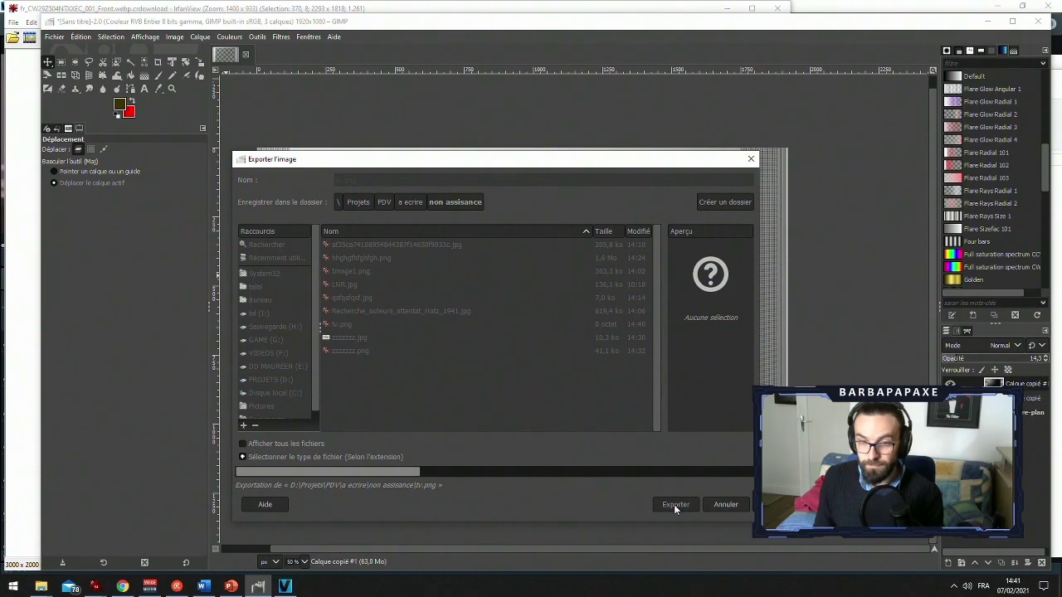
# Clear GIMP and IrfanView away, add the tv file from File Explorer to track 6 below the restyled clip, and return to Video Pro X
pyautogui.click(986, 21)
pyautogui.click(776, 10)
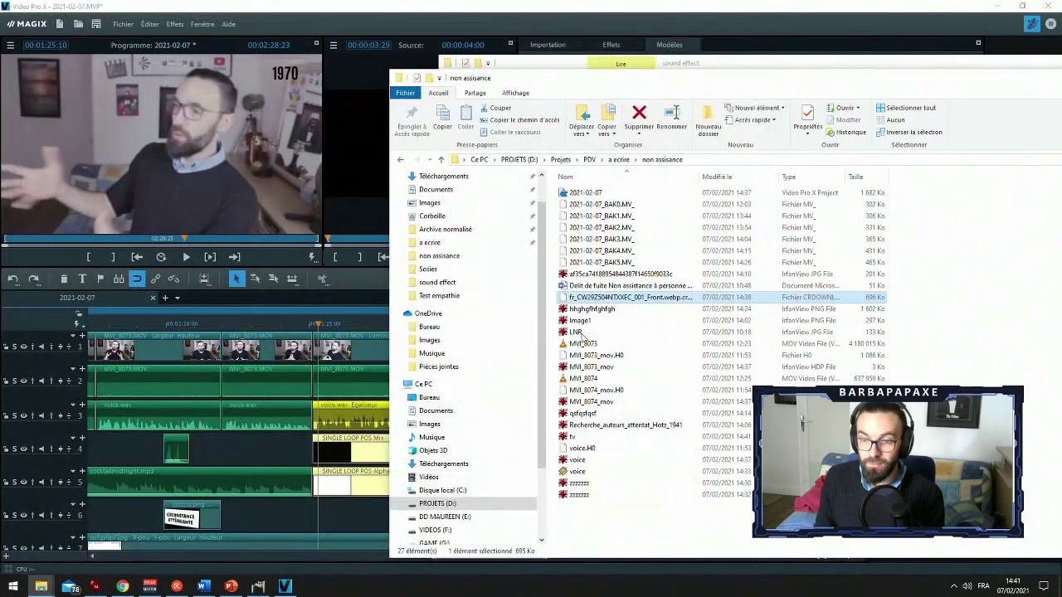
pyautogui.click(578, 437)
pyautogui.moveTo(578, 437); pyautogui.dragTo(351, 511)
pyautogui.click(416, 50)
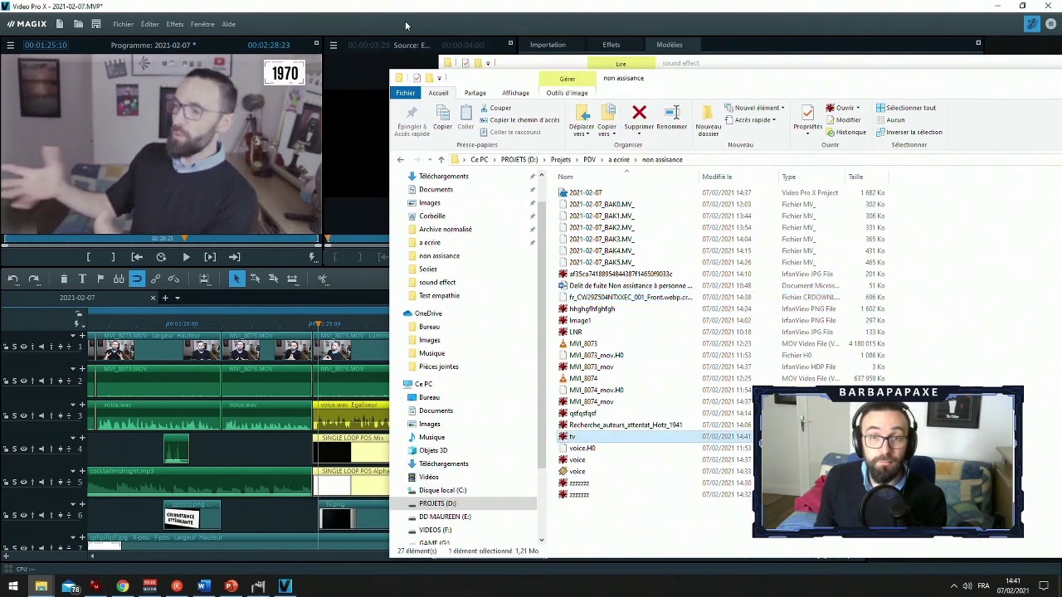
pyautogui.click(367, 5)
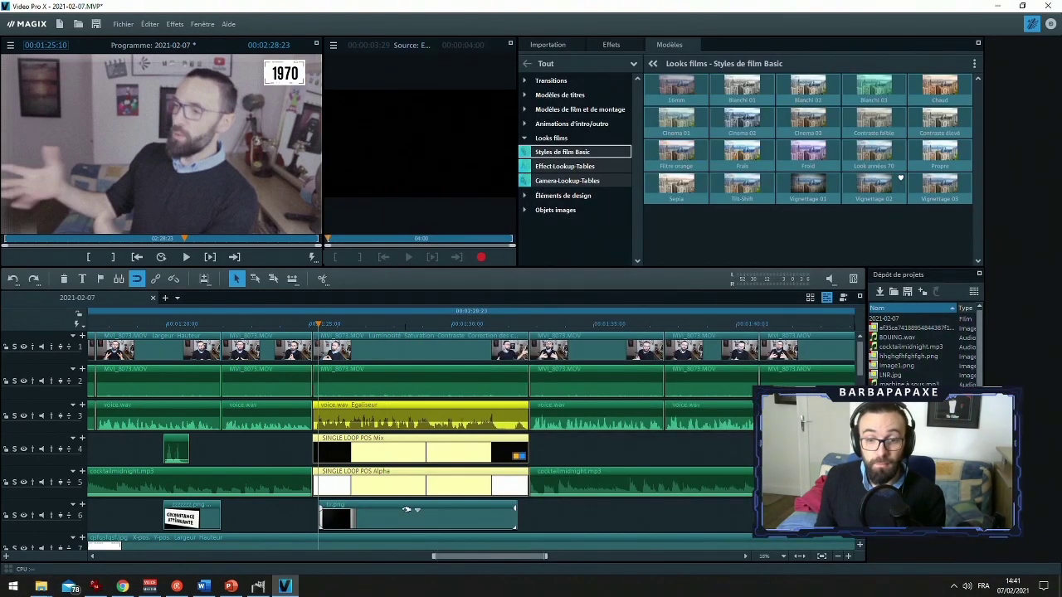
# Align the tv.png clip's start with the restyled clip's start and extend its end to match that clip's end
pyautogui.click(390, 506)
pyautogui.moveTo(390, 506); pyautogui.dragTo(384, 506)
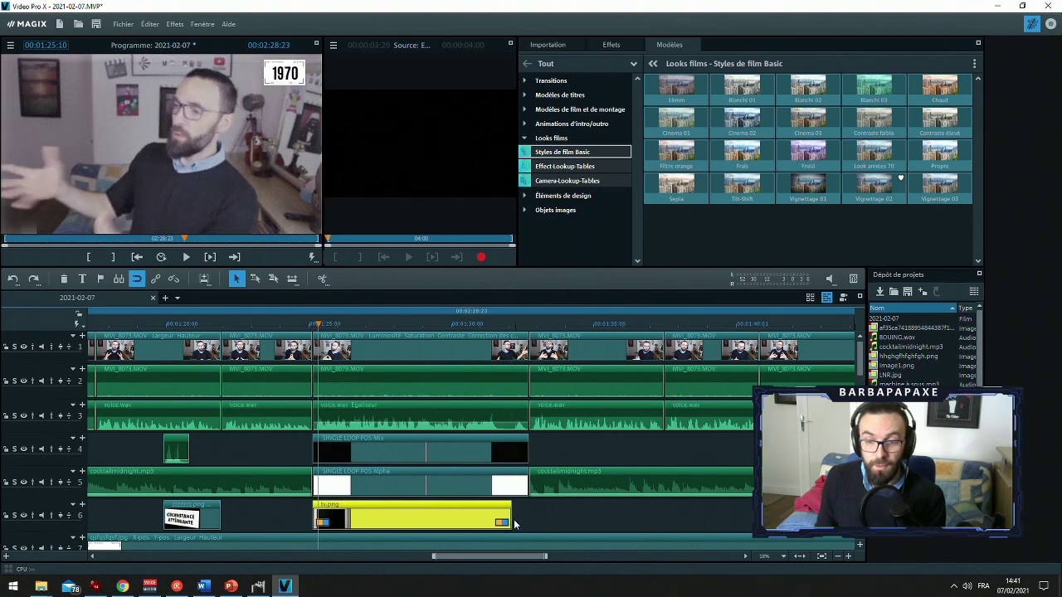
pyautogui.moveTo(507, 522); pyautogui.dragTo(528, 522)
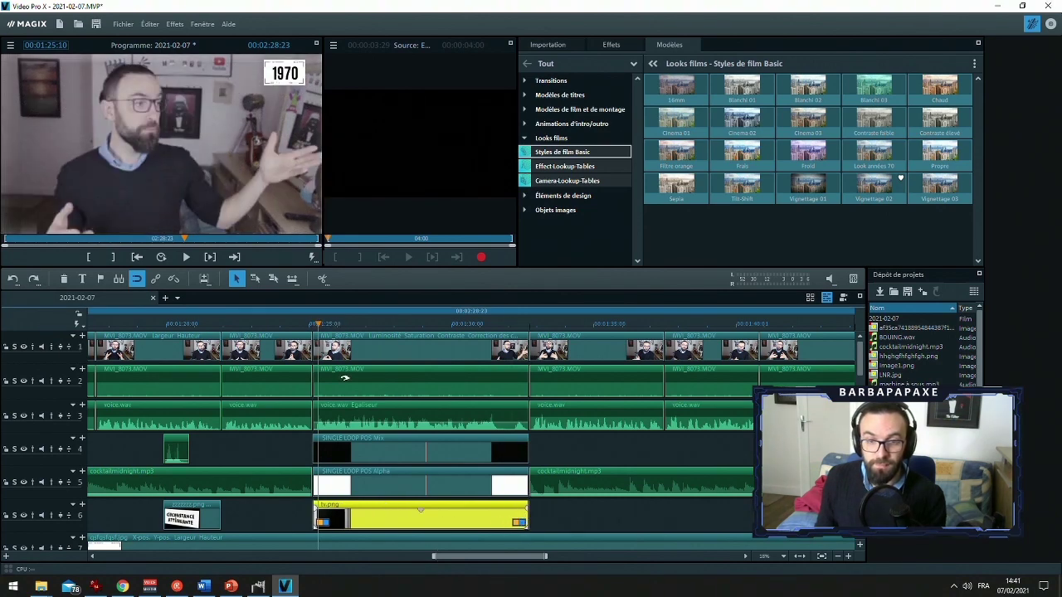
# Move the tv.png clip from track 6 to track 9, keeping its timing, and play the passage from just before it
pyautogui.moveTo(326, 326); pyautogui.dragTo(356, 325)
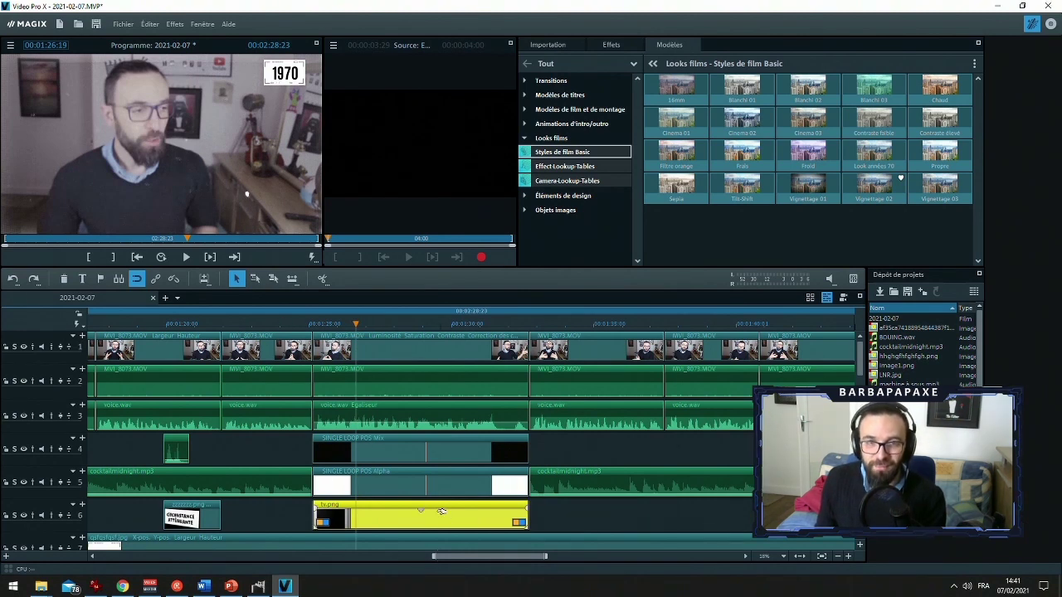
pyautogui.click(616, 516)
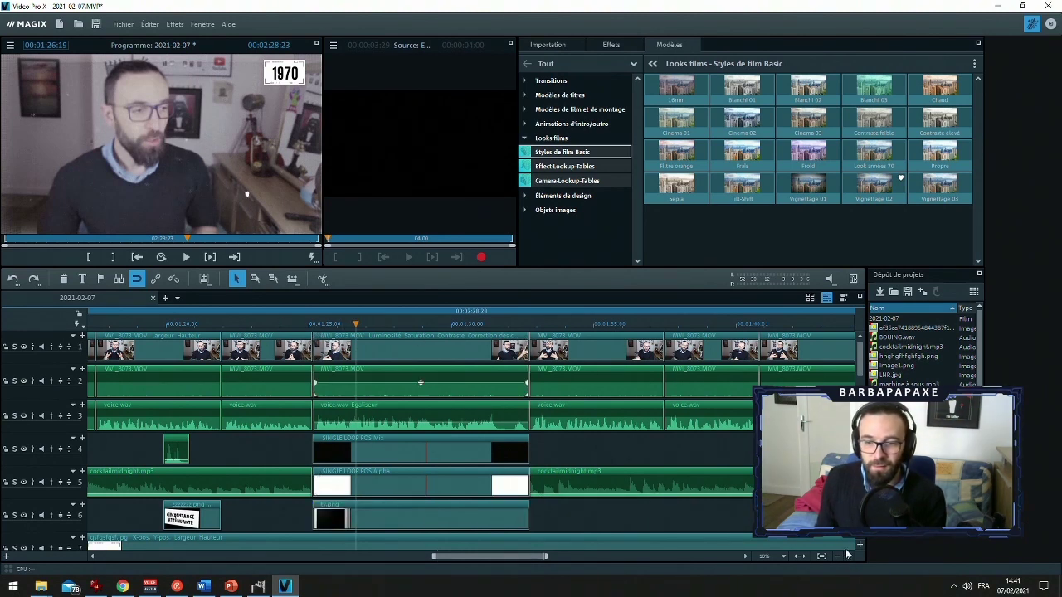
pyautogui.scroll(-3, 497, 465)
pyautogui.click(343, 403)
pyautogui.moveTo(343, 404); pyautogui.dragTo(342, 503)
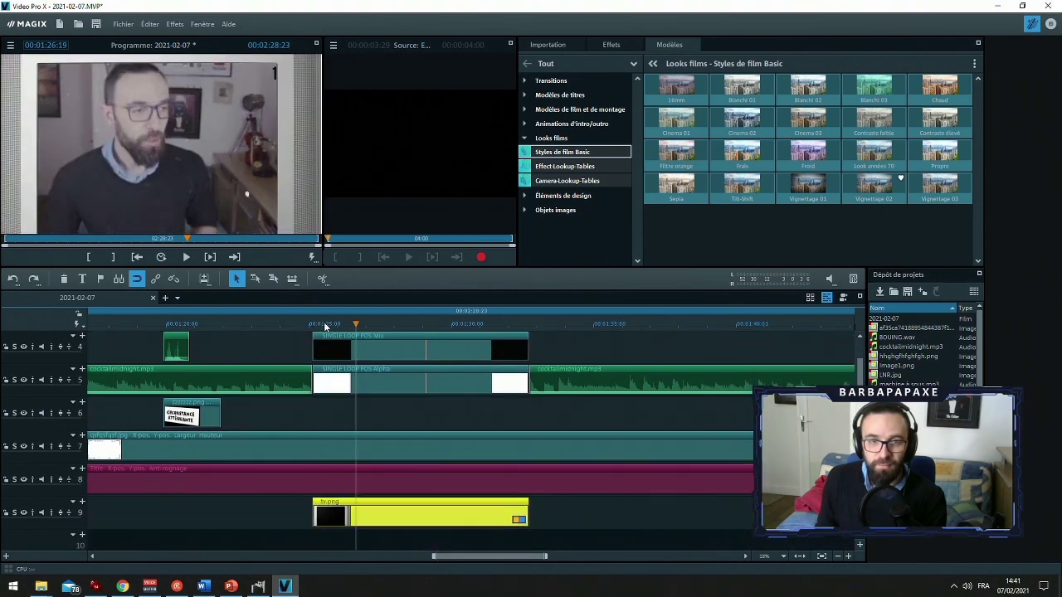
pyautogui.click(303, 322)
pyautogui.press('space')
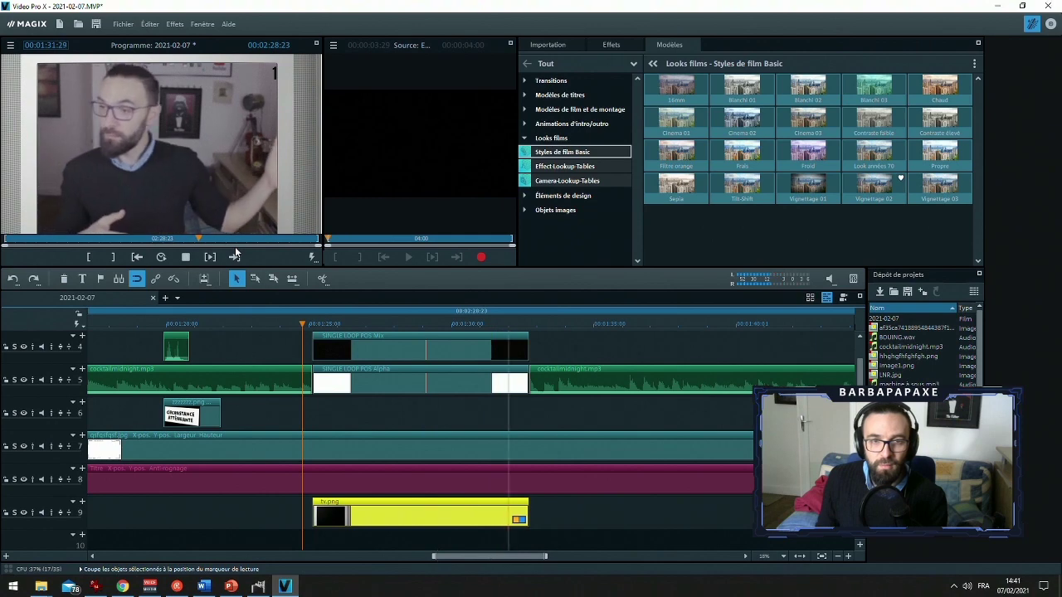
# Move the tv.png clip from track 9 to track 6, keeping its timing, and play the passage from the clip's start
pyautogui.press('space')
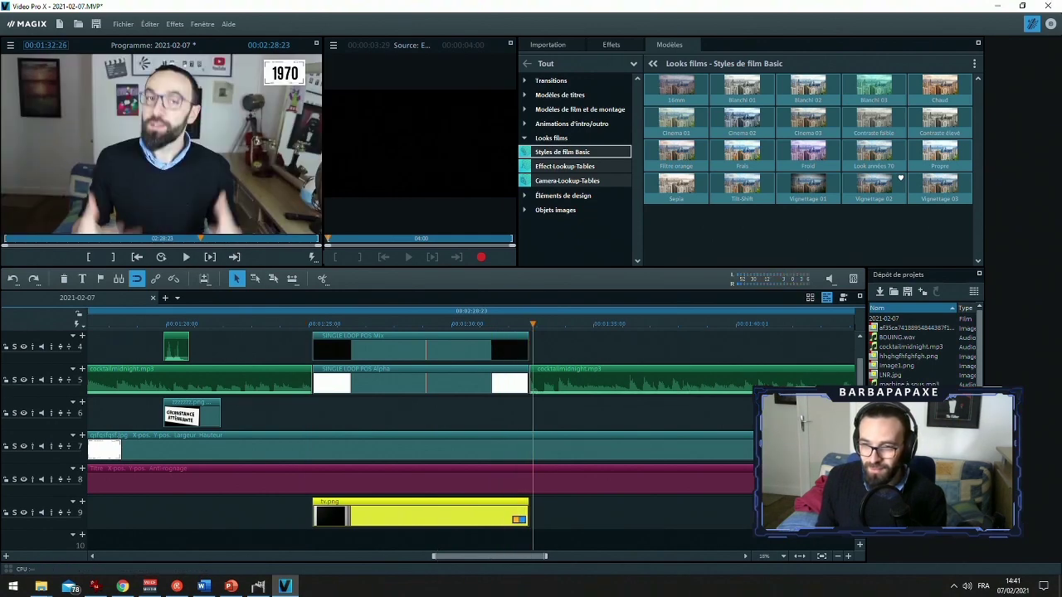
pyautogui.scroll(3, 862, 369)
pyautogui.scroll(-3, 863, 369)
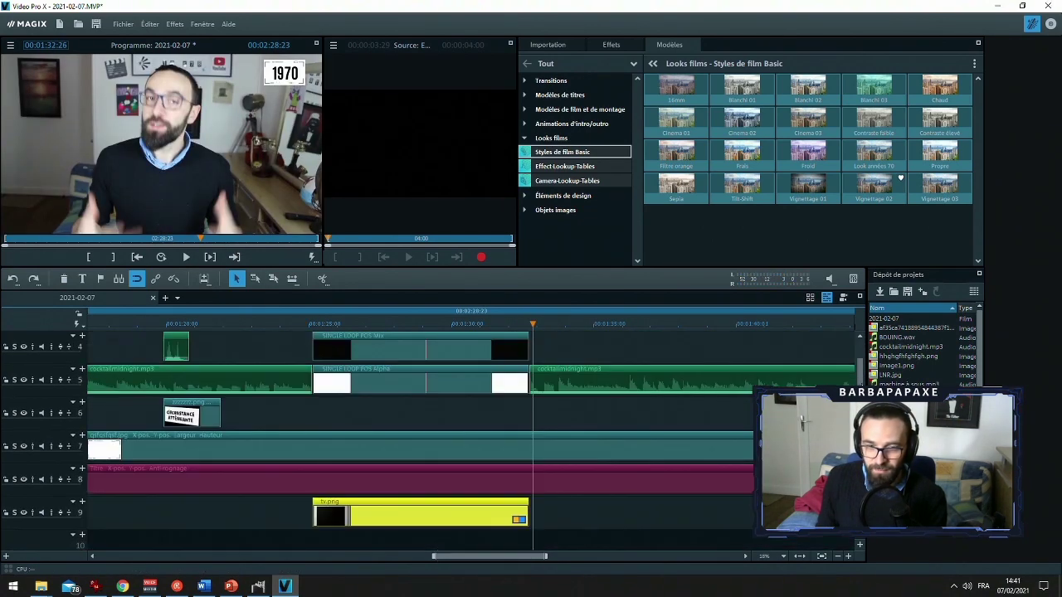
pyautogui.moveTo(351, 507); pyautogui.dragTo(350, 417)
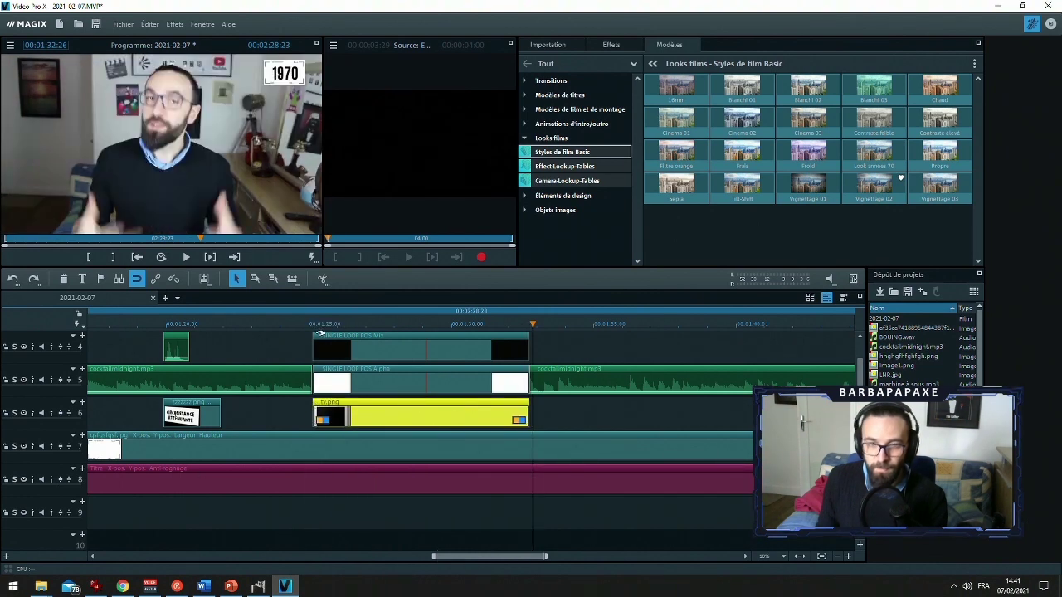
pyautogui.click(315, 327)
pyautogui.press('space')
pyautogui.click(577, 411)
pyautogui.press('space')
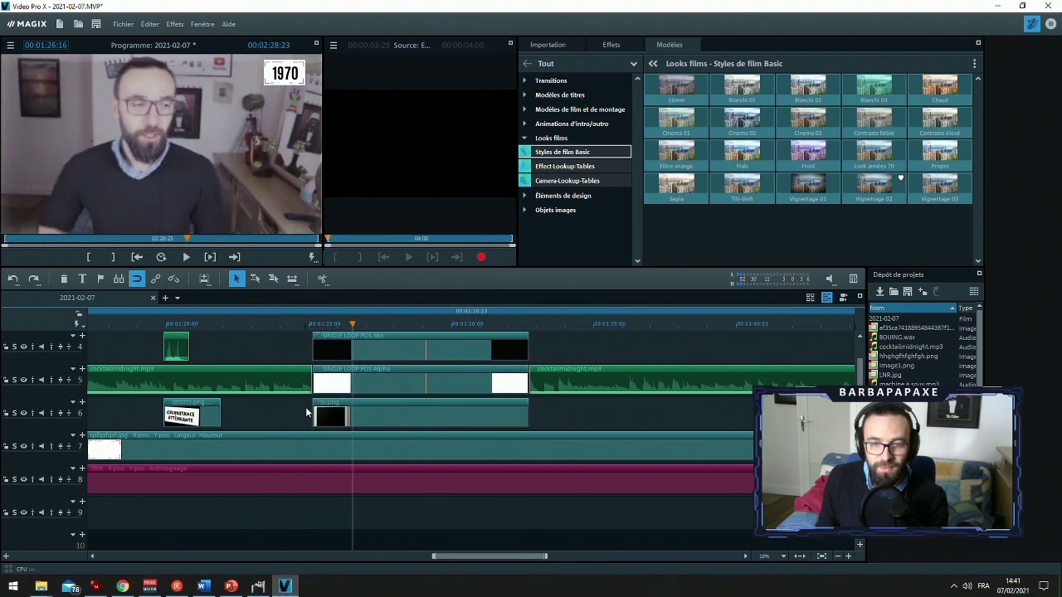
# Split the label picture on track 7 and the title on track 8 at the tv.png clip's start and end
pyautogui.click(345, 411)
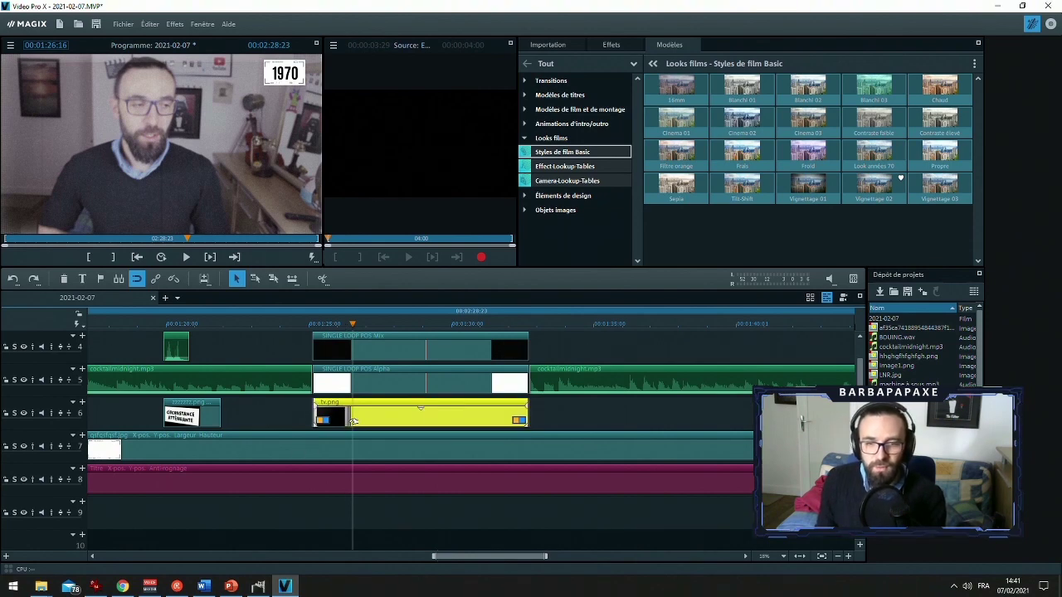
pyautogui.click(319, 327)
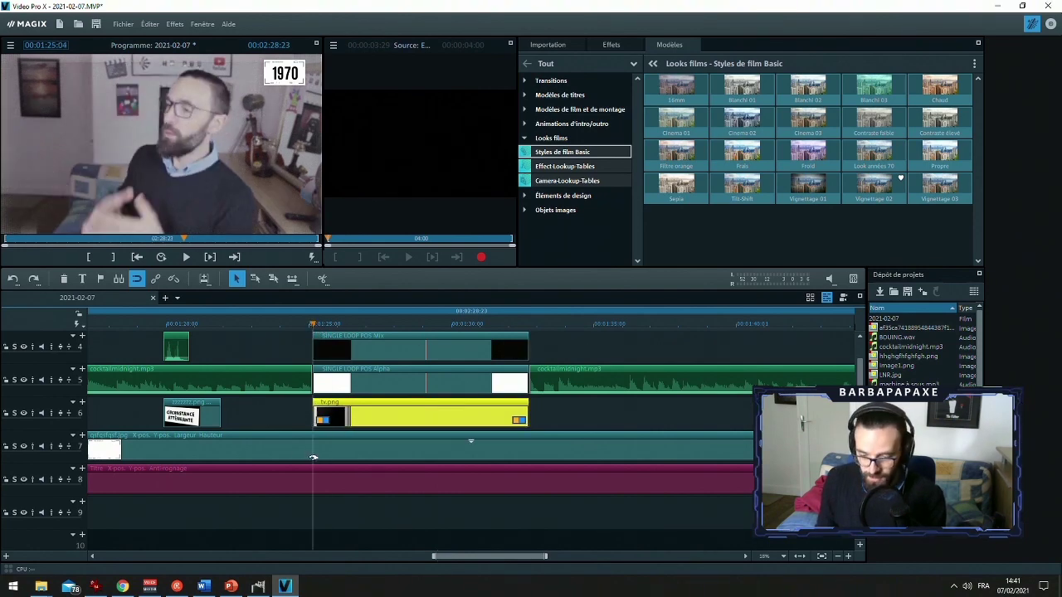
pyautogui.click(364, 443)
pyautogui.press('t')
pyautogui.moveTo(497, 324); pyautogui.dragTo(529, 321)
pyautogui.press('t')
# Stack tv.png on track 7 above the middle label picture on track 8 and title on track 9, and play the passage
pyautogui.moveTo(413, 414); pyautogui.dragTo(395, 450)
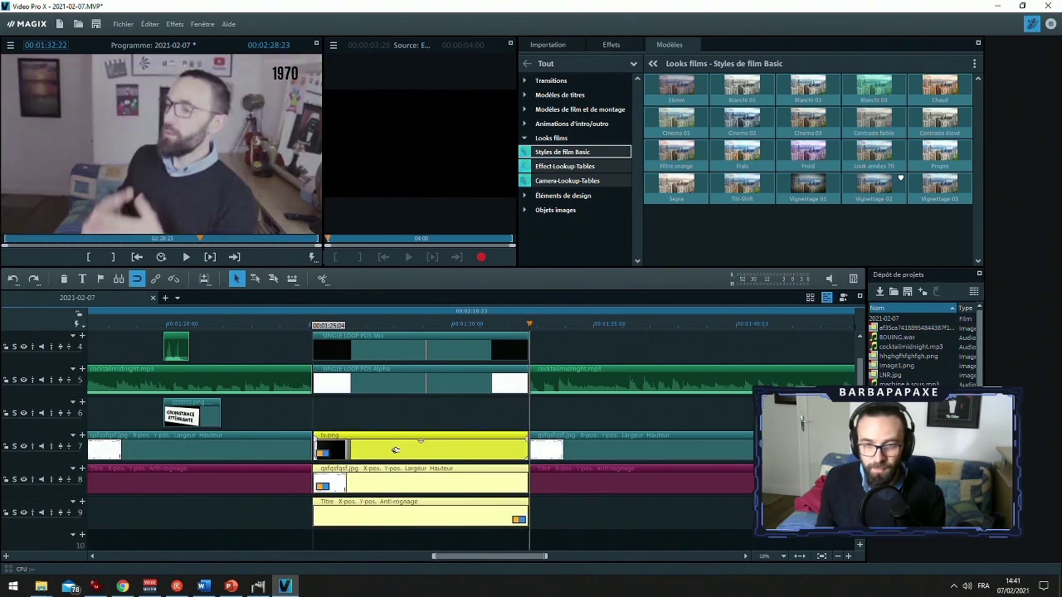
pyautogui.press('space')
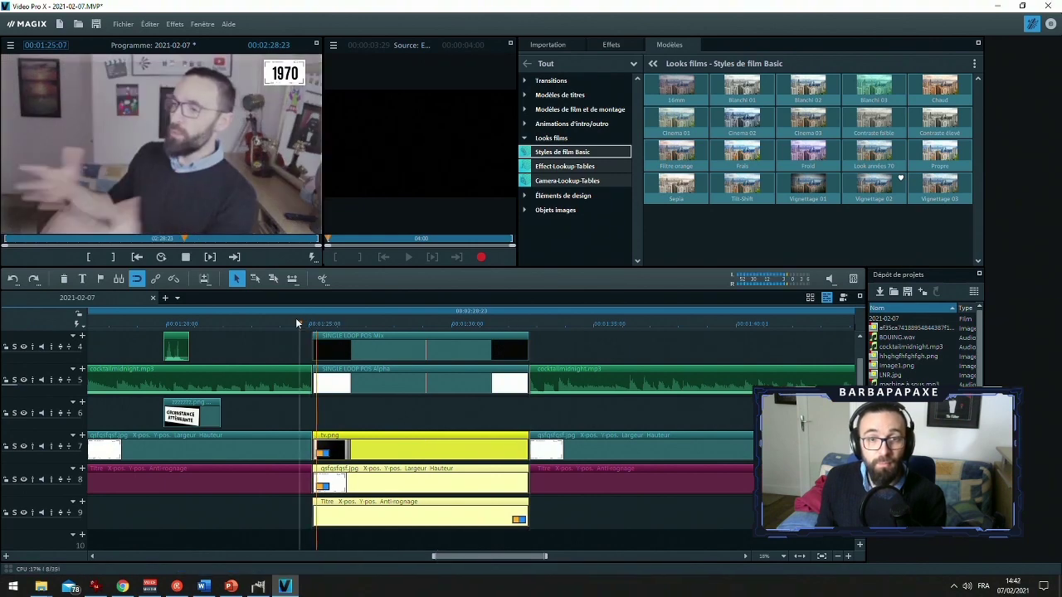
pyautogui.press('space')
# Move the middle title piece to track 10, play the passage from its start, and undo the move
pyautogui.click(495, 524)
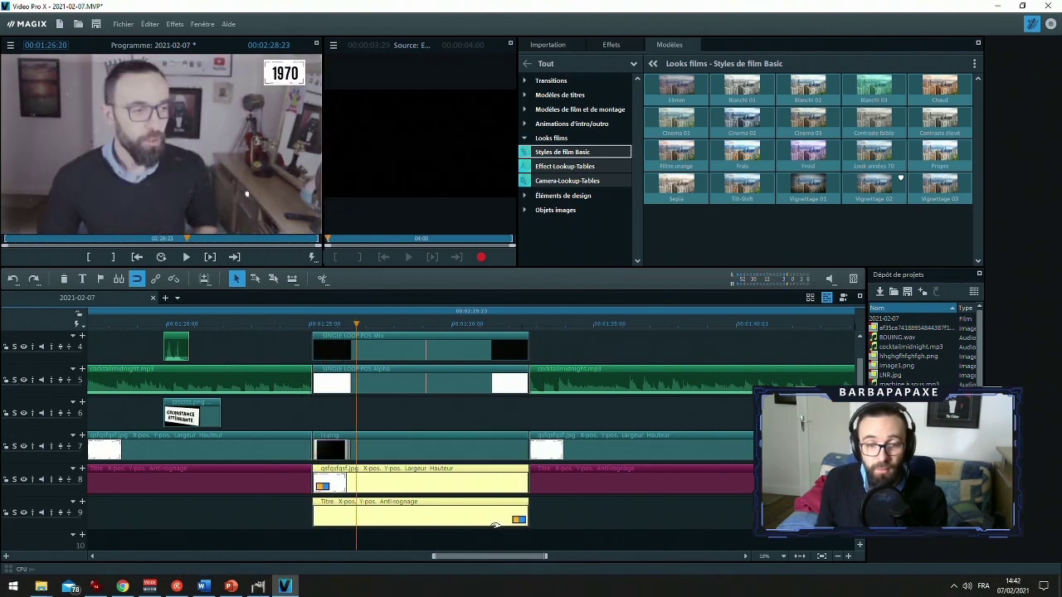
pyautogui.click(495, 526)
pyautogui.moveTo(438, 520); pyautogui.dragTo(438, 544)
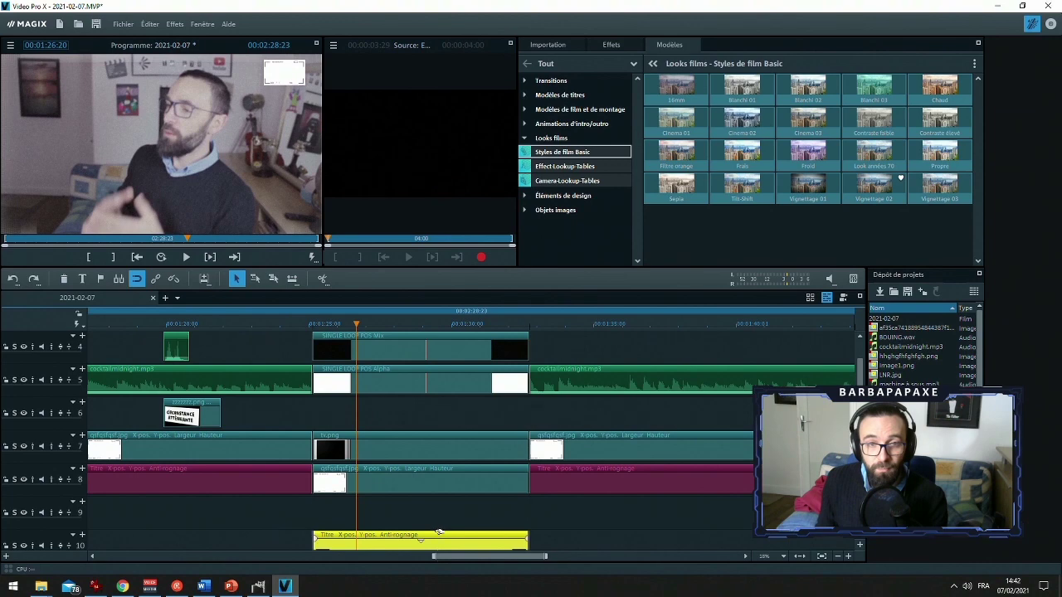
pyautogui.click(313, 405)
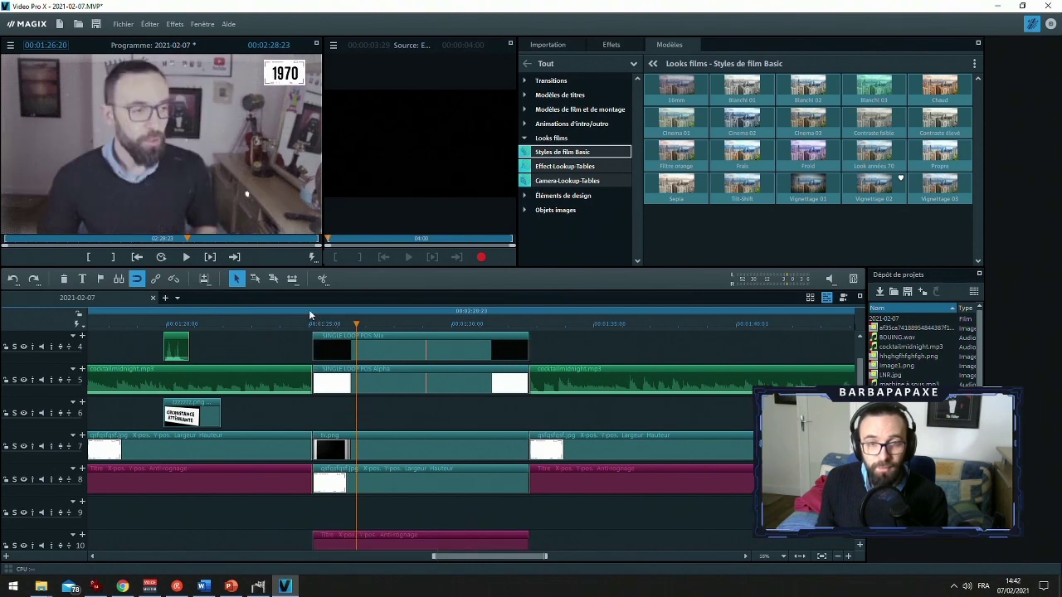
pyautogui.click(311, 316)
pyautogui.press('space')
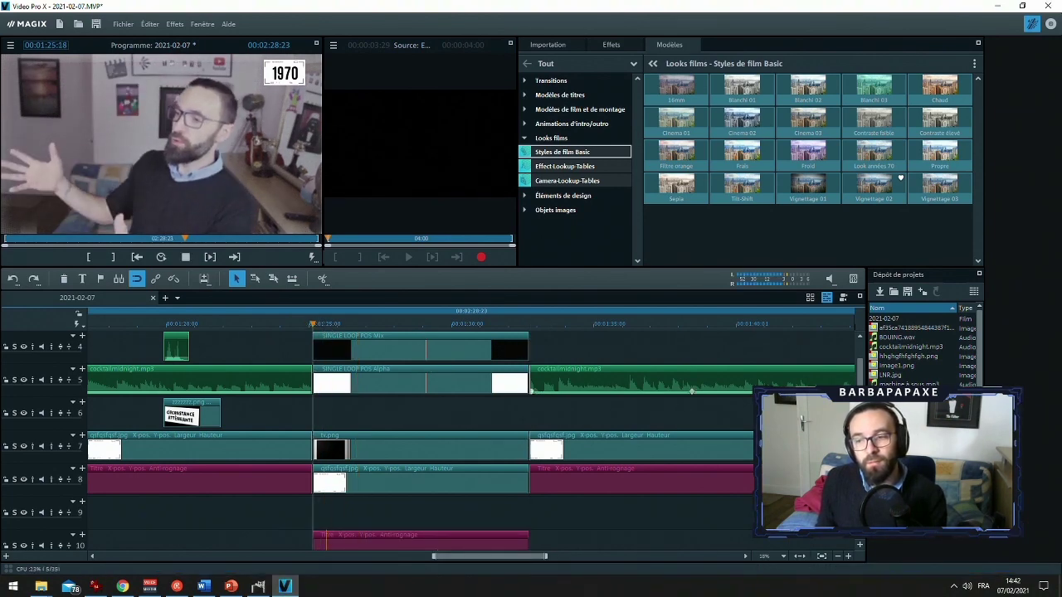
pyautogui.scroll(-2, 685, 403)
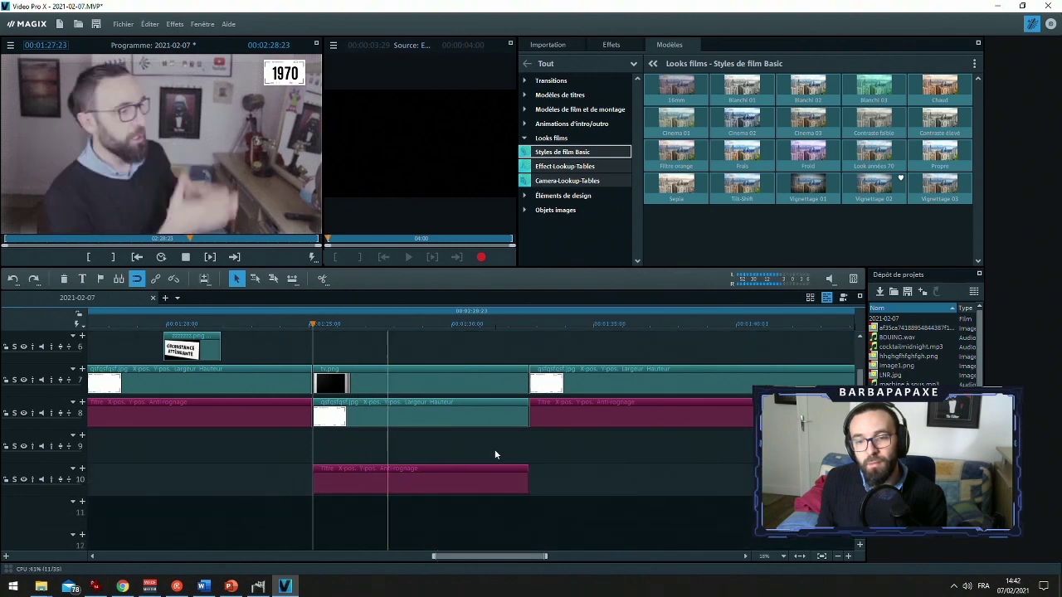
pyautogui.press('space')
pyautogui.click(463, 483)
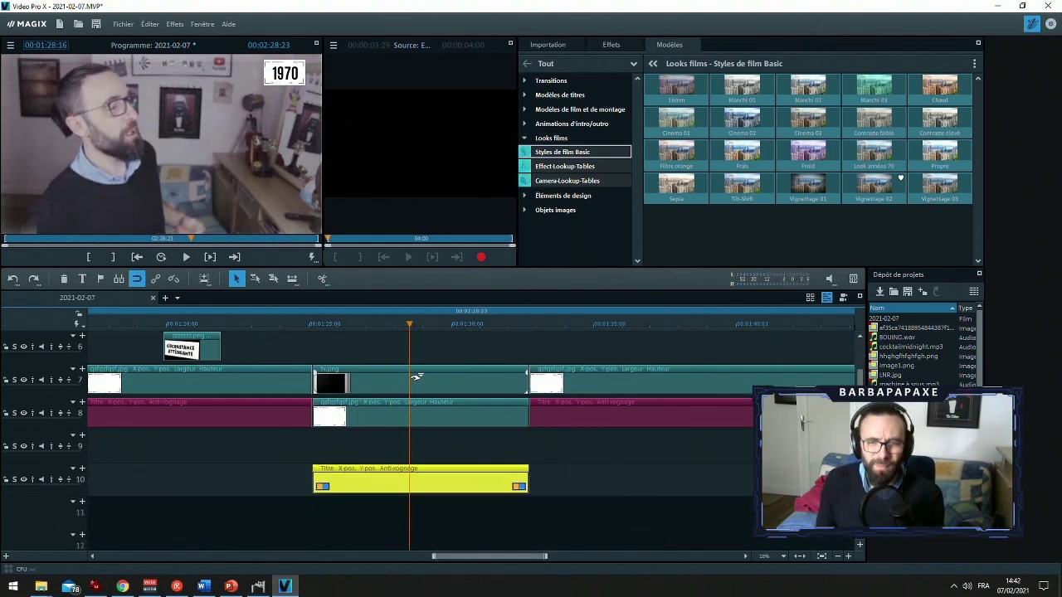
pyautogui.hotkey('ctrl', 'z')
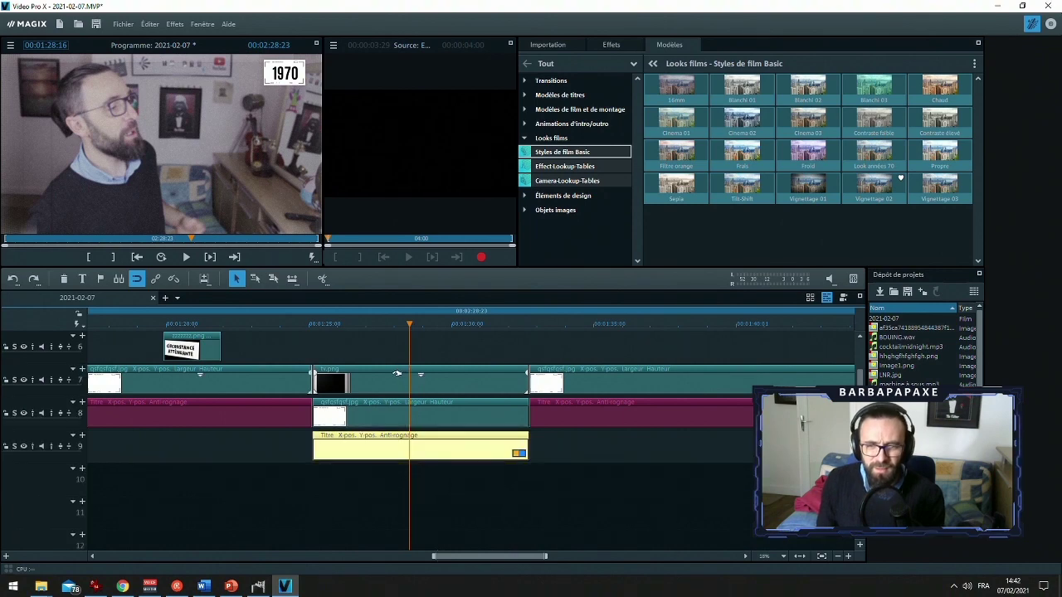
# Move tv.png to track 10, the middle label picture to track 11 and the middle title to track 12, keeping their timing
pyautogui.click(382, 368)
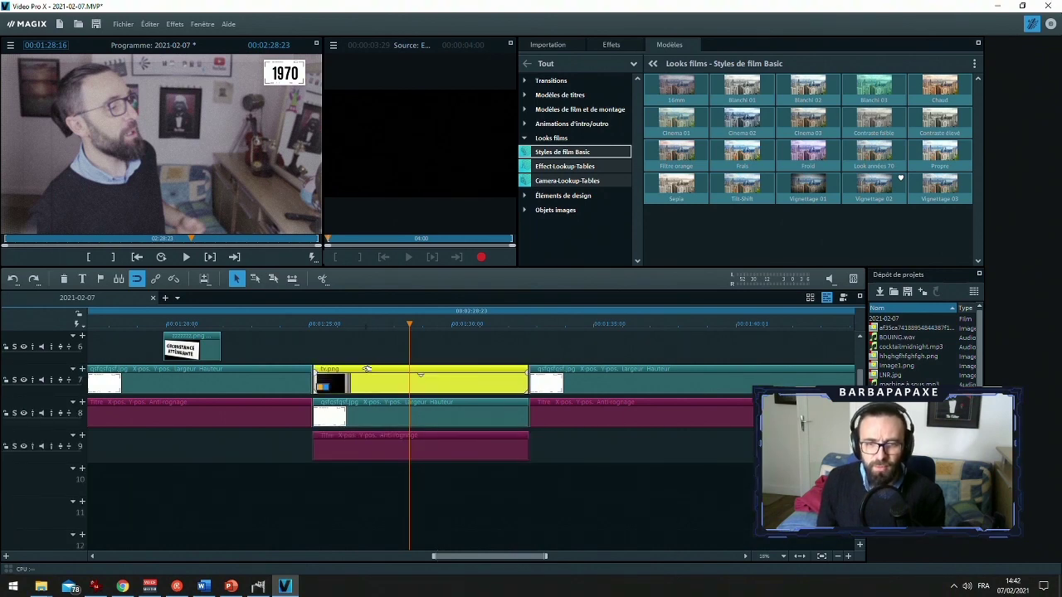
pyautogui.moveTo(379, 368); pyautogui.dragTo(365, 474)
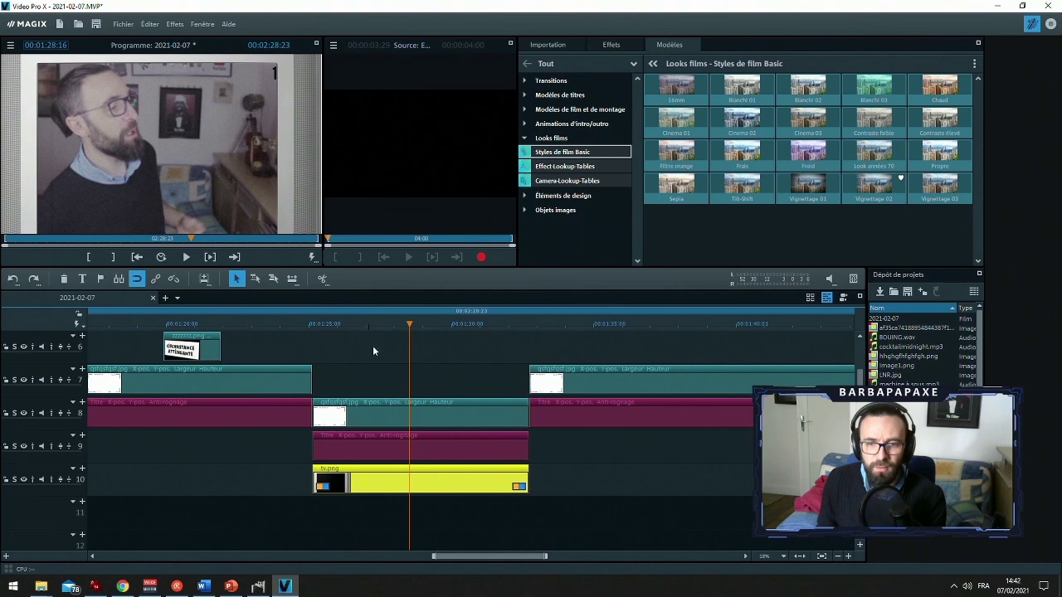
pyautogui.click(377, 403)
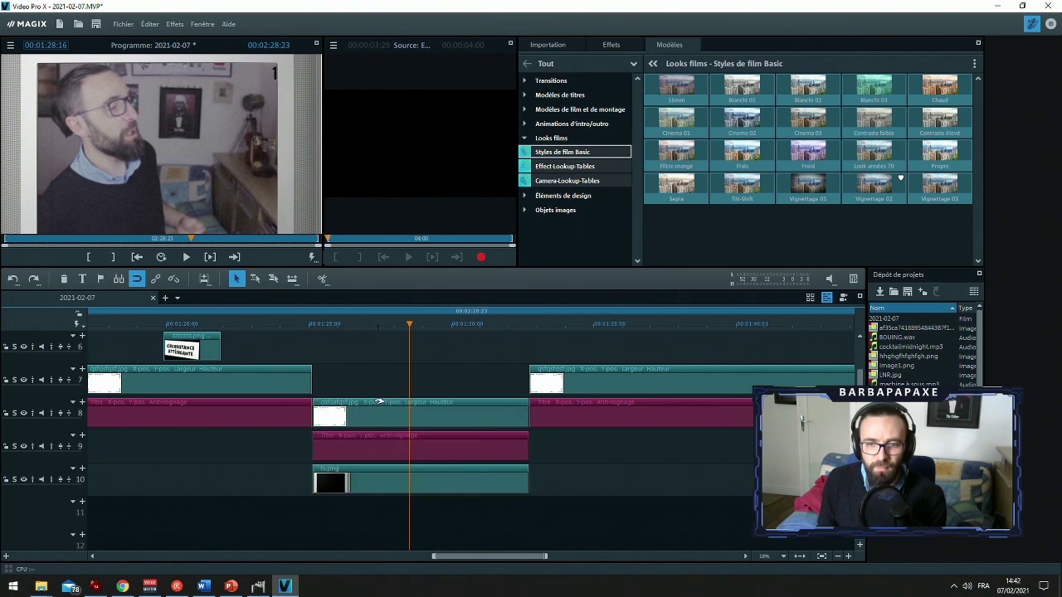
pyautogui.moveTo(376, 403); pyautogui.dragTo(373, 508)
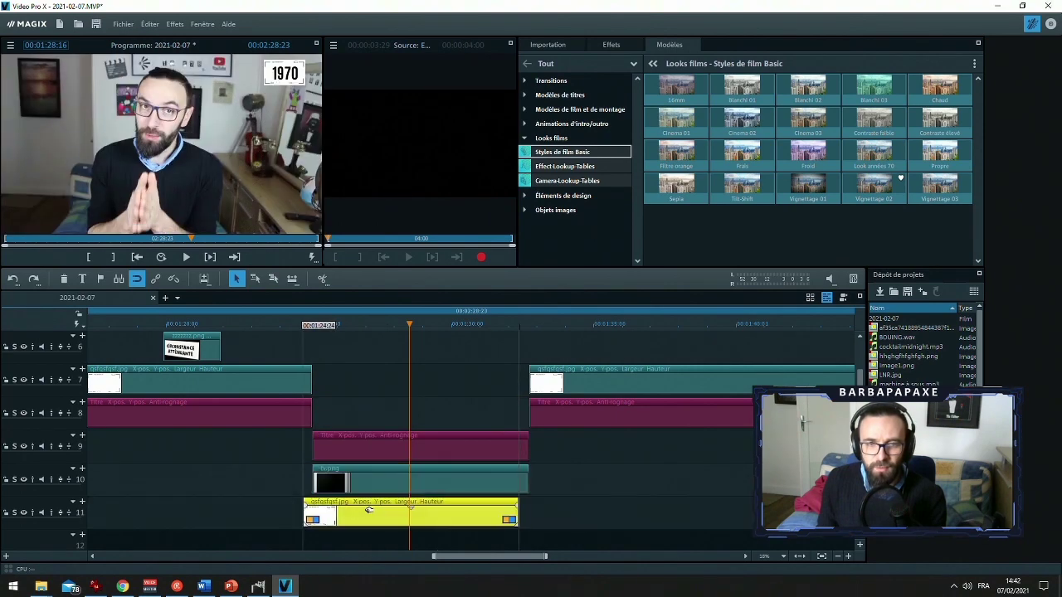
pyautogui.click(371, 440)
pyautogui.moveTo(370, 439); pyautogui.dragTo(369, 535)
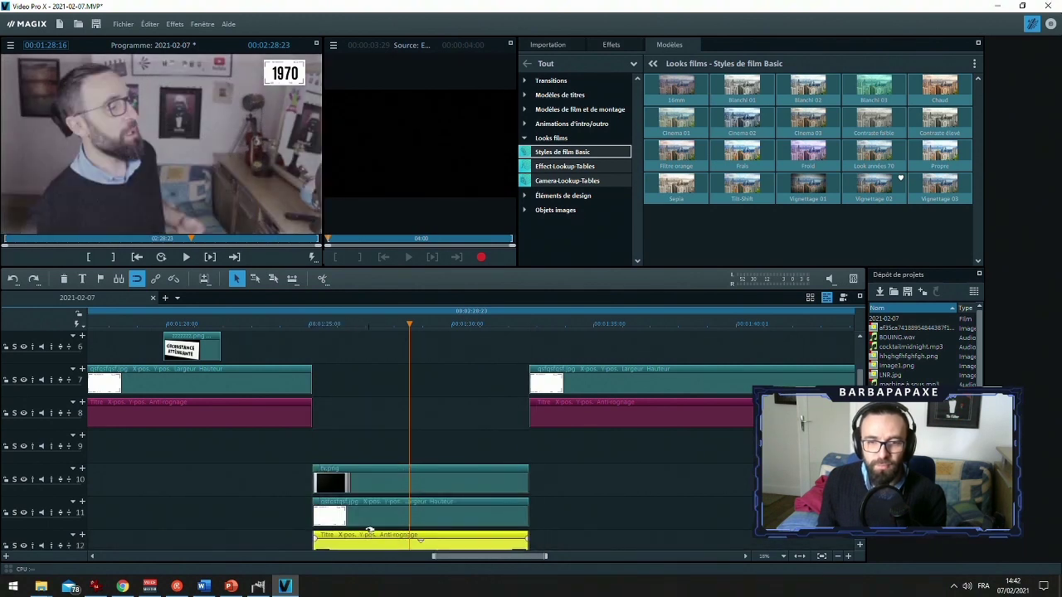
# Undo the middle title's move to track 12 and try placing it below the label picture again
pyautogui.hotkey('ctrl', 'z')
pyautogui.moveTo(389, 435)
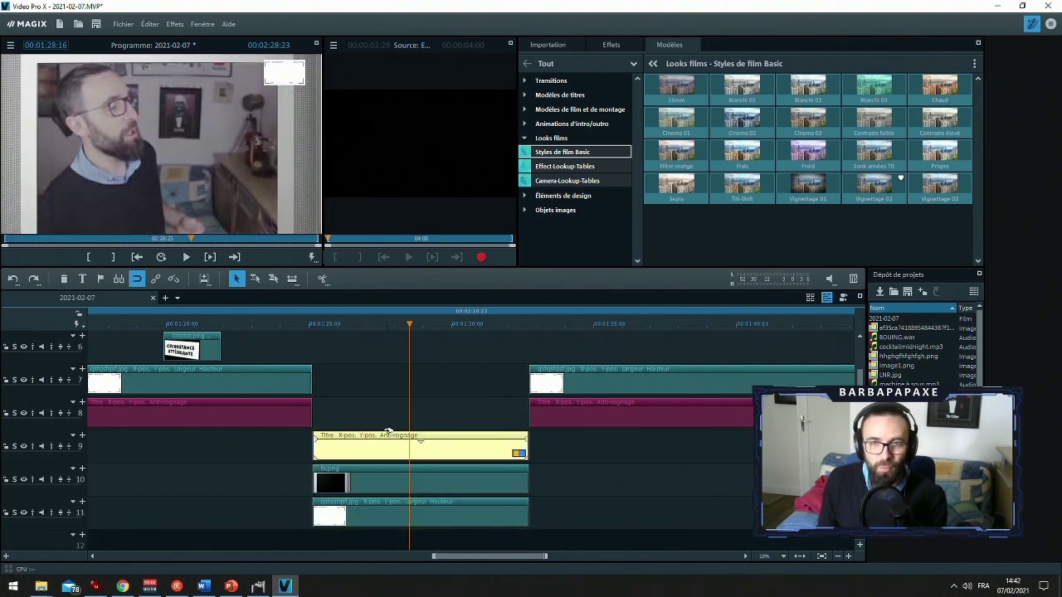
pyautogui.click(395, 444)
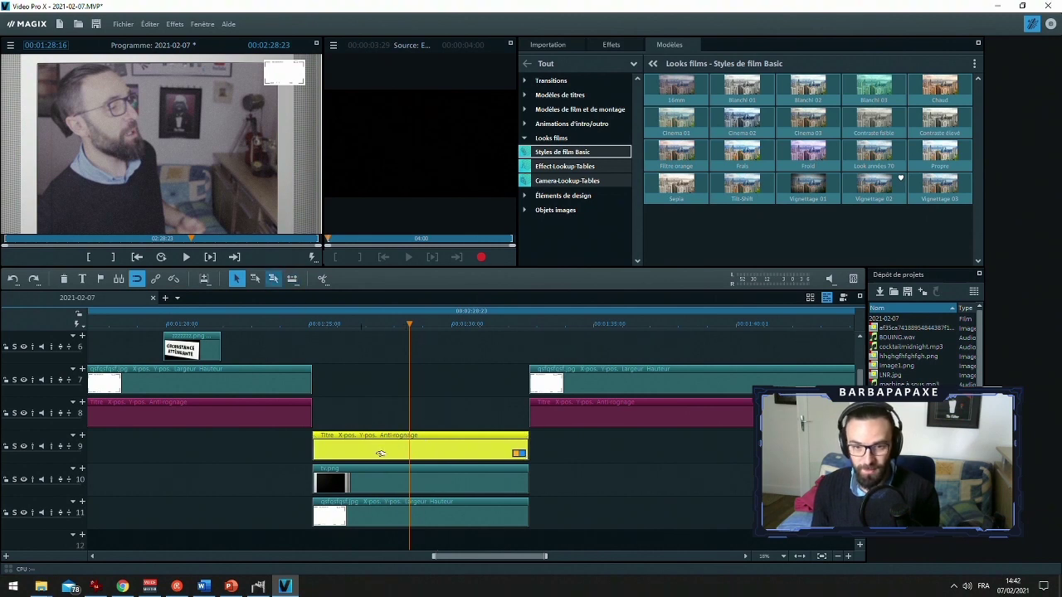
pyautogui.click(370, 475)
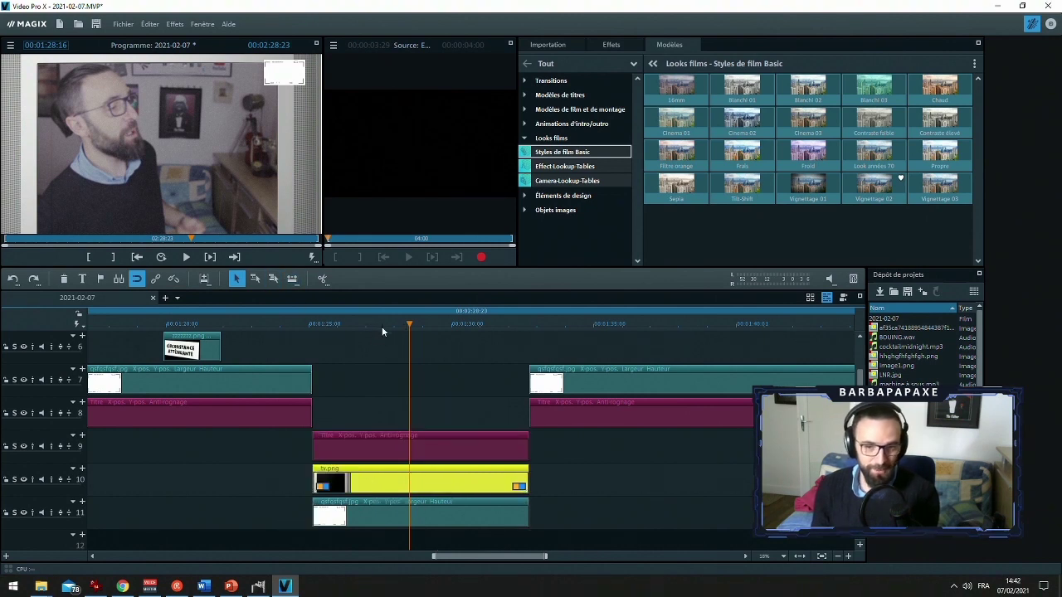
pyautogui.click(420, 438)
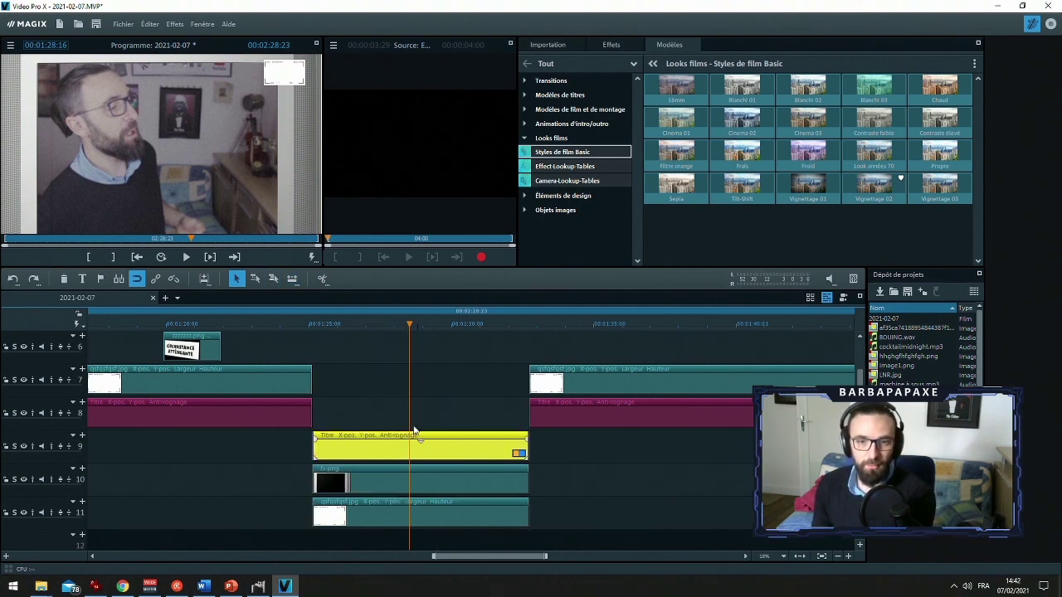
pyautogui.moveTo(398, 541); pyautogui.dragTo(429, 517)
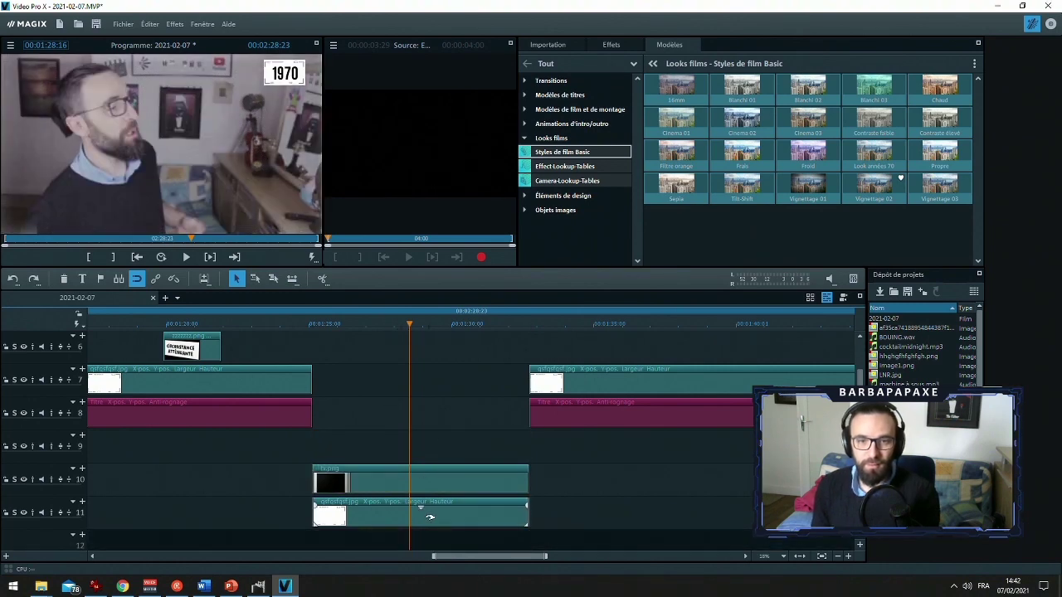
# Undo the track moves until tv.png is on track 6, the label picture on track 7 and the title on track 8
pyautogui.hotkey('ctrl', 'z')
pyautogui.hotkey('ctrl', 'z')
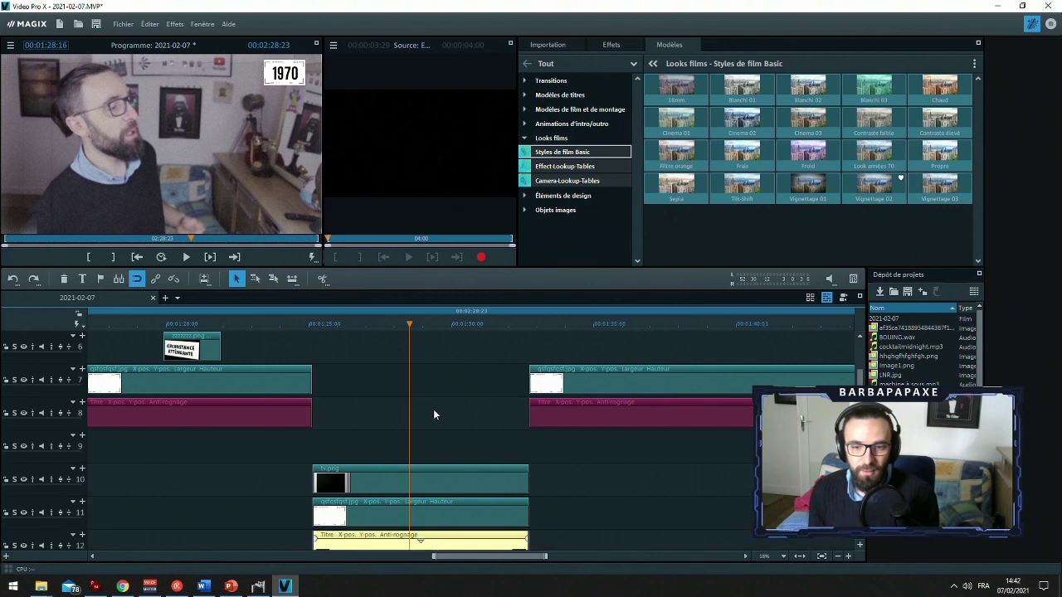
pyautogui.hotkey('ctrl', 'z')
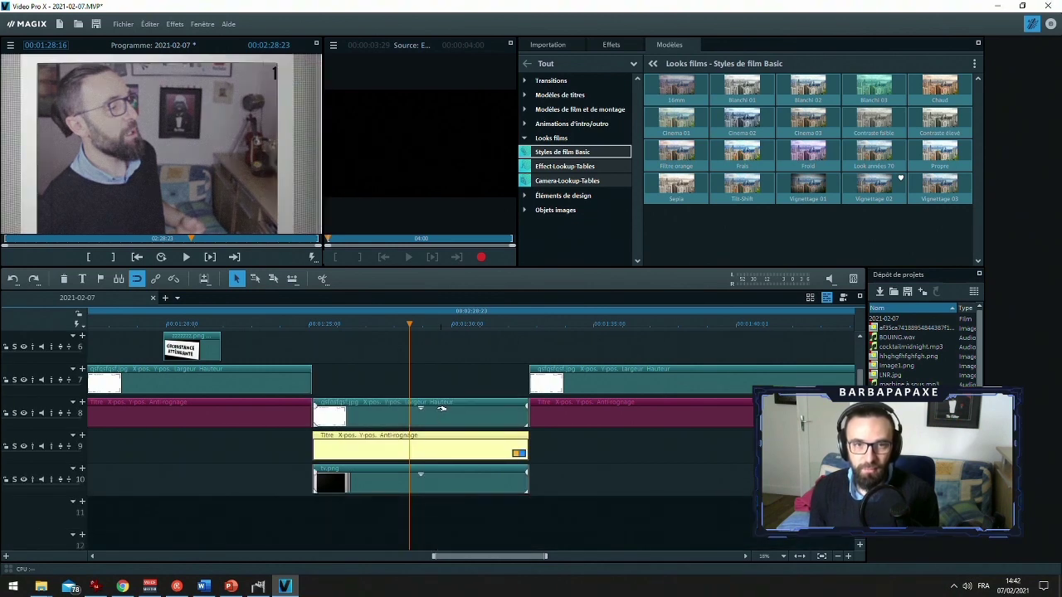
pyautogui.hotkey('ctrl', 'z')
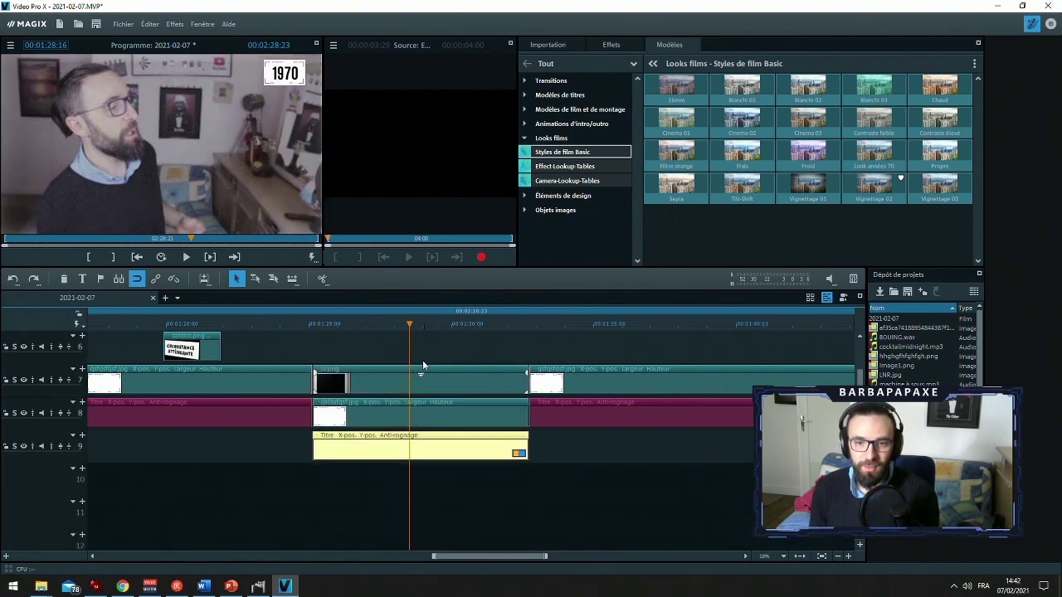
pyautogui.hotkey('ctrl', 'z')
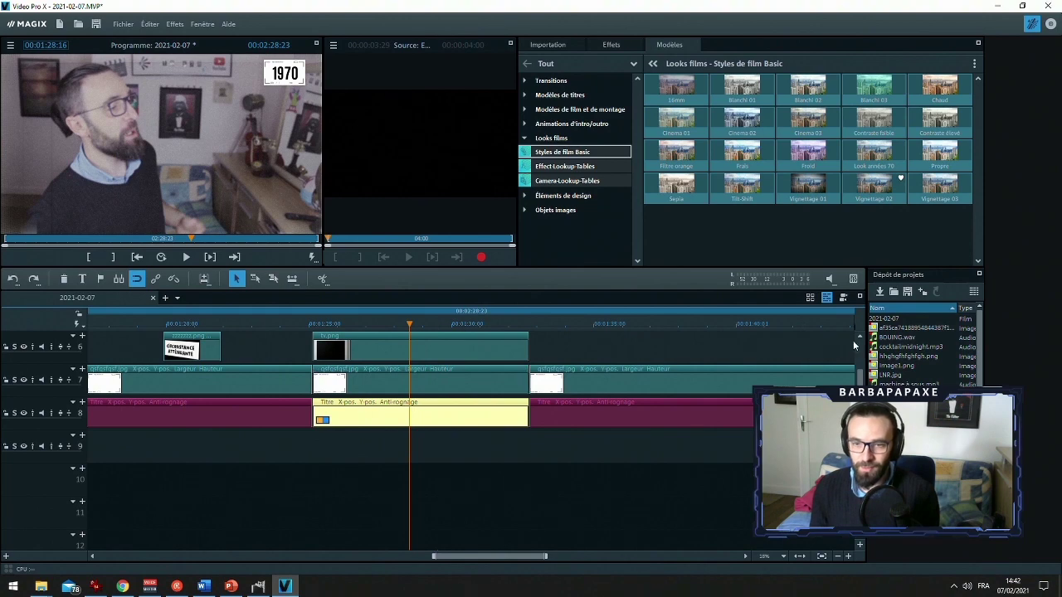
pyautogui.hotkey('ctrl', 'z')
# Delete the tv.png clip from track 6 and play the sequence from just before the restyled passage through the following clips
pyautogui.click(500, 381)
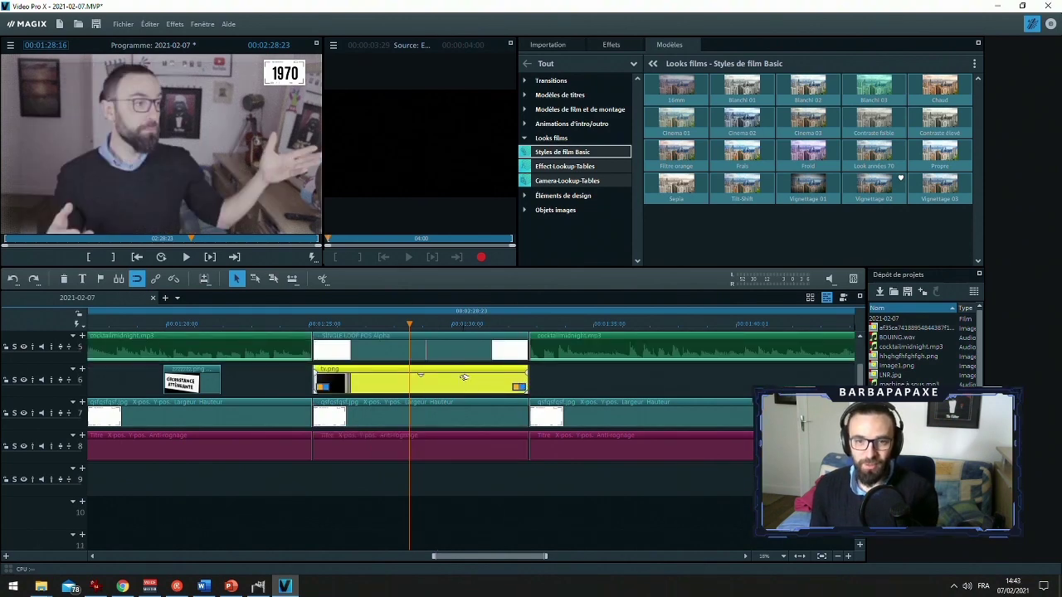
pyautogui.press('Delete')
pyautogui.click(301, 323)
pyautogui.press('space')
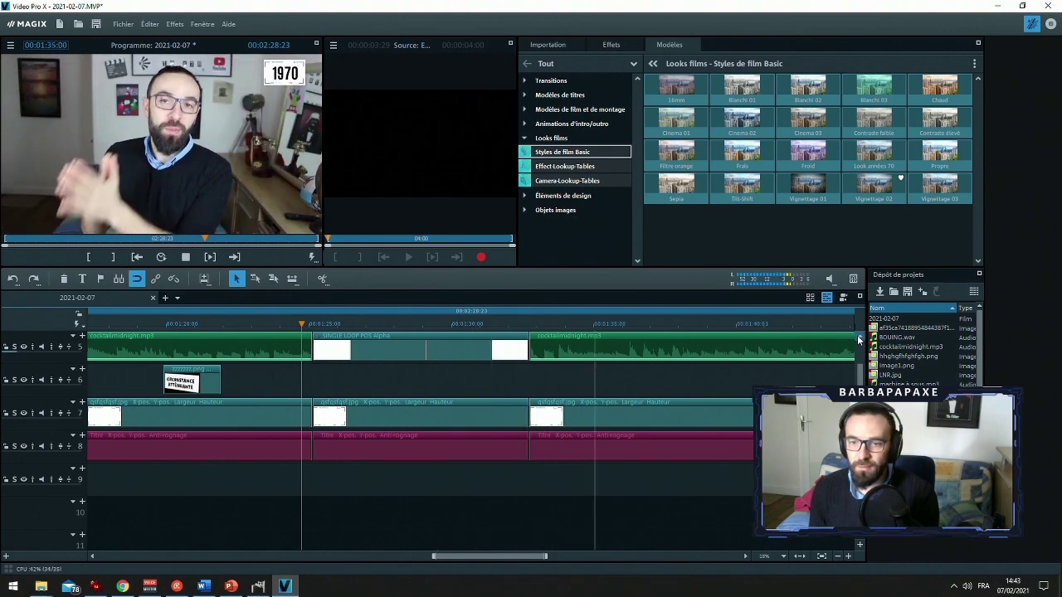
pyautogui.scroll(3, 858, 340)
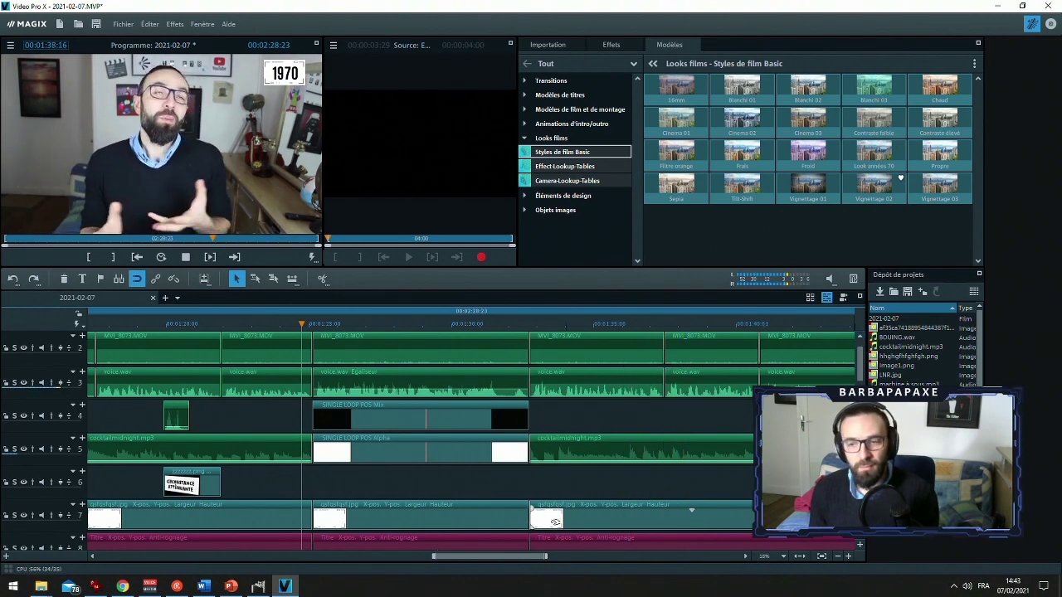
pyautogui.moveTo(516, 556); pyautogui.dragTo(535, 555)
pyautogui.press('space')
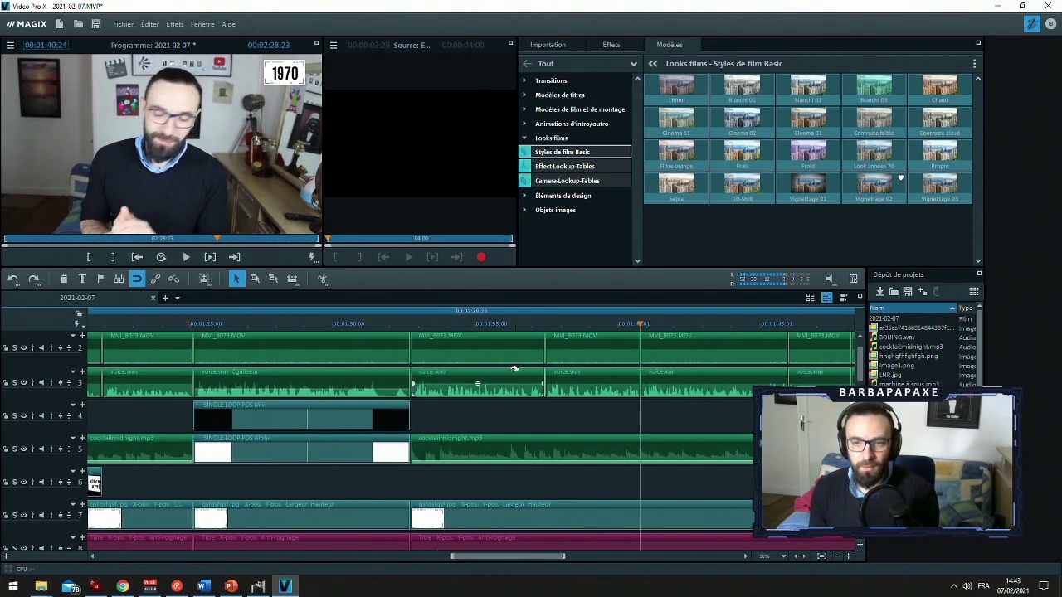
# Add a Position/Size keyframe at the start of the MVI_8073.MOV clip beginning at 1:37:14, keeping its full-frame size
pyautogui.click(514, 346)
pyautogui.click(544, 320)
pyautogui.click(554, 338)
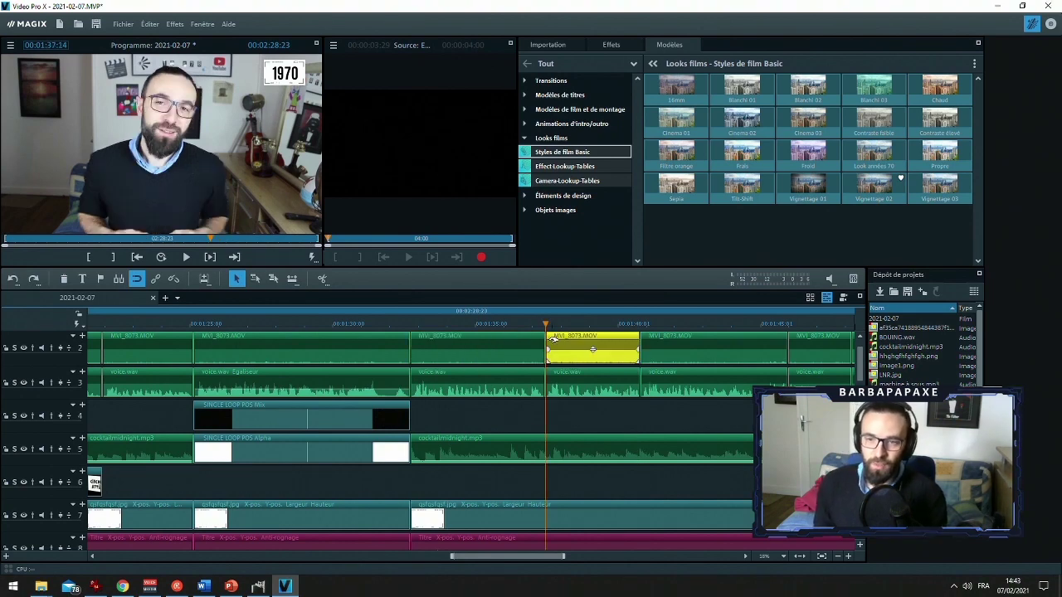
pyautogui.click(857, 341)
pyautogui.click(575, 344)
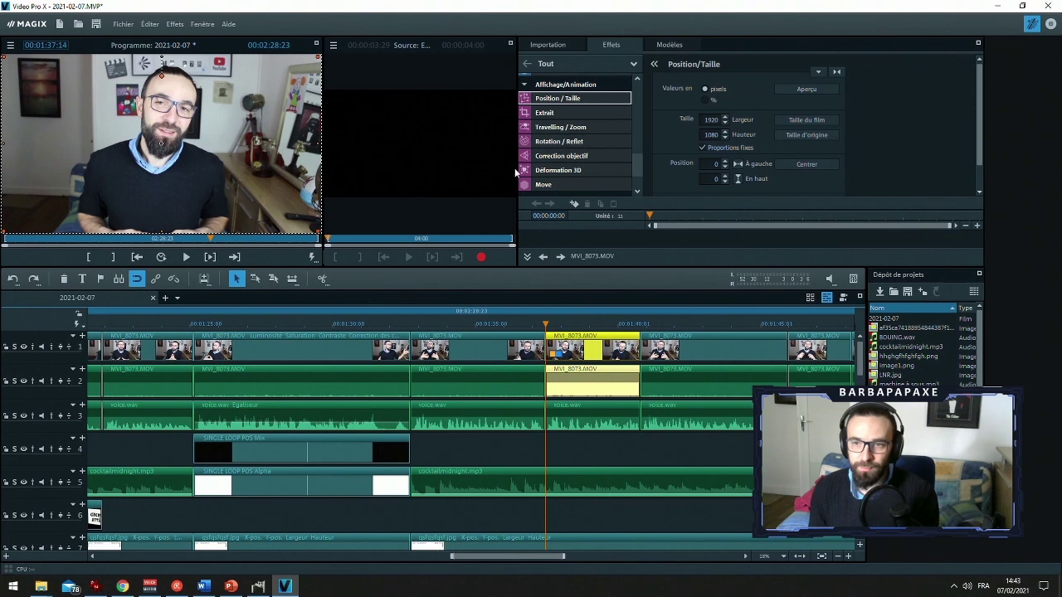
pyautogui.click(574, 203)
# Near the clip's end, enlarge the picture to about 2016 × 1134 pixels and centre it horizontally and vertically
pyautogui.moveTo(918, 216); pyautogui.dragTo(955, 215)
pyautogui.click(650, 225)
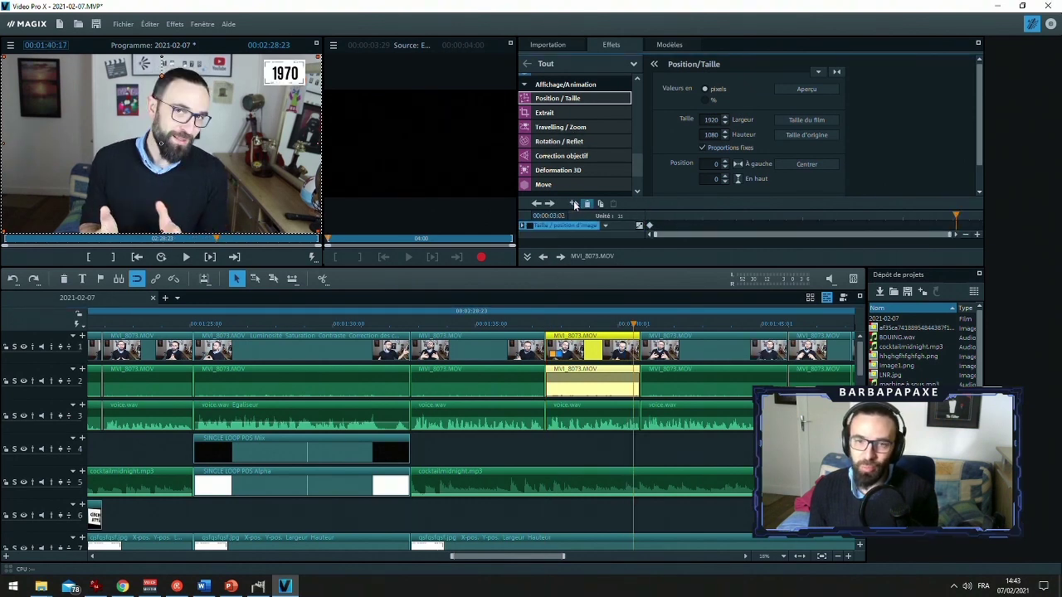
pyautogui.moveTo(318, 231); pyautogui.dragTo(334, 239)
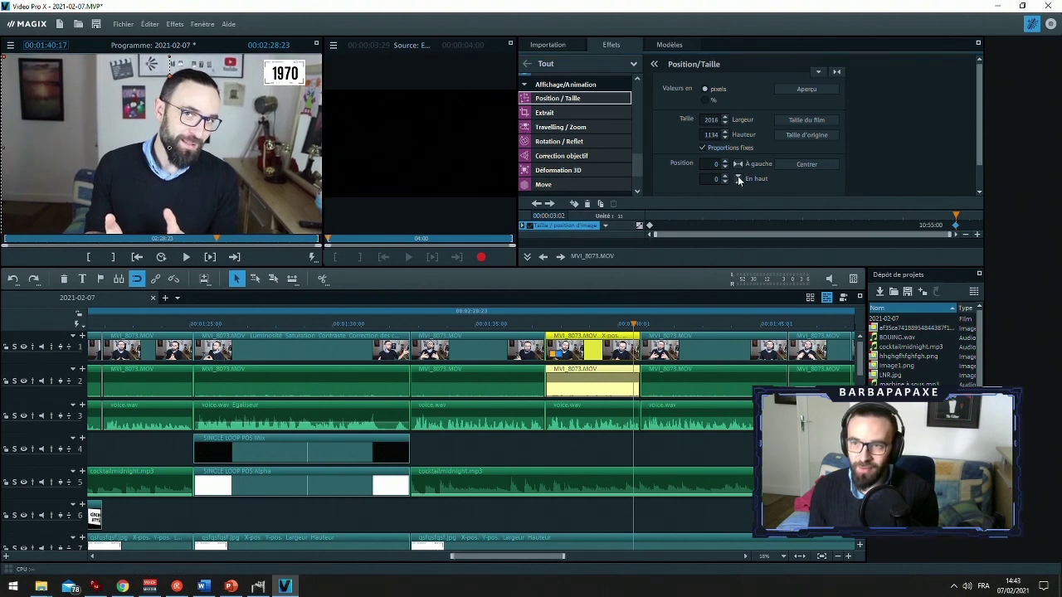
pyautogui.click(738, 166)
pyautogui.click(739, 179)
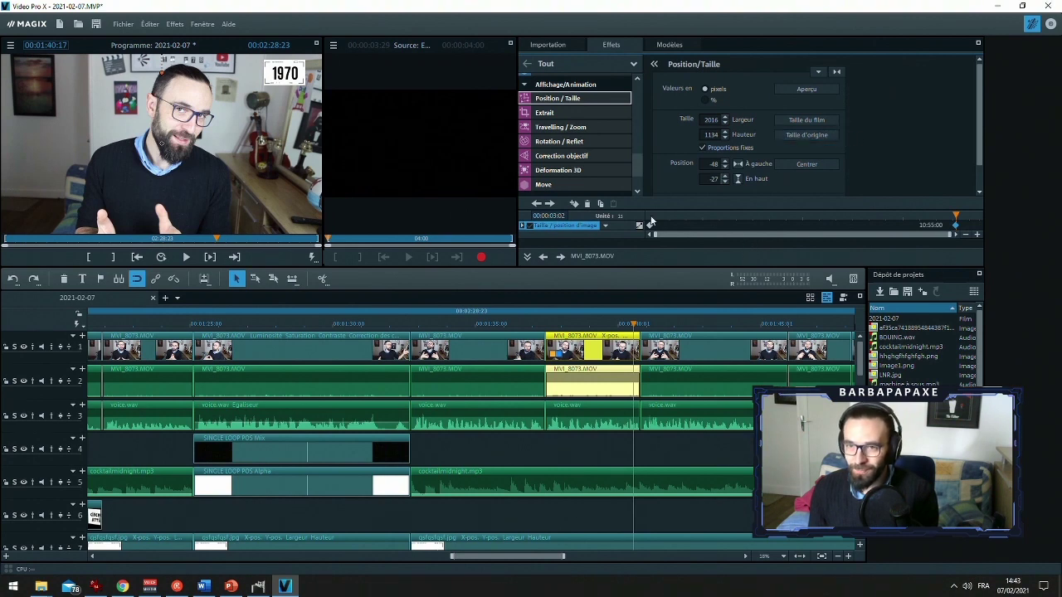
# Copy the enlarged size keyframe to the start of the following MVI_8073.MOV clip and play back the cuts around it
pyautogui.click(600, 205)
pyautogui.click(650, 334)
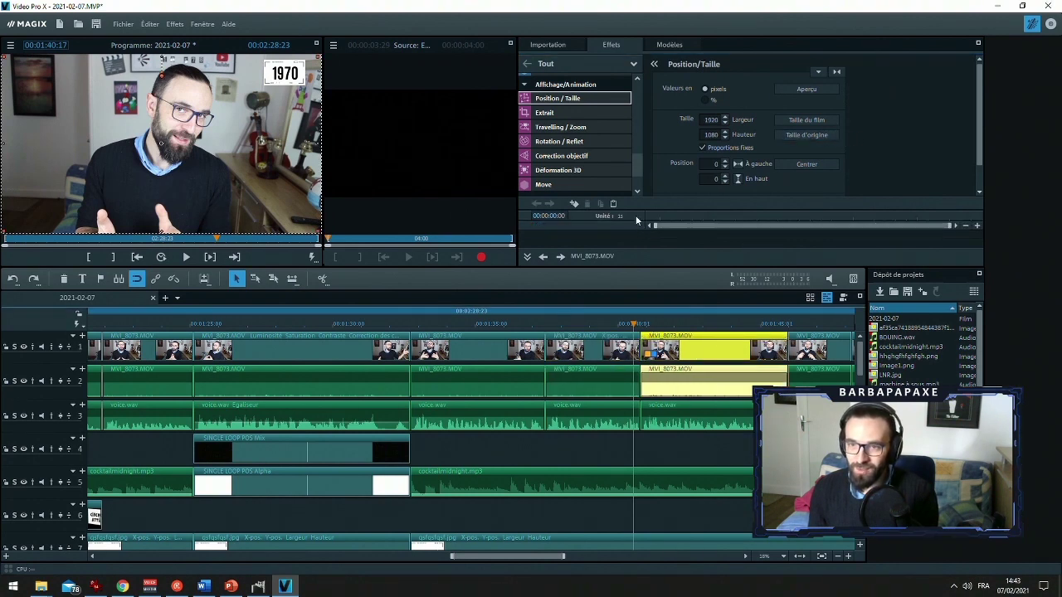
pyautogui.click(613, 204)
pyautogui.doubleClick(612, 326)
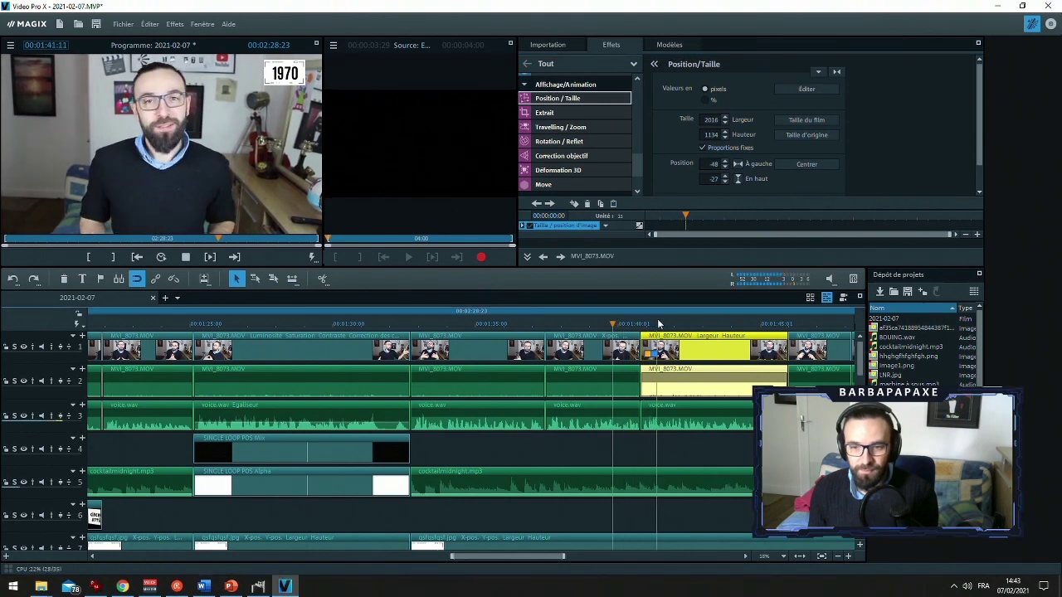
pyautogui.moveTo(584, 557); pyautogui.dragTo(587, 557)
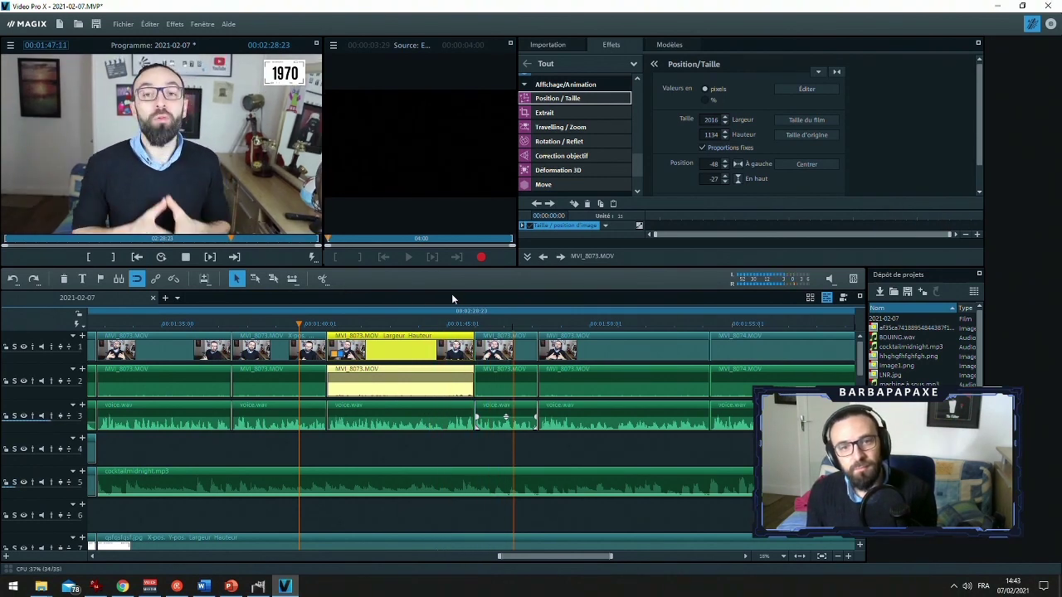
pyautogui.click(444, 324)
pyautogui.press('space')
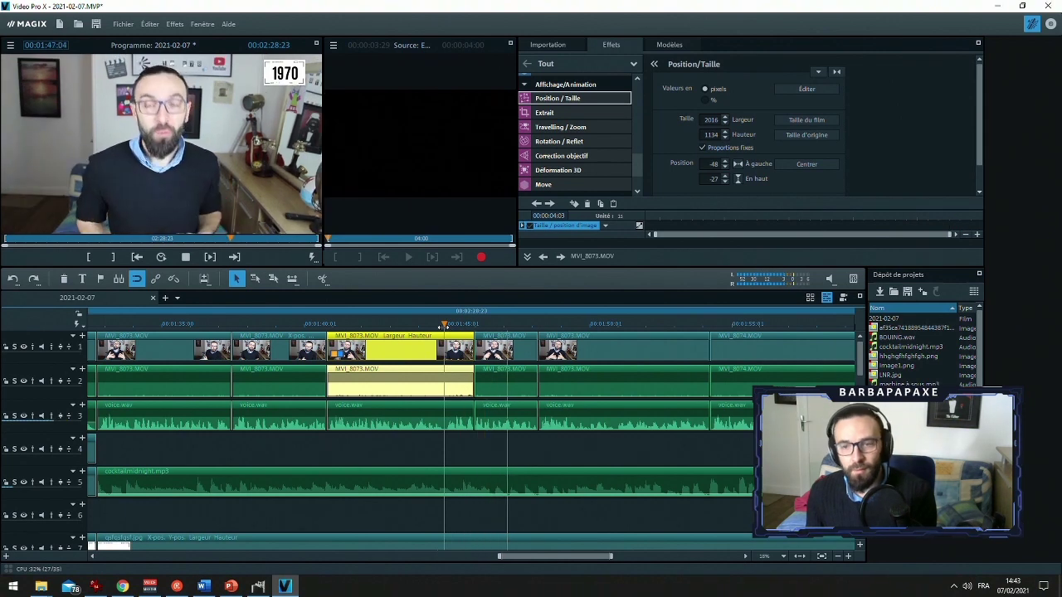
# Paste the same enlarged keyframe at the start of the last MVI_8073.MOV clip, save the project and play from about 1:44
pyautogui.click(583, 349)
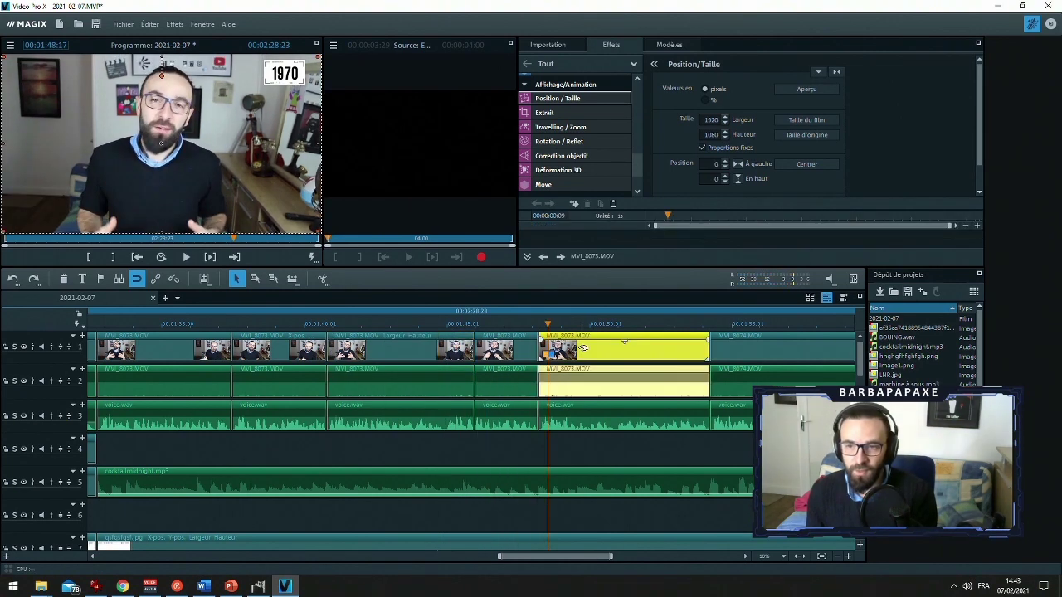
pyautogui.click(655, 217)
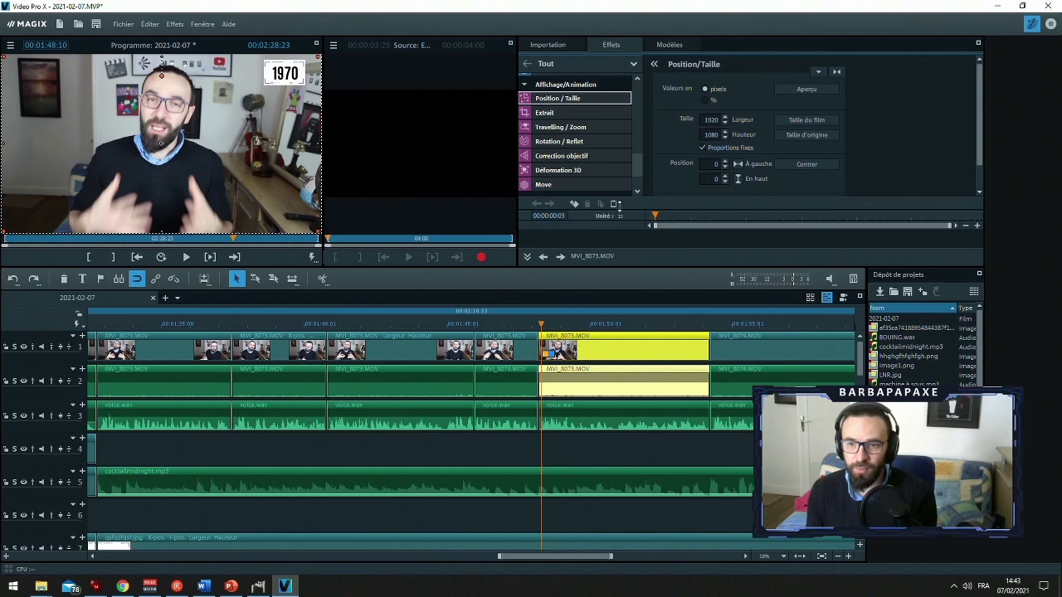
pyautogui.click(614, 204)
pyautogui.click(425, 325)
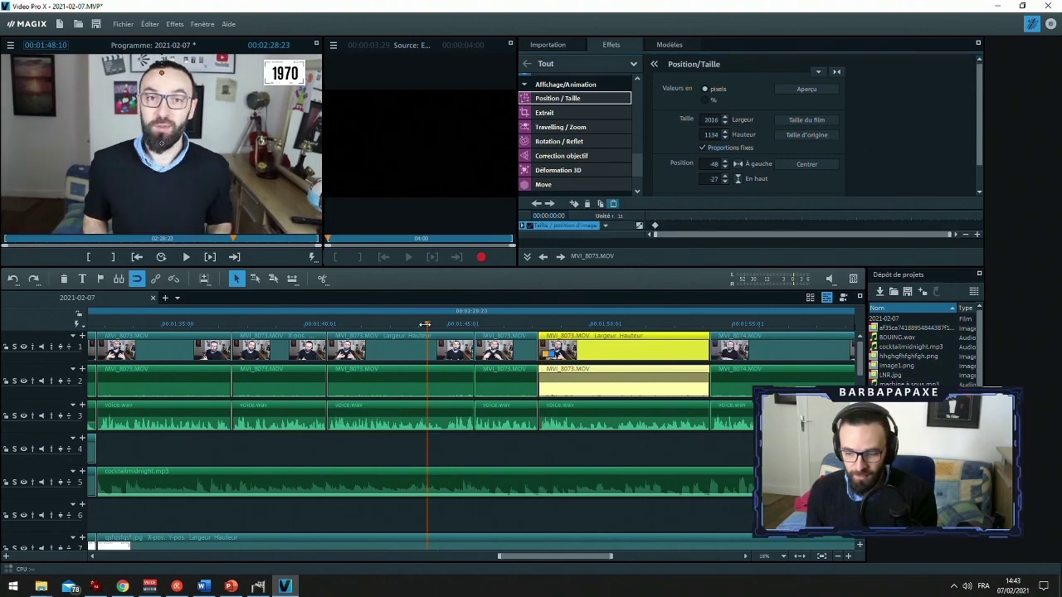
pyautogui.hotkey('ctrl', 's')
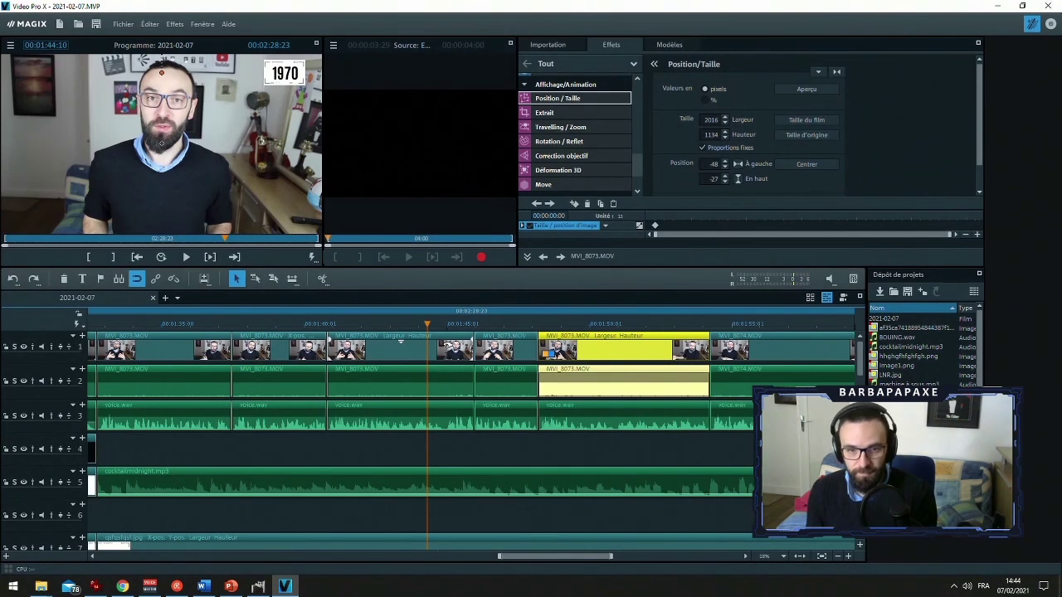
pyautogui.press('space')
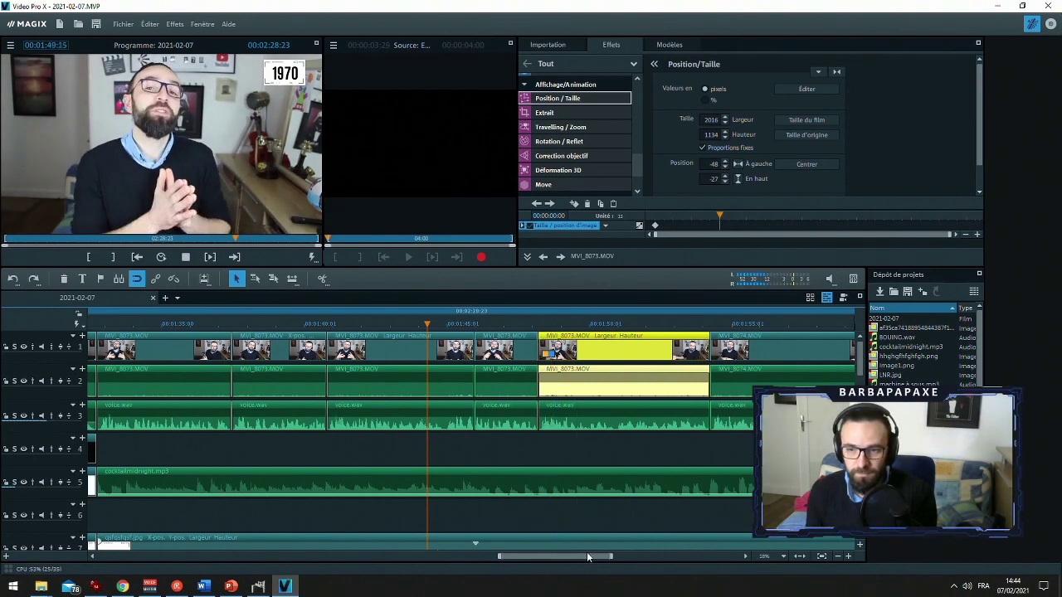
# Paste the 2016 × 1134 size keyframe at the start of the first MVI_8074.MOV clip
pyautogui.moveTo(597, 558); pyautogui.dragTo(629, 557)
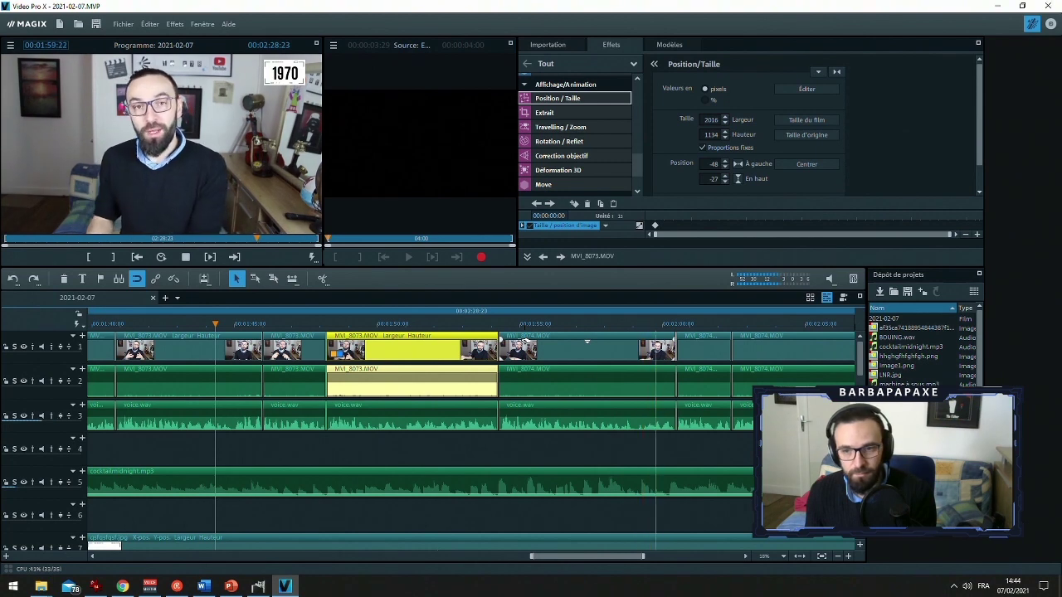
pyautogui.click(502, 340)
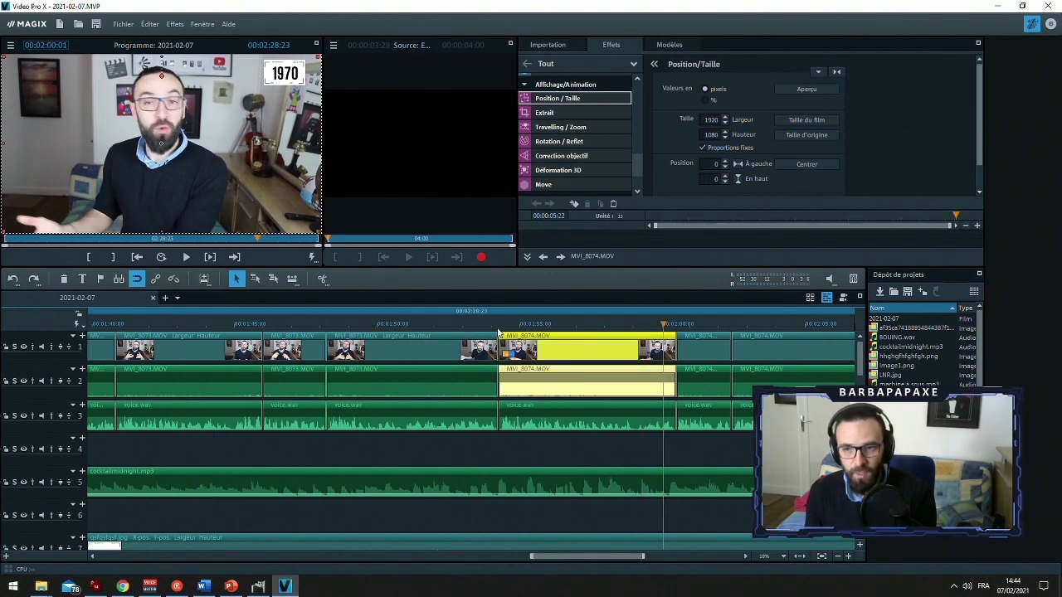
pyautogui.click(613, 205)
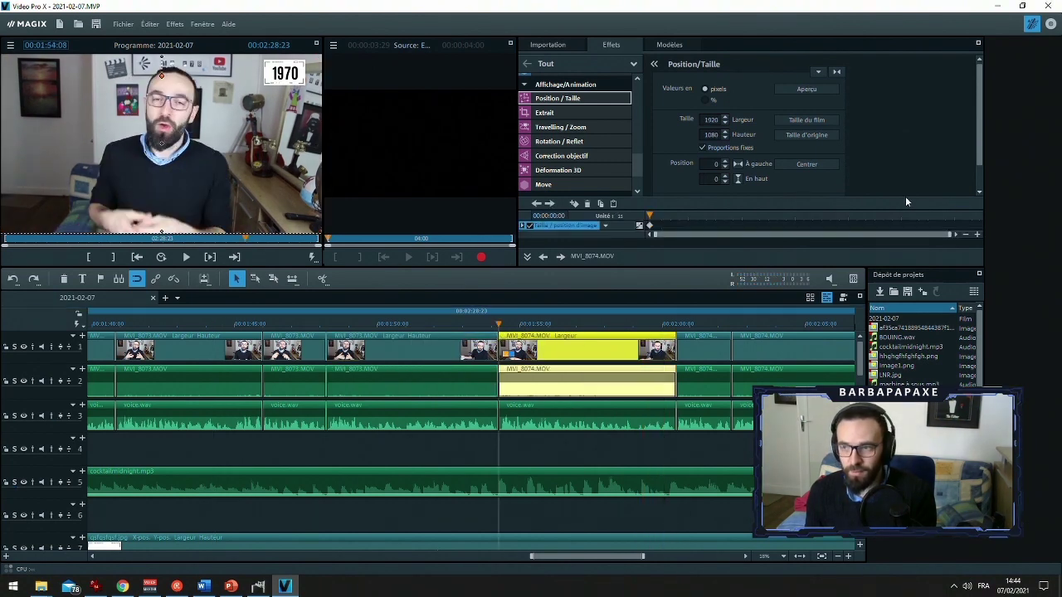
# Near that clip's end, enlarge the picture to about 2120 × 1192 pixels, centre it on both axes and play the clip
pyautogui.click(965, 215)
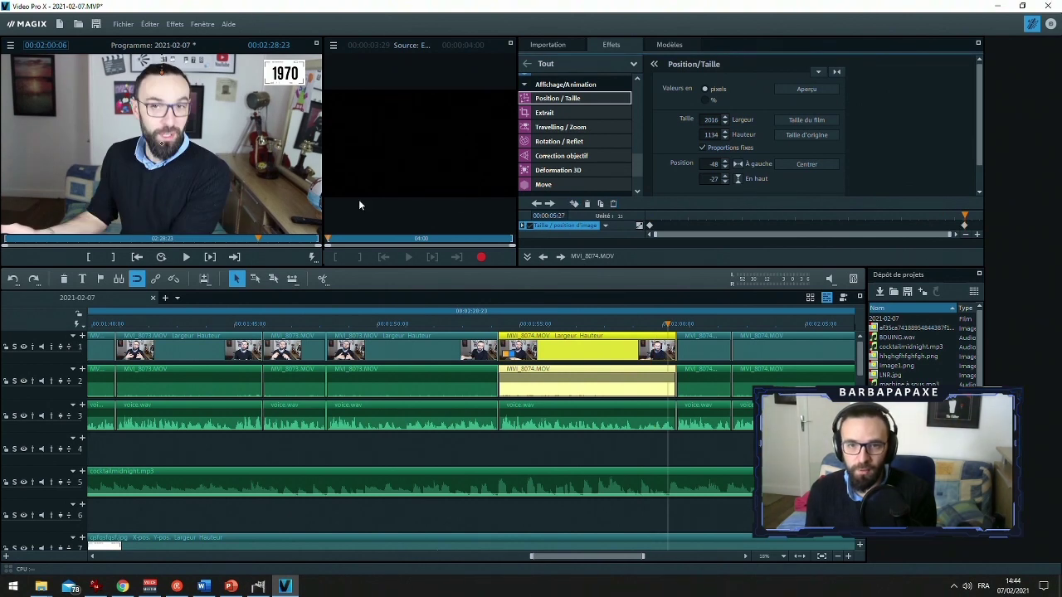
pyautogui.scroll(-2, 301, 200)
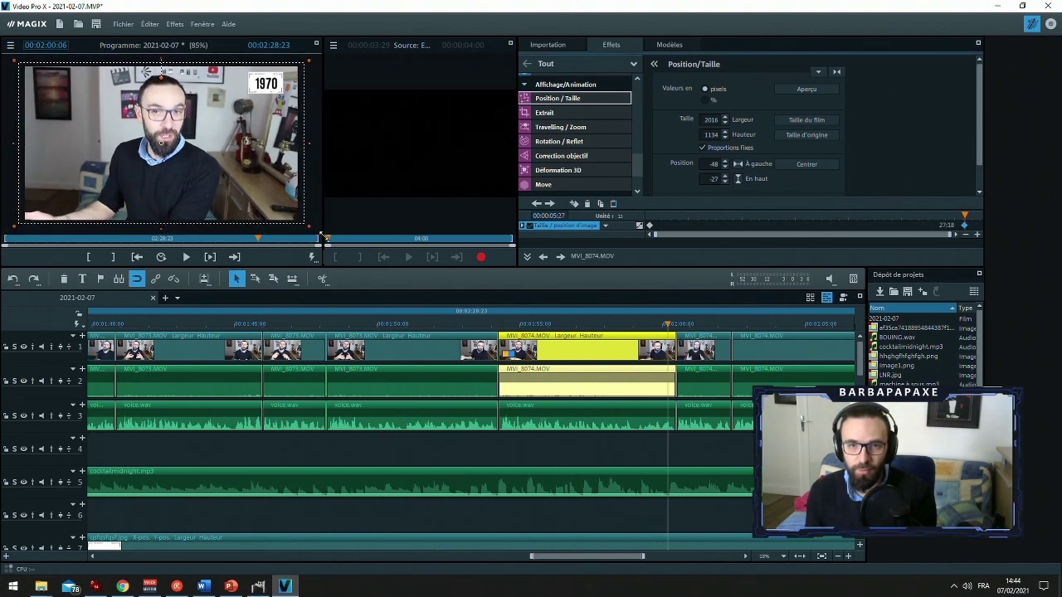
pyautogui.moveTo(319, 233); pyautogui.dragTo(320, 235)
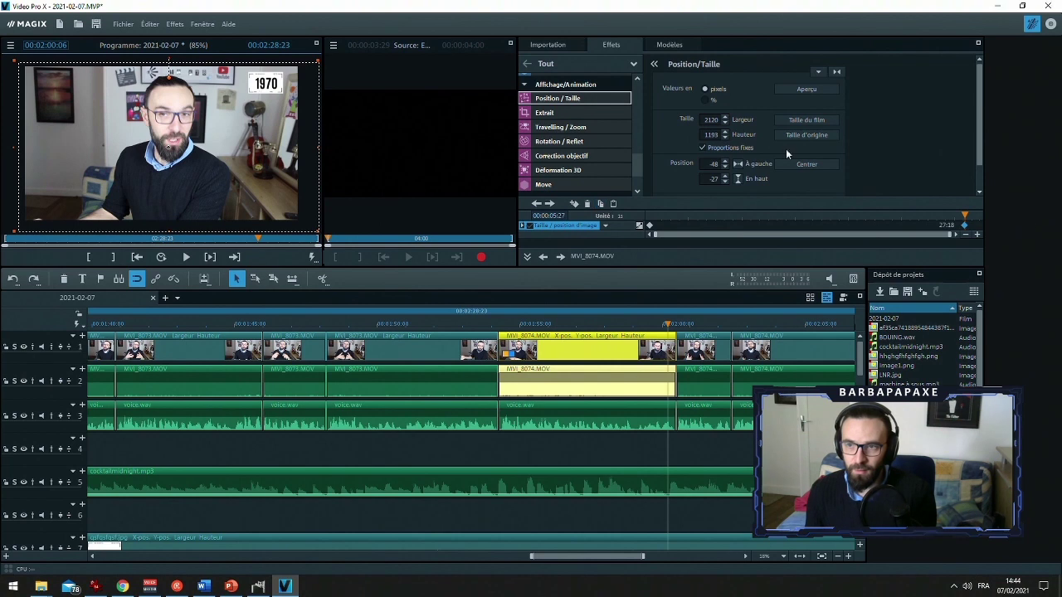
pyautogui.moveTo(737, 165); pyautogui.dragTo(618, 266)
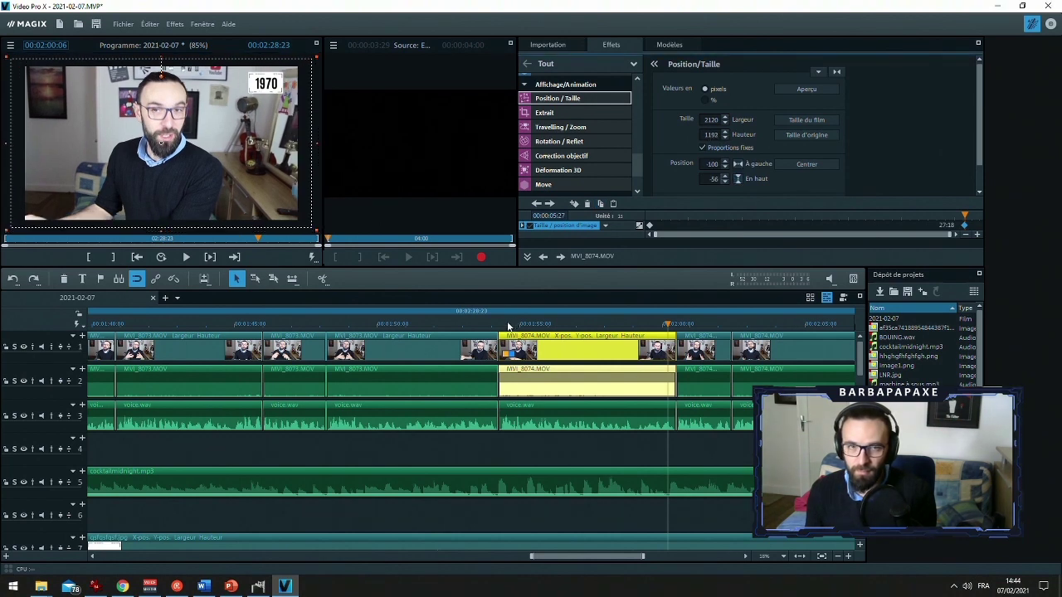
pyautogui.click(498, 324)
pyautogui.press('space')
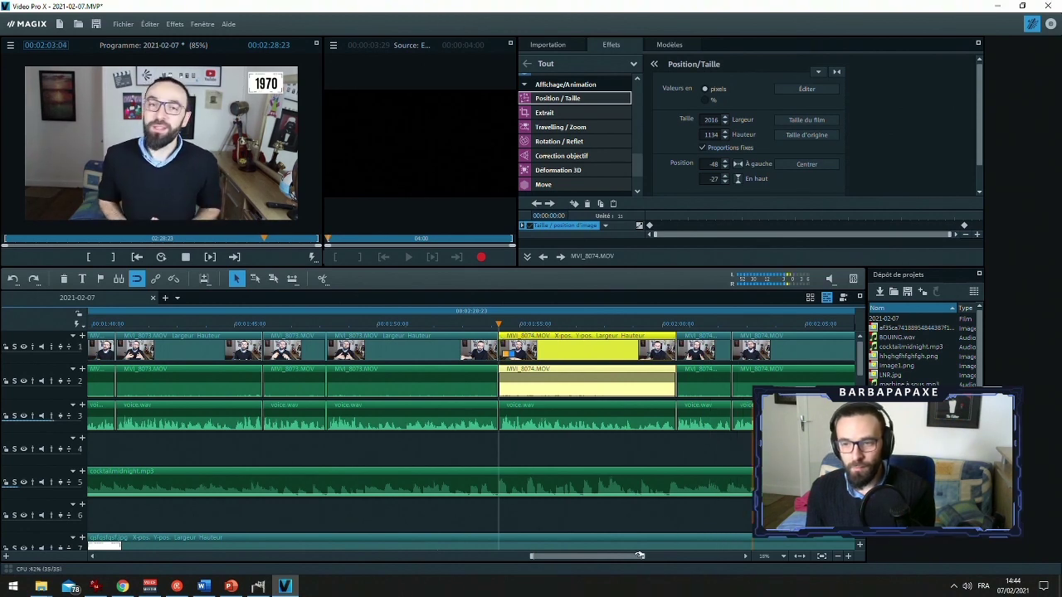
# Copy the 2120 × 1192 end keyframe to the start of the MVI_8074.MOV clip beginning at 2:02:13 and play the lead-in
pyautogui.moveTo(628, 557); pyautogui.dragTo(686, 557)
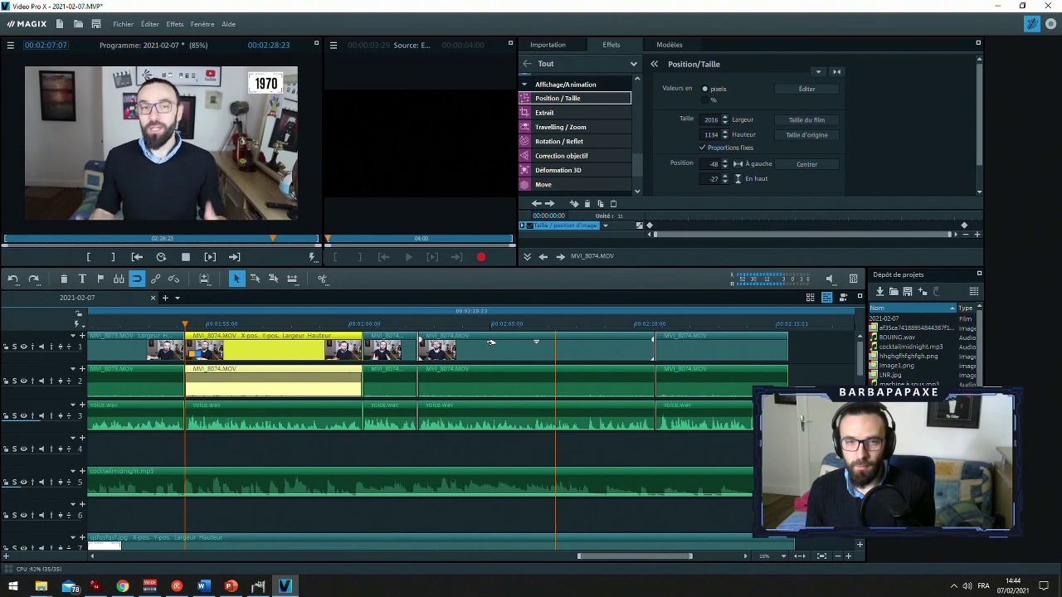
pyautogui.click(489, 341)
pyautogui.click(284, 343)
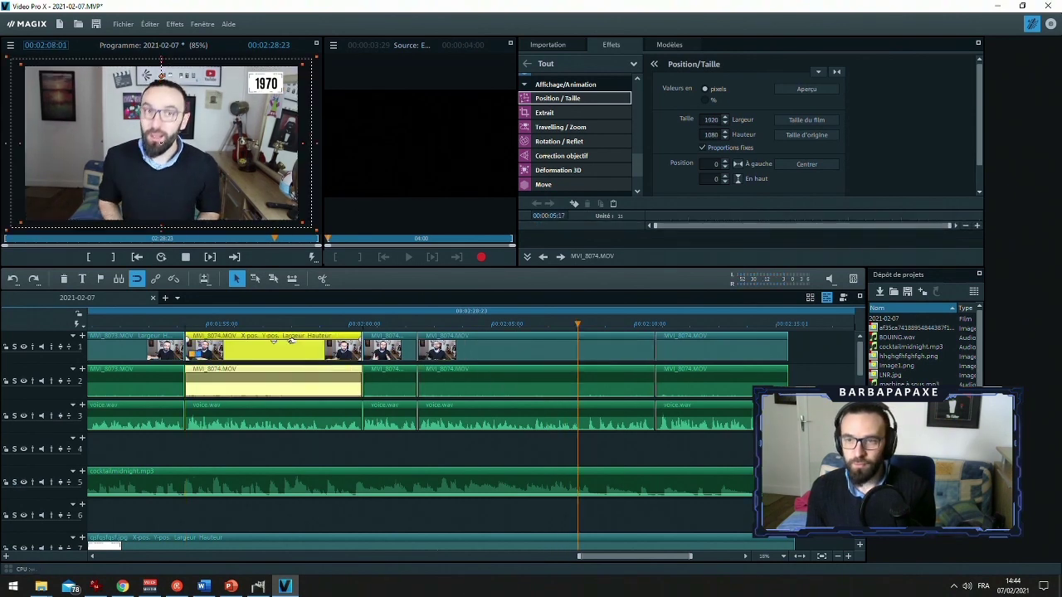
pyautogui.click(964, 226)
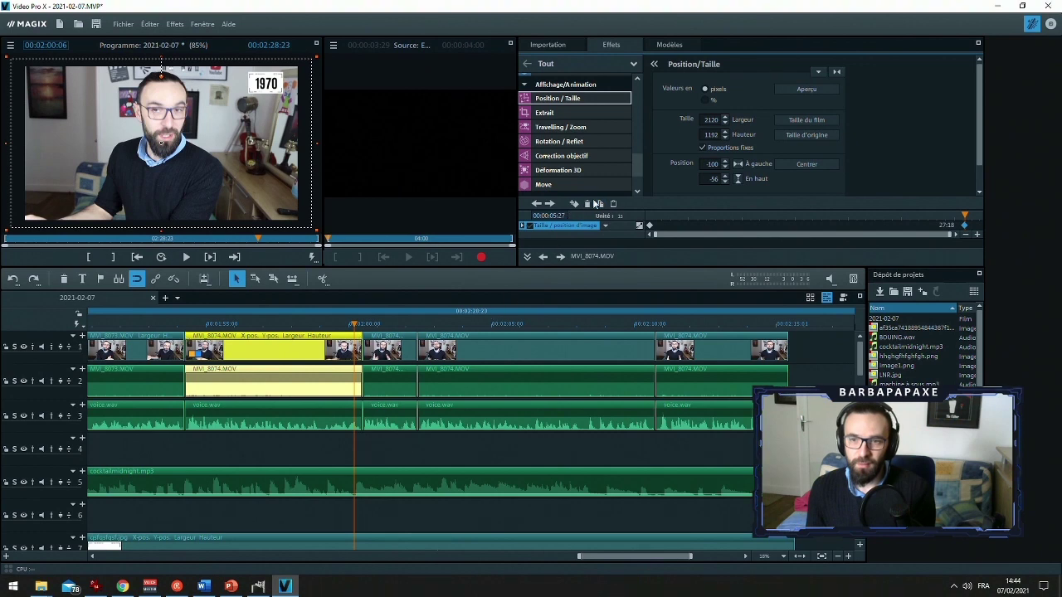
pyautogui.click(490, 330)
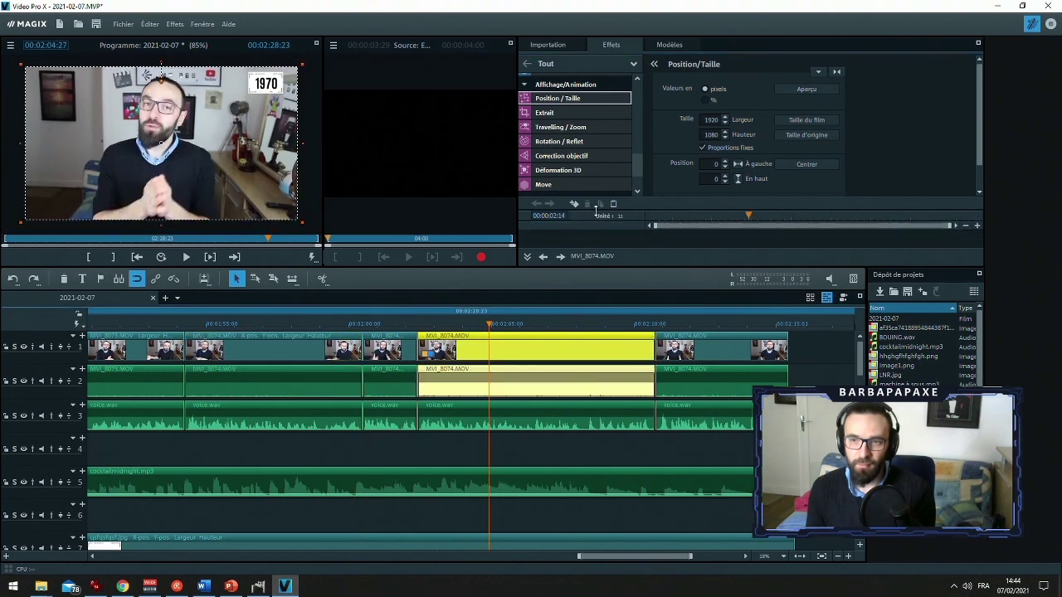
pyautogui.click(650, 224)
pyautogui.click(612, 204)
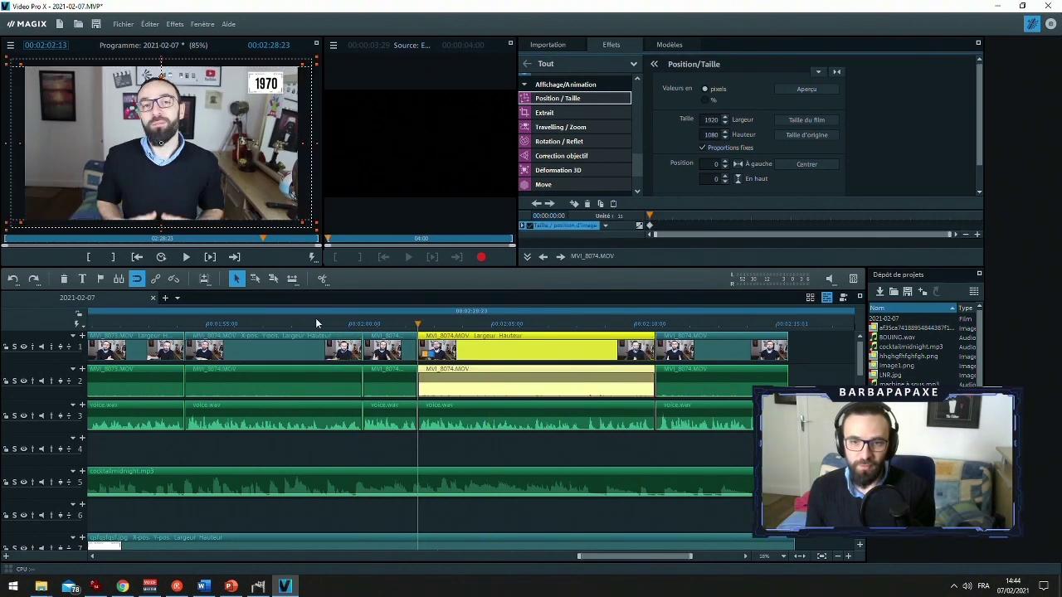
pyautogui.click(349, 319)
pyautogui.press('space')
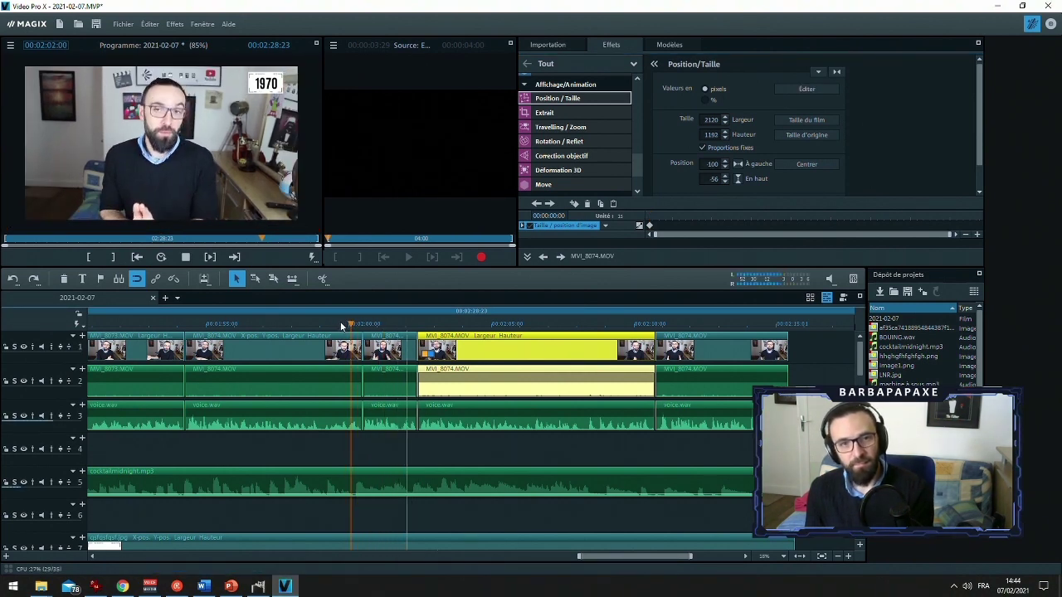
# Split the sequence at 2:02:14, just after the enlarged MVI_8074.MOV clip starts, and delete the leftover sliver before the split
pyautogui.click(464, 335)
pyautogui.click(418, 324)
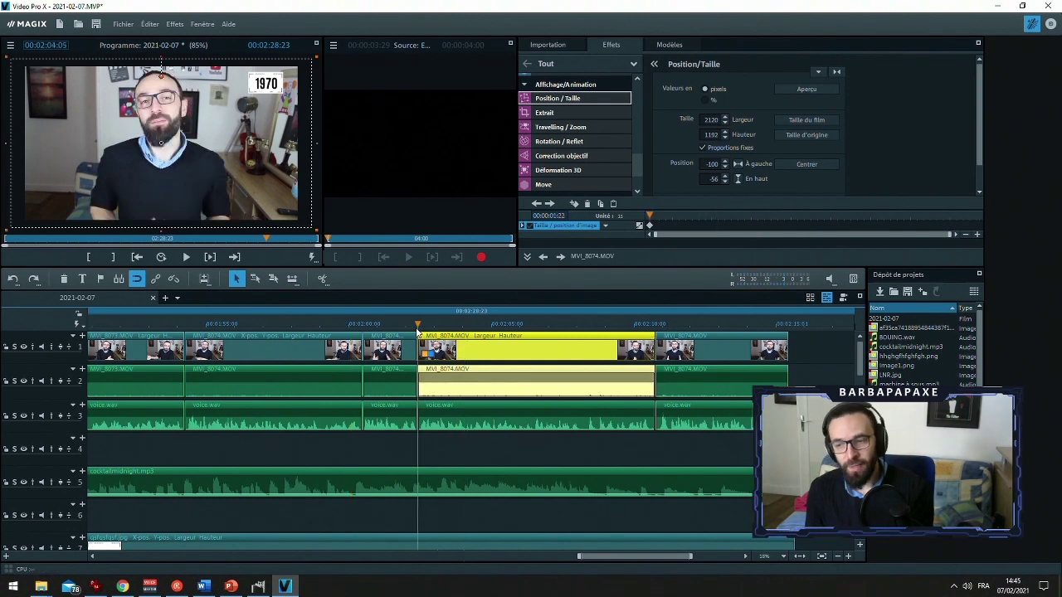
pyautogui.click(844, 556)
pyautogui.click(844, 557)
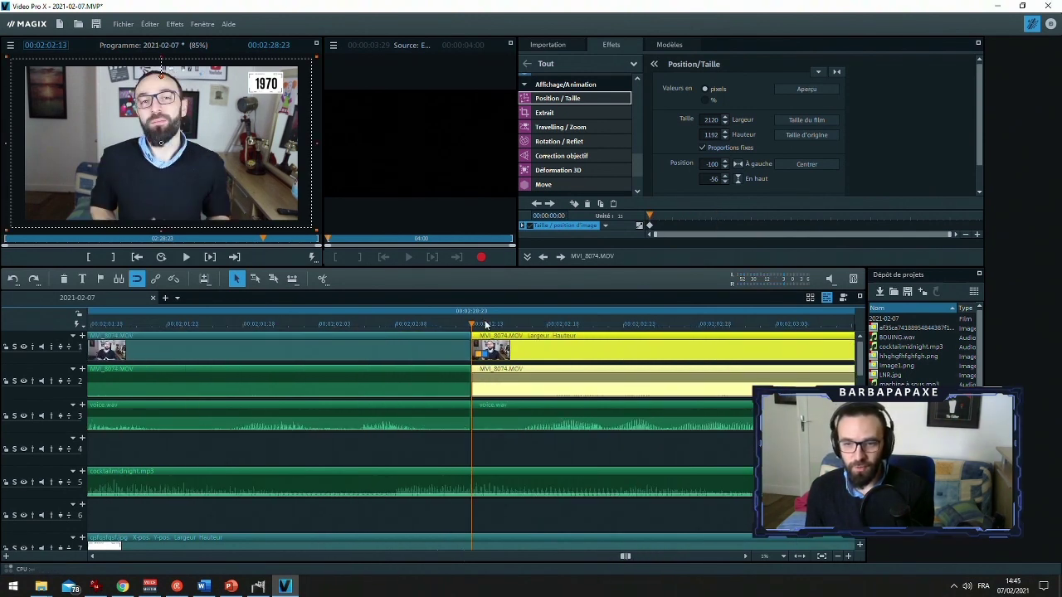
pyautogui.click(491, 324)
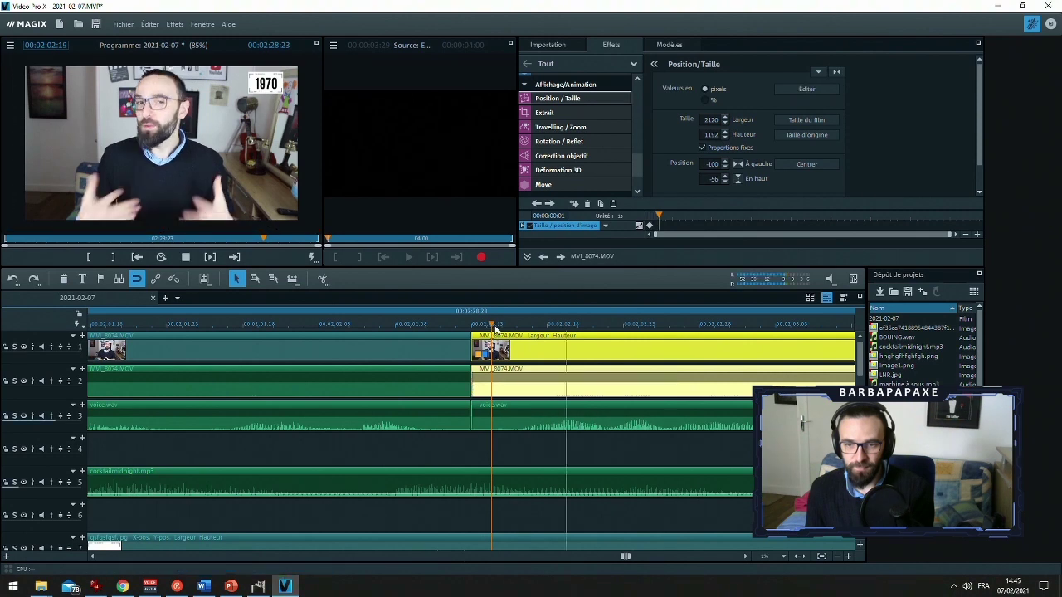
pyautogui.click(499, 325)
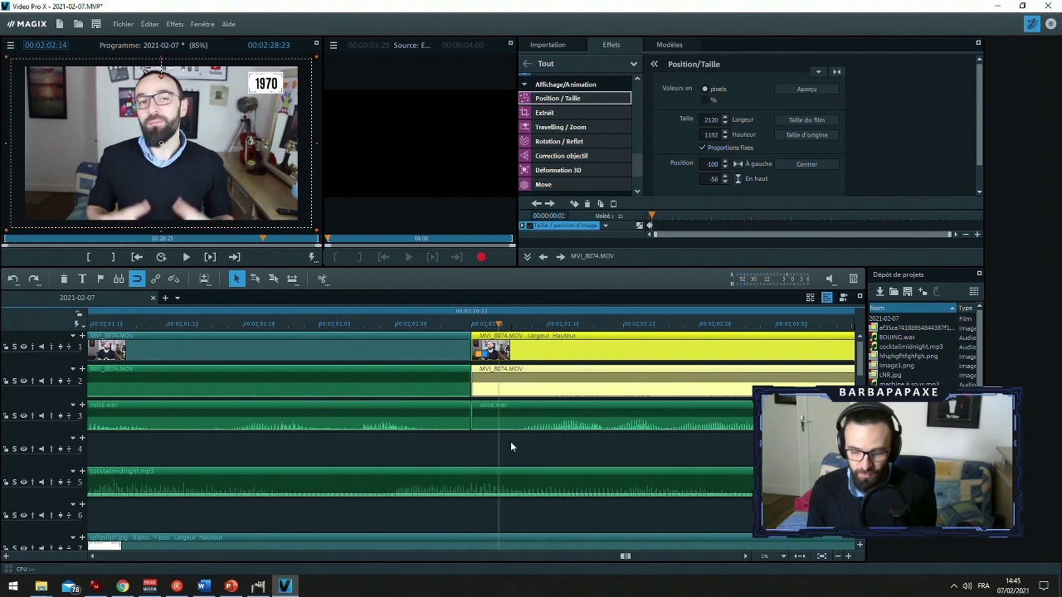
pyautogui.click(510, 442)
pyautogui.press('t')
pyautogui.click(476, 347)
pyautogui.click(257, 278)
pyautogui.press('Delete')
# Play the sequence across the trimmed cut and through the enlarged MVI_8074.MOV clip to check the result
pyautogui.click(361, 318)
pyautogui.press('space')
pyautogui.click(838, 556)
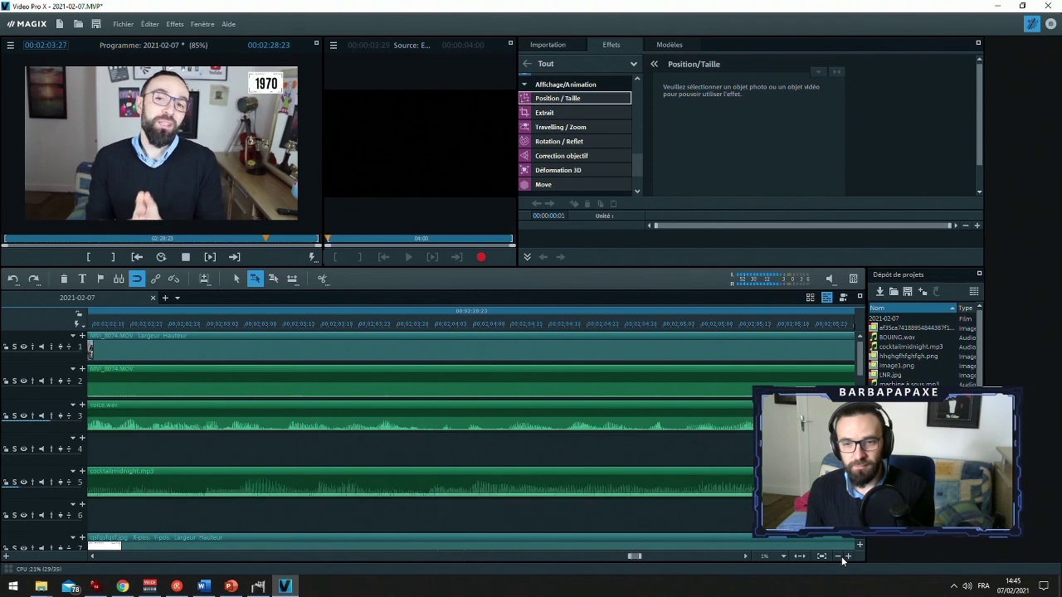
pyautogui.click(840, 557)
pyautogui.click(839, 558)
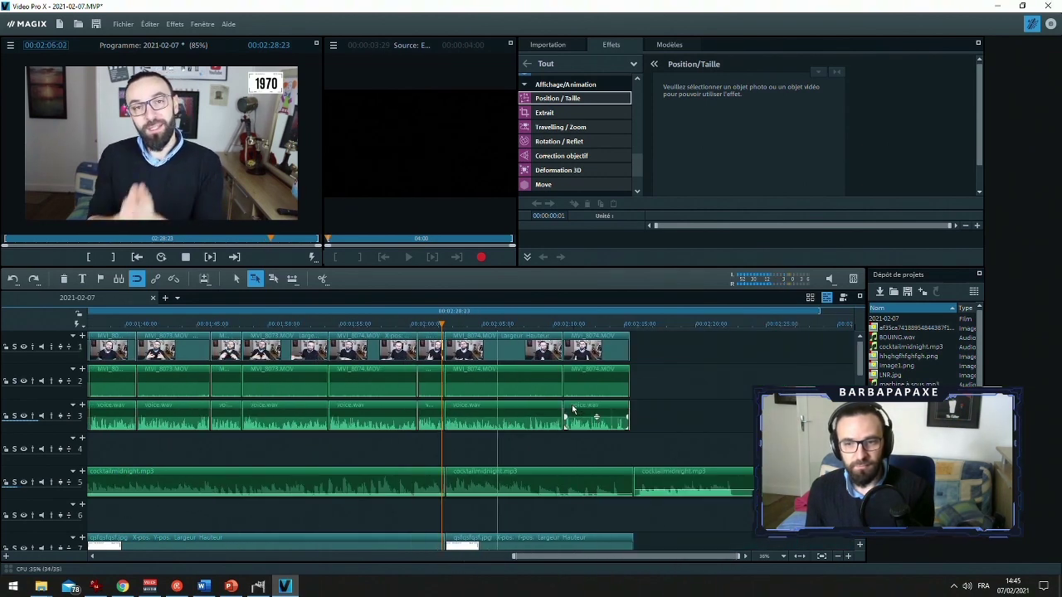
pyautogui.click(532, 324)
pyautogui.click(474, 323)
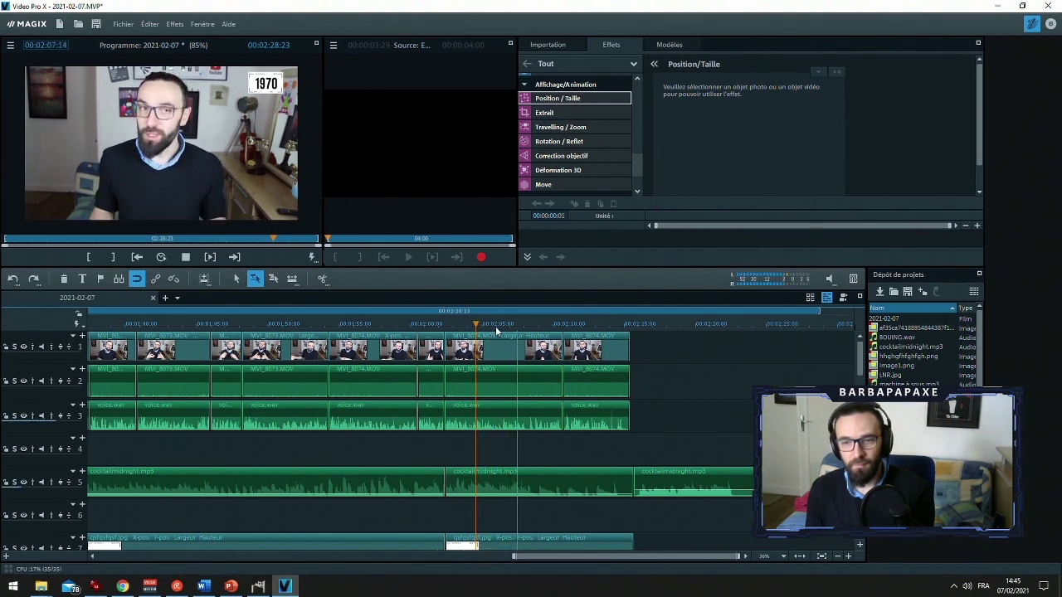
# Keyframe the enlarged MVI_8074.MOV clip at 2:08:05, reduce its end frame to about 1934 × 1088 pixels, centred, and play the move
pyautogui.click(523, 323)
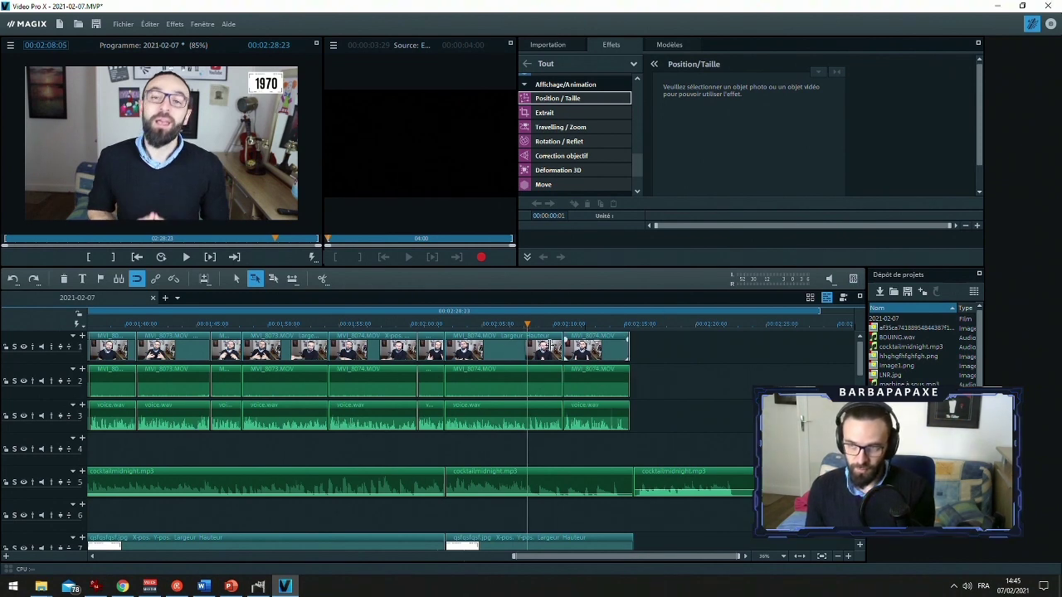
pyautogui.click(554, 341)
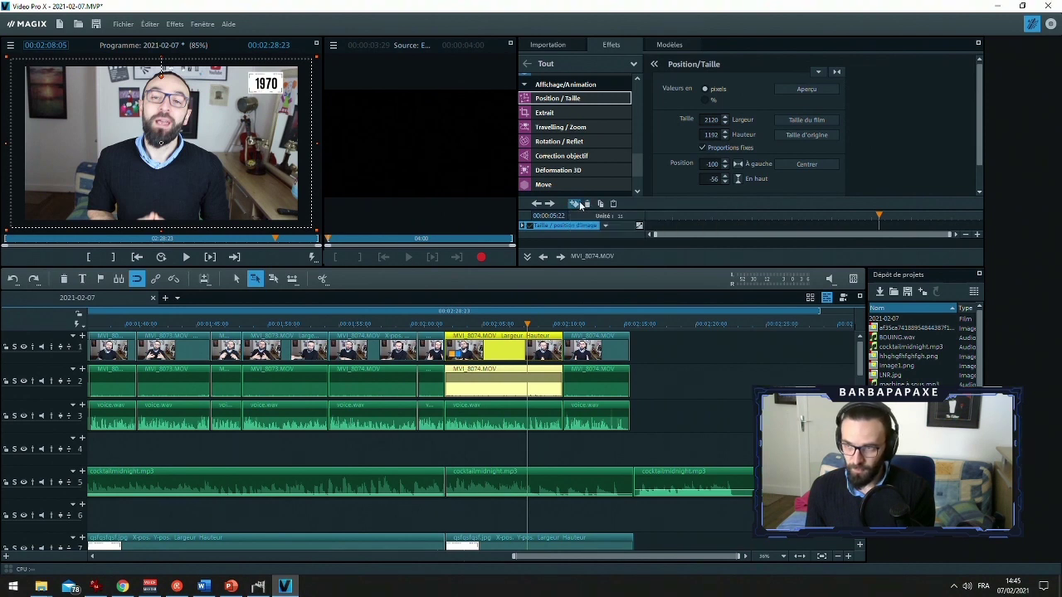
pyautogui.click(939, 218)
pyautogui.click(967, 217)
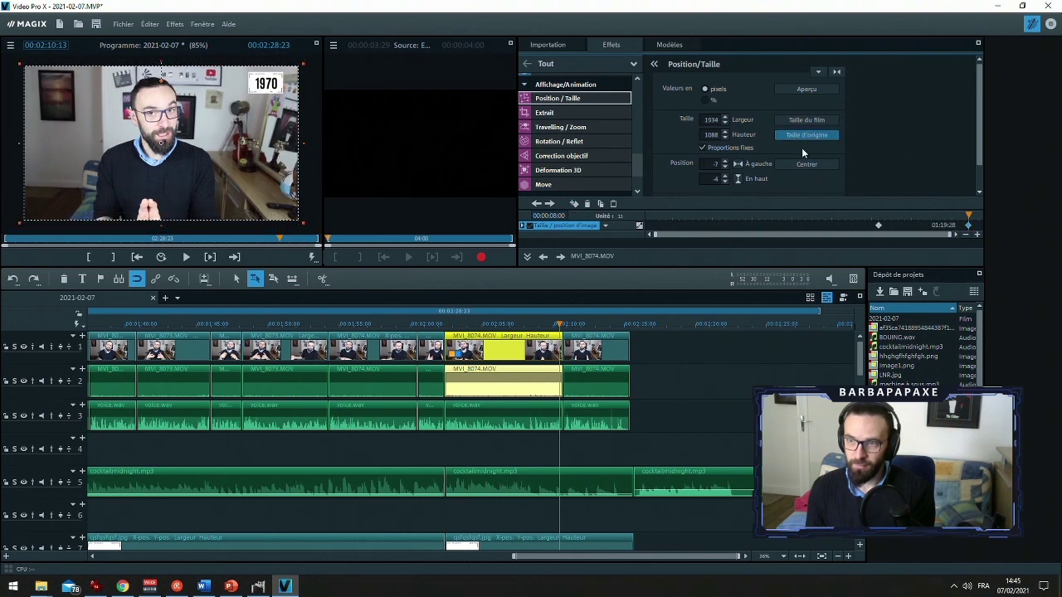
pyautogui.click(854, 215)
pyautogui.press('space')
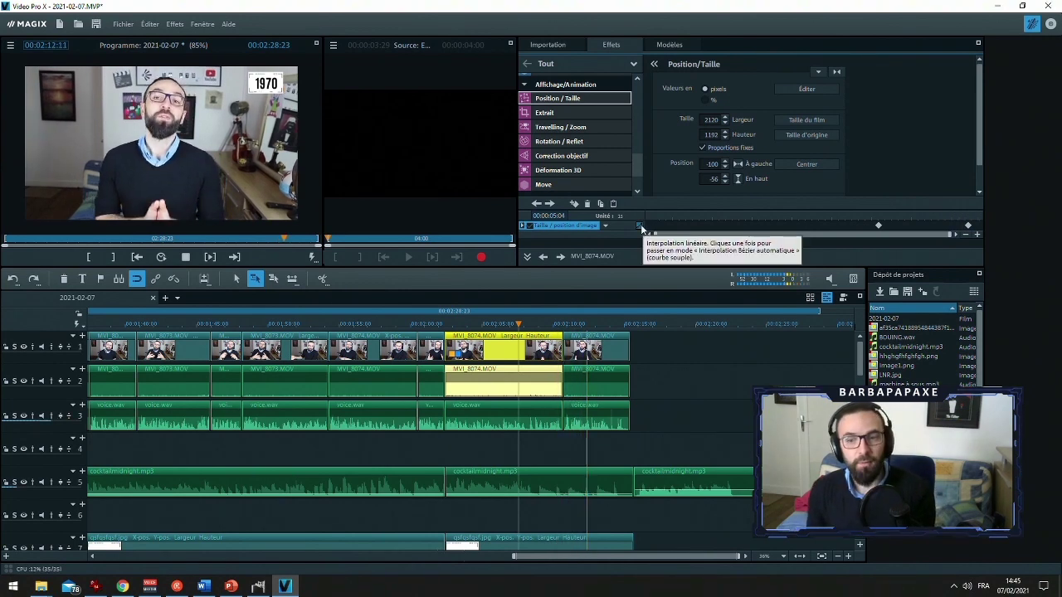
# Add a position/size keyframe to the last MVI_8074.MOV clip at 2:14:02, during the raised-hand gesture
pyautogui.click(611, 325)
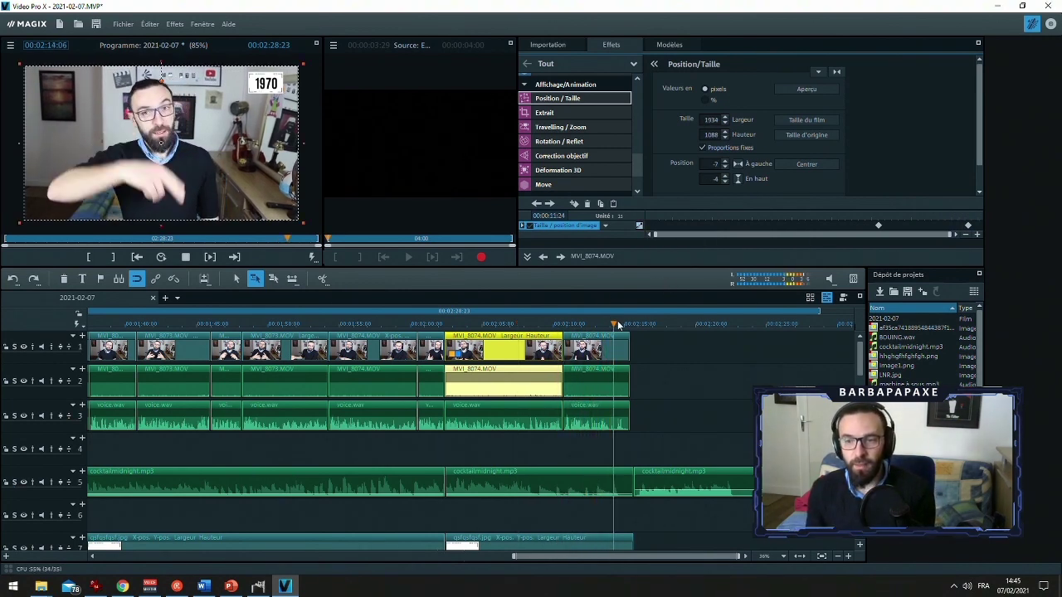
pyautogui.moveTo(612, 327); pyautogui.dragTo(611, 326)
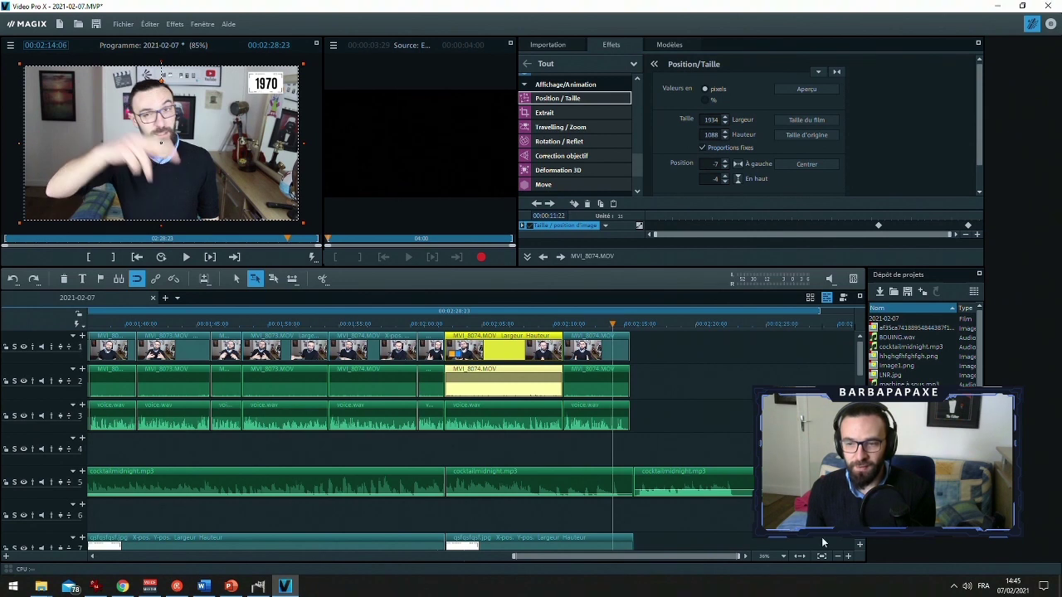
pyautogui.click(849, 557)
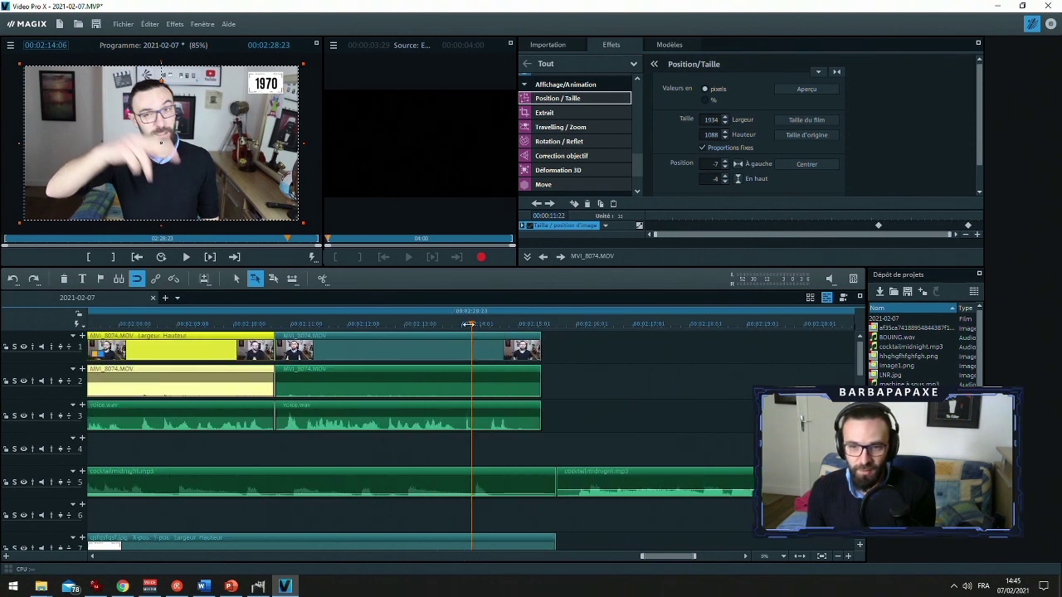
pyautogui.moveTo(469, 324); pyautogui.dragTo(463, 325)
pyautogui.click(468, 384)
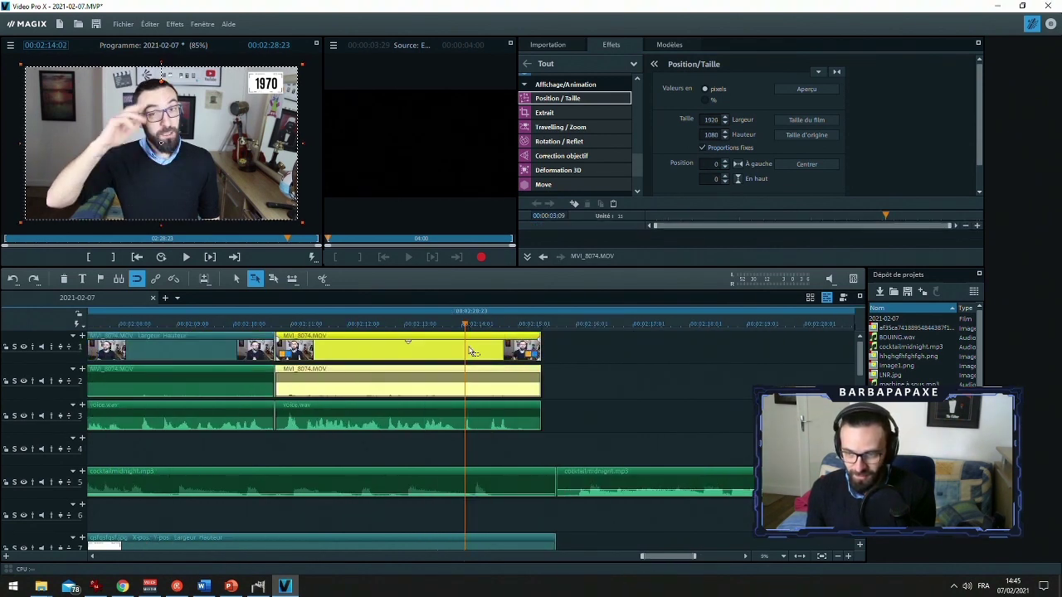
pyautogui.click(848, 557)
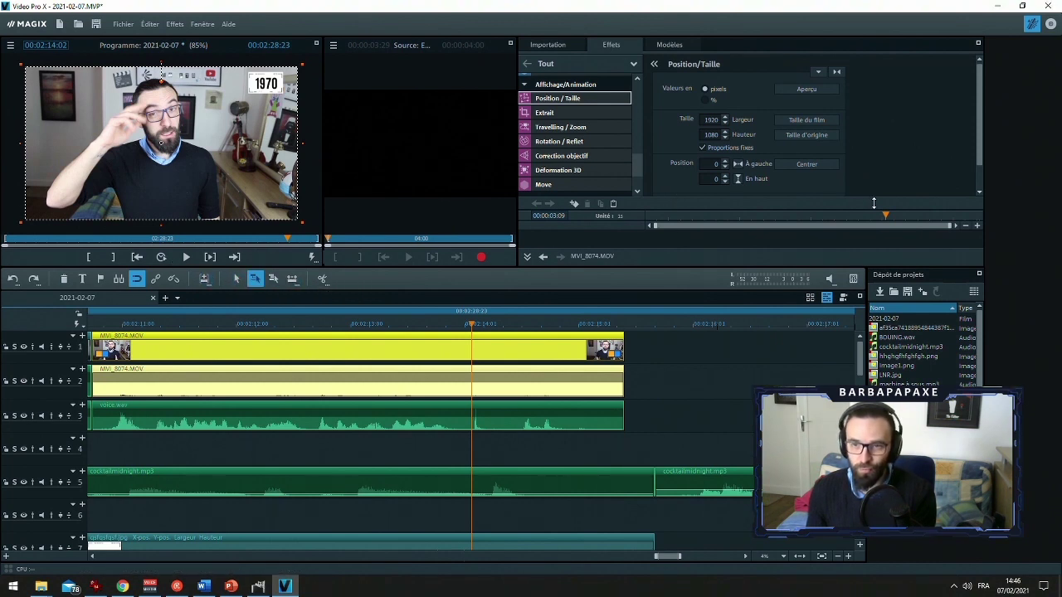
pyautogui.click(573, 203)
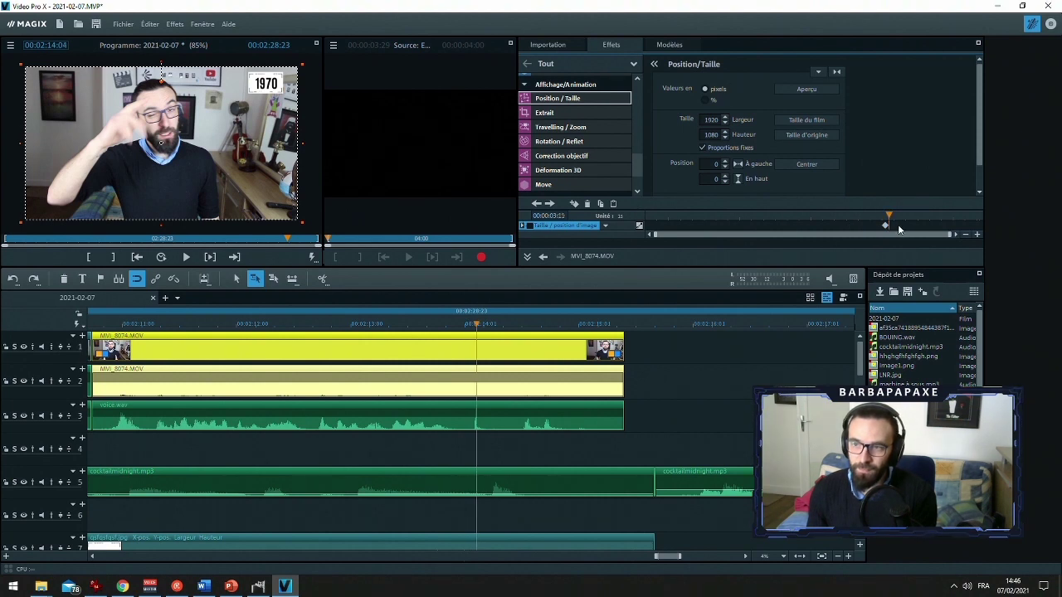
# At 2:14:04, enlarge the picture to about 2306 × 1297 pixels, centre it horizontally and play the sudden zoom
pyautogui.click(889, 214)
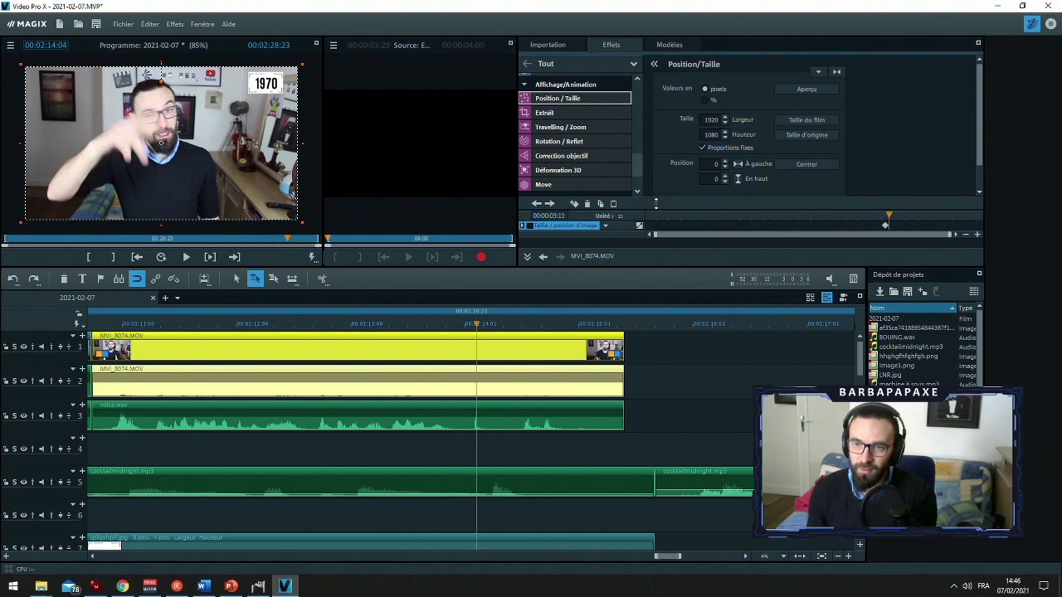
pyautogui.moveTo(302, 223); pyautogui.dragTo(356, 278)
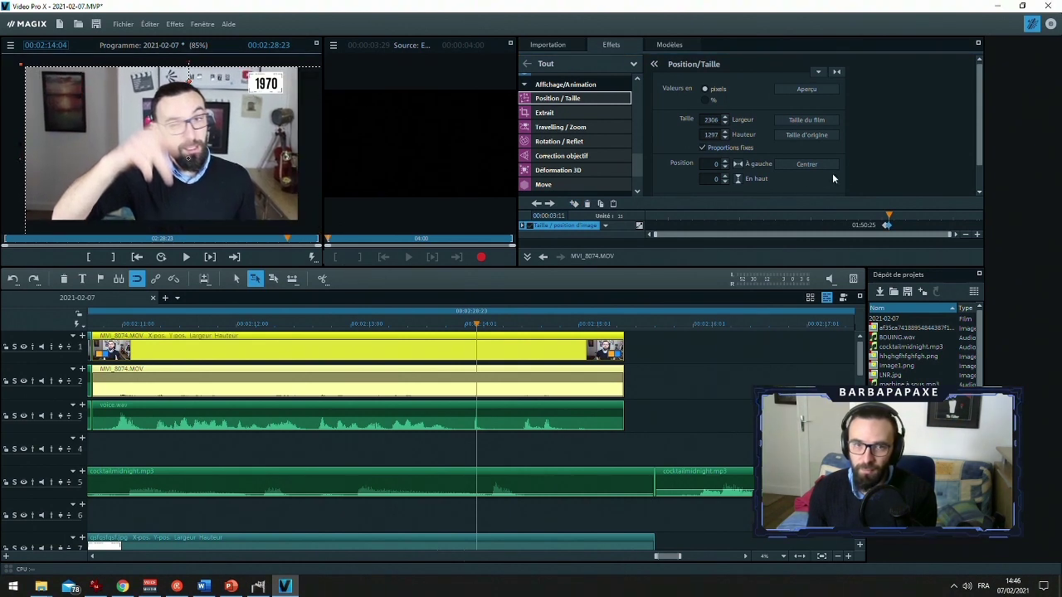
pyautogui.click(838, 215)
pyautogui.press('space')
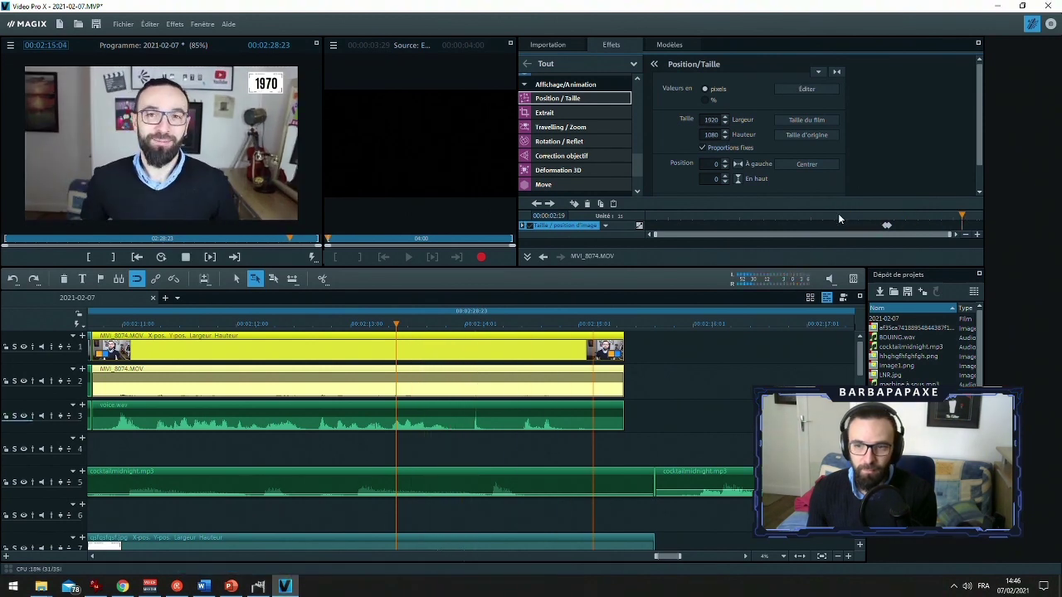
# Add a short fade-out at the end of the last MVI_8074.MOV clip and its voice.wav audio, and play the ending
pyautogui.click(621, 349)
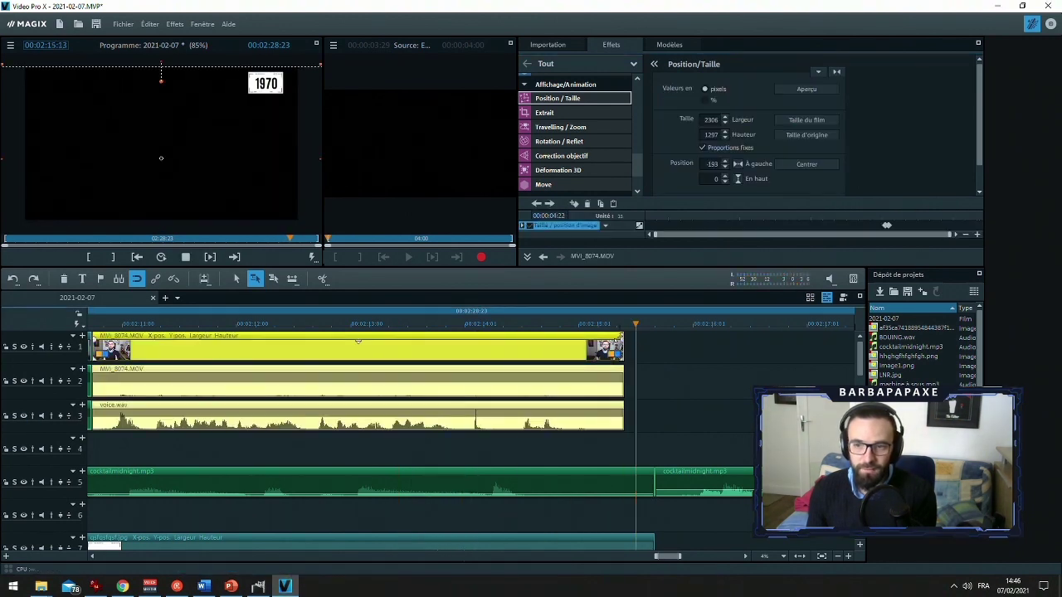
pyautogui.moveTo(616, 336); pyautogui.dragTo(611, 337)
pyautogui.click(599, 325)
pyautogui.press('space')
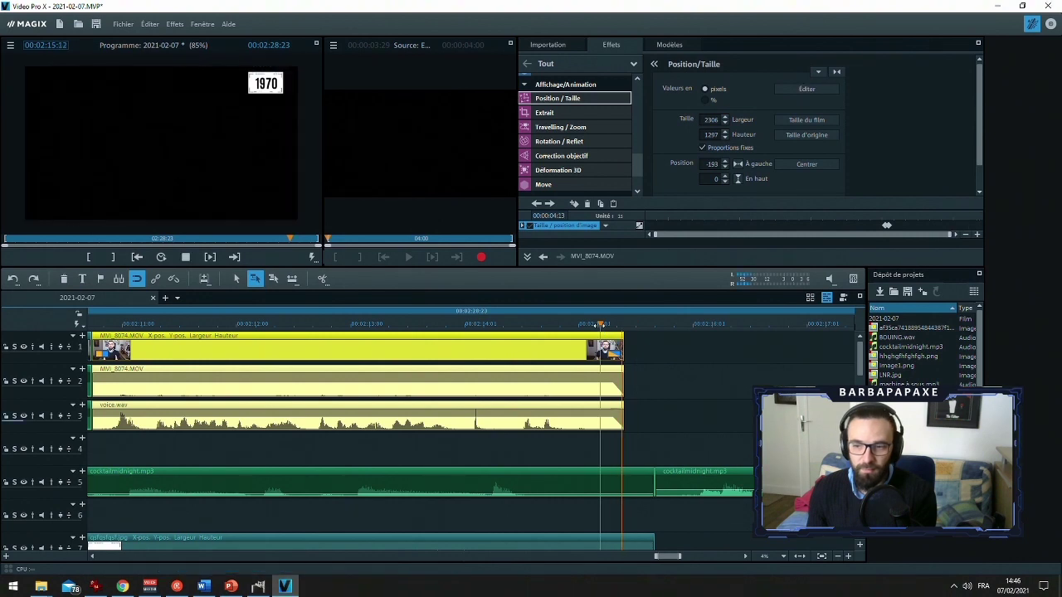
pyautogui.press('space')
pyautogui.press('space')
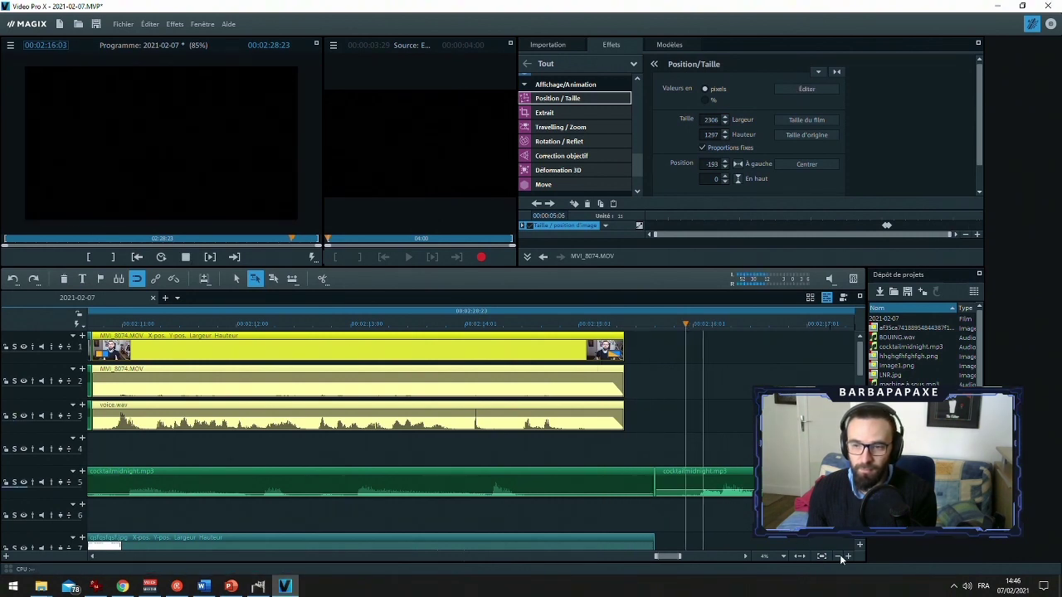
# Split the last cocktailmidnight.mp3 music clip at 2:22:20 and delete the part after the cut
pyautogui.click(838, 556)
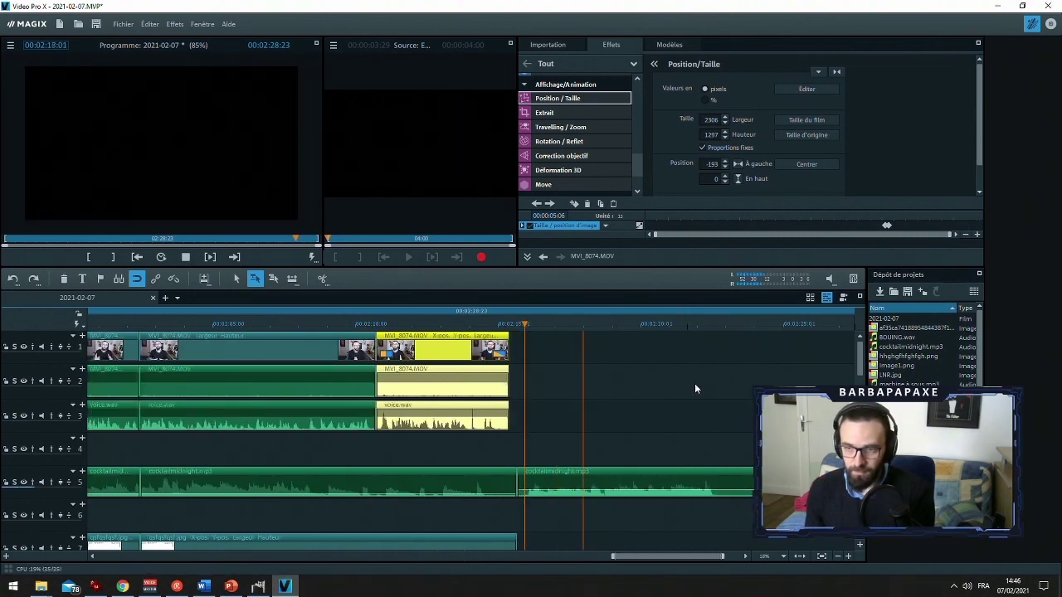
pyautogui.click(696, 324)
pyautogui.press('space')
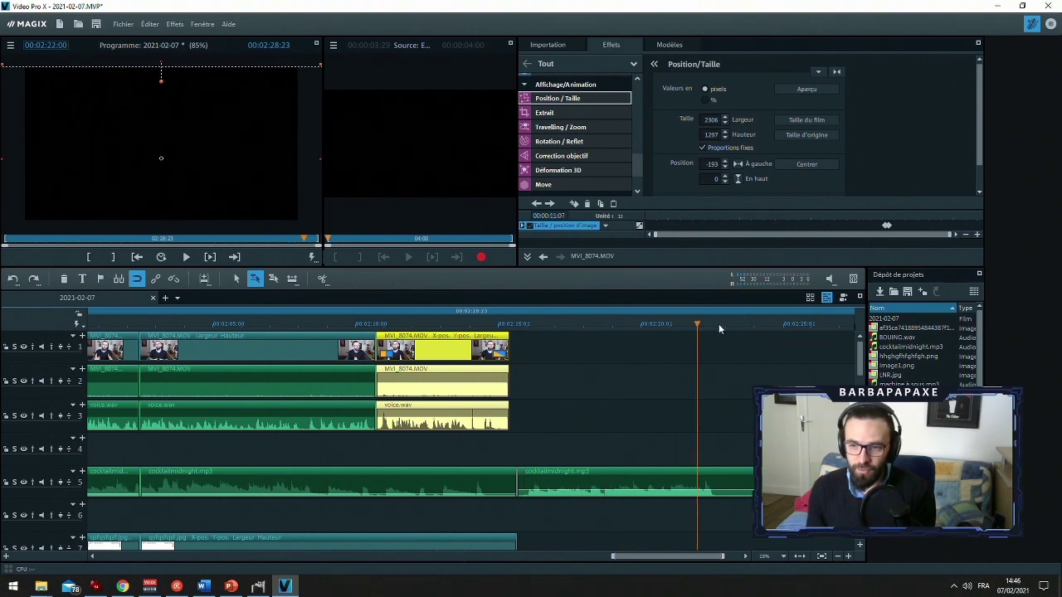
pyautogui.click(683, 486)
pyautogui.press('t')
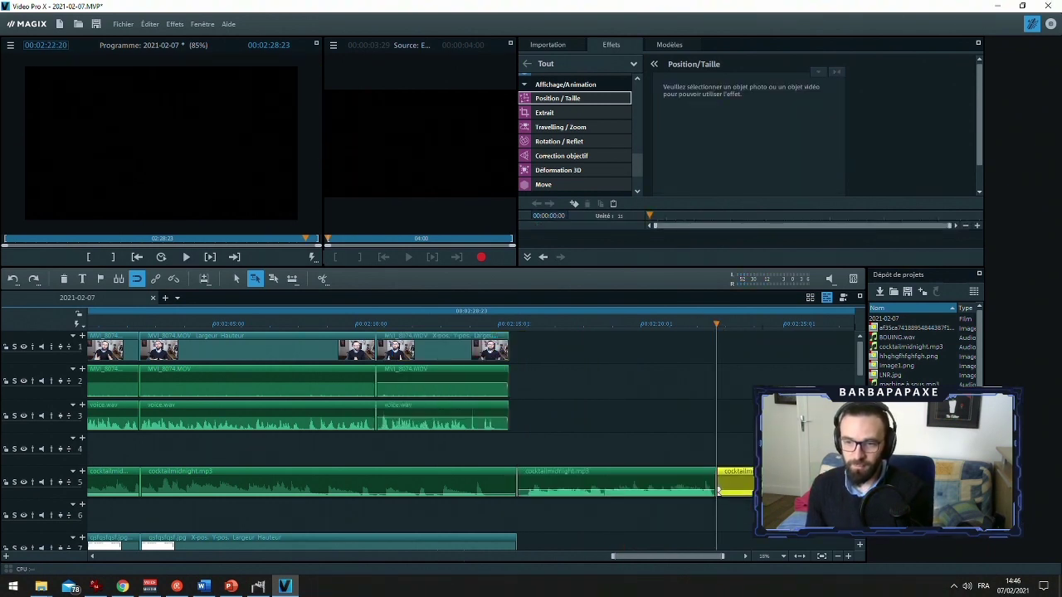
pyautogui.press('Delete')
# Add a short fade-out at the end of the shortened cocktailmidnight.mp3 clip and play its ending
pyautogui.click(705, 477)
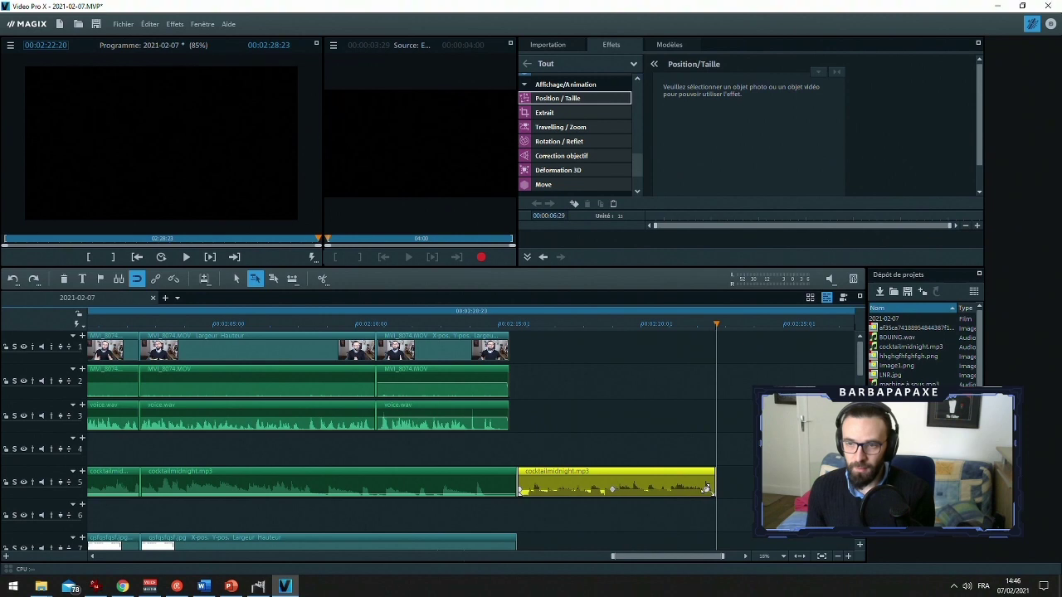
pyautogui.click(685, 324)
pyautogui.press('space')
pyautogui.click(676, 324)
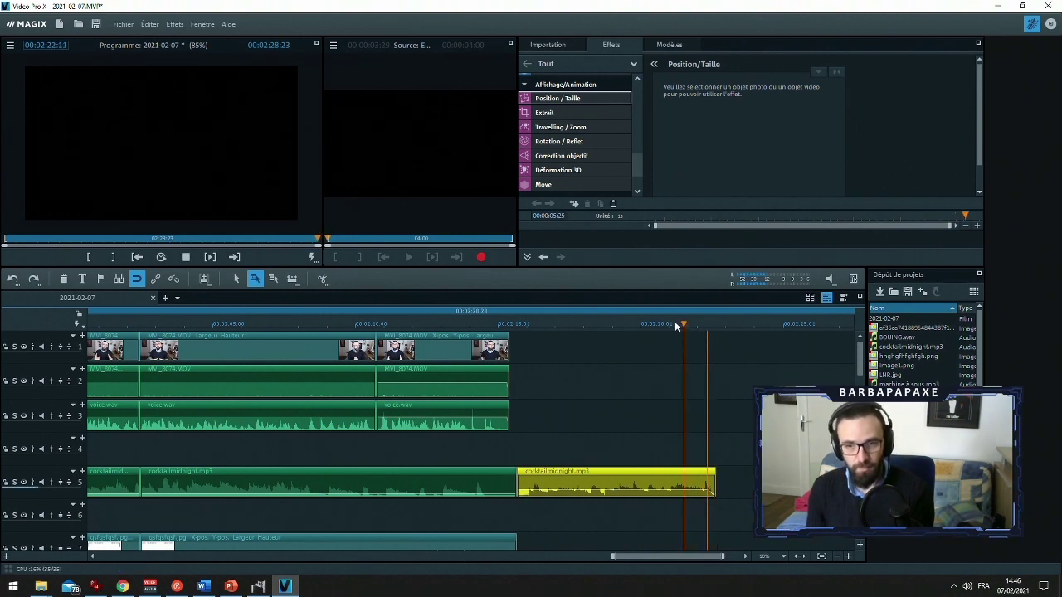
pyautogui.press('space')
# Place the playhead at 2:15:21, save the project, and quit Chrome despite the pending download
pyautogui.click(522, 325)
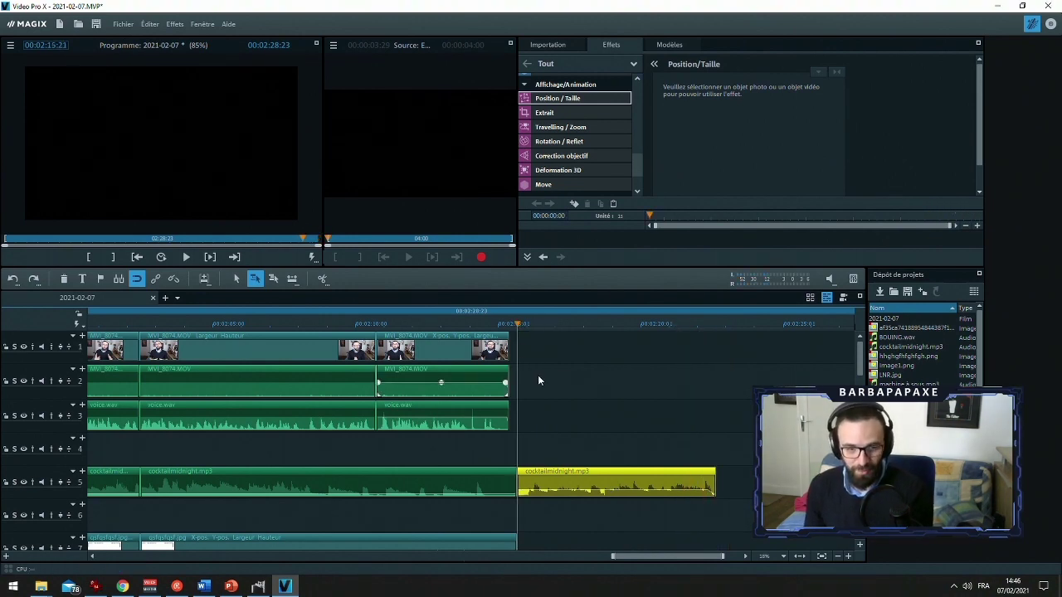
pyautogui.hotkey('ctrl', 's')
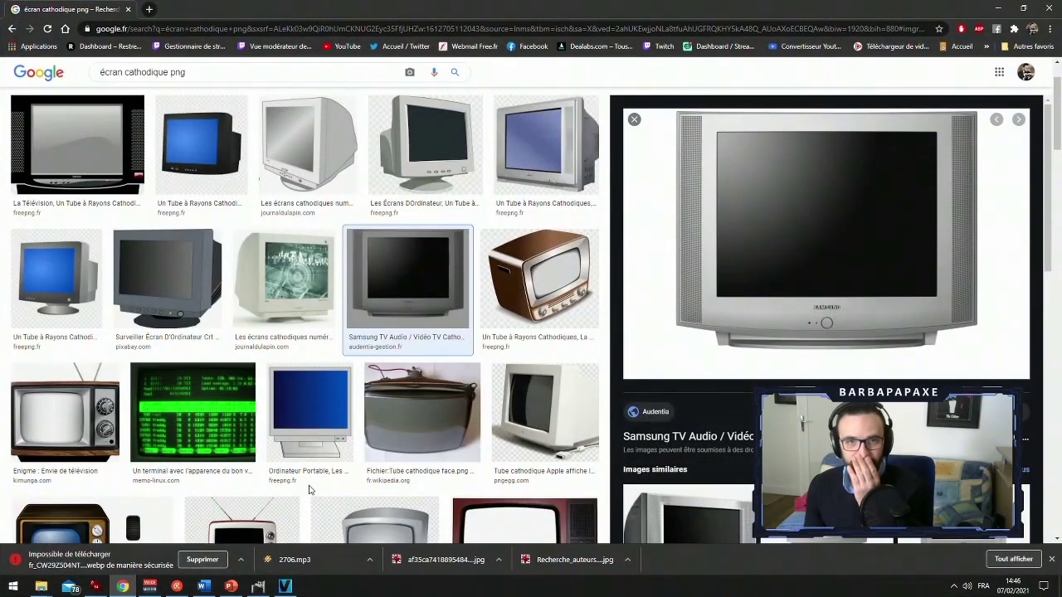
pyautogui.click(1043, 7)
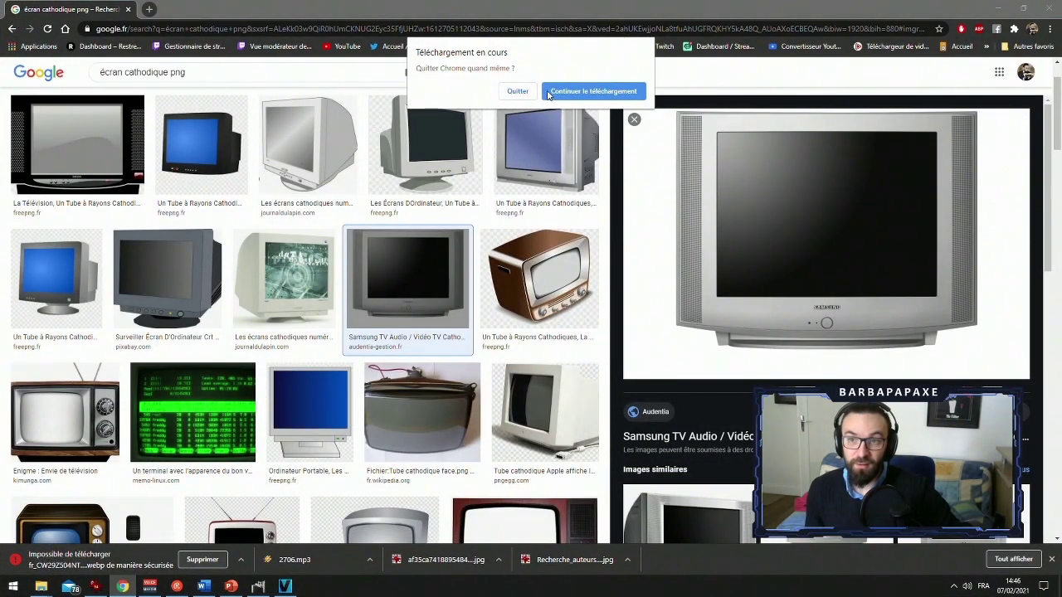
pyautogui.click(509, 94)
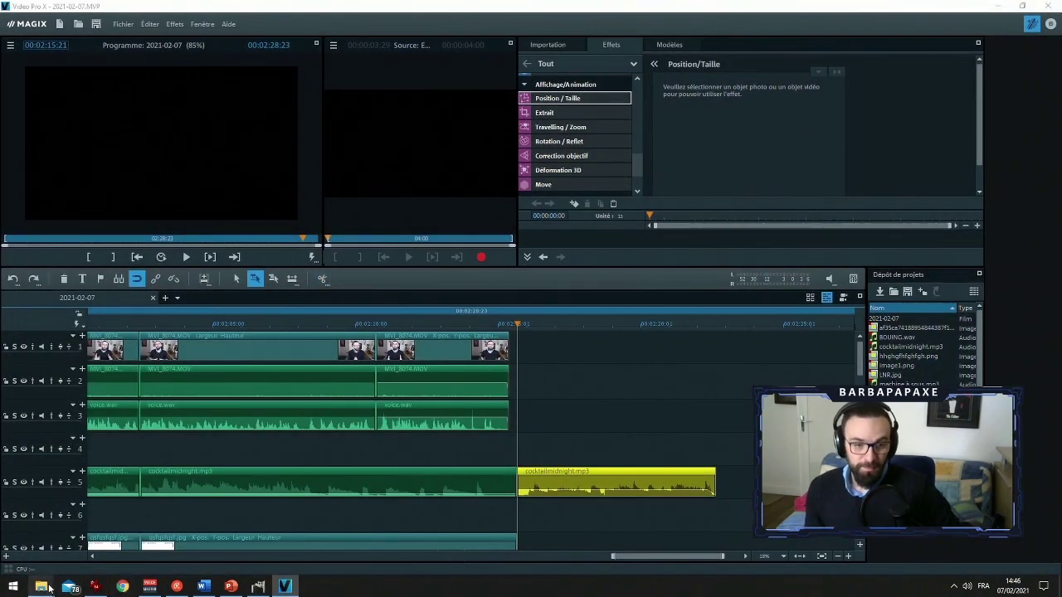
# Bring up the non assisance folder in File Explorer and navigate from there to the Archive normalisé folder
pyautogui.moveTo(45, 584)
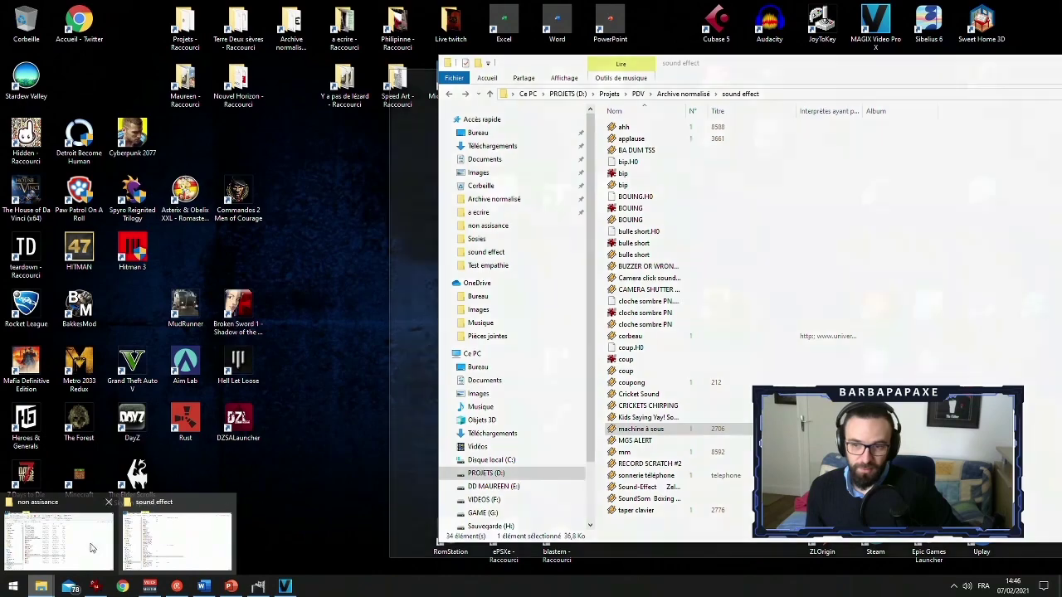
pyautogui.click(66, 550)
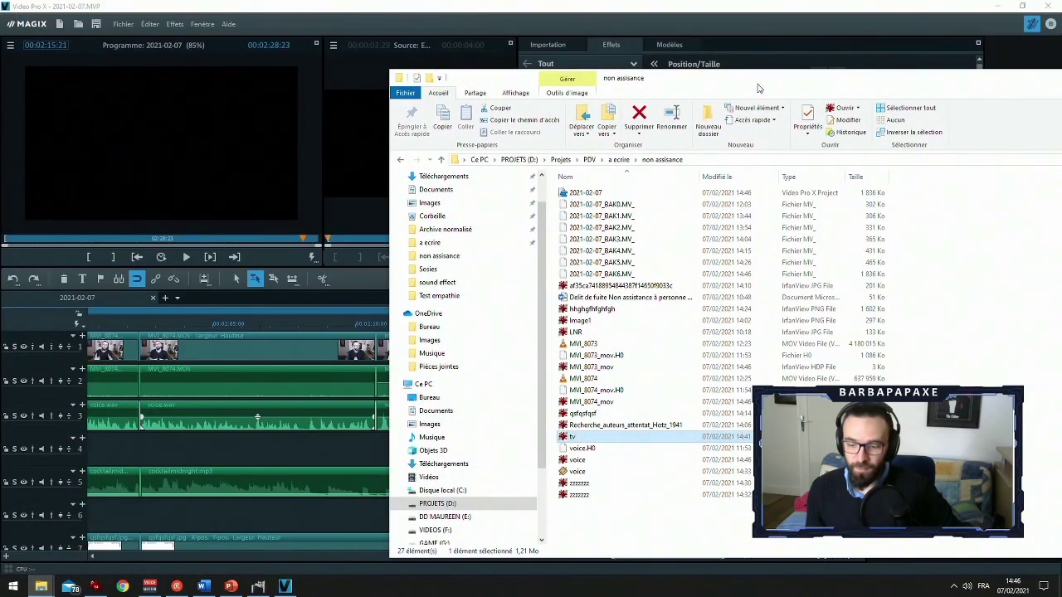
pyautogui.moveTo(758, 88); pyautogui.dragTo(436, 41)
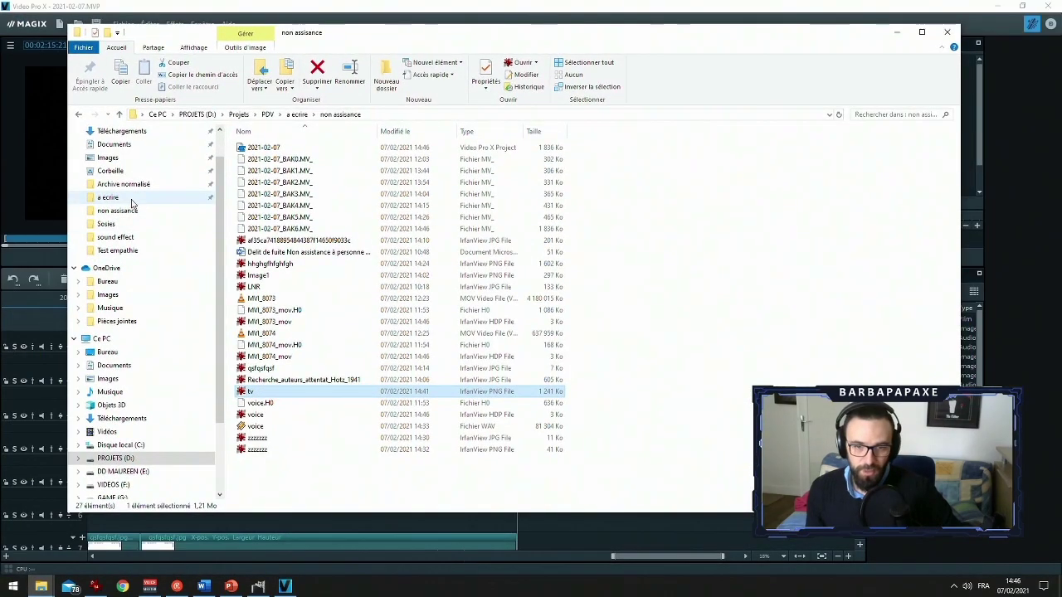
pyautogui.click(297, 114)
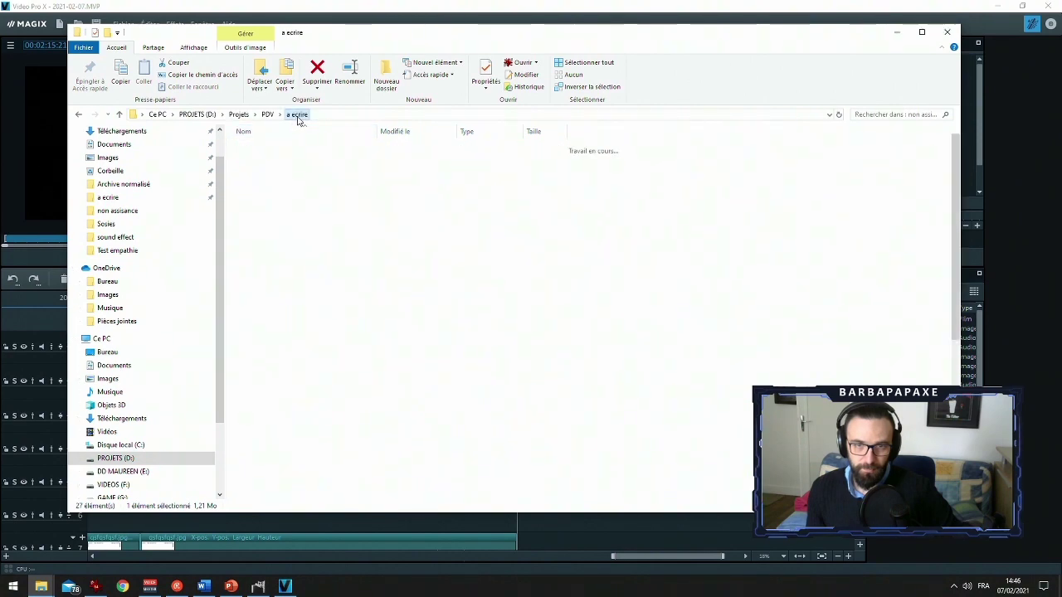
pyautogui.click(267, 114)
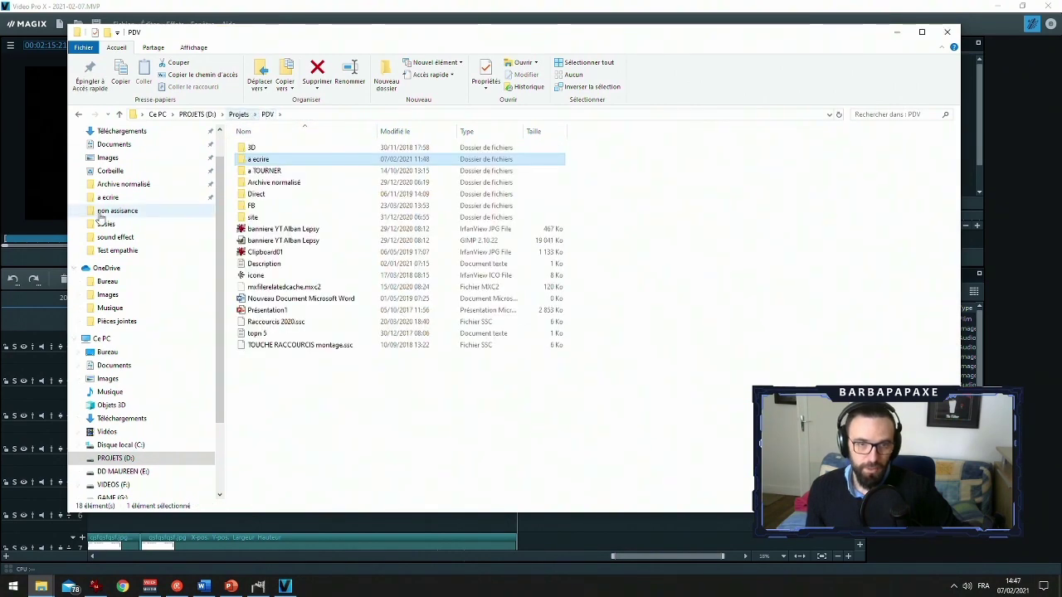
pyautogui.click(123, 185)
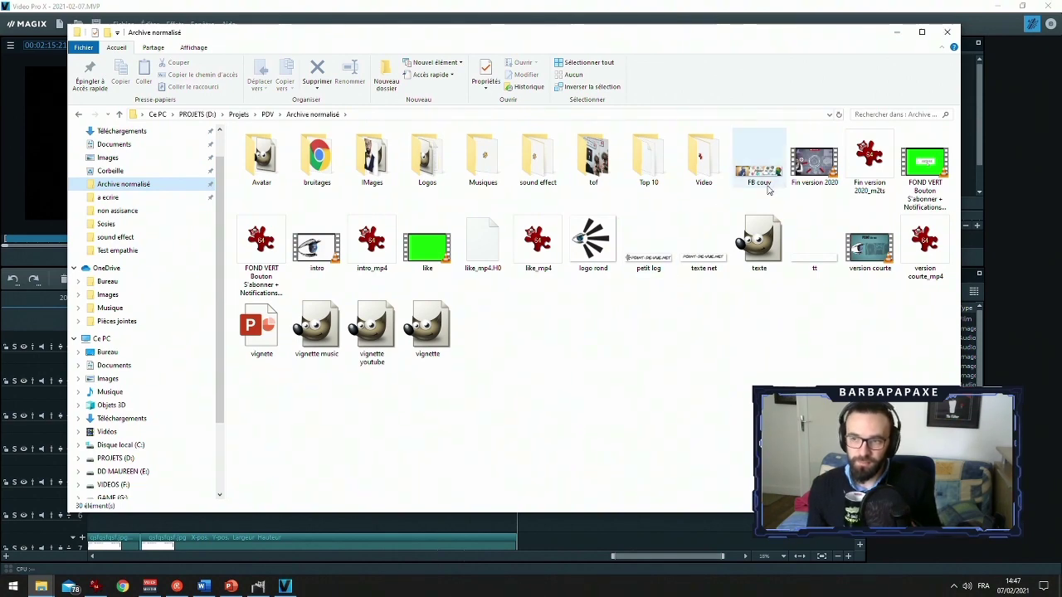
# Preview the Fin version 2020 end-screen video in VLC and close the player
pyautogui.click(803, 170)
pyautogui.doubleClick(805, 172)
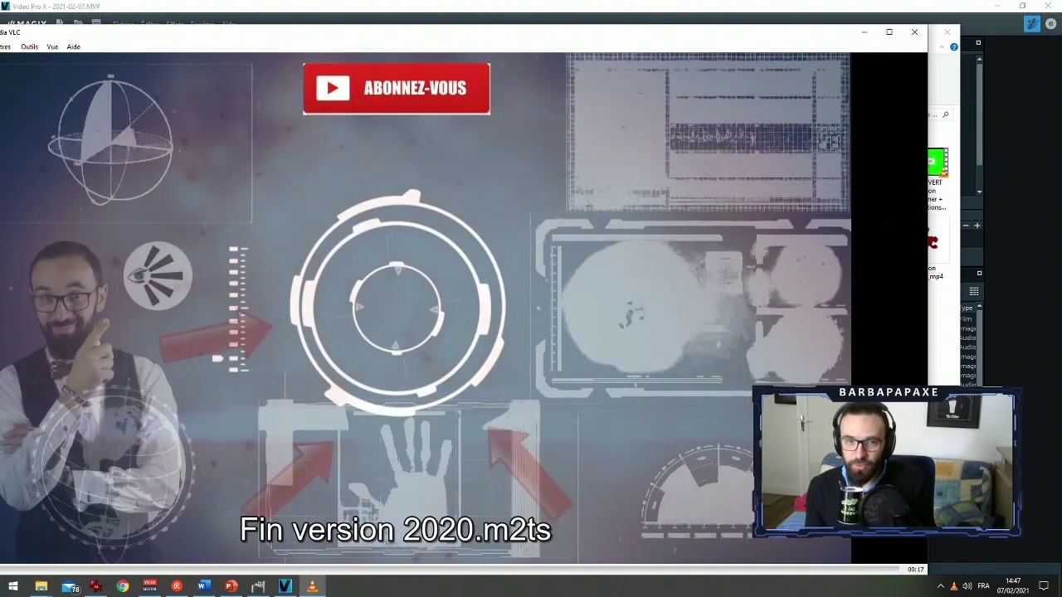
pyautogui.moveTo(636, 33); pyautogui.dragTo(712, 28)
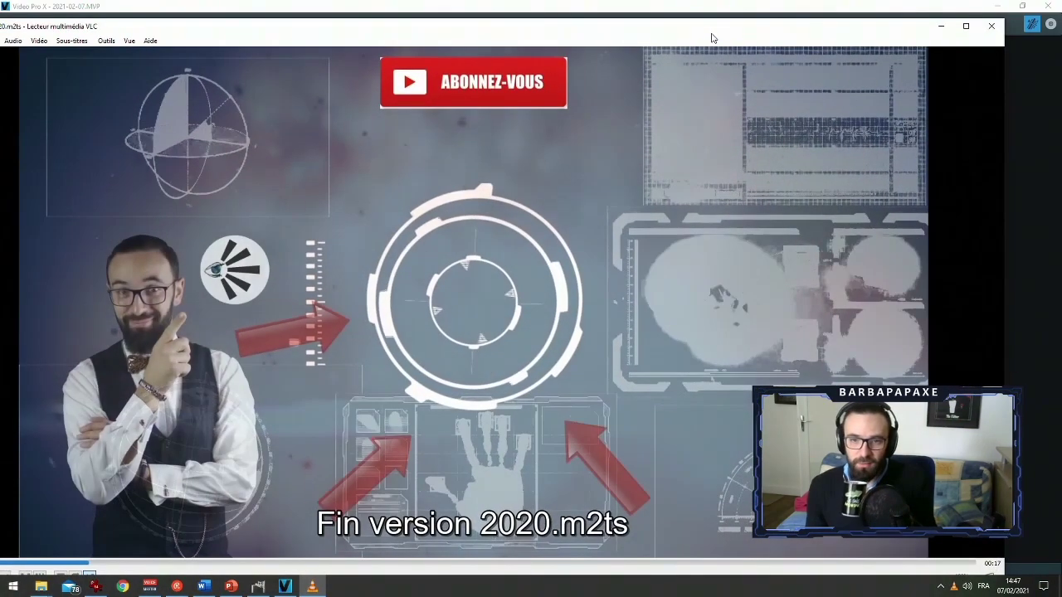
pyautogui.click(993, 26)
# Open the IMages folder inside Archive normalisé and look through its pictures for end-screen material
pyautogui.click(569, 317)
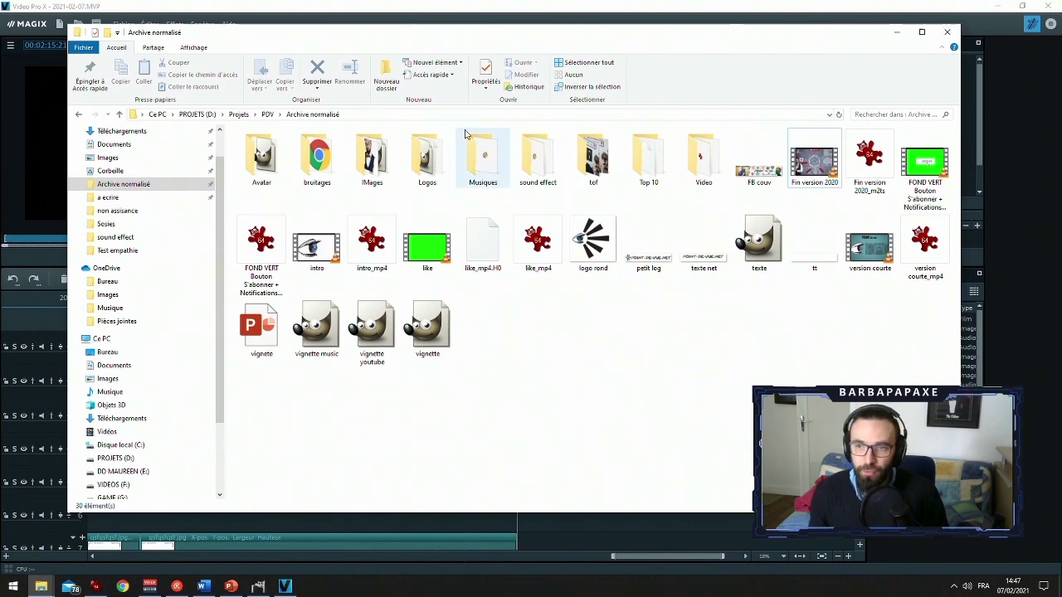
pyautogui.doubleClick(378, 163)
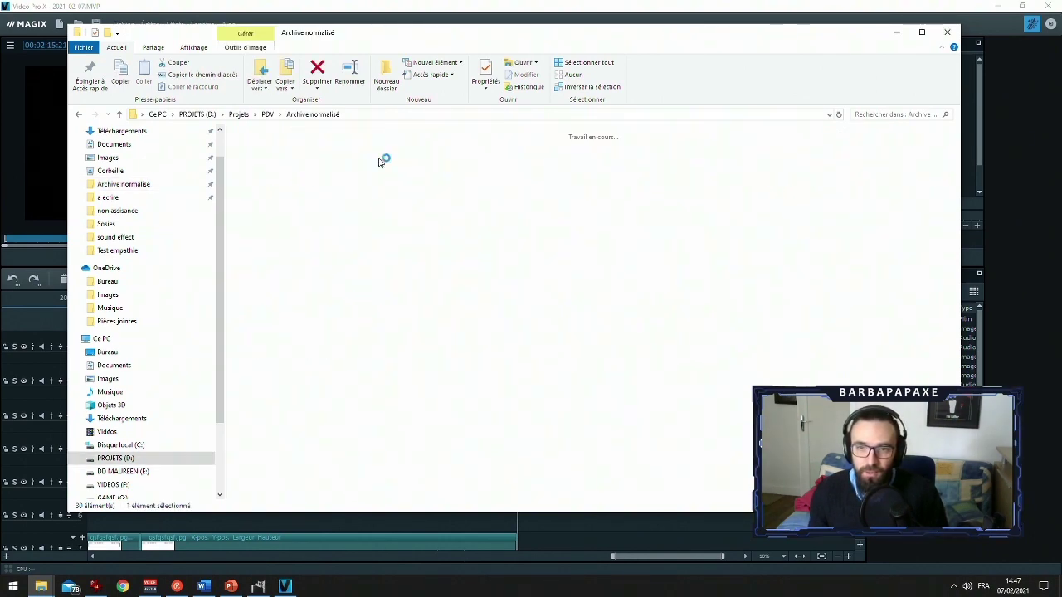
pyautogui.scroll(-1, 517, 267)
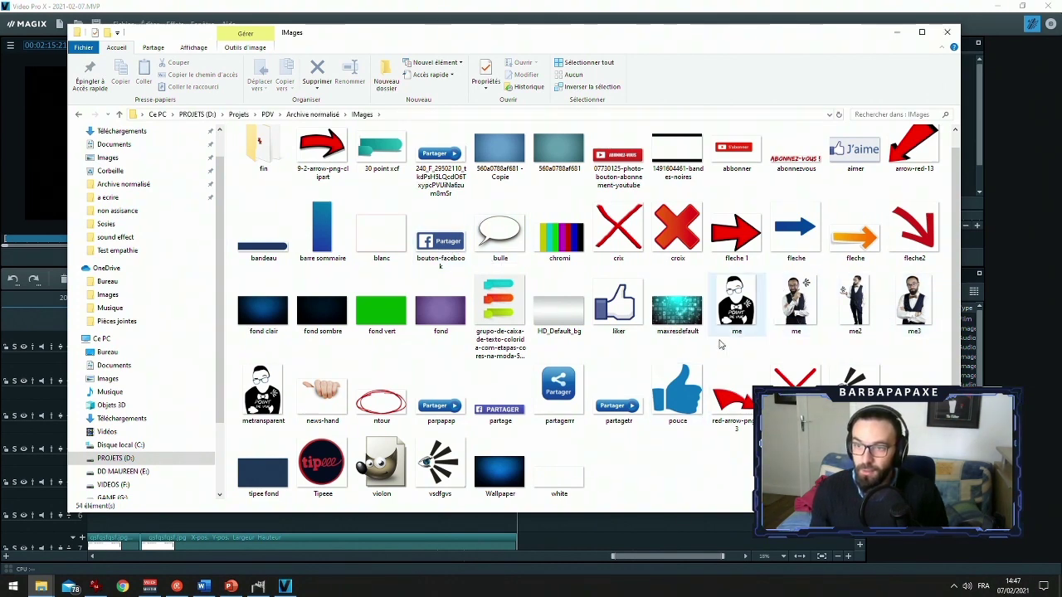
pyautogui.click(893, 304)
pyautogui.moveTo(729, 29); pyautogui.dragTo(612, 37)
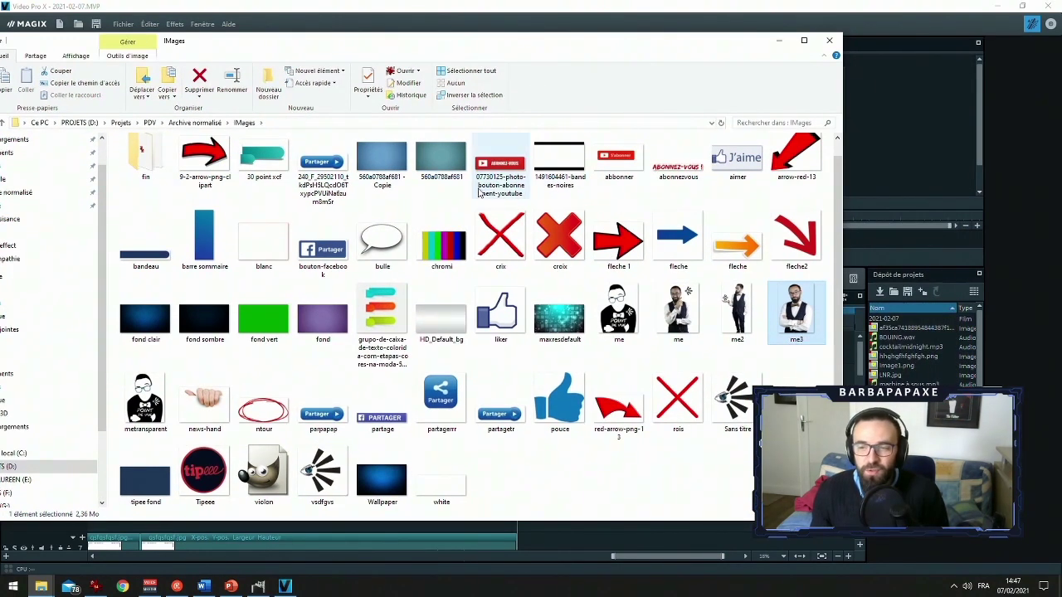
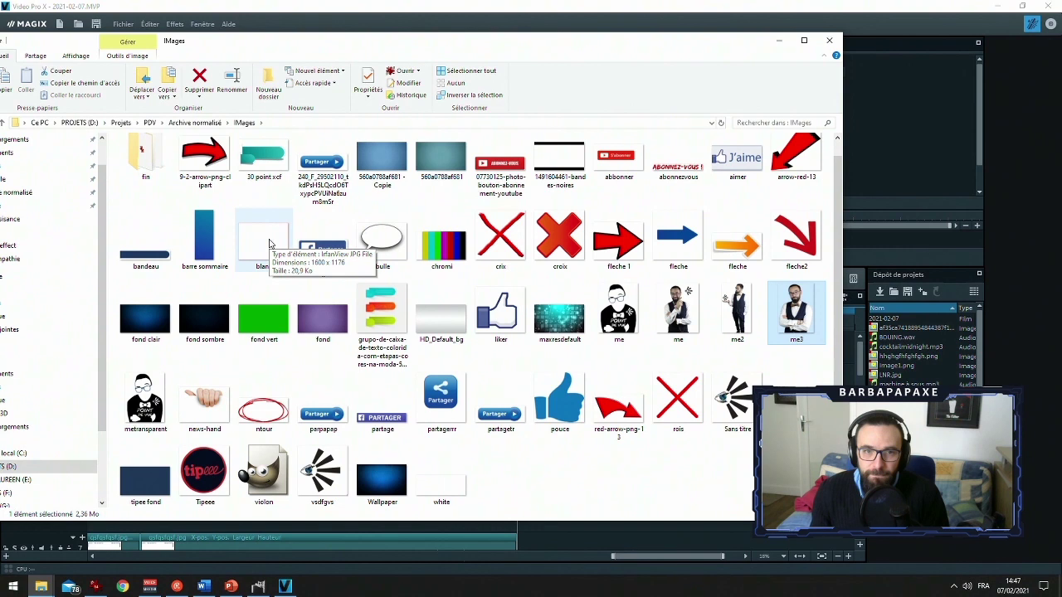
pyautogui.click(543, 174)
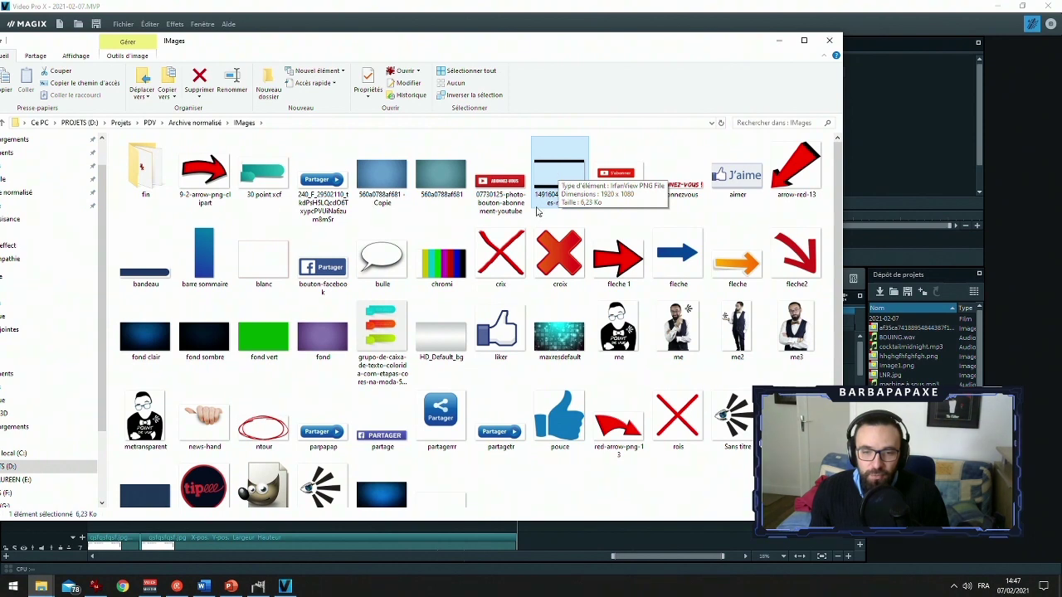
pyautogui.scroll(-1, 535, 238)
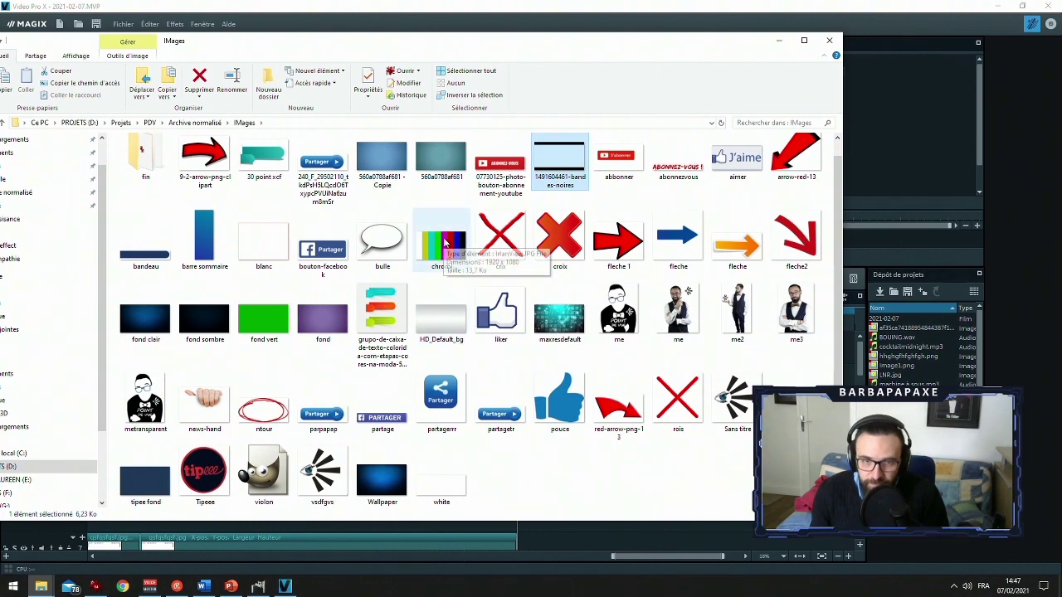
# Add the blue background 560a0788af681 - Copie from the fin subfolder to track 6, spanning the final music clip
pyautogui.doubleClick(139, 159)
pyautogui.moveTo(348, 40); pyautogui.dragTo(358, 16)
pyautogui.moveTo(199, 154); pyautogui.dragTo(645, 518)
pyautogui.click(748, 504)
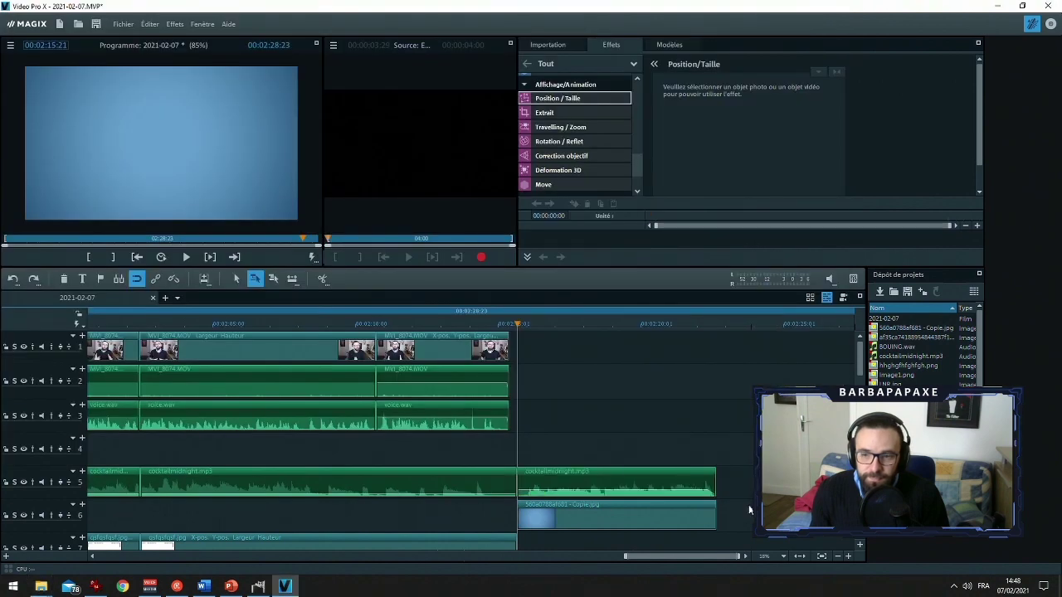
# Add a short fade-in to the blue background clip and play the transition from the talking-head footage into it
pyautogui.click(646, 507)
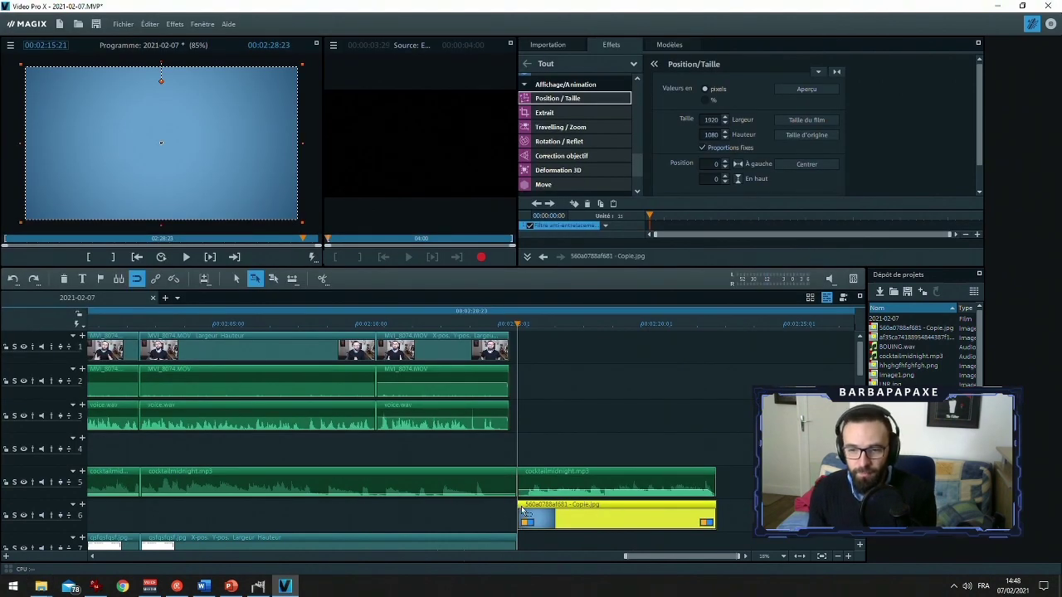
pyautogui.click(493, 326)
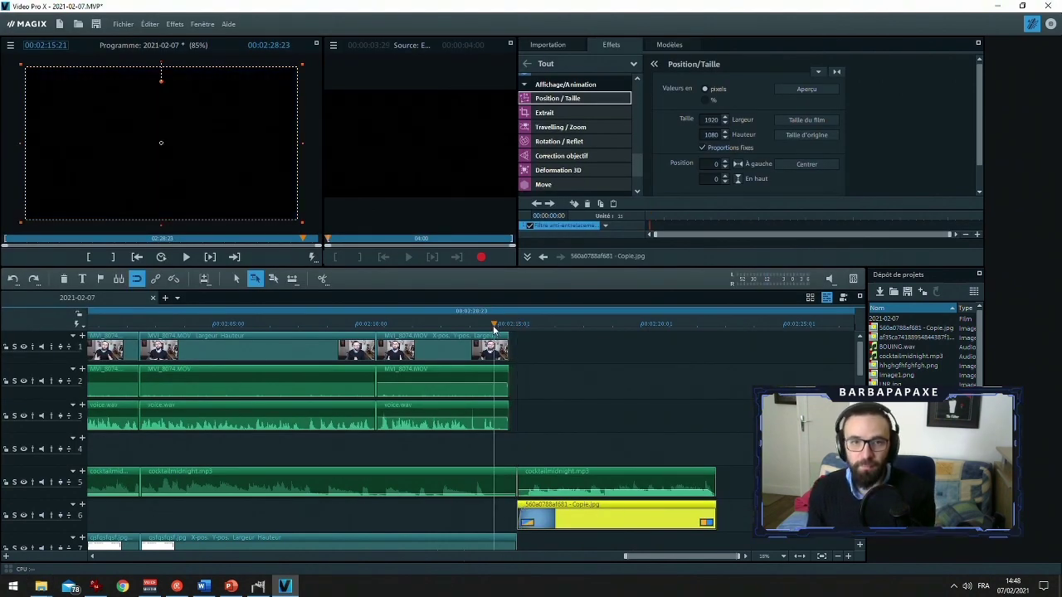
pyautogui.press('space')
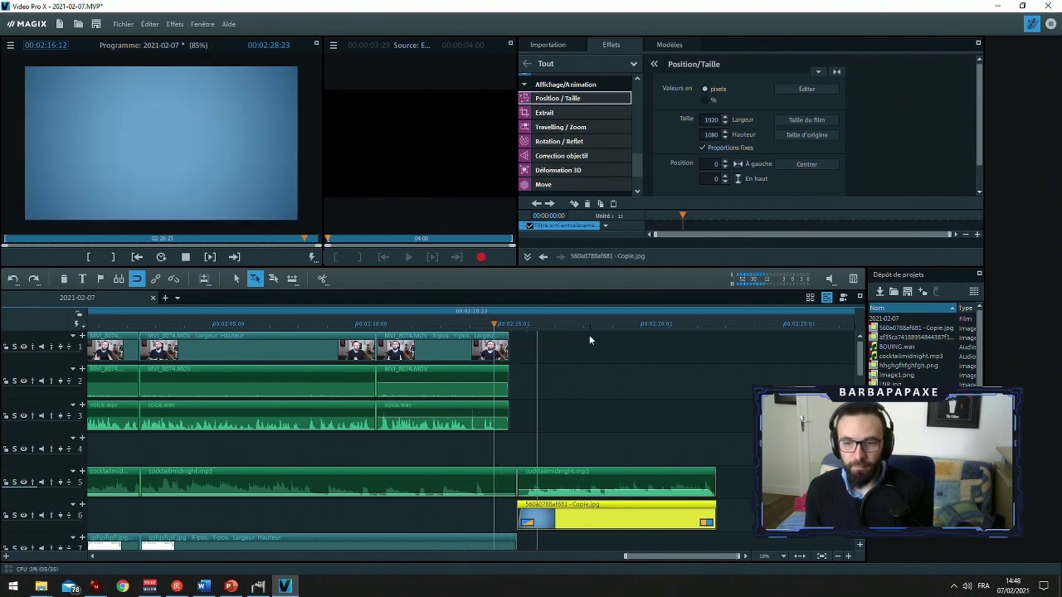
pyautogui.press('space')
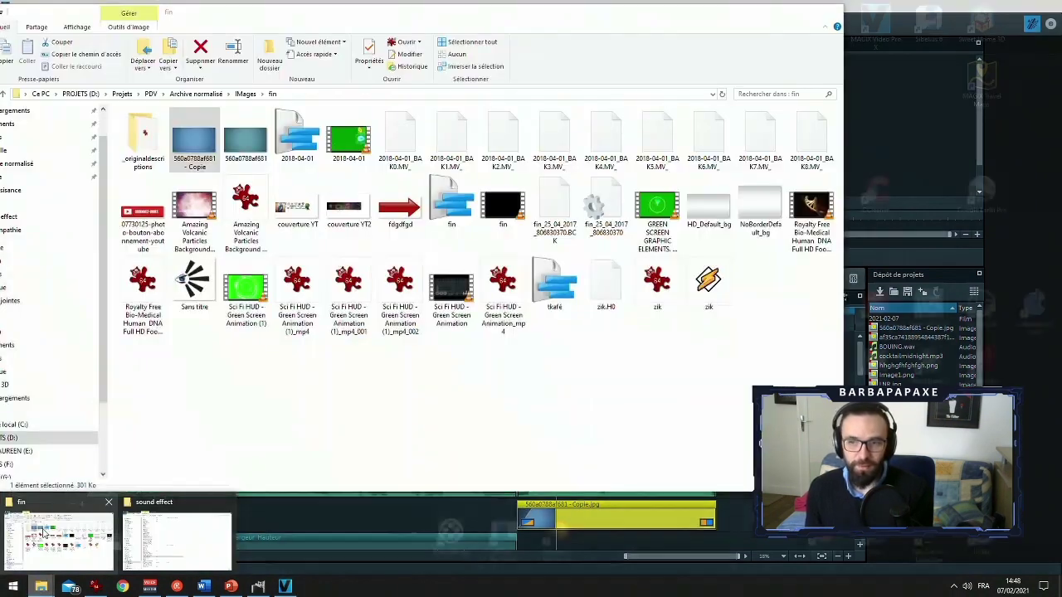
# Bring the me3 portrait from the IMages folder onto track 6, just after the blue background clip
pyautogui.click(38, 539)
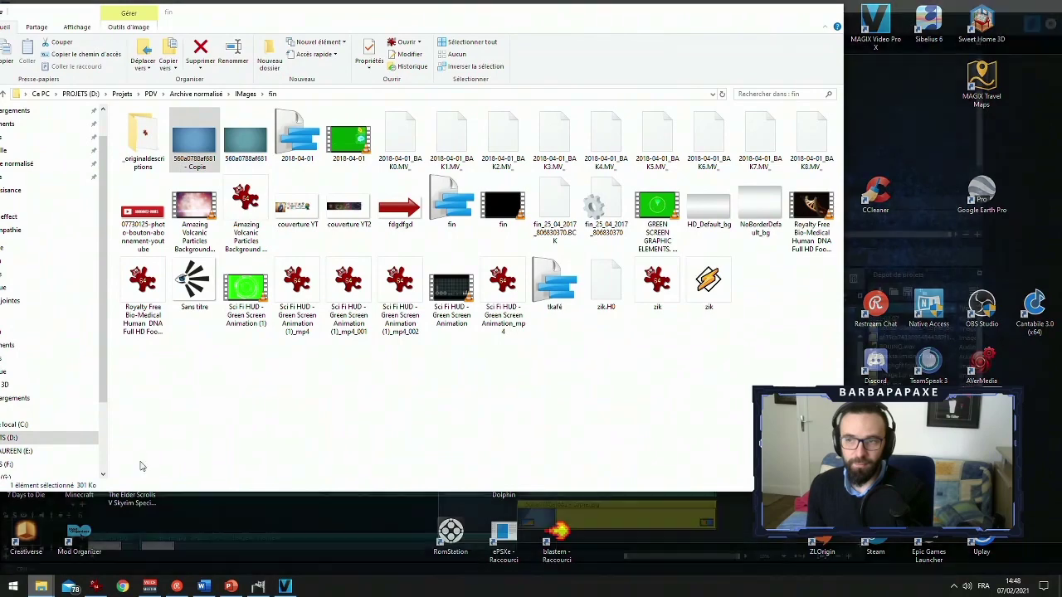
pyautogui.hotkey('alt', 'Up')
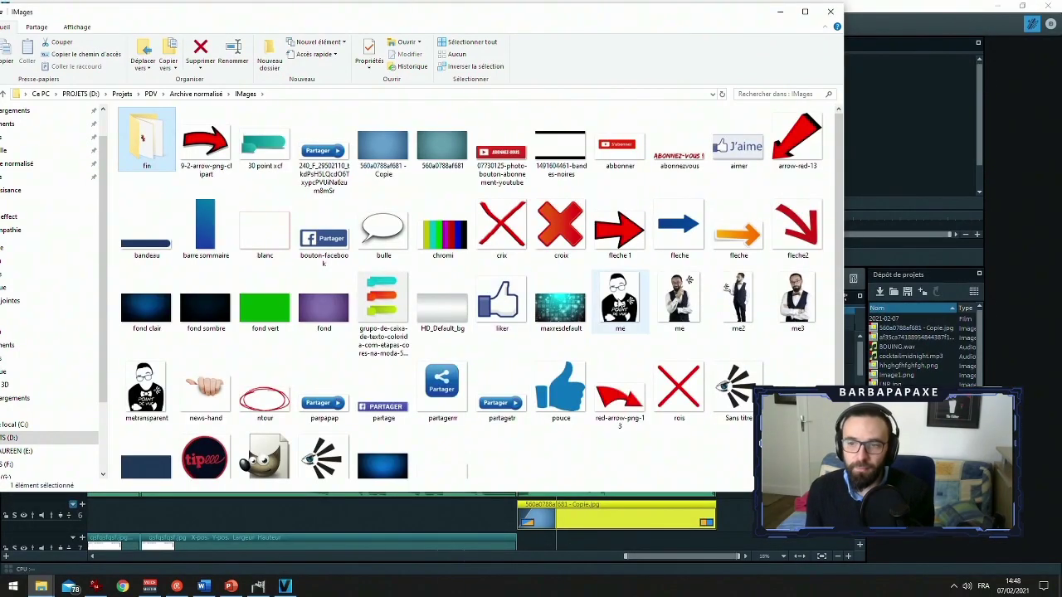
pyautogui.click(680, 297)
pyautogui.click(737, 298)
pyautogui.click(792, 299)
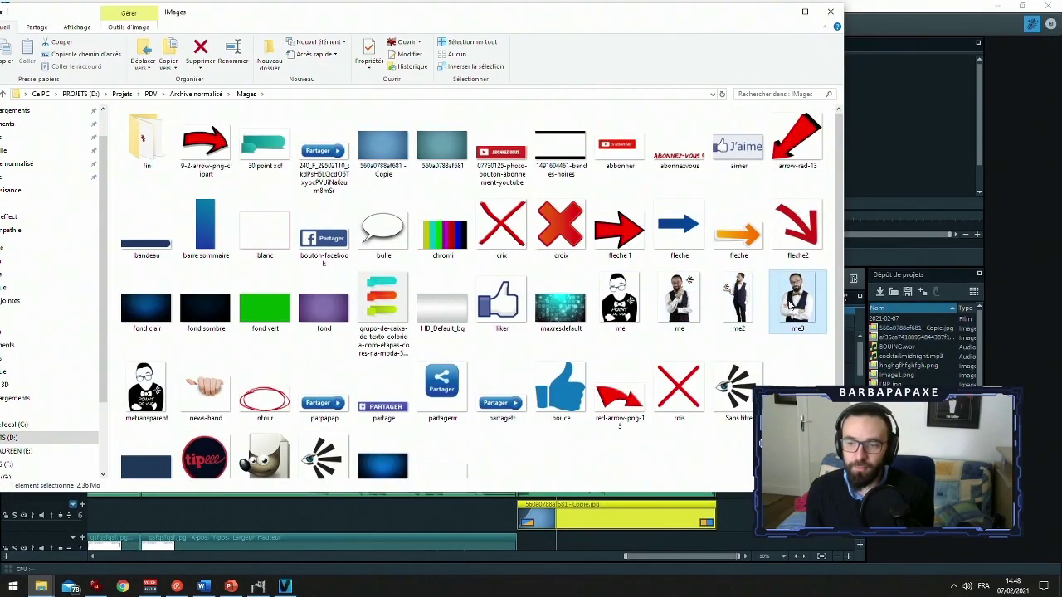
pyautogui.moveTo(792, 298); pyautogui.dragTo(741, 515)
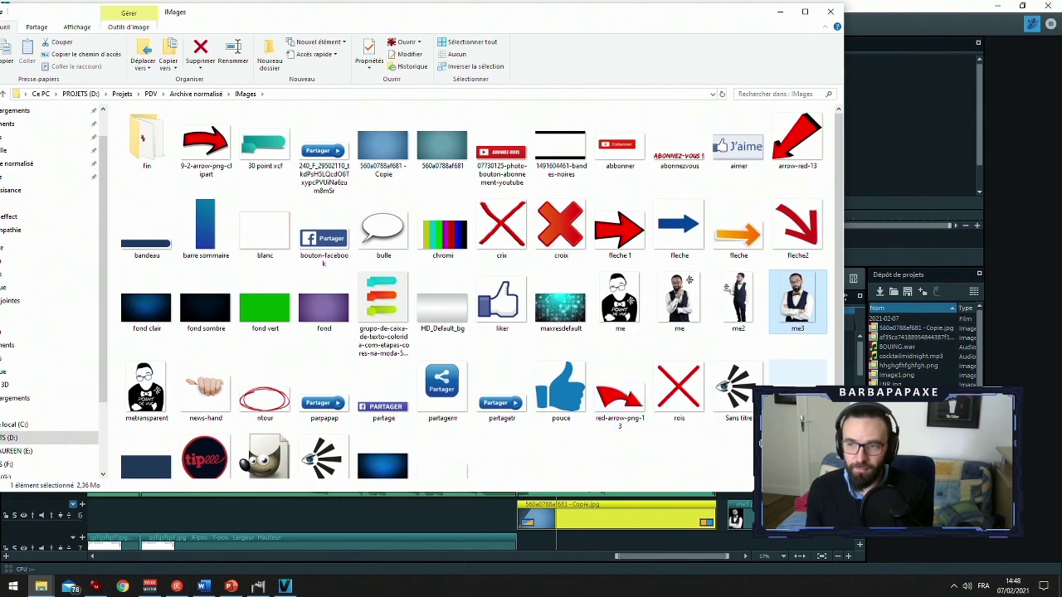
# Bring the aimer image onto track 5 and the partage image onto track 4, above the me3 clip
pyautogui.click(788, 386)
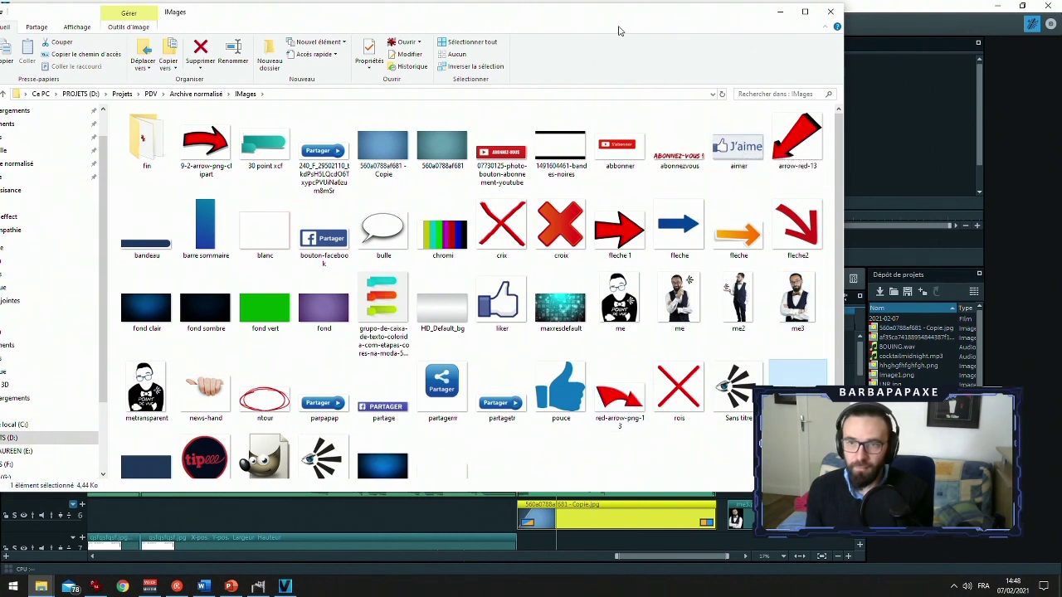
pyautogui.moveTo(621, 25); pyautogui.dragTo(431, 22)
pyautogui.moveTo(545, 141); pyautogui.dragTo(741, 485)
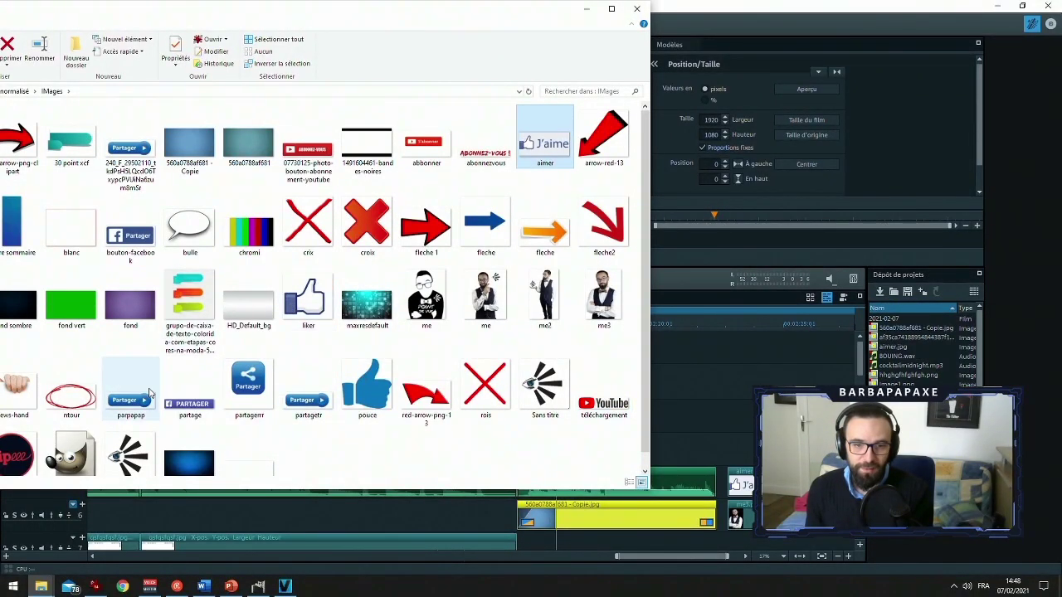
pyautogui.click(154, 403)
pyautogui.moveTo(188, 417); pyautogui.dragTo(734, 447)
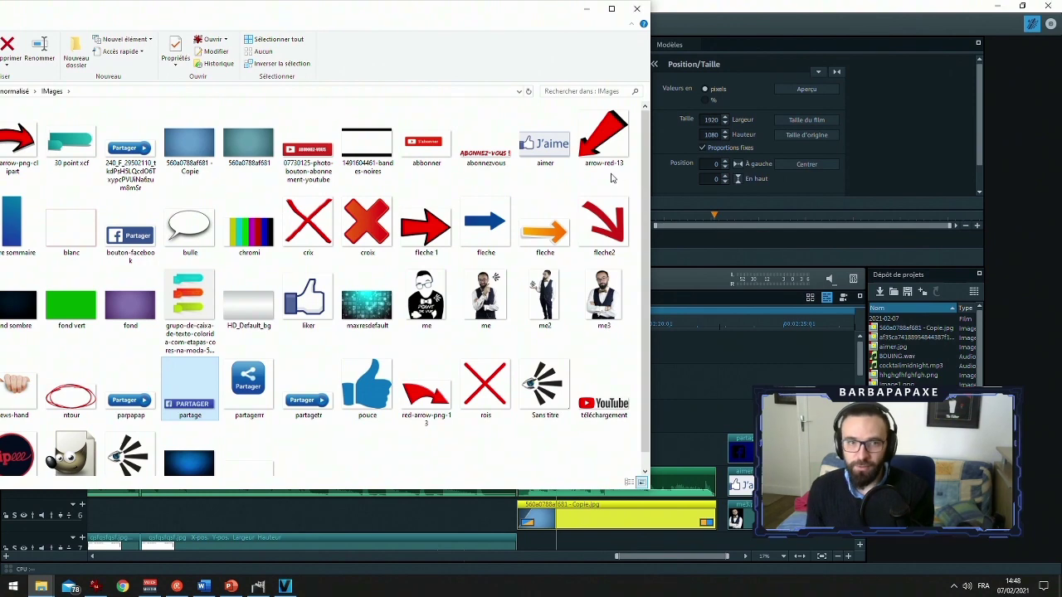
pyautogui.click(684, 14)
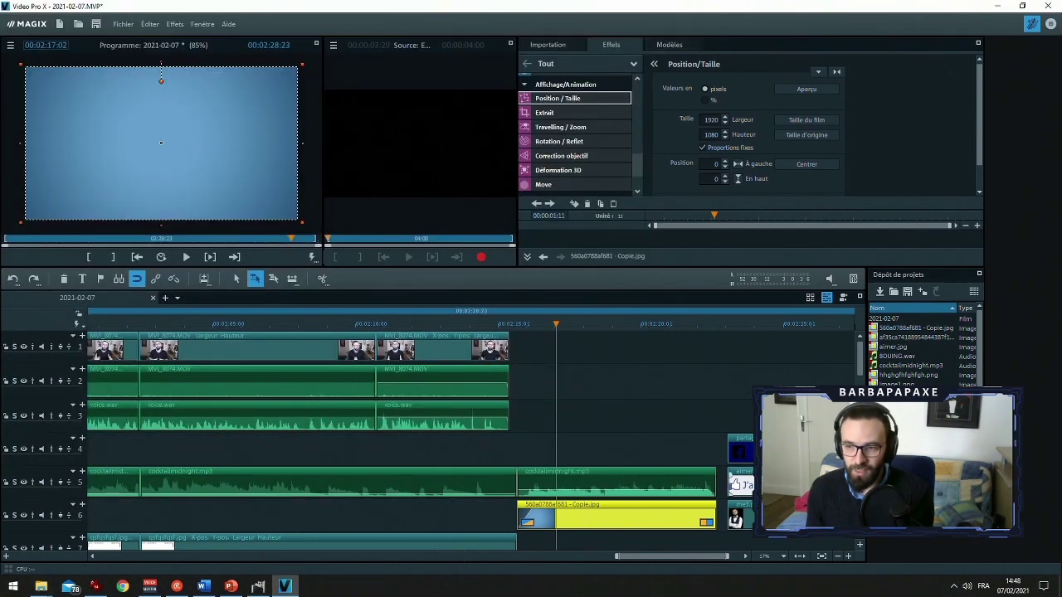
# Move the partage.png clip to track 7 under the blue background and trim its end to match the background clip
pyautogui.click(741, 449)
pyautogui.scroll(-2, 848, 381)
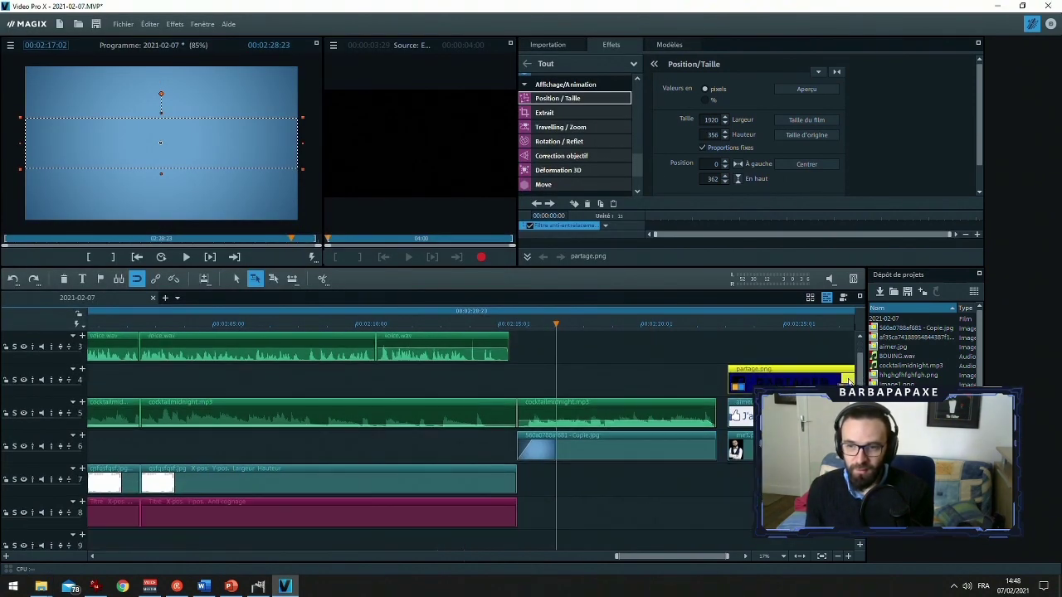
pyautogui.moveTo(767, 373); pyautogui.dragTo(567, 476)
pyautogui.moveTo(724, 487); pyautogui.dragTo(715, 487)
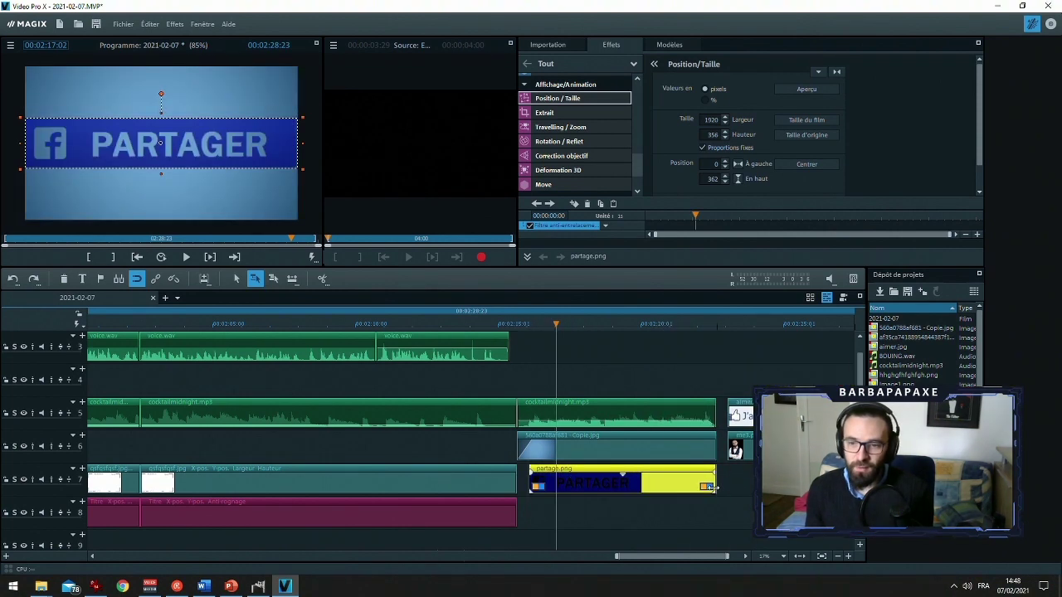
# Move aimer.jpg to track 8 and me3.png to track 9, starting with partage.png and ending with the background
pyautogui.click(739, 413)
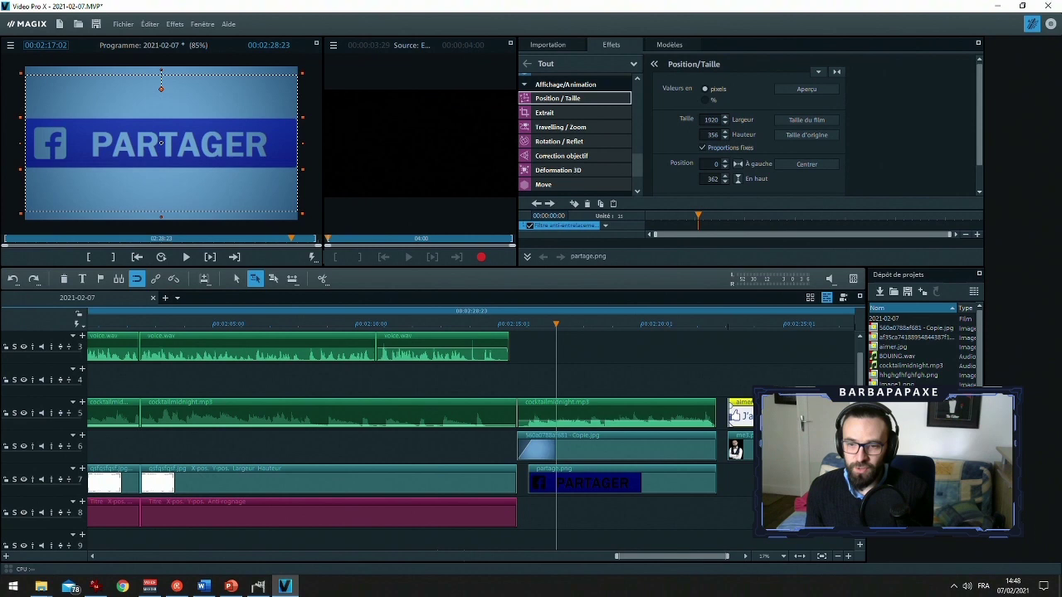
pyautogui.moveTo(740, 413); pyautogui.dragTo(542, 513)
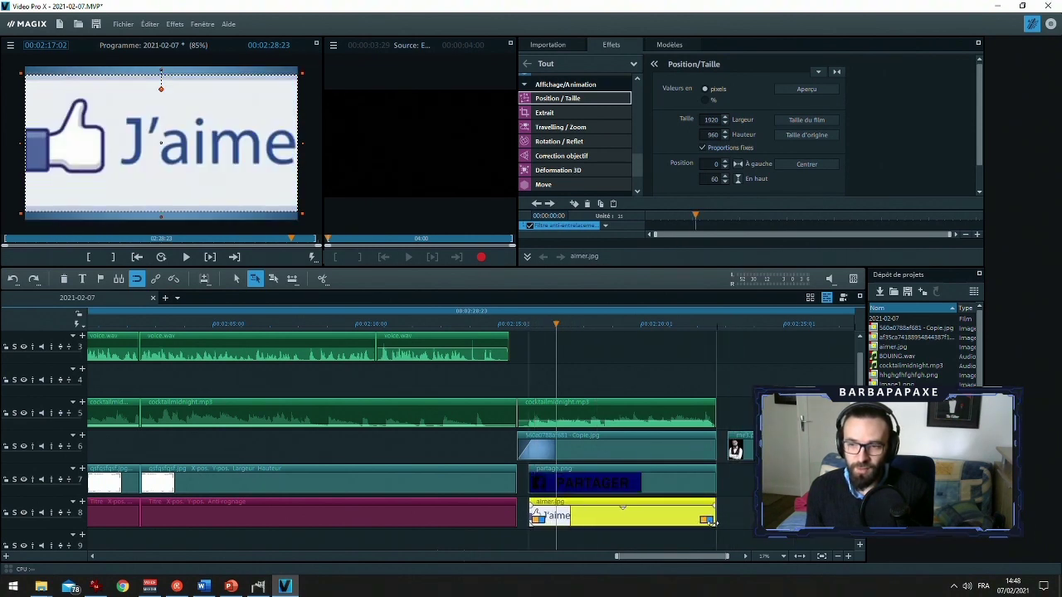
pyautogui.moveTo(735, 442); pyautogui.dragTo(577, 539)
pyautogui.moveTo(726, 539); pyautogui.dragTo(715, 543)
# At 2:17:03, shrink the me3 portrait into the frame's lower-left corner and the J'aime image into its lower-right area, about 249 px wide
pyautogui.moveTo(525, 326); pyautogui.dragTo(556, 326)
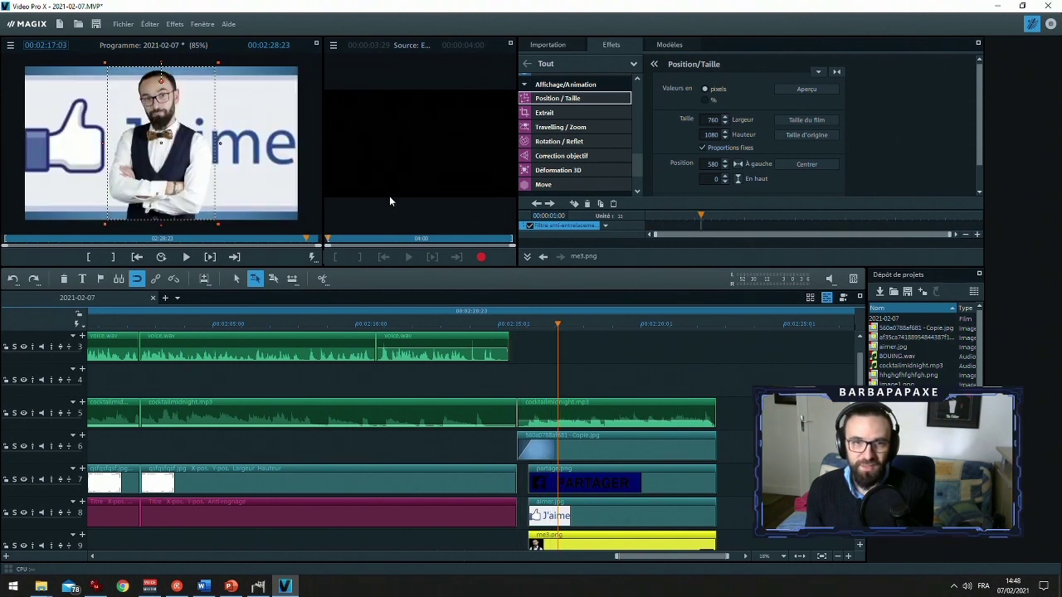
pyautogui.moveTo(117, 72); pyautogui.dragTo(133, 102)
pyautogui.moveTo(84, 200); pyautogui.dragTo(91, 171)
pyautogui.click(581, 480)
pyautogui.click(581, 511)
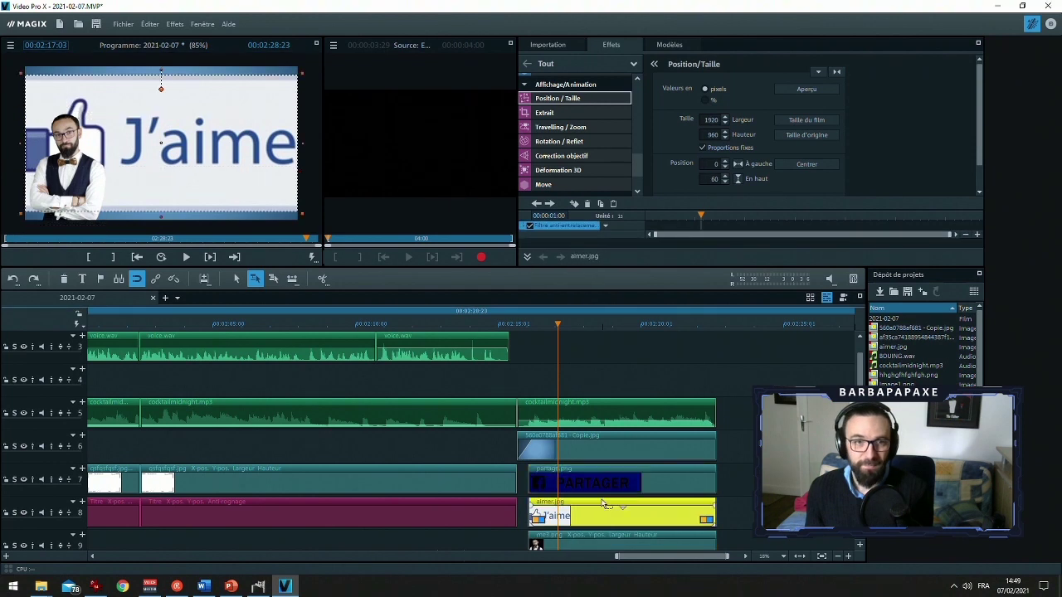
pyautogui.moveTo(27, 79); pyautogui.dragTo(242, 191)
# Shrink the PARTAGER image to about 662 × 123 px at position 712, 101 and move the J'aime image to about 1515, 860
pyautogui.click(595, 448)
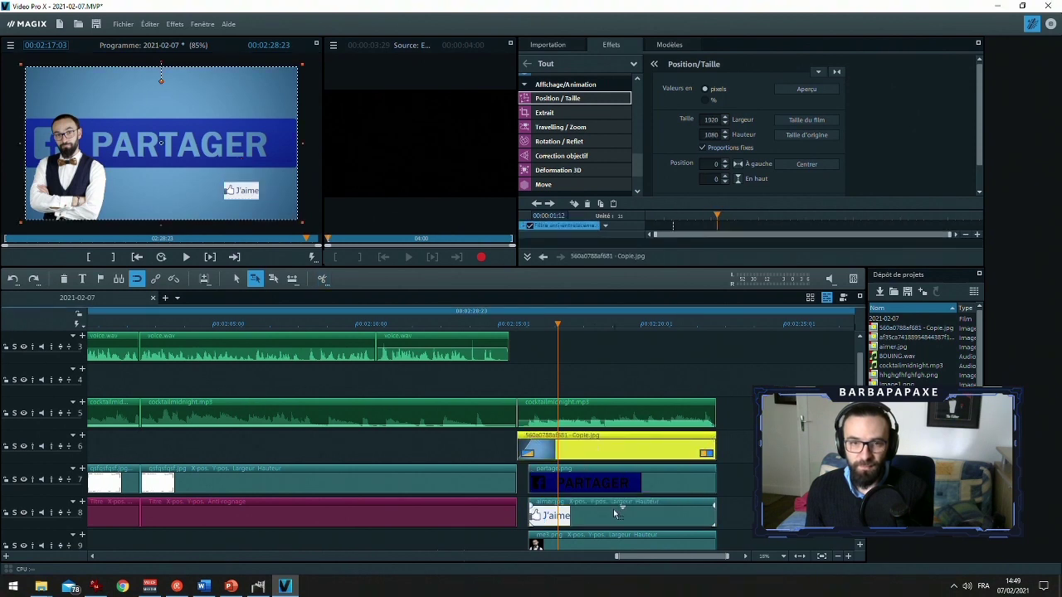
pyautogui.click(581, 479)
pyautogui.moveTo(302, 118); pyautogui.dragTo(225, 81)
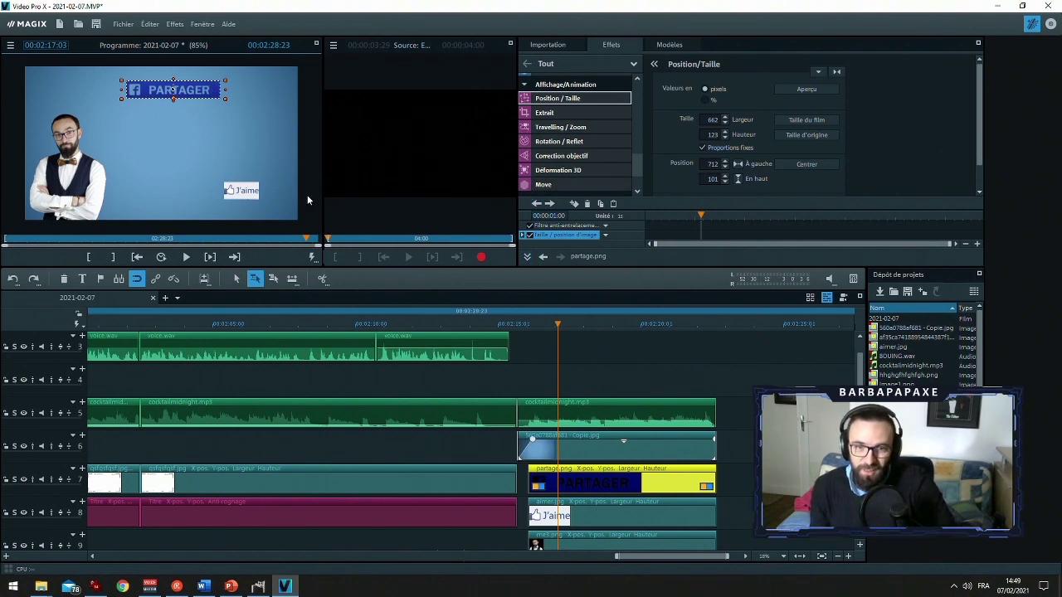
pyautogui.moveTo(249, 196); pyautogui.dragTo(262, 195)
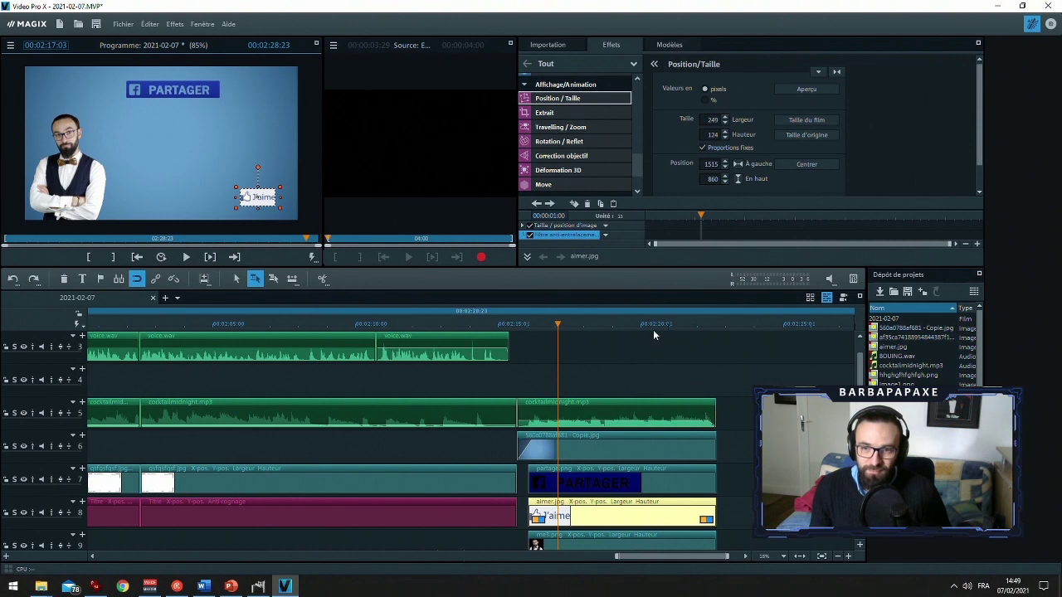
# Place the playhead at 2:16:11, near the start of the end-screen pictures, and save the project
pyautogui.click(524, 328)
pyautogui.moveTo(523, 329); pyautogui.dragTo(536, 325)
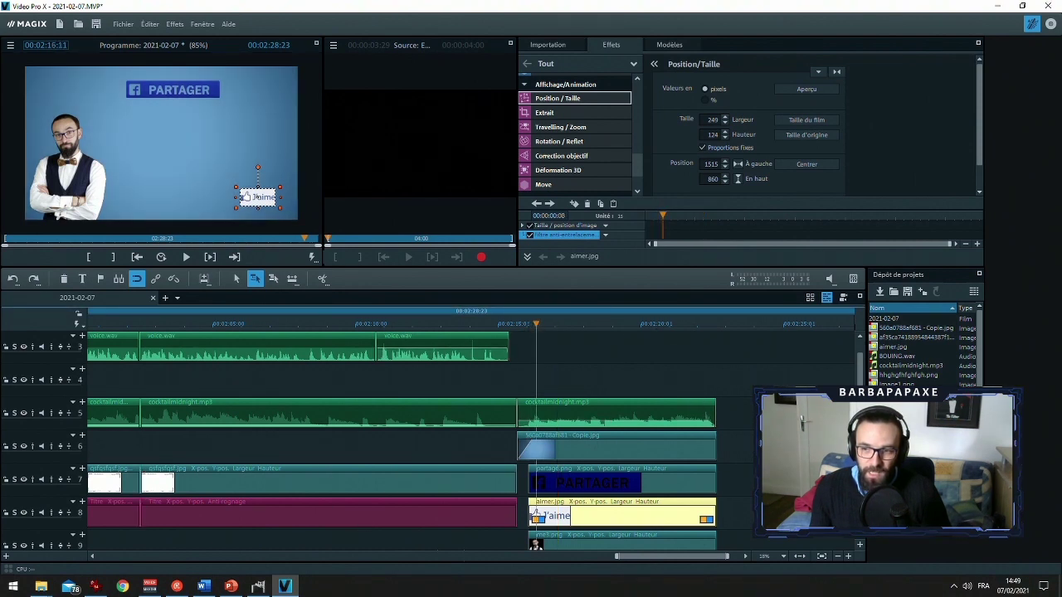
pyautogui.scroll(-2, 191, 472)
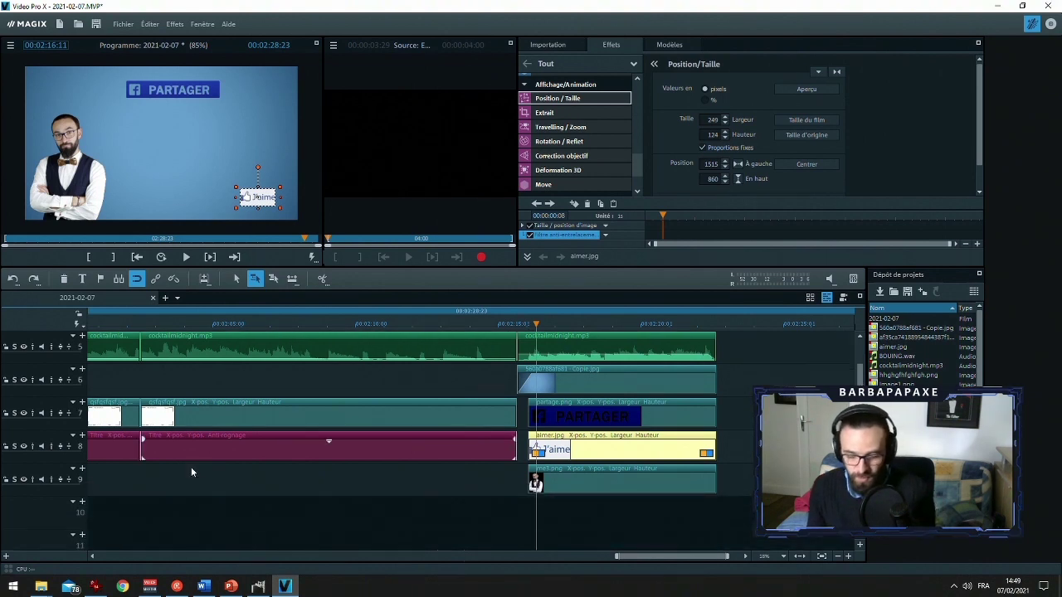
pyautogui.hotkey('ctrl', 's')
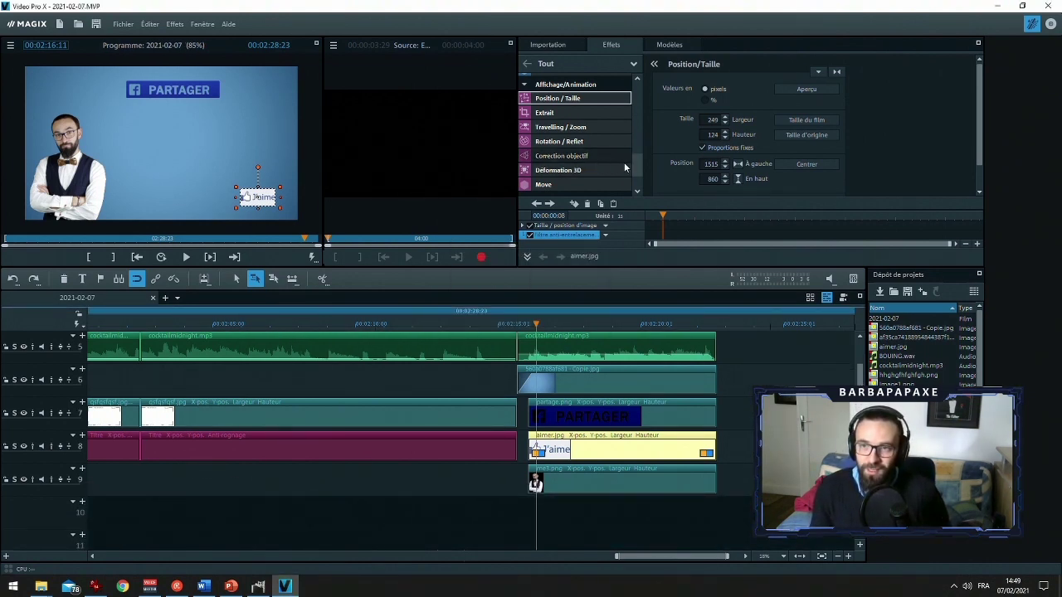
# Add a new title object on track 10 at 2:16:11
pyautogui.scroll(5, 615, 107)
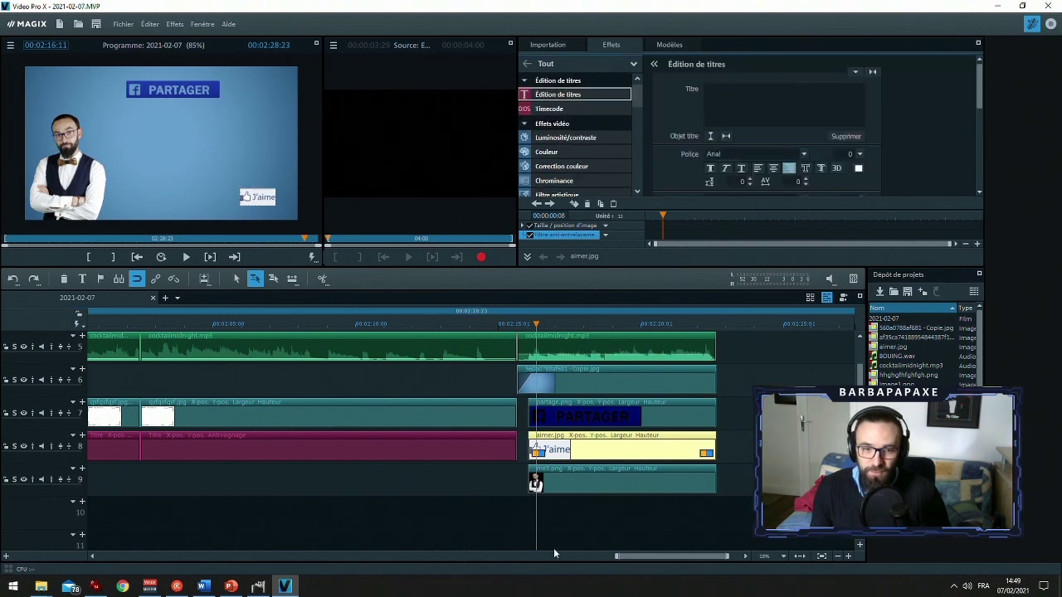
pyautogui.click(20, 507)
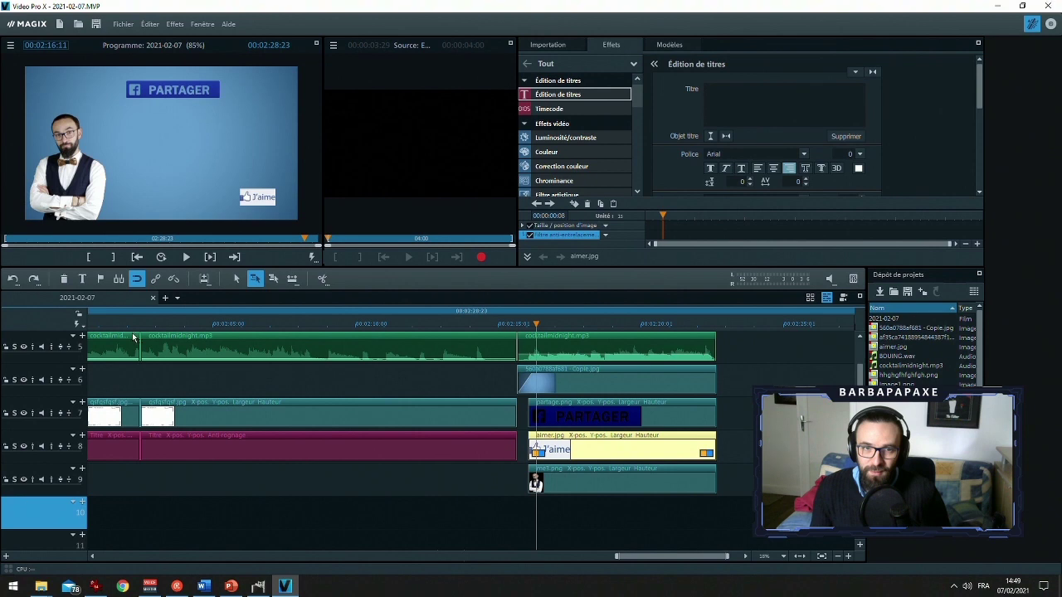
pyautogui.click(137, 134)
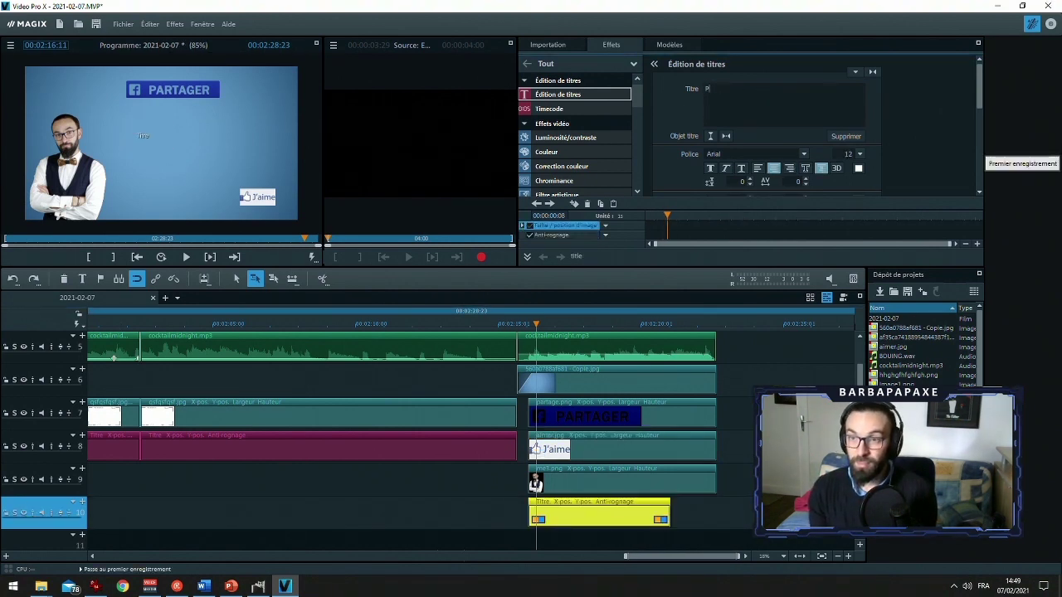
# Enter "Présentation, montage, musique :" as the title text, the creator's full name beneath it, and "Morceau" after a blank line
pyautogui.write('Présentation, montage, ms')
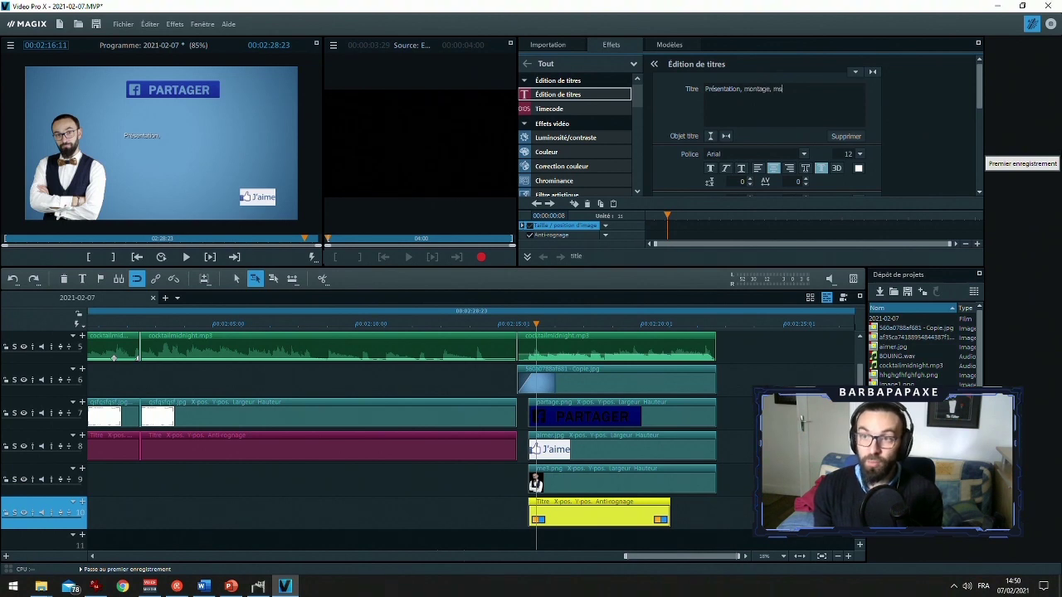
pyautogui.press('BackSpace')
pyautogui.press('BackSpace')
pyautogui.press('BackSpace')
pyautogui.press('BackSpace')
pyautogui.press('BackSpace')
pyautogui.write('c')
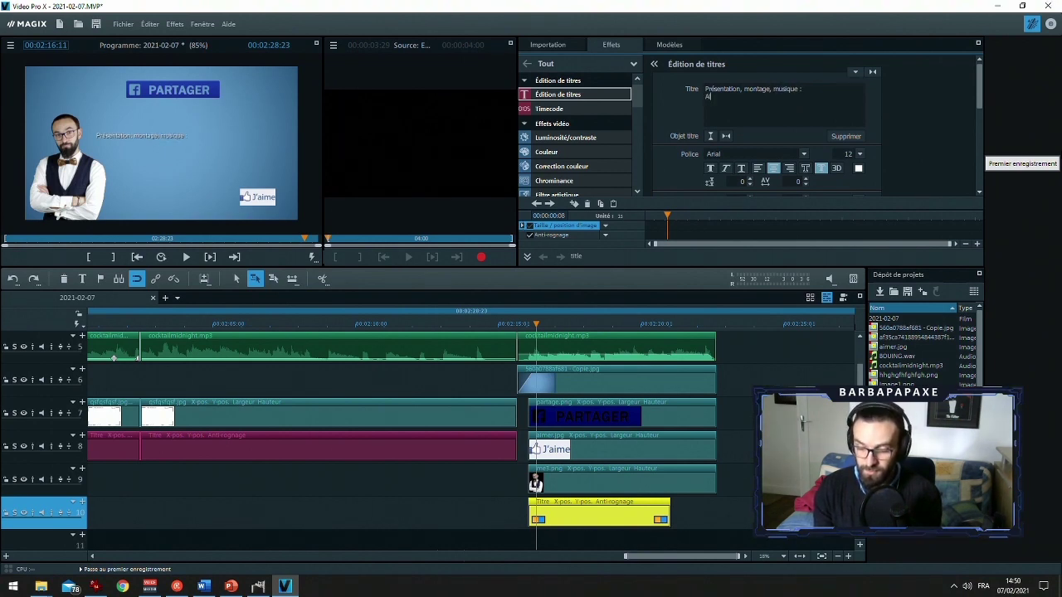
pyautogui.write('LWINSKI  ')
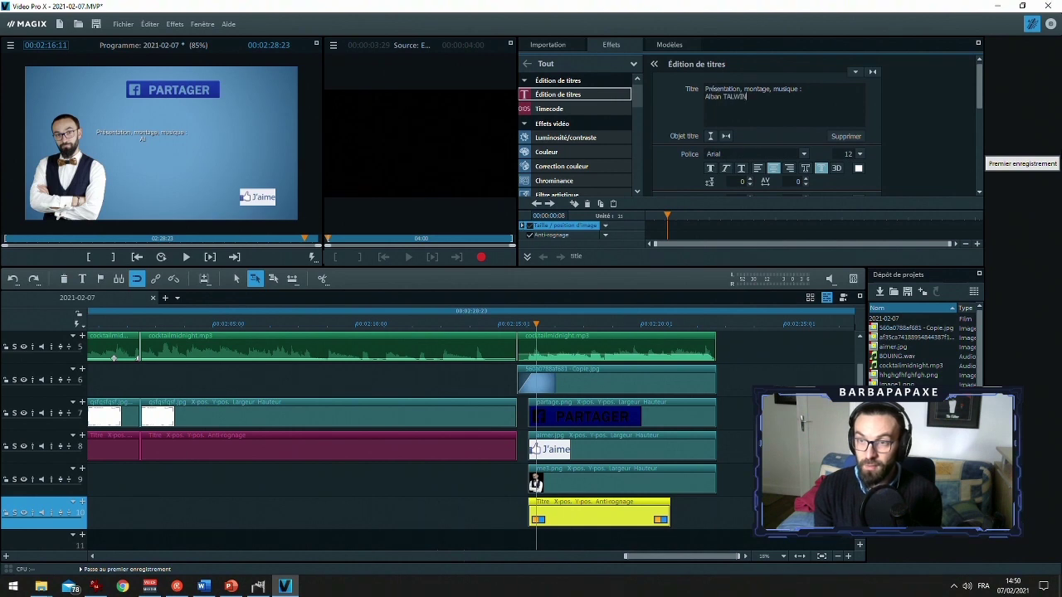
pyautogui.write('Morceau')
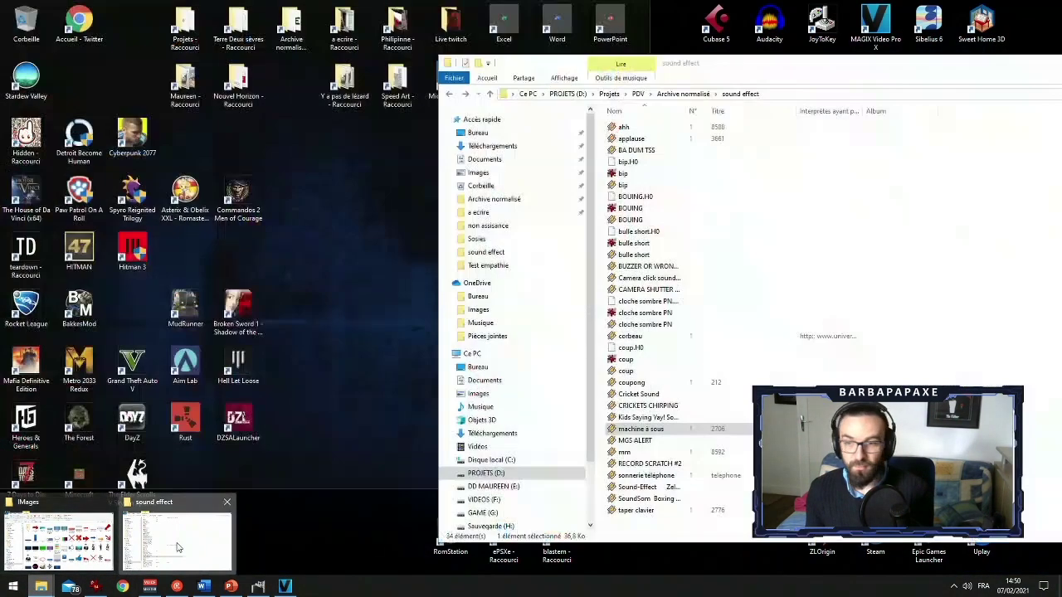
# Reduce the Video Pro X window, minimize the file explorer behind it and reposition the editor so its whole left side is visible
pyautogui.click(176, 540)
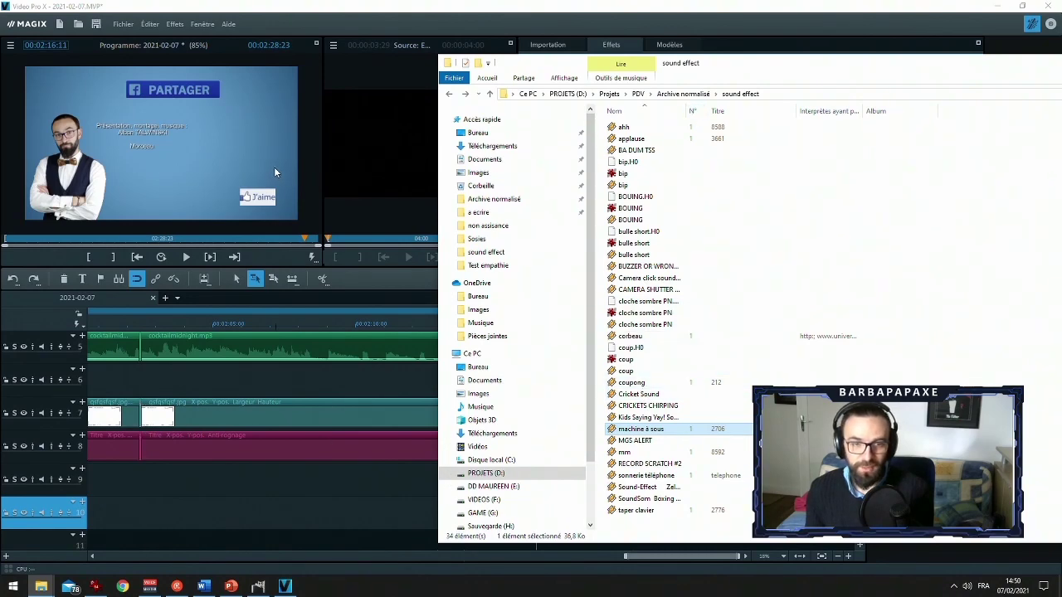
pyautogui.click(473, 5)
pyautogui.moveTo(511, 5); pyautogui.dragTo(432, 58)
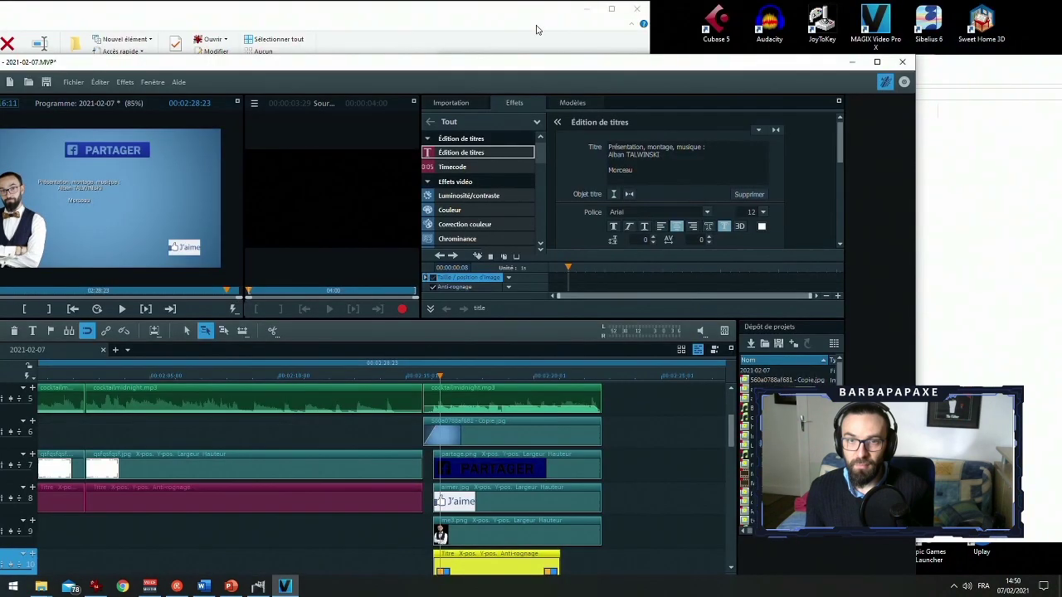
pyautogui.click(525, 27)
pyautogui.click(585, 8)
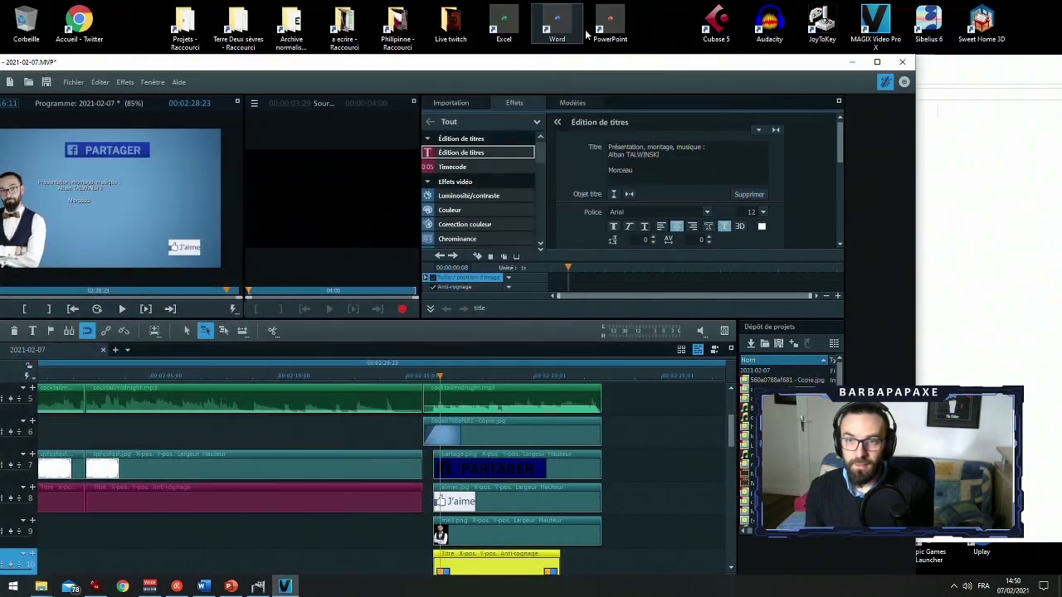
pyautogui.moveTo(546, 72); pyautogui.dragTo(600, 41)
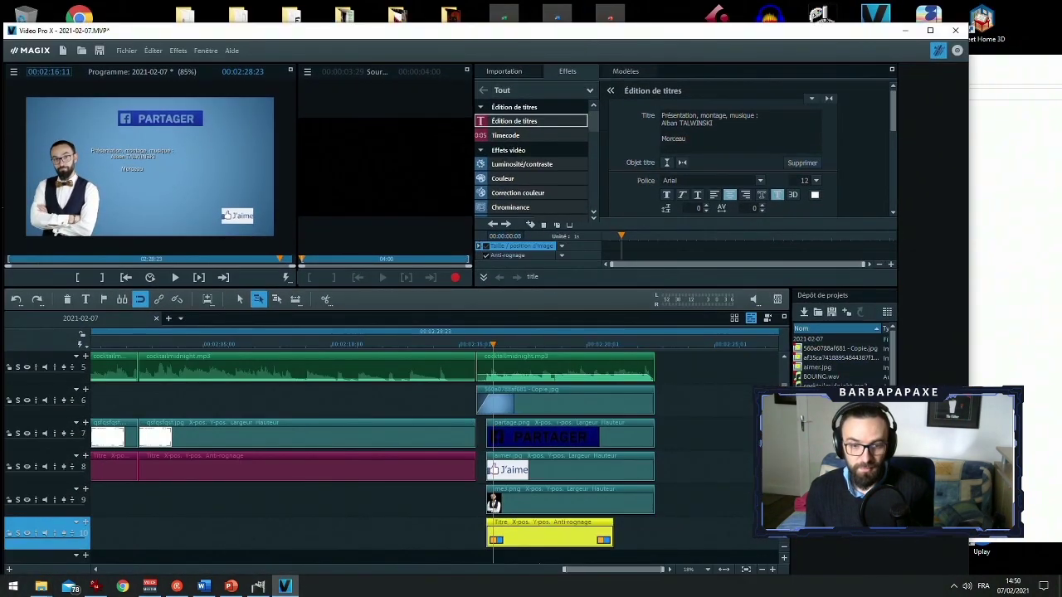
# Complete the title's last line so that it reads Morceau : "CocktailMidnight"
pyautogui.click(707, 138)
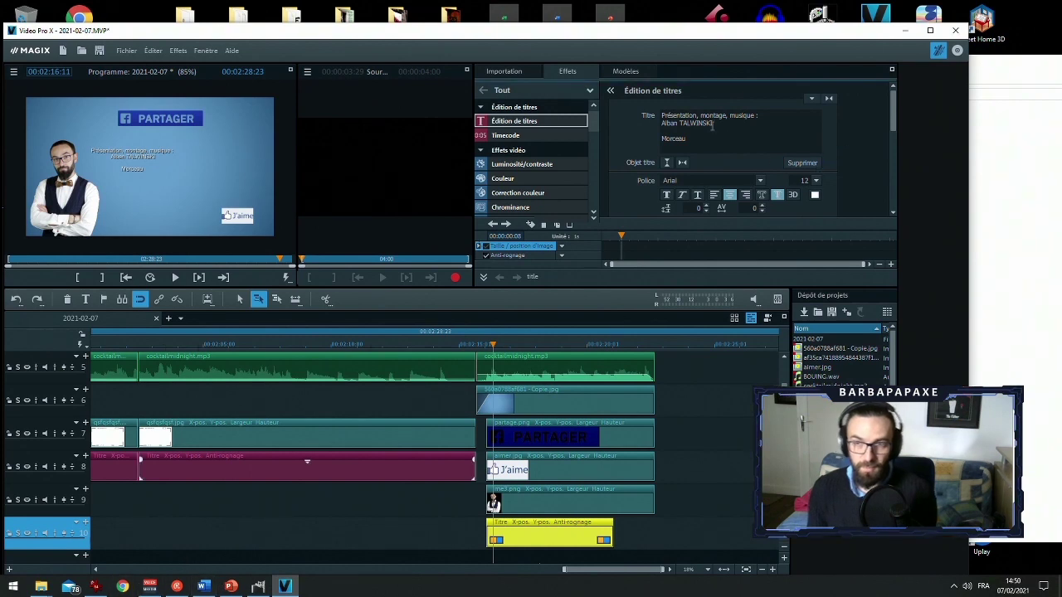
pyautogui.write(': "CocktailM')
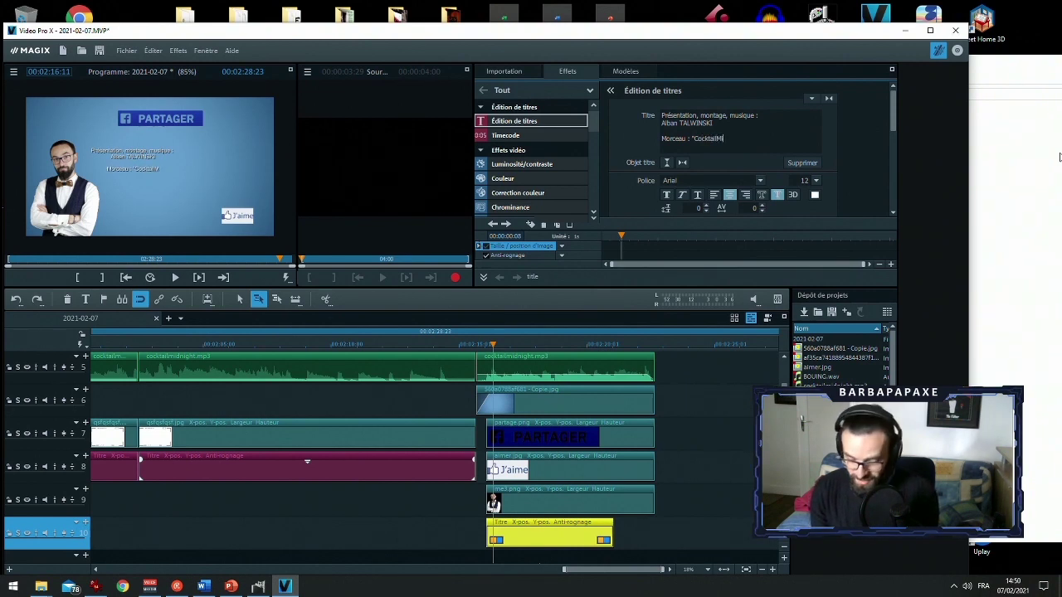
pyautogui.write('idnight"')
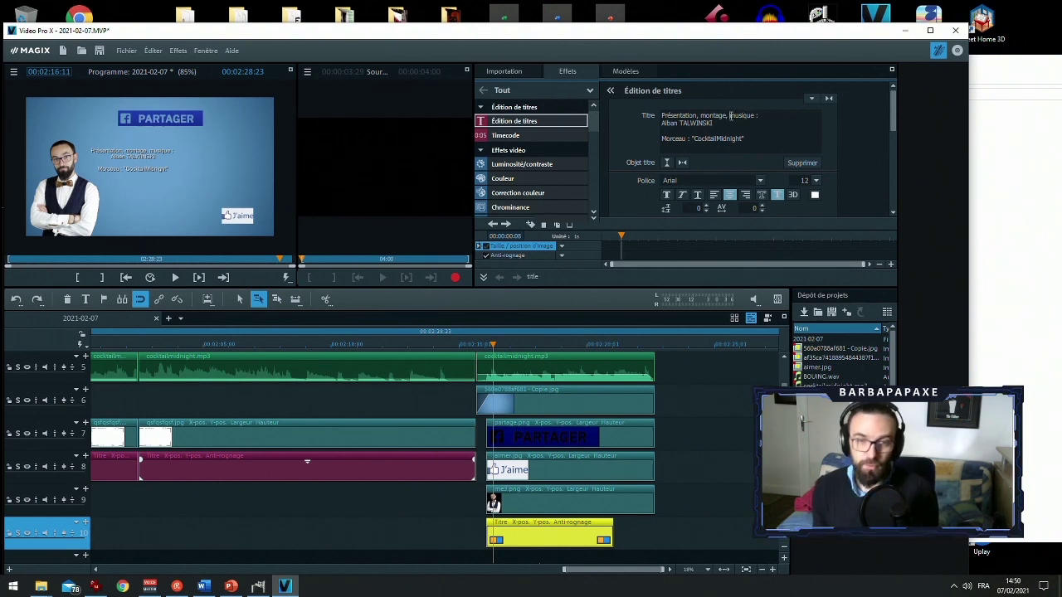
# Set the whole title text to font size 16 and move it beside the portrait, to about 678, 416
pyautogui.hotkey('ctrl', 'a')
pyautogui.click(801, 180)
pyautogui.write('16')
pyautogui.press('Return')
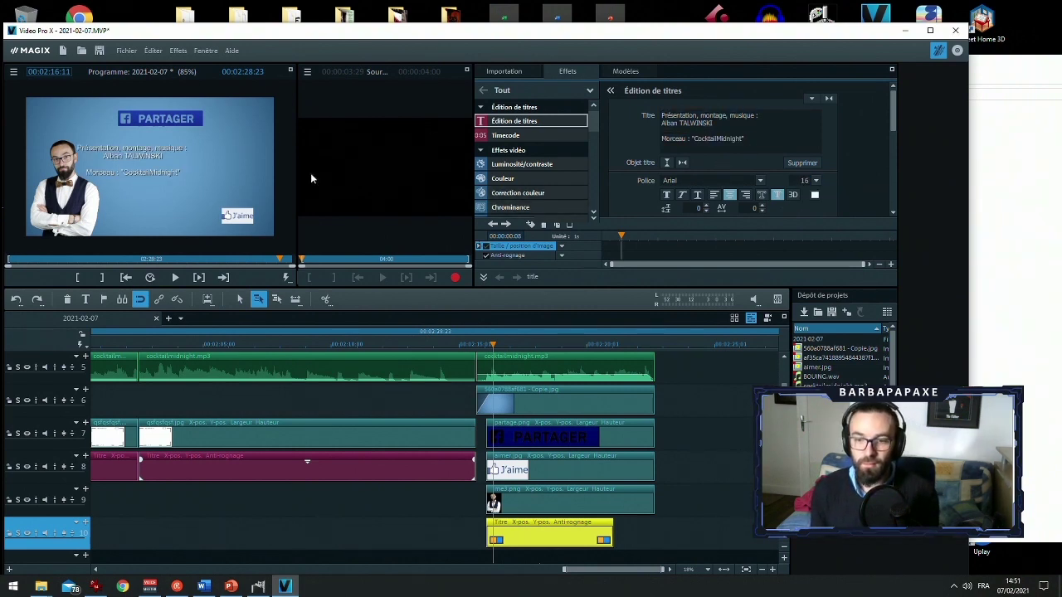
pyautogui.click(523, 519)
pyautogui.moveTo(139, 155); pyautogui.dragTo(175, 161)
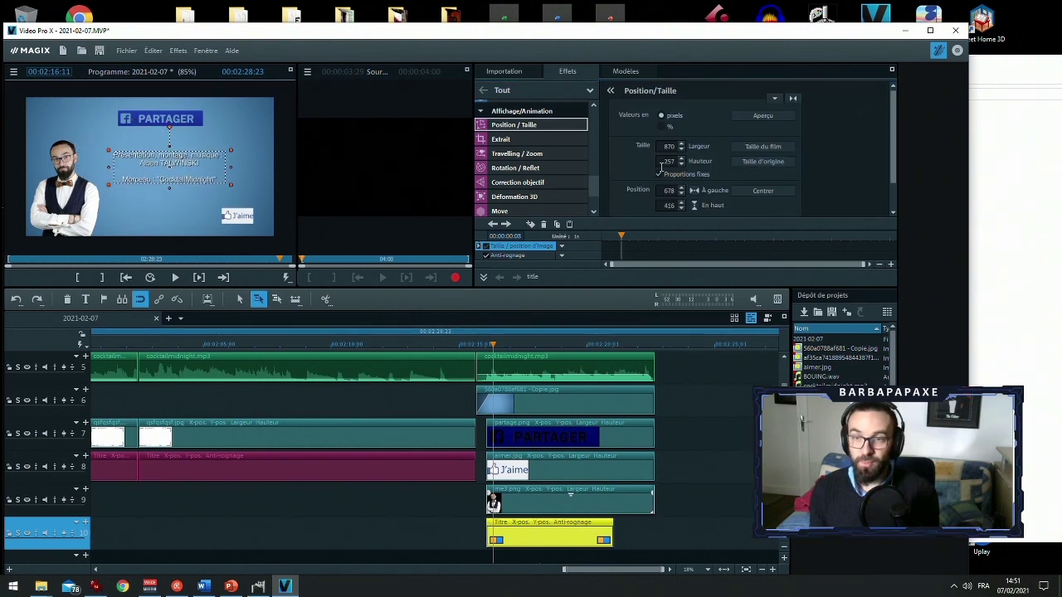
# Try the Cracked Johnnie font on the title text
pyautogui.moveTo(591, 186); pyautogui.dragTo(571, 102)
pyautogui.click(530, 118)
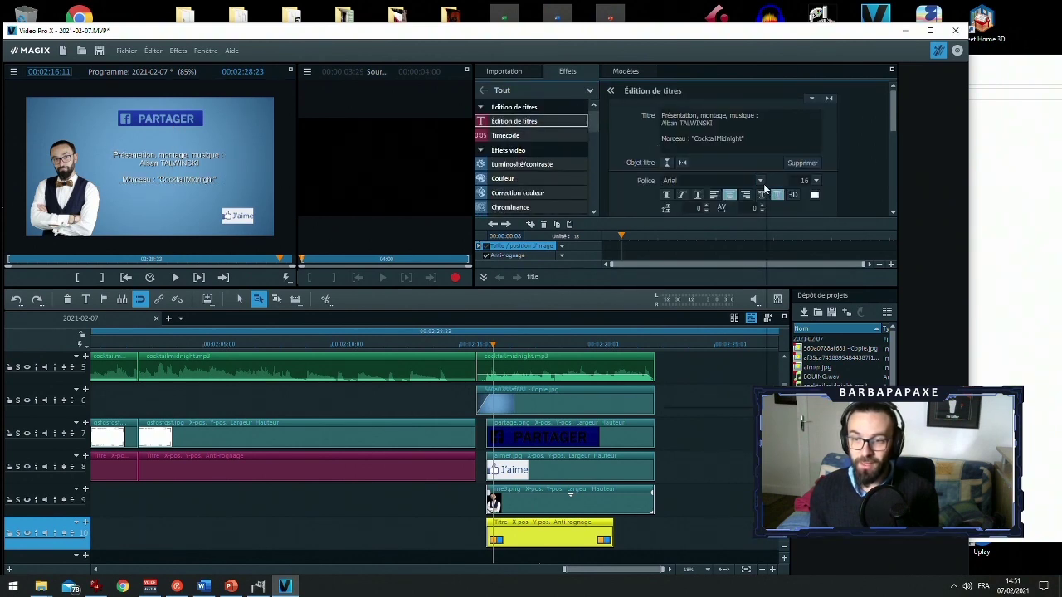
pyautogui.click(760, 180)
pyautogui.scroll(-7, 700, 357)
pyautogui.scroll(-2, 698, 358)
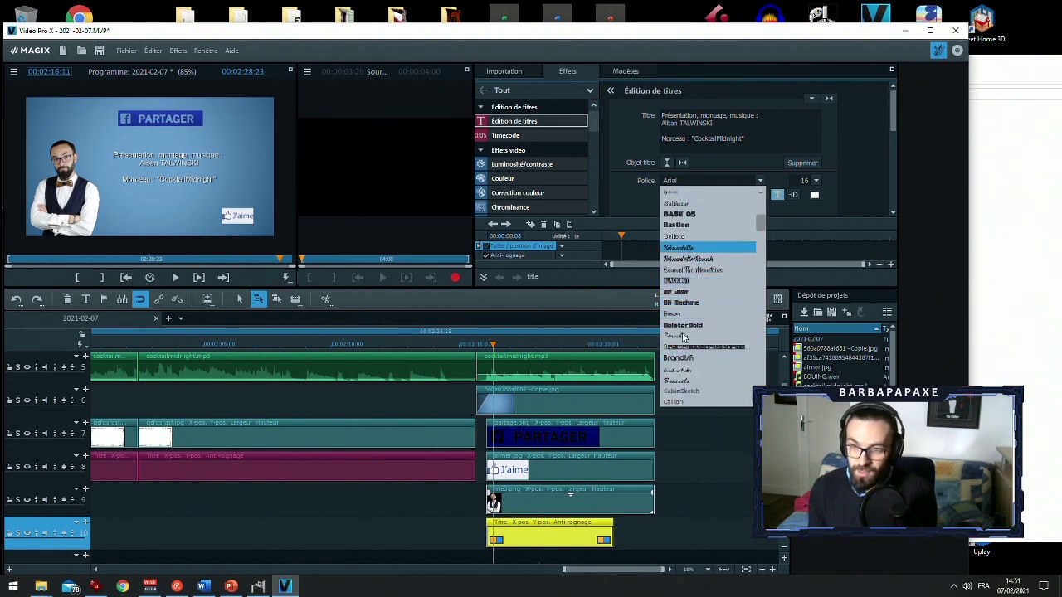
pyautogui.scroll(-1, 685, 348)
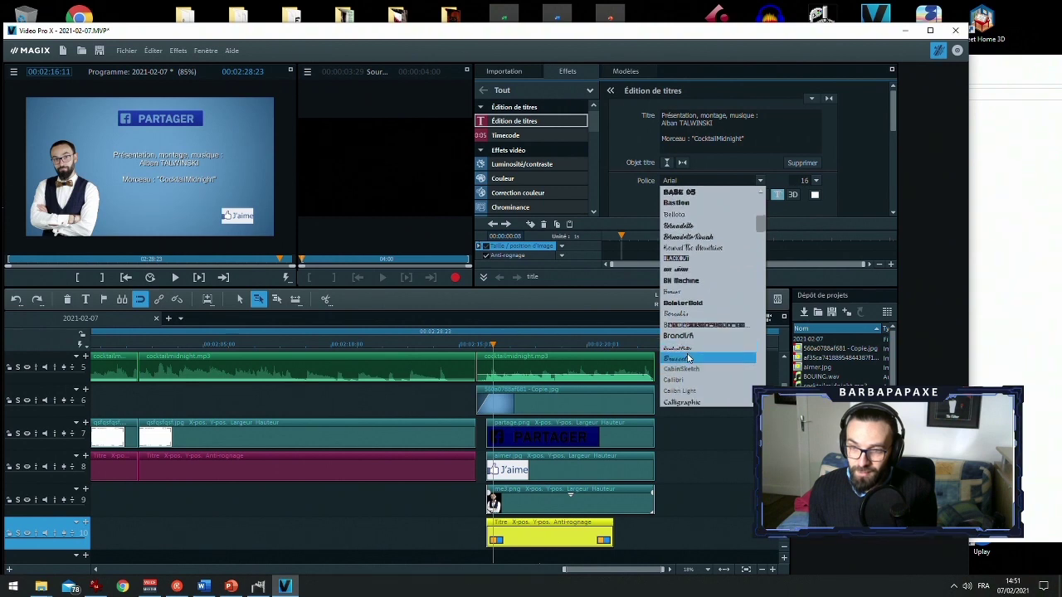
pyautogui.scroll(-5, 687, 358)
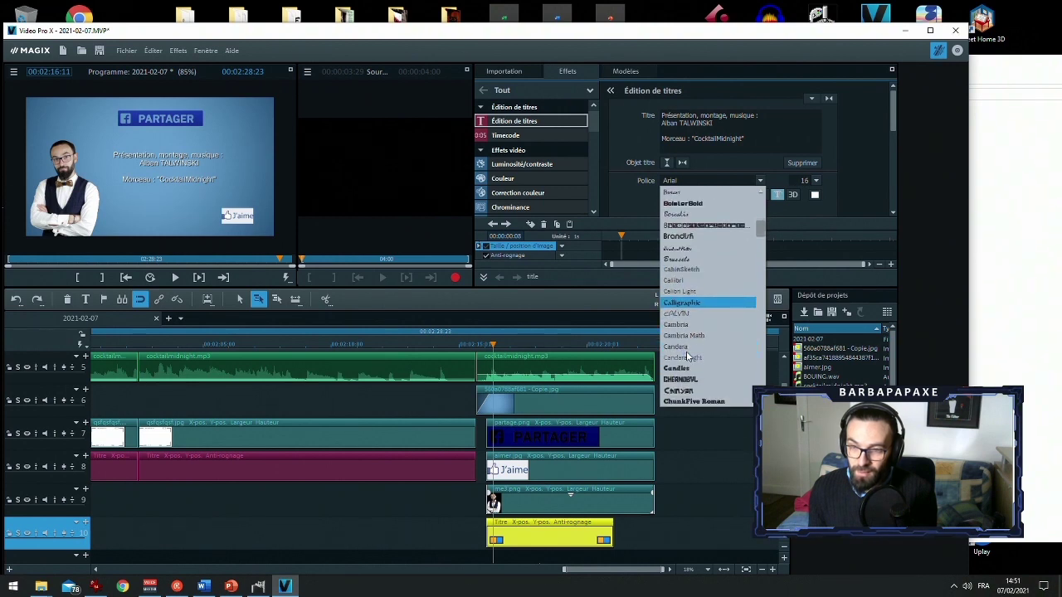
pyautogui.scroll(-2, 687, 357)
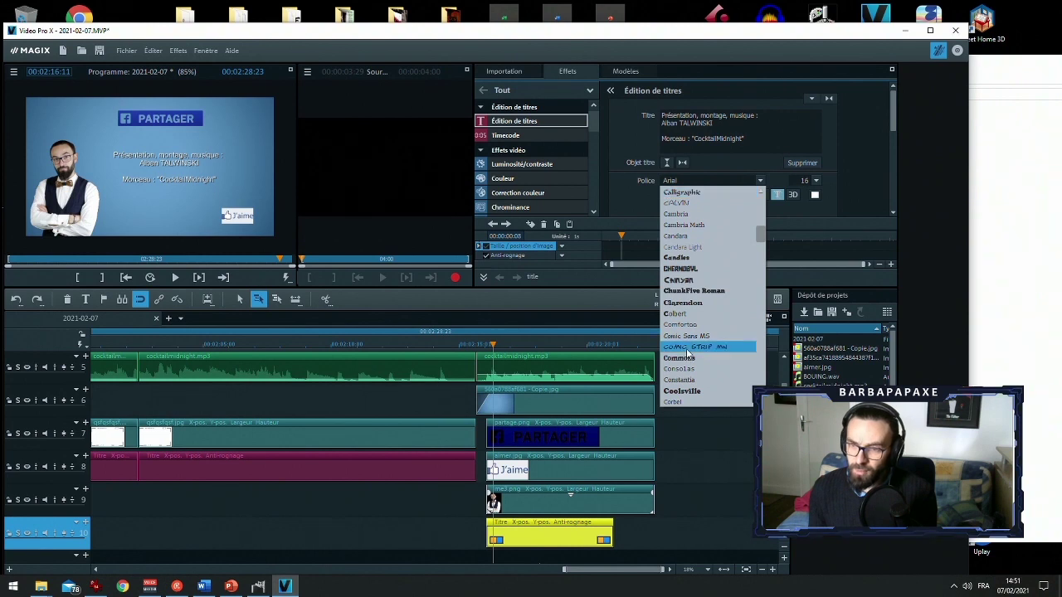
pyautogui.scroll(-3, 687, 355)
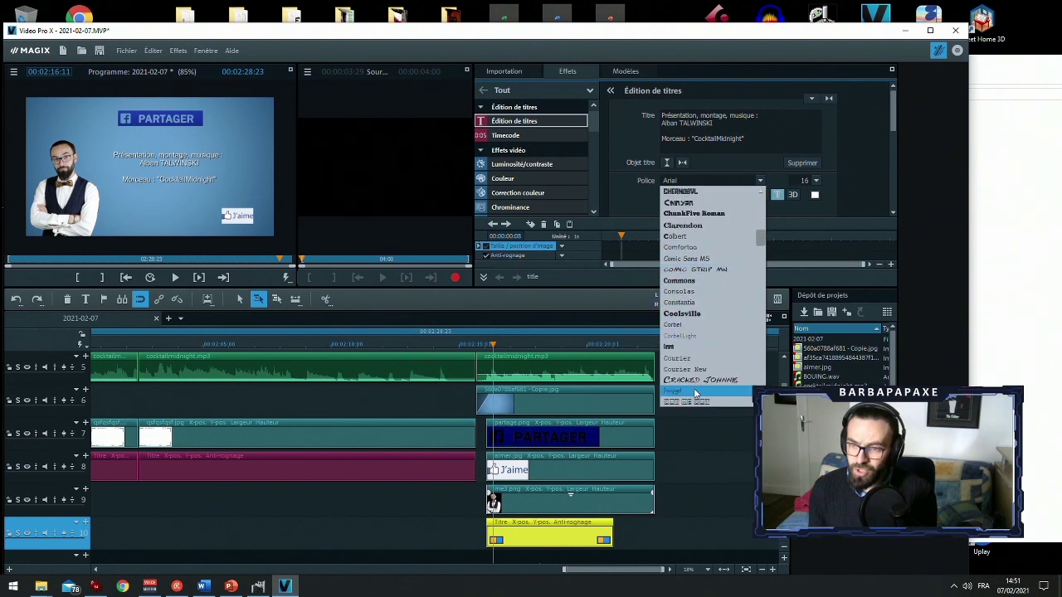
pyautogui.click(698, 381)
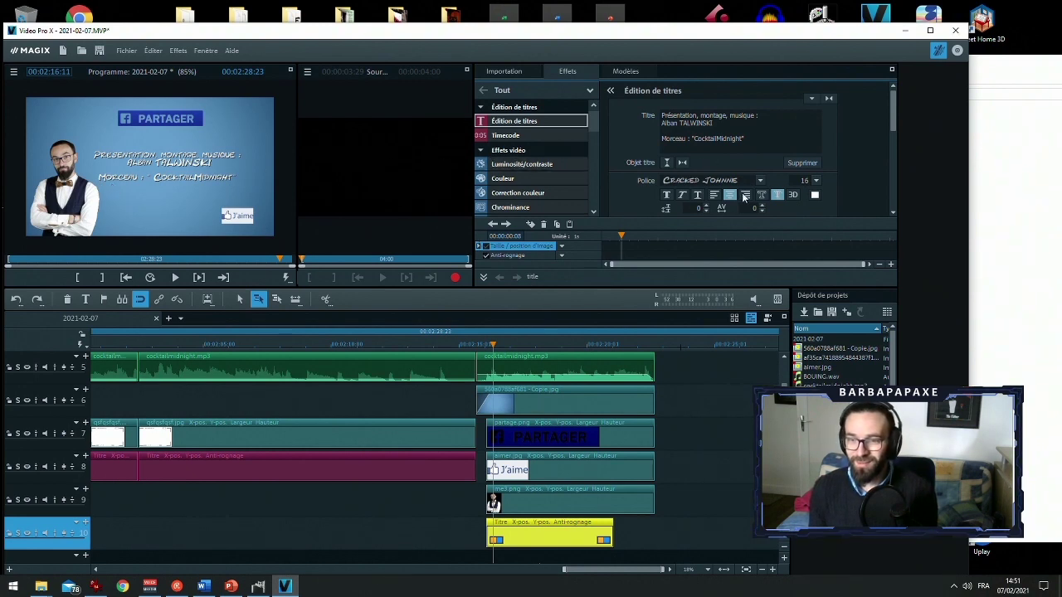
# Format the title text as left-aligned Architects Daughter and move it into the lower part of the frame, beside the portrait
pyautogui.click(760, 181)
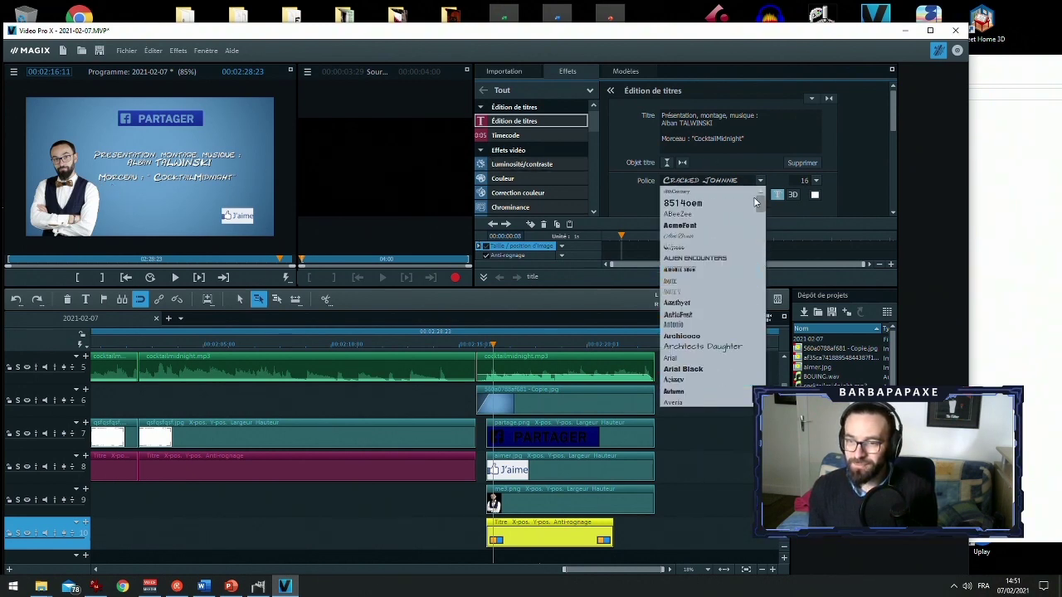
pyautogui.click(702, 346)
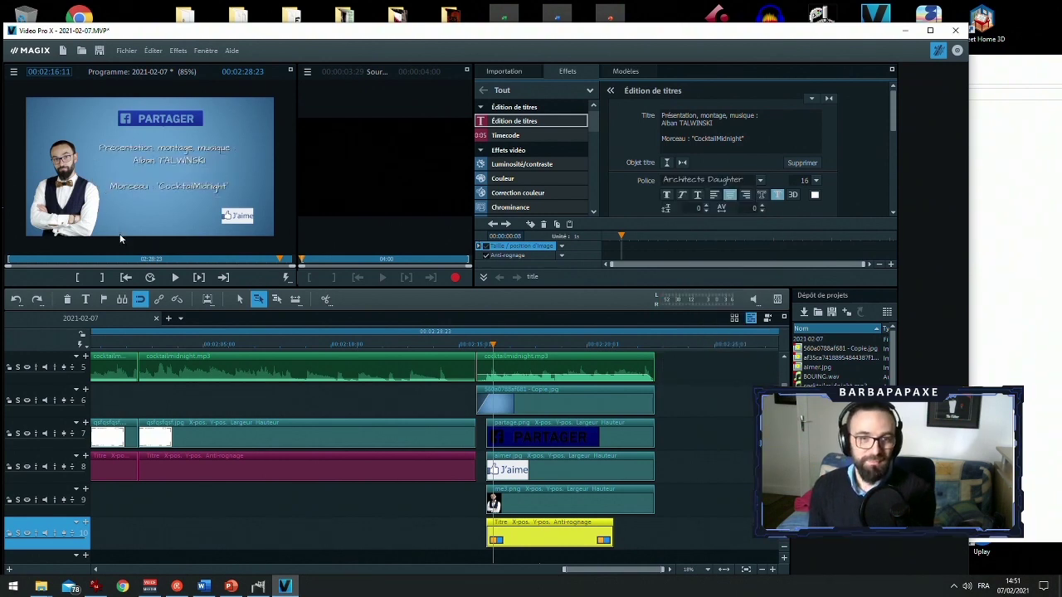
pyautogui.click(167, 162)
pyautogui.moveTo(154, 144); pyautogui.dragTo(159, 148)
pyautogui.click(714, 194)
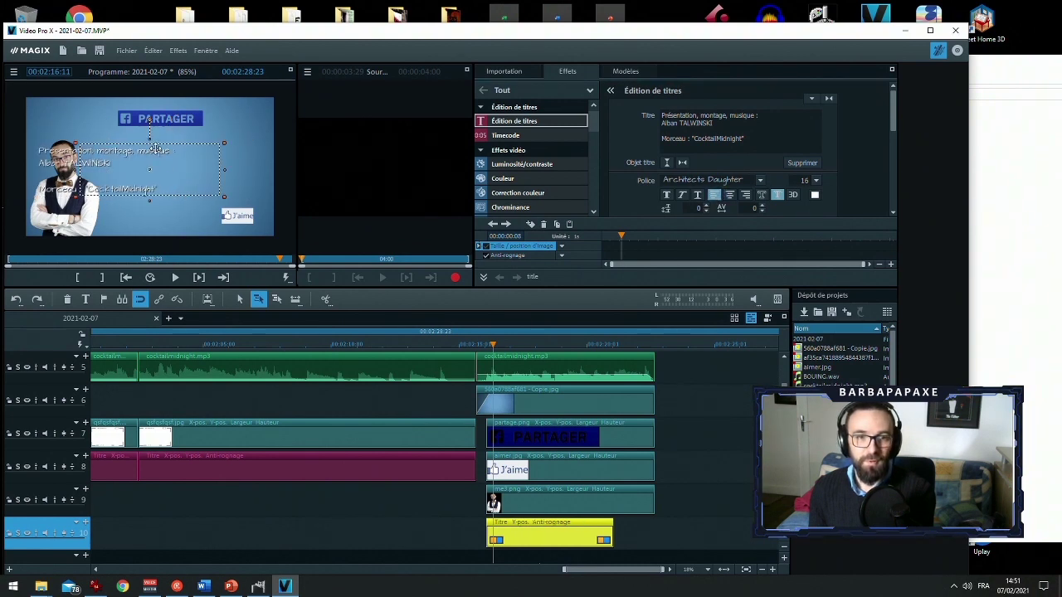
pyautogui.moveTo(163, 168); pyautogui.dragTo(163, 177)
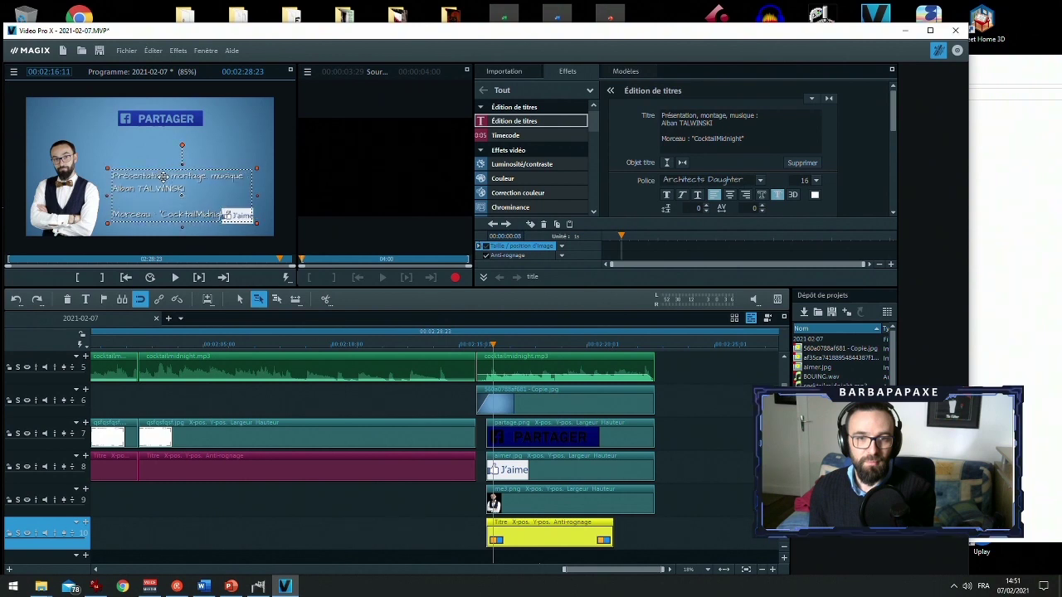
pyautogui.doubleClick(254, 226)
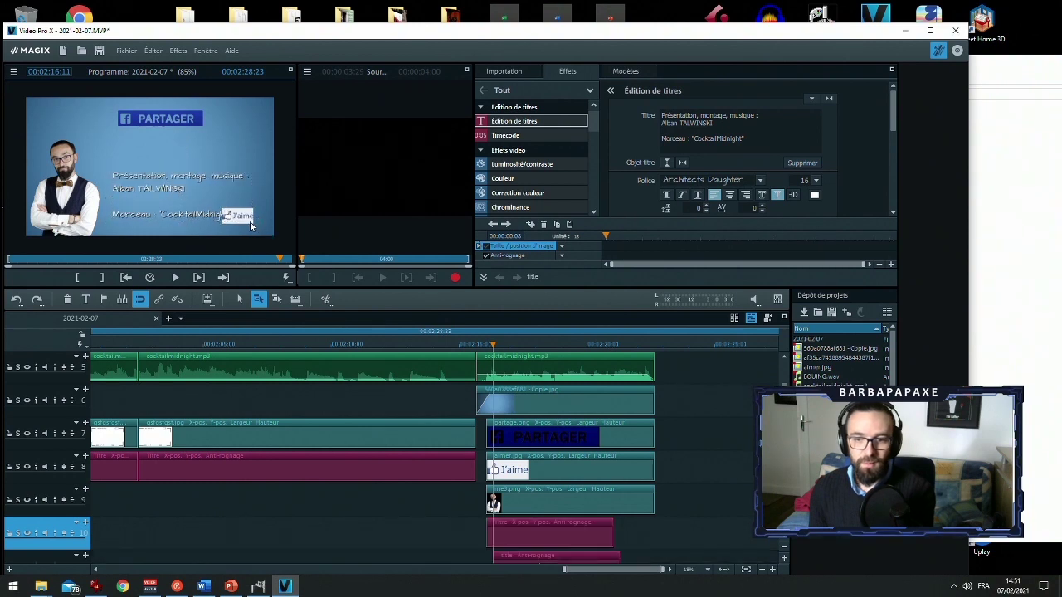
pyautogui.click(545, 476)
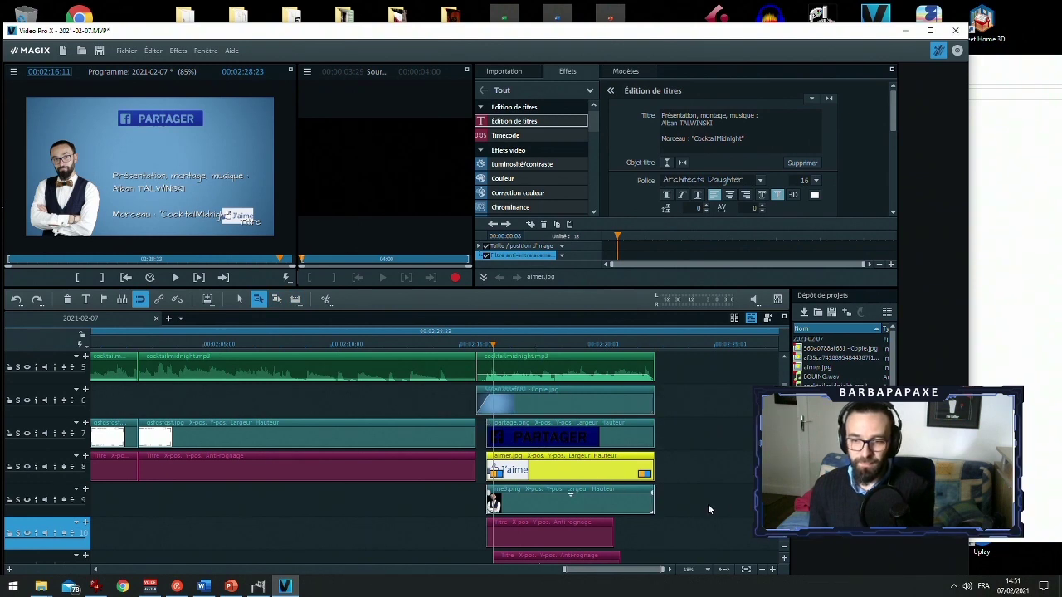
pyautogui.click(581, 557)
pyautogui.press('Delete')
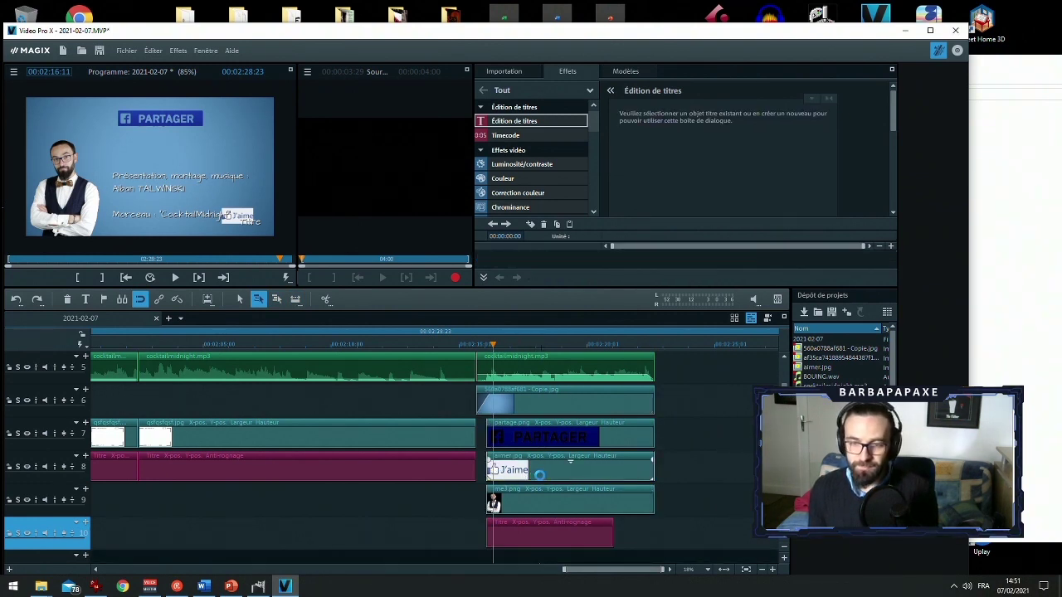
# Move the J'aime image above the title text to about 1482, 300, sized about 275 × 137 px, and nudge PARTAGER slightly left and down
pyautogui.click(584, 510)
pyautogui.click(493, 469)
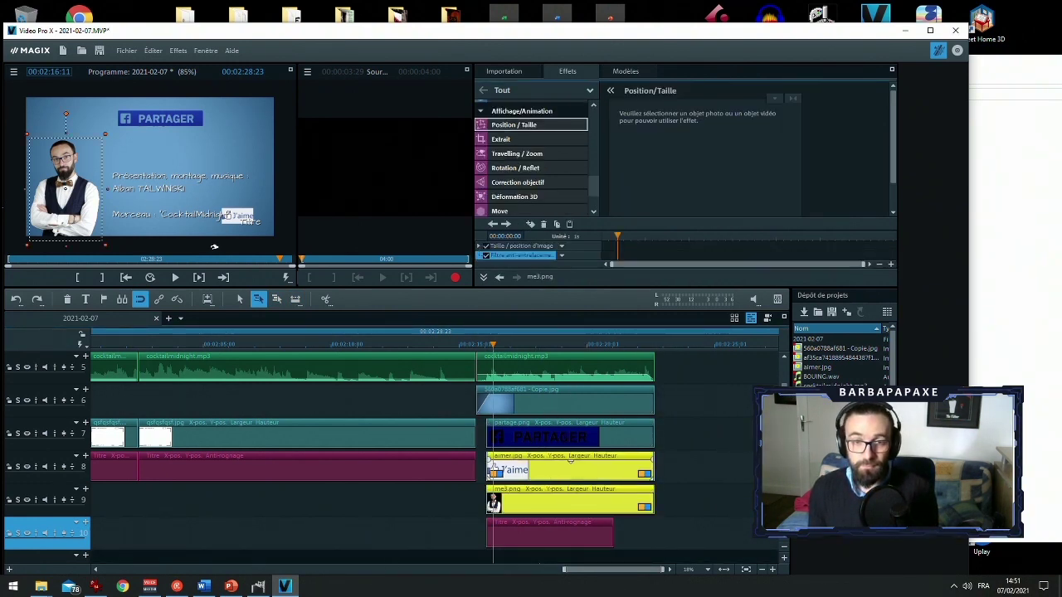
pyautogui.moveTo(239, 215); pyautogui.dragTo(253, 143)
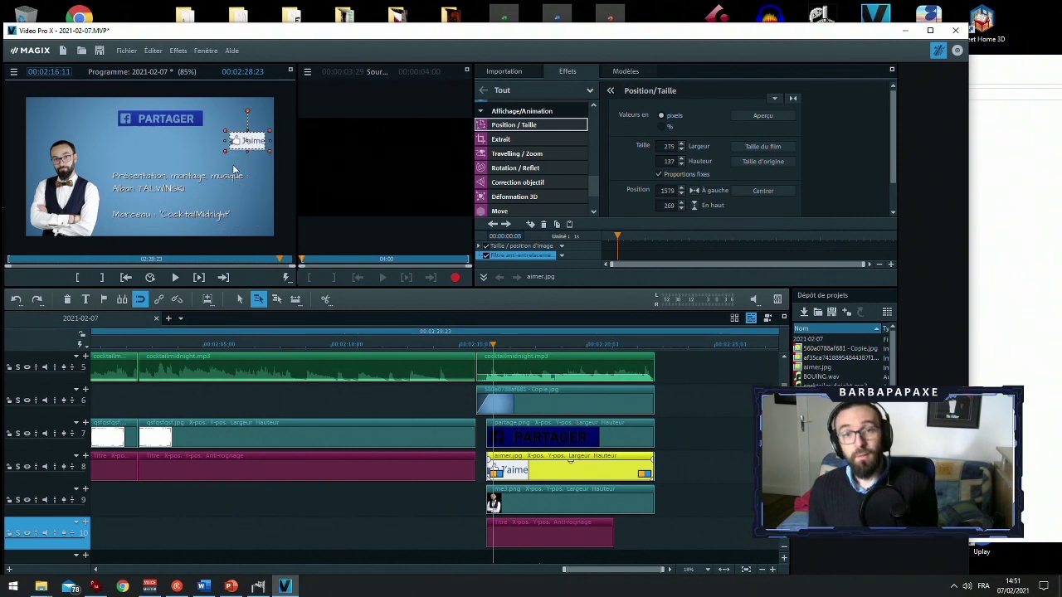
pyautogui.click(165, 122)
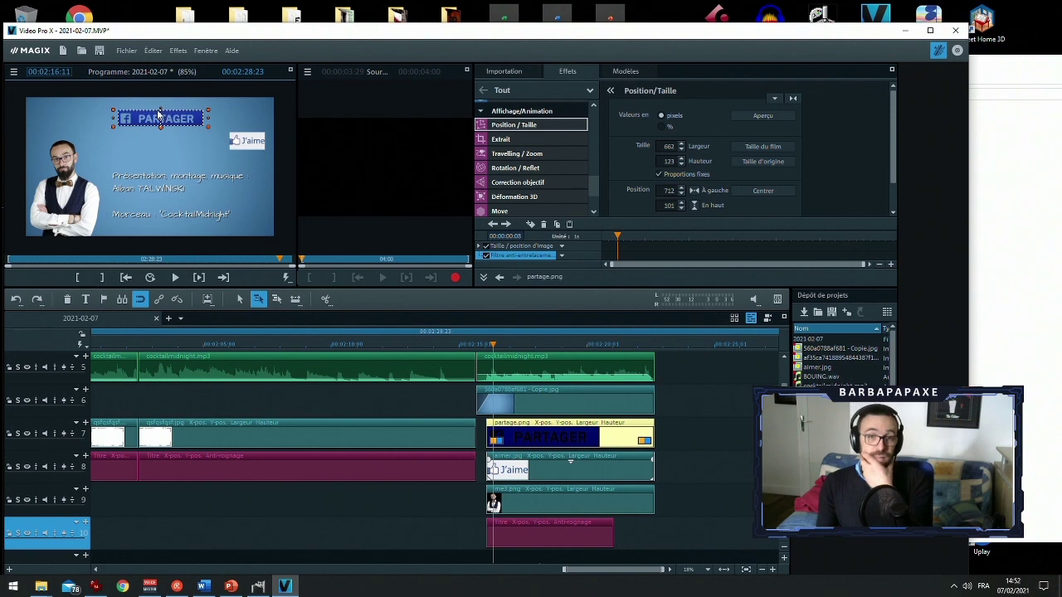
pyautogui.moveTo(143, 113); pyautogui.dragTo(135, 117)
pyautogui.moveTo(252, 147); pyautogui.dragTo(239, 151)
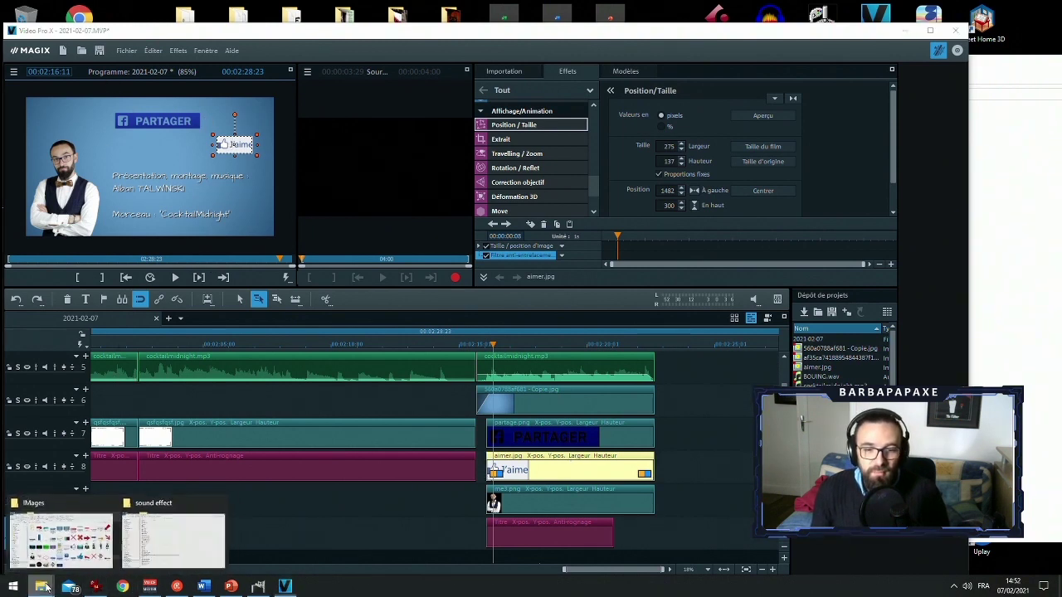
pyautogui.moveTo(65, 543)
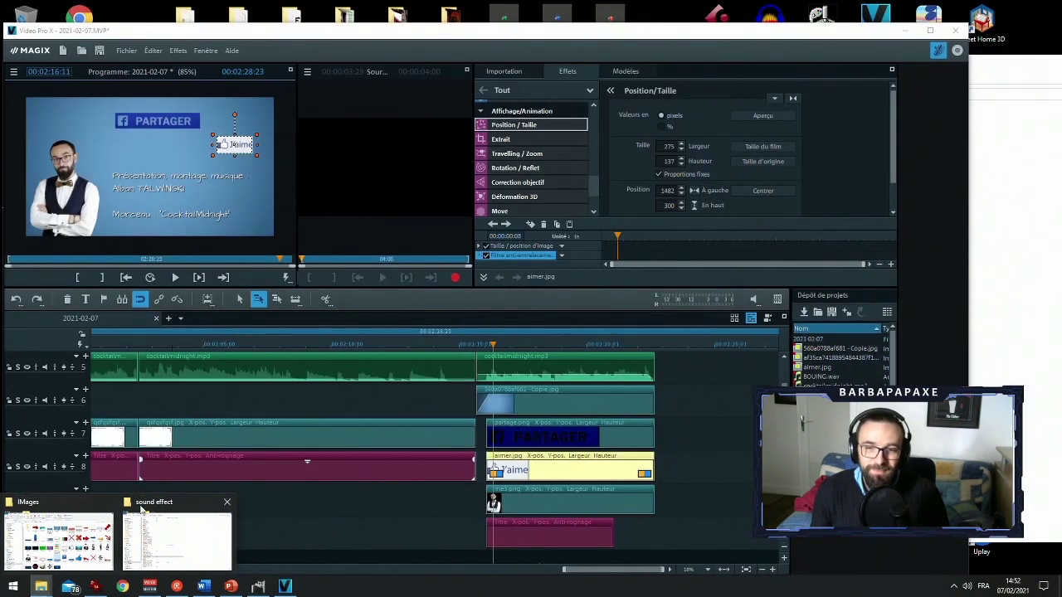
pyautogui.click(60, 540)
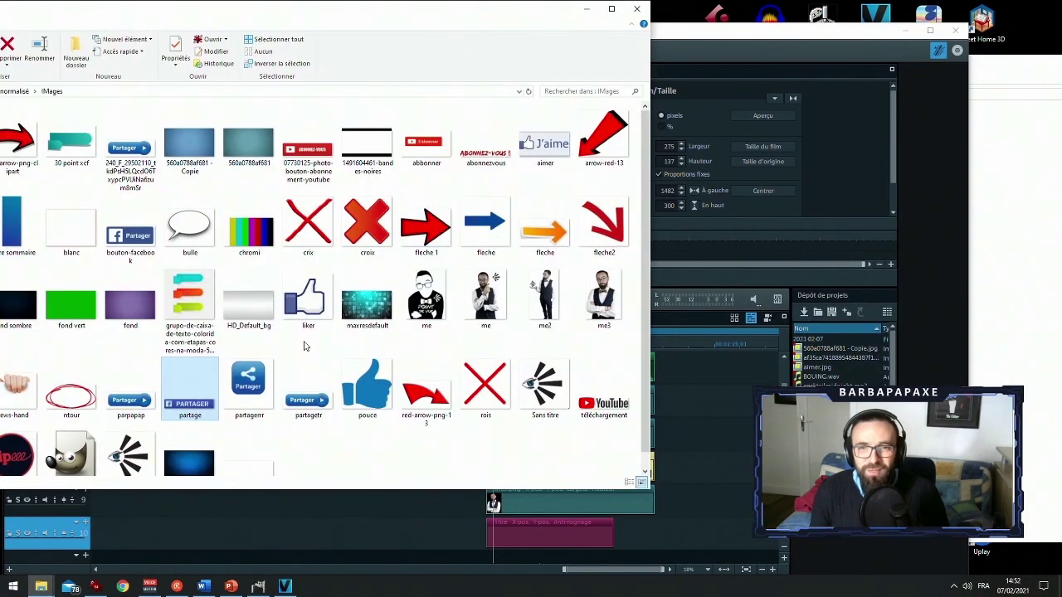
pyautogui.moveTo(321, 18); pyautogui.dragTo(788, 174)
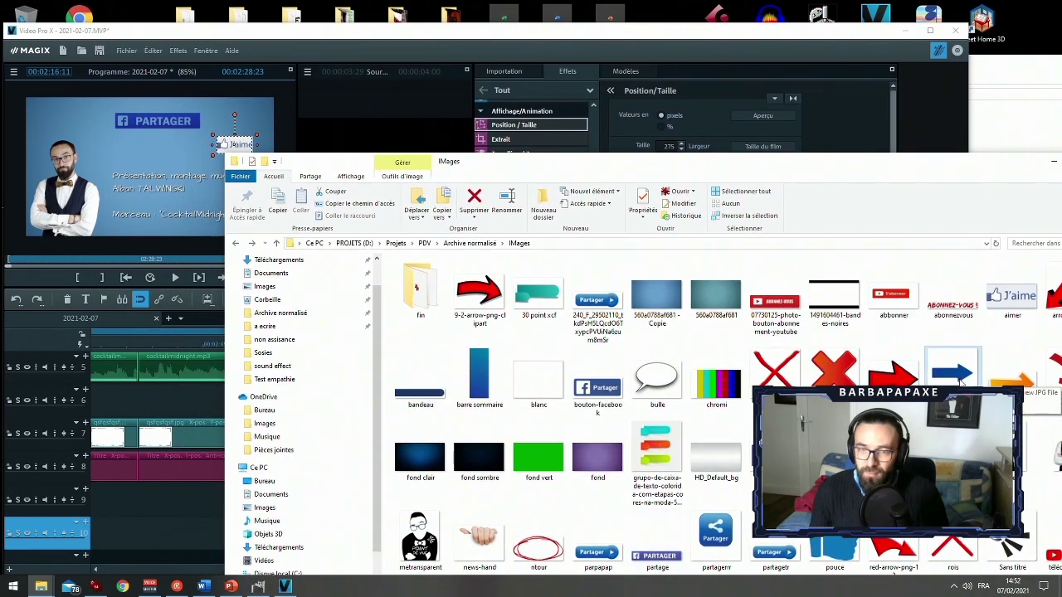
pyautogui.moveTo(695, 156); pyautogui.dragTo(564, 312)
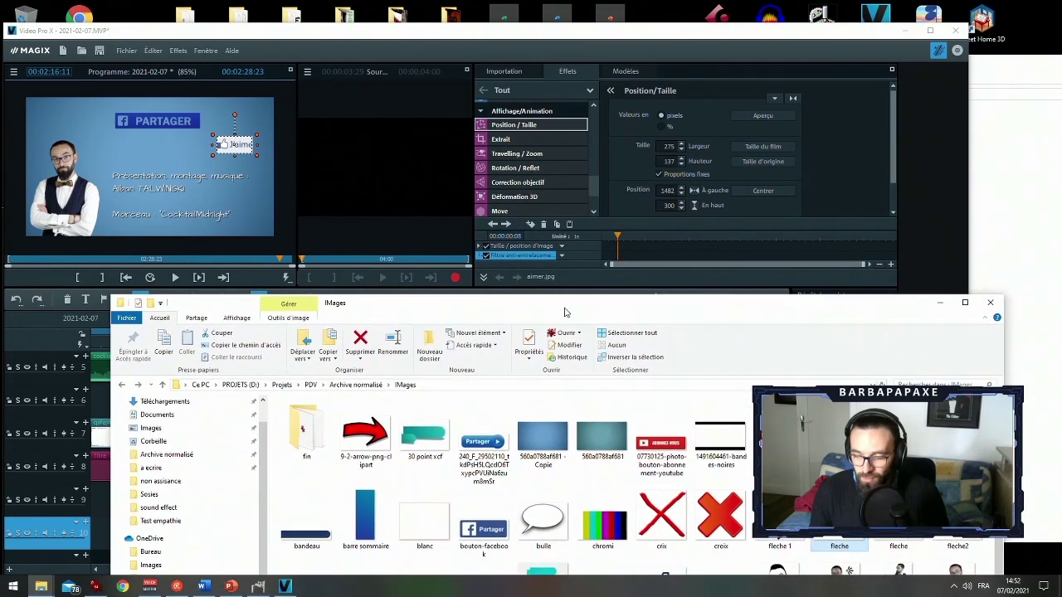
pyautogui.moveTo(651, 303); pyautogui.dragTo(528, 43)
pyautogui.moveTo(724, 261); pyautogui.dragTo(694, 501)
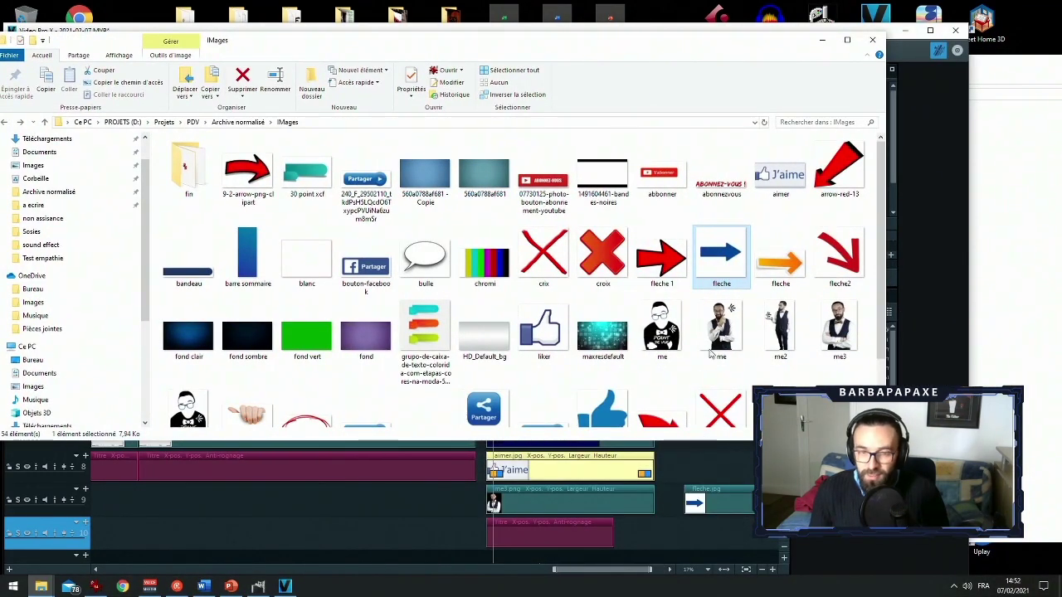
pyautogui.scroll(-2, 342, 315)
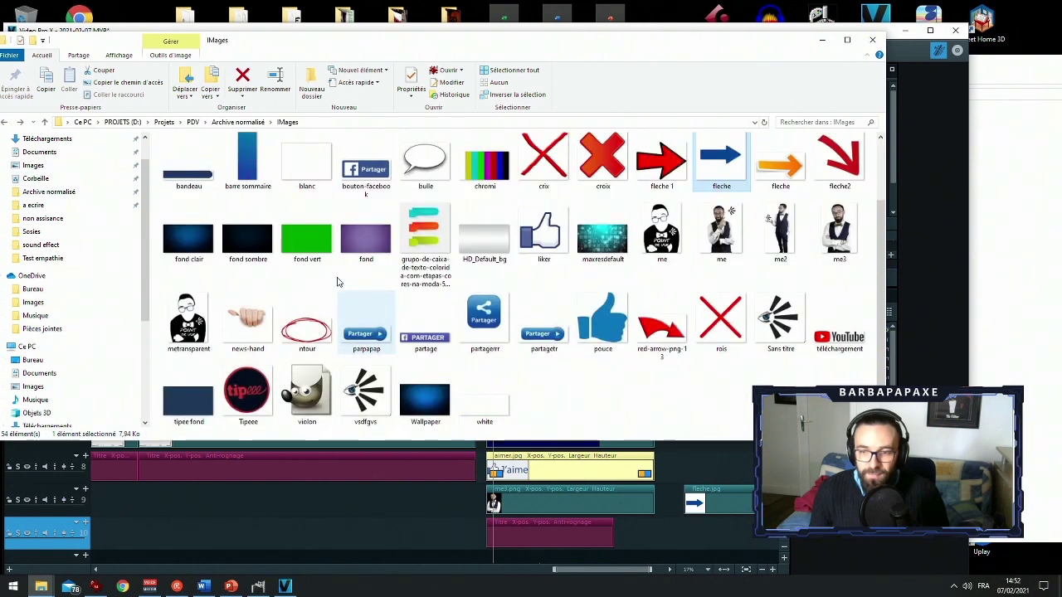
pyautogui.click(941, 227)
pyautogui.click(738, 496)
pyautogui.scroll(-3, 738, 493)
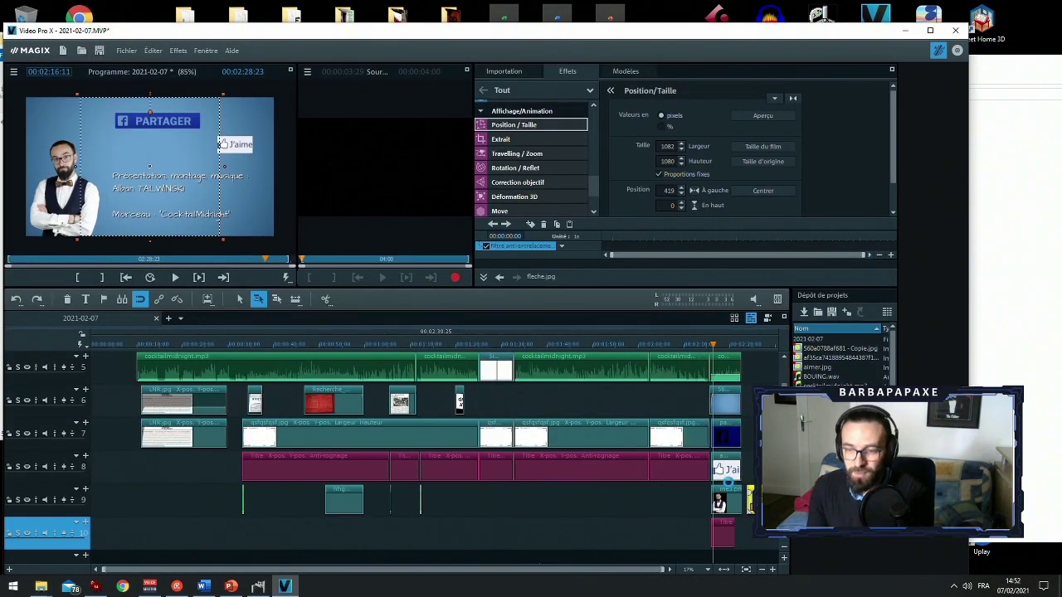
pyautogui.press('Delete')
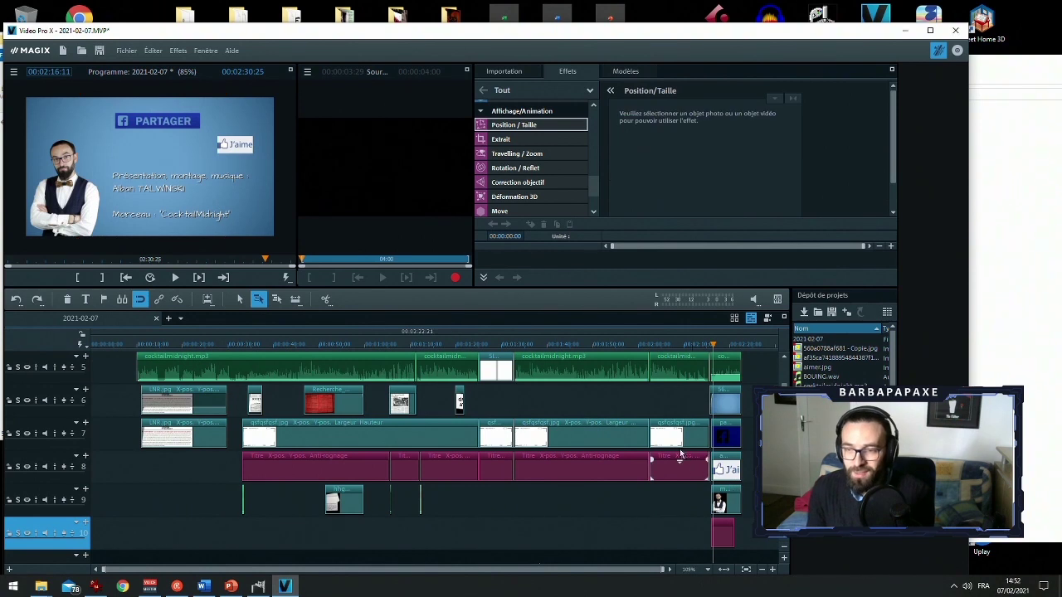
# Duplicate the end-screen credits title and place the copy on the track directly below, aligned with the original
pyautogui.click(699, 343)
pyautogui.press('space')
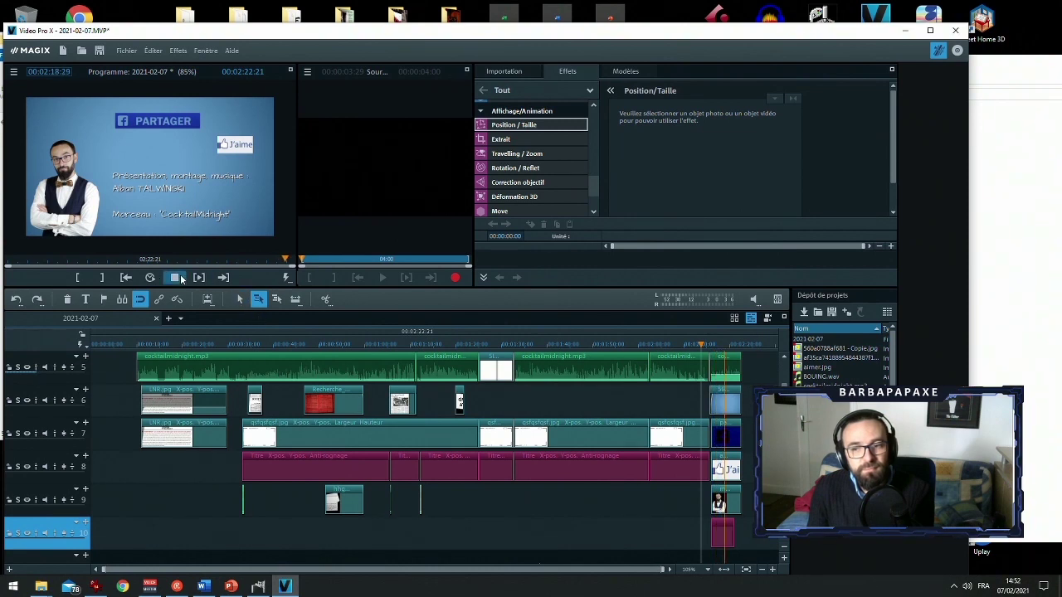
pyautogui.click(725, 539)
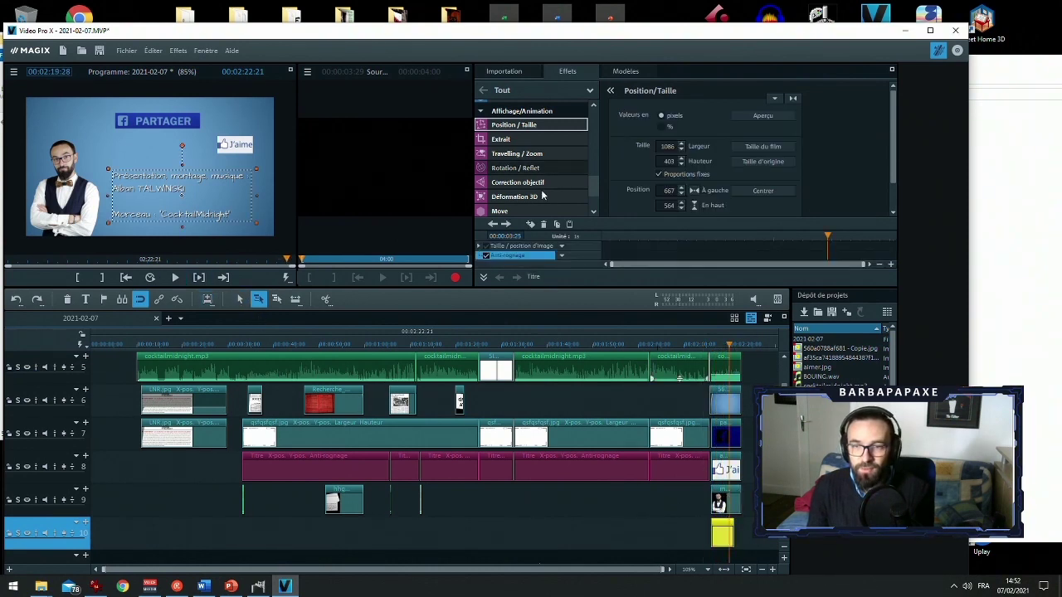
pyautogui.moveTo(595, 185); pyautogui.dragTo(557, 132)
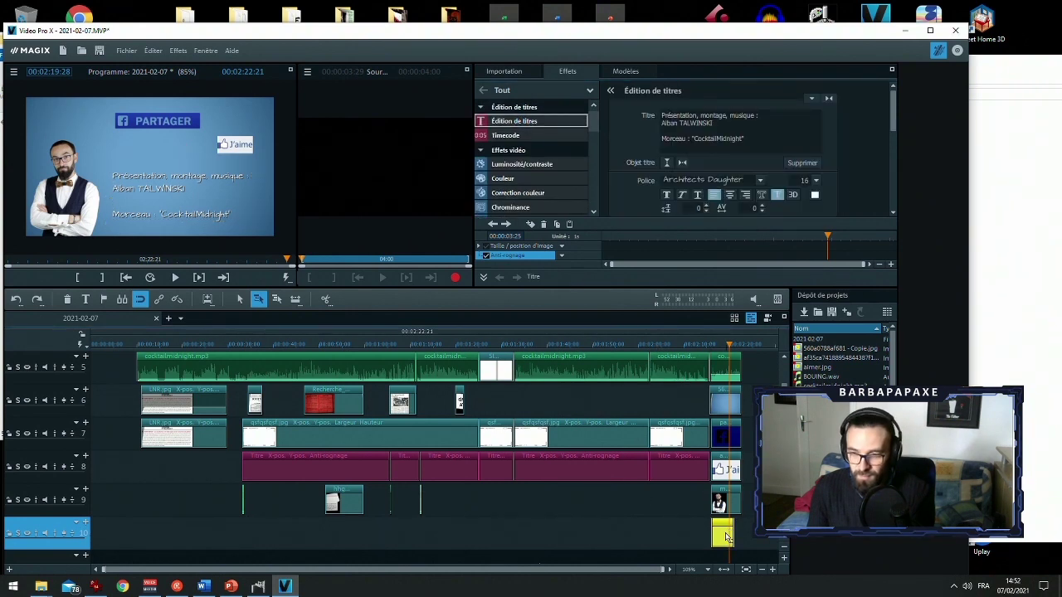
pyautogui.moveTo(725, 537); pyautogui.dragTo(739, 532)
pyautogui.hotkey('ctrl', 'z')
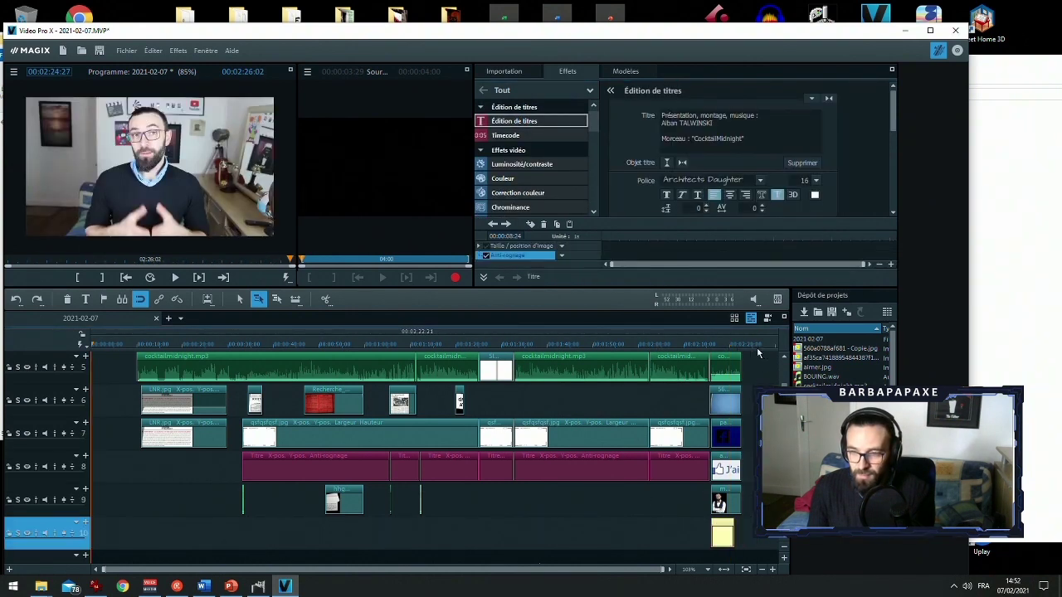
pyautogui.click(751, 345)
pyautogui.hotkey('ctrl', 'v')
pyautogui.moveTo(759, 533); pyautogui.dragTo(720, 555)
# Remove the song line from the upper credits title, and leave only Morceau : "CocktailMidnight" in the copy below it
pyautogui.click(721, 533)
pyautogui.click(719, 345)
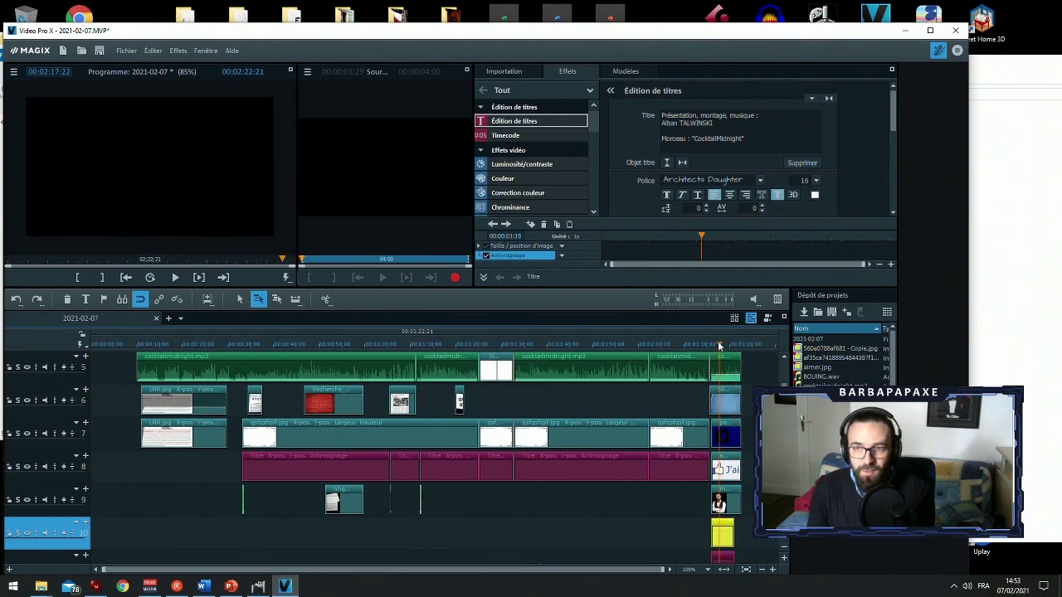
pyautogui.click(744, 137)
pyautogui.press('BackSpace')
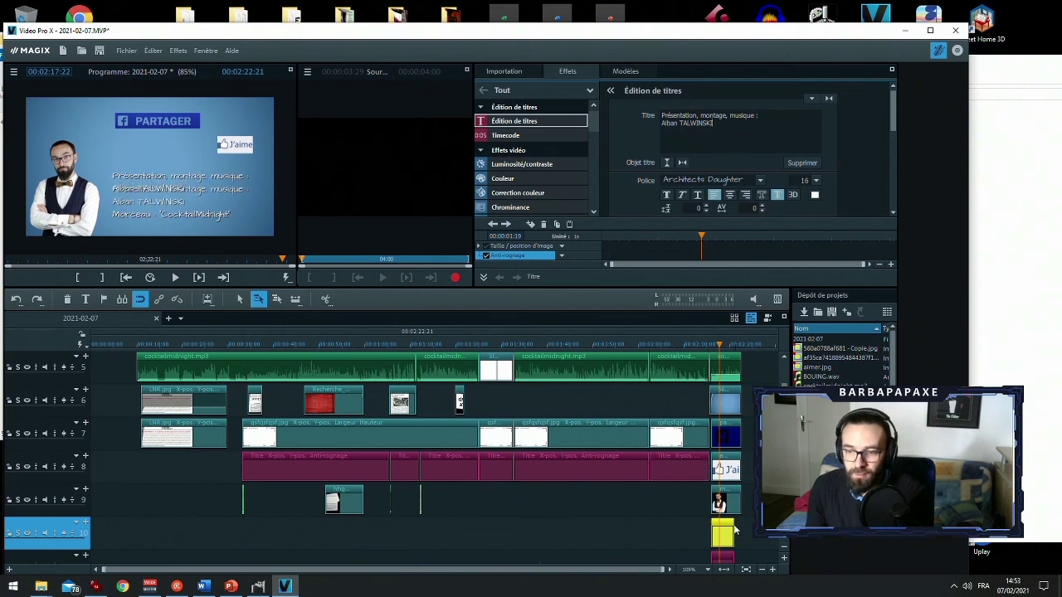
pyautogui.click(728, 556)
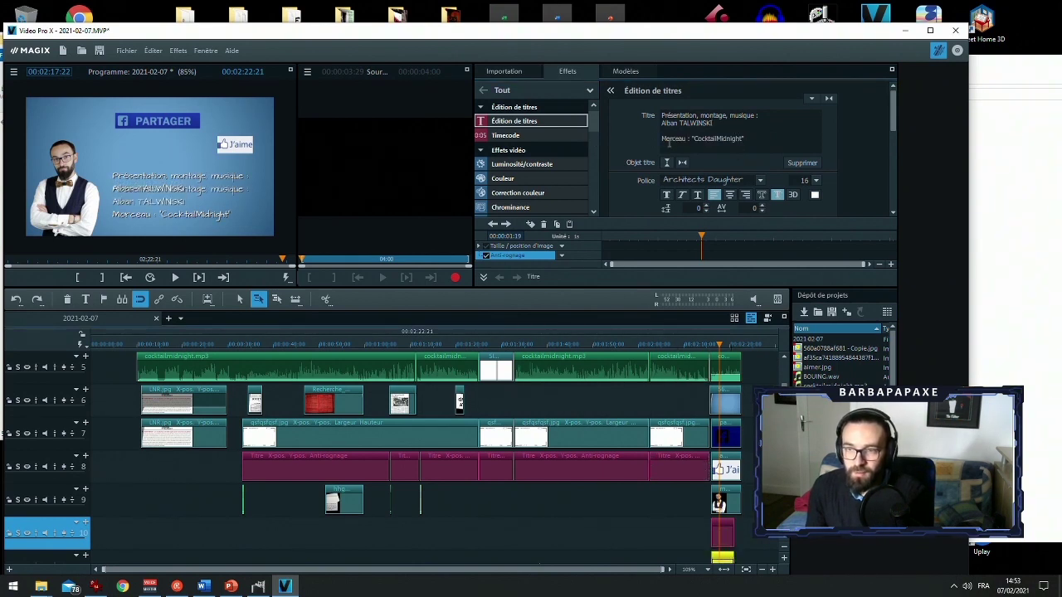
pyautogui.moveTo(661, 138); pyautogui.dragTo(661, 115)
pyautogui.press('BackSpace')
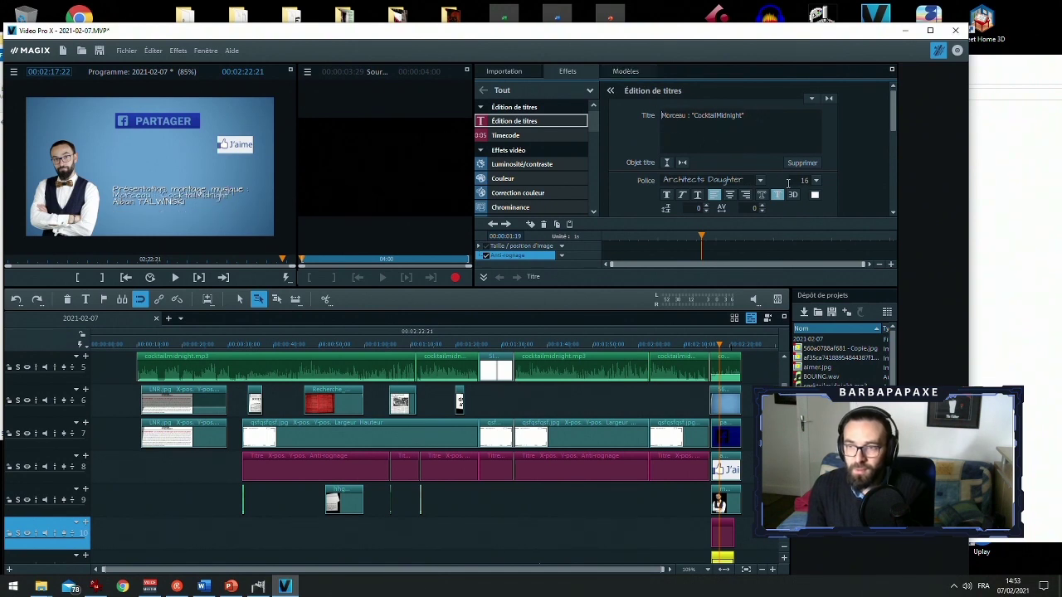
# Format the song-name title as italic at size 14 and move it near the lower edge of the frame
pyautogui.tripleClick(688, 120)
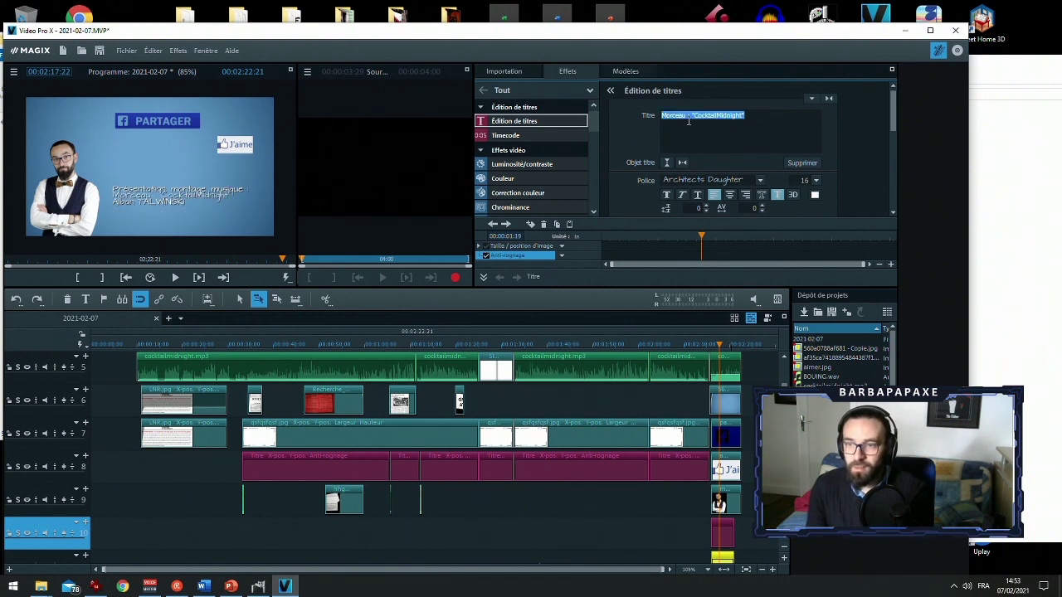
pyautogui.click(682, 197)
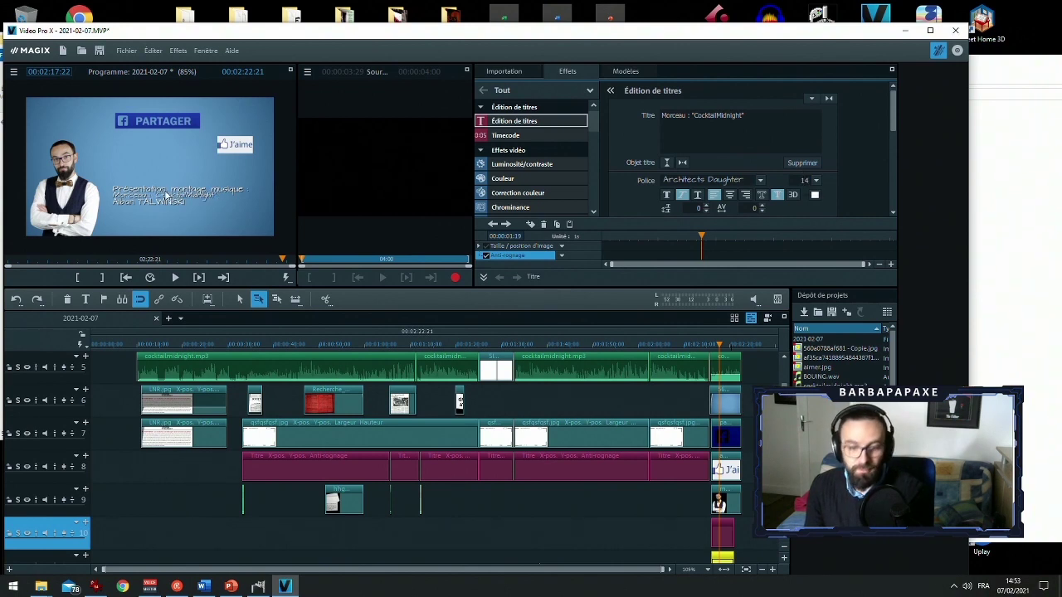
pyautogui.moveTo(175, 196); pyautogui.dragTo(167, 224)
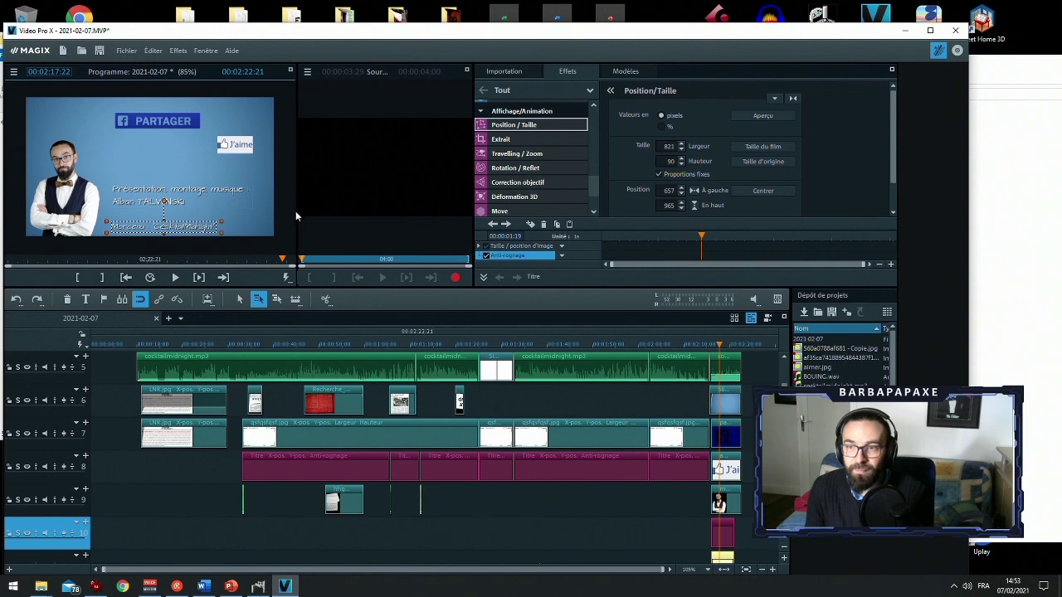
# Centre-align the presentation credits title and reposition it beside the portrait, above the song-name line
pyautogui.click(144, 187)
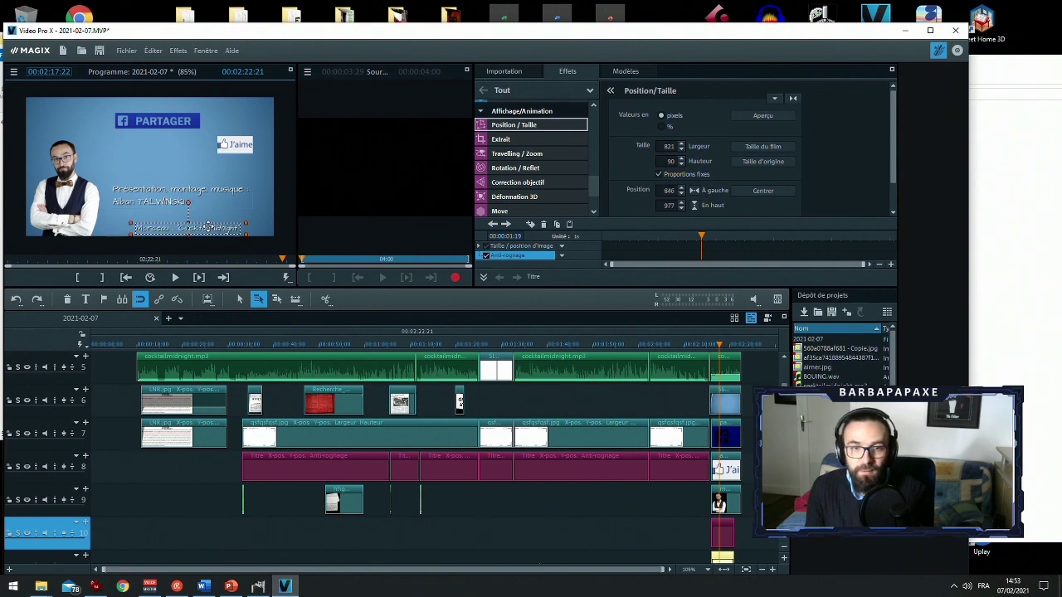
pyautogui.moveTo(144, 187); pyautogui.dragTo(155, 172)
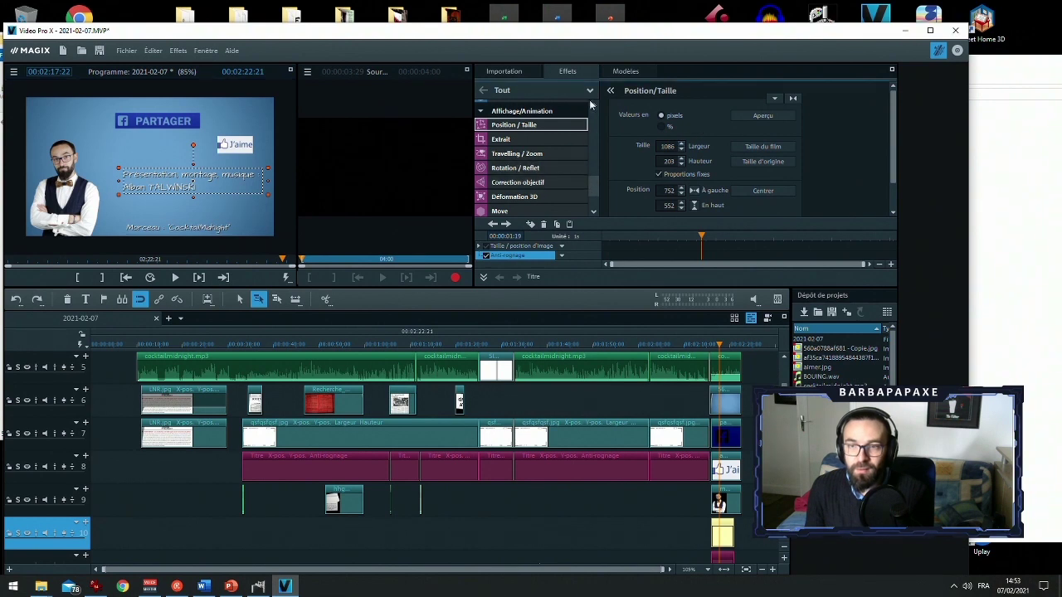
pyautogui.scroll(5, 539, 158)
pyautogui.click(531, 120)
pyautogui.click(729, 195)
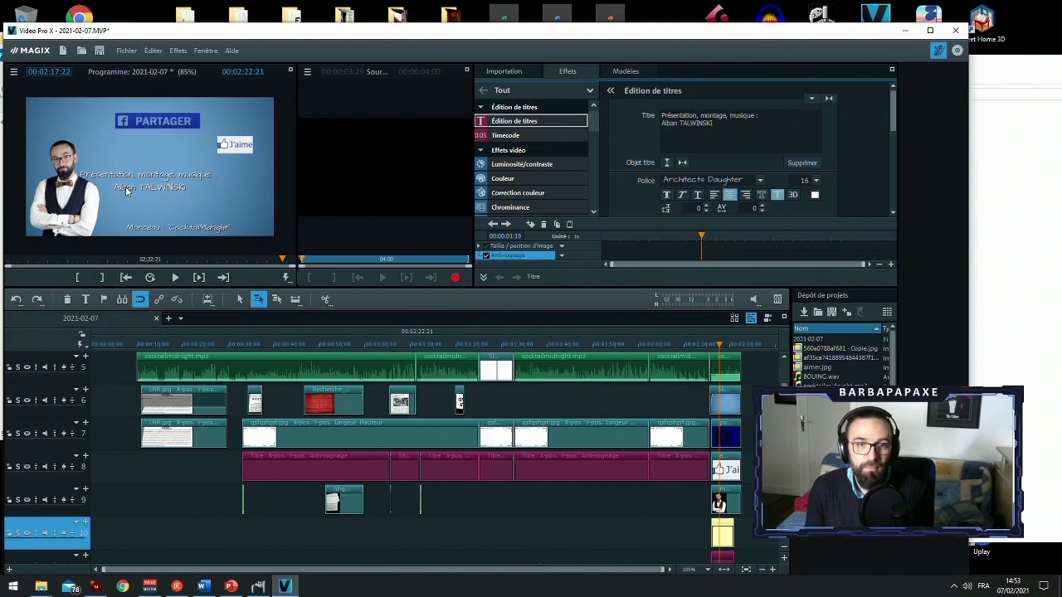
pyautogui.click(156, 186)
pyautogui.moveTo(156, 186); pyautogui.dragTo(154, 180)
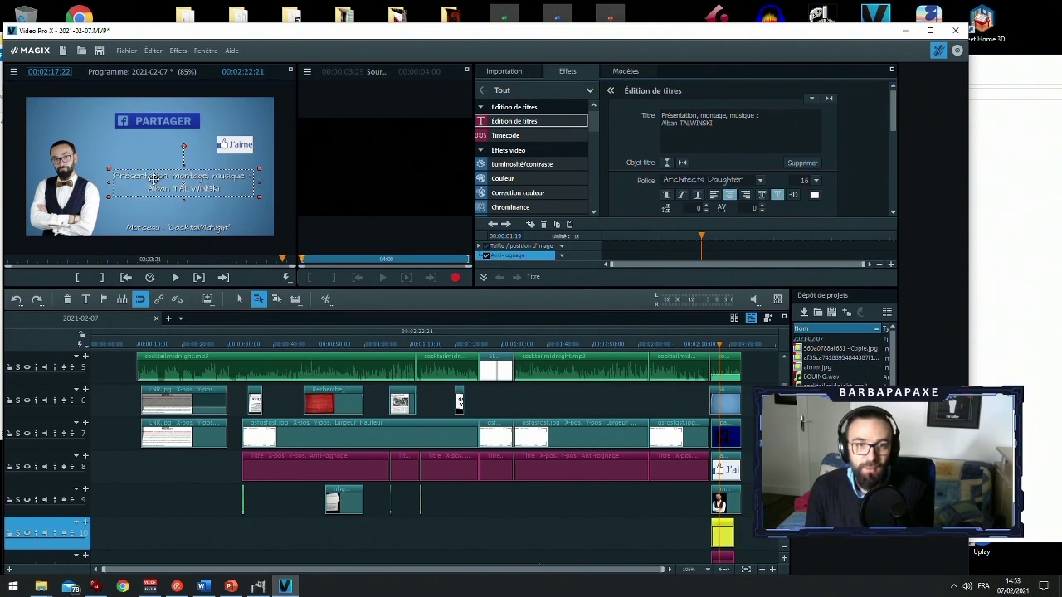
# Move the PARTAGER image slightly down, and raise the J'aime image to about 1460, 198 with a slight clockwise tilt
pyautogui.click(146, 121)
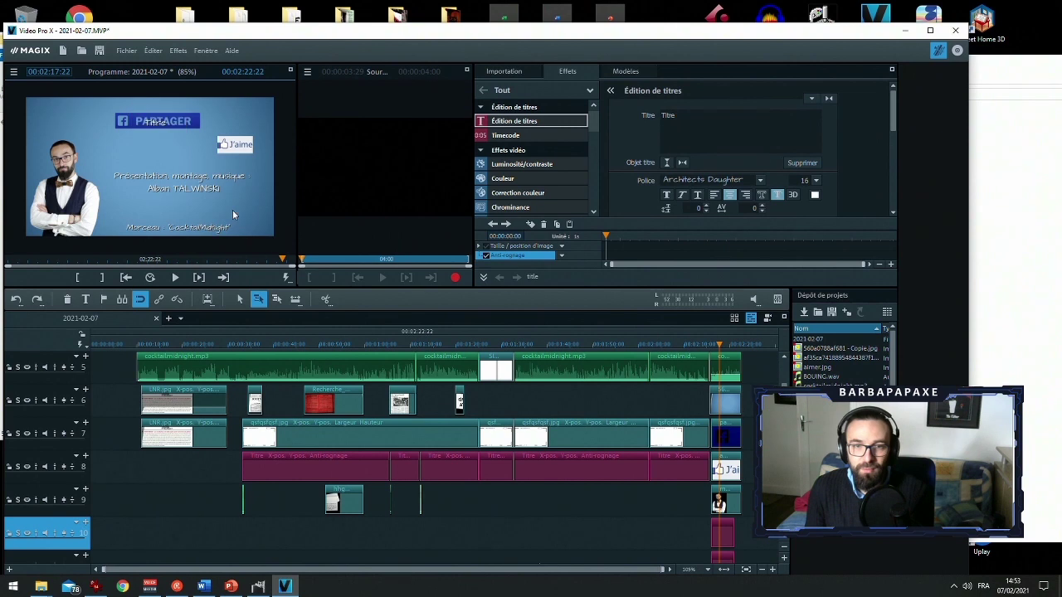
pyautogui.hotkey('ctrl', 'z')
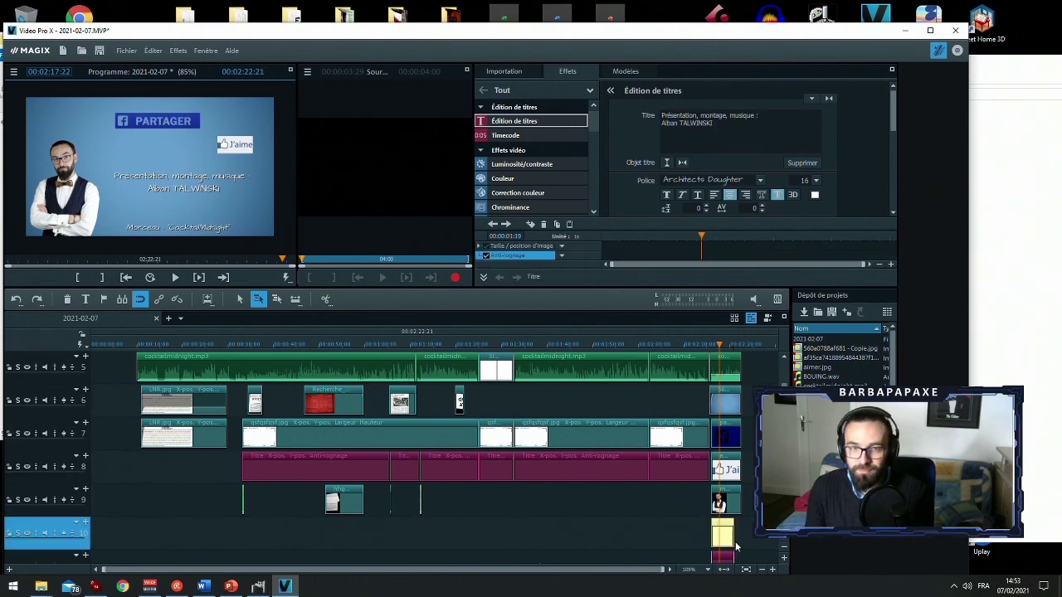
pyautogui.click(158, 122)
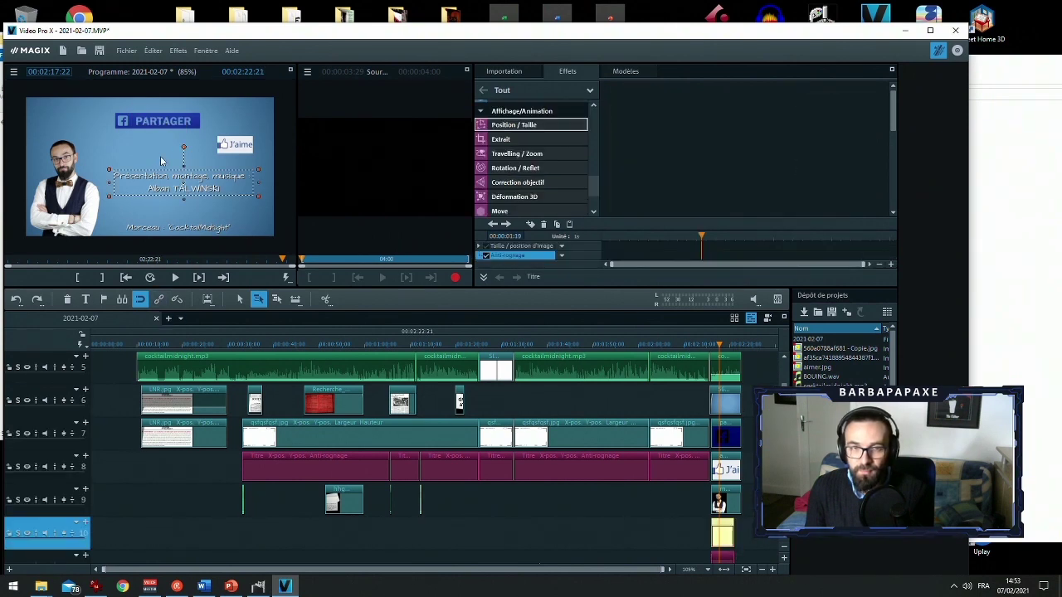
pyautogui.moveTo(96, 116); pyautogui.dragTo(157, 135)
pyautogui.click(235, 134)
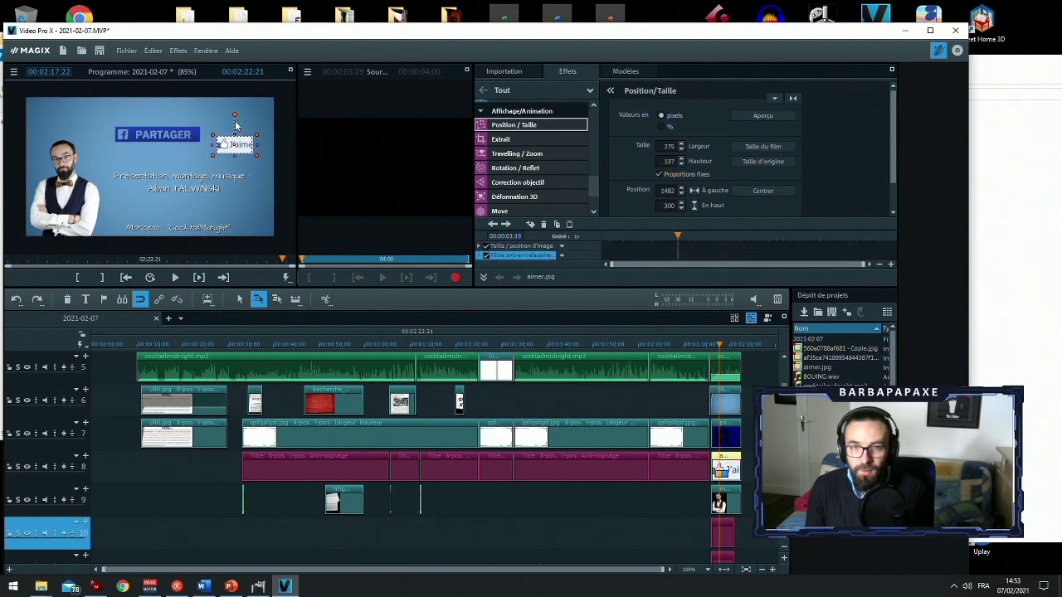
pyautogui.moveTo(235, 117); pyautogui.dragTo(236, 132)
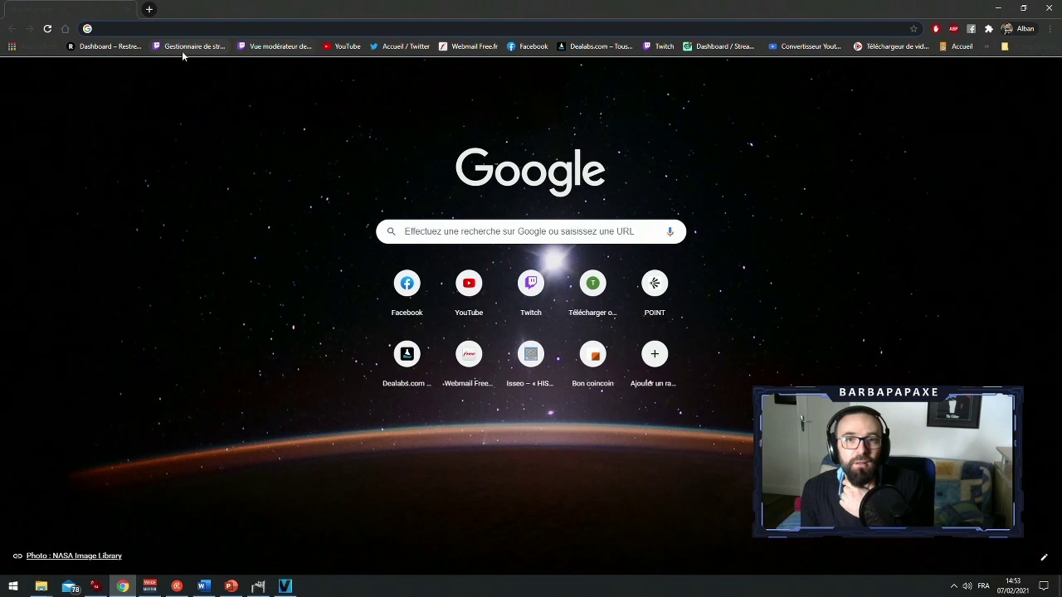
# Check the session details in the Twitch stream manager in Chrome, and close the browser
pyautogui.click(184, 48)
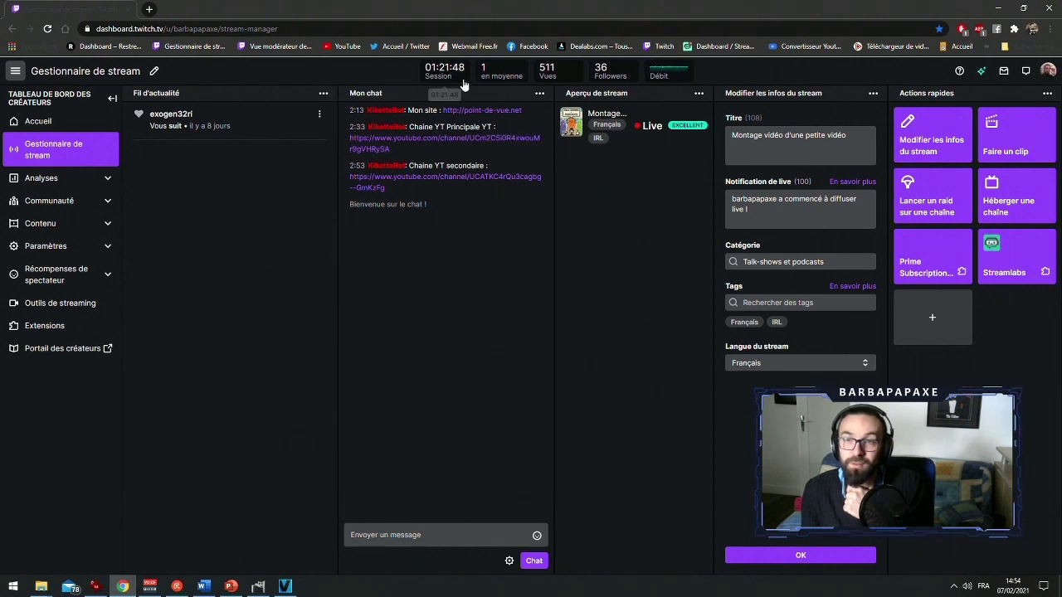
pyautogui.click(1051, 7)
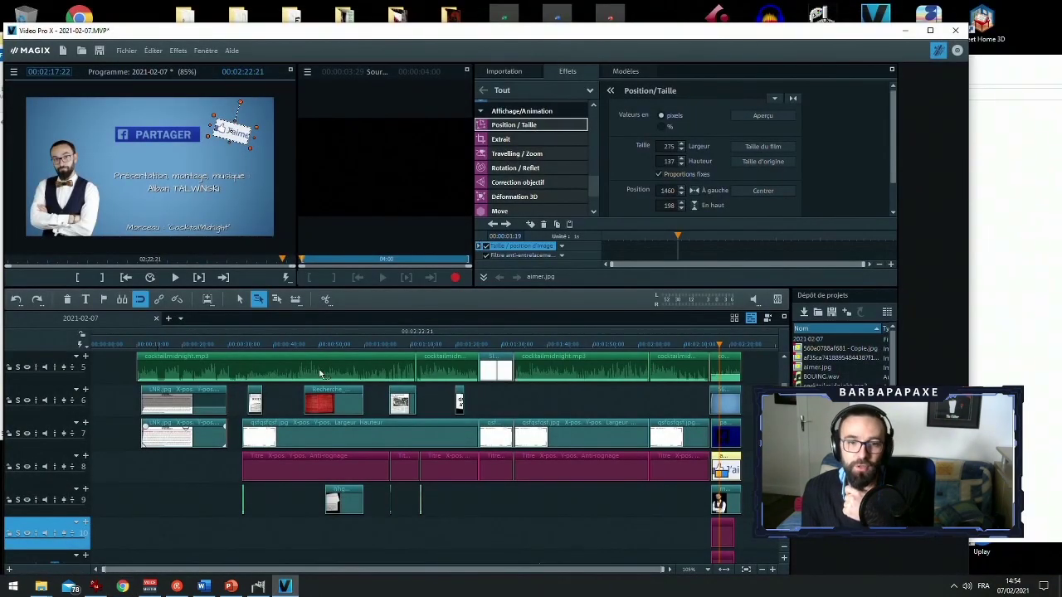
# Save the project and return the playhead to the start of the timeline
pyautogui.moveTo(741, 344); pyautogui.dragTo(729, 345)
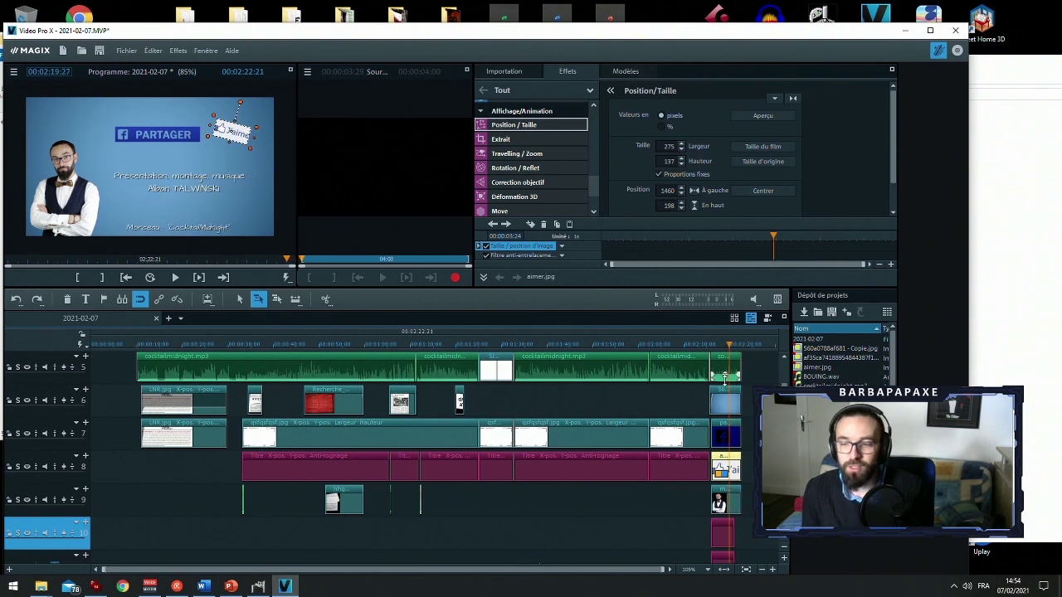
pyautogui.click(769, 570)
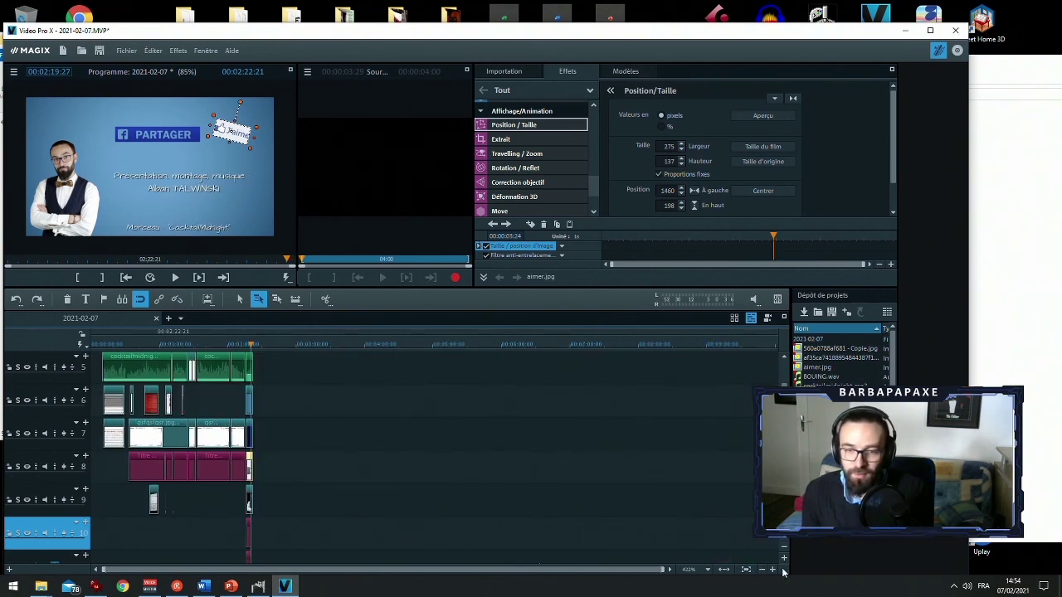
pyautogui.click(773, 570)
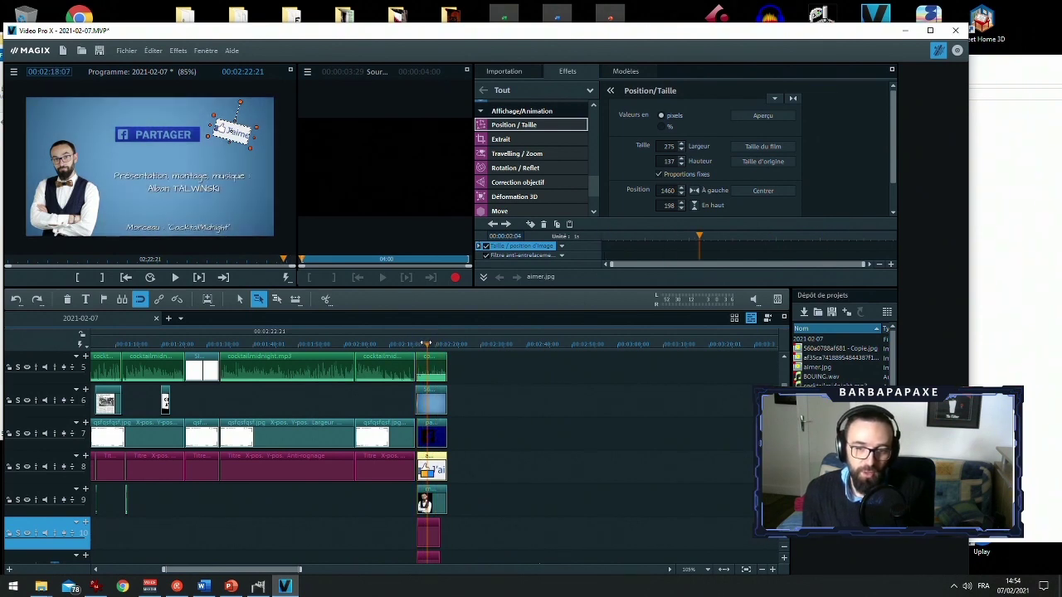
pyautogui.click(379, 522)
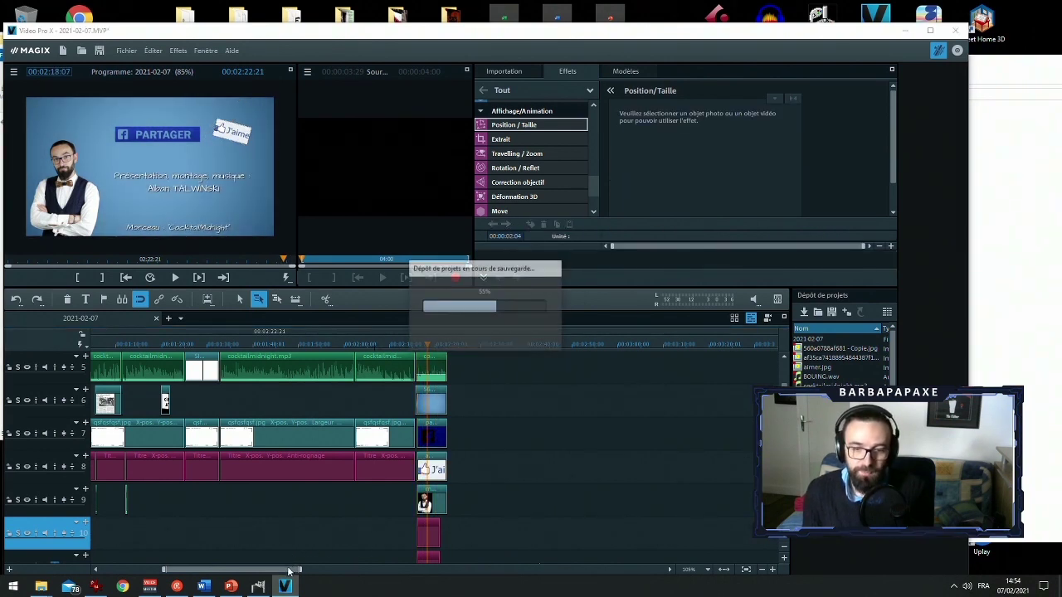
pyautogui.moveTo(283, 570); pyautogui.dragTo(142, 568)
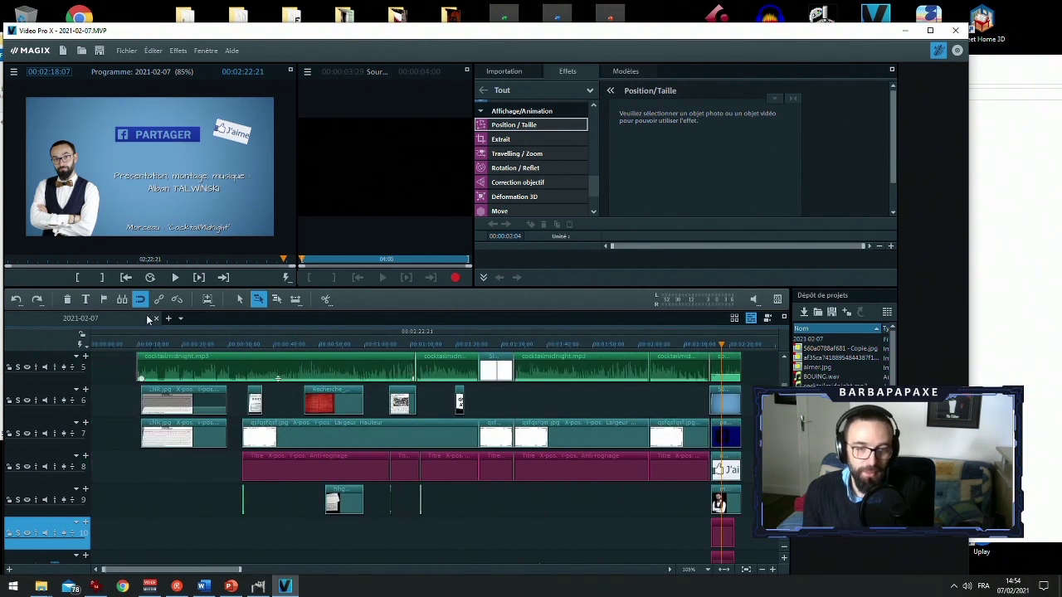
pyautogui.press('Home')
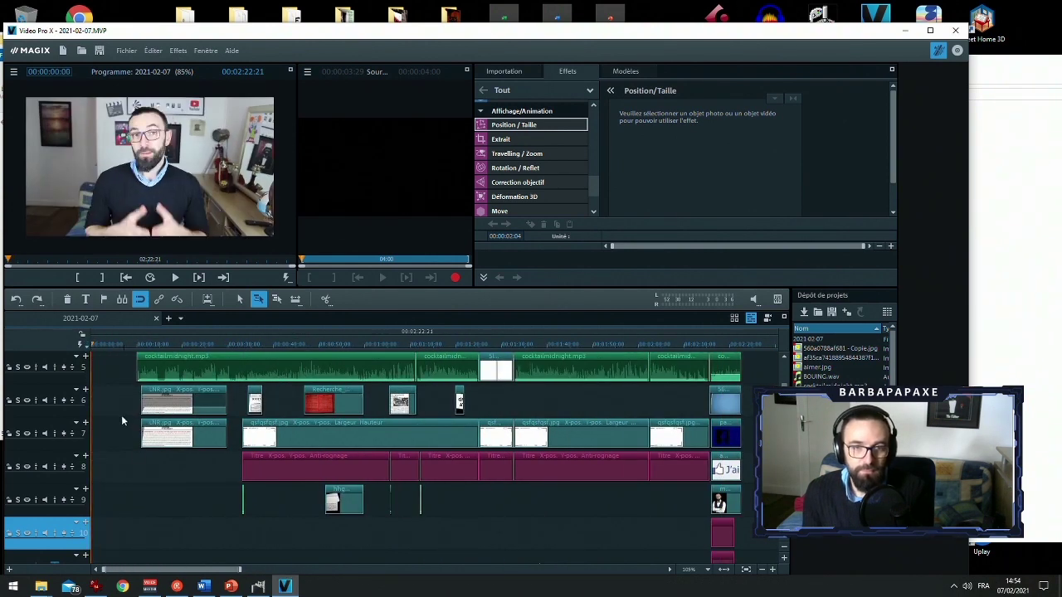
# Play the whole film from the start in the enlarged program monitor to review it
pyautogui.press('space')
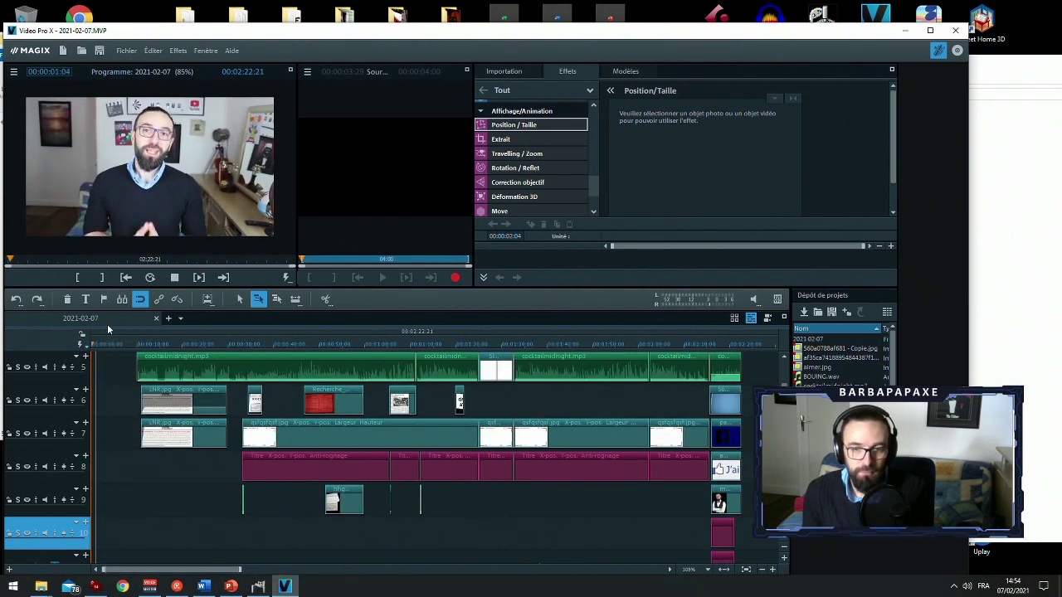
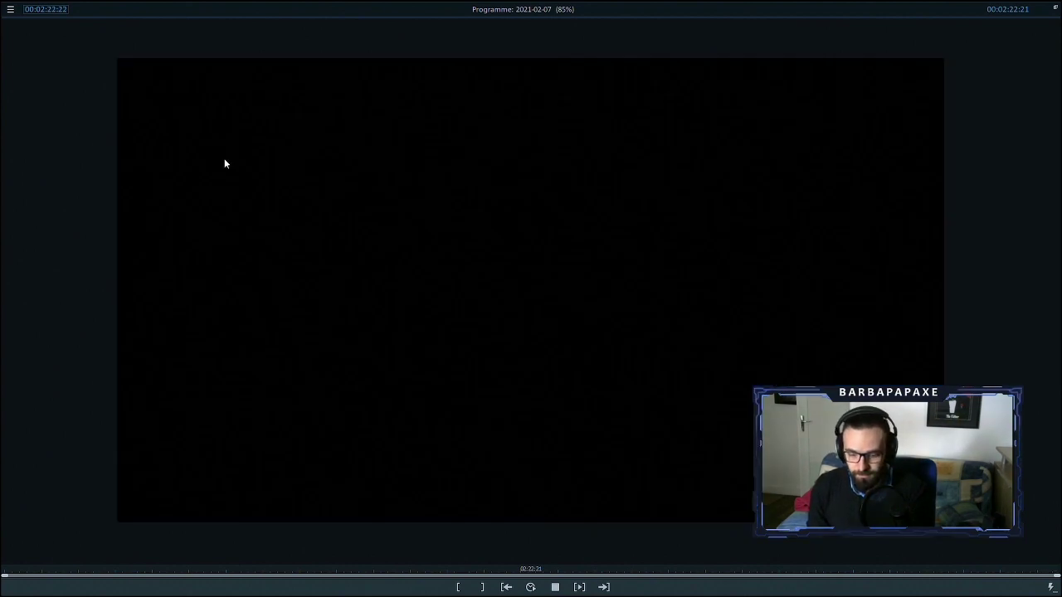
pyautogui.press('Escape')
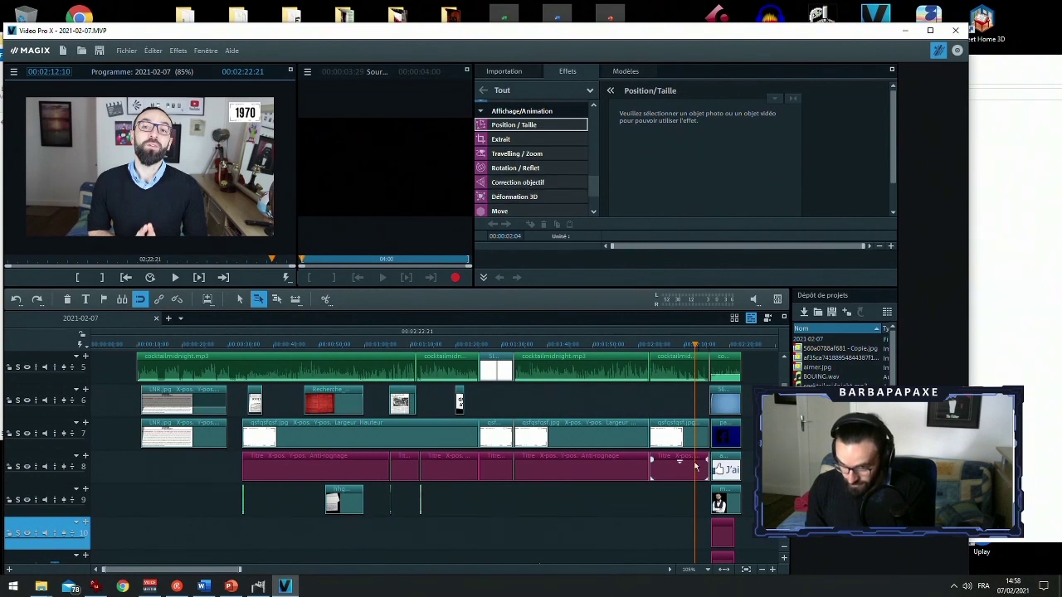
# Place the playhead at 02:22:09, shortly before the end of the end-screen clips
pyautogui.scroll(-1, 784, 545)
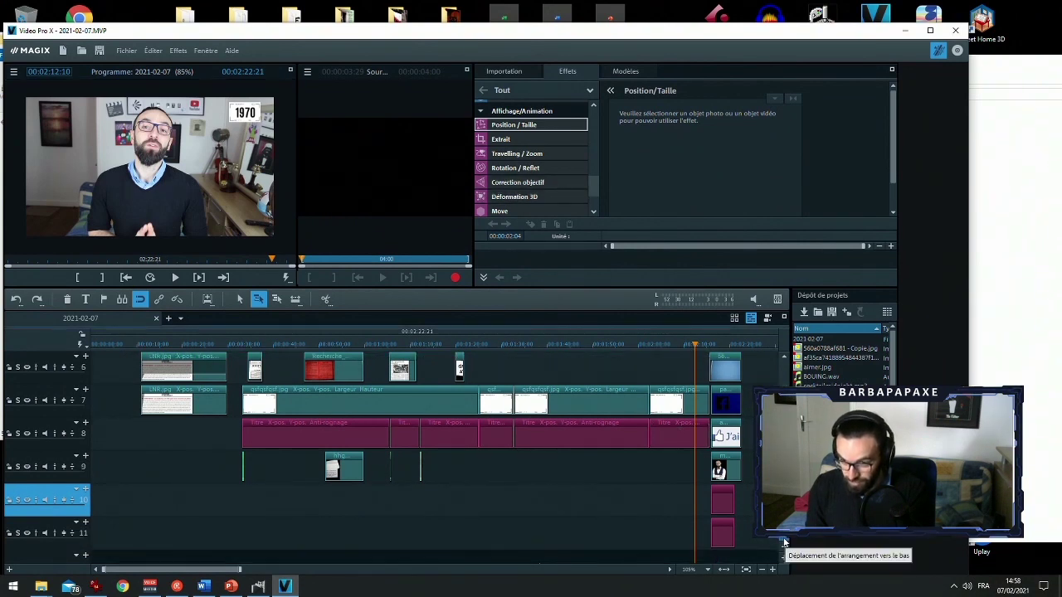
pyautogui.click(772, 568)
pyautogui.click(772, 569)
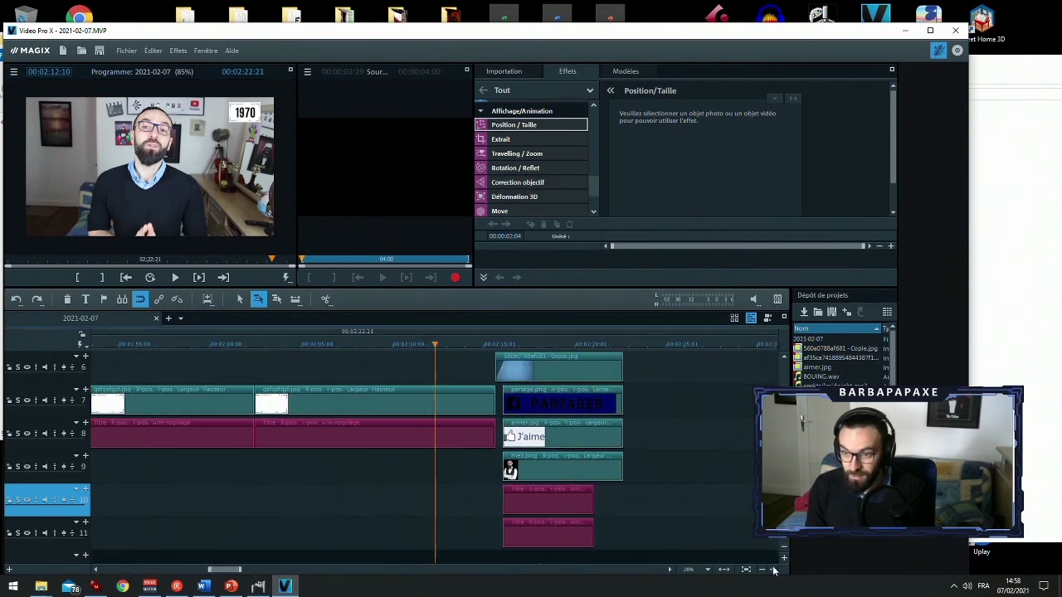
pyautogui.click(773, 569)
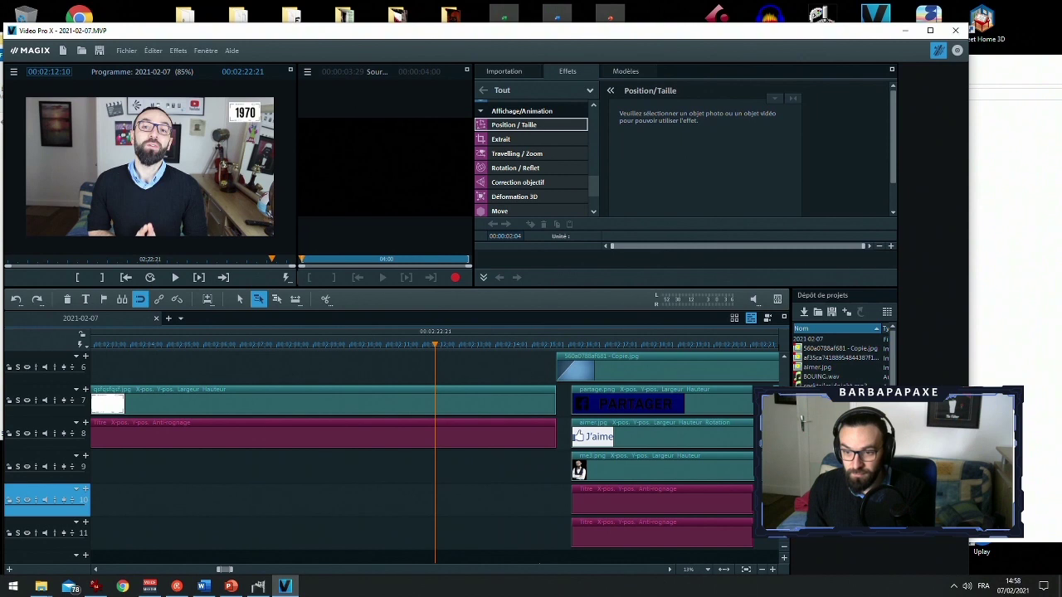
pyautogui.click(669, 570)
pyautogui.click(667, 570)
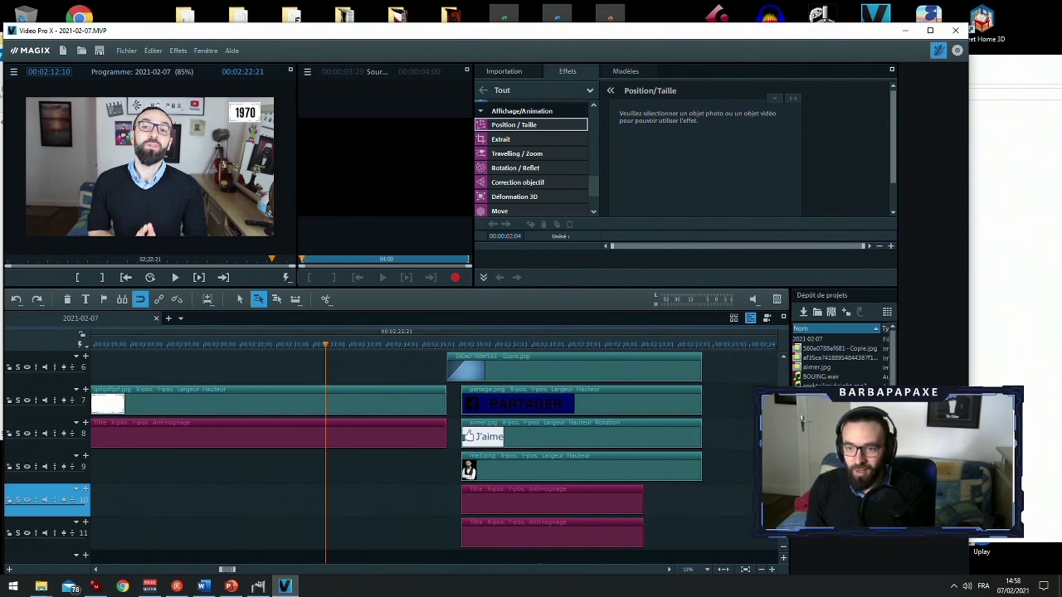
pyautogui.scroll(2, 722, 415)
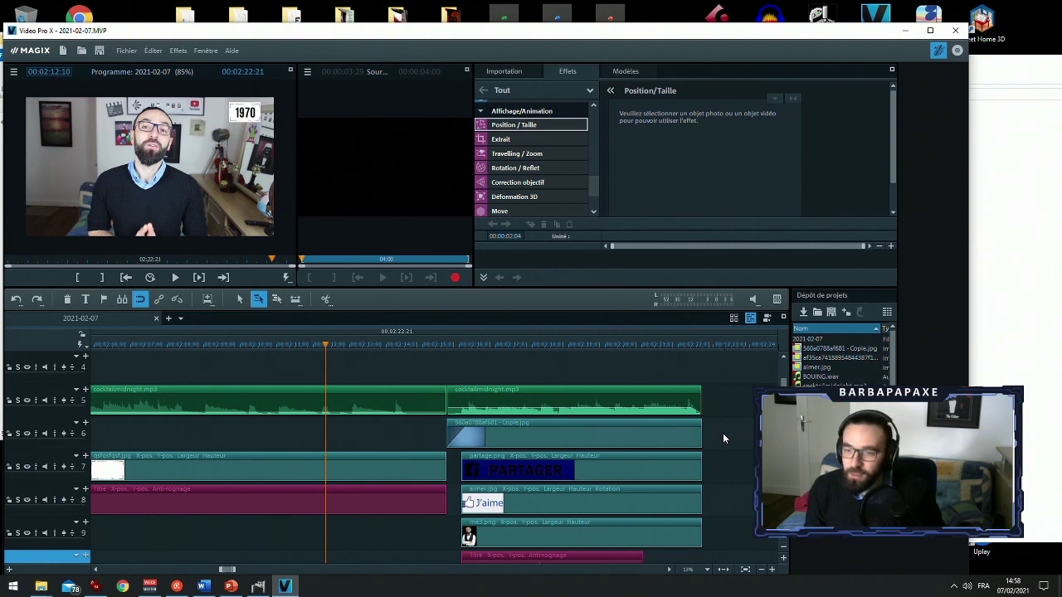
pyautogui.click(672, 345)
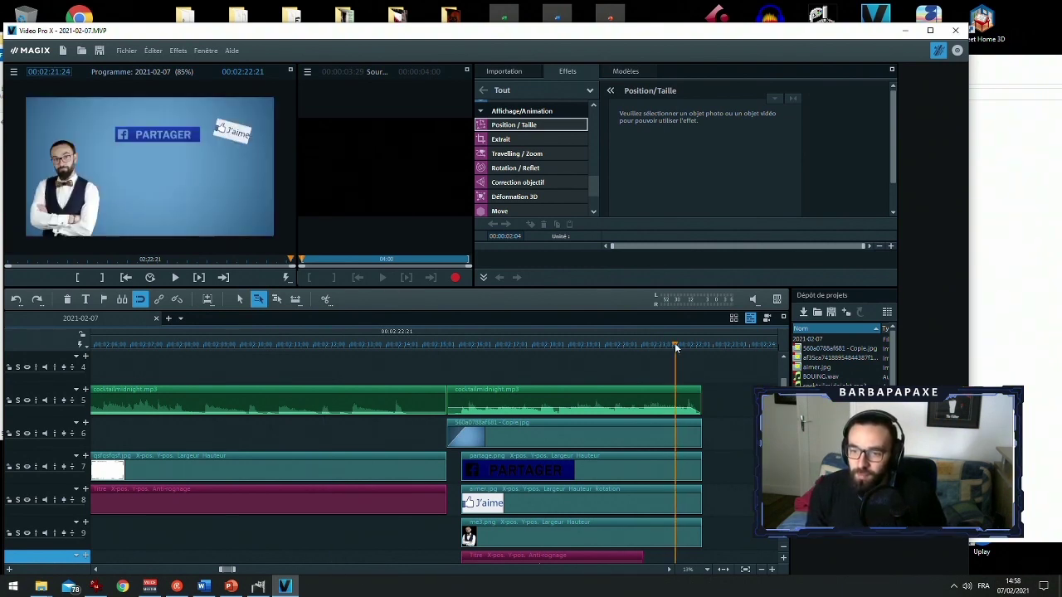
pyautogui.moveTo(684, 349); pyautogui.dragTo(687, 348)
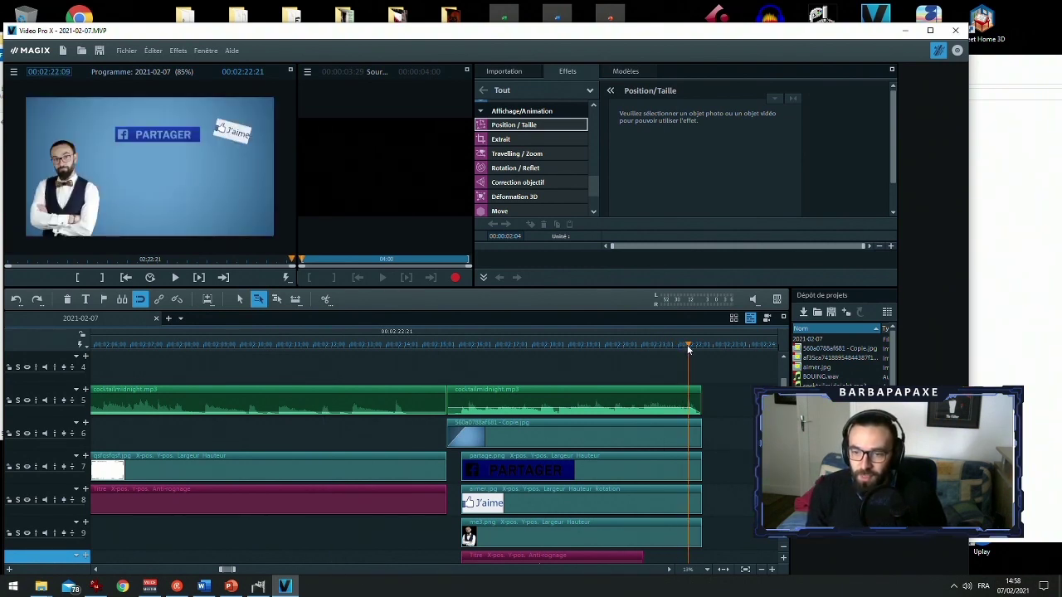
# Trim the blue background, PARTAGER, J'aime and portrait clips to end at 02:22:09, and play the ending
pyautogui.click(670, 439)
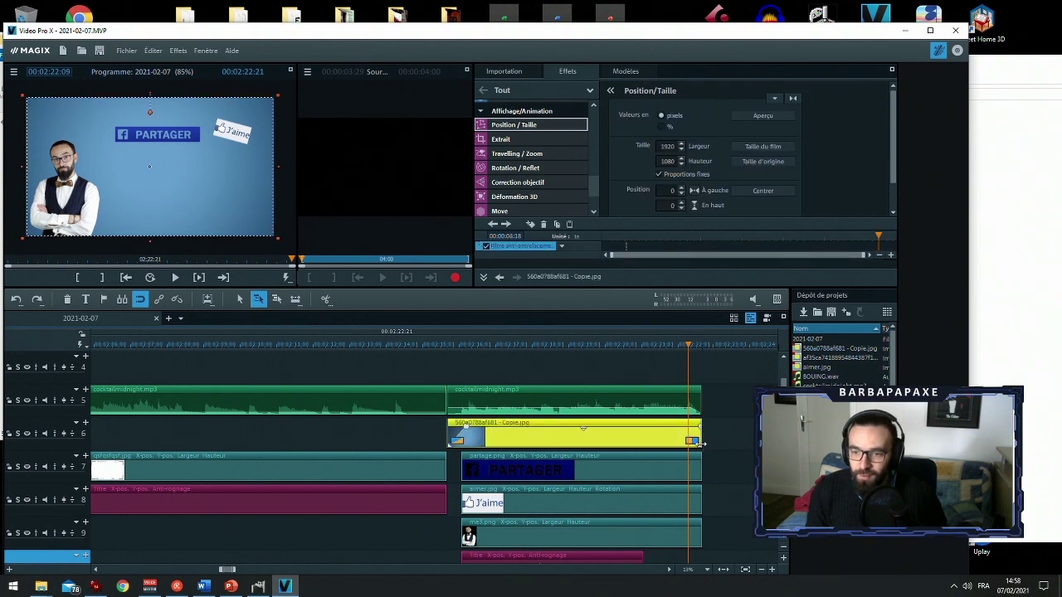
pyautogui.moveTo(702, 442); pyautogui.dragTo(686, 478)
pyautogui.click(653, 346)
pyautogui.press('space')
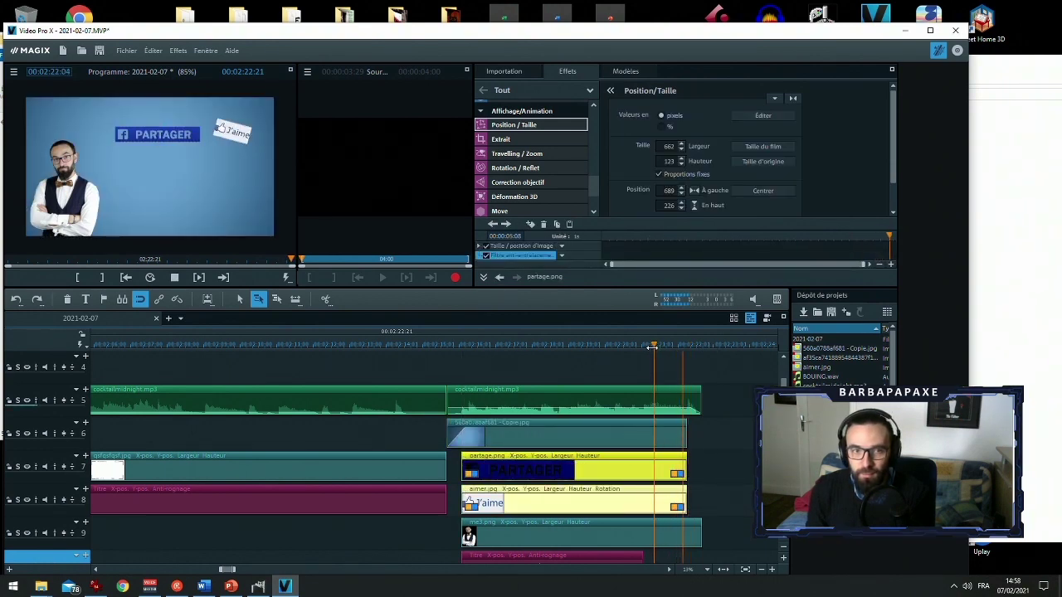
pyautogui.press('space')
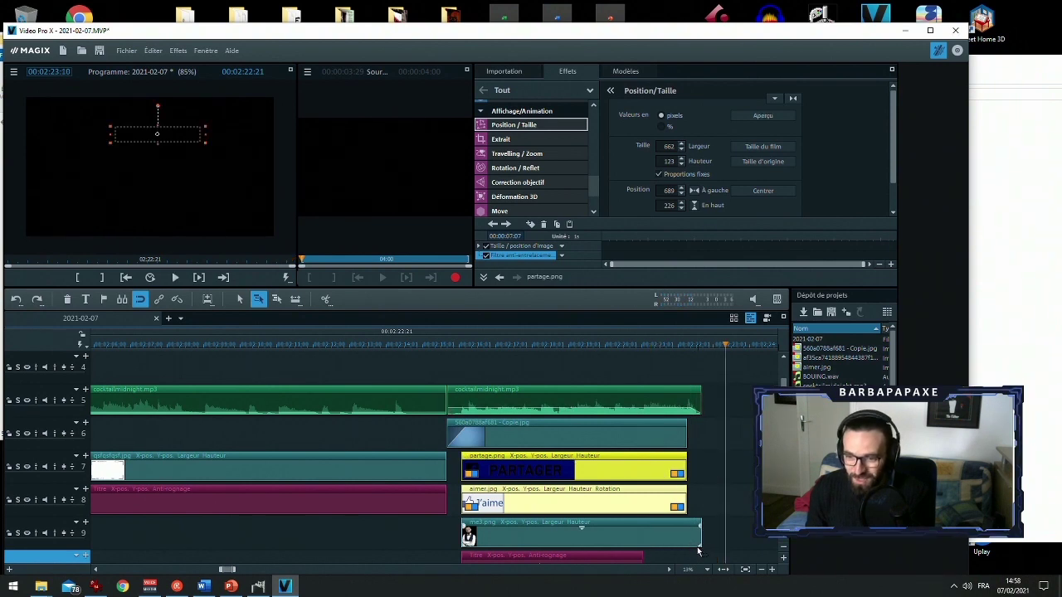
pyautogui.click(698, 545)
pyautogui.moveTo(699, 548); pyautogui.dragTo(686, 548)
# Extend the blue background clip back to the end of the music and split it at 02:22:09
pyautogui.click(678, 414)
pyautogui.moveTo(685, 444); pyautogui.dragTo(695, 445)
pyautogui.click(678, 345)
pyautogui.click(687, 345)
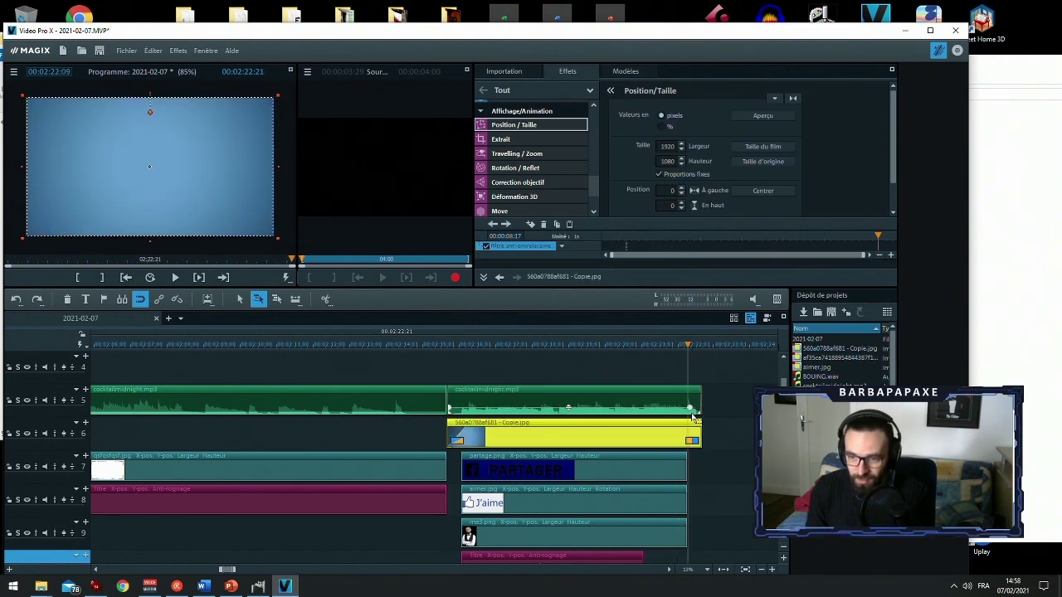
pyautogui.press('t')
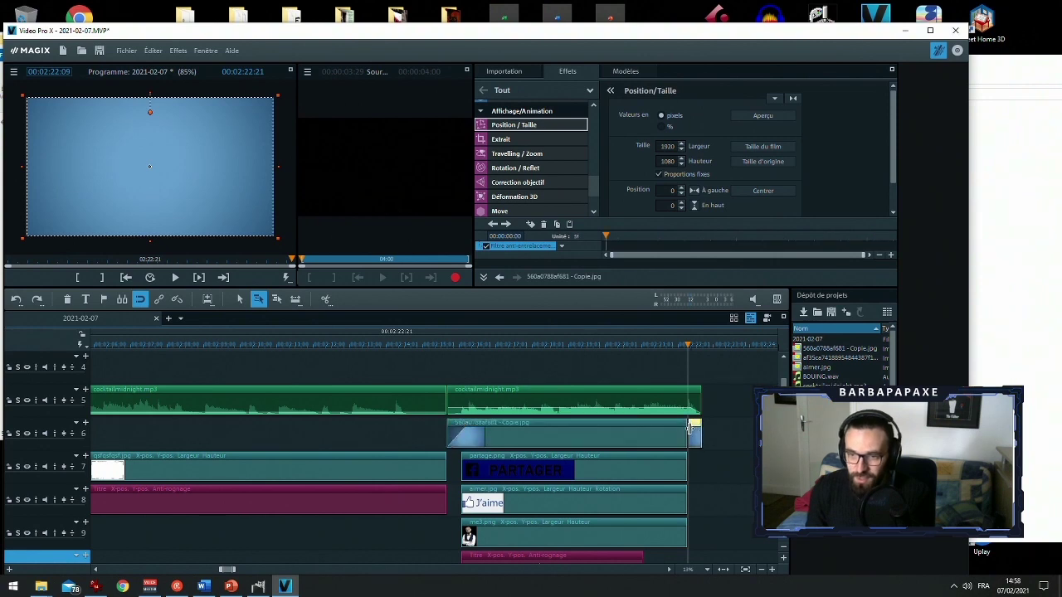
# Turn the short final background piece black with the brightness/contrast effect: gamma -100, brightness 0 and contrast 0
pyautogui.moveTo(594, 184); pyautogui.dragTo(581, 138)
pyautogui.click(545, 123)
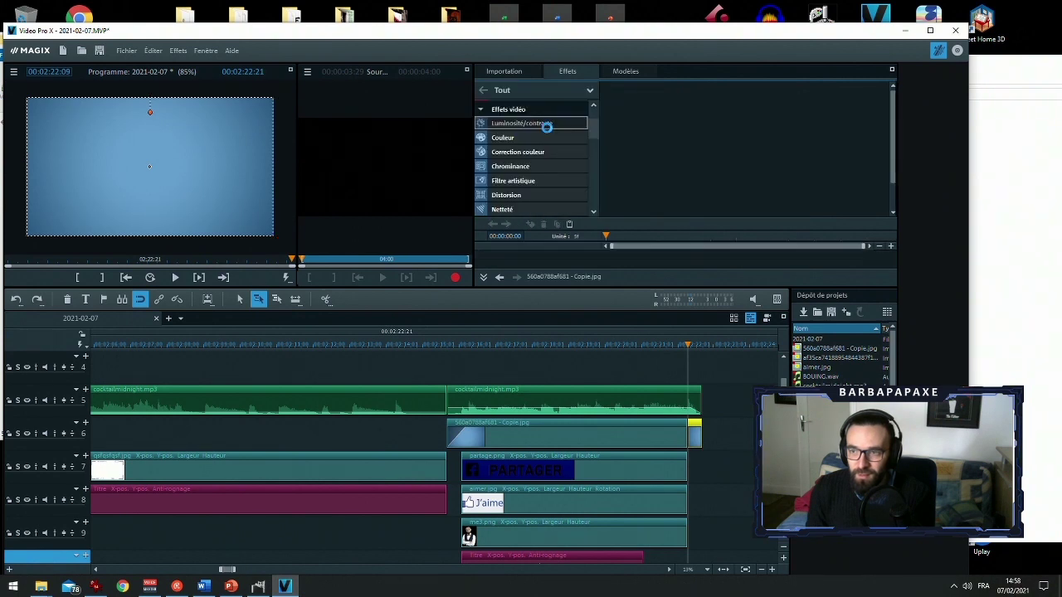
pyautogui.scroll(-5, 728, 114)
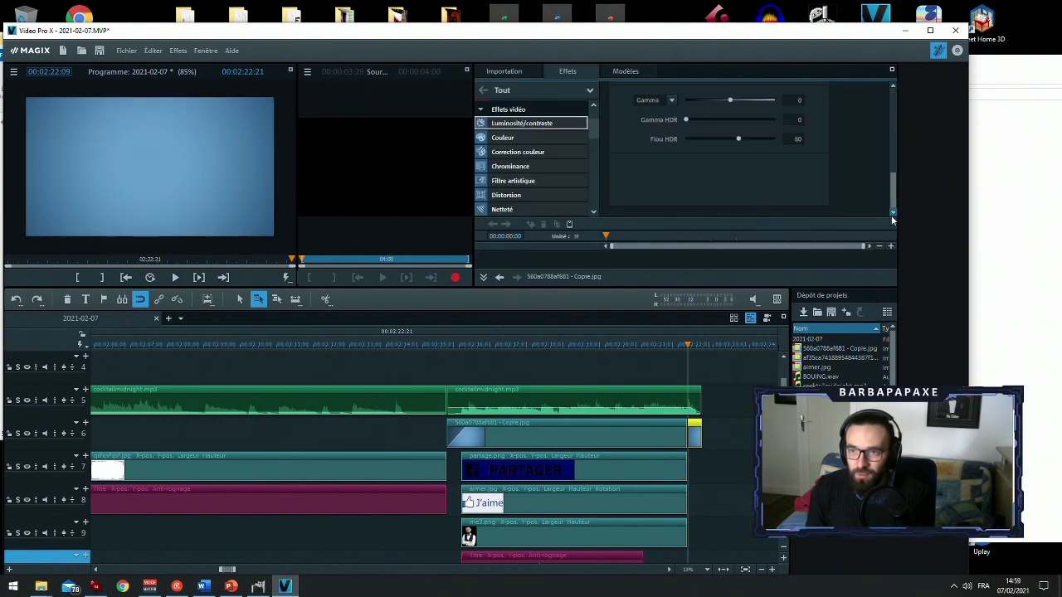
pyautogui.click(729, 99)
pyautogui.scroll(5, 881, 136)
pyautogui.scroll(-3, 879, 151)
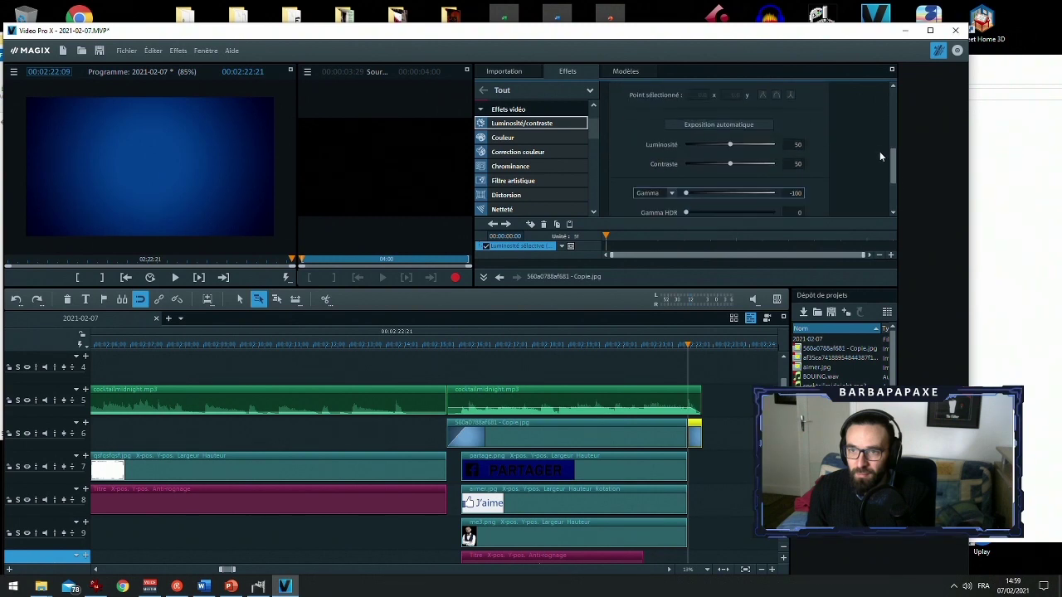
pyautogui.click(685, 143)
pyautogui.moveTo(725, 161); pyautogui.dragTo(661, 160)
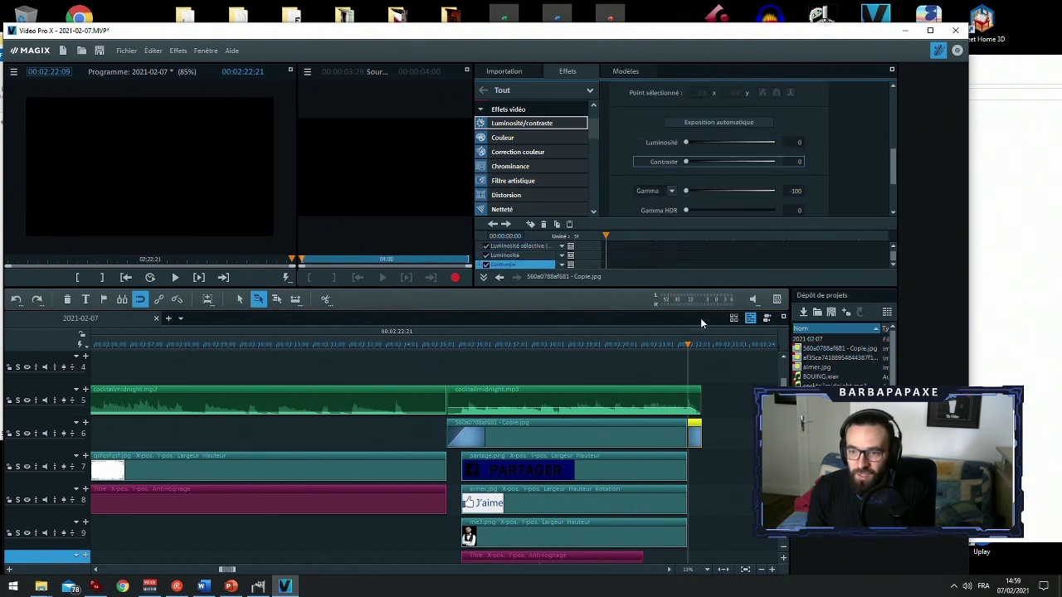
# Play the last second of the film to check the cut to black
pyautogui.click(721, 439)
pyautogui.moveTo(679, 347); pyautogui.dragTo(675, 345)
pyautogui.press('space')
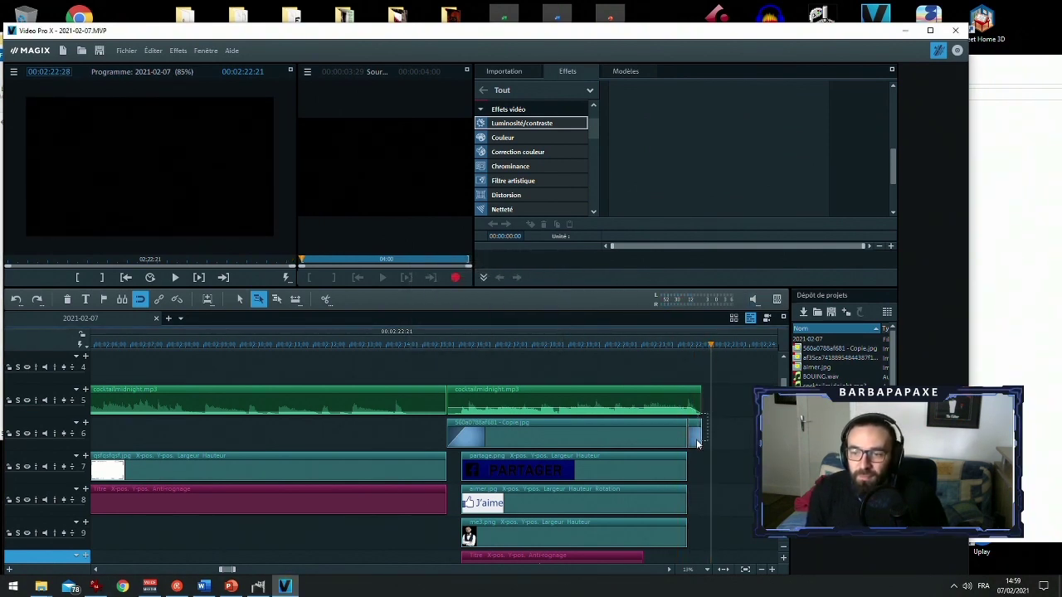
# Lengthen the final music clip and the black background piece to end at 02:22:28, and play the ending
pyautogui.click(701, 412)
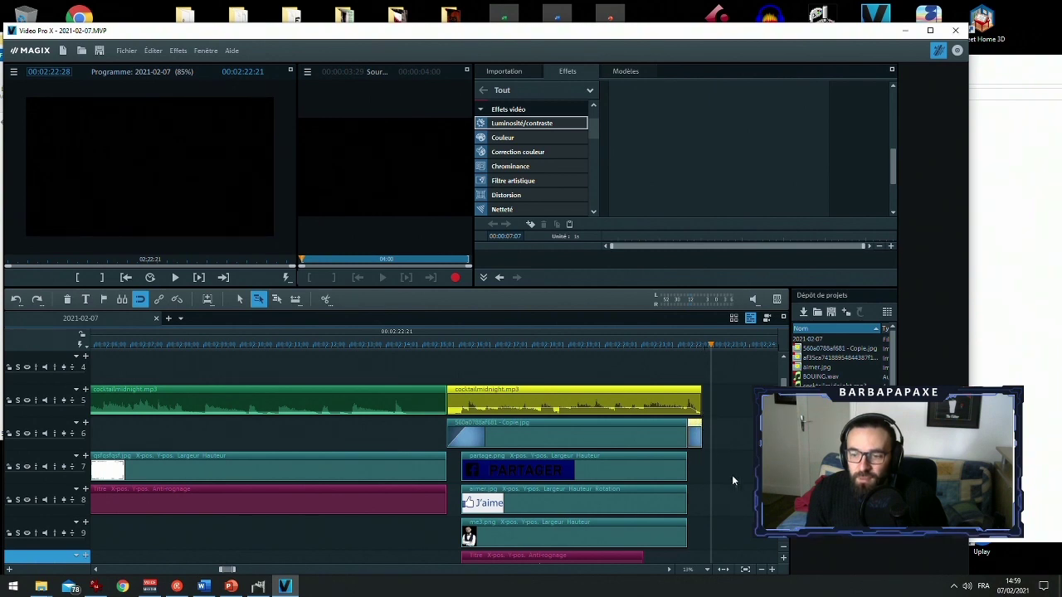
pyautogui.click(771, 569)
pyautogui.click(399, 405)
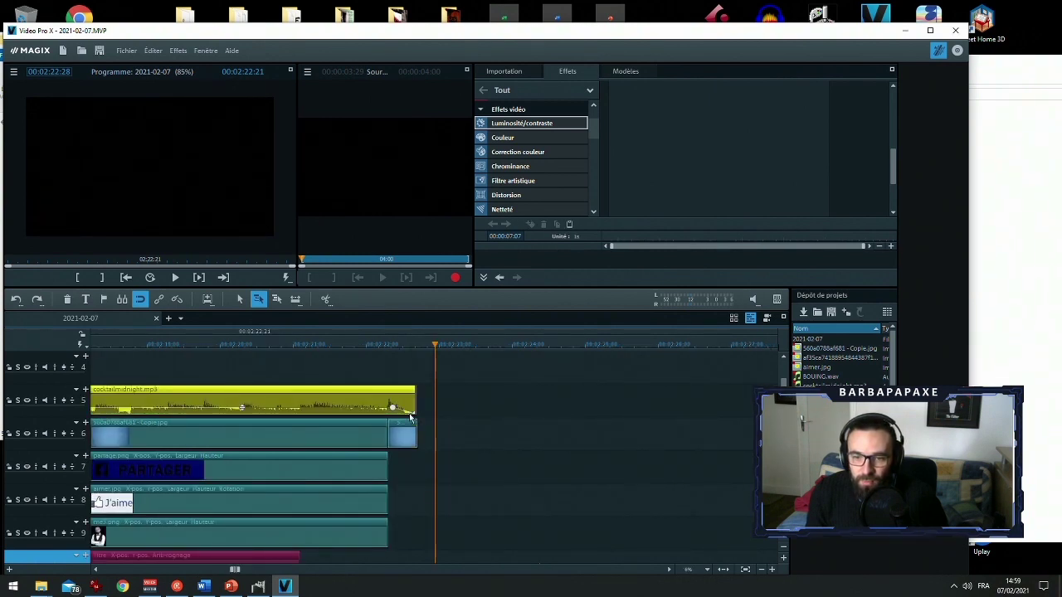
pyautogui.moveTo(415, 412); pyautogui.dragTo(433, 412)
pyautogui.click(412, 438)
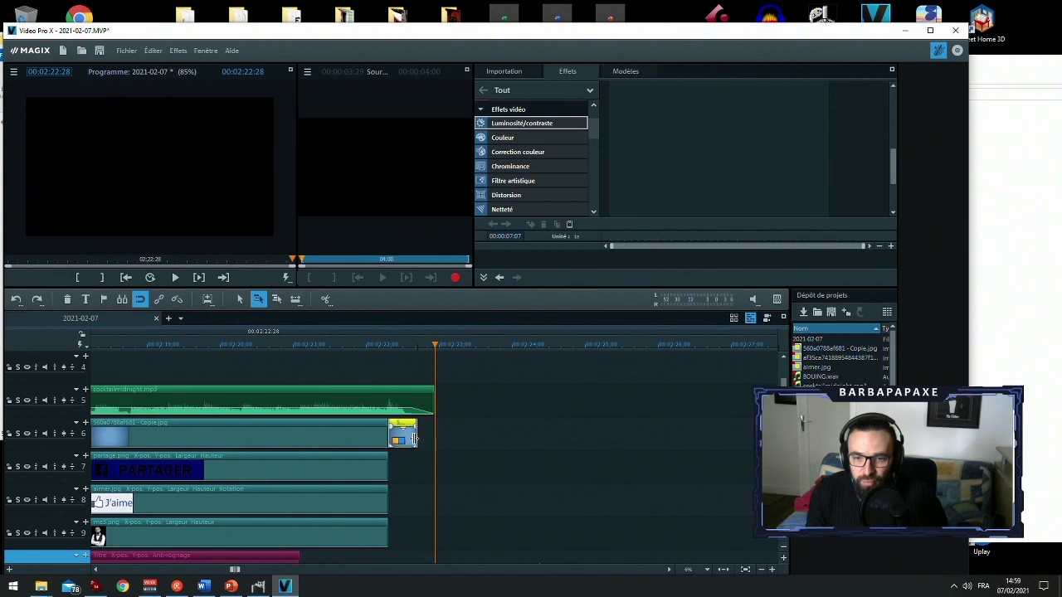
pyautogui.moveTo(414, 443); pyautogui.dragTo(433, 443)
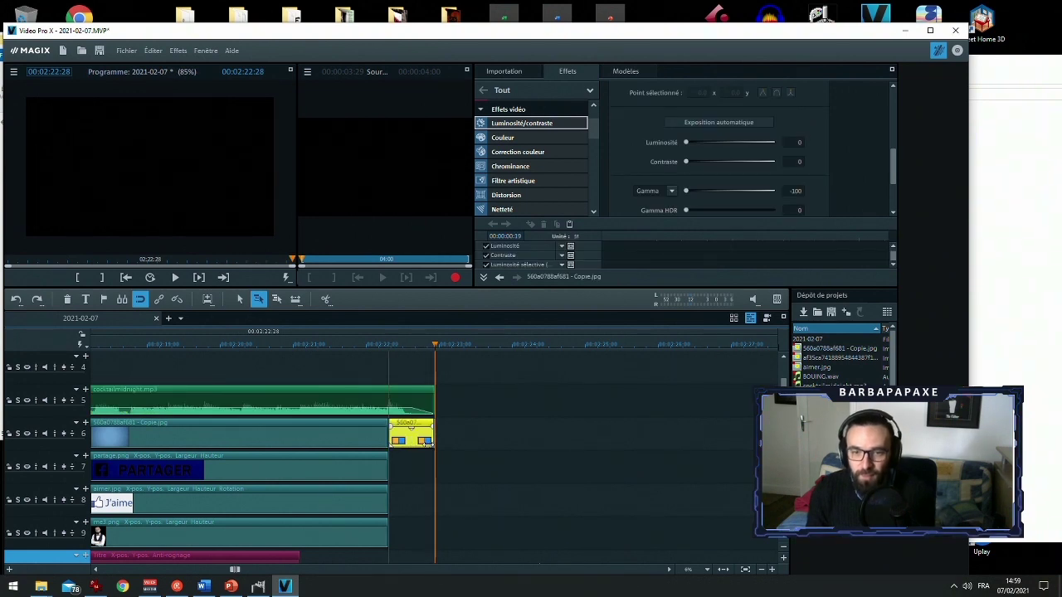
pyautogui.press('space')
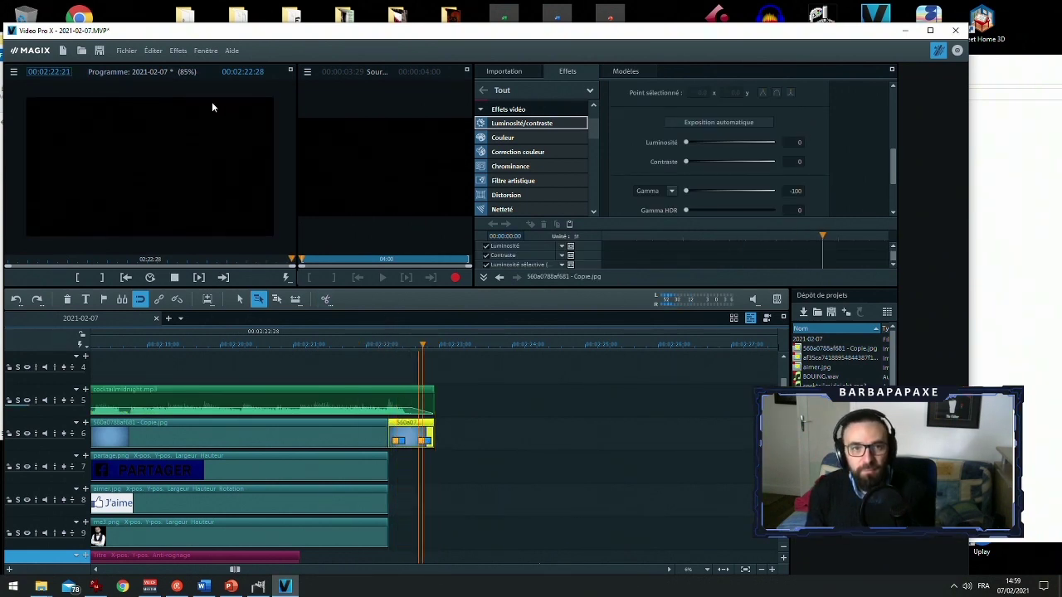
# Maximize the editor window and export the film as MPEG-4 with the AVCHD 1920 x 1080 29,97i preset to 2021-02-07.m2ts
pyautogui.doubleClick(191, 33)
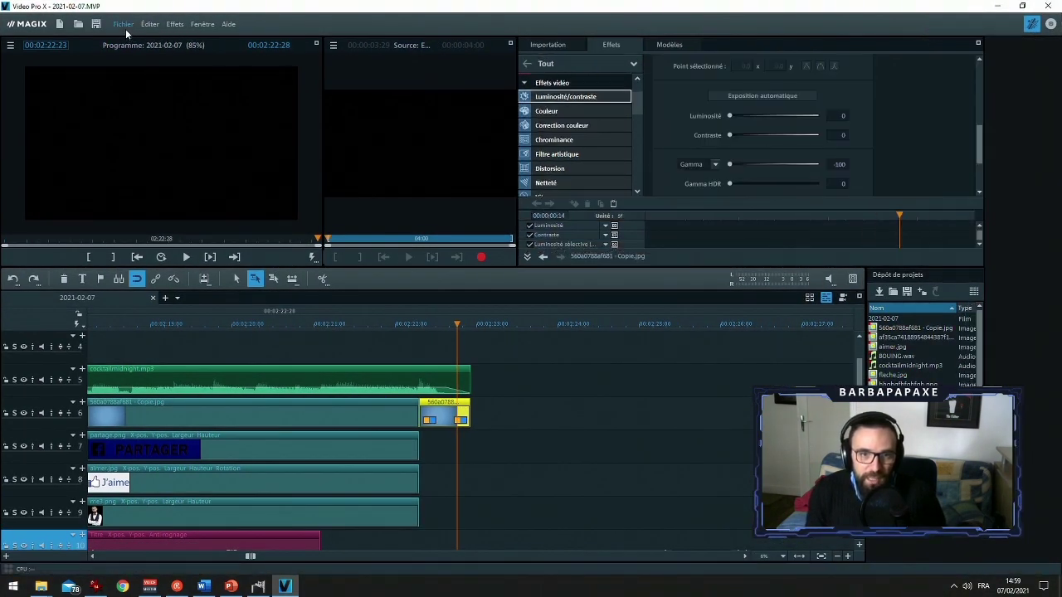
pyautogui.click(123, 24)
pyautogui.moveTo(208, 108)
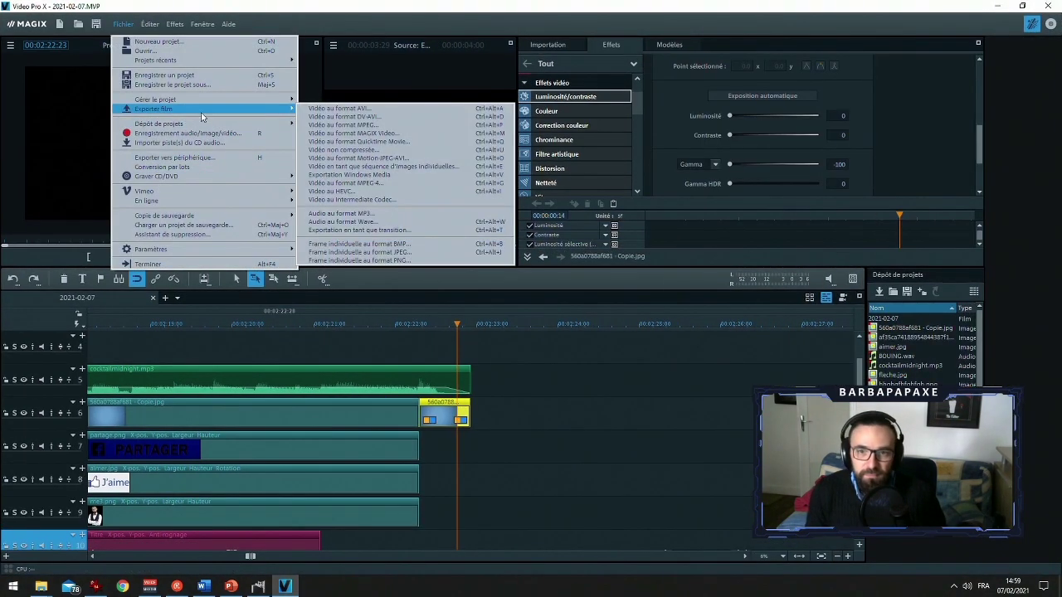
pyautogui.click(431, 182)
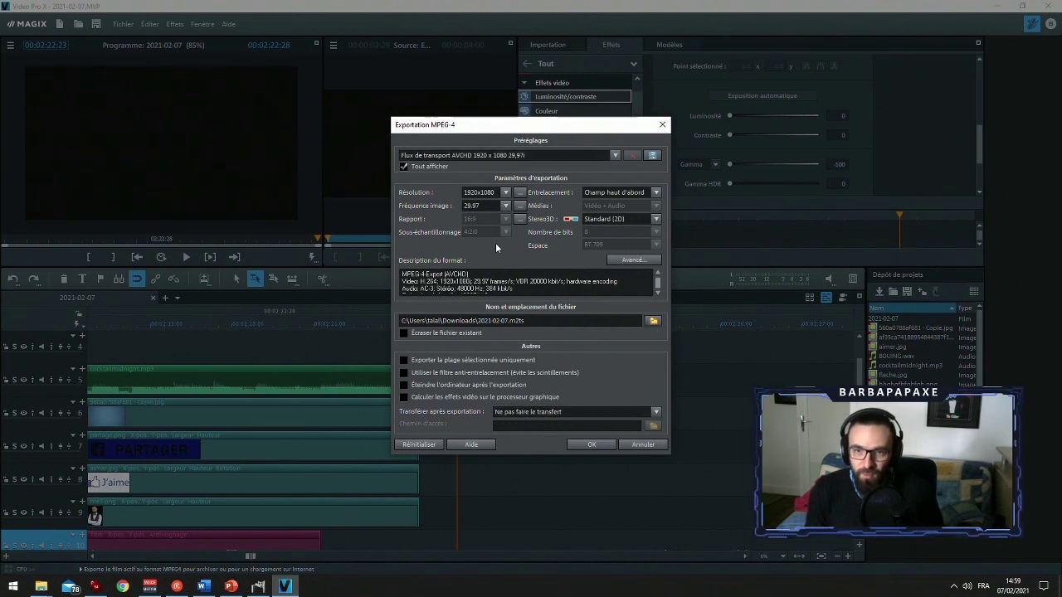
pyautogui.click(591, 443)
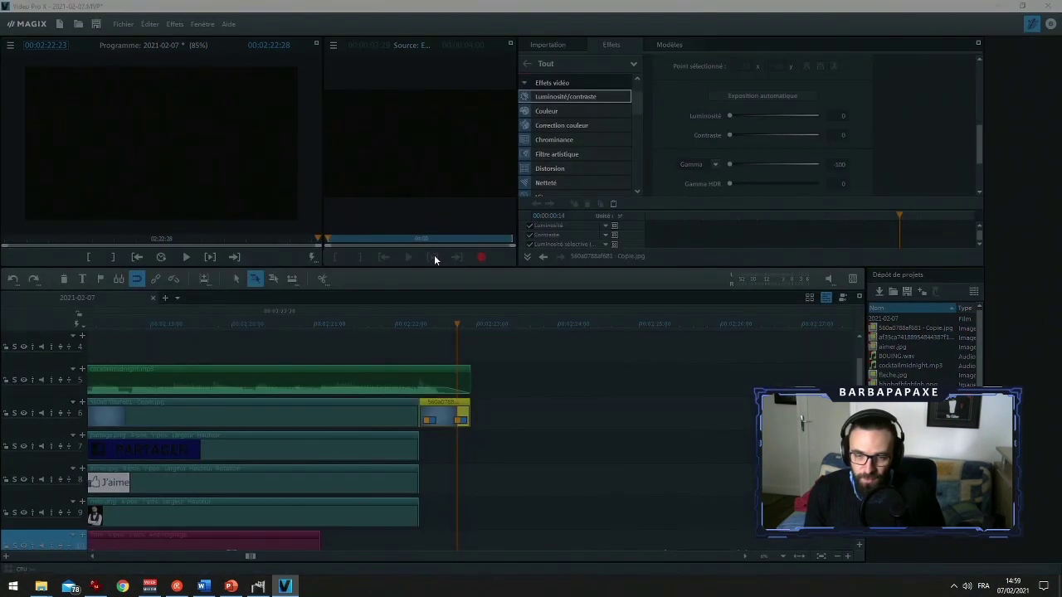